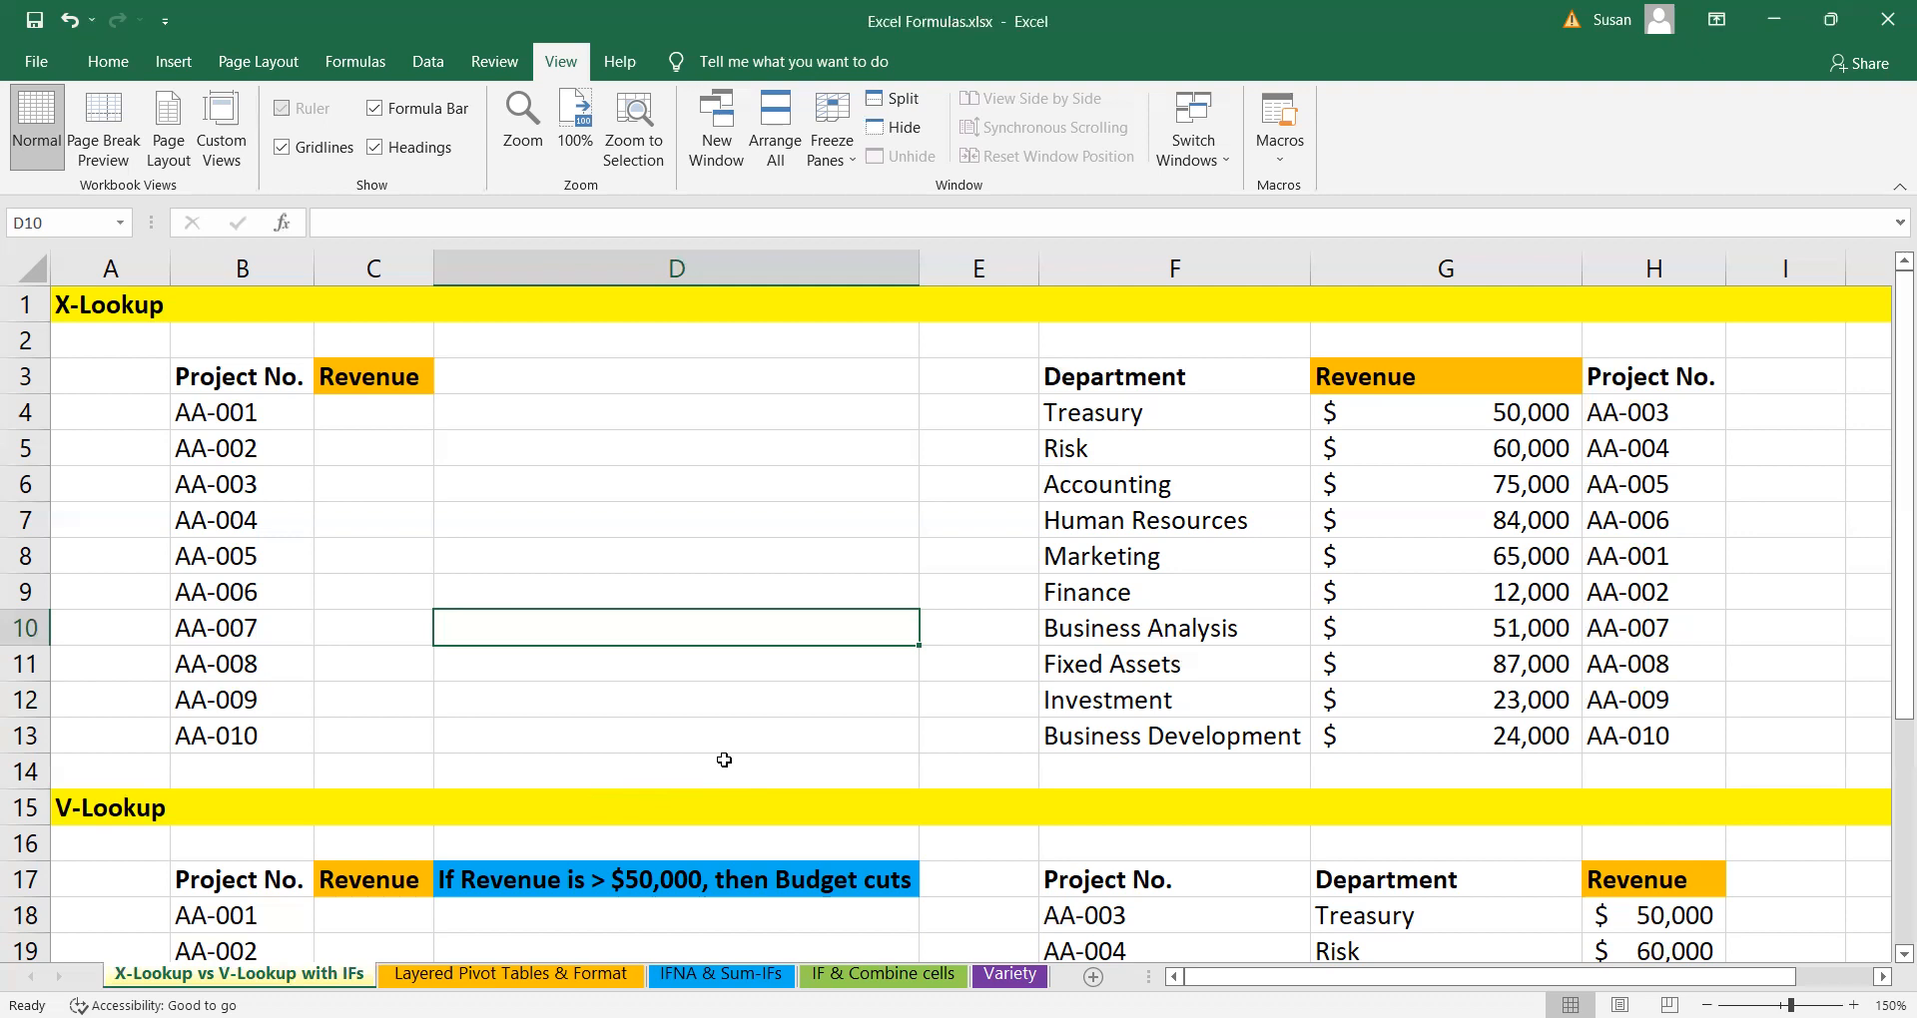
# - Look through the sections of the Variety sheet, then return to the X-Lookup vs V-Lookup with IFs sheet
pyautogui.click(1009, 973)
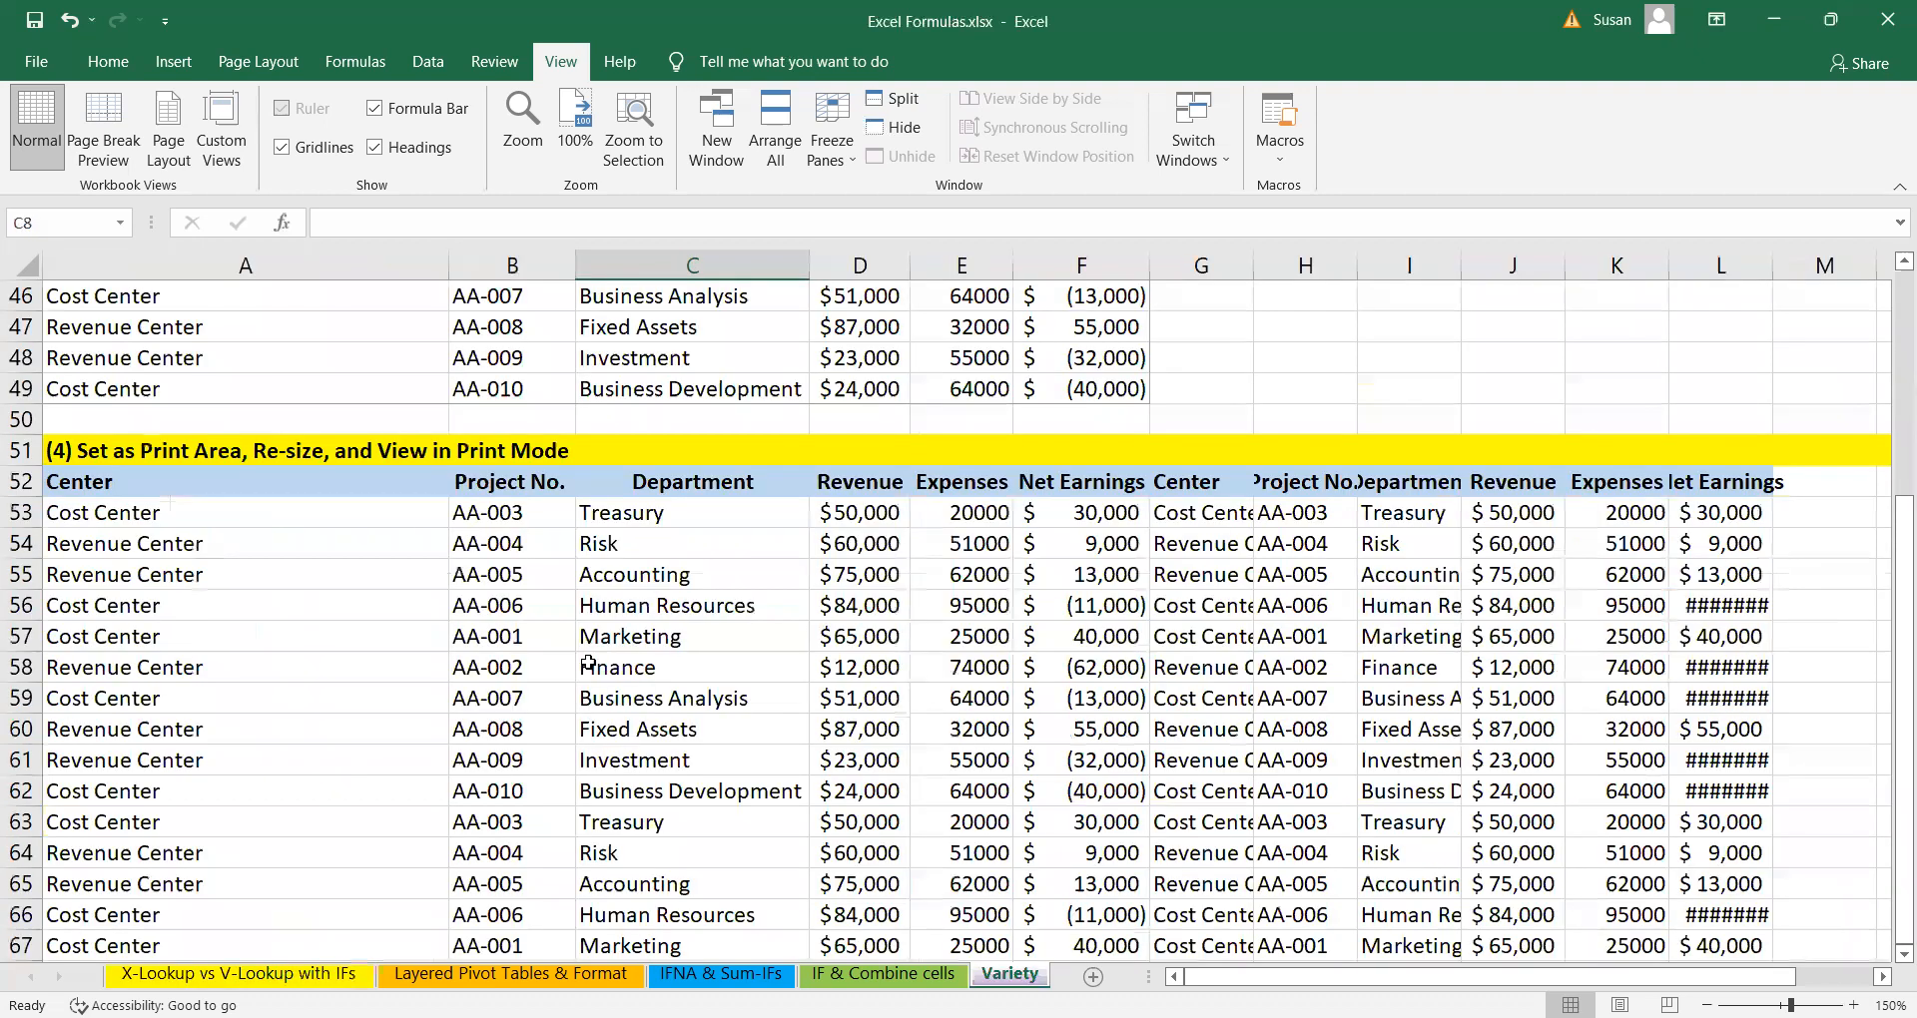
pyautogui.scroll(15, 575, 689)
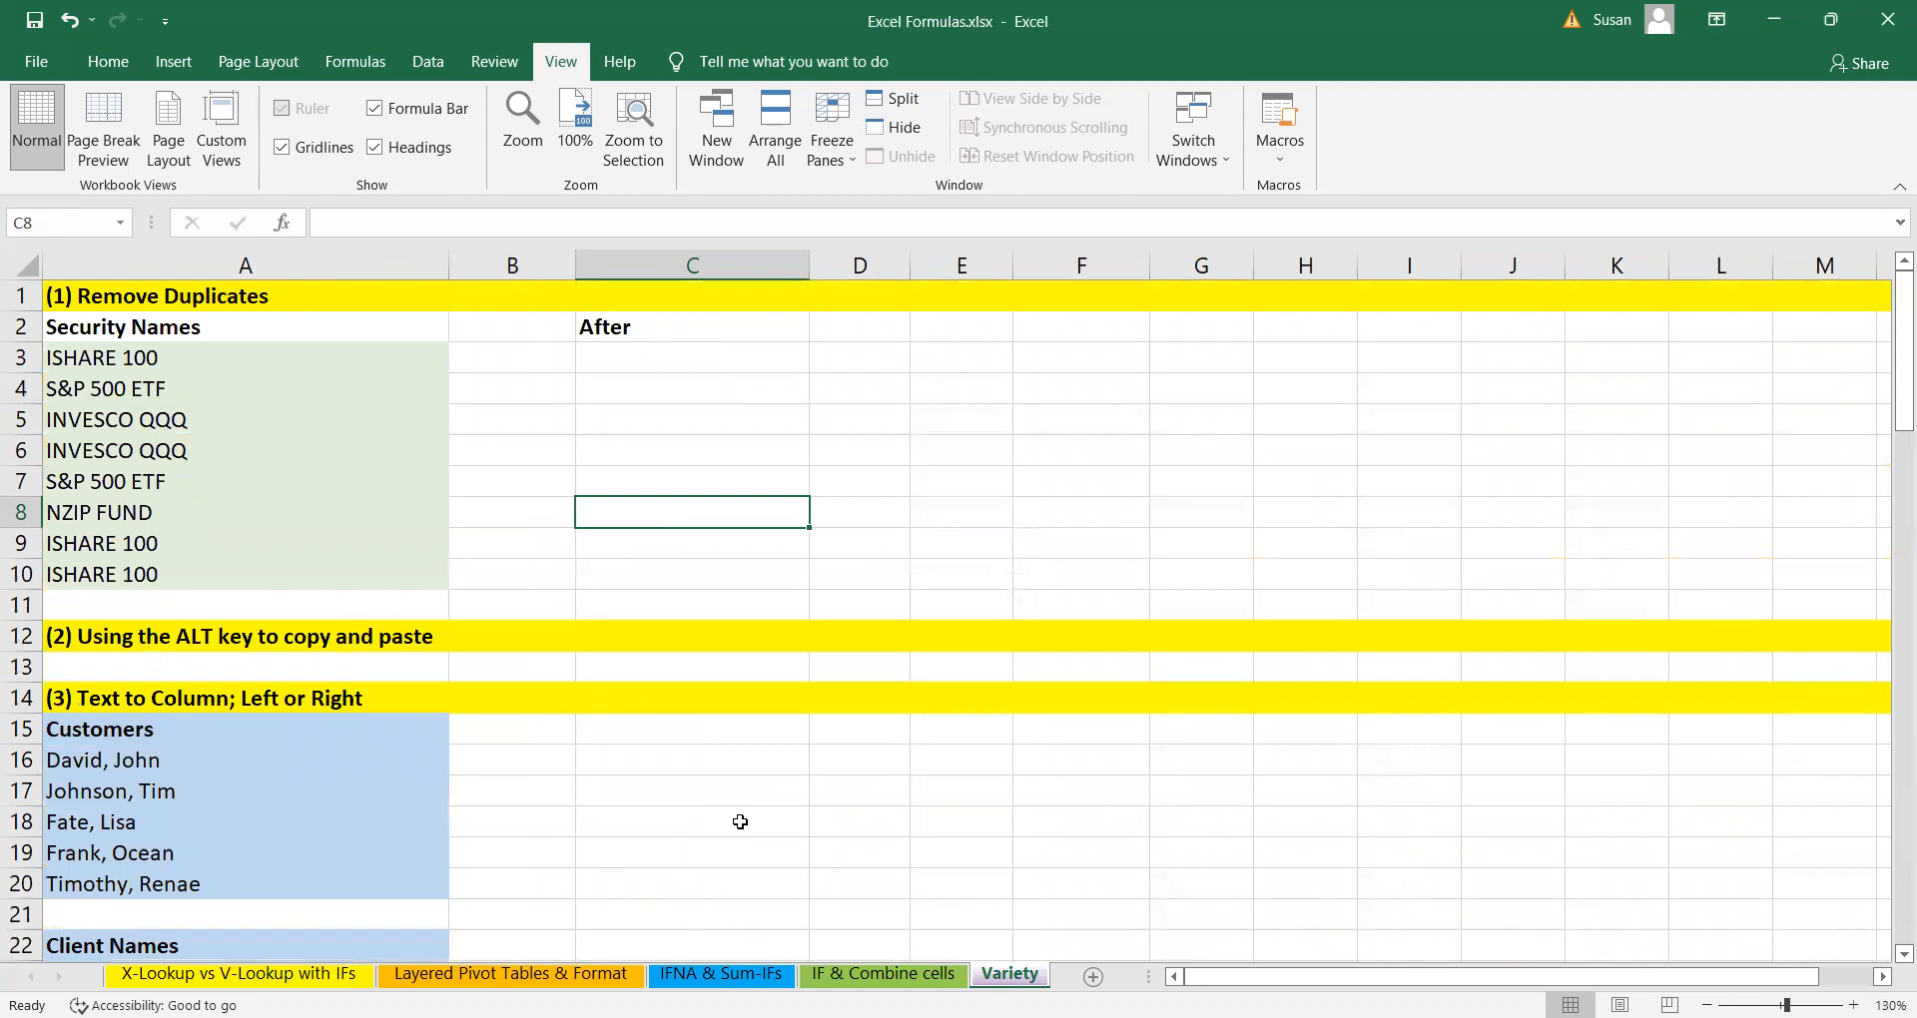
pyautogui.scroll(-5, 740, 822)
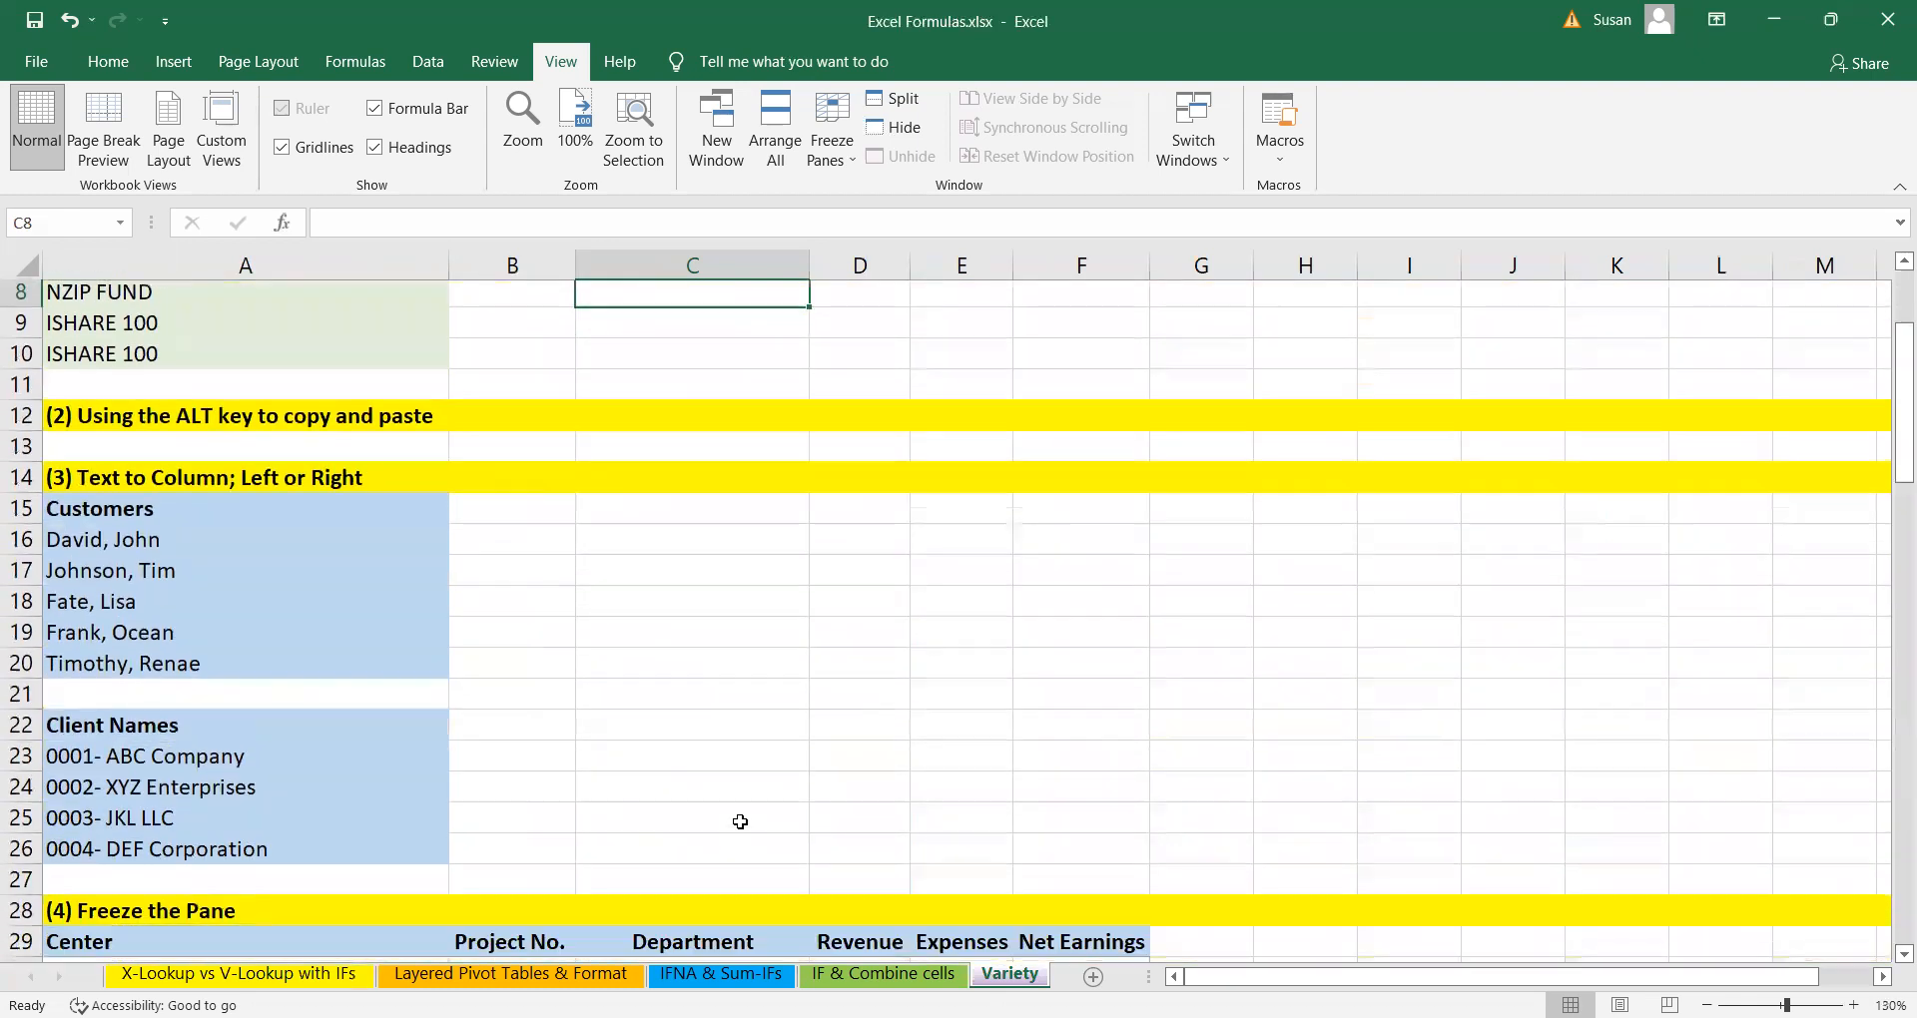
pyautogui.scroll(-10, 740, 821)
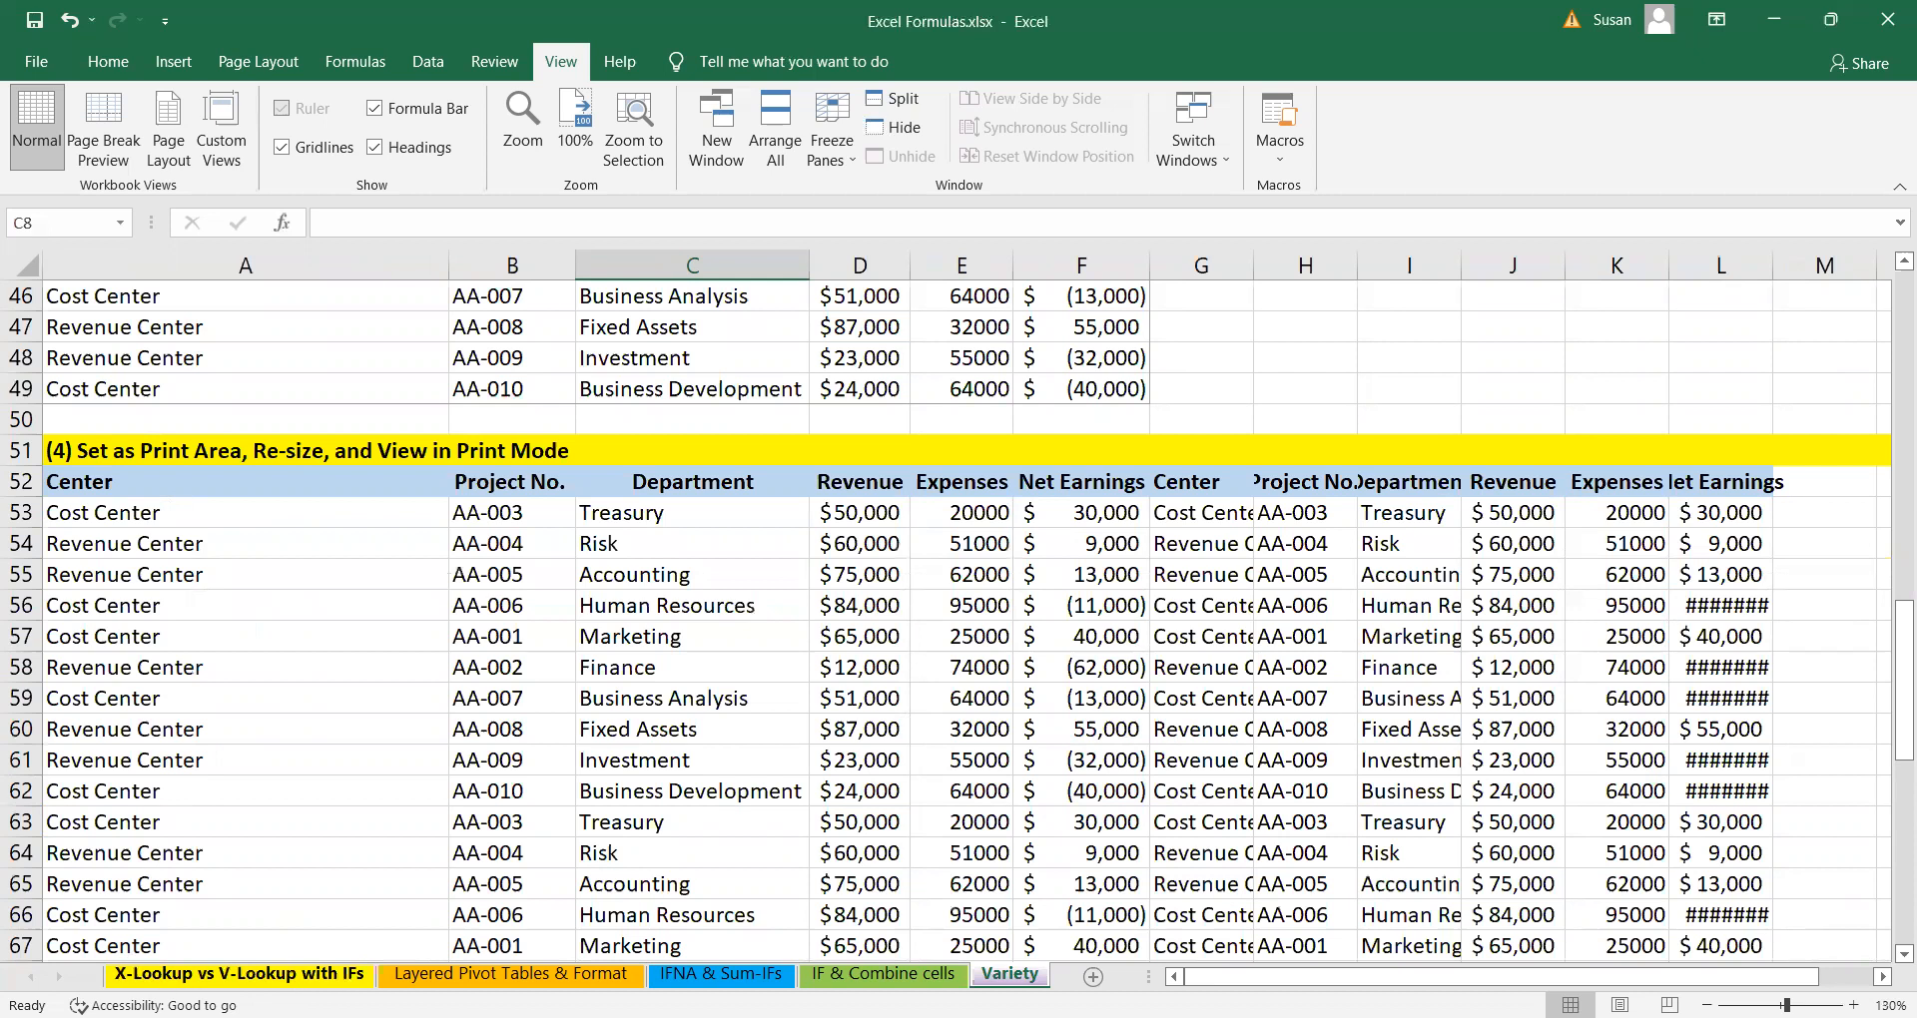
pyautogui.click(192, 971)
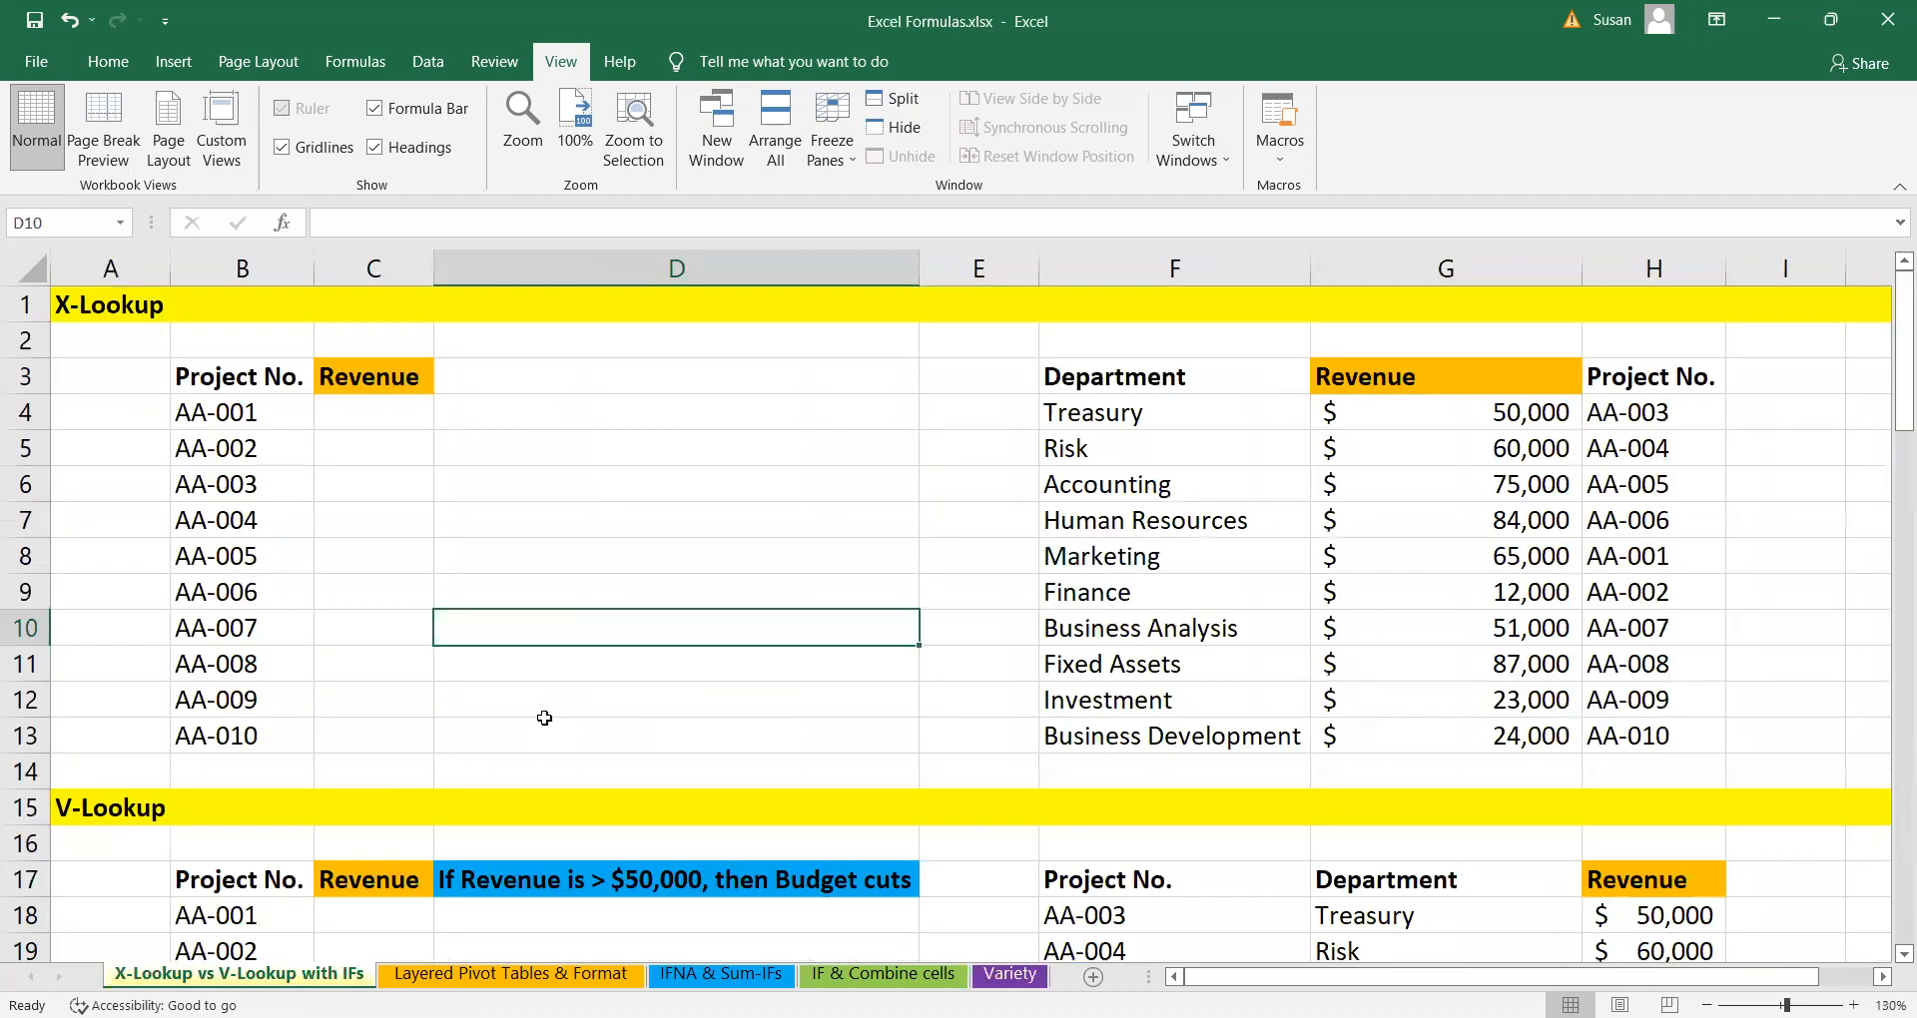
pyautogui.scroll(2, 544, 718)
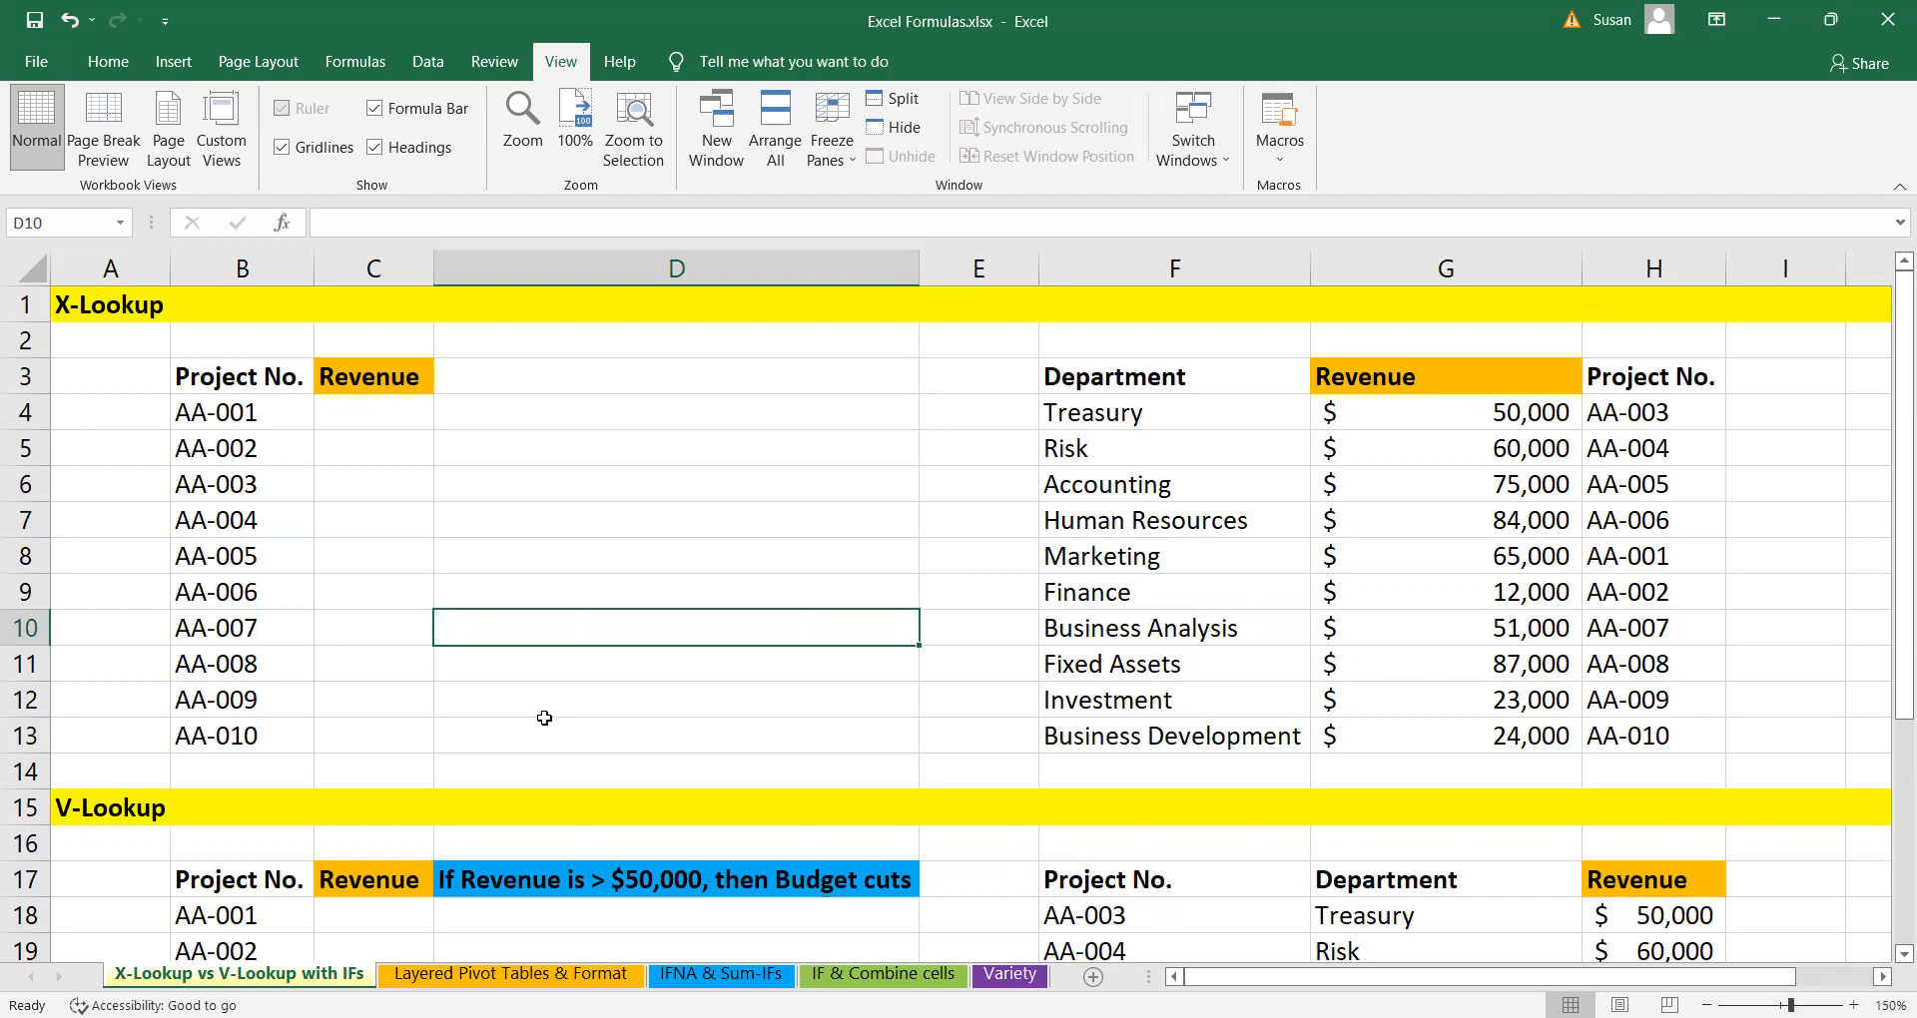
# - Examine the X-Lookup section's project list in column B and the Department, Revenue and Project No. reference table in F3:H13
pyautogui.click(404, 415)
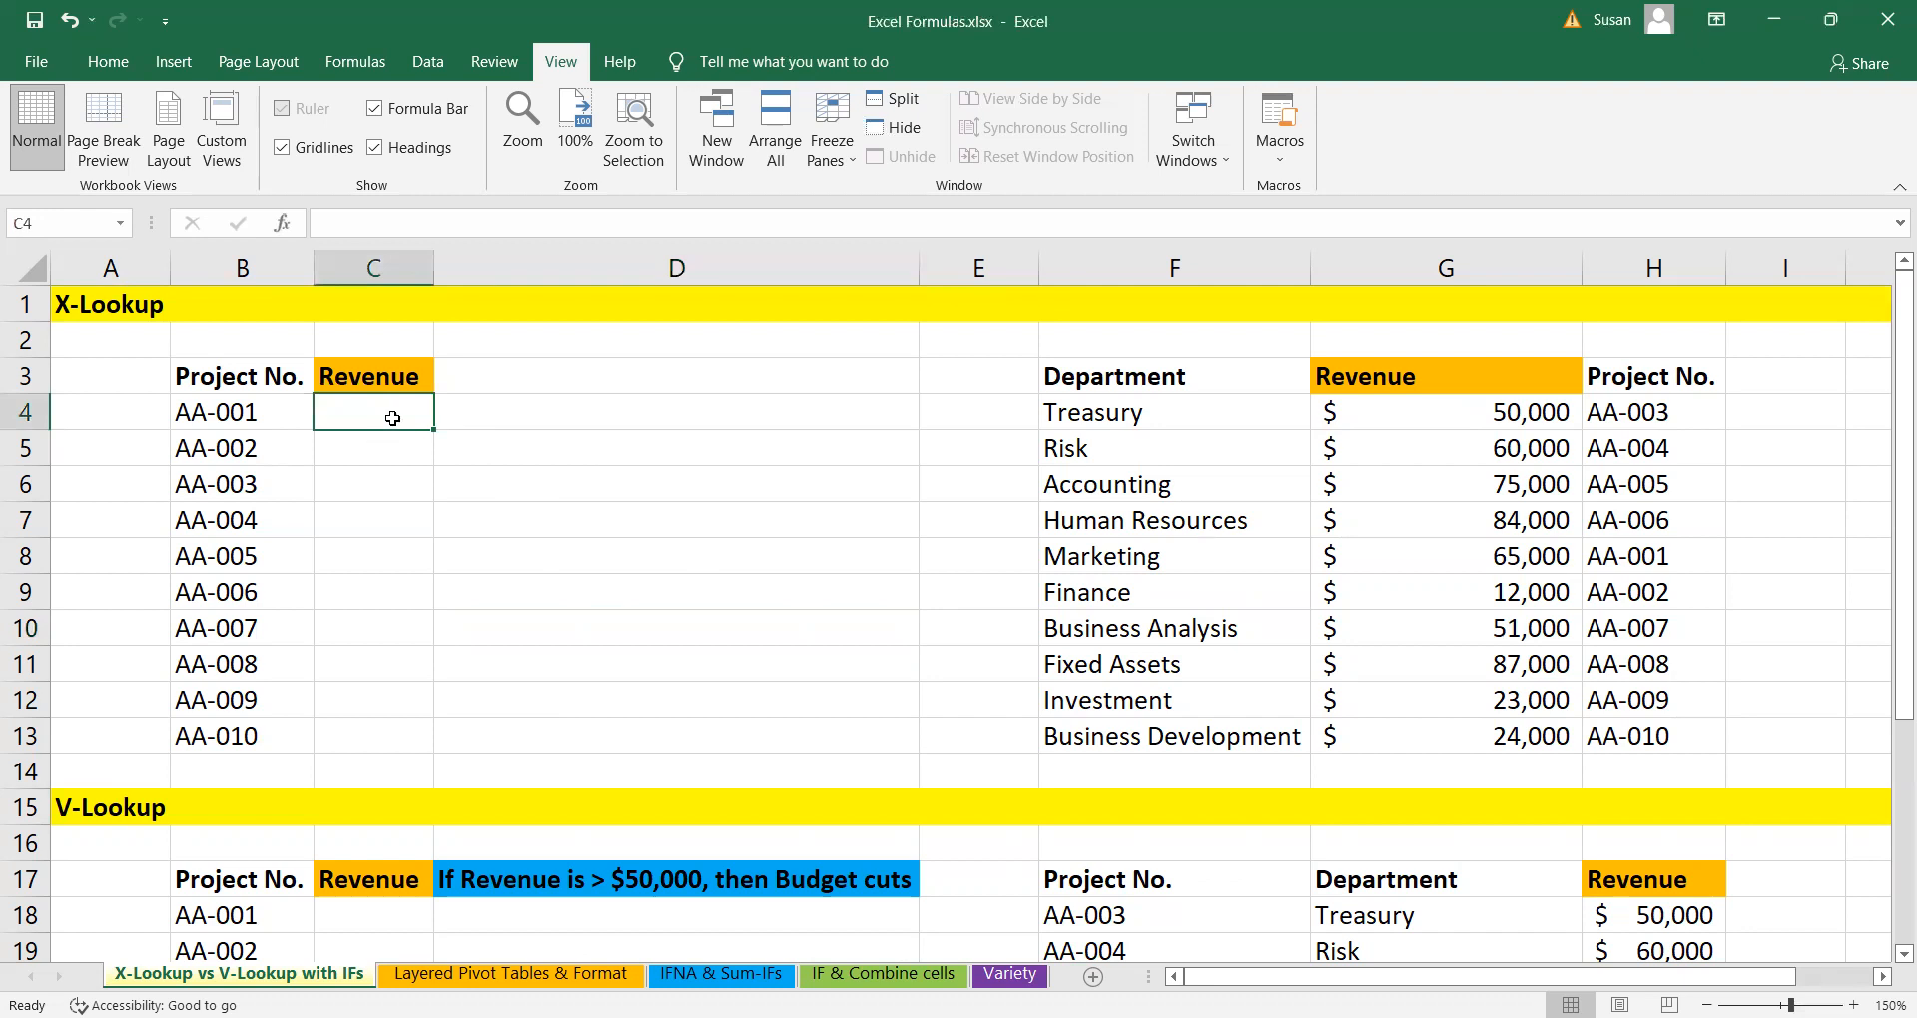
pyautogui.moveTo(257, 420); pyautogui.dragTo(269, 736)
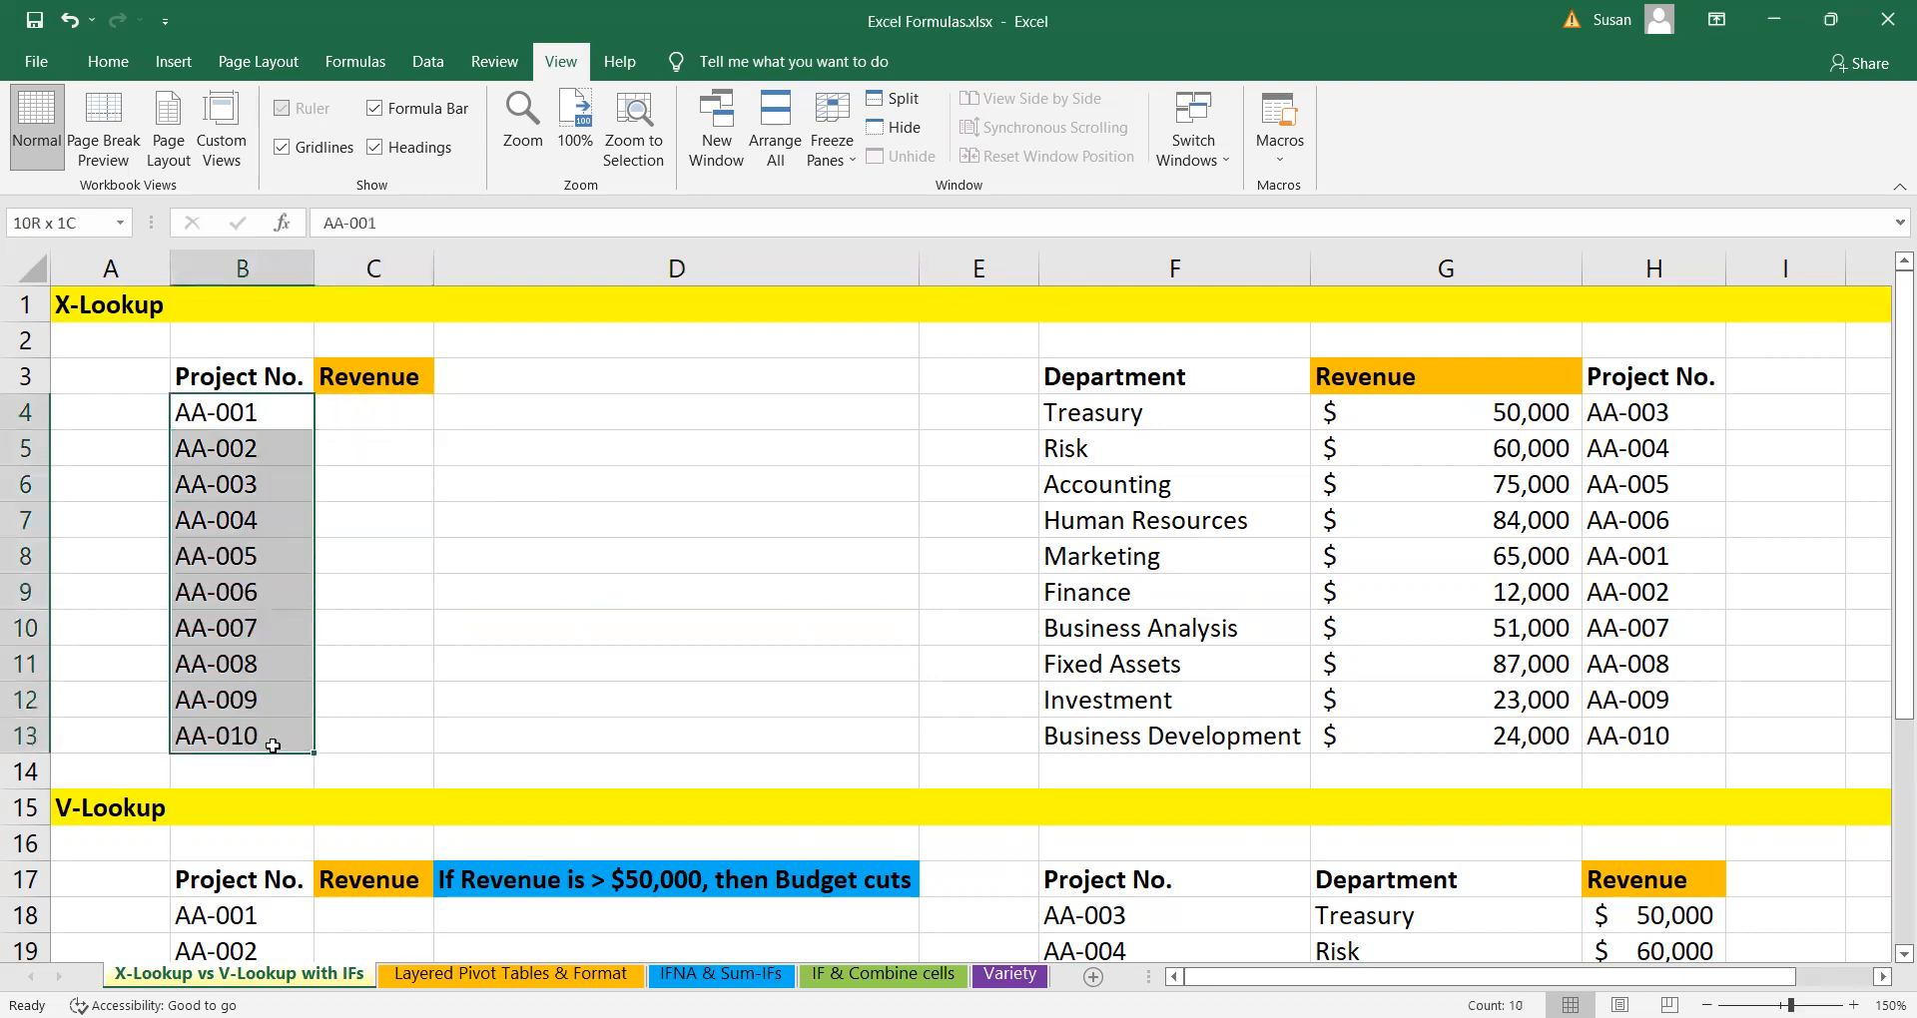
pyautogui.click(586, 633)
pyautogui.moveTo(1148, 379); pyautogui.dragTo(1658, 738)
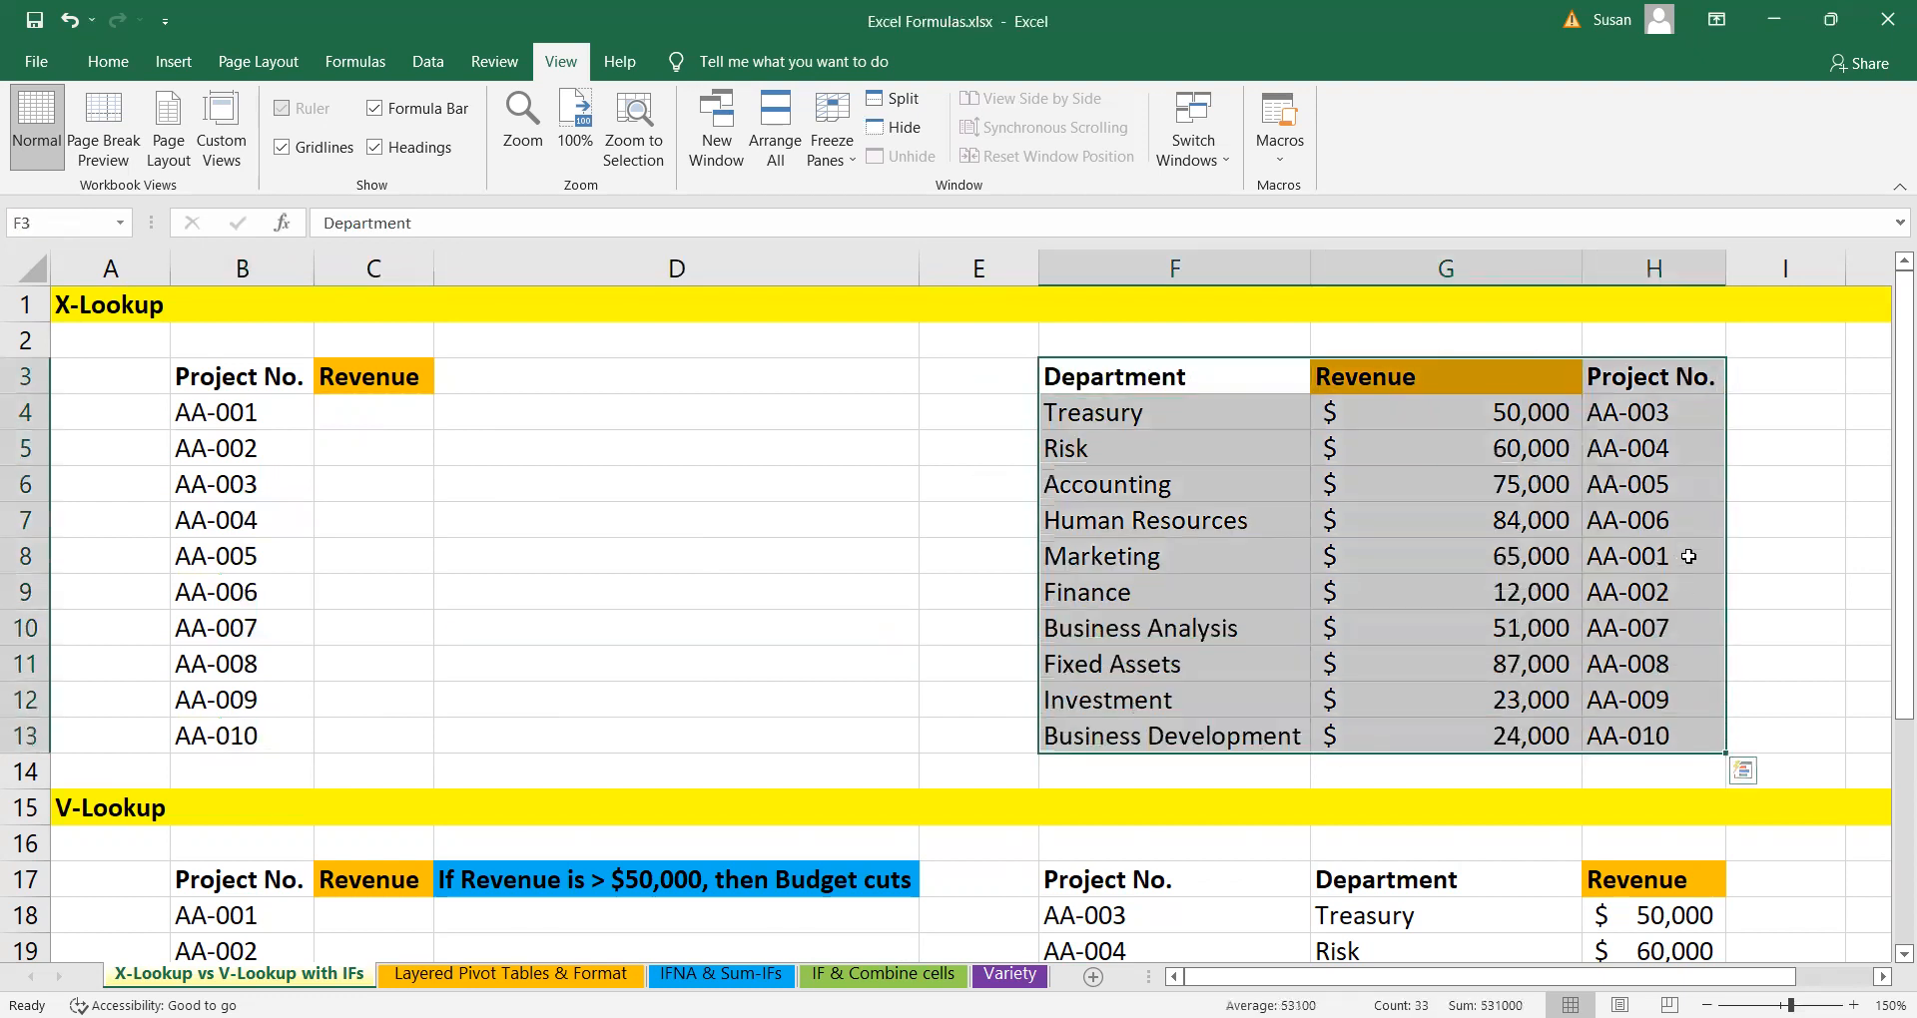
pyautogui.click(1731, 546)
pyautogui.click(1647, 381)
pyautogui.moveTo(1647, 412); pyautogui.dragTo(1638, 751)
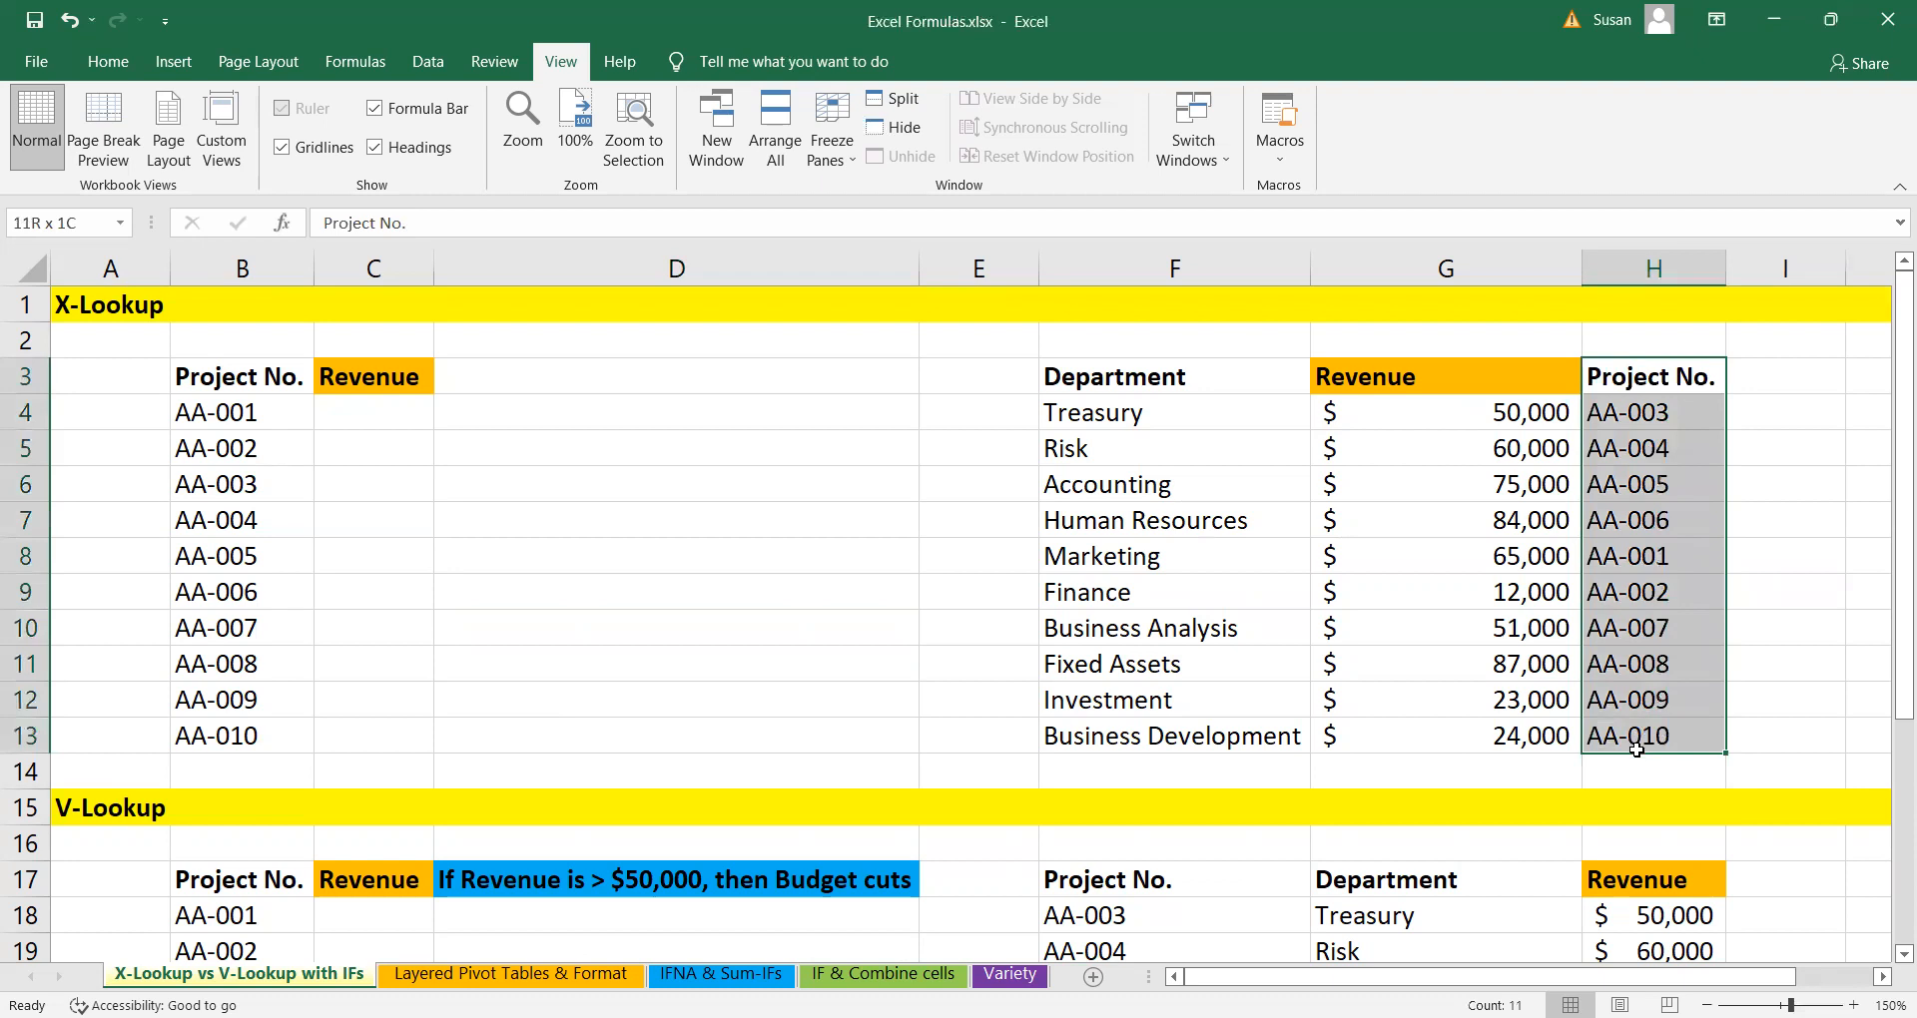
pyautogui.moveTo(1208, 389); pyautogui.dragTo(1293, 744)
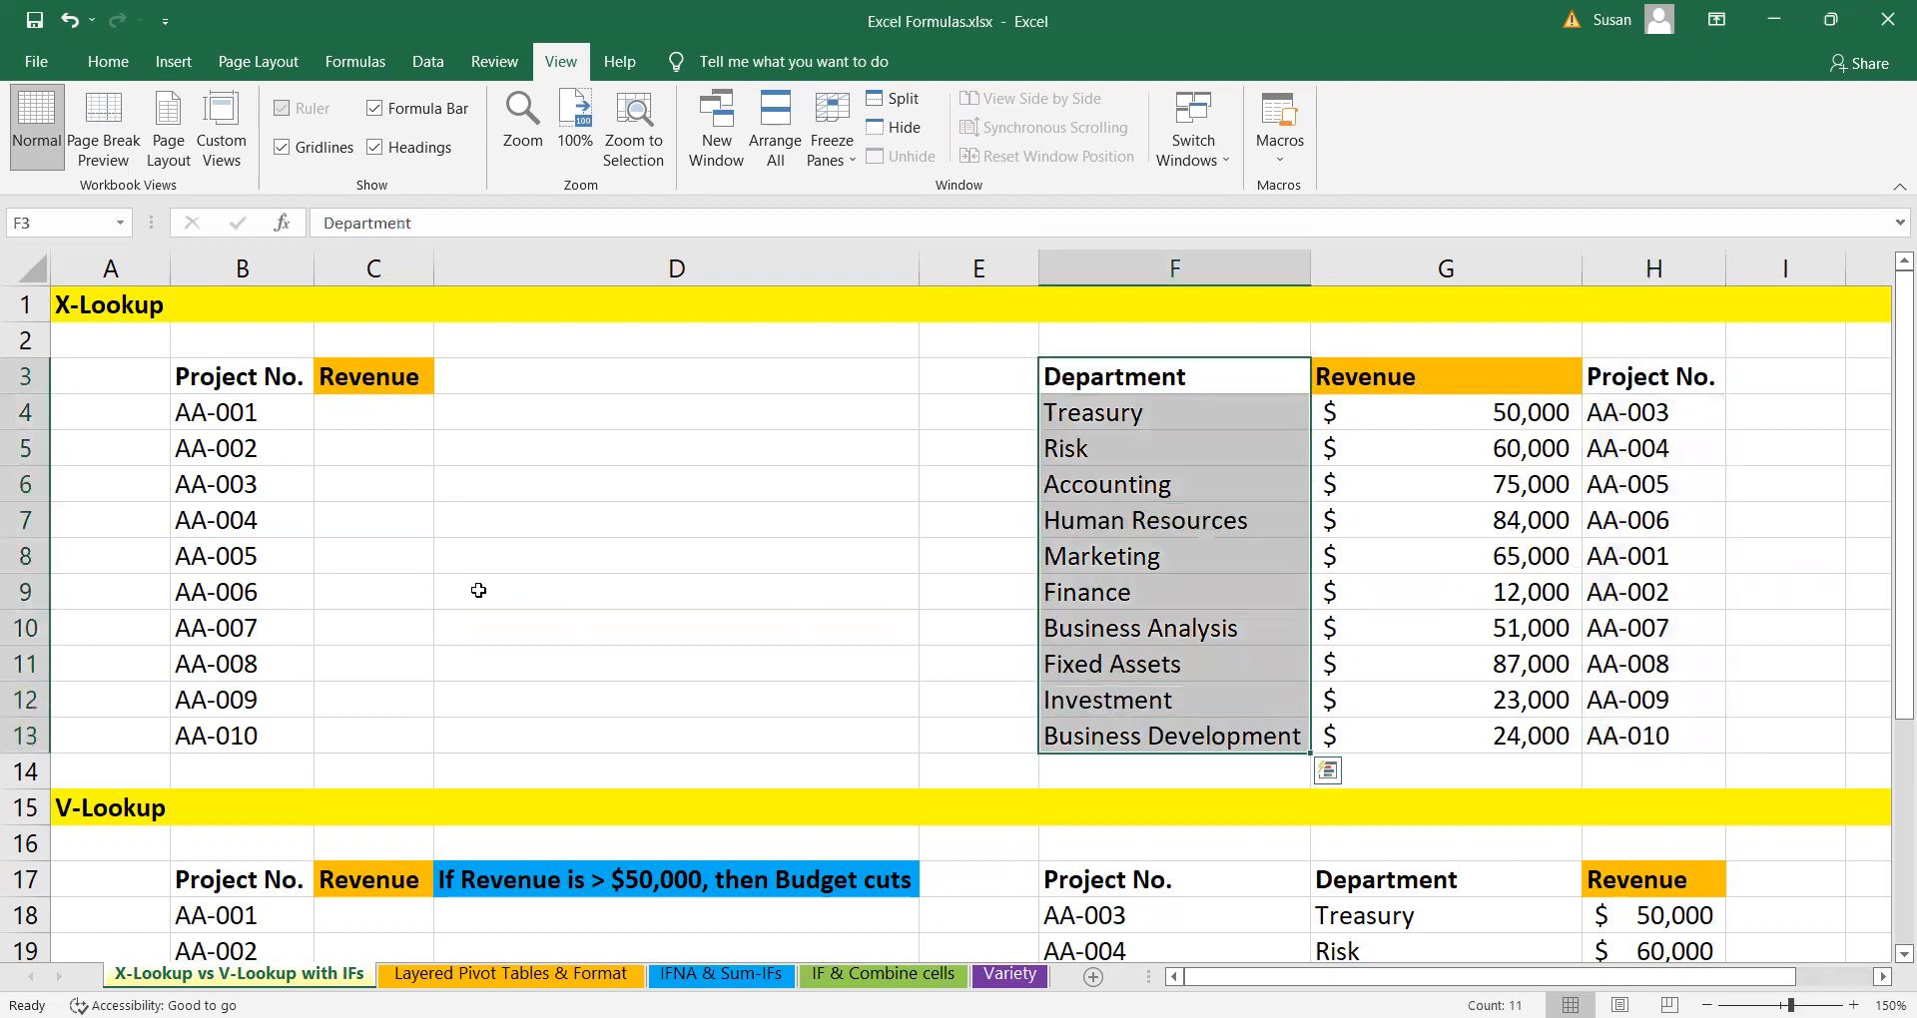
pyautogui.click(585, 555)
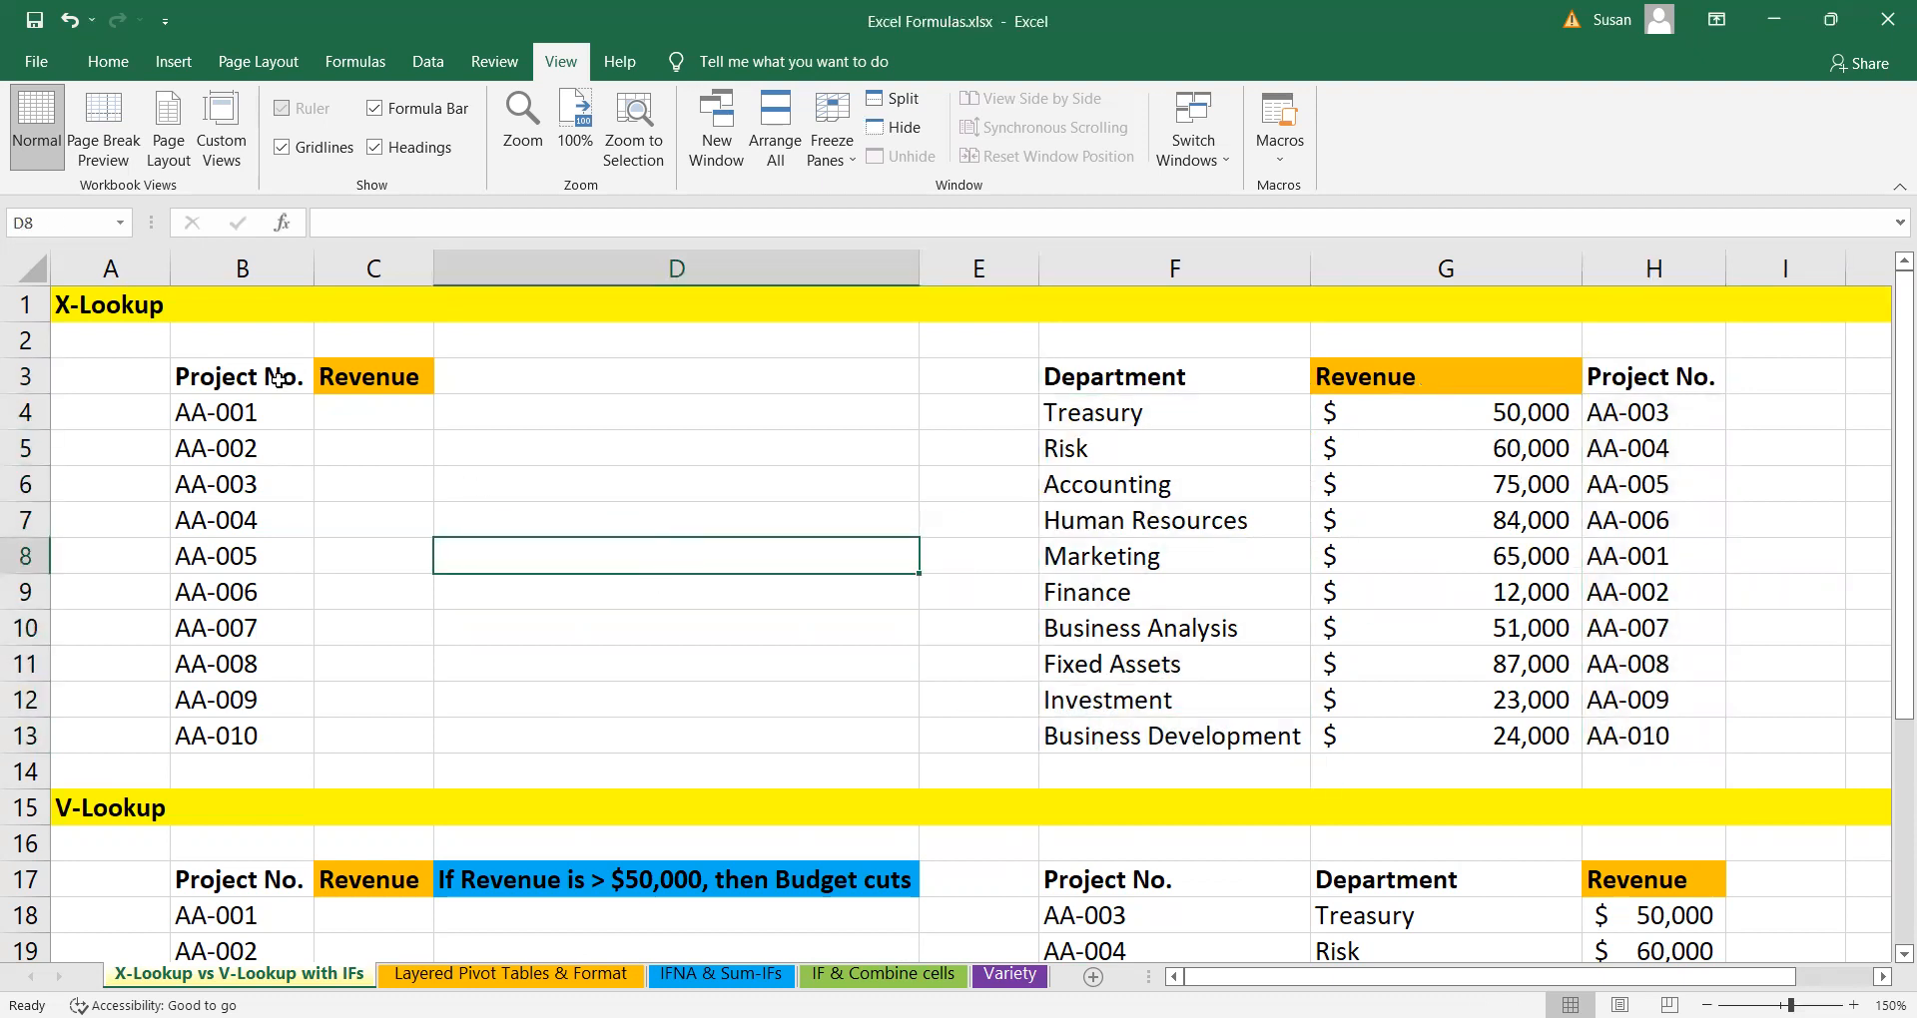
# - Compare the project numbers in B3:B13 with those in H3:H13 and review the Revenue column in G3:G13
pyautogui.click(363, 419)
pyautogui.click(259, 425)
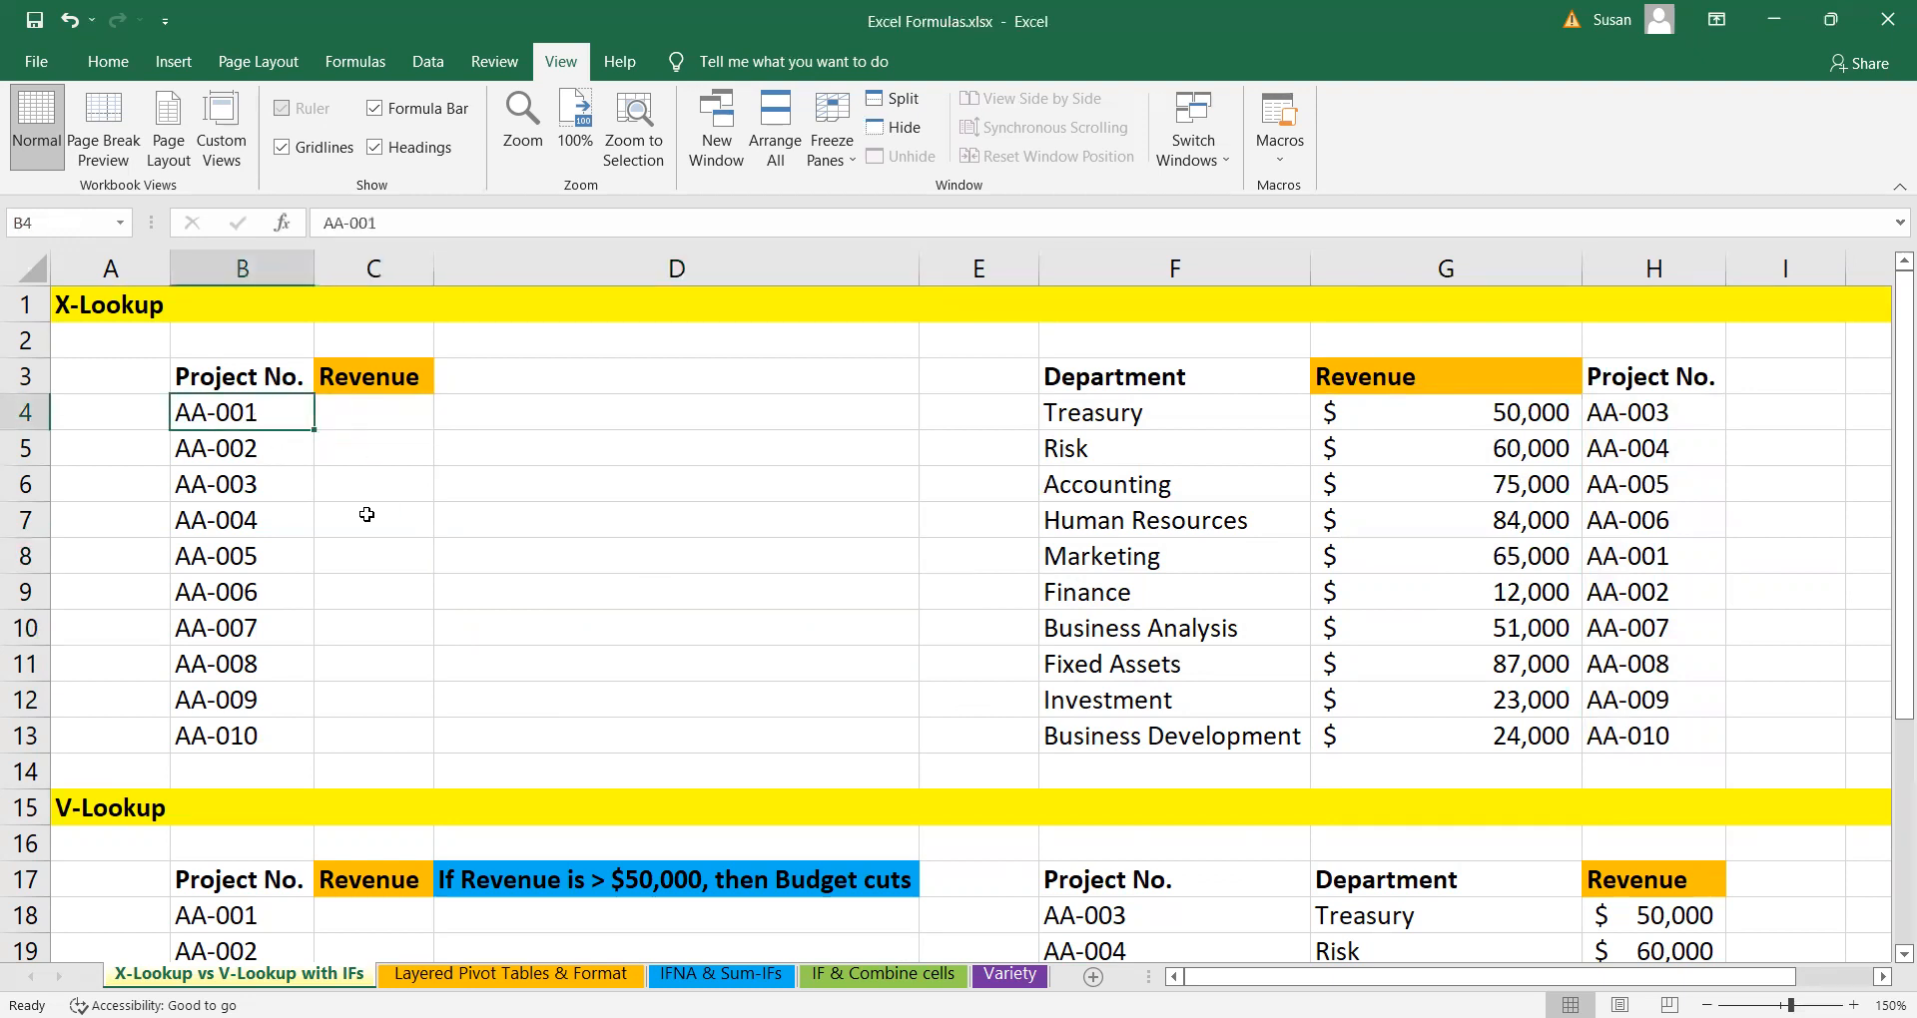
pyautogui.moveTo(262, 379); pyautogui.dragTo(262, 740)
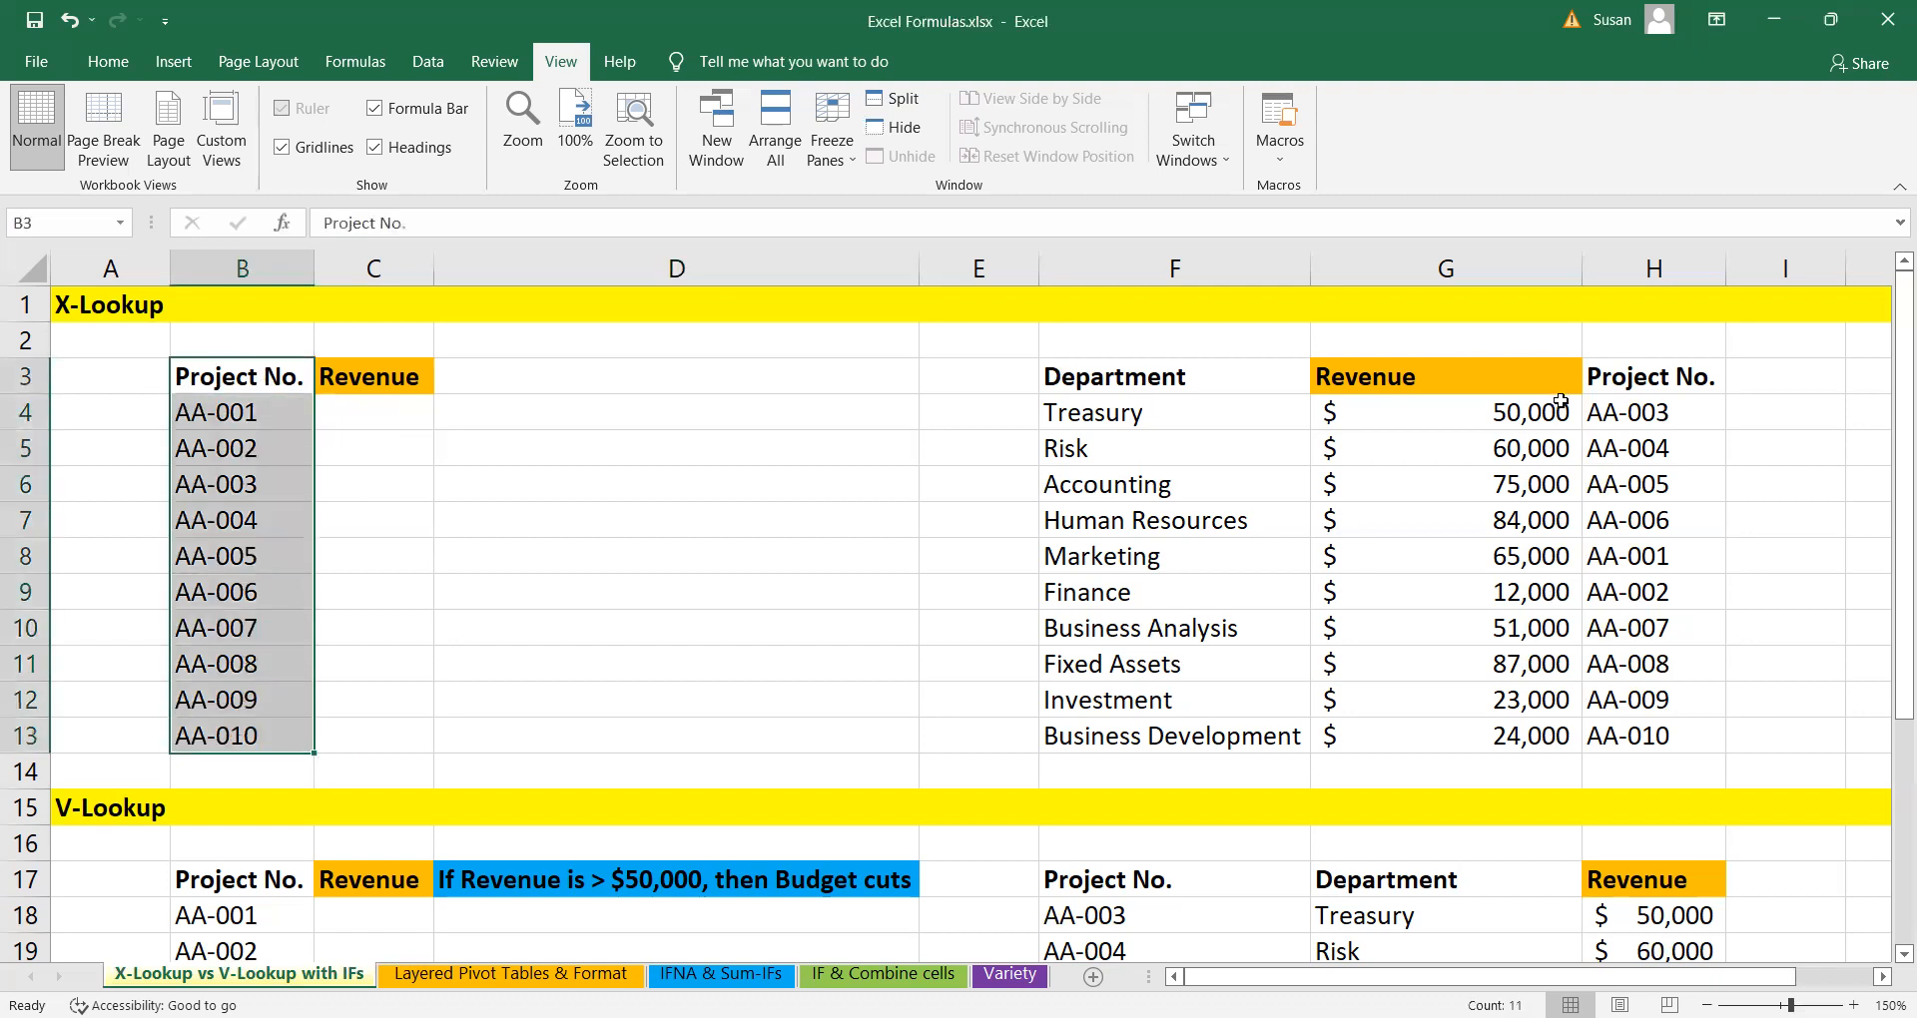
pyautogui.moveTo(1628, 376); pyautogui.dragTo(1632, 739)
pyautogui.moveTo(1472, 376); pyautogui.dragTo(1493, 729)
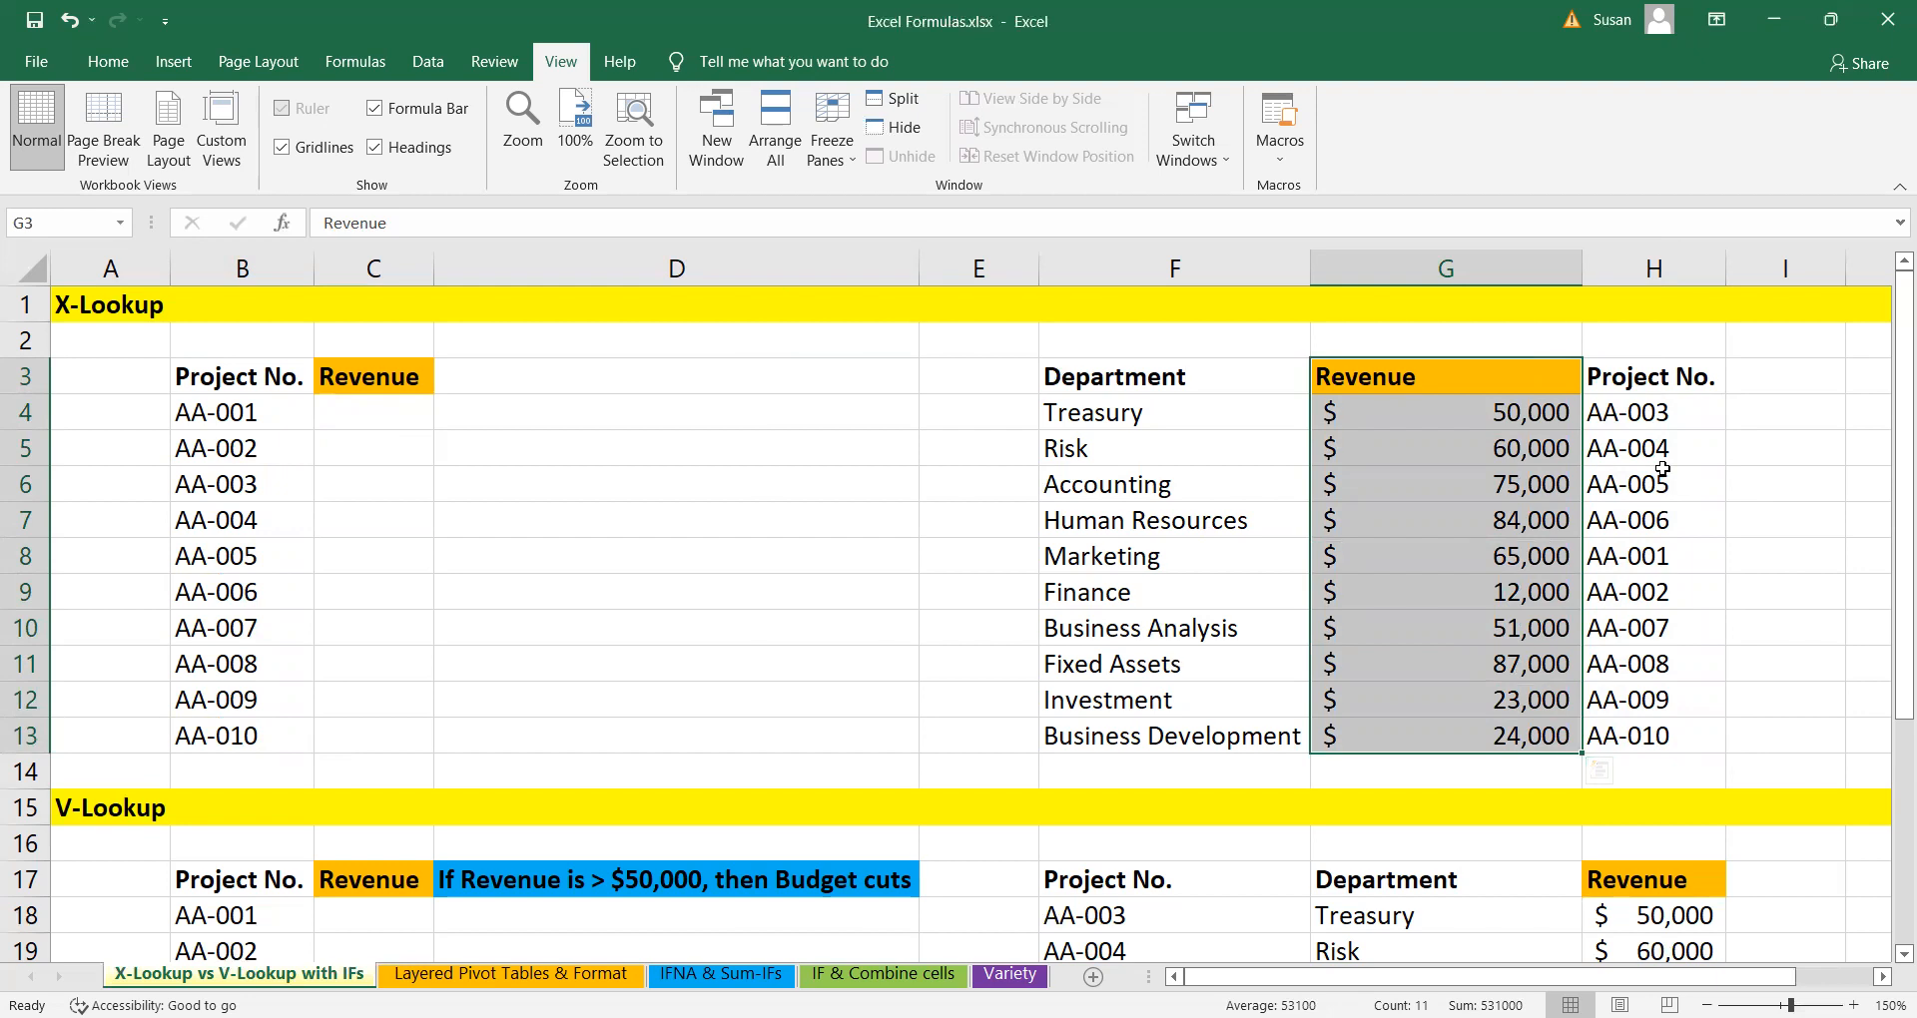
pyautogui.click(1696, 449)
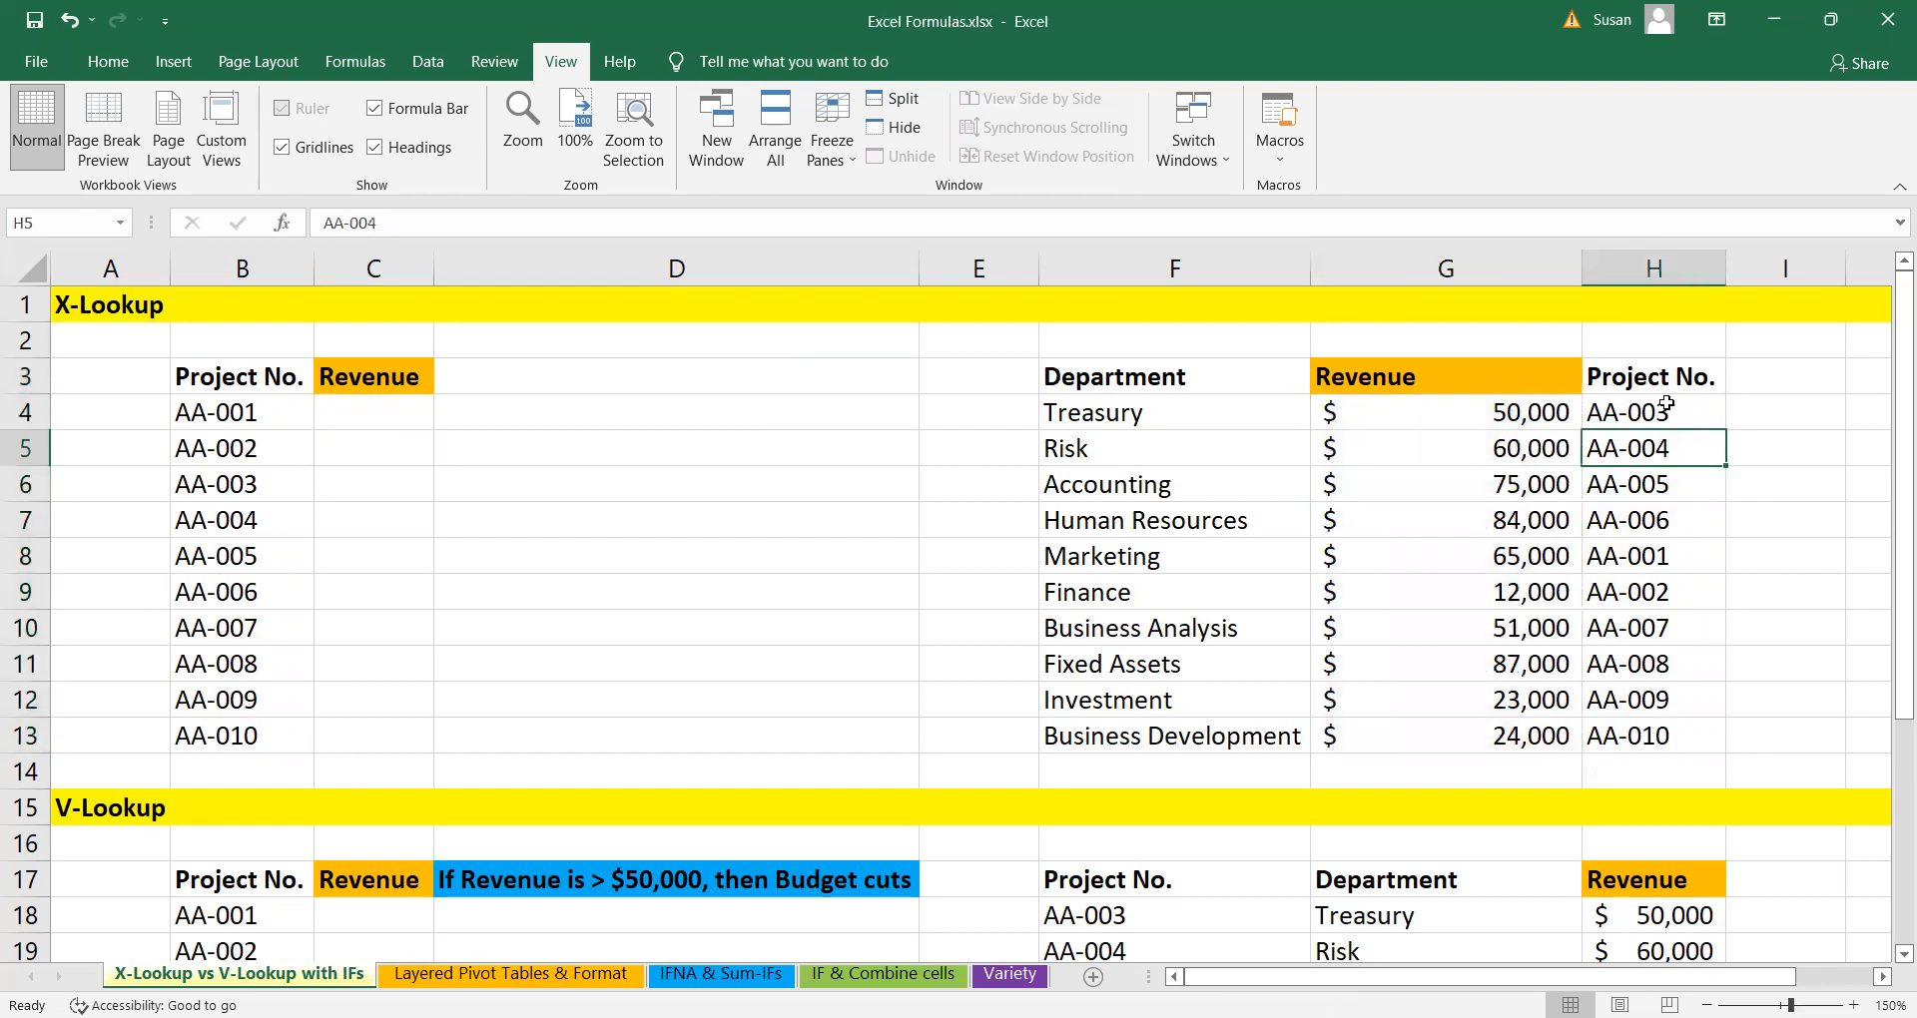
pyautogui.moveTo(1665, 375); pyautogui.dragTo(1623, 741)
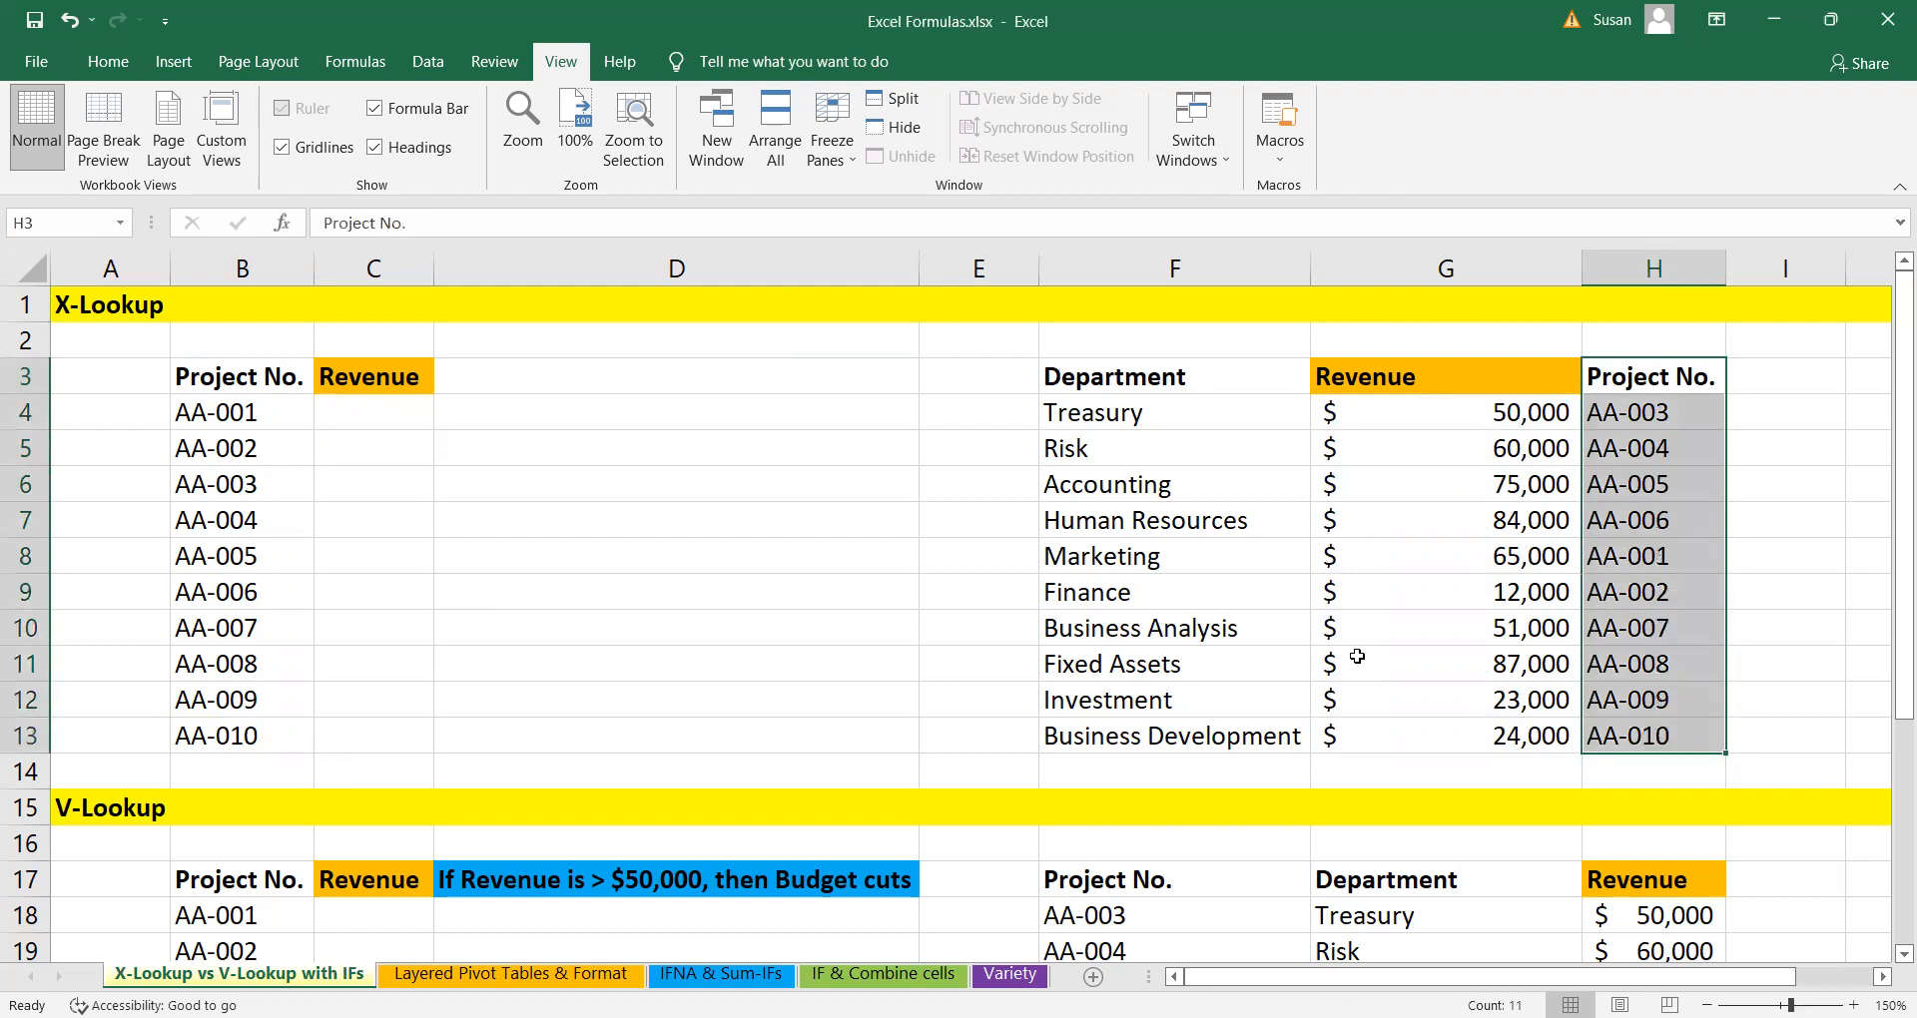
pyautogui.click(533, 582)
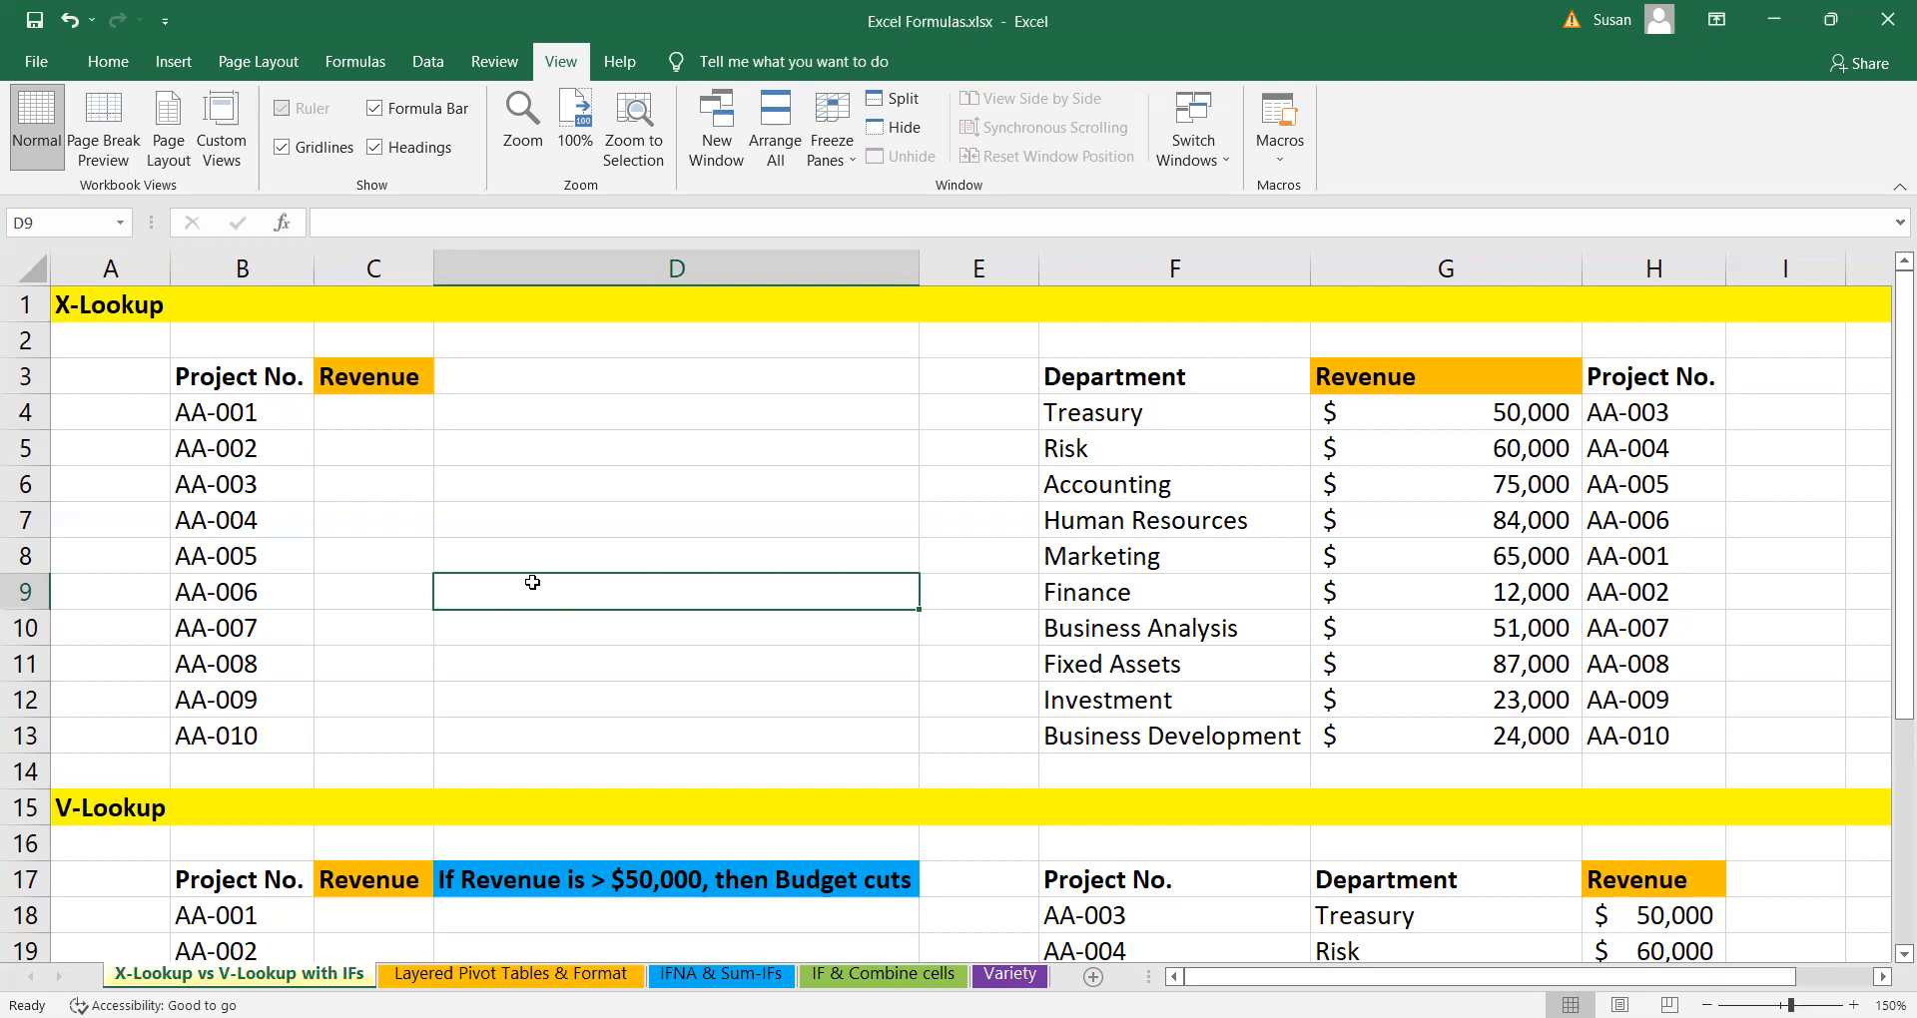
pyautogui.click(603, 545)
pyautogui.click(362, 405)
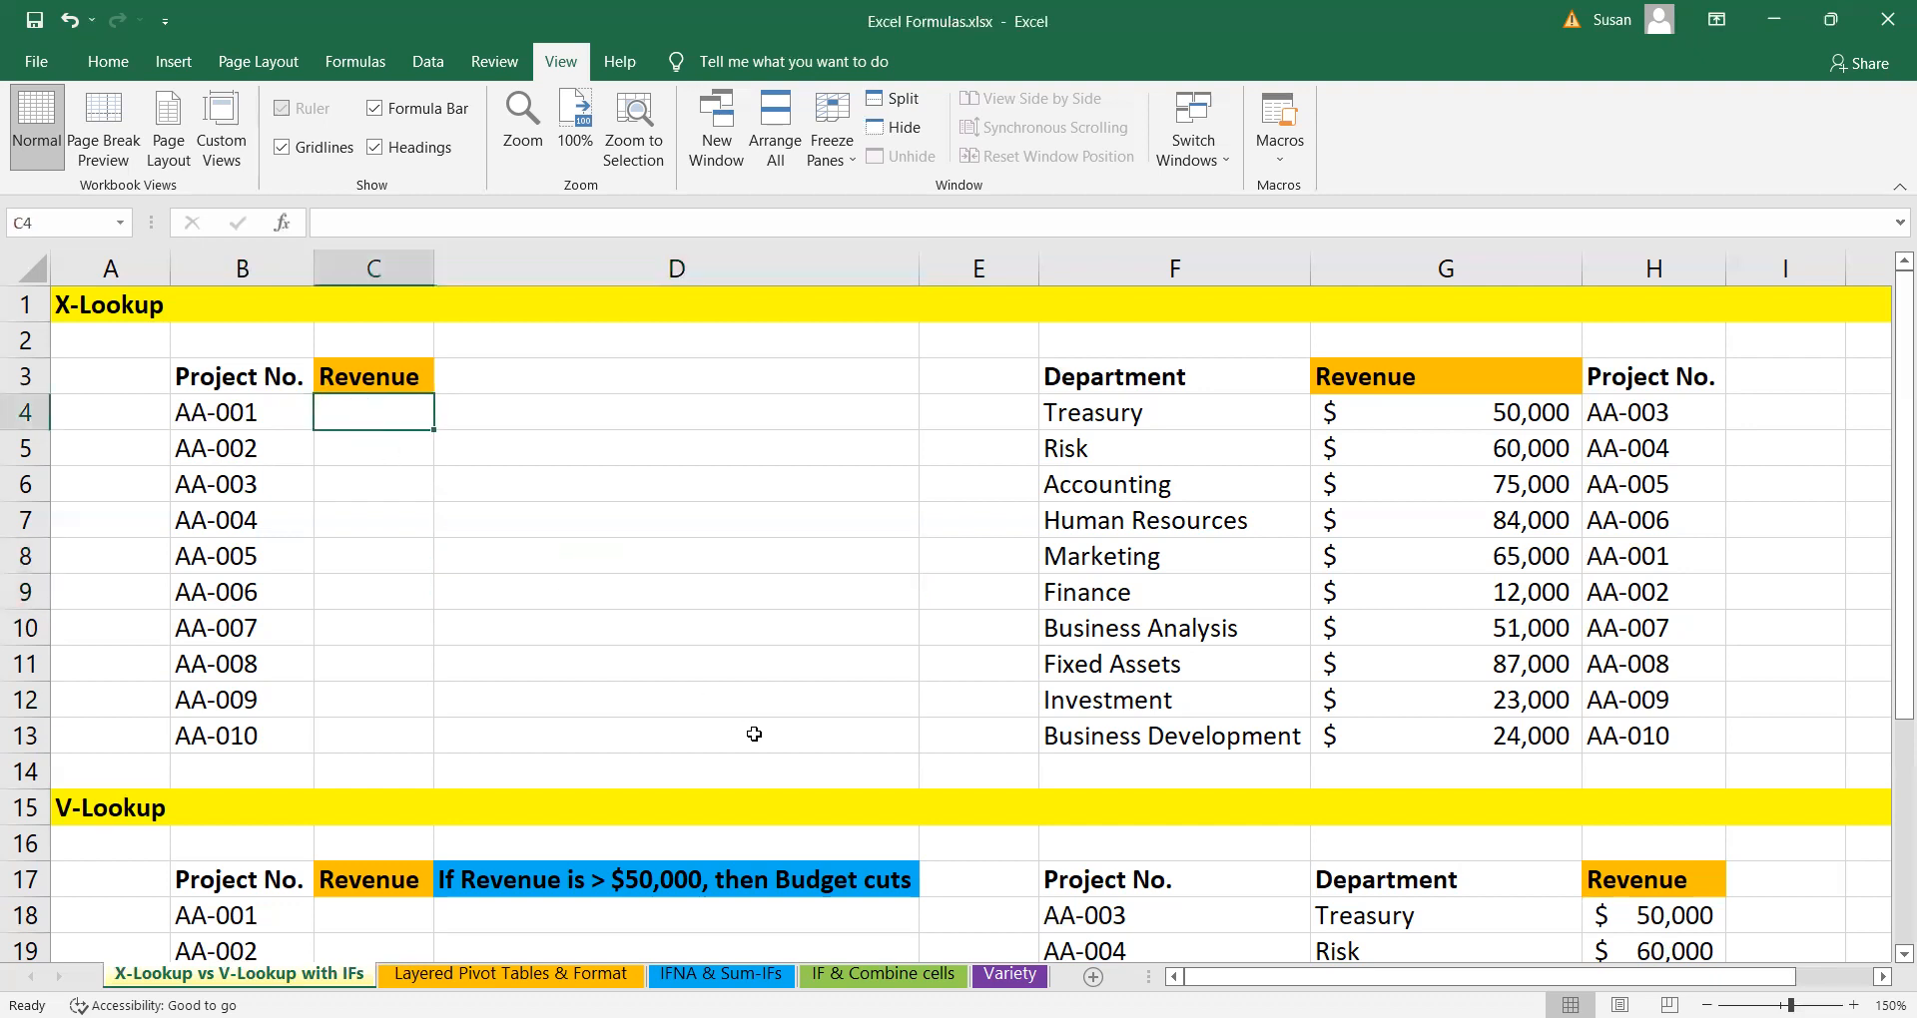
pyautogui.write('=')
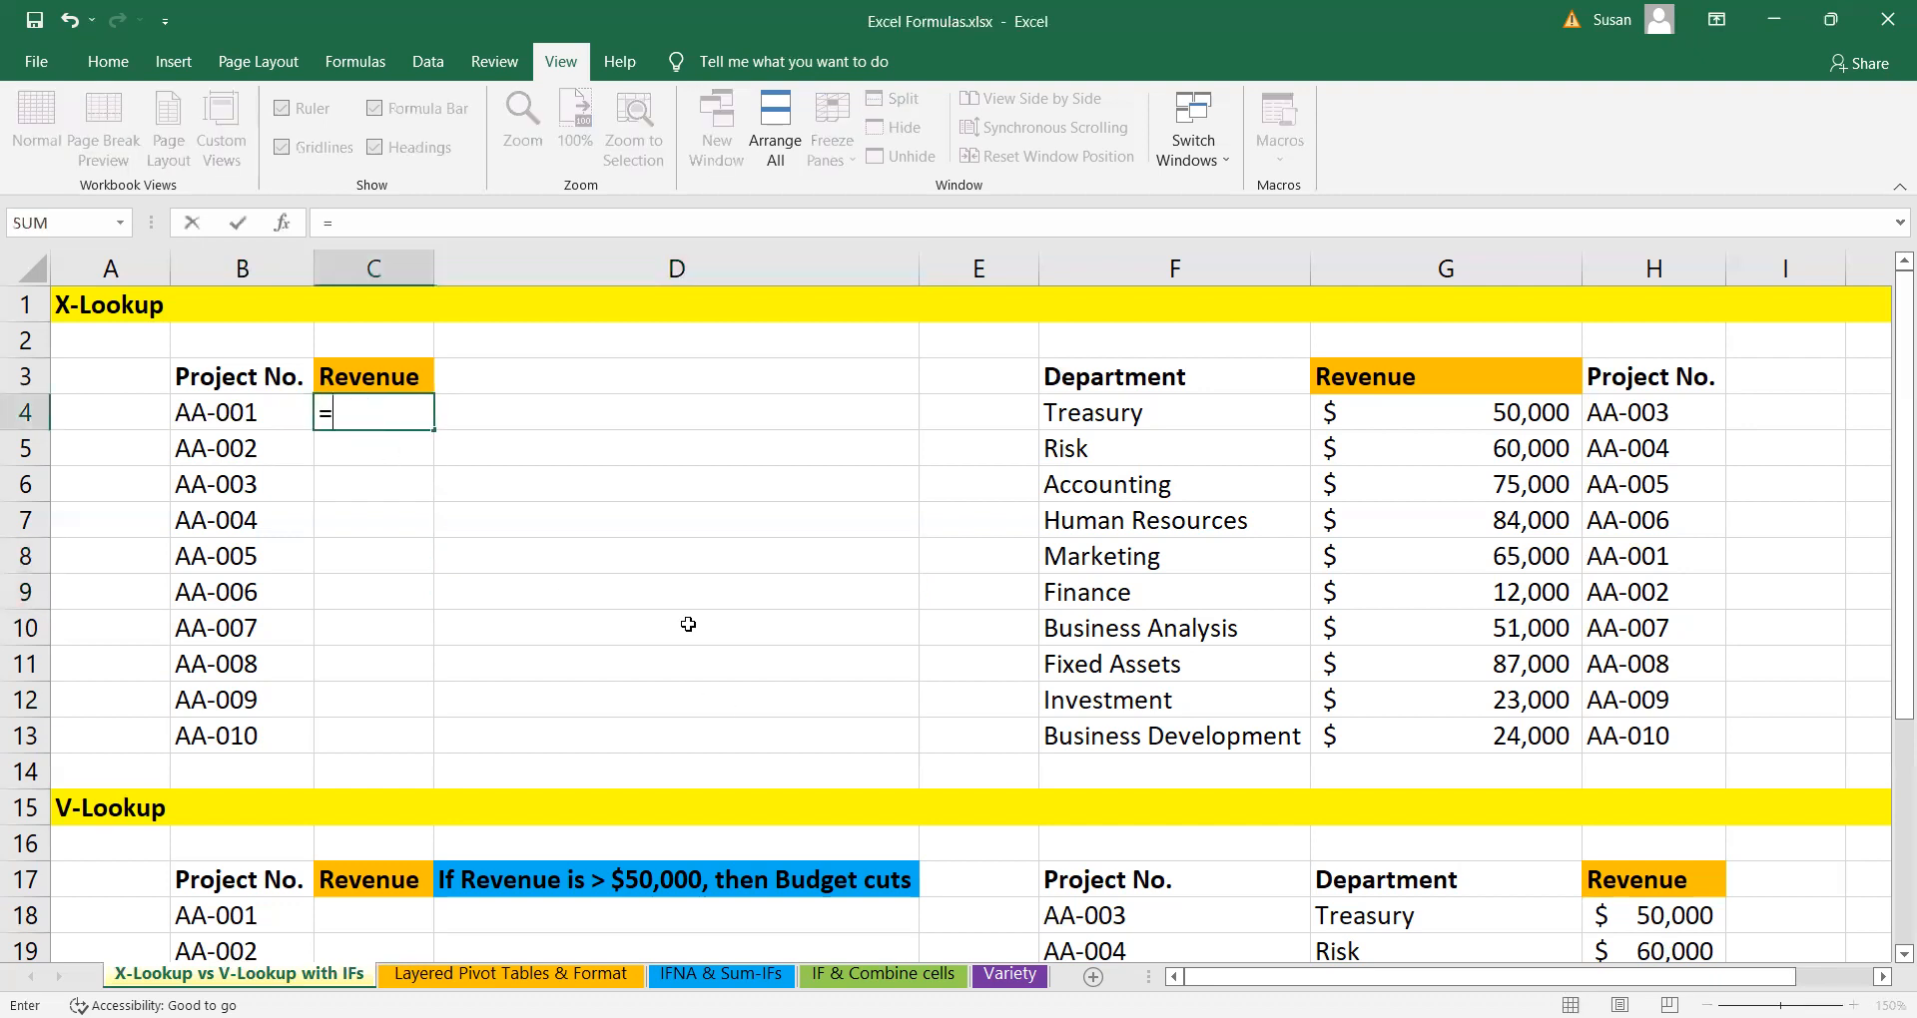
pyautogui.write('vlook')
pyautogui.press('BackSpace')
pyautogui.press('BackSpace')
pyautogui.press('BackSpace')
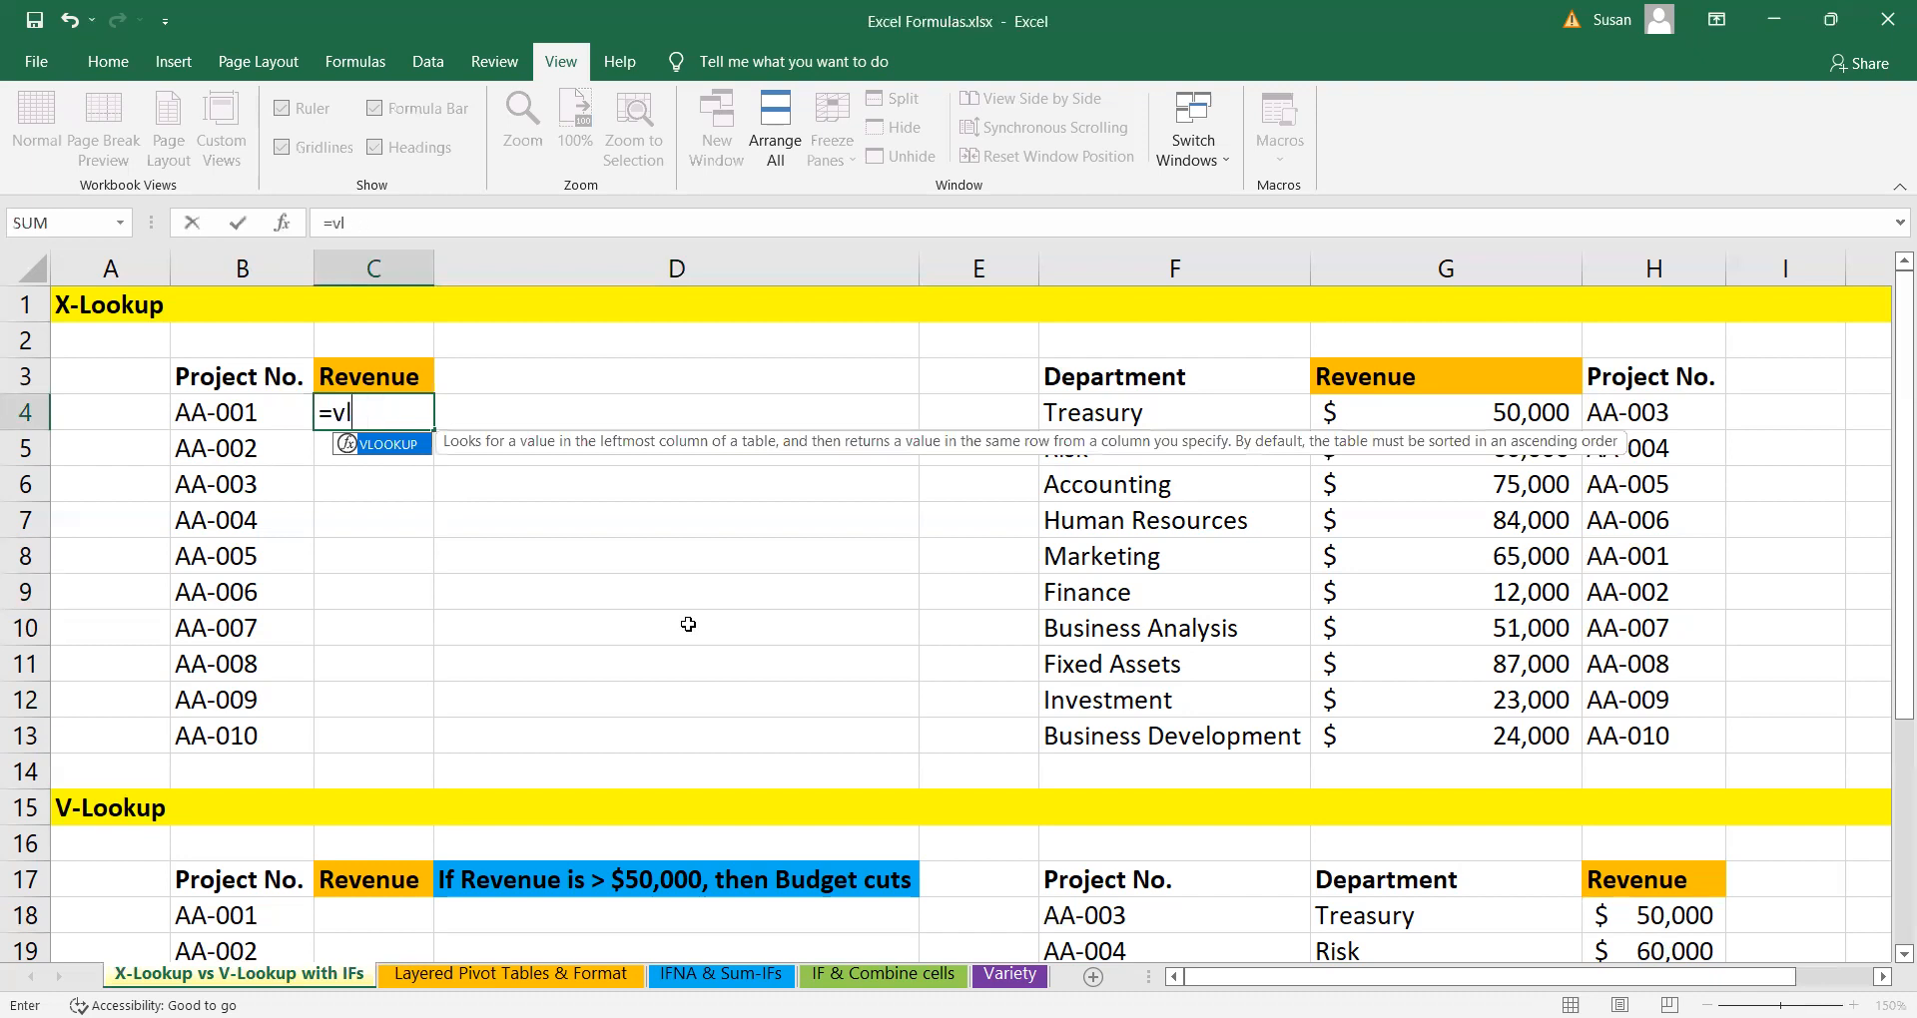
pyautogui.press('BackSpace')
pyautogui.press('BackSpace')
pyautogui.write('xlook')
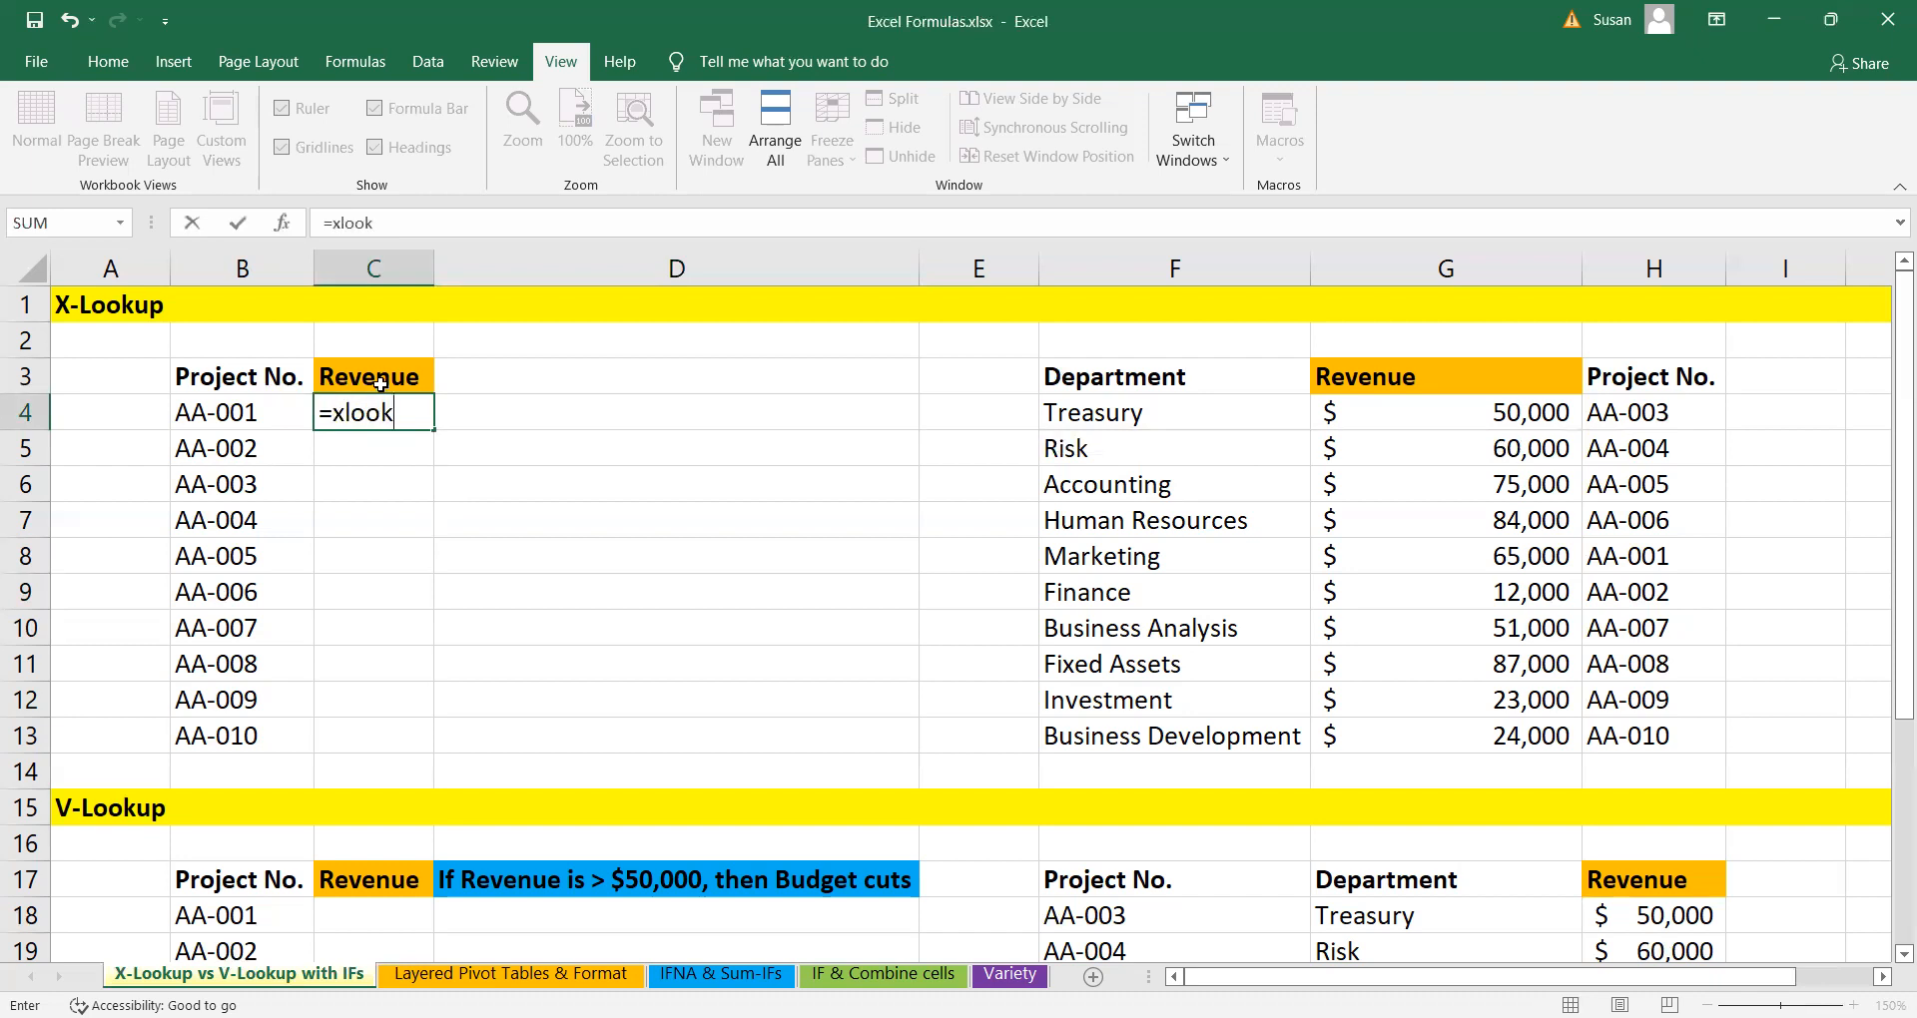
pyautogui.press('BackSpace')
pyautogui.press('BackSpace')
pyautogui.press('BackSpace')
pyautogui.press('Escape')
pyautogui.click(890, 532)
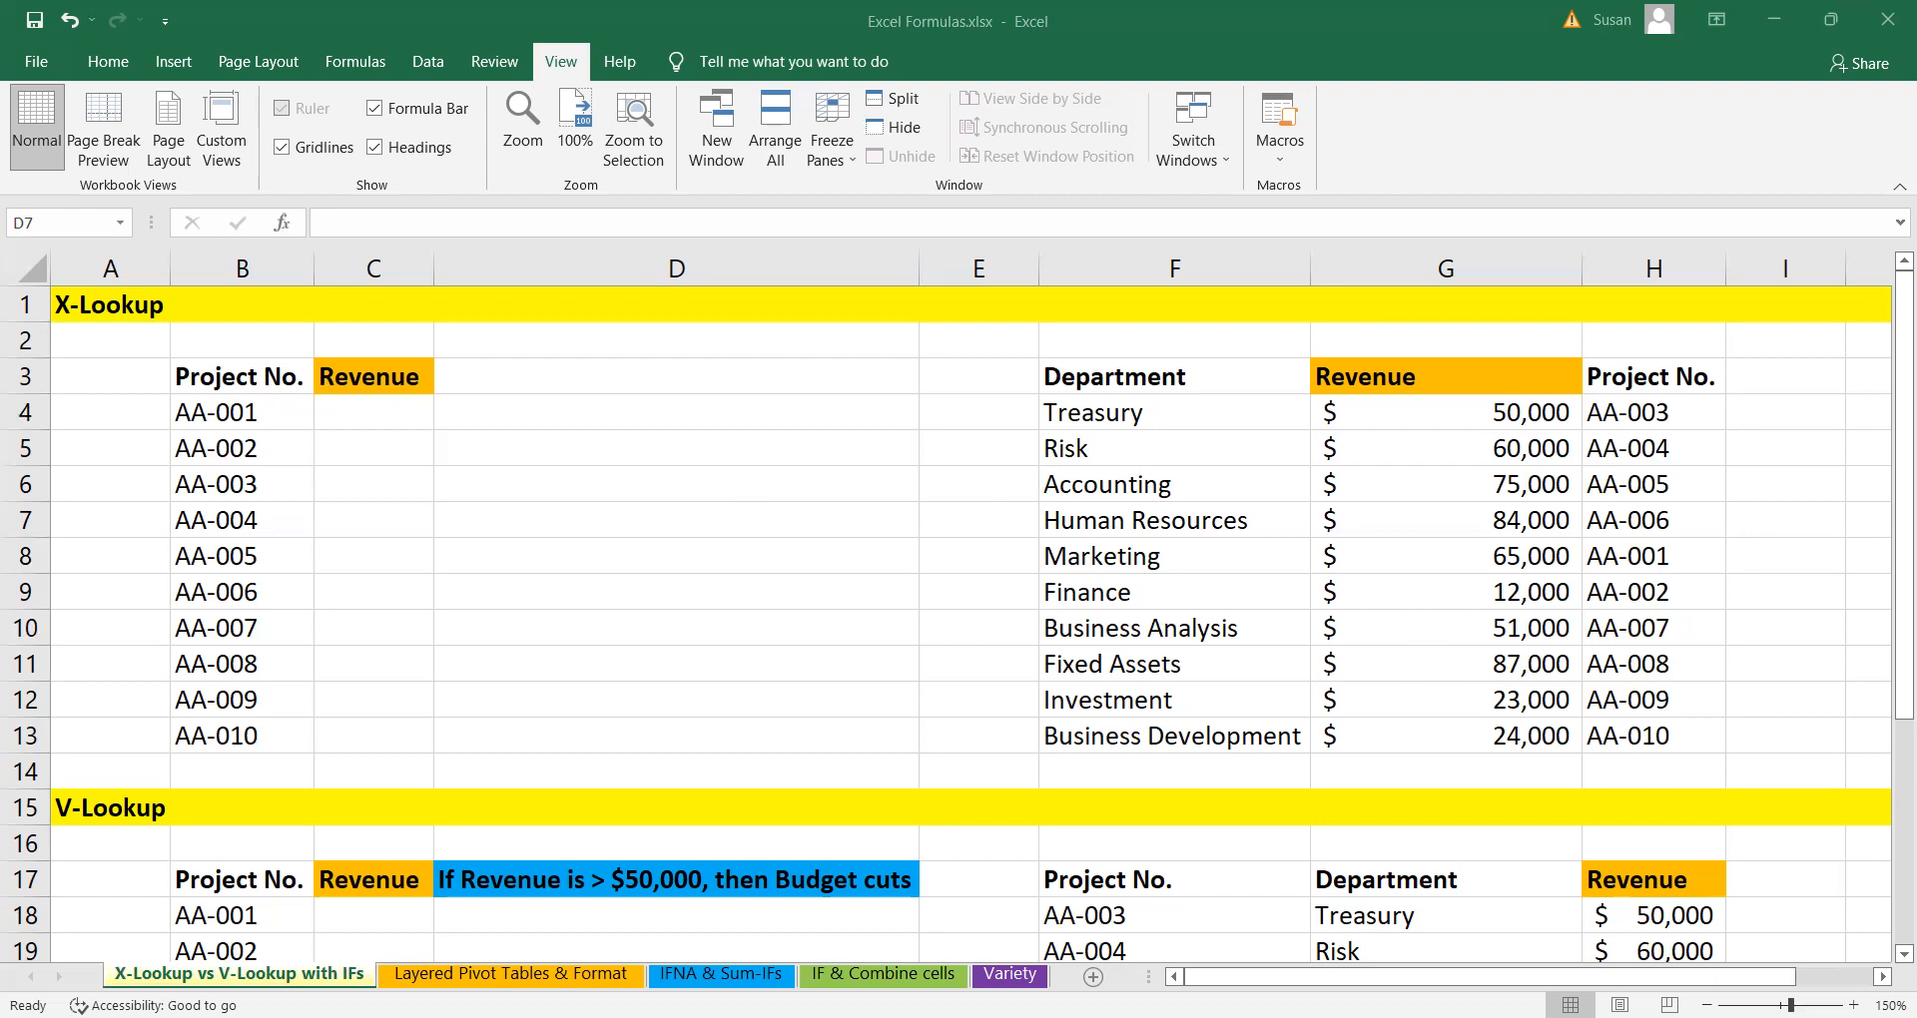
# - Start a VLOOKUP formula in C18 of the V-Lookup section, using project number cell B18 as the lookup value
pyautogui.click(792, 664)
pyautogui.scroll(-2, 792, 666)
pyautogui.scroll(-2, 791, 668)
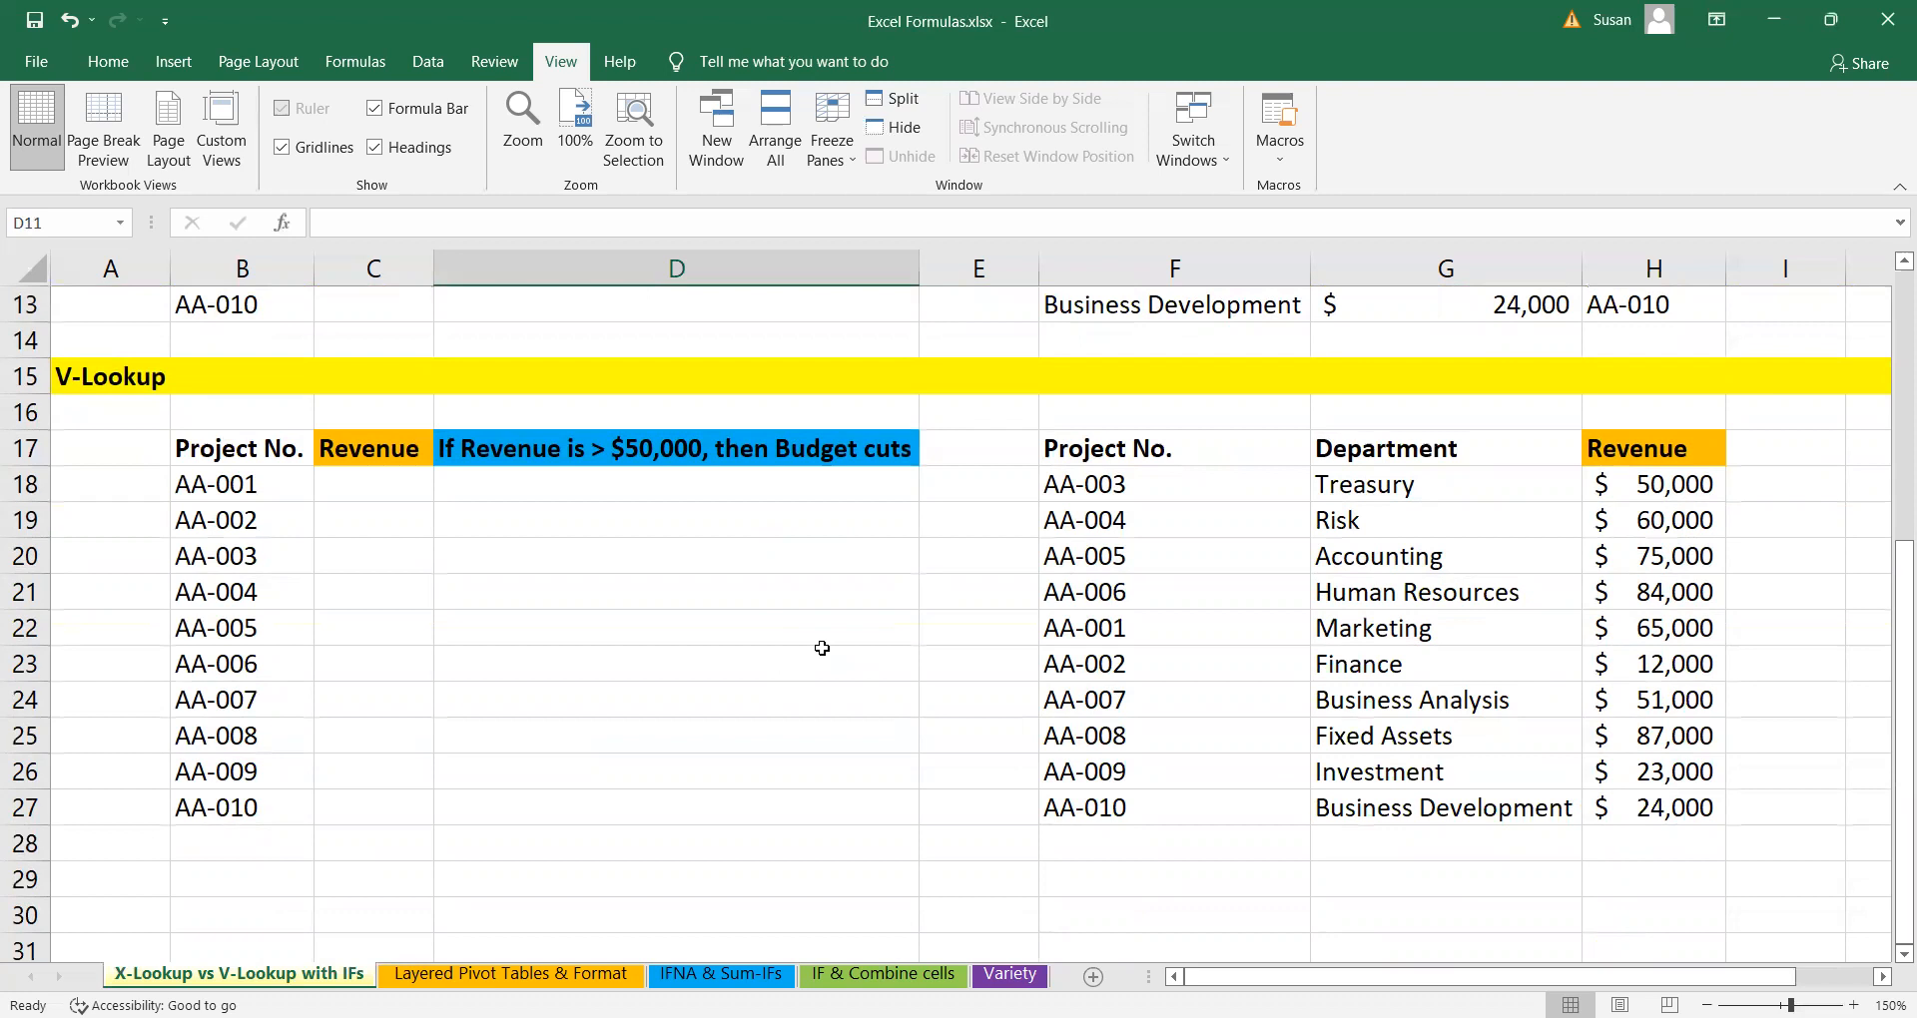
pyautogui.click(621, 667)
pyautogui.click(366, 481)
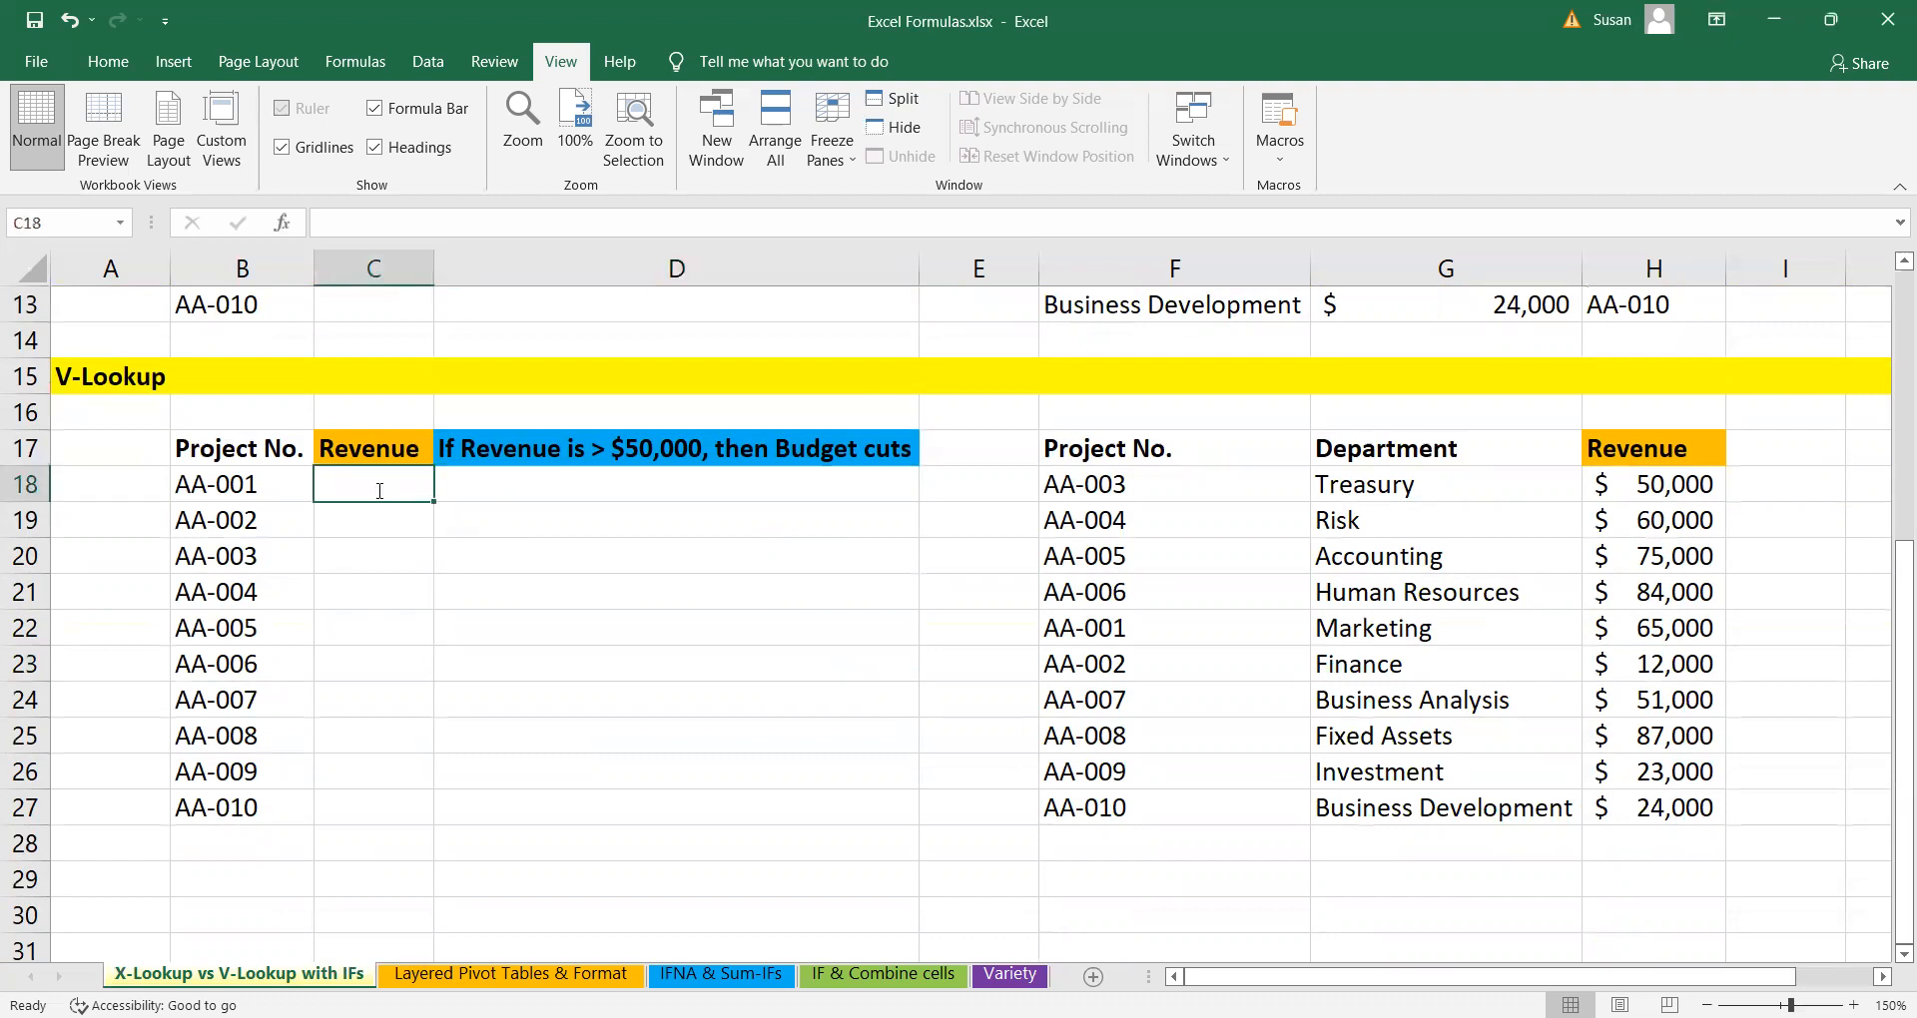
pyautogui.write('=')
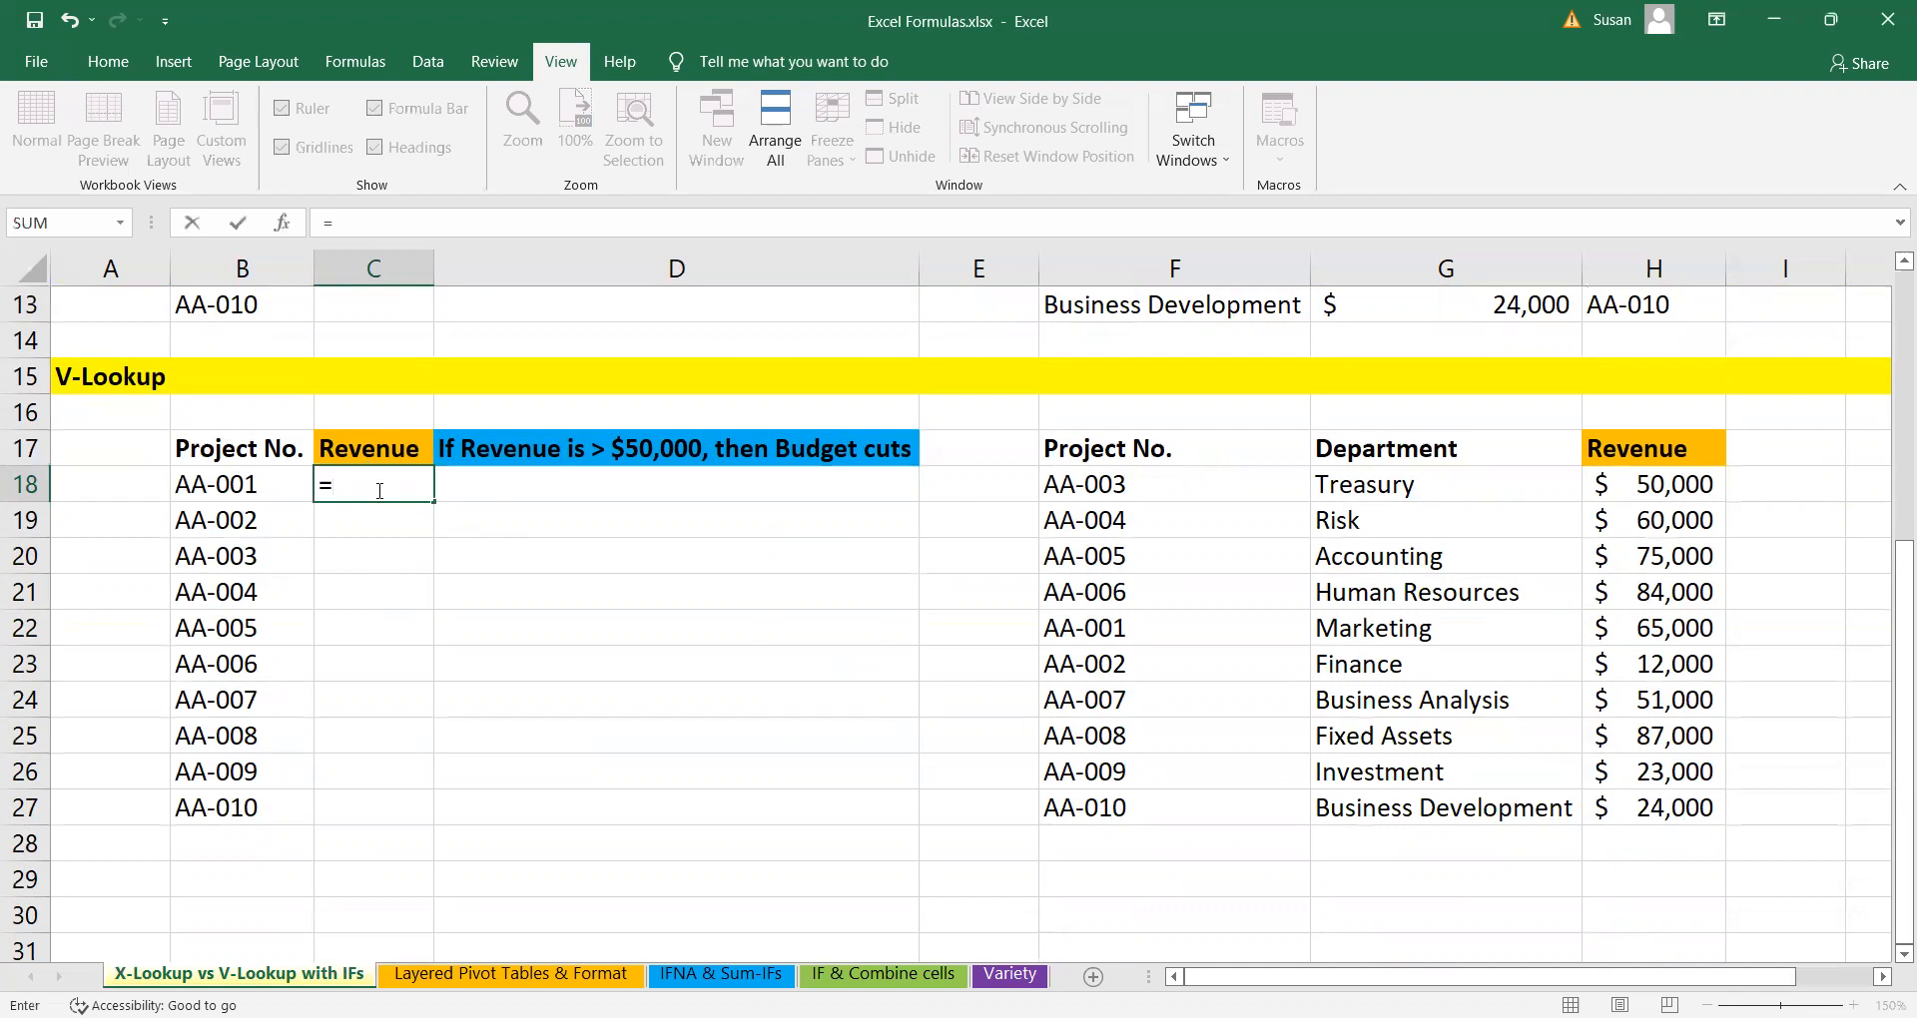
pyautogui.write('VLOOKUP(')
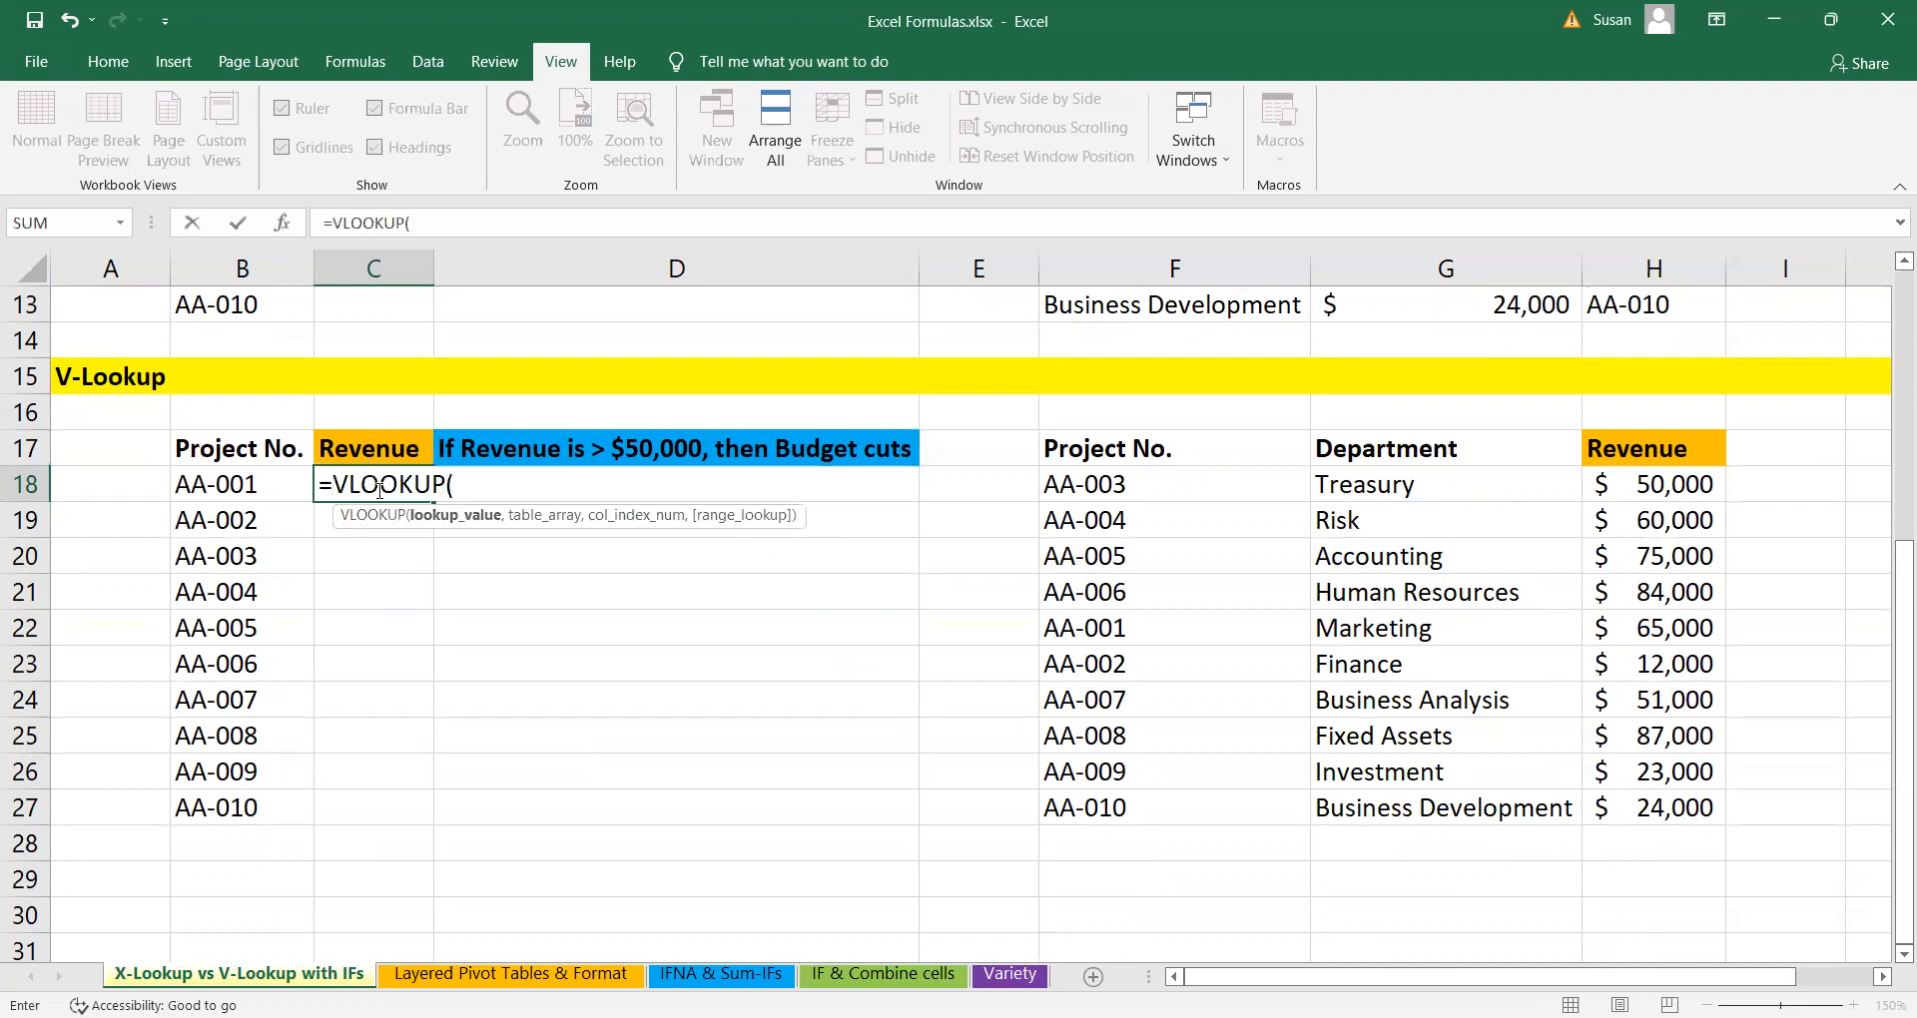
pyautogui.click(230, 484)
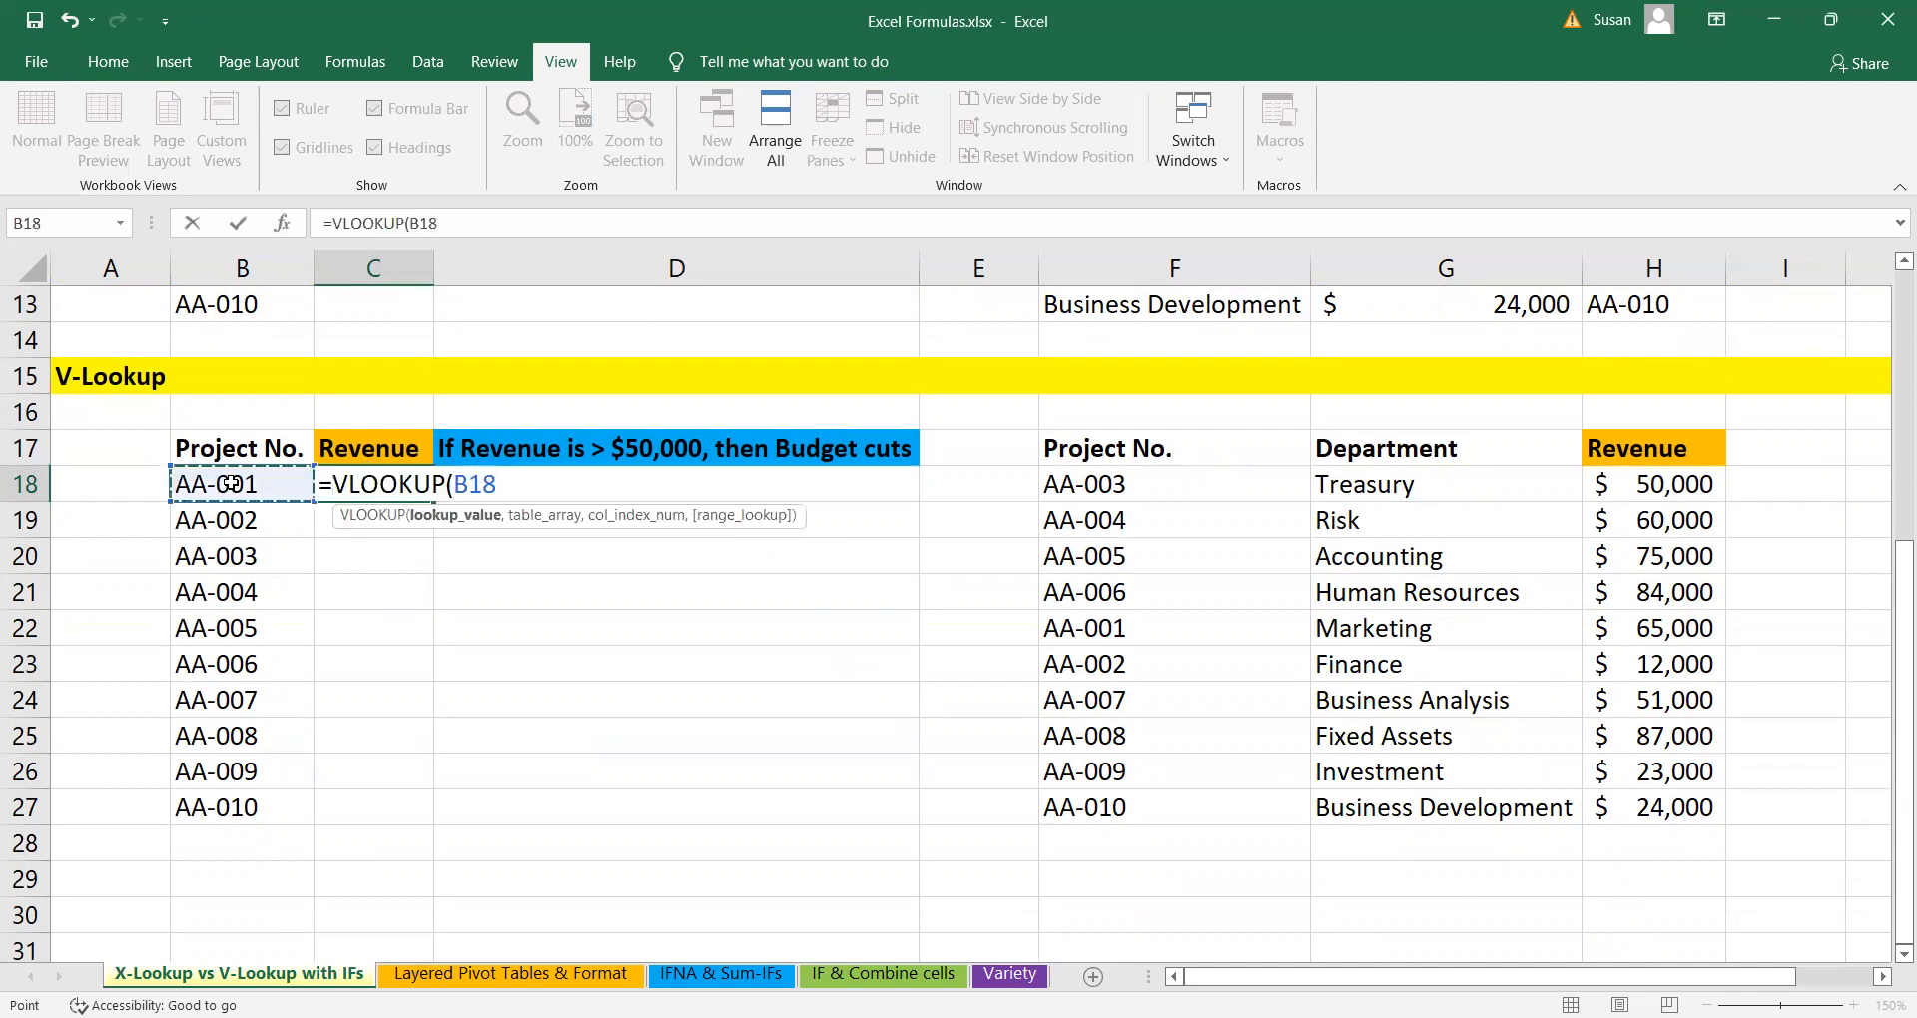
pyautogui.write(',')
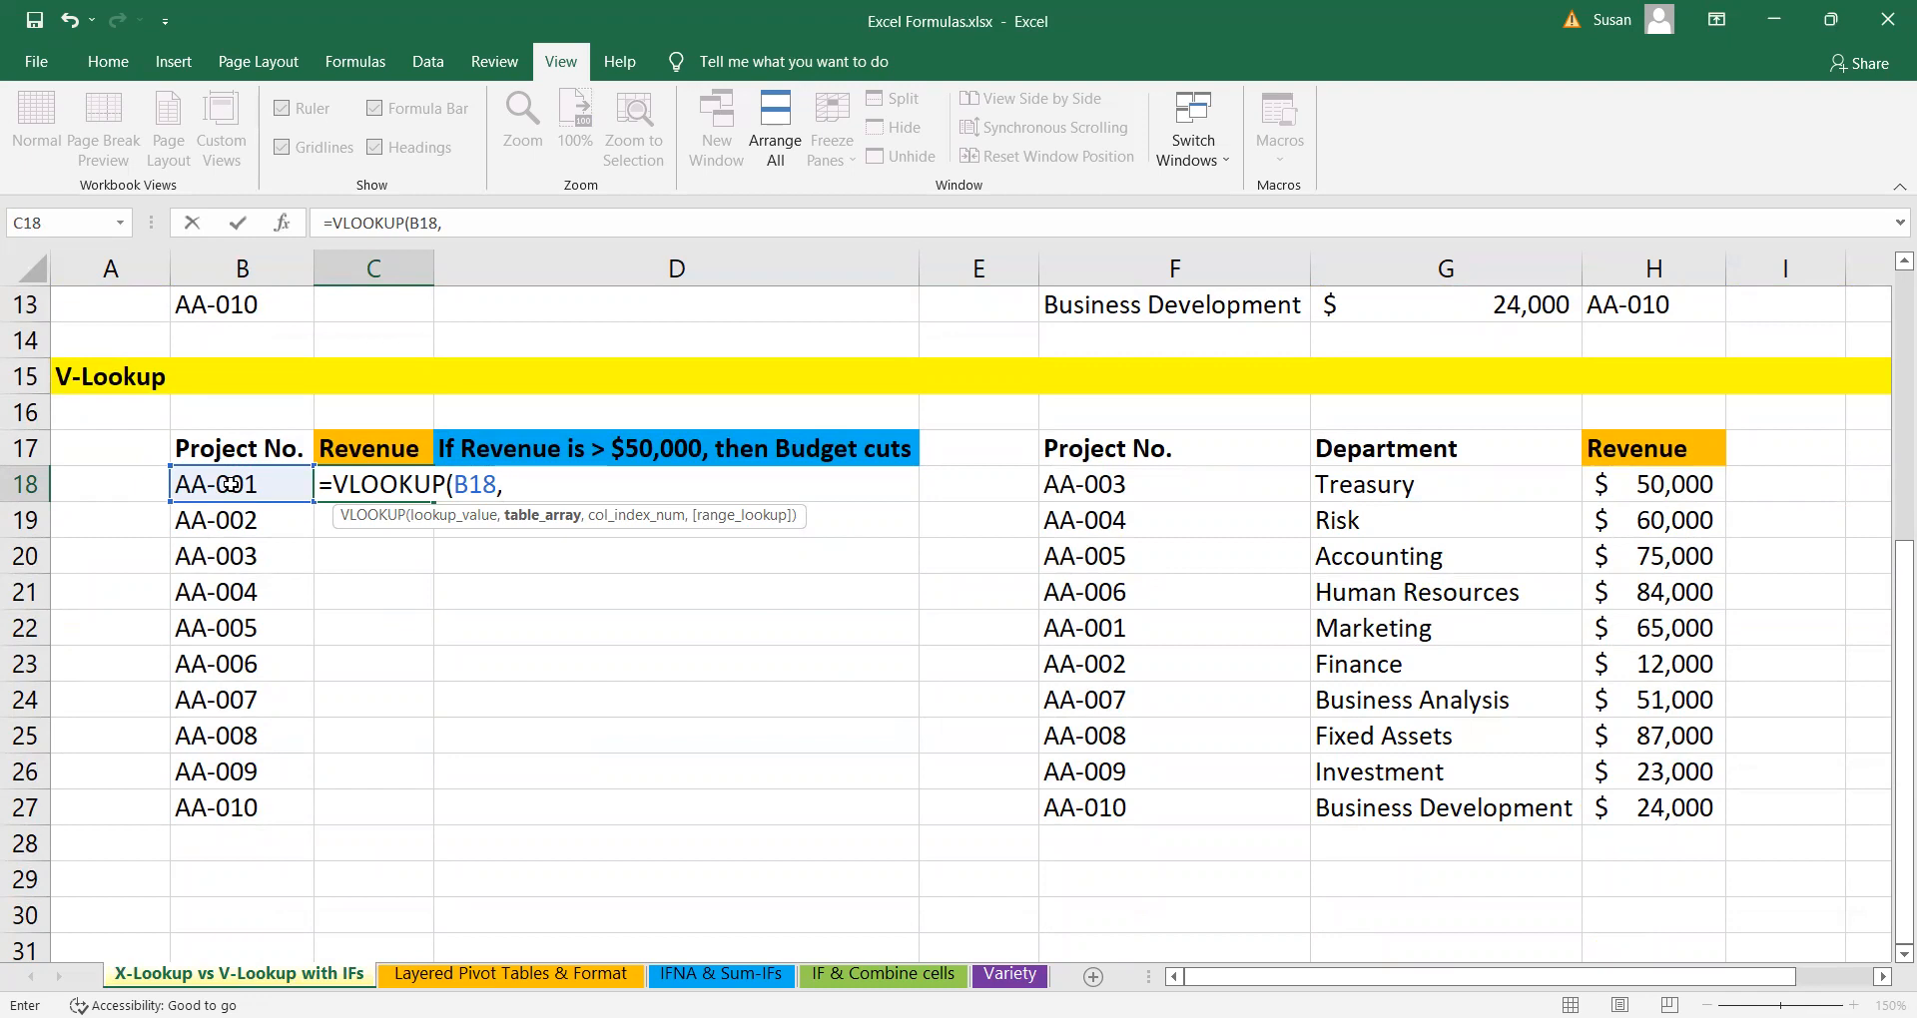
# - Set the VLOOKUP table array to F18:H27 and lock it as the absolute reference $F$18:$H$27
pyautogui.click(1121, 484)
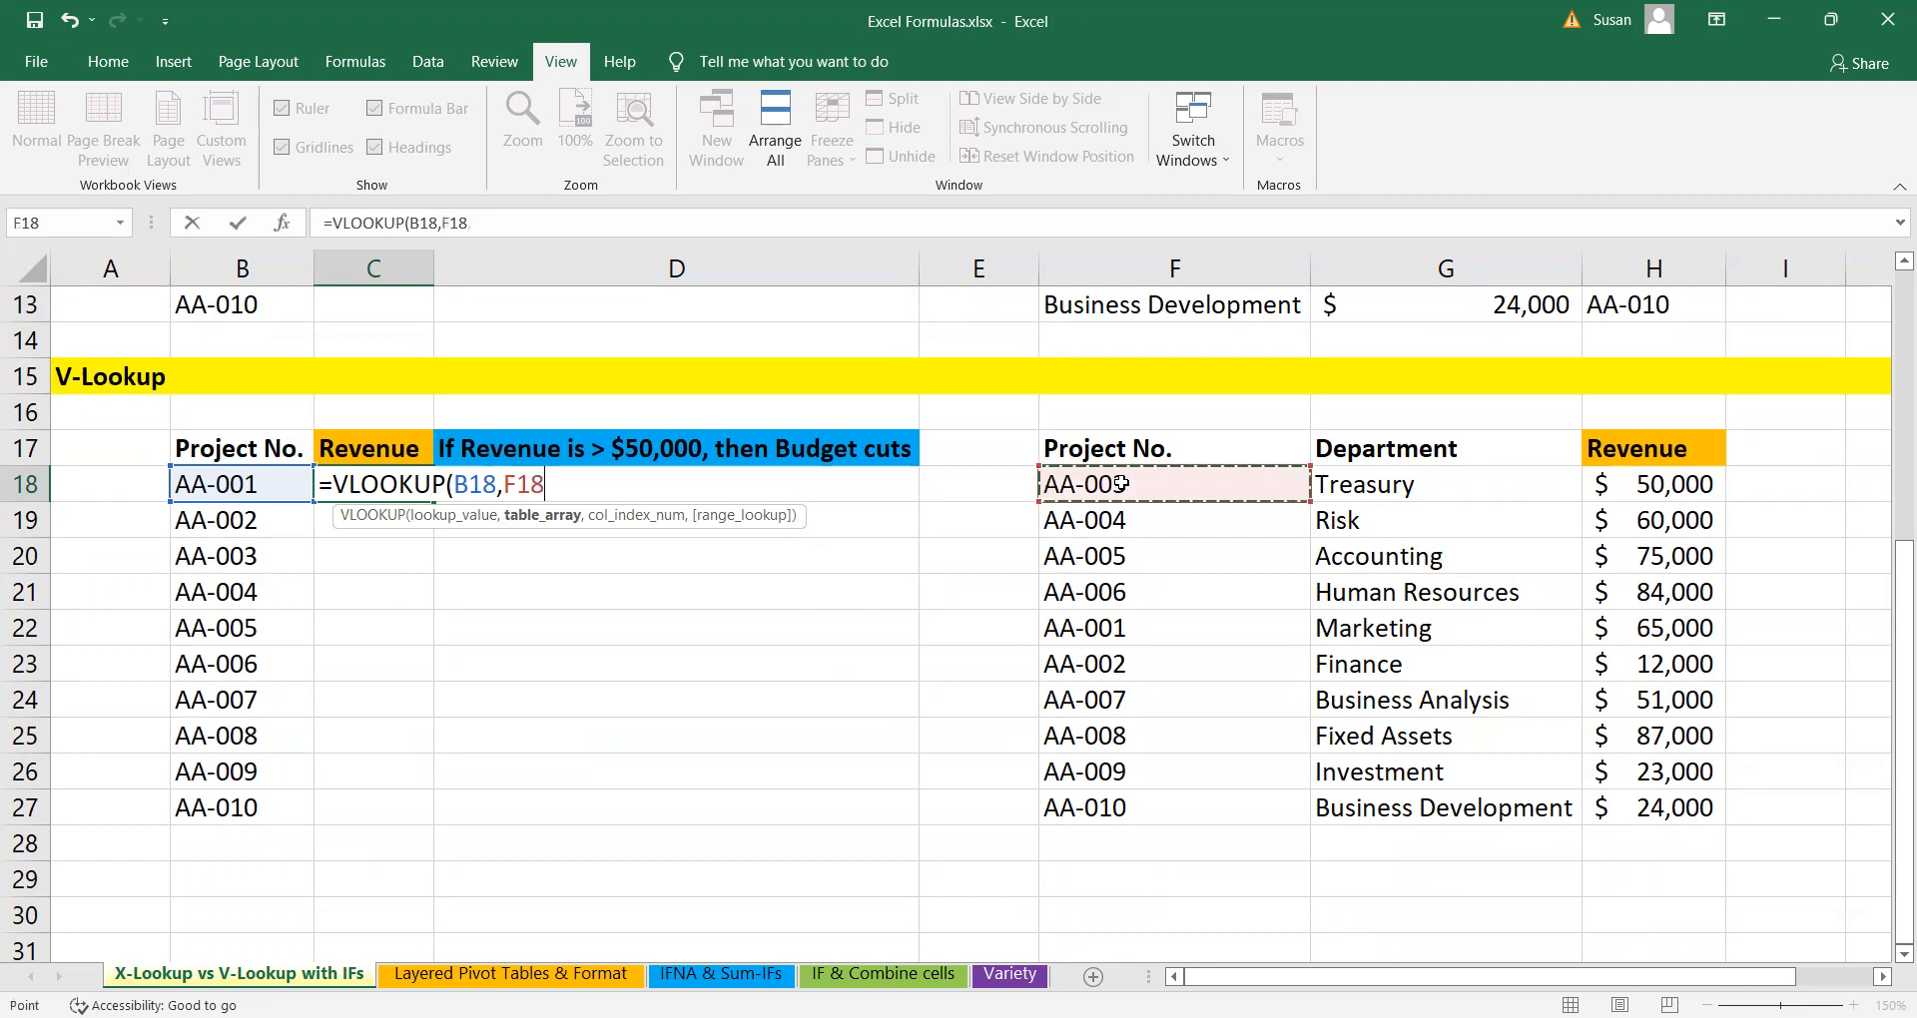
pyautogui.moveTo(1126, 484); pyautogui.dragTo(1643, 612)
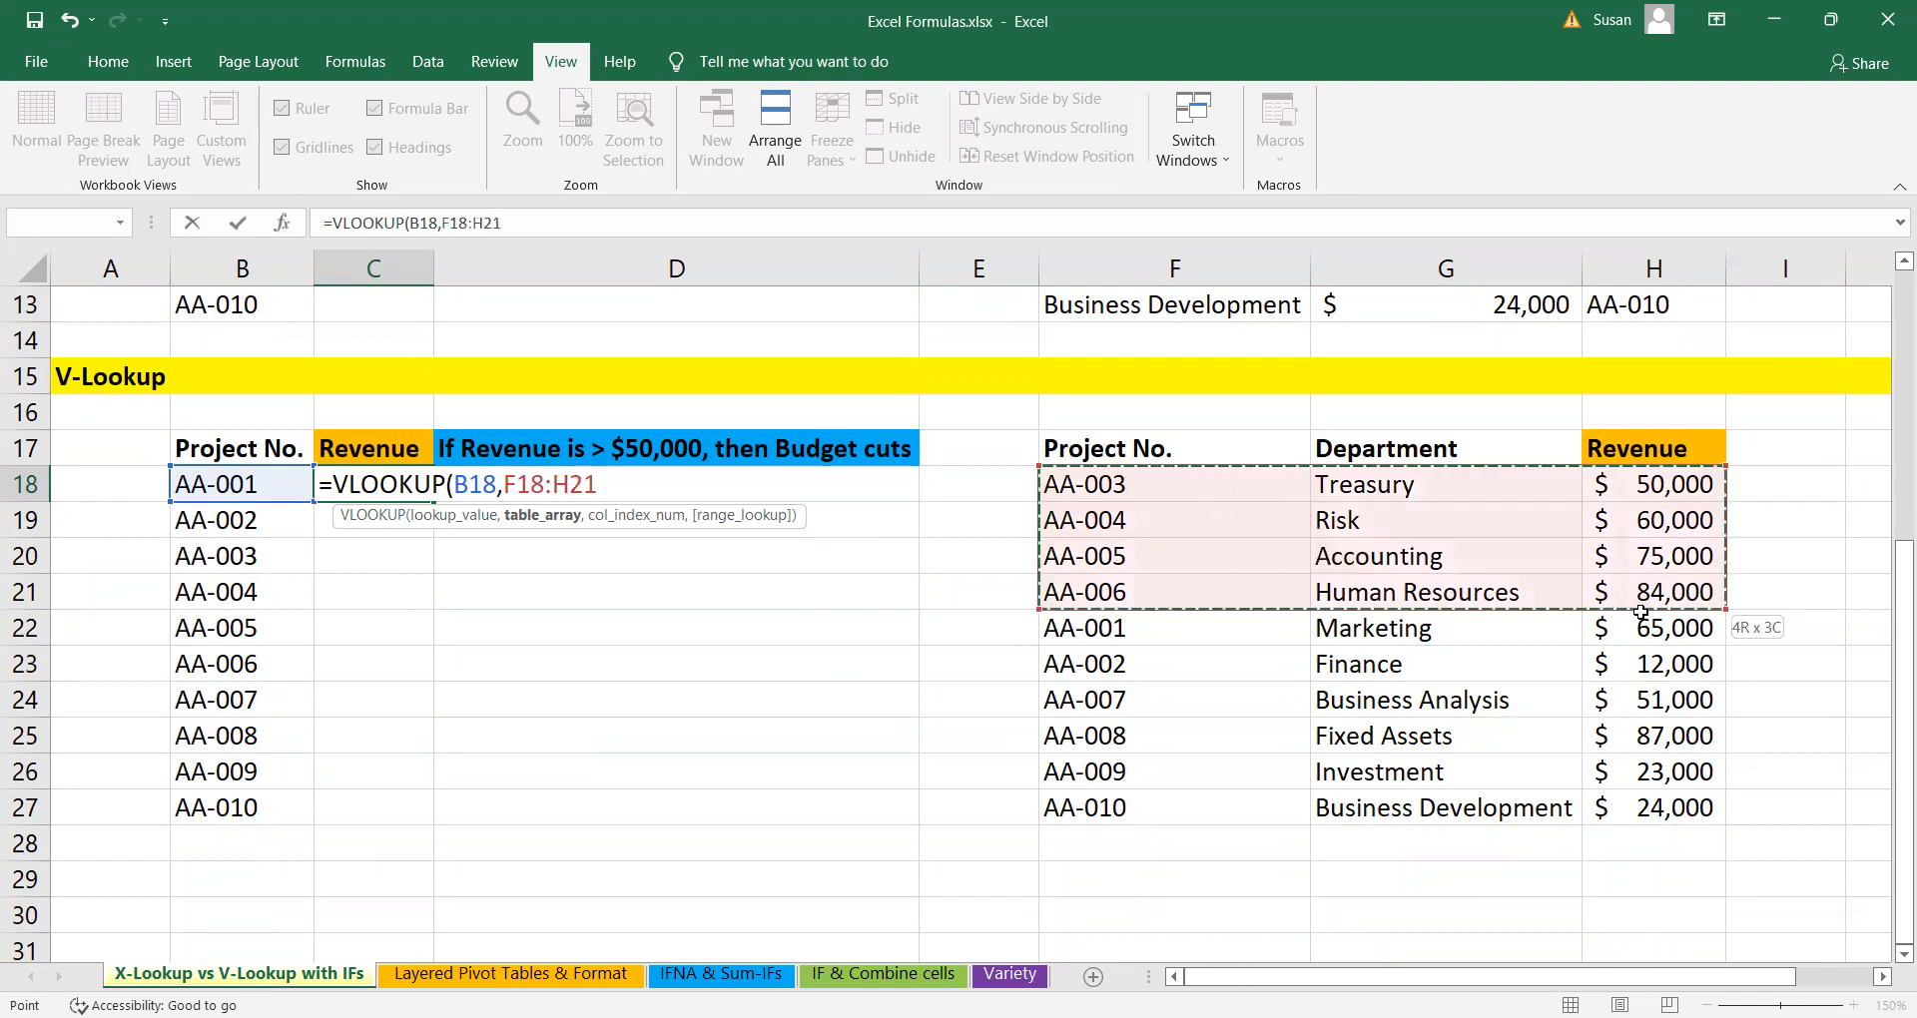
pyautogui.moveTo(1657, 811); pyautogui.dragTo(1656, 815)
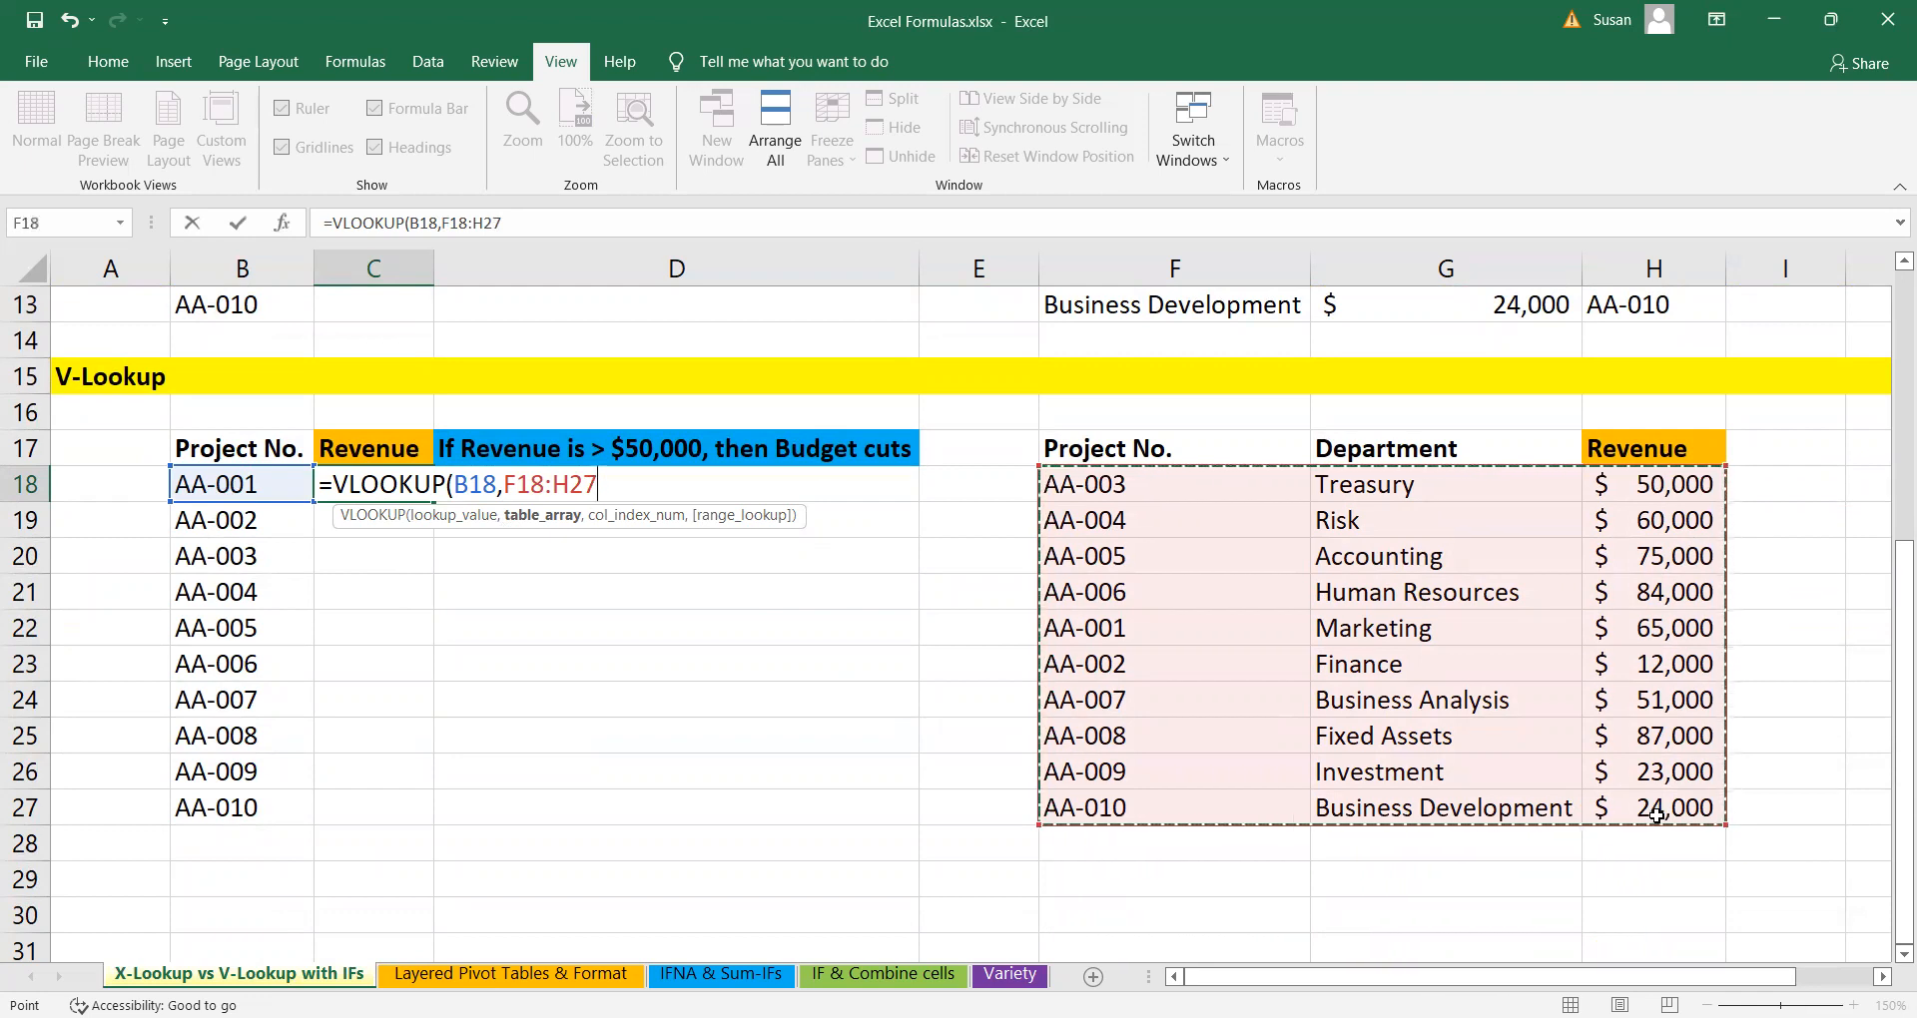
pyautogui.press('F4')
pyautogui.write(',')
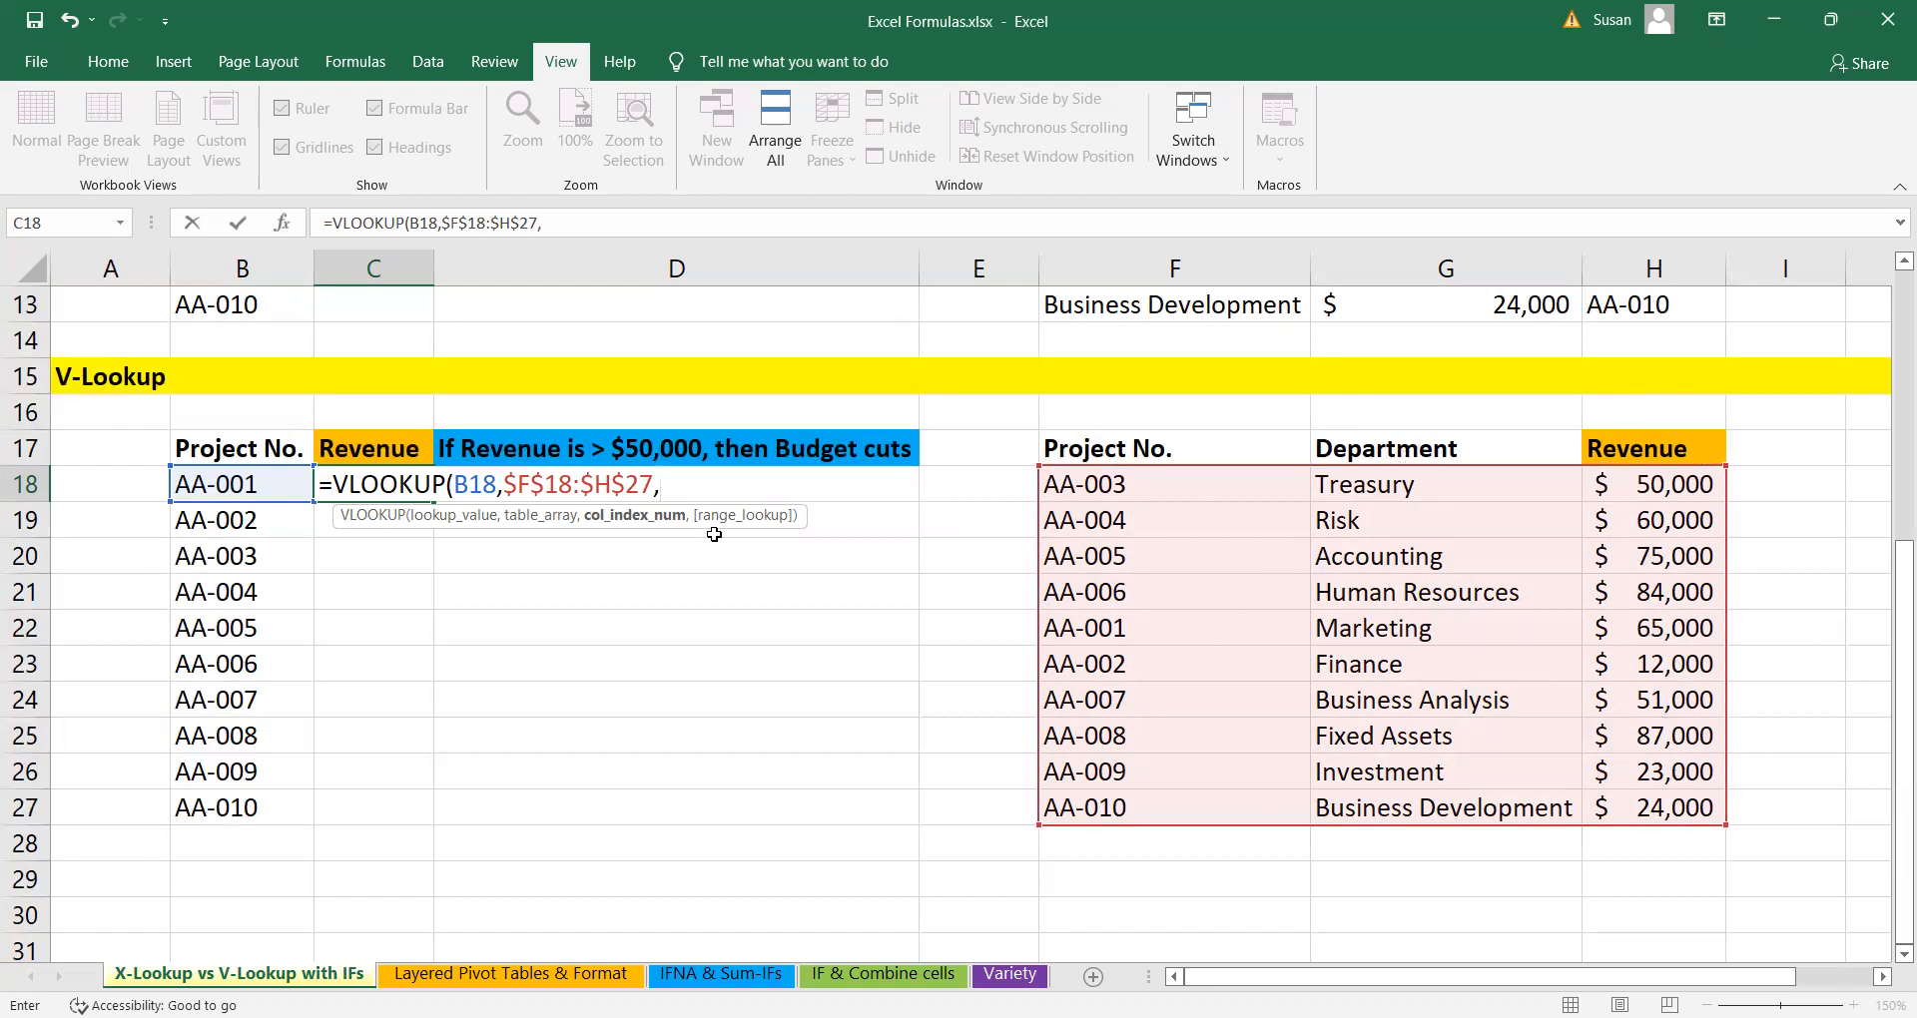
# - Complete the VLOOKUP formula in C18 with column index 2 and FALSE for an exact match
pyautogui.write('2,')
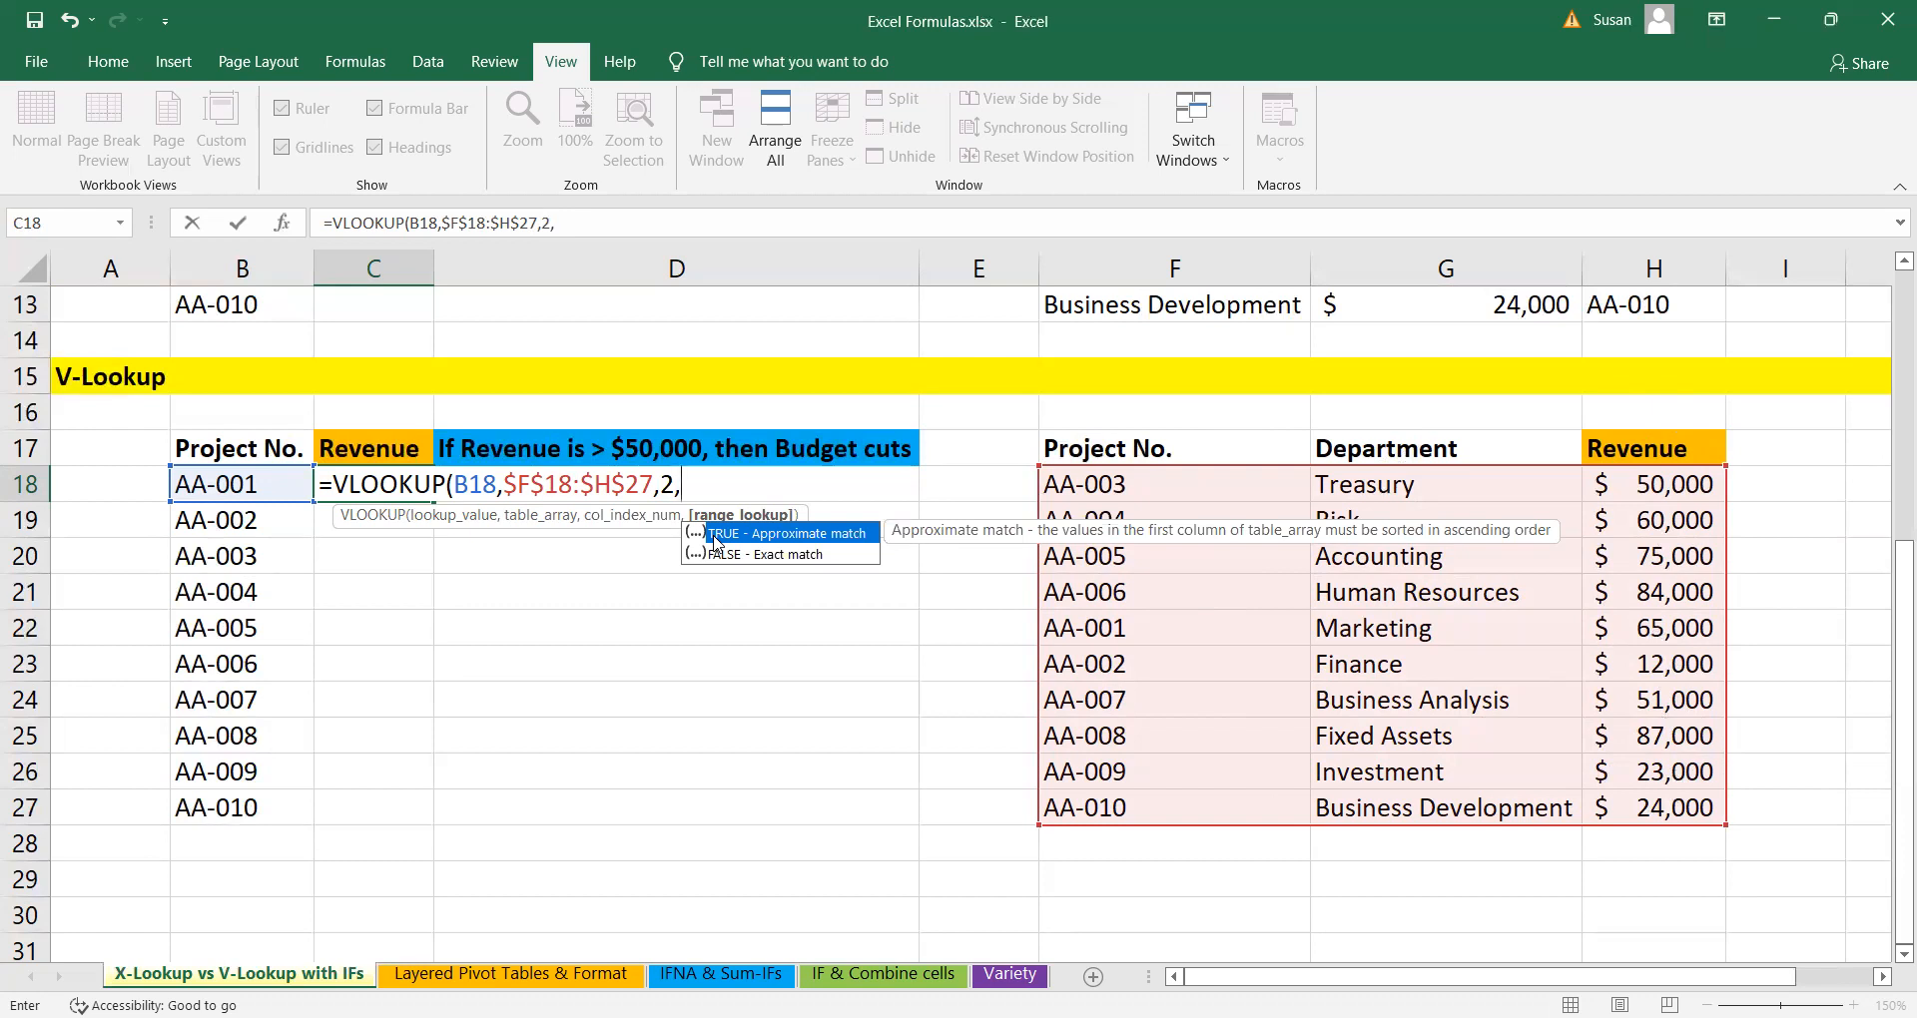
pyautogui.write('false')
pyautogui.press('Return')
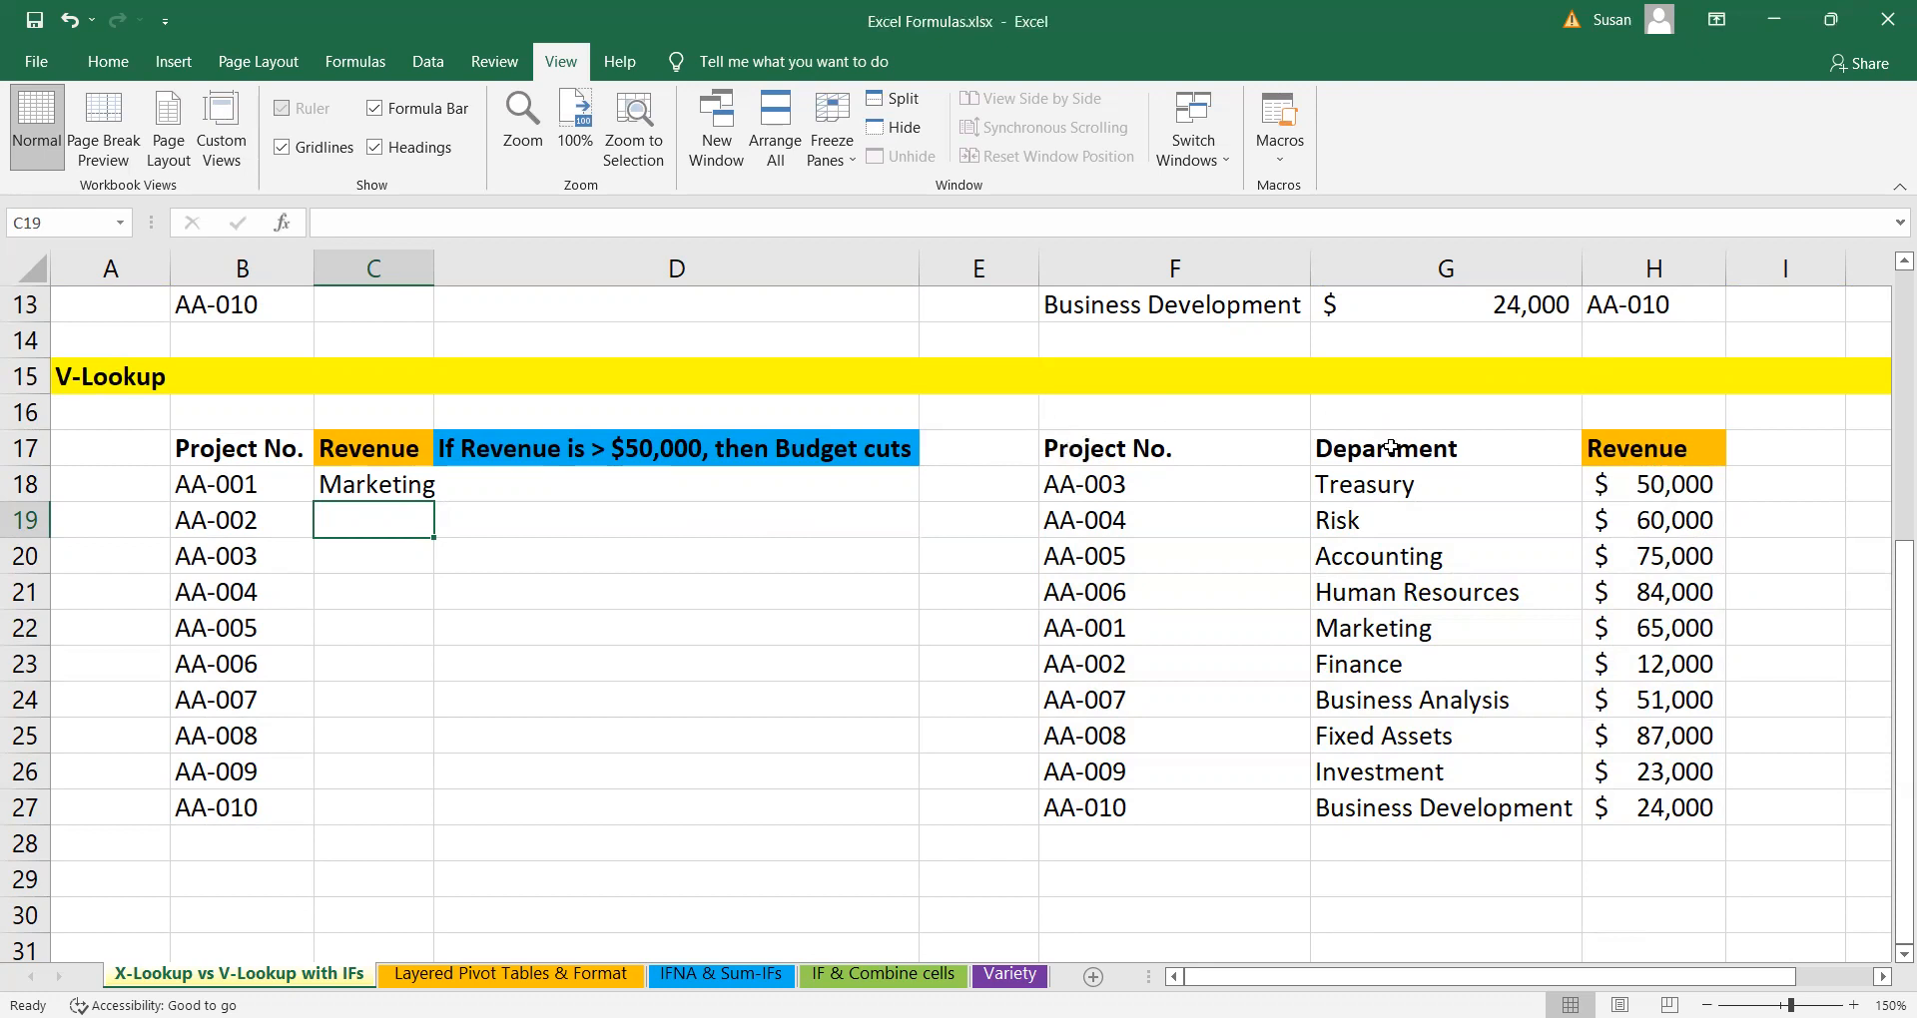
# - Change the column index in C18's VLOOKUP formula to 3 so it returns the revenue
pyautogui.click(388, 484)
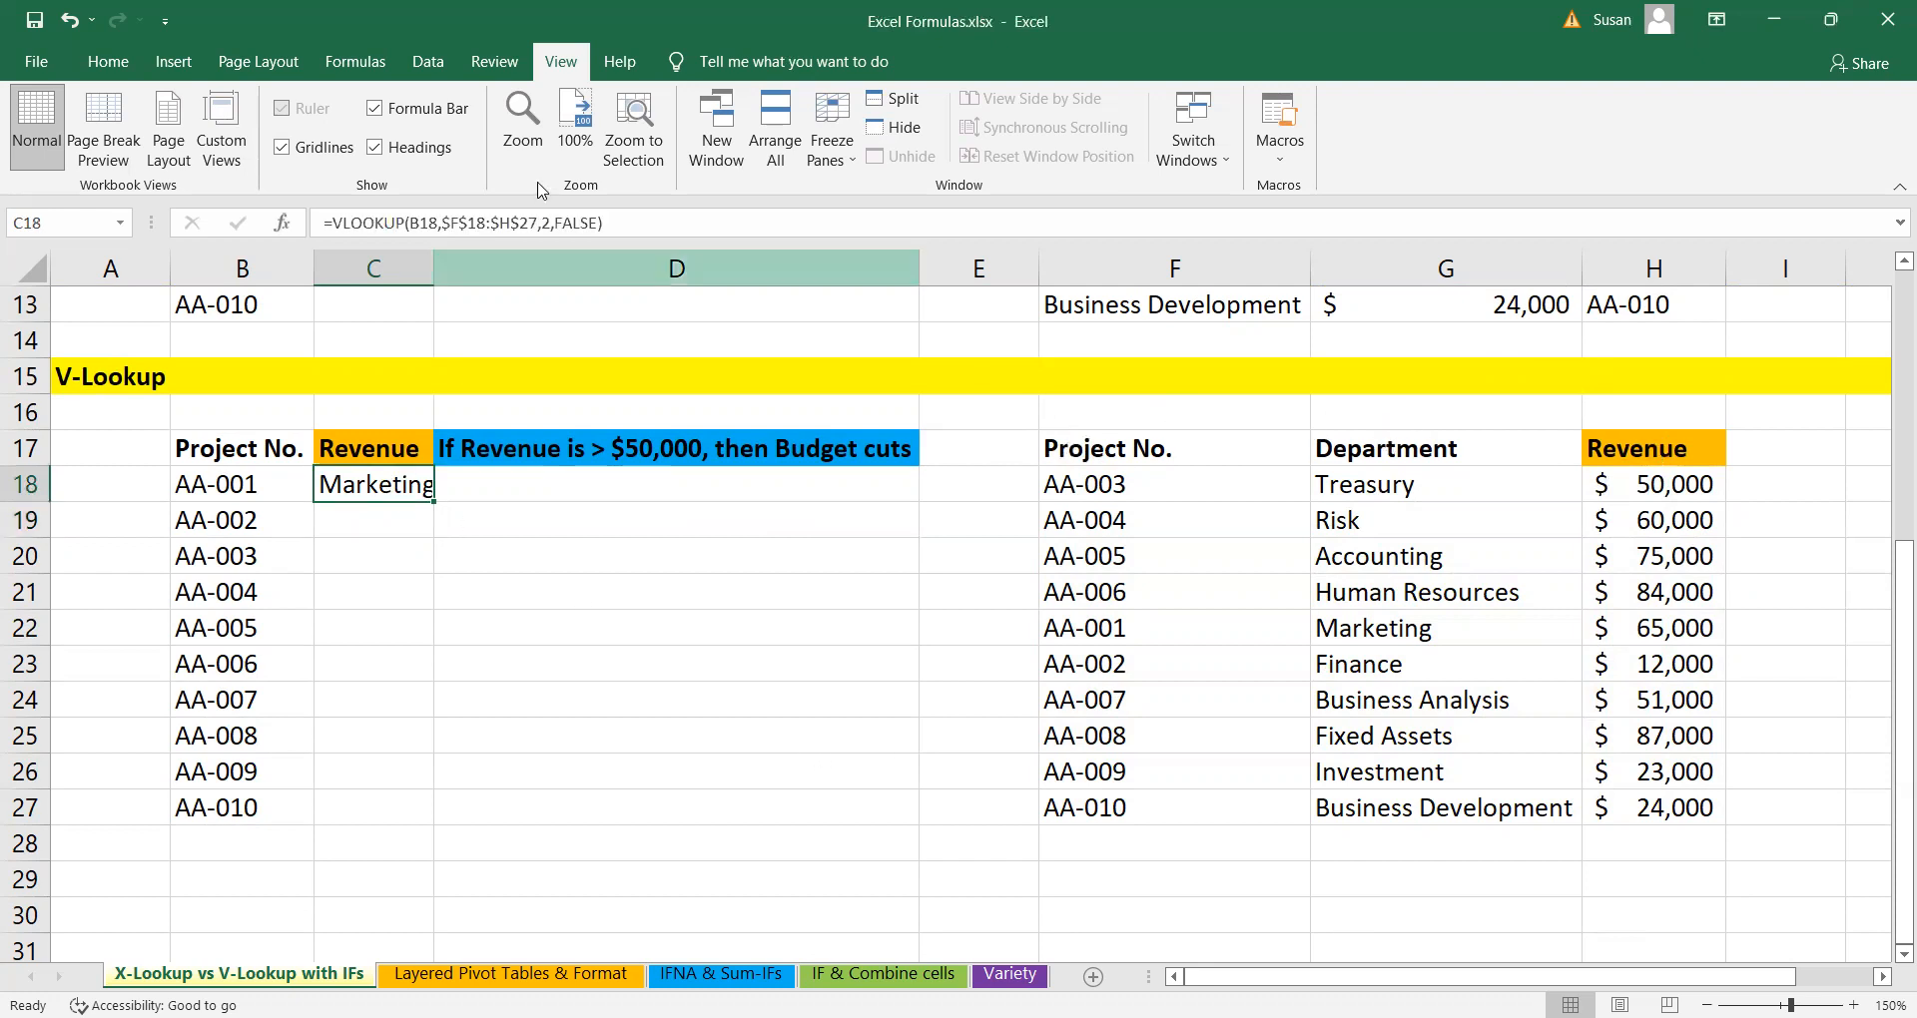
pyautogui.click(577, 222)
pyautogui.press('BackSpace')
pyautogui.write('3')
pyautogui.press('Return')
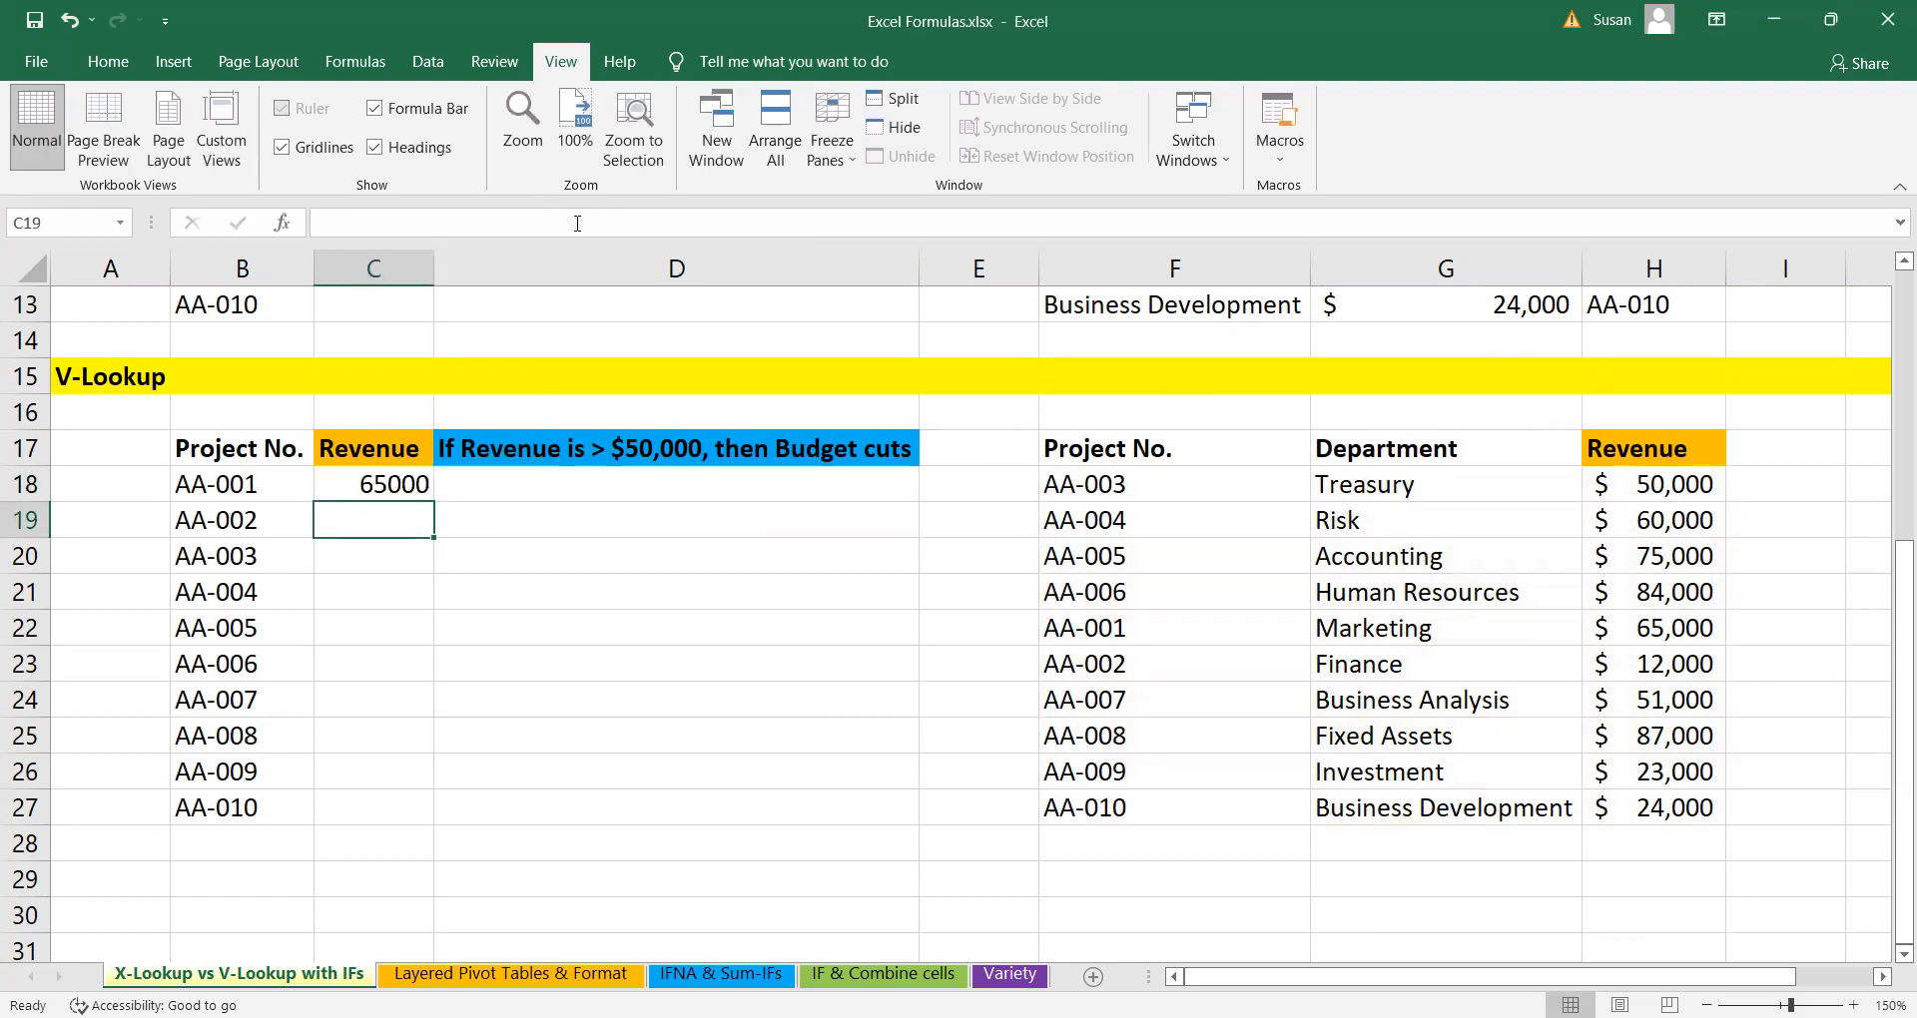
# - Fill the VLOOKUP formula from C18 down through C27
pyautogui.click(505, 549)
pyautogui.click(375, 485)
pyautogui.moveTo(433, 502); pyautogui.dragTo(422, 821)
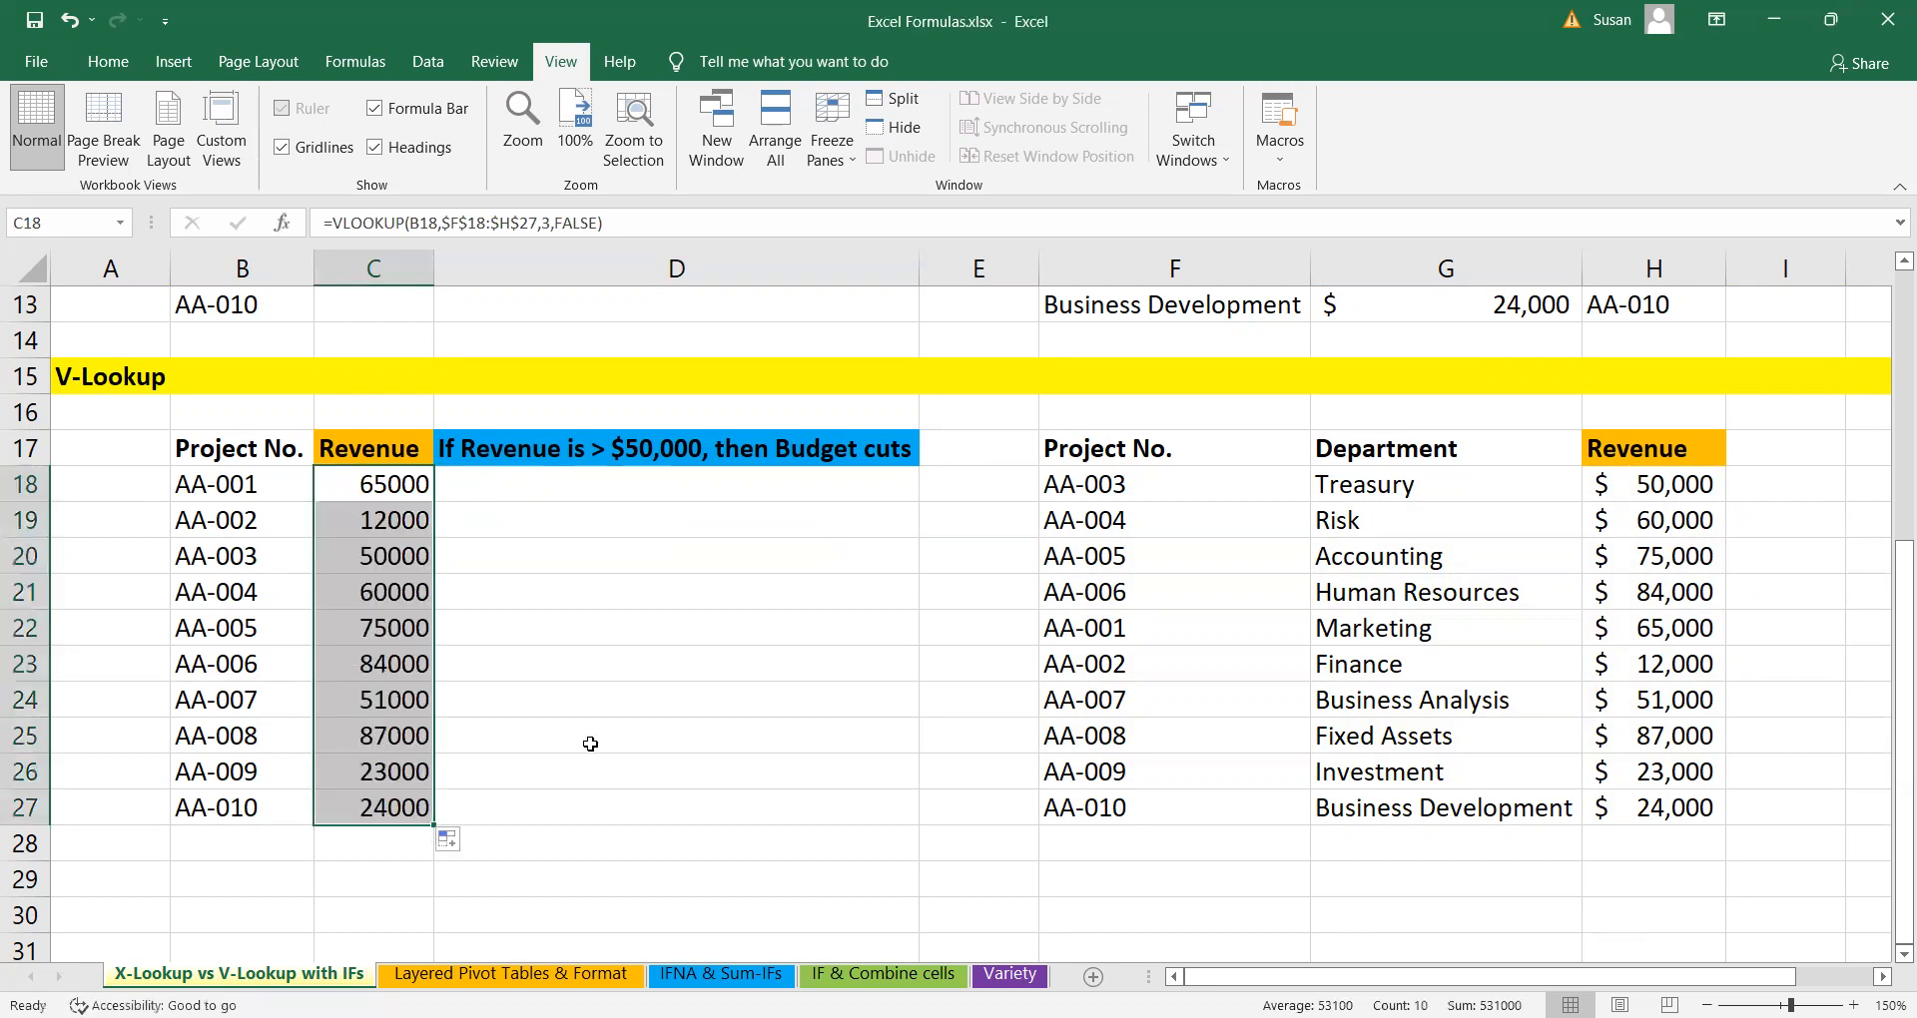
# - Format the revenues in C18:C27 with thousands separators and no decimals, and autofit column C's width
pyautogui.click(107, 61)
pyautogui.click(943, 147)
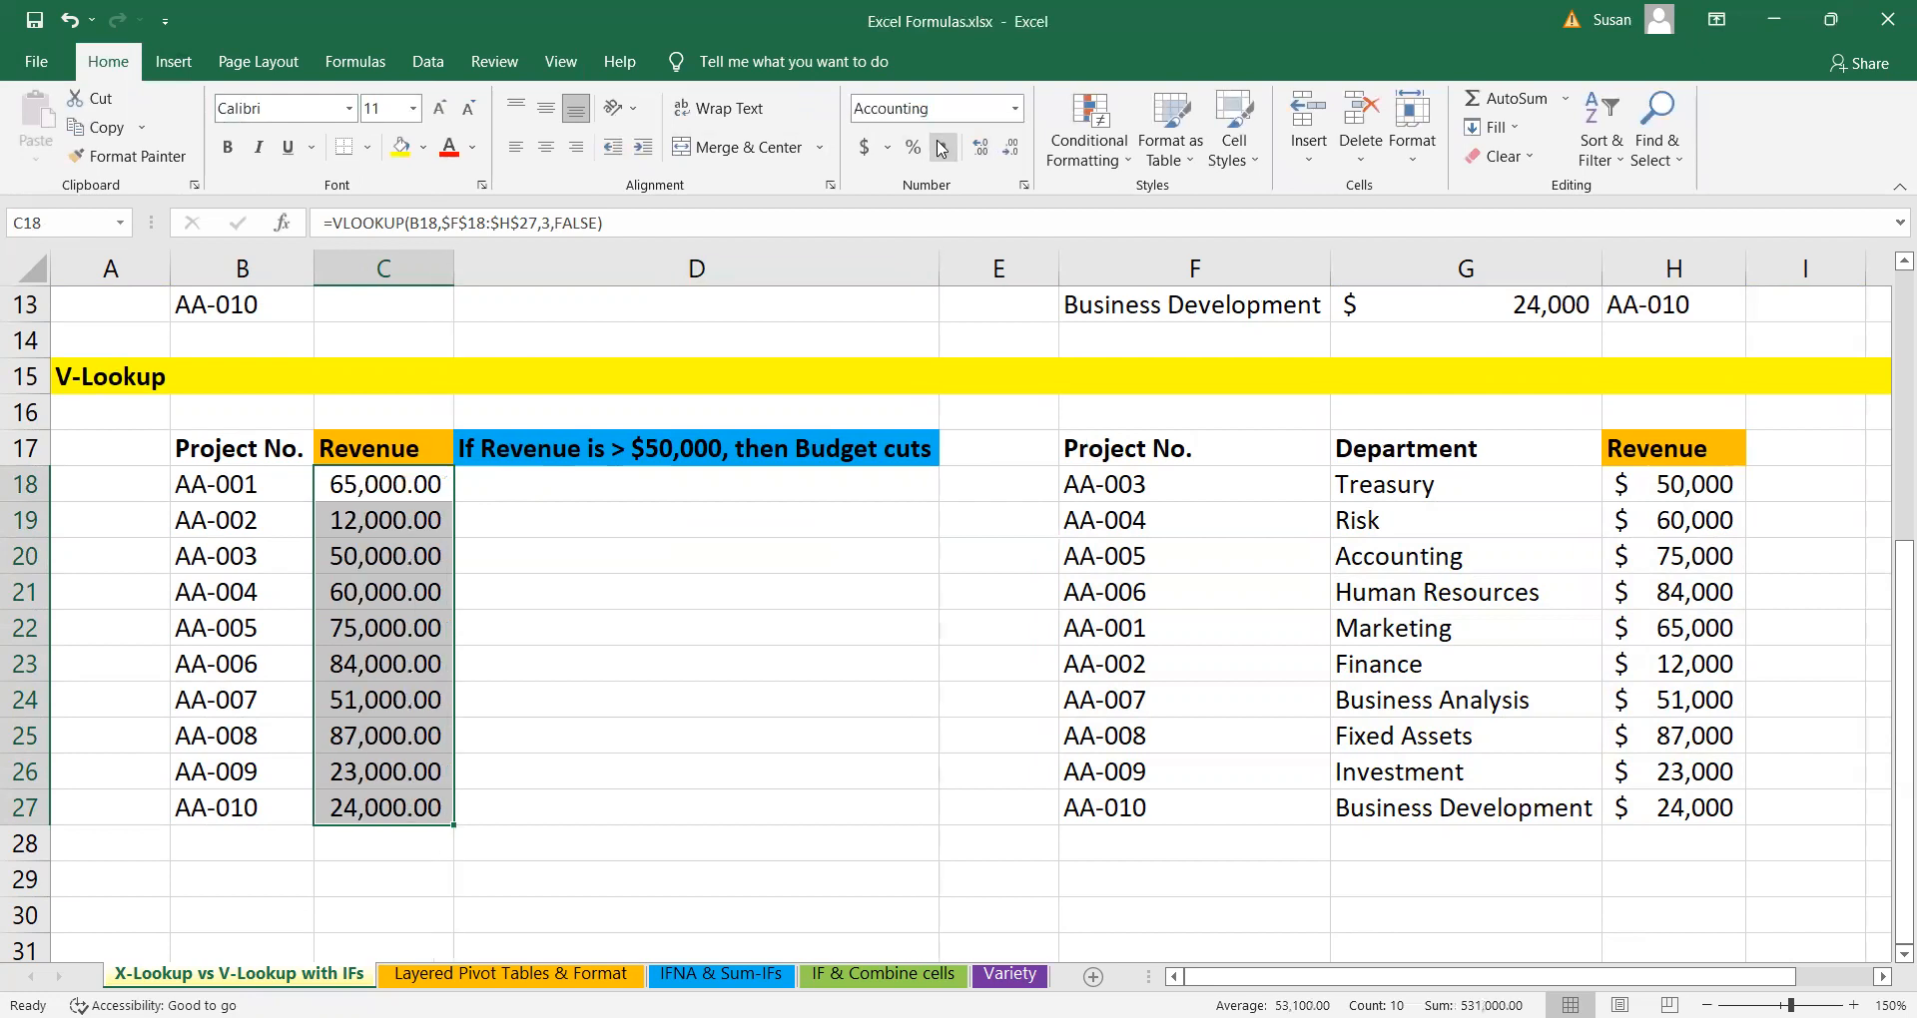
pyautogui.click(1011, 149)
pyautogui.click(1012, 151)
pyautogui.click(734, 736)
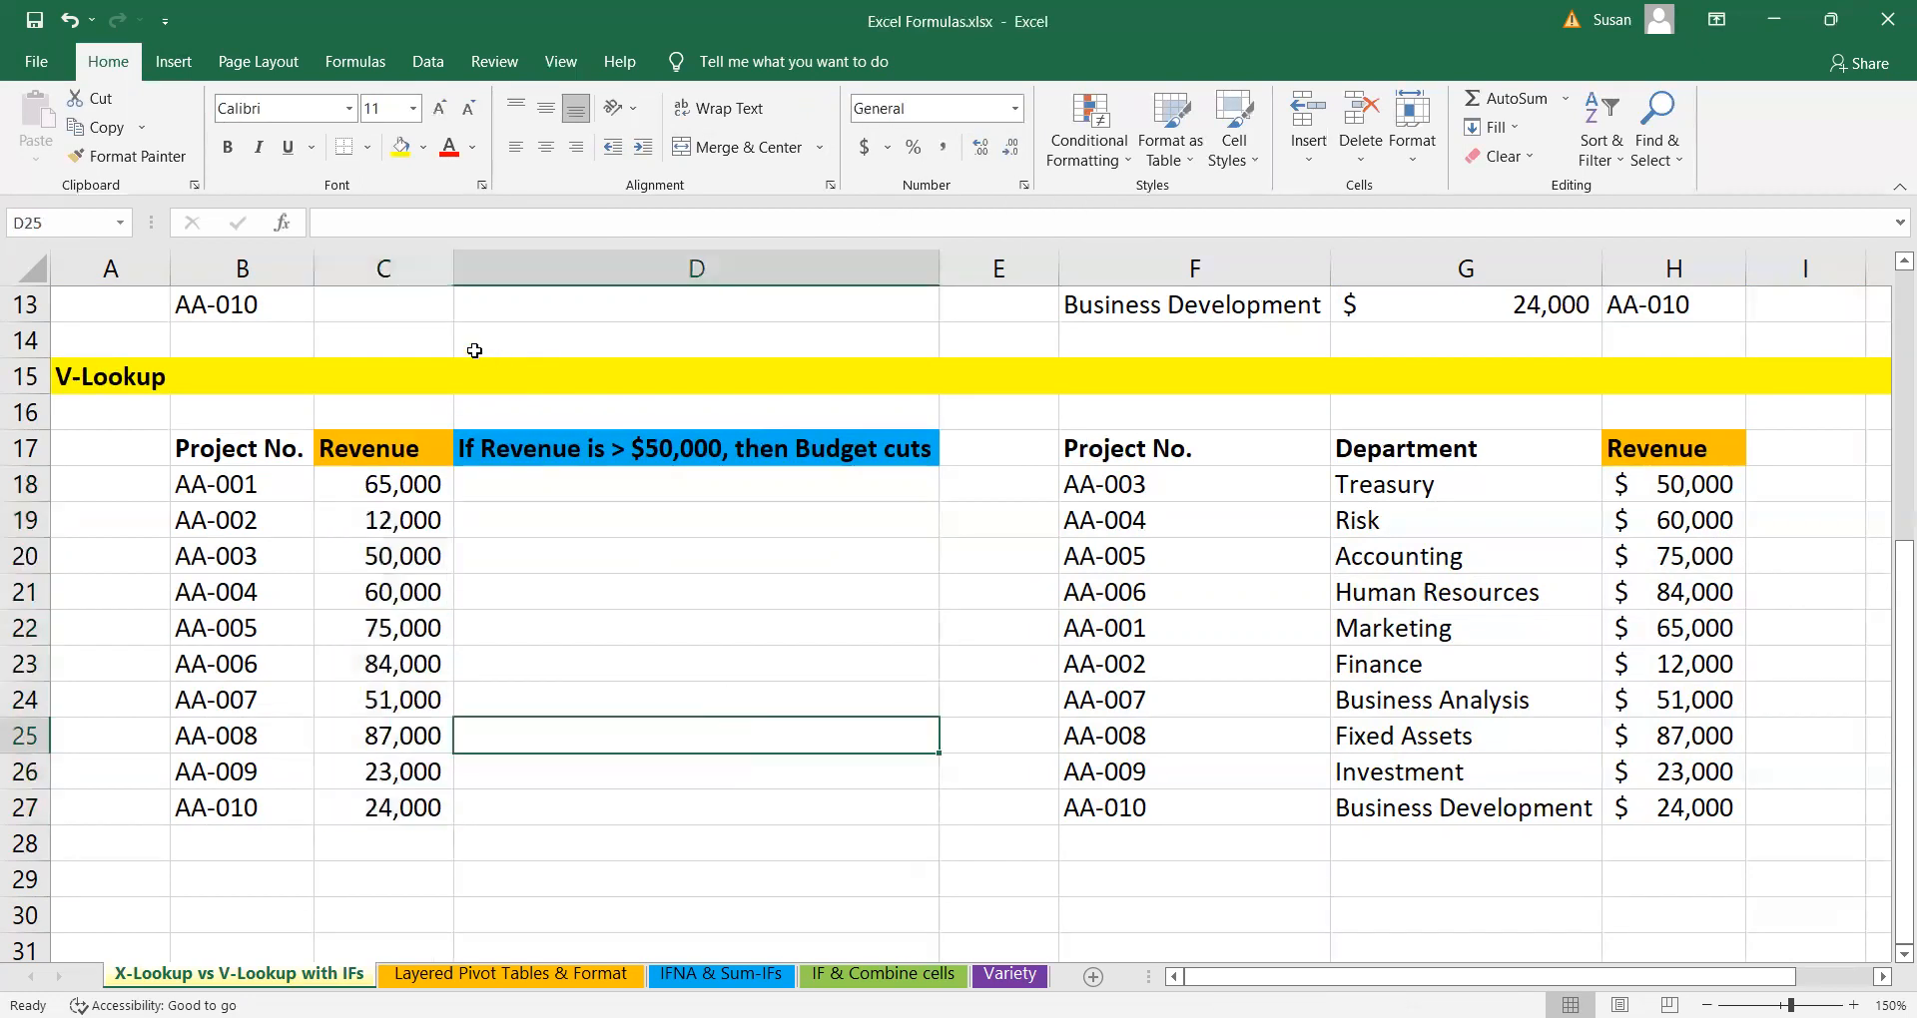
pyautogui.doubleClick(451, 268)
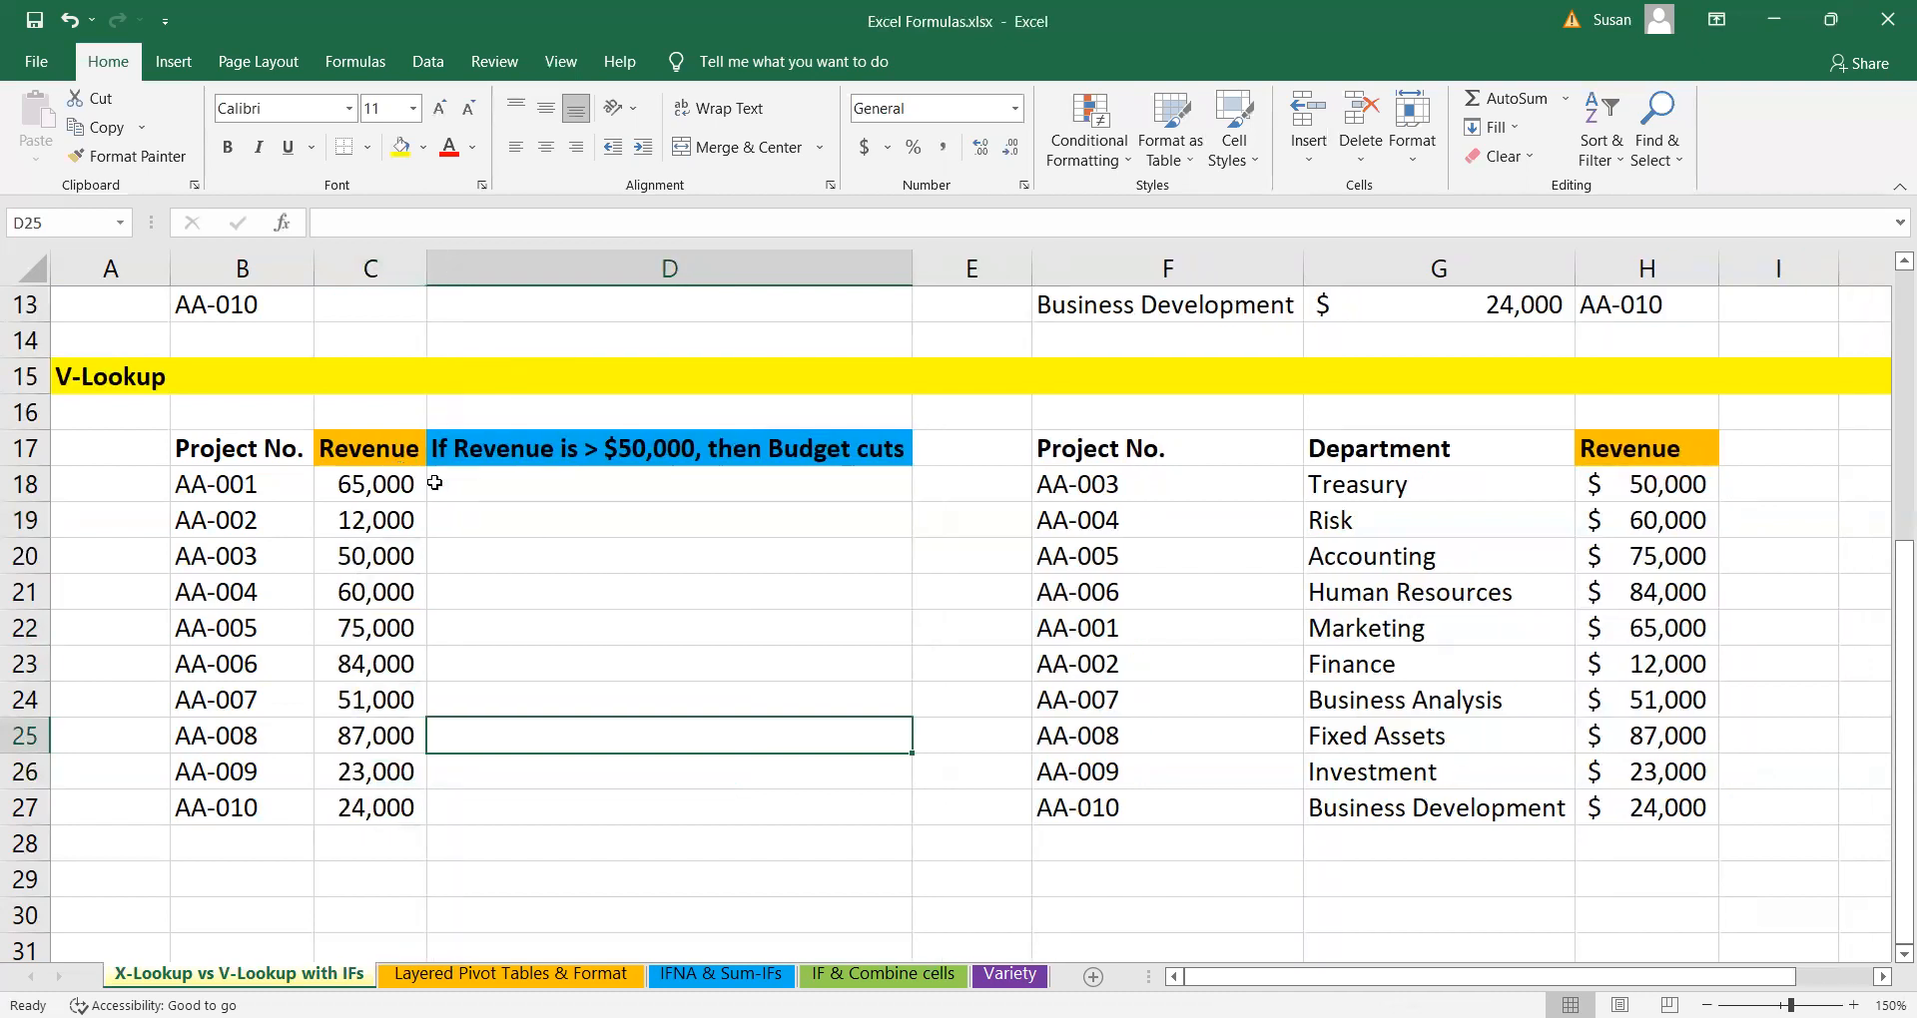
# - Check the looked-up revenue of project AA-007 against its entry in the source table
pyautogui.click(1663, 702)
pyautogui.click(368, 699)
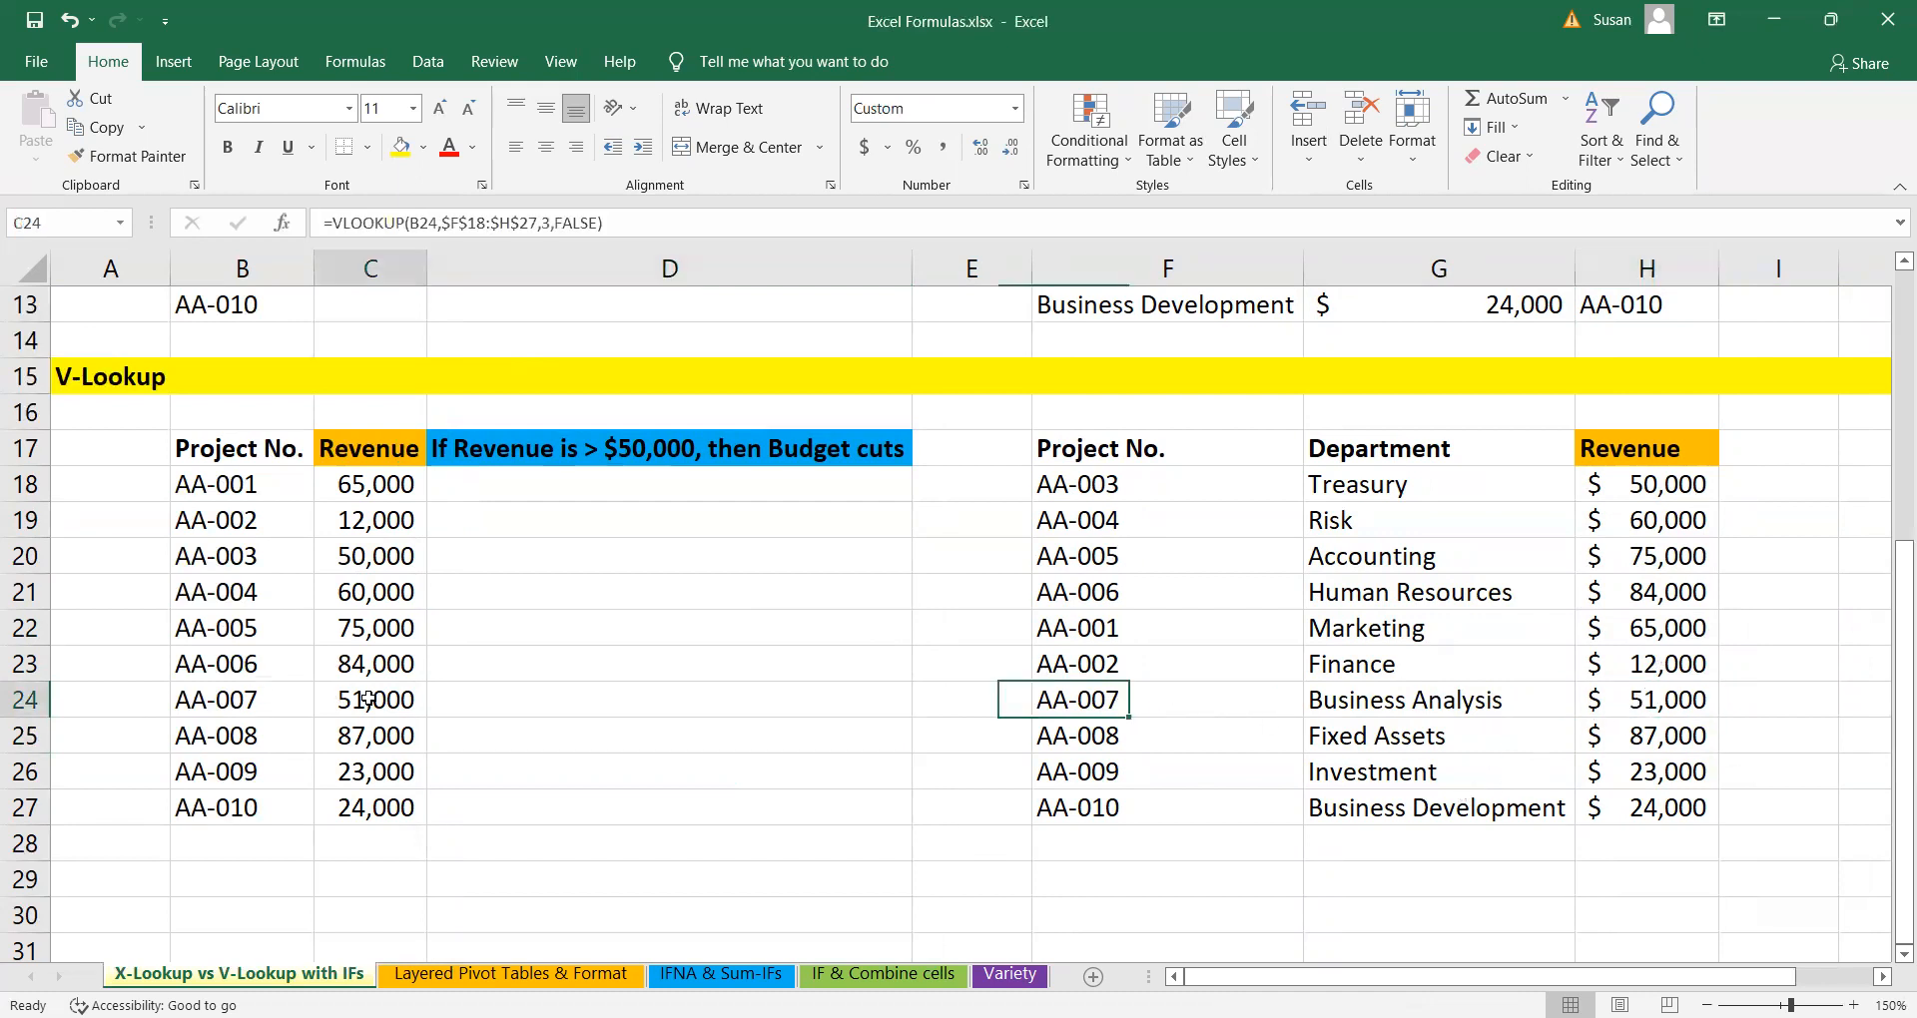
pyautogui.moveTo(367, 699); pyautogui.dragTo(234, 700)
pyautogui.click(764, 714)
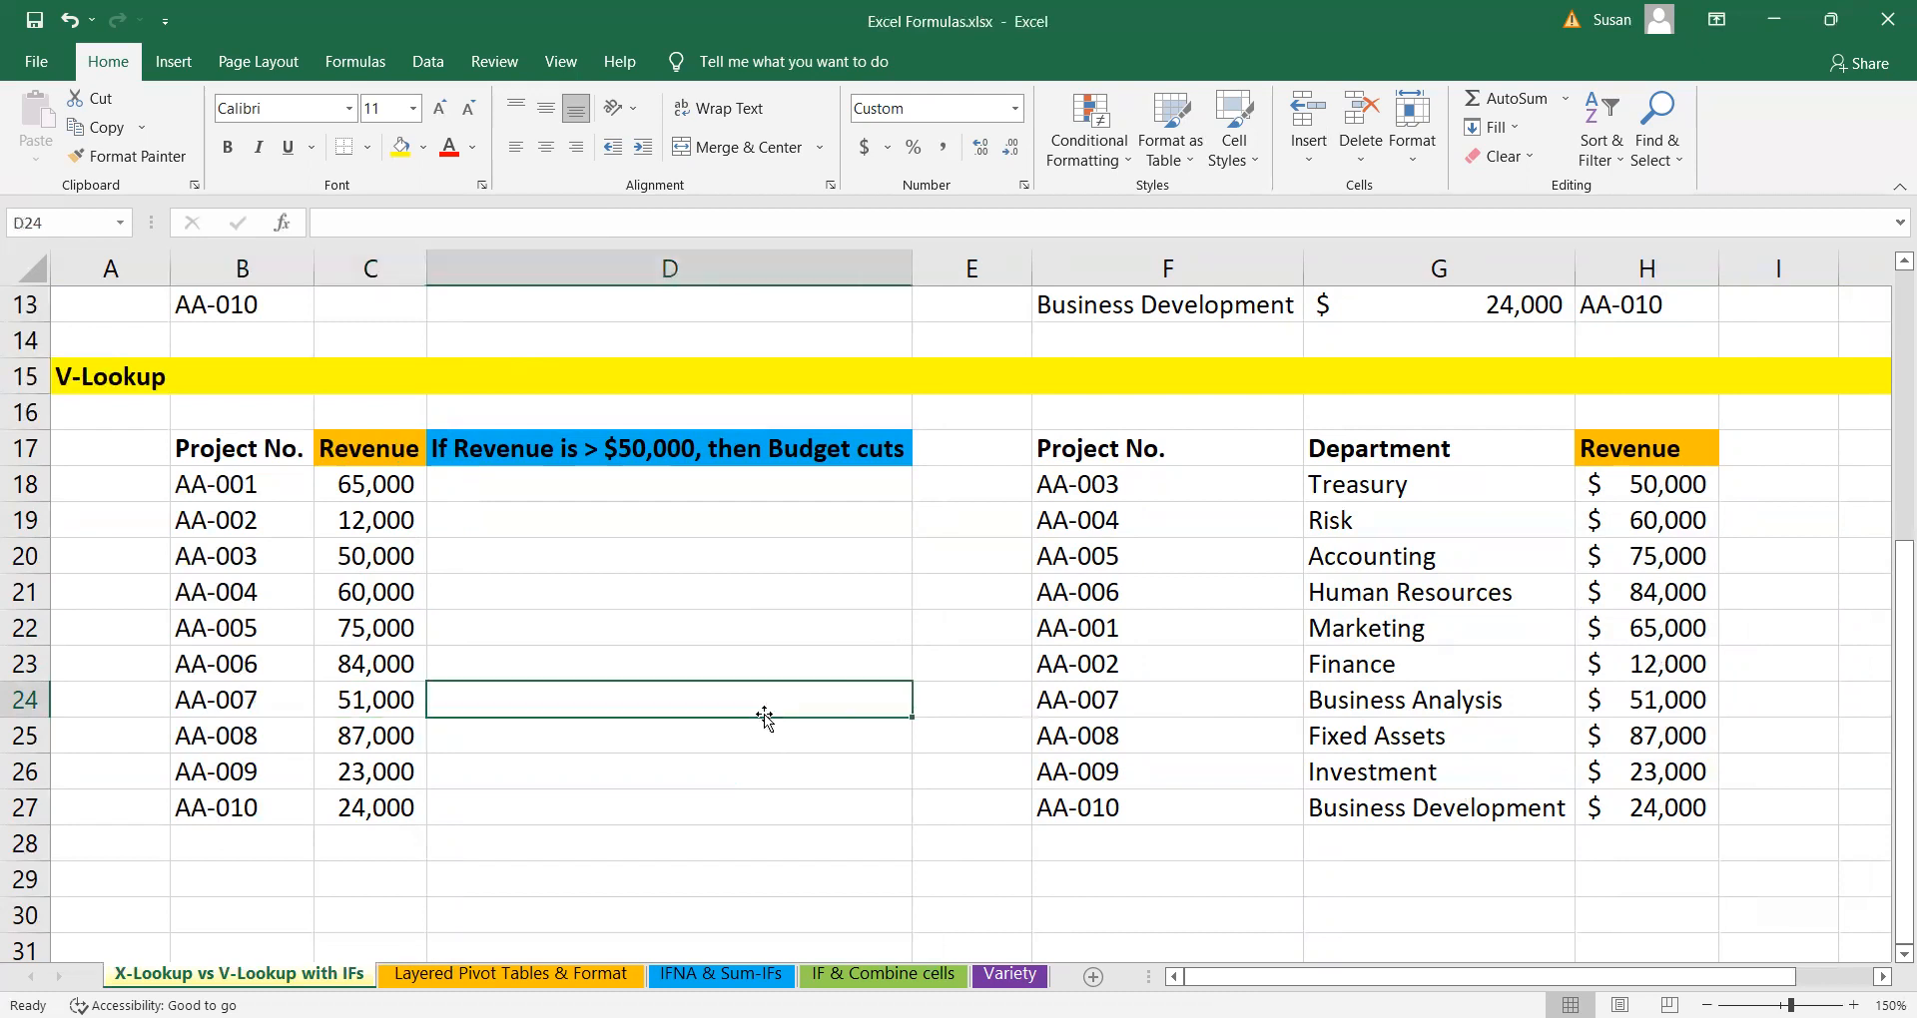
# - Start an IF formula in D18 with a nested VLOOKUP that uses project number cell B18 as lookup value
pyautogui.click(757, 461)
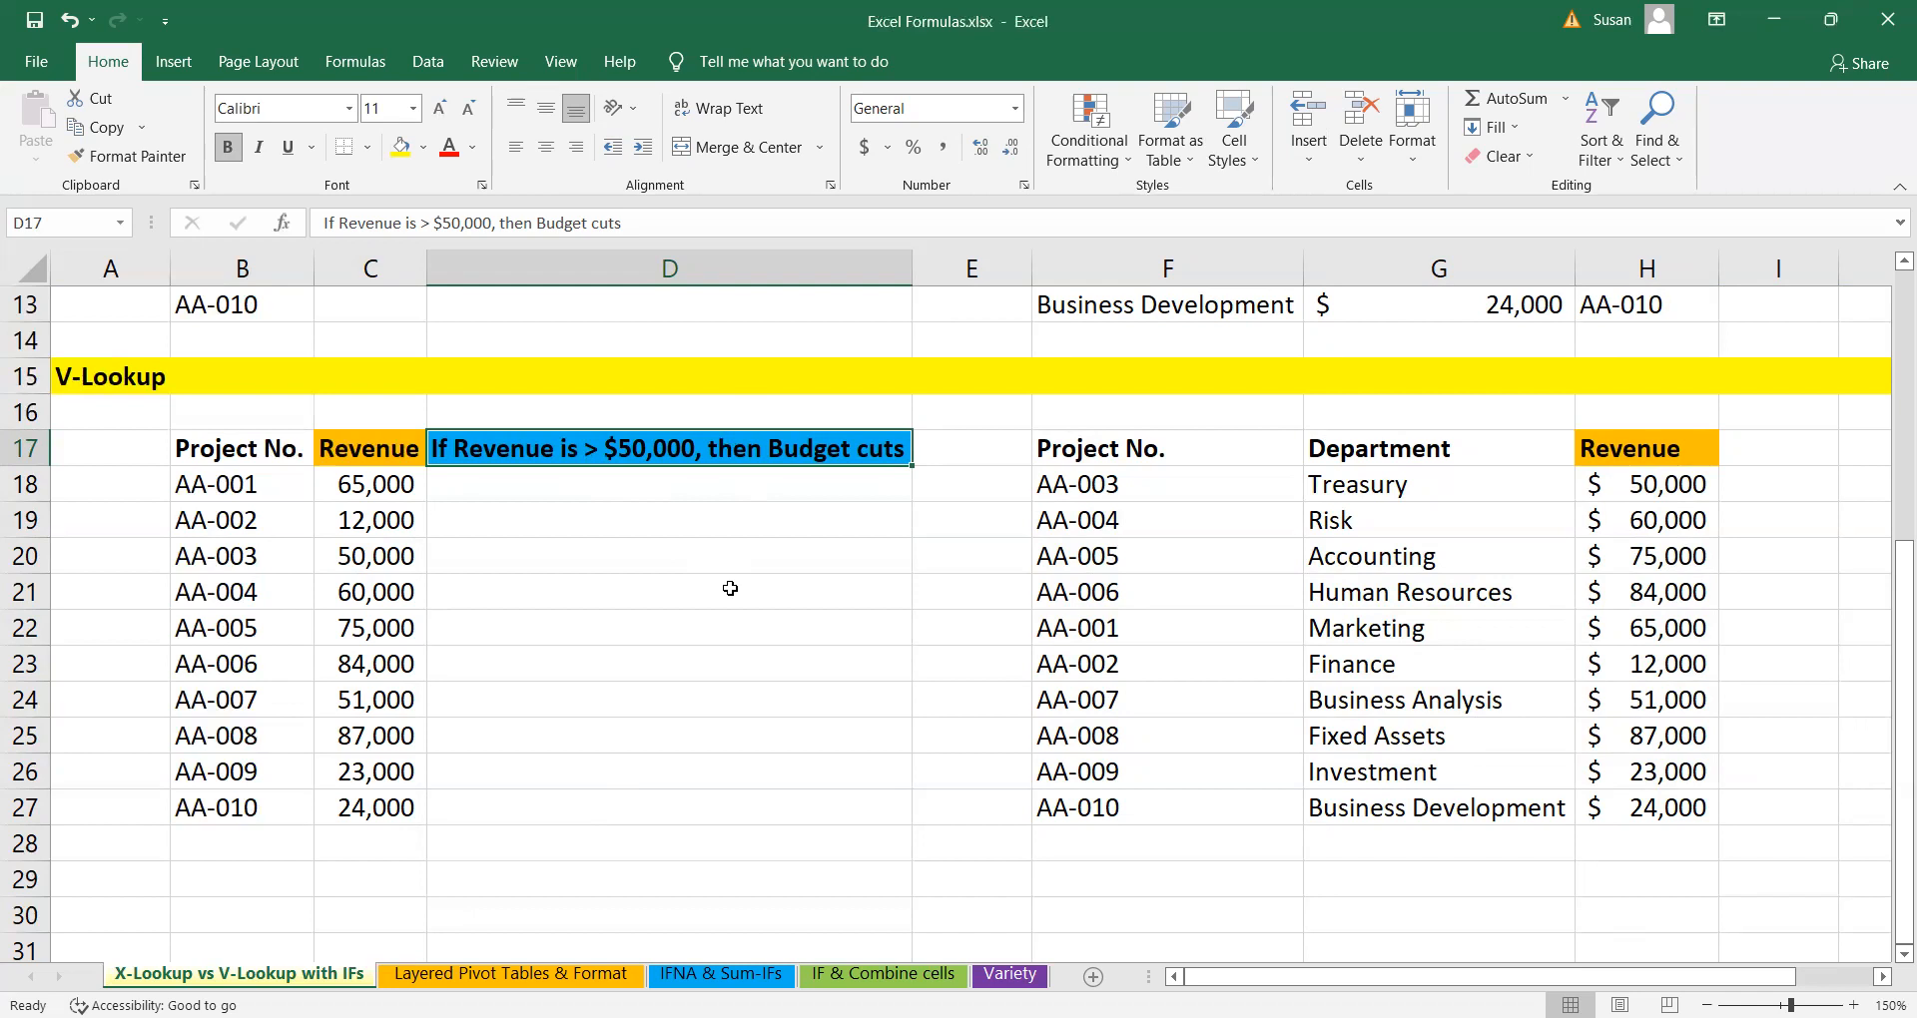
pyautogui.press('Return')
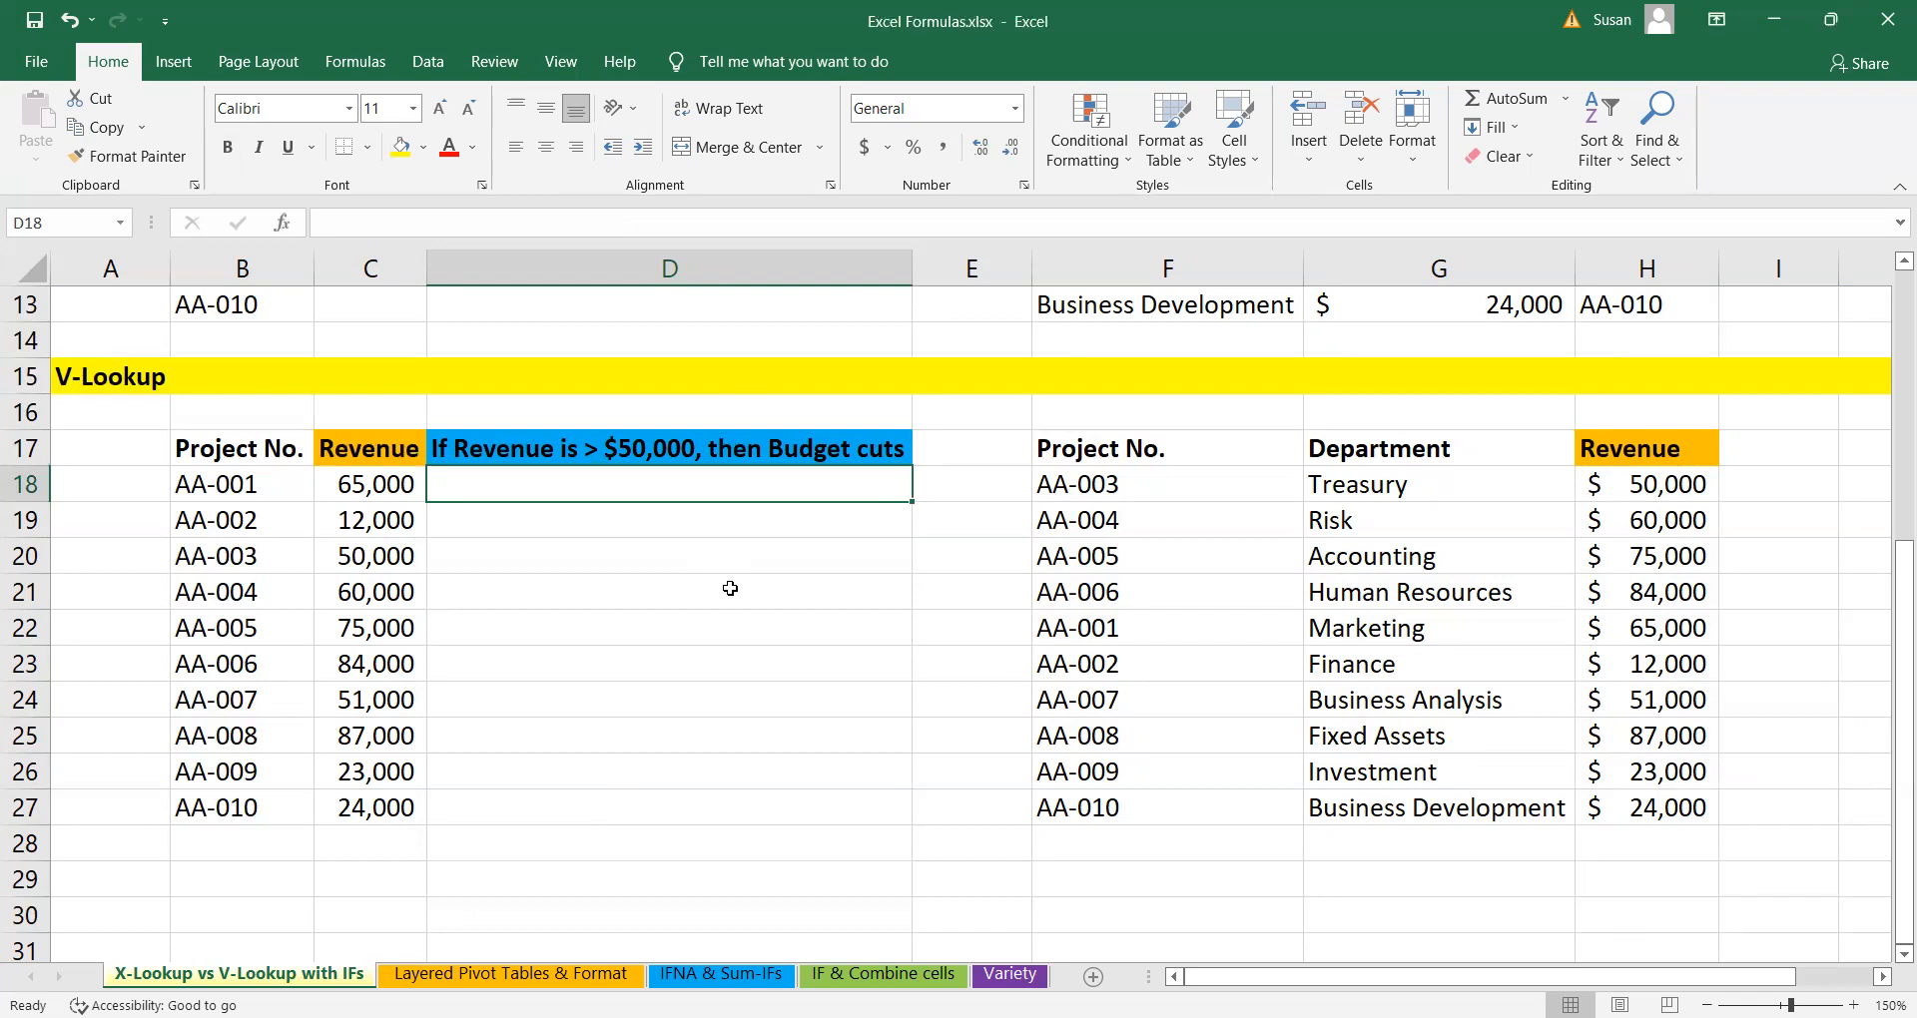
pyautogui.write('=')
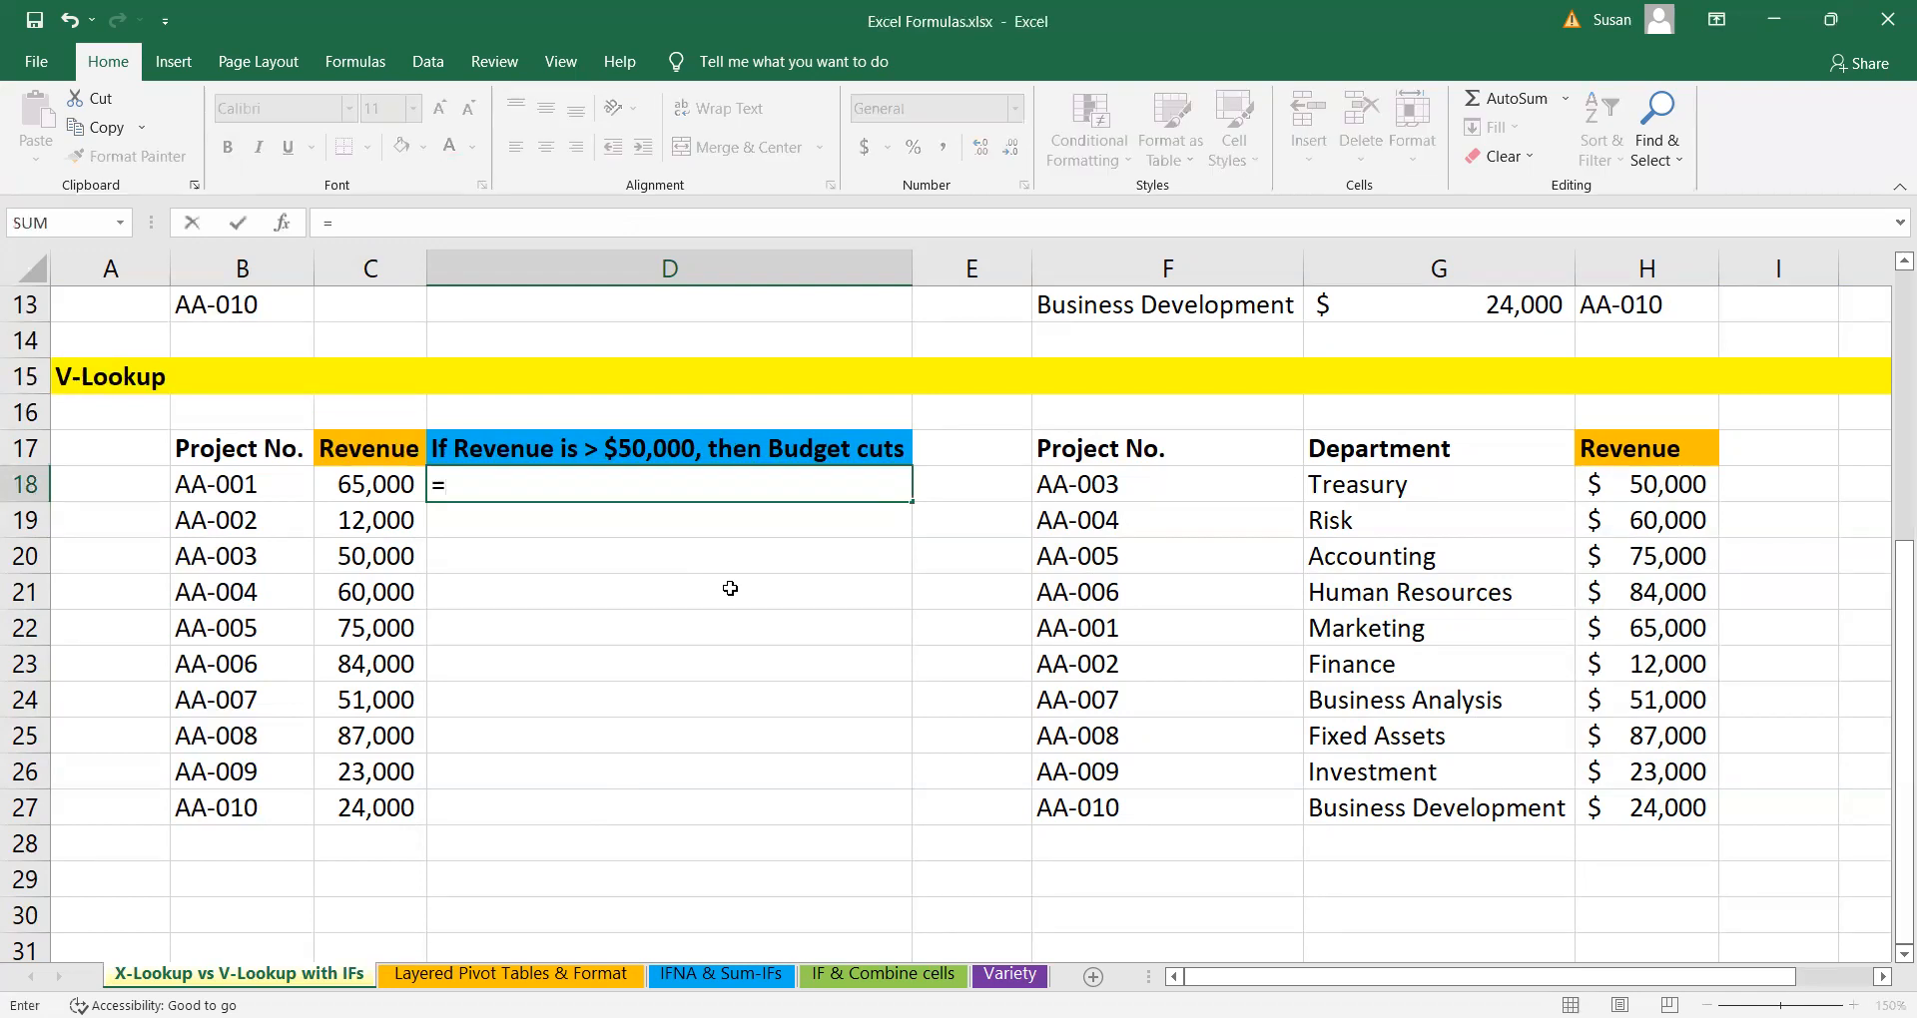
pyautogui.write('IF(')
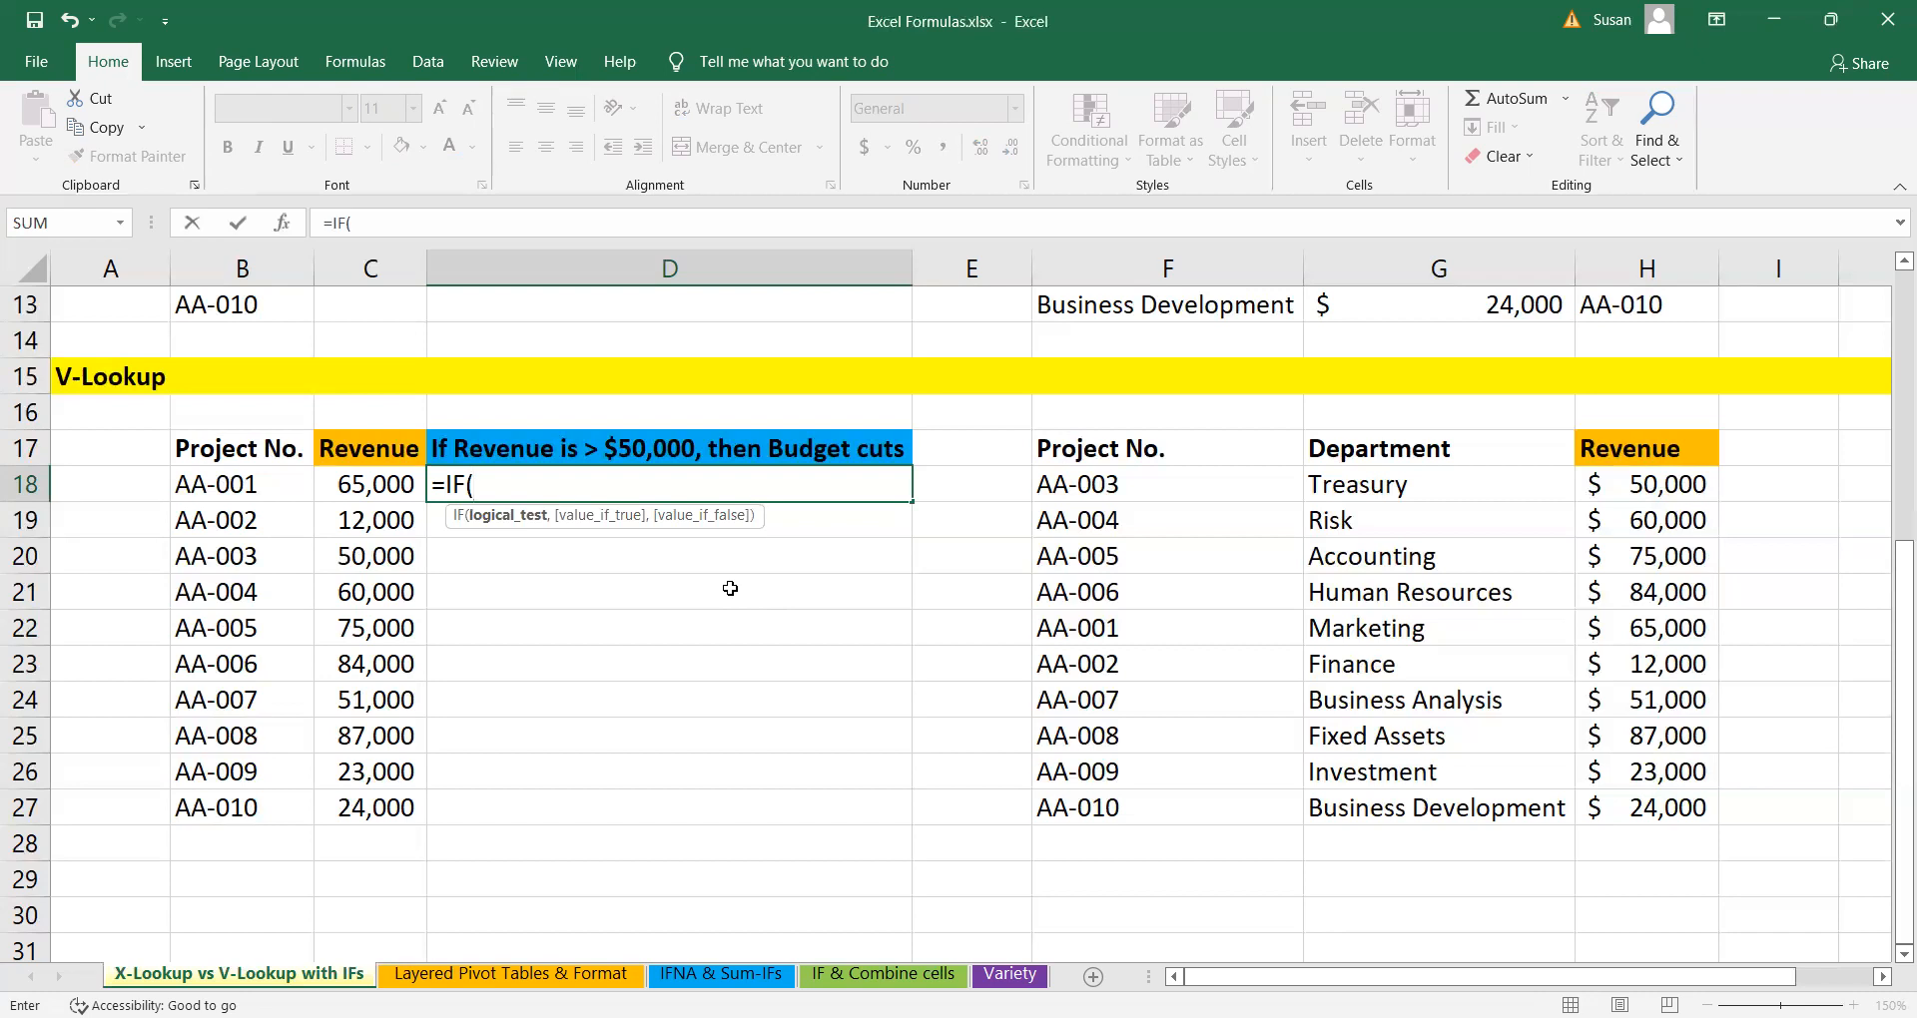
pyautogui.write('VLOOKUP(')
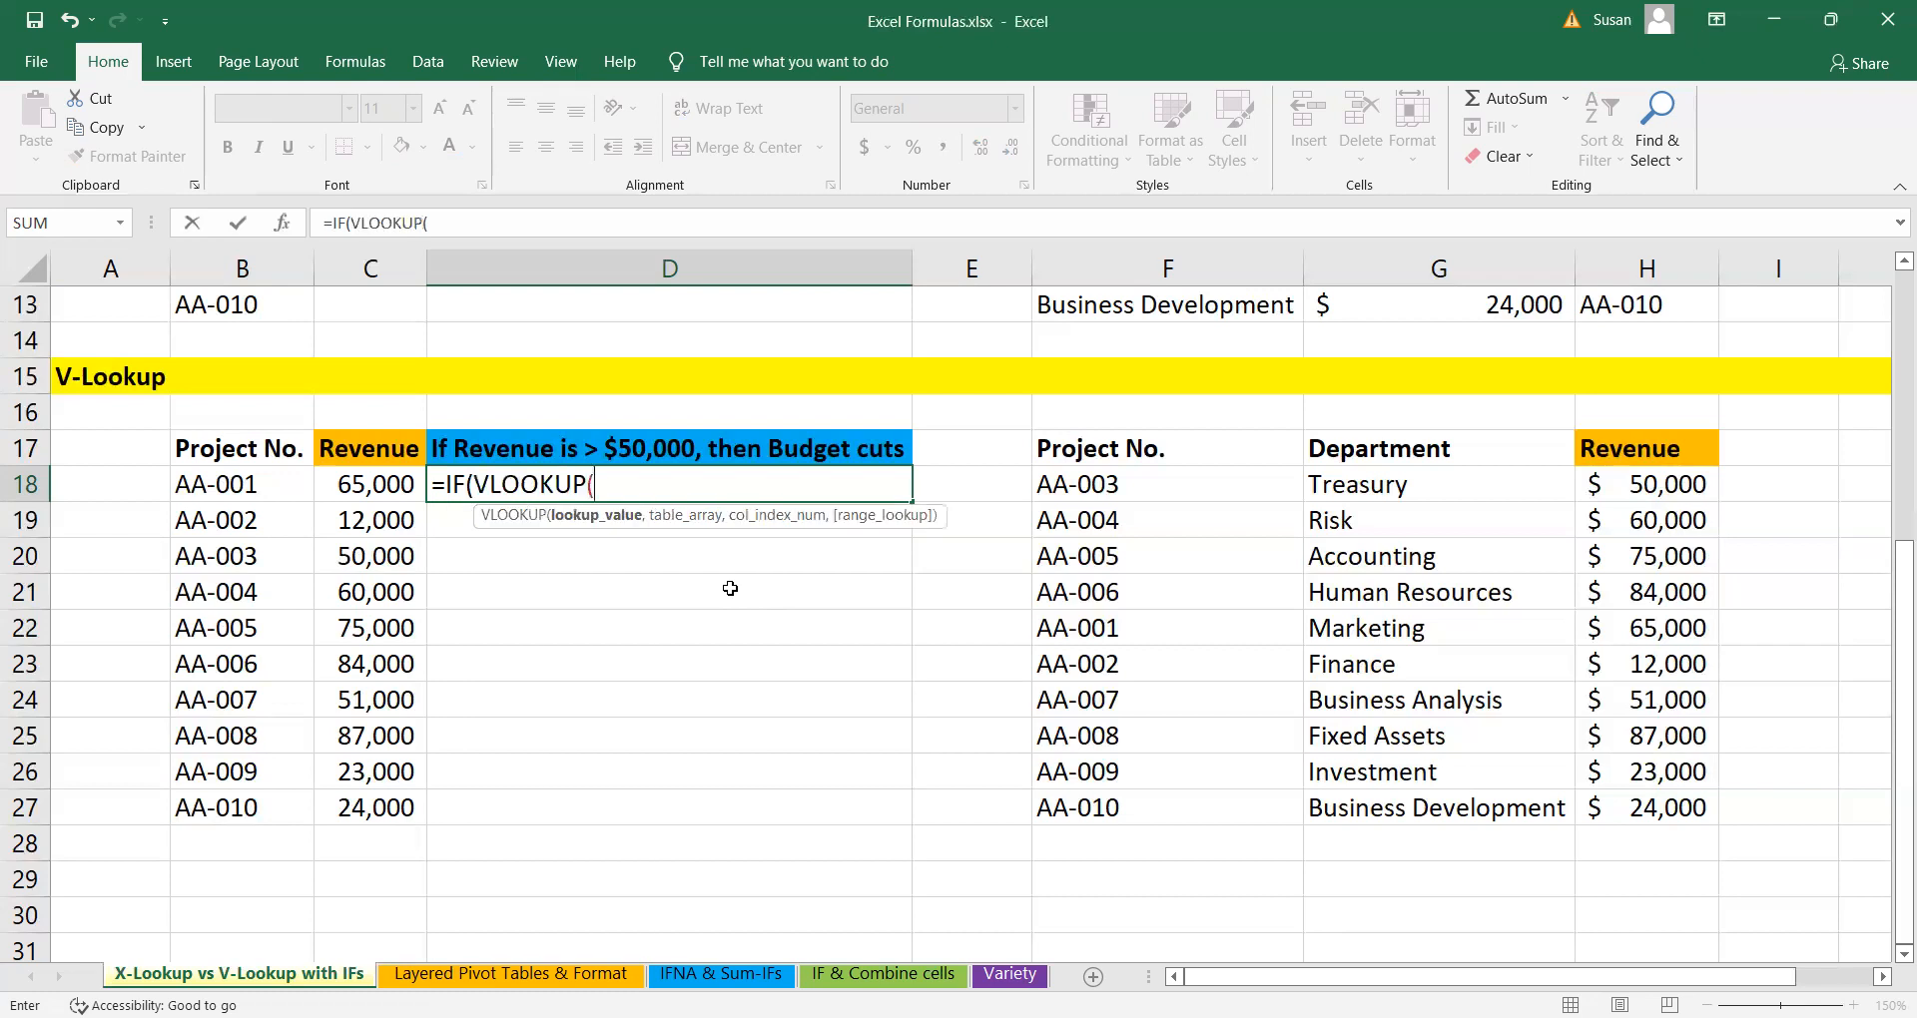
pyautogui.click(214, 481)
pyautogui.write(',')
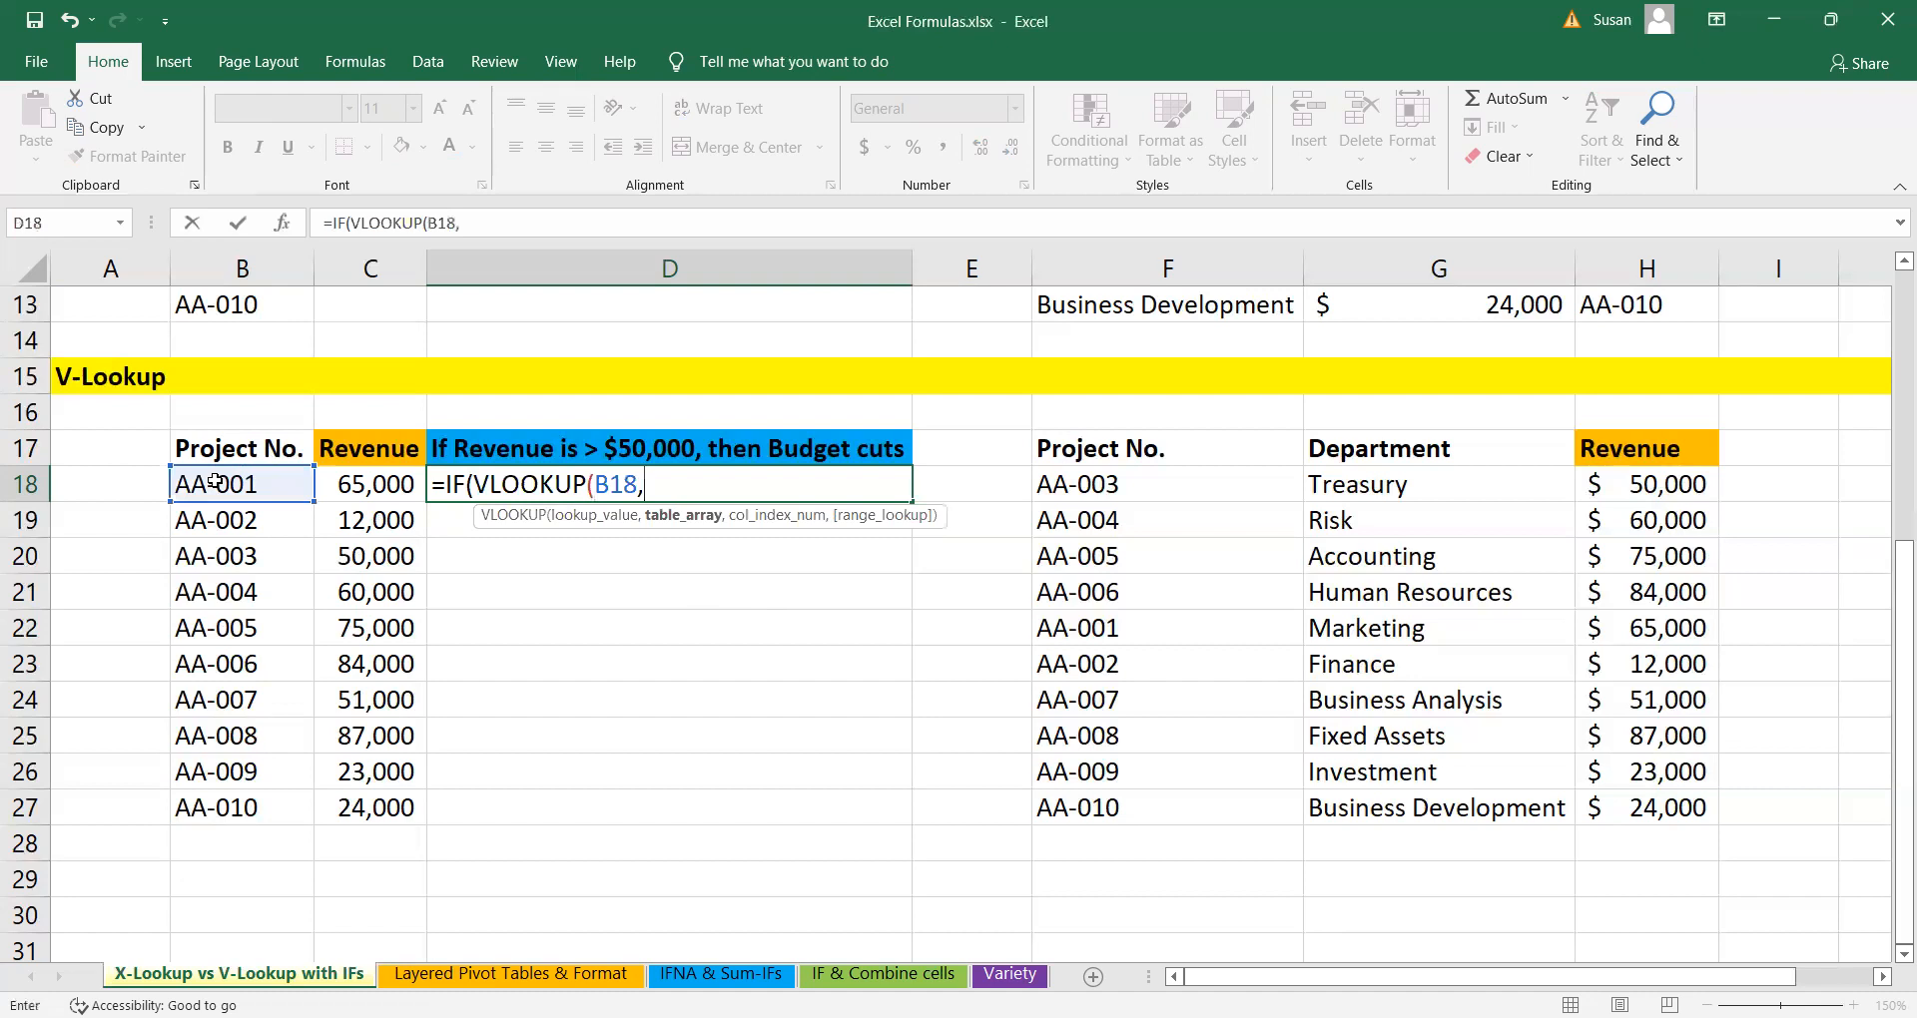
# - Complete the nested VLOOKUP in D18 with the absolute table array $F$18:$H$27, column index 3 and FALSE for an exact match
pyautogui.moveTo(1104, 489); pyautogui.dragTo(1675, 805)
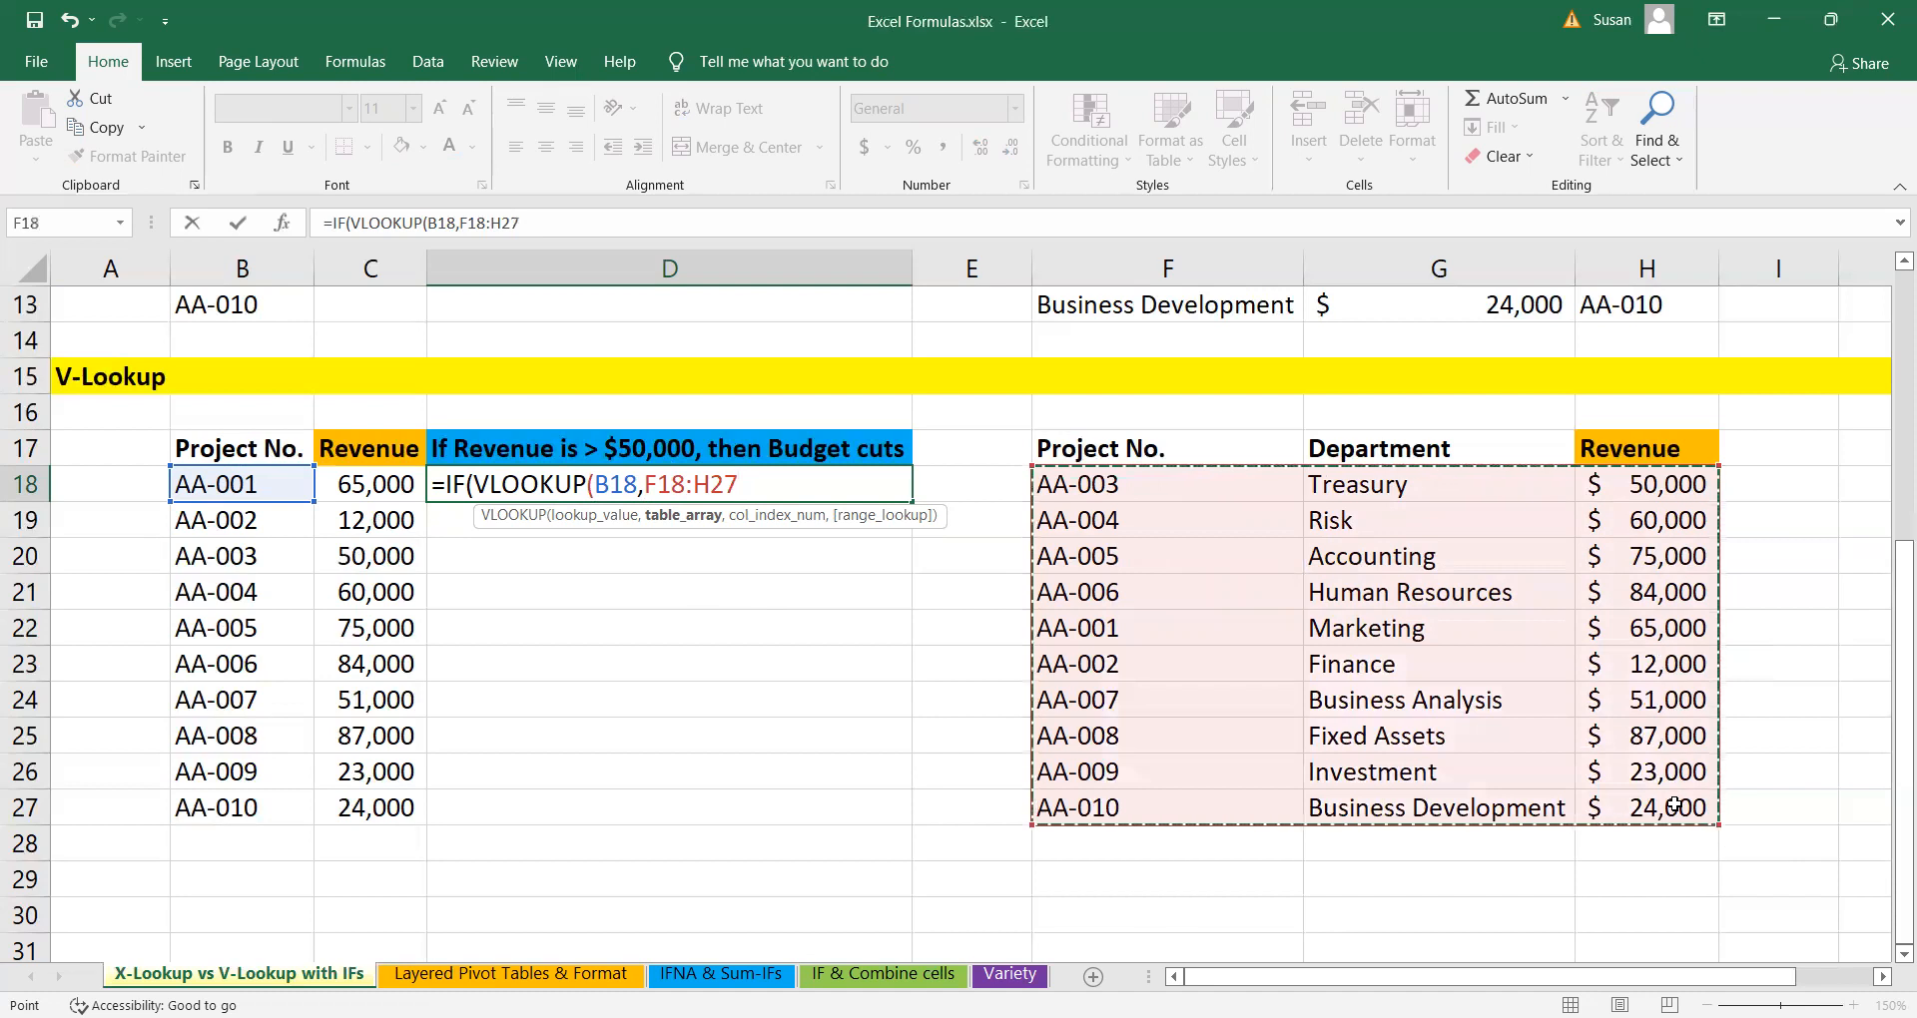
pyautogui.press('F4')
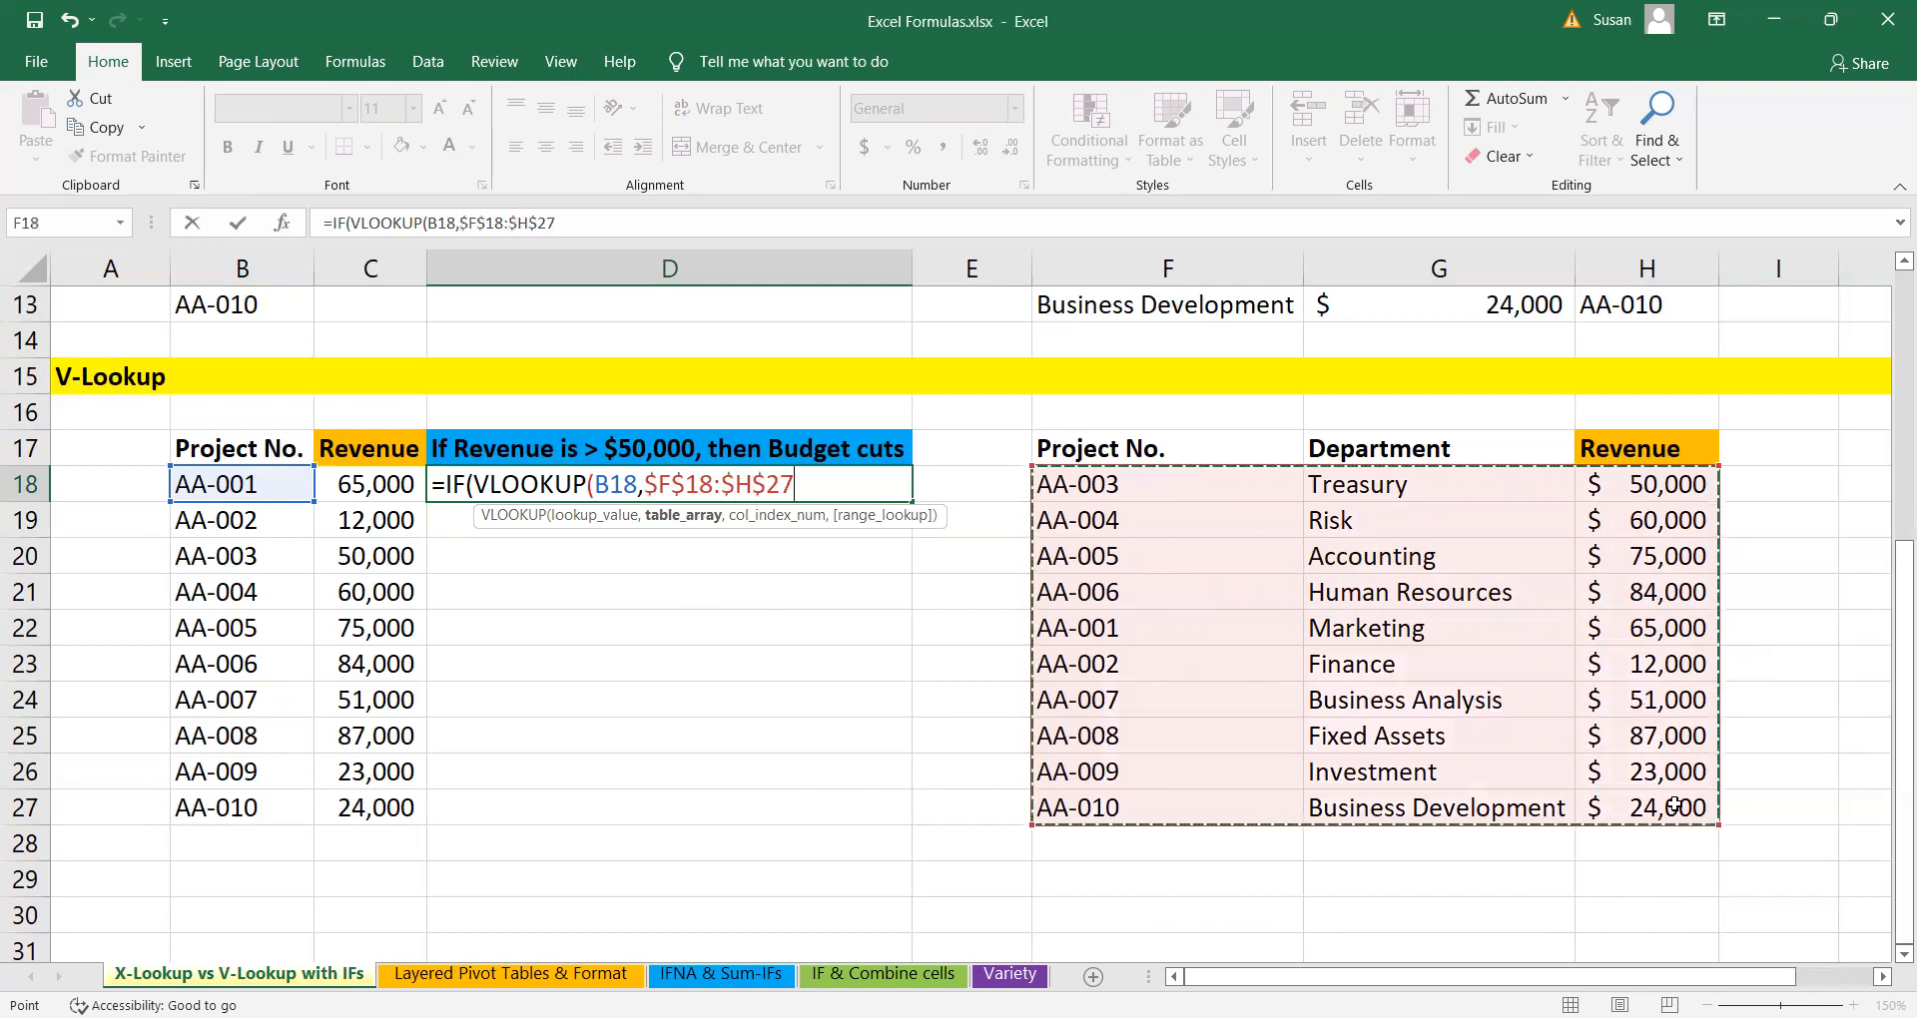
pyautogui.write(',')
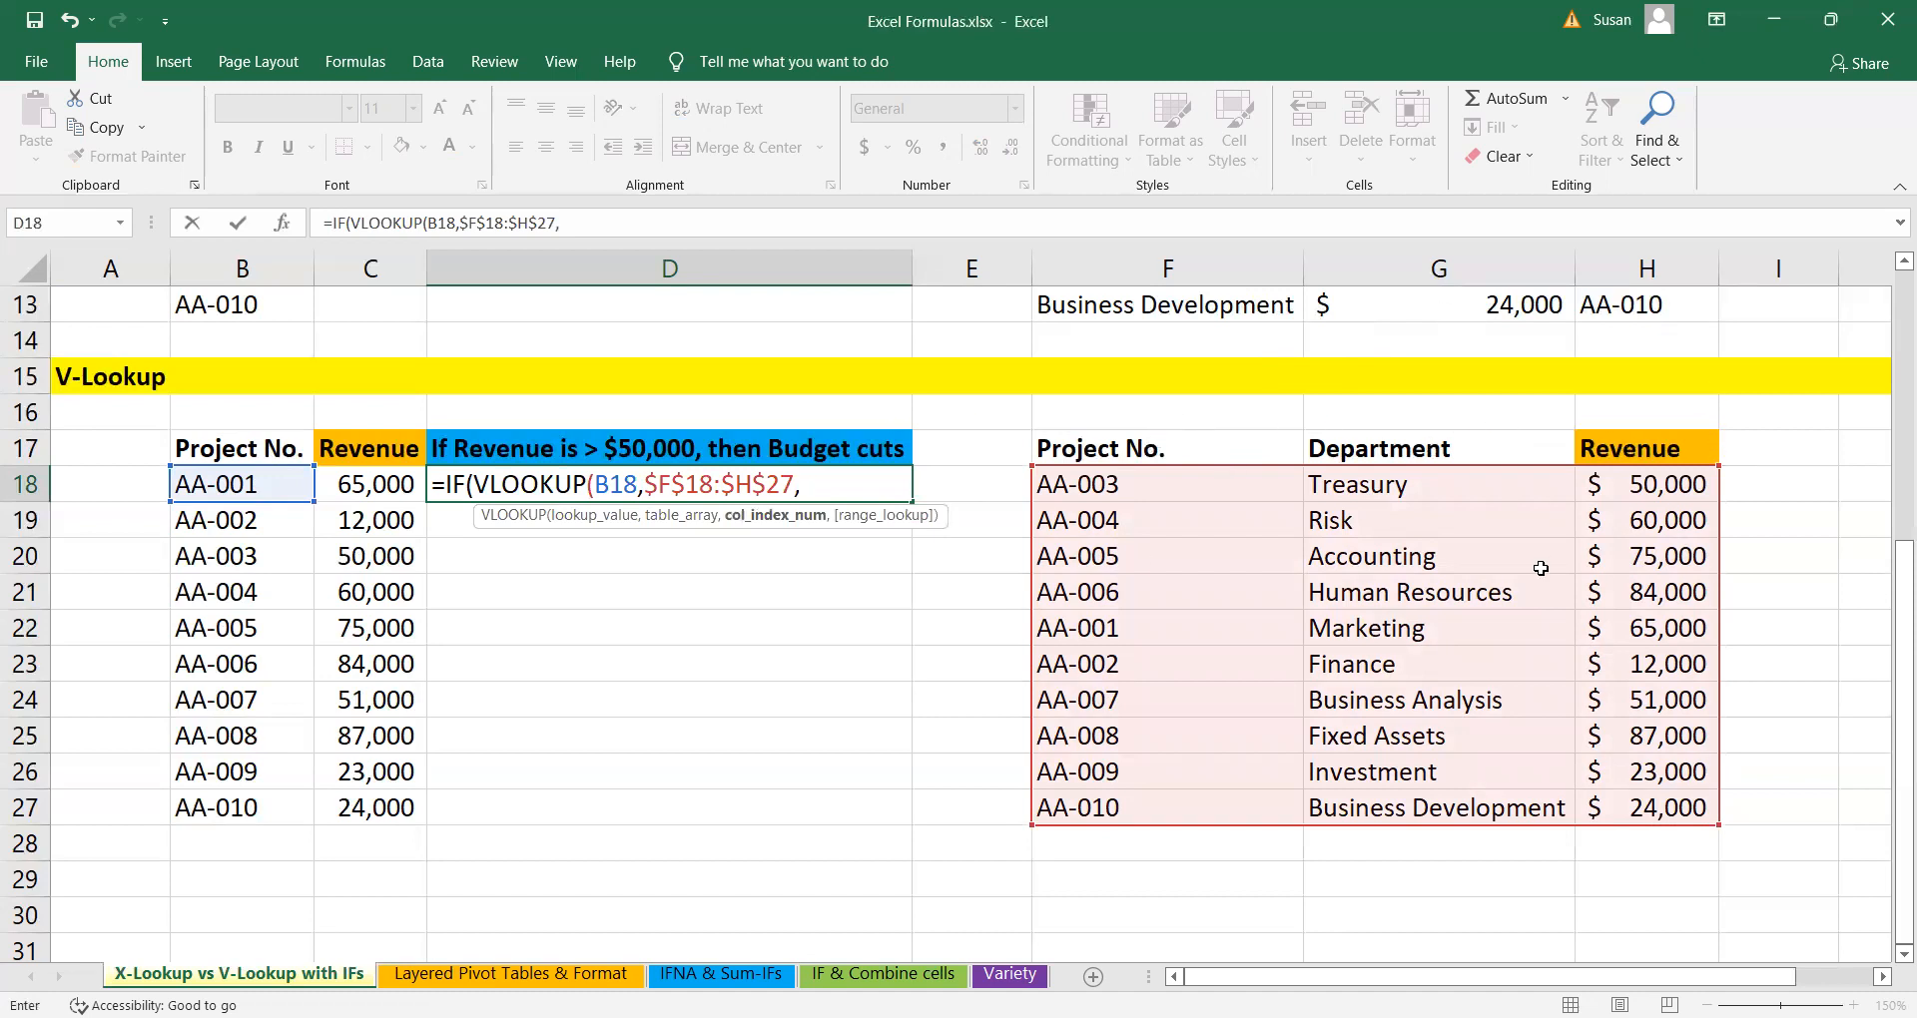
pyautogui.write('3,false')
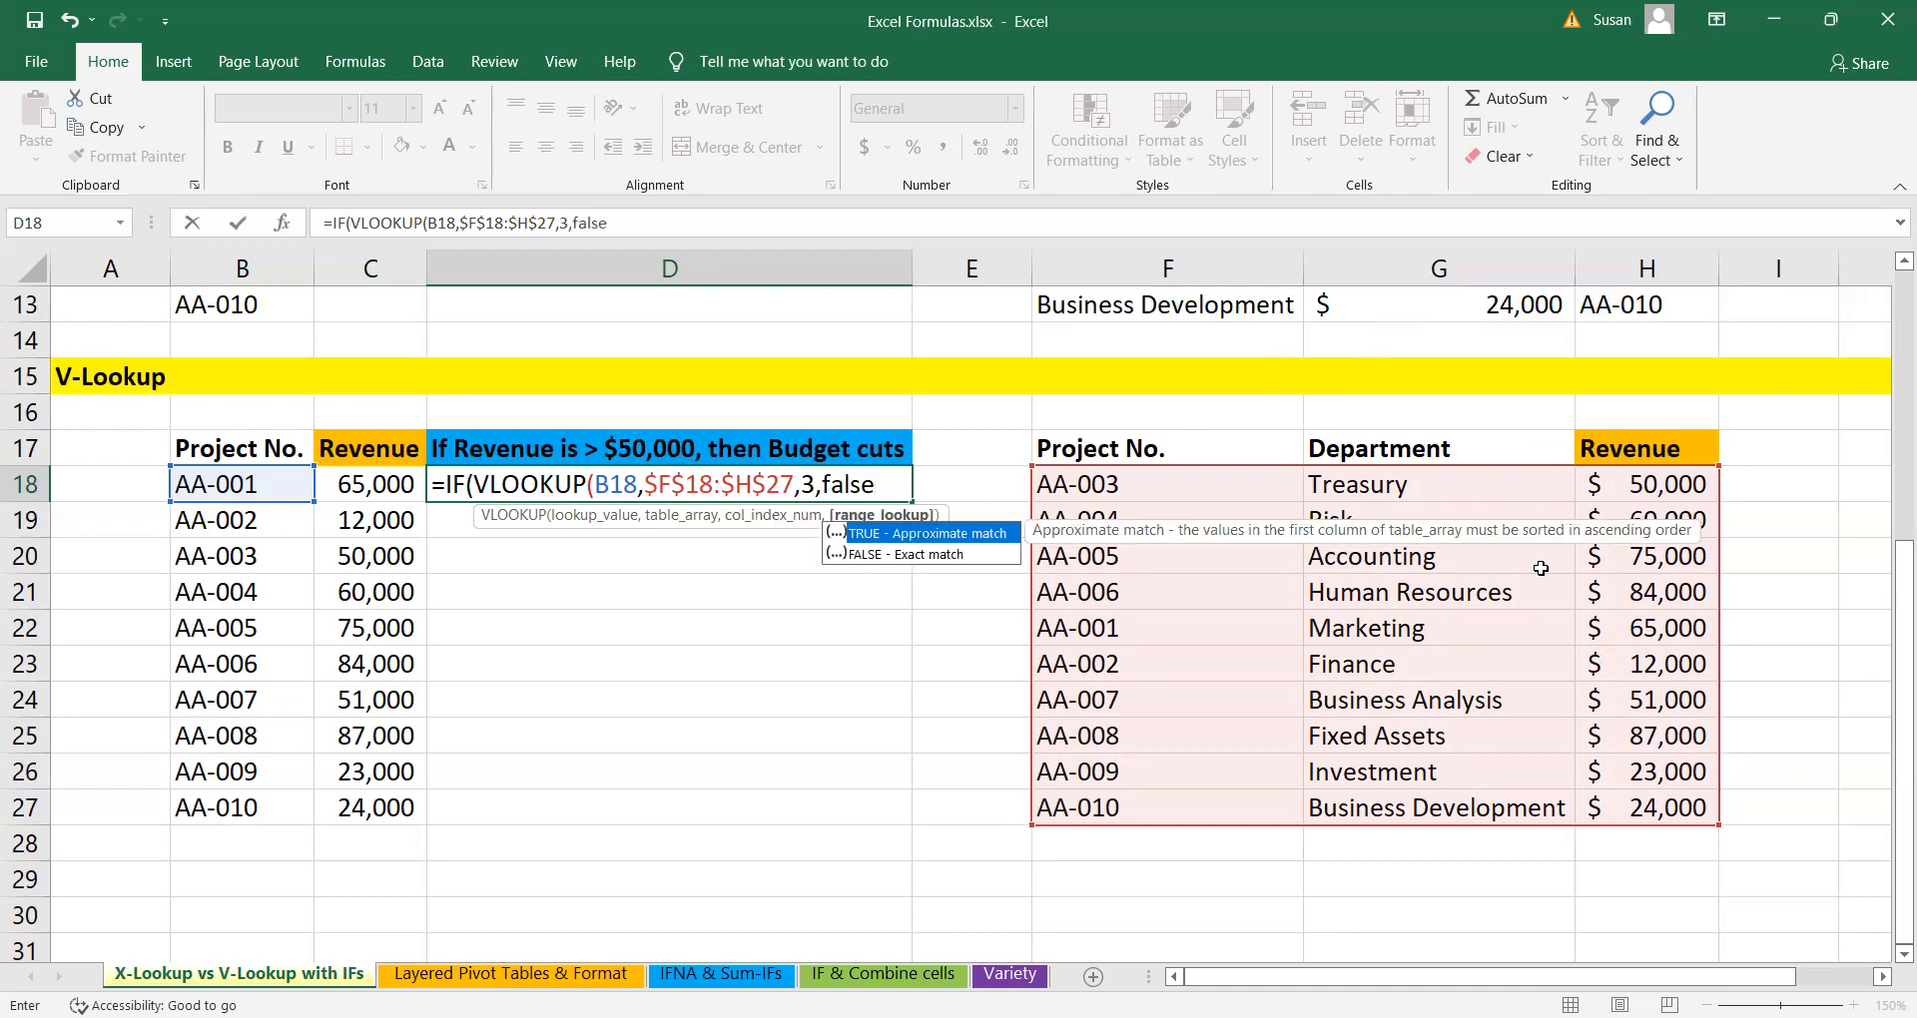
pyautogui.write(')')
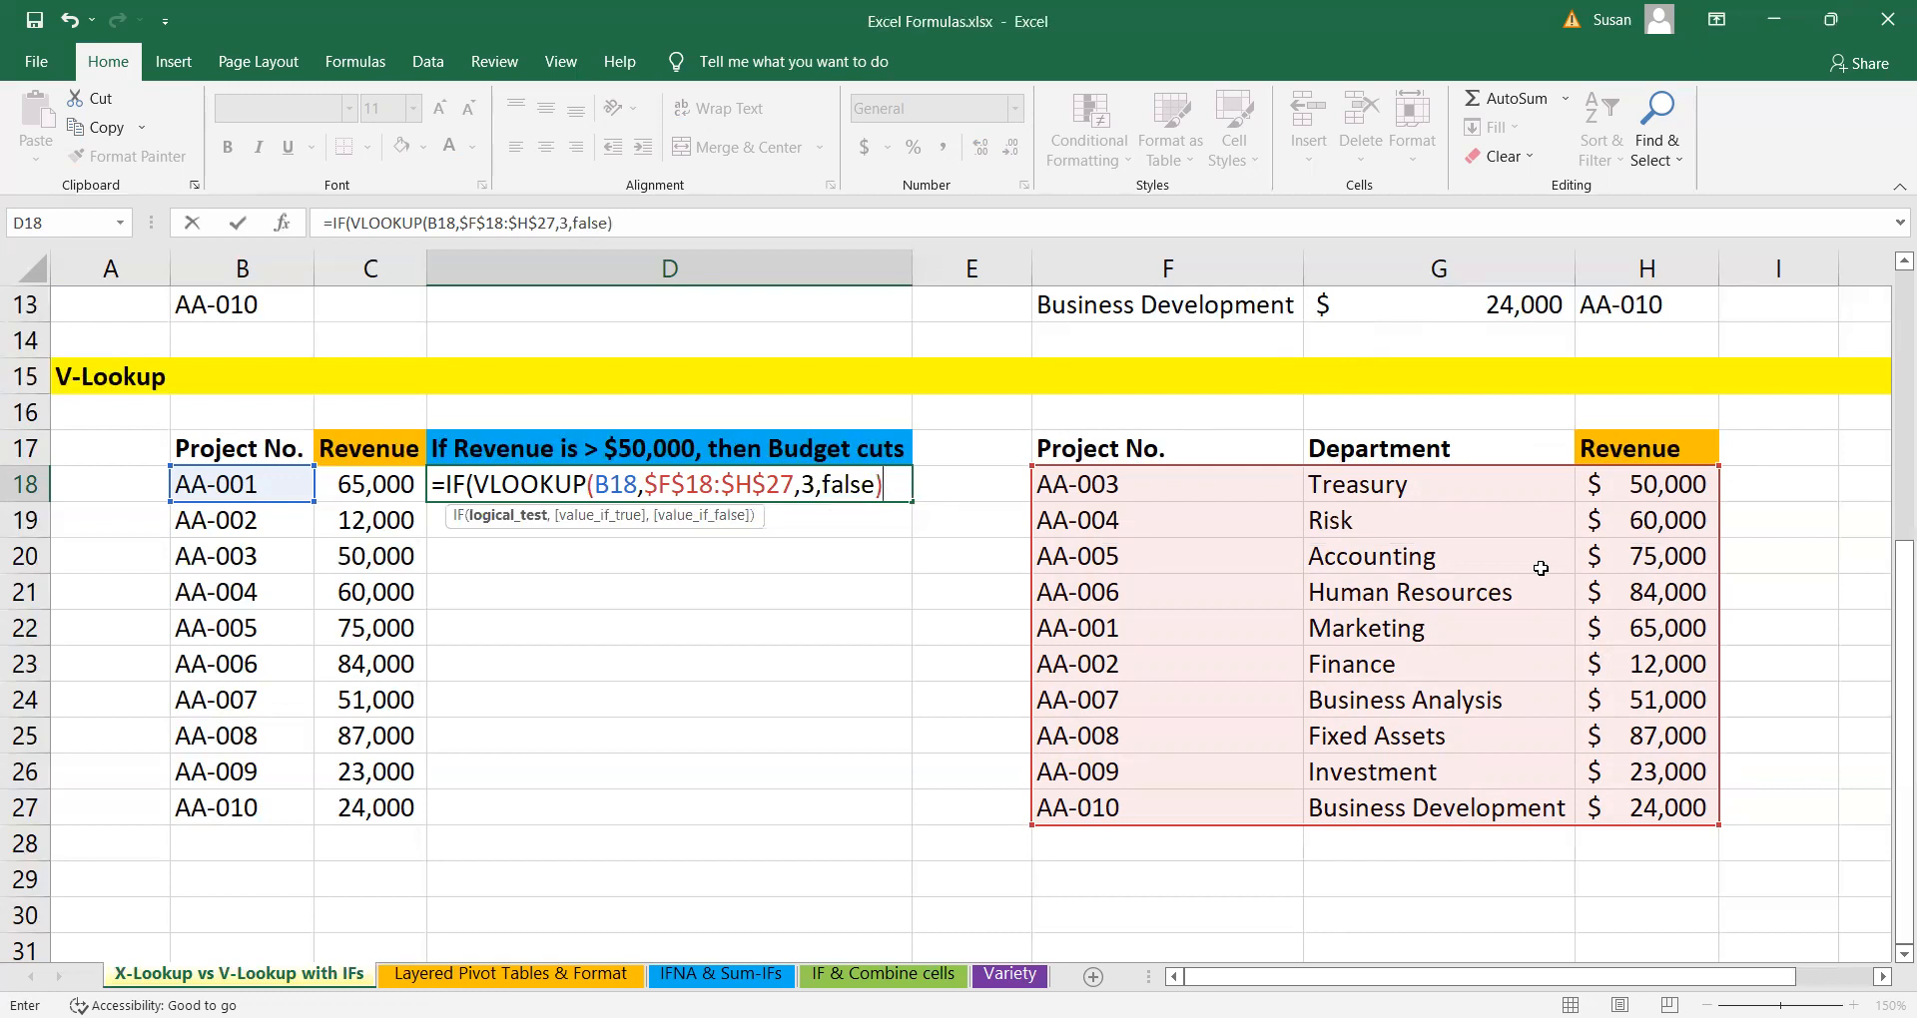
# - Finish the IF formula in D18 with the test >50000, returning "Need Budget Cuts" if true and "No Budget Cuts" if false
pyautogui.write('>50000')
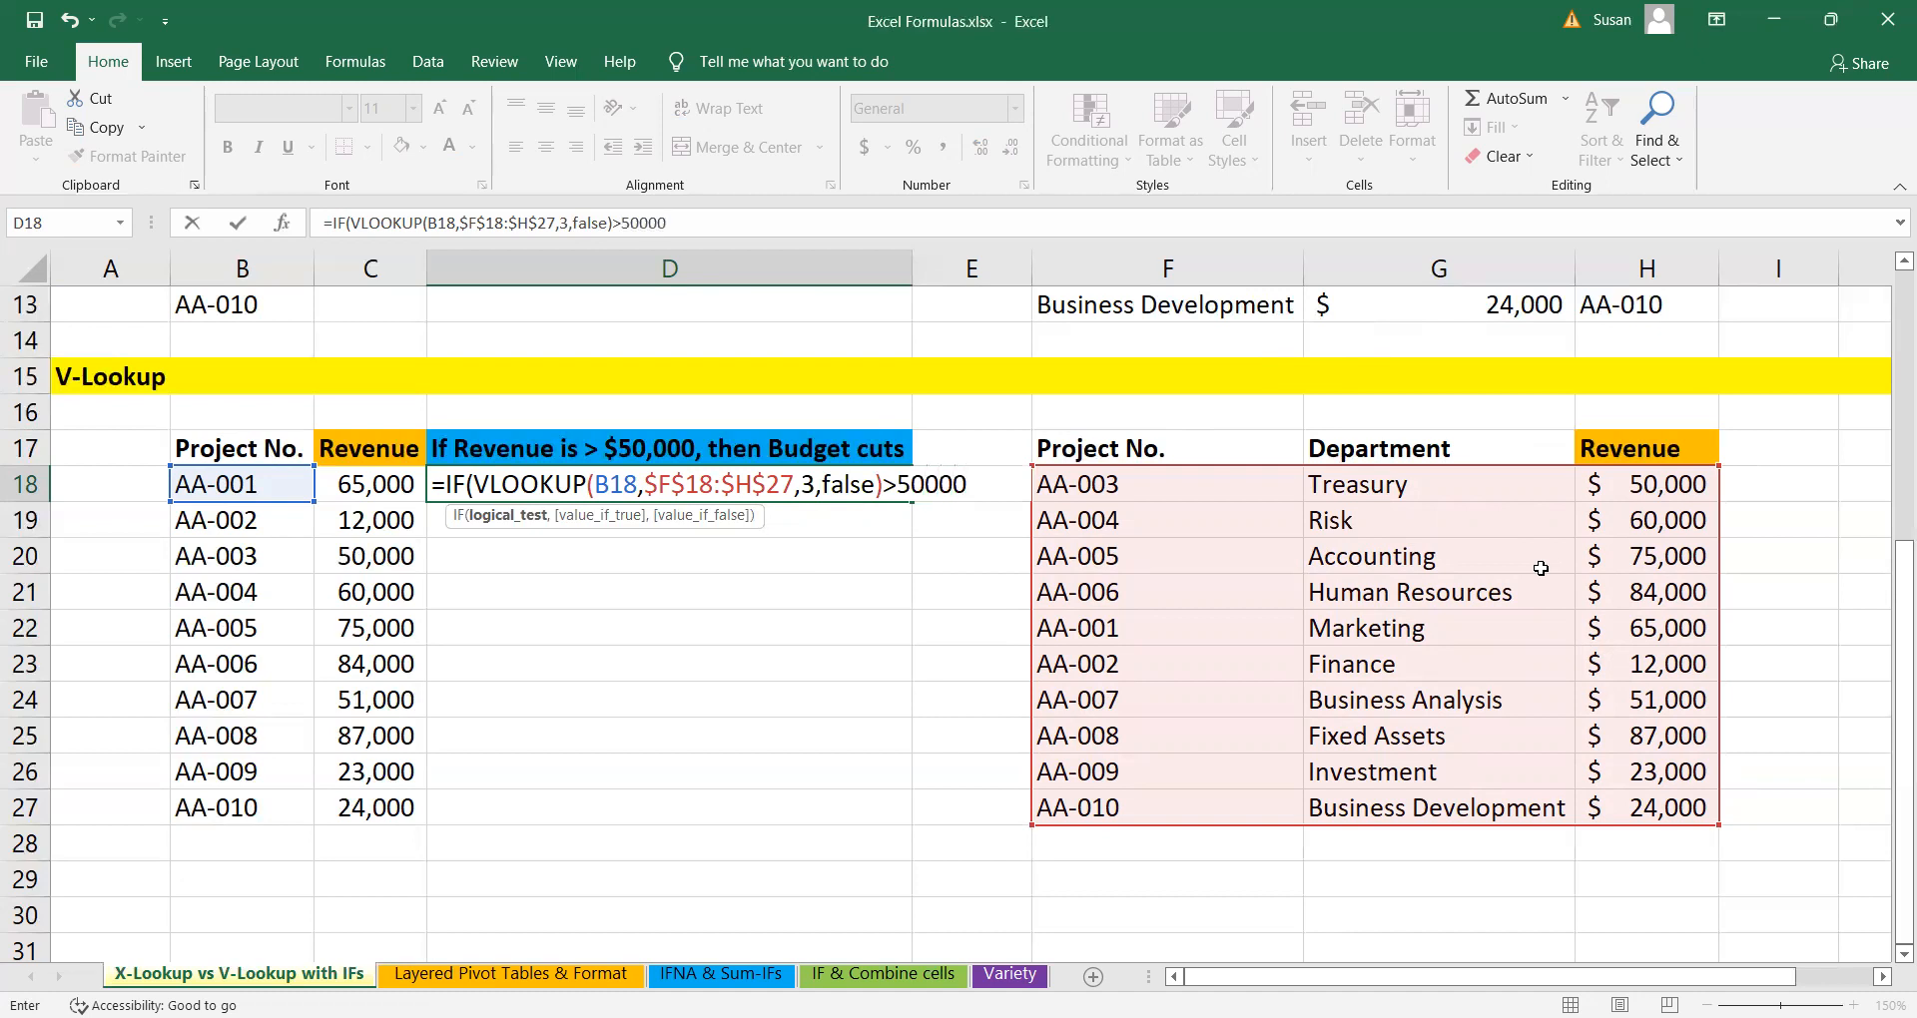
pyautogui.write(',')
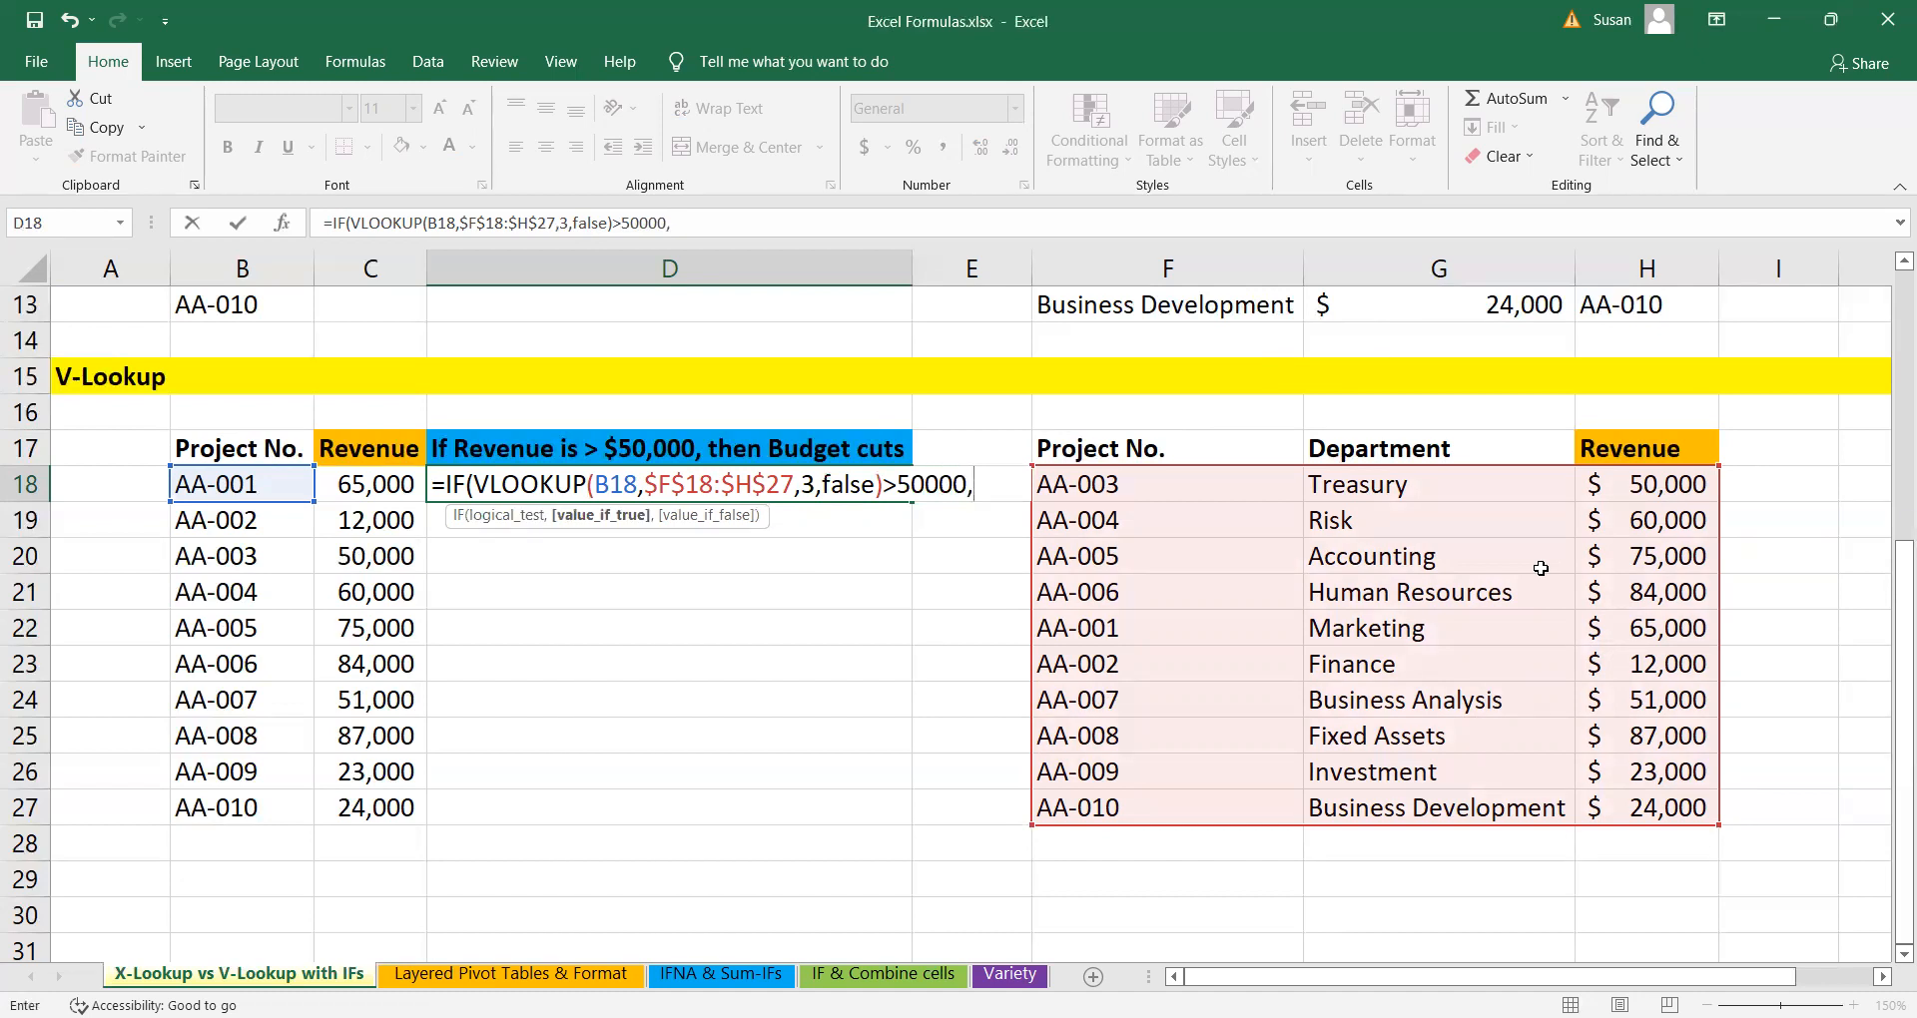
pyautogui.write('"Need Budget Cuts",')
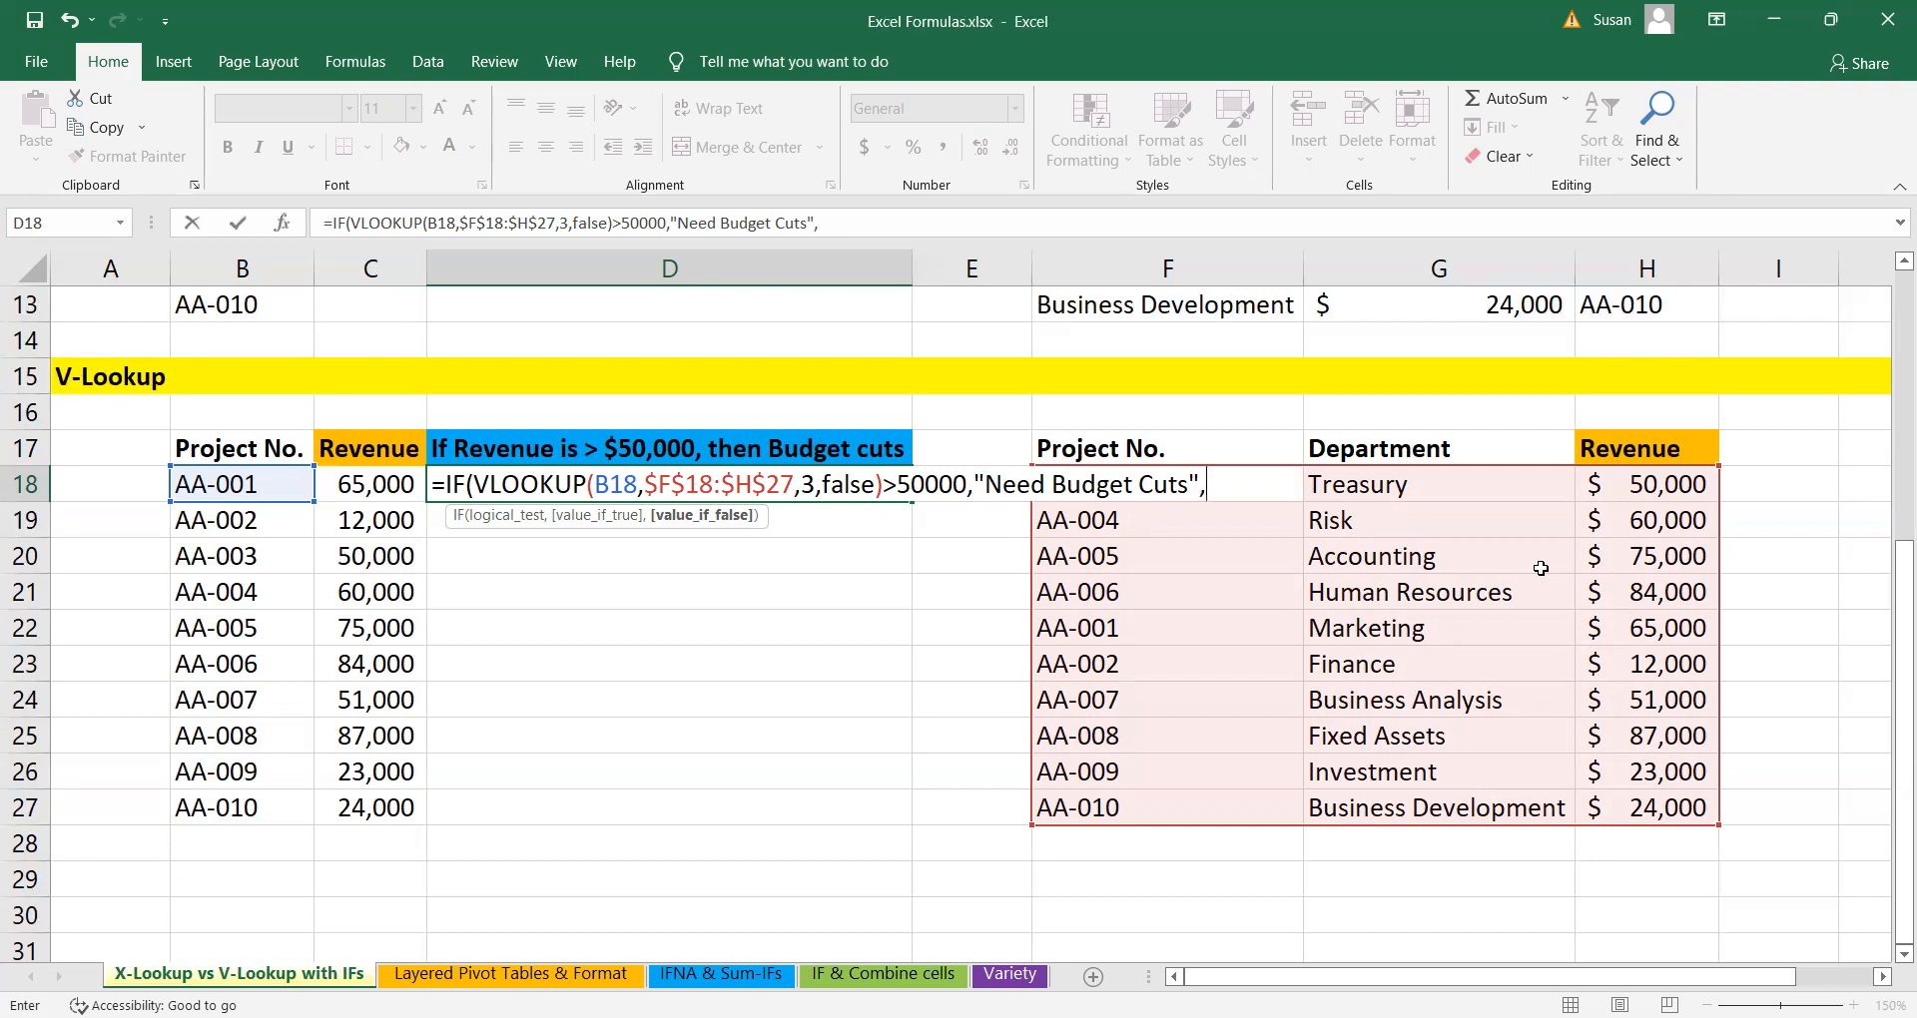
pyautogui.write('"No Budget Cu')
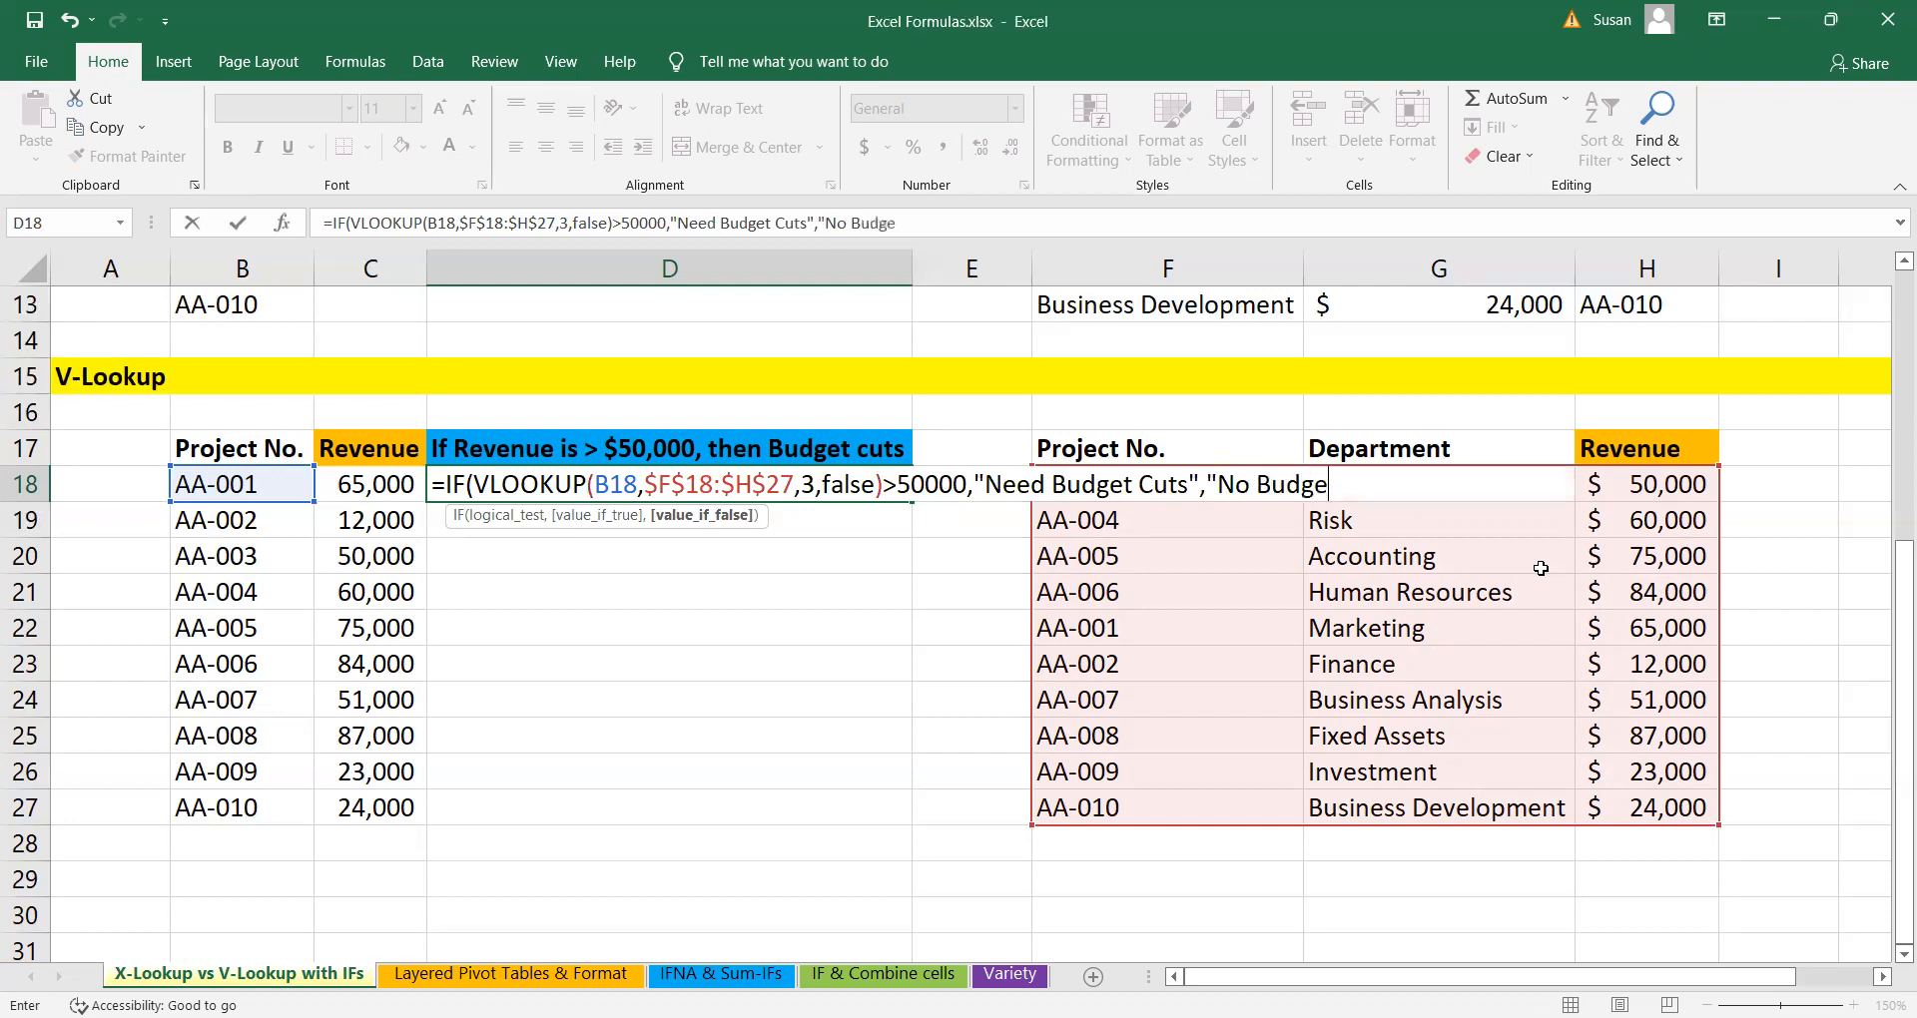
pyautogui.write('ts")')
pyautogui.press('Return')
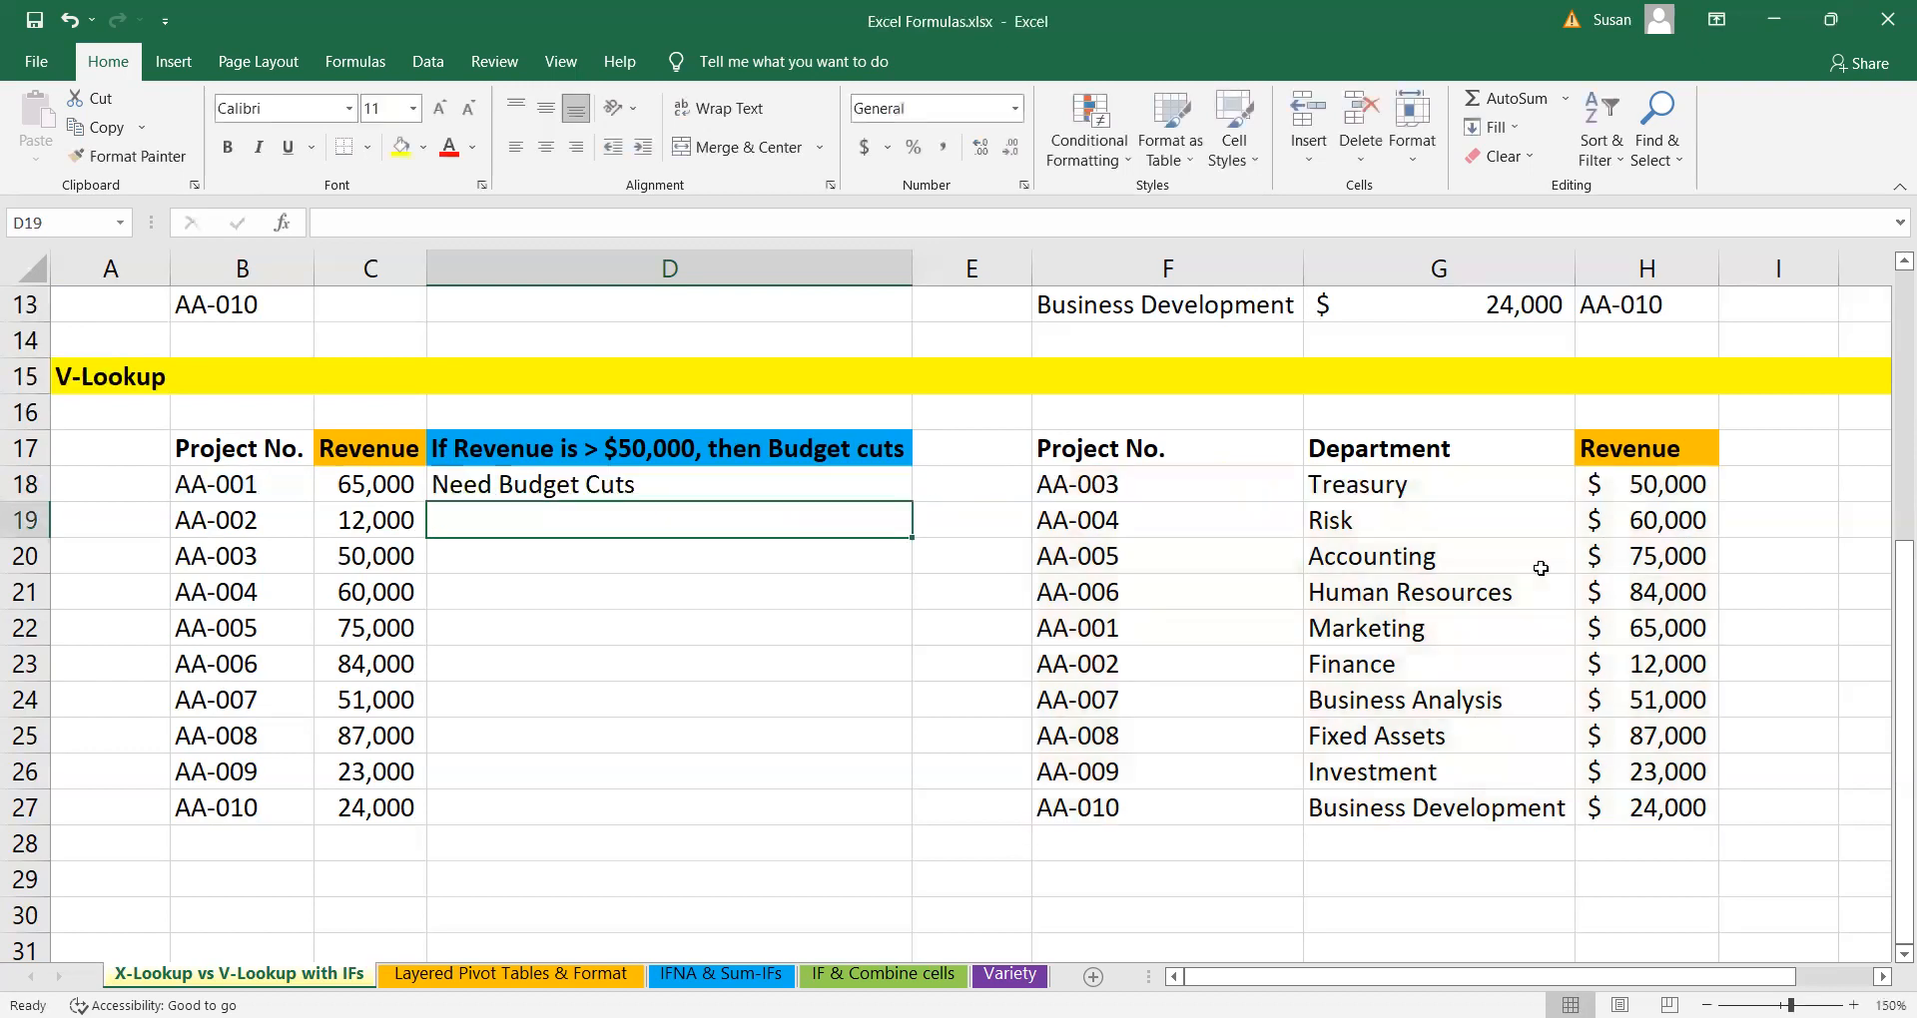
# - Fill the IF formula from D18 down through D27
pyautogui.click(879, 490)
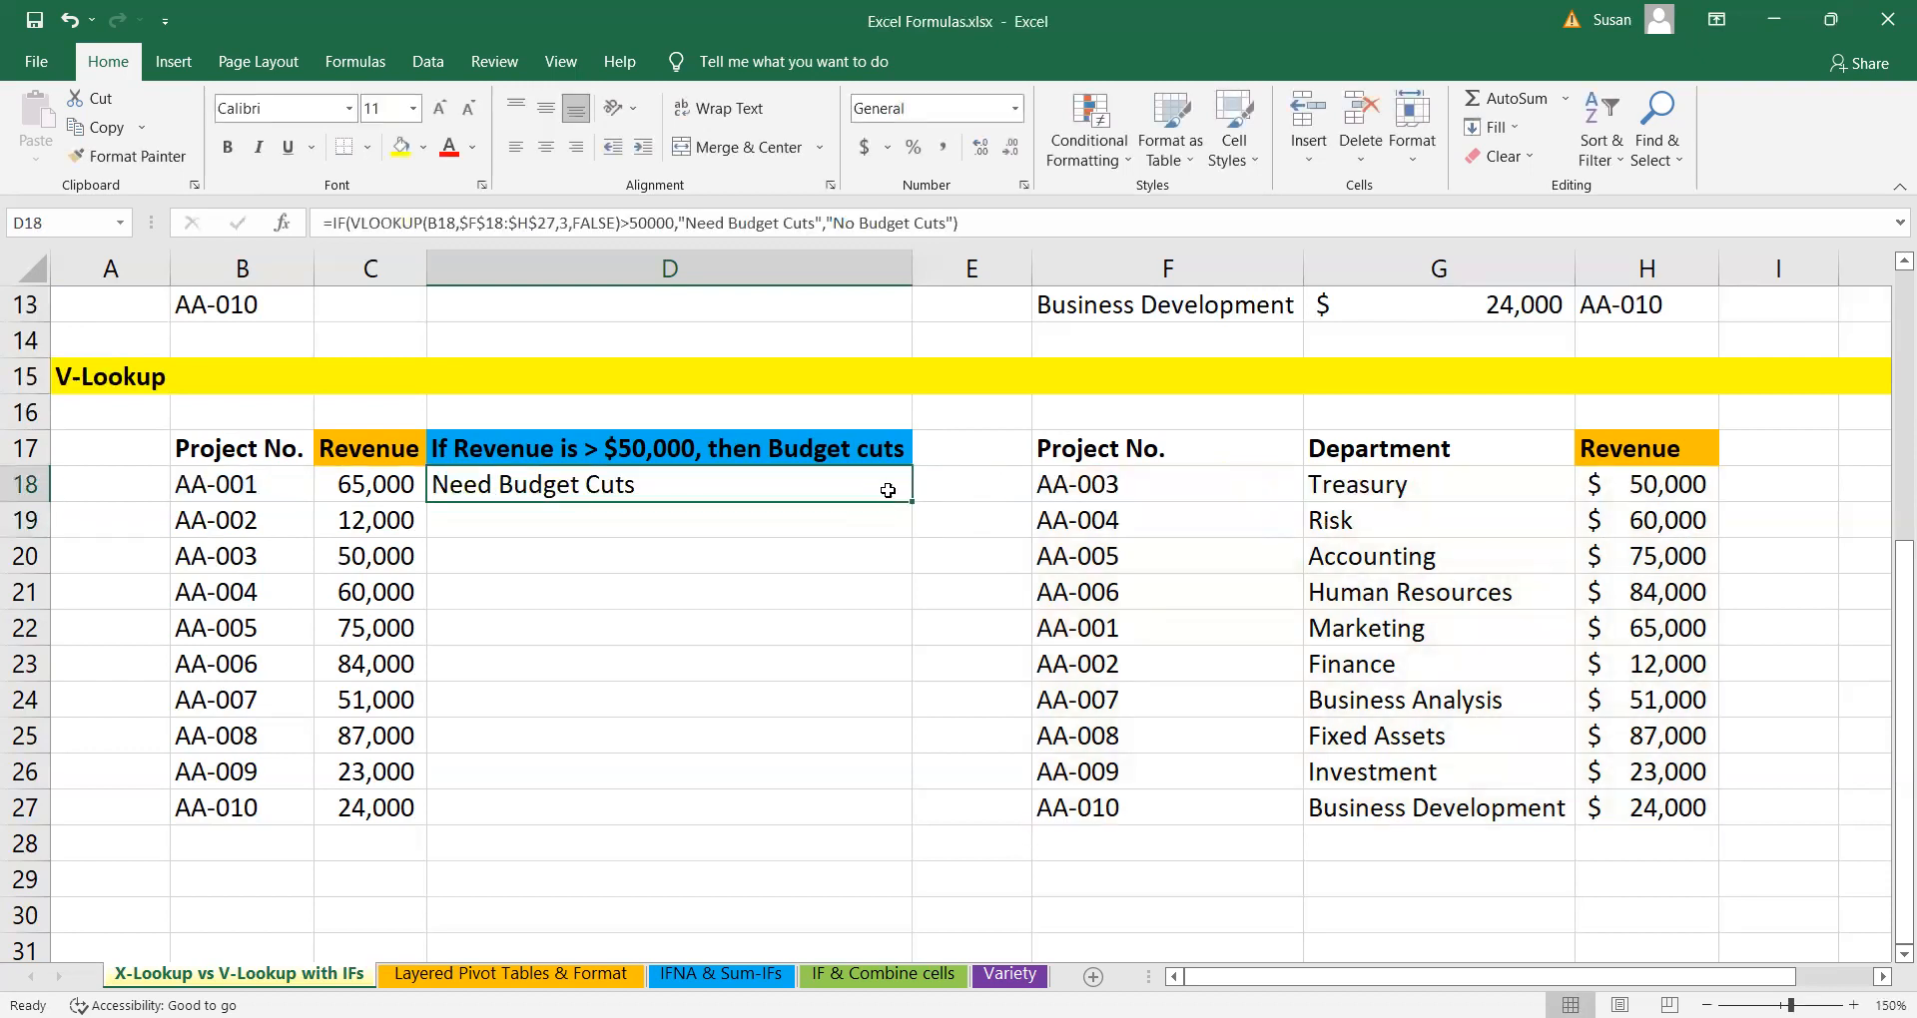
pyautogui.doubleClick(912, 506)
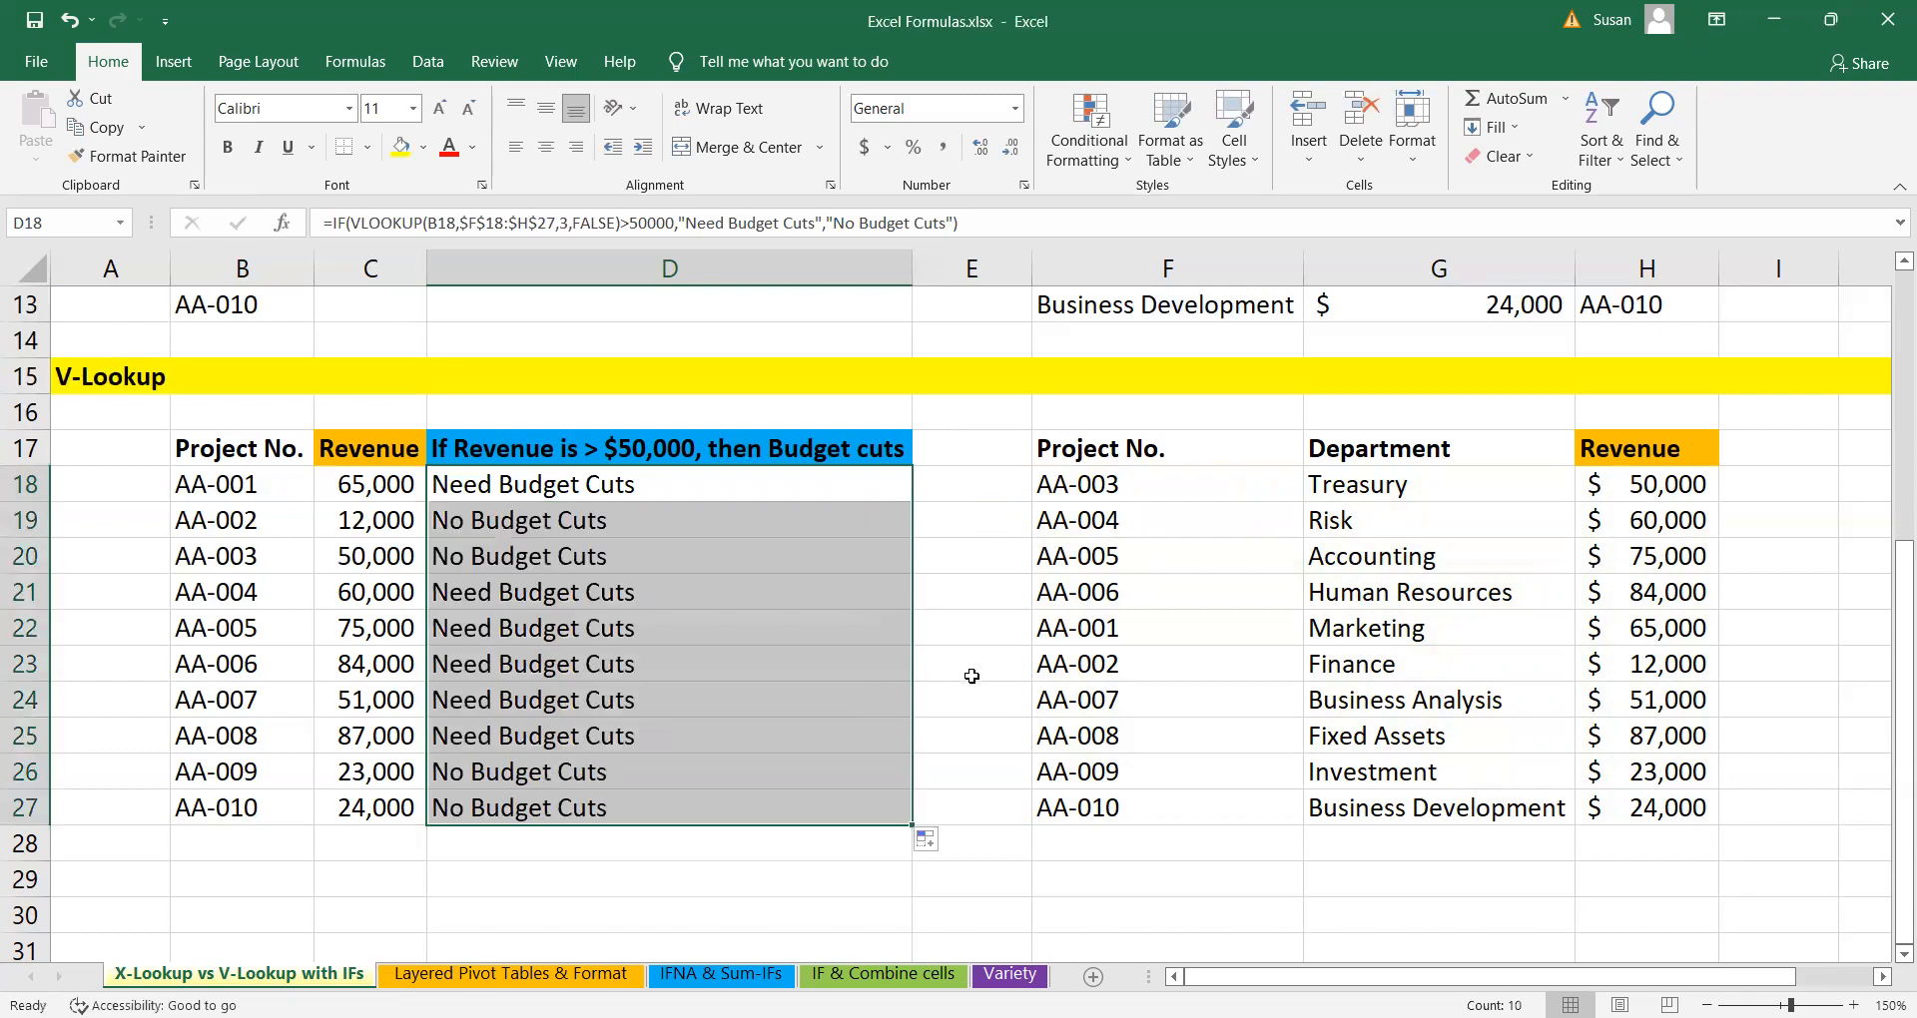
pyautogui.click(971, 676)
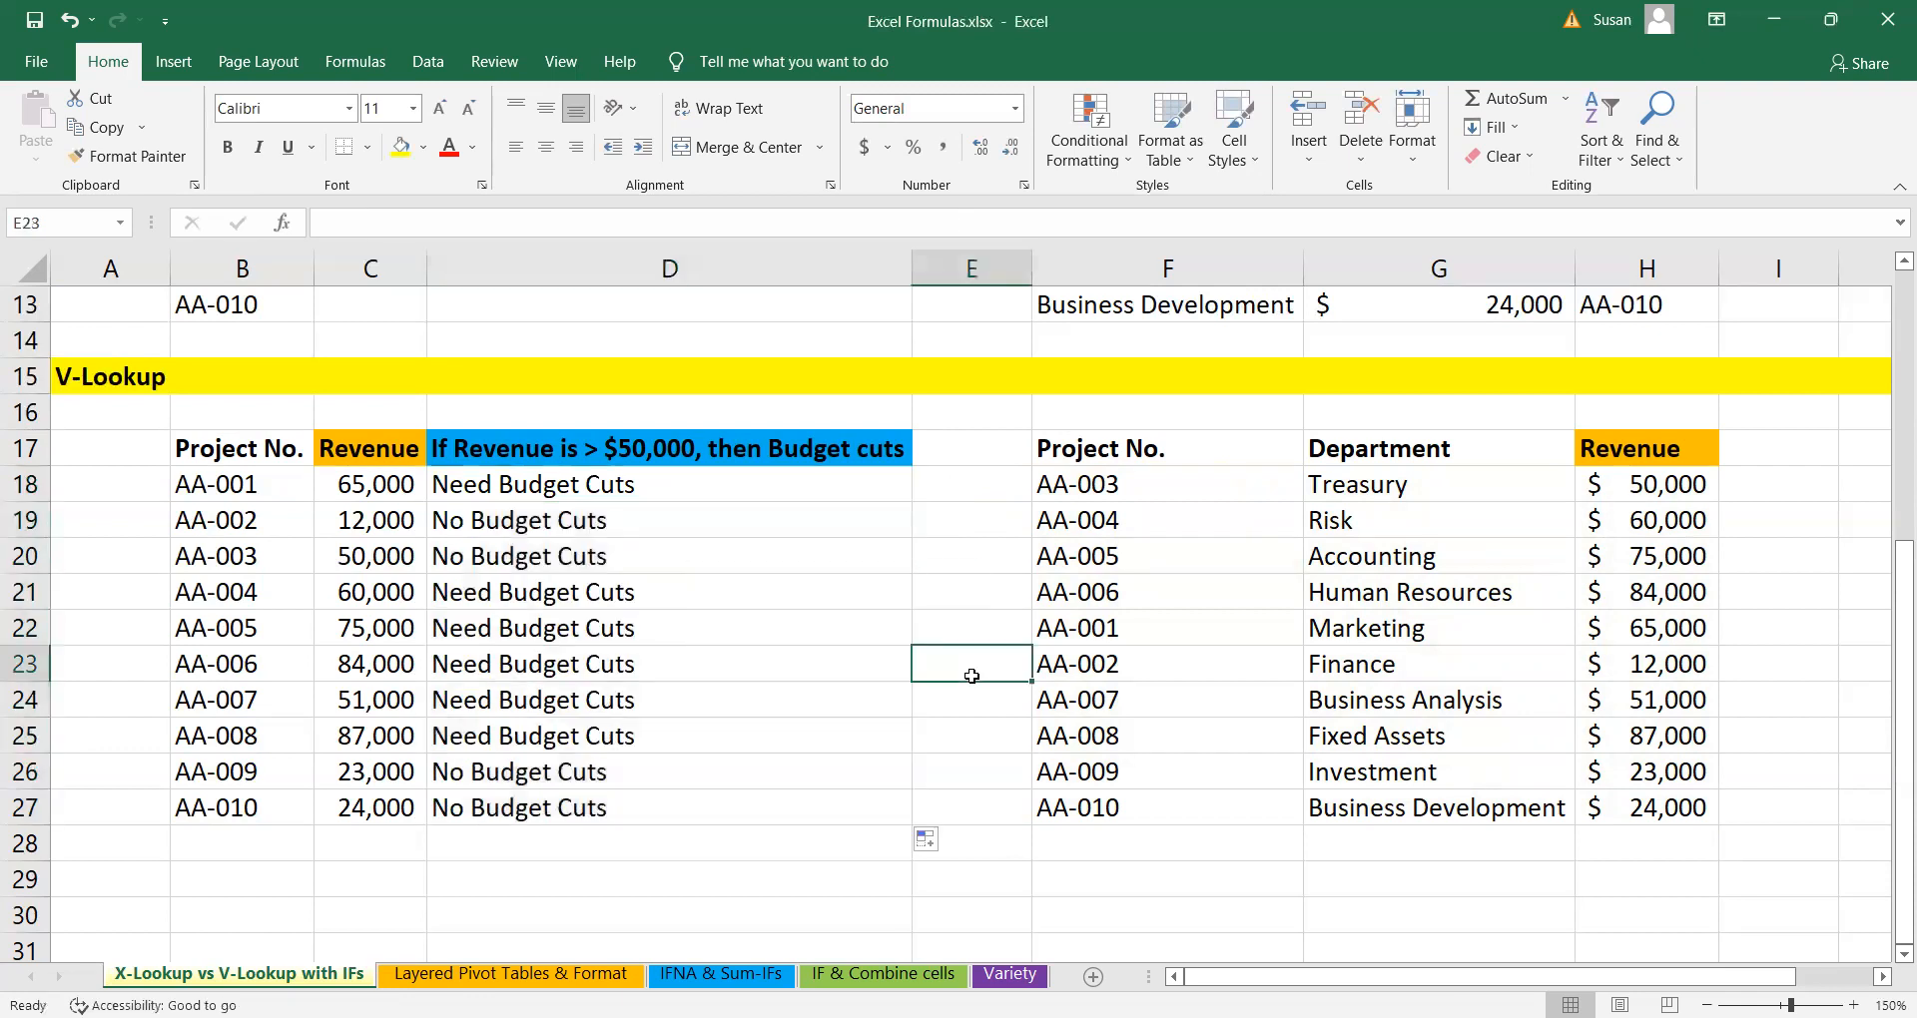
# - Compare the revenues in C18:C27 with the budget cut results in D18:D27 and review the formulas
pyautogui.click(363, 485)
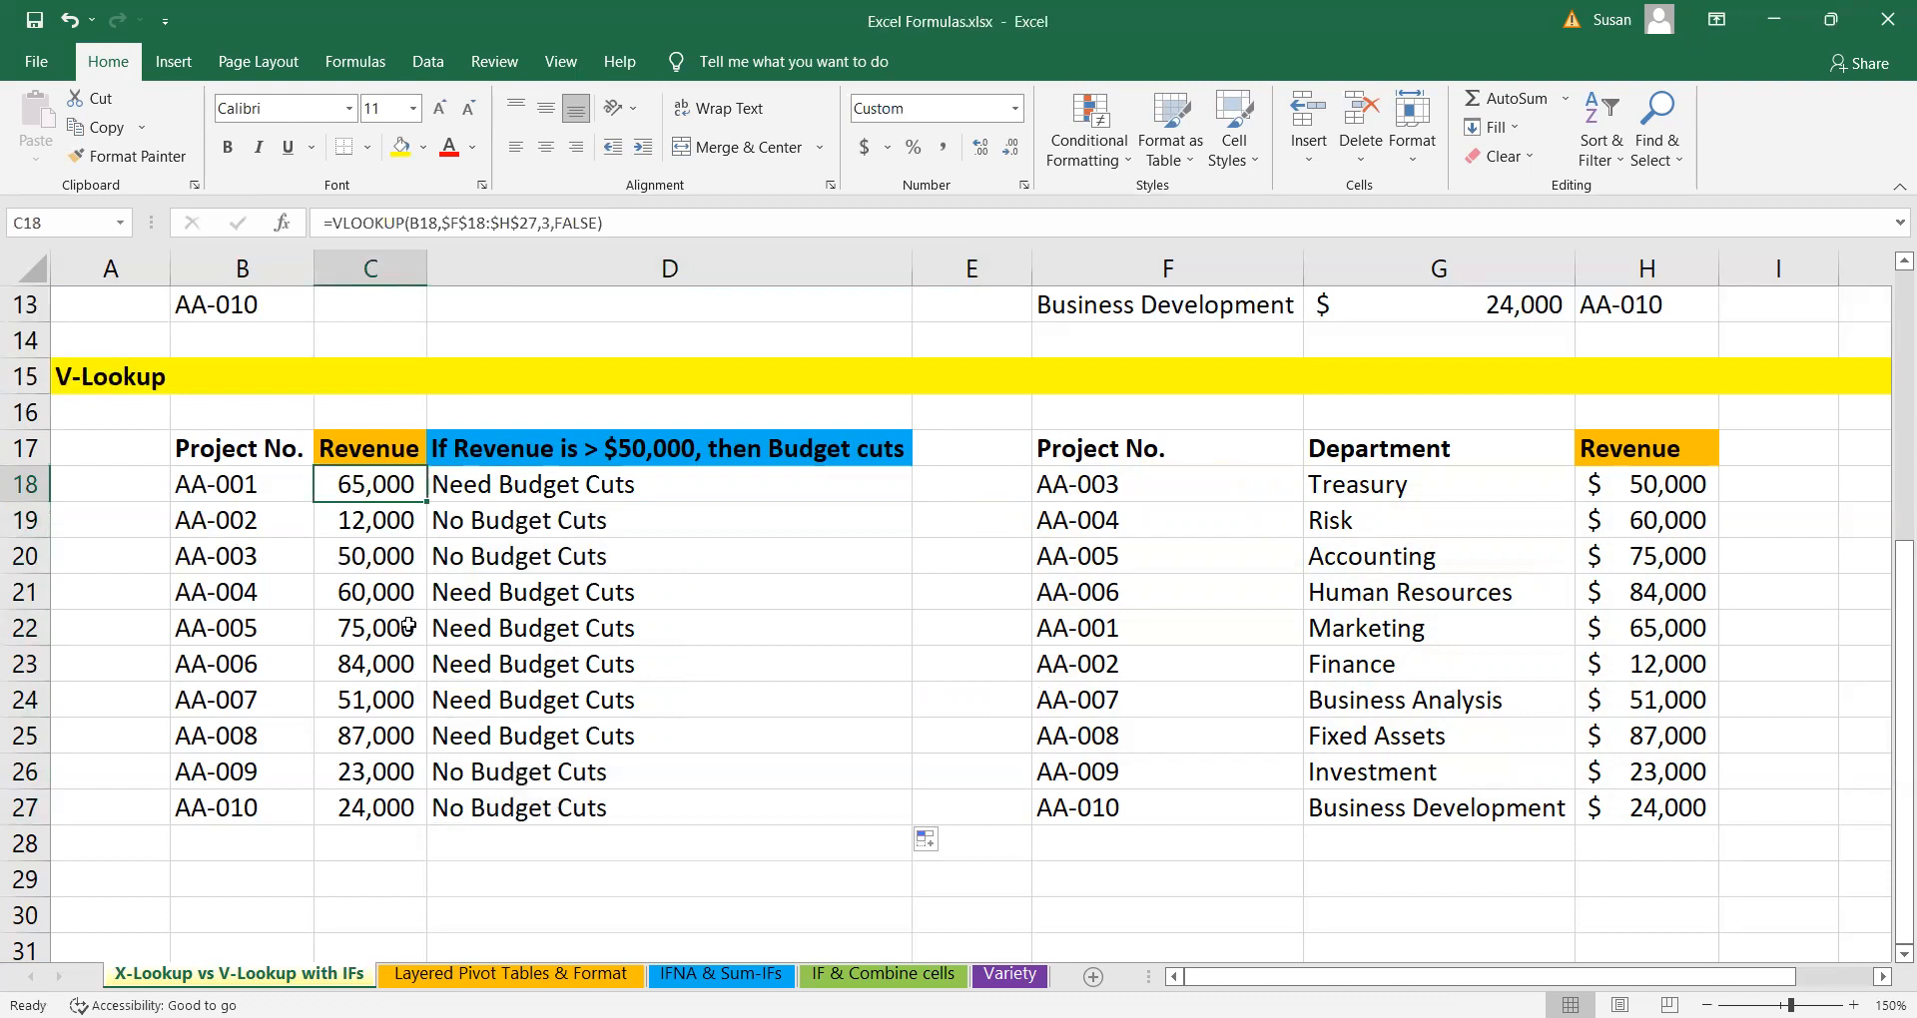
pyautogui.moveTo(405, 635); pyautogui.dragTo(384, 807)
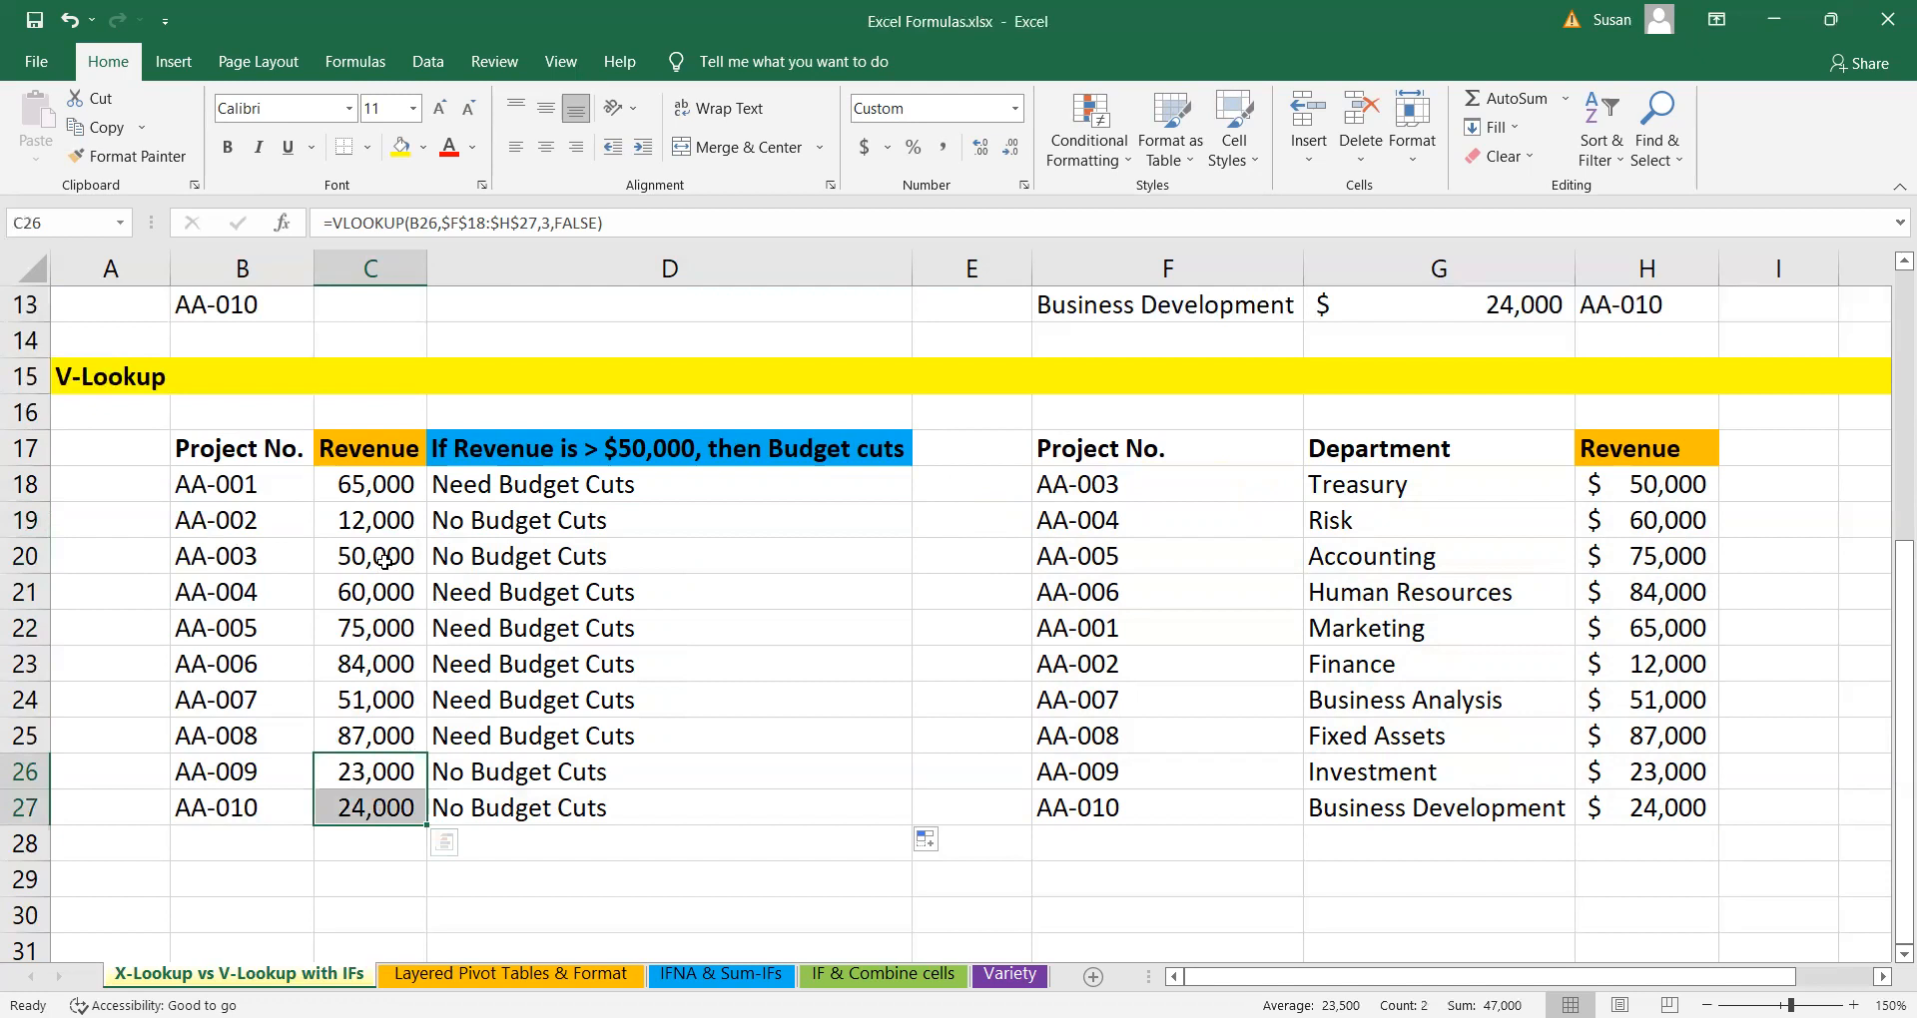
pyautogui.moveTo(399, 517); pyautogui.dragTo(427, 584)
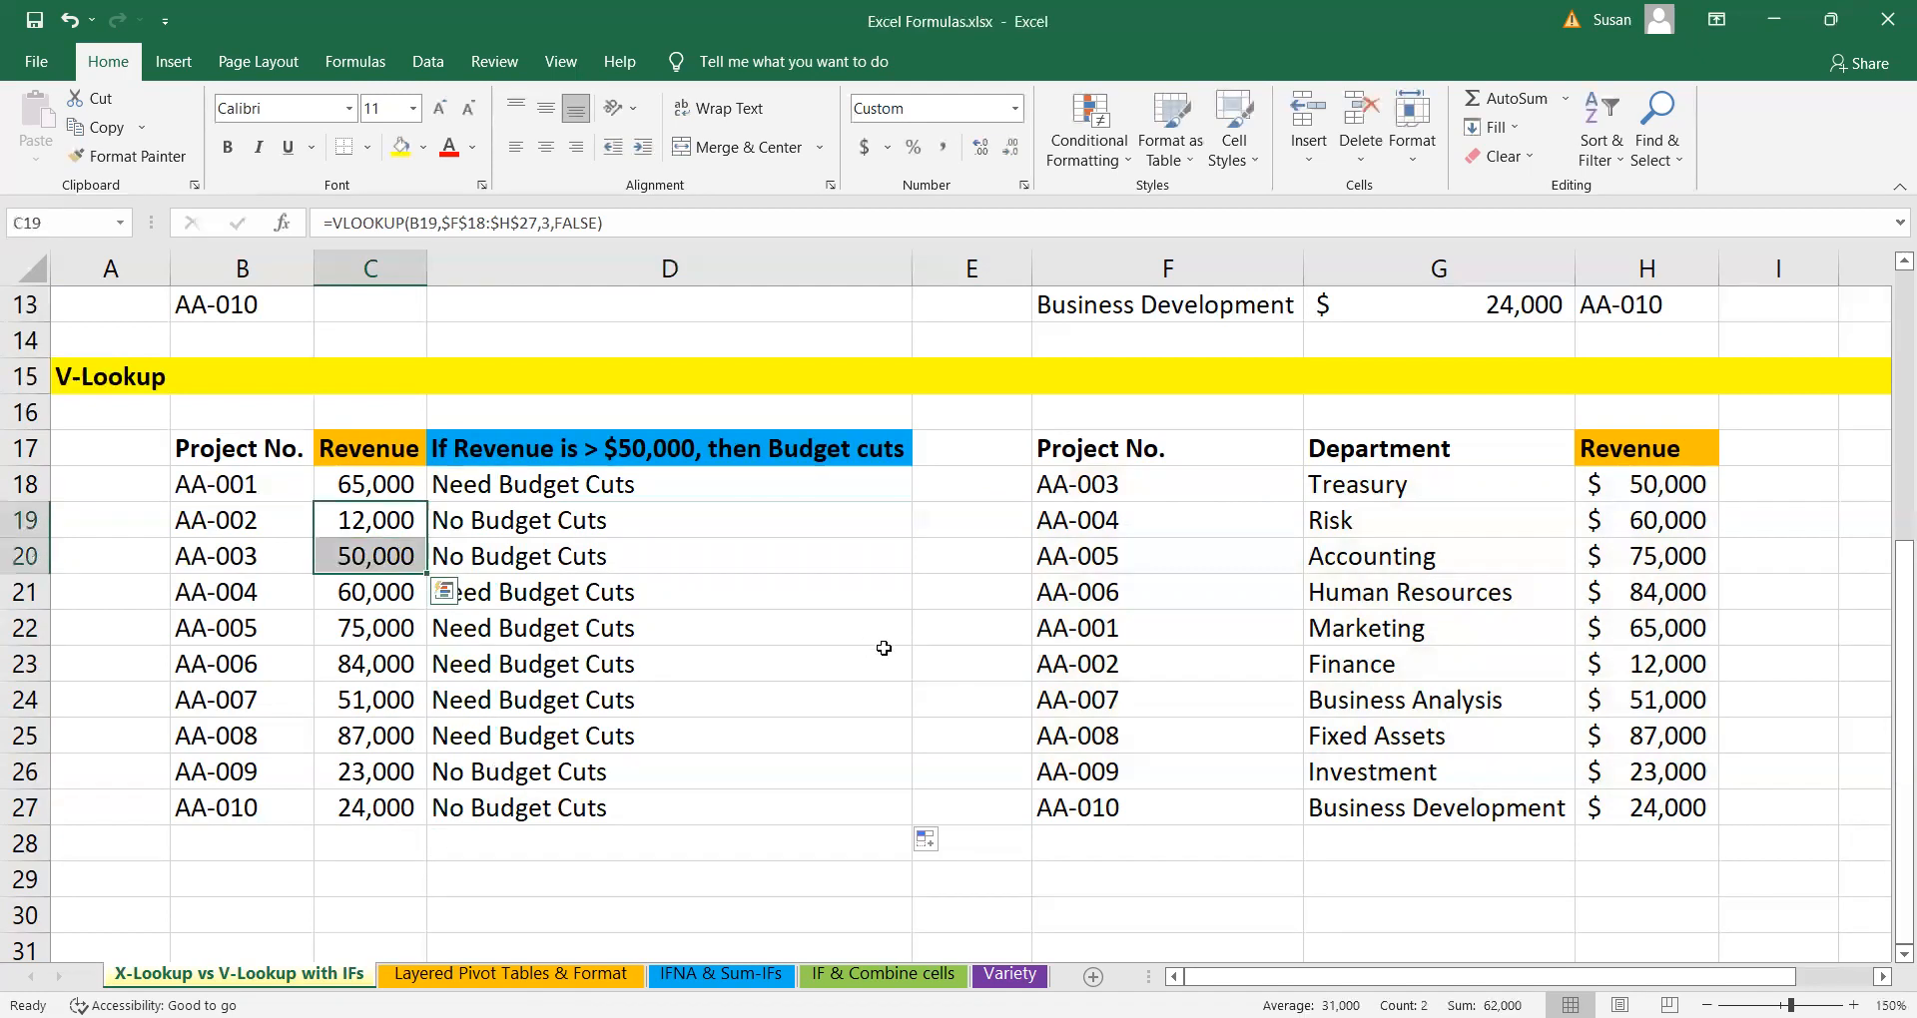
pyautogui.click(883, 659)
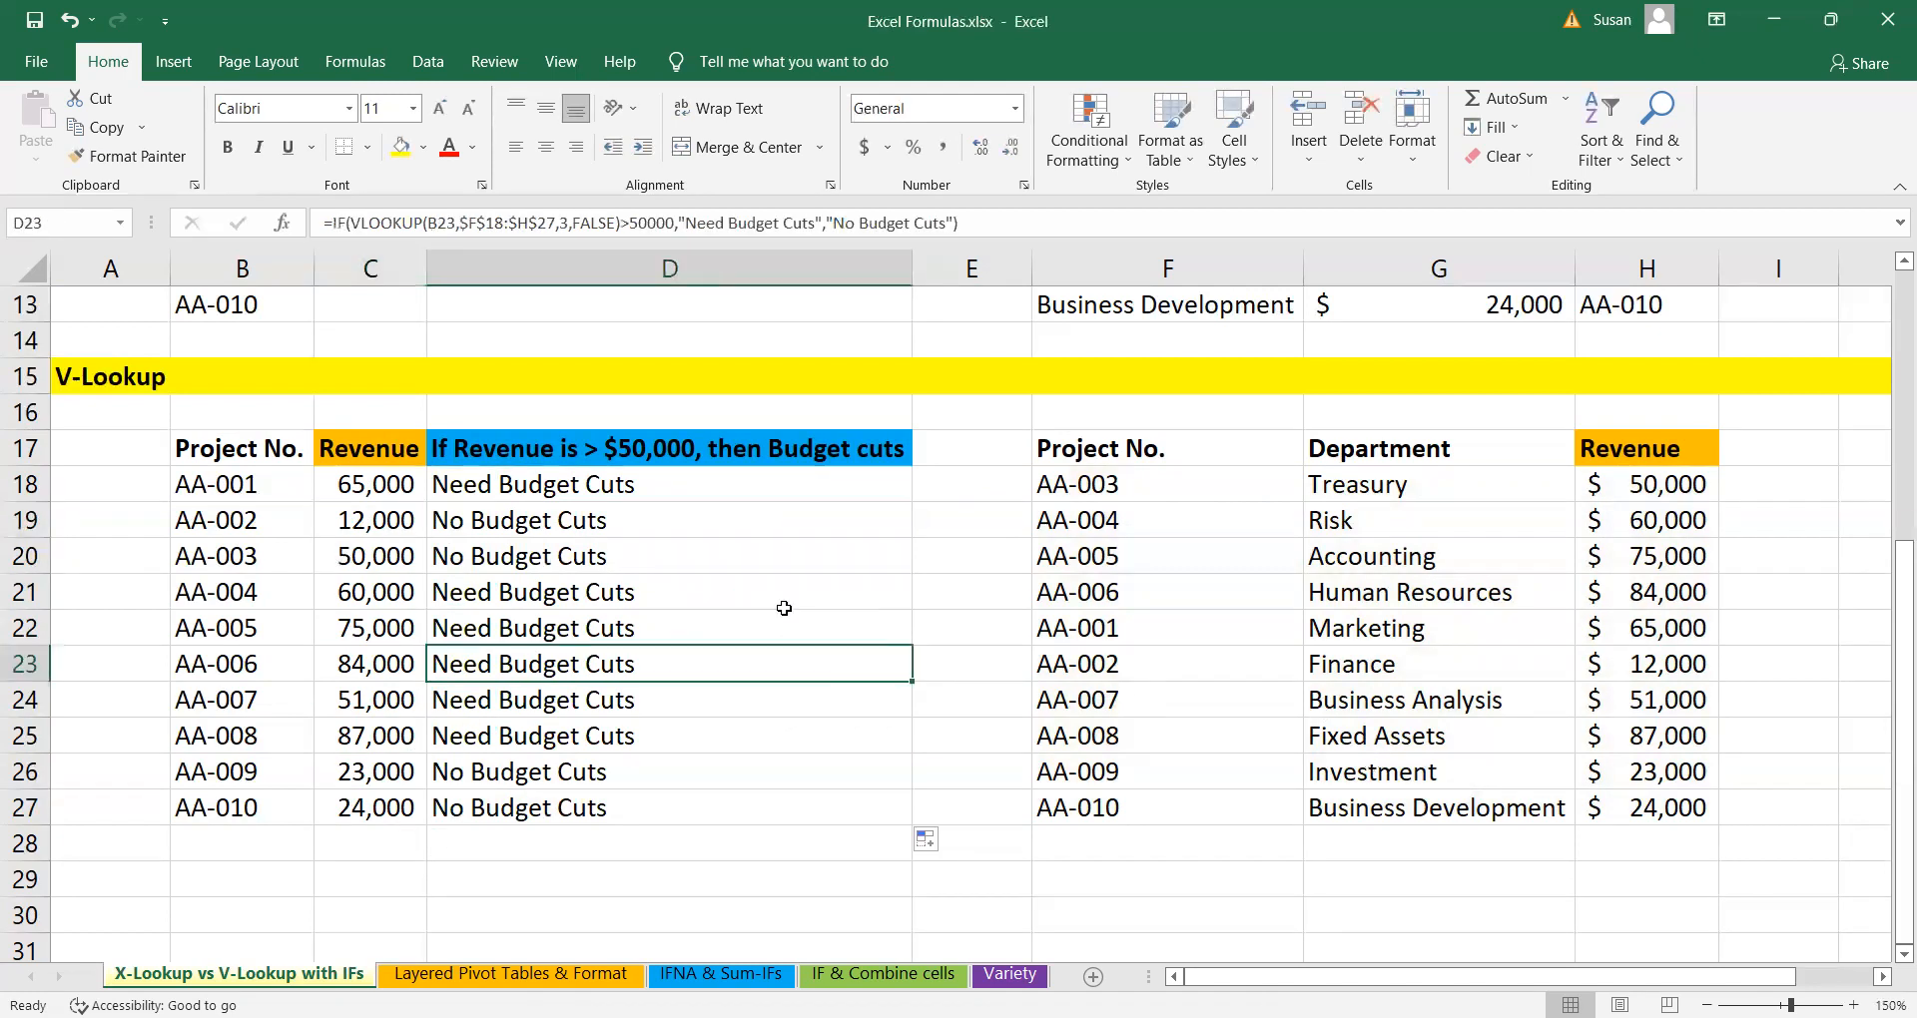
pyautogui.click(882, 618)
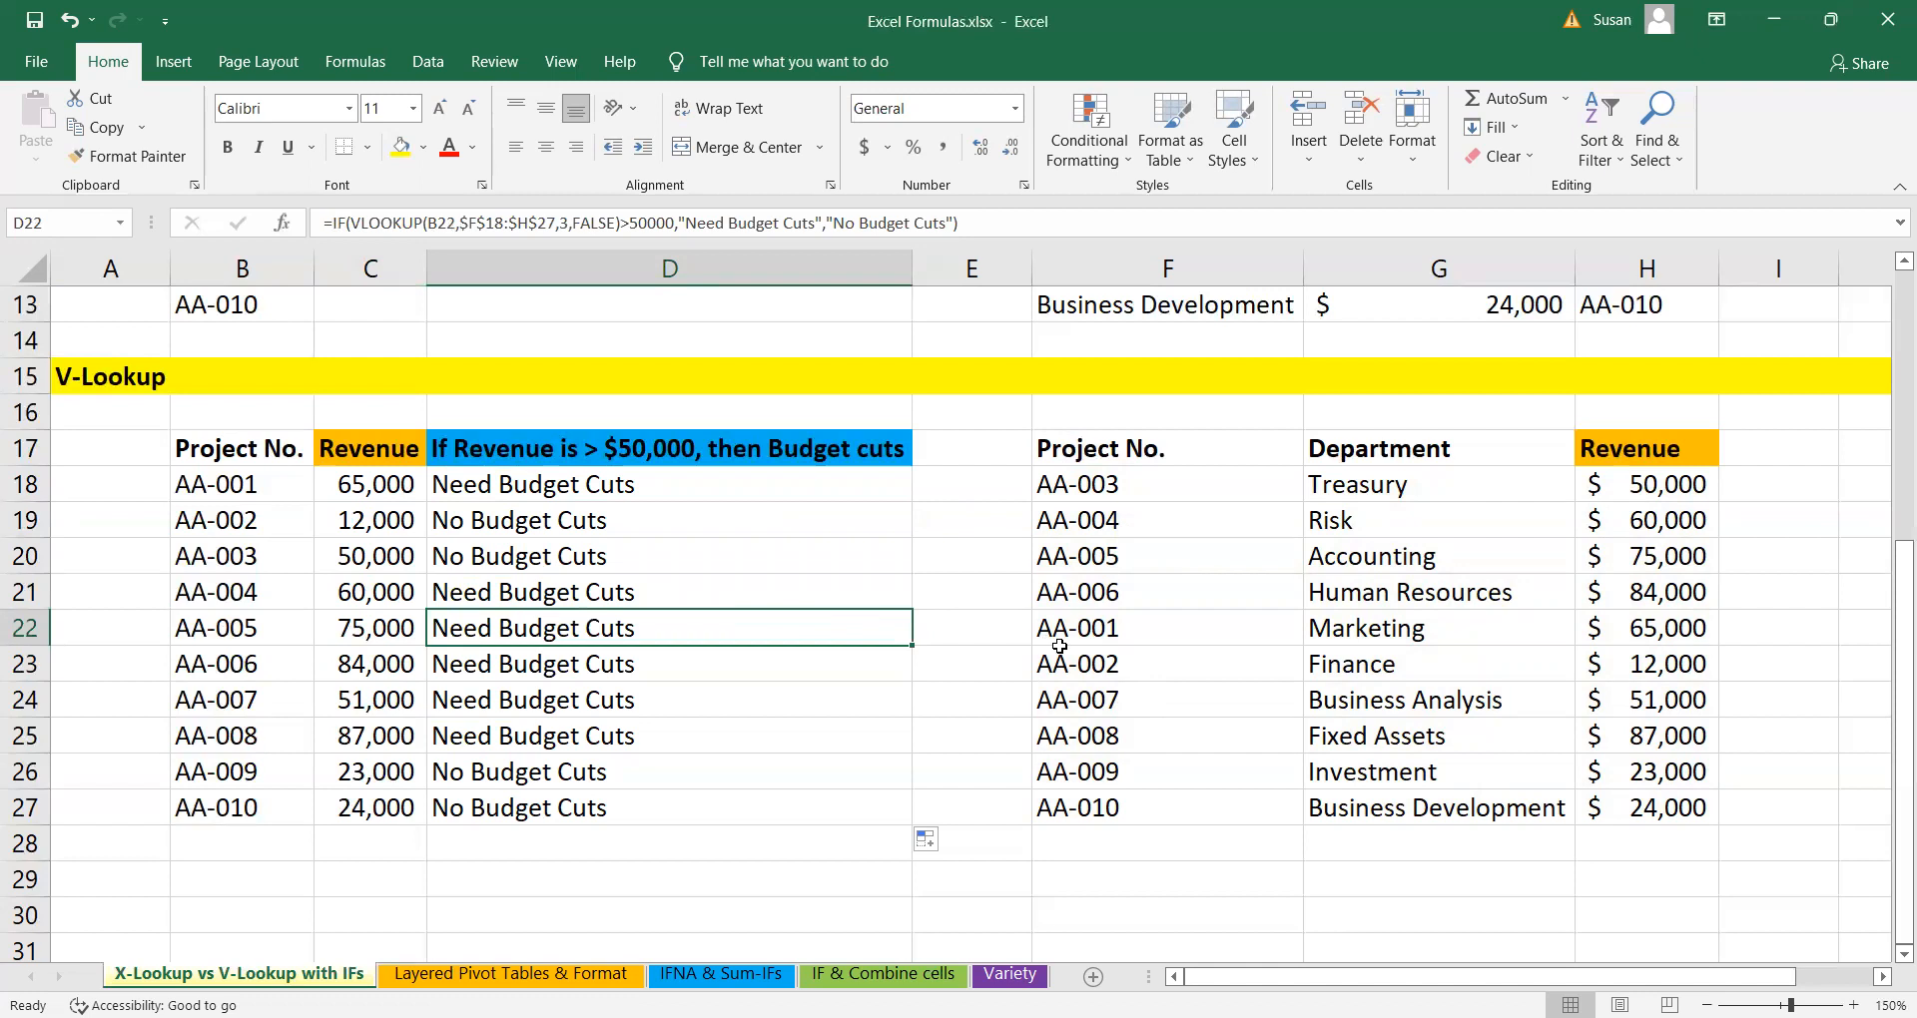
pyautogui.click(565, 483)
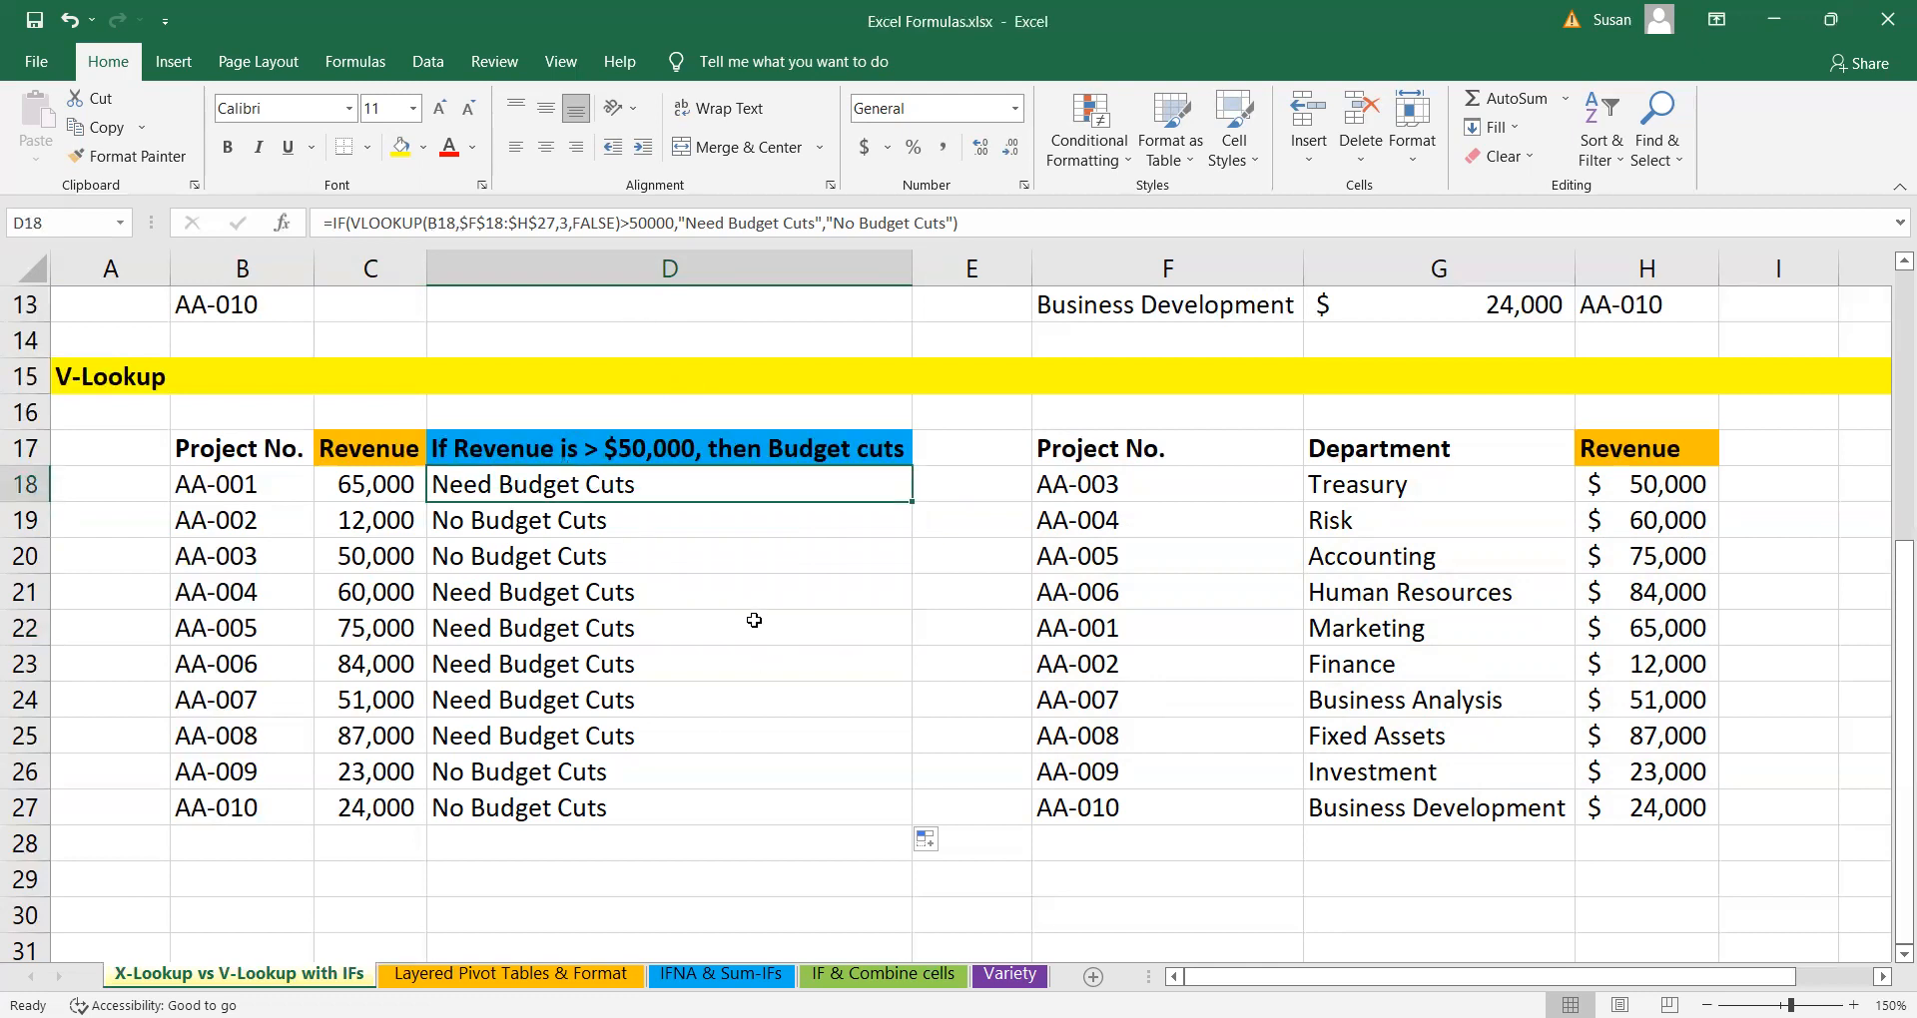
# - Switch to the Layered Pivot Tables & Format sheet and review its data table in A1:F11
pyautogui.click(509, 974)
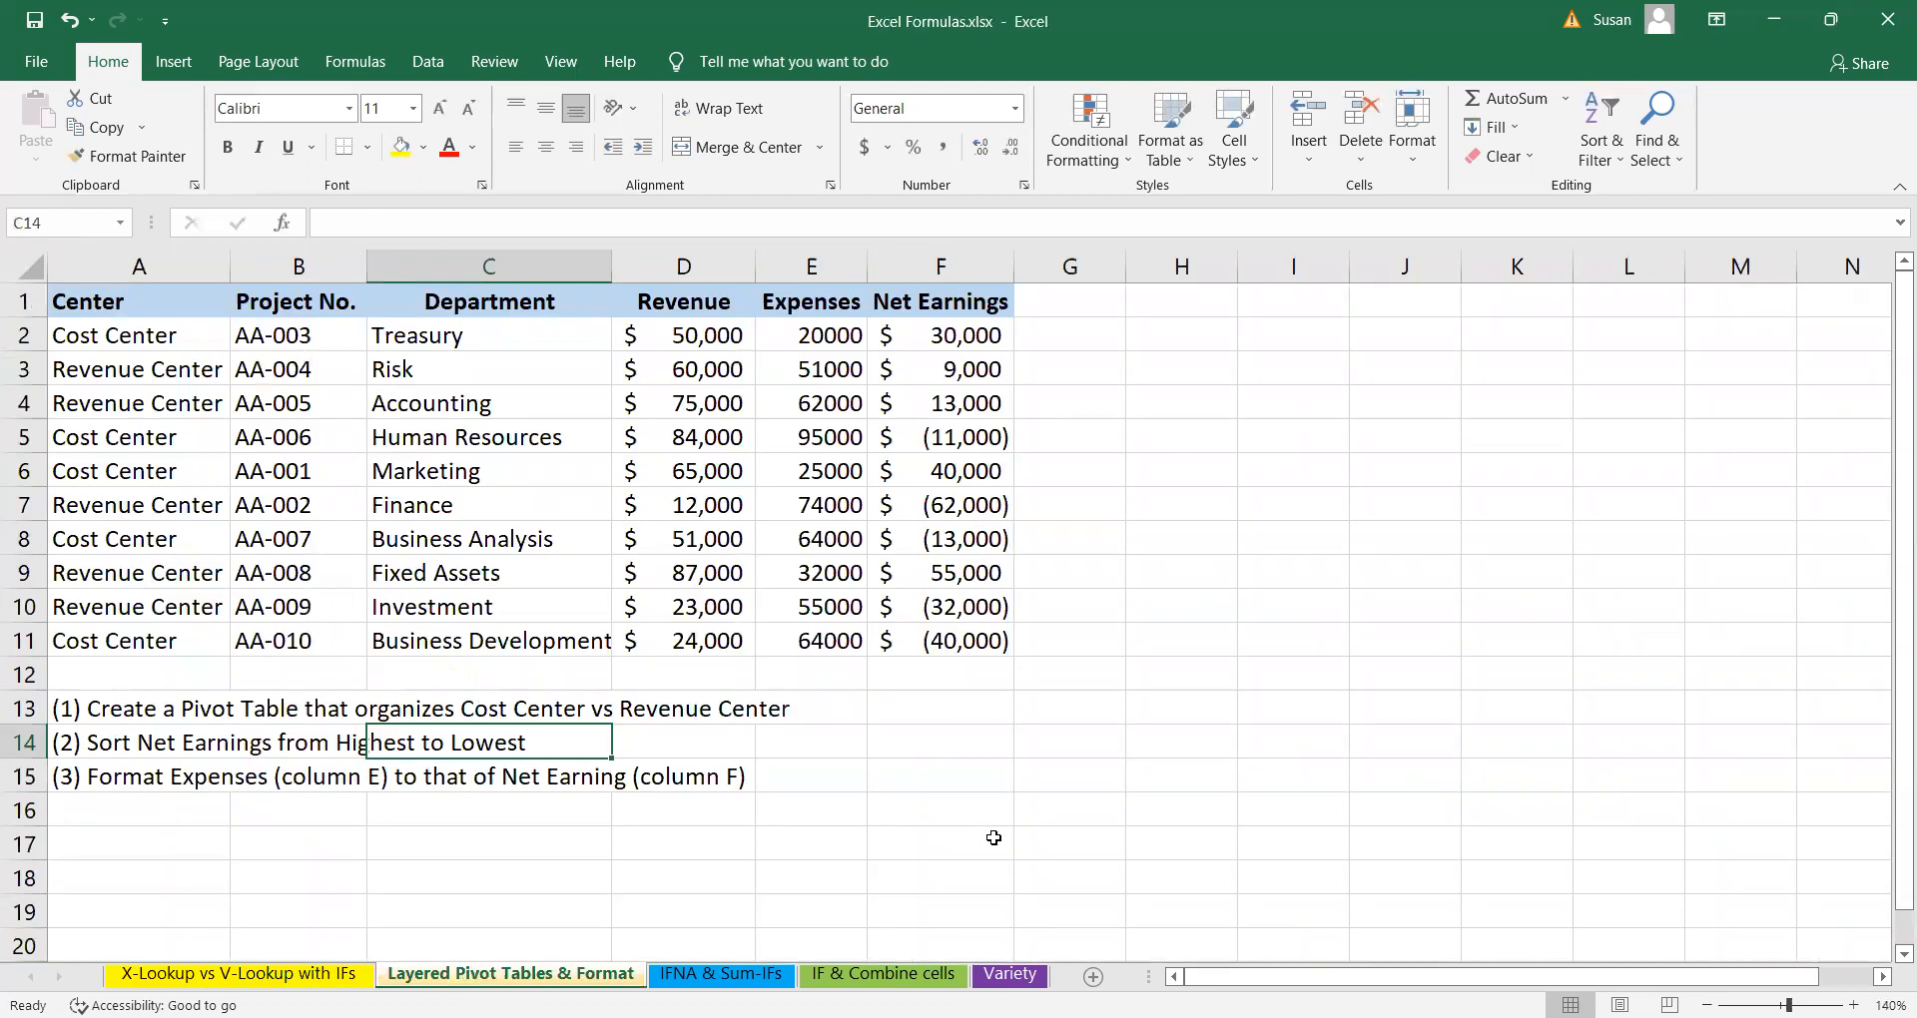
pyautogui.moveTo(186, 292); pyautogui.dragTo(1004, 647)
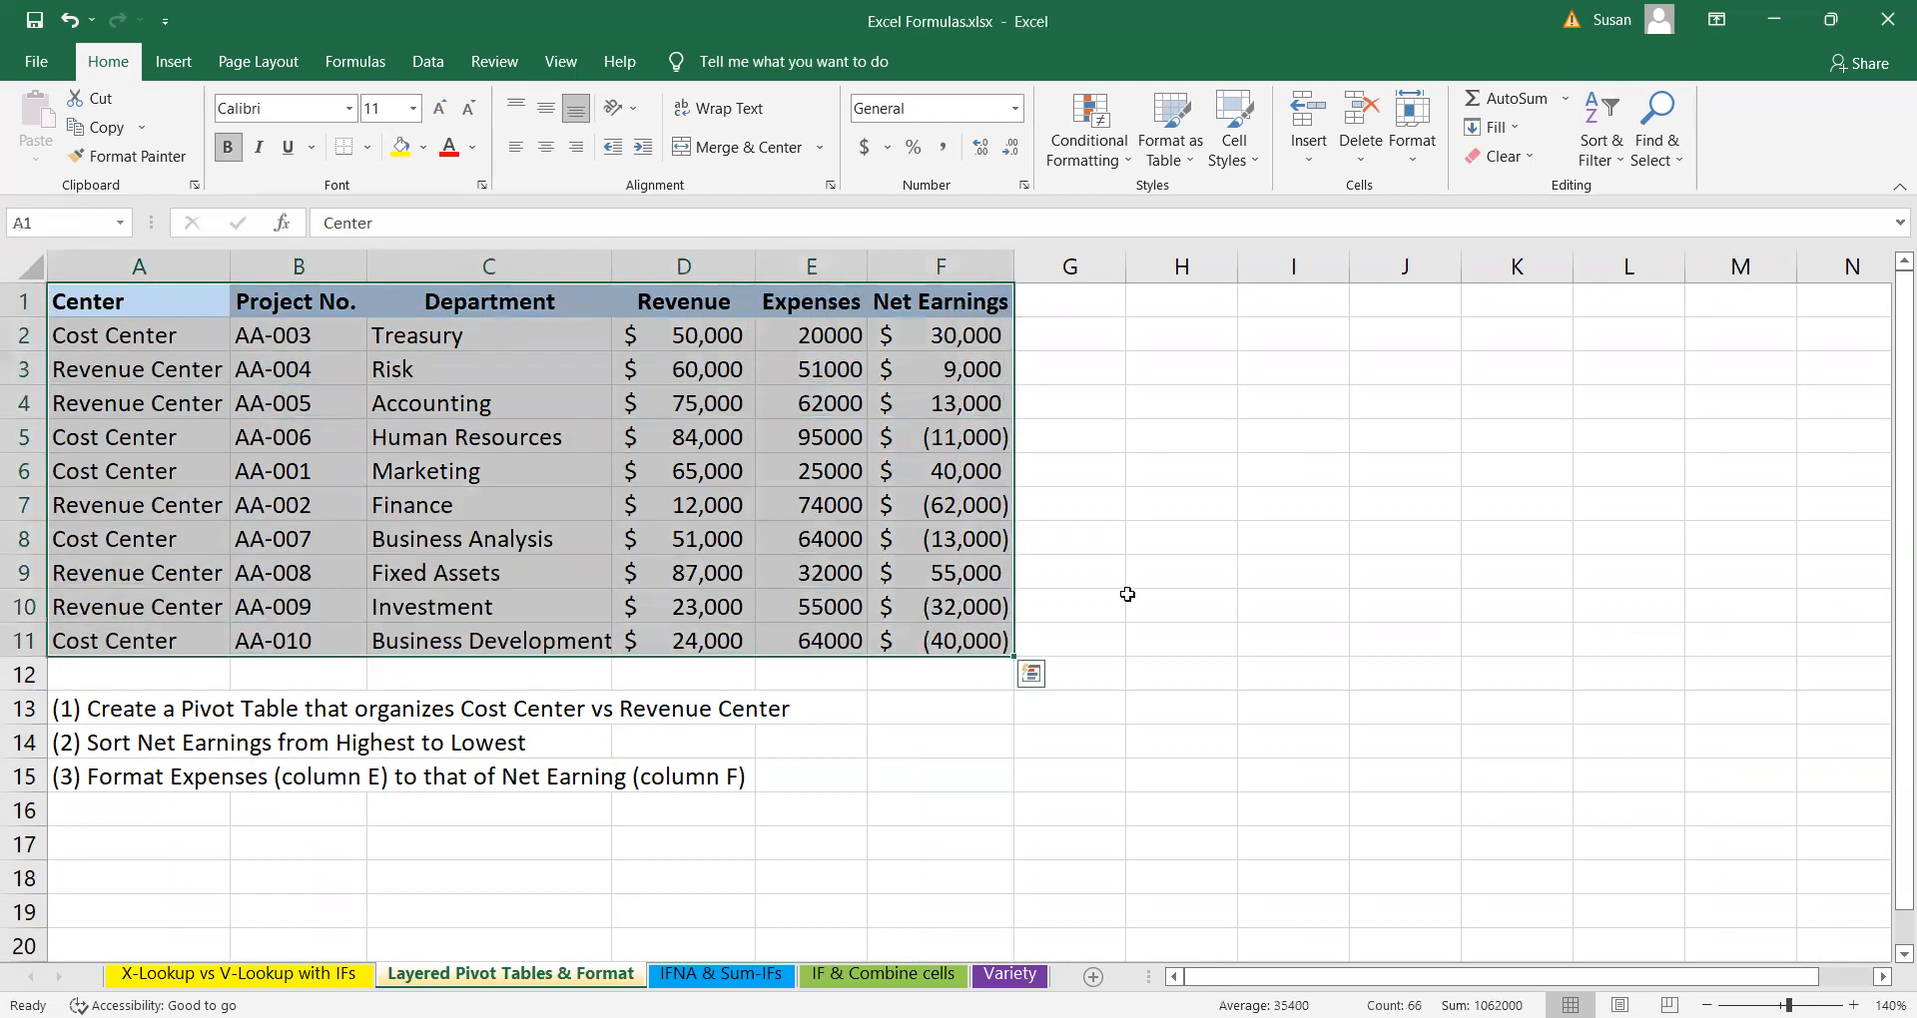
pyautogui.click(1229, 574)
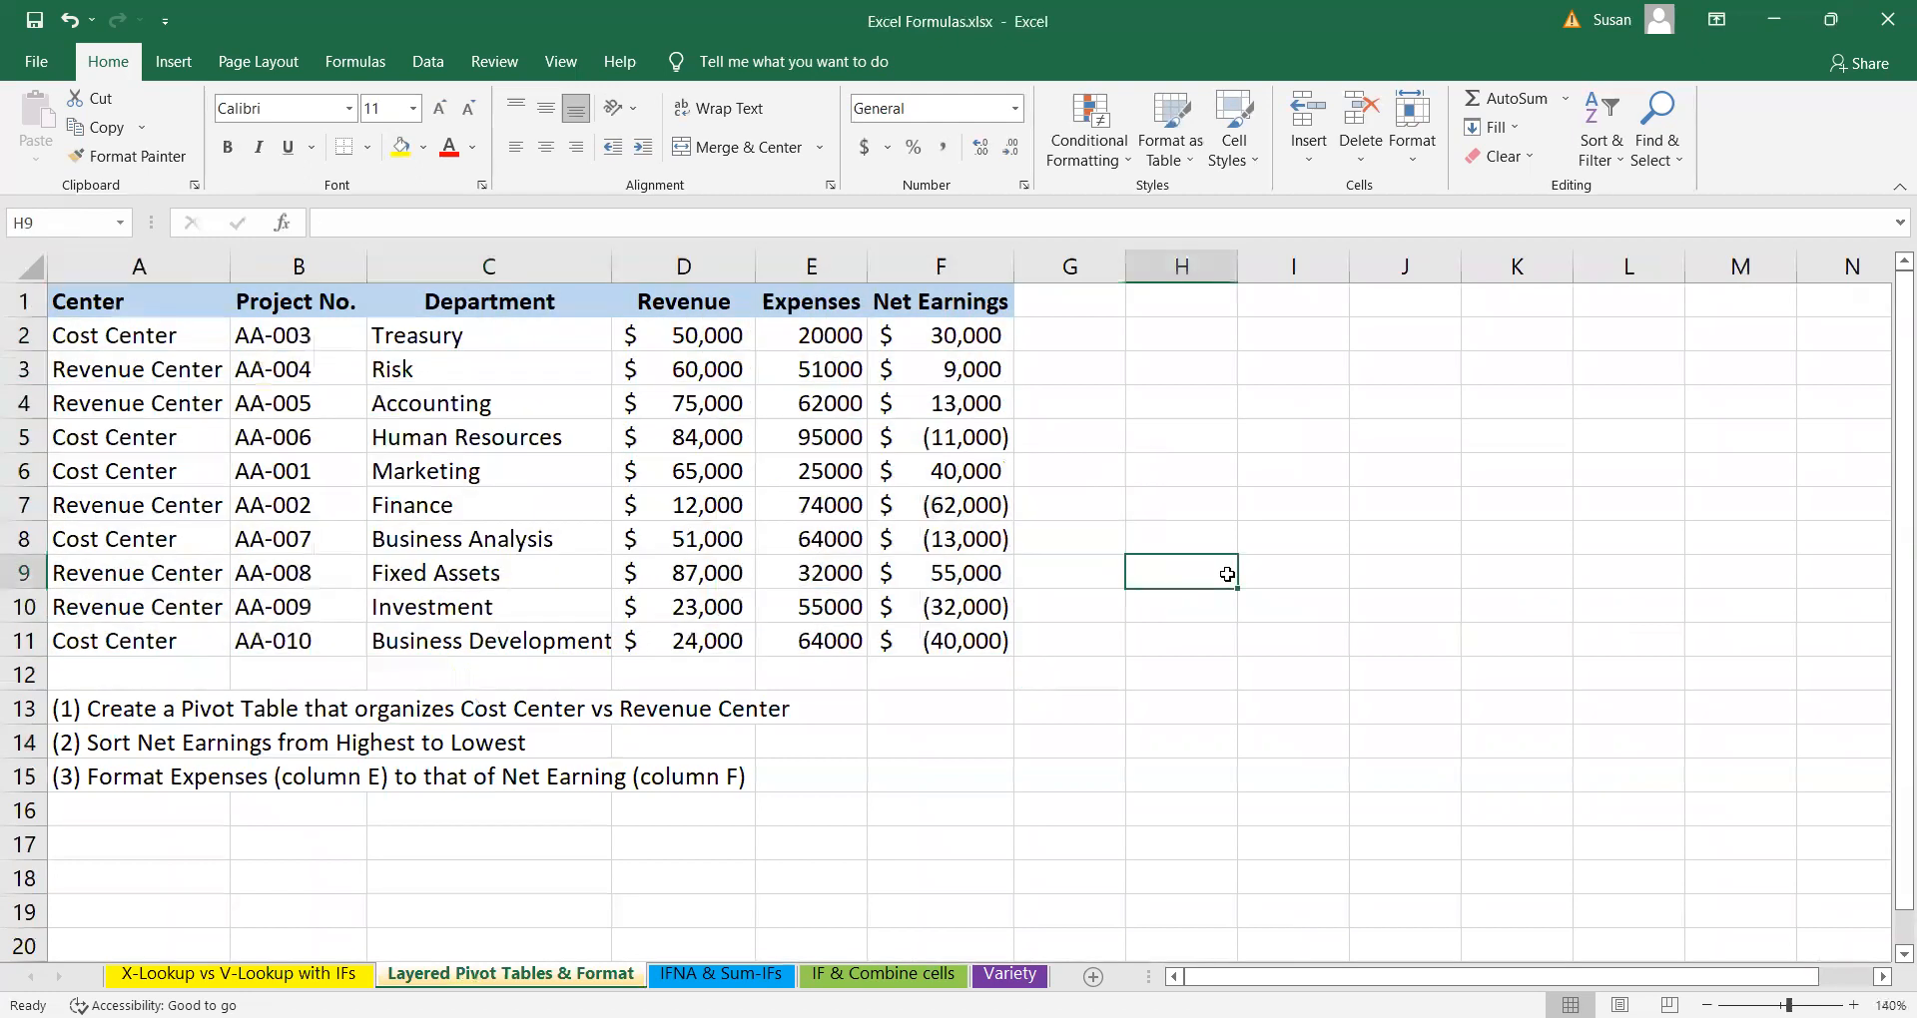
# - Append "by Department and their Net Earnings" to the pivot table instruction in A13
pyautogui.click(66, 709)
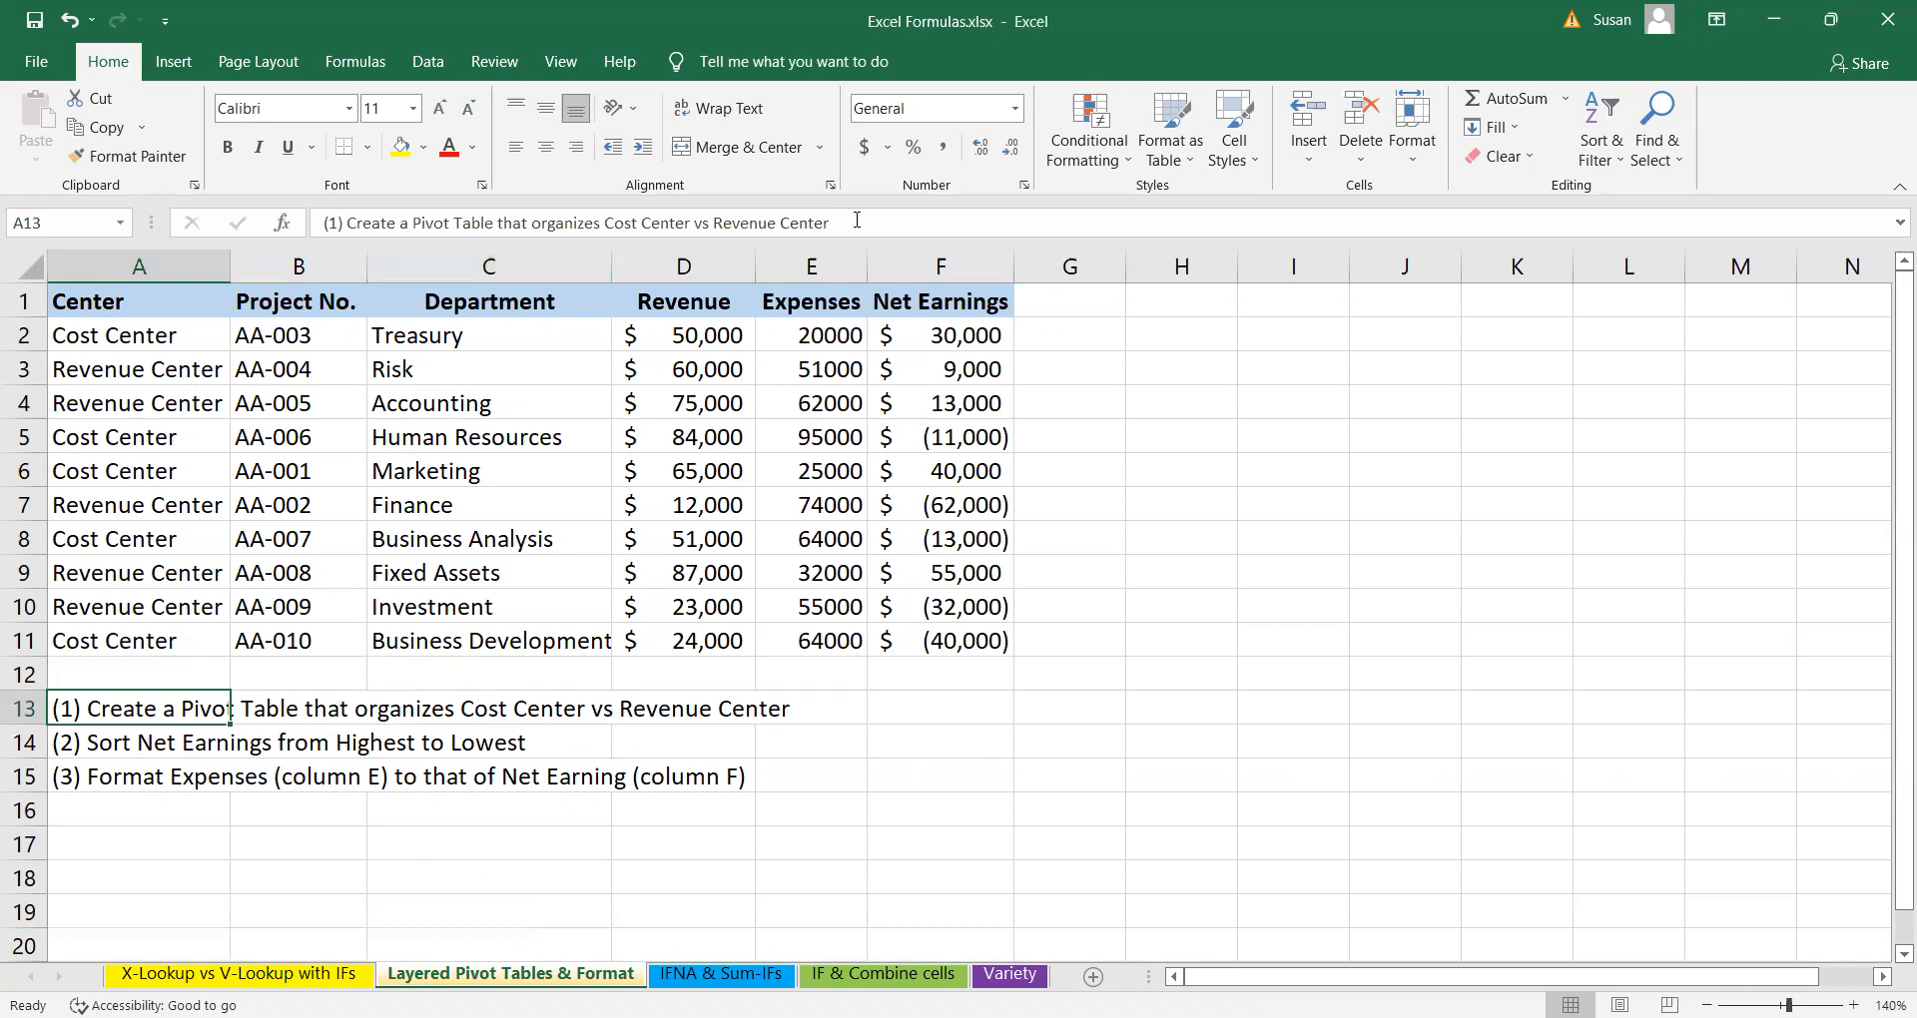
pyautogui.click(856, 220)
pyautogui.write('by ')
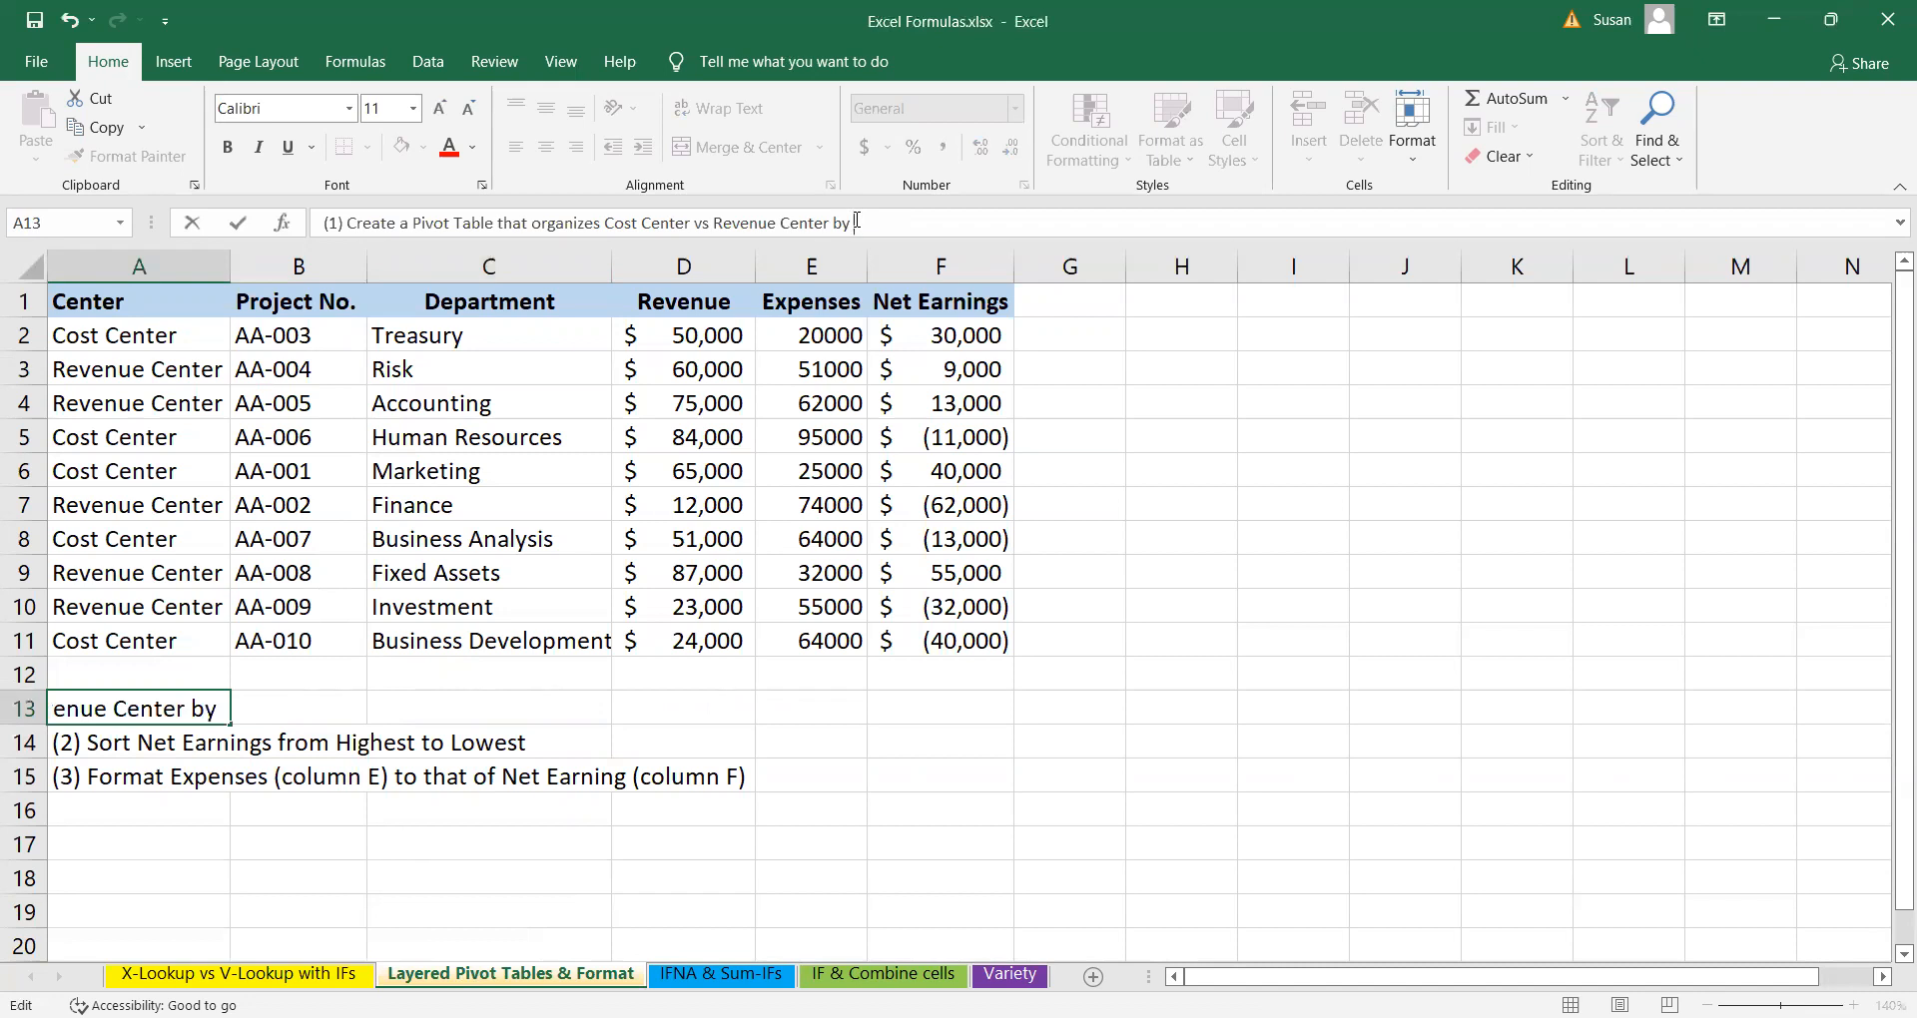
pyautogui.write('Depar')
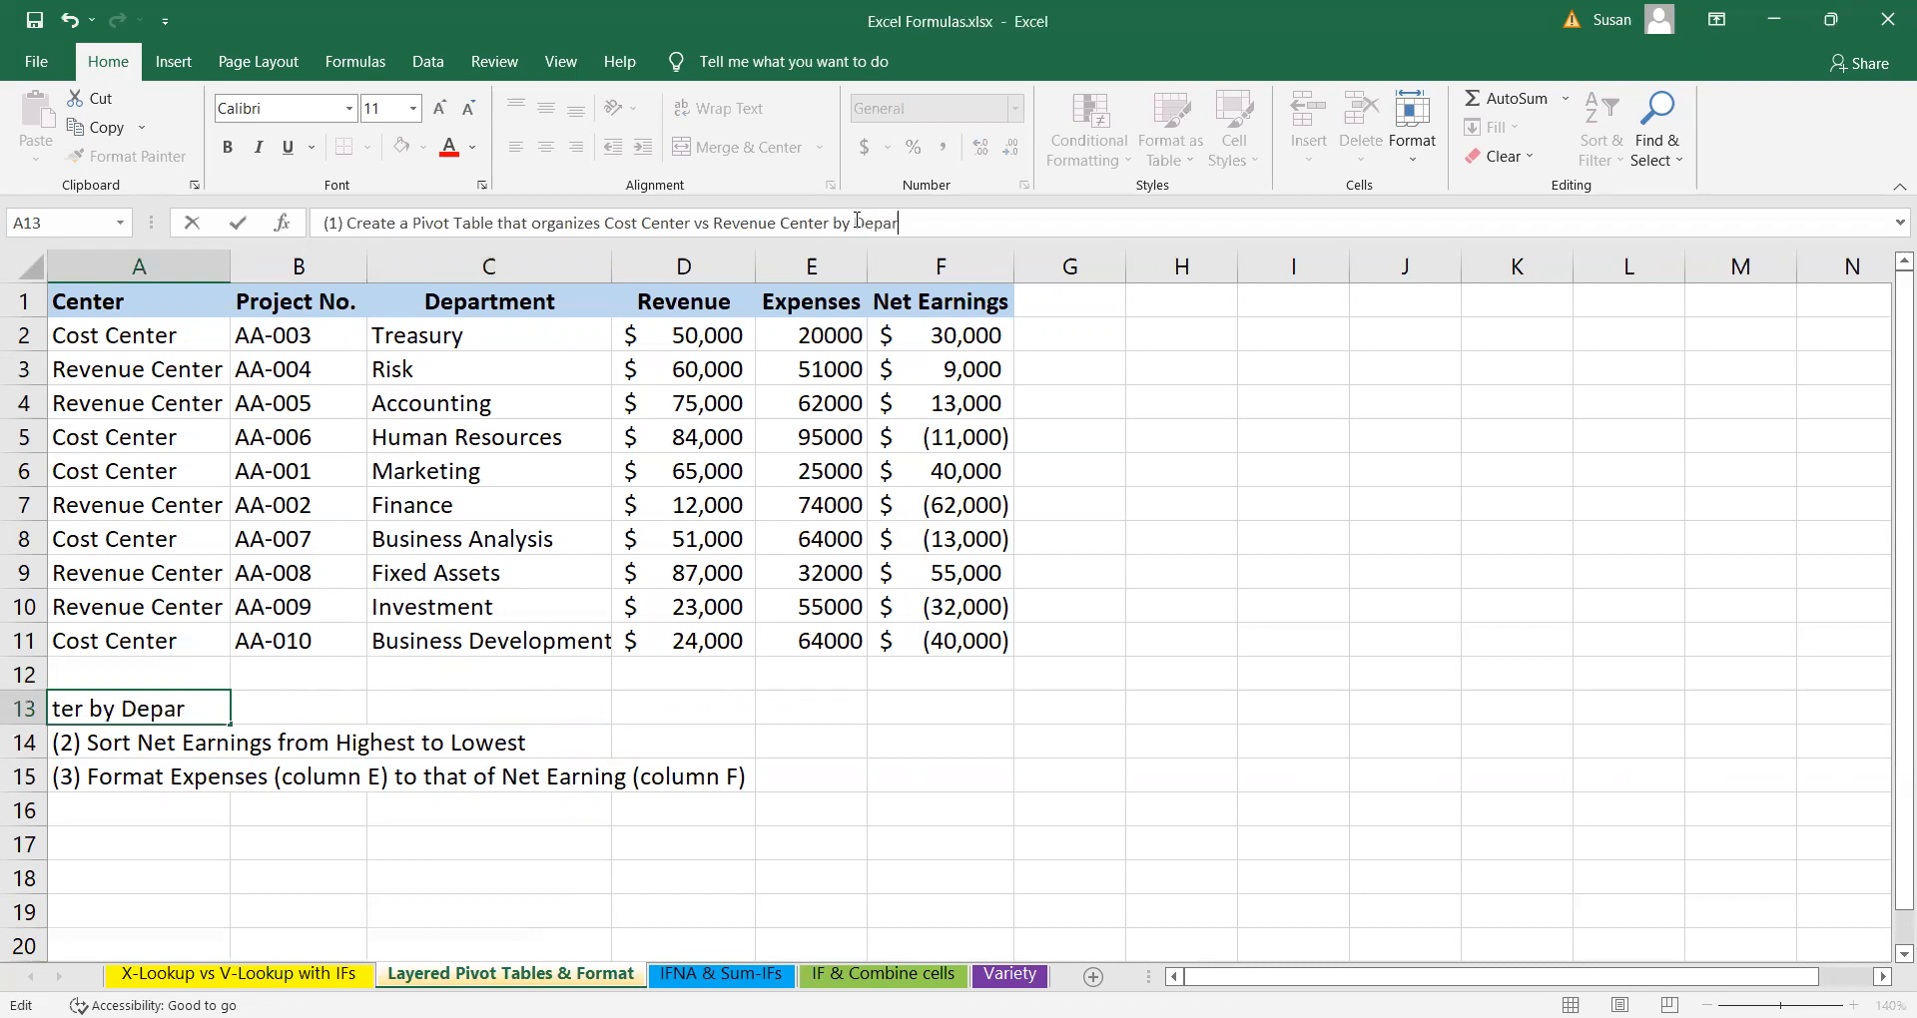
pyautogui.write('tment and their ')
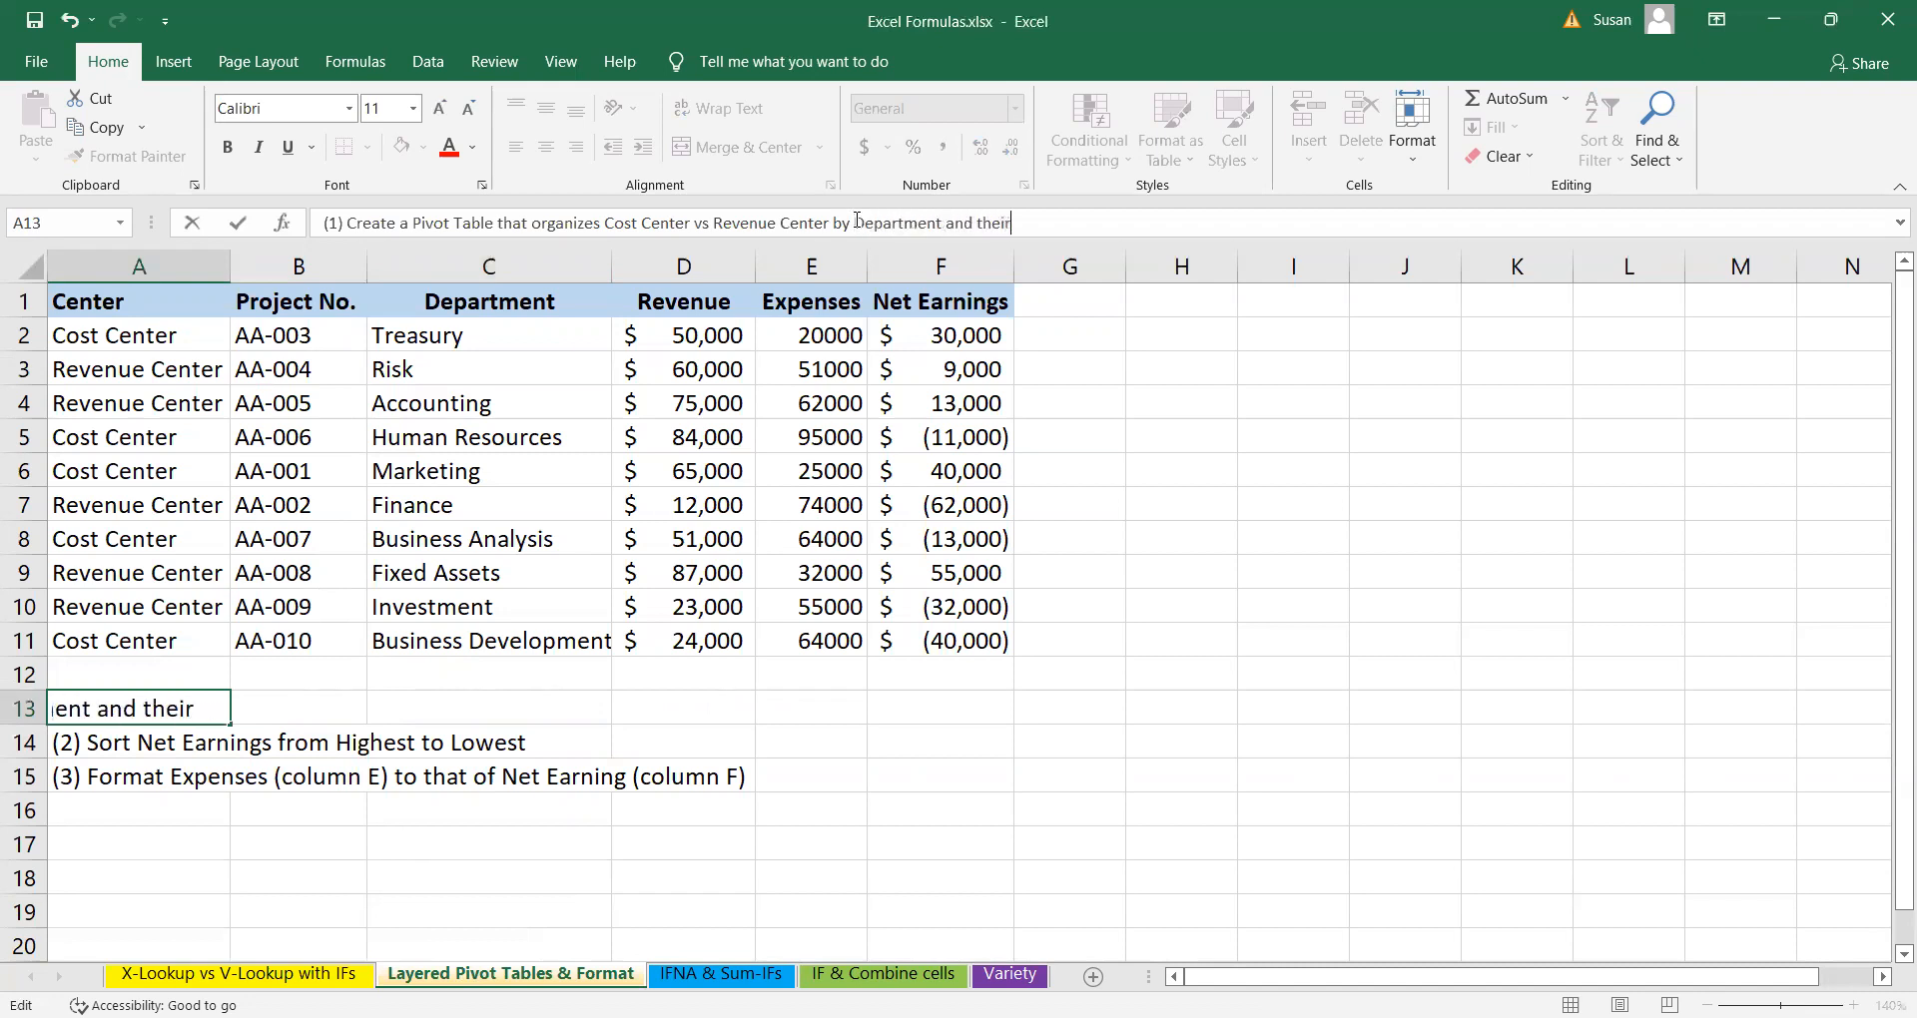
pyautogui.write('Net Earnings')
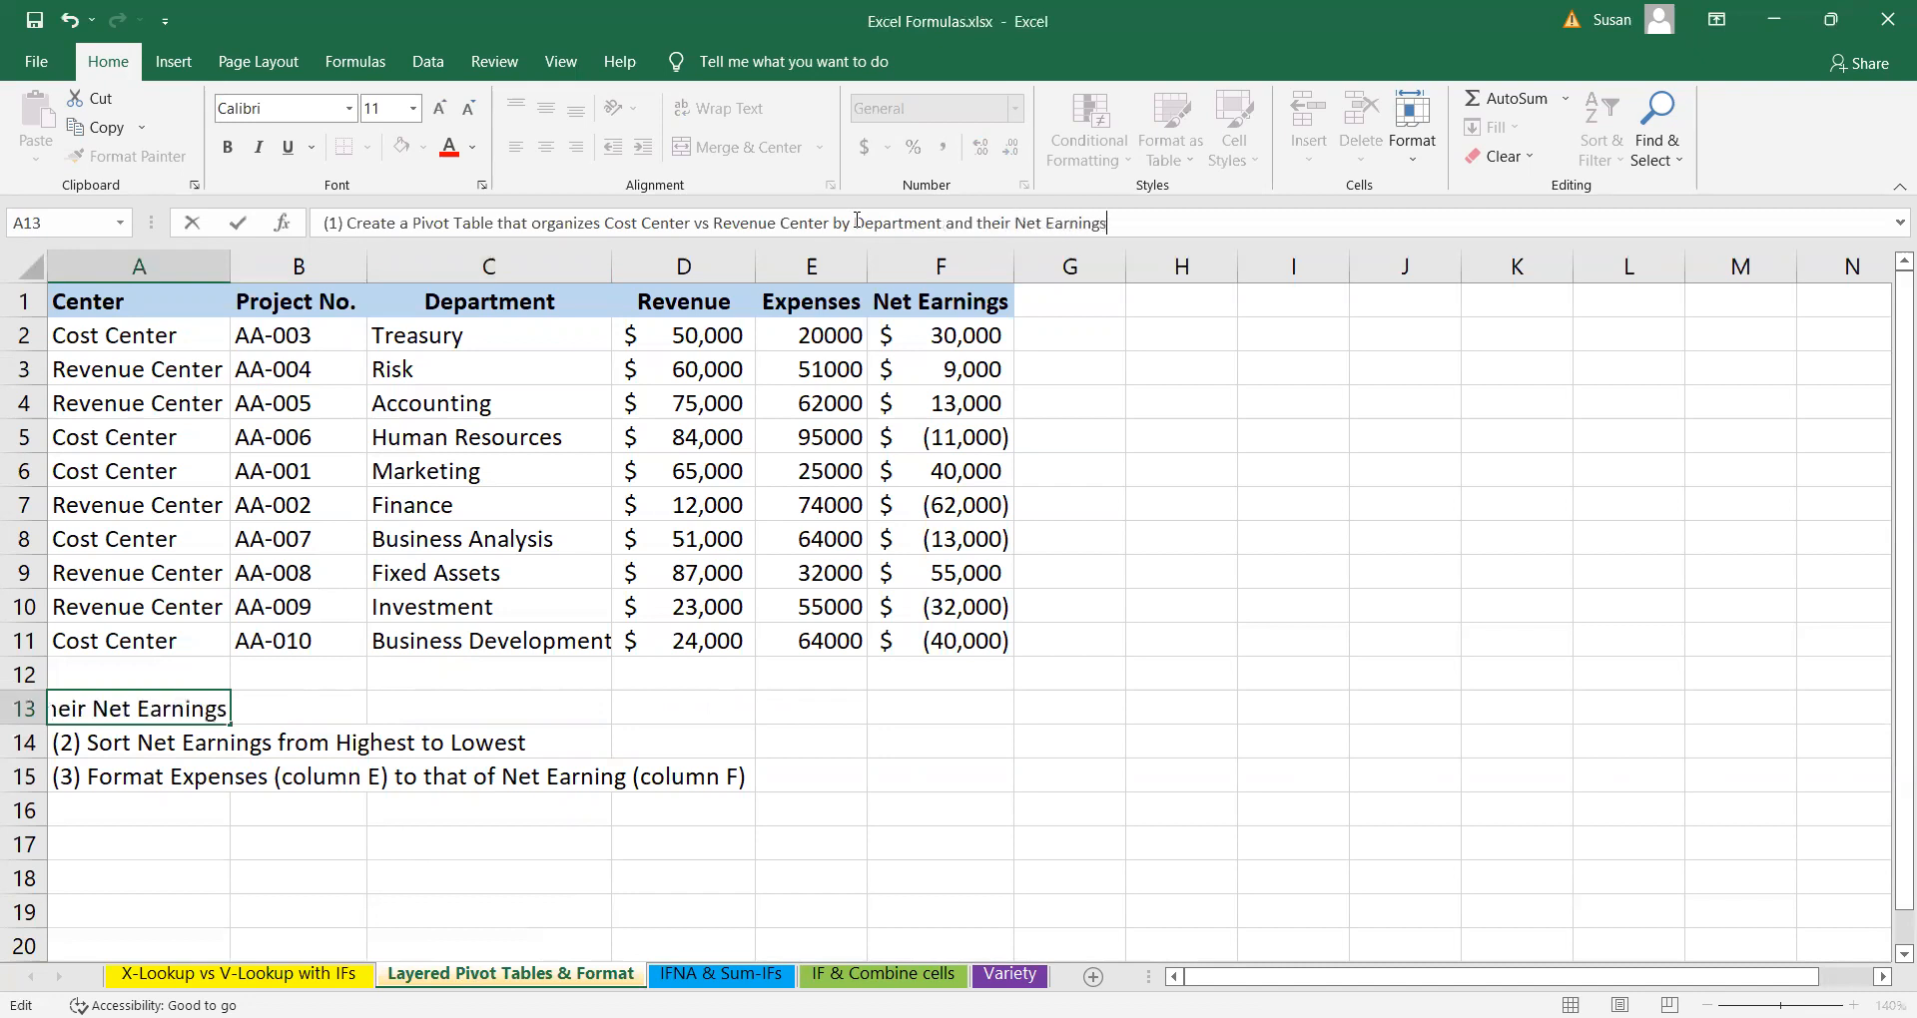
pyautogui.press('Return')
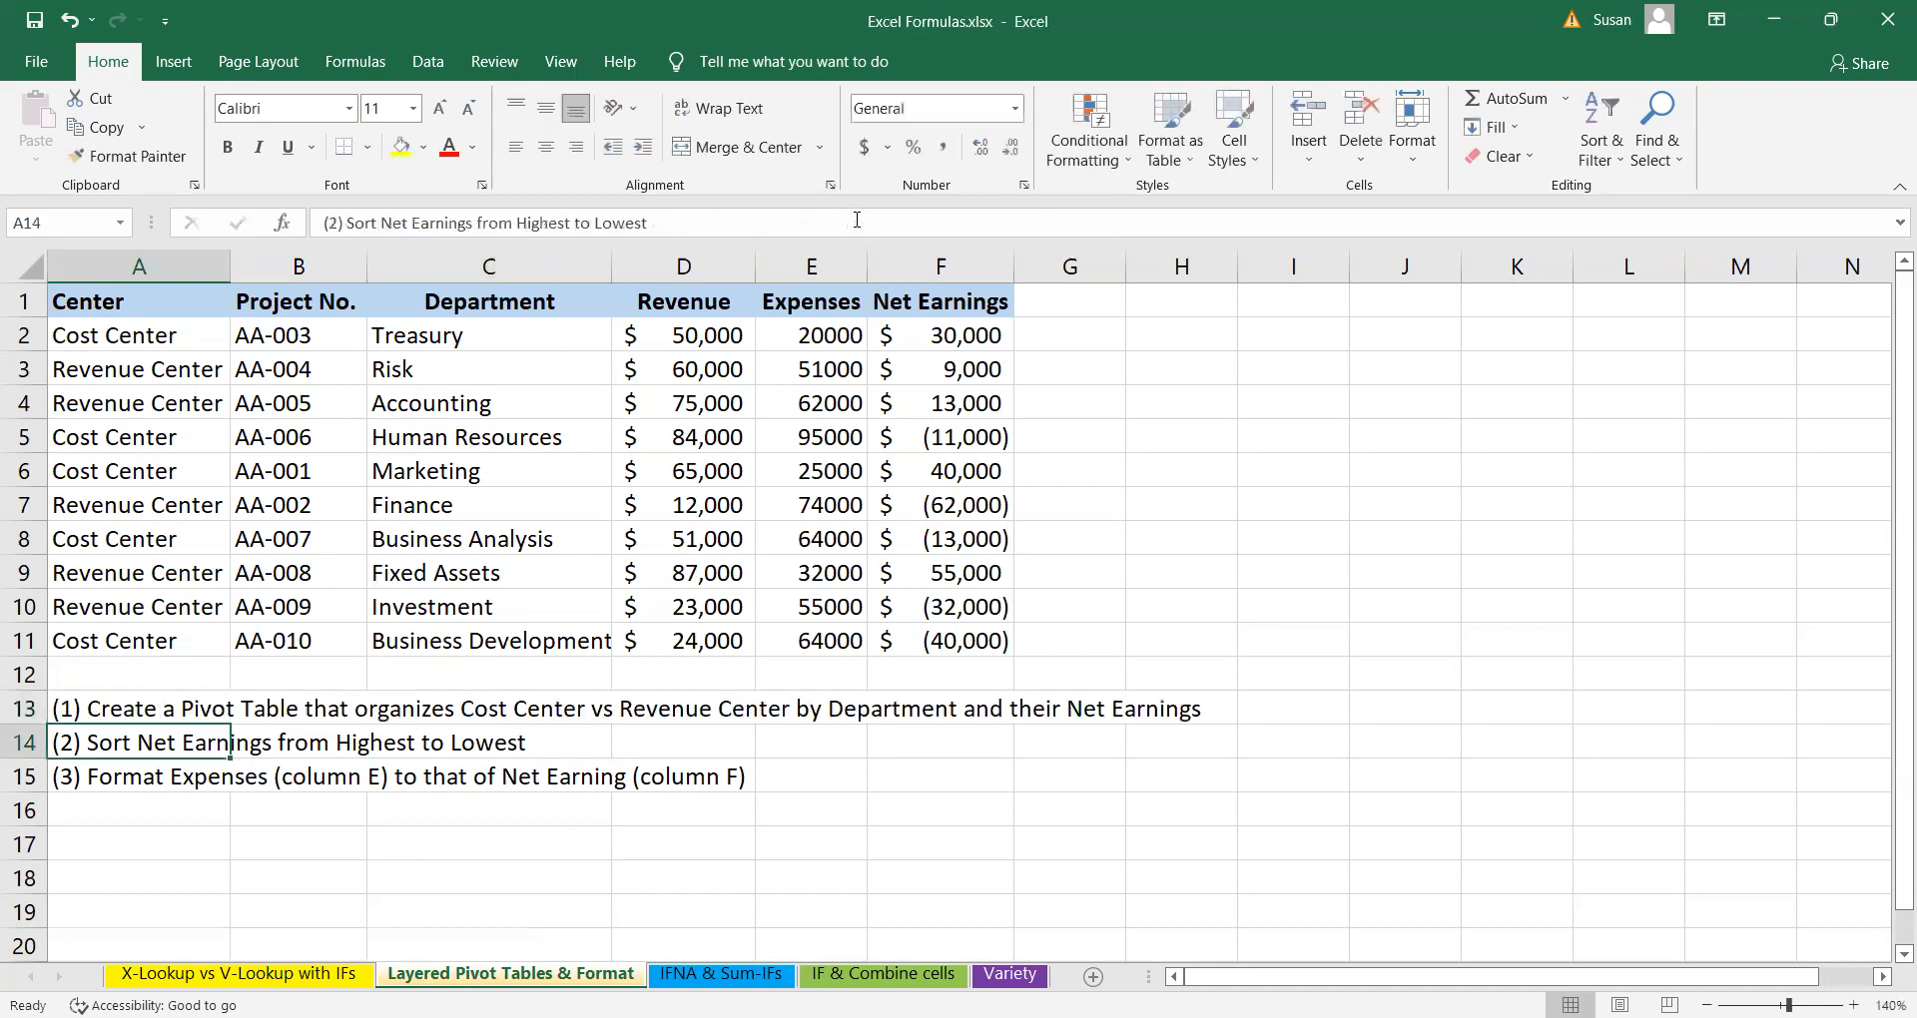
# - Examine the departments in C2:C11, the net earnings in F2:F11 and the pivot table instruction in A13
pyautogui.click(1208, 381)
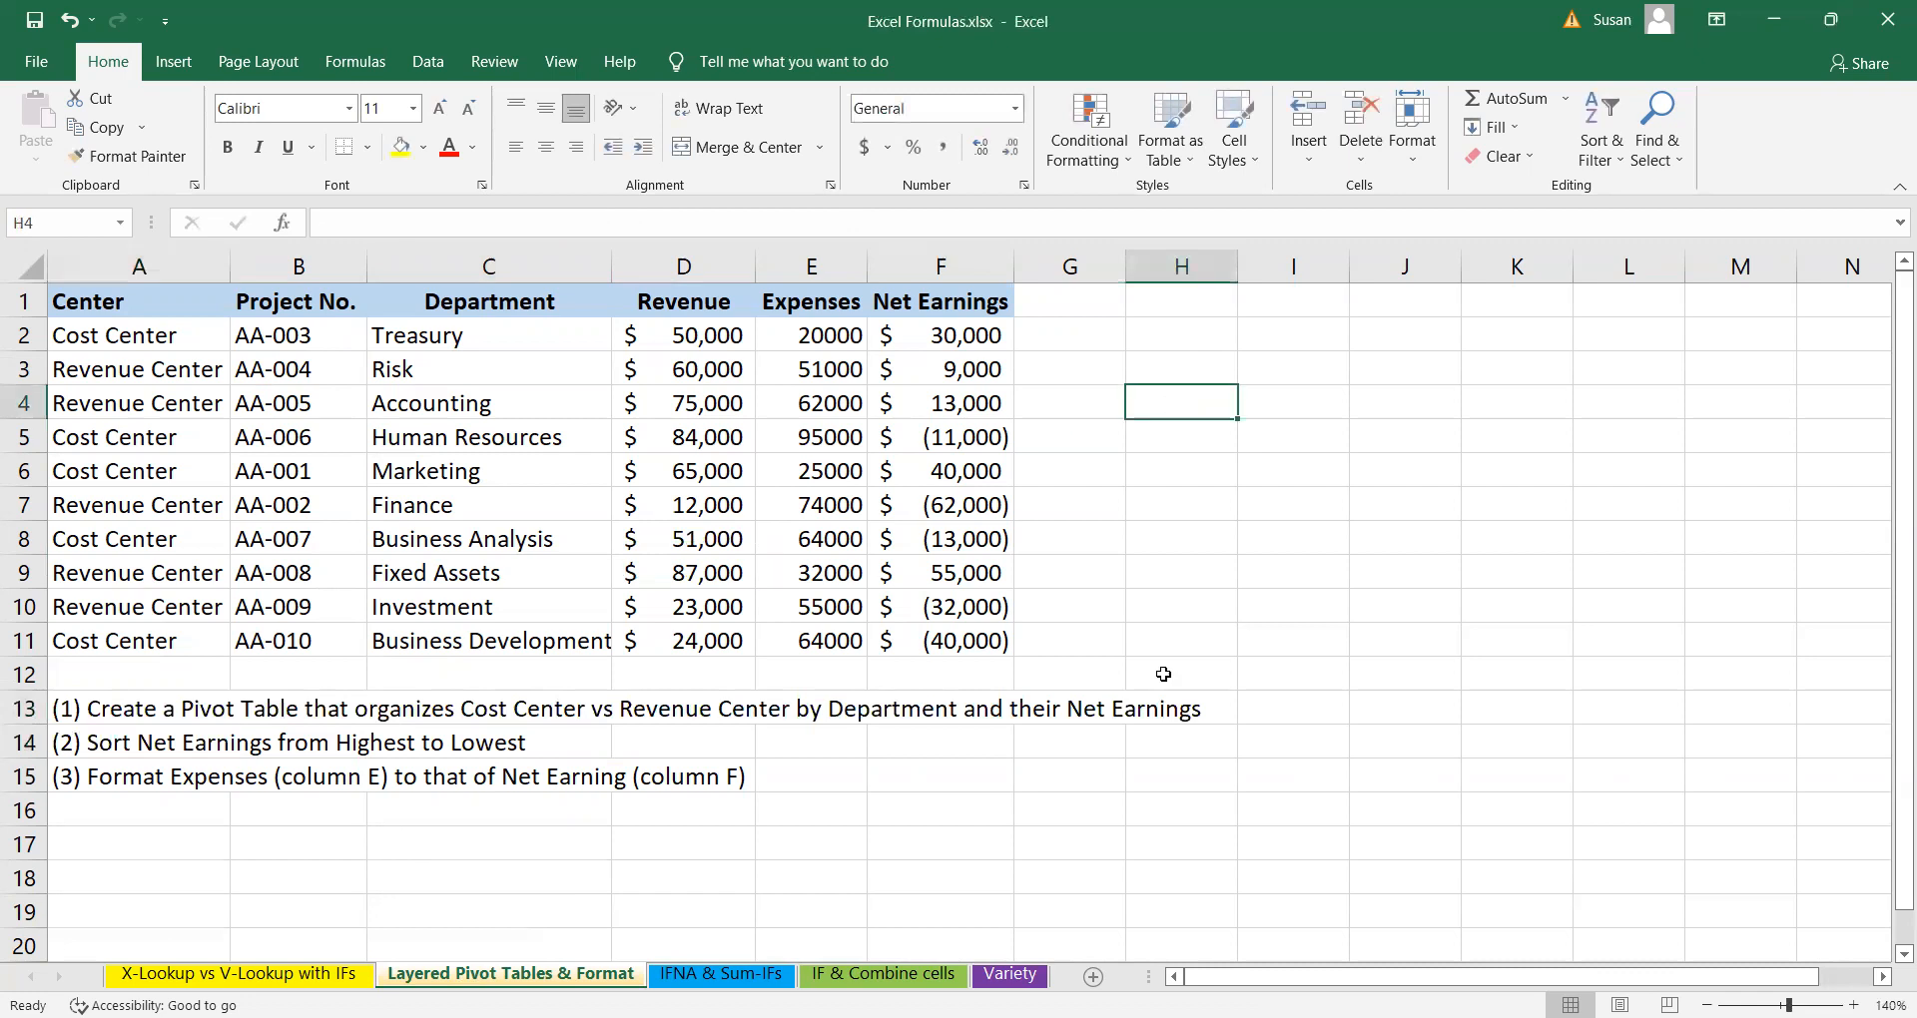
pyautogui.click(1134, 796)
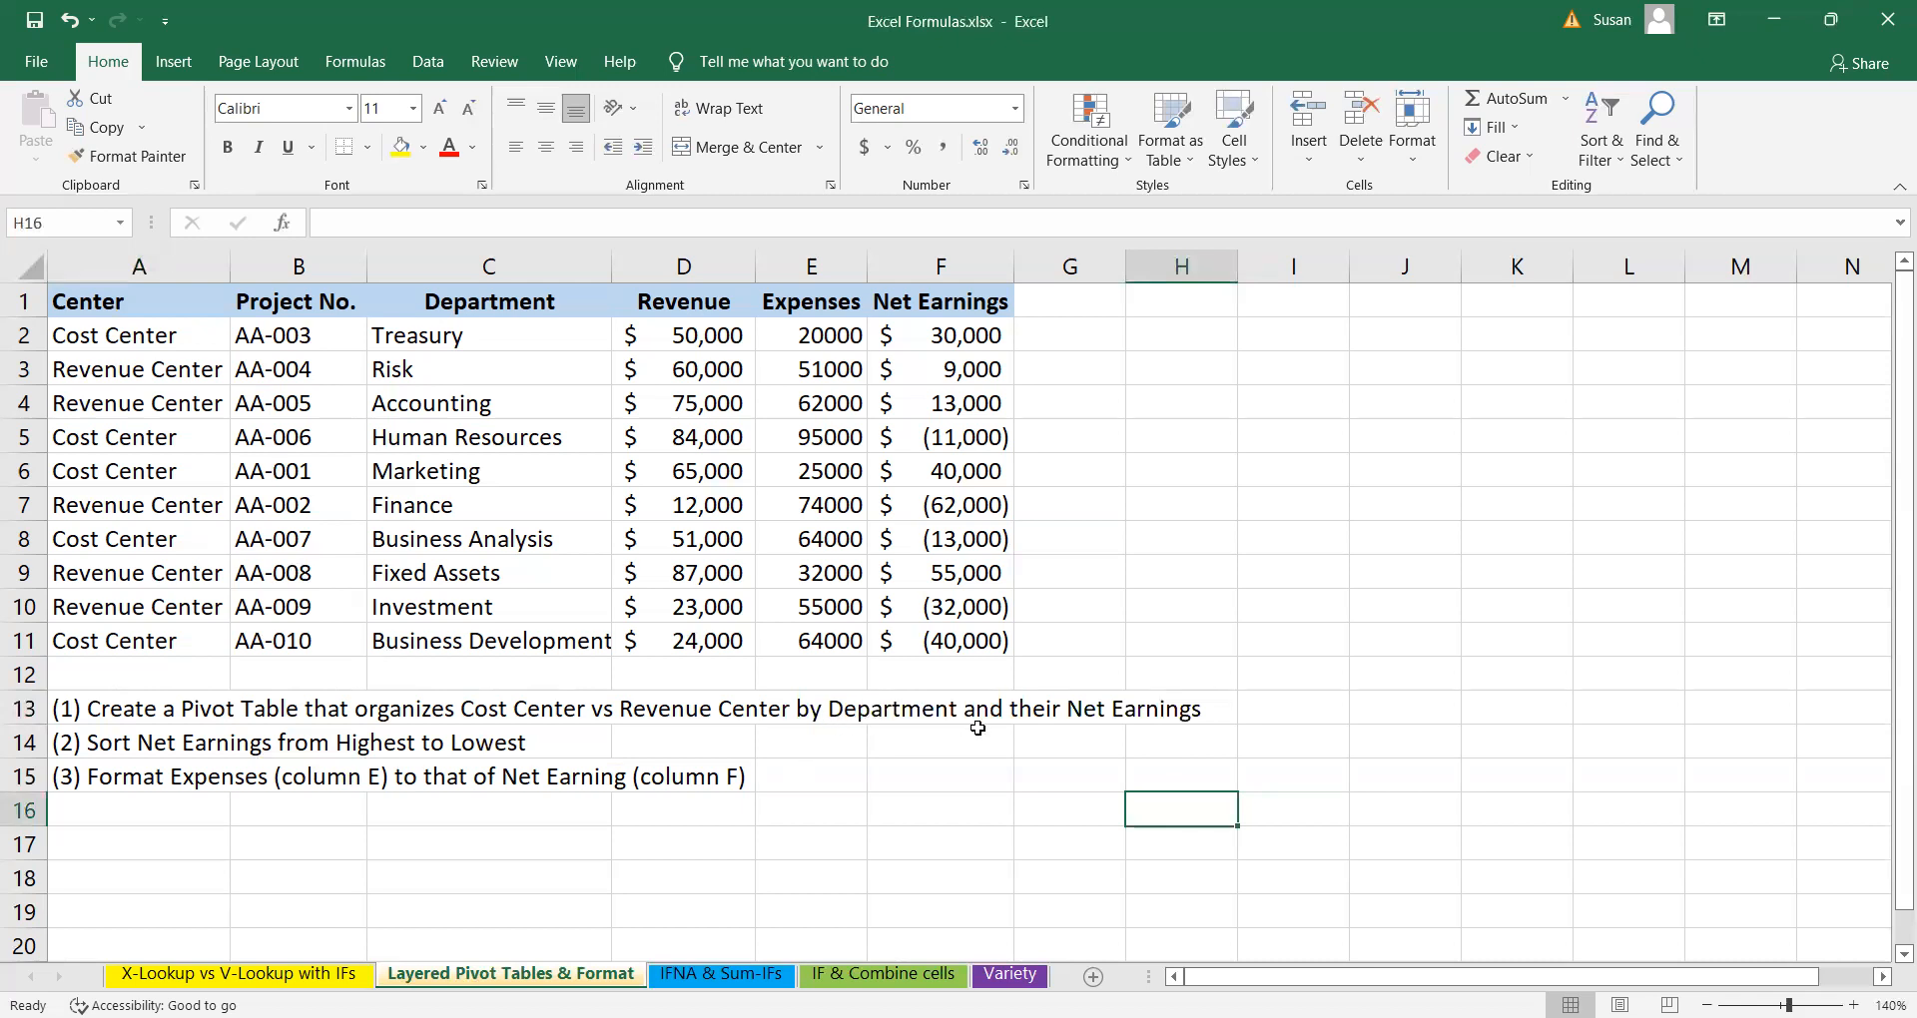
pyautogui.moveTo(437, 337); pyautogui.dragTo(505, 634)
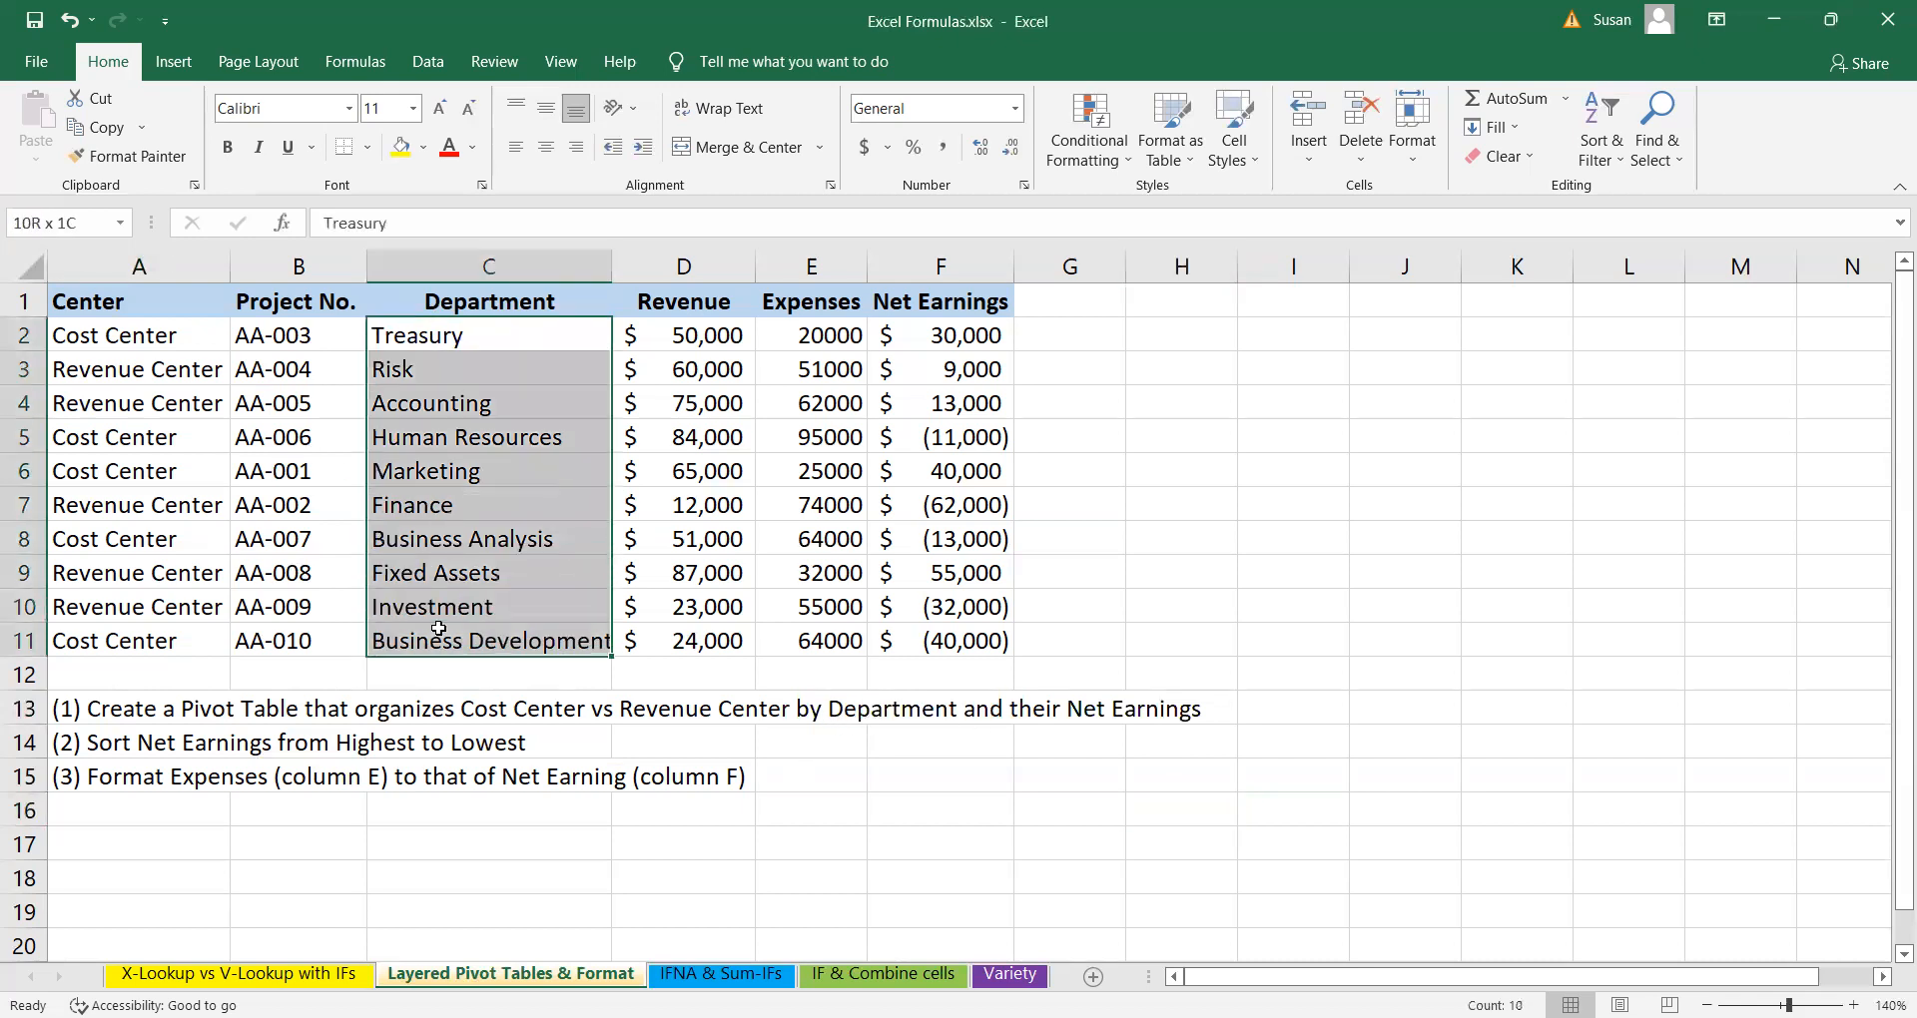
pyautogui.click(975, 325)
pyautogui.moveTo(944, 628); pyautogui.dragTo(944, 644)
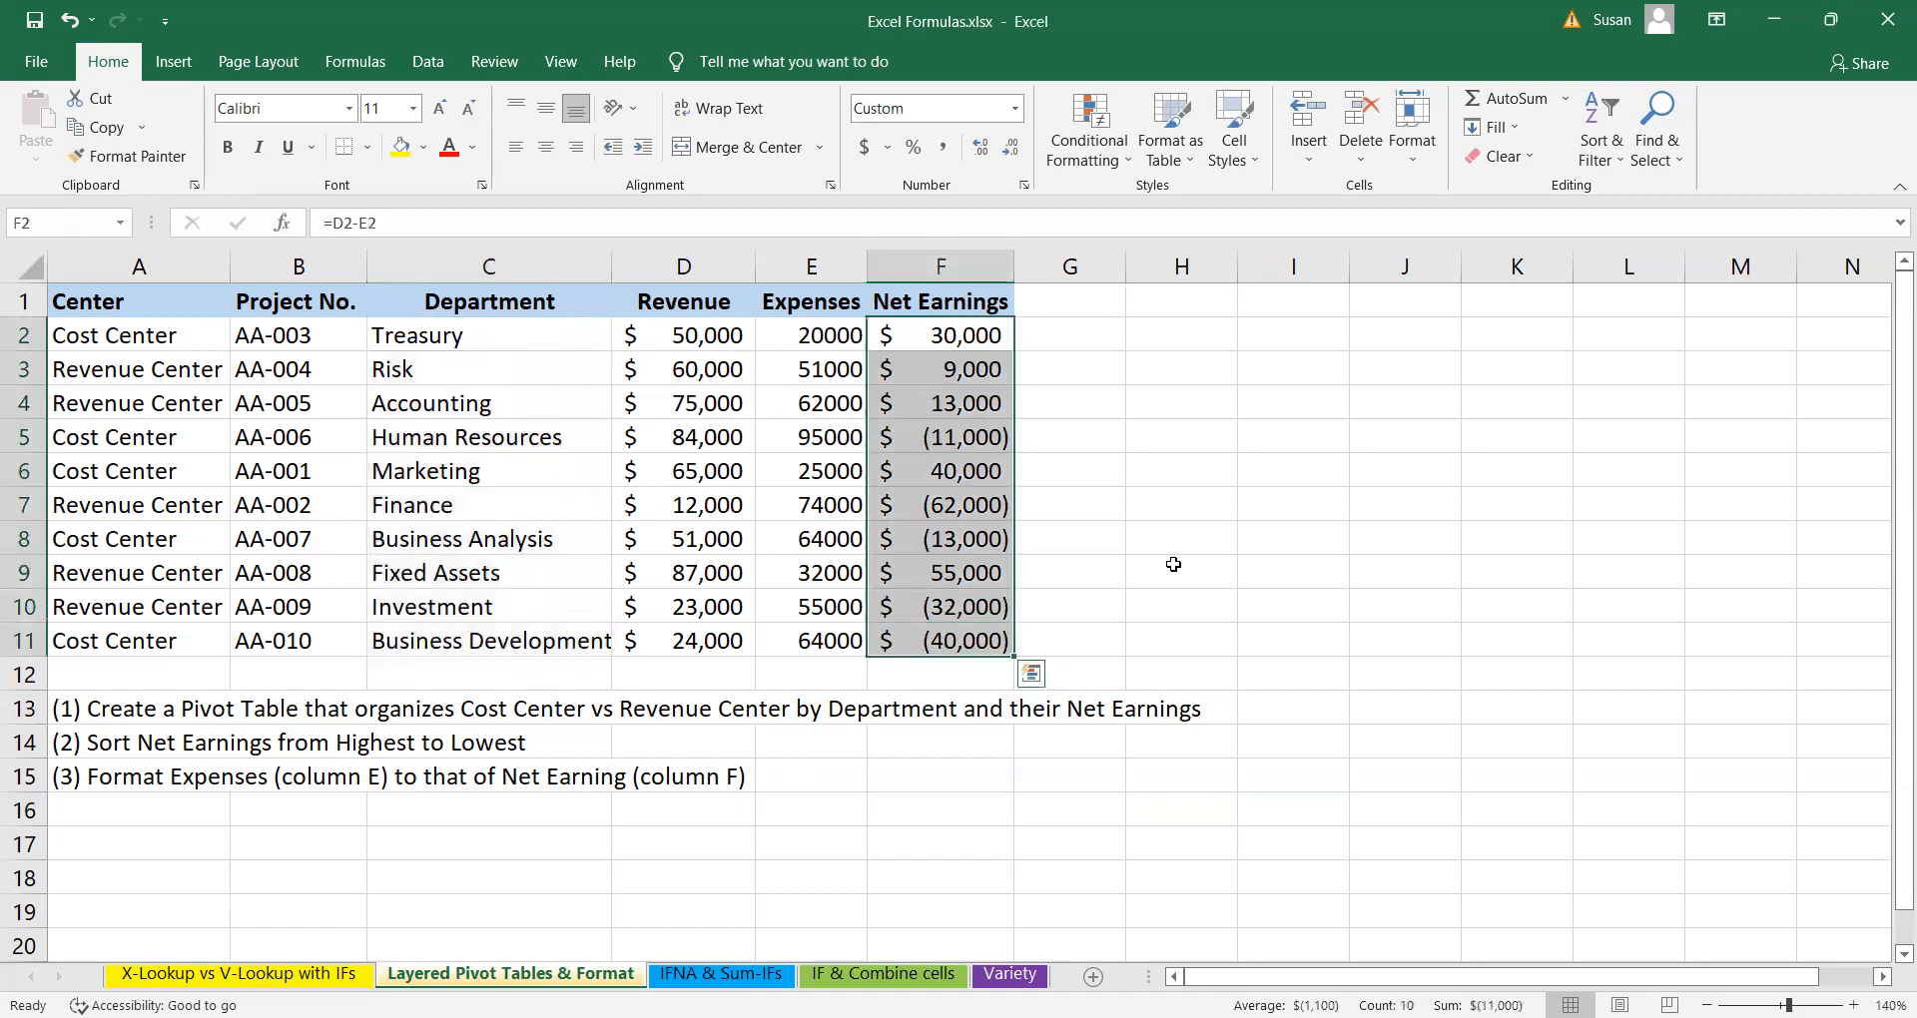
pyautogui.click(1177, 566)
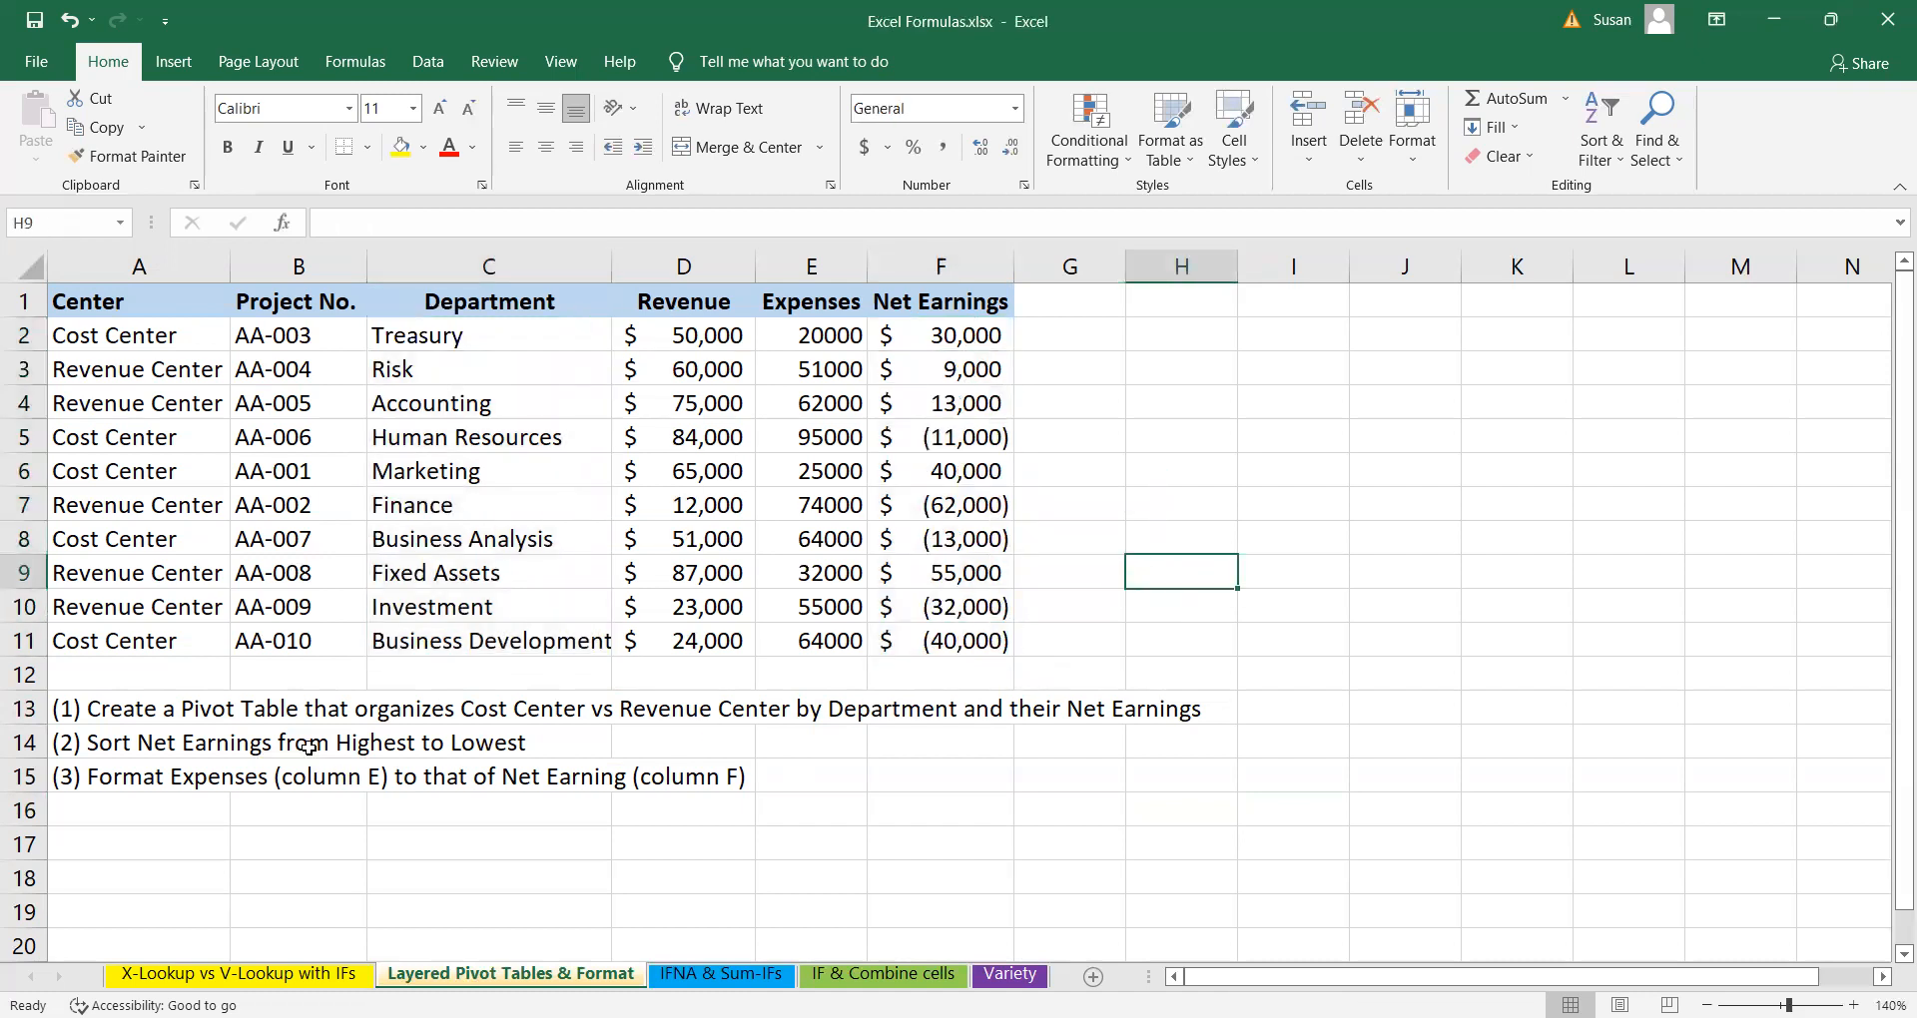
pyautogui.click(165, 711)
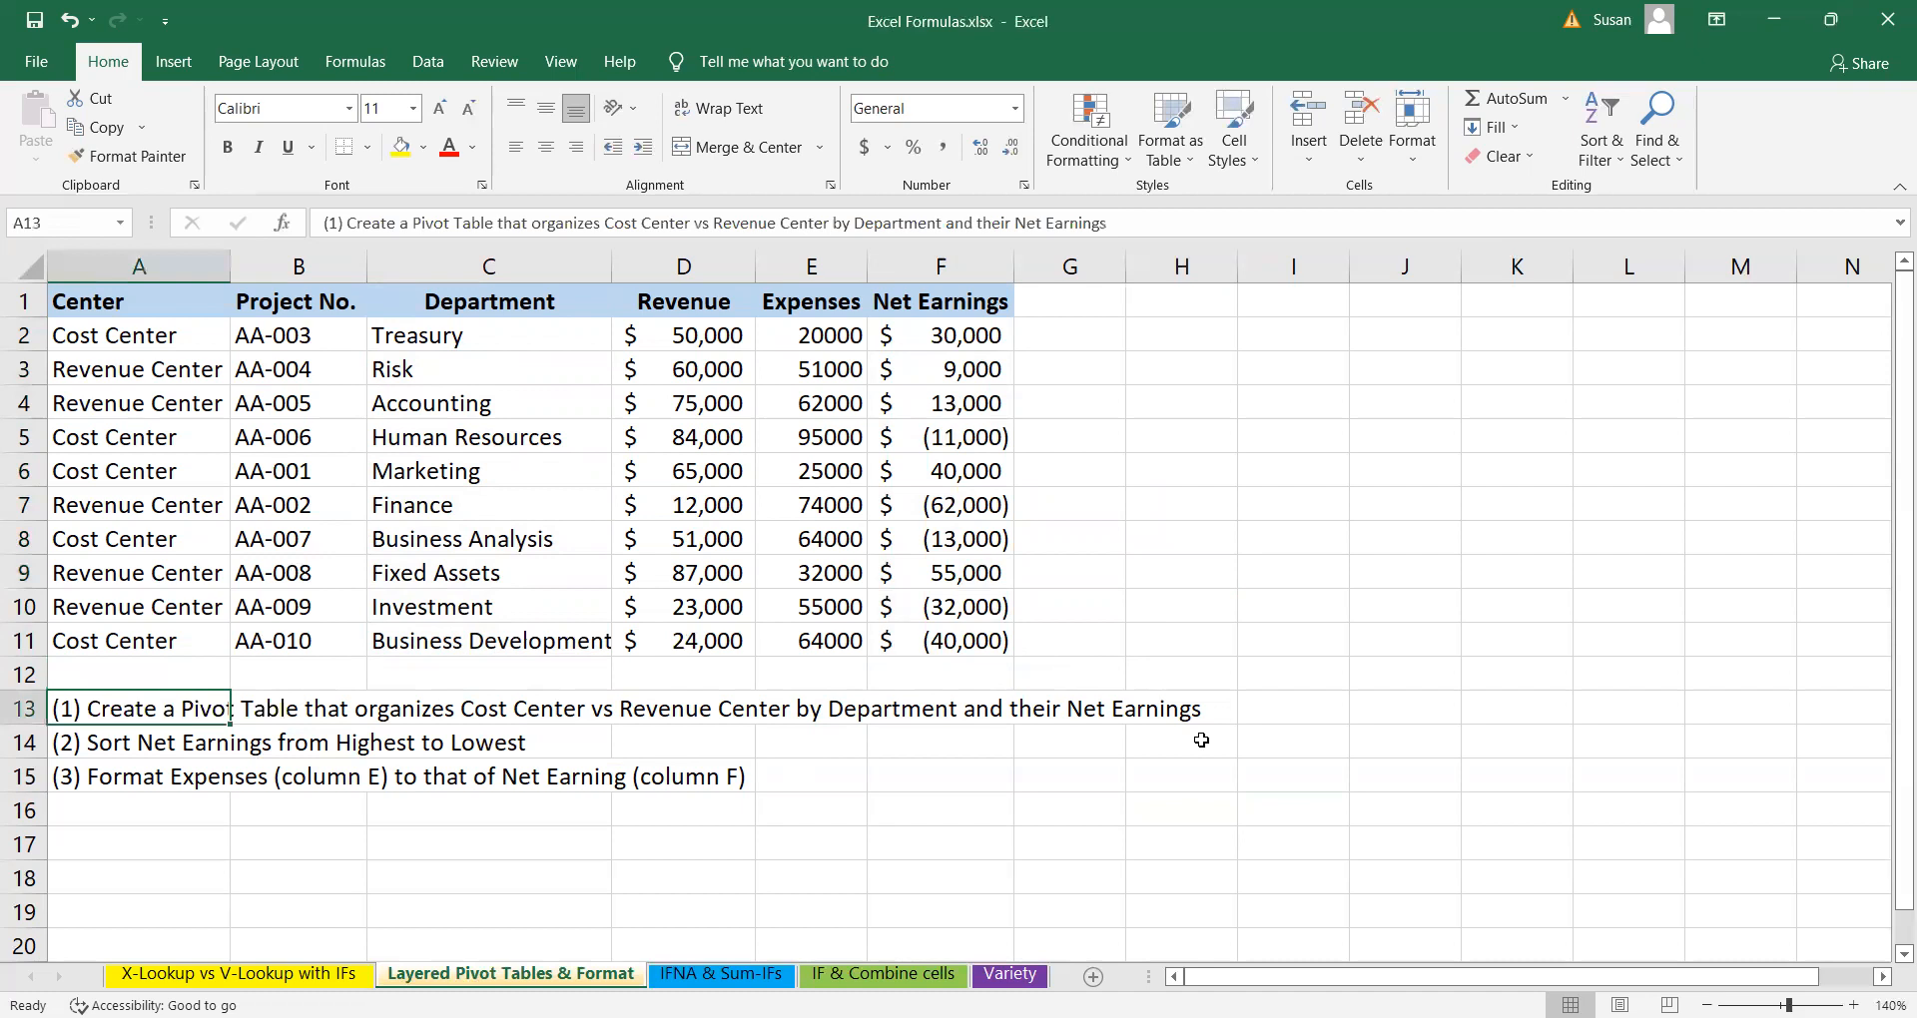
pyautogui.click(1223, 718)
# - Highlight the Center, Department and Net Earnings data in A2:A11, C2:C11 and F2:F11 with yellow fill
pyautogui.moveTo(164, 334); pyautogui.dragTo(146, 644)
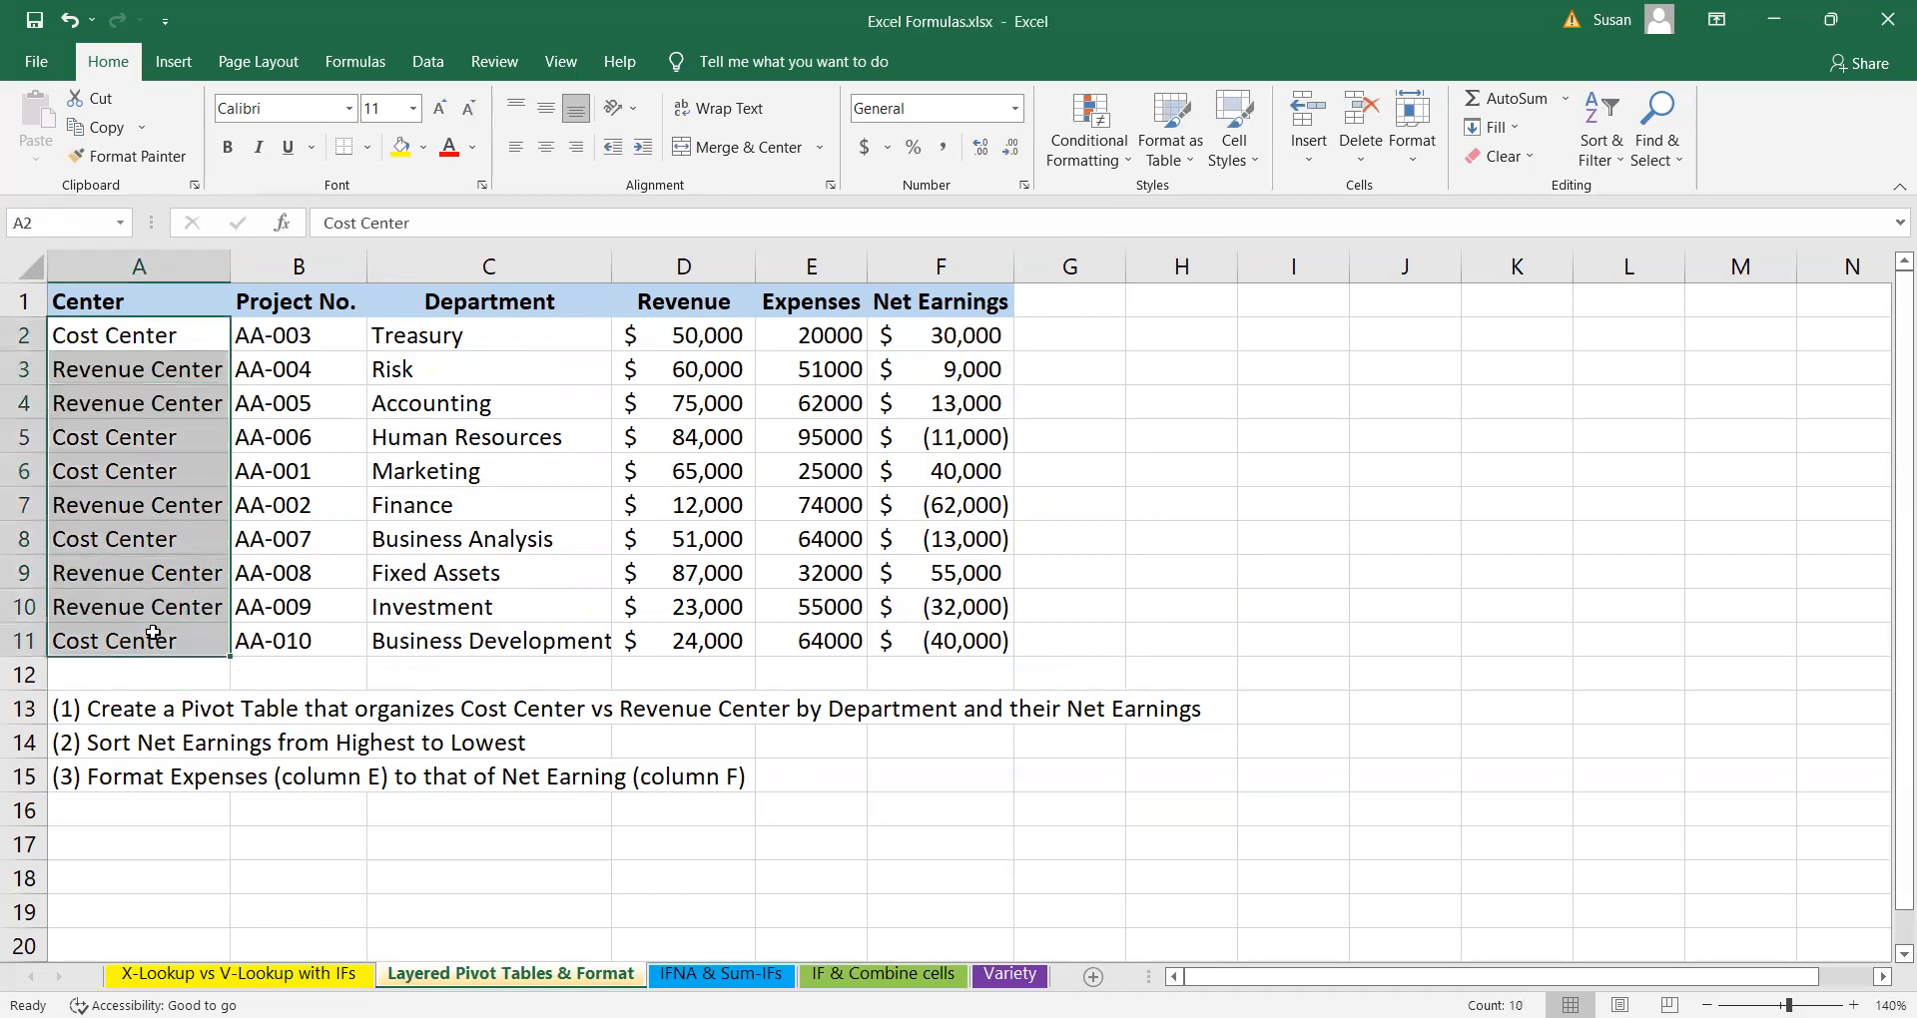
pyautogui.click(399, 150)
pyautogui.click(769, 445)
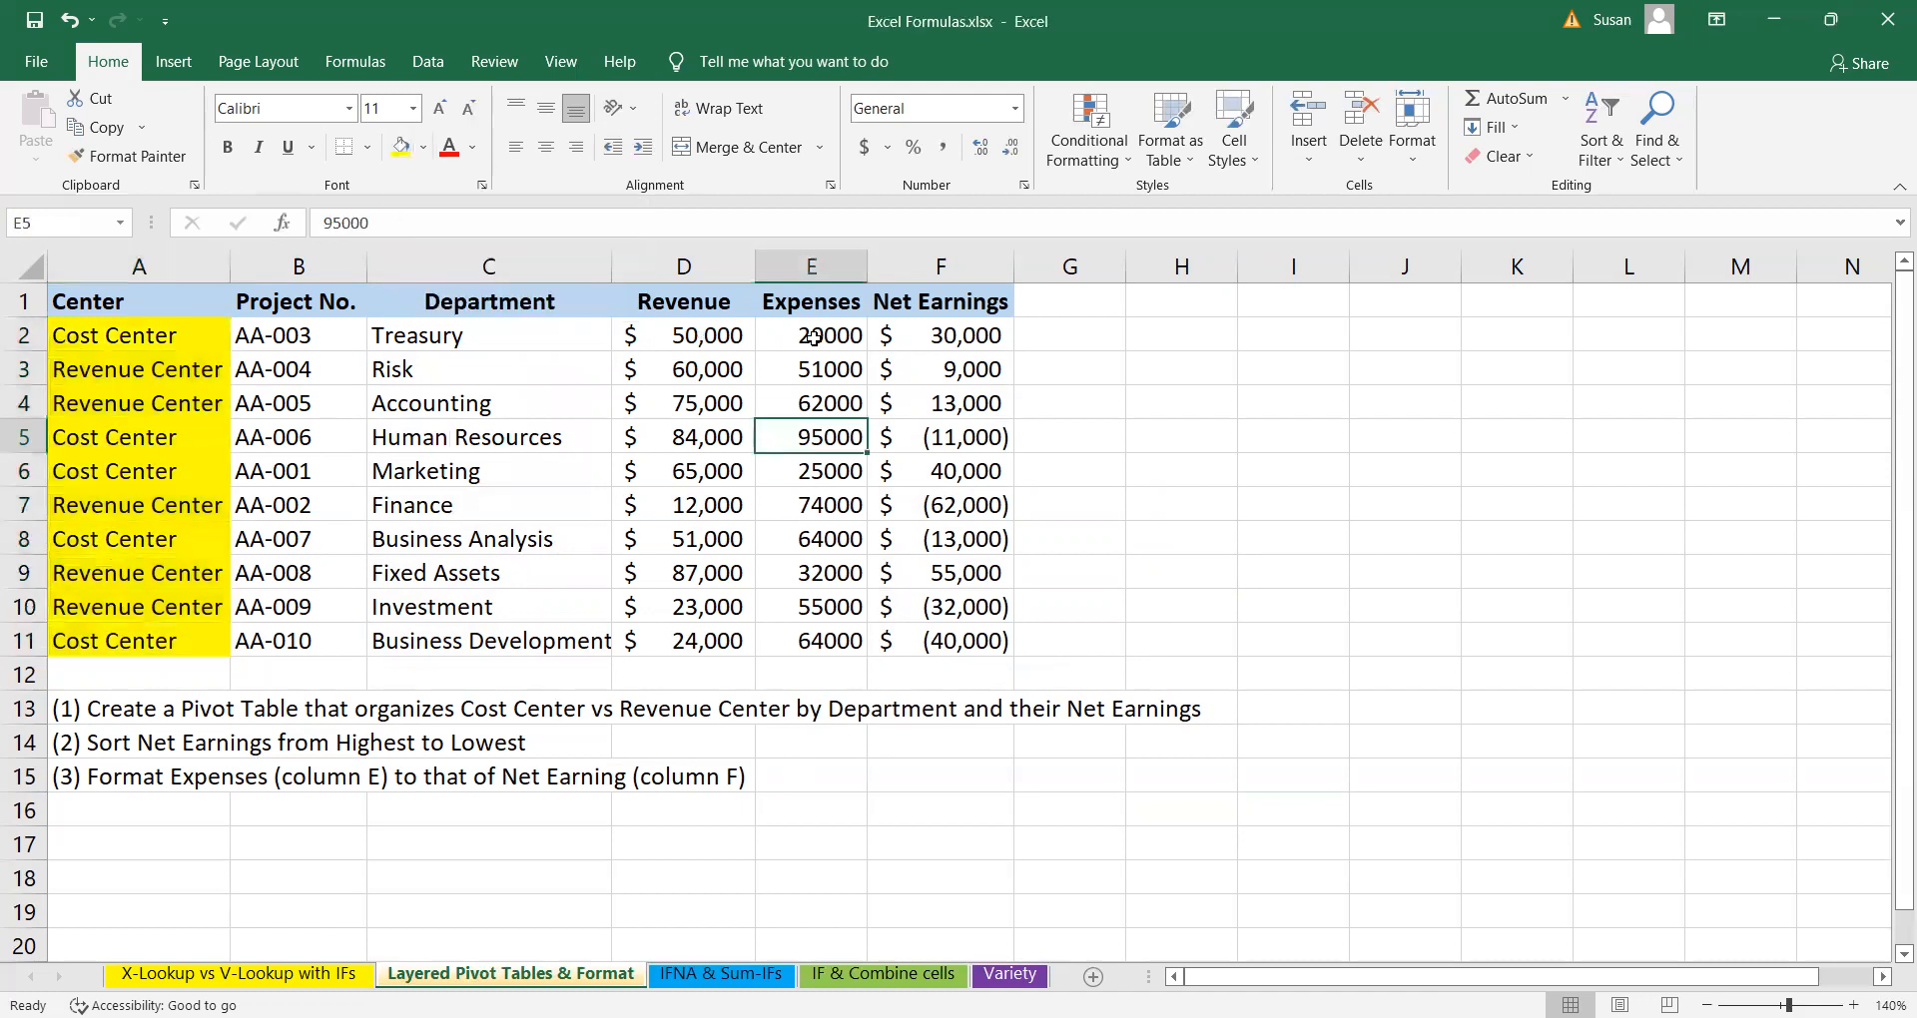
pyautogui.moveTo(508, 336); pyautogui.dragTo(497, 642)
pyautogui.click(400, 149)
pyautogui.click(1068, 505)
pyautogui.moveTo(963, 340); pyautogui.dragTo(963, 644)
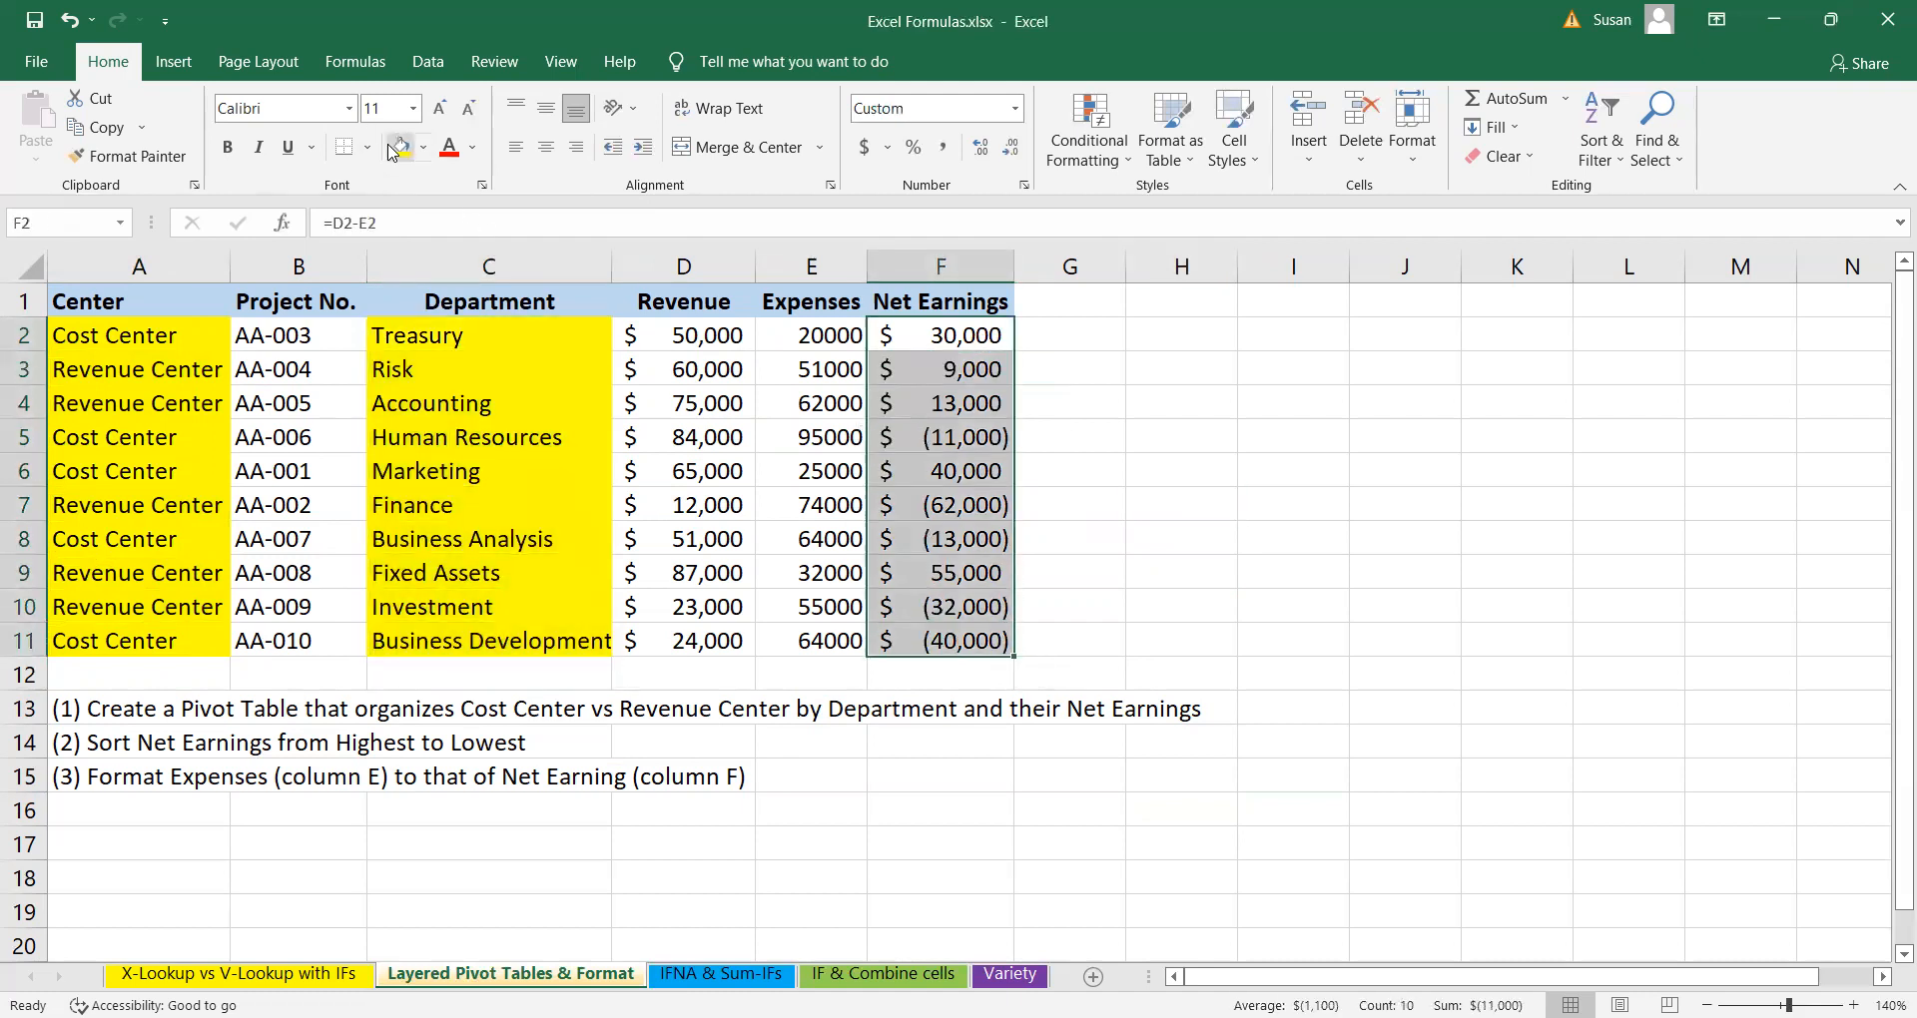
pyautogui.click(400, 150)
pyautogui.click(1316, 483)
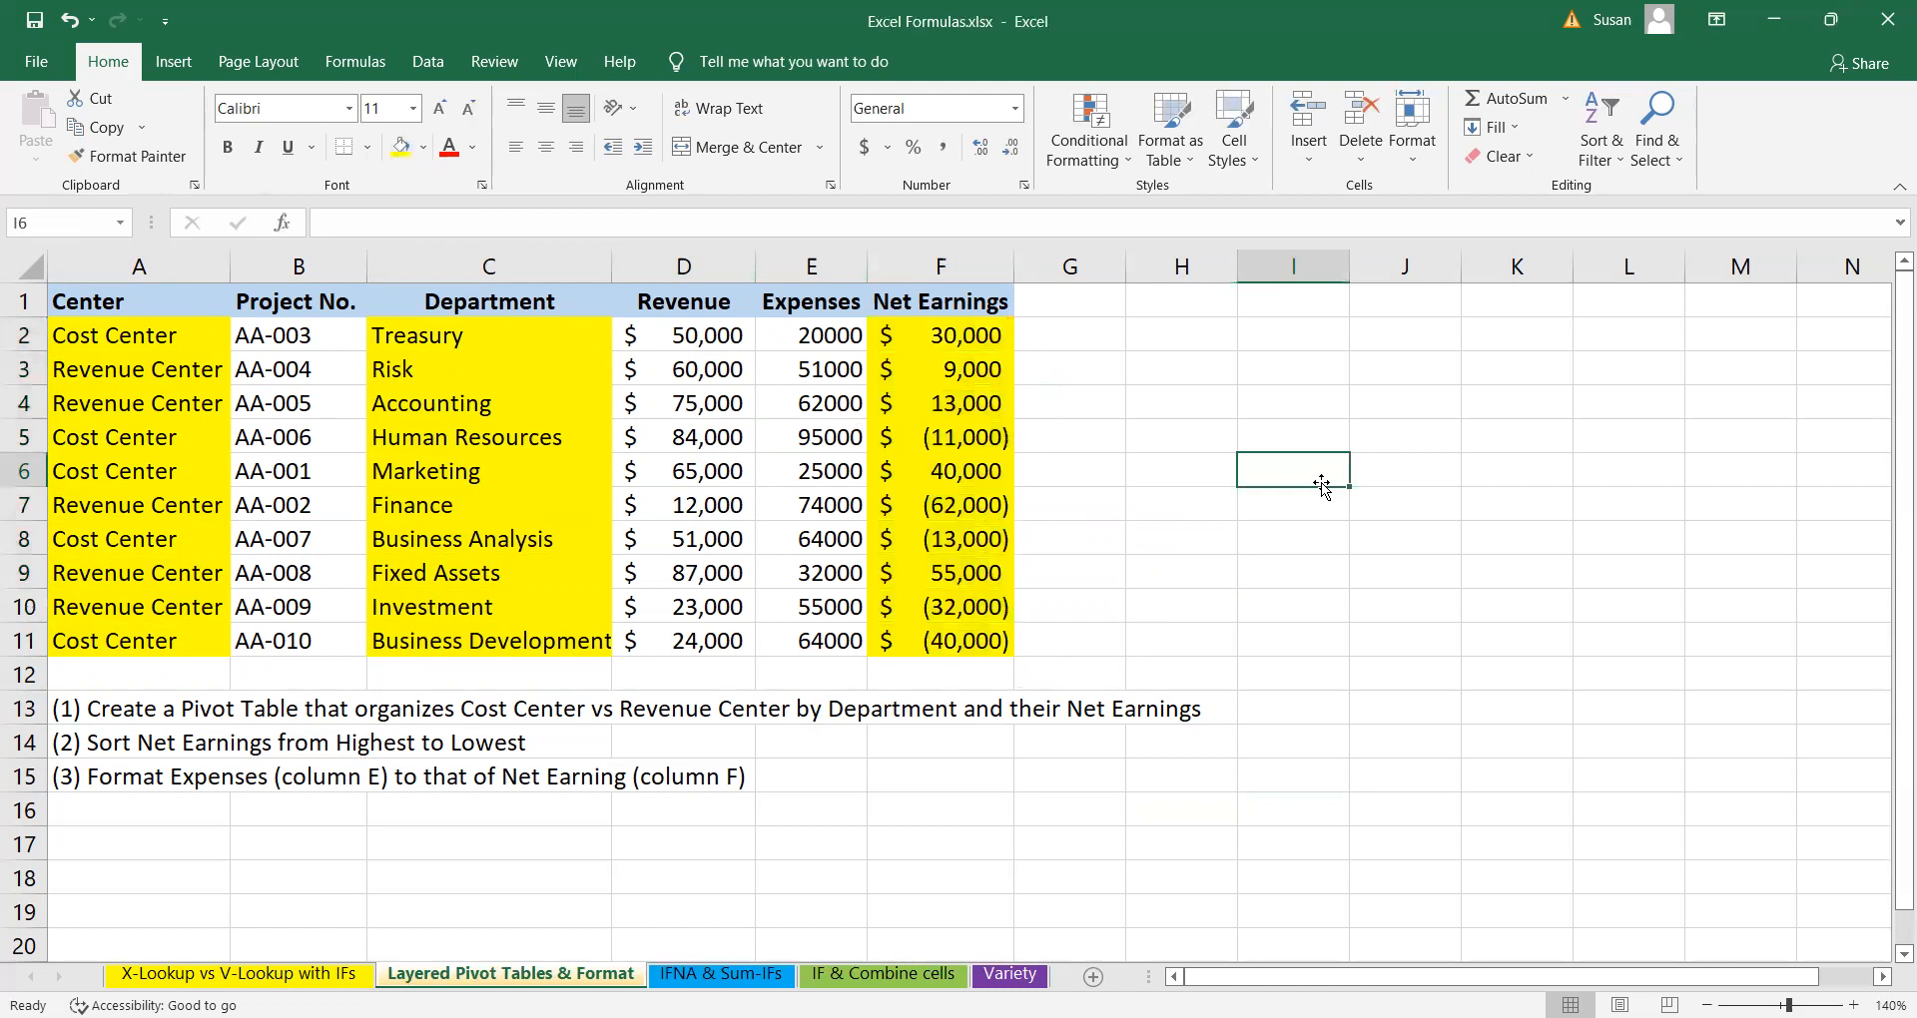
pyautogui.click(1227, 446)
# - Insert a PivotTable from the range A1:F11, placed on the existing worksheet at cell I1
pyautogui.moveTo(150, 310); pyautogui.dragTo(998, 654)
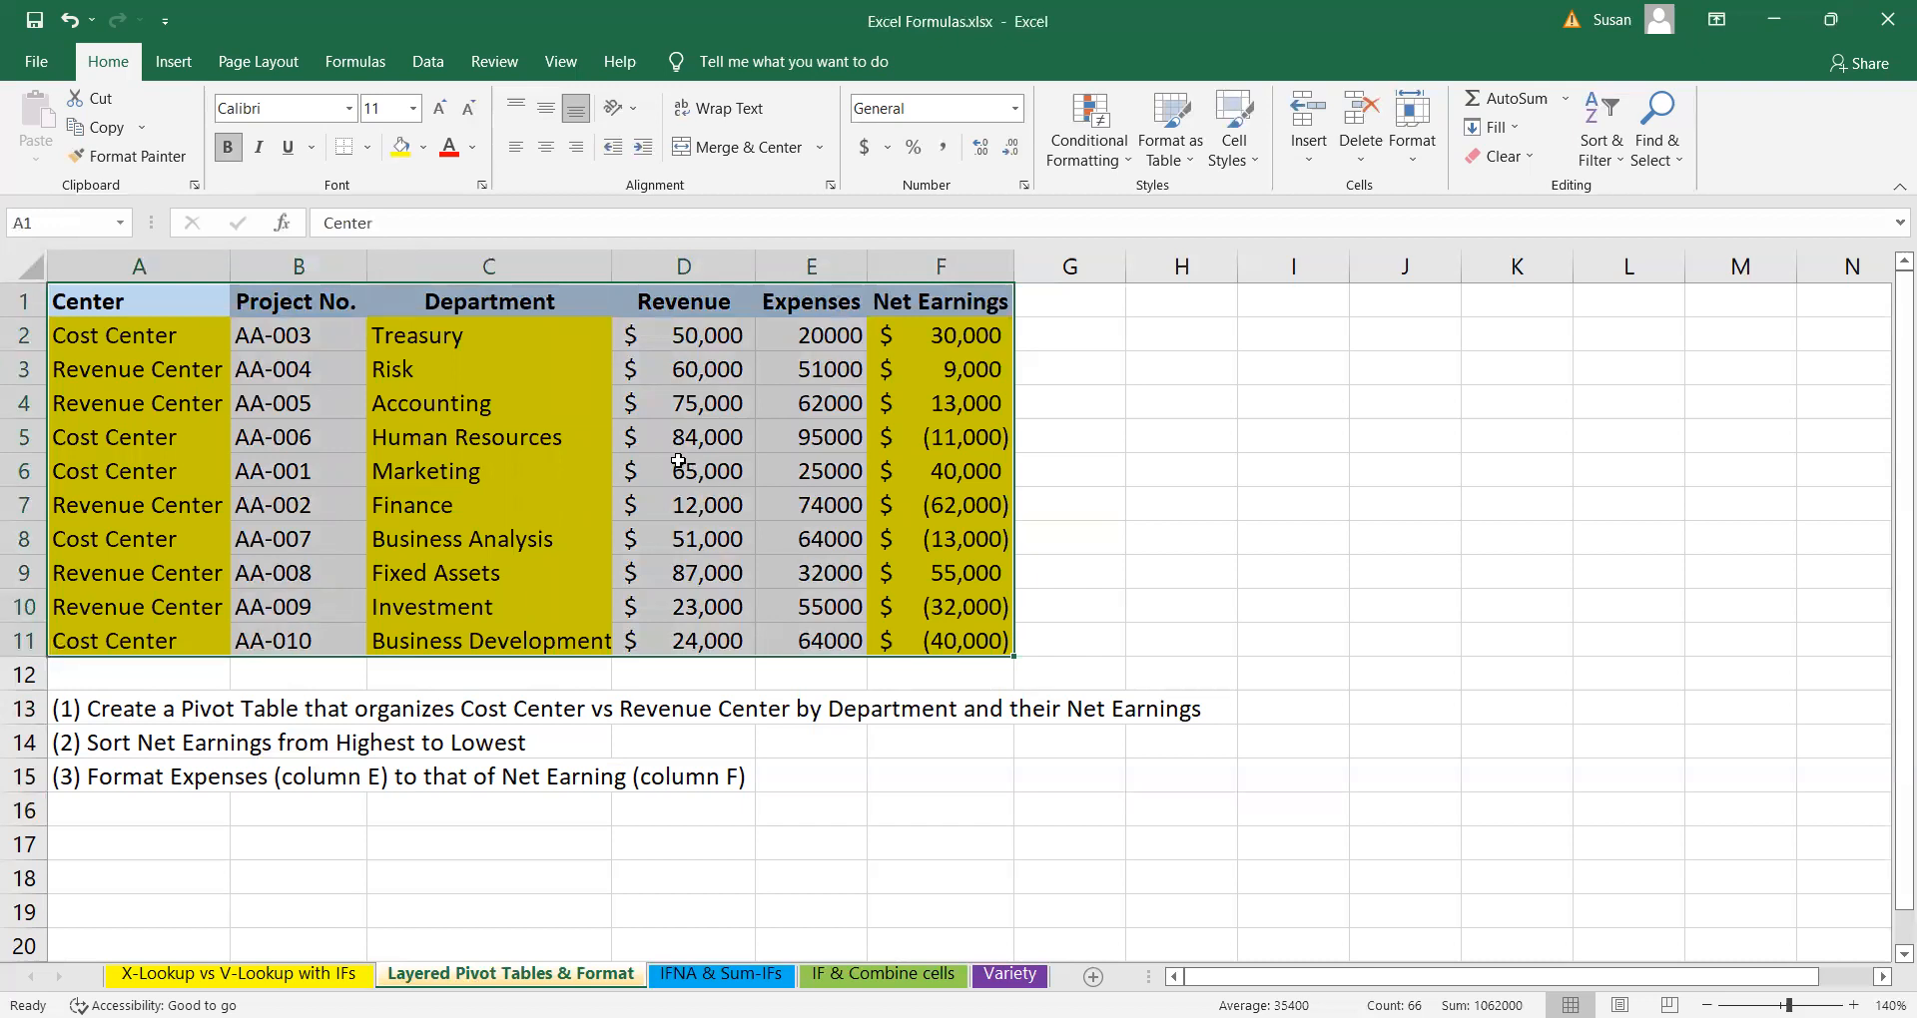
pyautogui.click(427, 63)
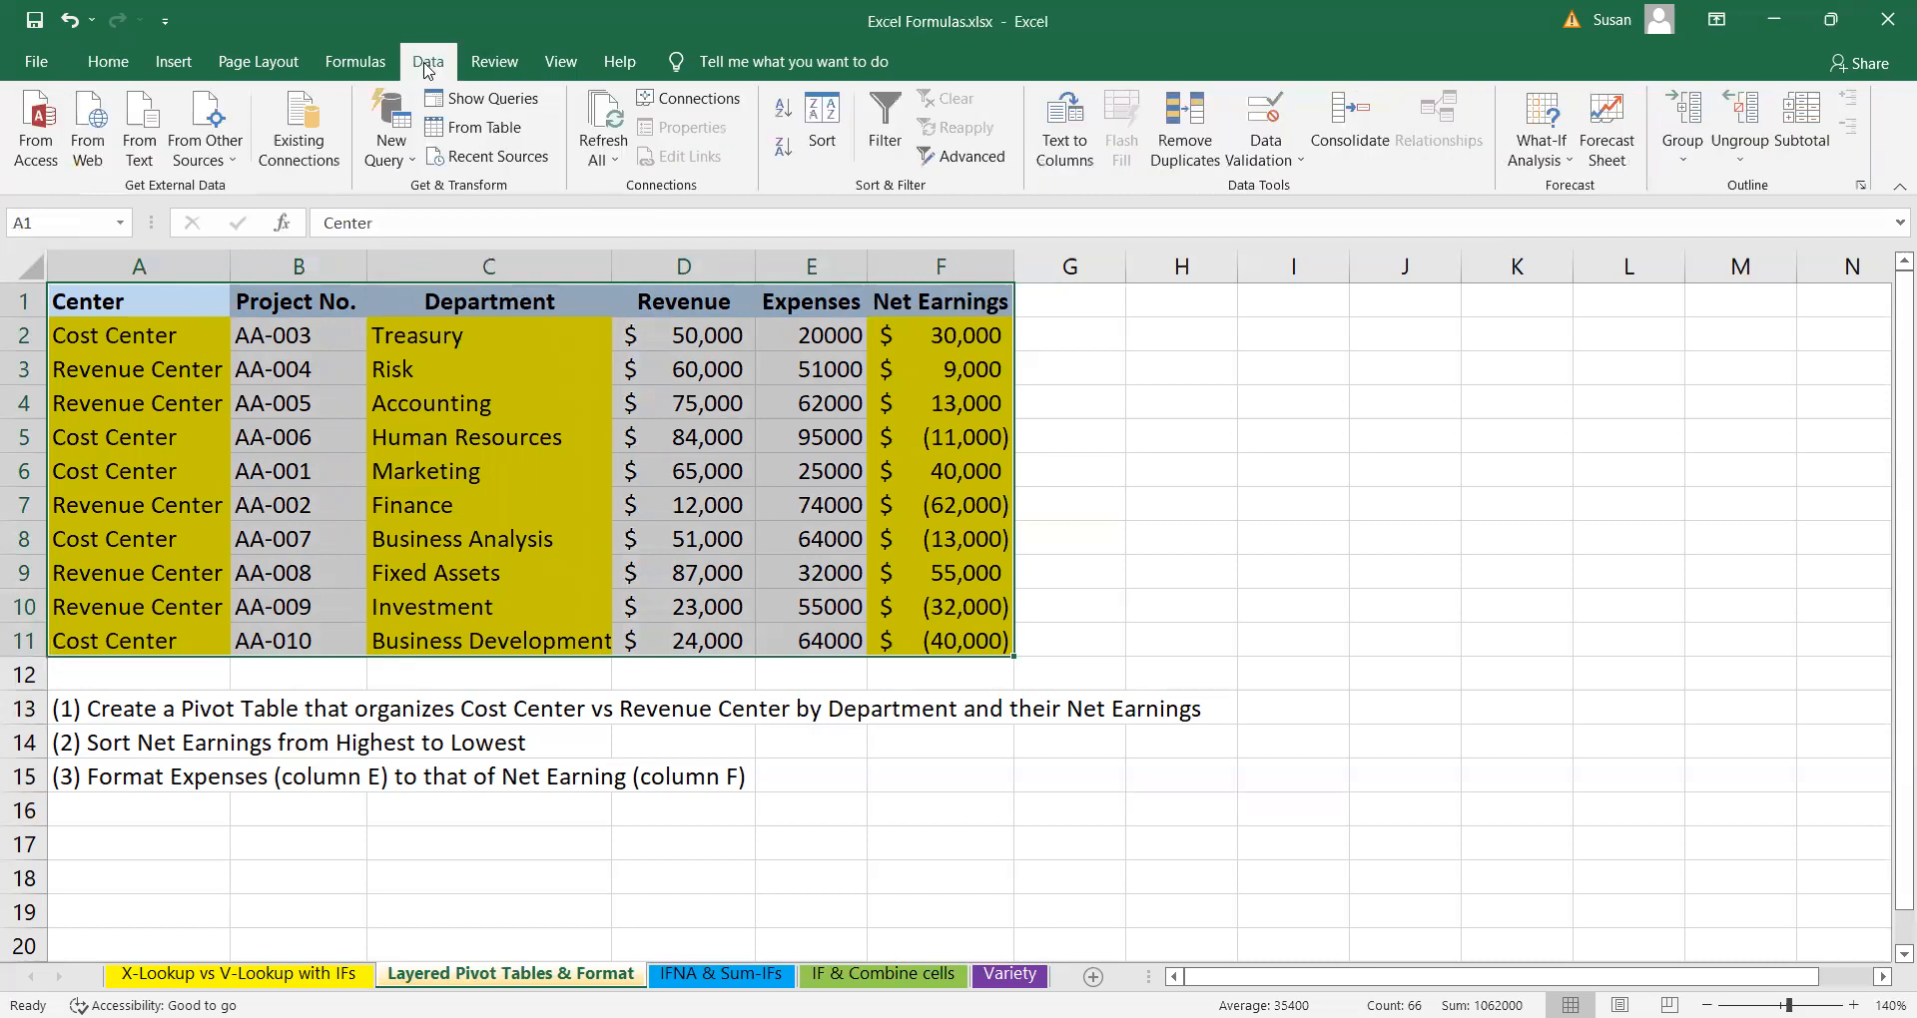
pyautogui.click(173, 62)
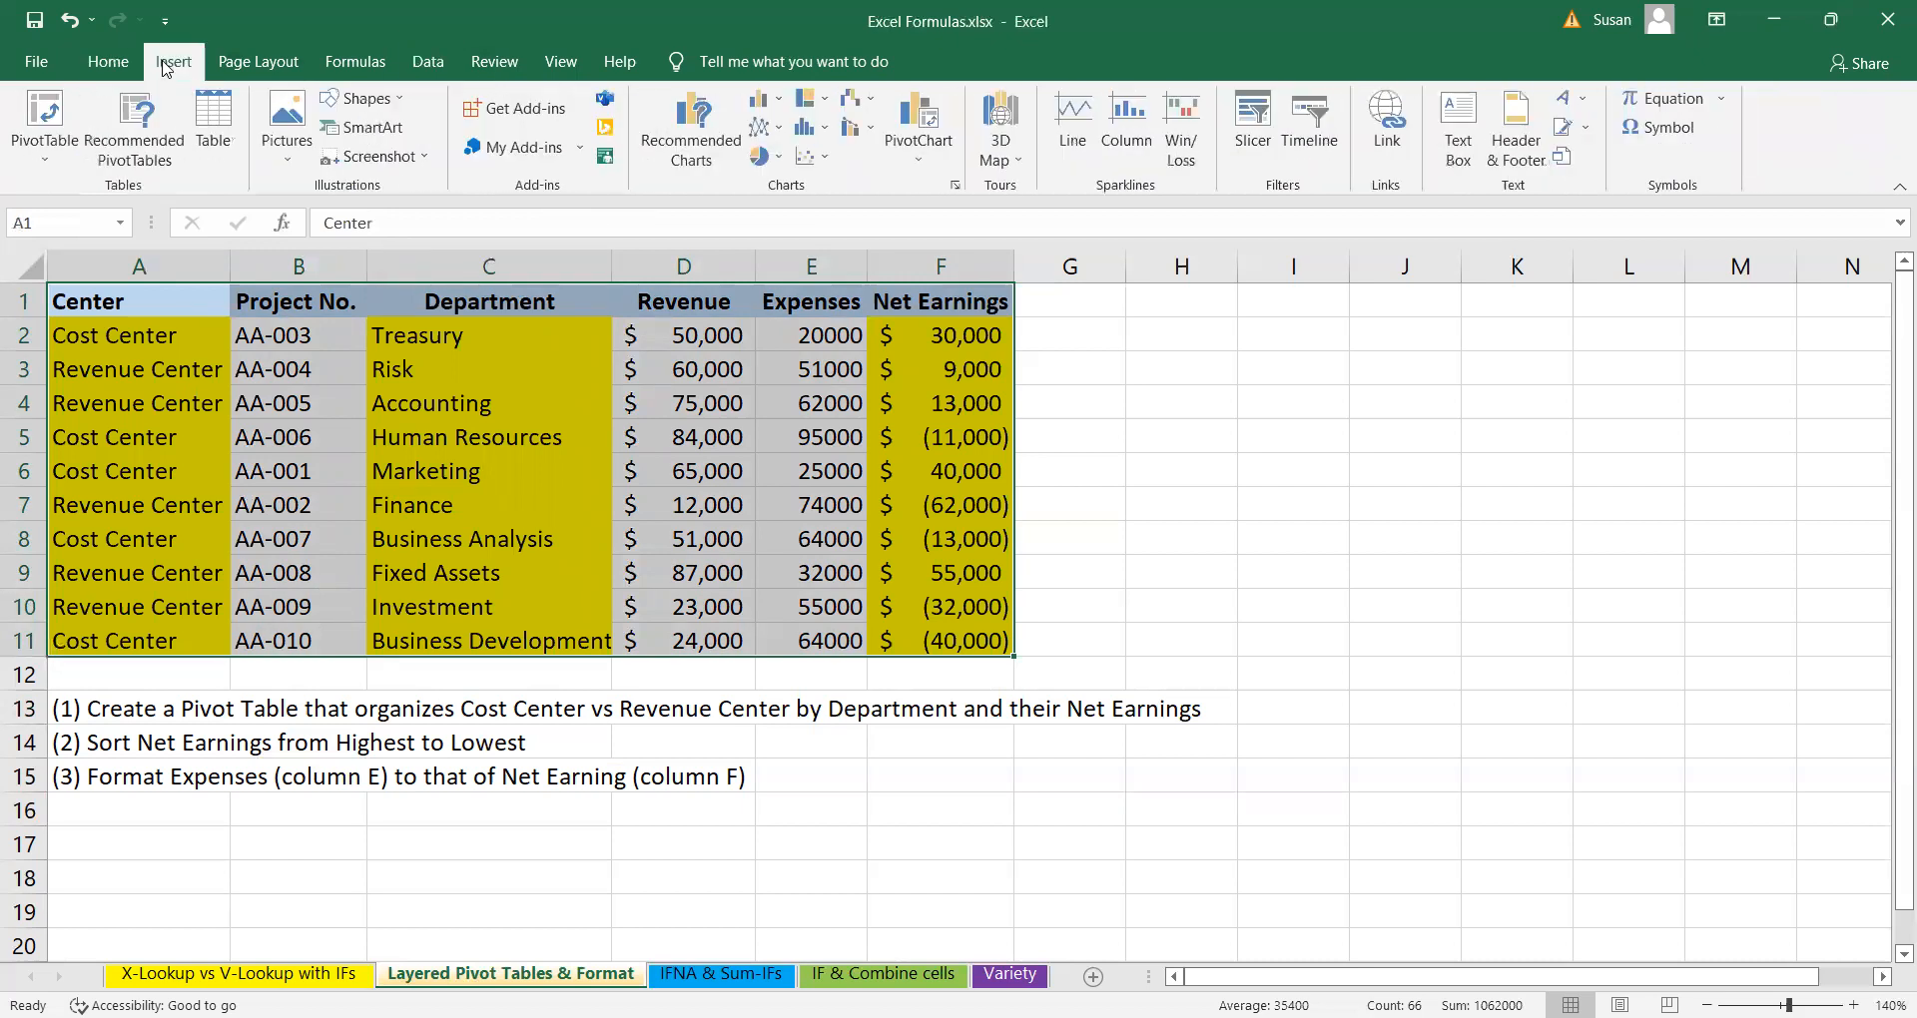
pyautogui.click(68, 126)
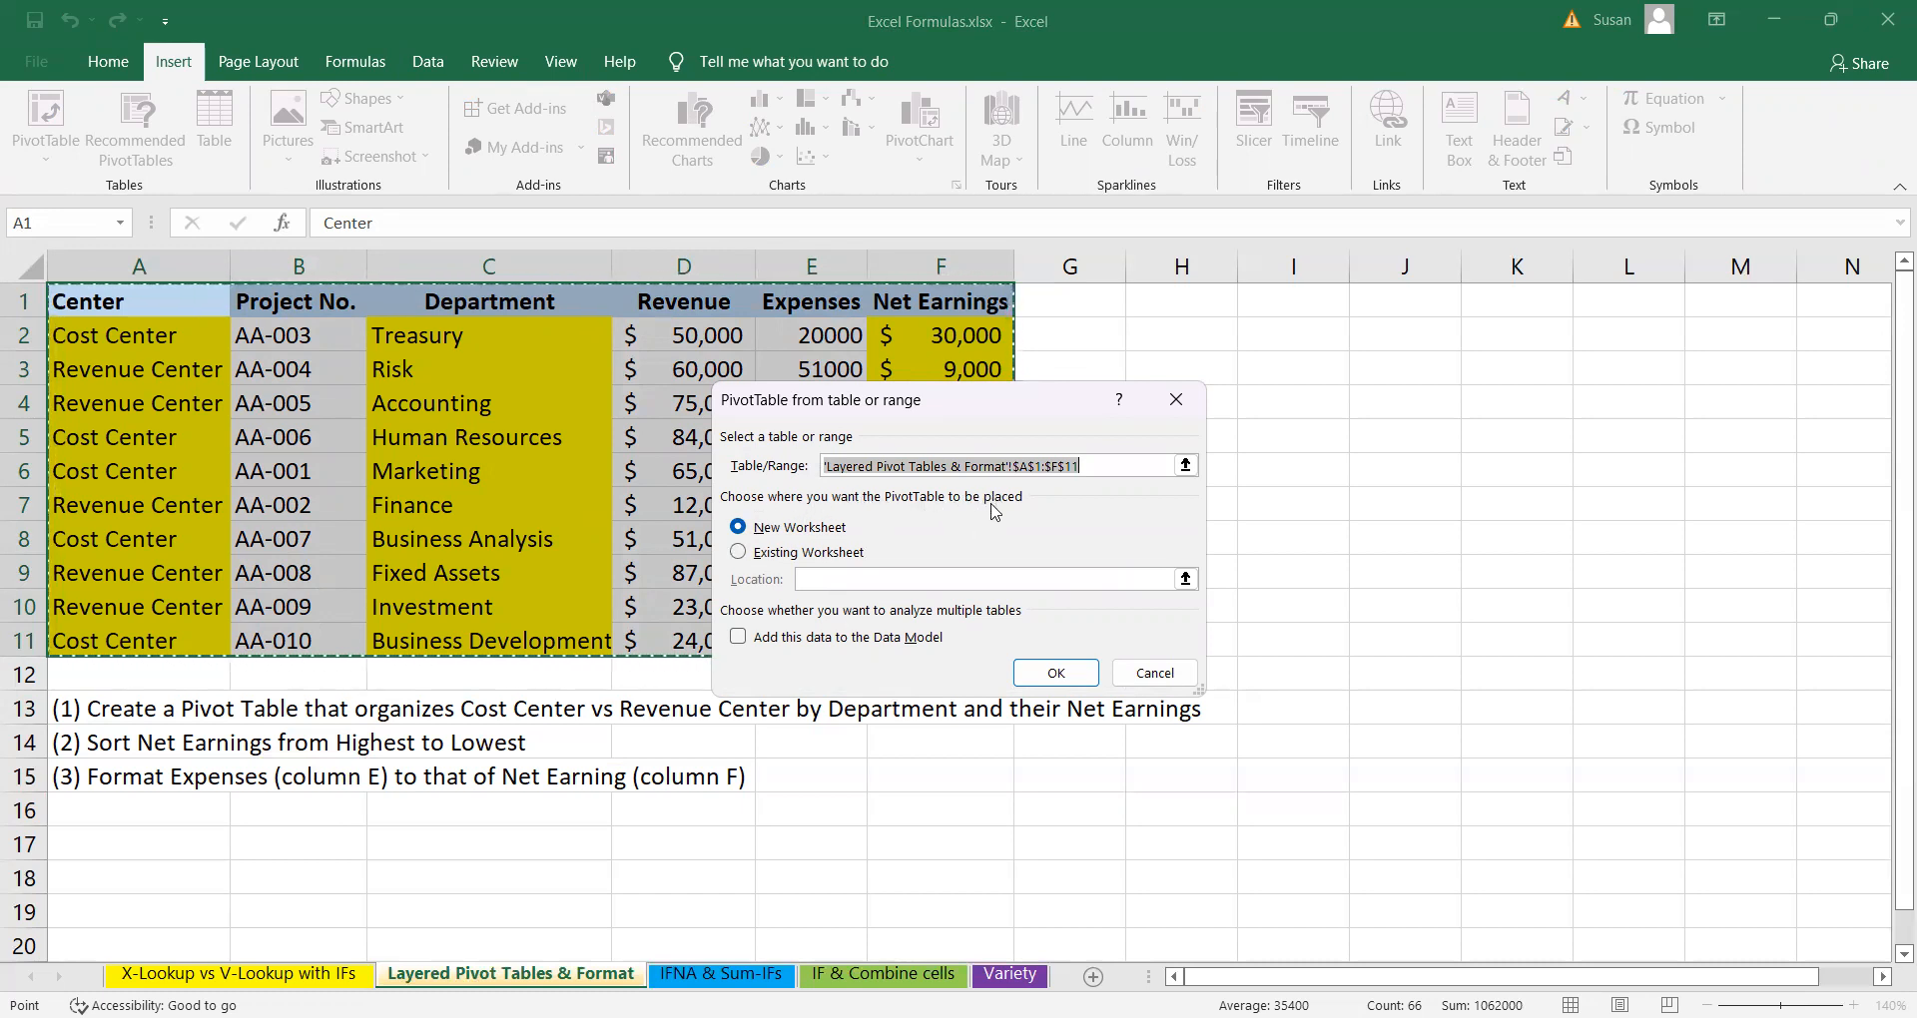
pyautogui.click(740, 554)
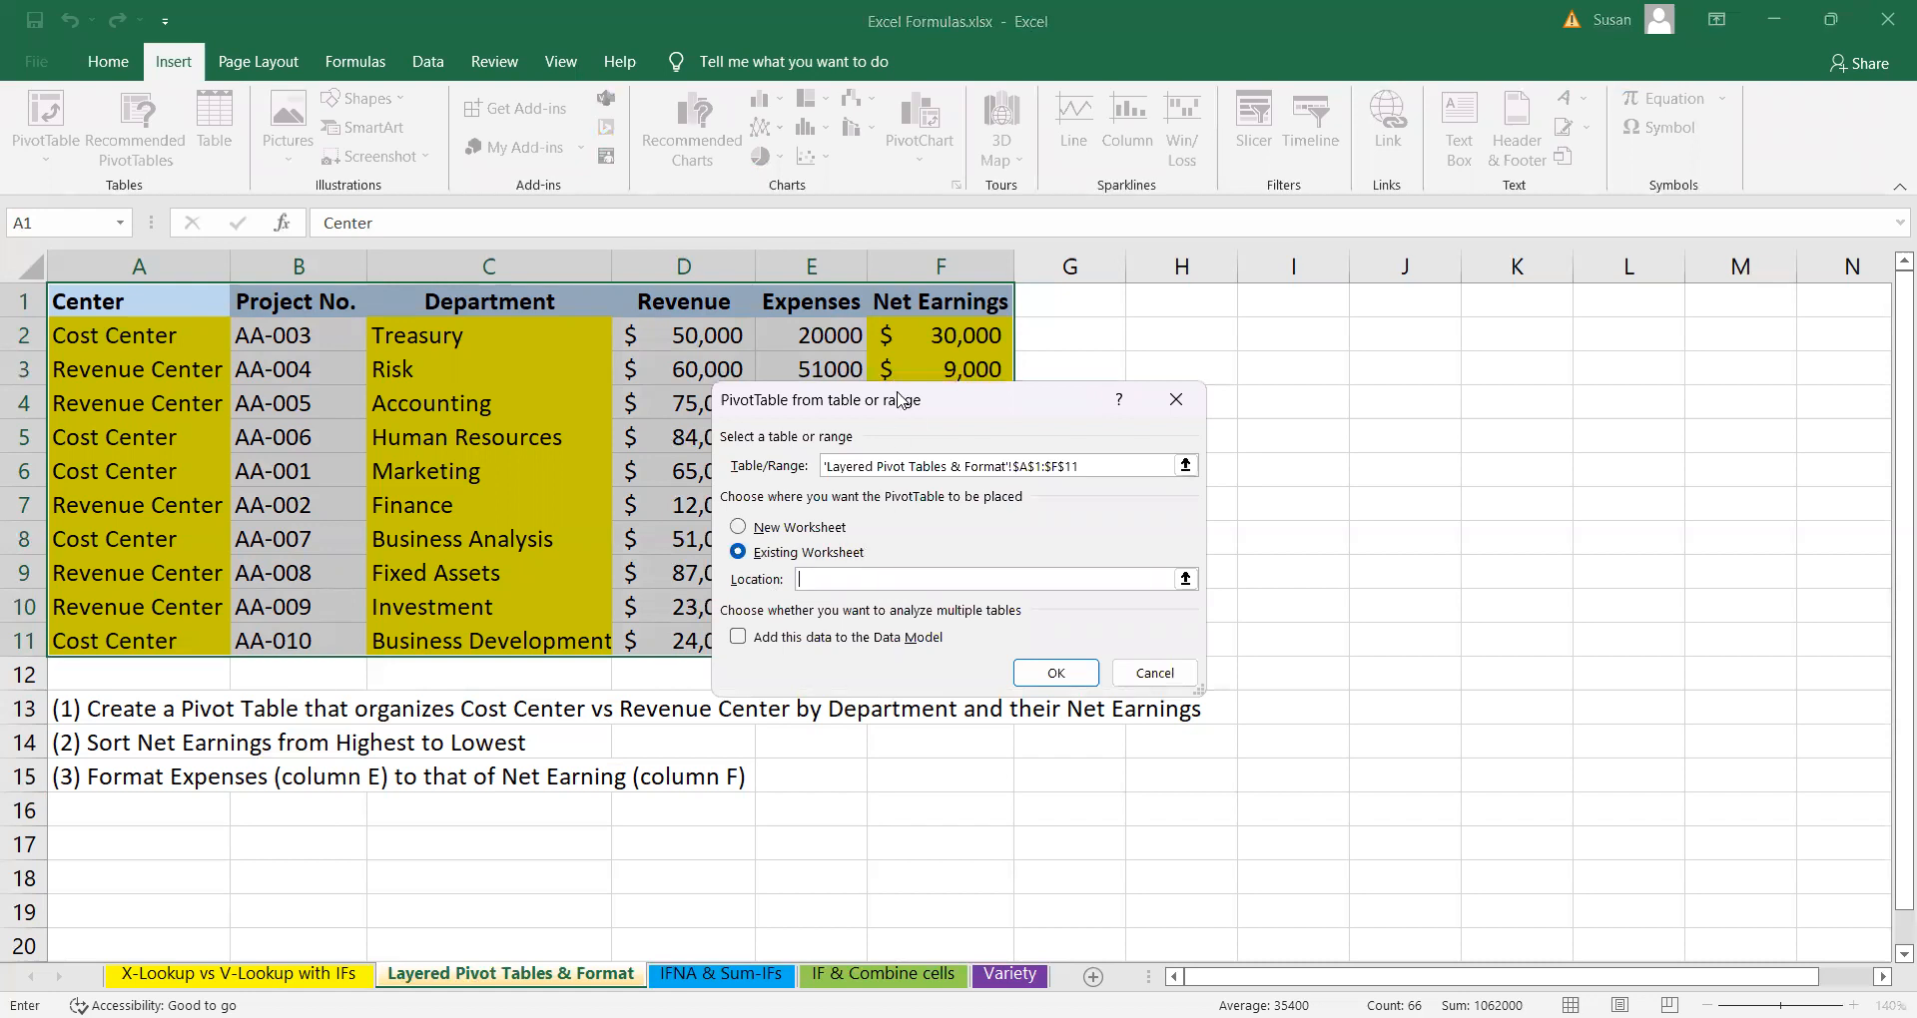
pyautogui.moveTo(931, 405); pyautogui.dragTo(658, 358)
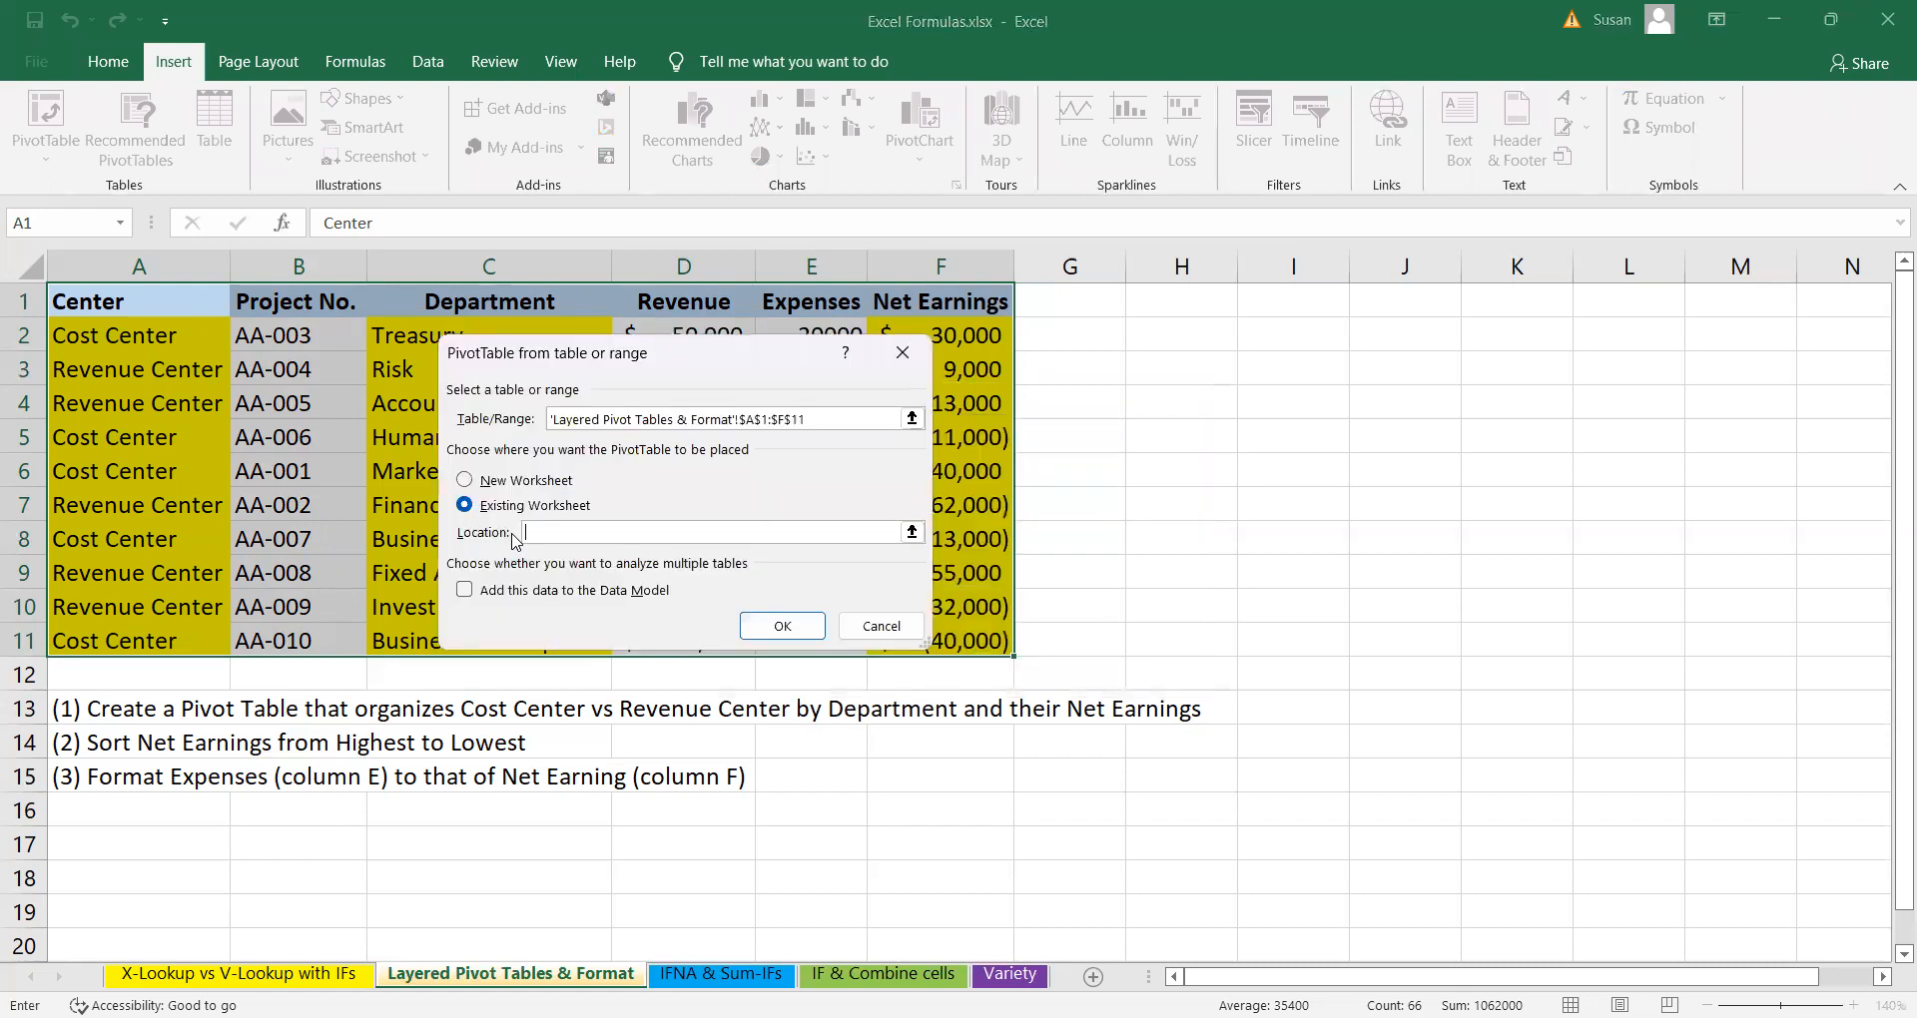
pyautogui.click(1285, 301)
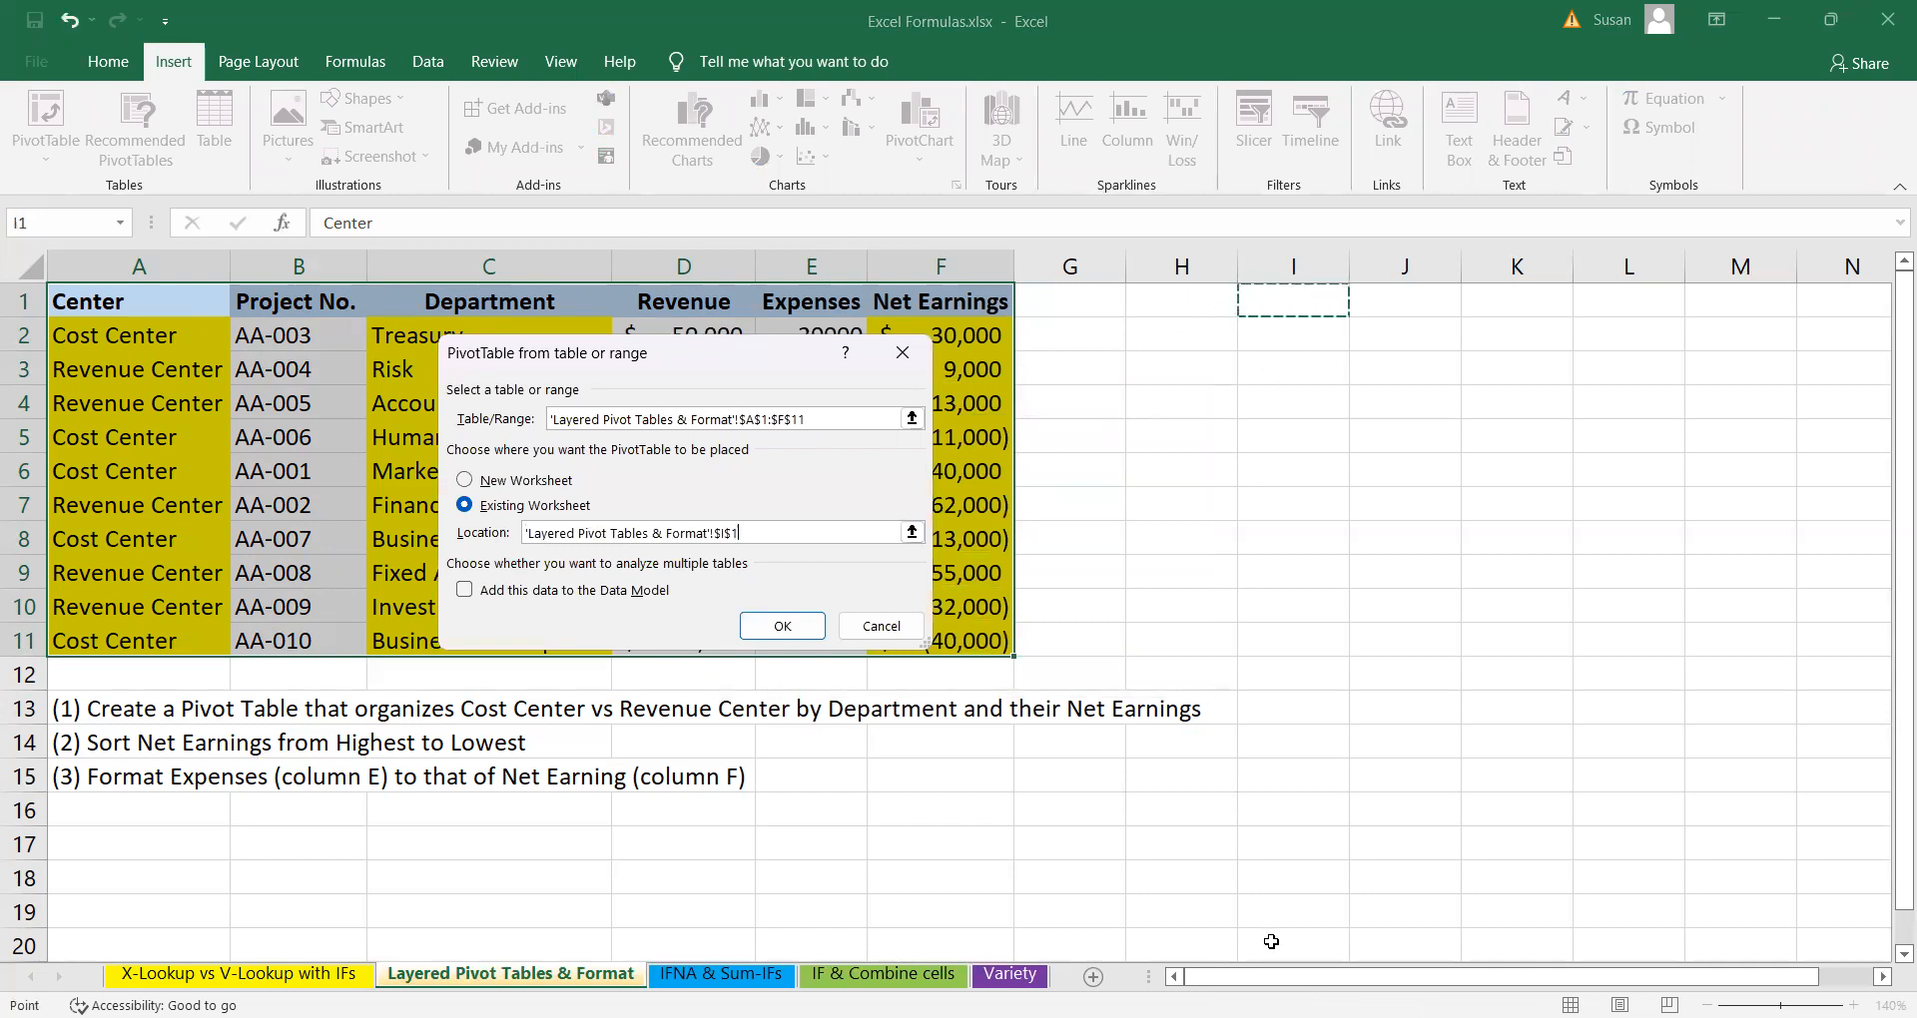
pyautogui.click(783, 627)
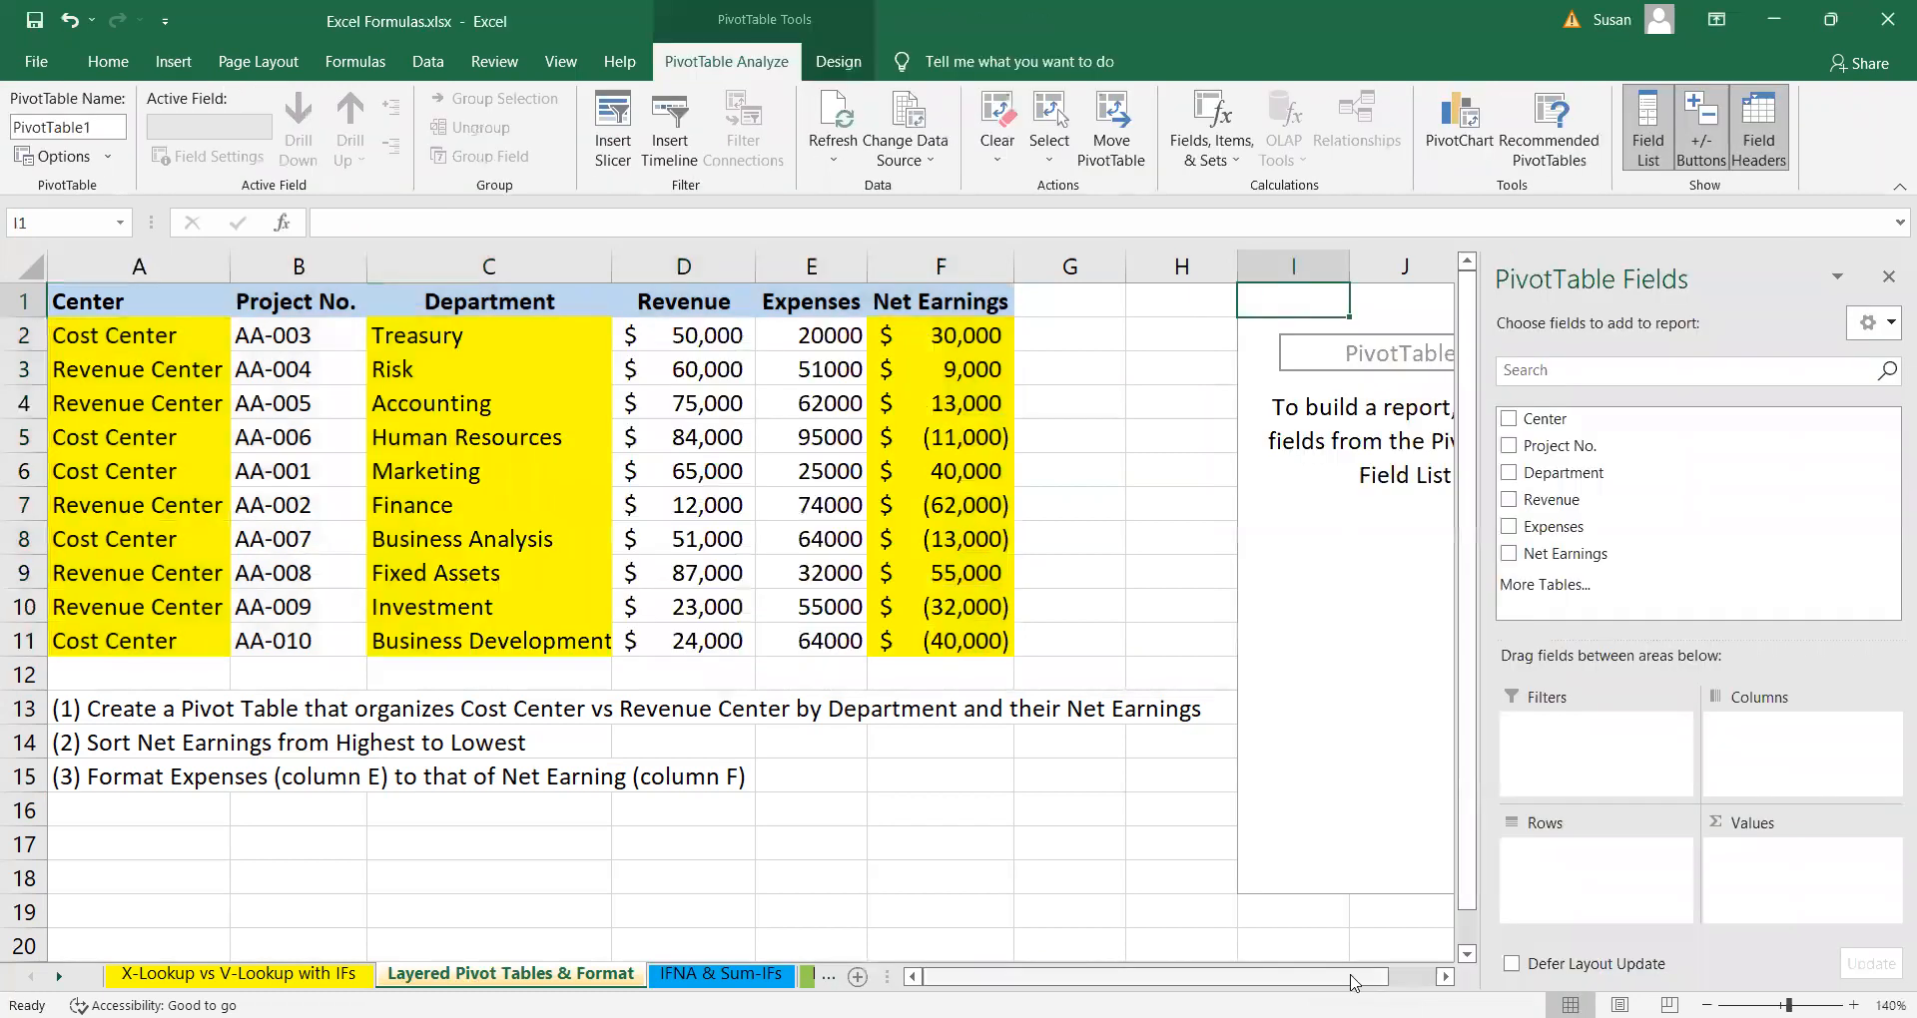
# - Add the Department field to the pivot table's rows
pyautogui.moveTo(1354, 979); pyautogui.dragTo(1266, 979)
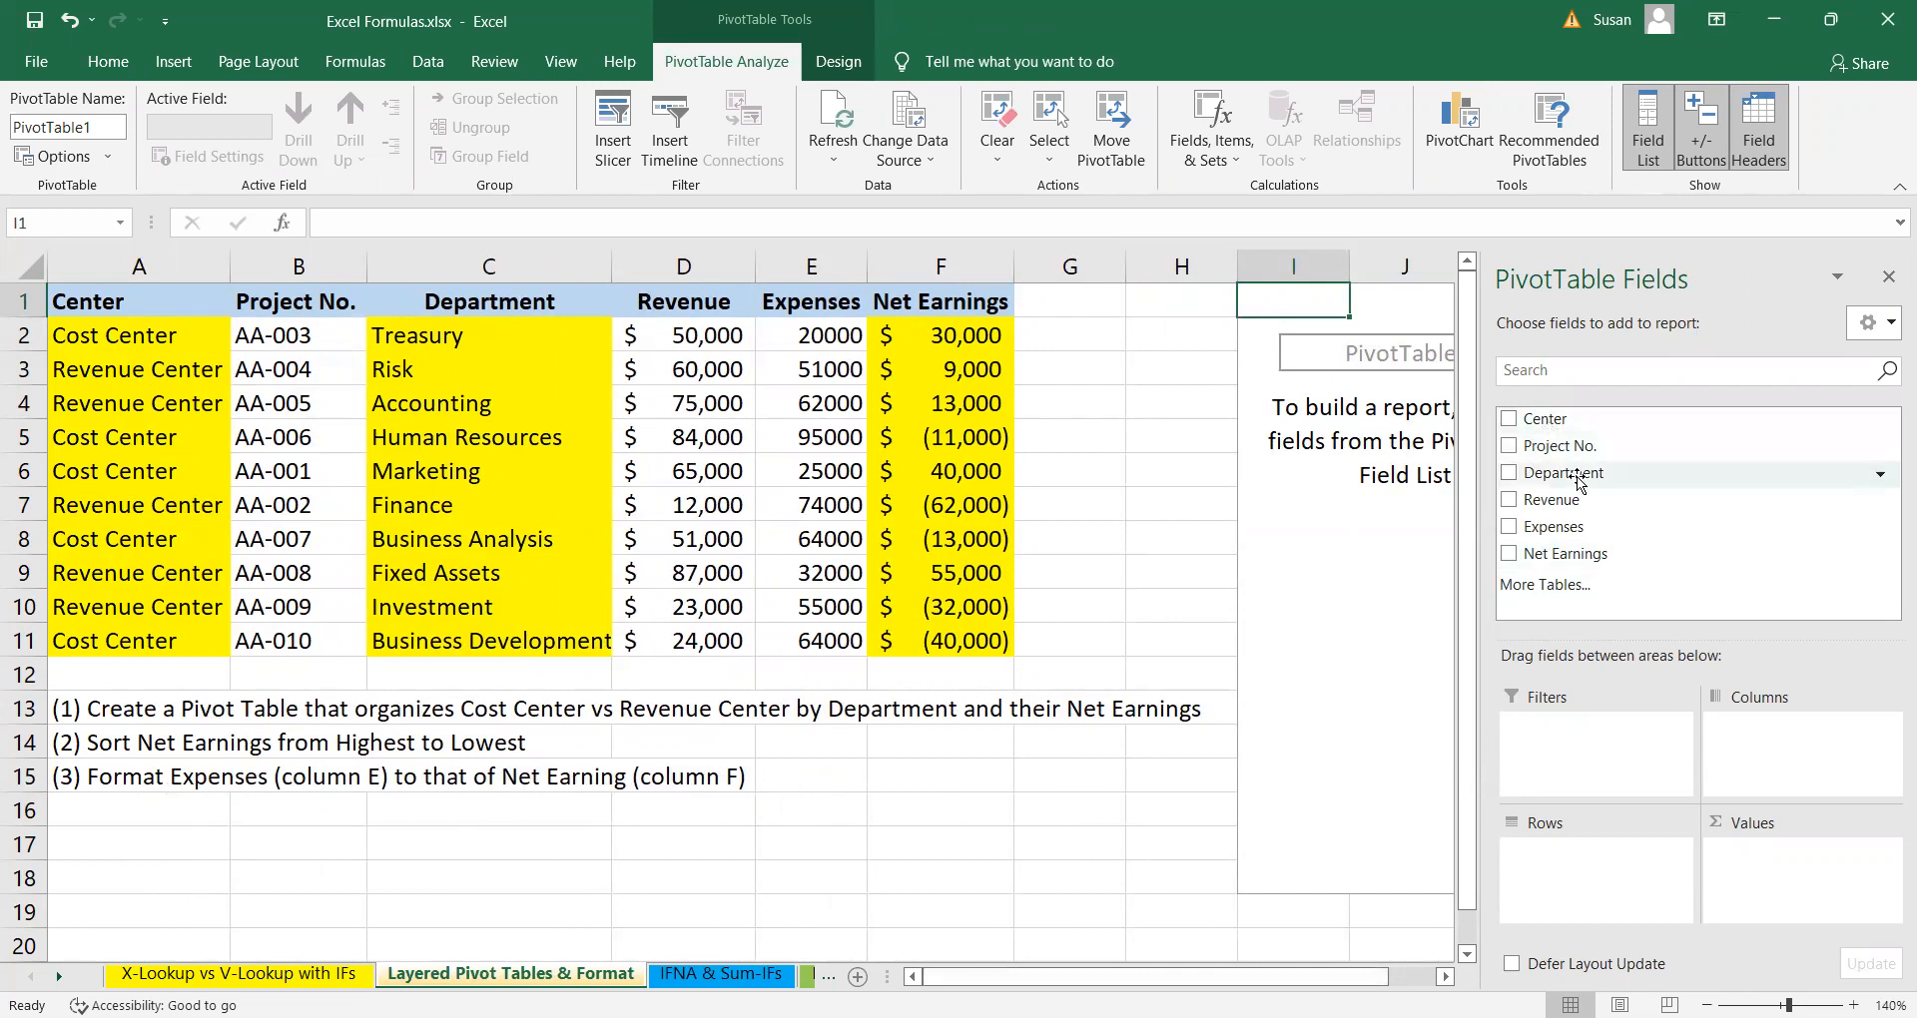
pyautogui.moveTo(1577, 482); pyautogui.dragTo(1634, 897)
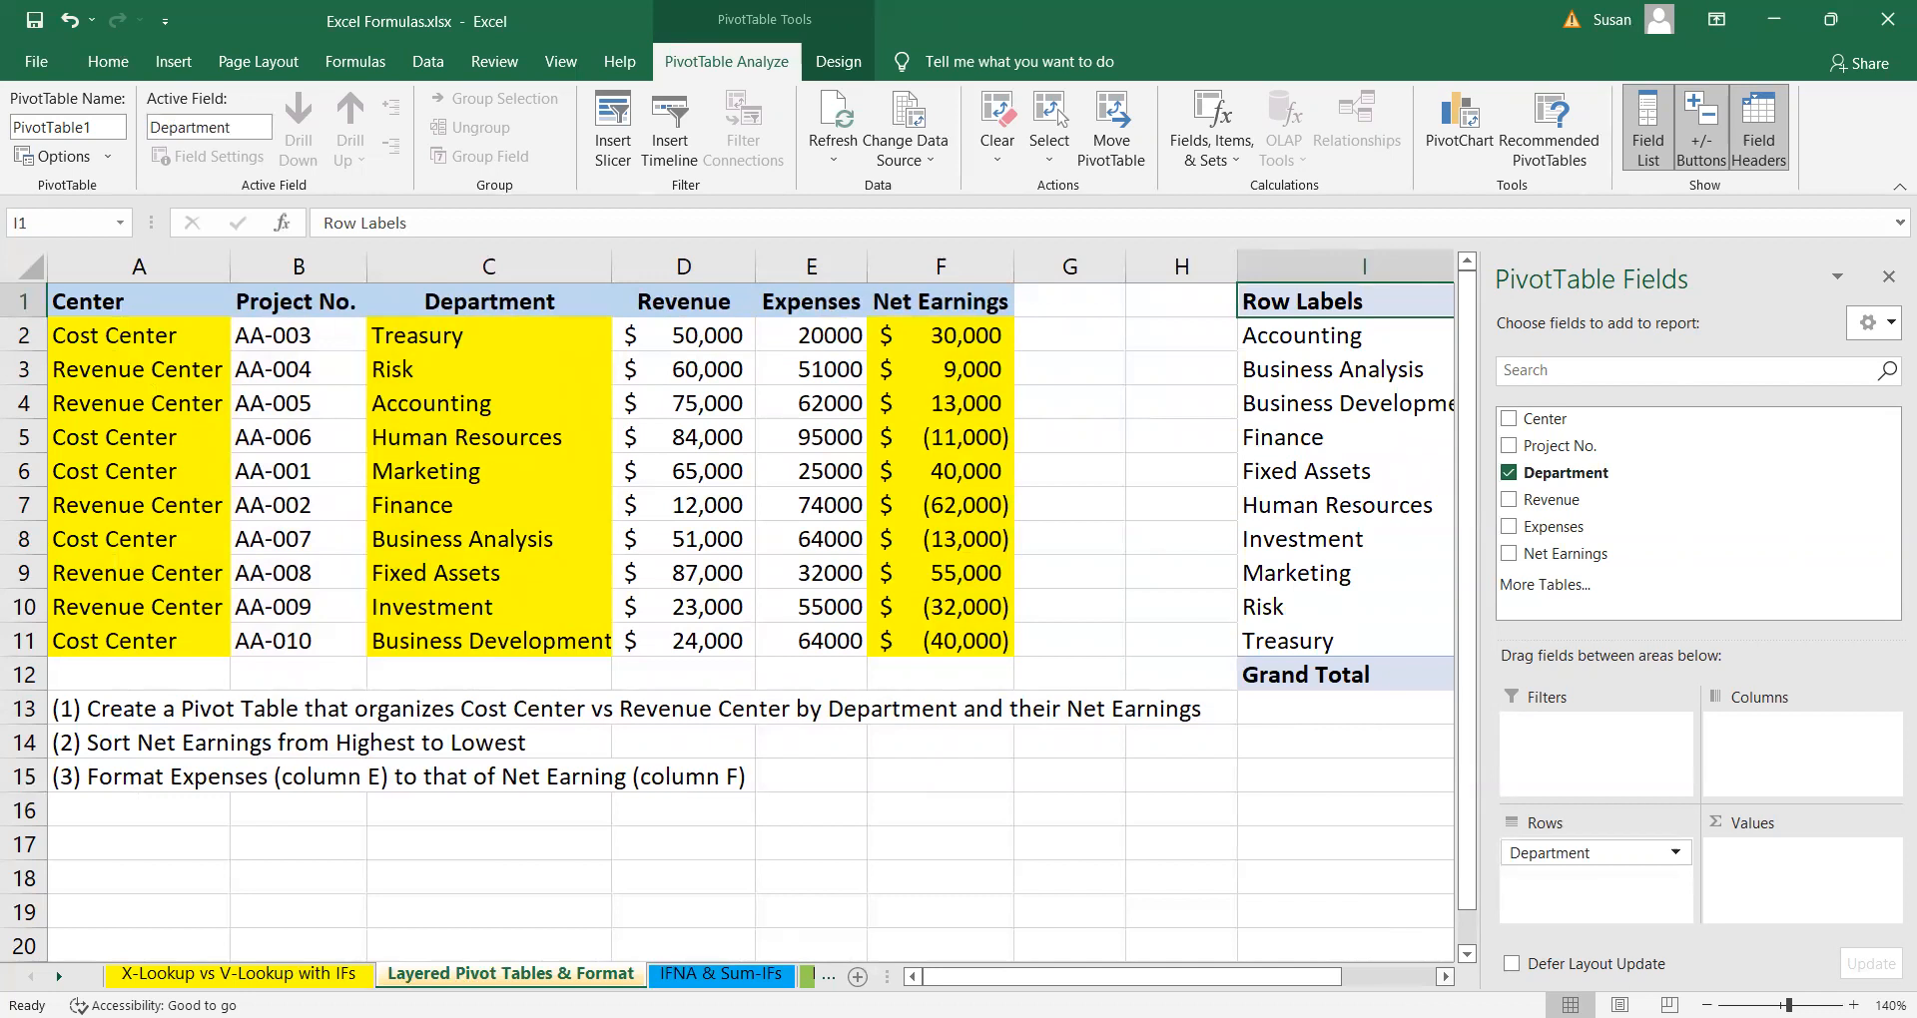
pyautogui.hscroll(2, 1409, 744)
pyautogui.hscroll(1, 770, 336)
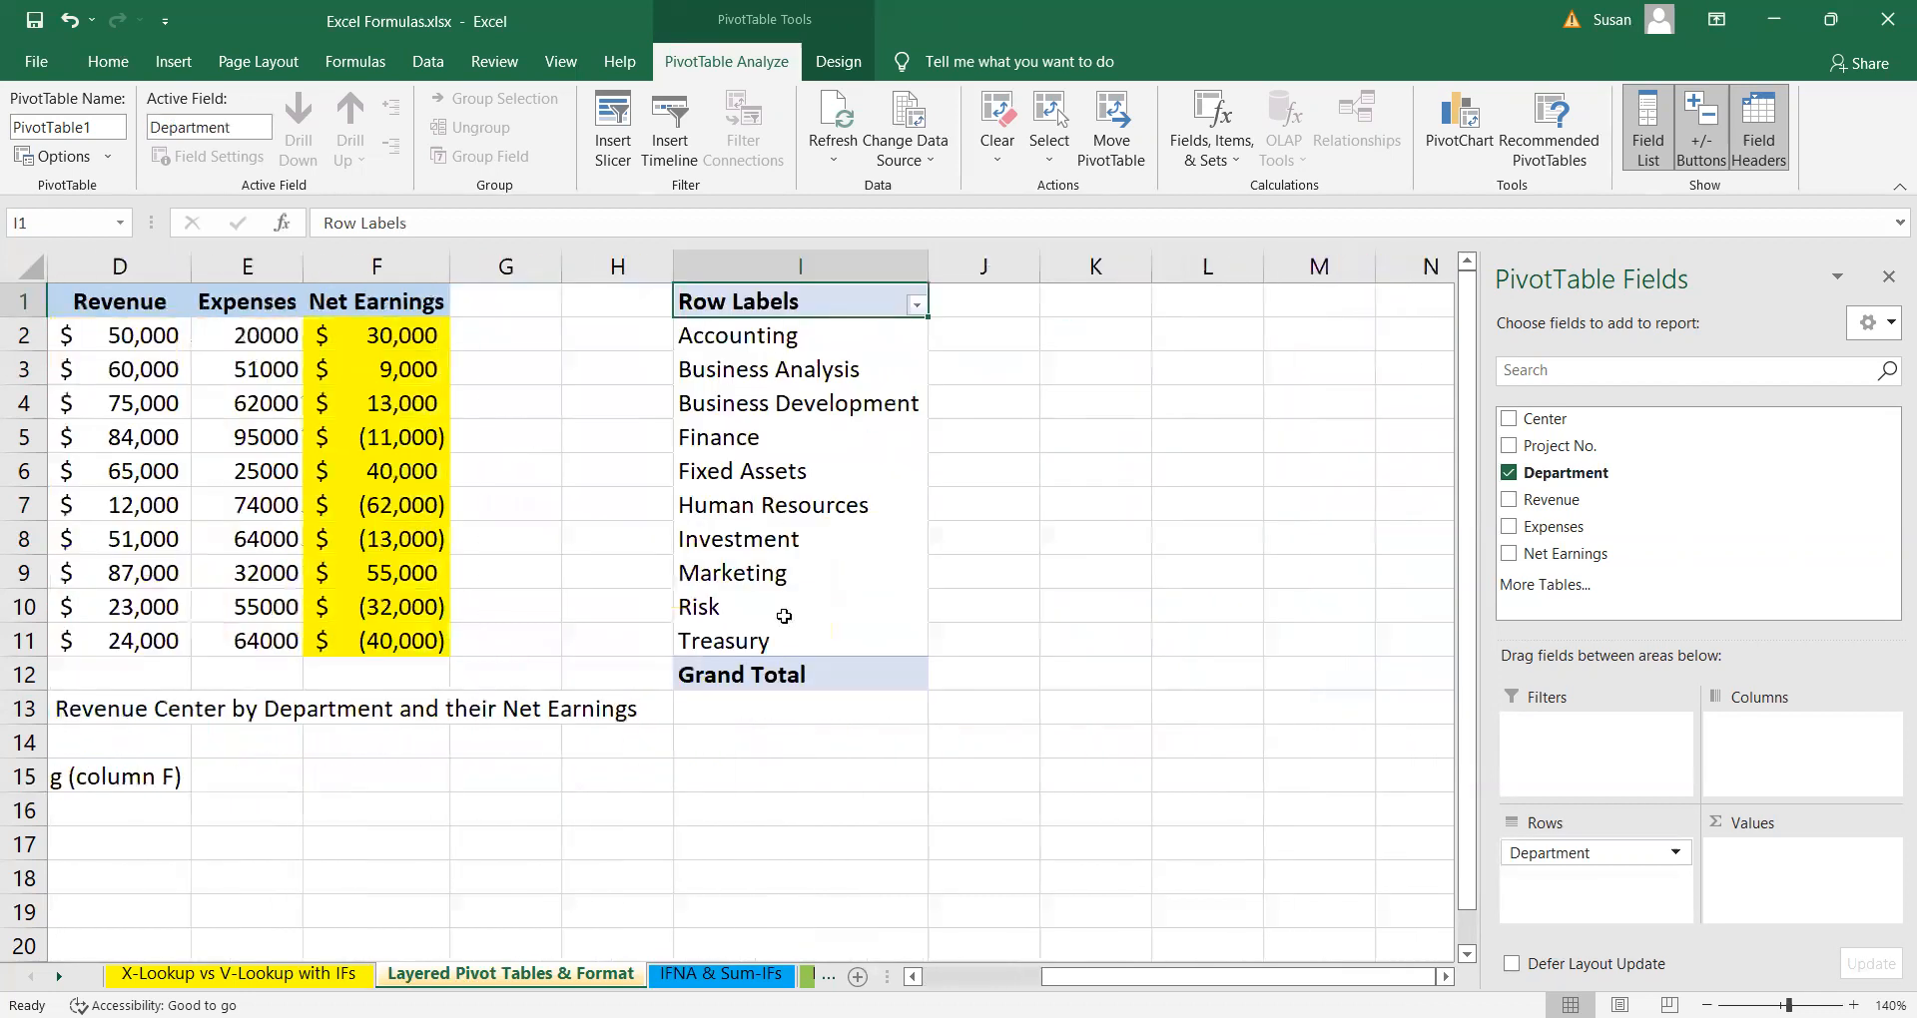
pyautogui.moveTo(1151, 977); pyautogui.dragTo(1037, 977)
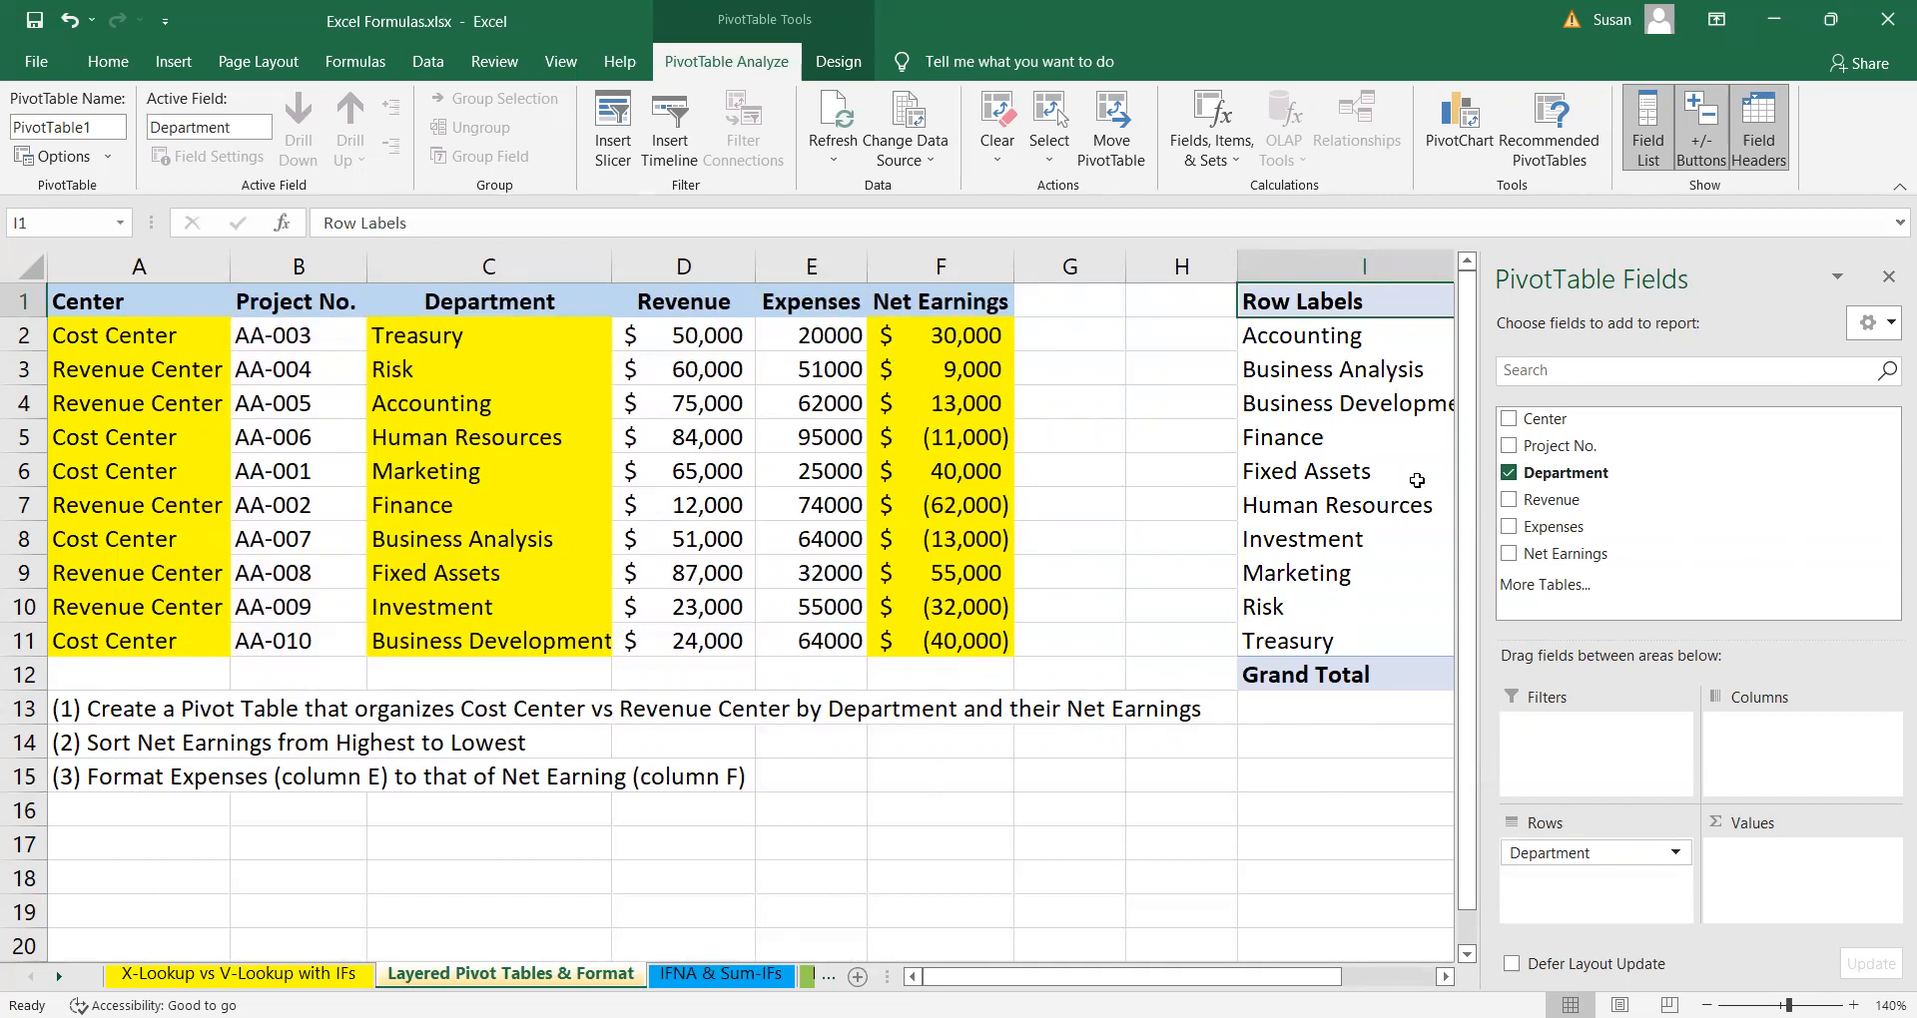
# - Add Net Earnings to the pivot table's values as a sum and Center to its columns
pyautogui.moveTo(1618, 555); pyautogui.dragTo(1825, 910)
pyautogui.moveTo(1288, 977); pyautogui.dragTo(1444, 981)
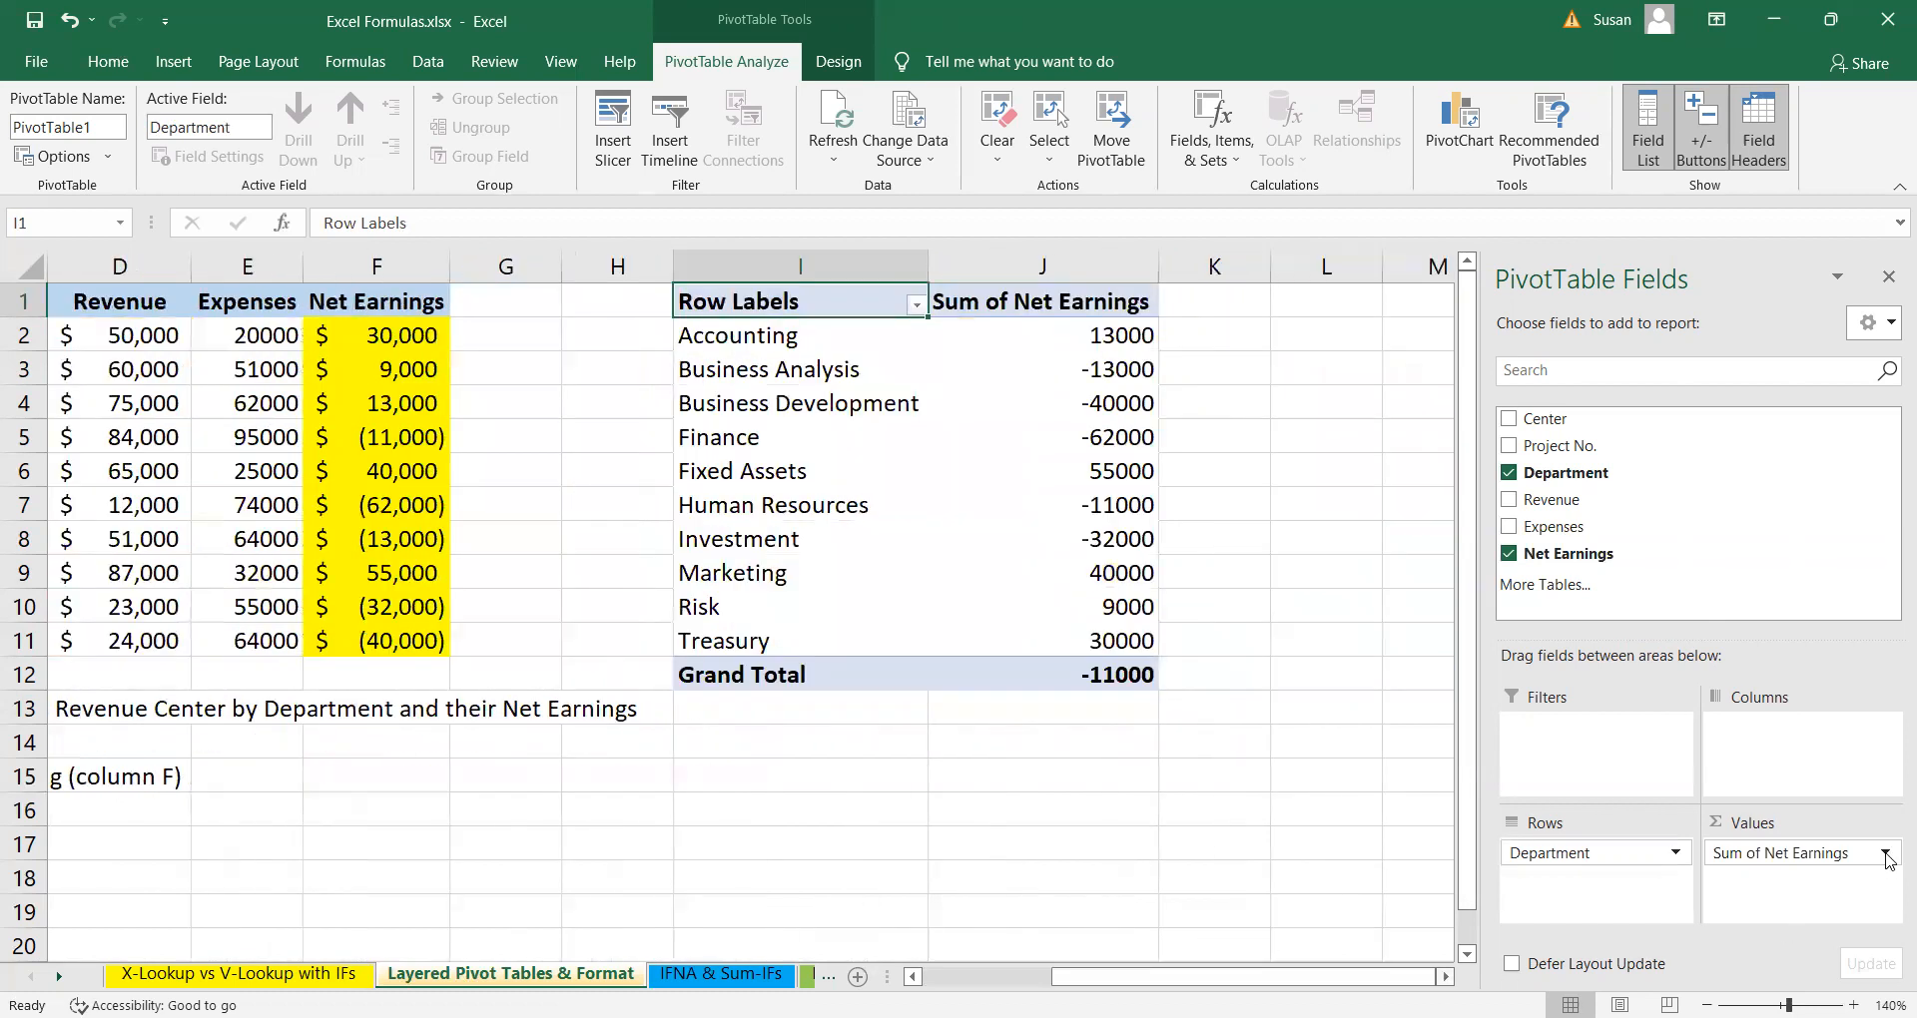
pyautogui.moveTo(1248, 976); pyautogui.dragTo(1121, 977)
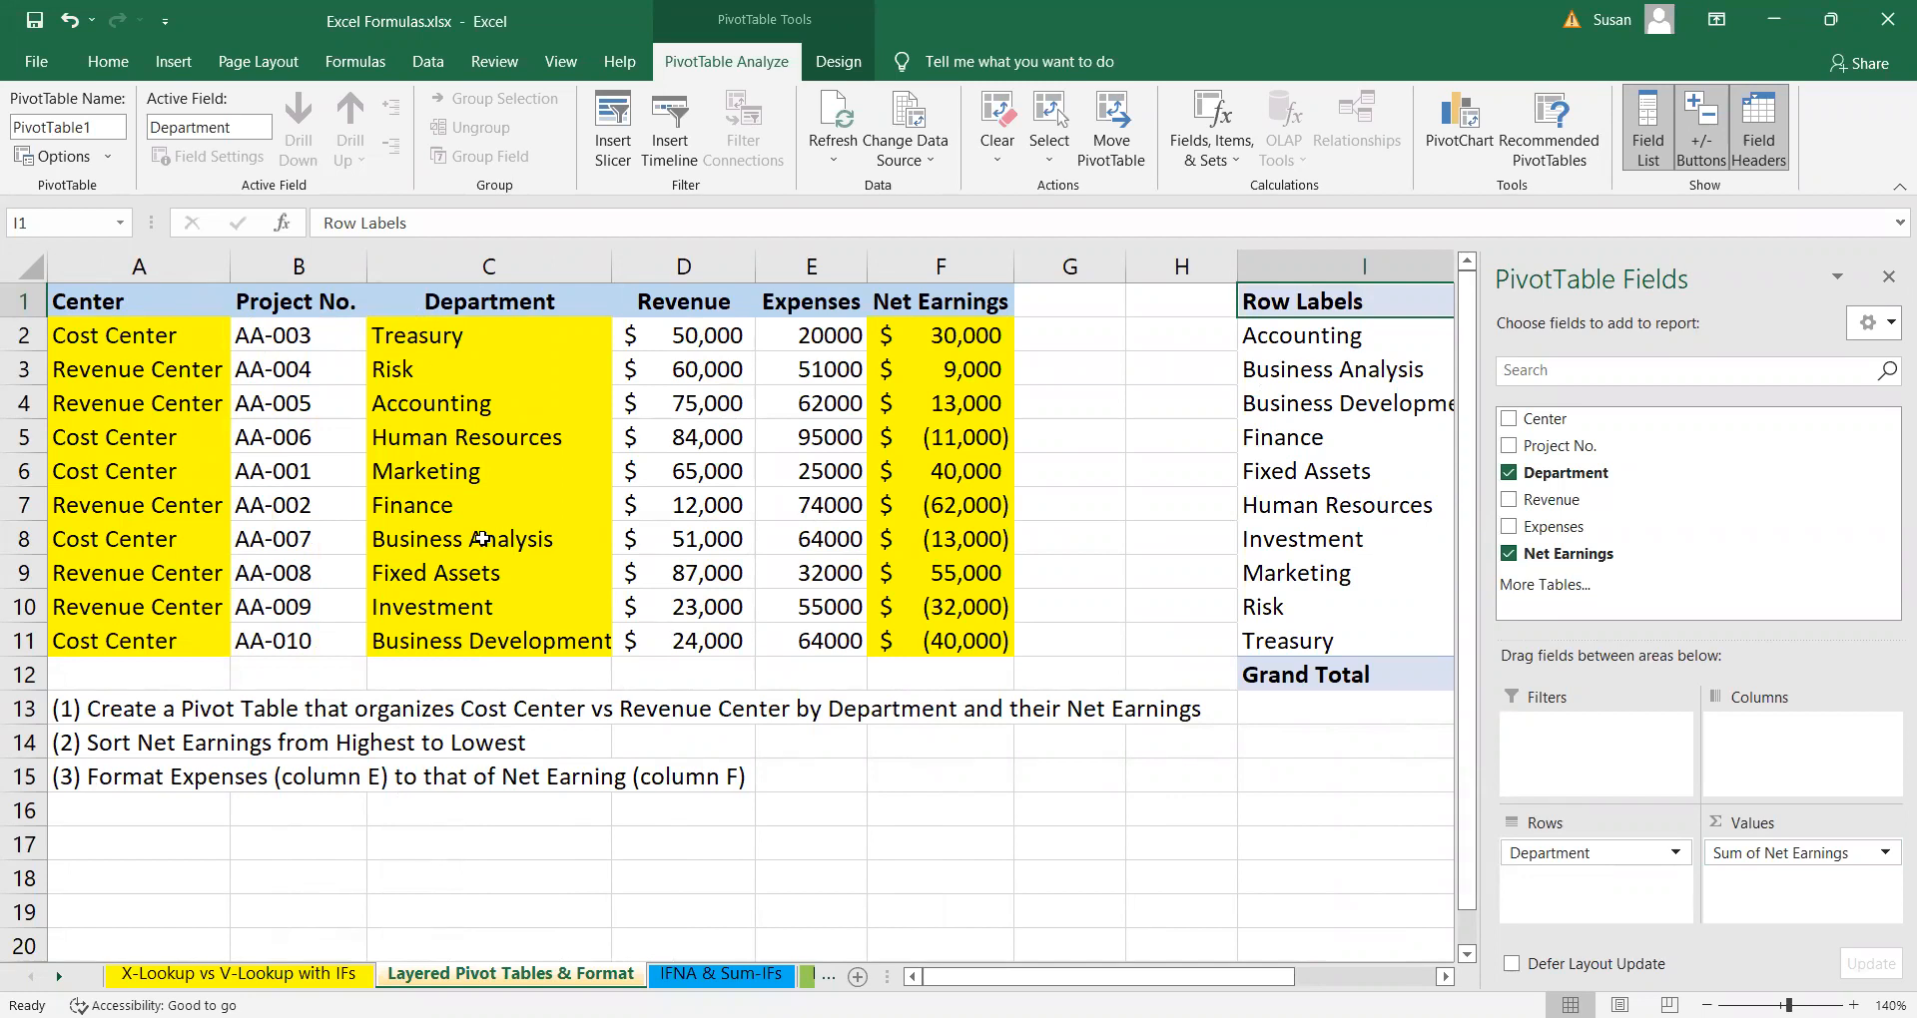
pyautogui.moveTo(1298, 964); pyautogui.dragTo(1363, 965)
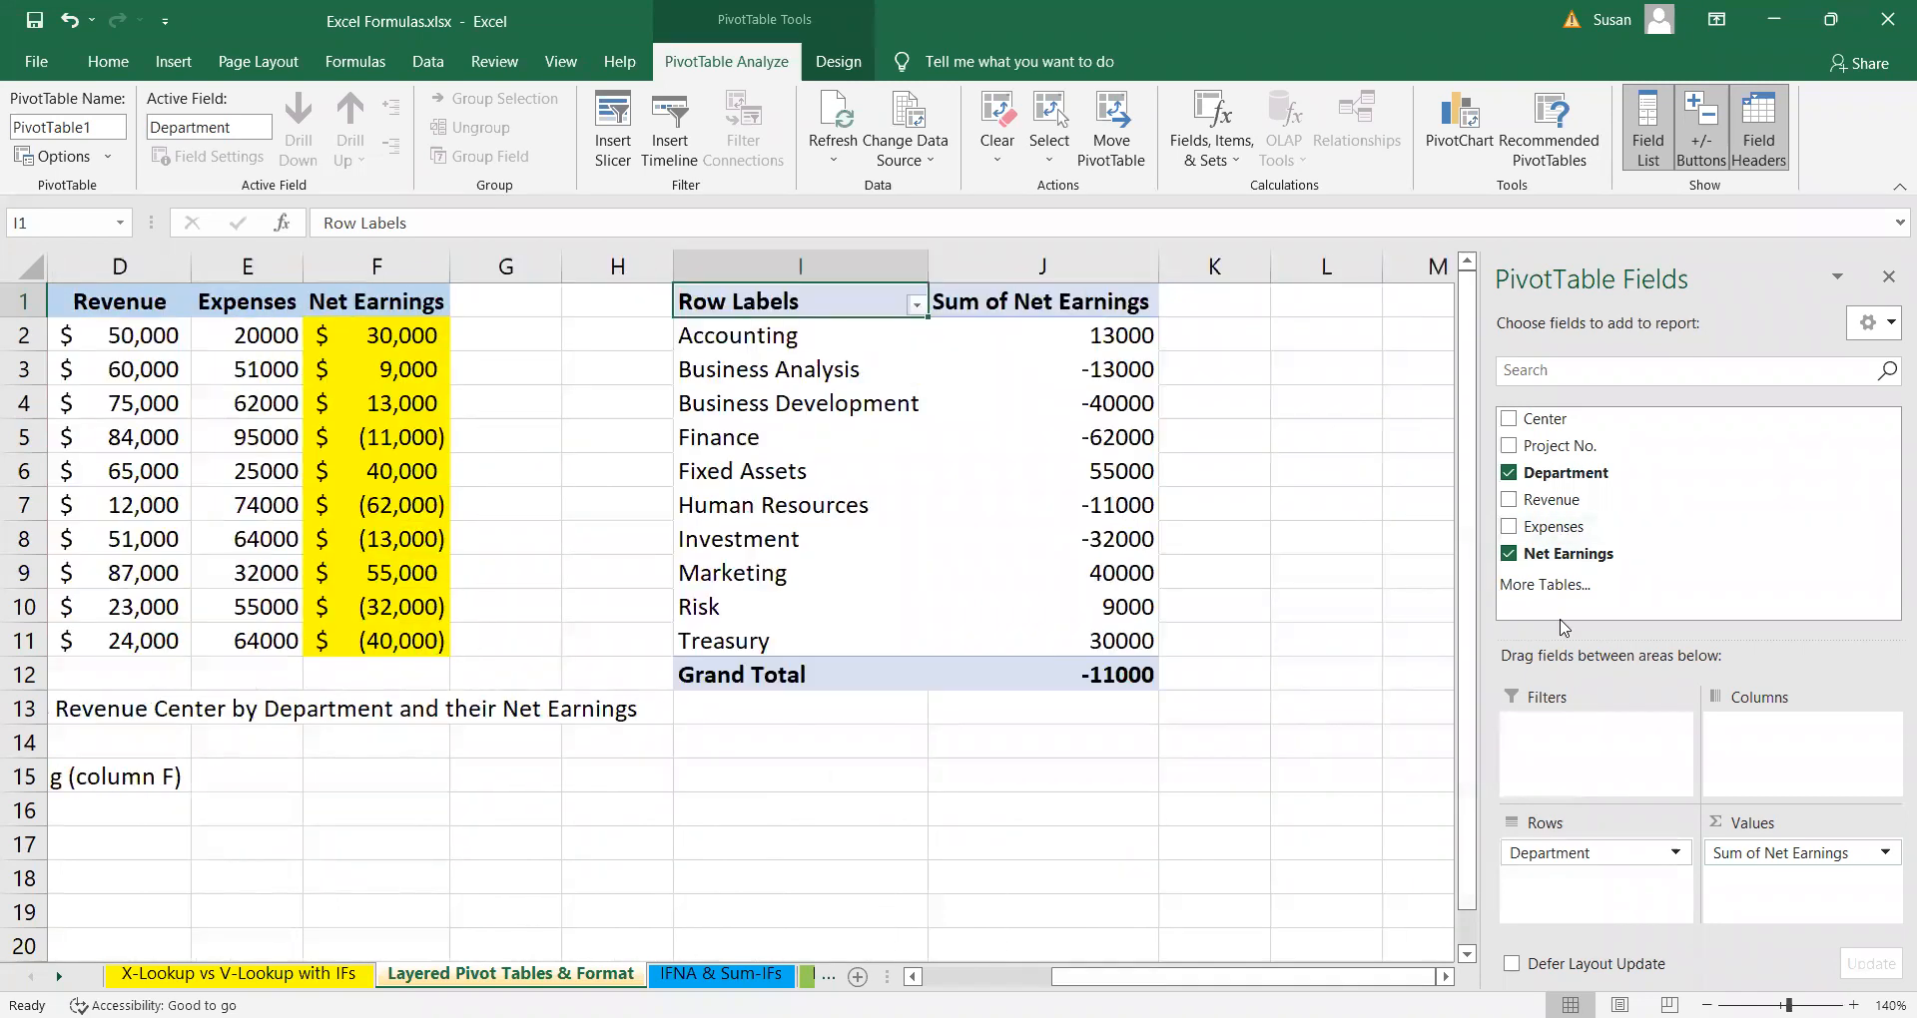
pyautogui.moveTo(1582, 424); pyautogui.dragTo(1765, 756)
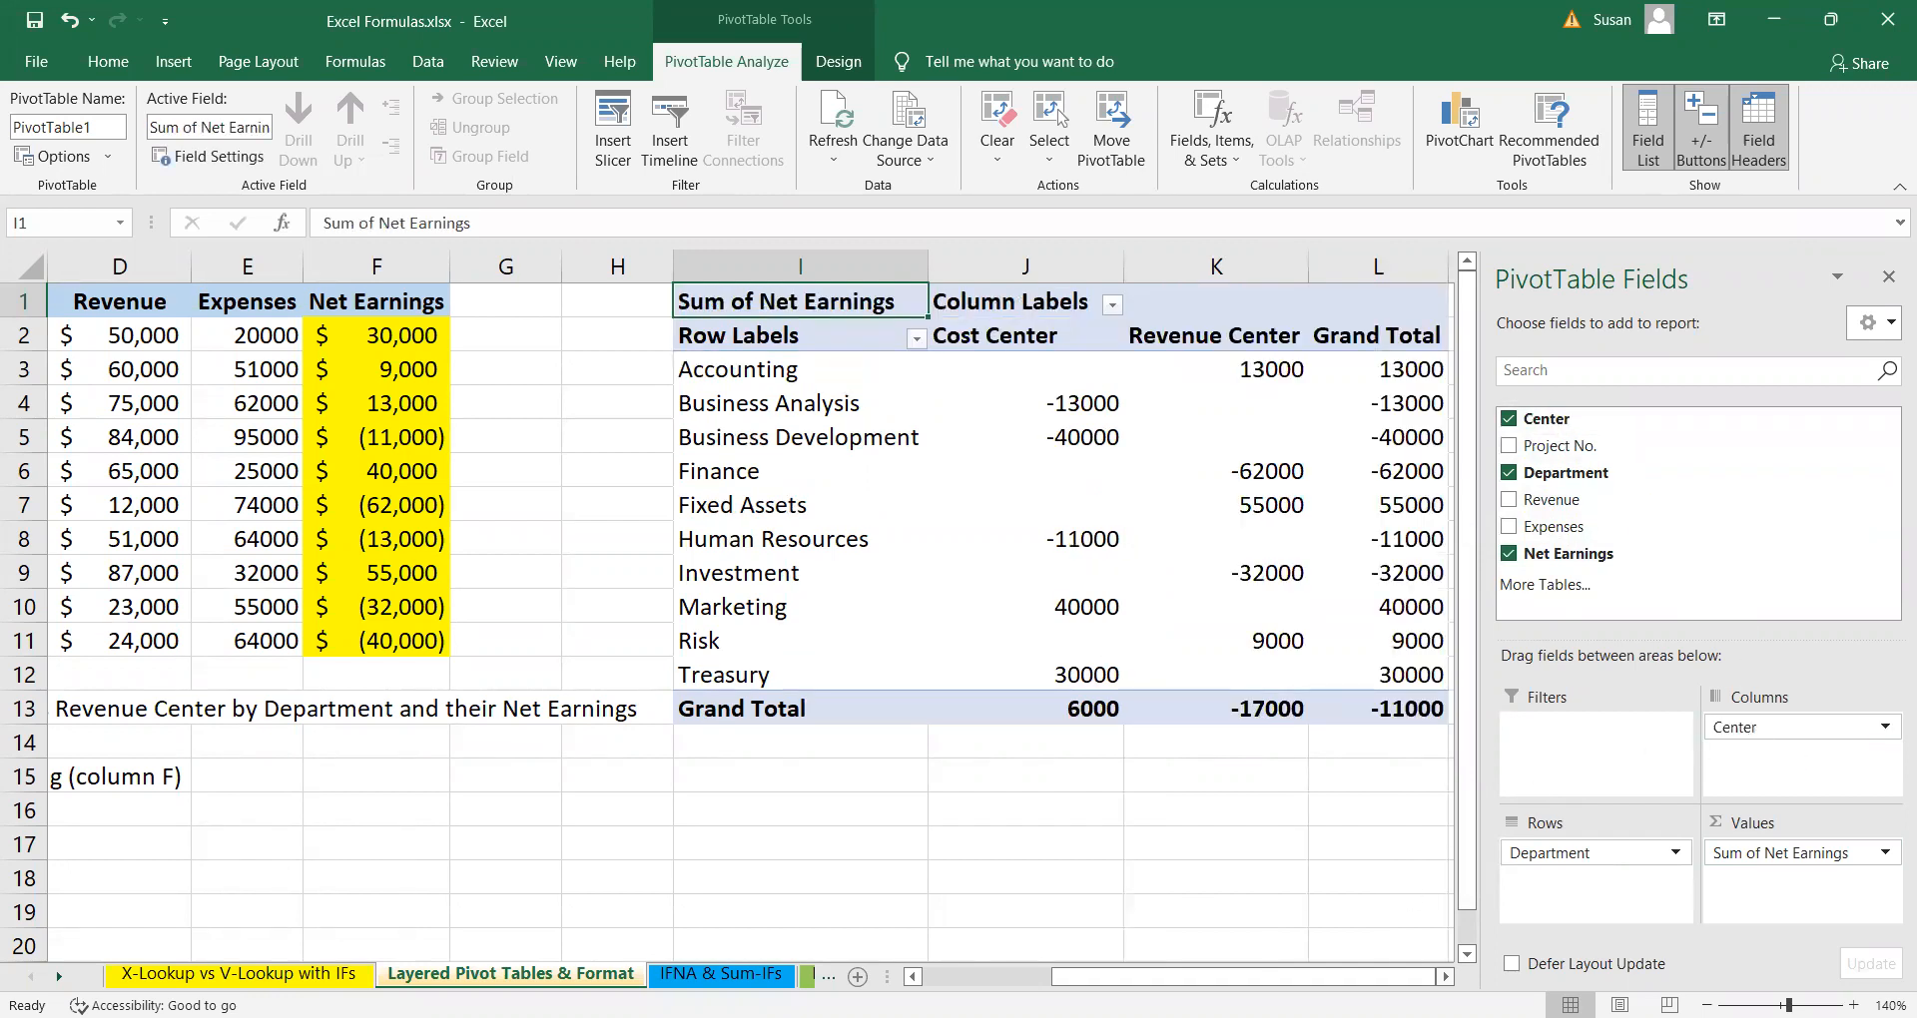
# - Examine the pivot table's departments and their net earnings under Cost Center and Revenue Center
pyautogui.hscroll(2, 963, 514)
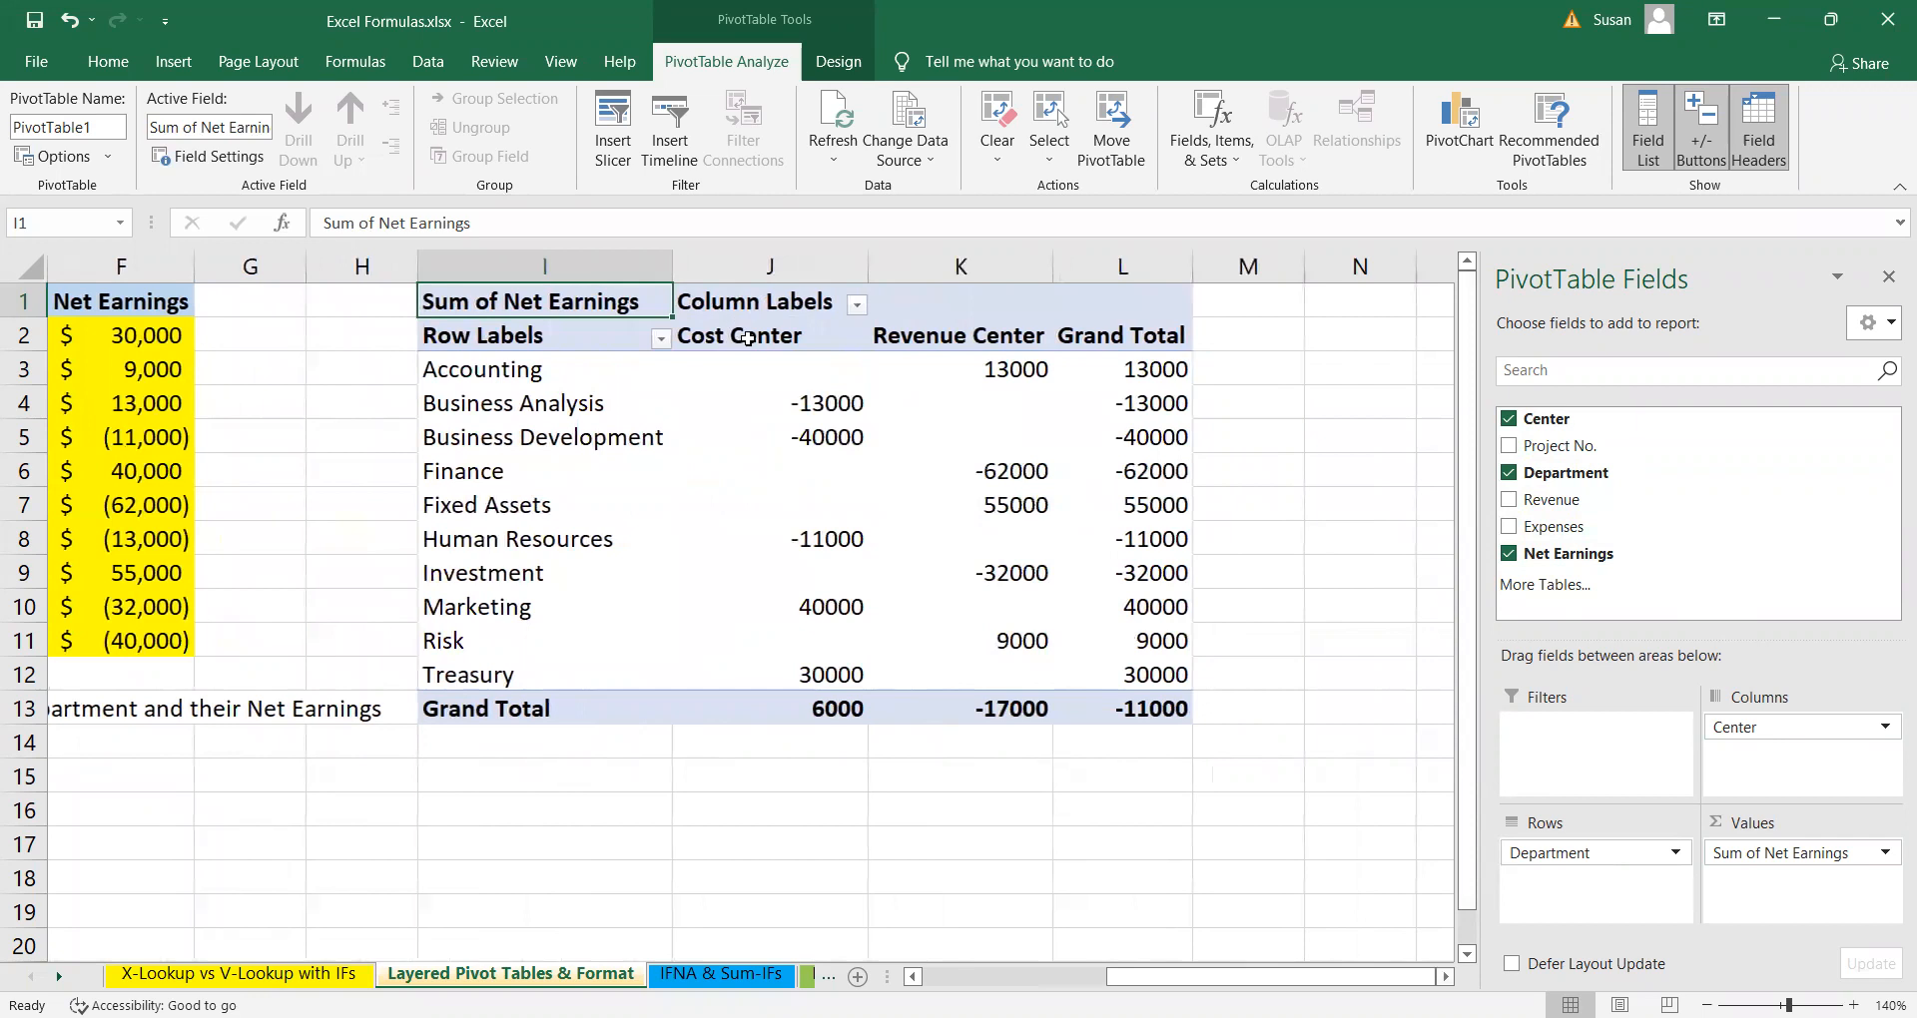
pyautogui.moveTo(581, 368); pyautogui.dragTo(530, 671)
pyautogui.moveTo(812, 361); pyautogui.dragTo(803, 663)
pyautogui.moveTo(1020, 371); pyautogui.dragTo(1005, 676)
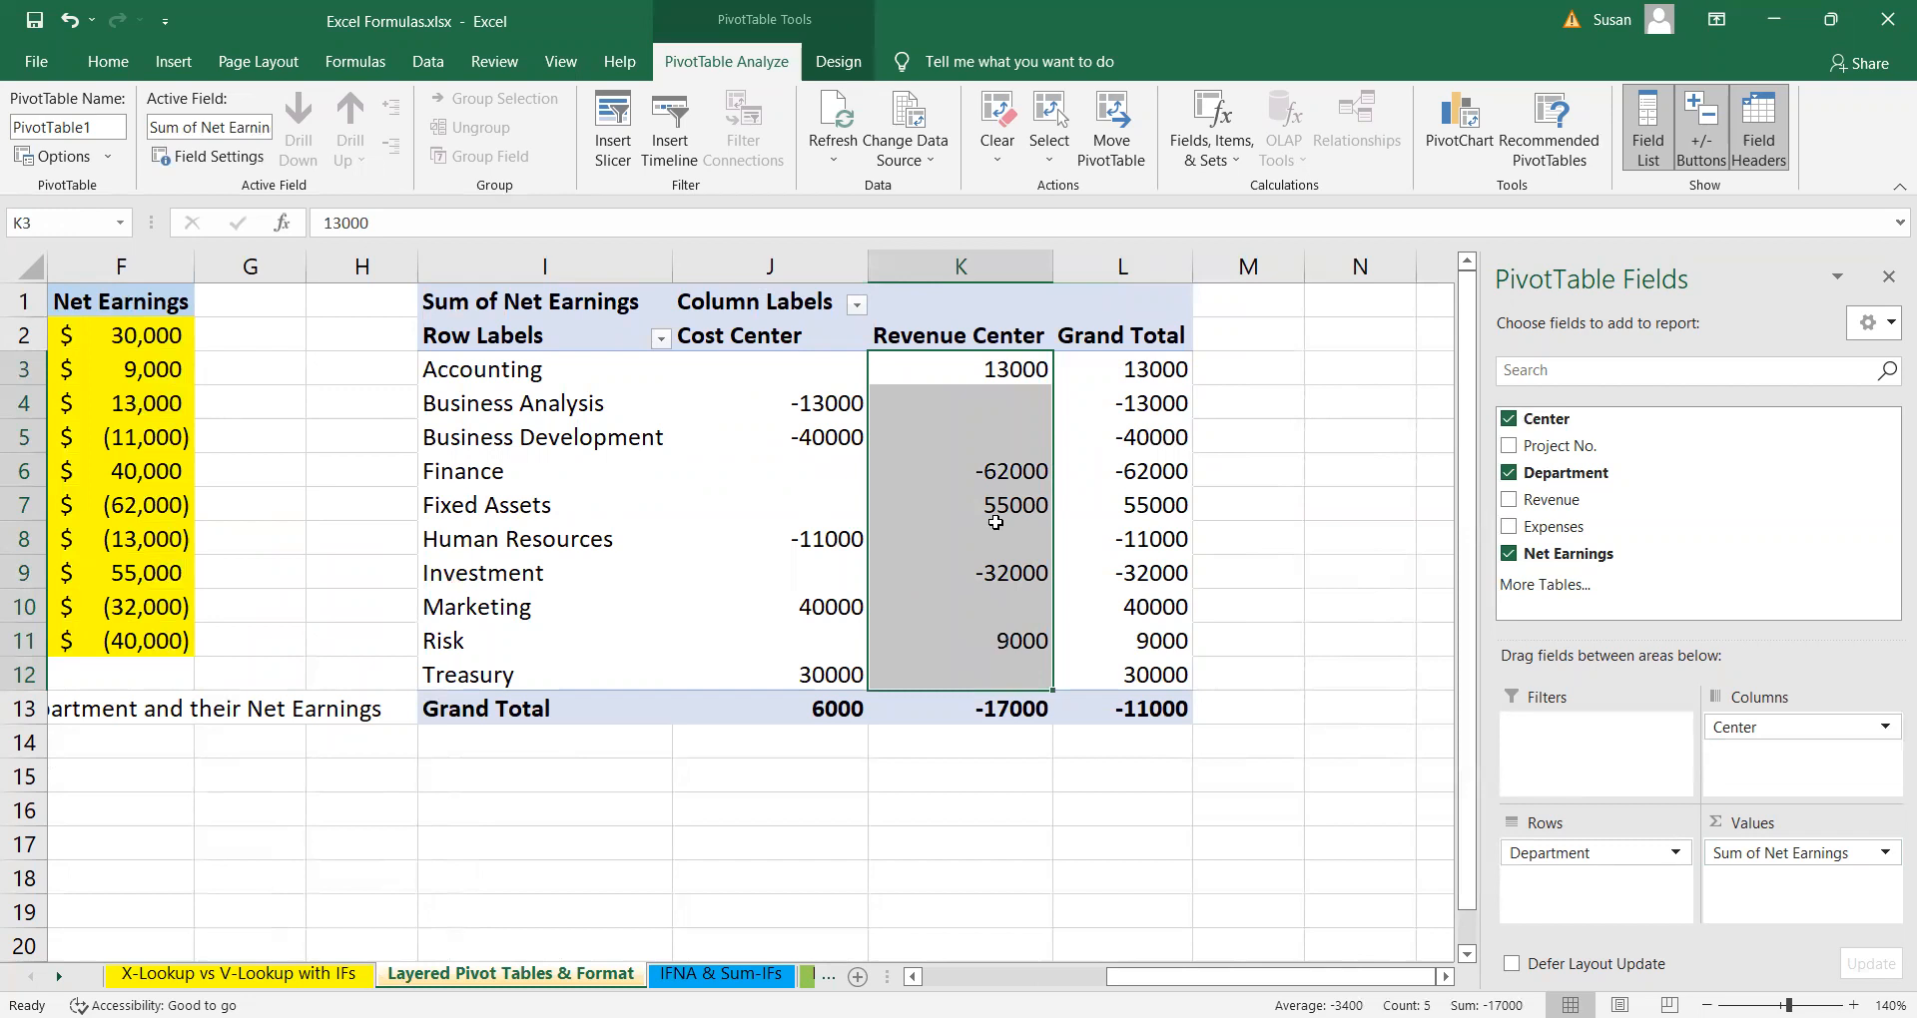
# - Move the Center field from the pivot table's columns to its filters, and filter it to Cost Center with multiple item selection enabled
pyautogui.click(1814, 734)
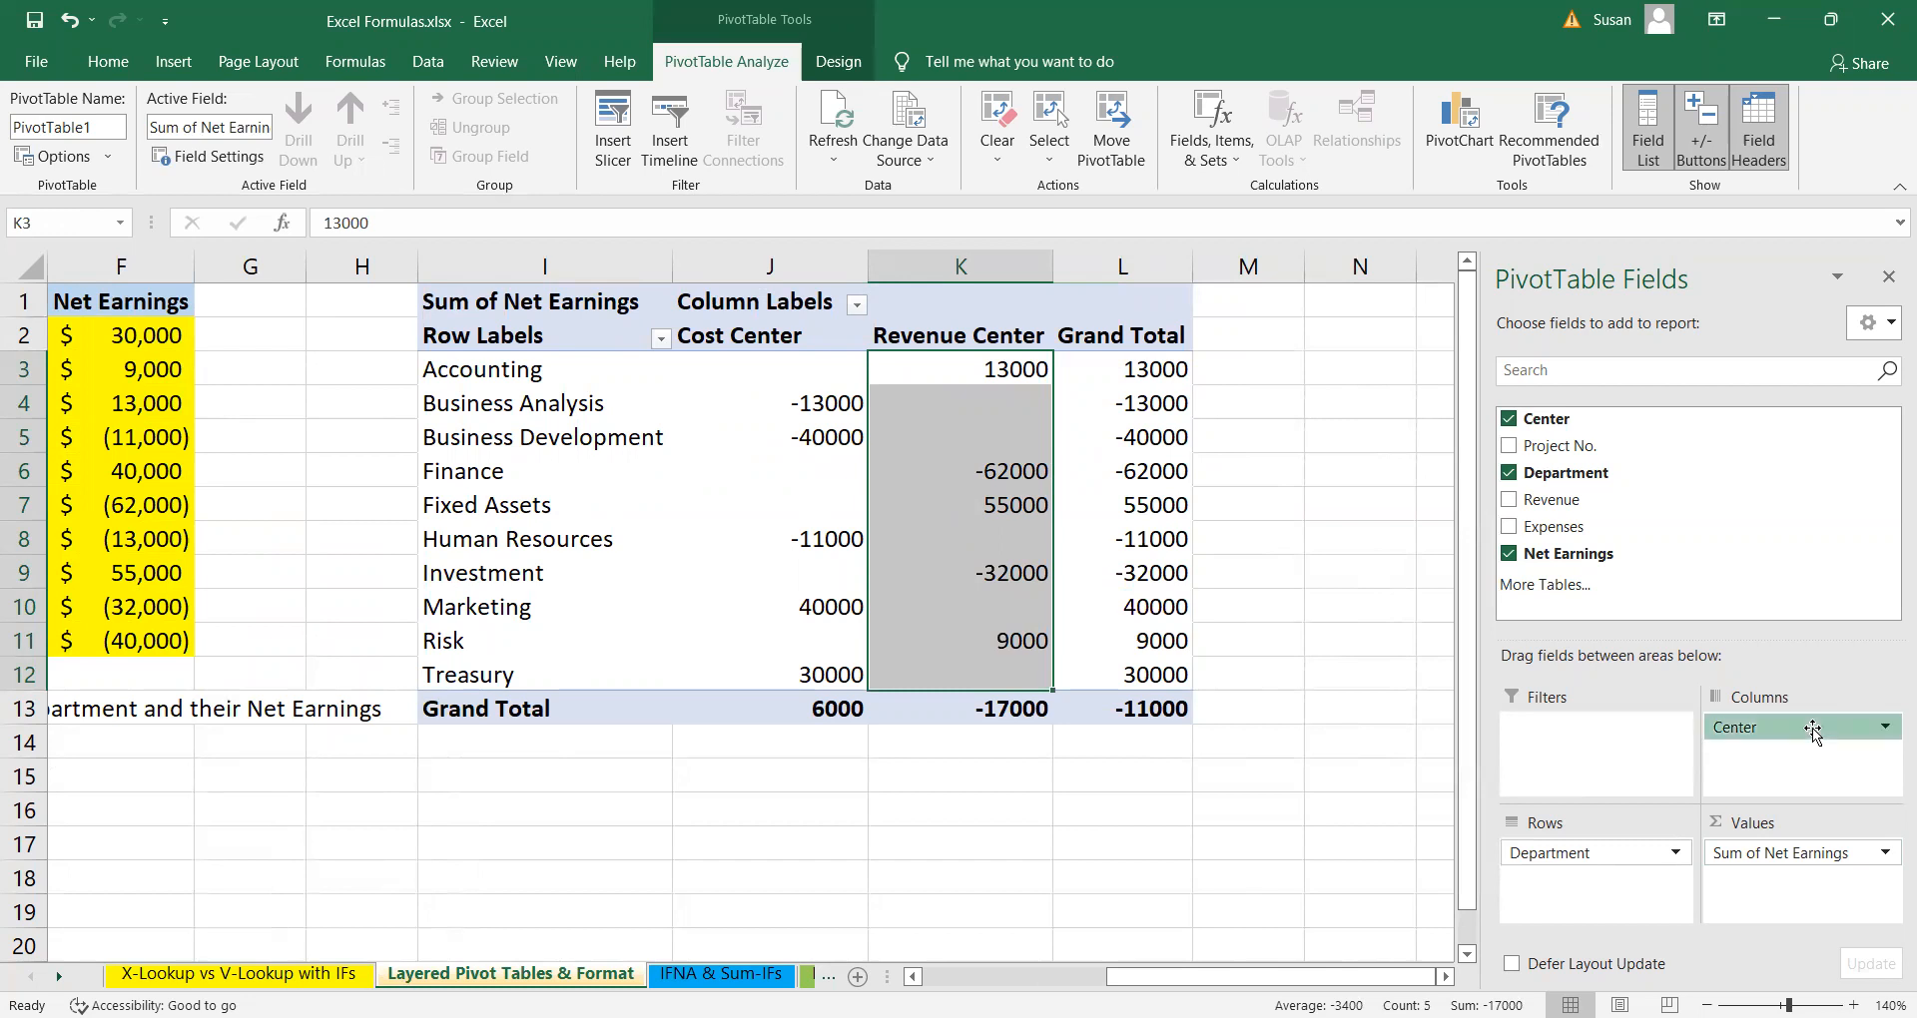
pyautogui.moveTo(1813, 734); pyautogui.dragTo(1547, 754)
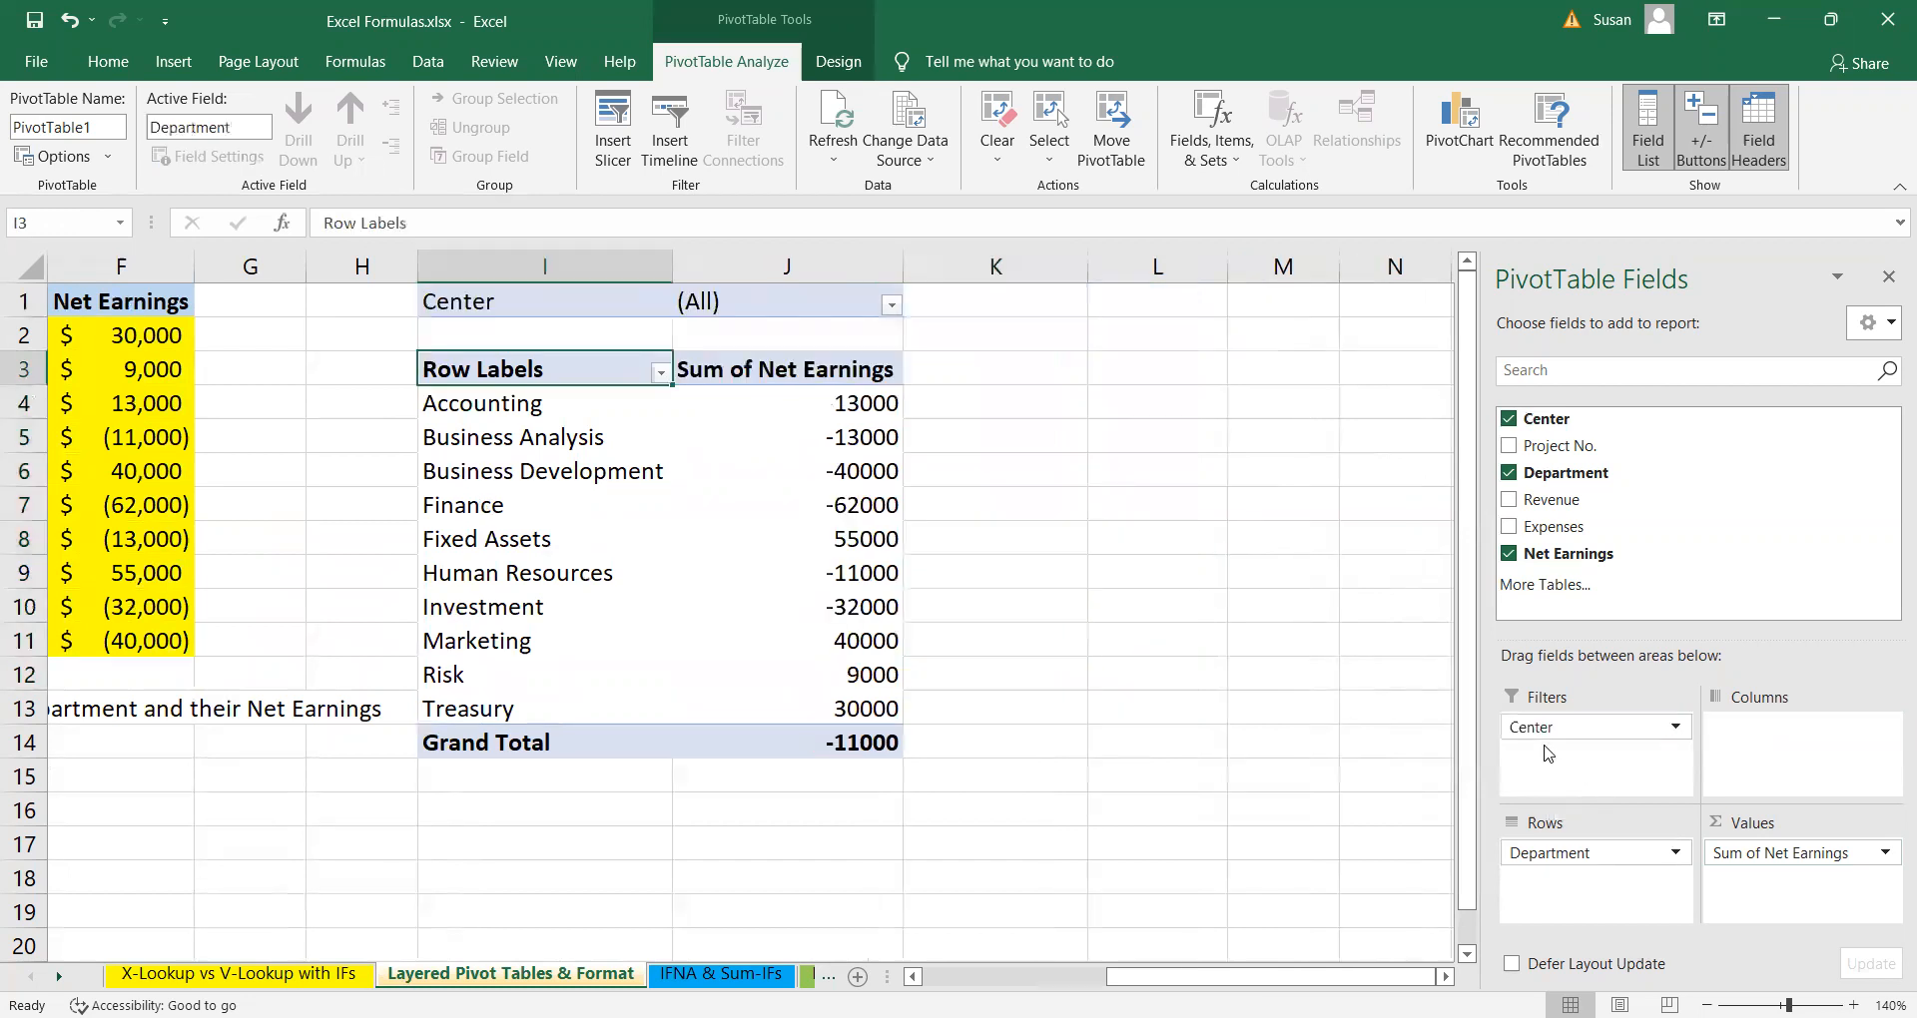
pyautogui.moveTo(1163, 977); pyautogui.dragTo(1138, 976)
pyautogui.click(846, 307)
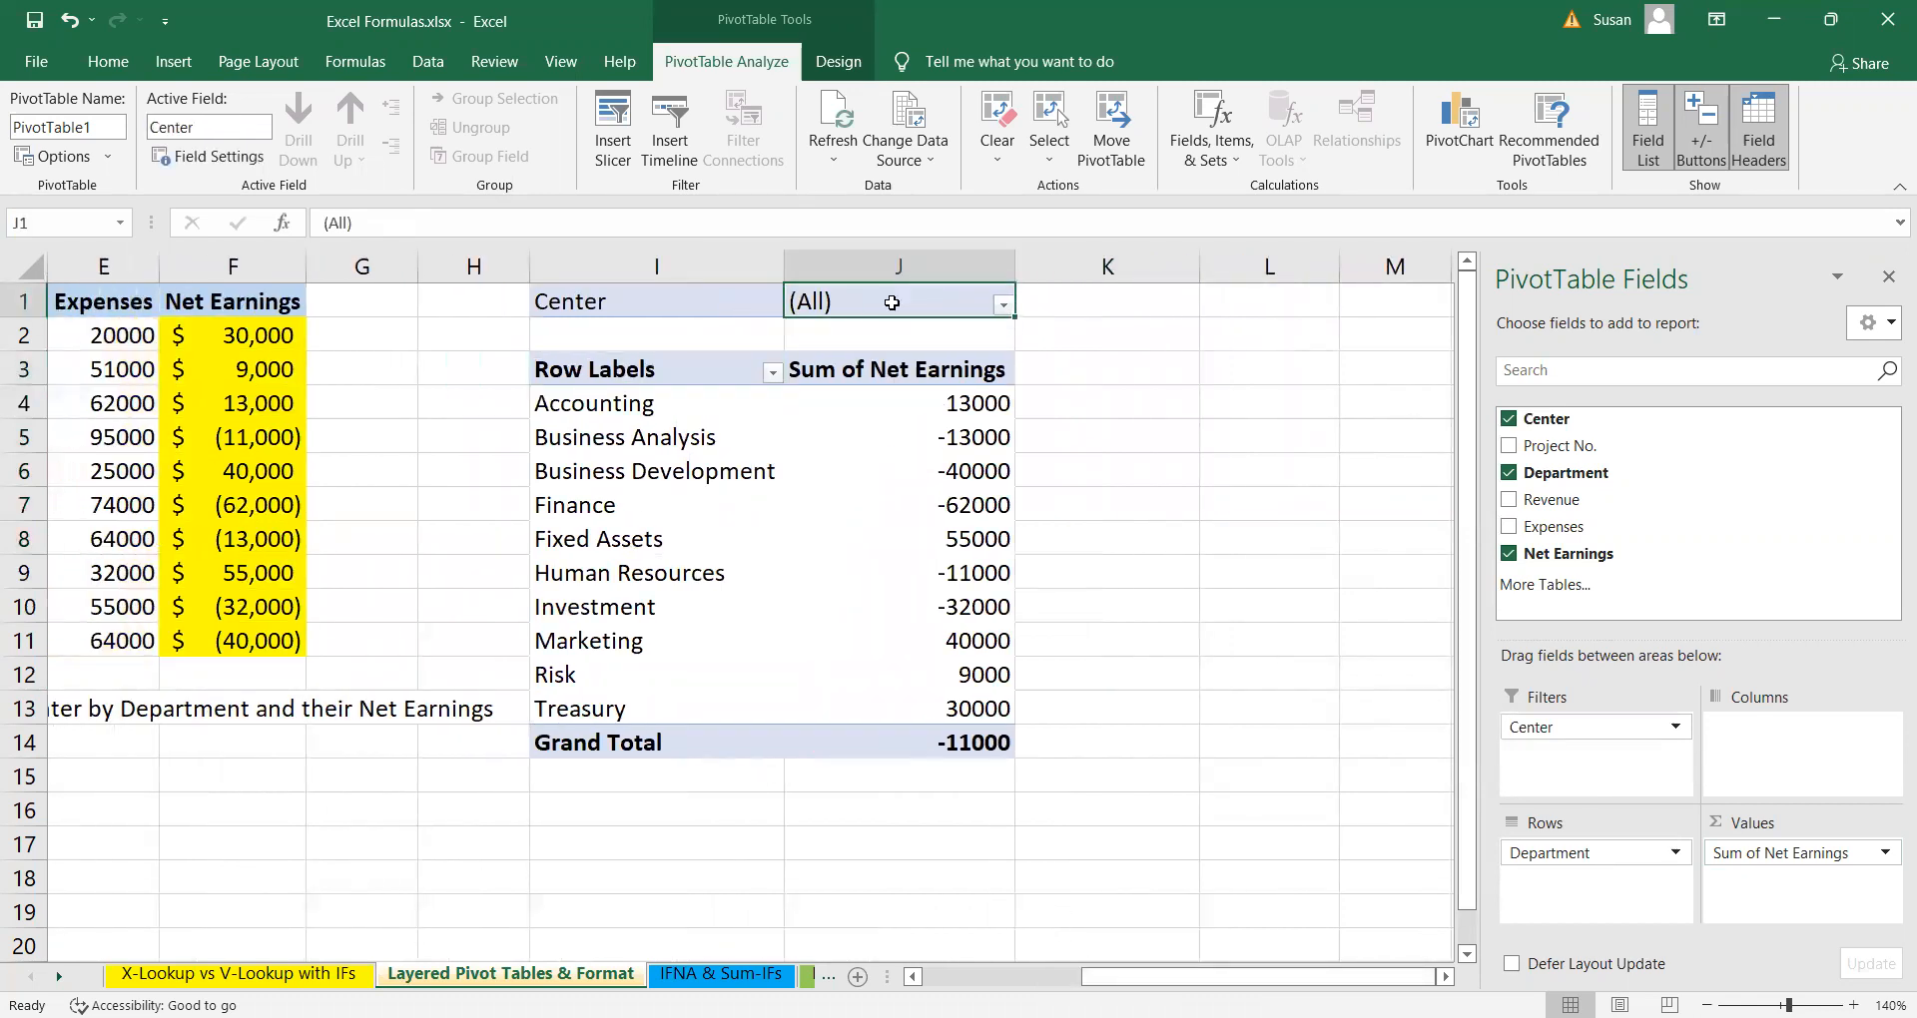
pyautogui.click(1003, 306)
pyautogui.click(730, 585)
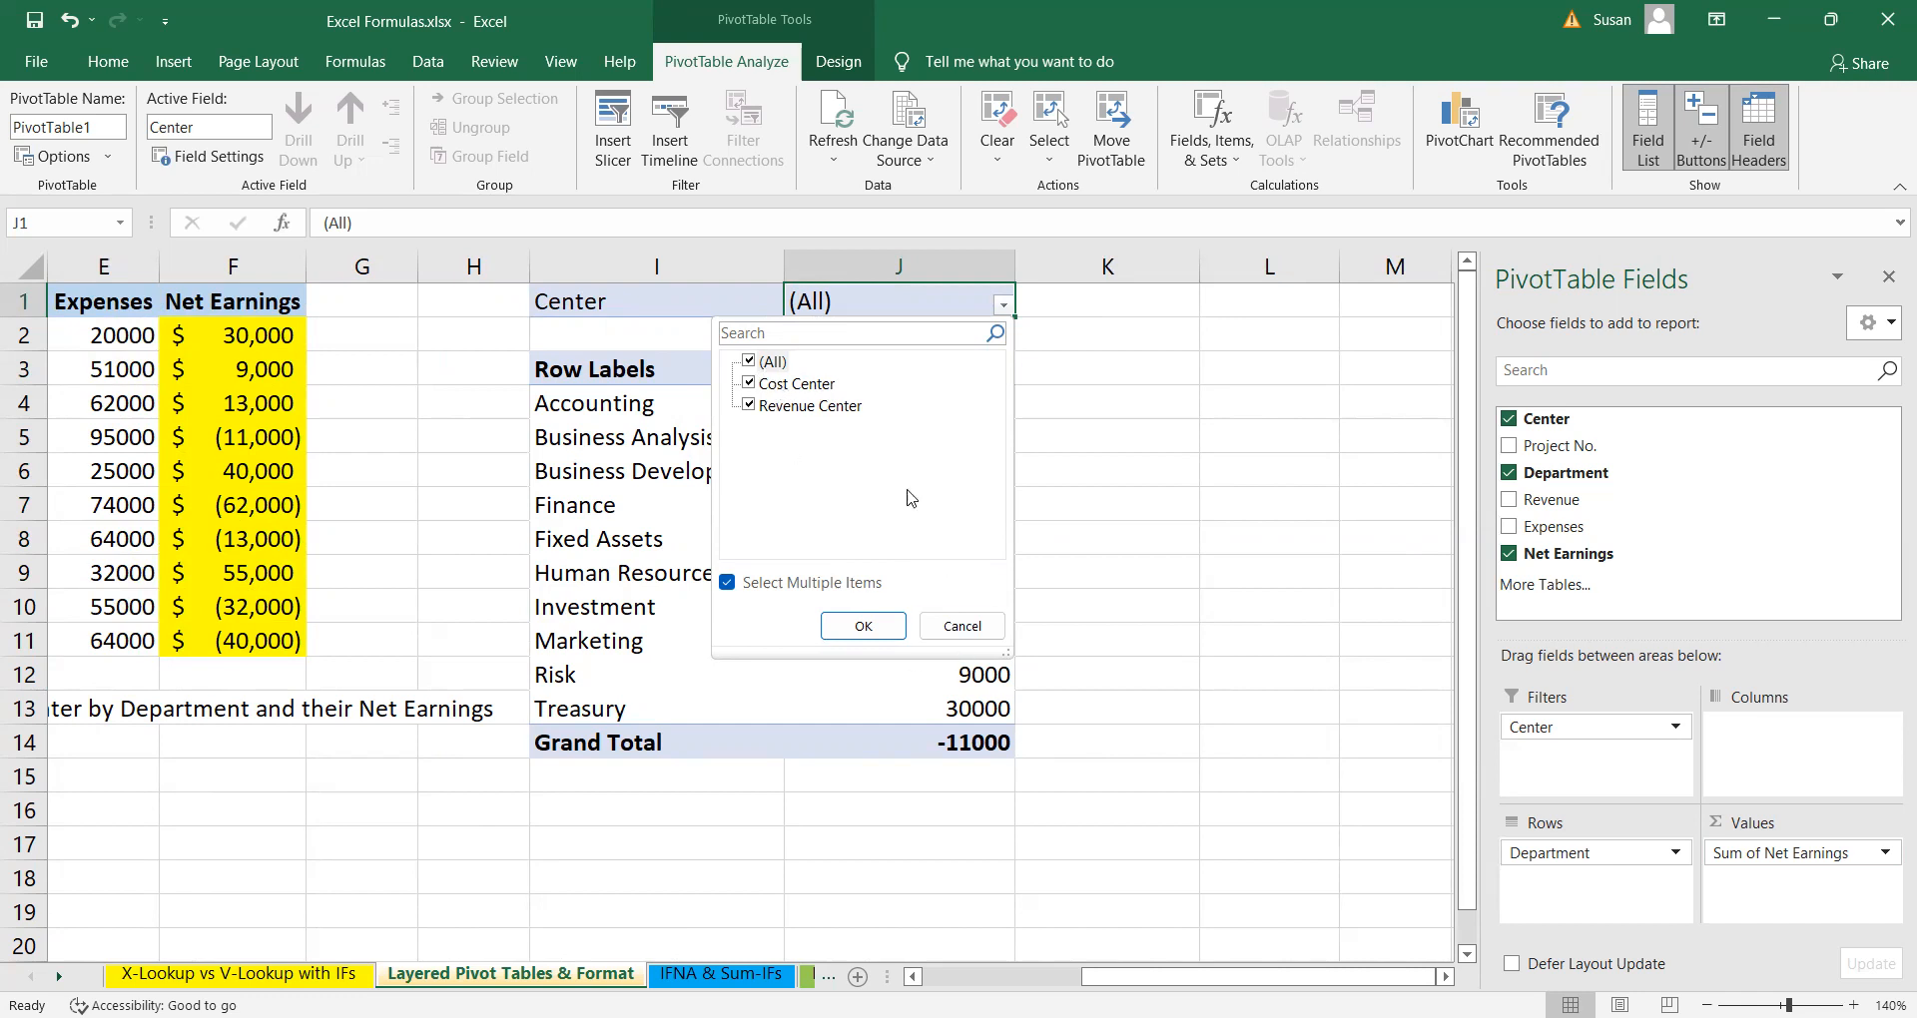
pyautogui.click(748, 363)
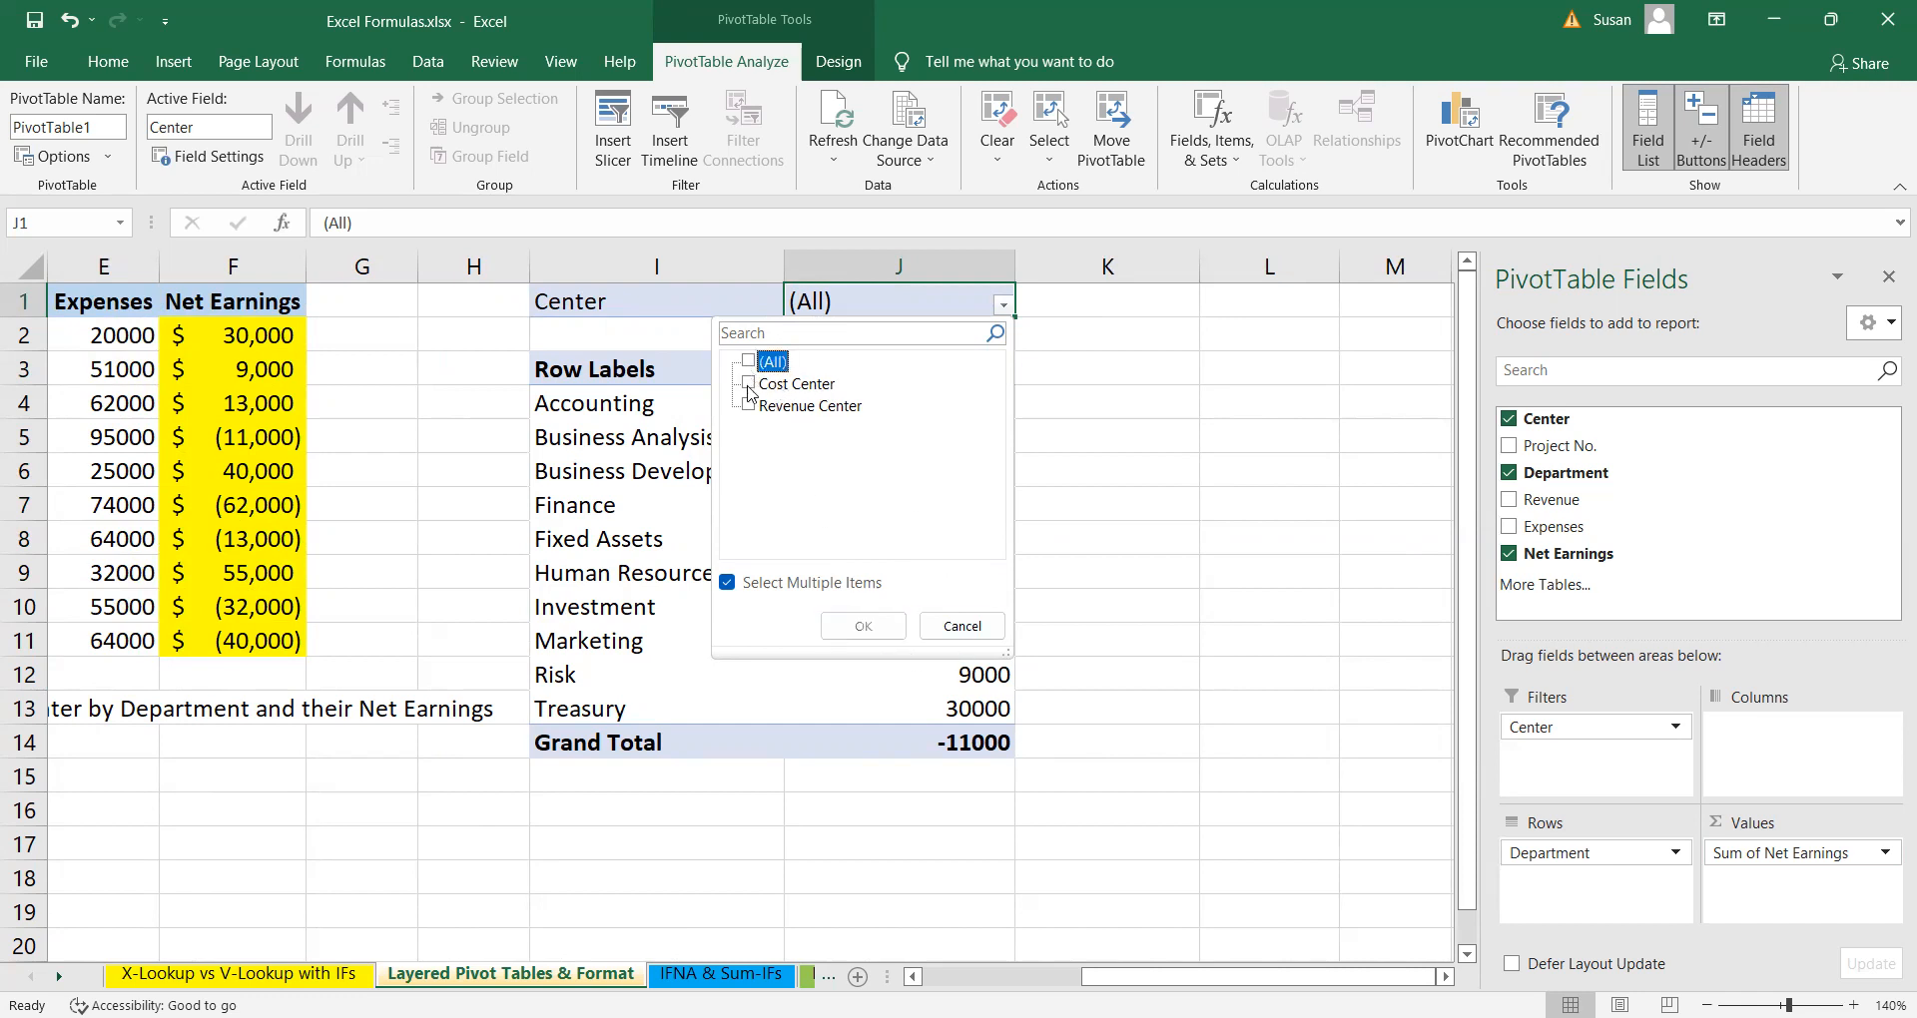
pyautogui.click(749, 386)
pyautogui.click(864, 626)
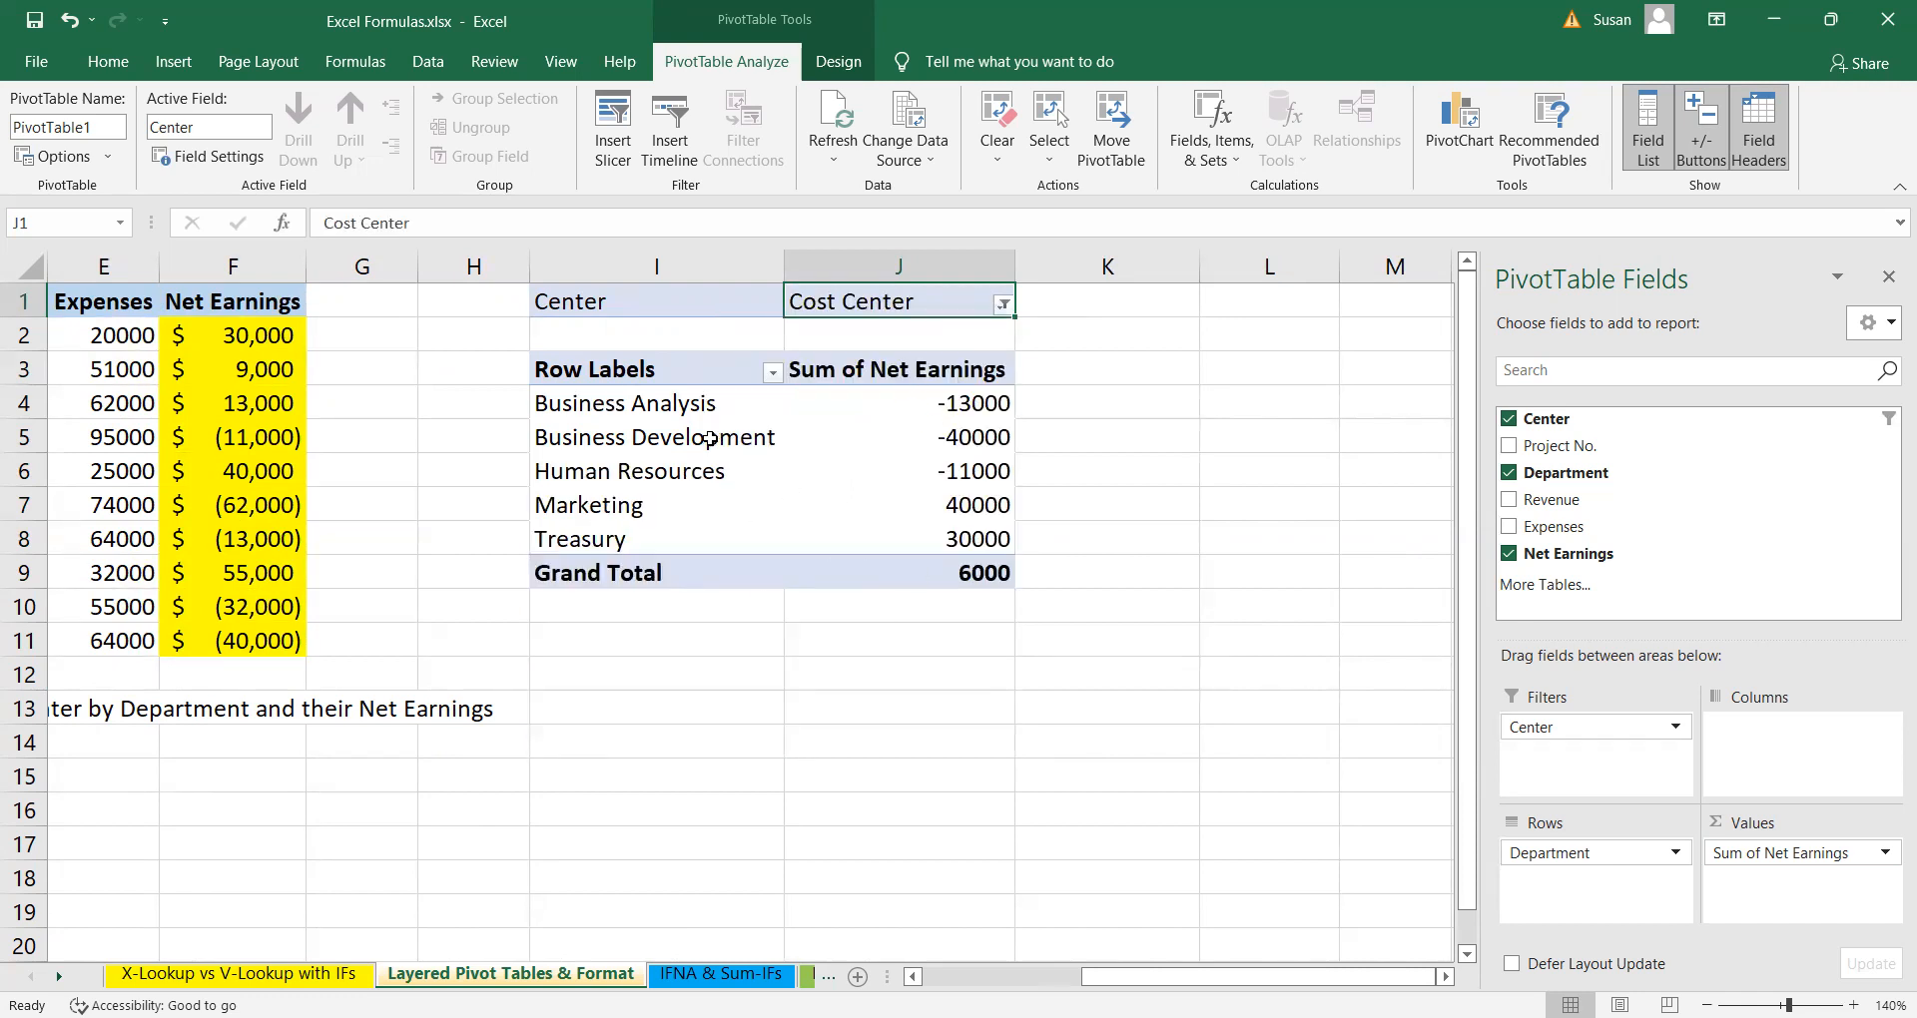
# - Format the pivot table's net earnings in J4:J9 in comma style with no decimal places
pyautogui.moveTo(932, 400); pyautogui.dragTo(912, 571)
pyautogui.click(108, 61)
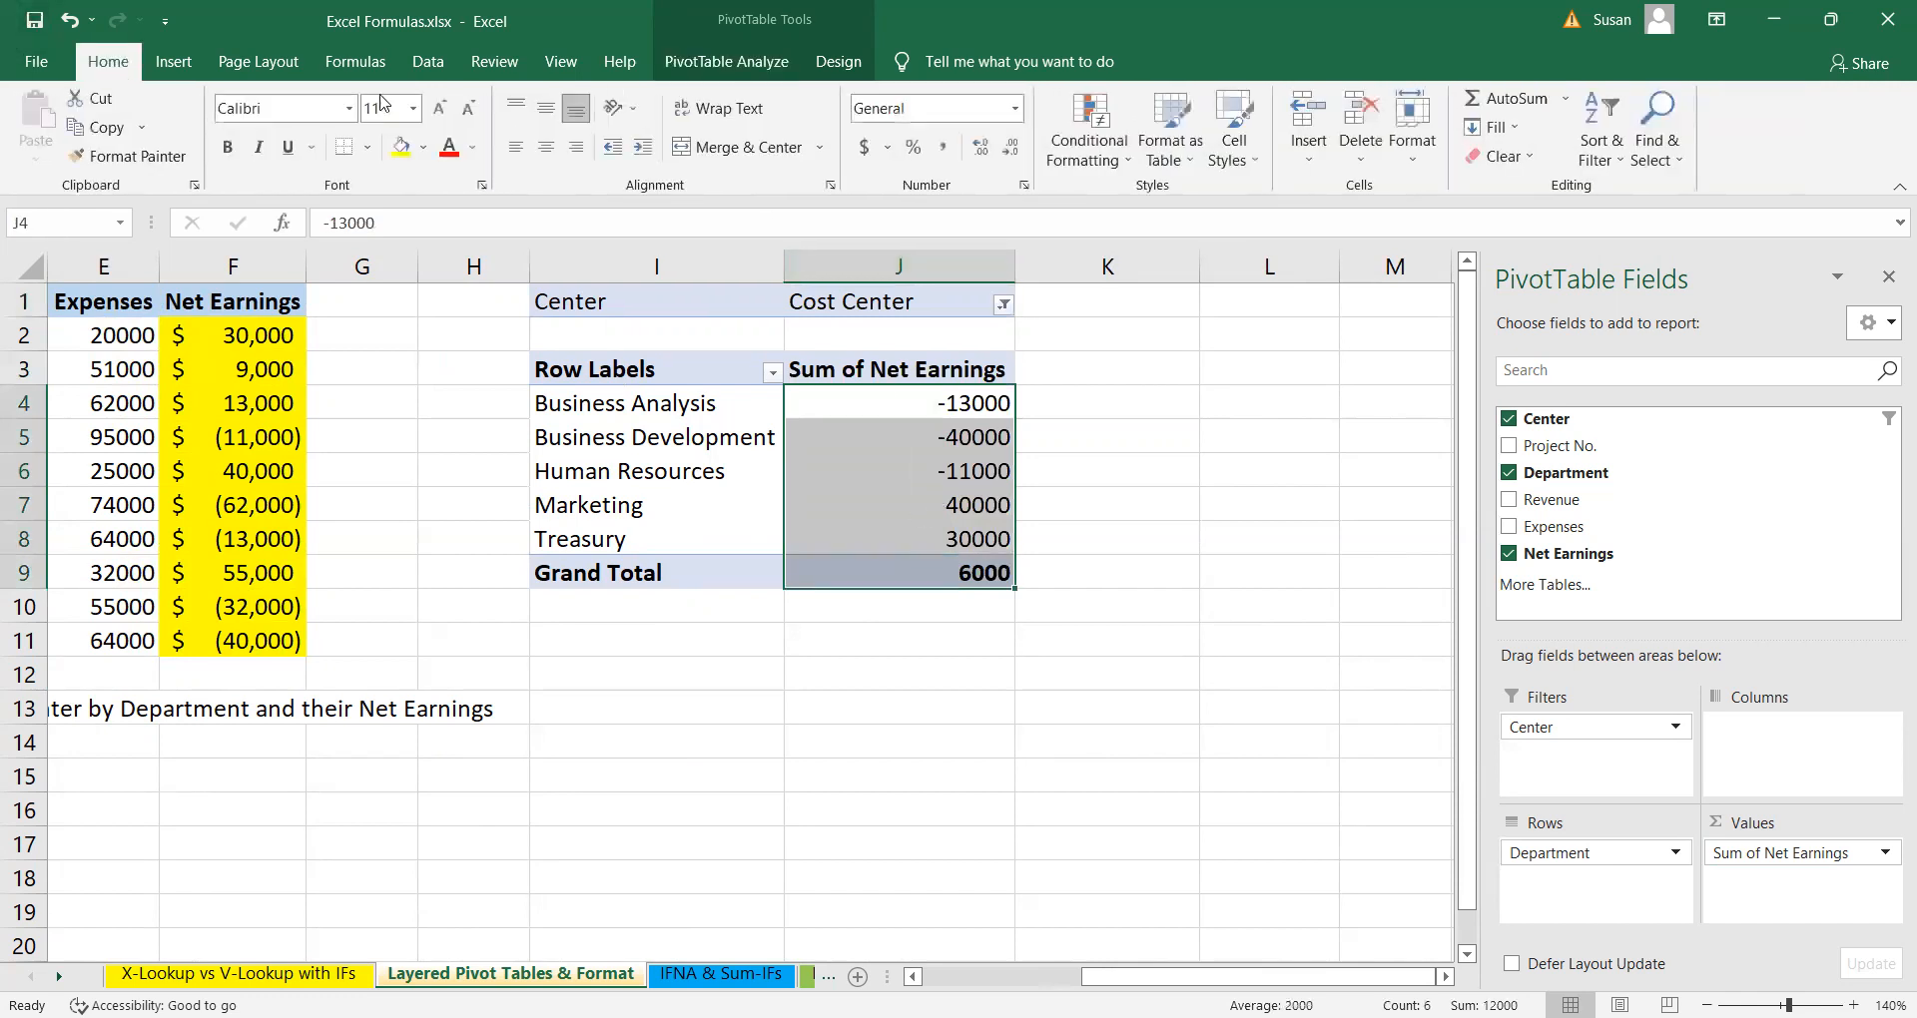
pyautogui.click(943, 150)
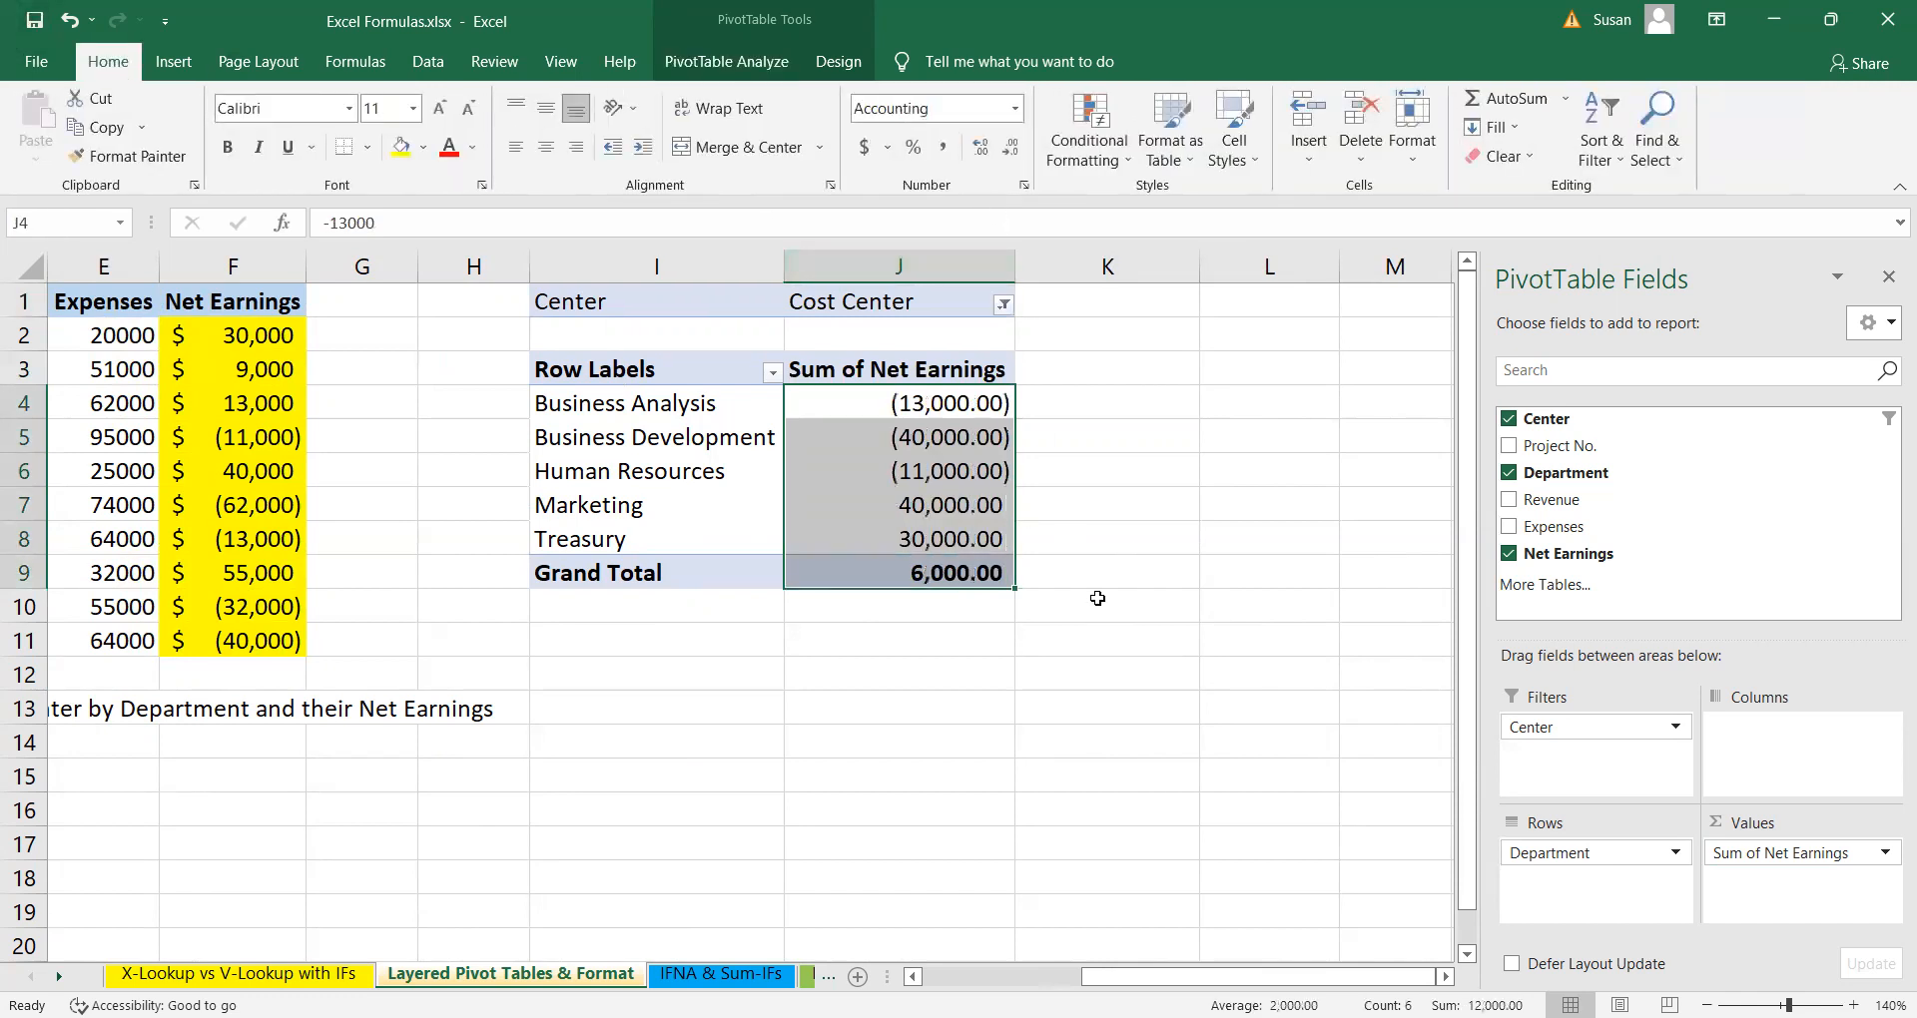
pyautogui.click(1019, 156)
pyautogui.click(1019, 156)
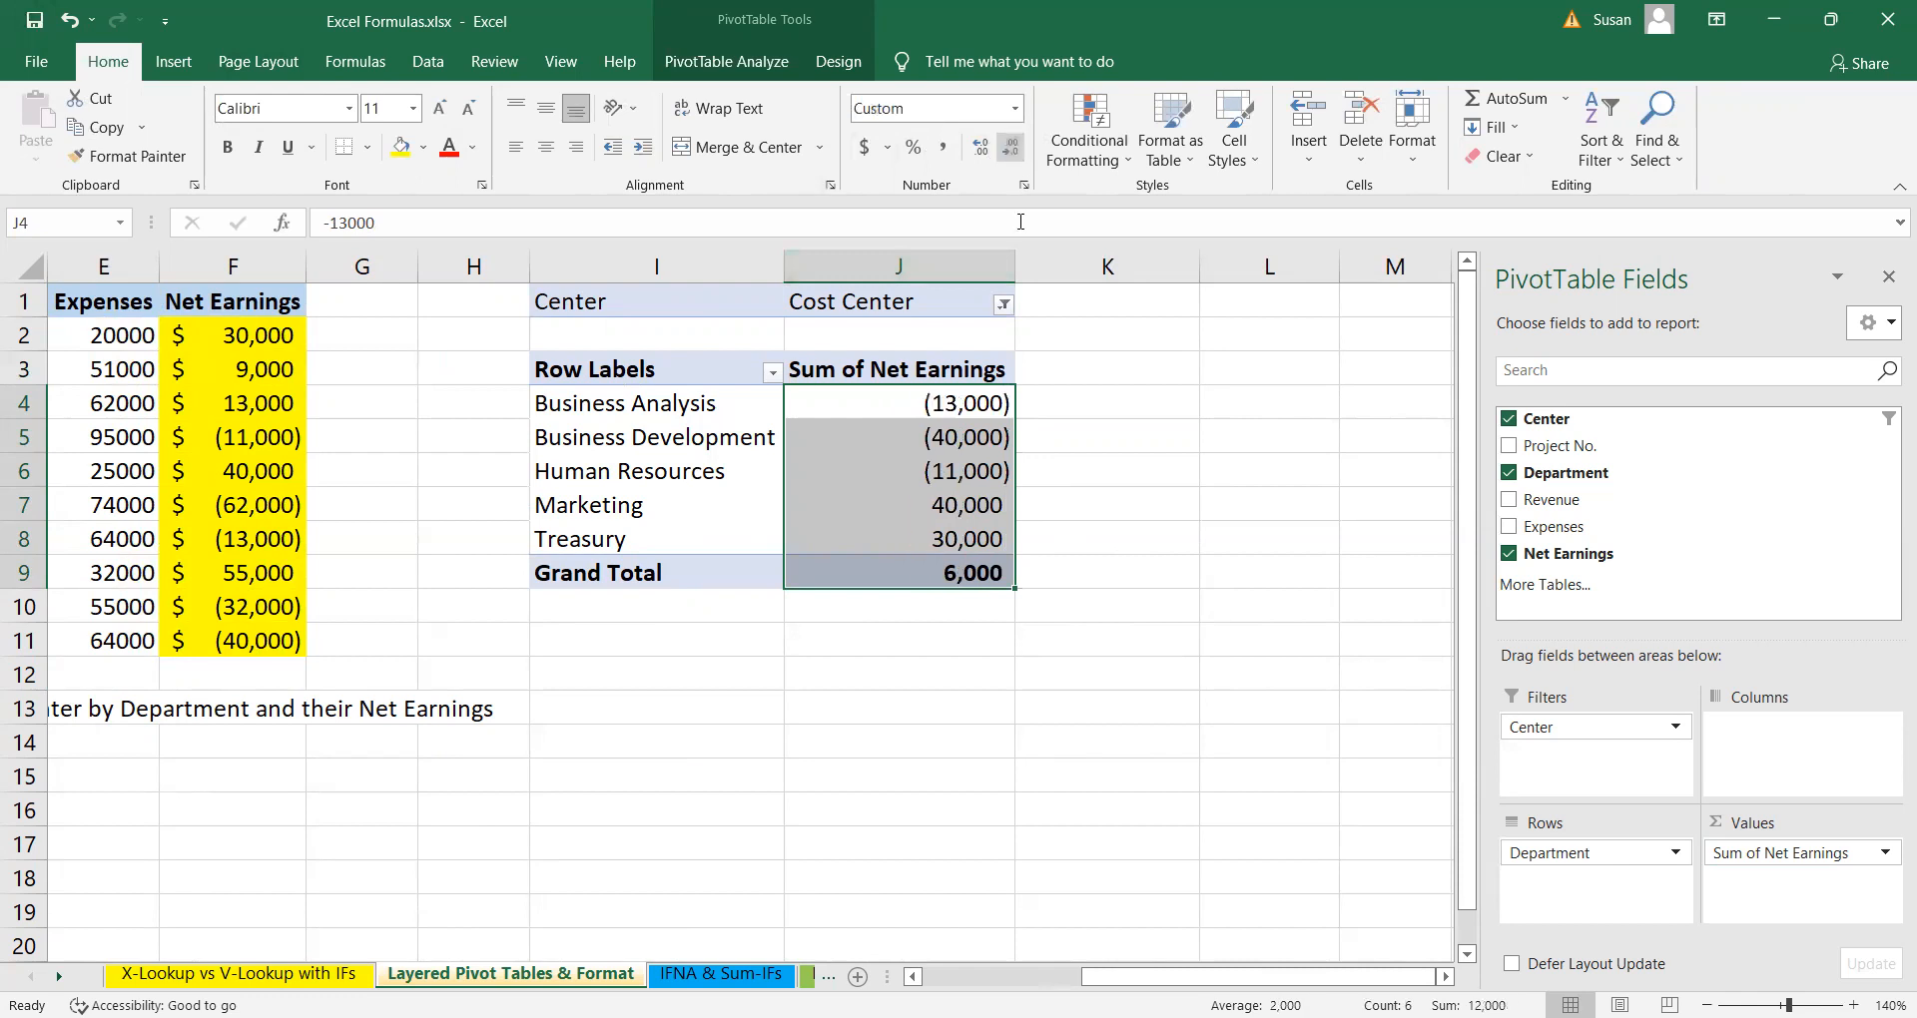
pyautogui.click(1045, 737)
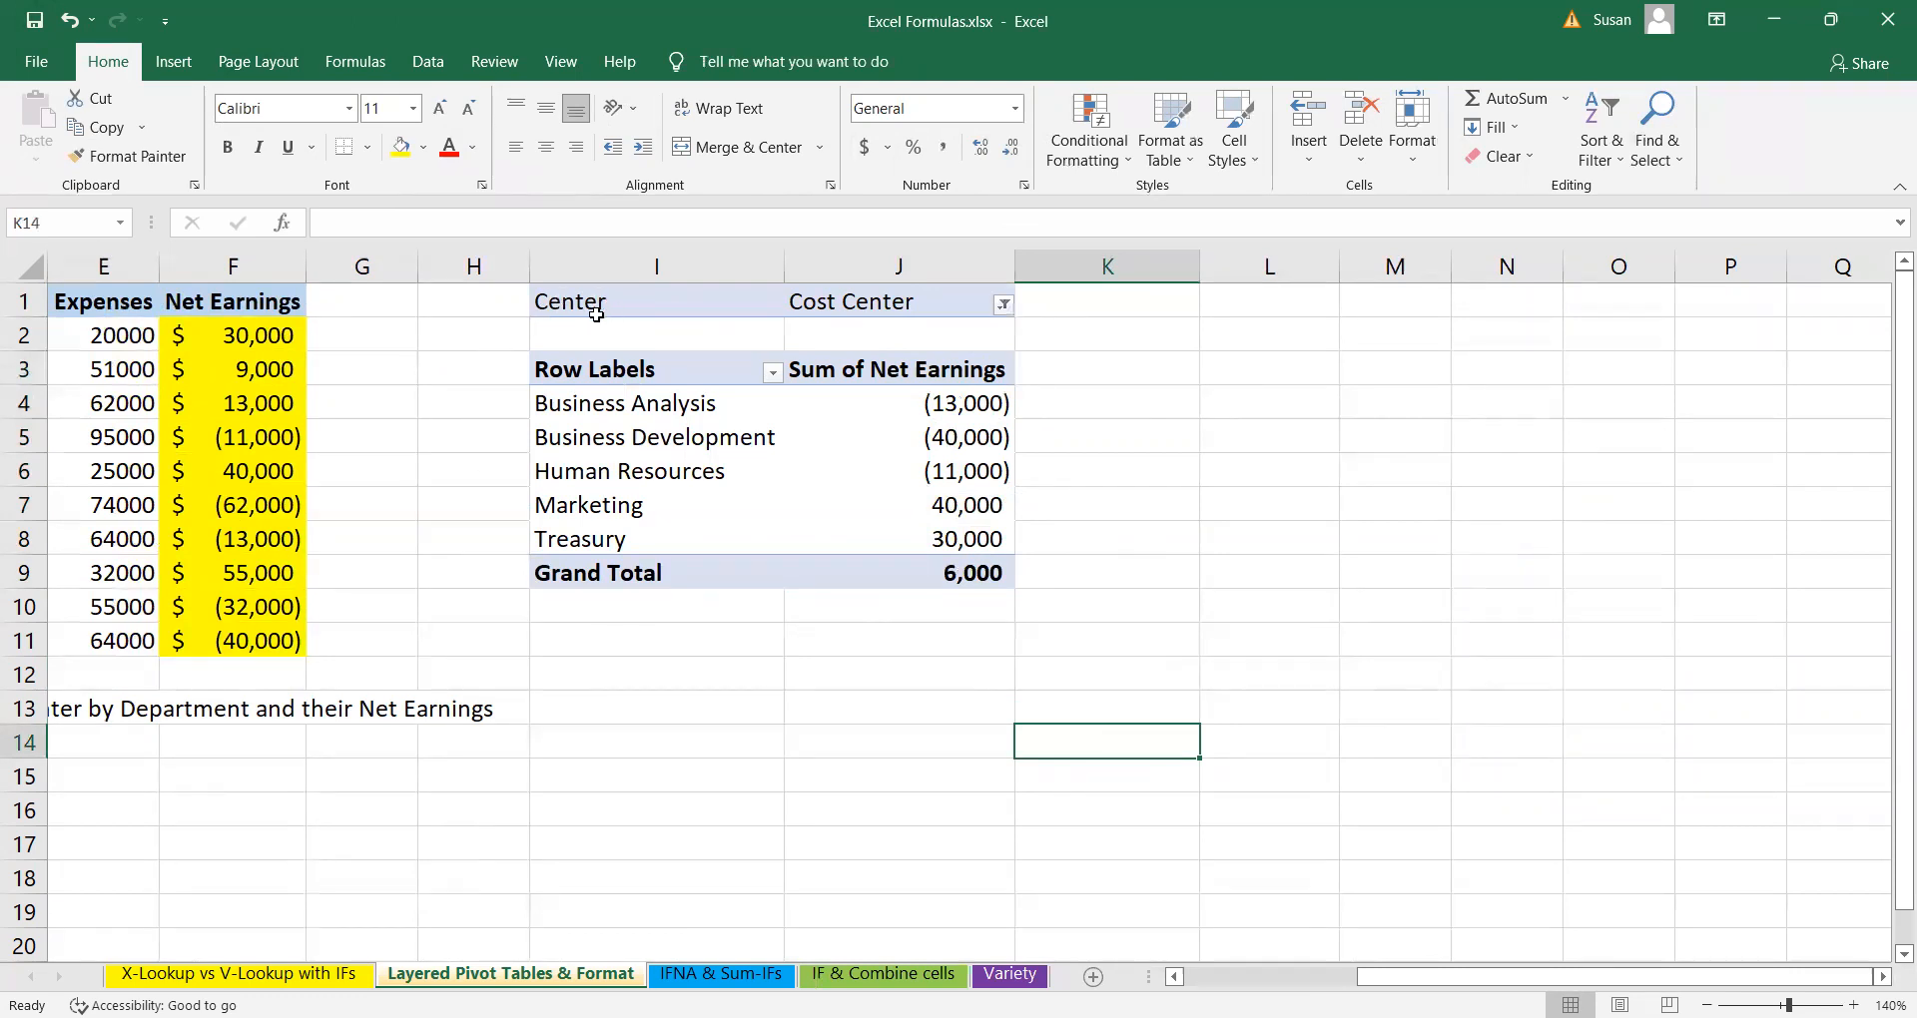
# - Copy the Cost Center pivot table in I1:J9 and paste the duplicate at cell I11
pyautogui.moveTo(596, 316); pyautogui.dragTo(908, 576)
pyautogui.hotkey('ctrl', 'c')
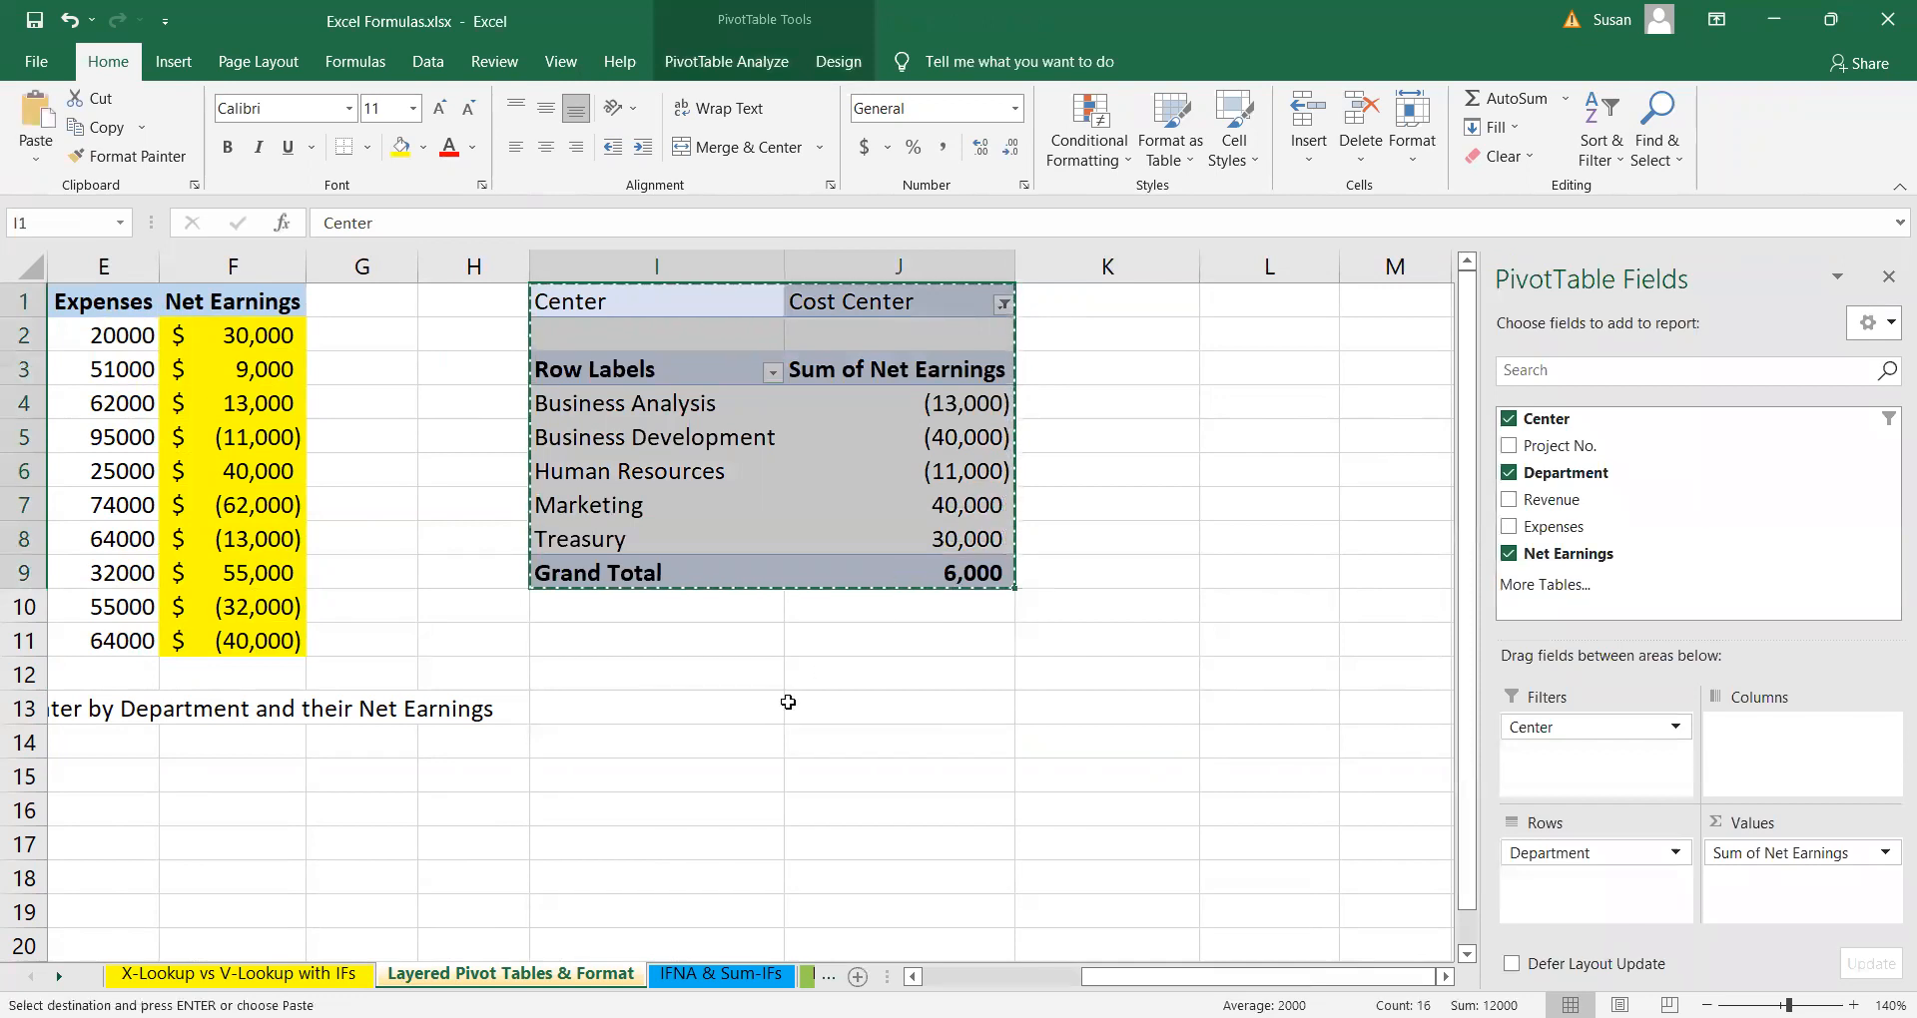
pyautogui.click(744, 639)
pyautogui.hotkey('ctrl', 'v')
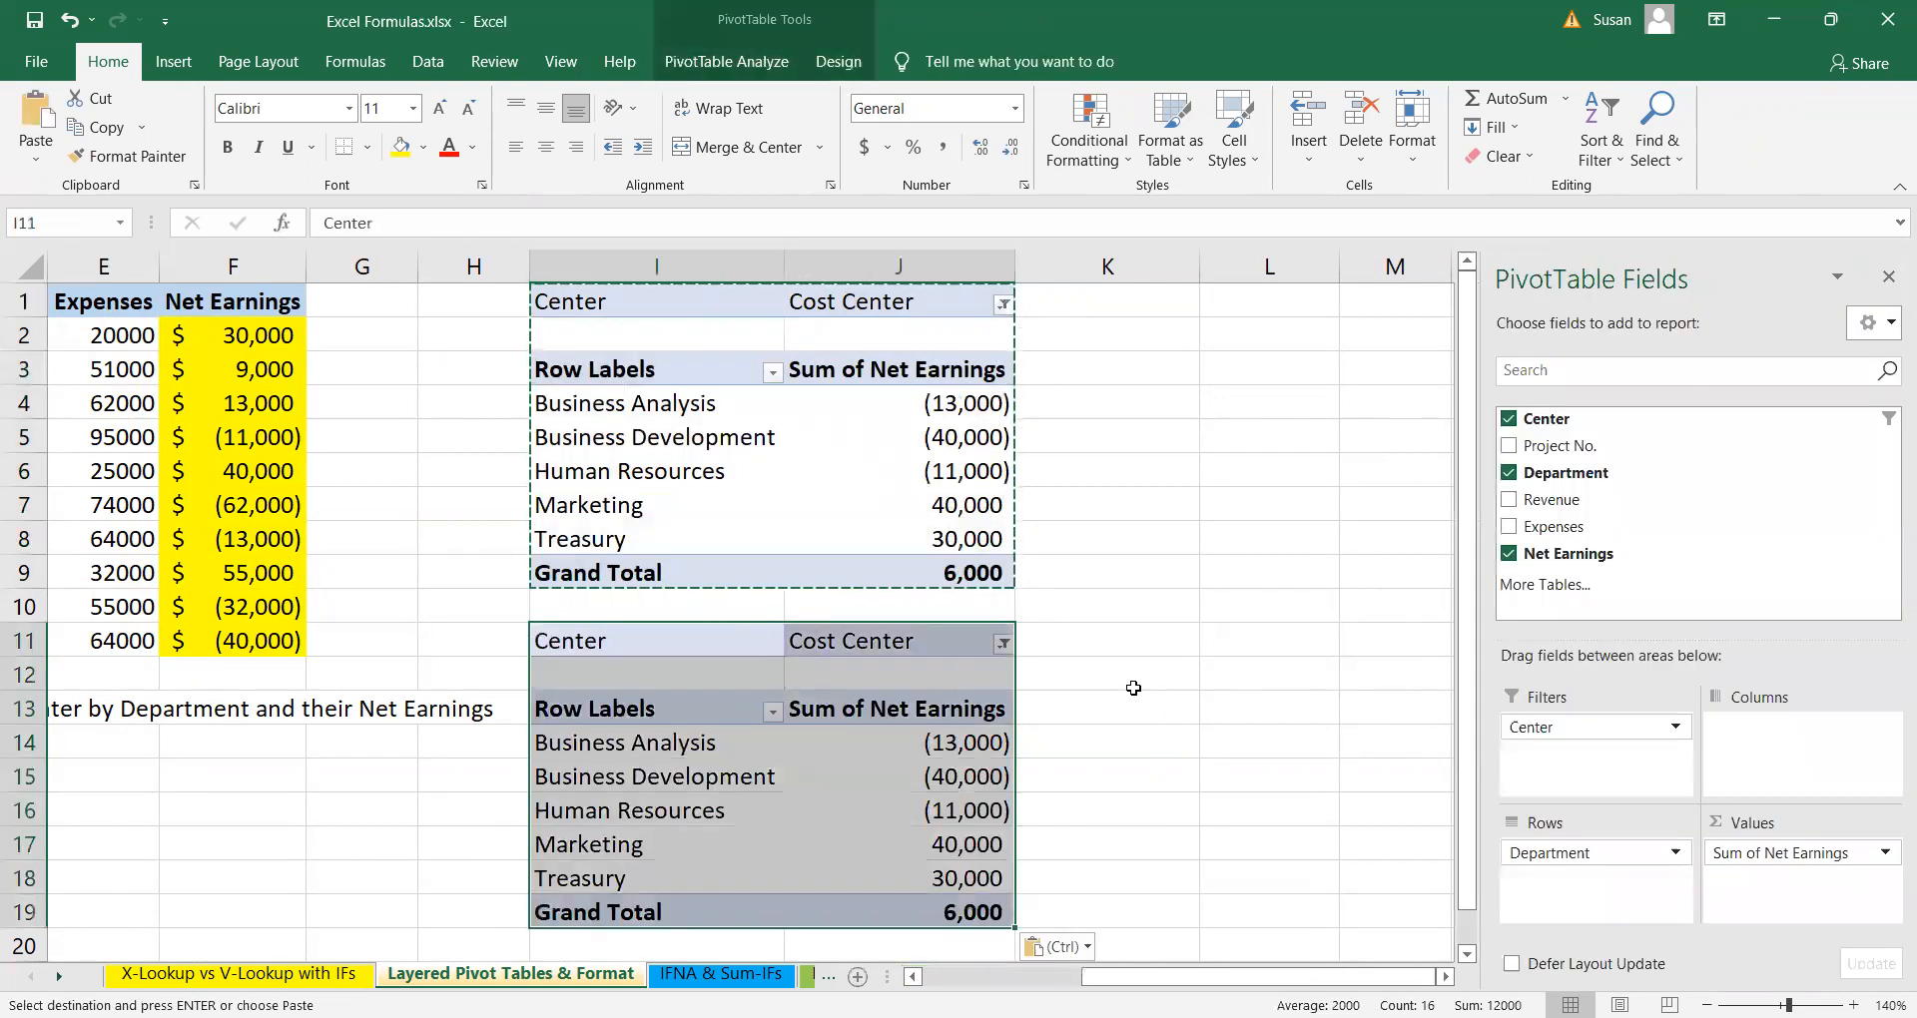
# - Filter the copied pivot table at I11 to show only Revenue Center, and clear the copy selection
pyautogui.click(1133, 674)
pyautogui.click(1005, 645)
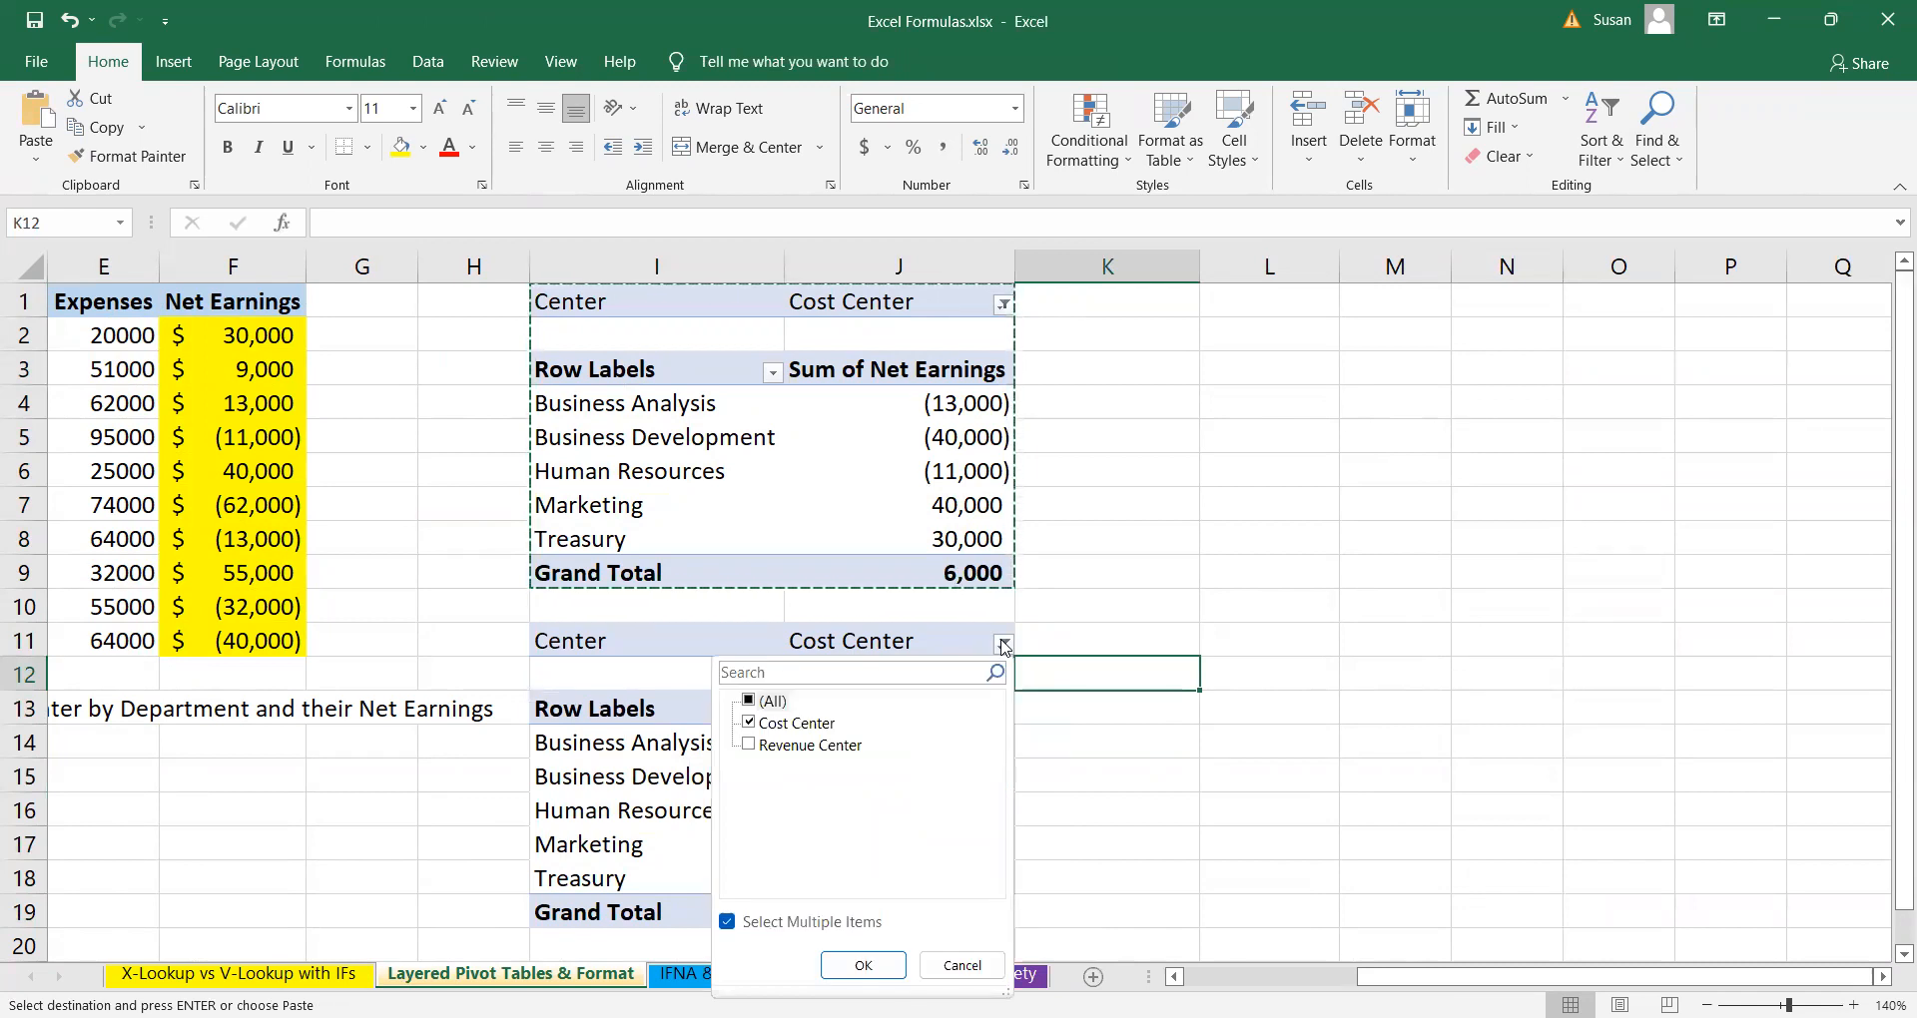
pyautogui.click(749, 722)
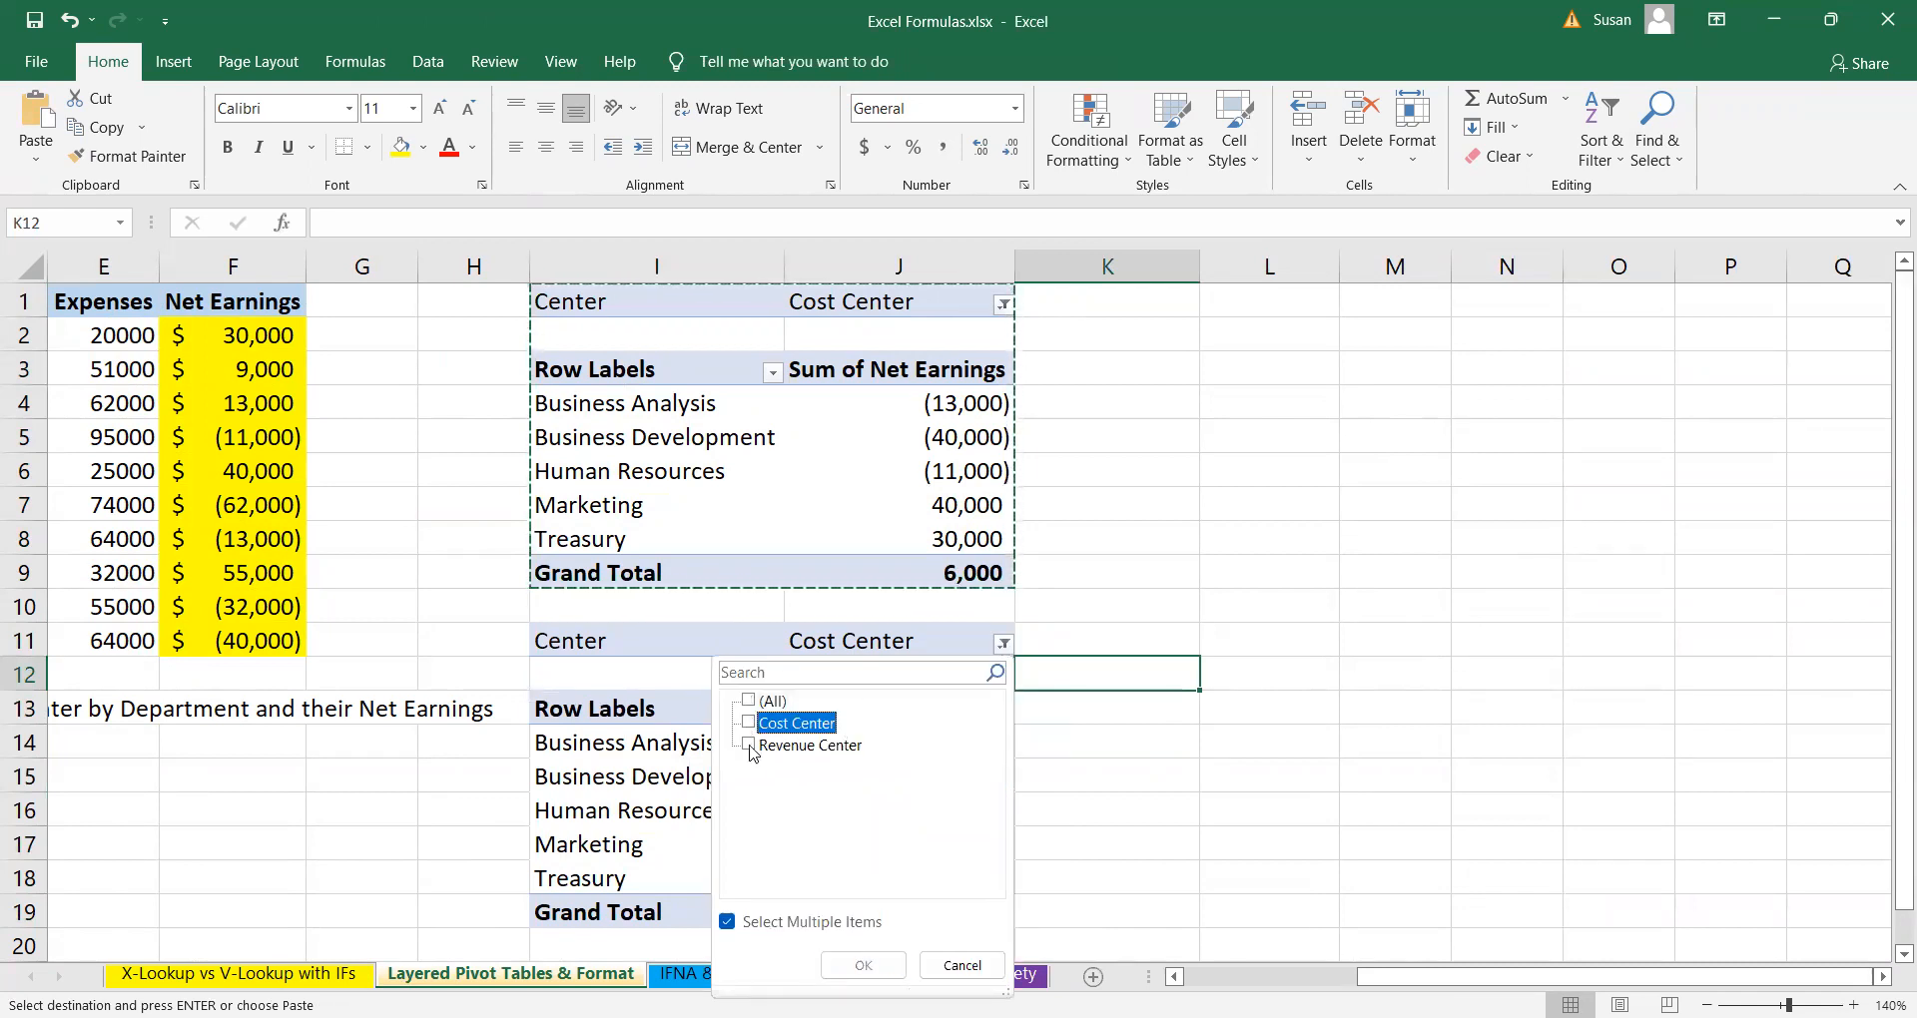
pyautogui.click(750, 745)
pyautogui.click(865, 966)
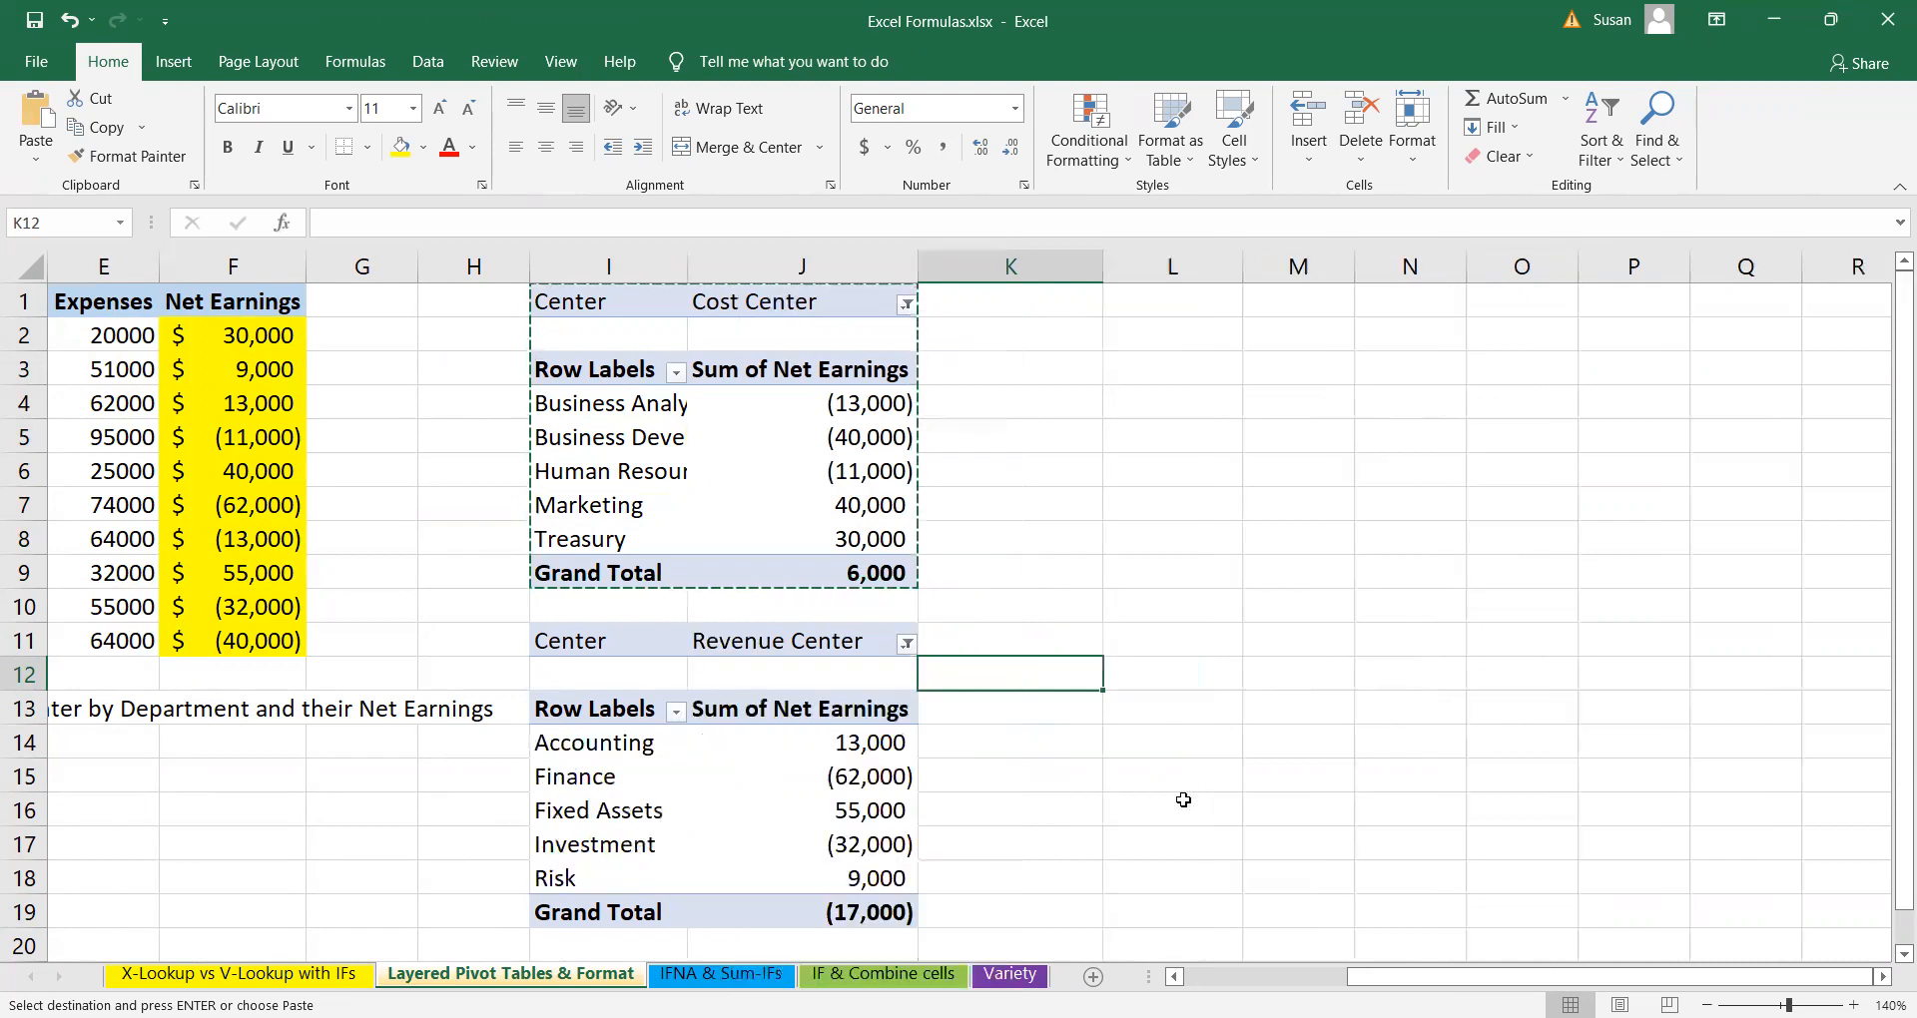
pyautogui.click(1179, 798)
pyautogui.click(1131, 626)
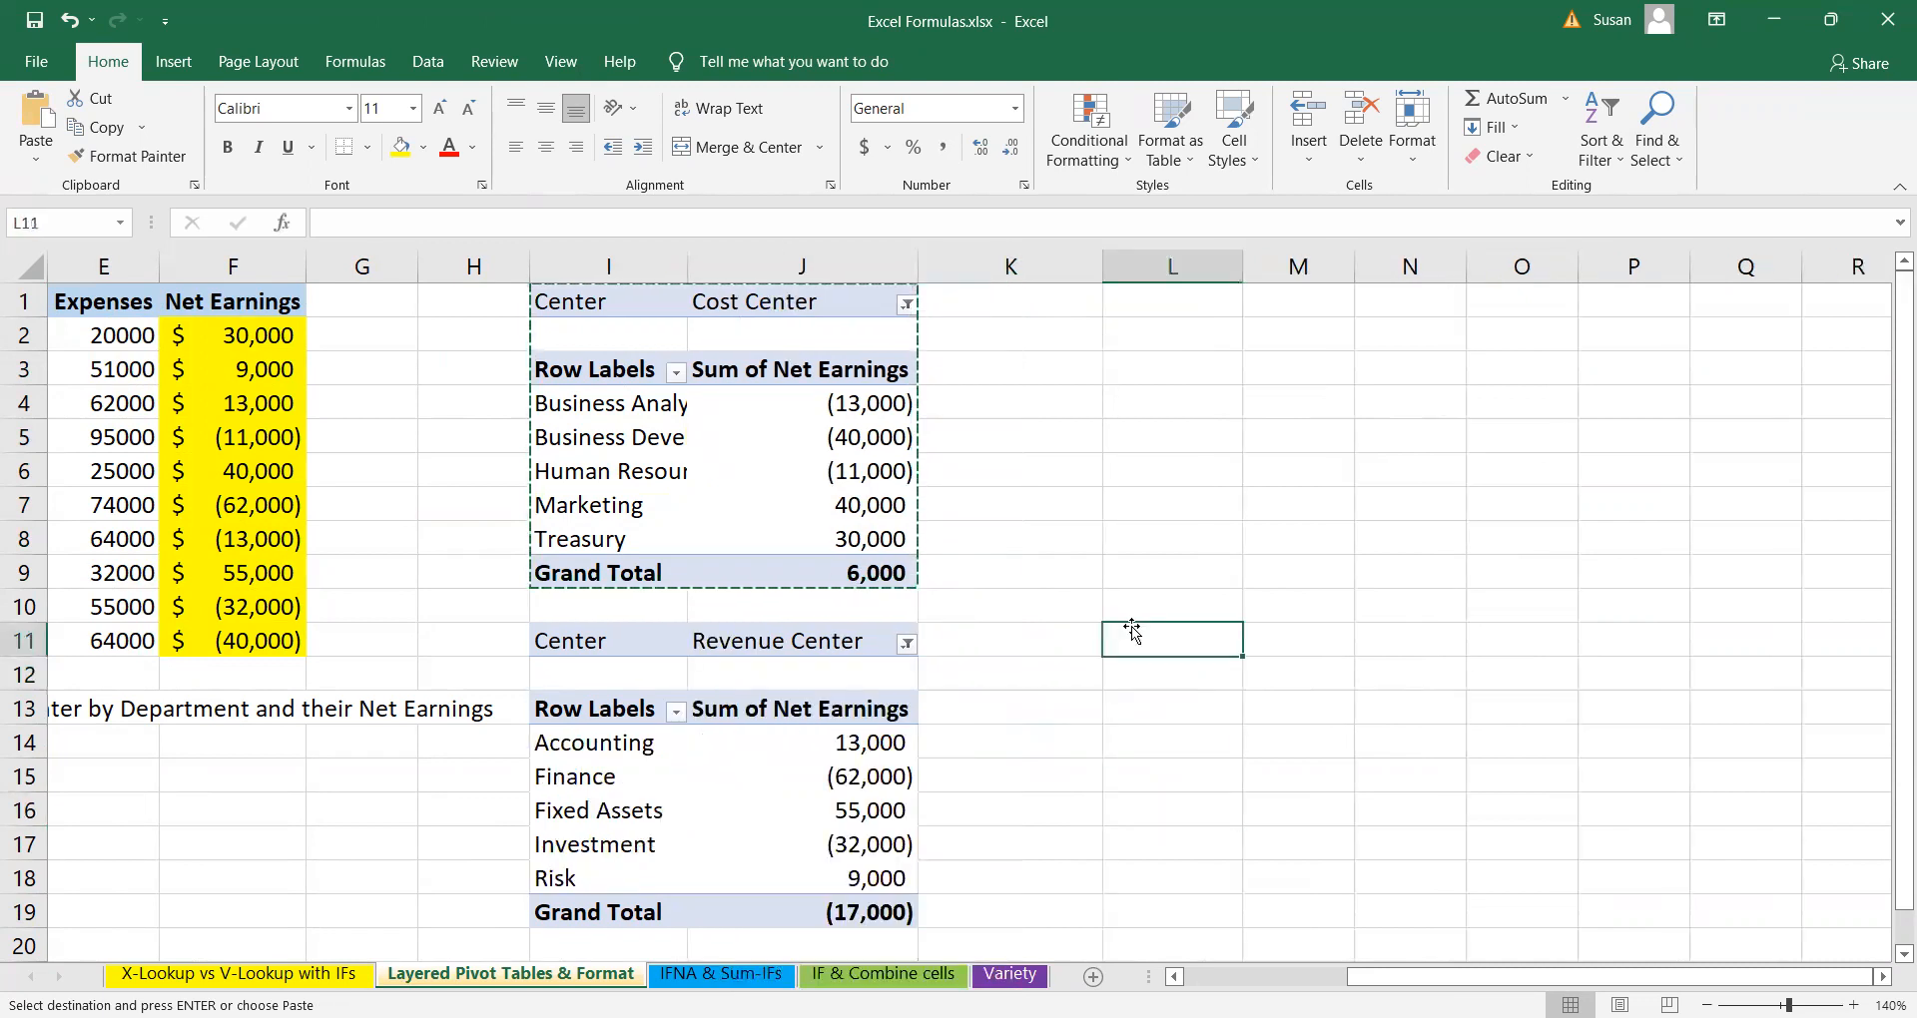
pyautogui.press('Escape')
pyautogui.click(1105, 668)
# - Review both filtered pivot tables, the task list in rows 13 to 15 and the source table's Net Earnings column
pyautogui.moveTo(1385, 977); pyautogui.dragTo(1288, 980)
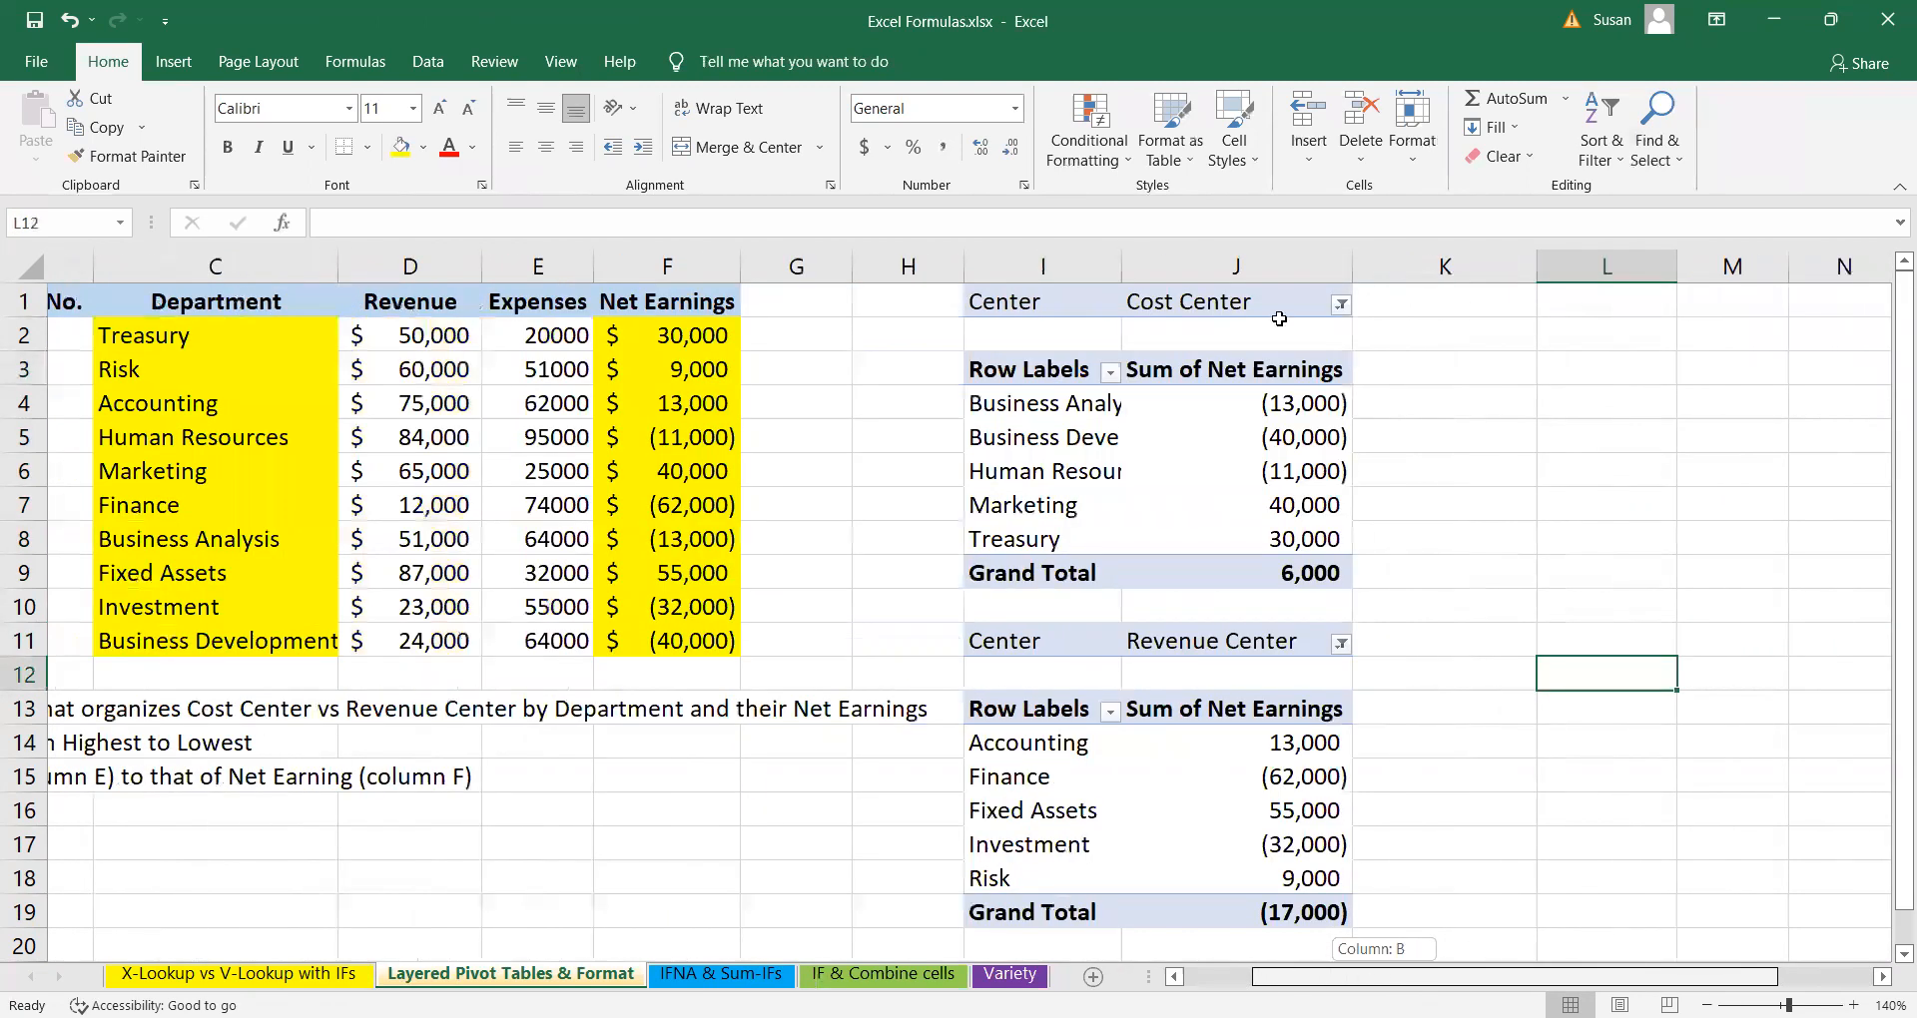
pyautogui.click(1181, 316)
pyautogui.click(1154, 648)
pyautogui.click(1297, 784)
pyautogui.moveTo(1317, 976); pyautogui.dragTo(1230, 978)
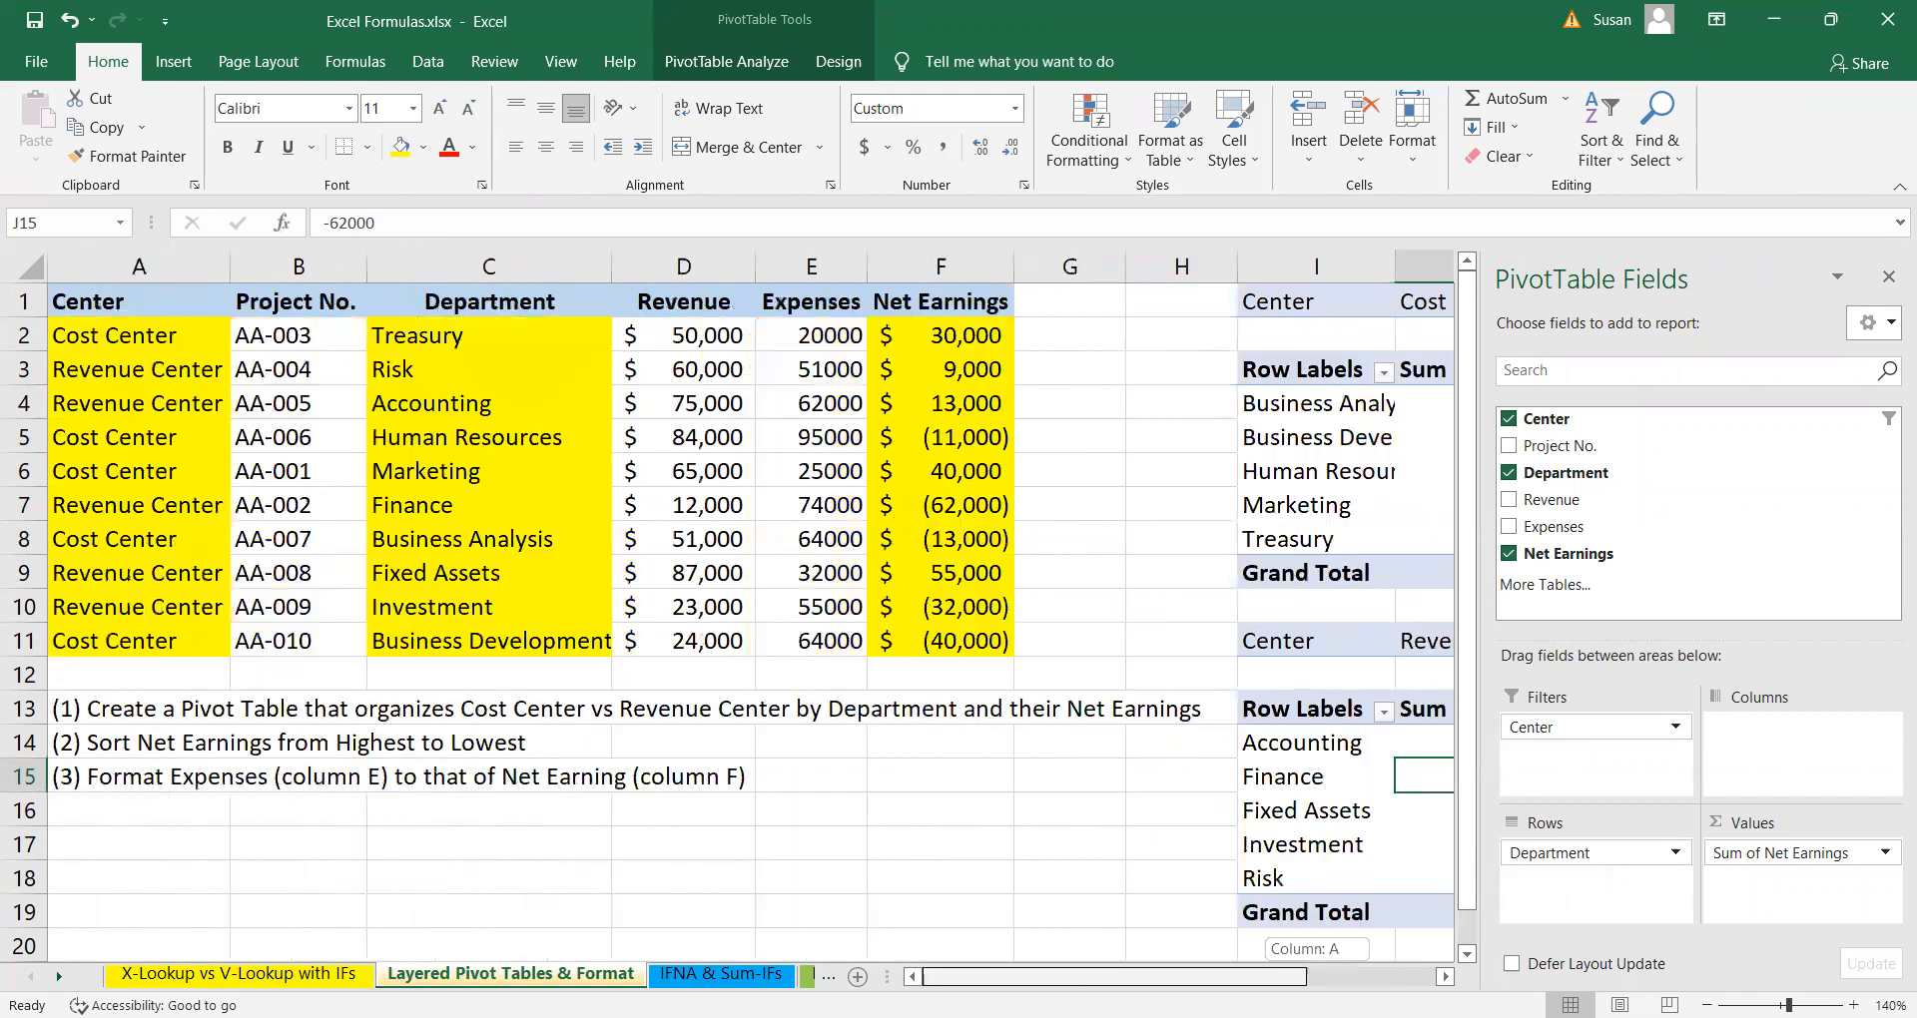
pyautogui.click(764, 839)
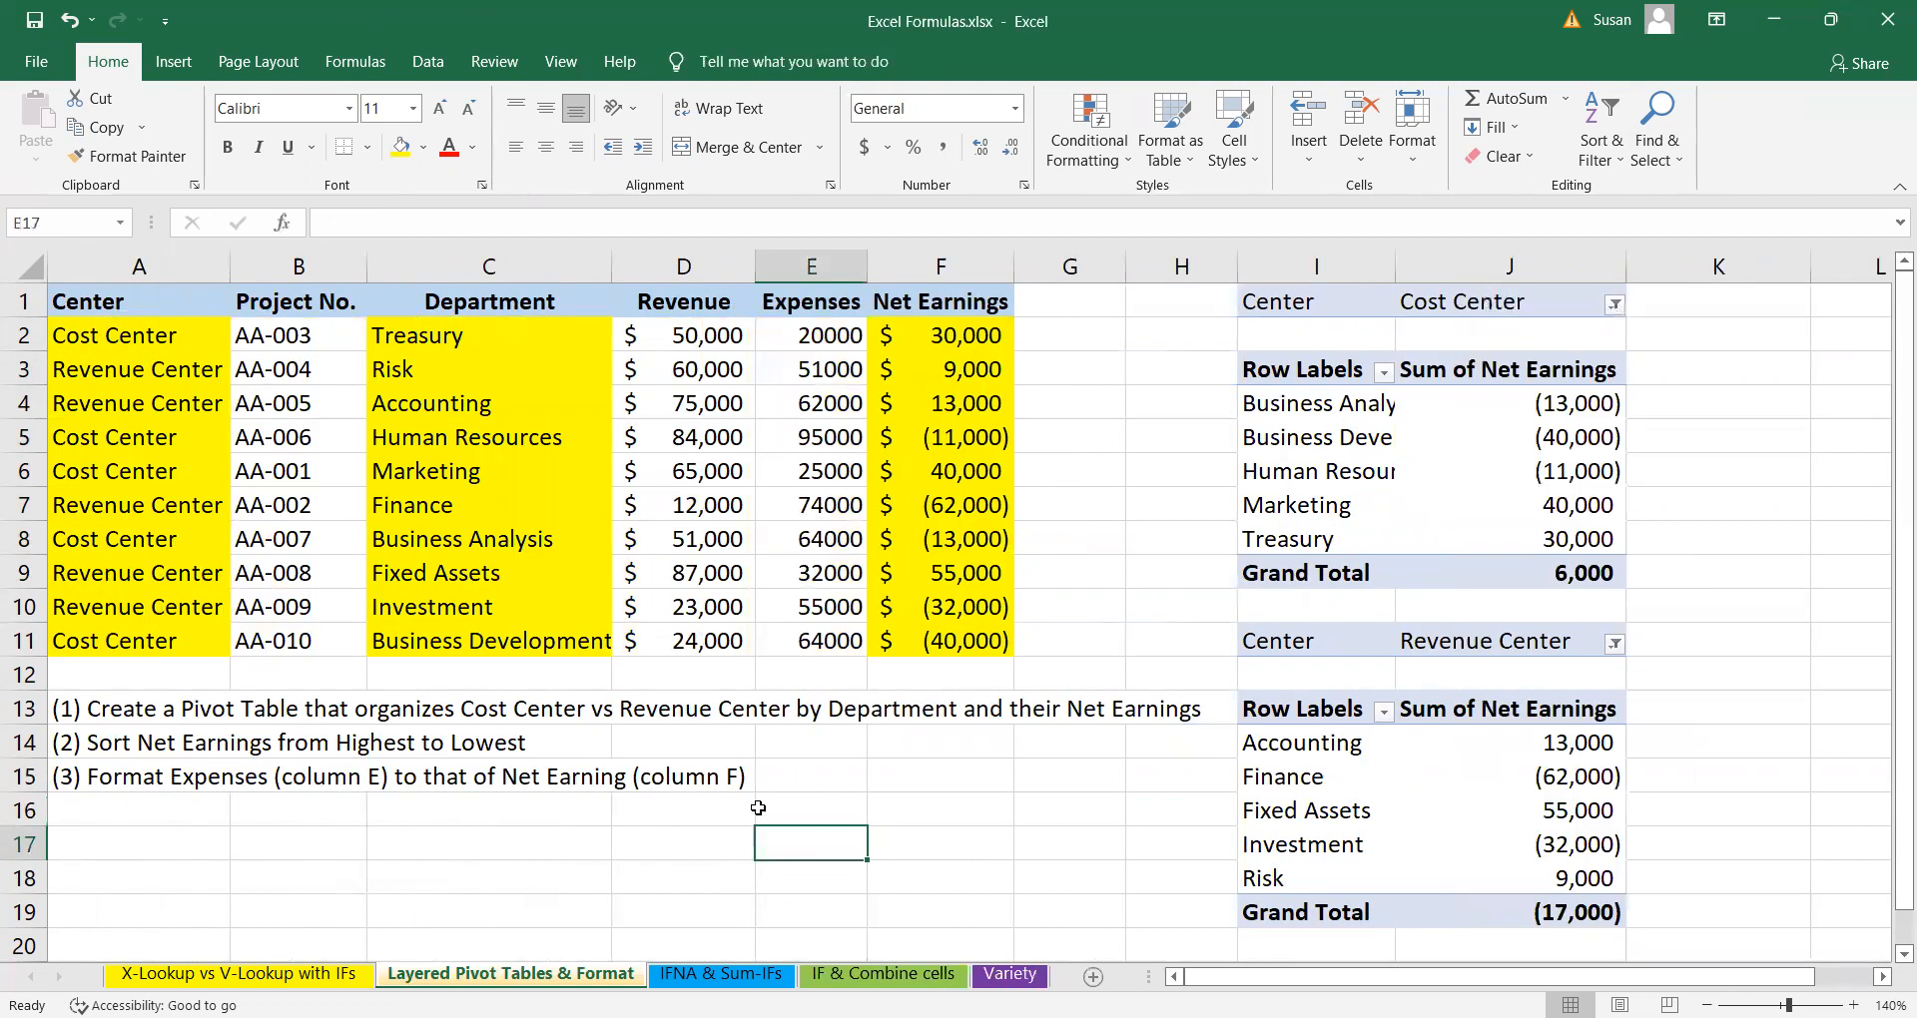
pyautogui.click(92, 754)
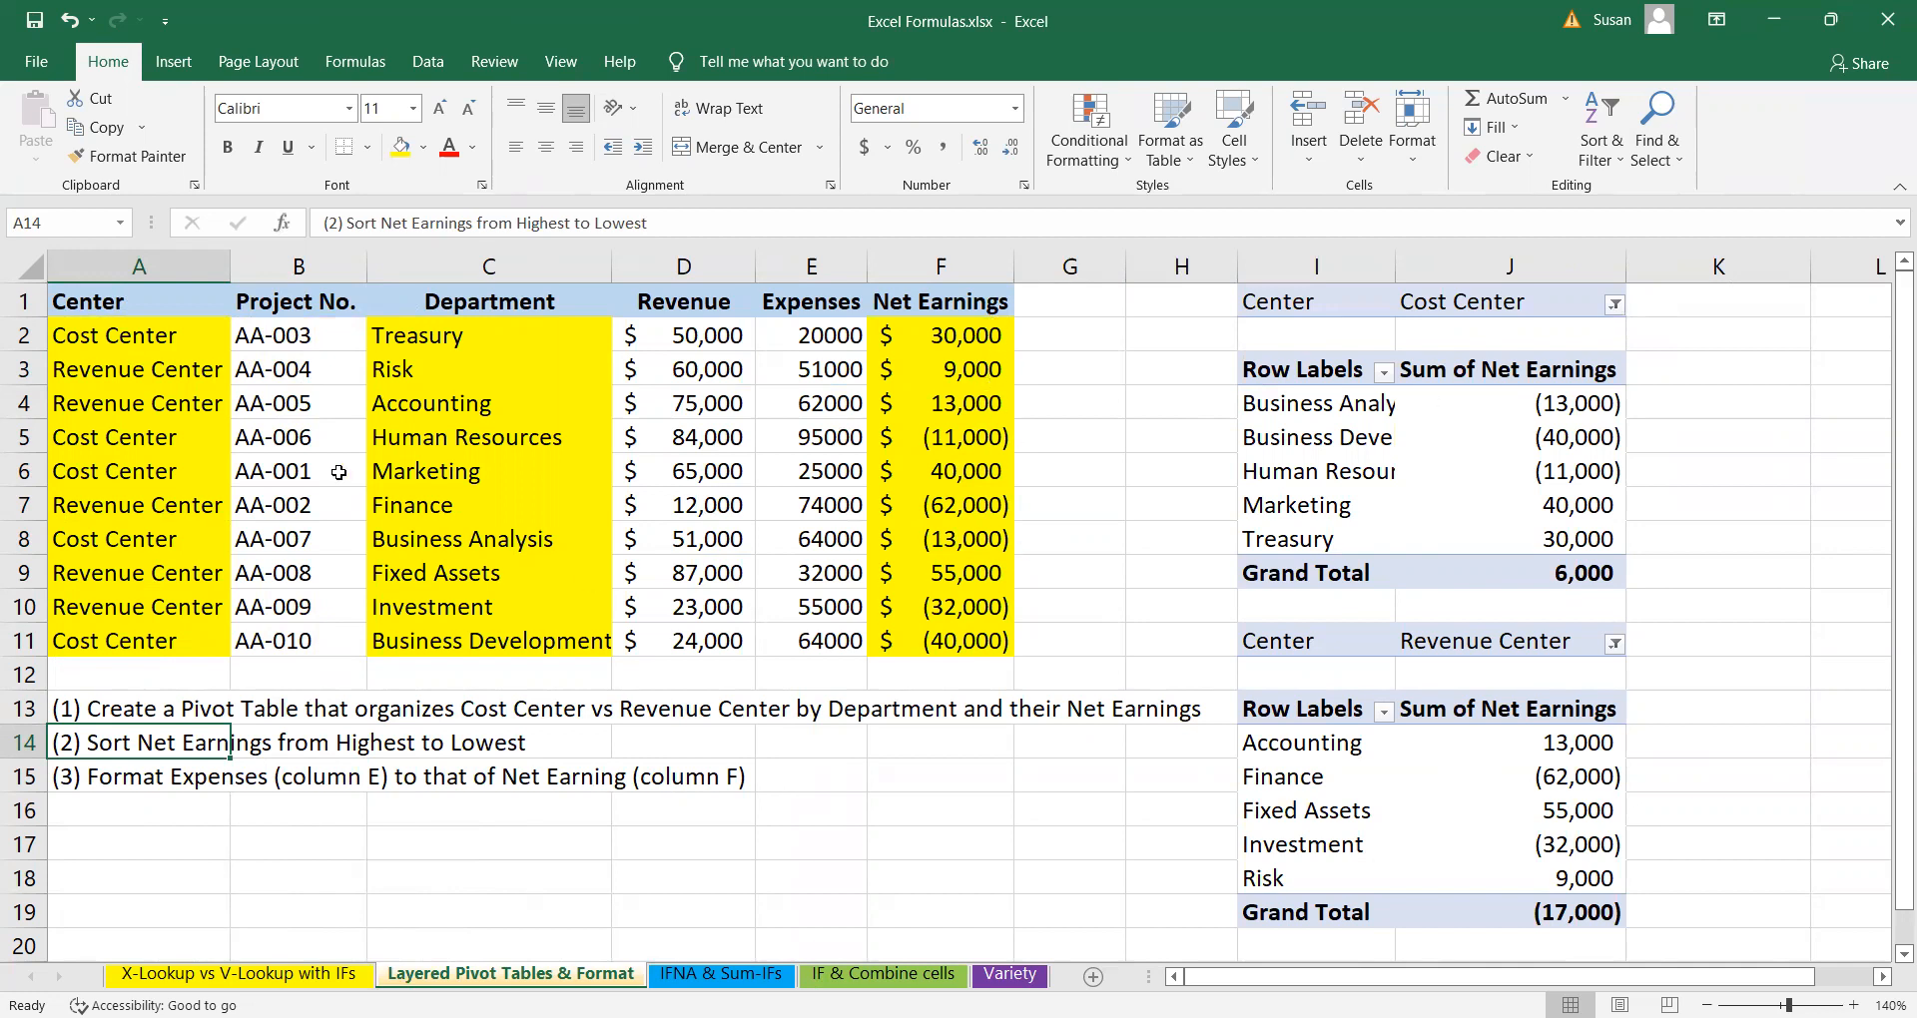
pyautogui.moveTo(105, 299); pyautogui.dragTo(945, 648)
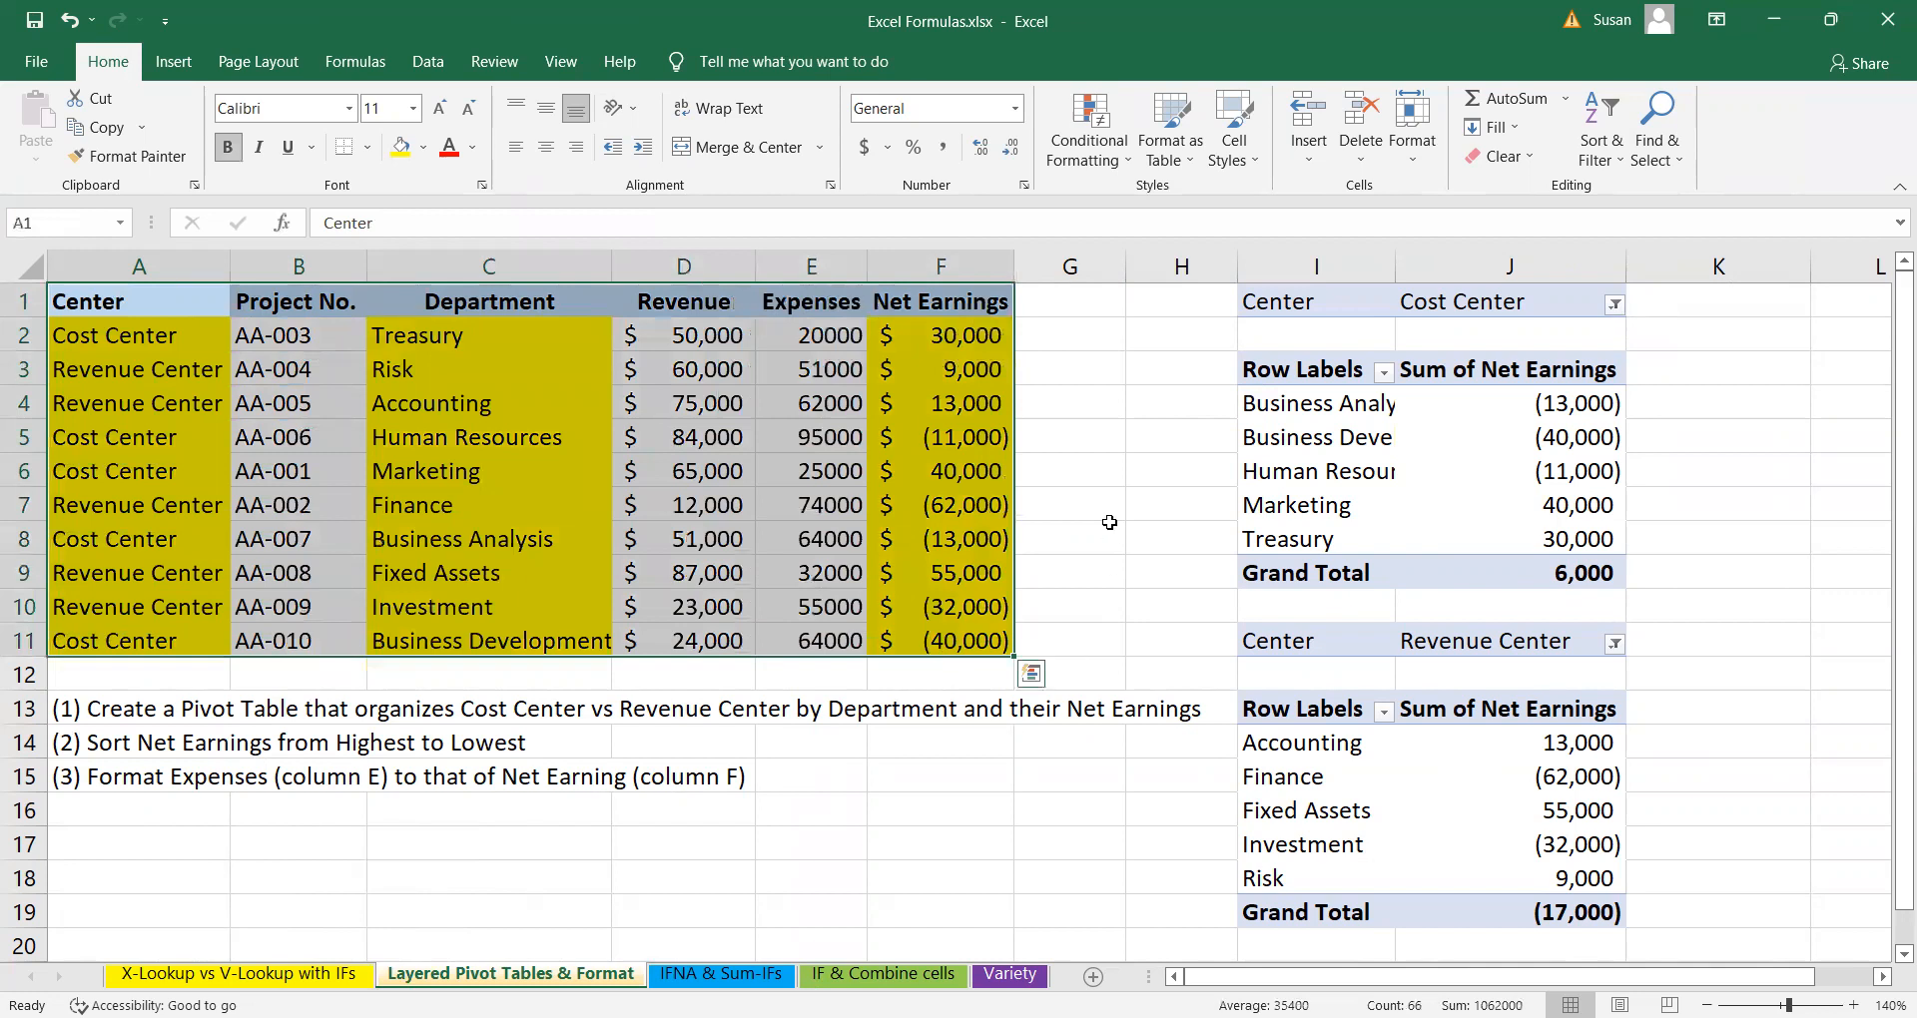
pyautogui.click(954, 263)
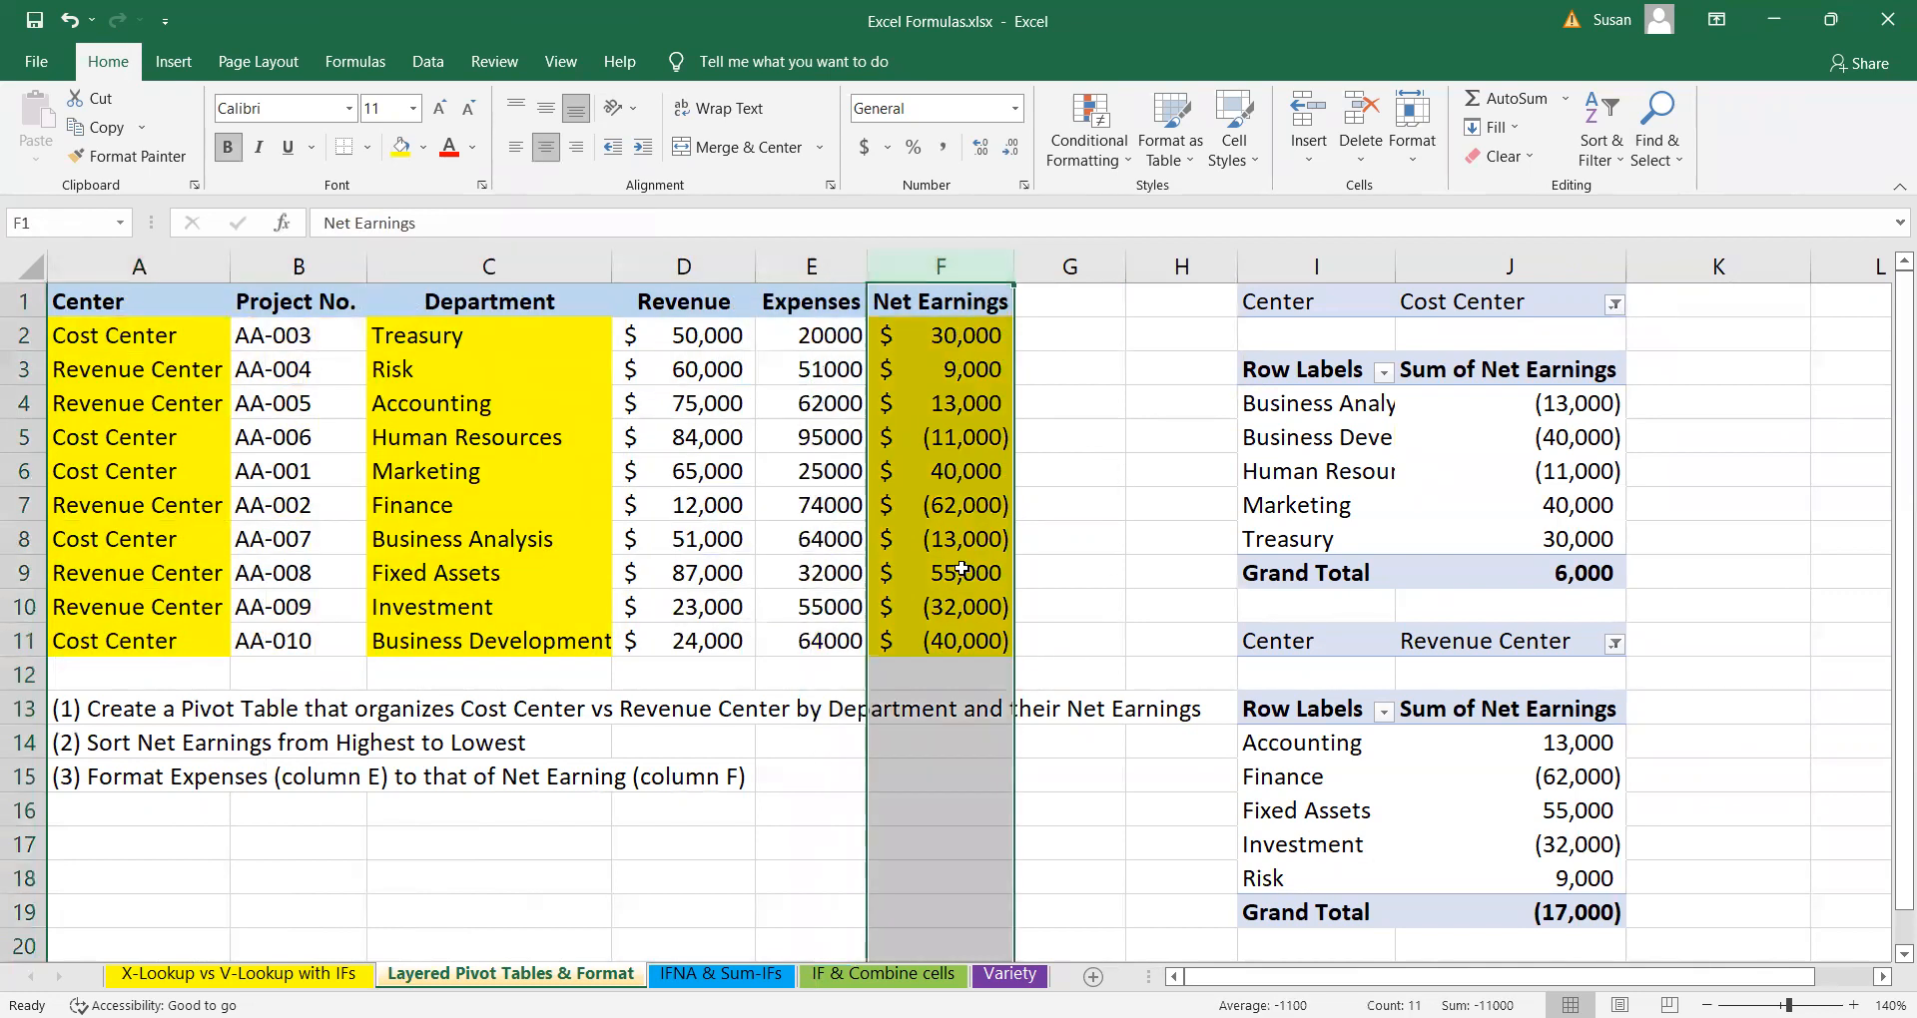
pyautogui.moveTo(964, 335); pyautogui.dragTo(1003, 628)
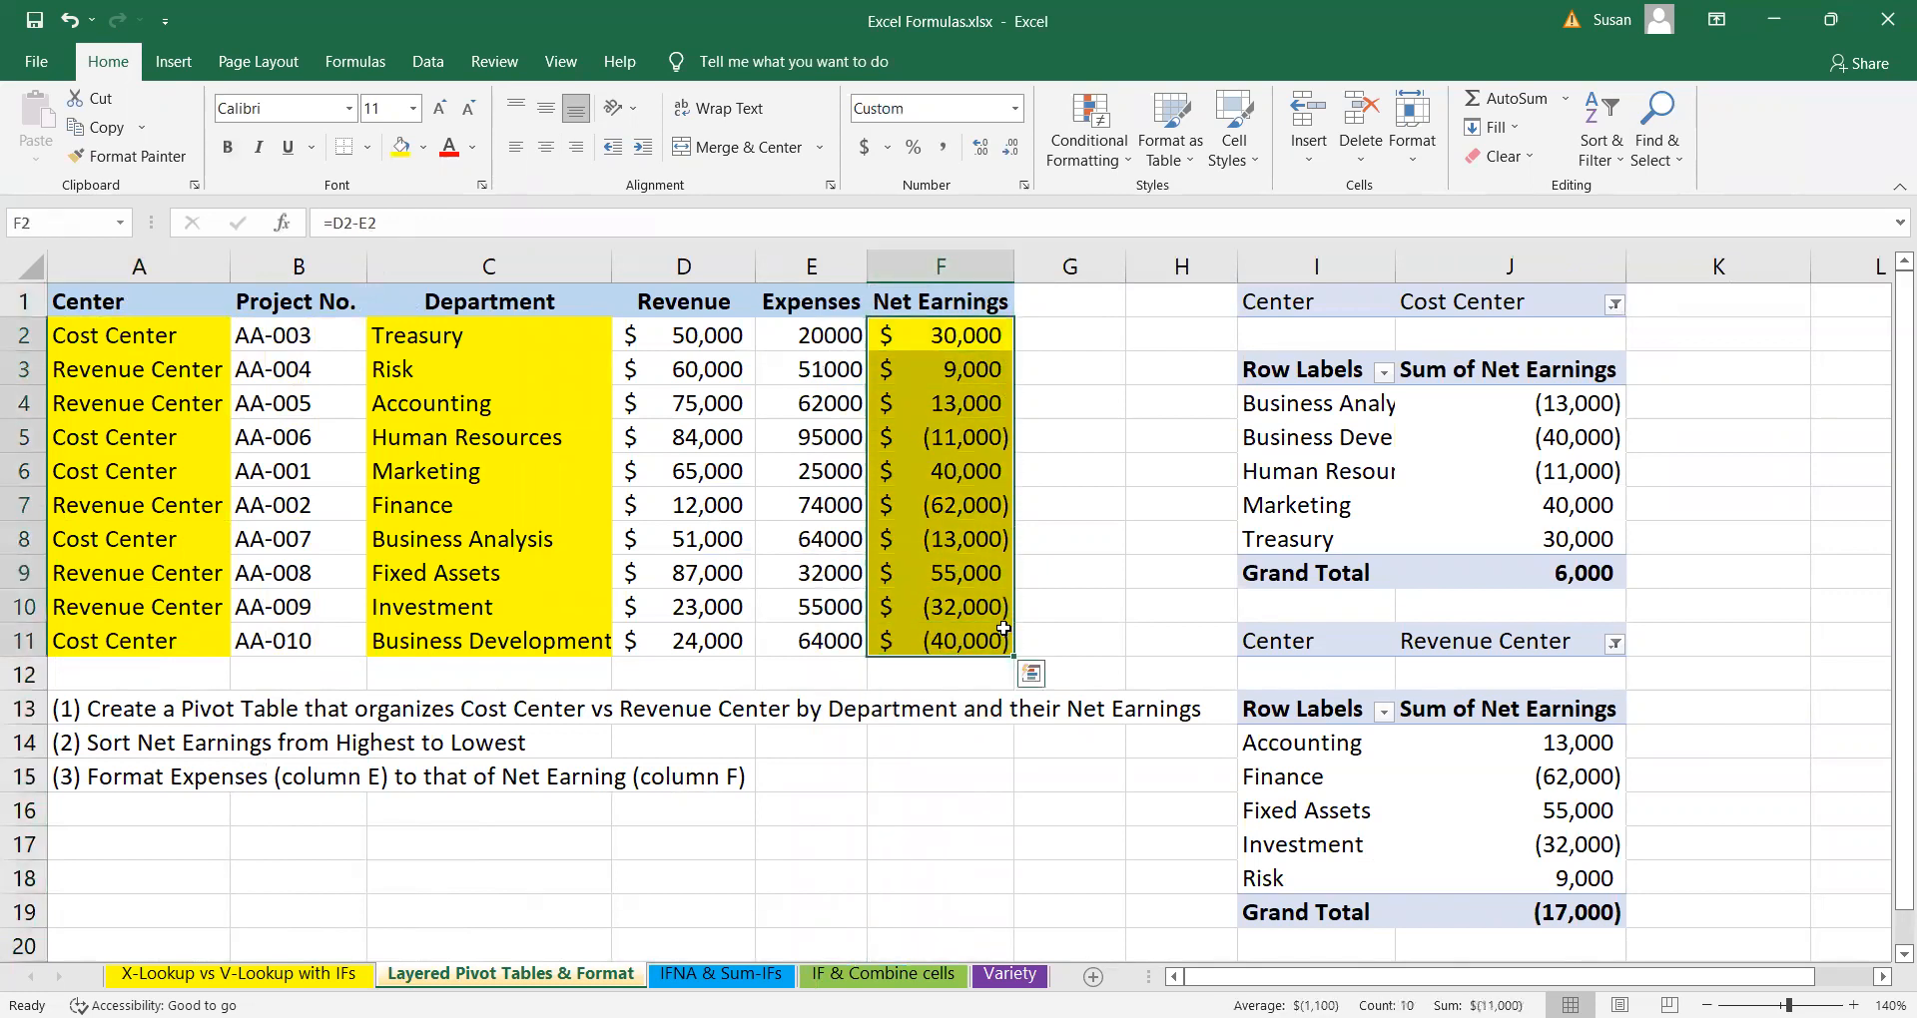
pyautogui.click(1070, 481)
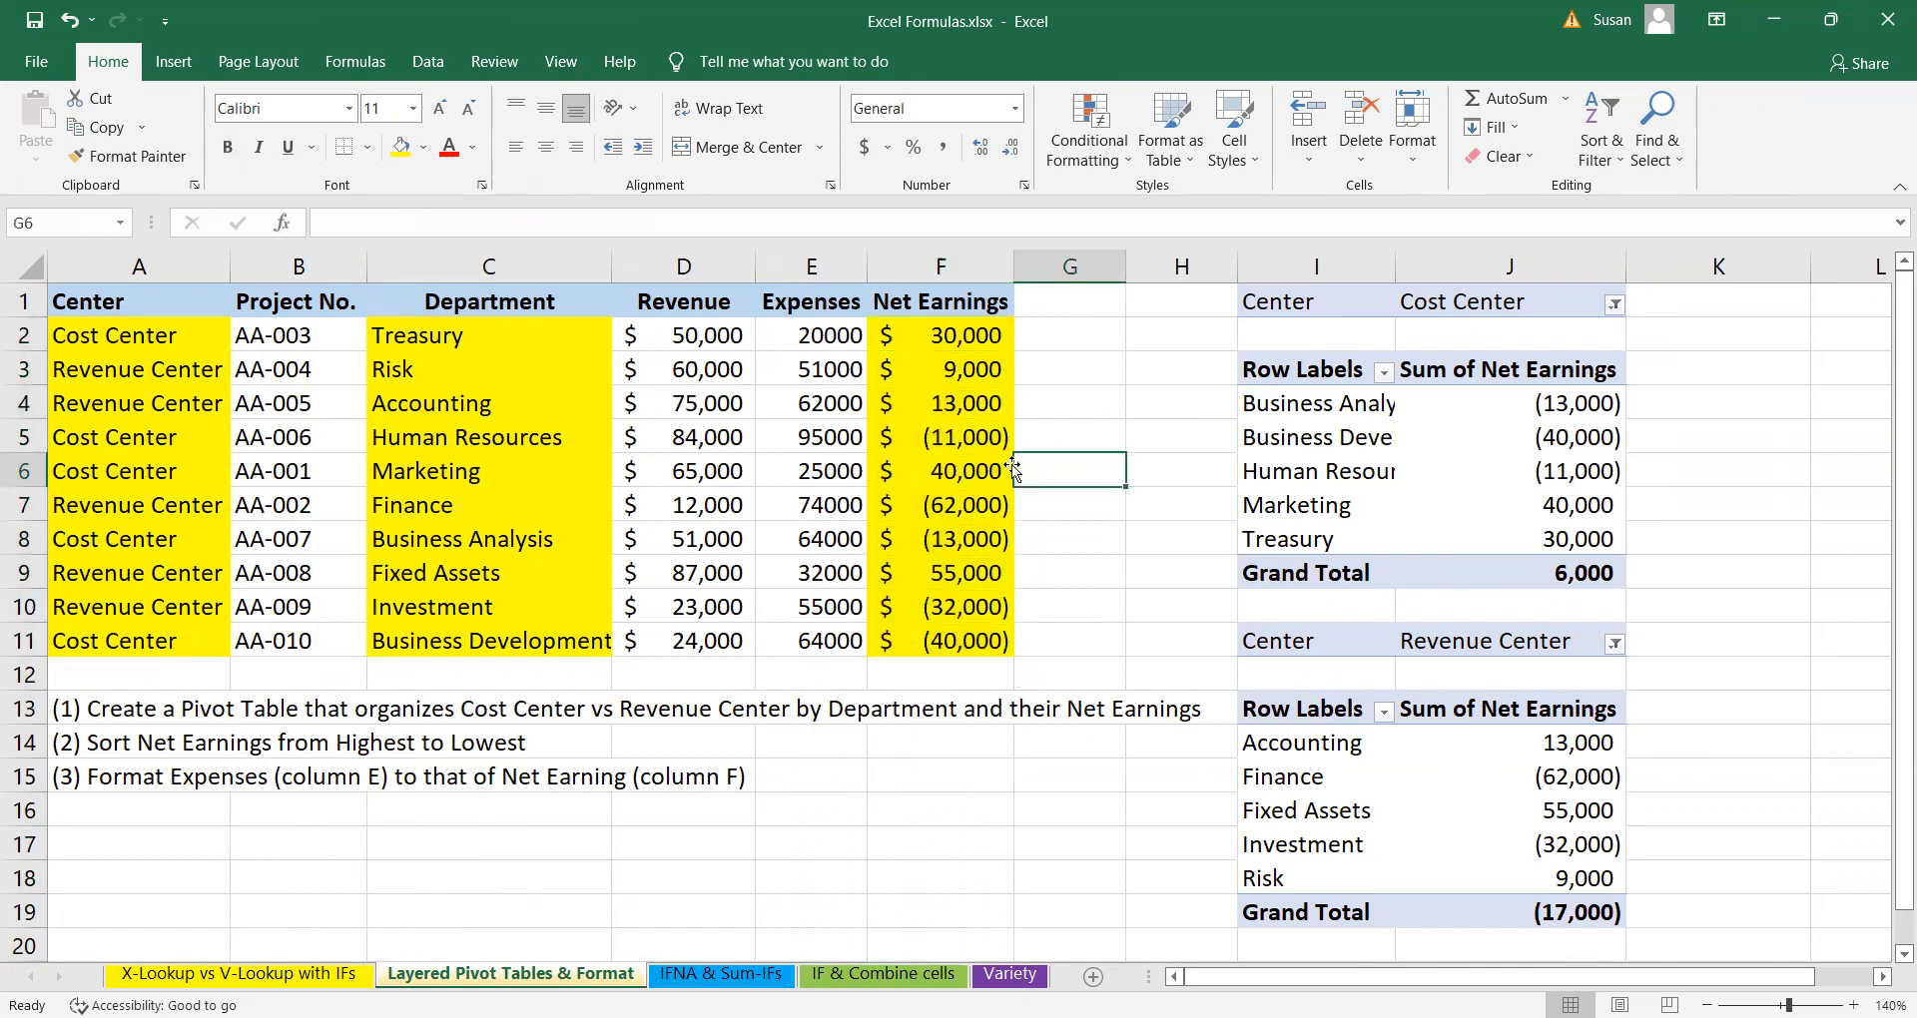
pyautogui.click(979, 410)
pyautogui.click(24, 301)
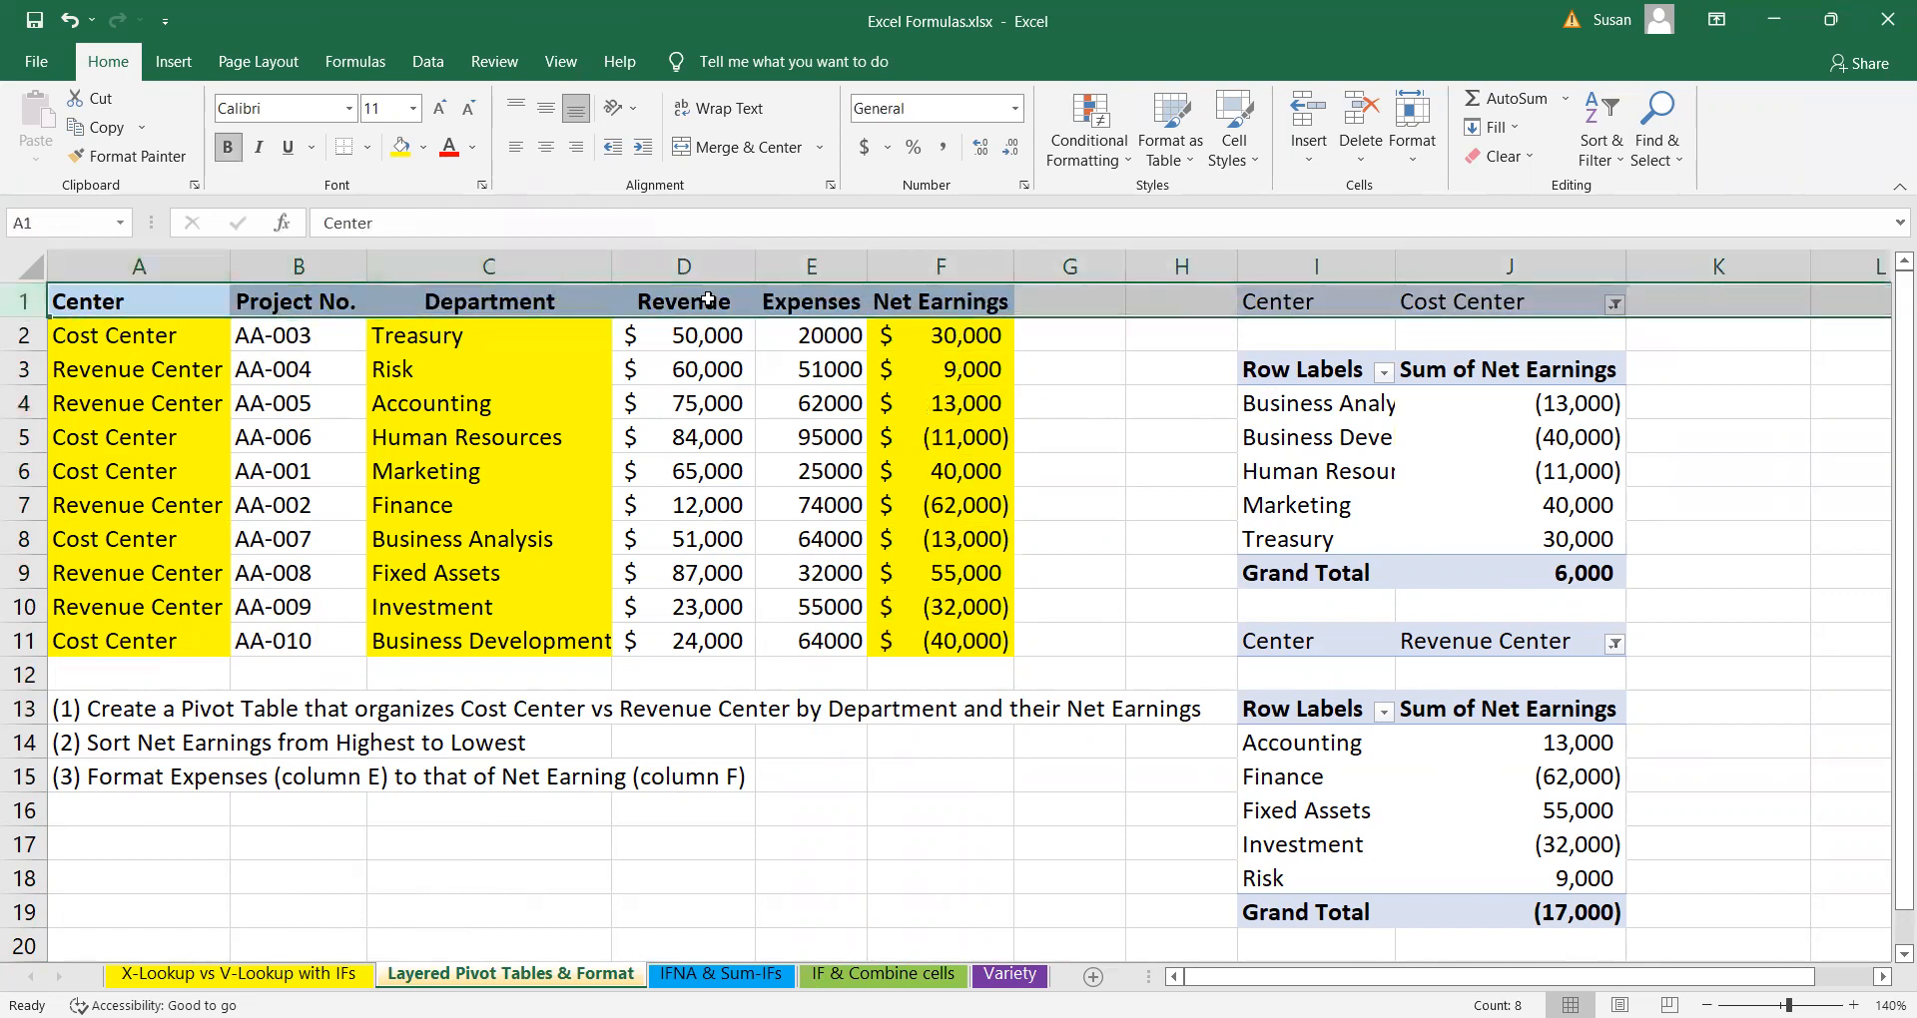
pyautogui.click(1610, 164)
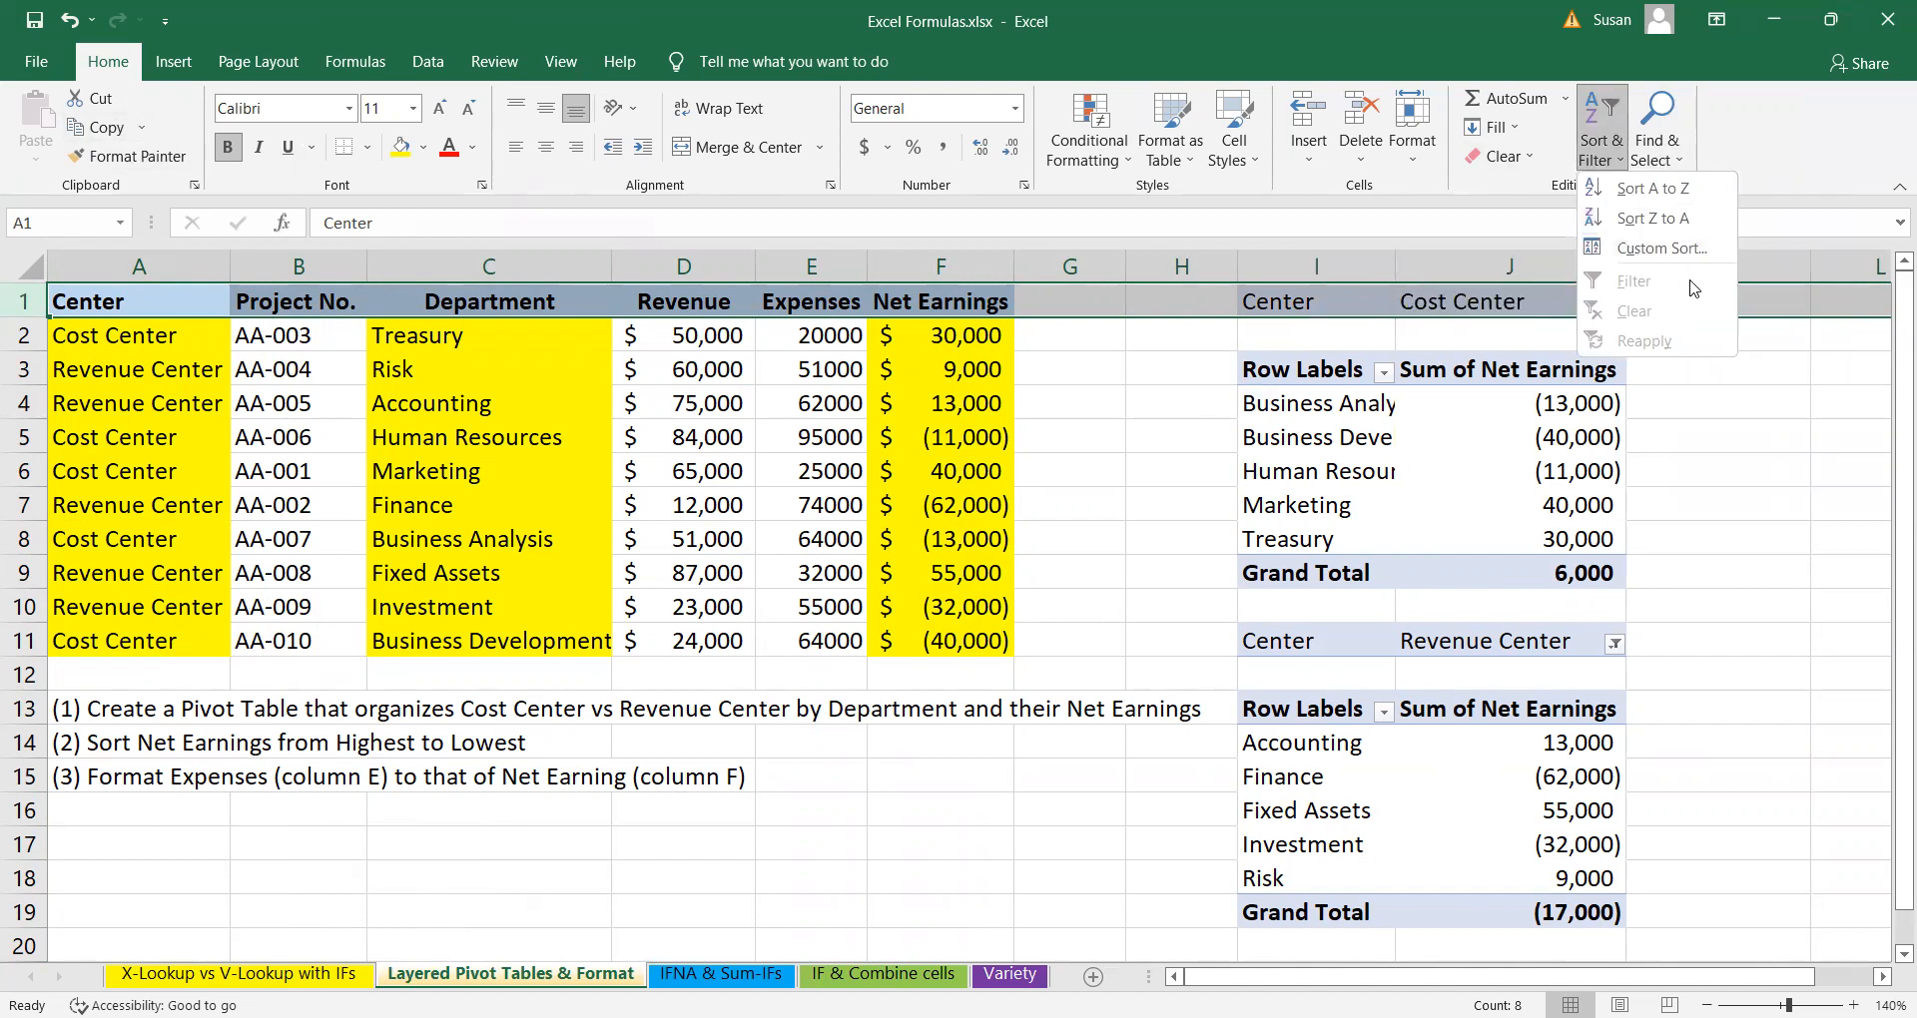
pyautogui.click(1497, 156)
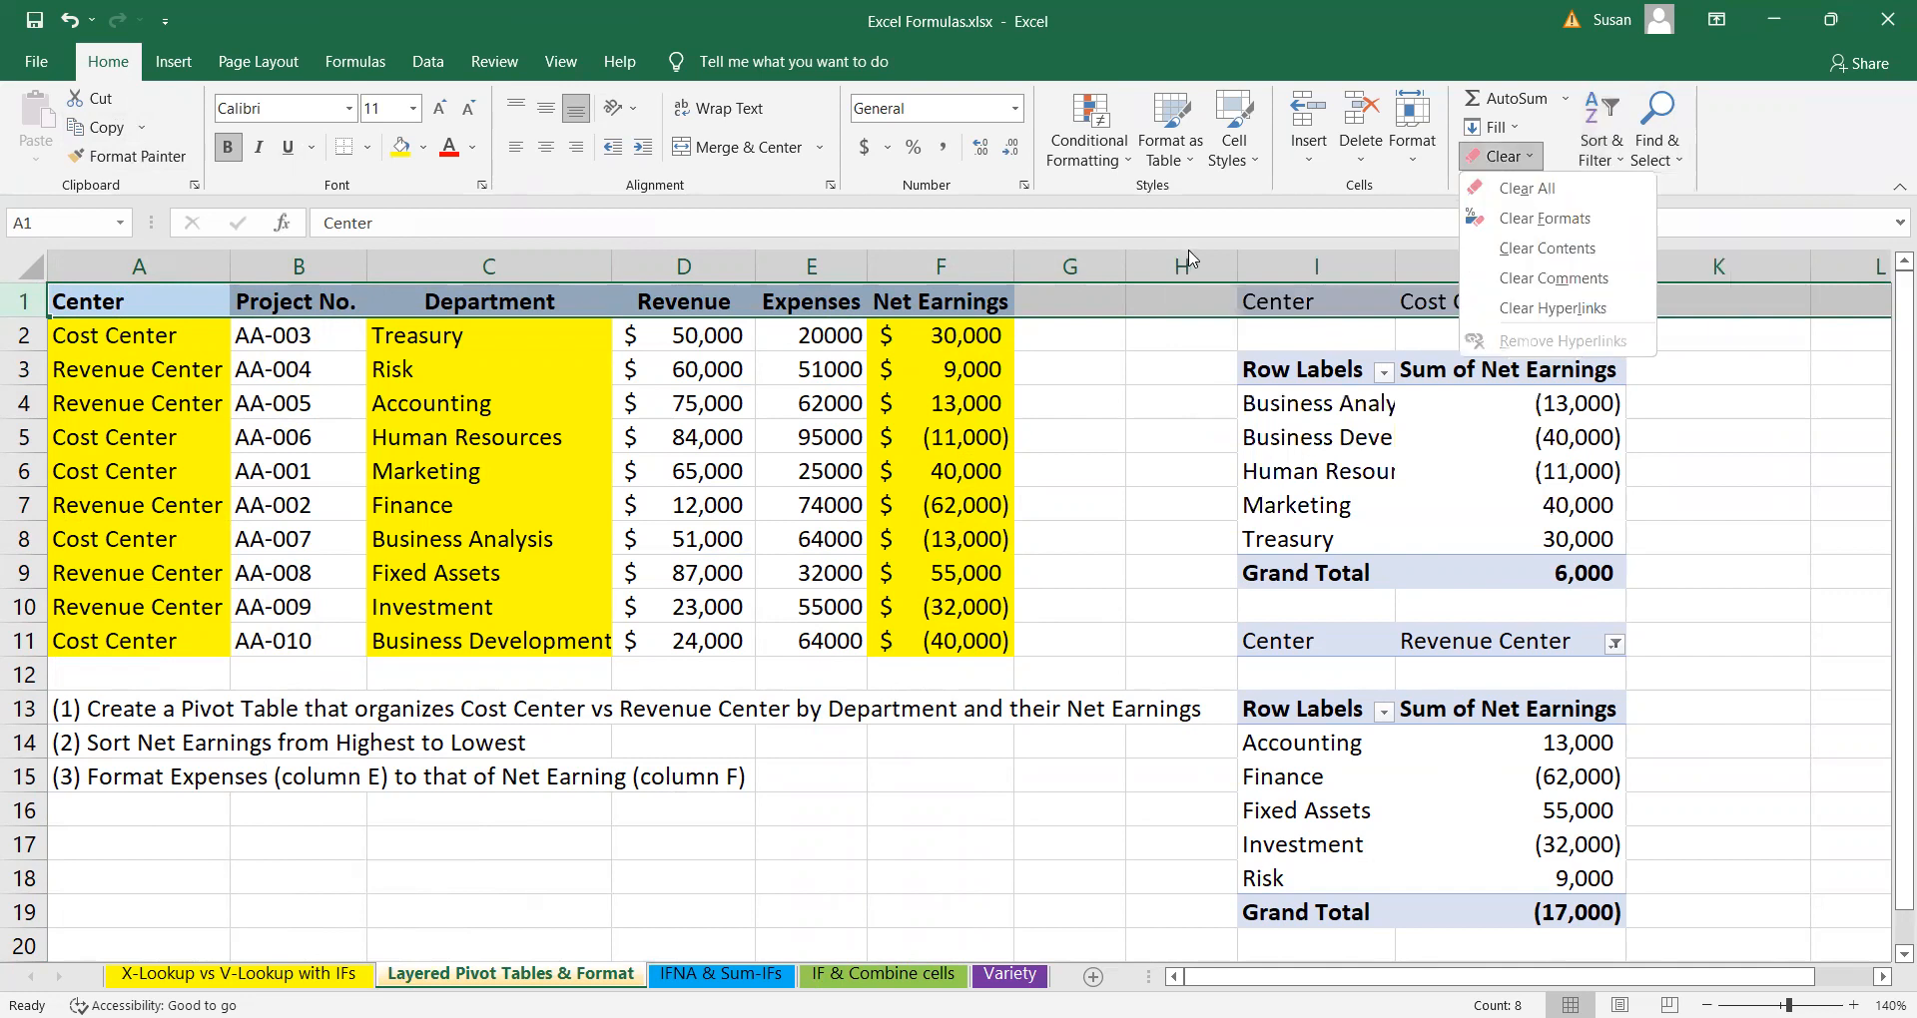
pyautogui.click(1343, 67)
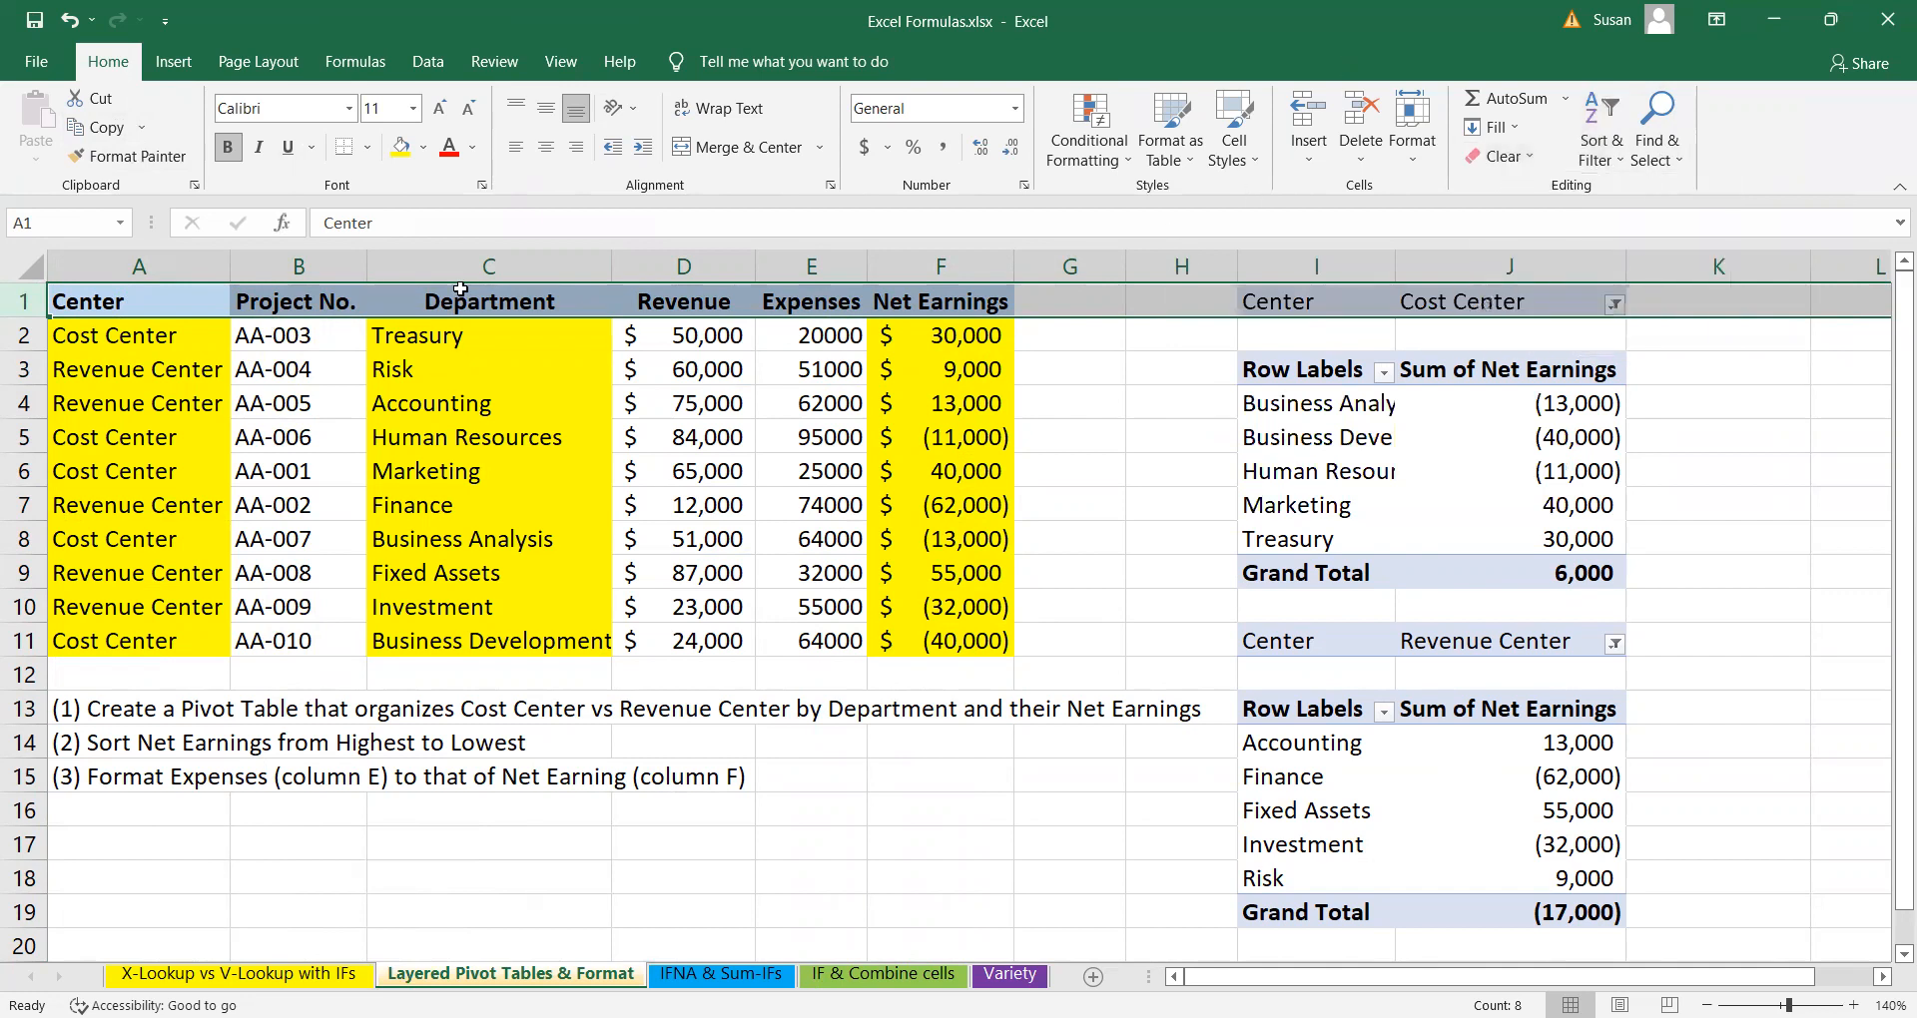
pyautogui.click(173, 61)
pyautogui.click(336, 62)
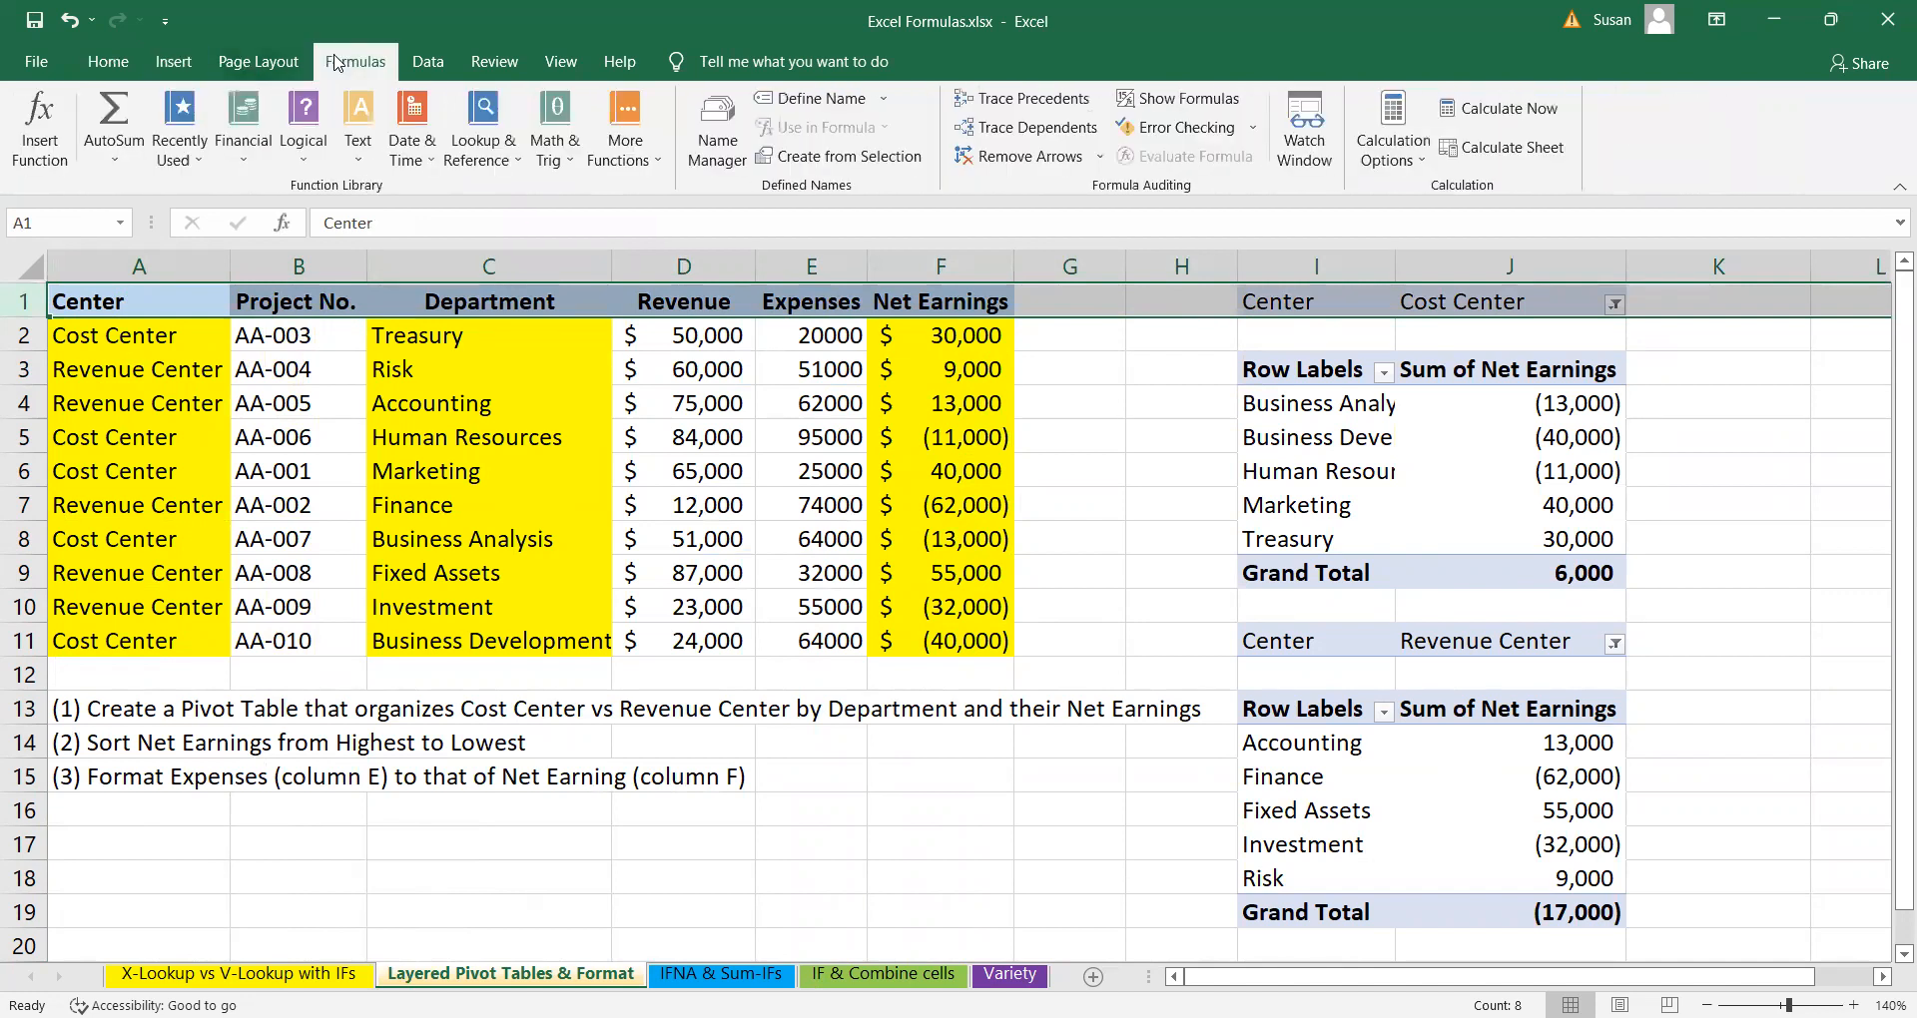
pyautogui.click(431, 62)
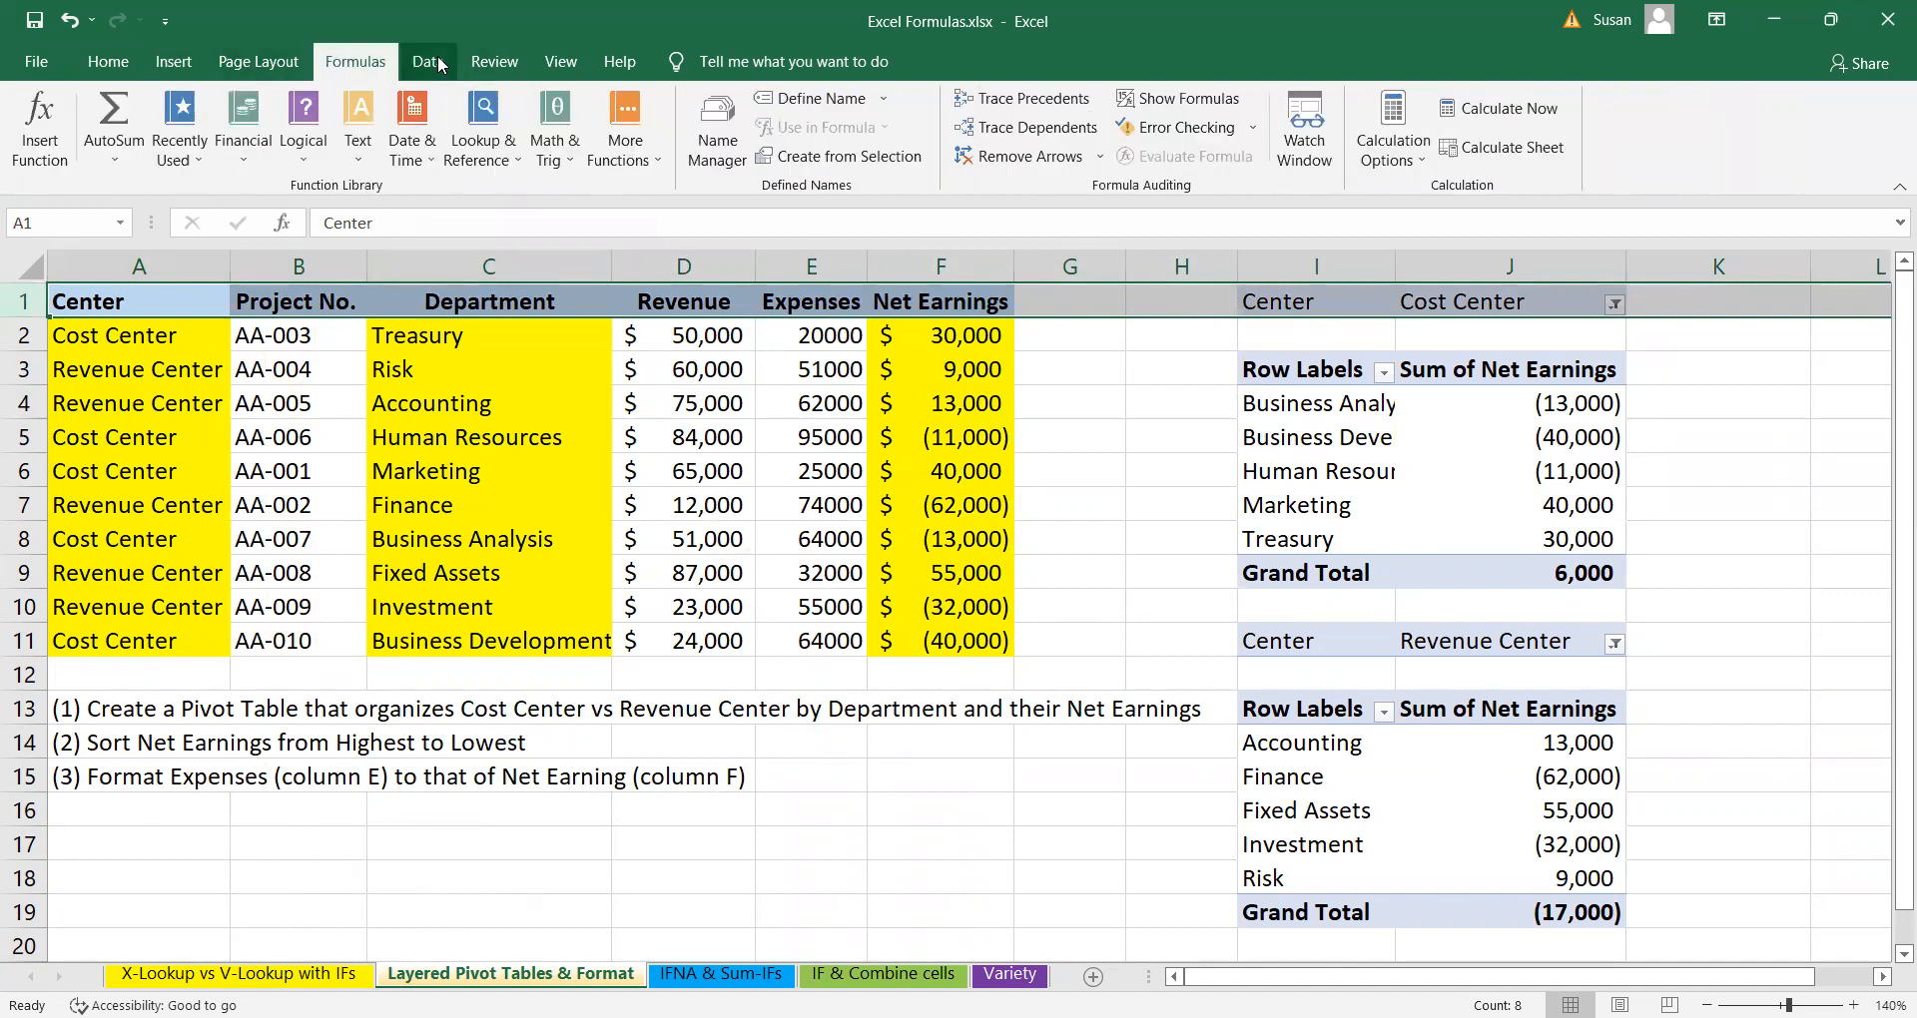
pyautogui.click(492, 62)
pyautogui.click(561, 62)
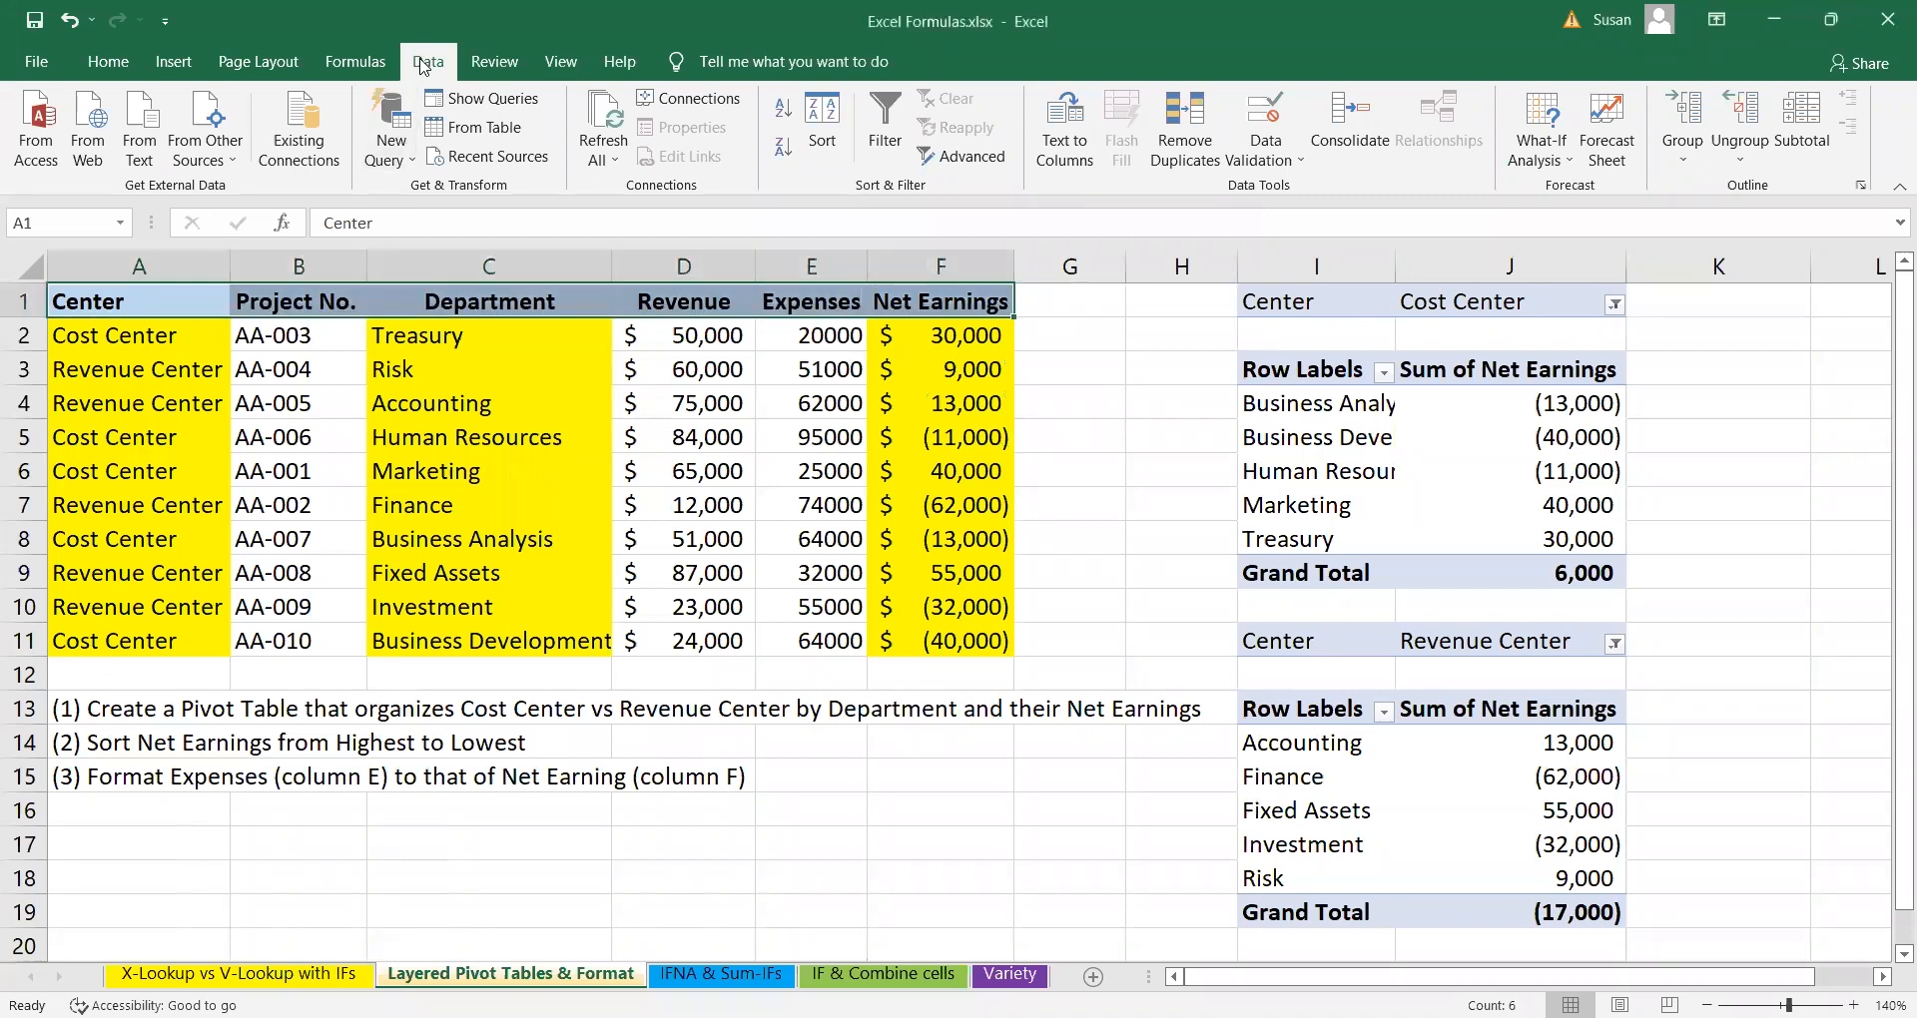
# - Add filter controls to the source table's header cells A1:F1
pyautogui.click(257, 388)
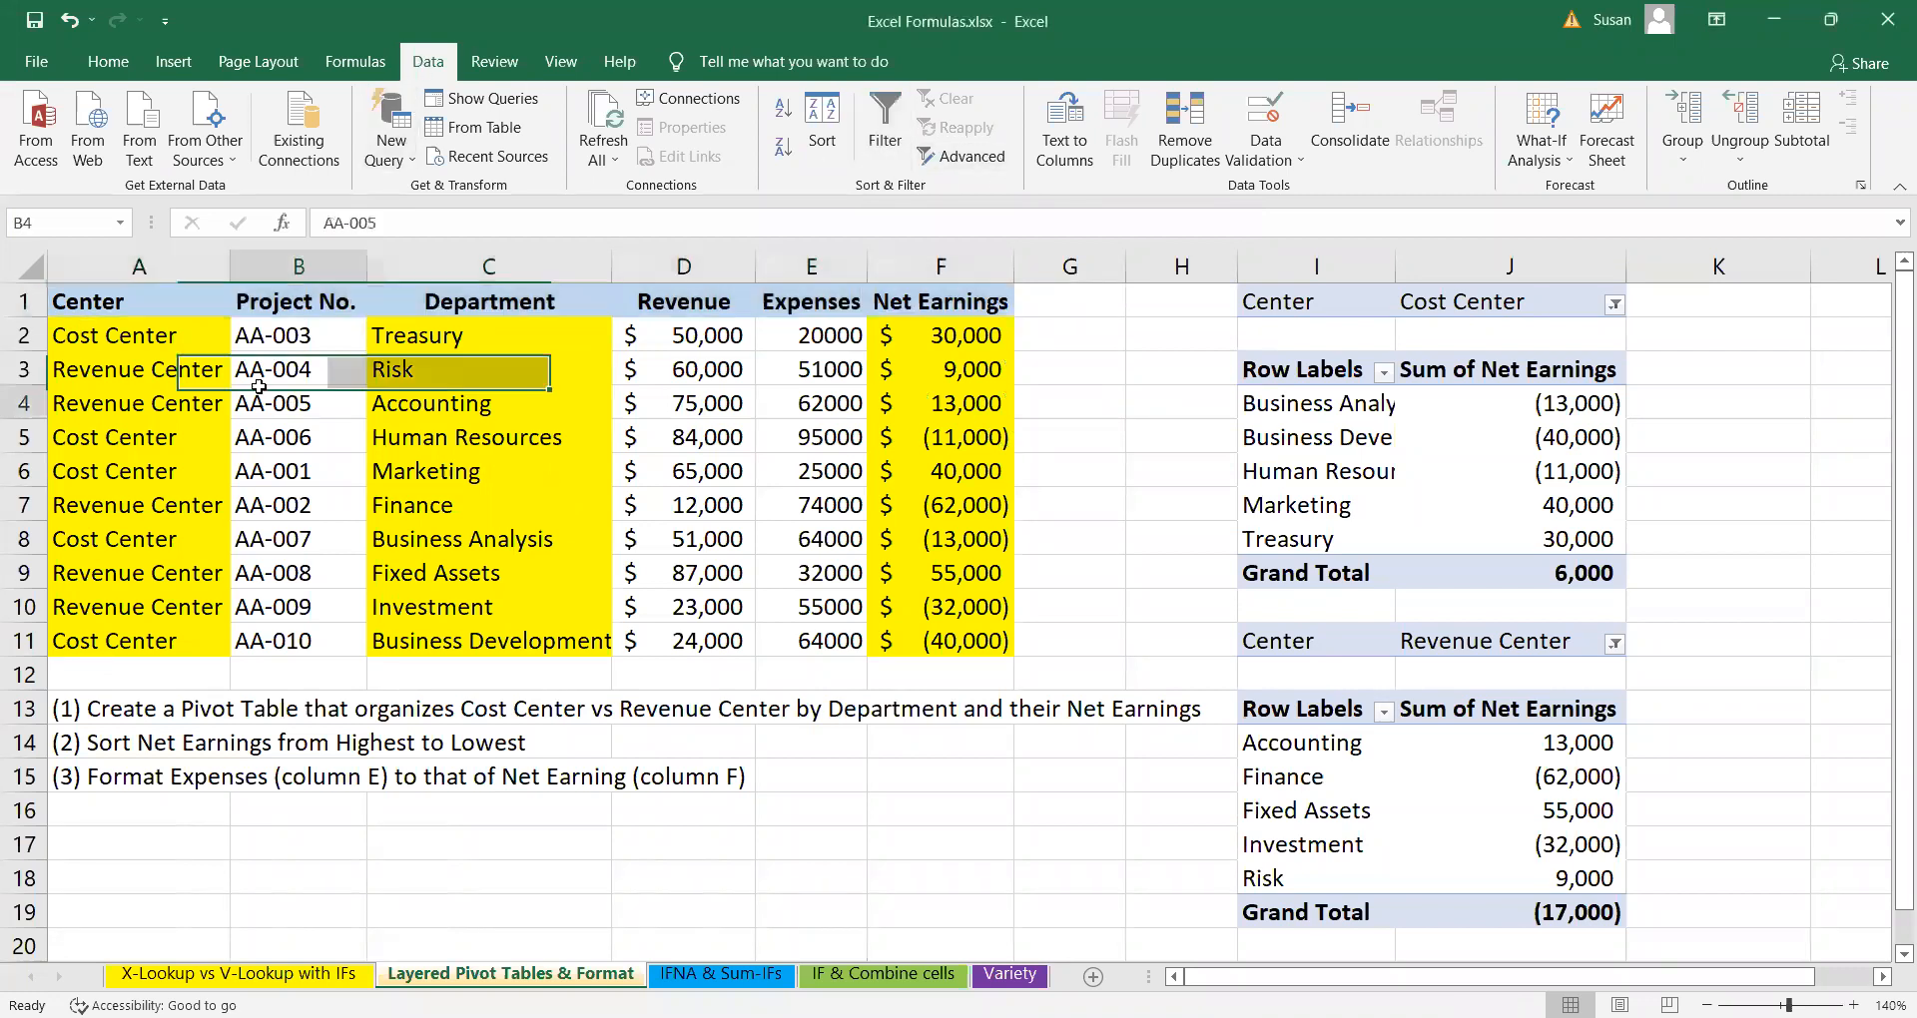
pyautogui.moveTo(145, 299); pyautogui.dragTo(942, 292)
pyautogui.click(895, 150)
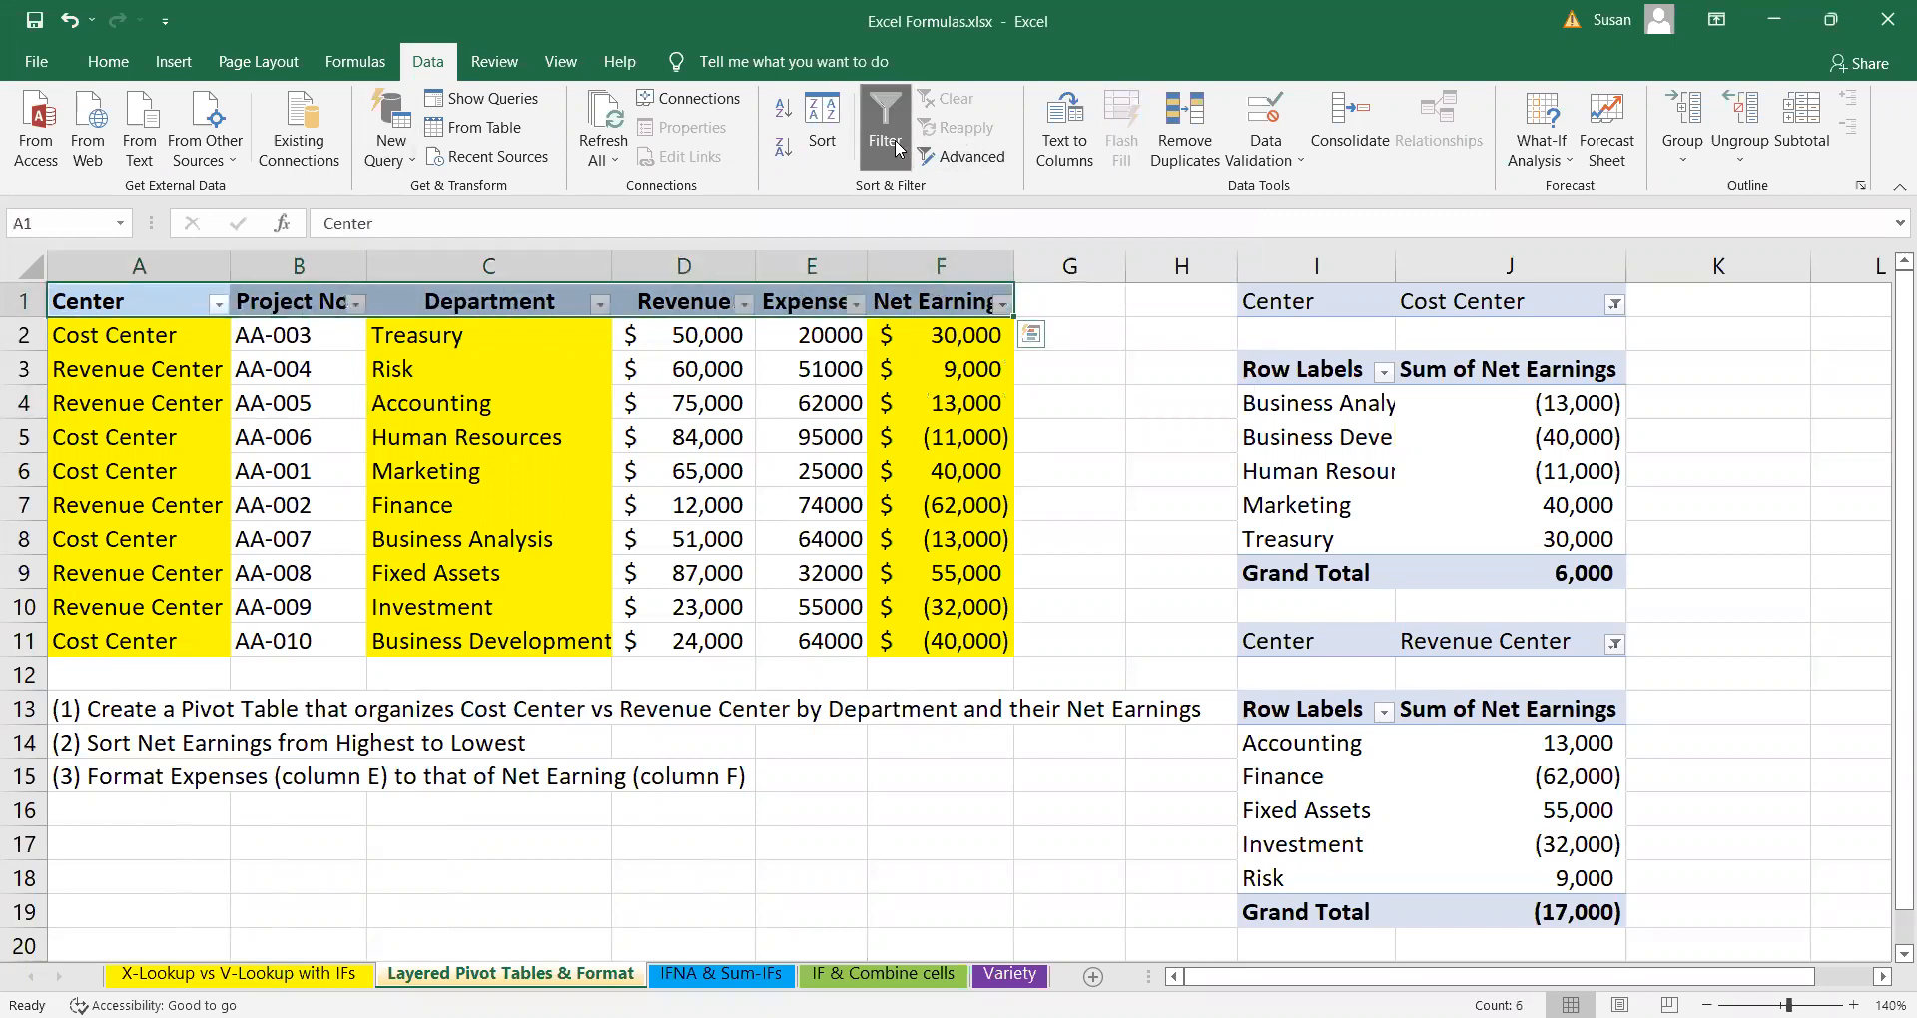
# - Sort the source table by Net Earnings from largest to smallest using the column's filter control
pyautogui.click(926, 506)
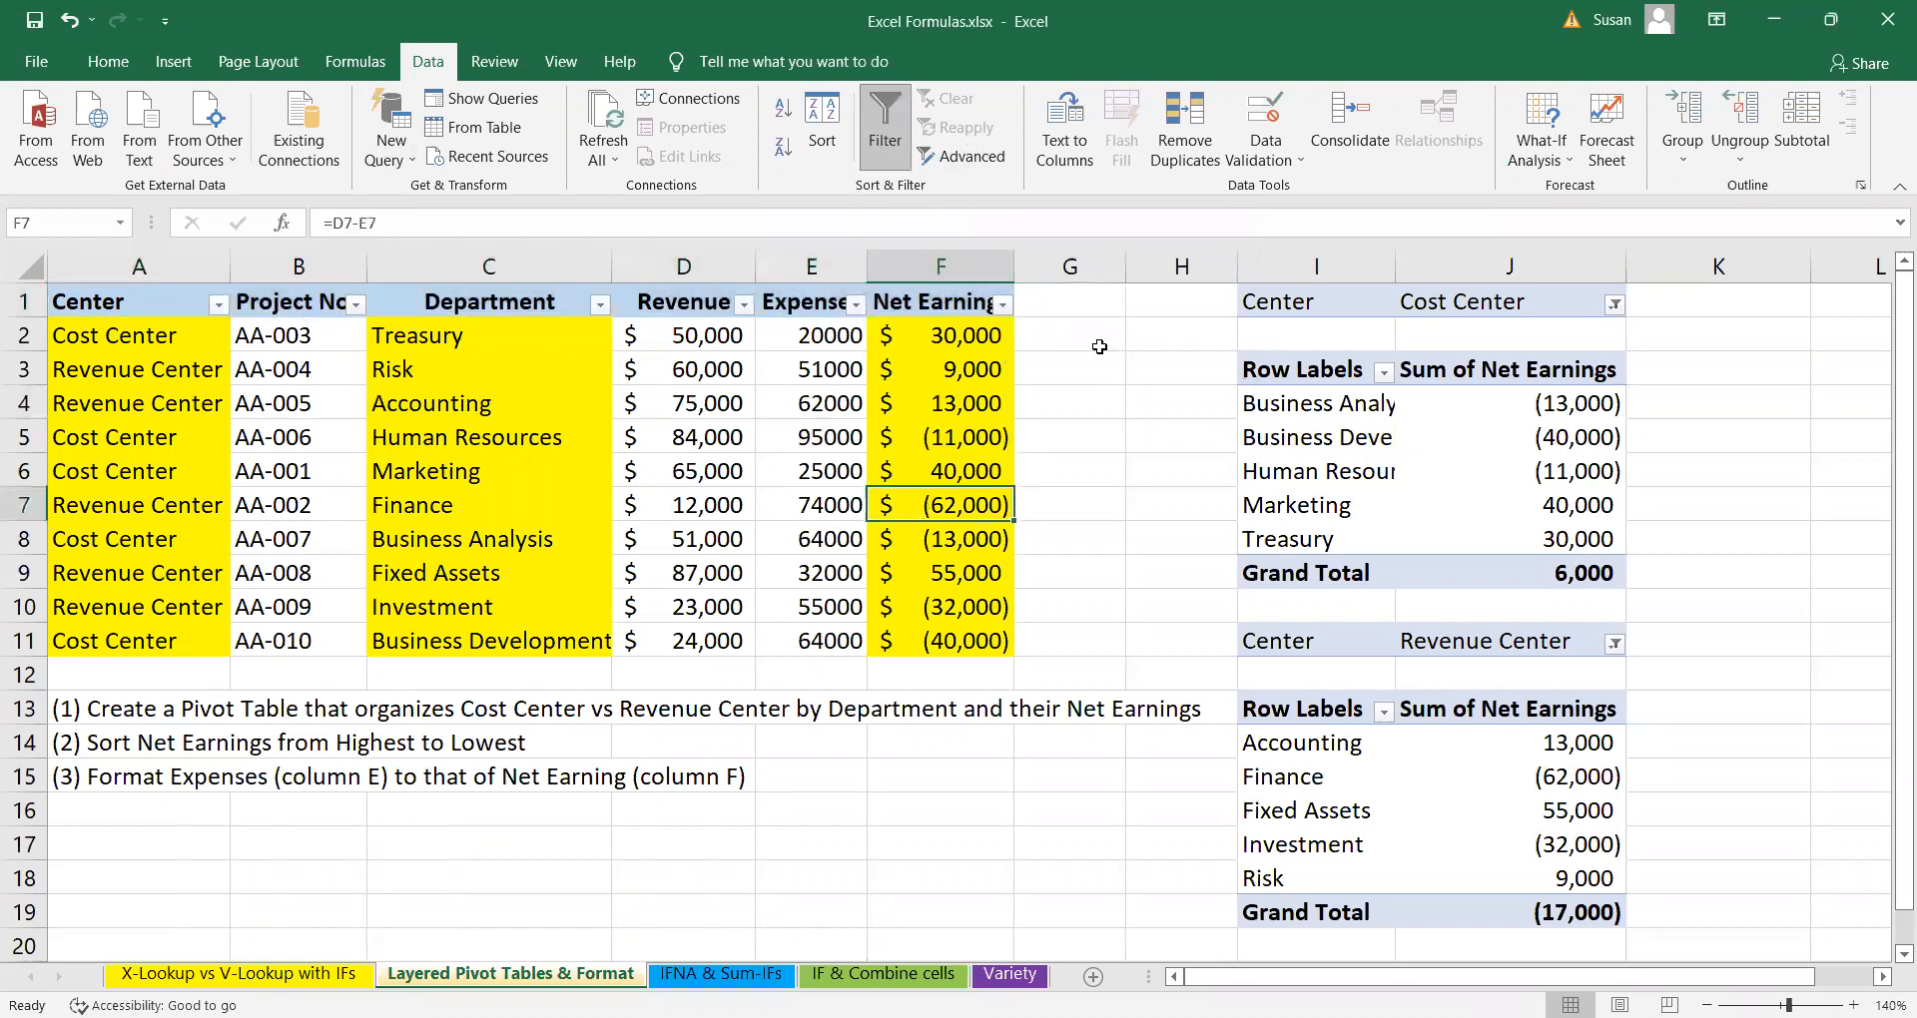
pyautogui.click(1003, 304)
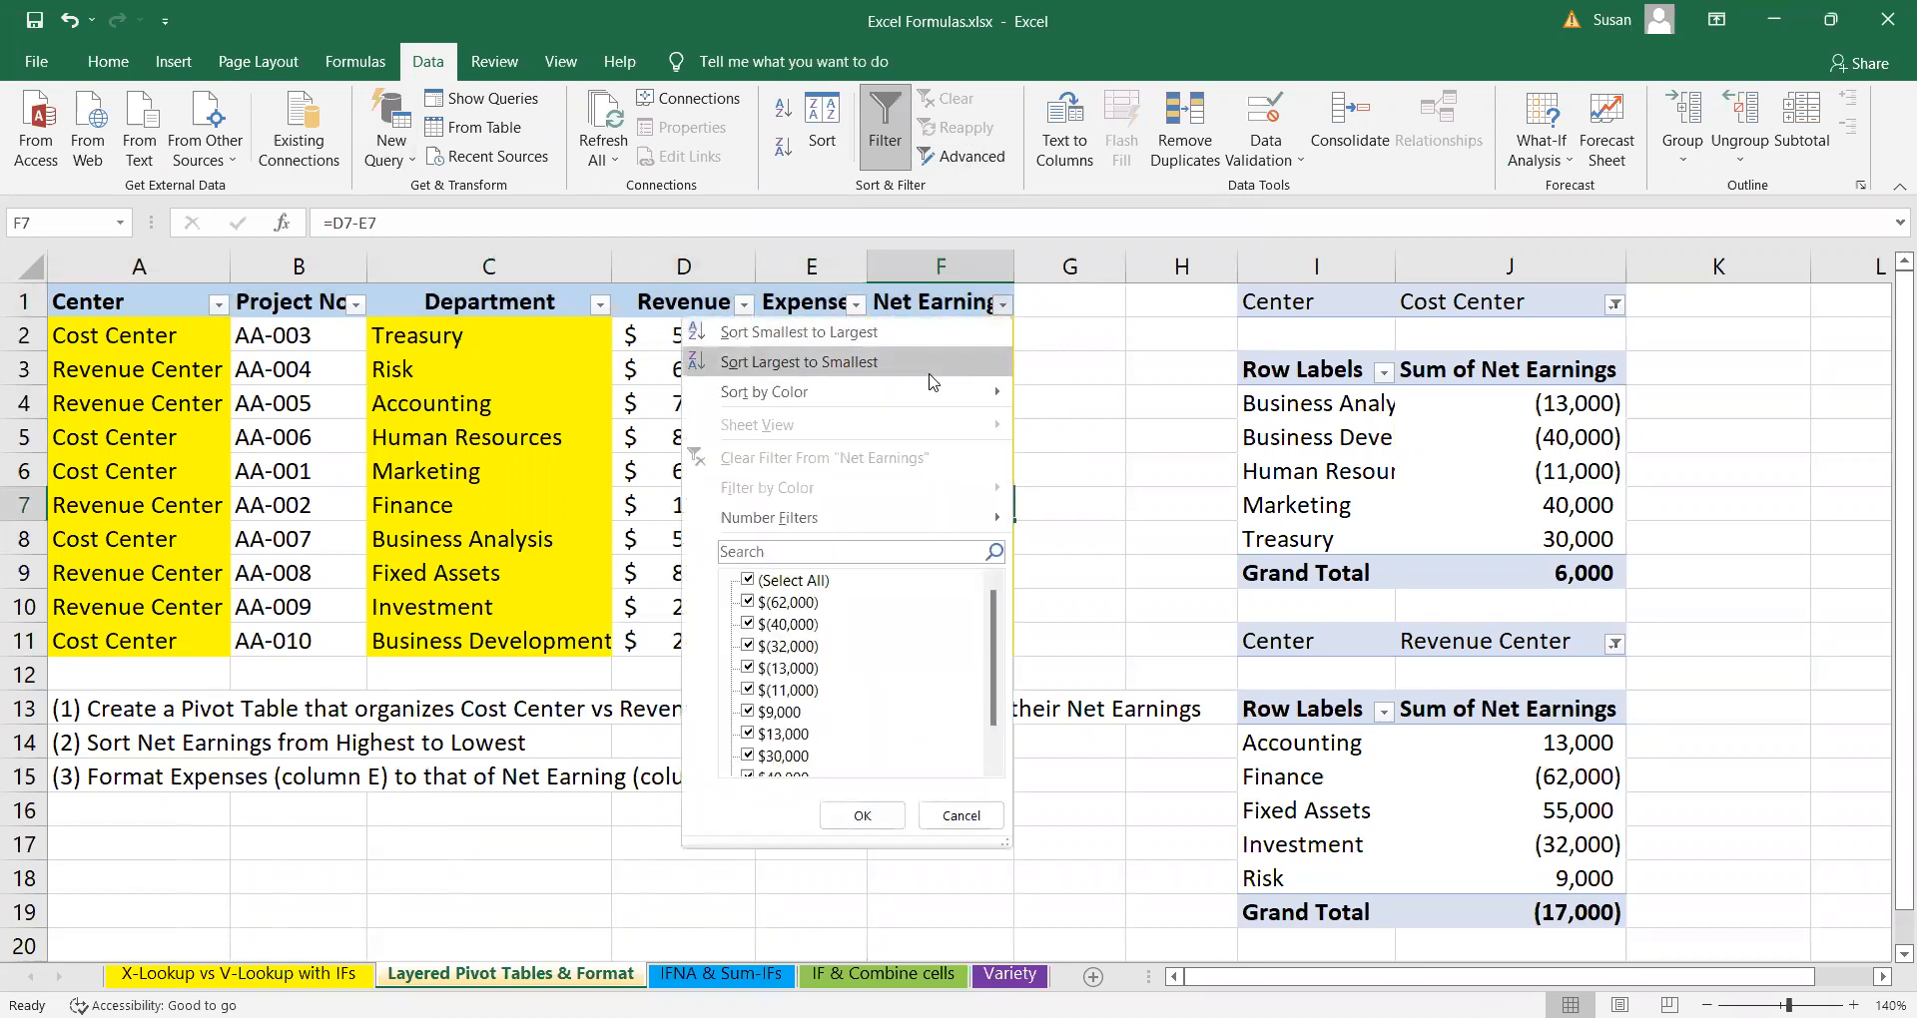
pyautogui.click(956, 355)
pyautogui.click(955, 339)
pyautogui.press('Down')
pyautogui.press('Down')
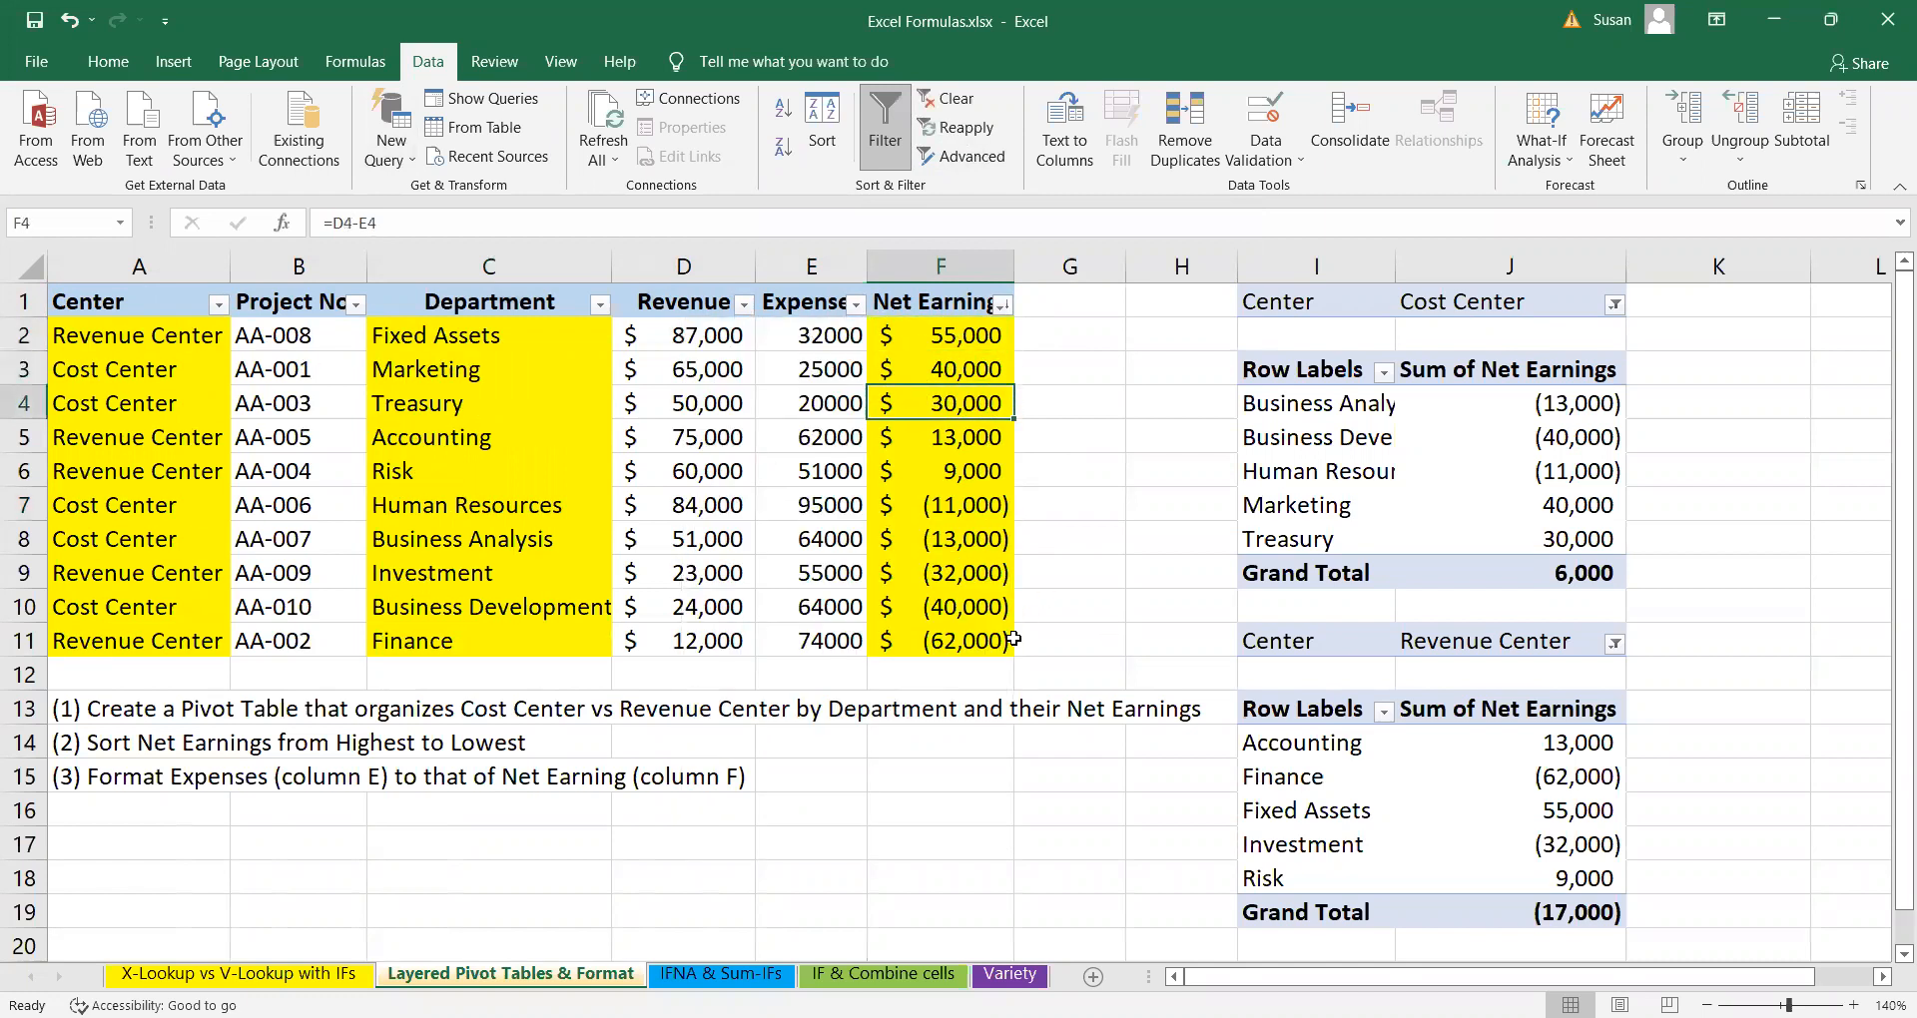
pyautogui.click(1092, 533)
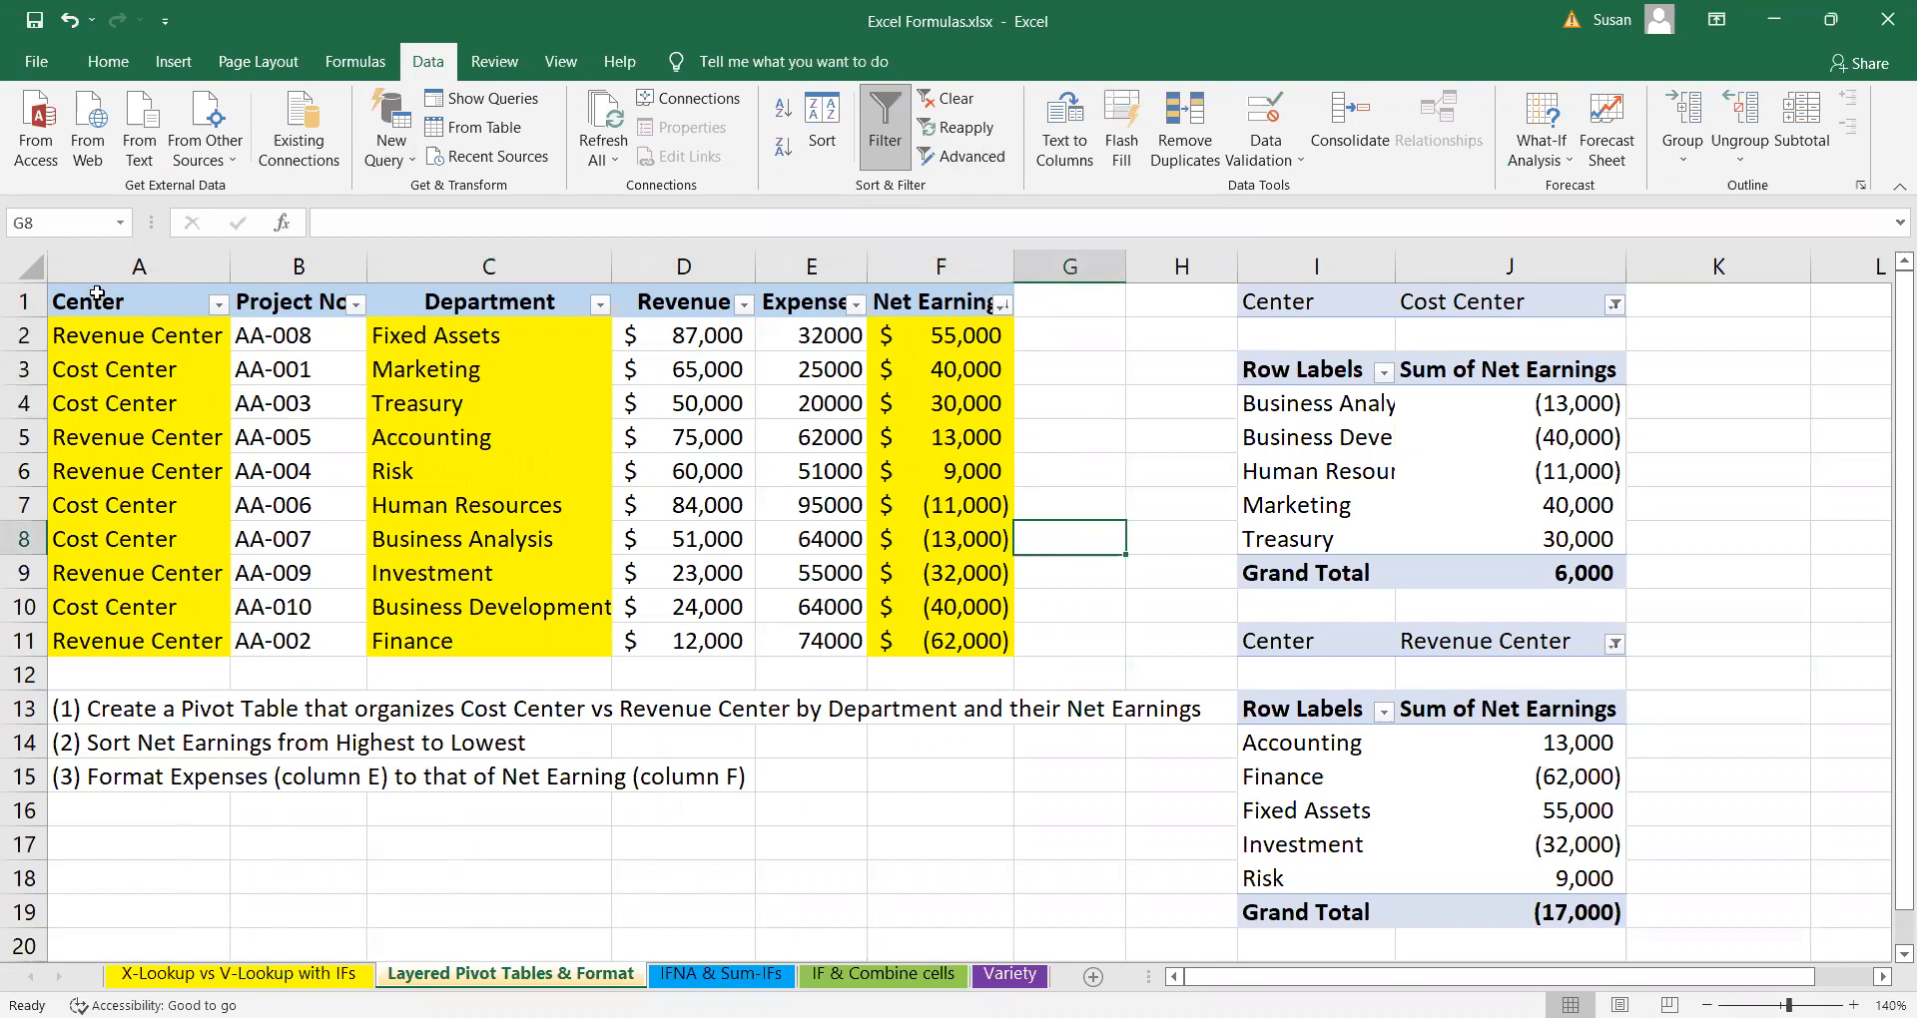
# - Sort the source table A1:F11 with the Sort command by Net Earnings, on cell values, from largest to smallest
pyautogui.moveTo(97, 294); pyautogui.dragTo(956, 640)
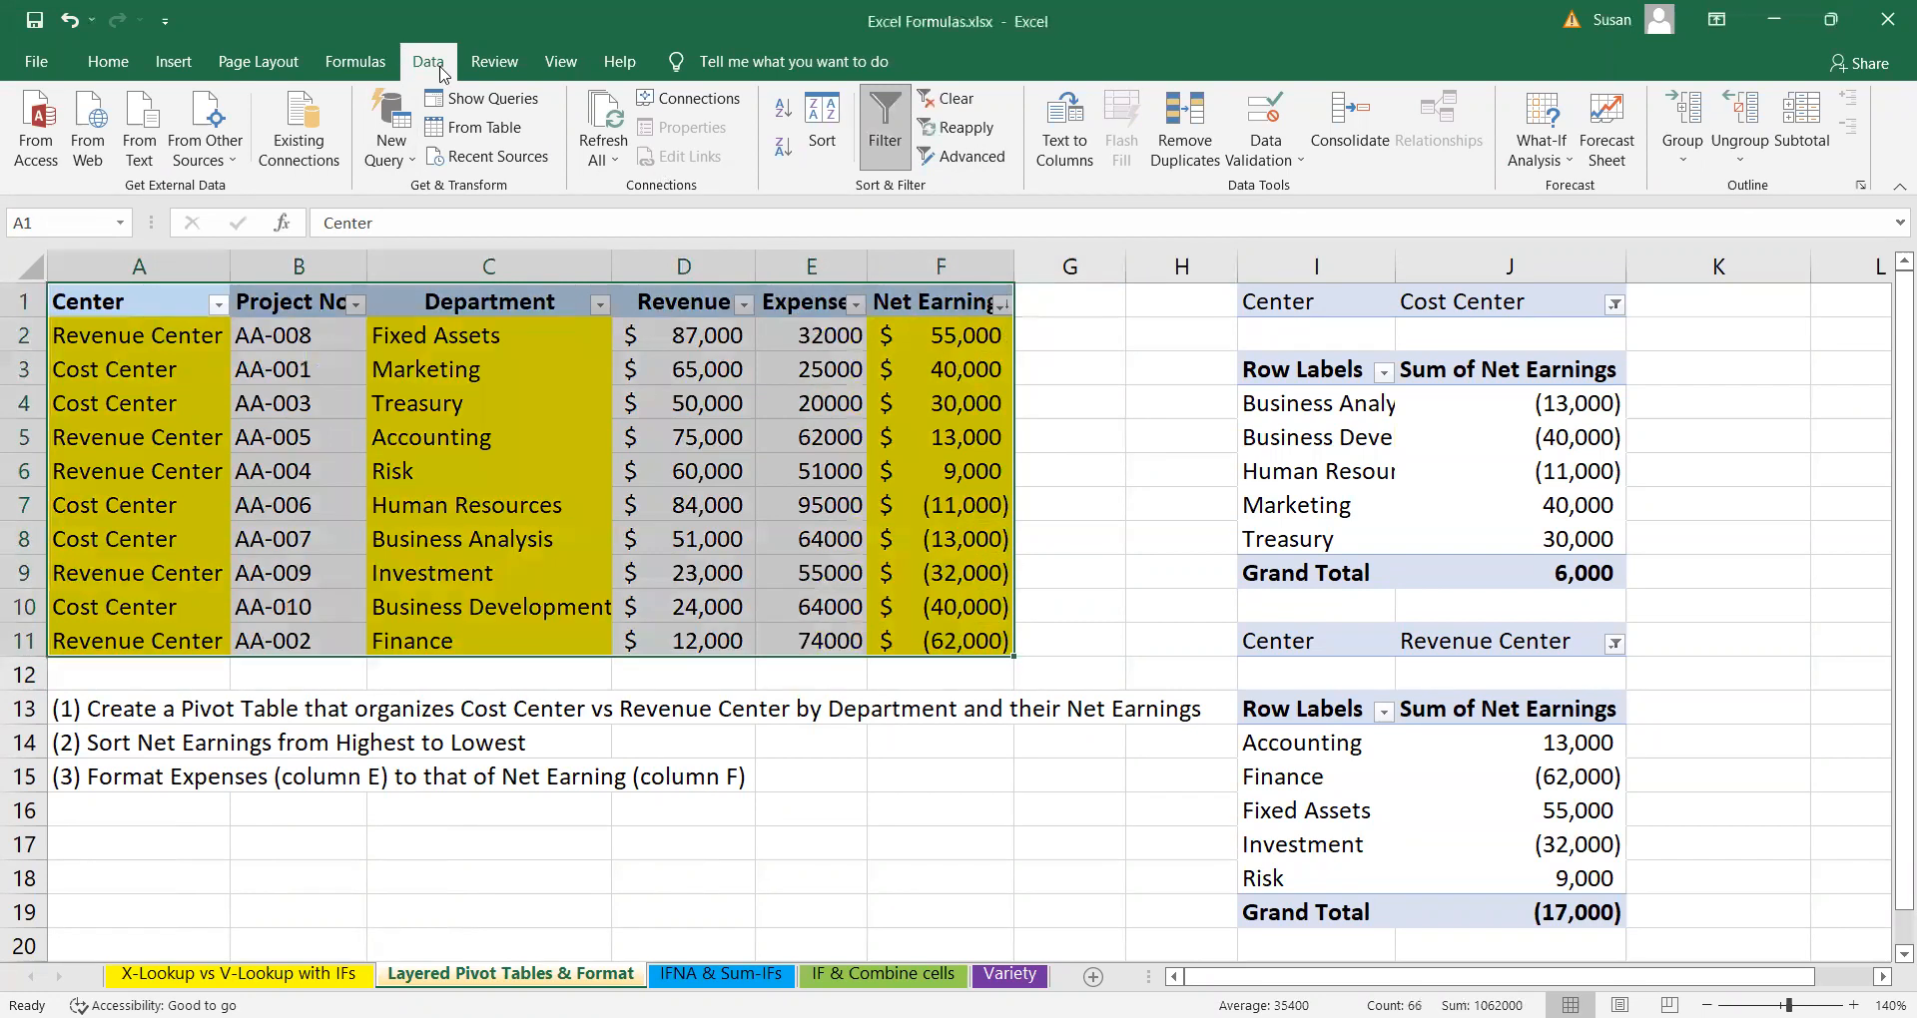
pyautogui.click(827, 146)
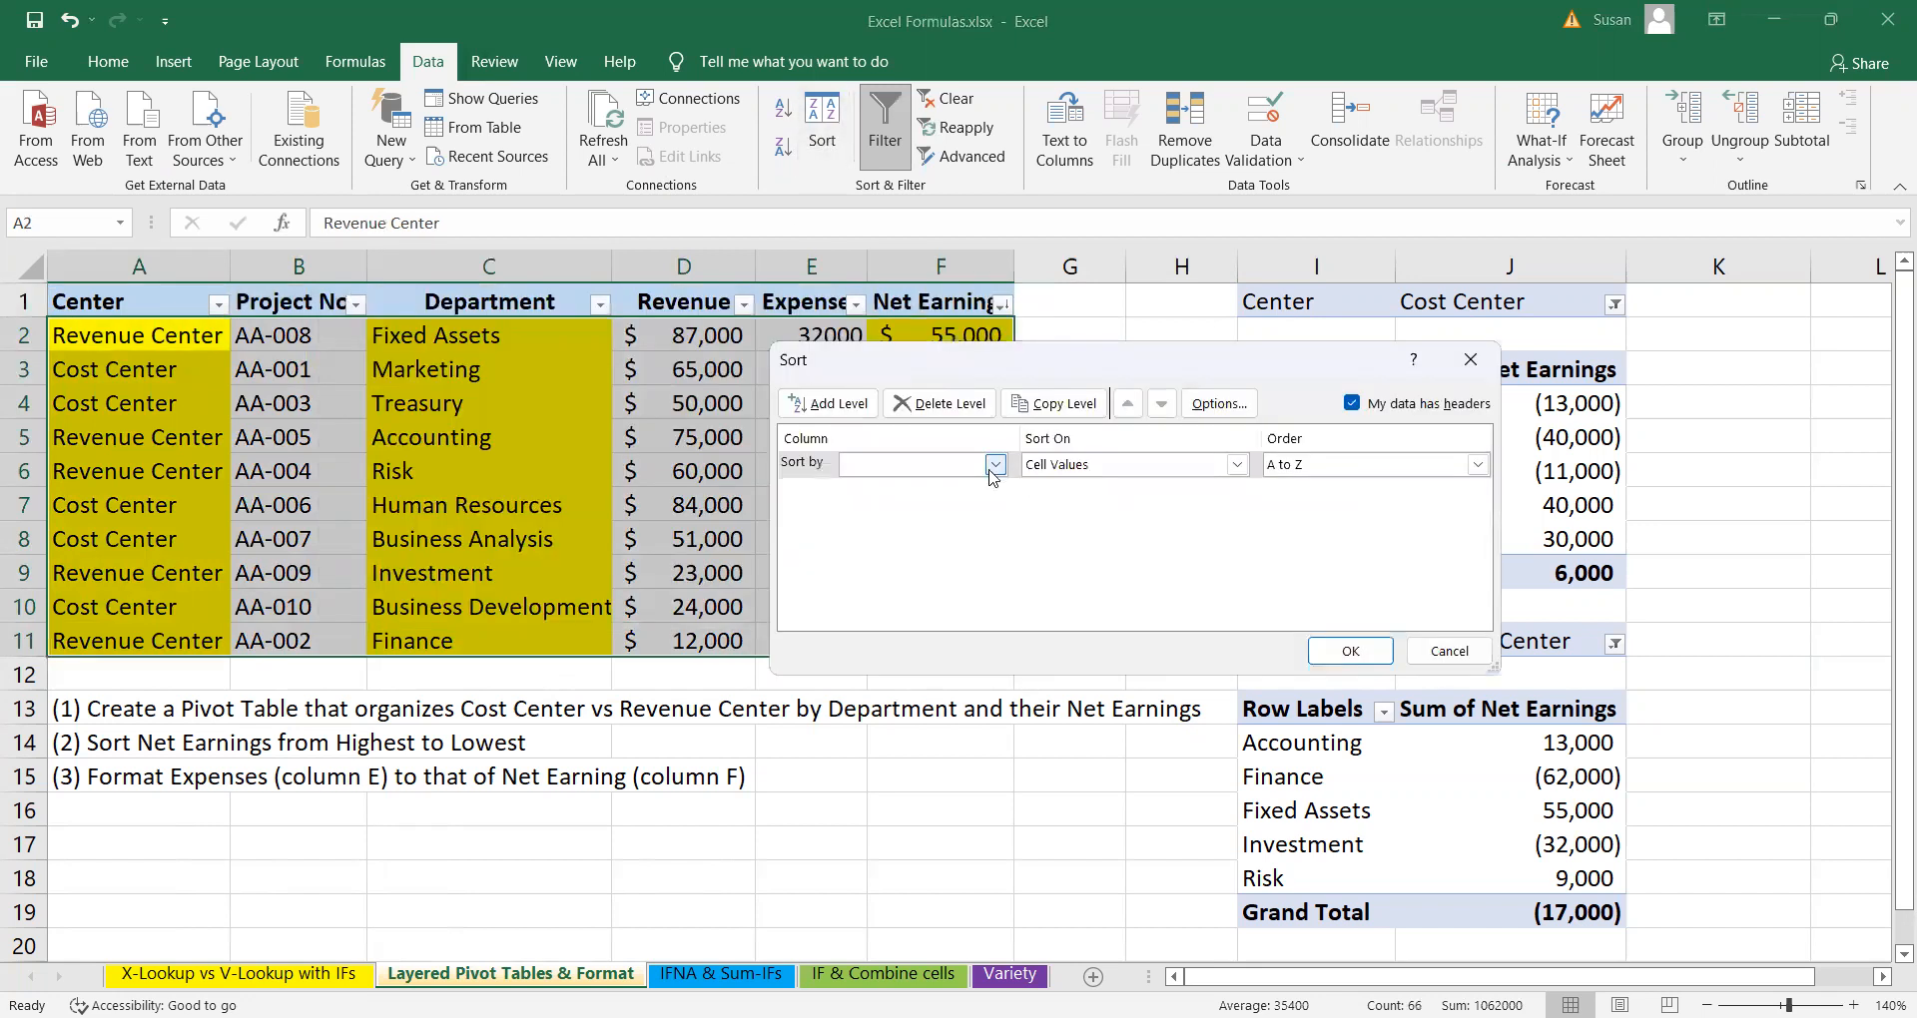
pyautogui.click(995, 465)
pyautogui.click(950, 573)
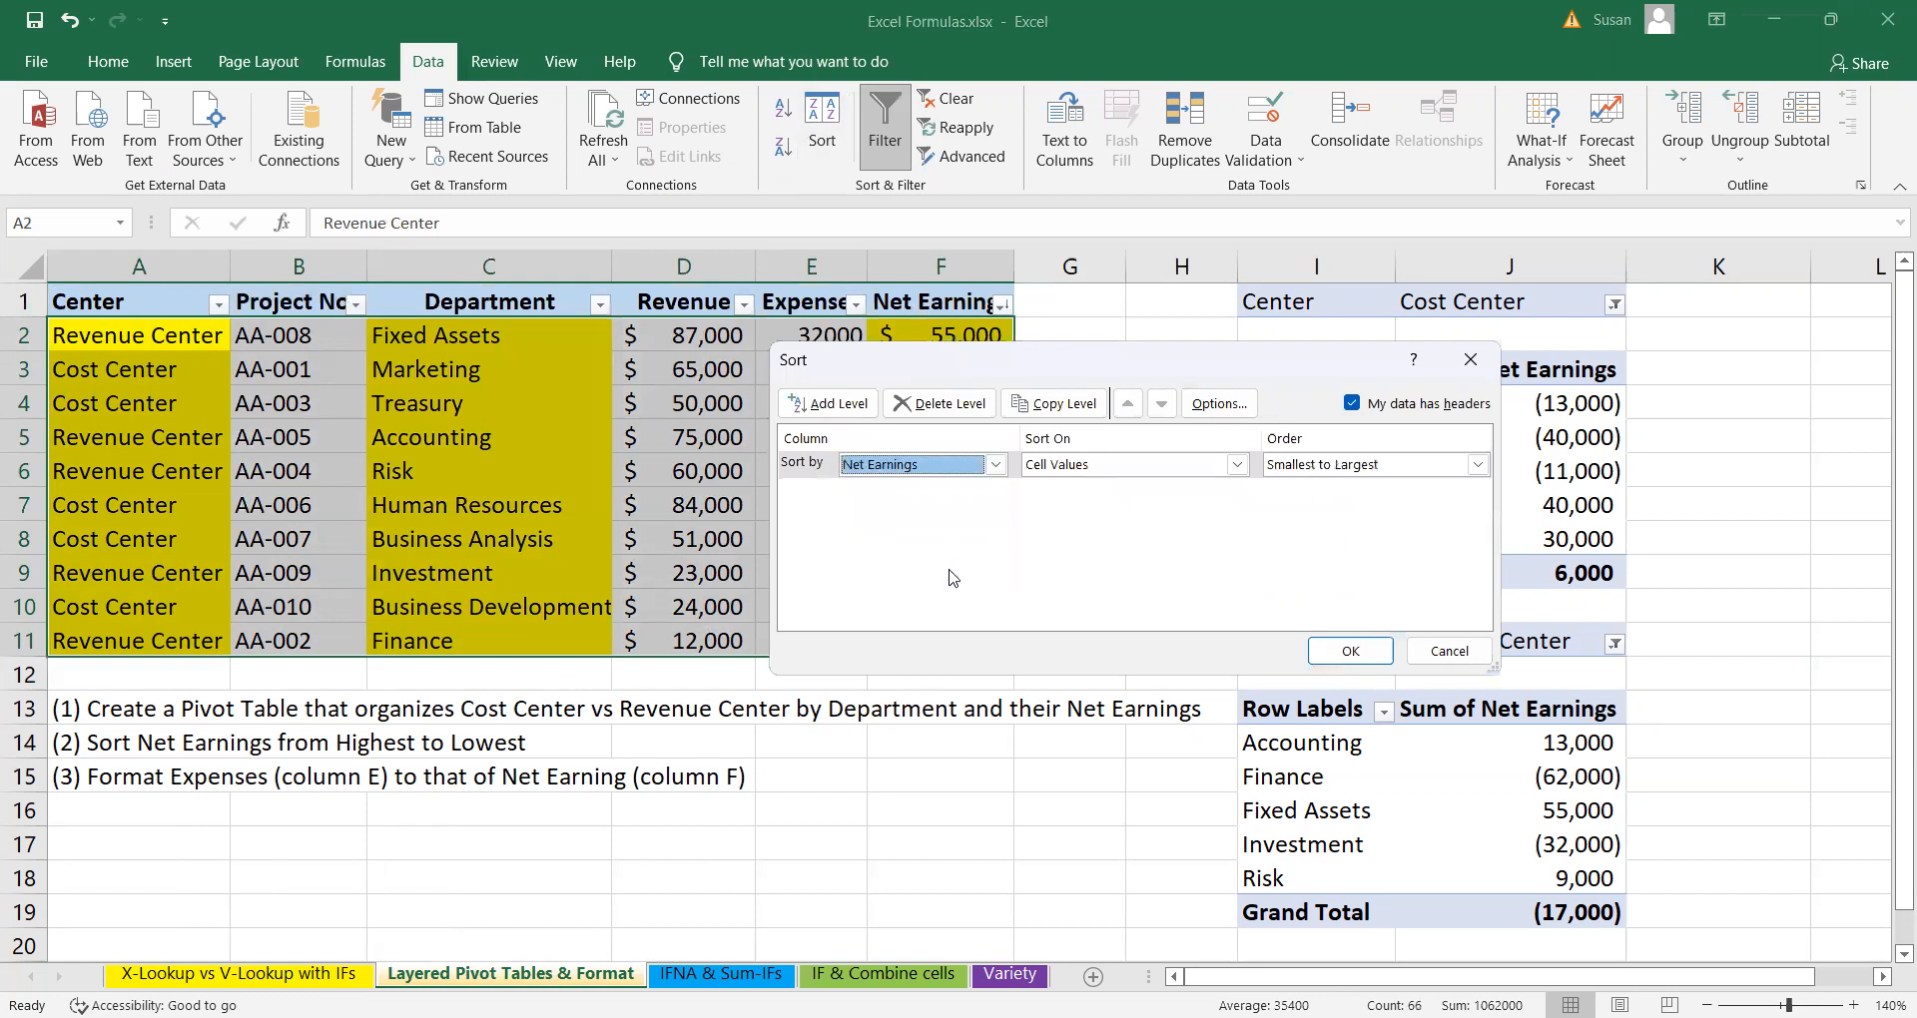
pyautogui.click(1226, 467)
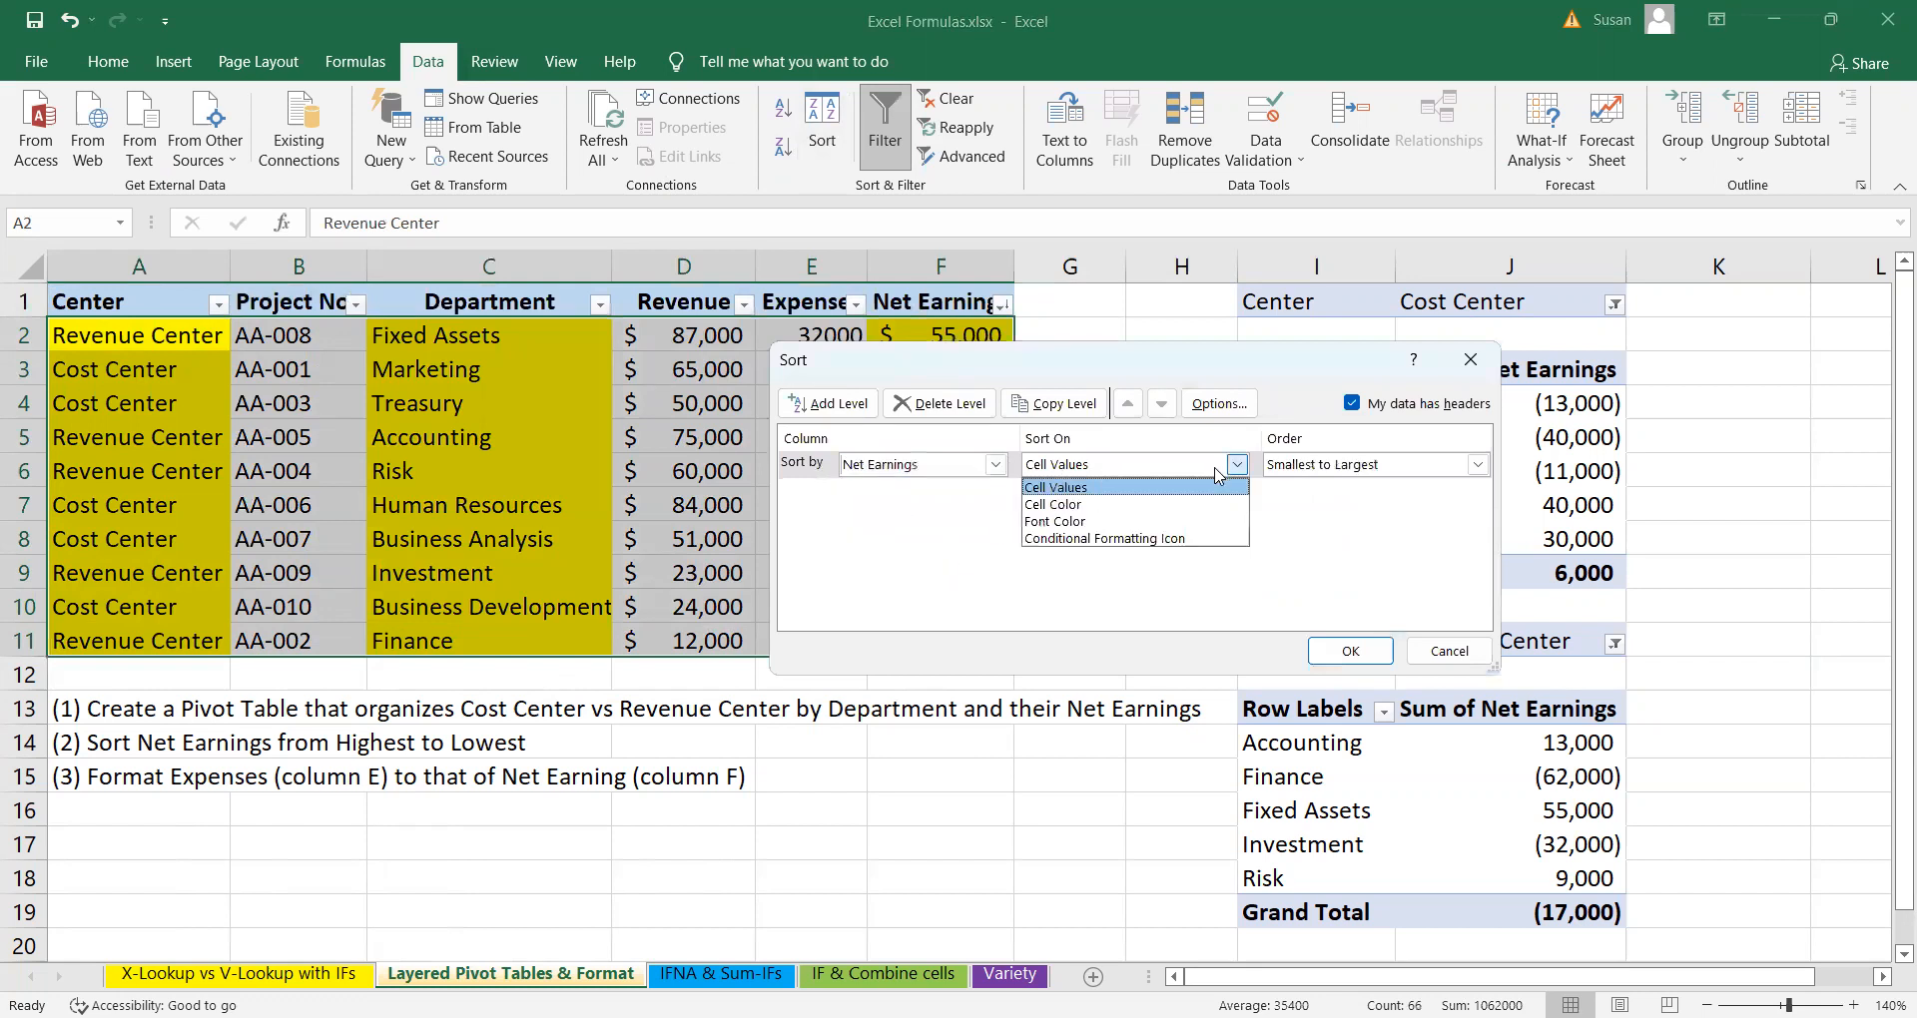
pyautogui.click(1075, 489)
pyautogui.click(1350, 466)
pyautogui.click(1346, 504)
pyautogui.click(1350, 651)
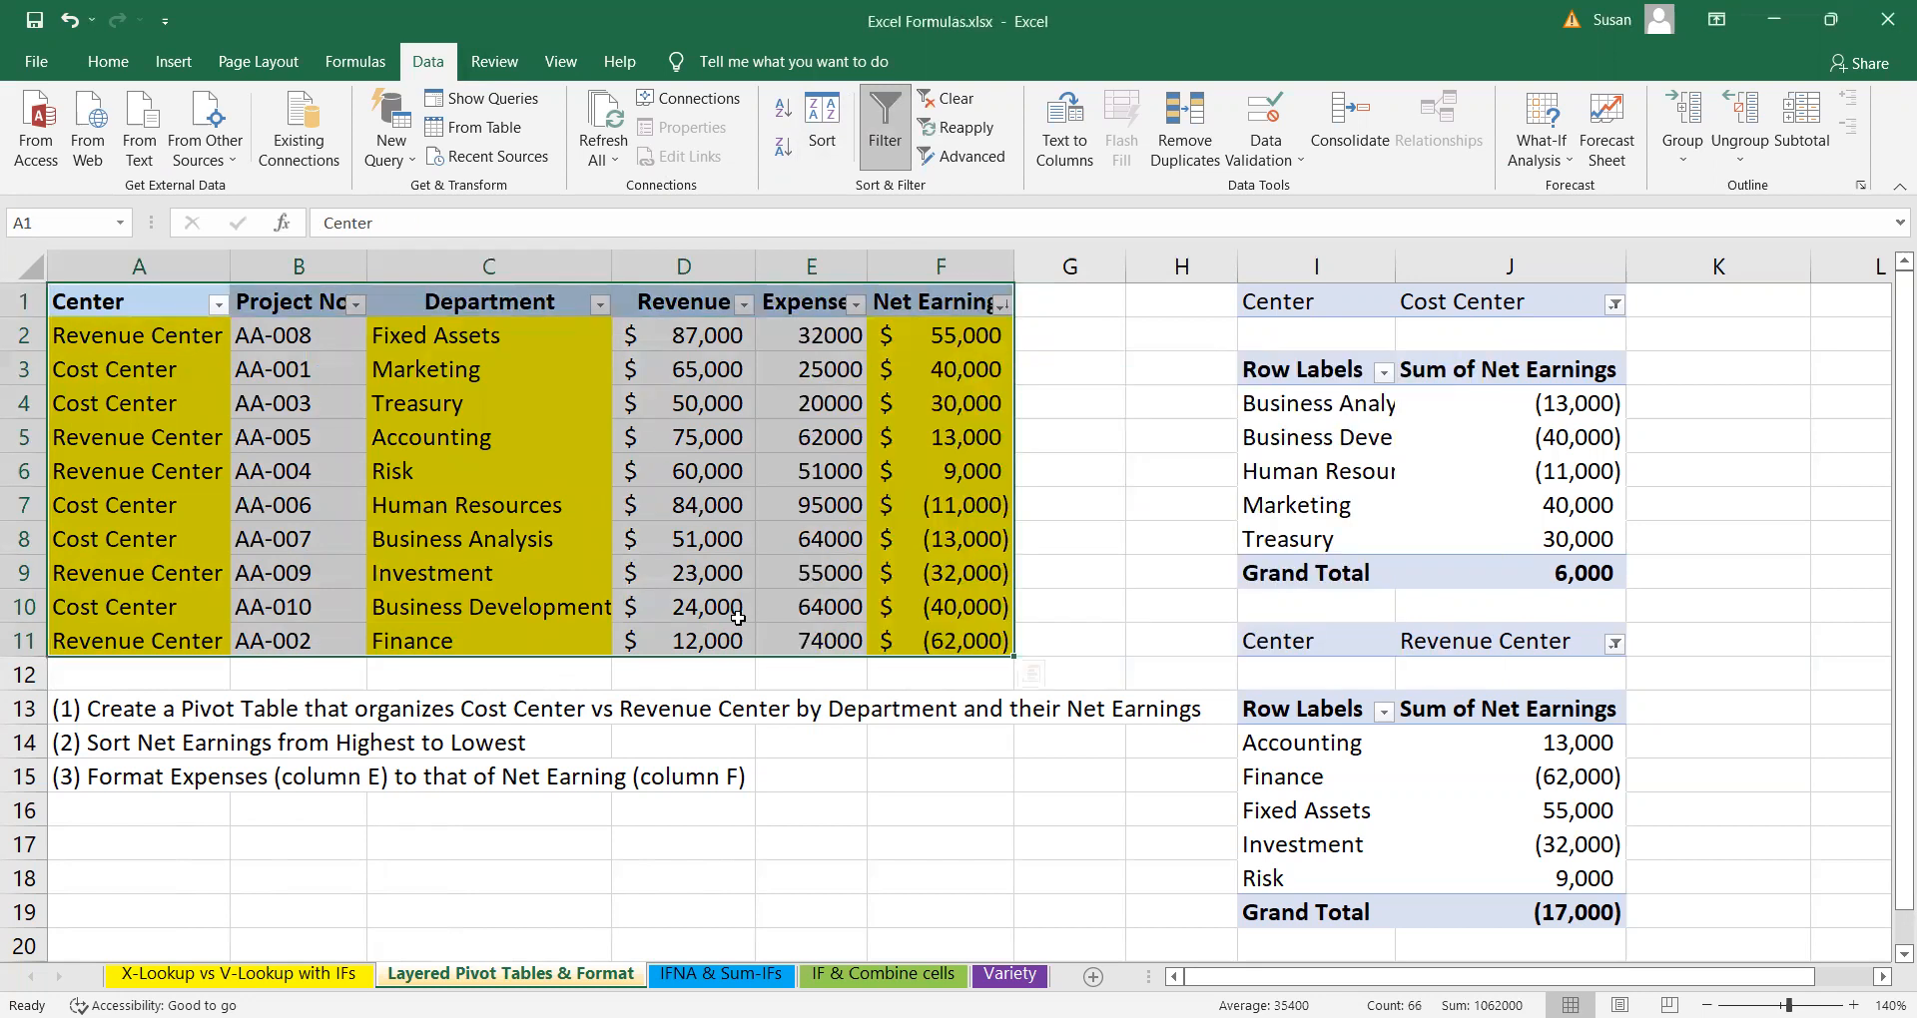
pyautogui.click(777, 778)
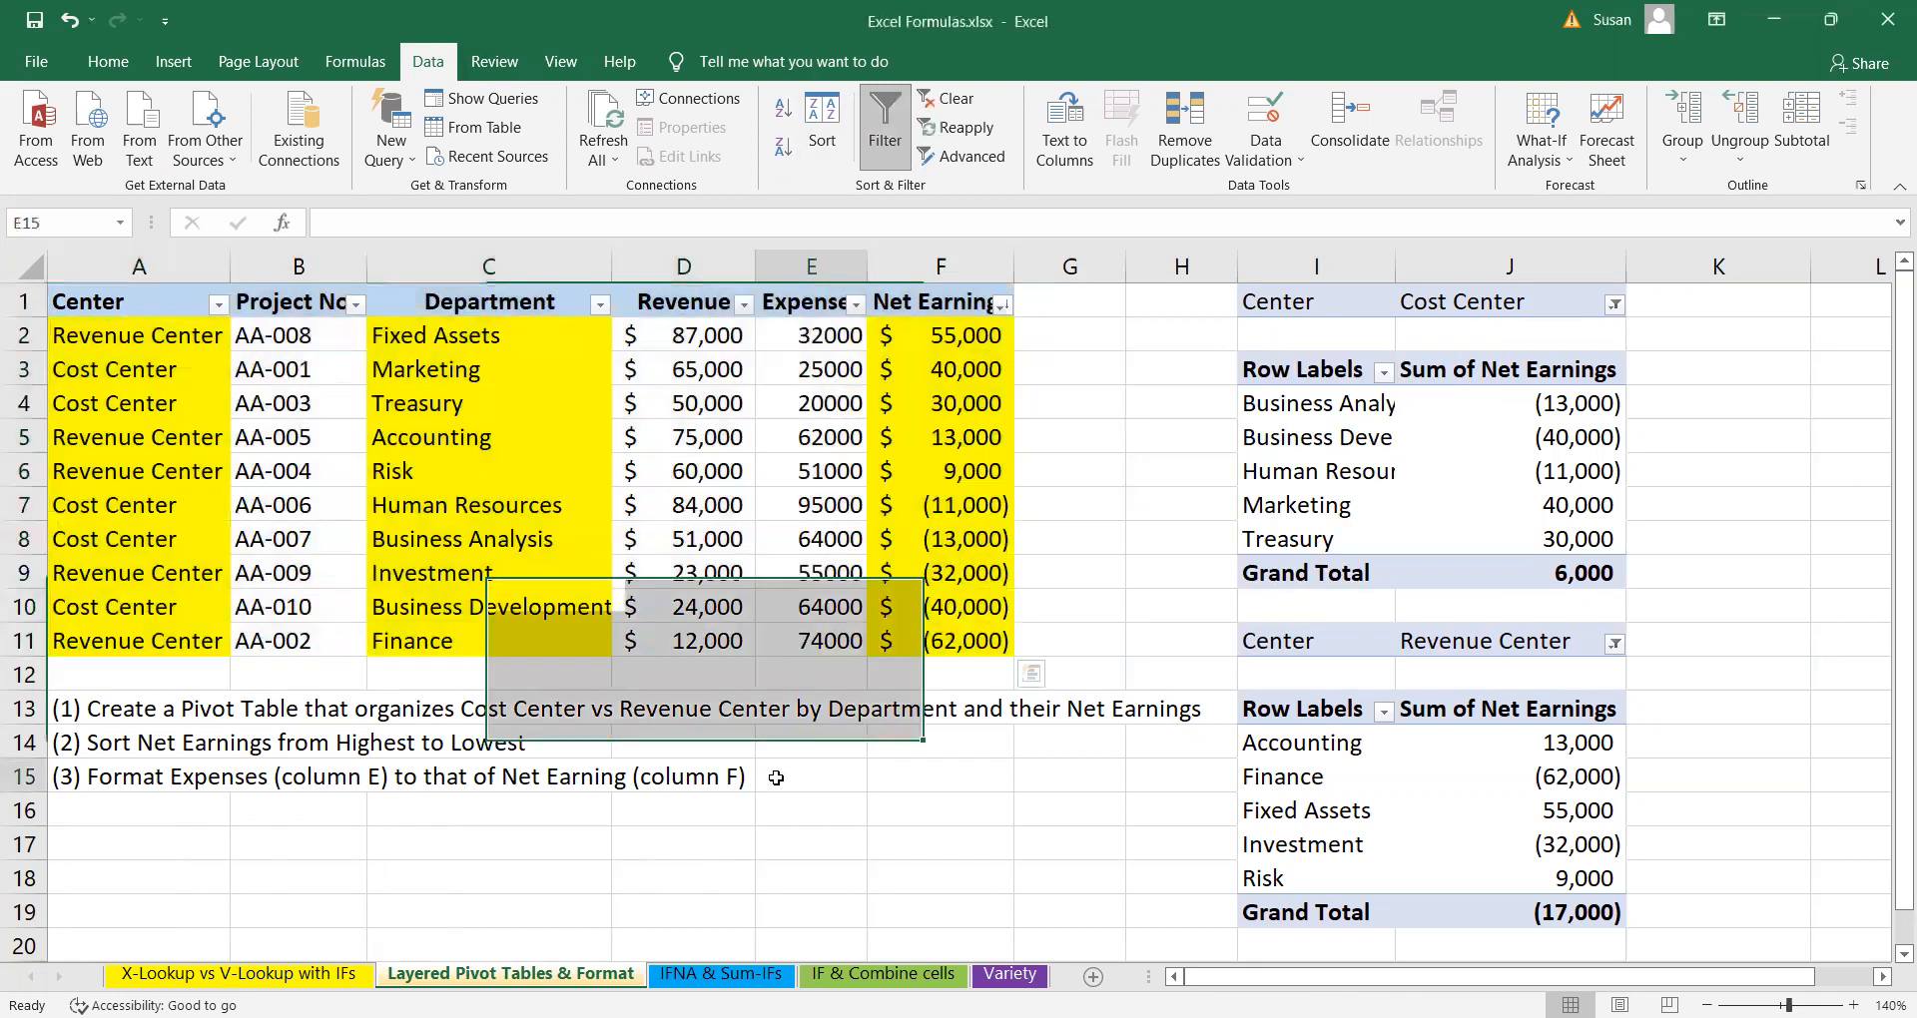
# - Compare the number formatting of the Expenses and Net Earnings columns against task 3 in row 15
pyautogui.click(948, 811)
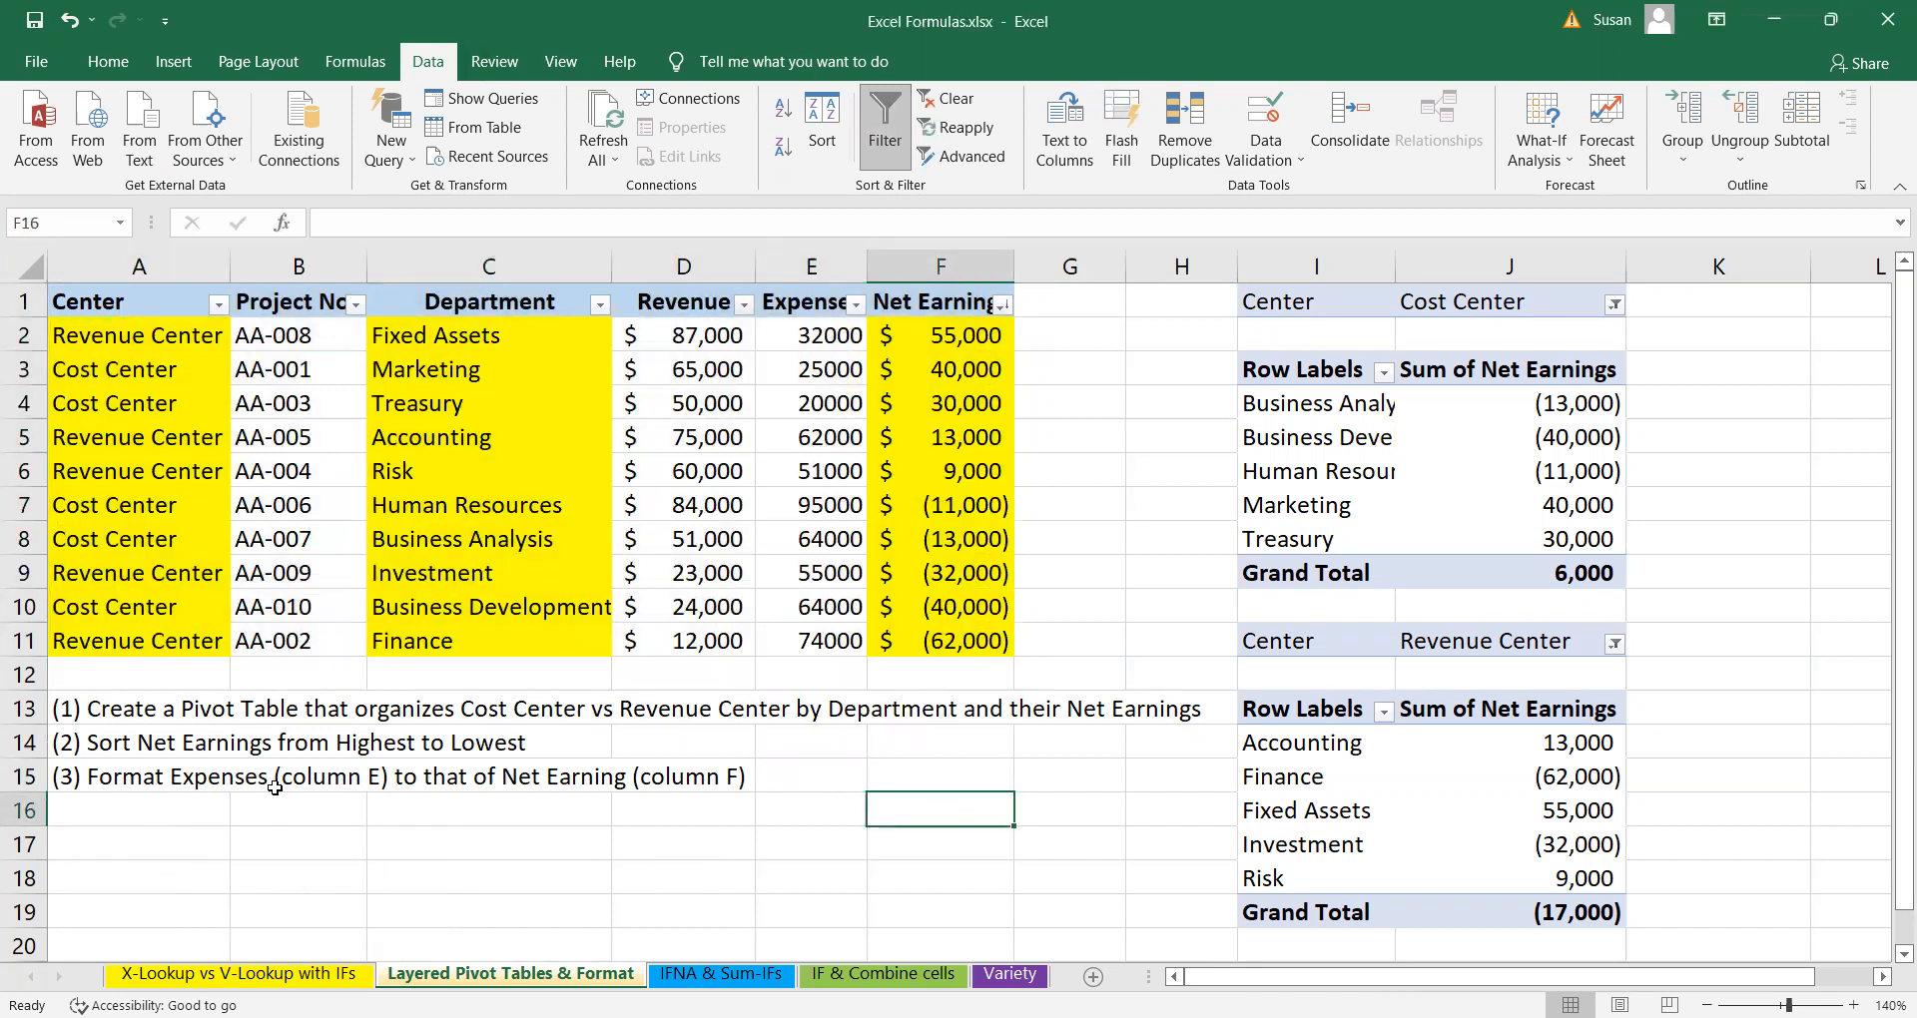
pyautogui.moveTo(910, 305); pyautogui.dragTo(914, 645)
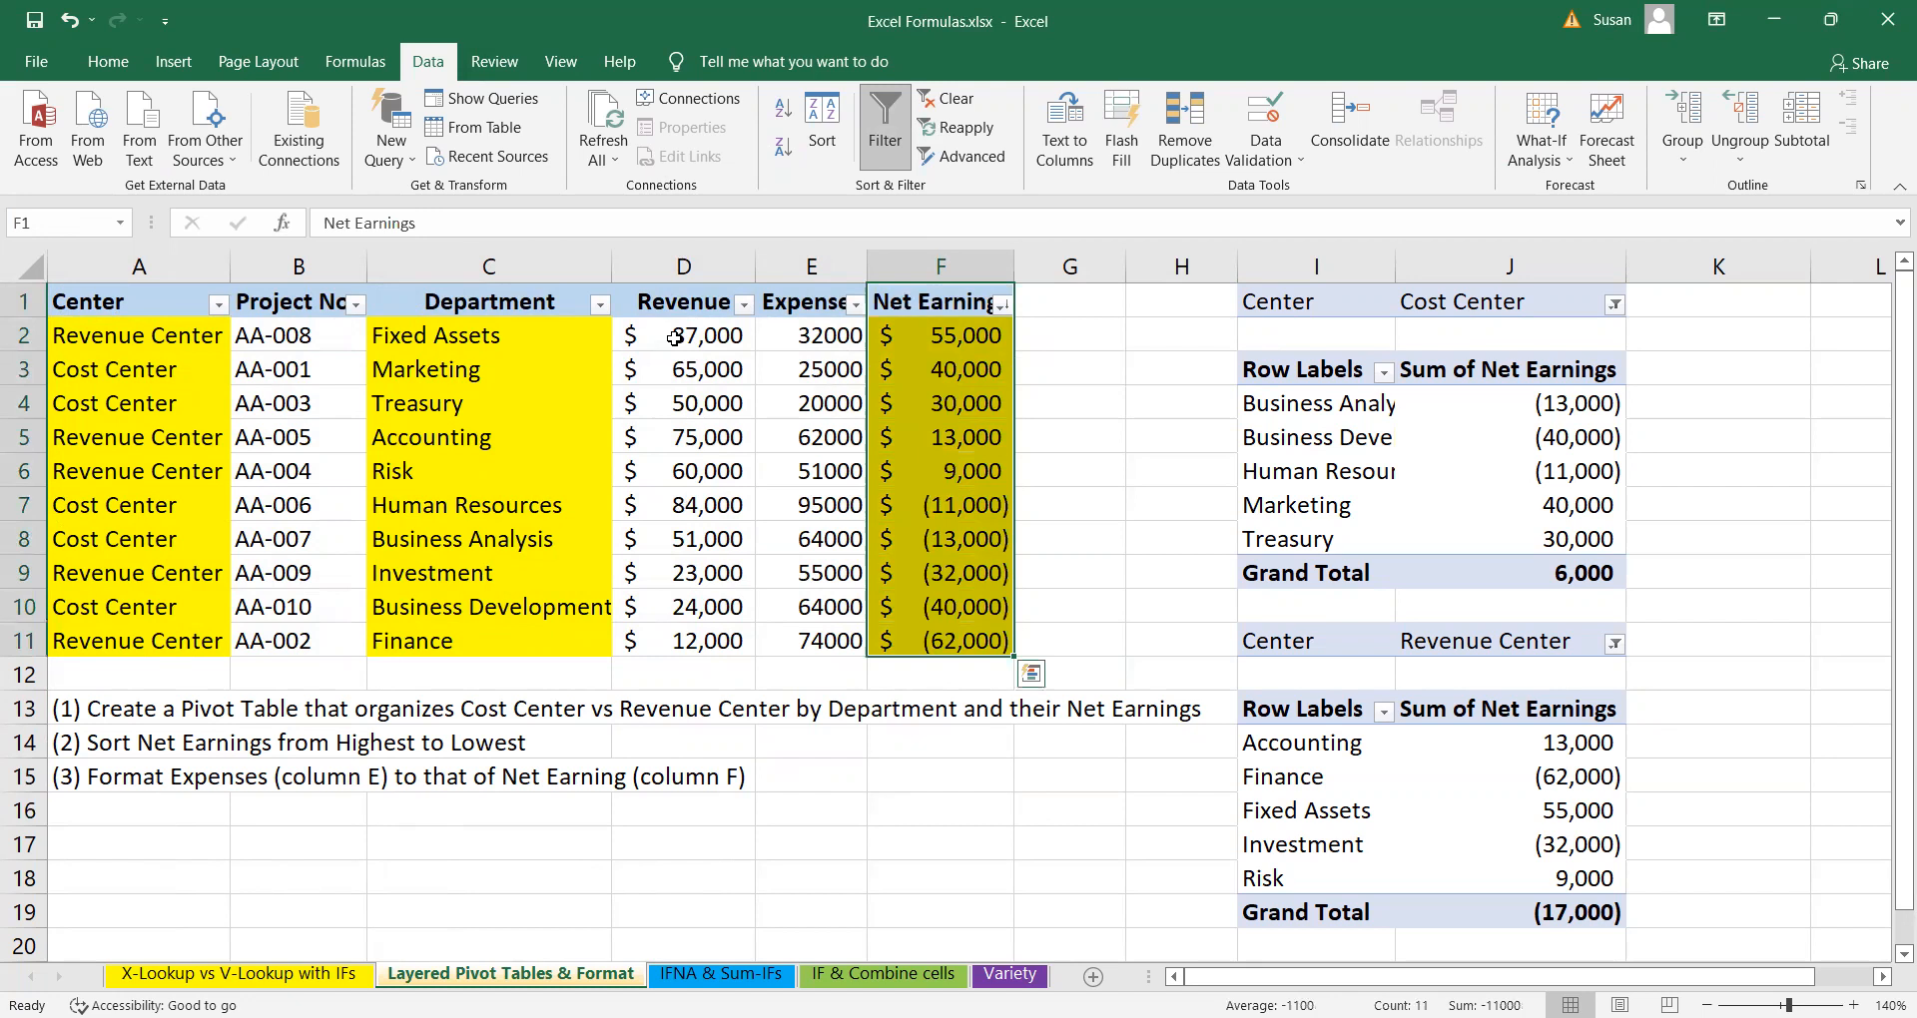
pyautogui.moveTo(809, 335); pyautogui.dragTo(809, 642)
pyautogui.moveTo(617, 867); pyautogui.dragTo(589, 866)
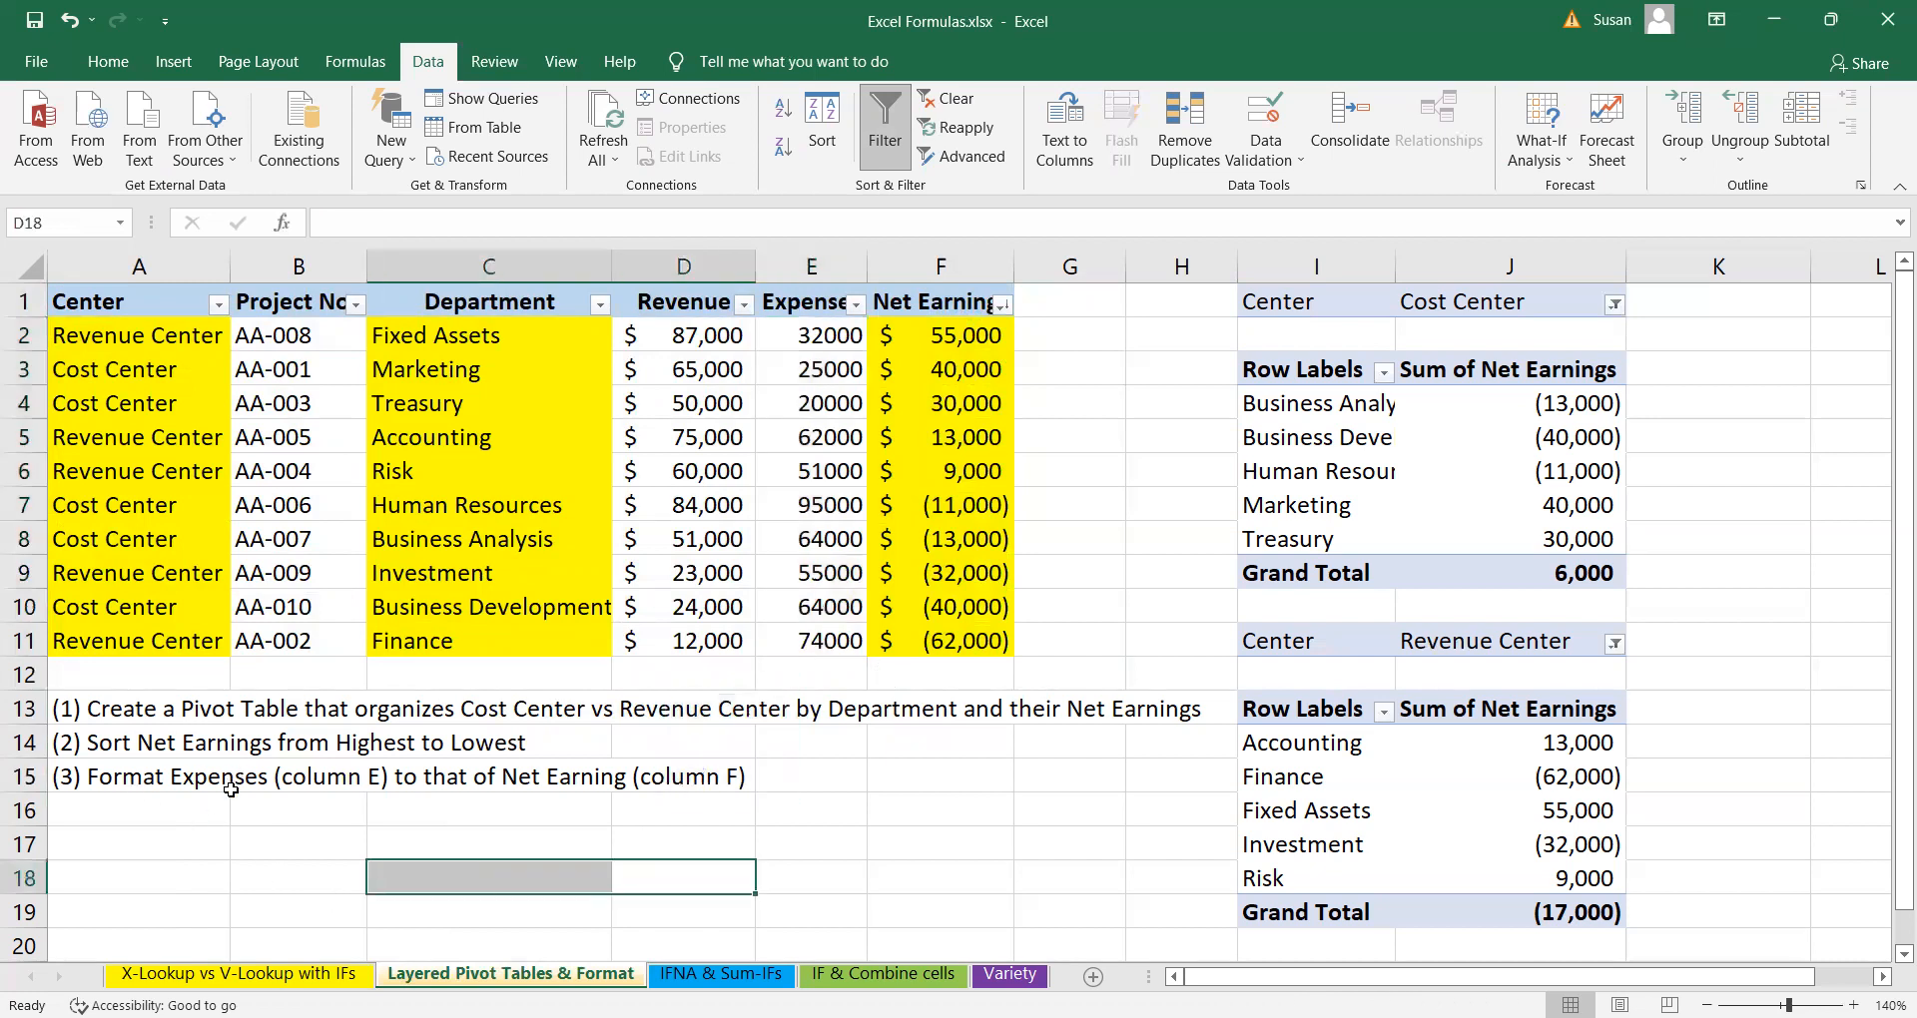
pyautogui.moveTo(816, 300); pyautogui.dragTo(811, 644)
pyautogui.moveTo(943, 301); pyautogui.dragTo(938, 649)
pyautogui.click(1138, 546)
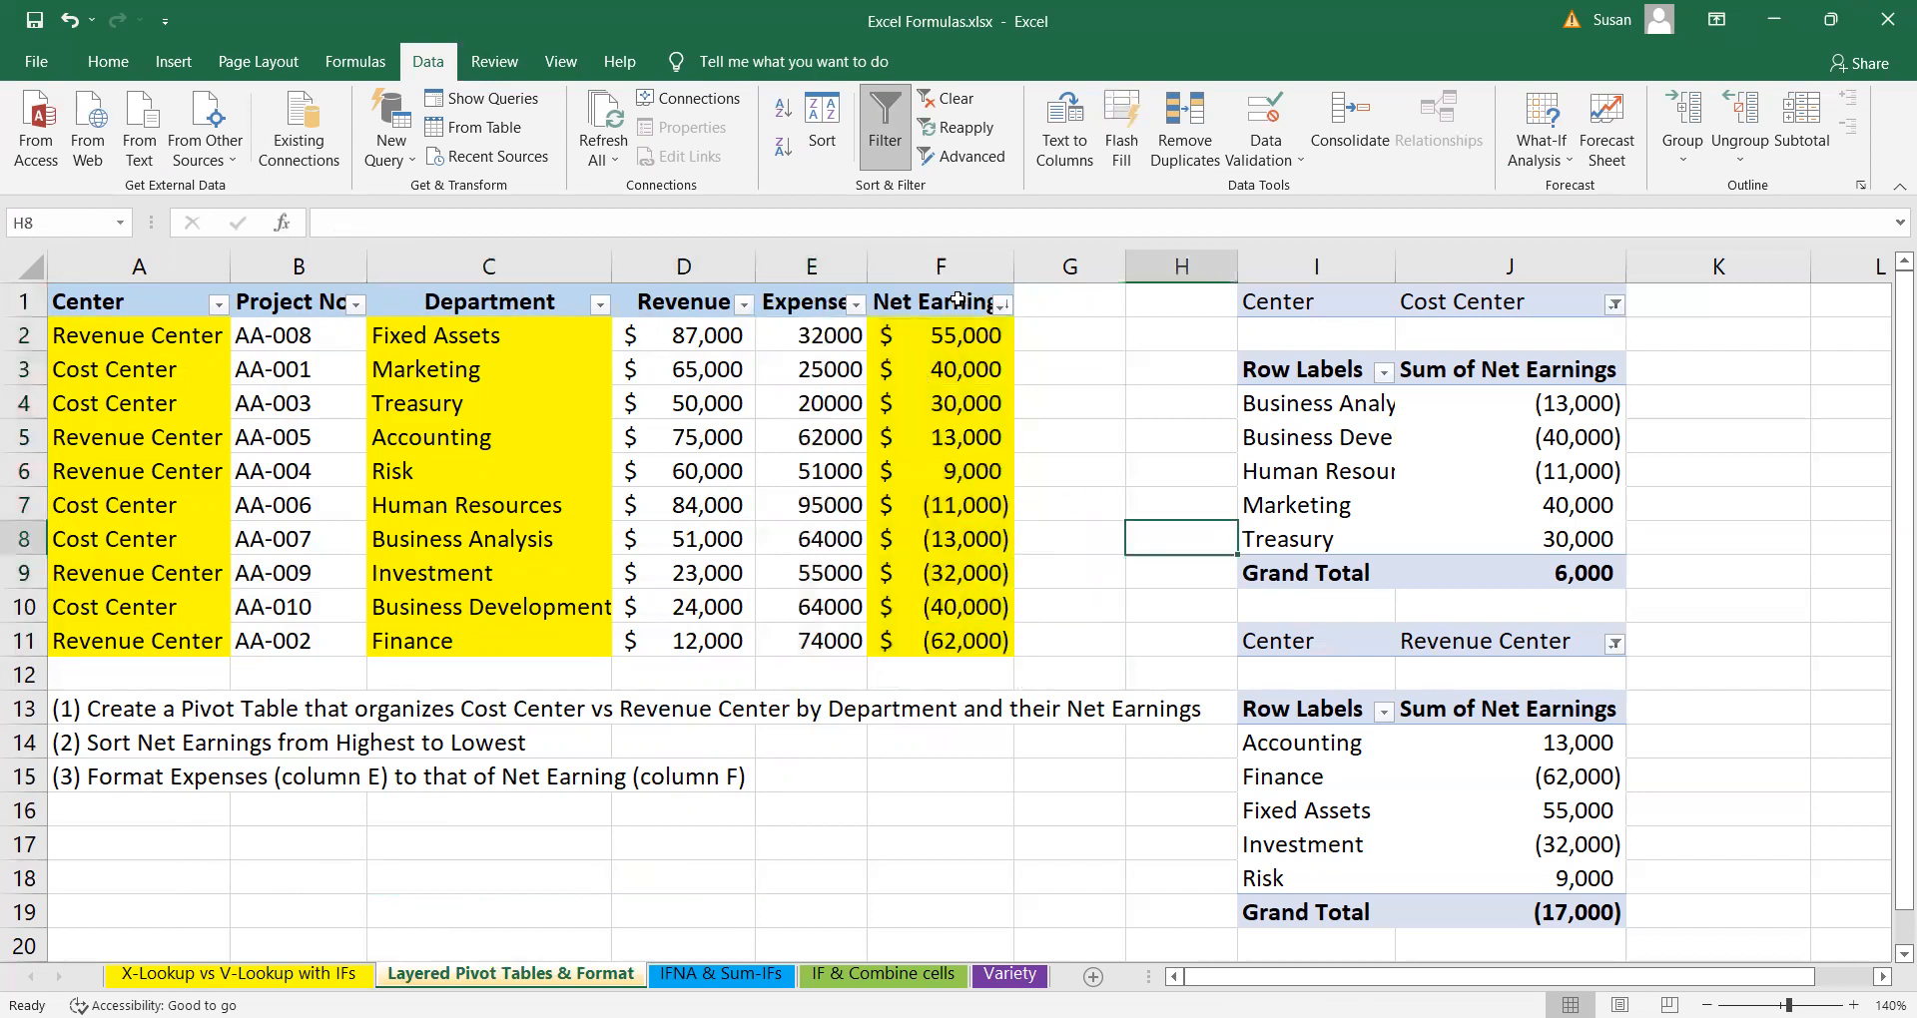
# - Widen column E so the full Expenses heading fits, and compare cells E2 and F2
pyautogui.moveTo(868, 267); pyautogui.dragTo(921, 266)
pyautogui.click(845, 334)
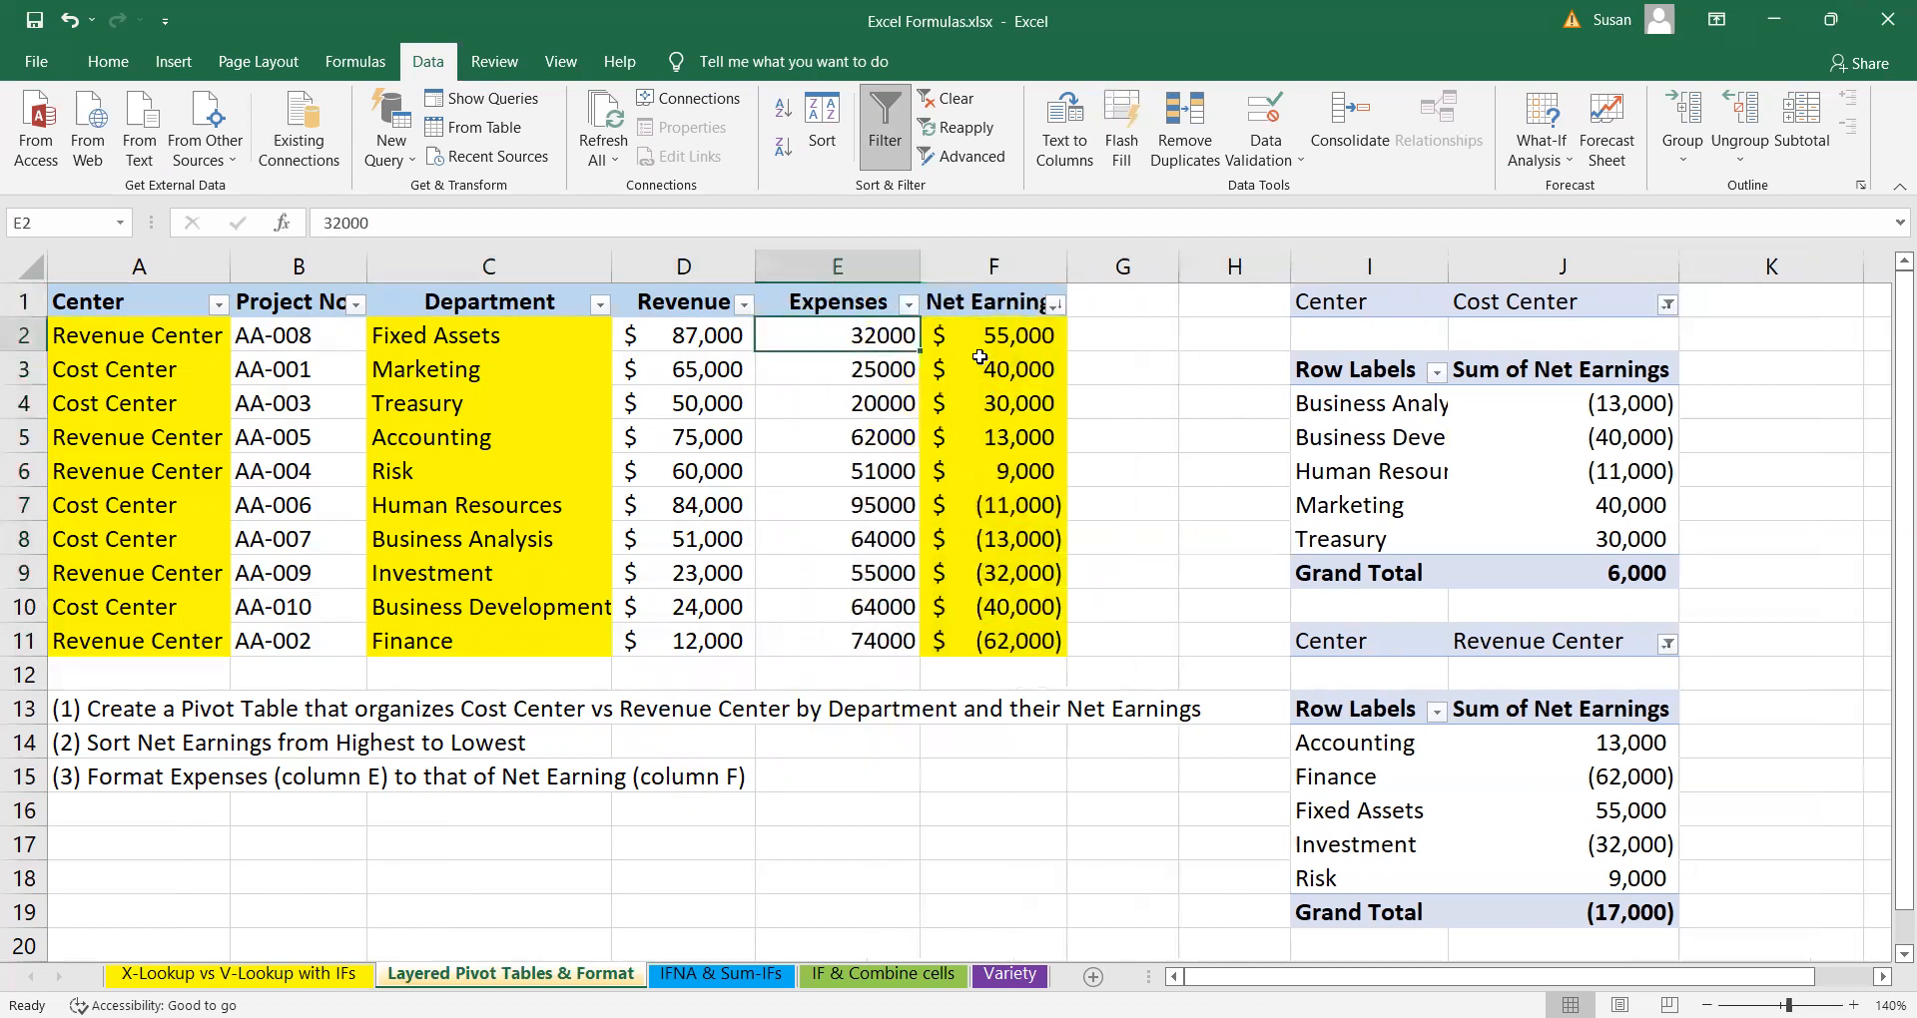
pyautogui.click(1016, 331)
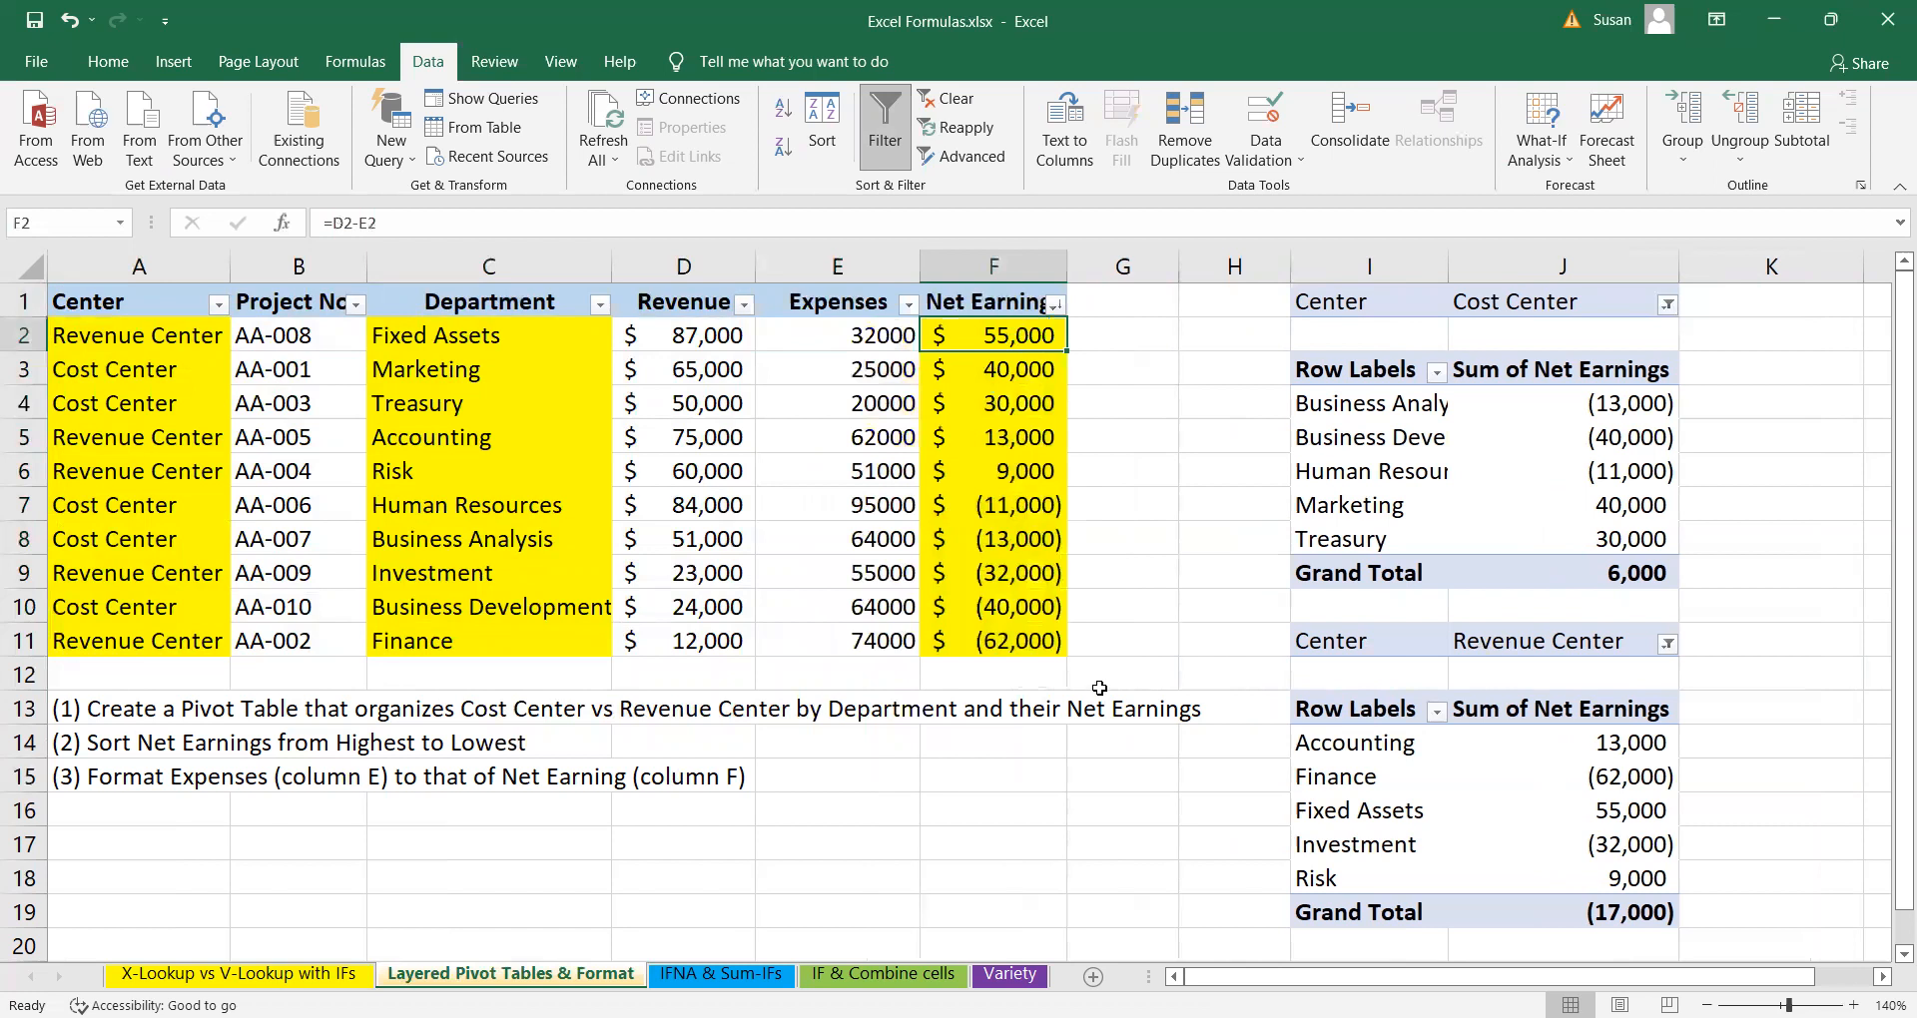
pyautogui.click(1111, 552)
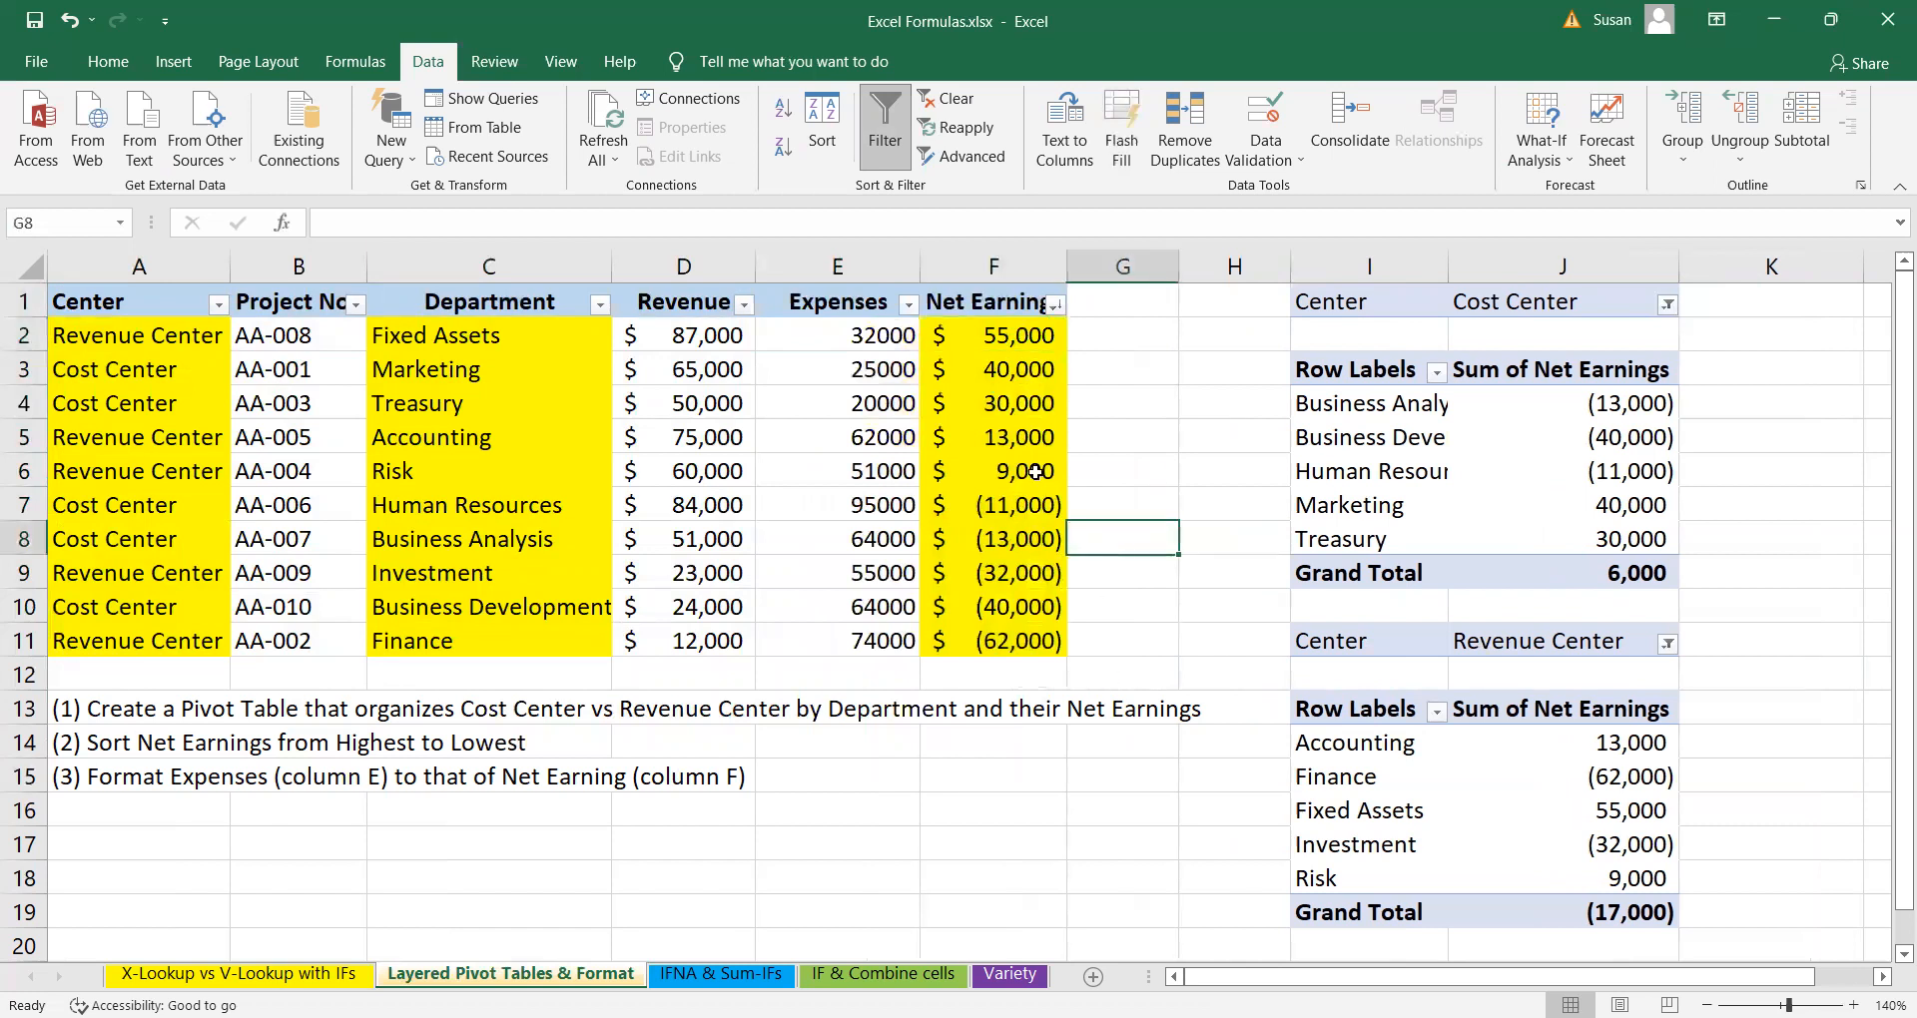
# - Copy the formatting of Net Earnings cells F2:F11 onto the Expenses cells E2:E11 with Format Painter
pyautogui.click(108, 62)
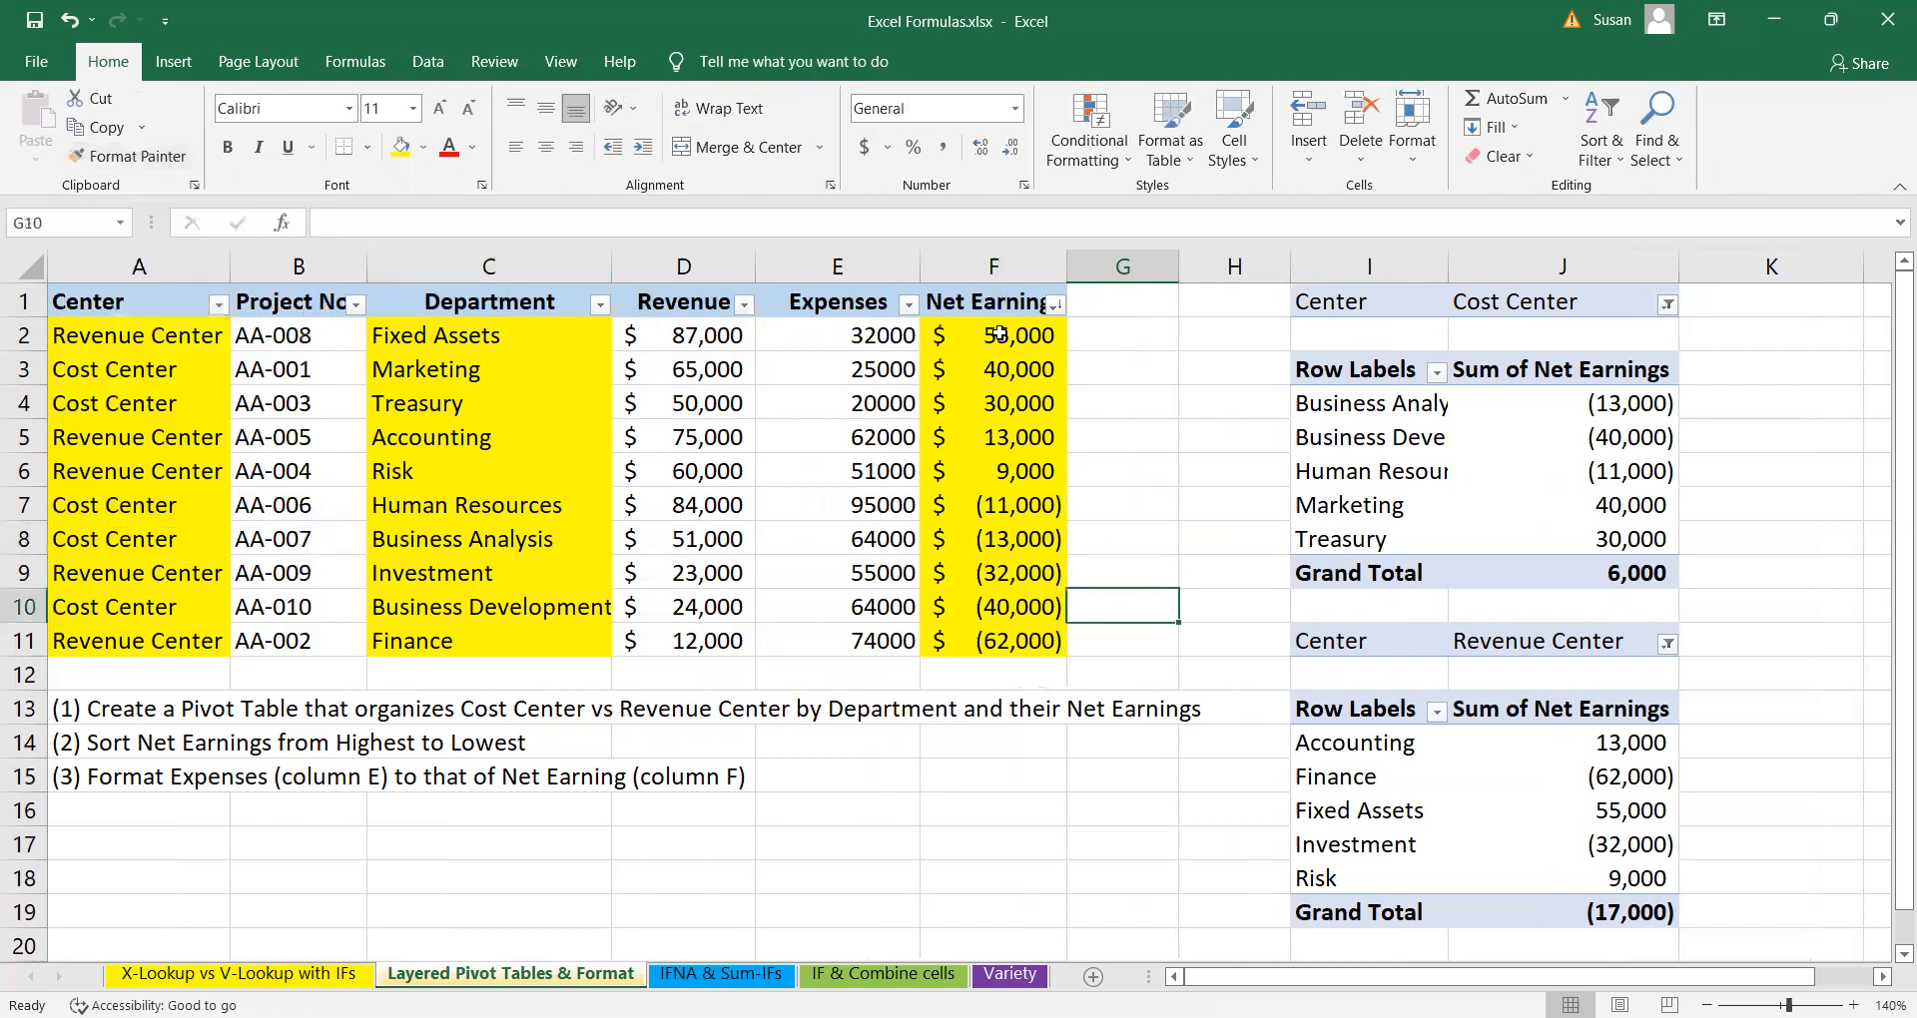
pyautogui.moveTo(999, 335); pyautogui.dragTo(988, 403)
pyautogui.moveTo(974, 482); pyautogui.dragTo(979, 641)
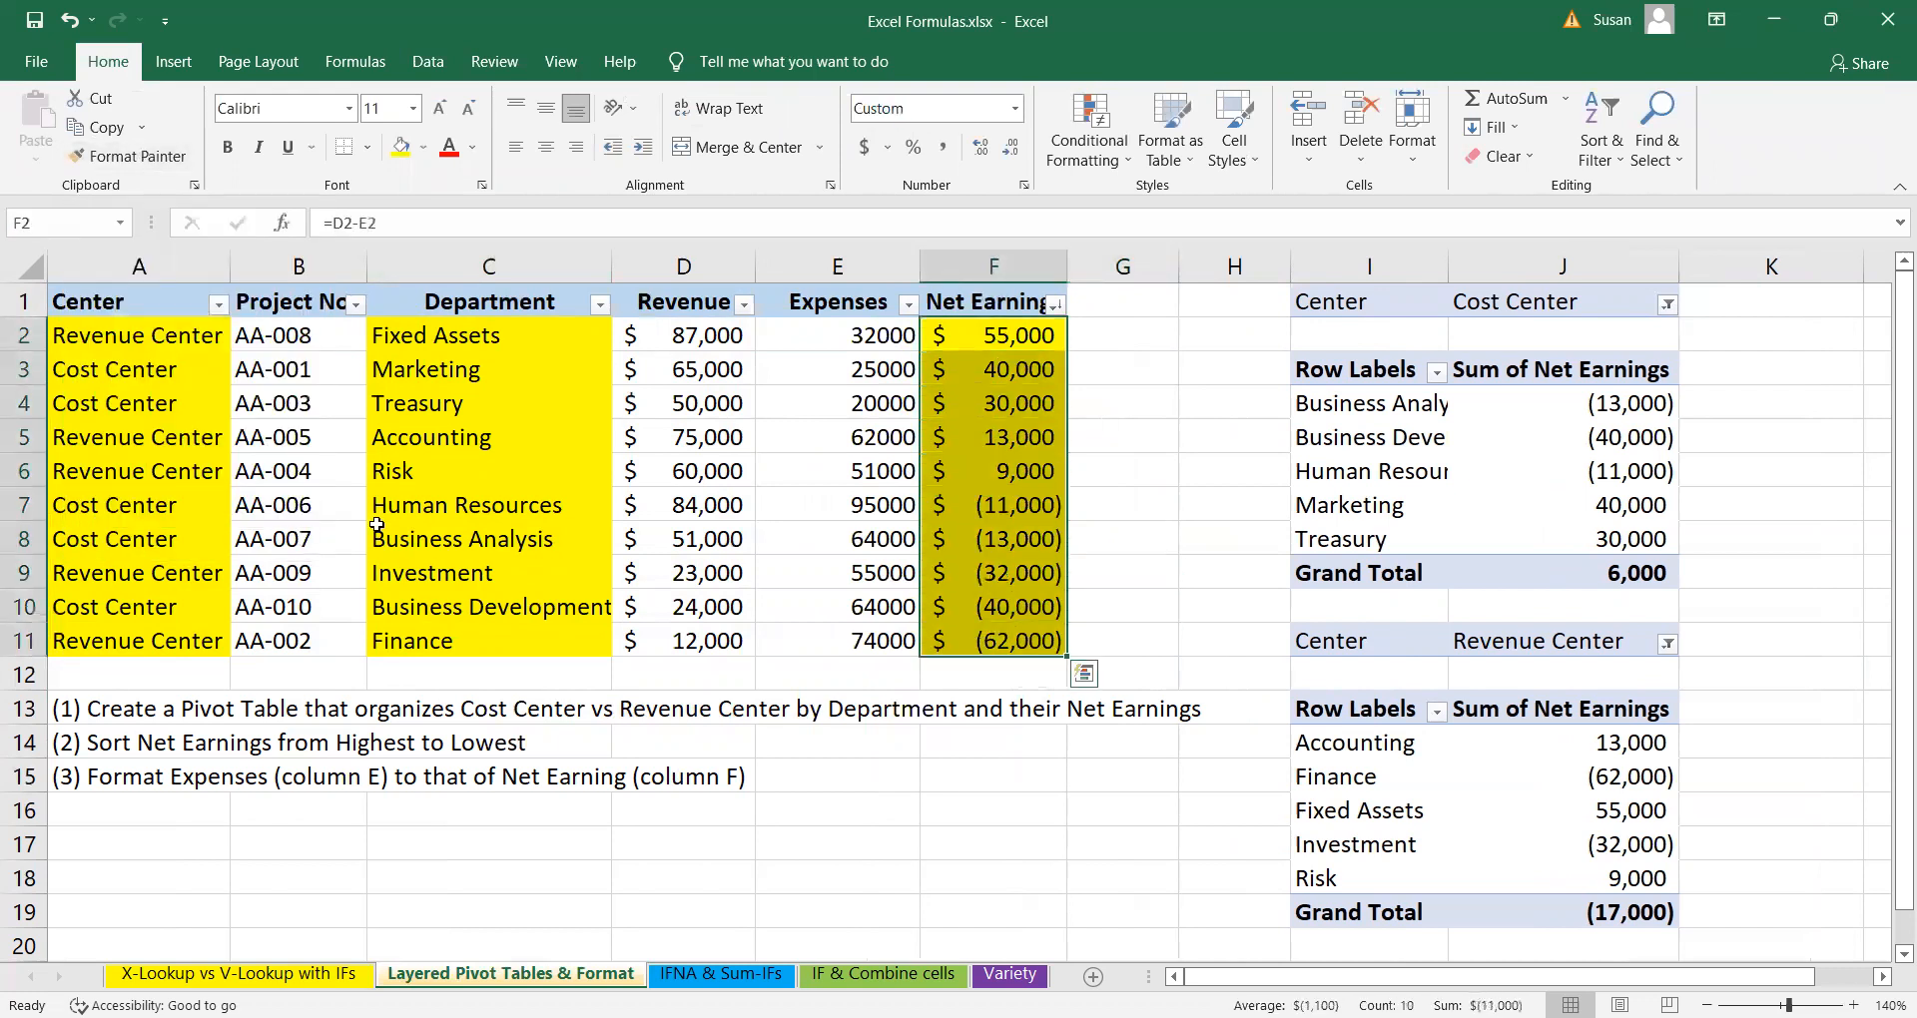
pyautogui.click(120, 160)
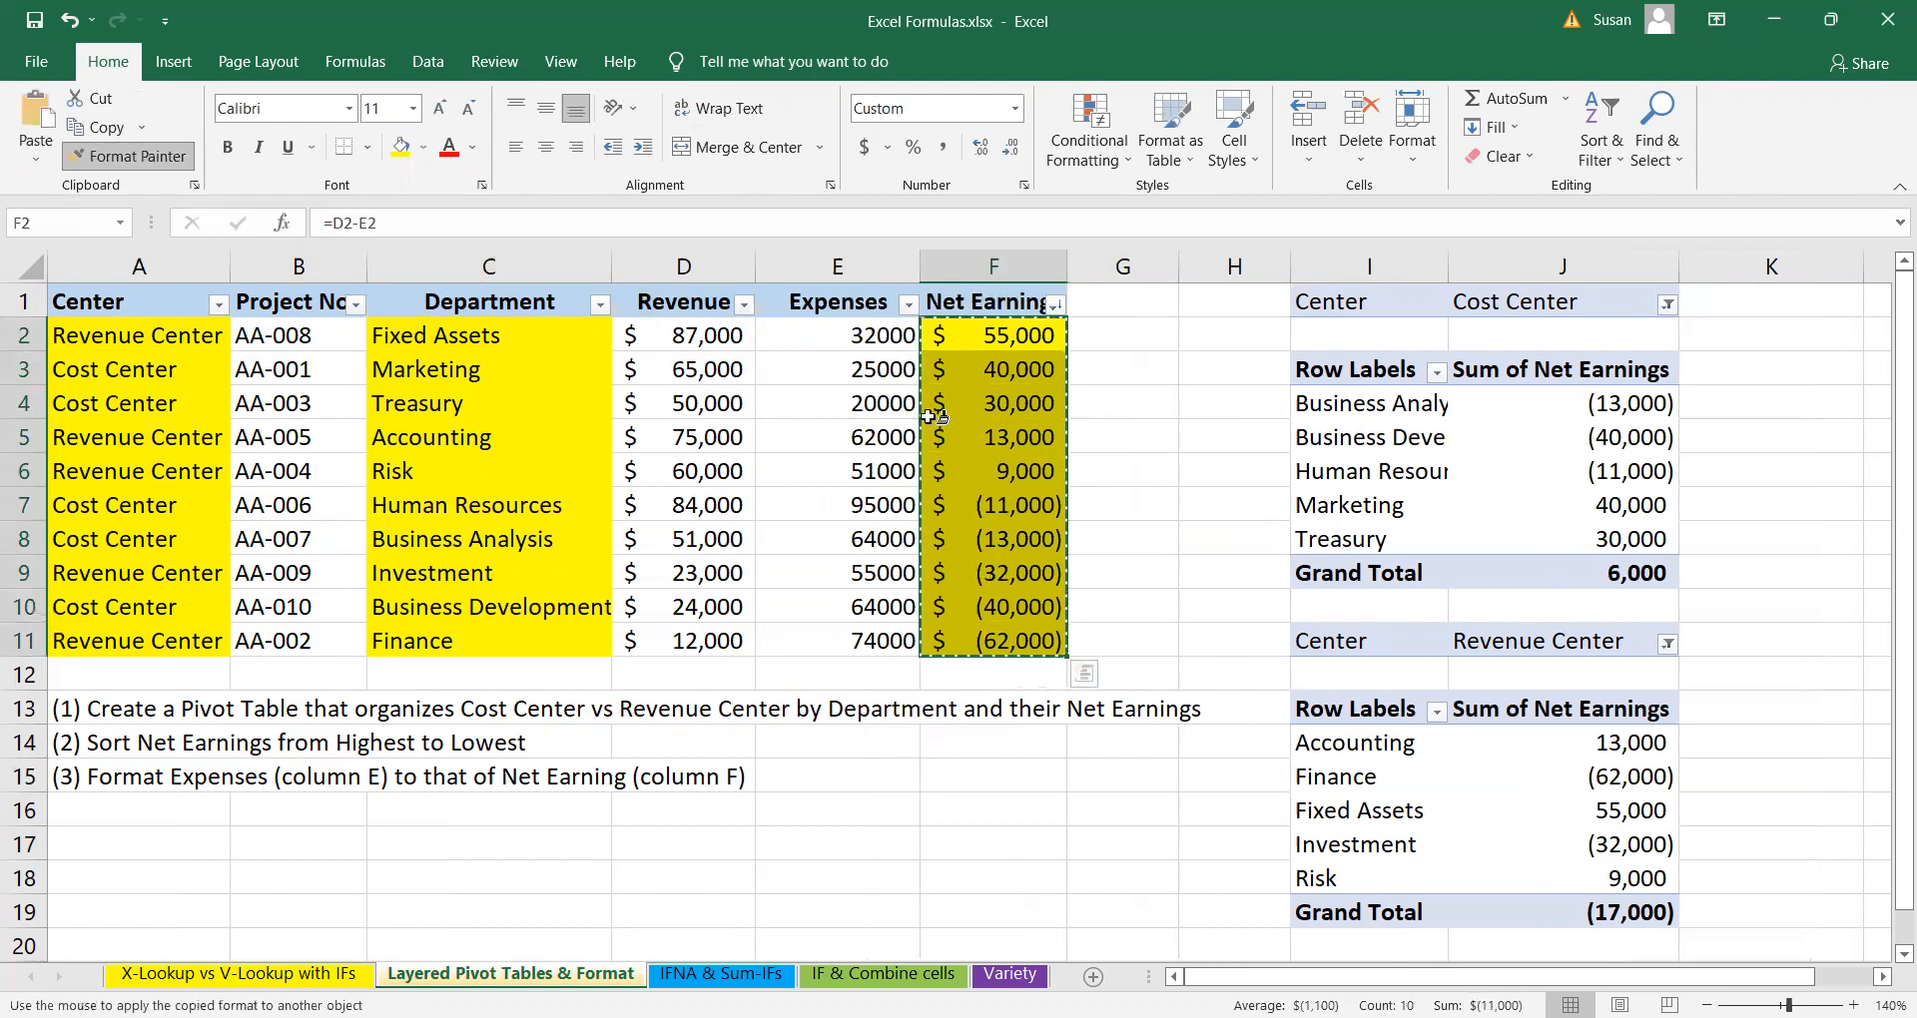
pyautogui.moveTo(880, 336); pyautogui.dragTo(866, 626)
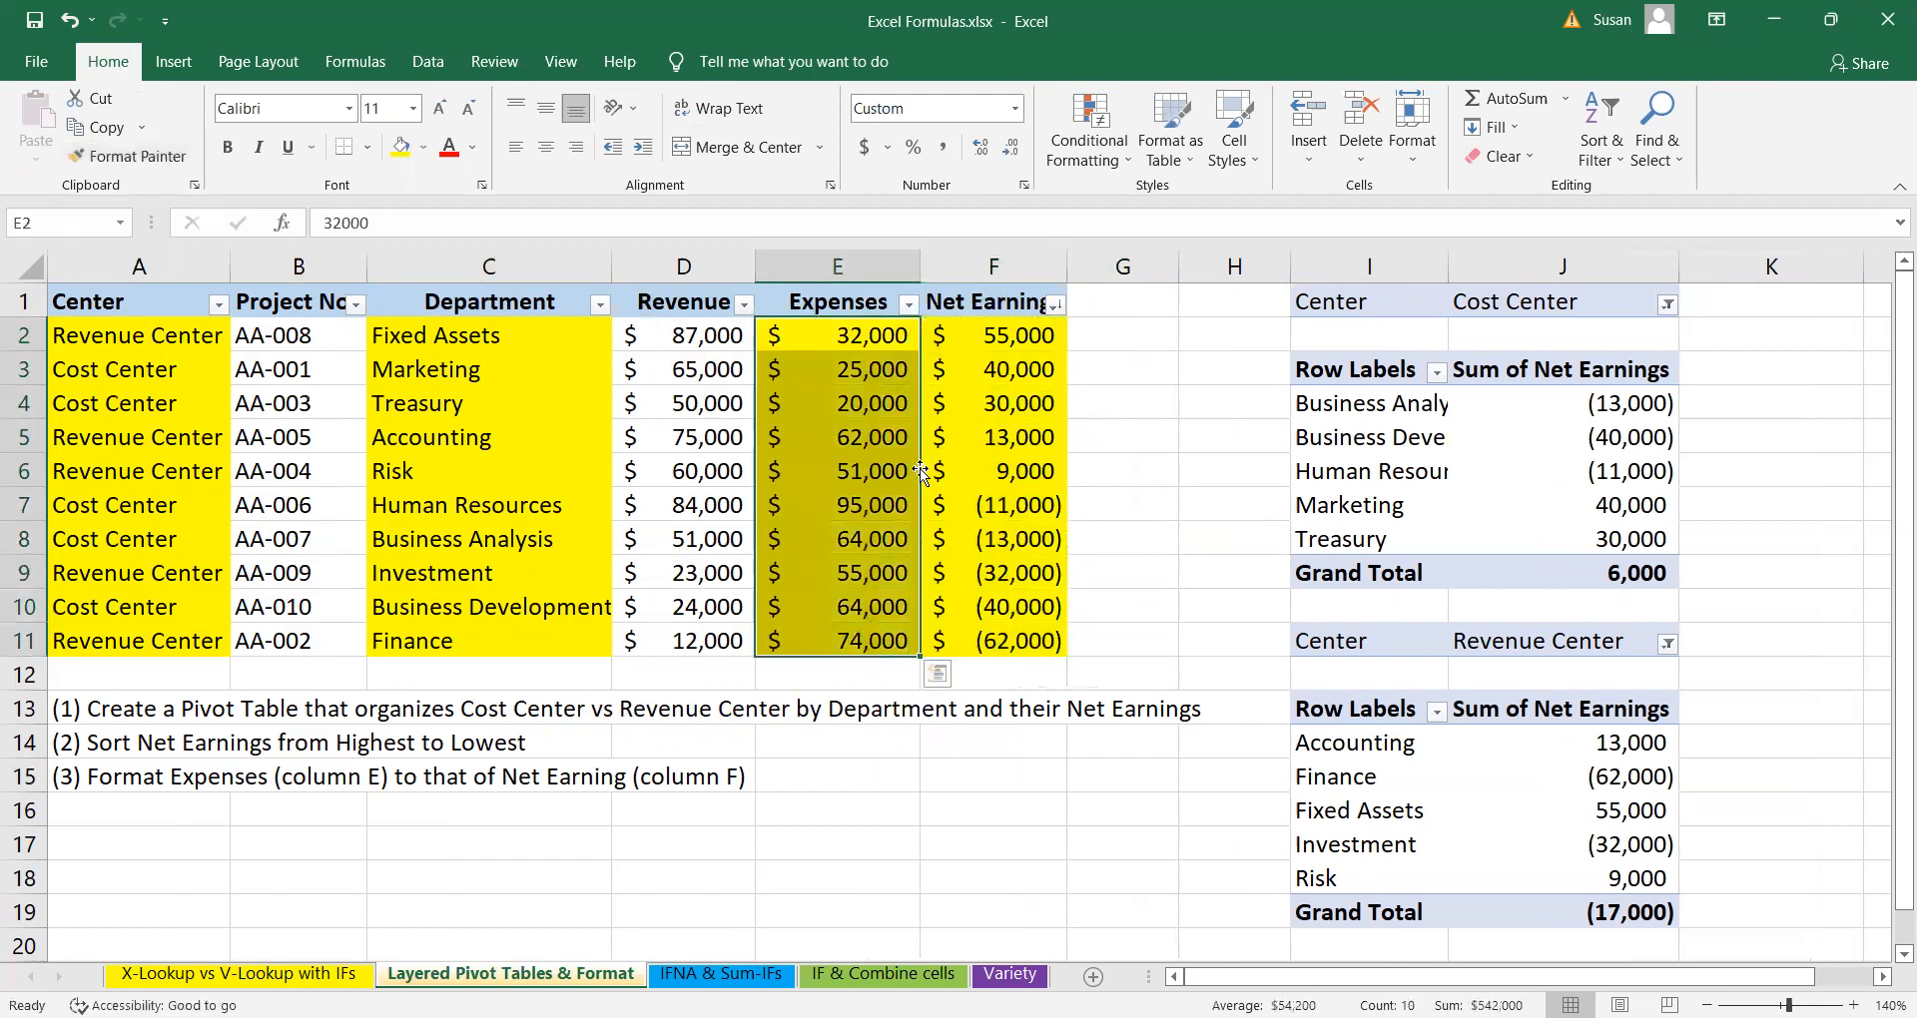
pyautogui.click(874, 362)
pyautogui.click(876, 337)
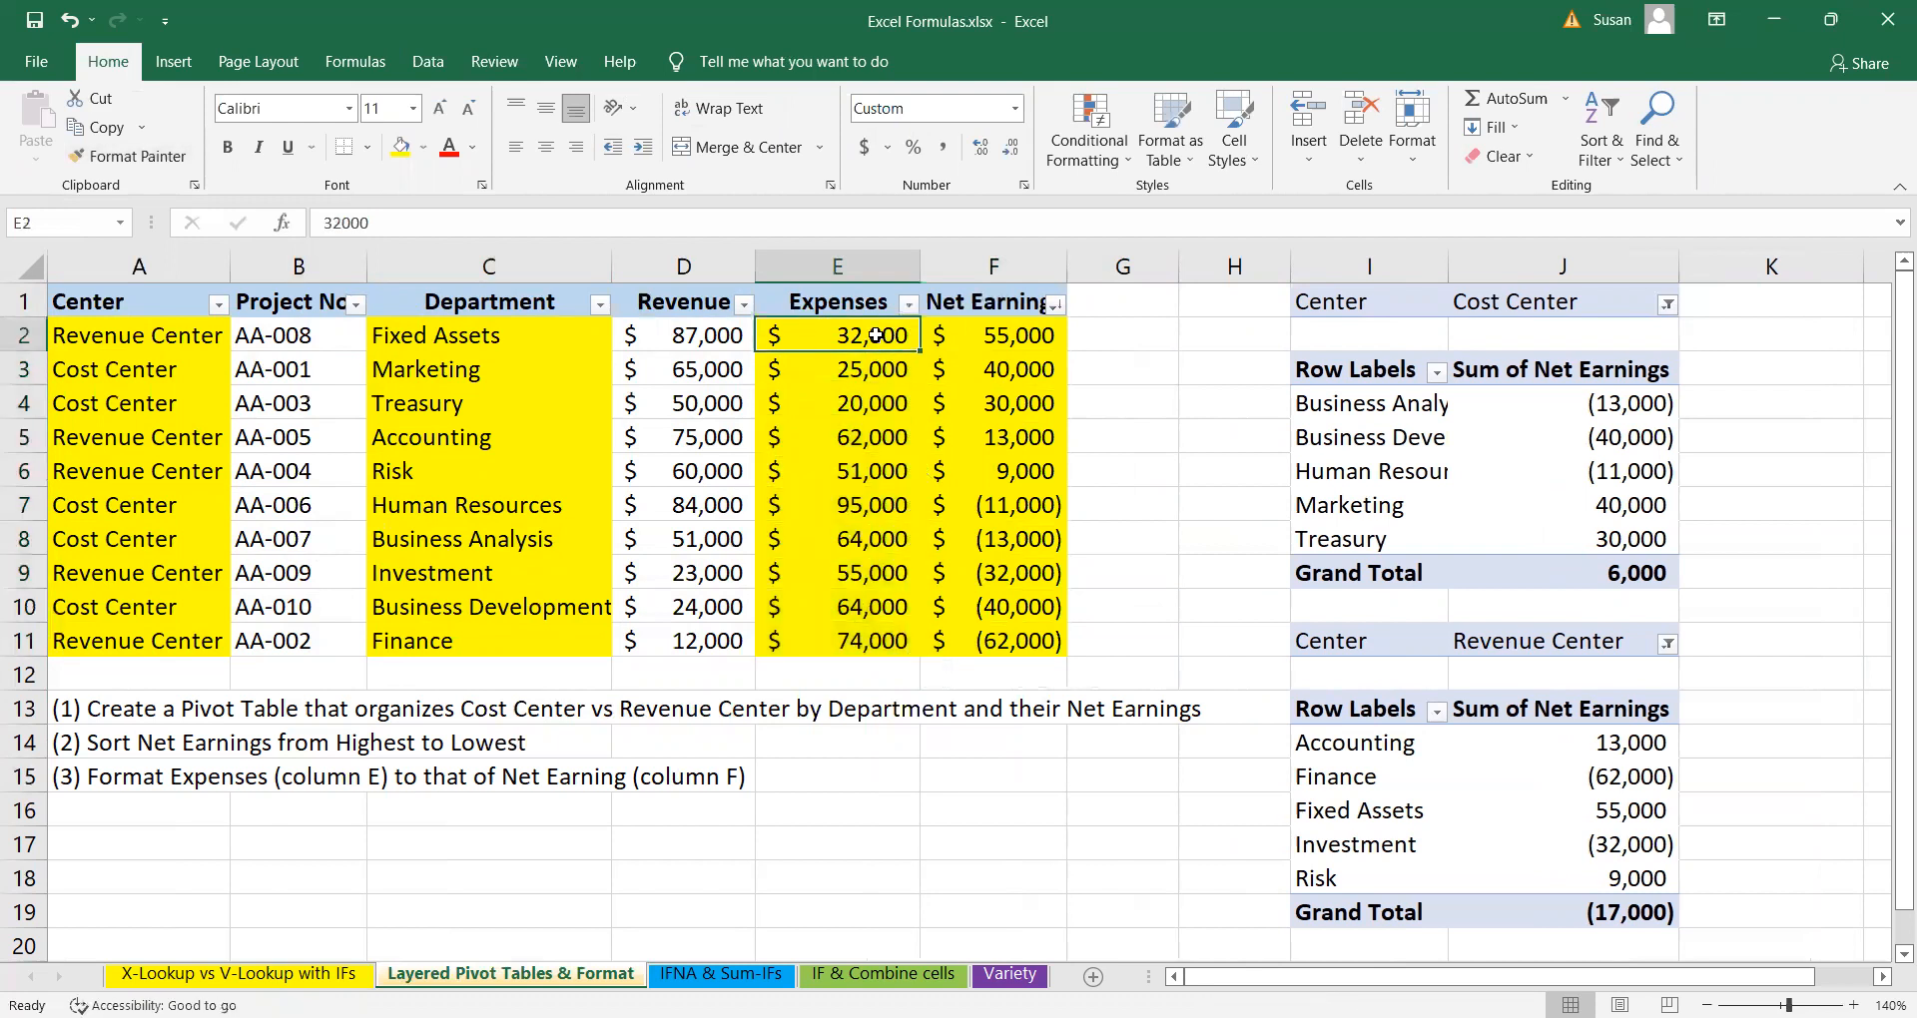
pyautogui.click(1016, 334)
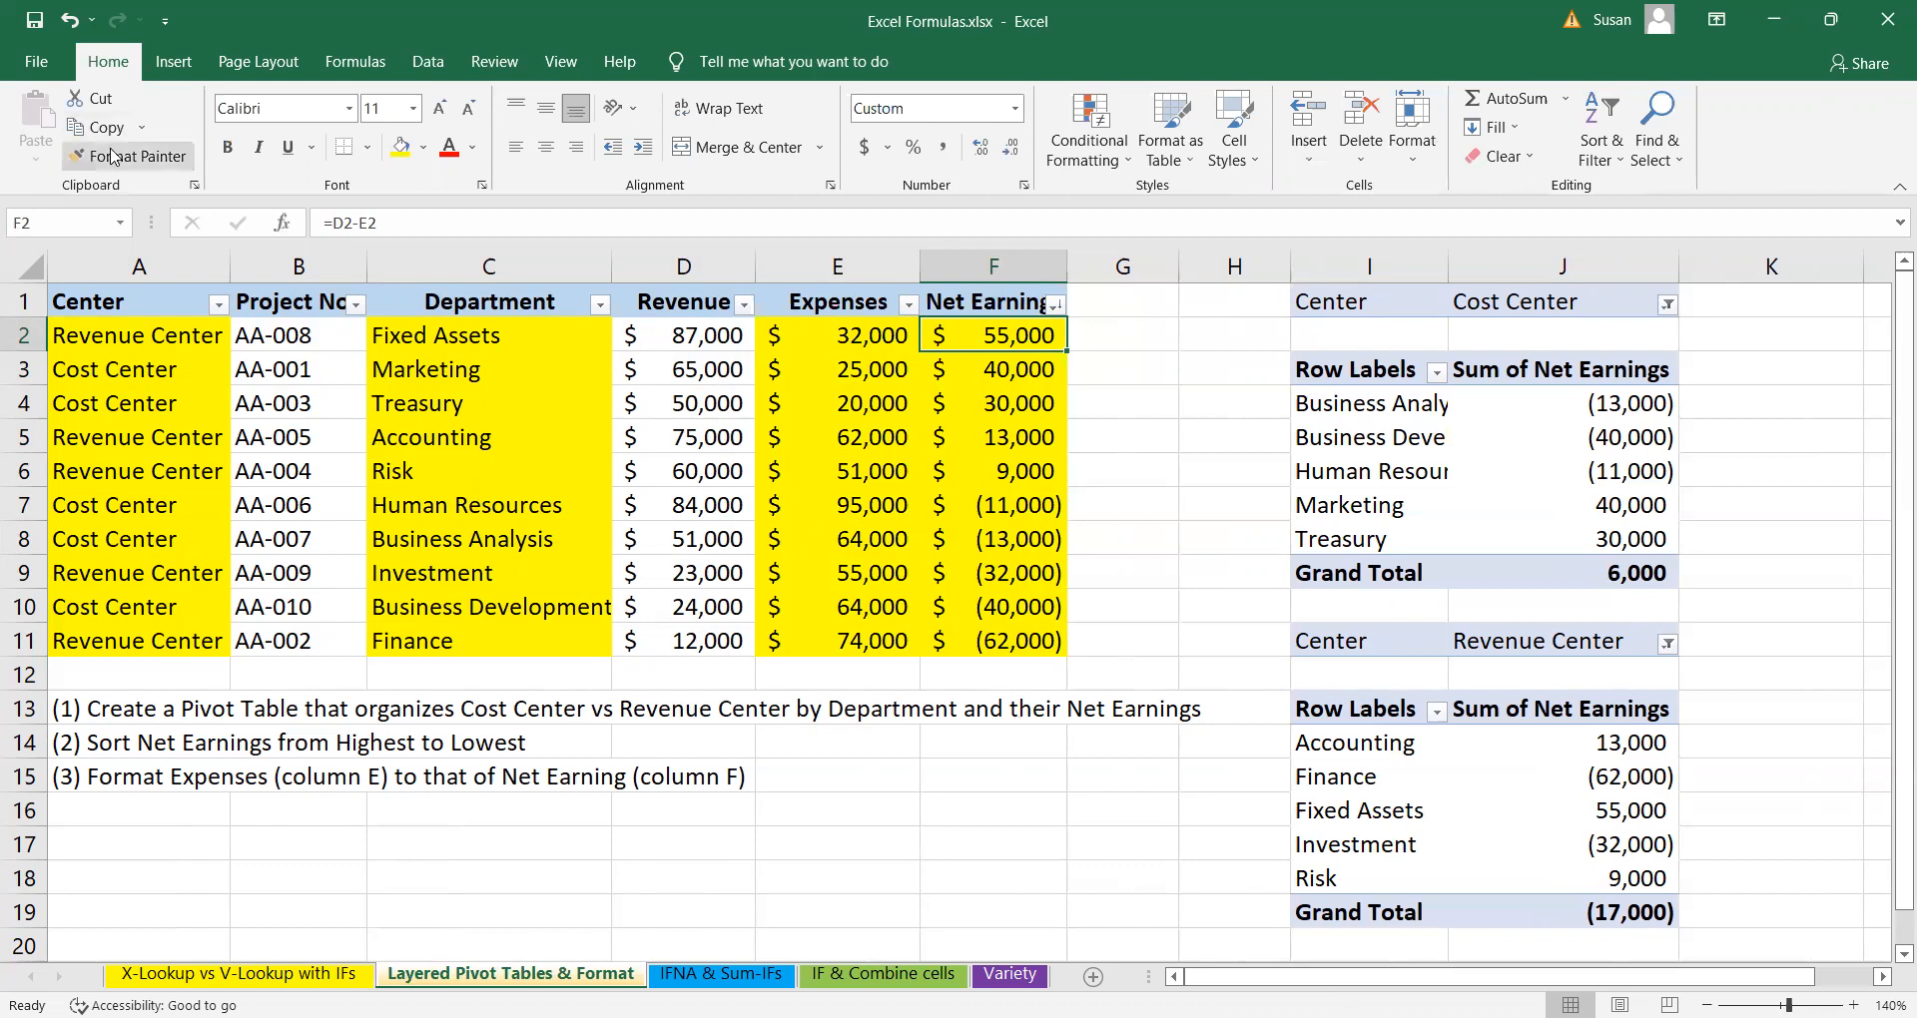
pyautogui.click(1030, 843)
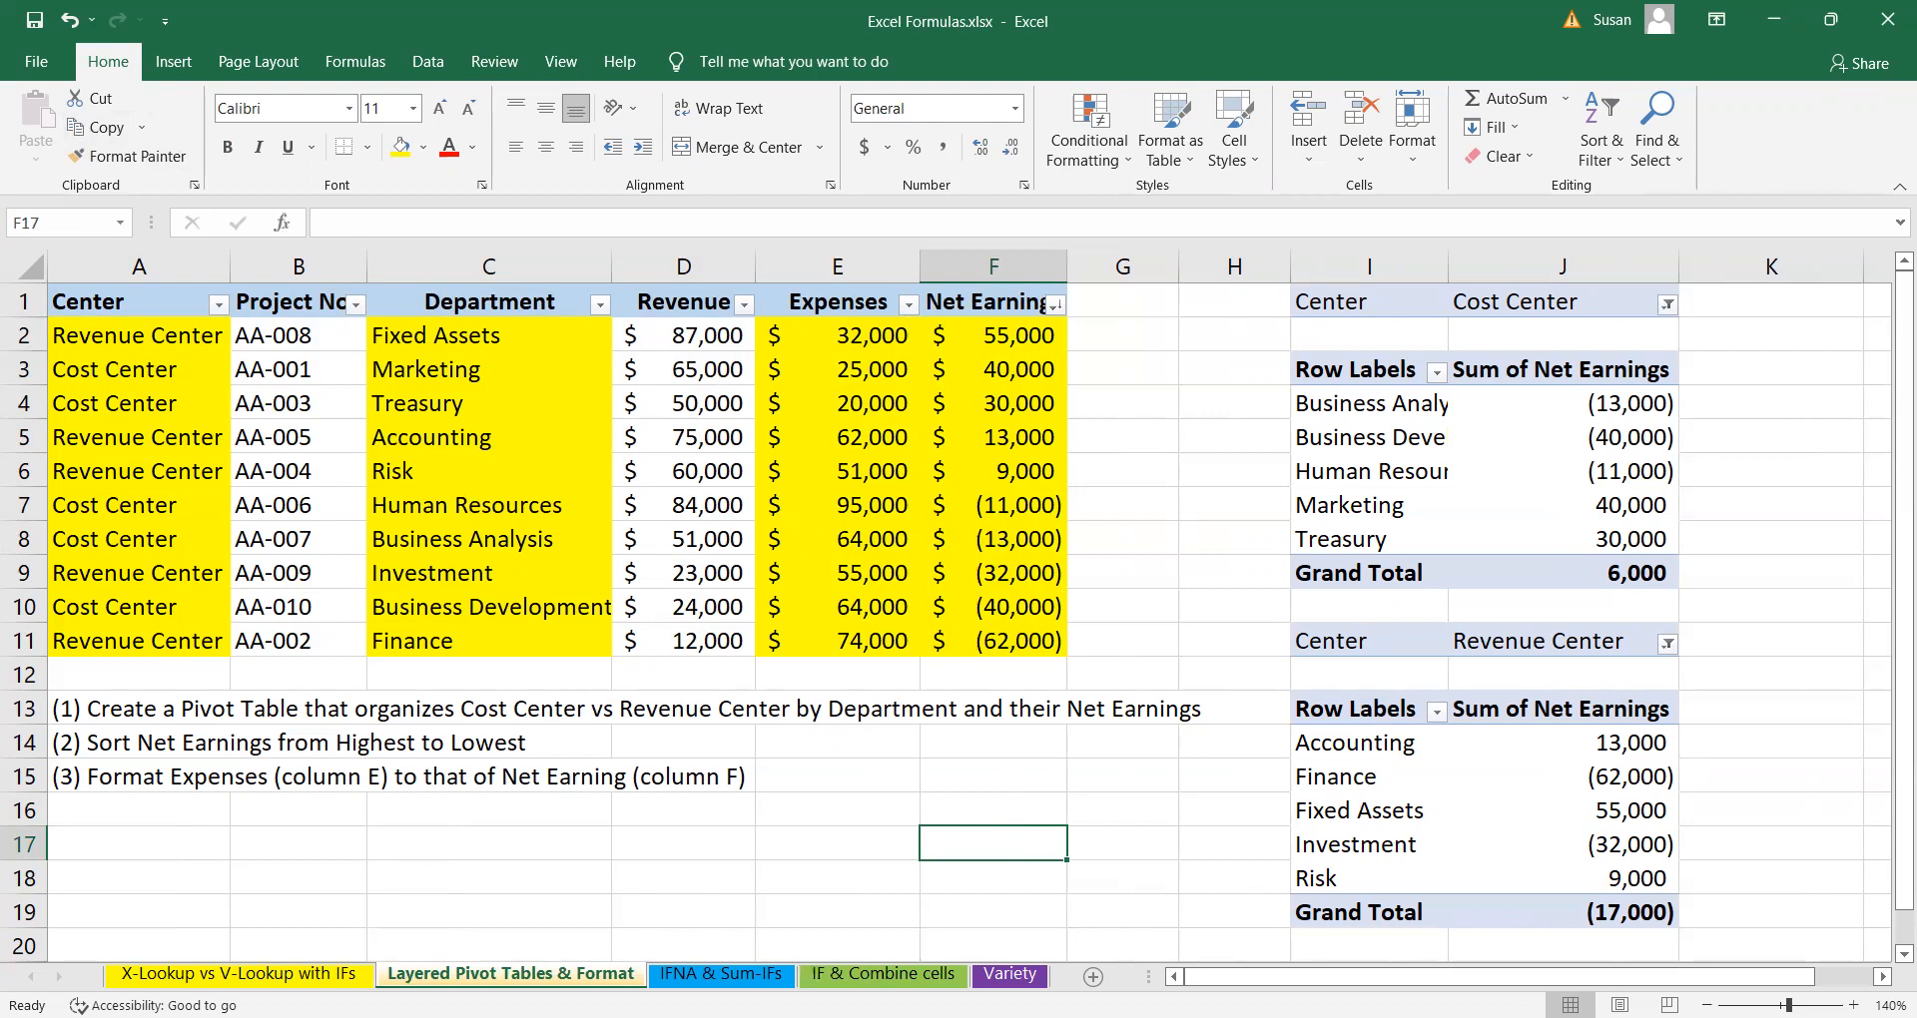
# - Open the IFNA & Sum-IFs sheet and examine the journal debit and credit amounts and the empty Journals column D
pyautogui.click(712, 977)
pyautogui.keyDown('ctrl'); pyautogui.scroll(-1, 713, 977); pyautogui.keyUp('ctrl')
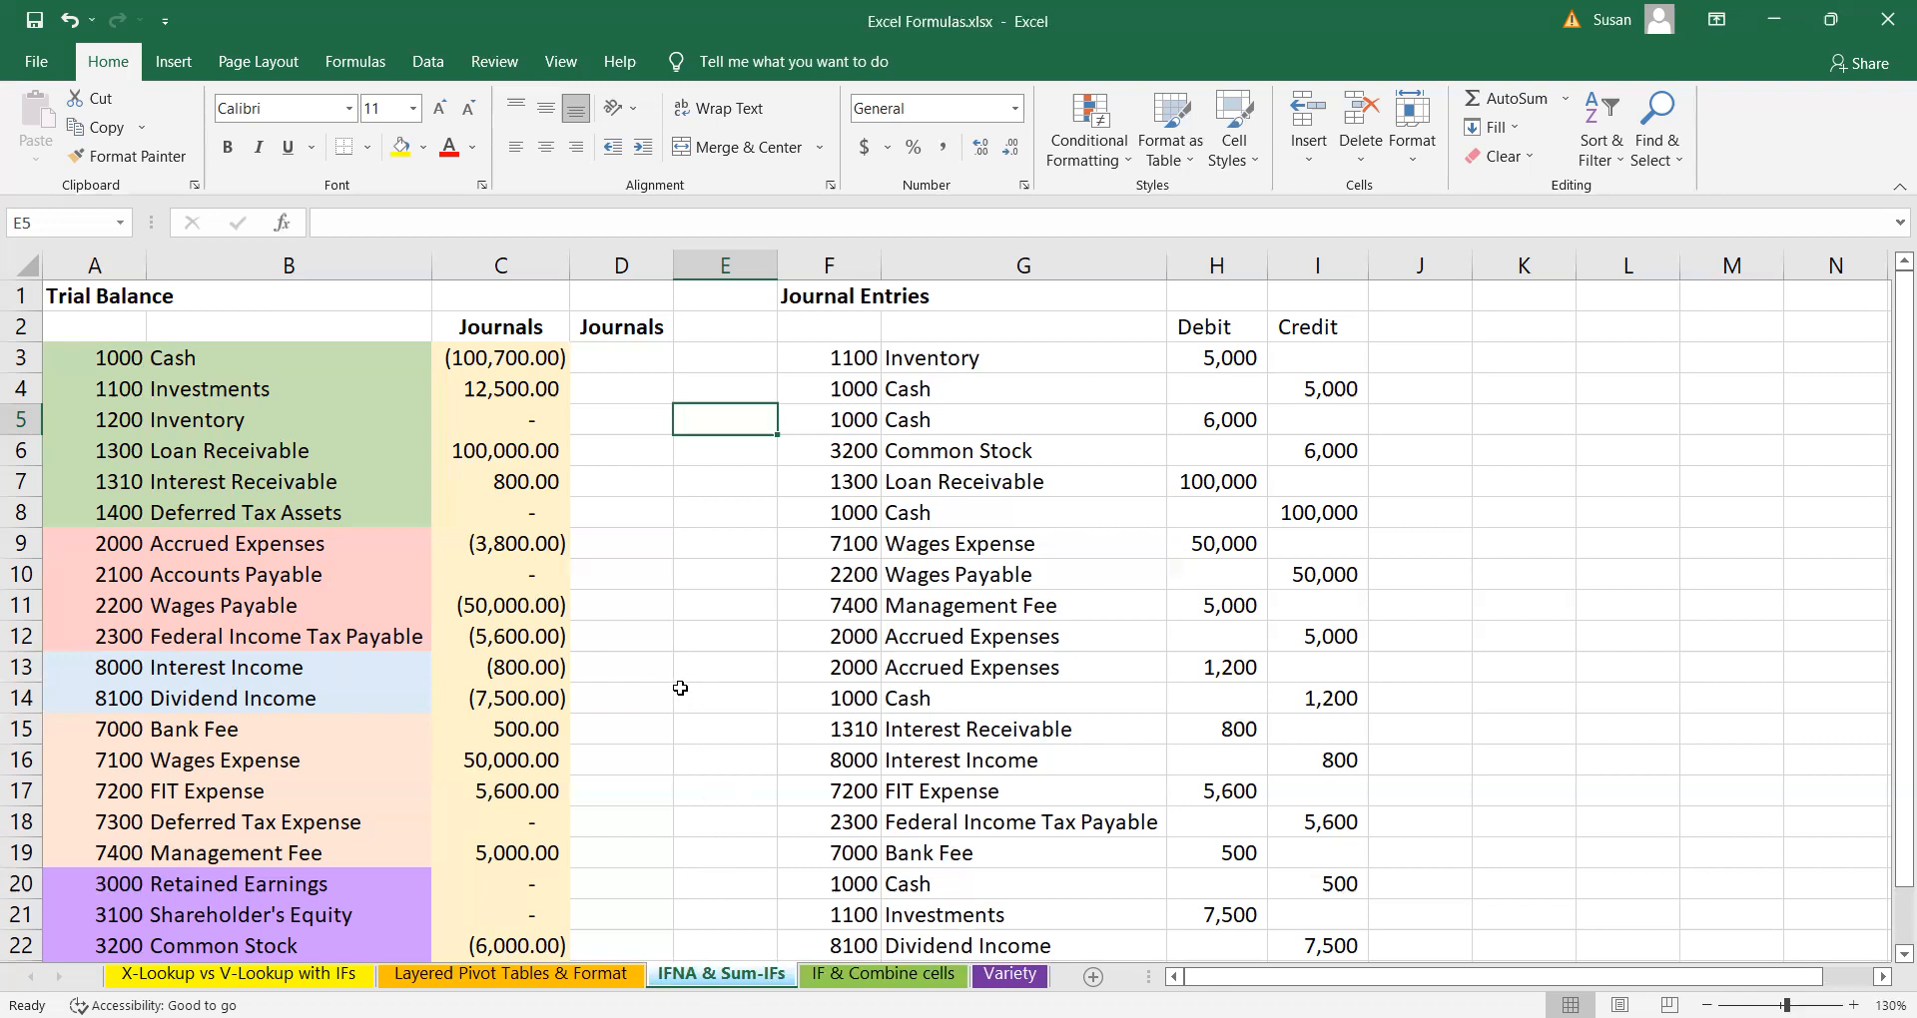
pyautogui.moveTo(1230, 359); pyautogui.dragTo(1318, 914)
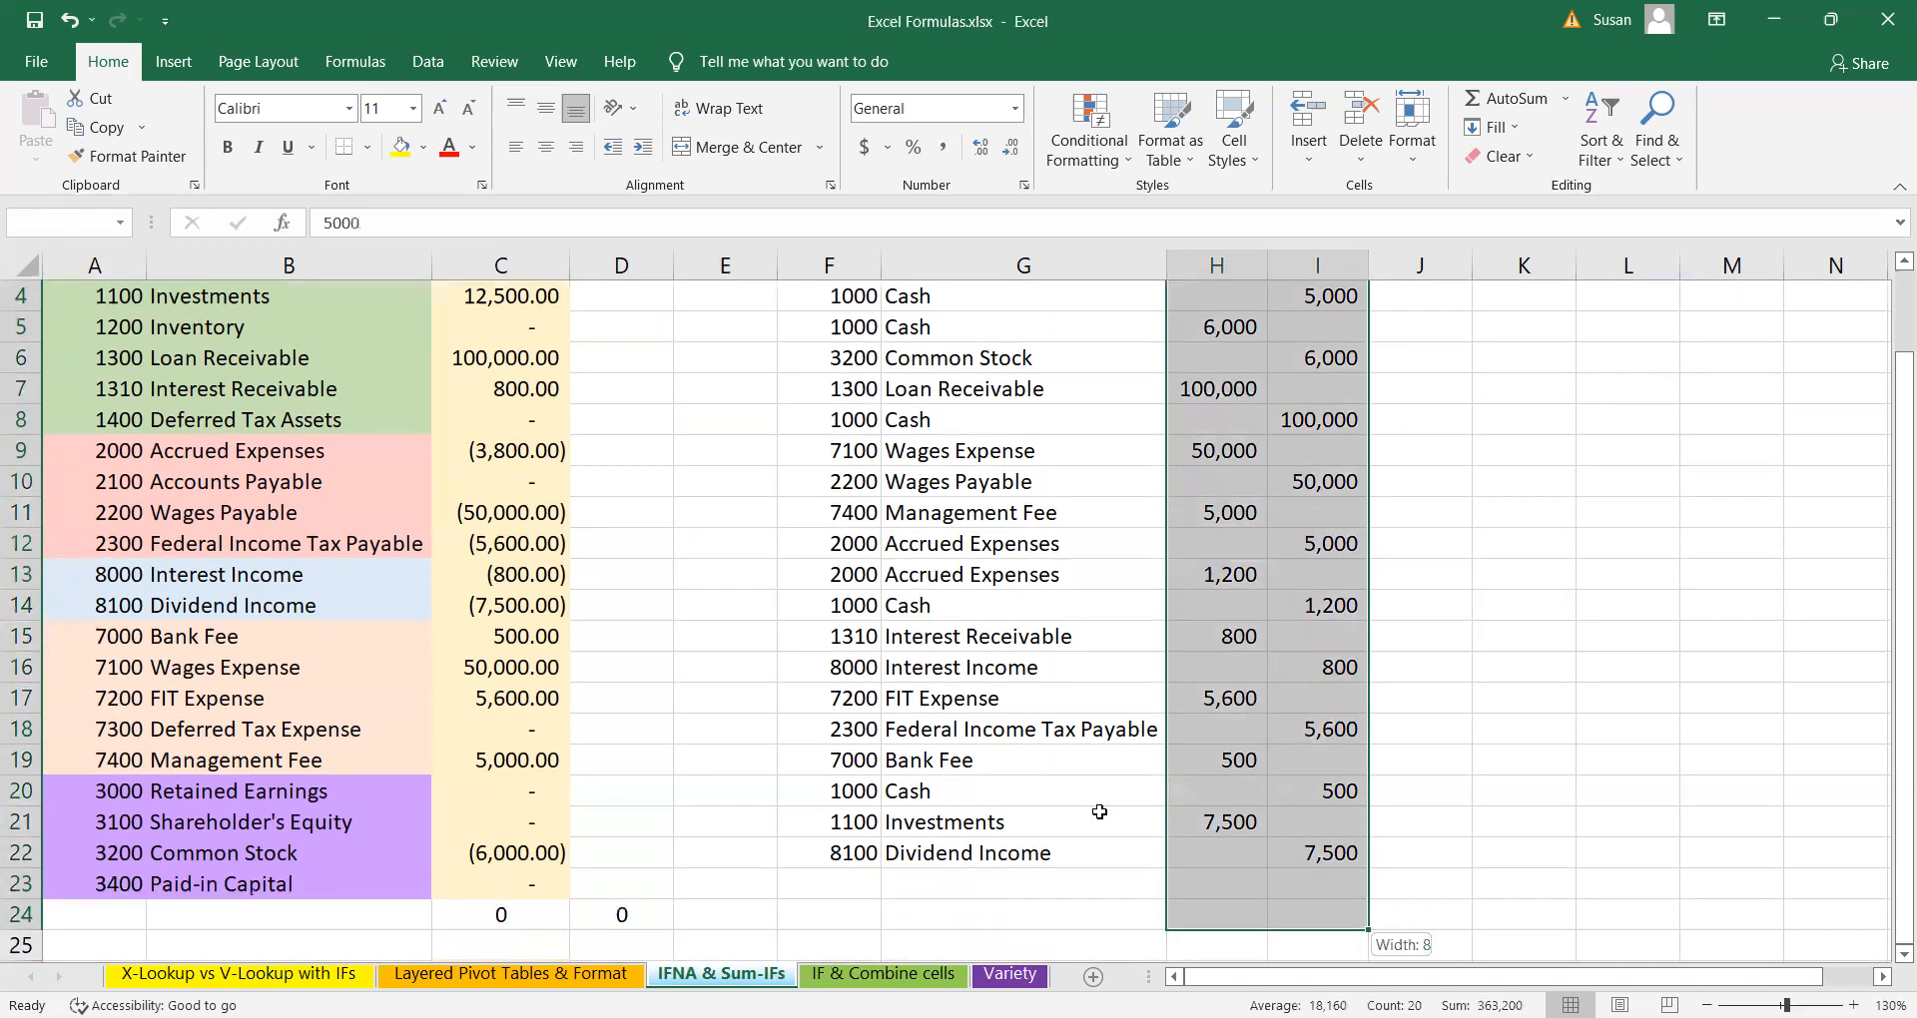
pyautogui.click(1099, 821)
pyautogui.scroll(3, 1100, 812)
pyautogui.moveTo(638, 365); pyautogui.dragTo(639, 918)
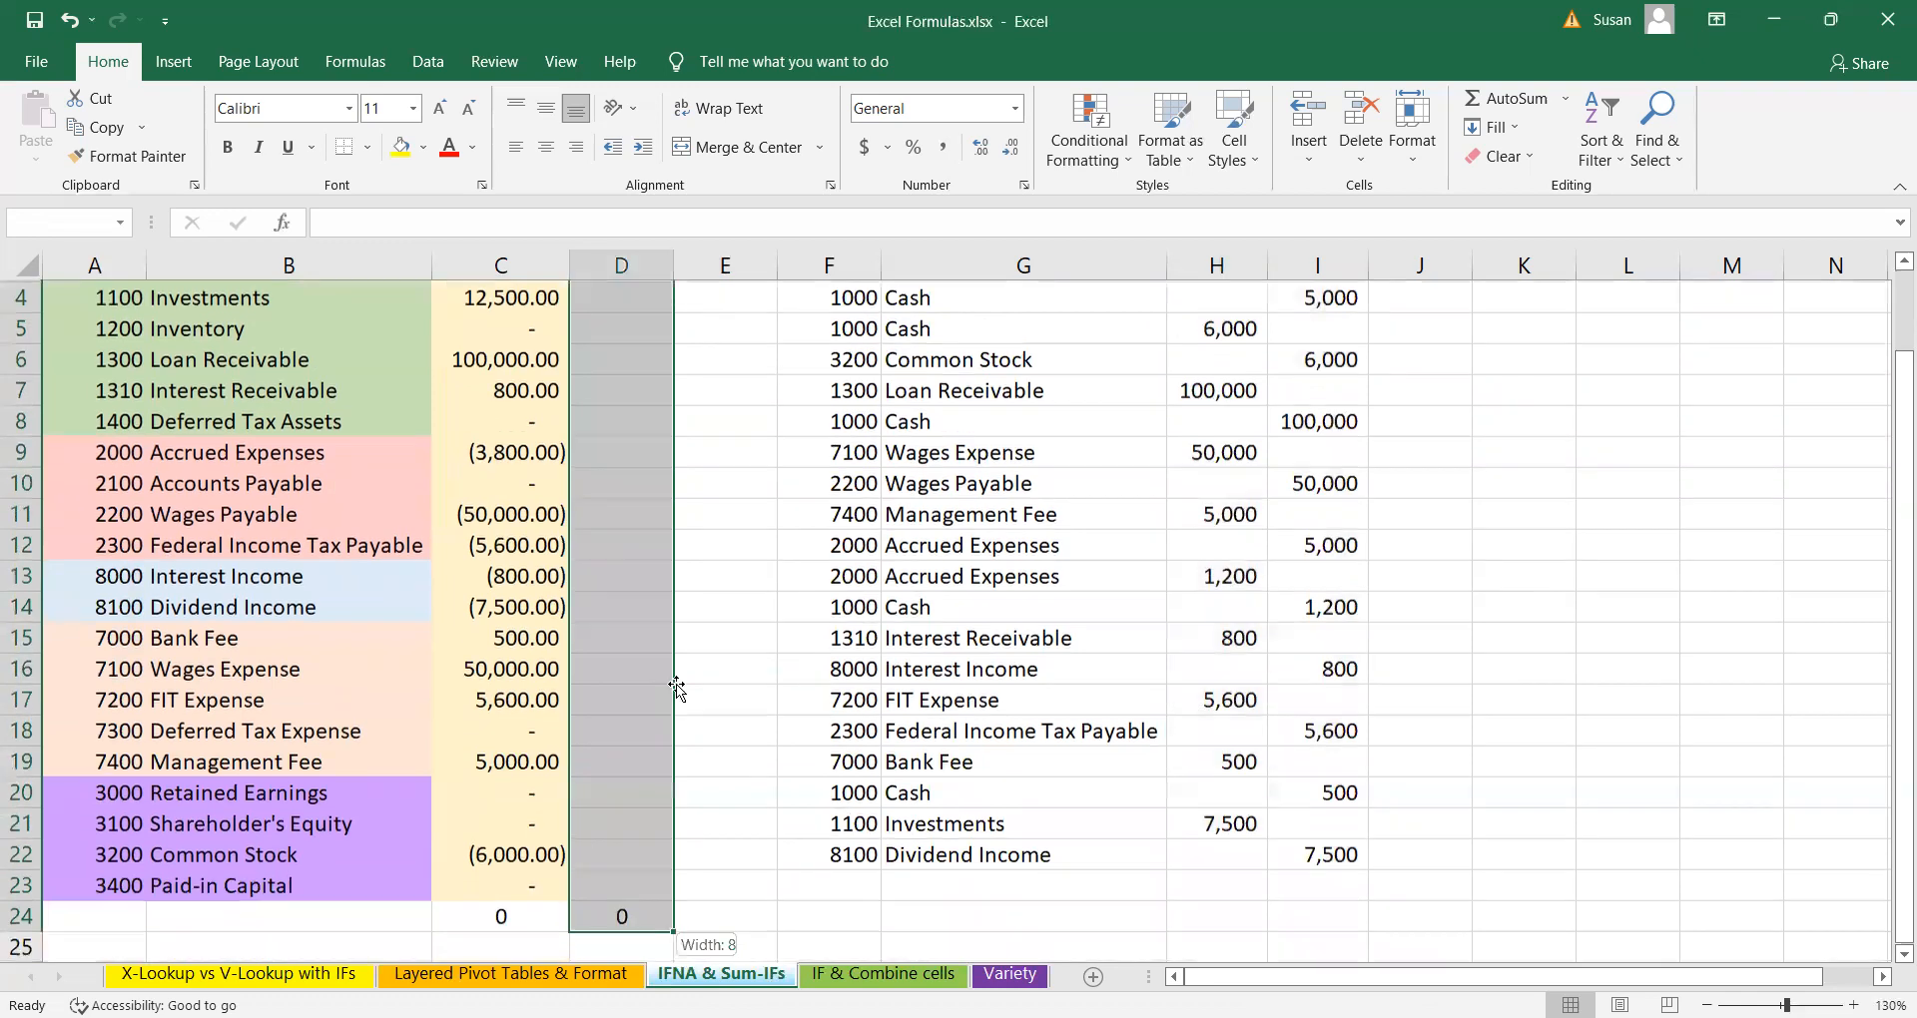
pyautogui.scroll(1, 677, 689)
pyautogui.click(701, 600)
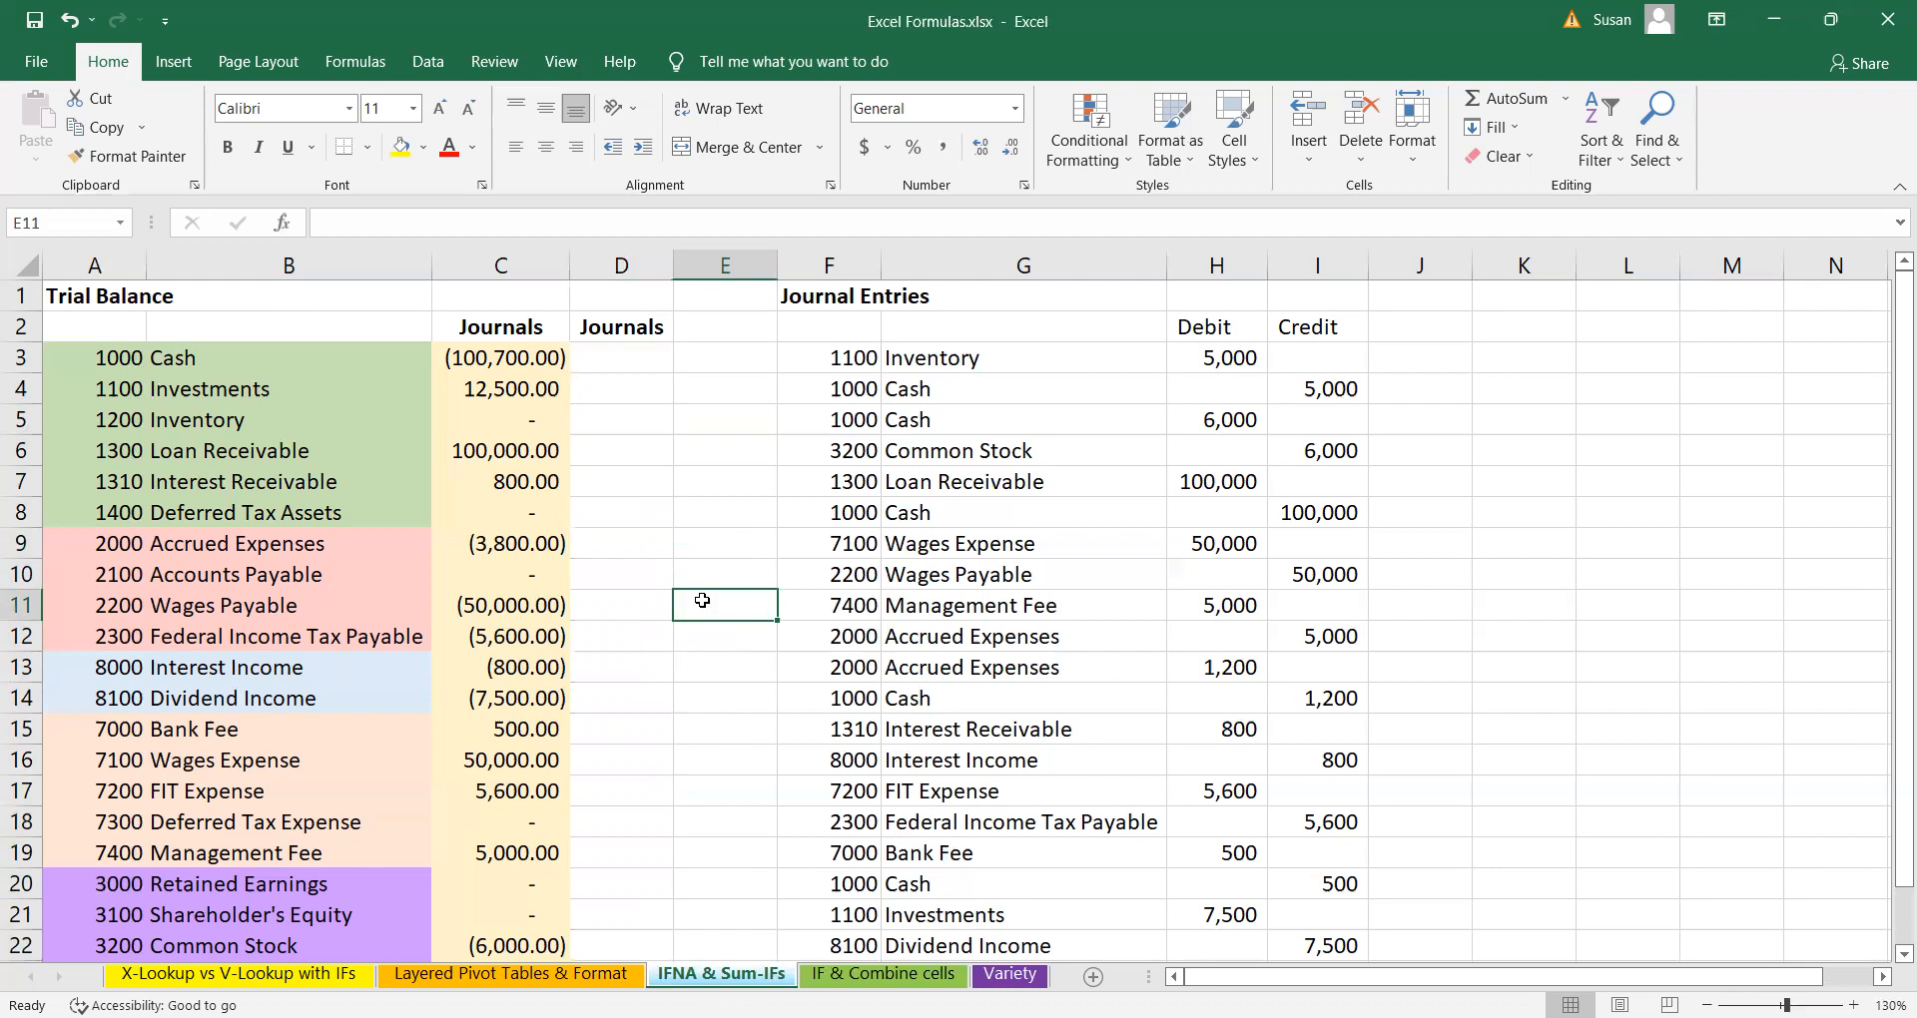
# - Examine the trial balance account numbers and names in columns A and B across the colored account groups
pyautogui.moveTo(142, 354); pyautogui.dragTo(317, 924)
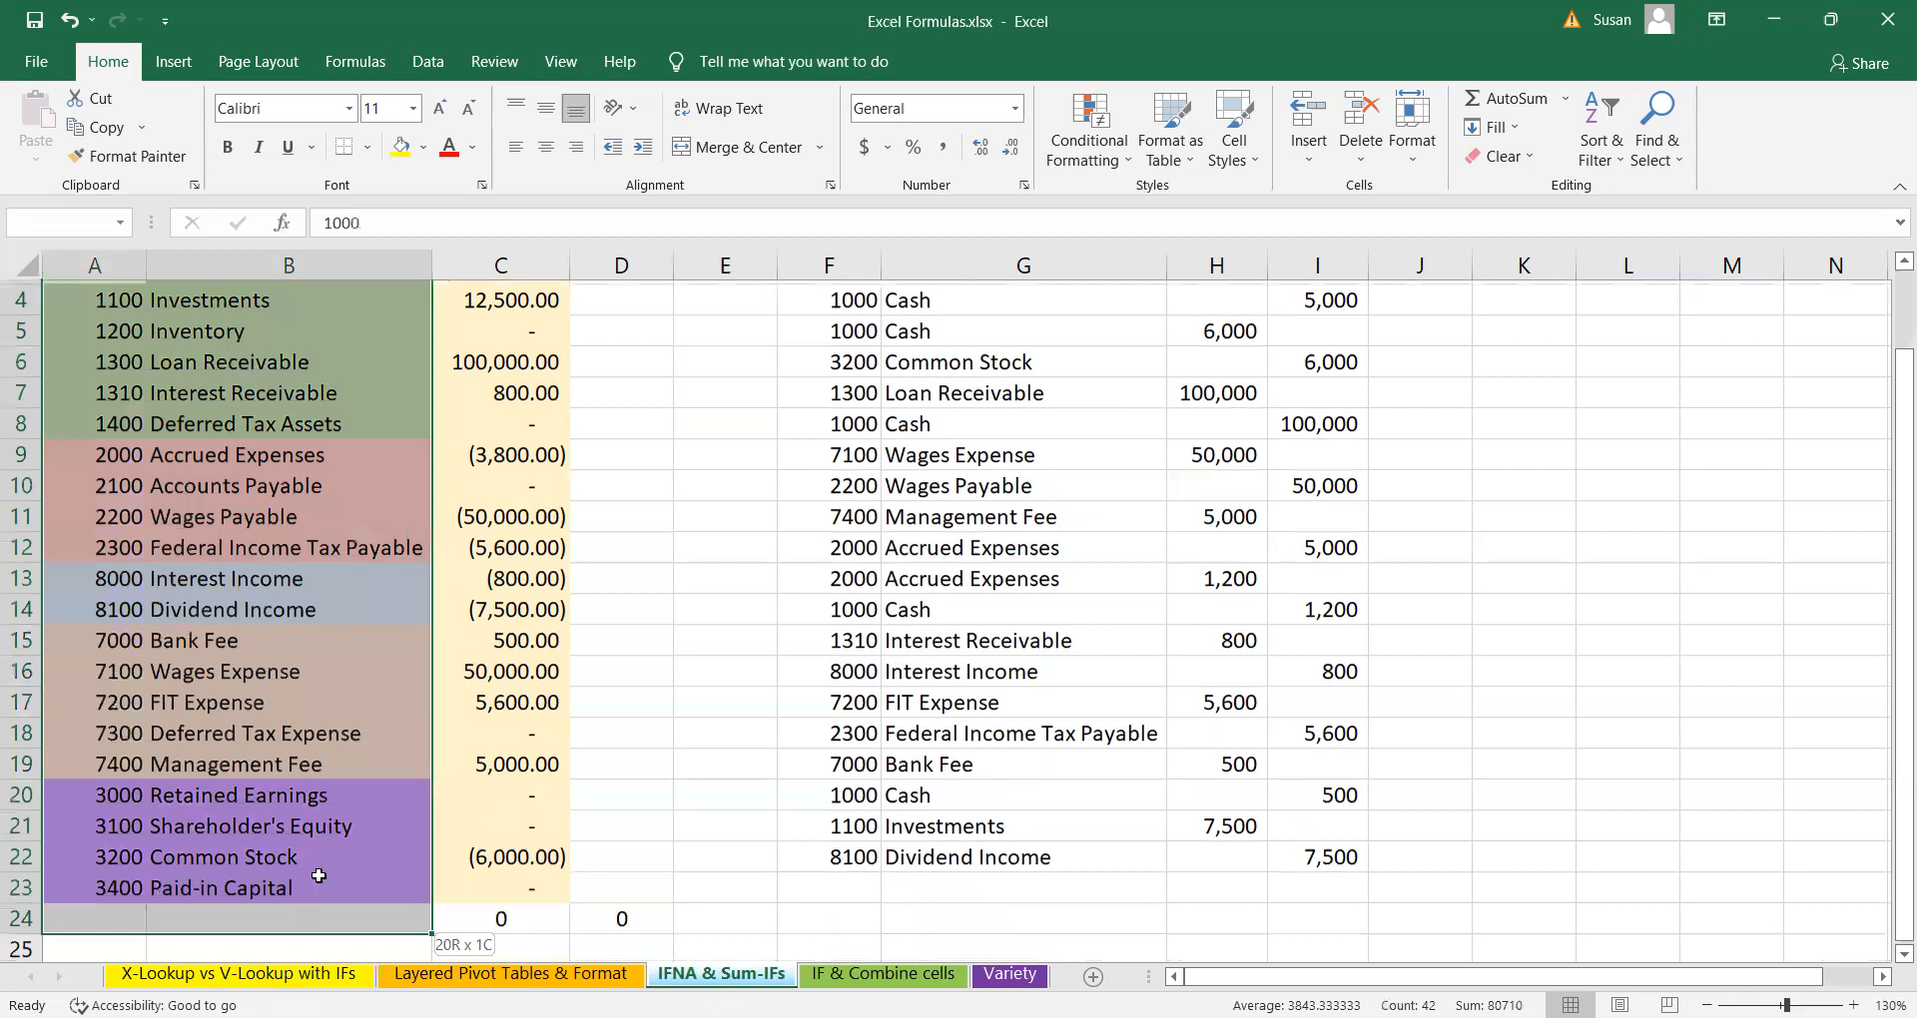
pyautogui.click(707, 754)
pyautogui.scroll(1, 708, 754)
pyautogui.click(664, 570)
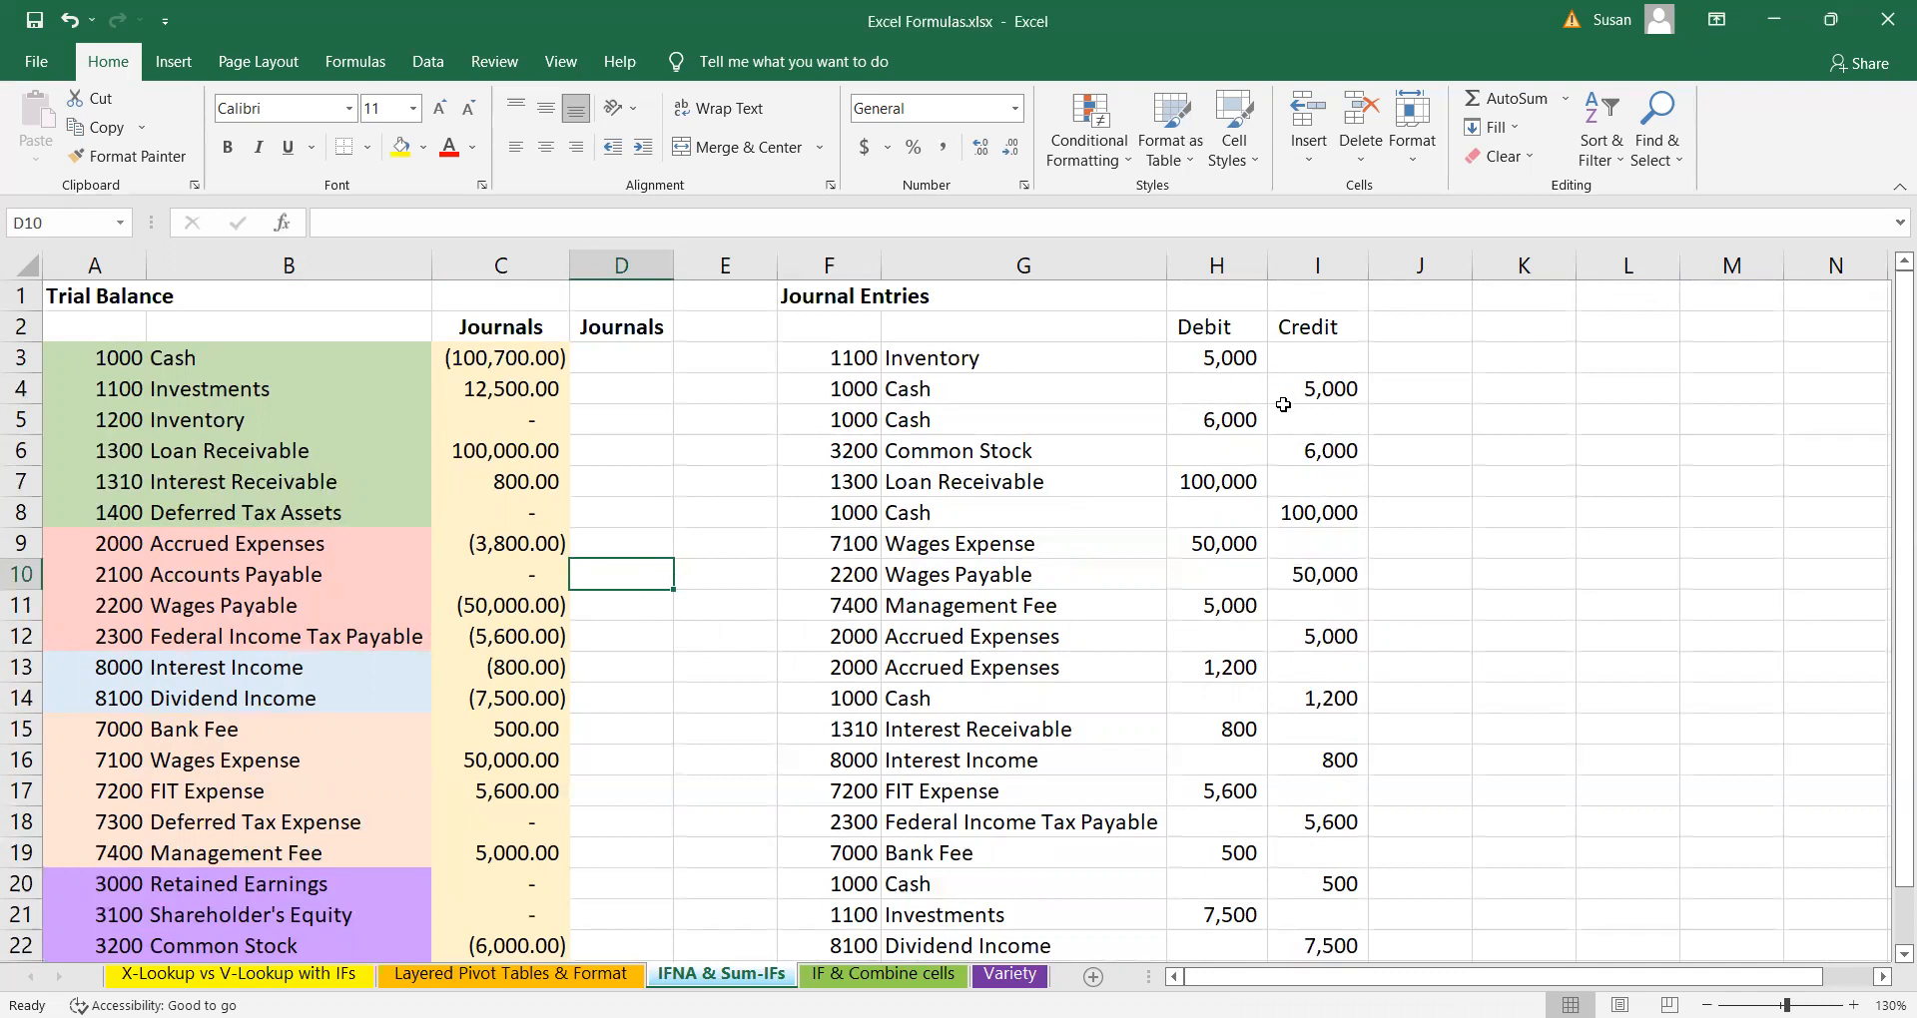
pyautogui.click(125, 356)
pyautogui.moveTo(254, 403); pyautogui.dragTo(227, 870)
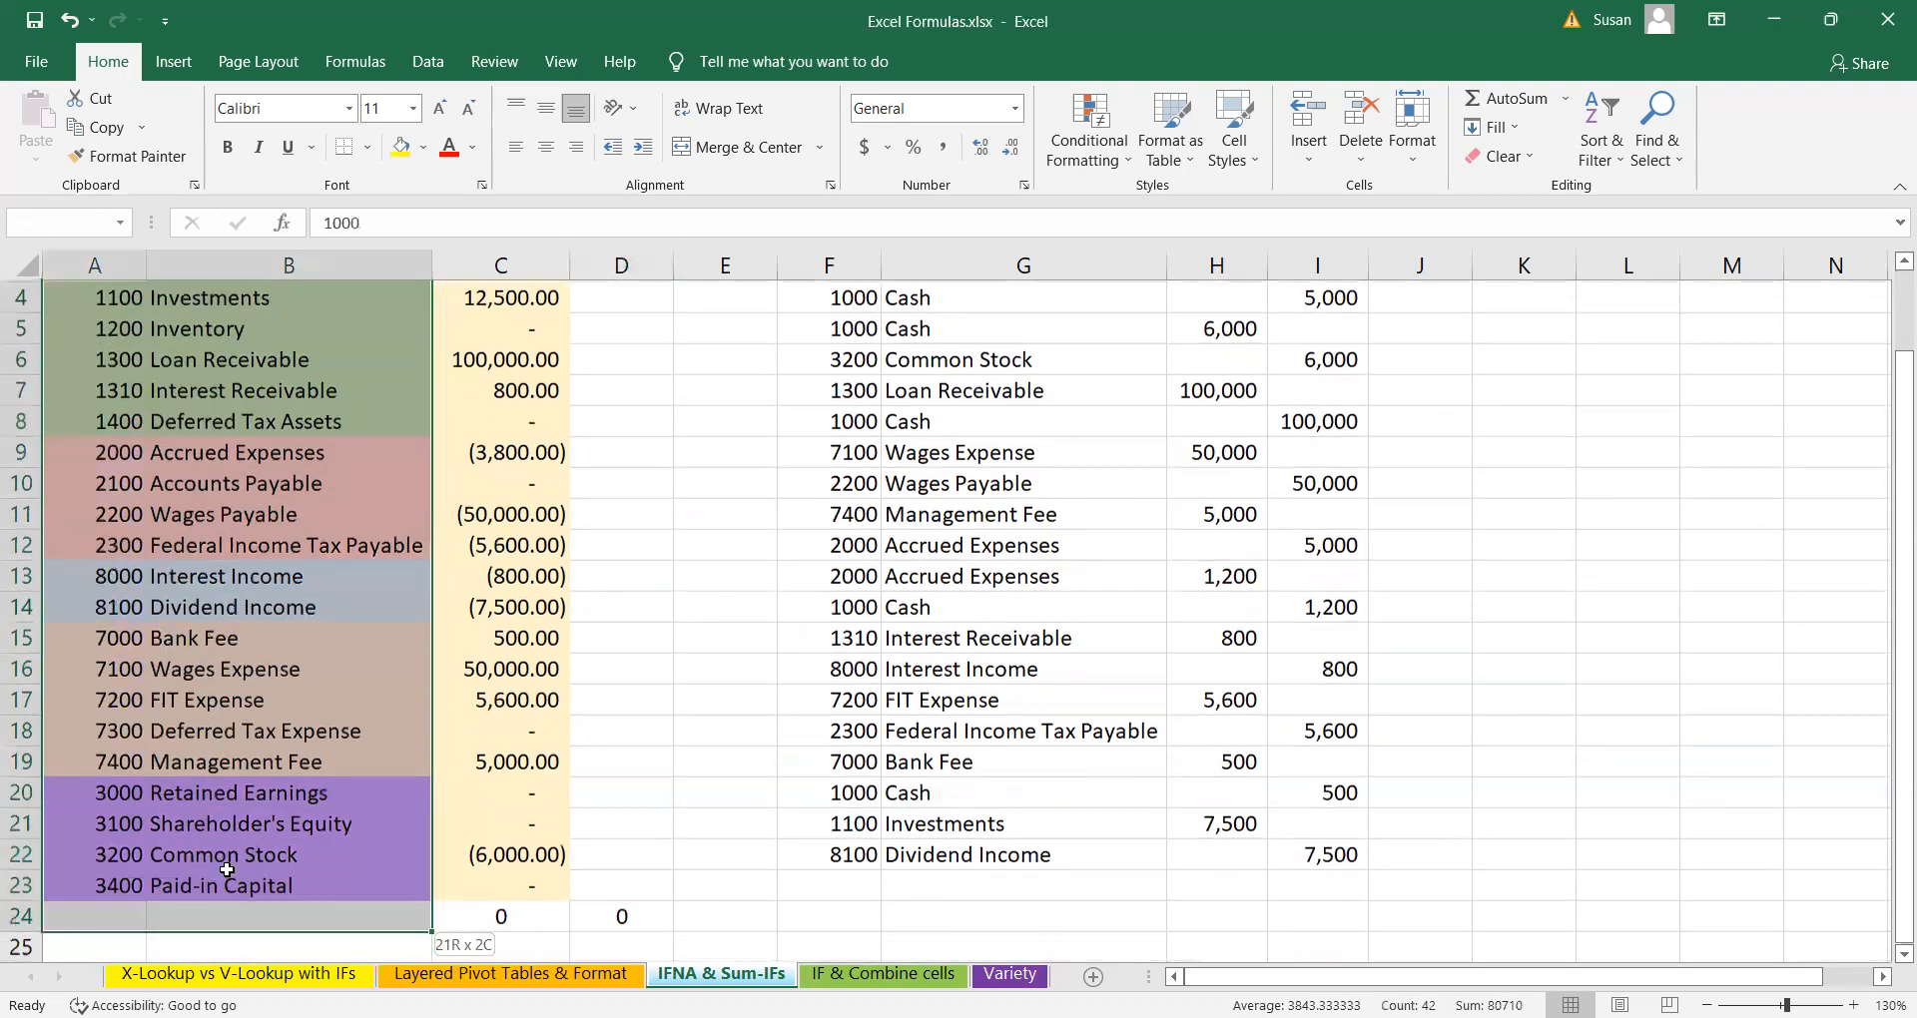
pyautogui.click(659, 770)
pyautogui.scroll(1, 672, 775)
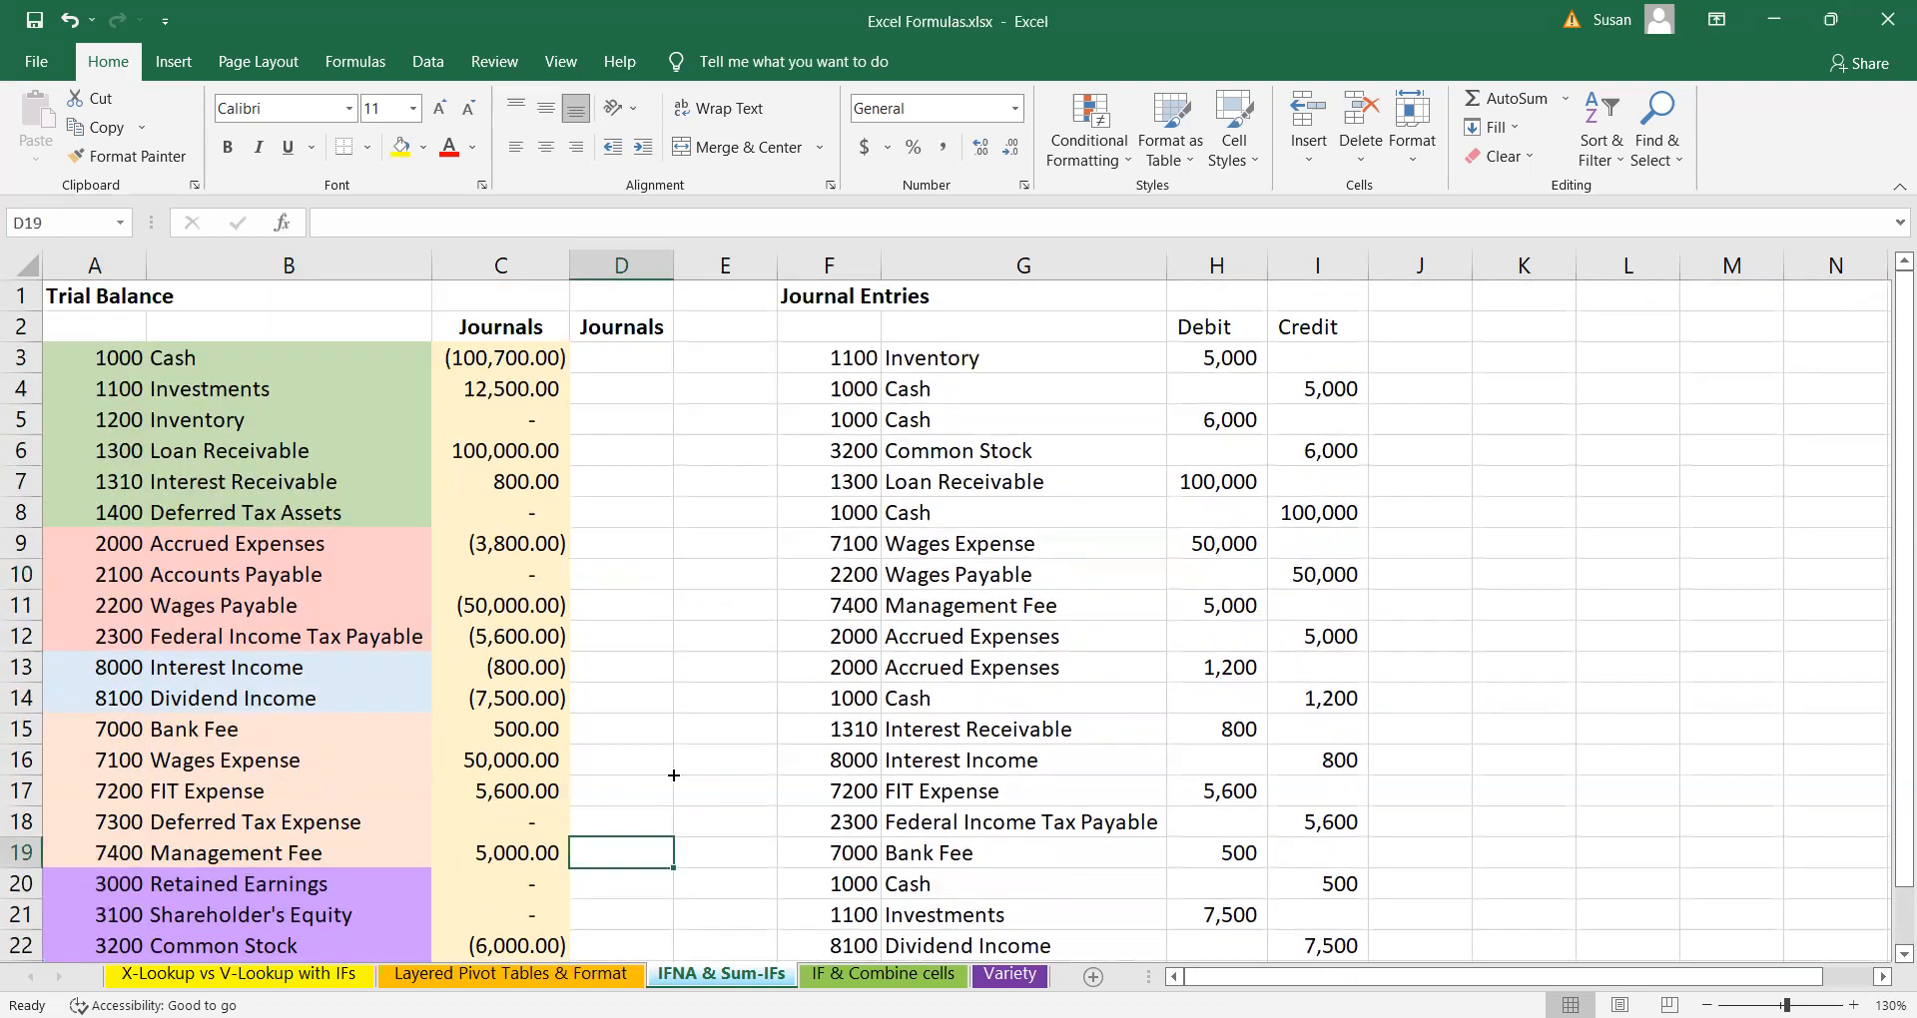
pyautogui.click(252, 420)
pyautogui.click(244, 512)
pyautogui.click(240, 605)
pyautogui.click(234, 698)
pyautogui.click(229, 794)
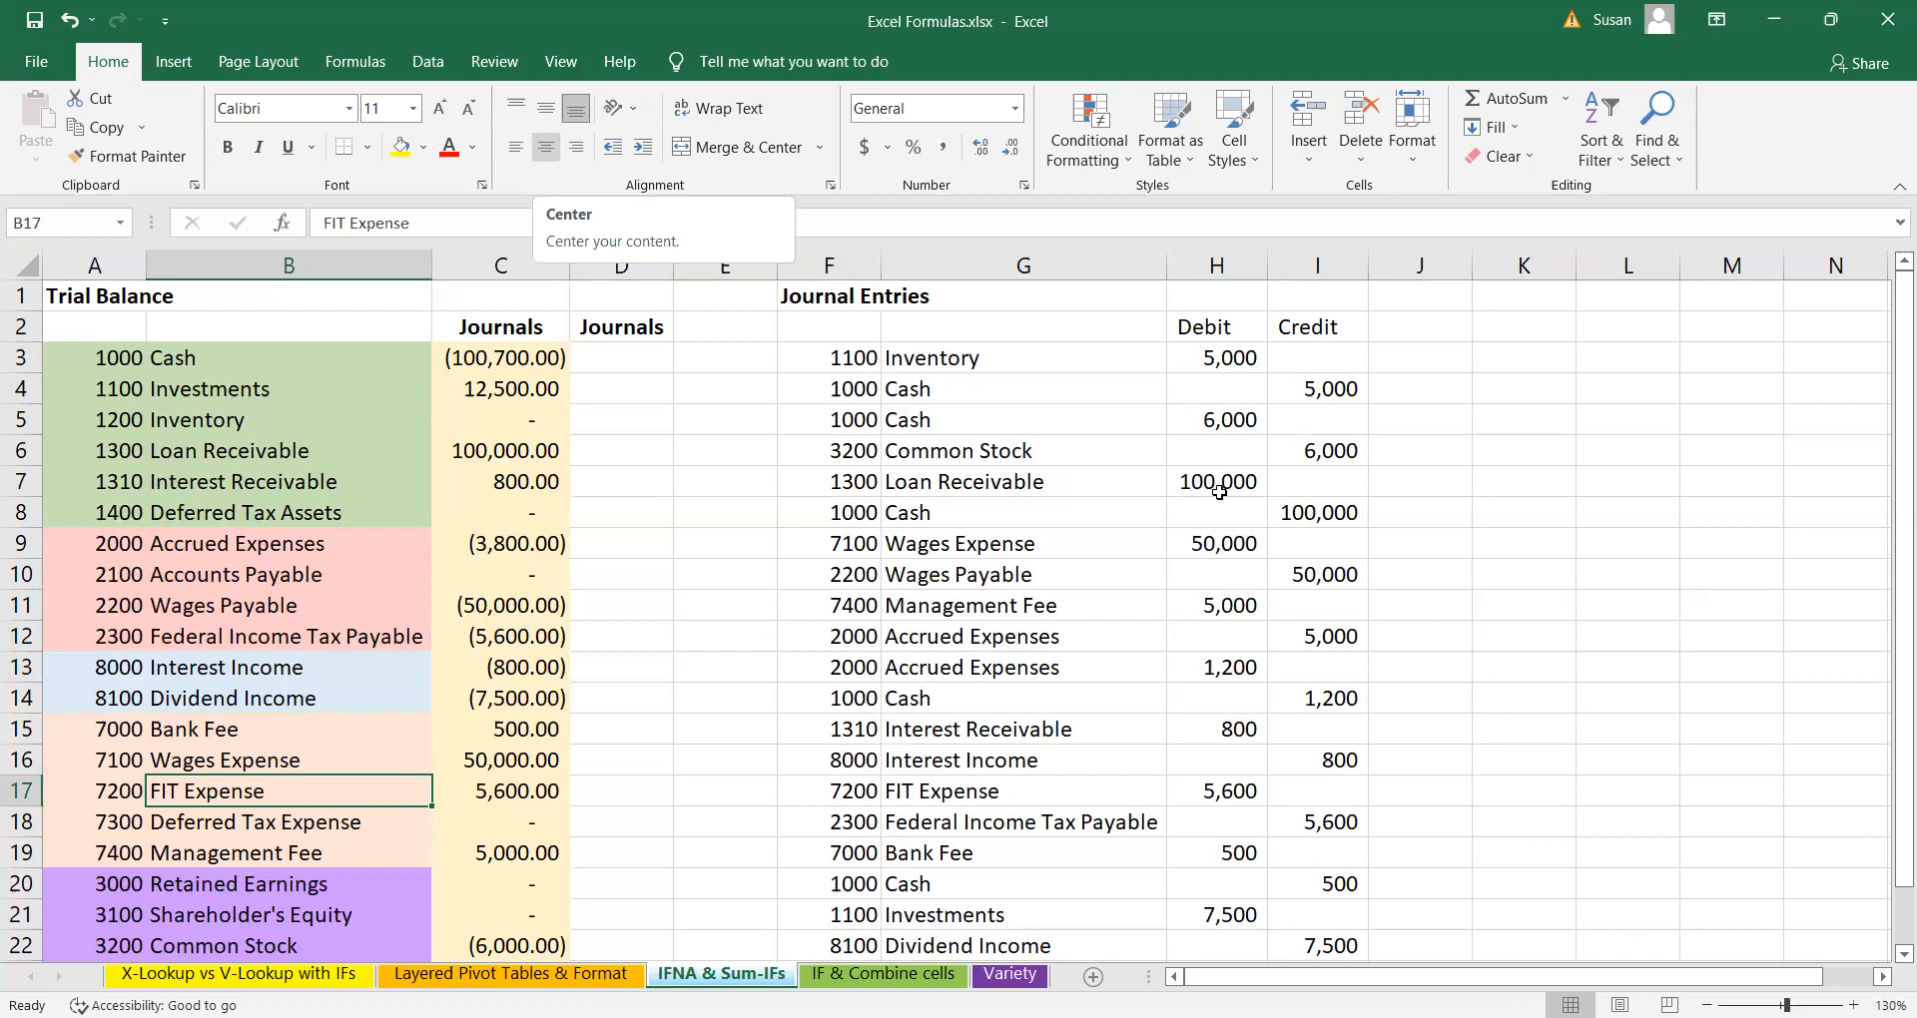
# - Review the Journal Entries table in columns F to I, including its accounts, debits and credits
pyautogui.click(1220, 491)
pyautogui.moveTo(842, 299); pyautogui.dragTo(1344, 848)
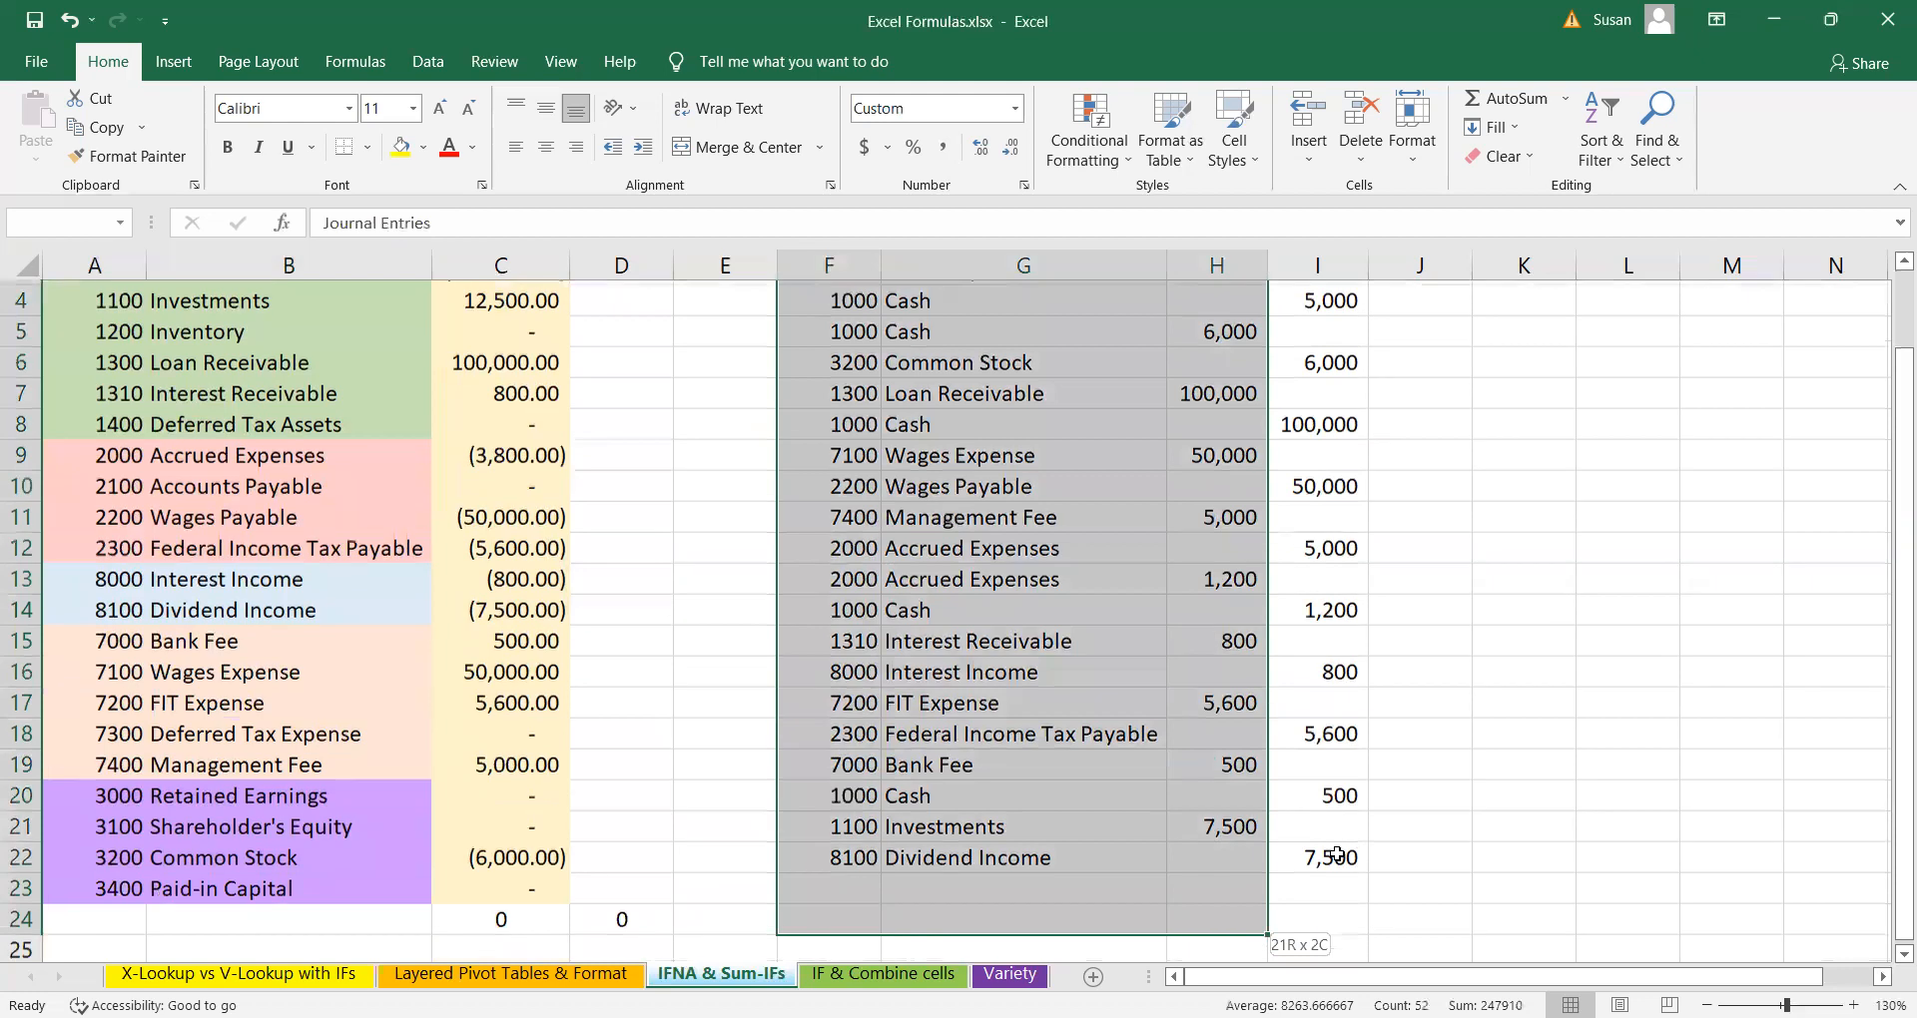
pyautogui.scroll(1, 1129, 505)
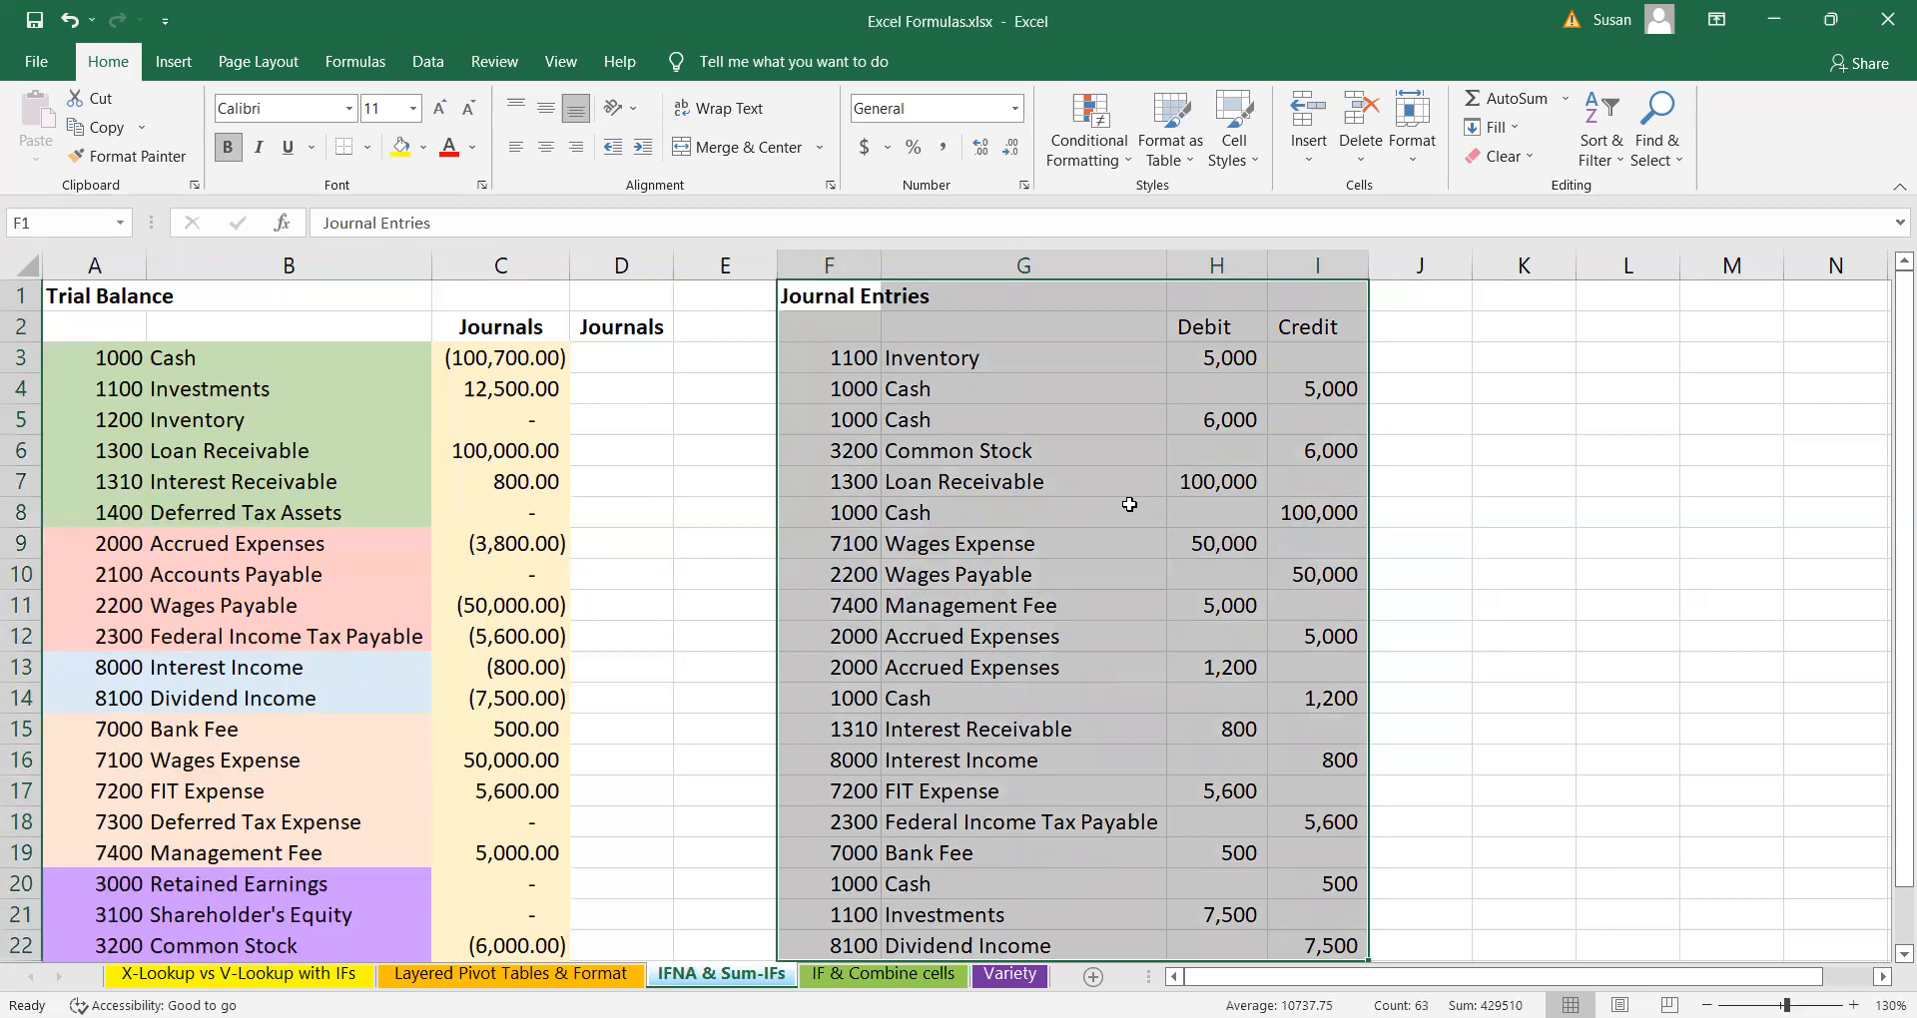
# - Compare the account names in the Trial Balance with those in the Journal Entries table, down to the totals row
pyautogui.click(630, 538)
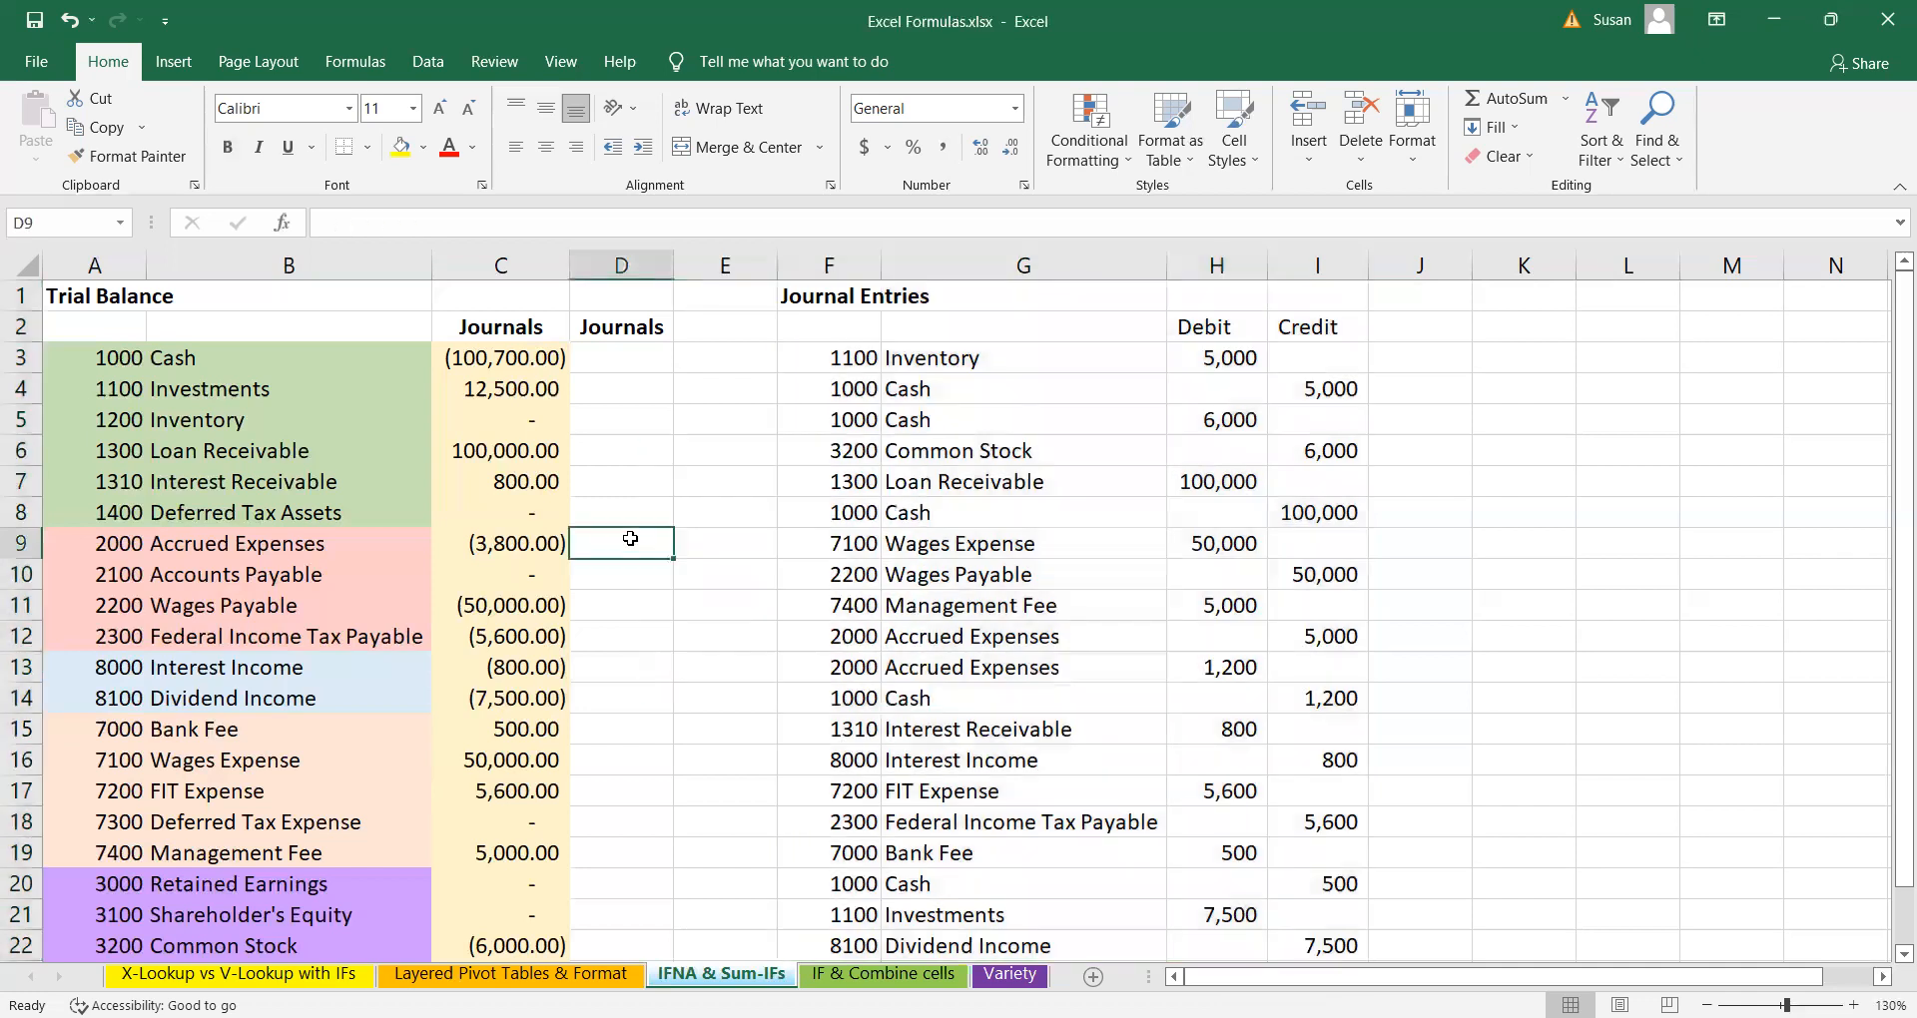
pyautogui.click(250, 362)
pyautogui.click(240, 445)
pyautogui.click(226, 542)
pyautogui.click(227, 607)
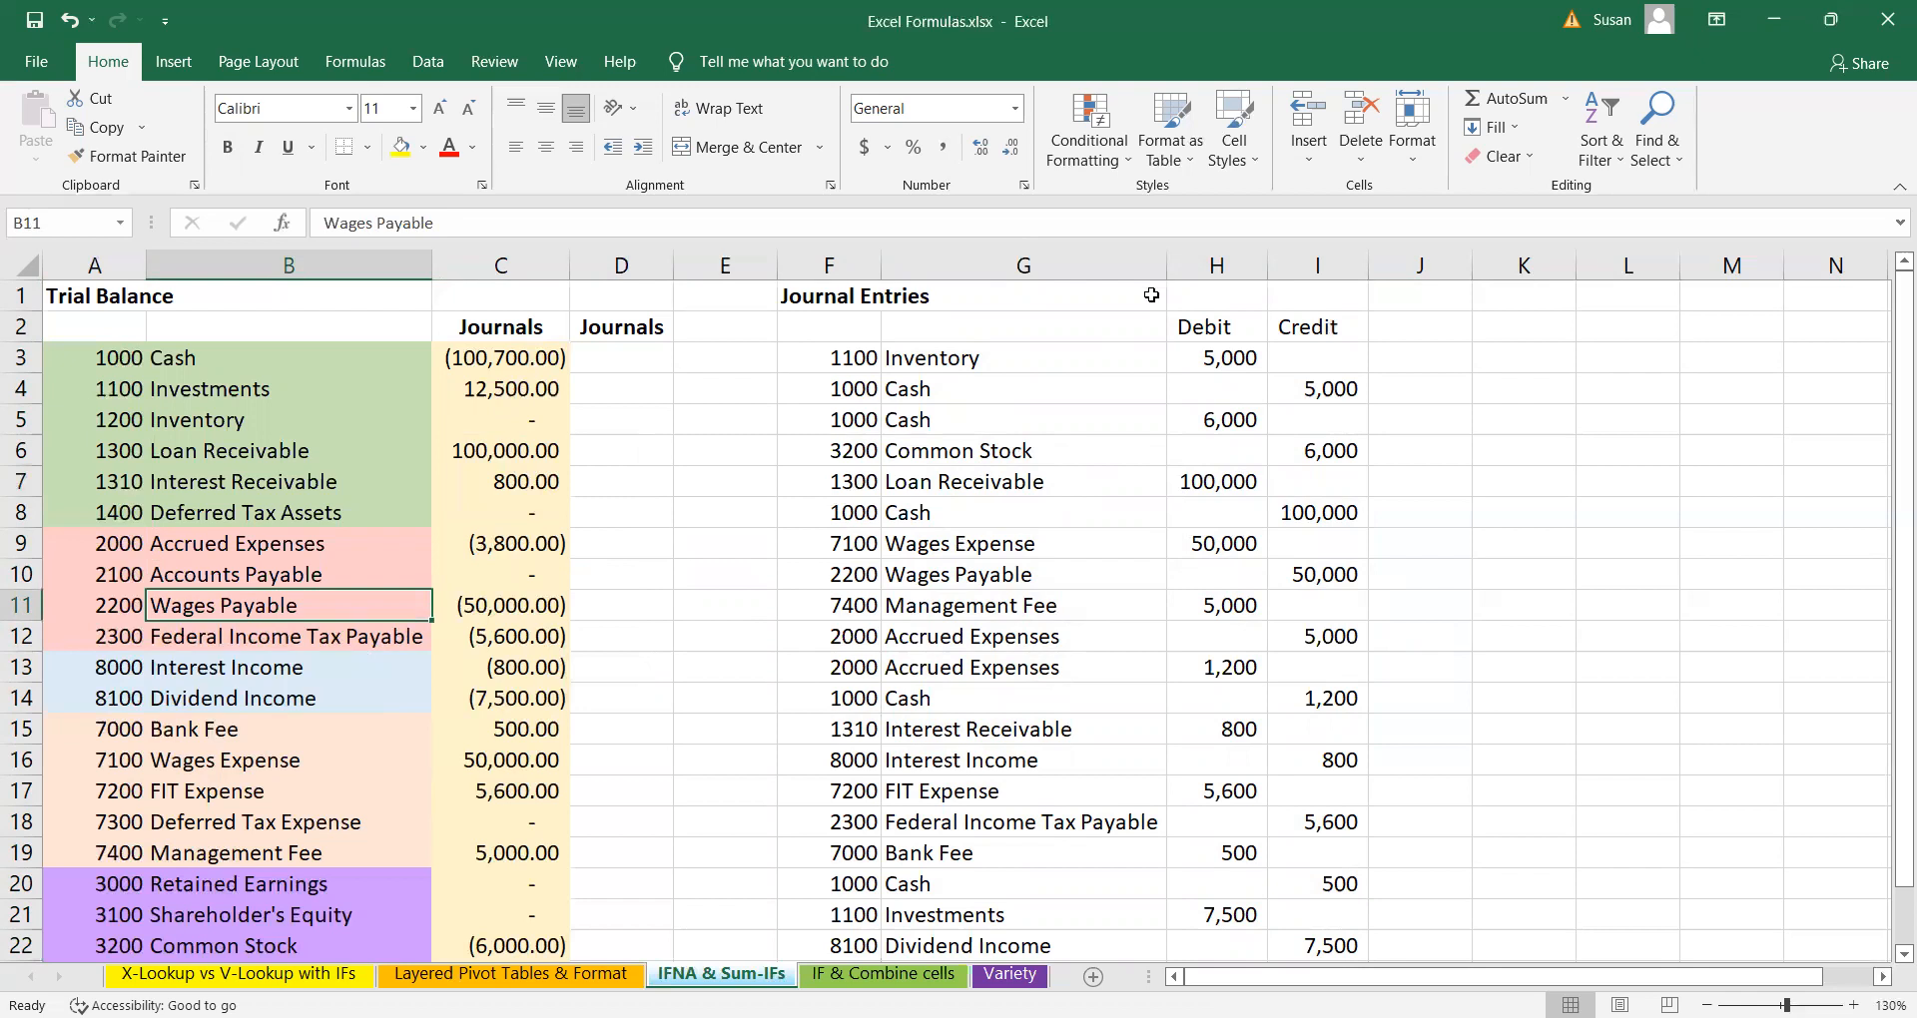
pyautogui.click(1074, 368)
pyautogui.click(1074, 449)
pyautogui.click(1082, 537)
pyautogui.click(1069, 609)
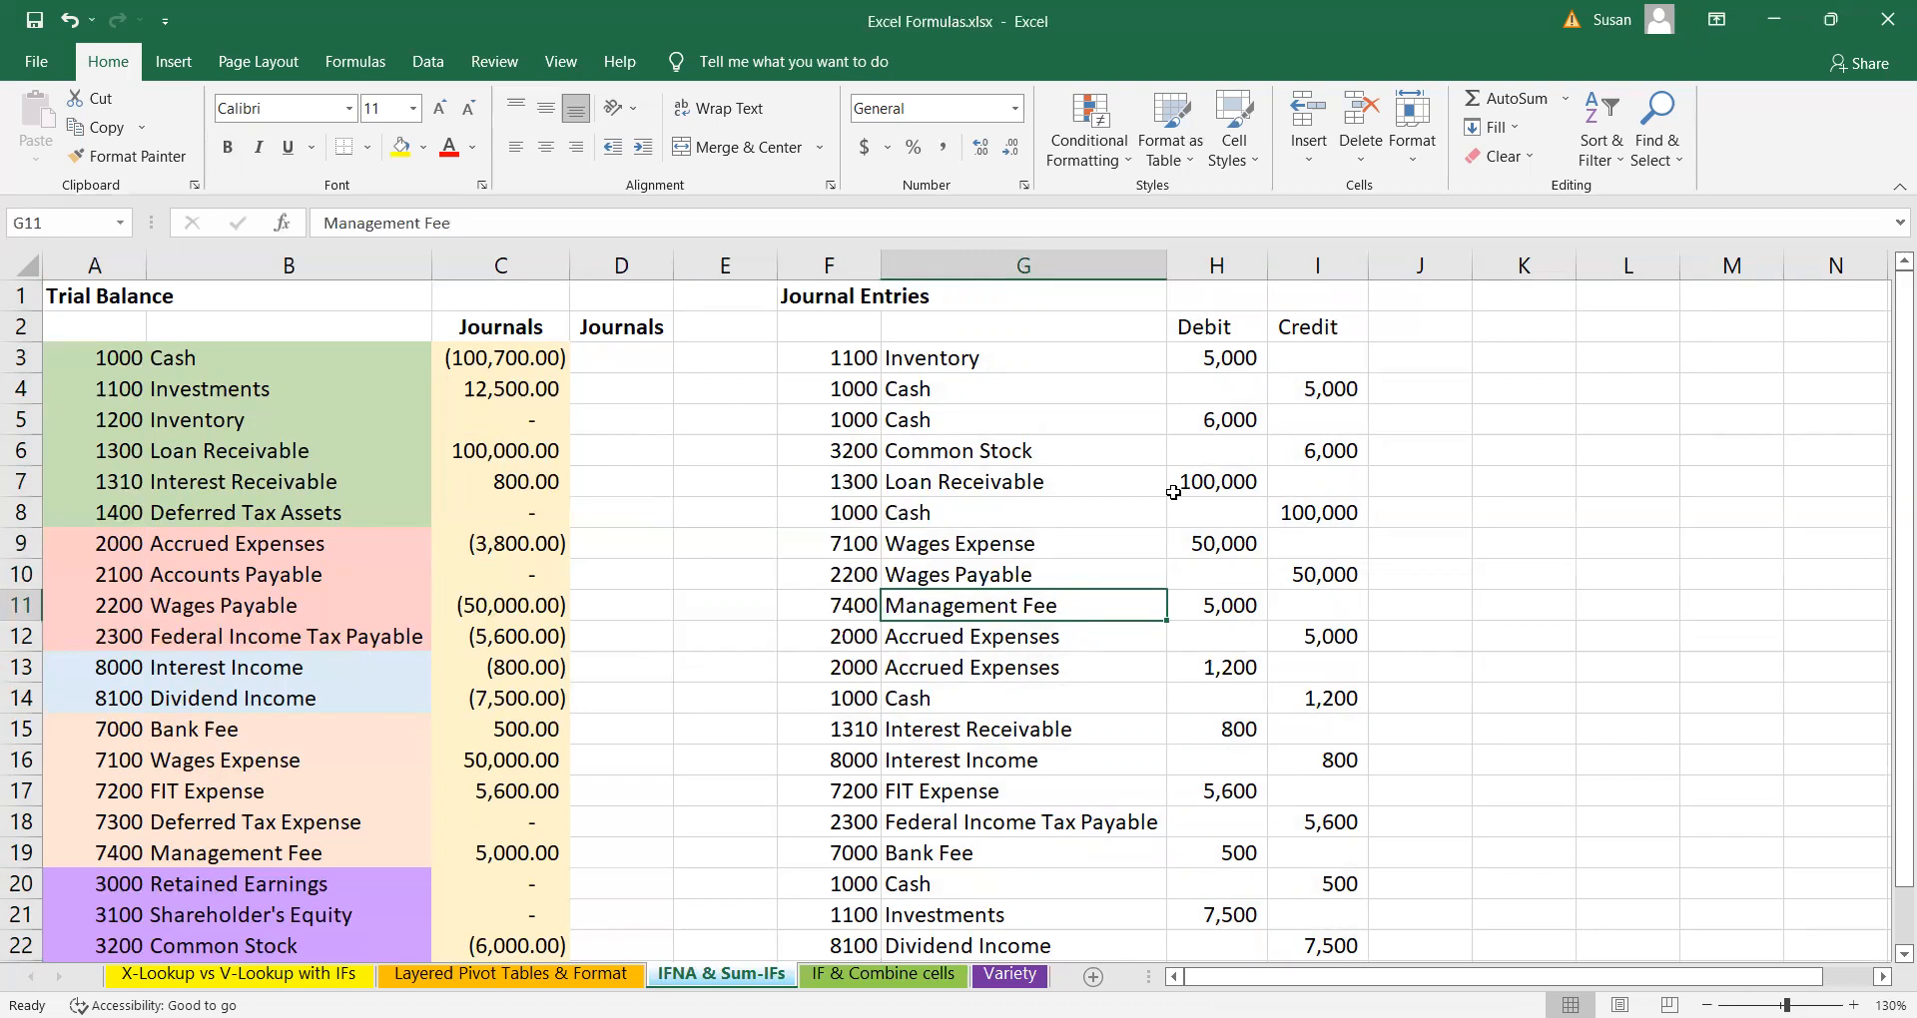
pyautogui.scroll(-3, 499, 619)
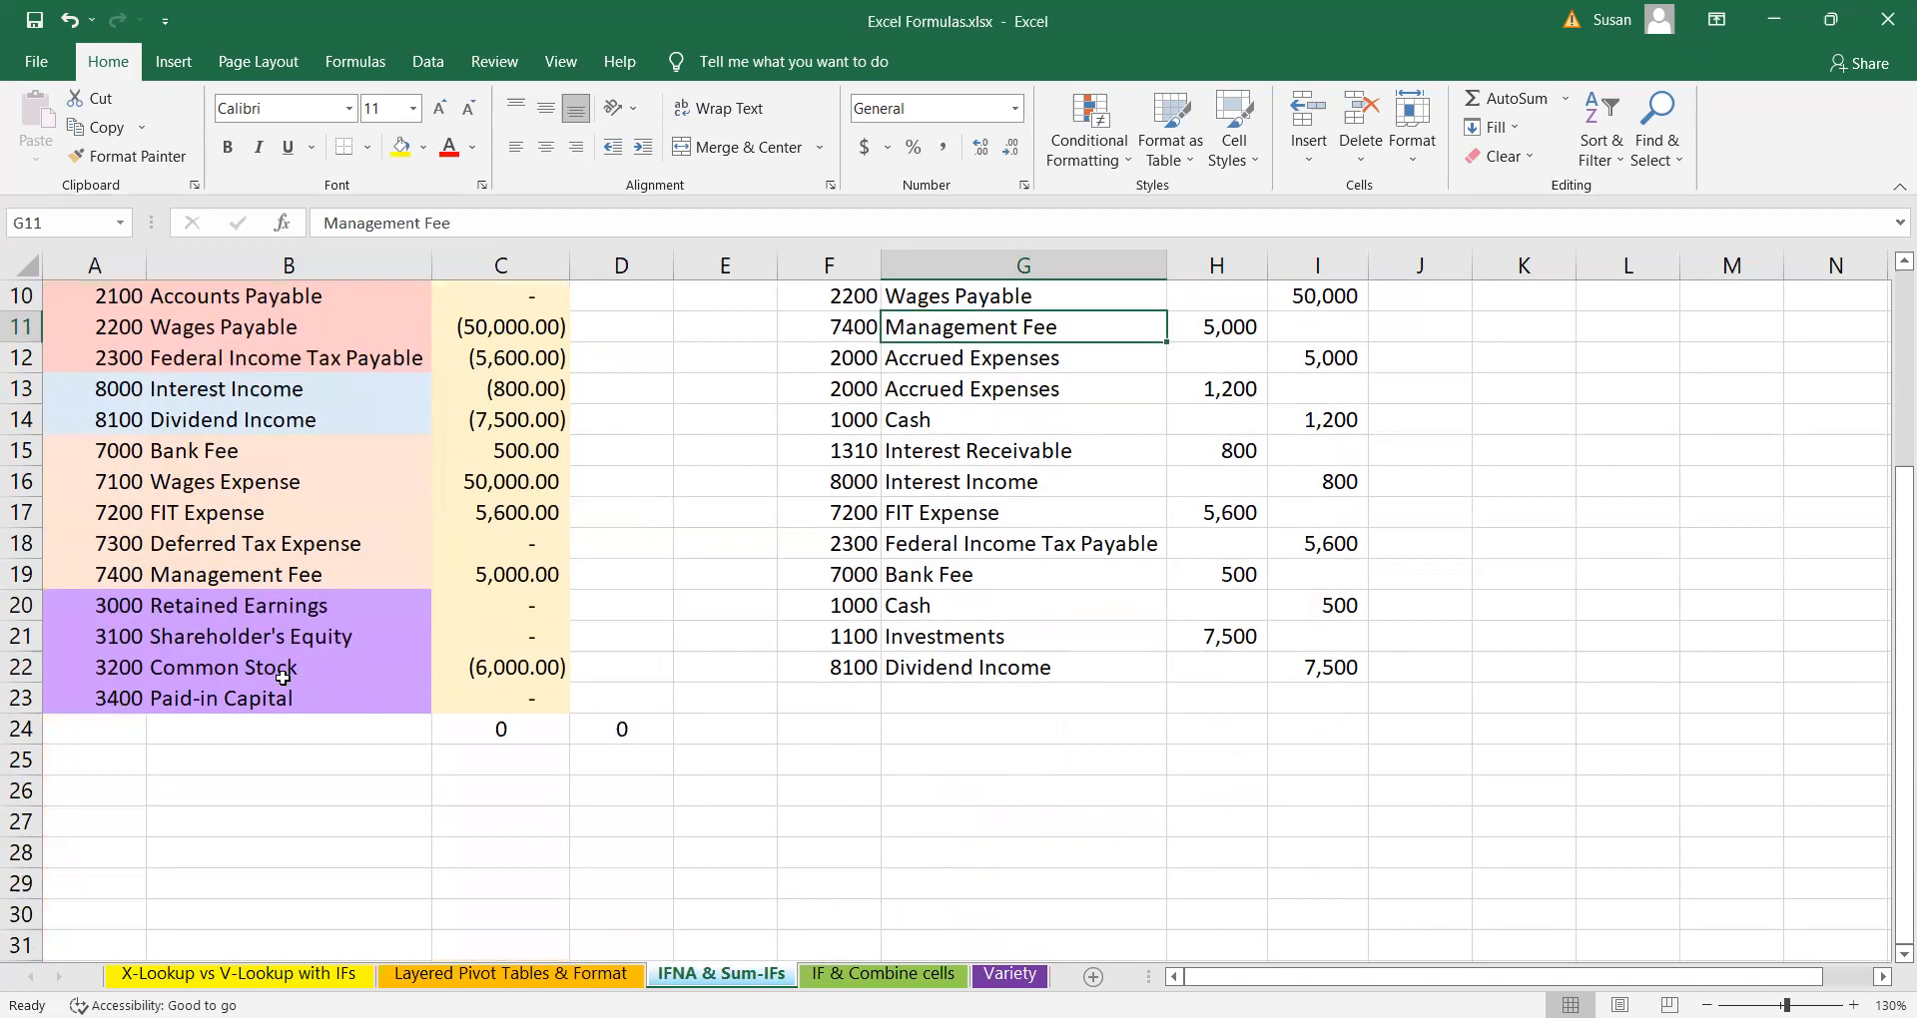
pyautogui.scroll(3, 273, 663)
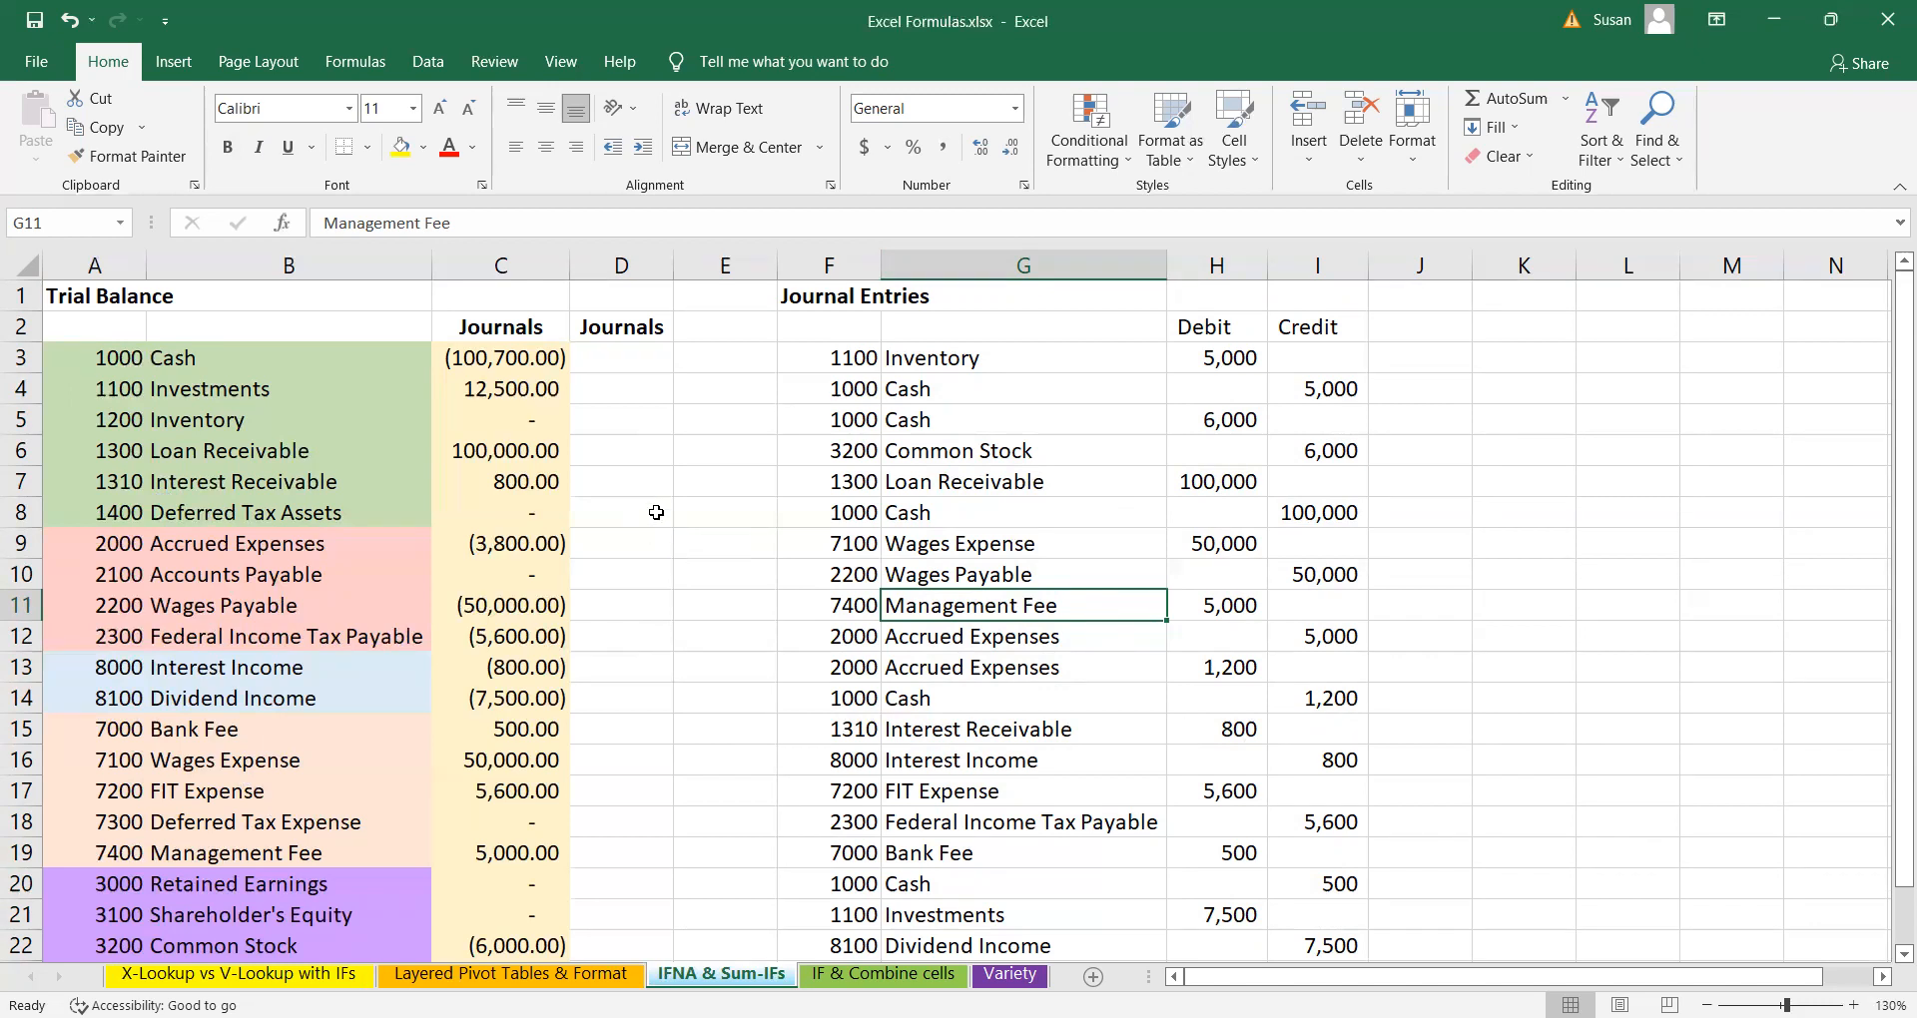
# - Examine the IFNA and SUMIF formula in cell C3 and the ranges it references
pyautogui.click(635, 354)
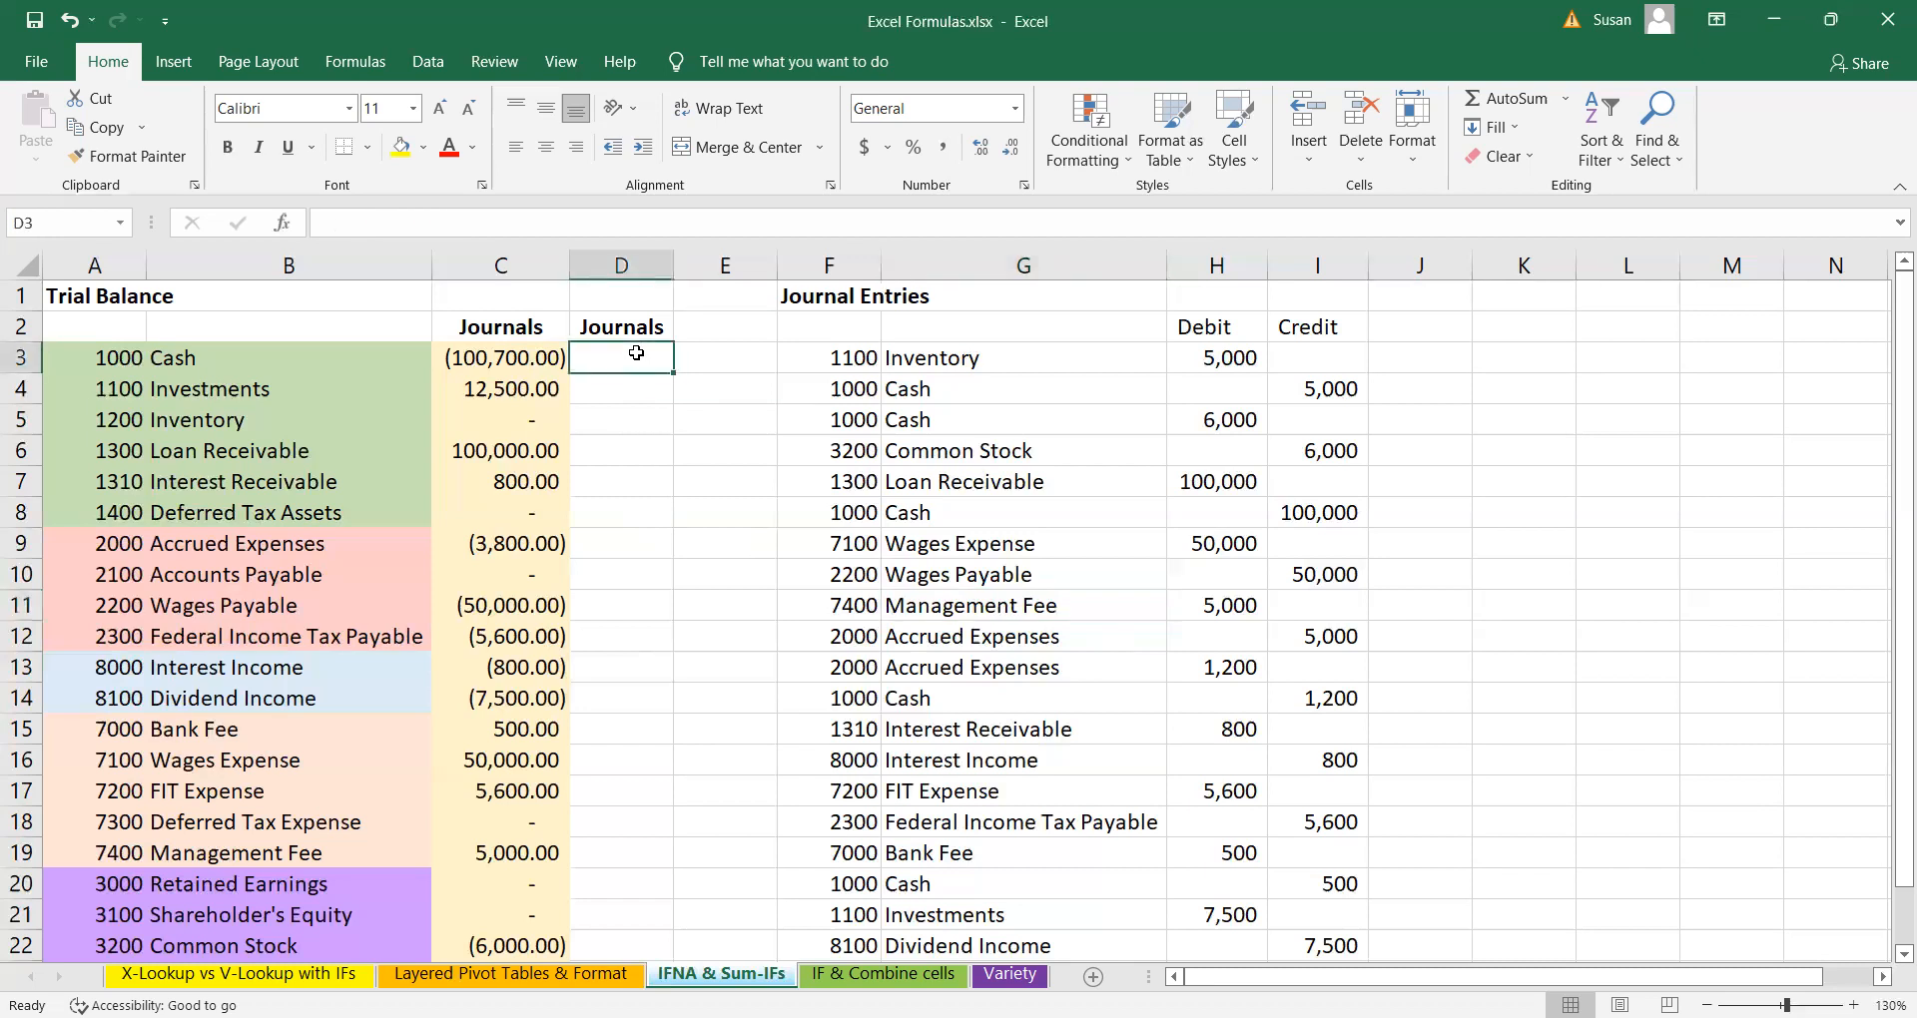
pyautogui.click(532, 350)
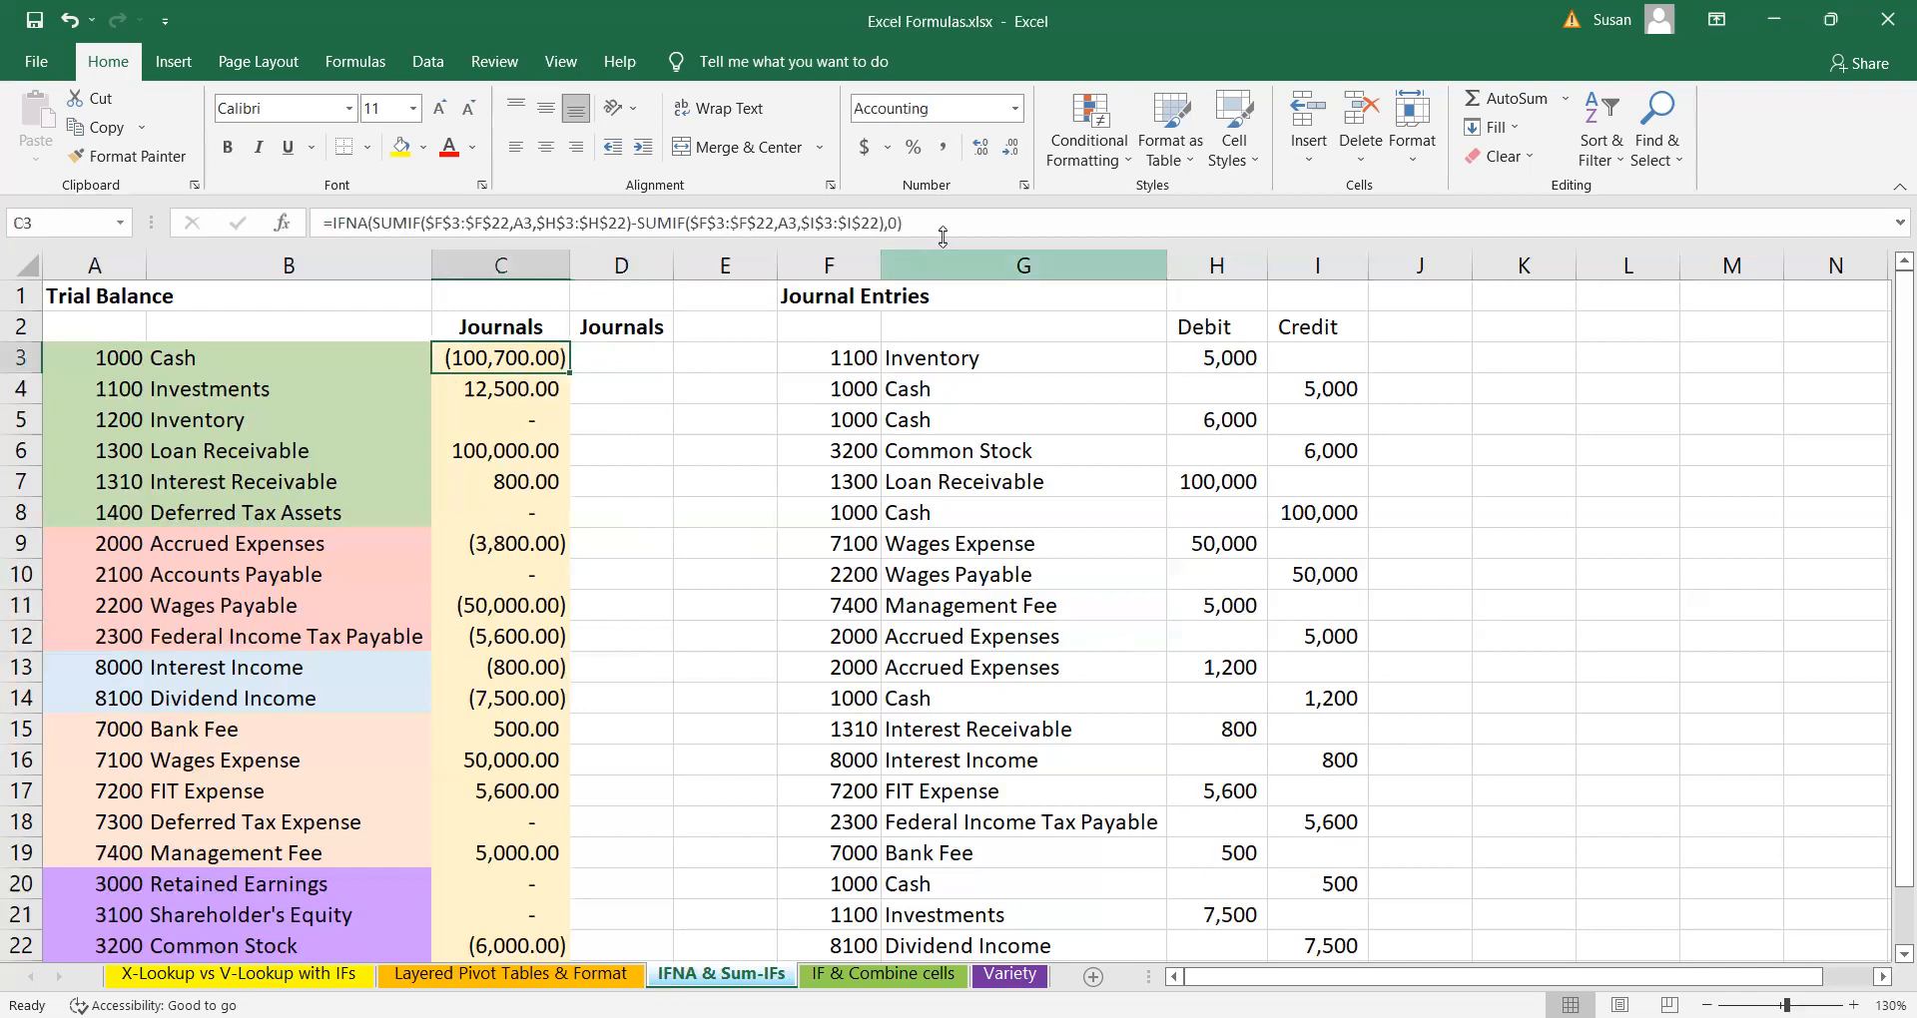
pyautogui.click(946, 230)
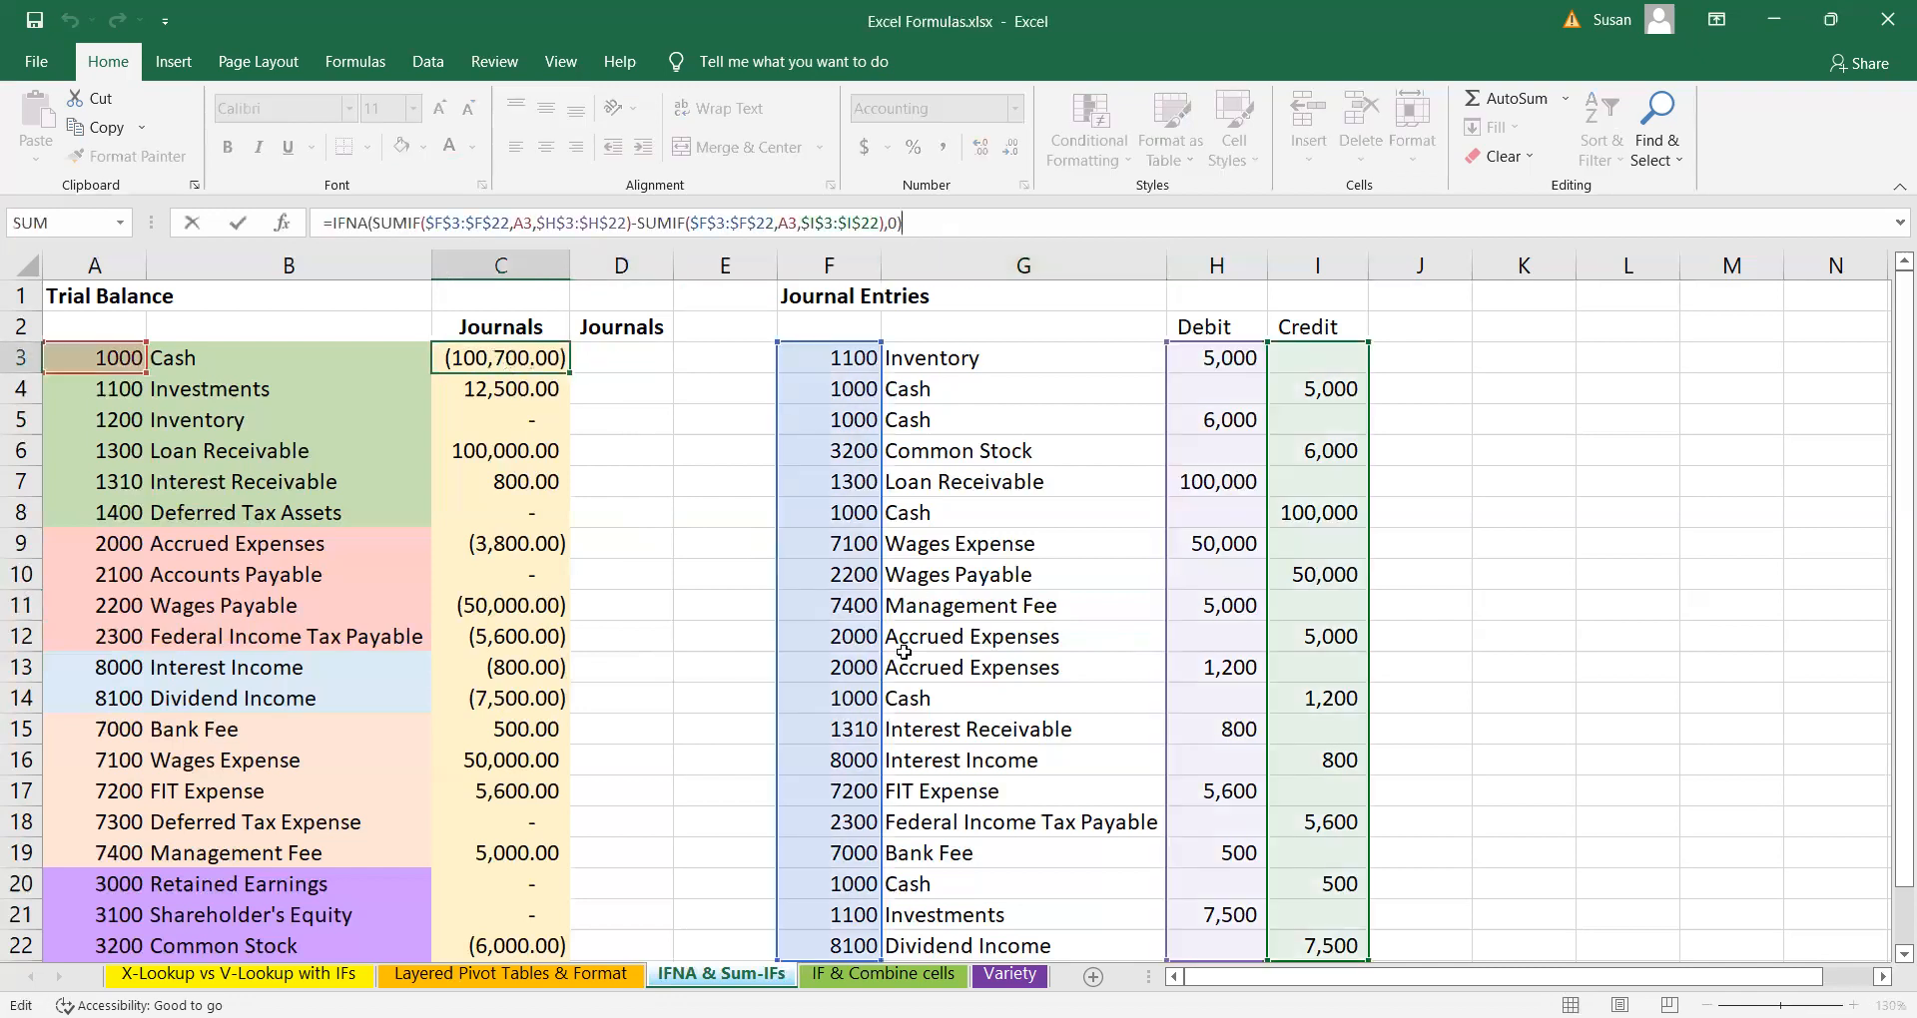
pyautogui.press('Return')
pyautogui.press('Up')
pyautogui.press('Right')
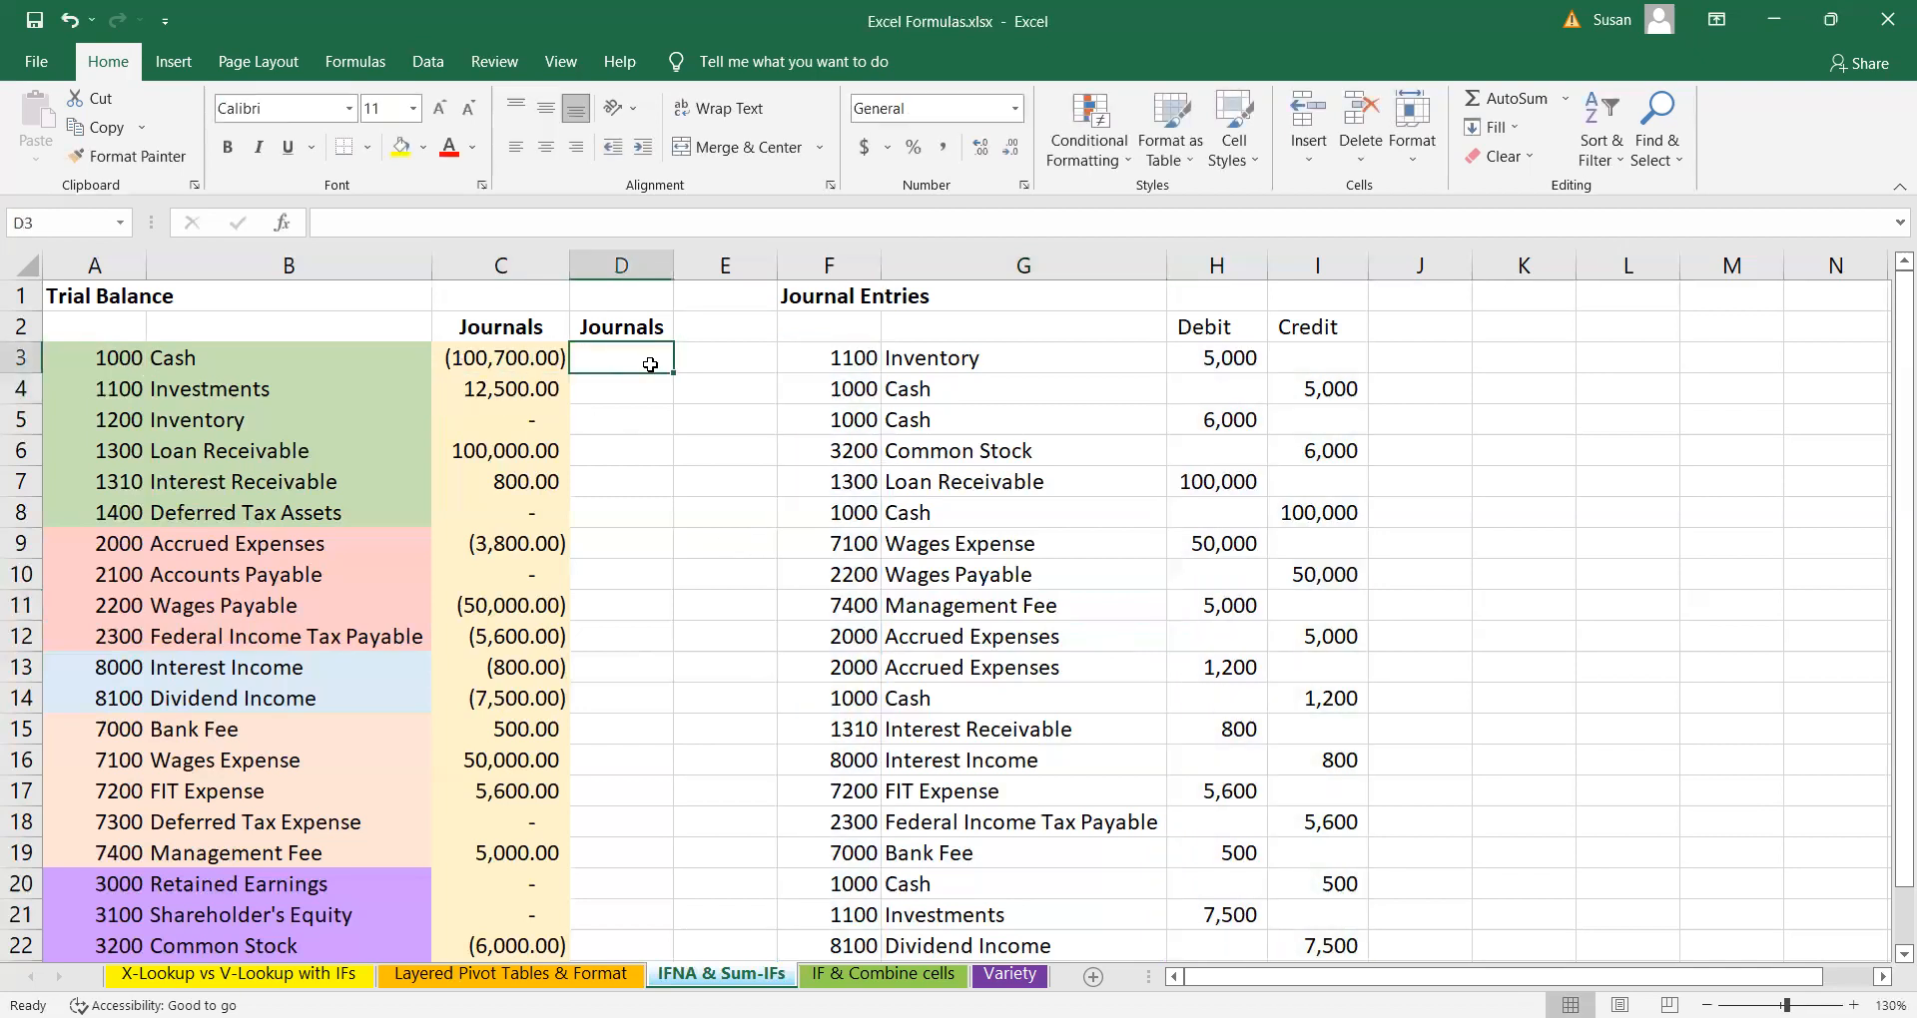
pyautogui.scroll(-4, 579, 764)
pyautogui.scroll(4, 470, 465)
# - Begin an IFNA formula in D3 with a nested SUMIF whose range is the absolute reference $F$3:$F$22
pyautogui.write('=')
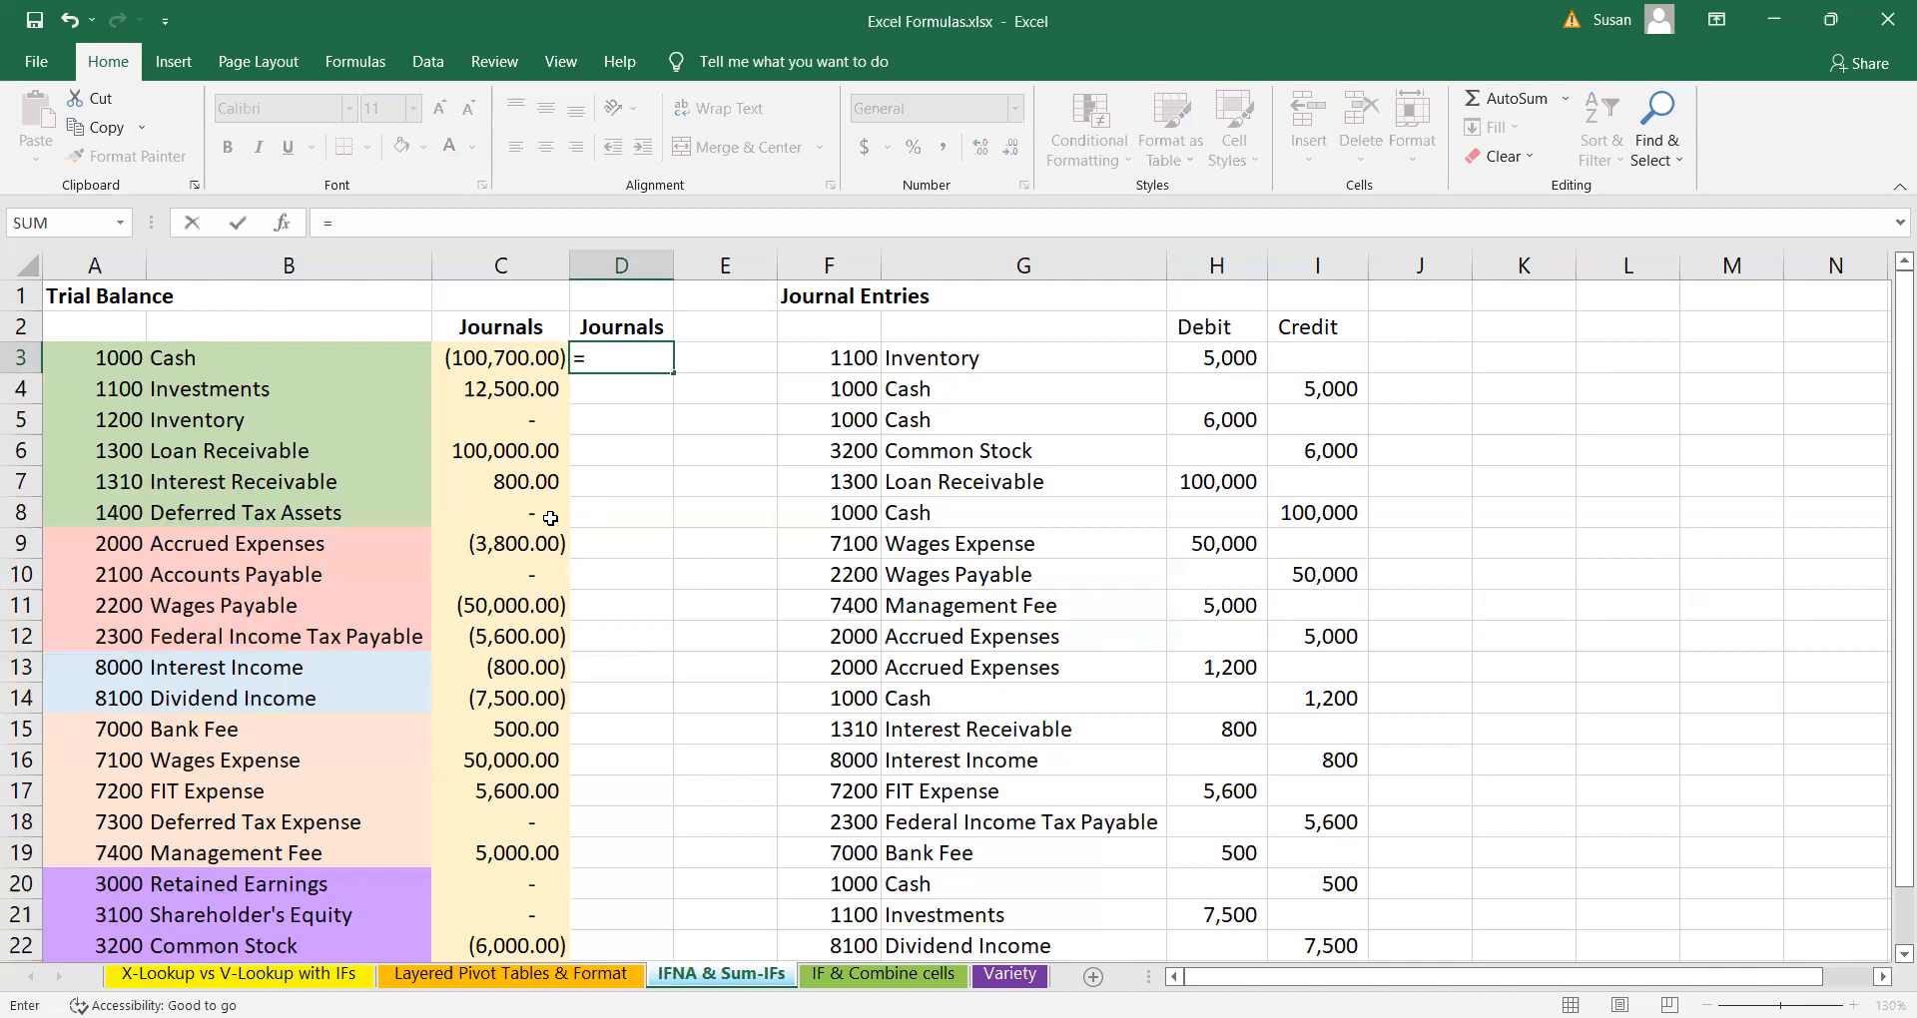
pyautogui.write('IFNA(')
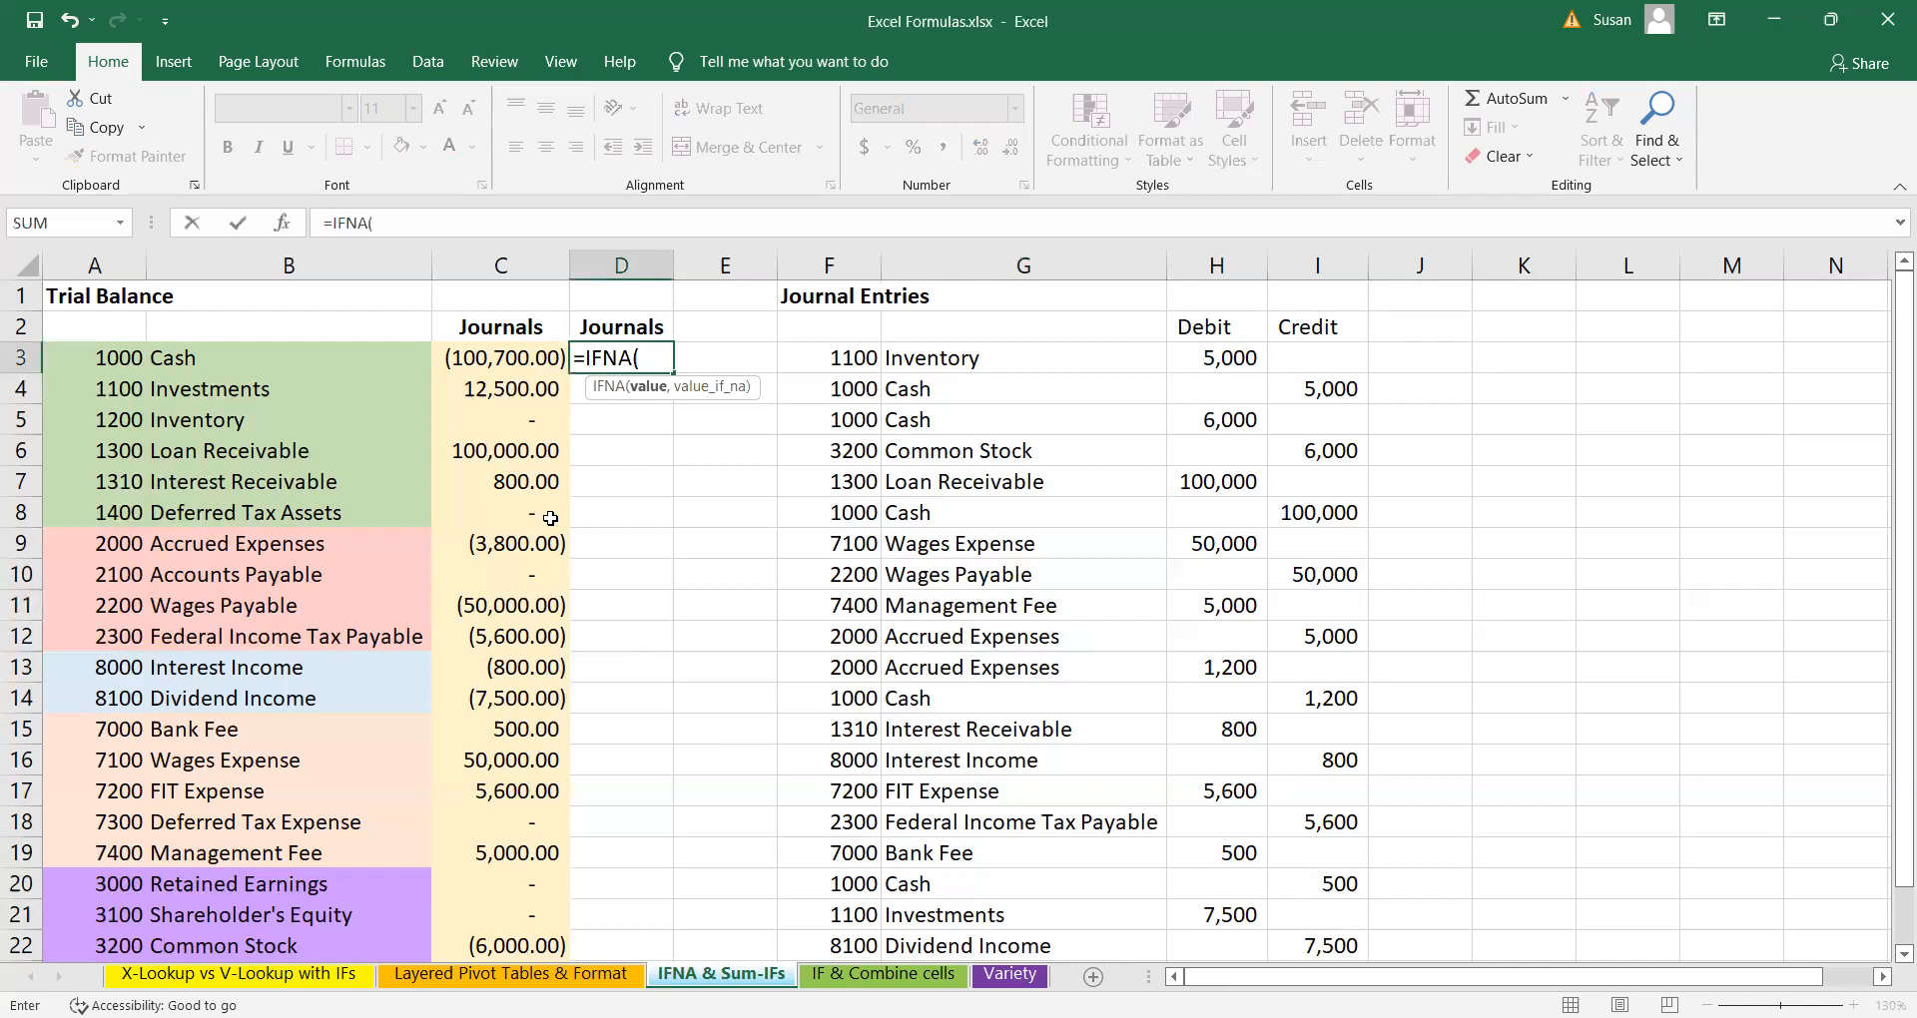
pyautogui.write('sumif')
pyautogui.press('Tab')
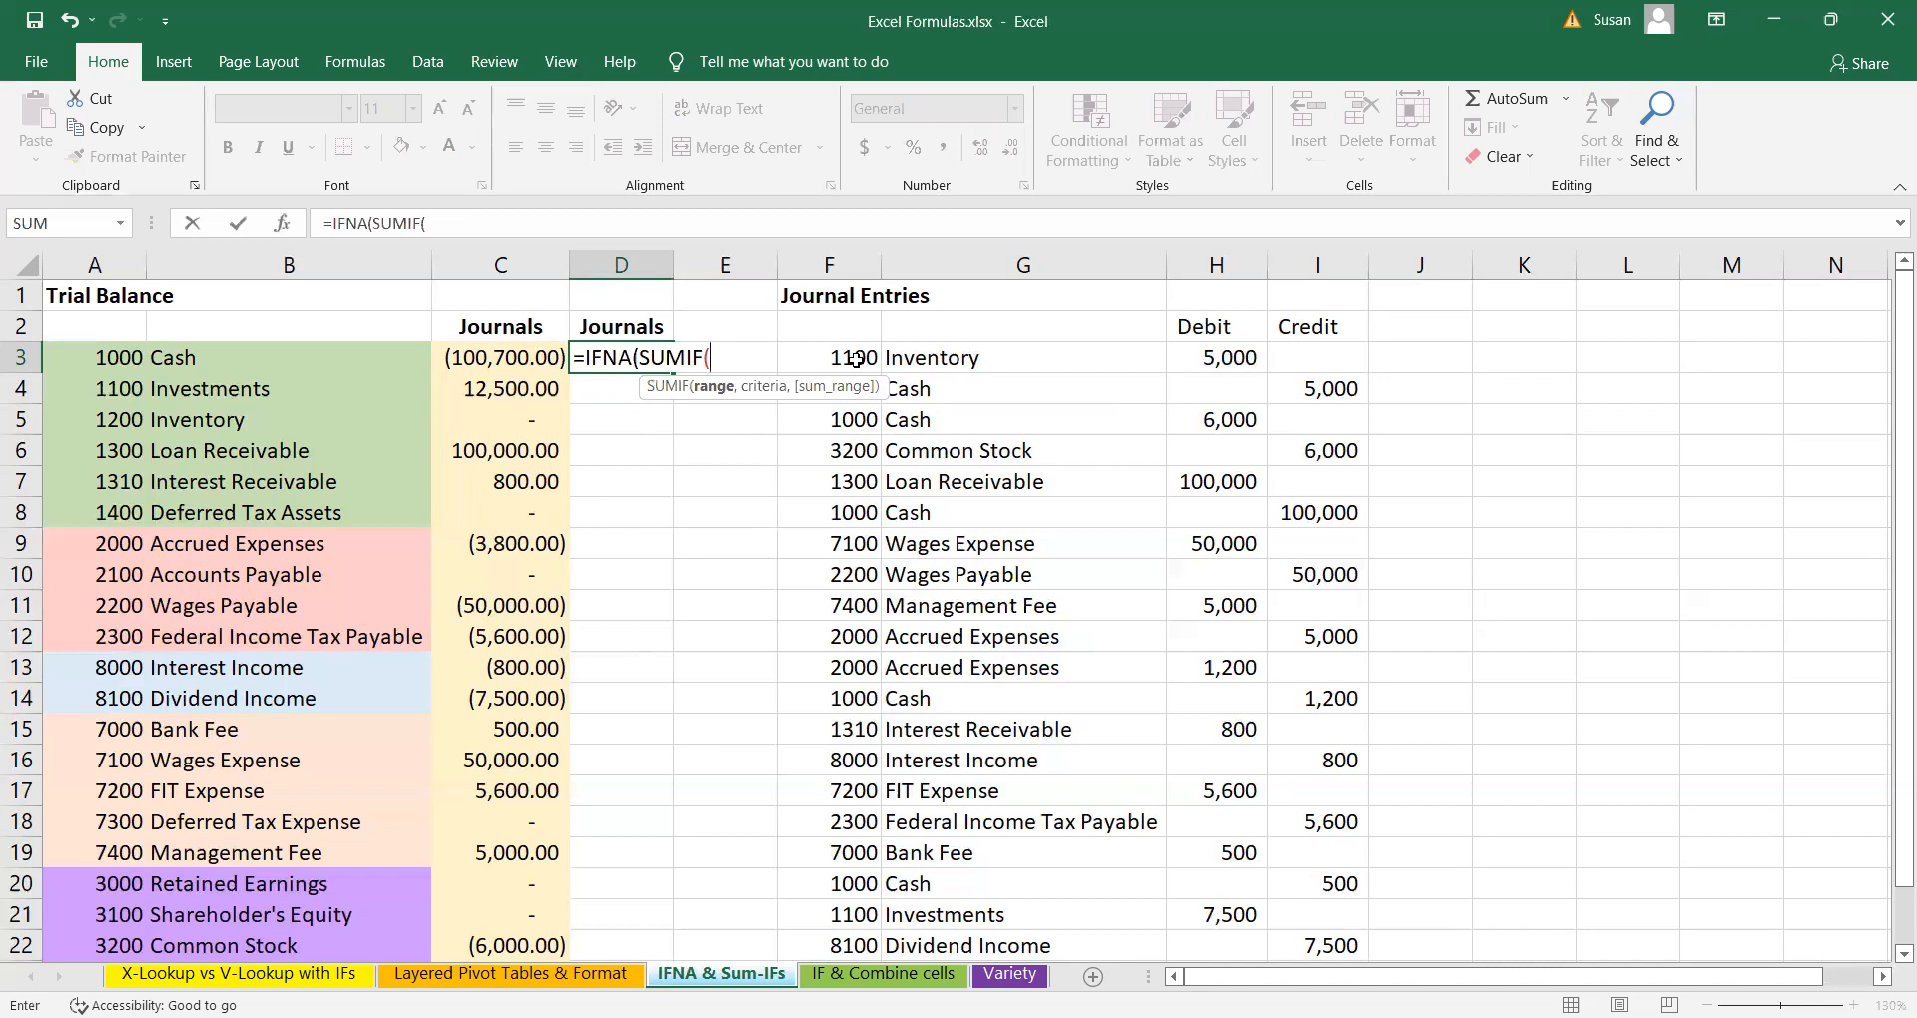
pyautogui.moveTo(855, 359); pyautogui.dragTo(851, 405)
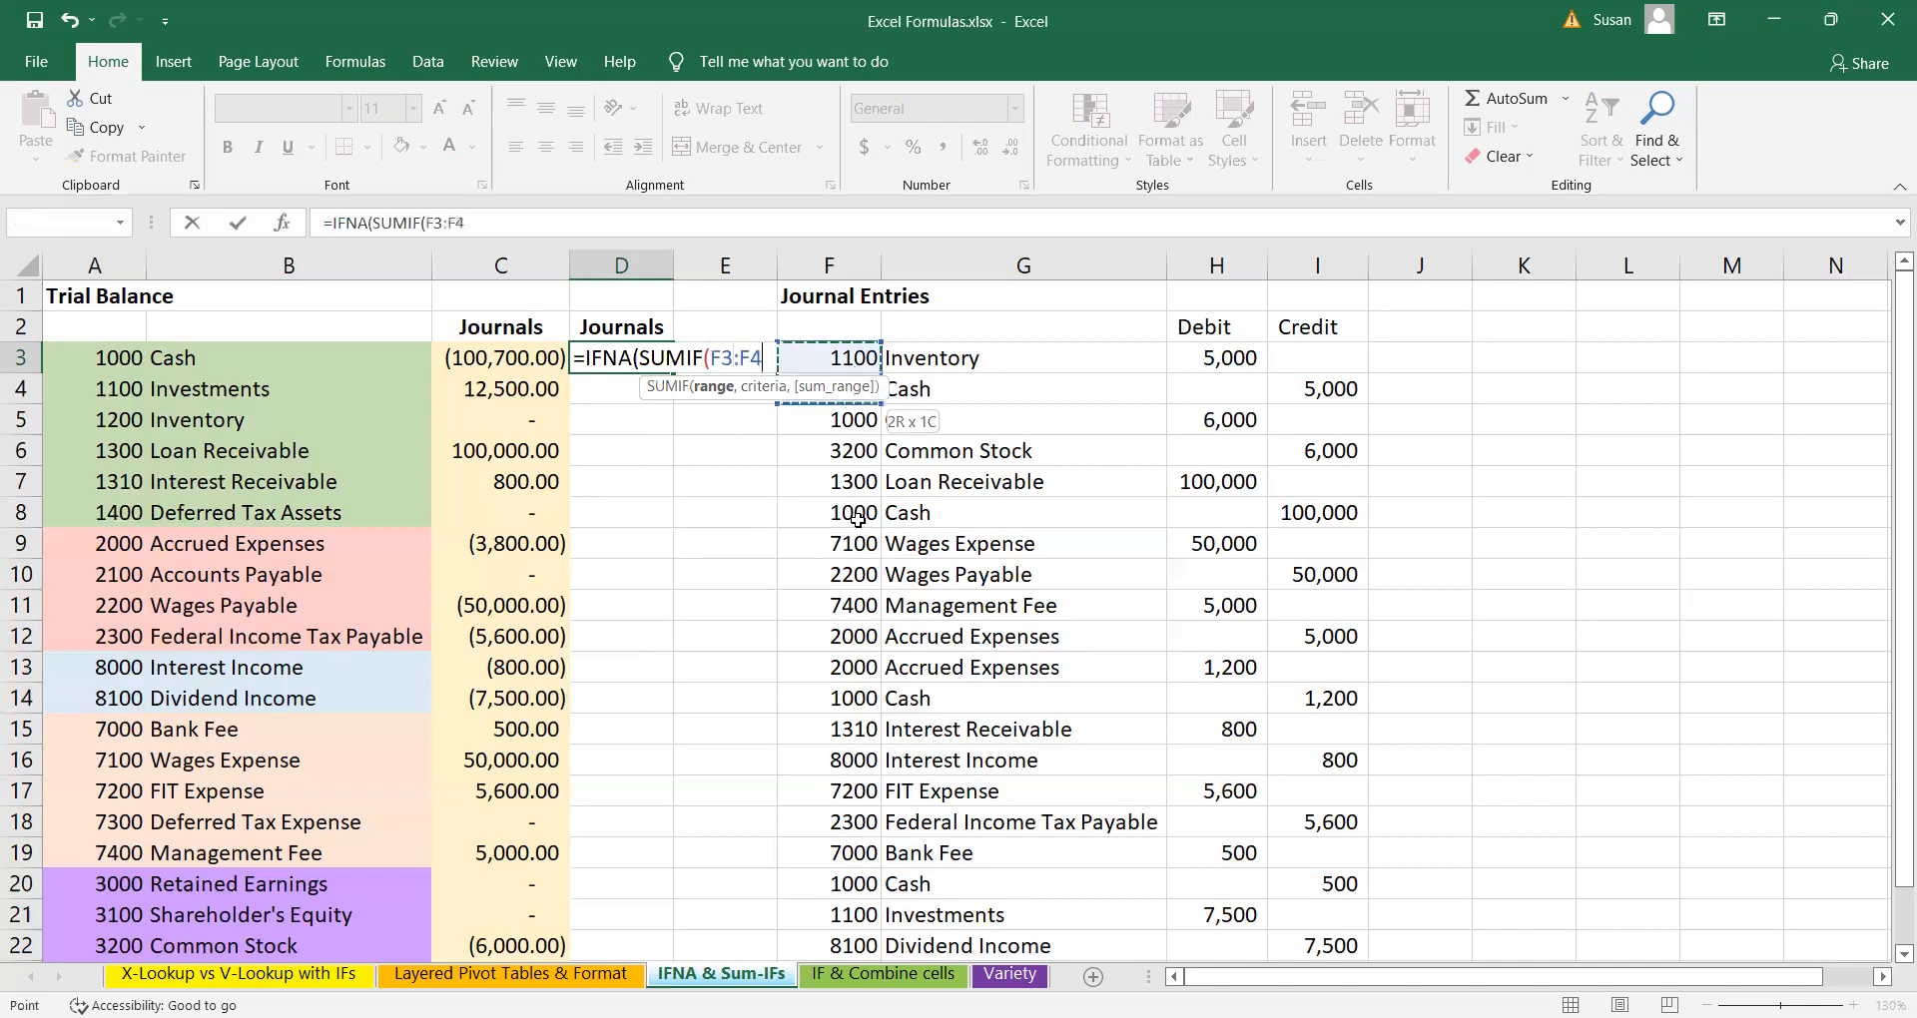
pyautogui.moveTo(874, 888); pyautogui.dragTo(832, 853)
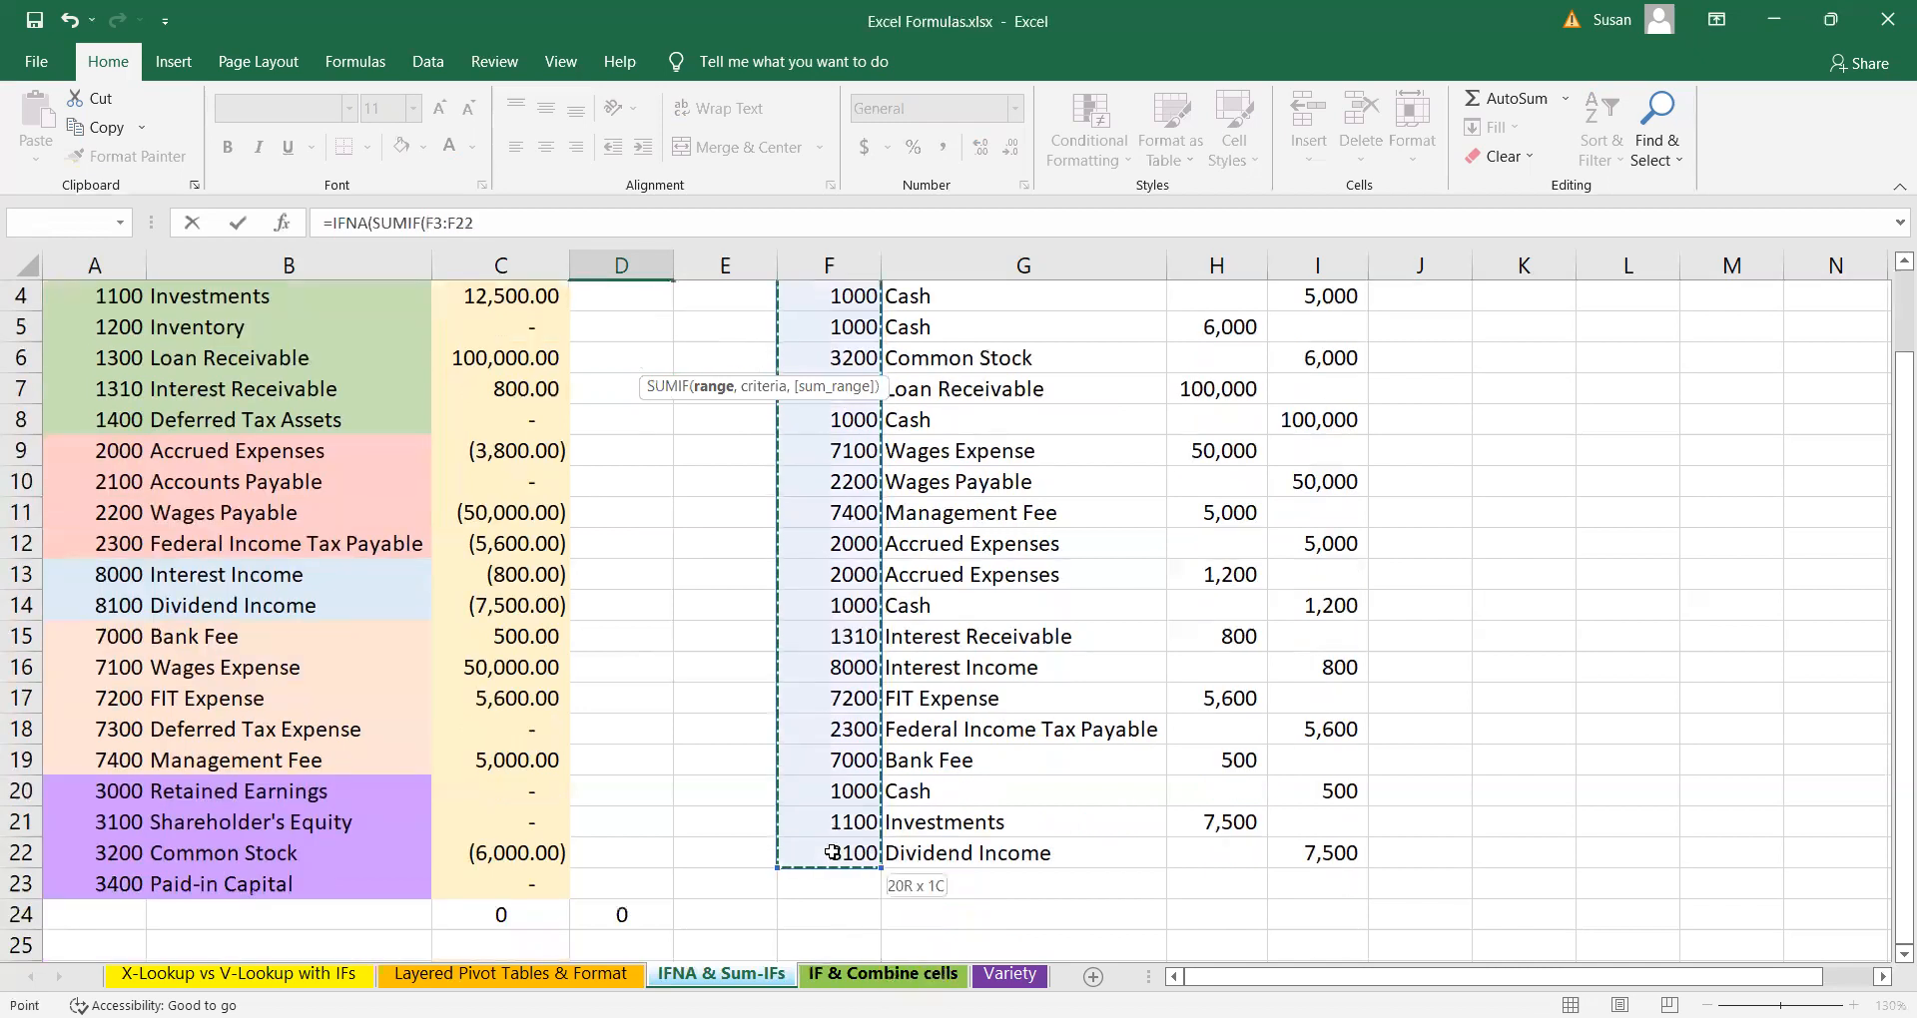
pyautogui.scroll(1, 832, 854)
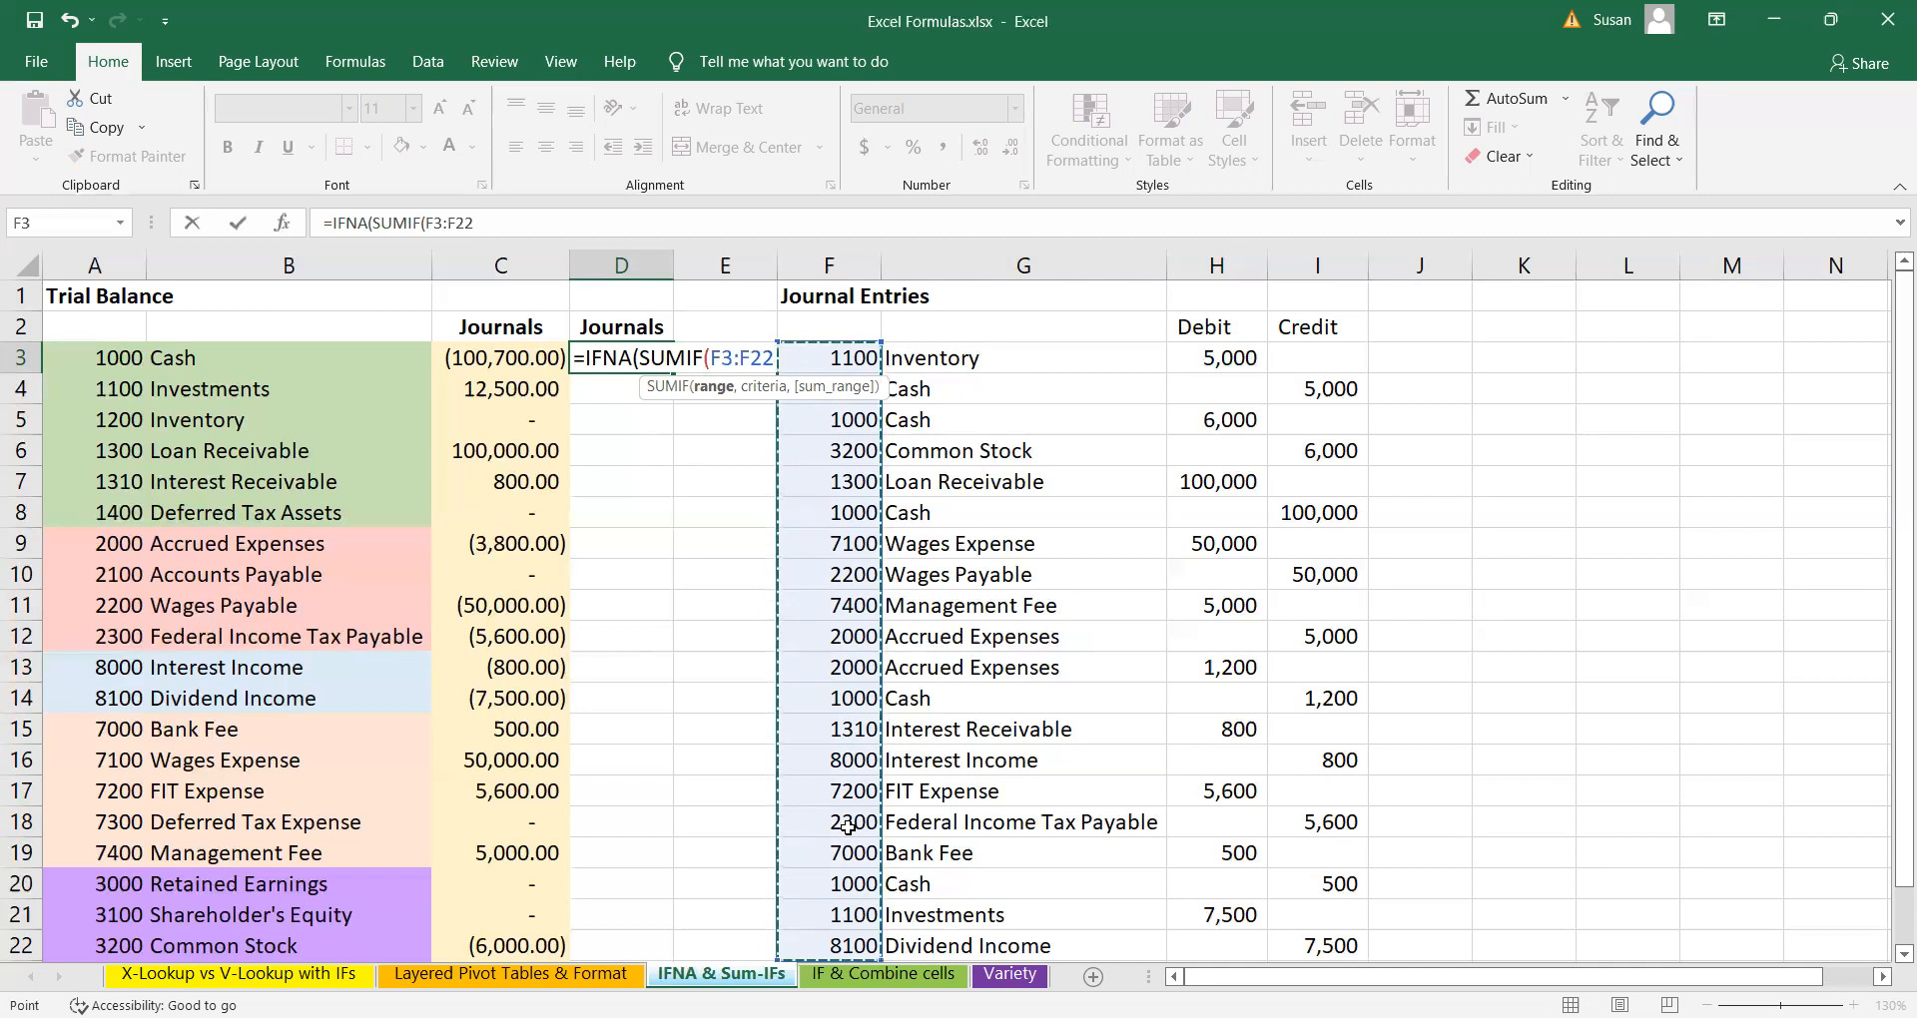
pyautogui.press('F4')
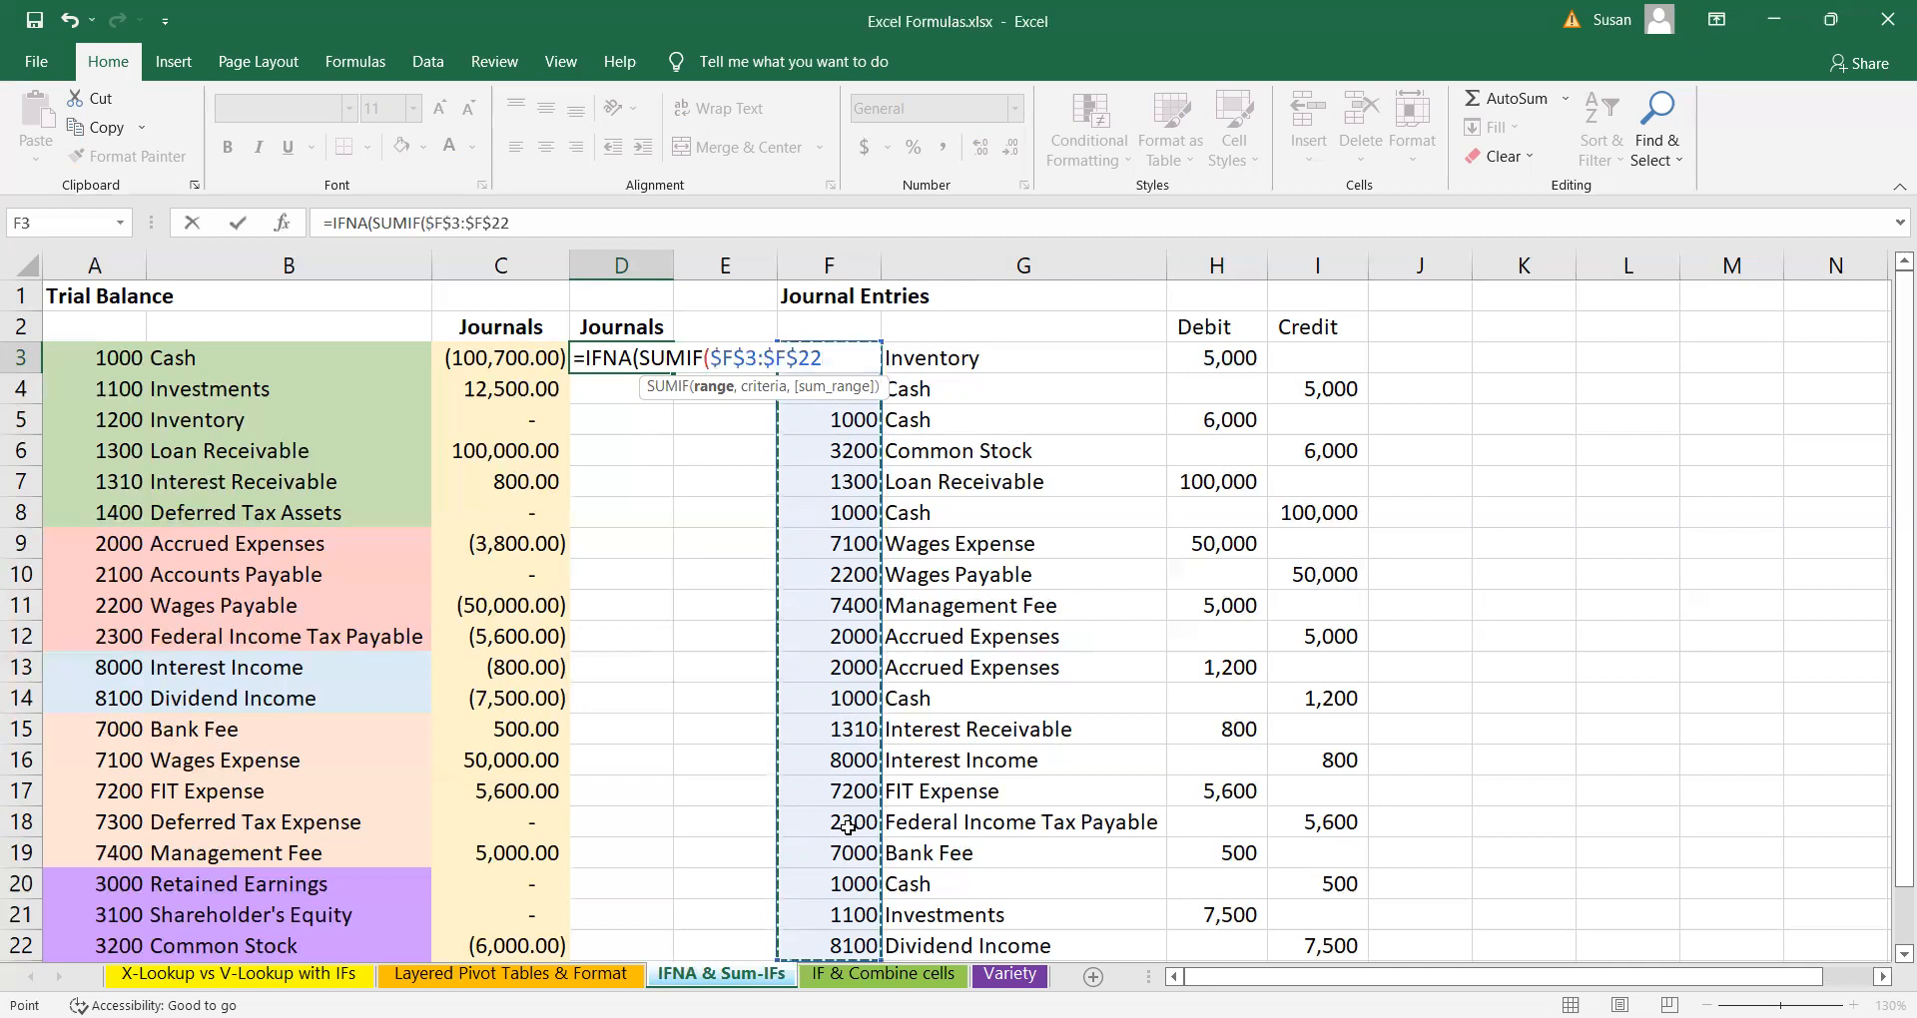
pyautogui.write(',')
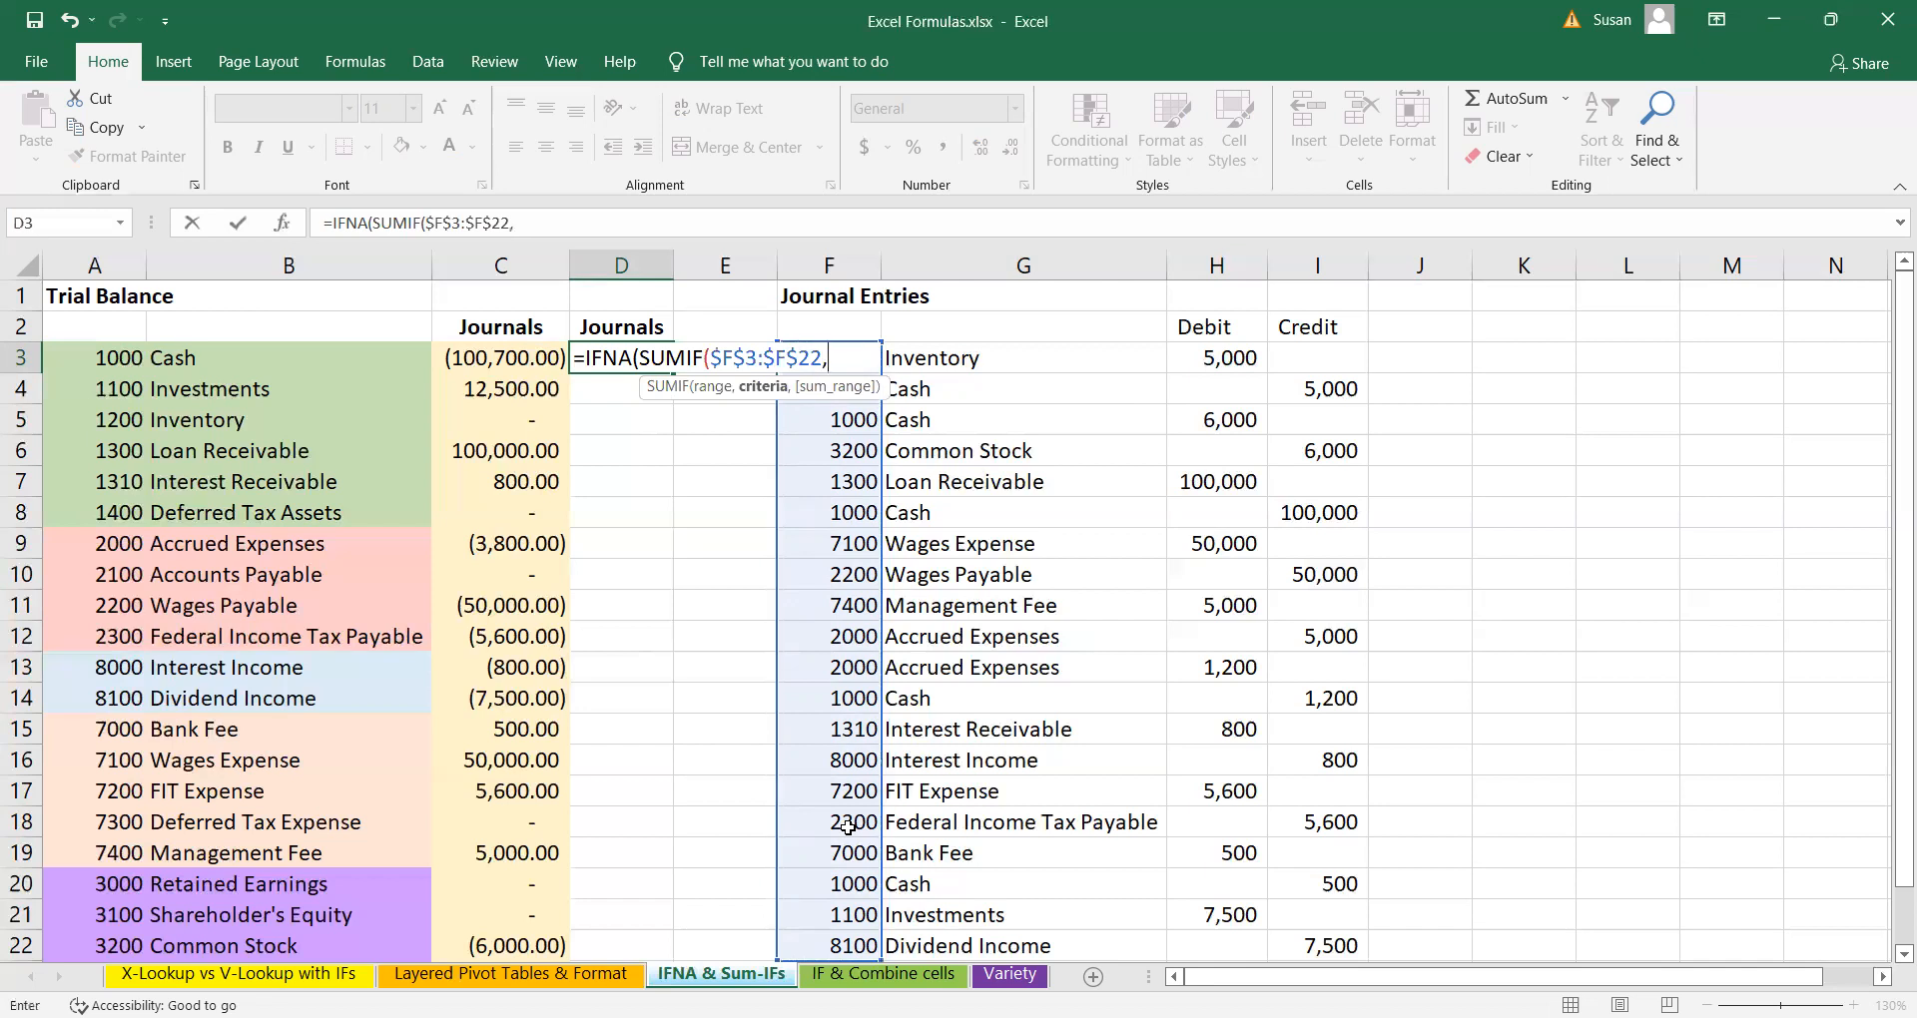
# - Complete the first SUMIF with A3 as the criteria and the Debit cells $H$3:$H$22 as the sum range
pyautogui.click(96, 360)
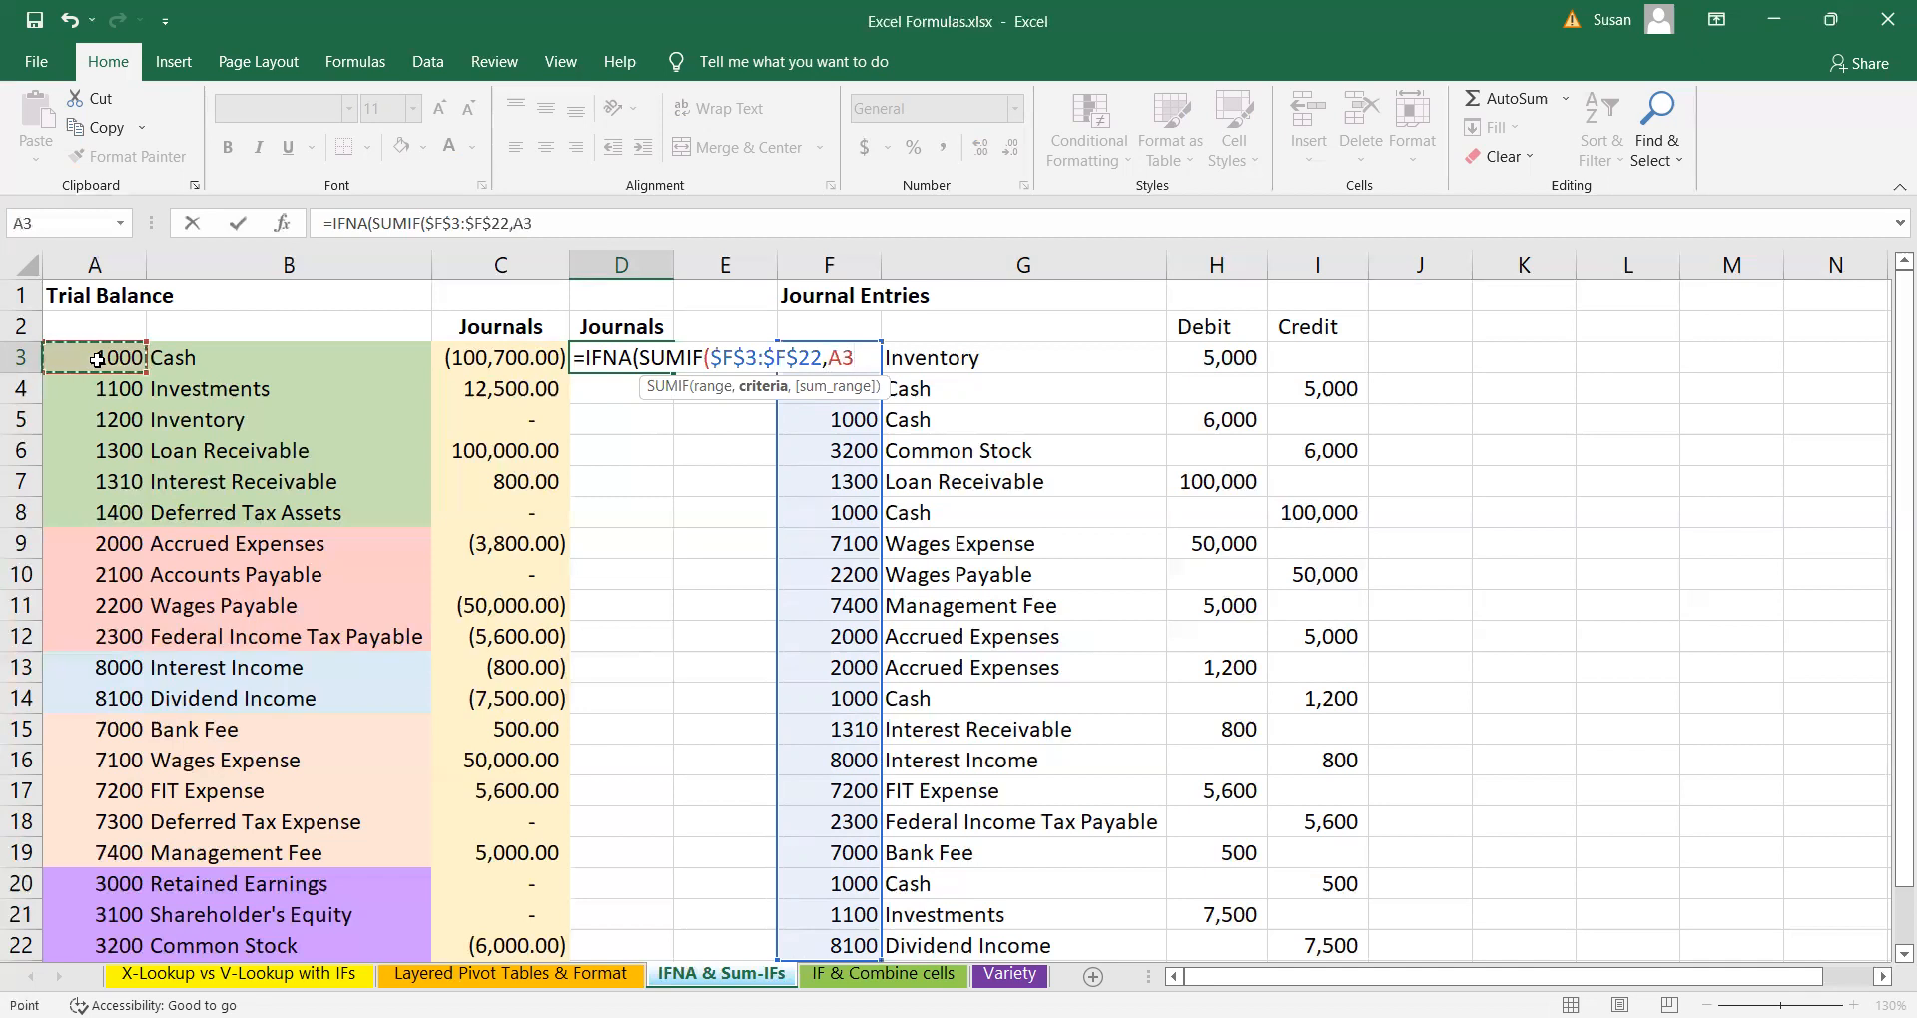
pyautogui.write(',')
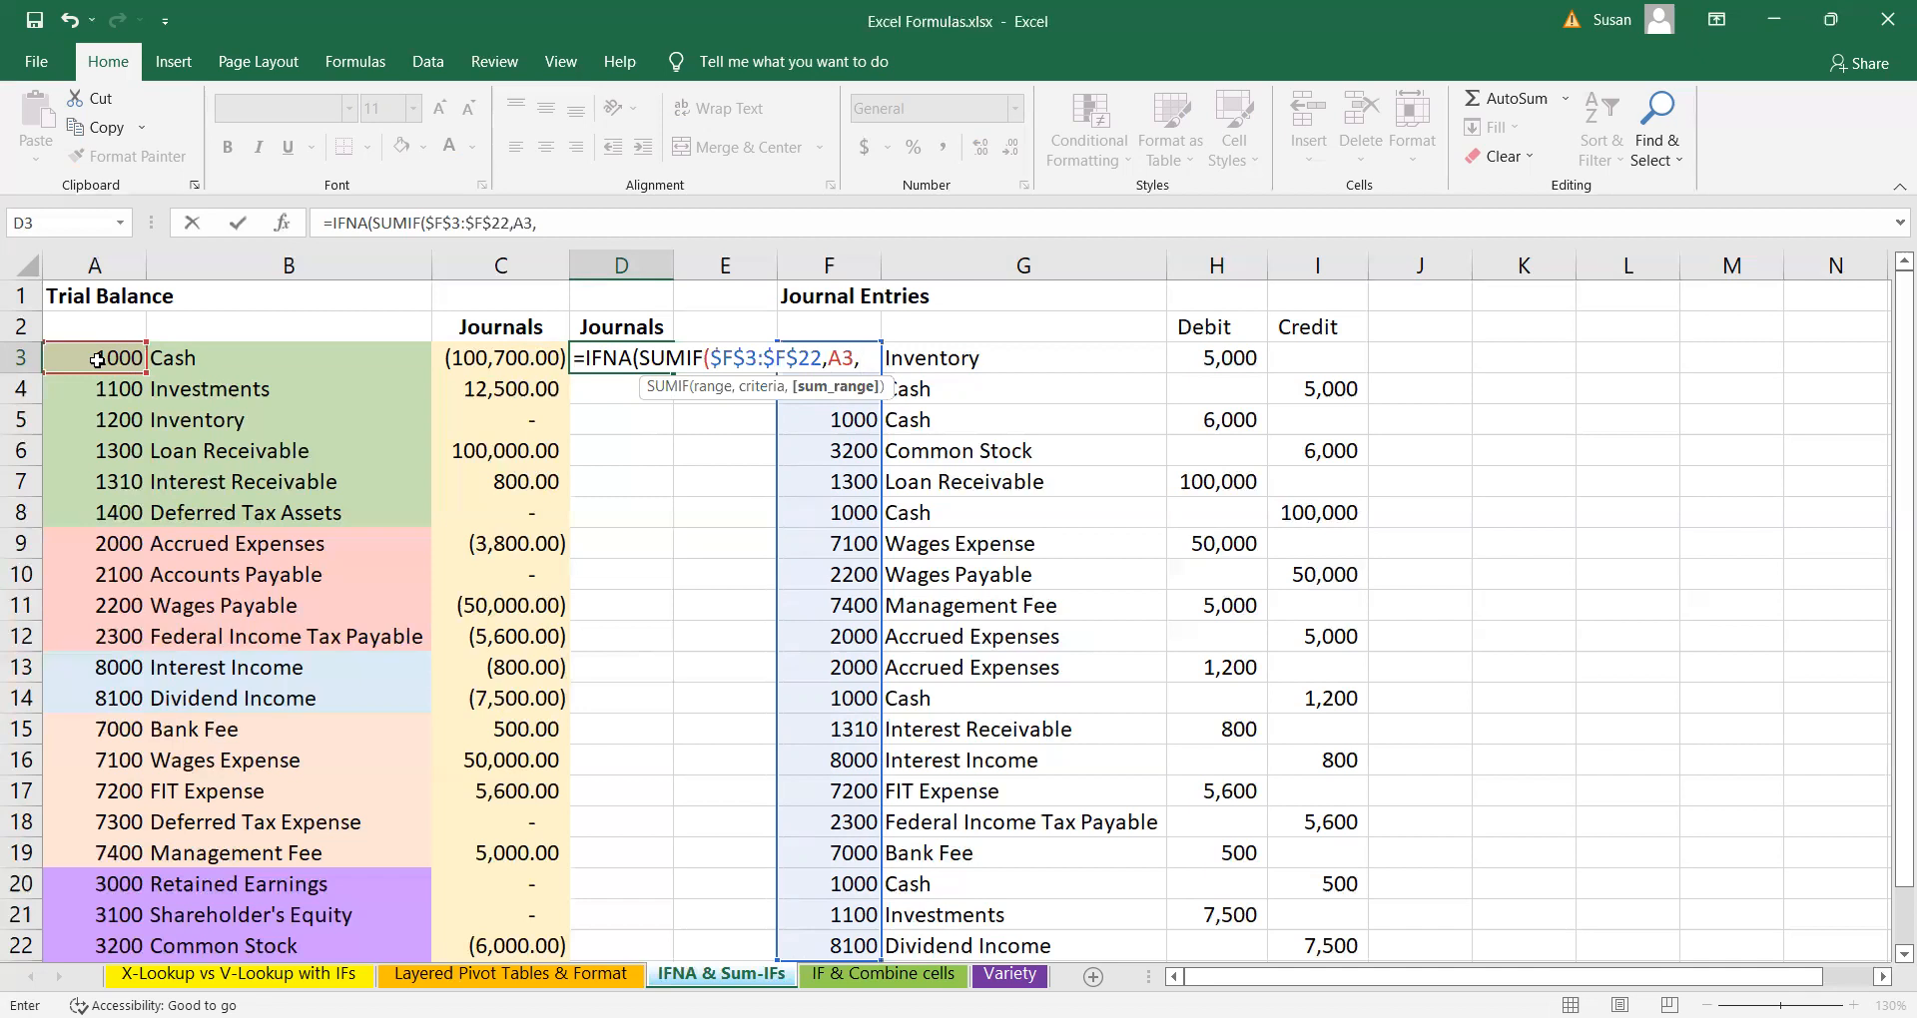
pyautogui.click(1208, 358)
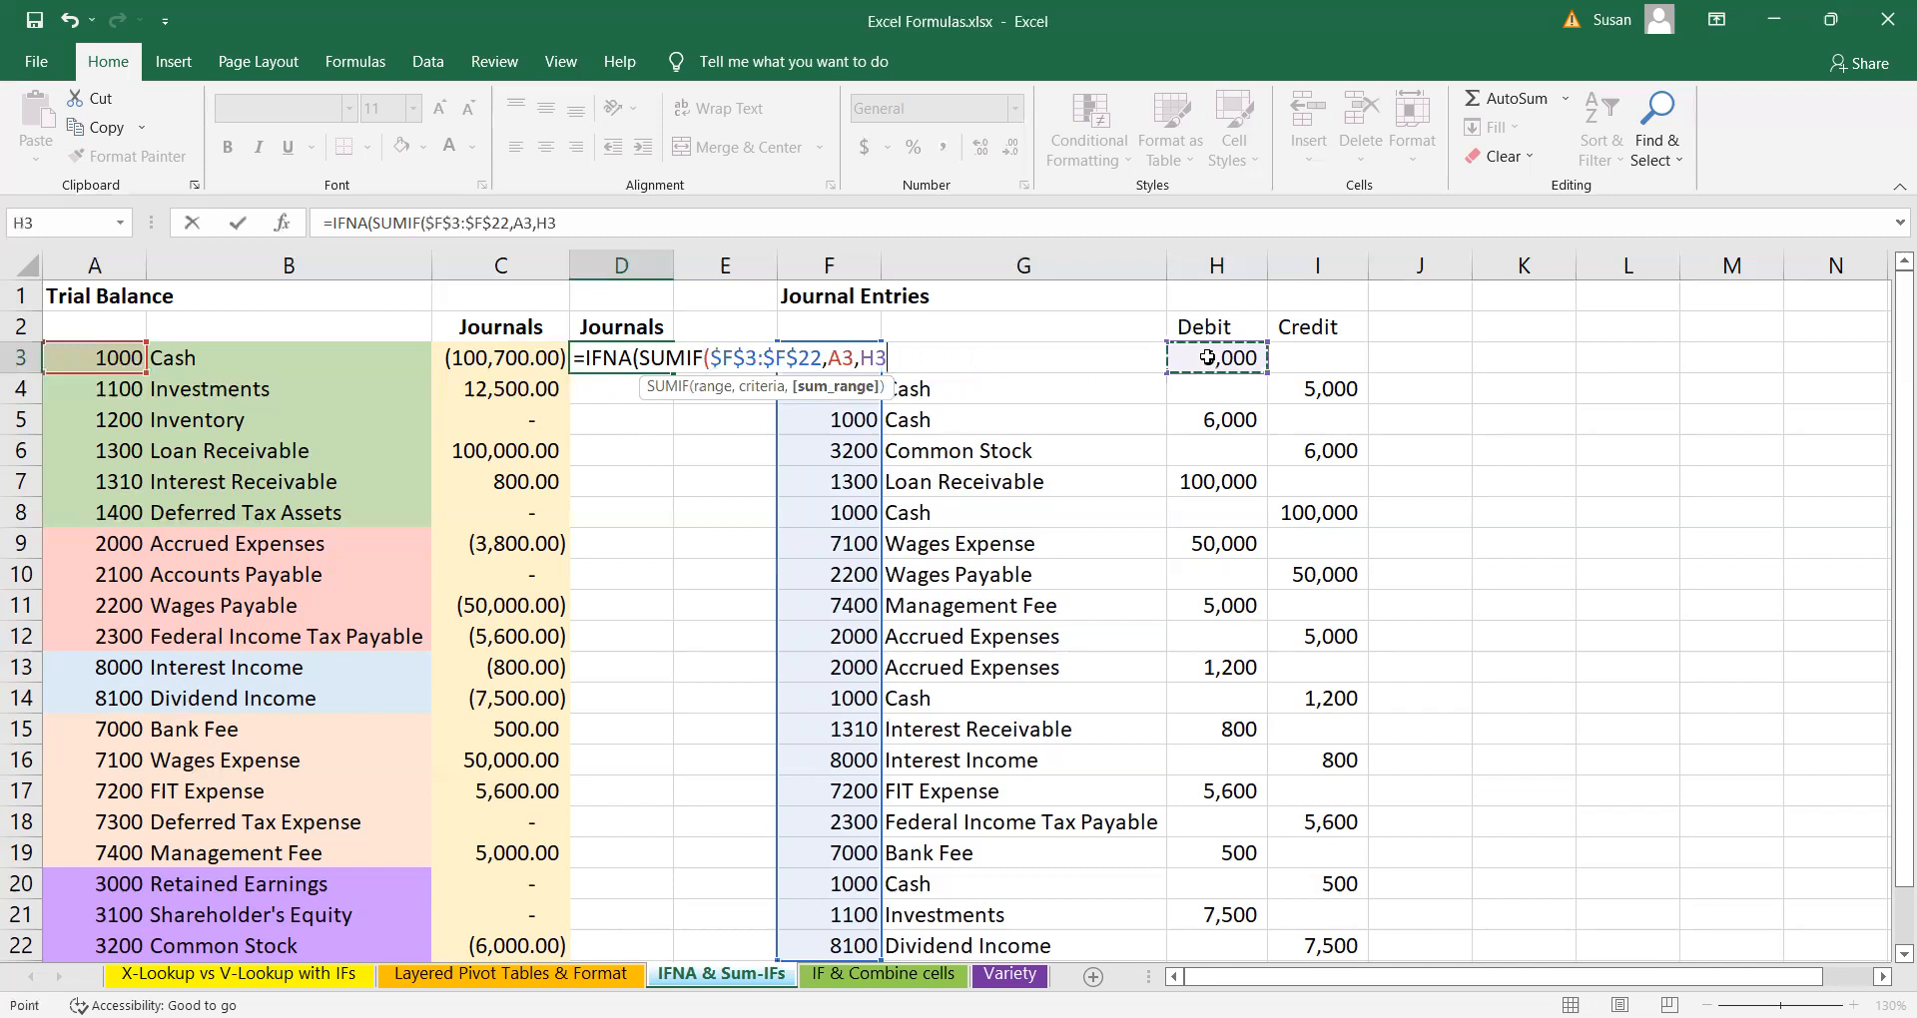
pyautogui.moveTo(1208, 357); pyautogui.dragTo(1194, 966)
pyautogui.moveTo(1225, 827); pyautogui.dragTo(1231, 871)
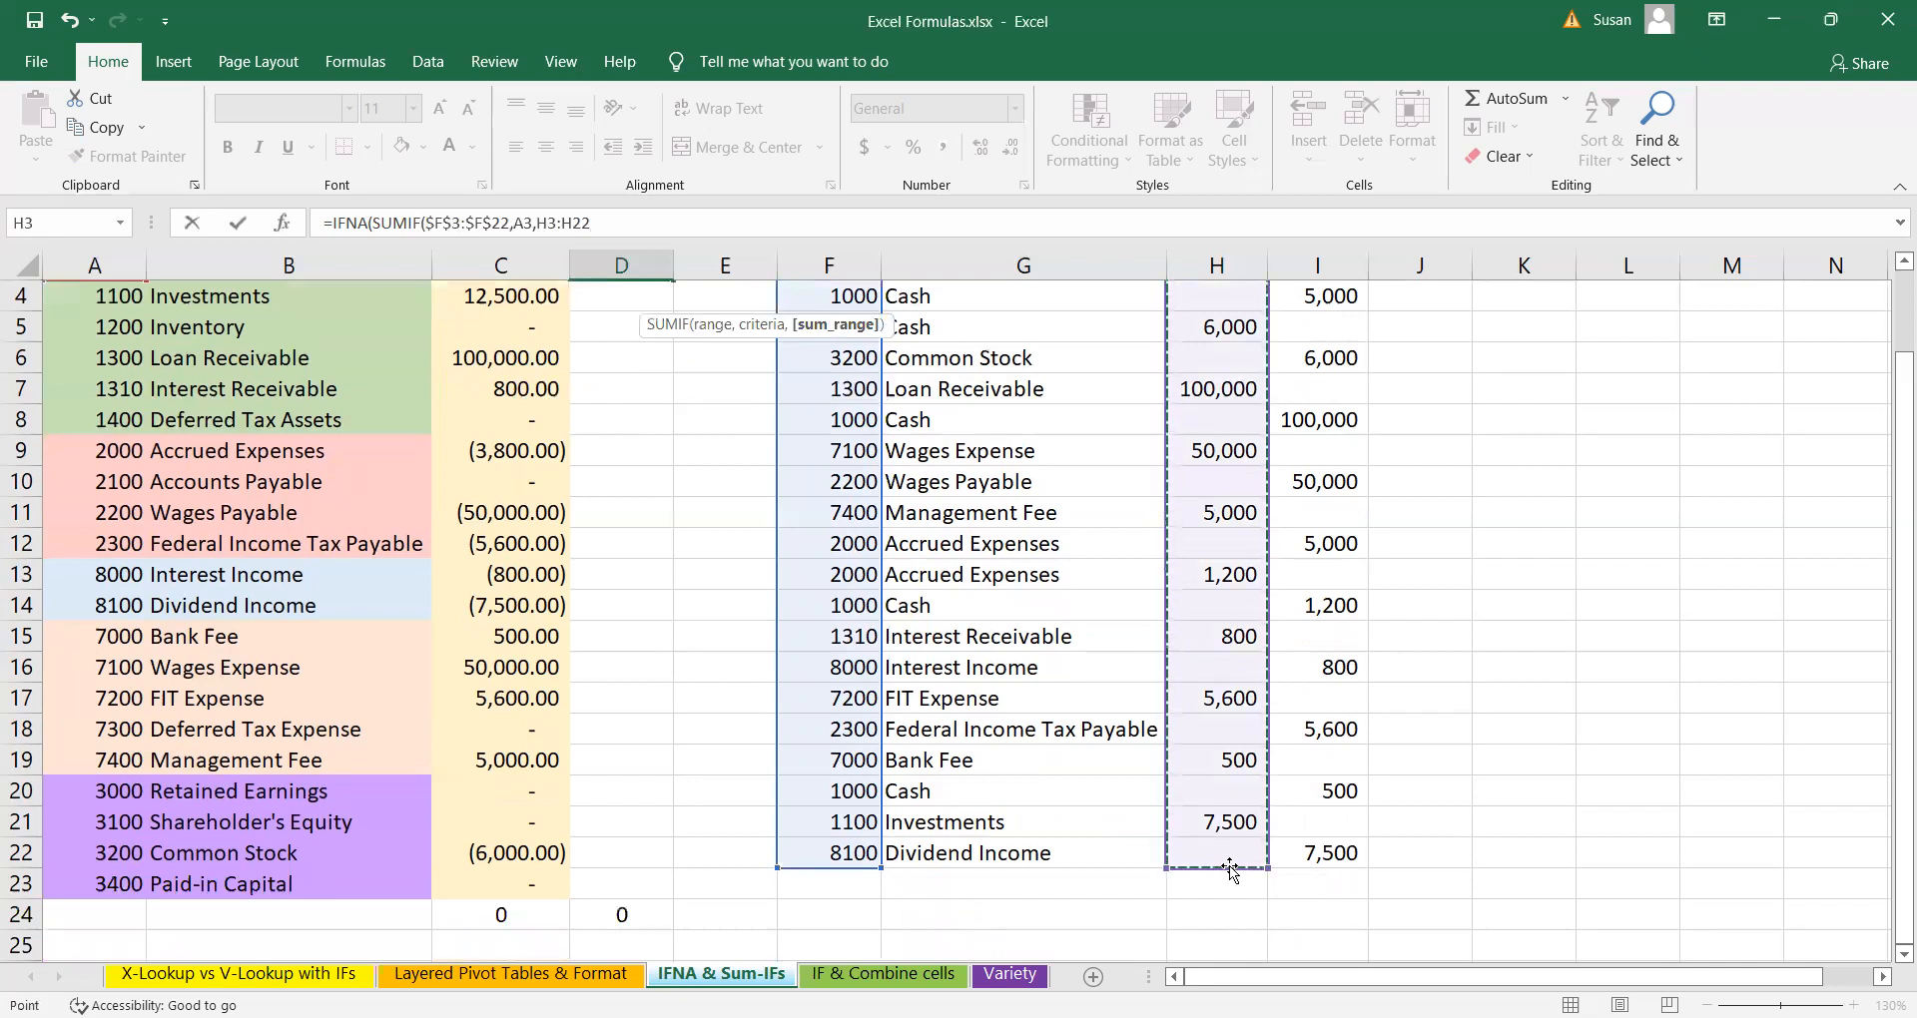
pyautogui.press('F4')
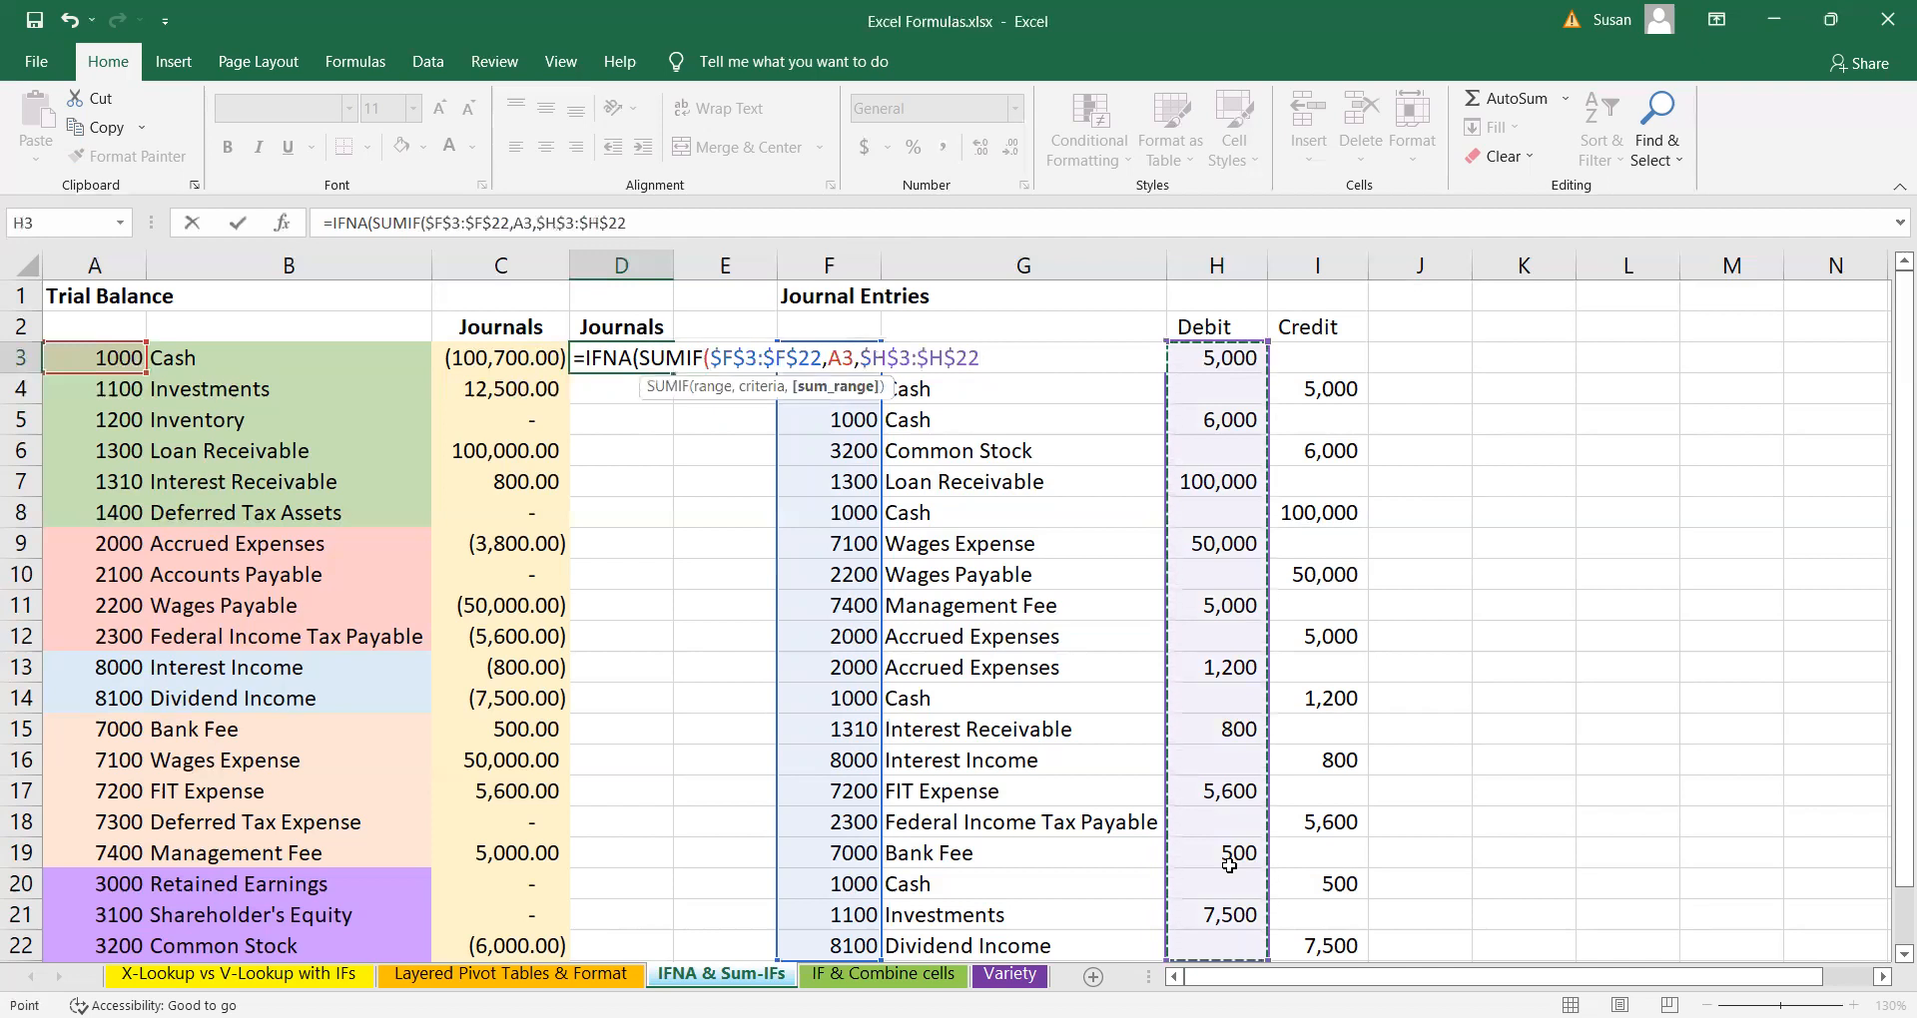
pyautogui.write(')')
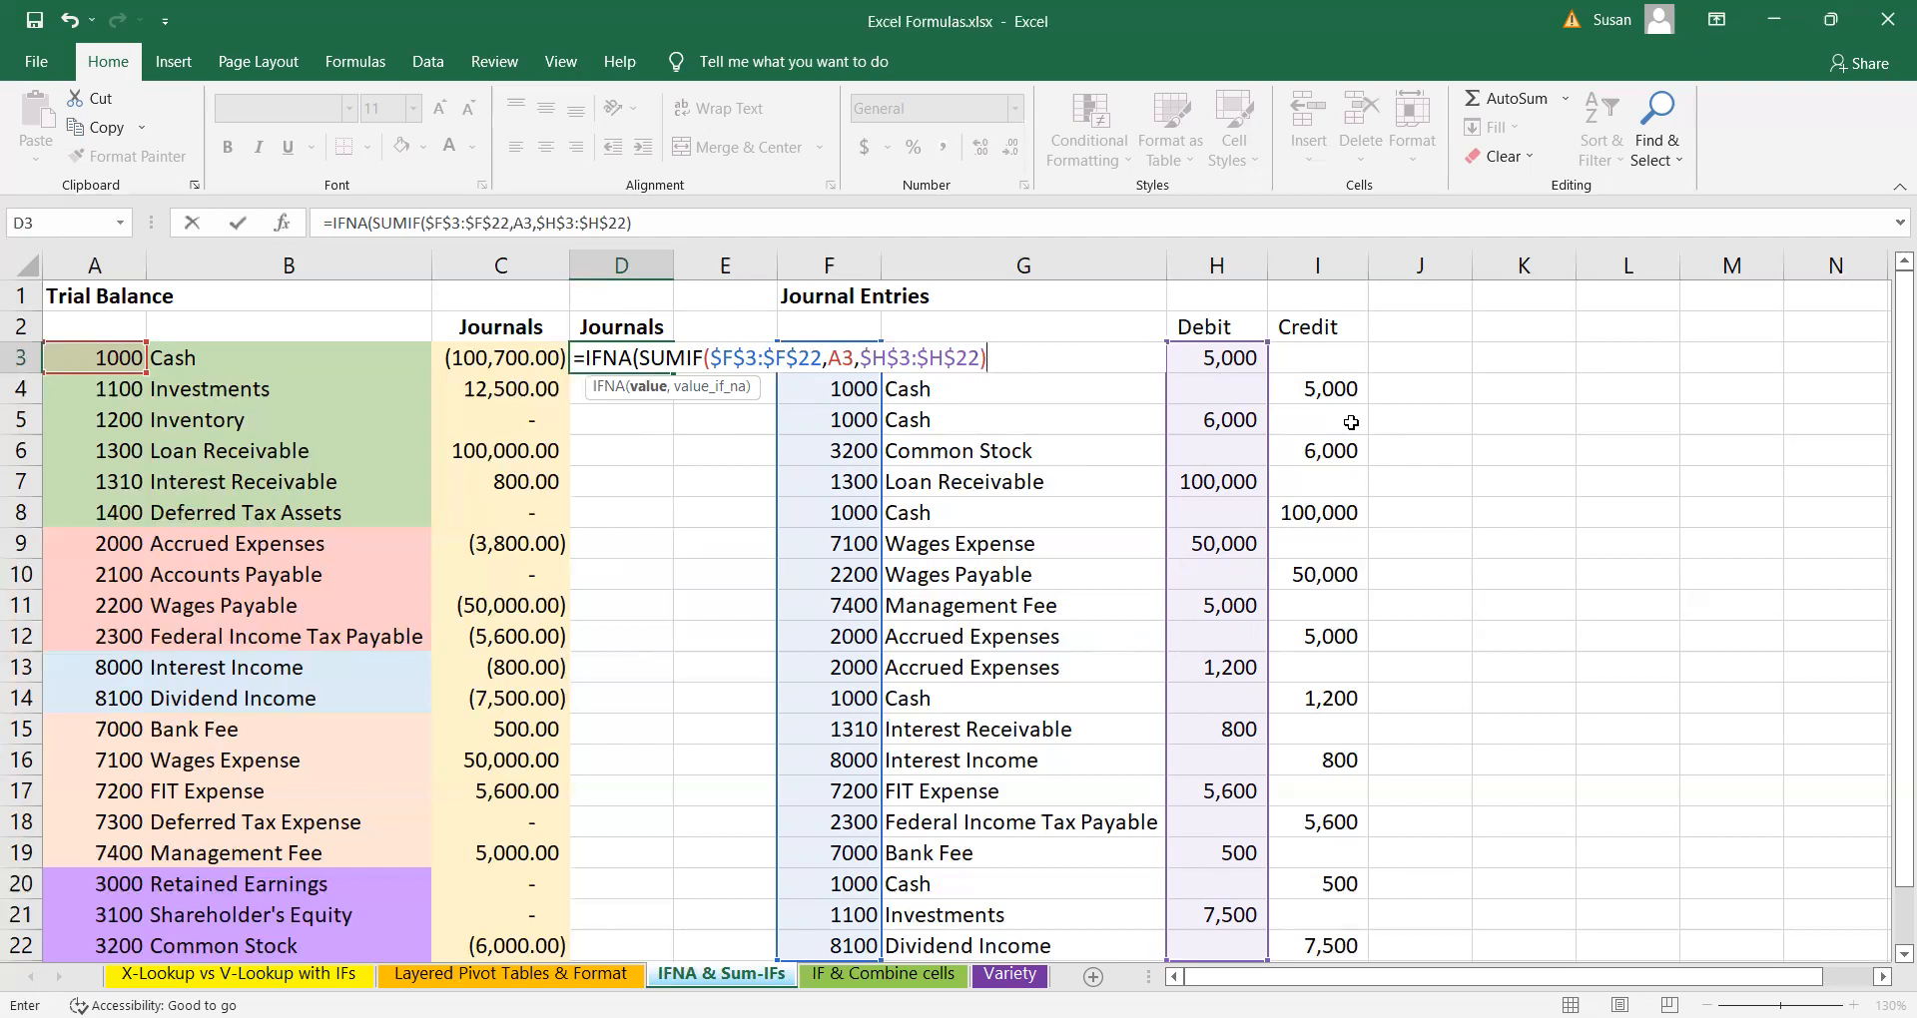
# - Subtract a second SUMIF in the D3 formula, using $F$3:$F$22 as its absolute range
pyautogui.write('-SUMIF(')
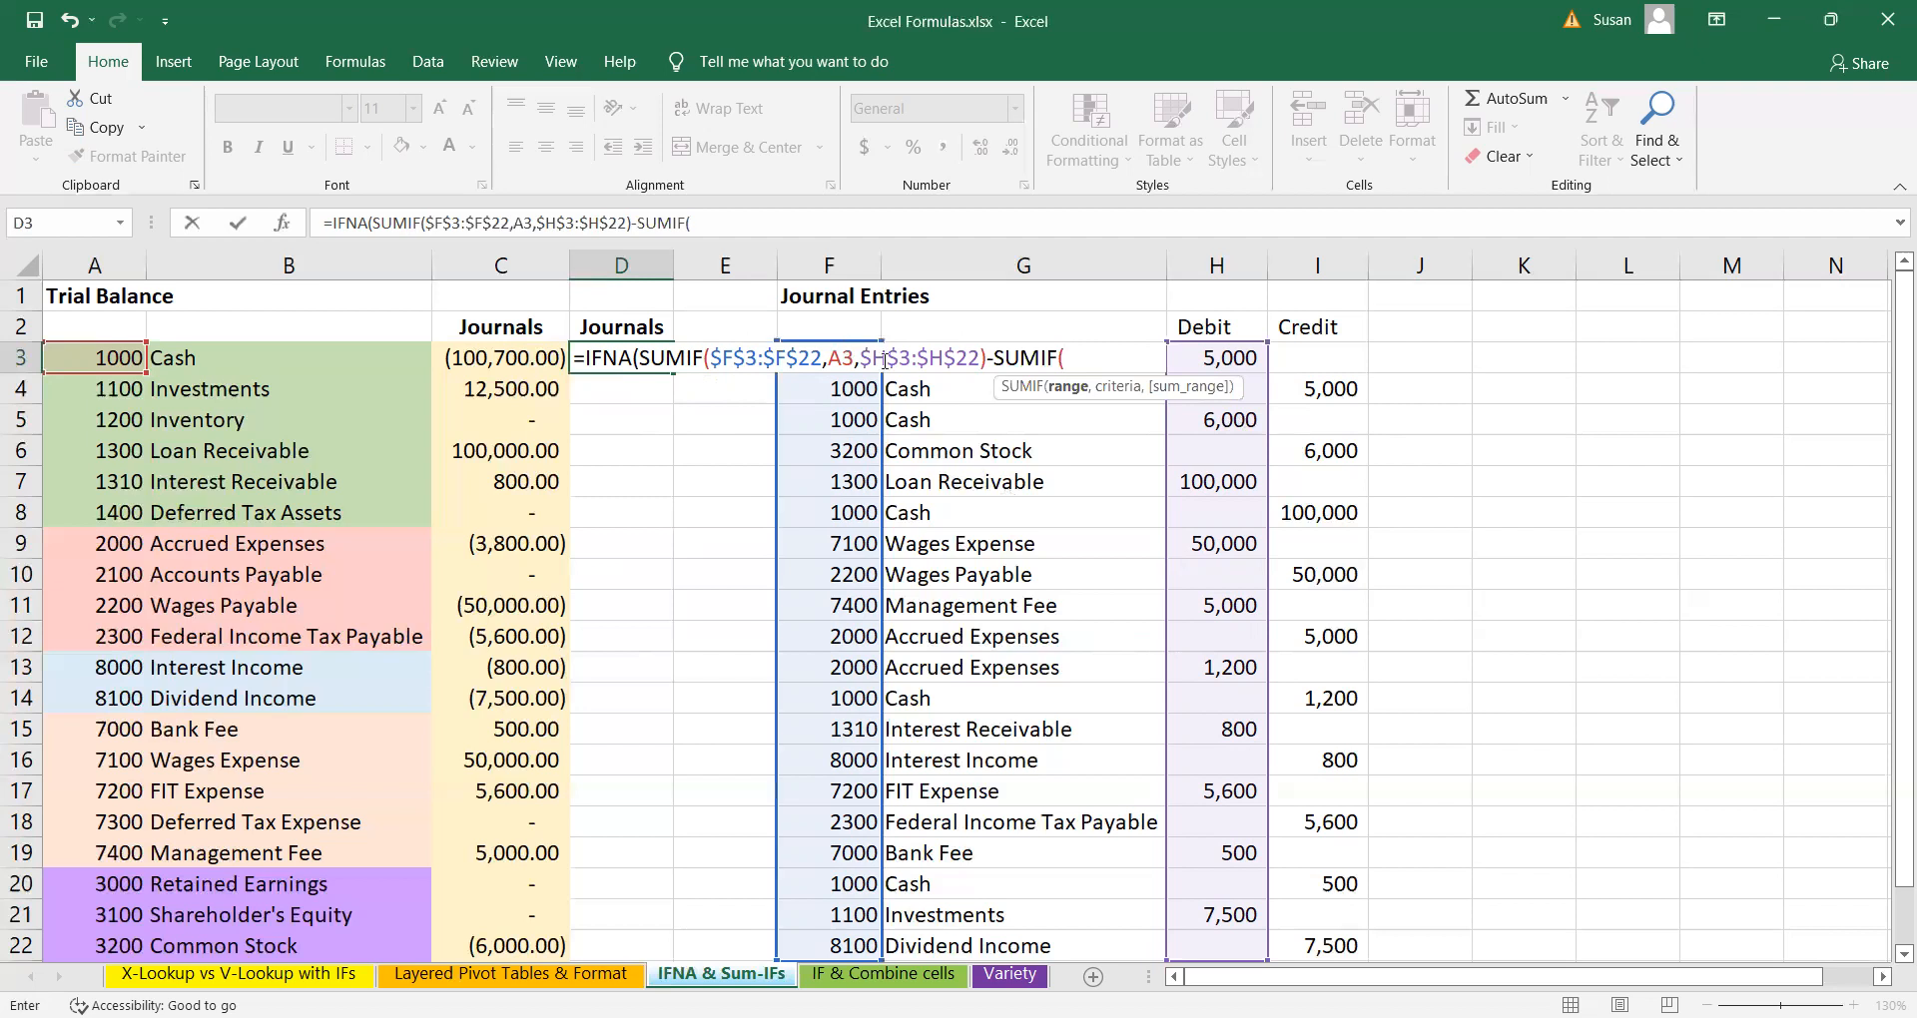
pyautogui.scroll(-1, 877, 384)
pyautogui.scroll(1, 873, 395)
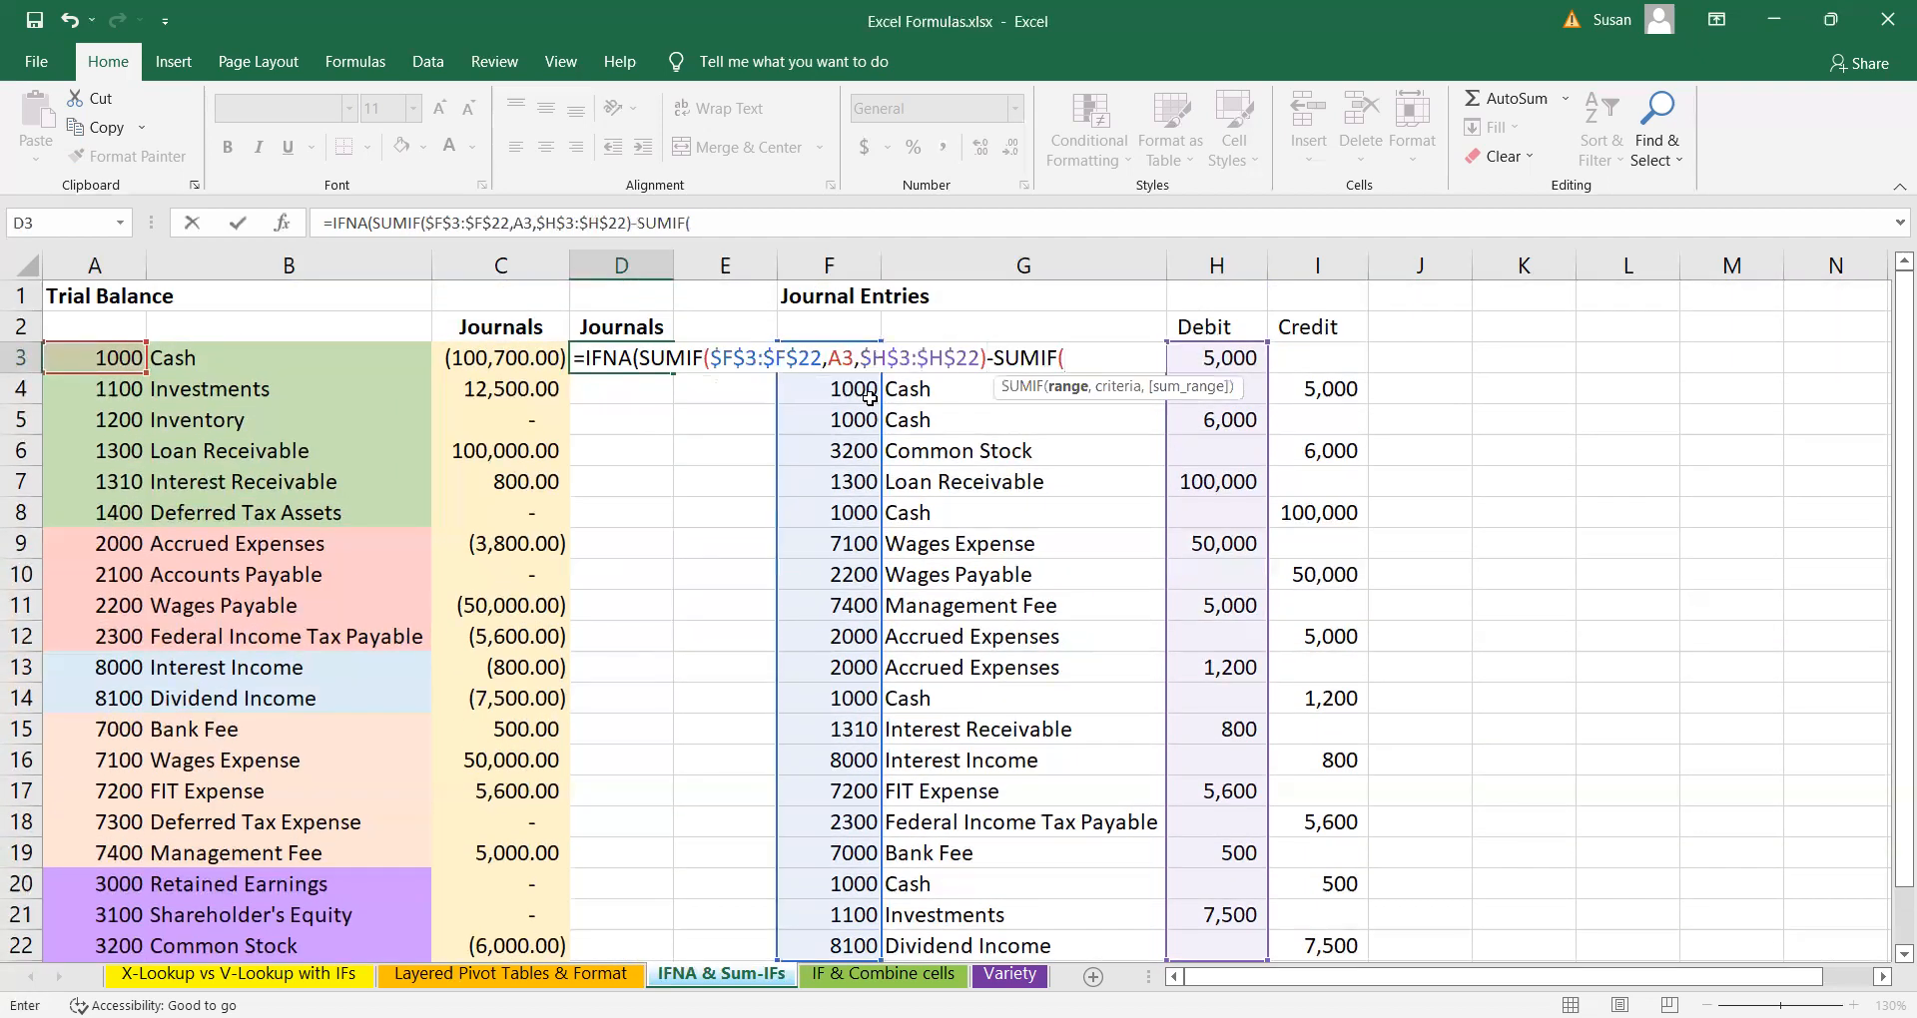
pyautogui.click(846, 339)
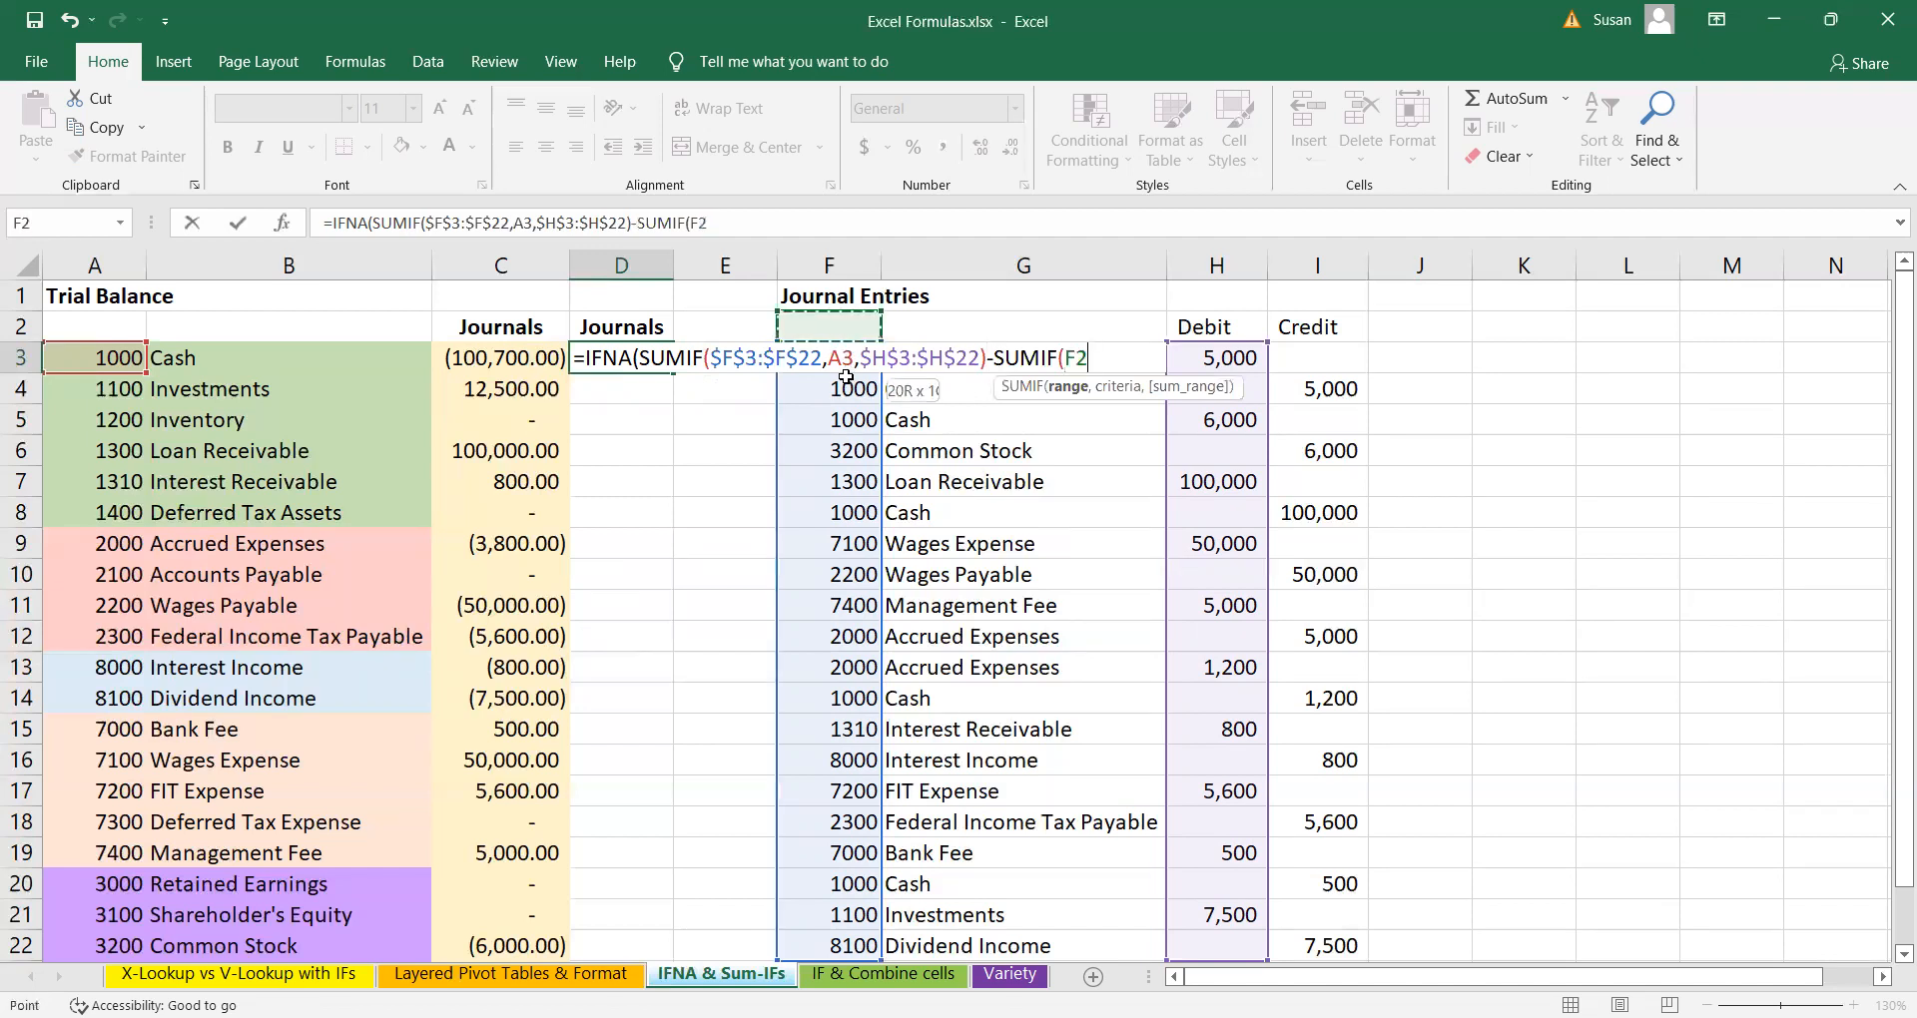
pyautogui.keyDown('shift'); pyautogui.click(871, 953); pyautogui.keyUp('shift')
pyautogui.moveTo(880, 313); pyautogui.dragTo(878, 336)
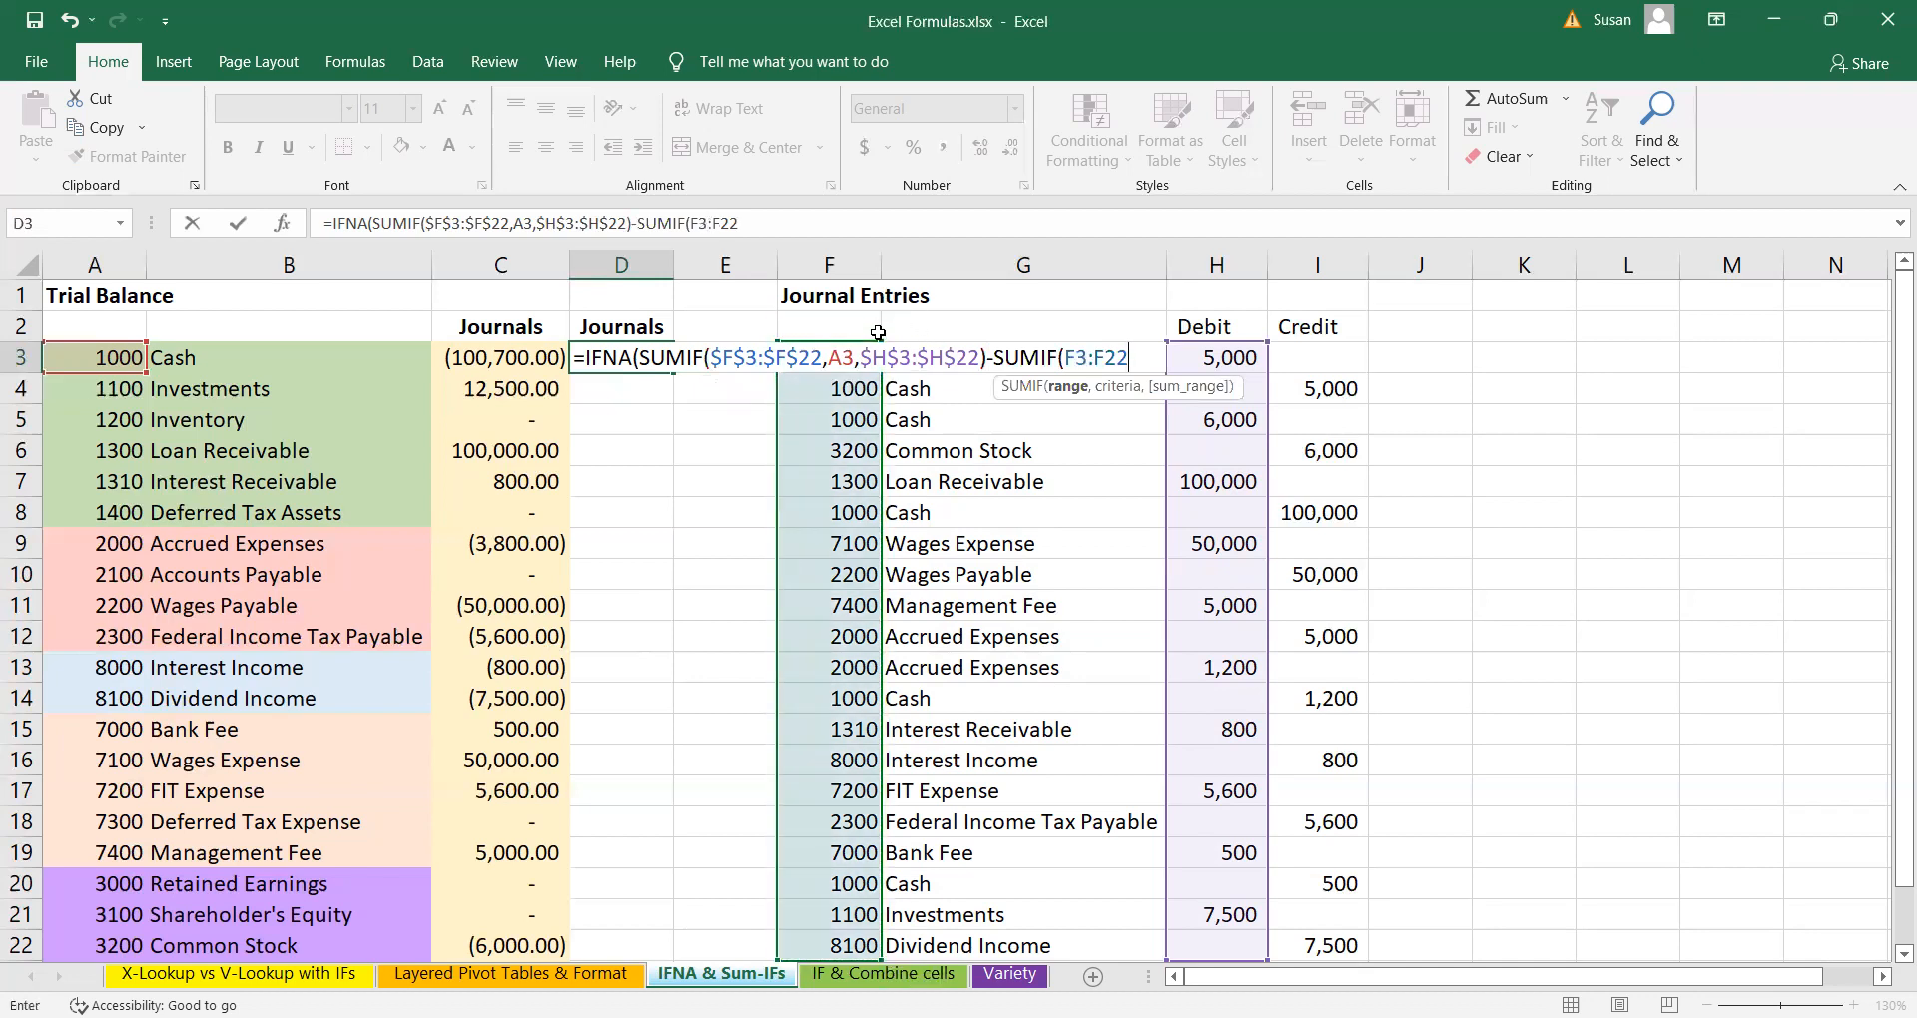
pyautogui.press('F4')
pyautogui.click(1081, 357)
pyautogui.press('F4')
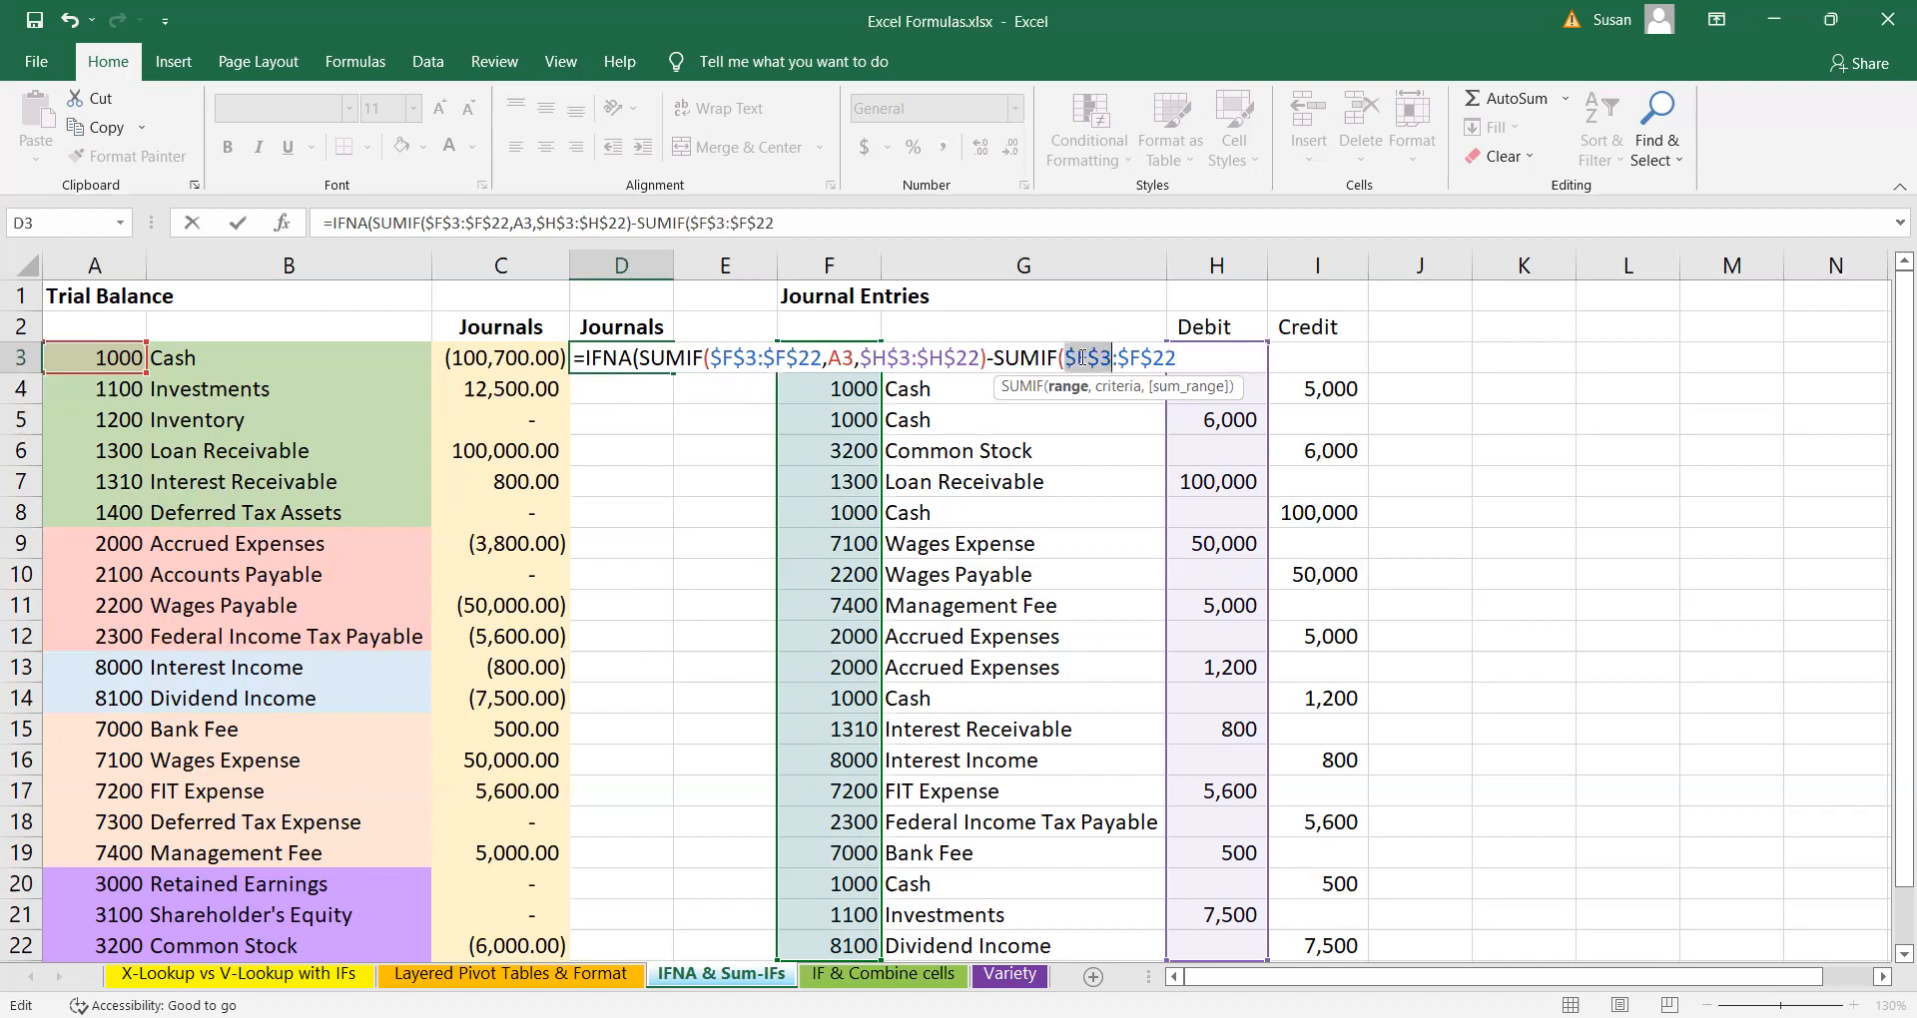
pyautogui.click(1188, 362)
pyautogui.write(',')
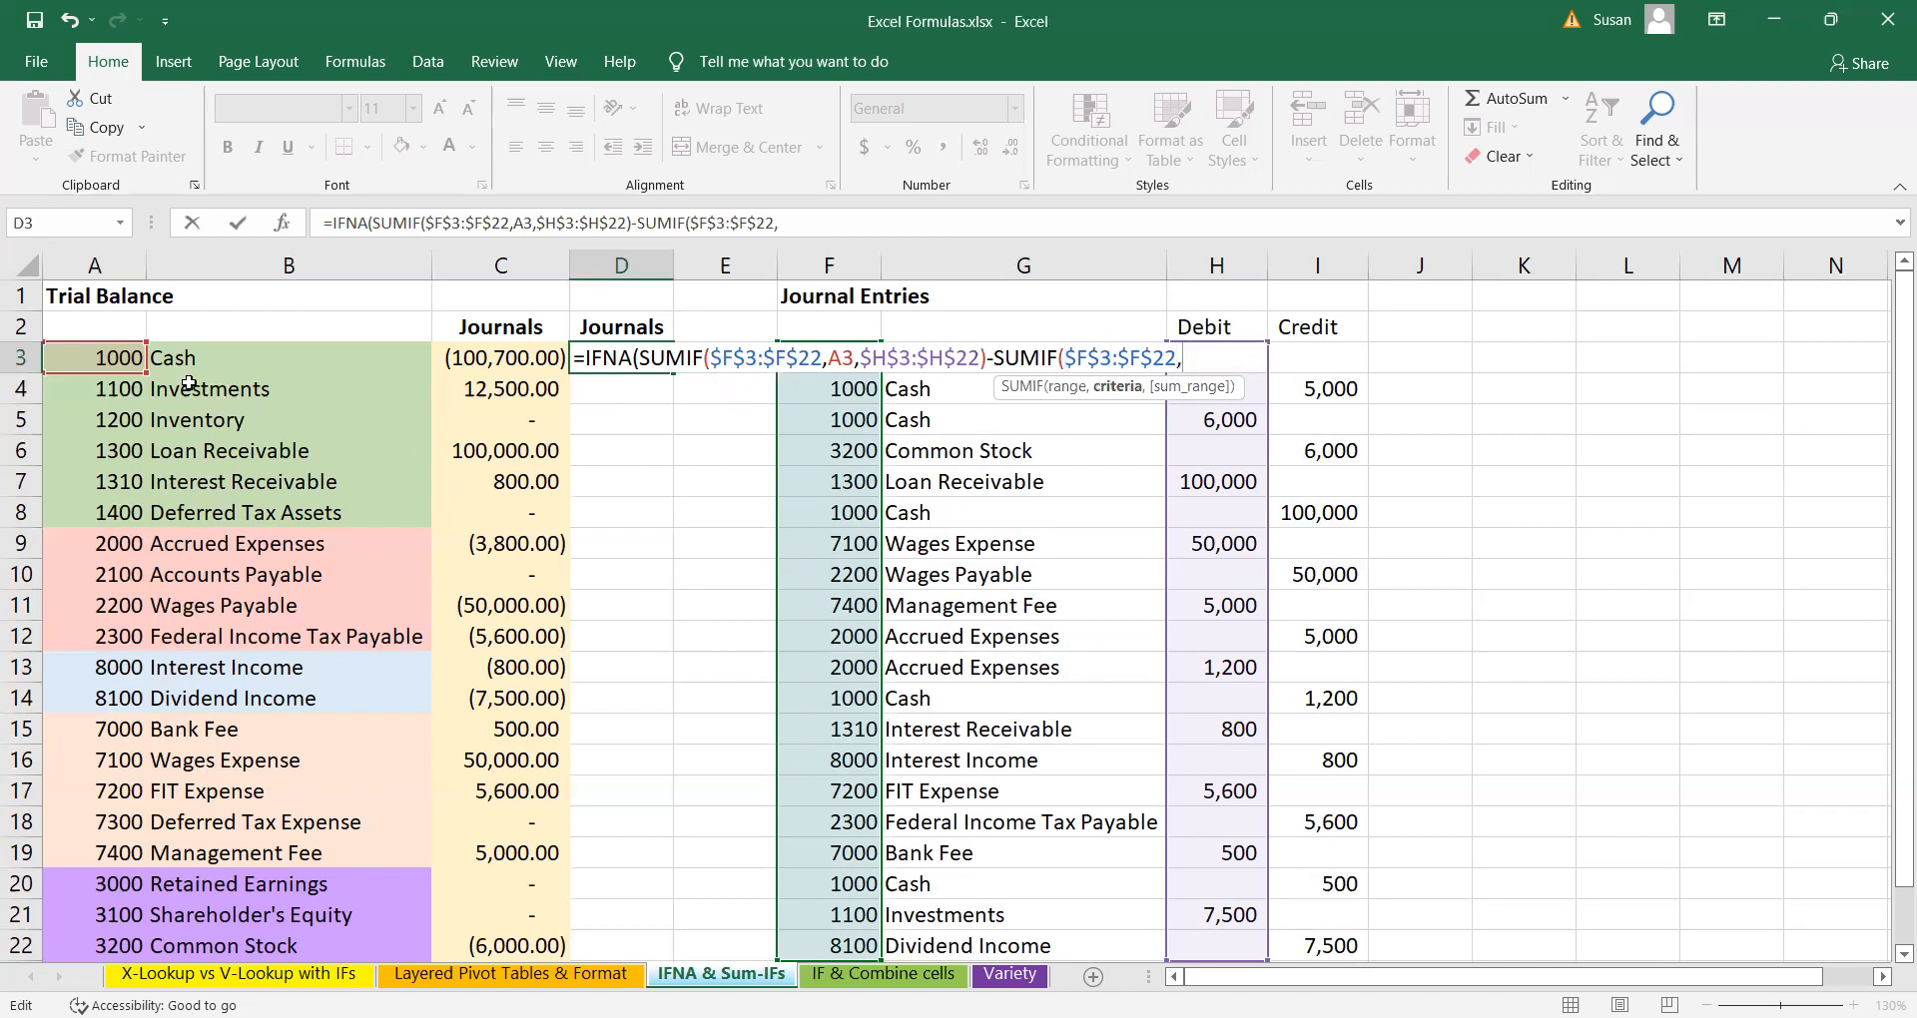
# - Complete the second SUMIF with A3 as the criteria and the Credit cells $I$3:$I$22 as the sum range
pyautogui.click(120, 361)
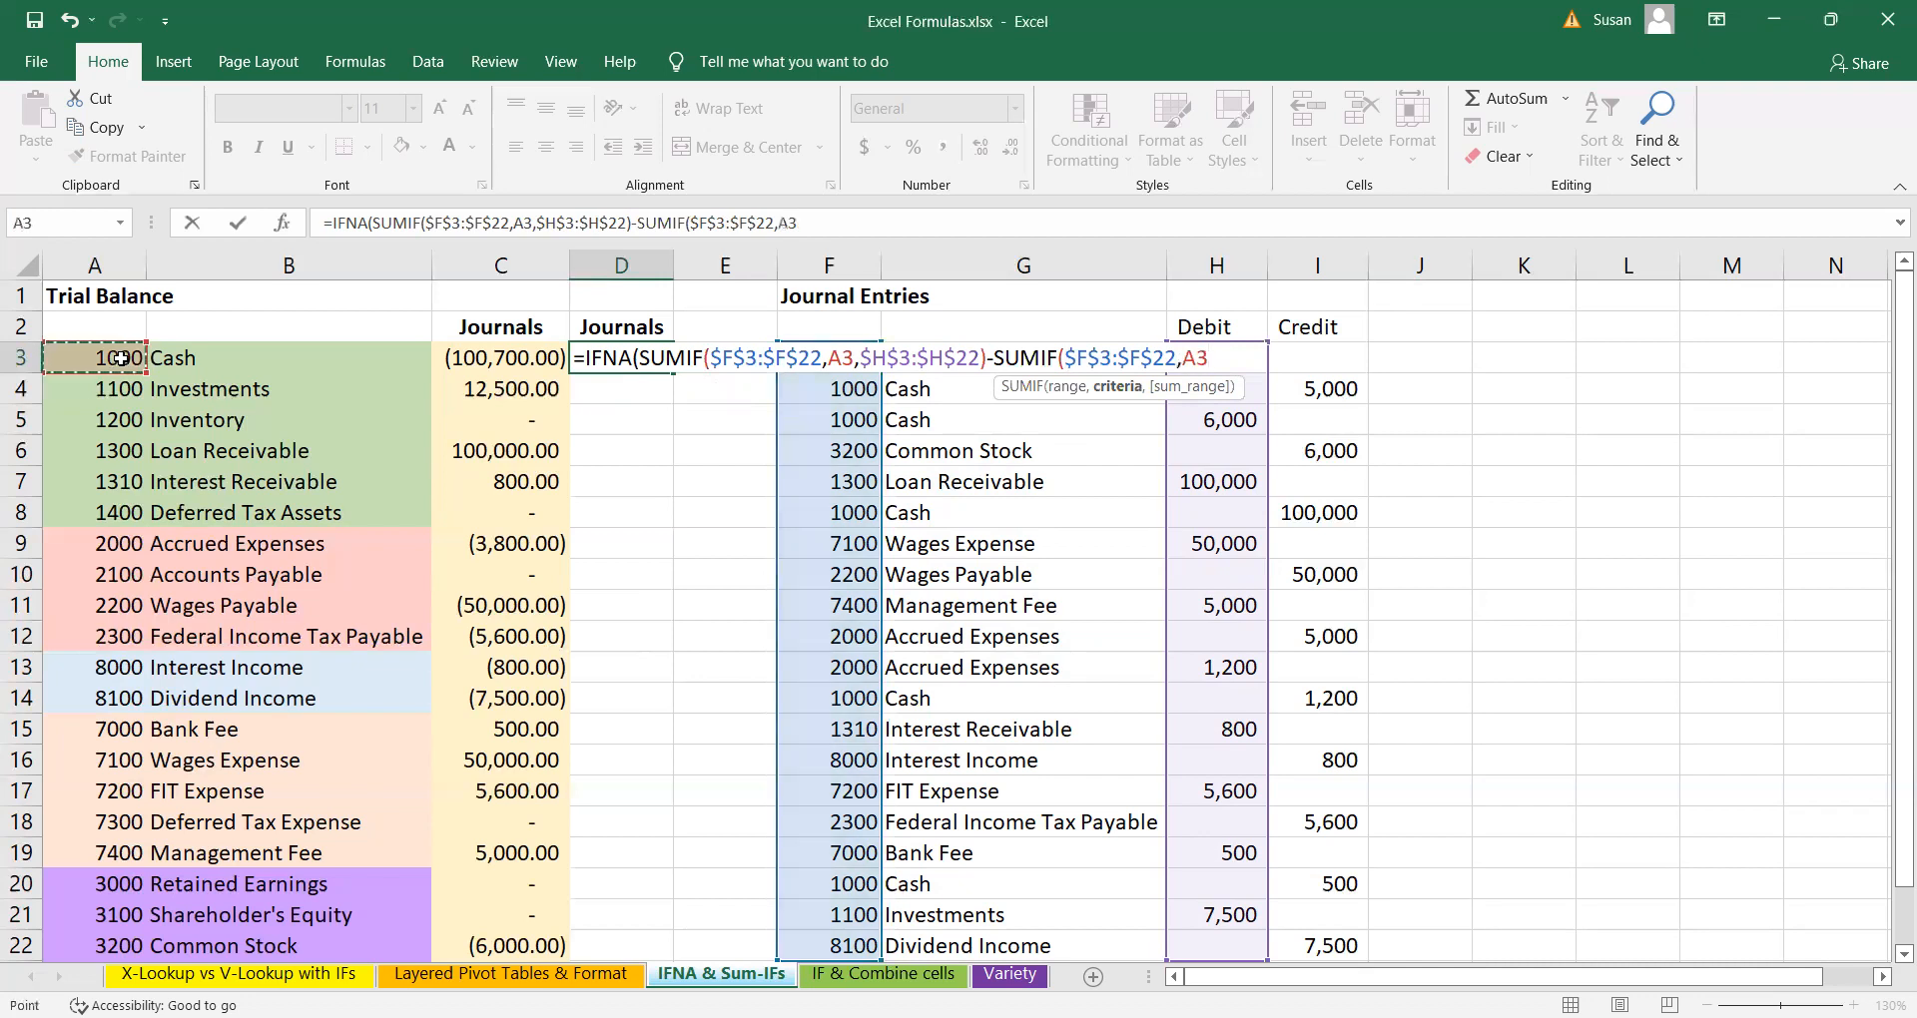
pyautogui.write(',')
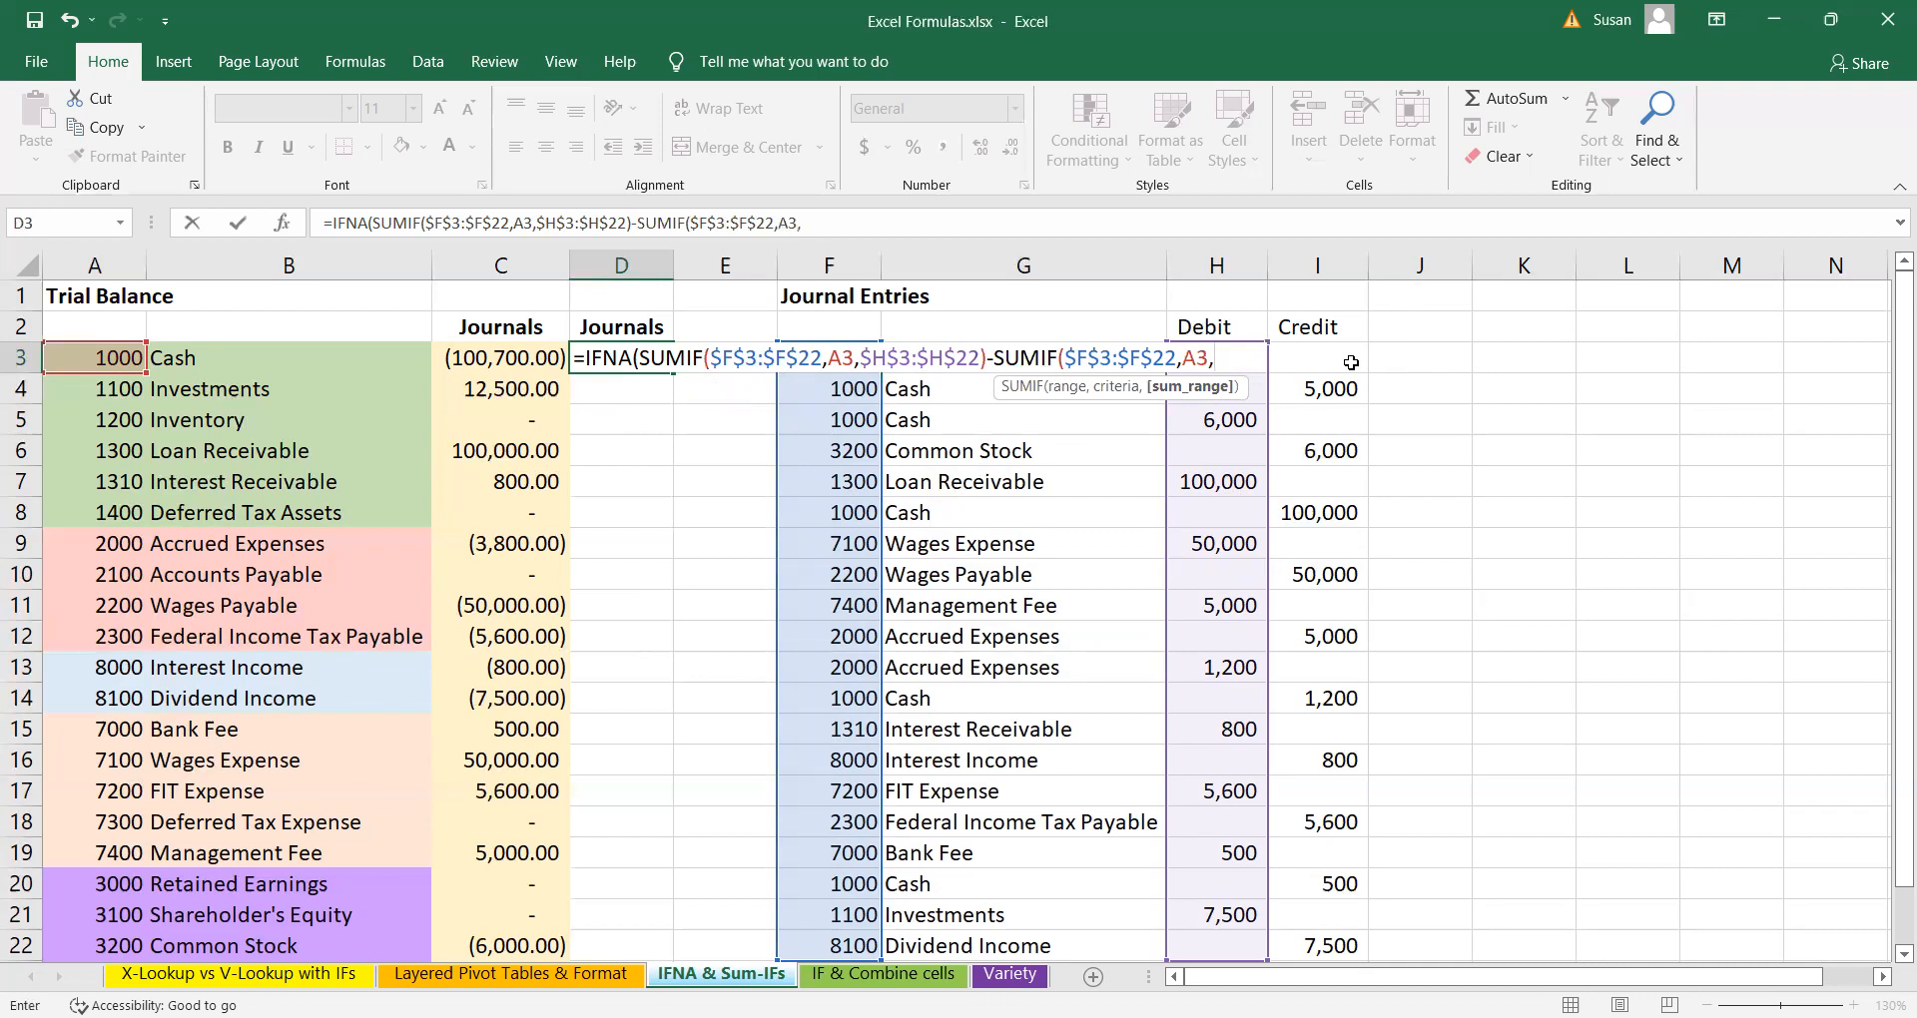
pyautogui.moveTo(1351, 362); pyautogui.dragTo(1281, 896)
pyautogui.scroll(1, 1257, 792)
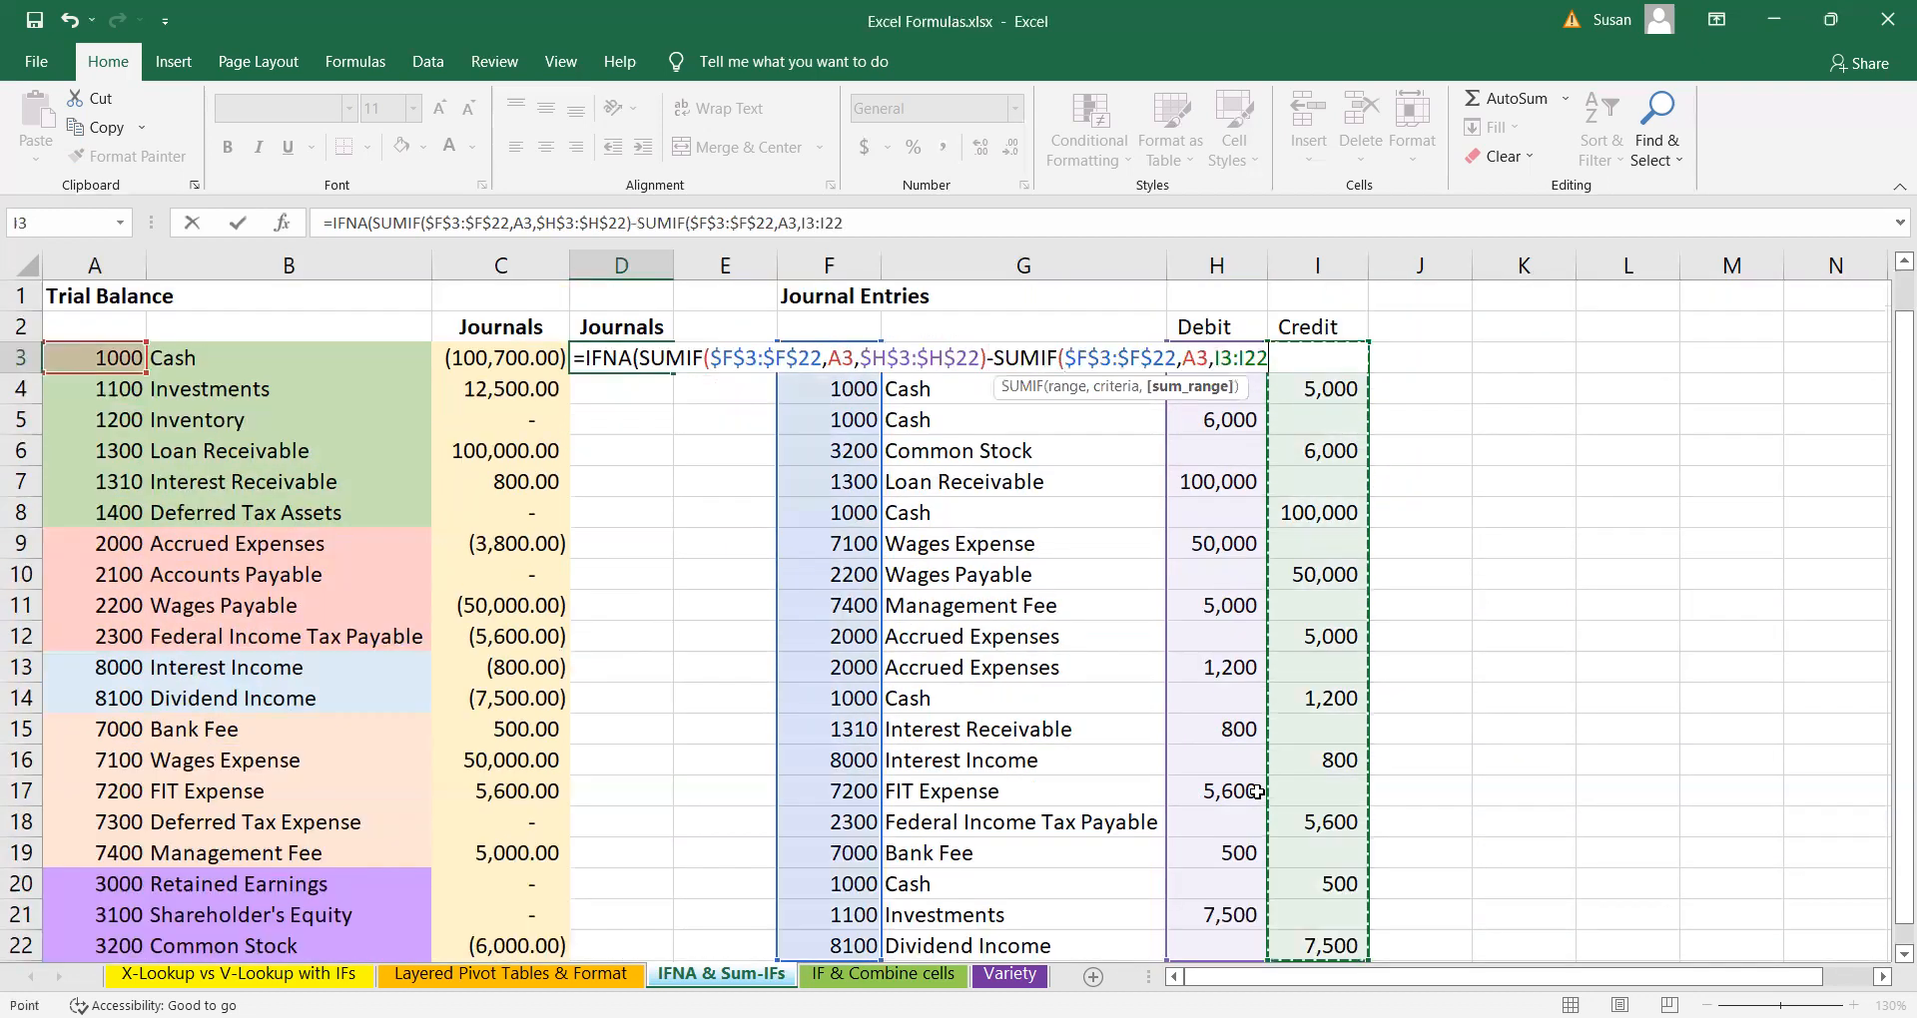
pyautogui.press('F4')
pyautogui.write(')')
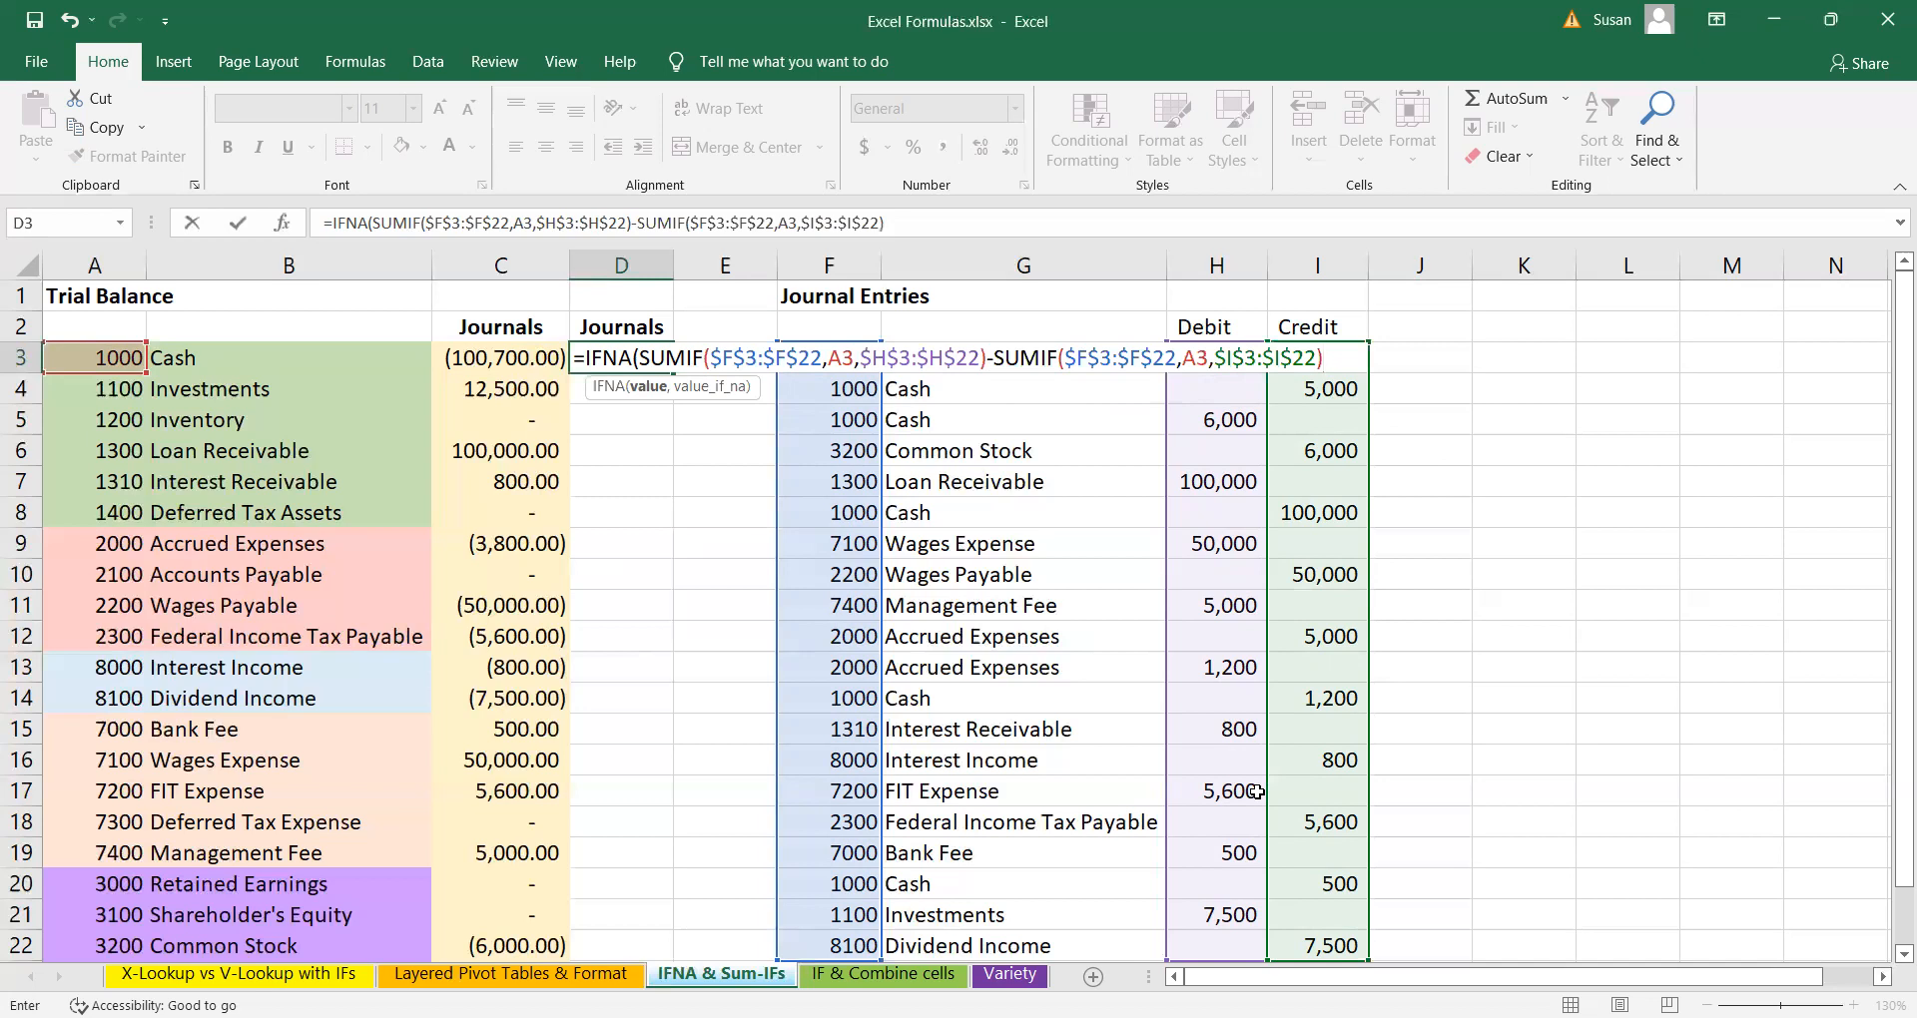
# - Finish the IFNA formula in D3 with 0 as the fallback value and fill it down the Journals column to D23
pyautogui.write(',')
pyautogui.write('0')
pyautogui.write(')')
pyautogui.press('Return')
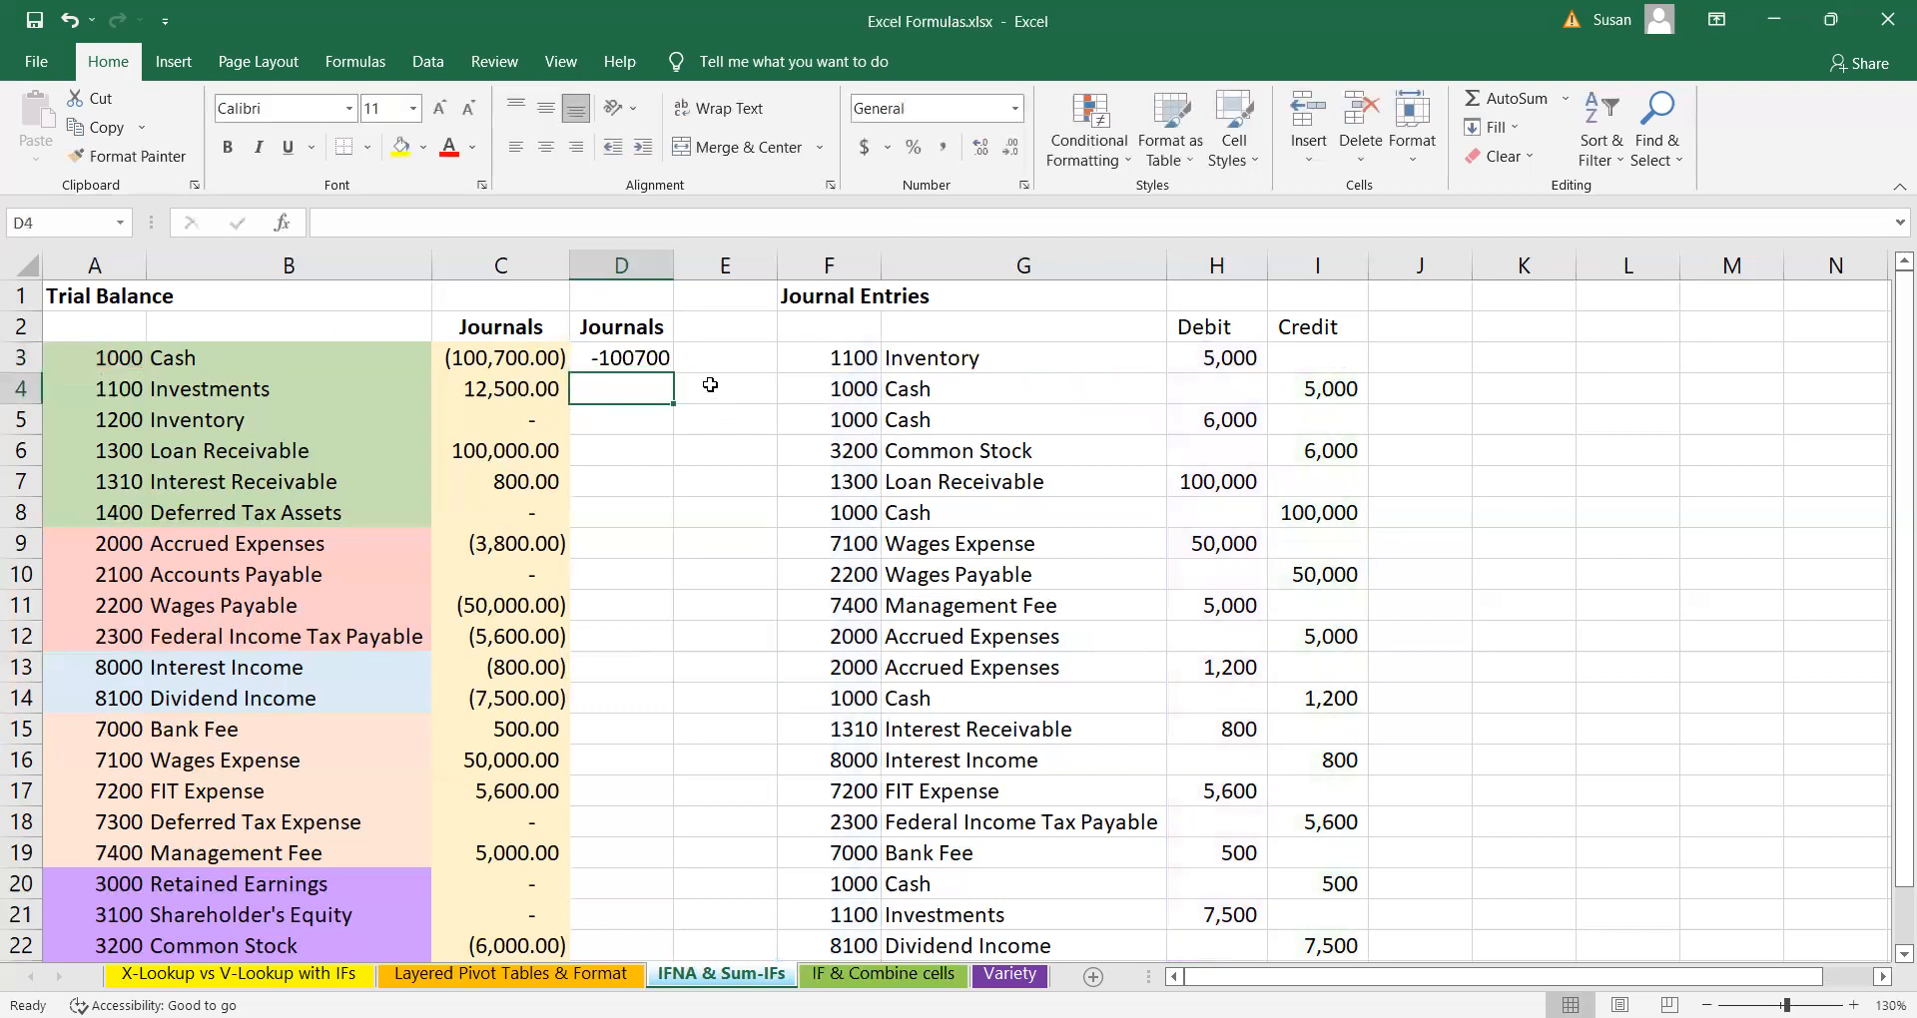
pyautogui.click(661, 365)
pyautogui.doubleClick(667, 372)
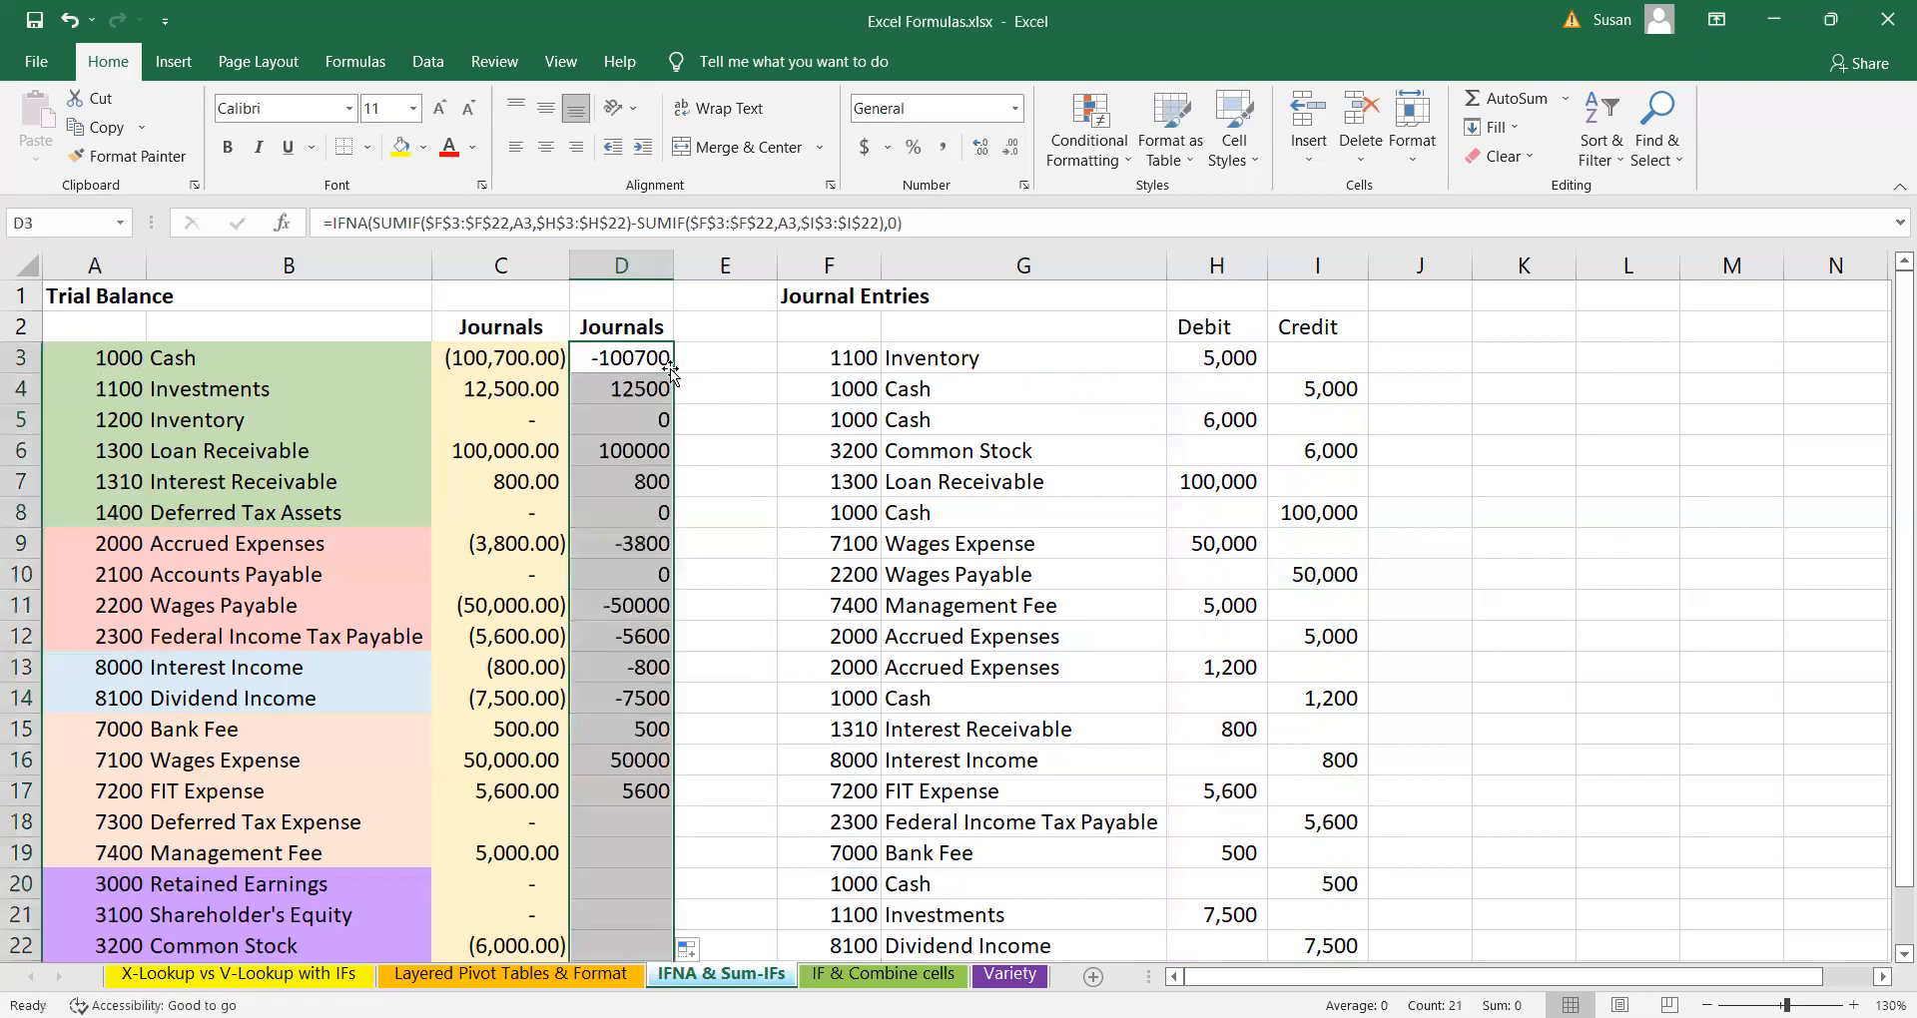
# - Copy the formatting of the Journals values in column C onto column D from D3 down, and autofit column D's width
pyautogui.scroll(-2, 710, 674)
pyautogui.scroll(2, 710, 674)
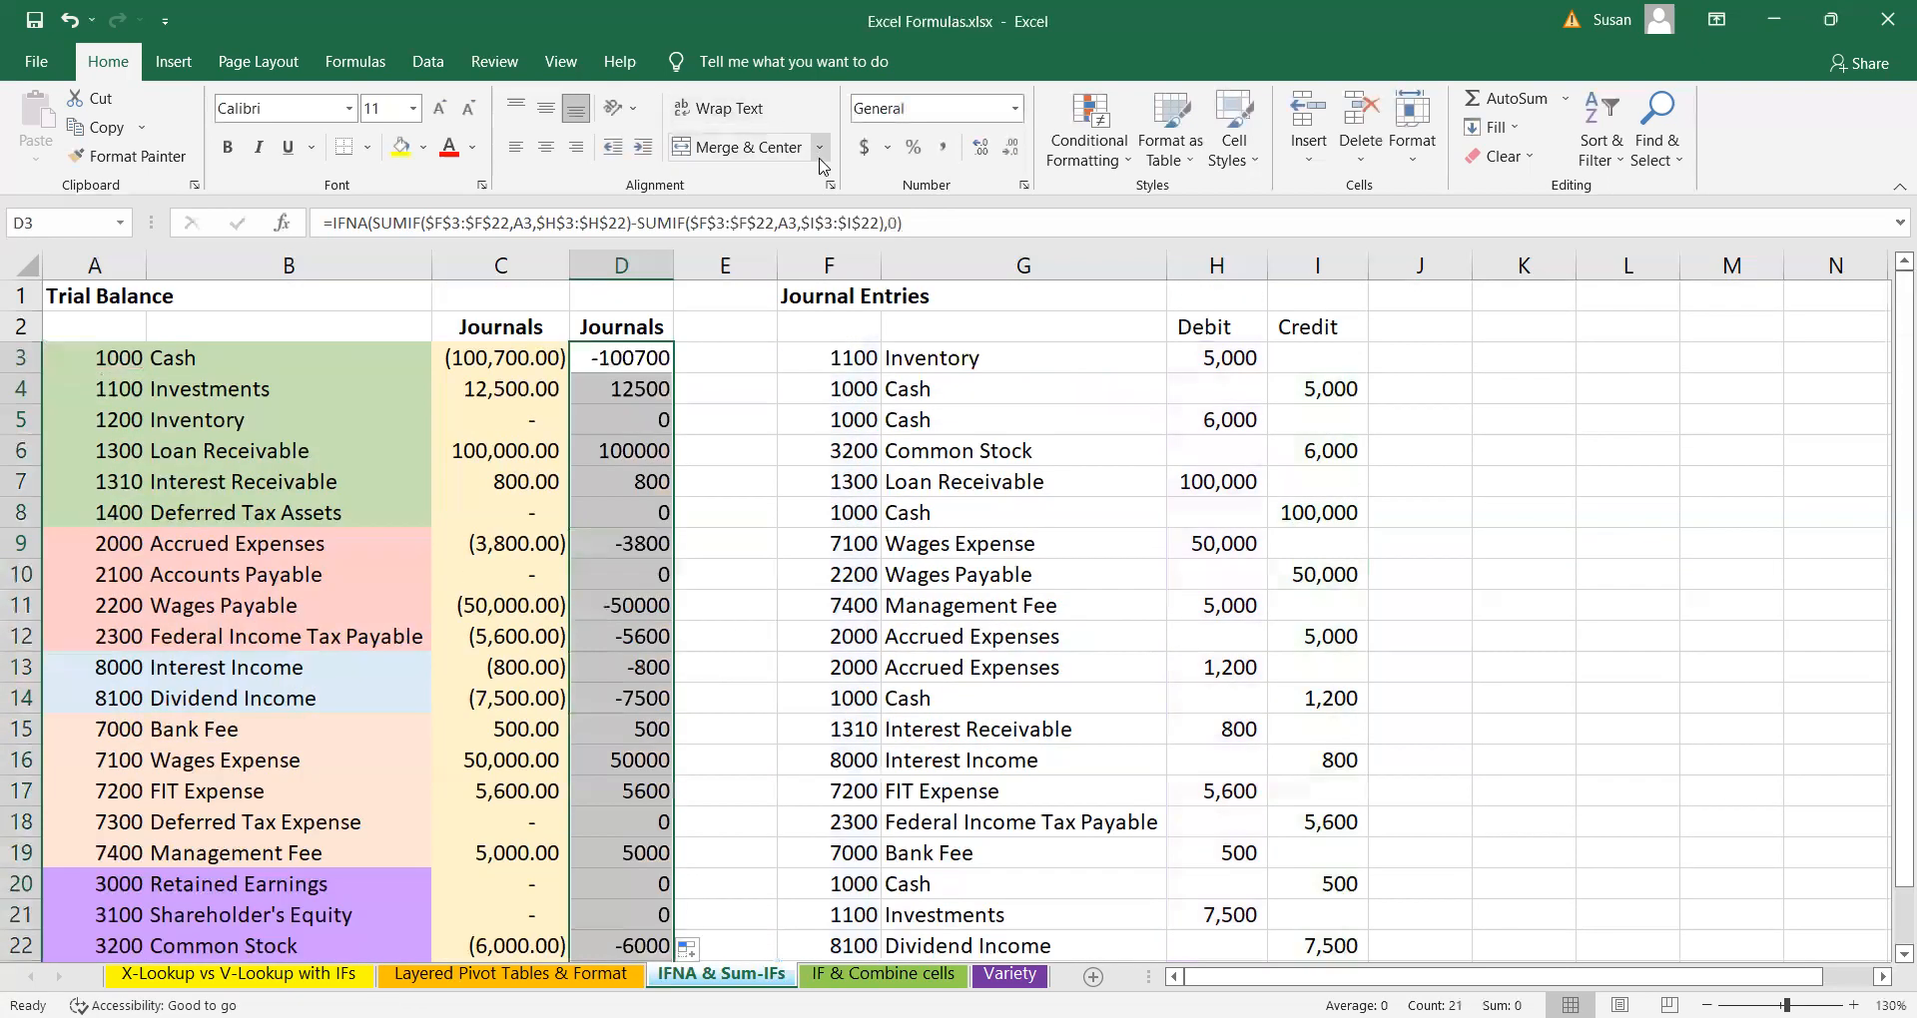
pyautogui.scroll(-1, 706, 492)
pyautogui.scroll(1, 509, 368)
pyautogui.moveTo(509, 365)
pyautogui.mouseDown()
pyautogui.moveTo(506, 954)
pyautogui.moveTo(509, 815)
pyautogui.moveTo(510, 877)
pyautogui.mouseUp()
pyautogui.scroll(1, 511, 878)
pyautogui.click(128, 156)
pyautogui.moveTo(629, 358)
pyautogui.mouseDown()
pyautogui.moveTo(663, 868)
pyautogui.moveTo(649, 919)
pyautogui.moveTo(639, 810)
pyautogui.mouseUp()
pyautogui.click(738, 458)
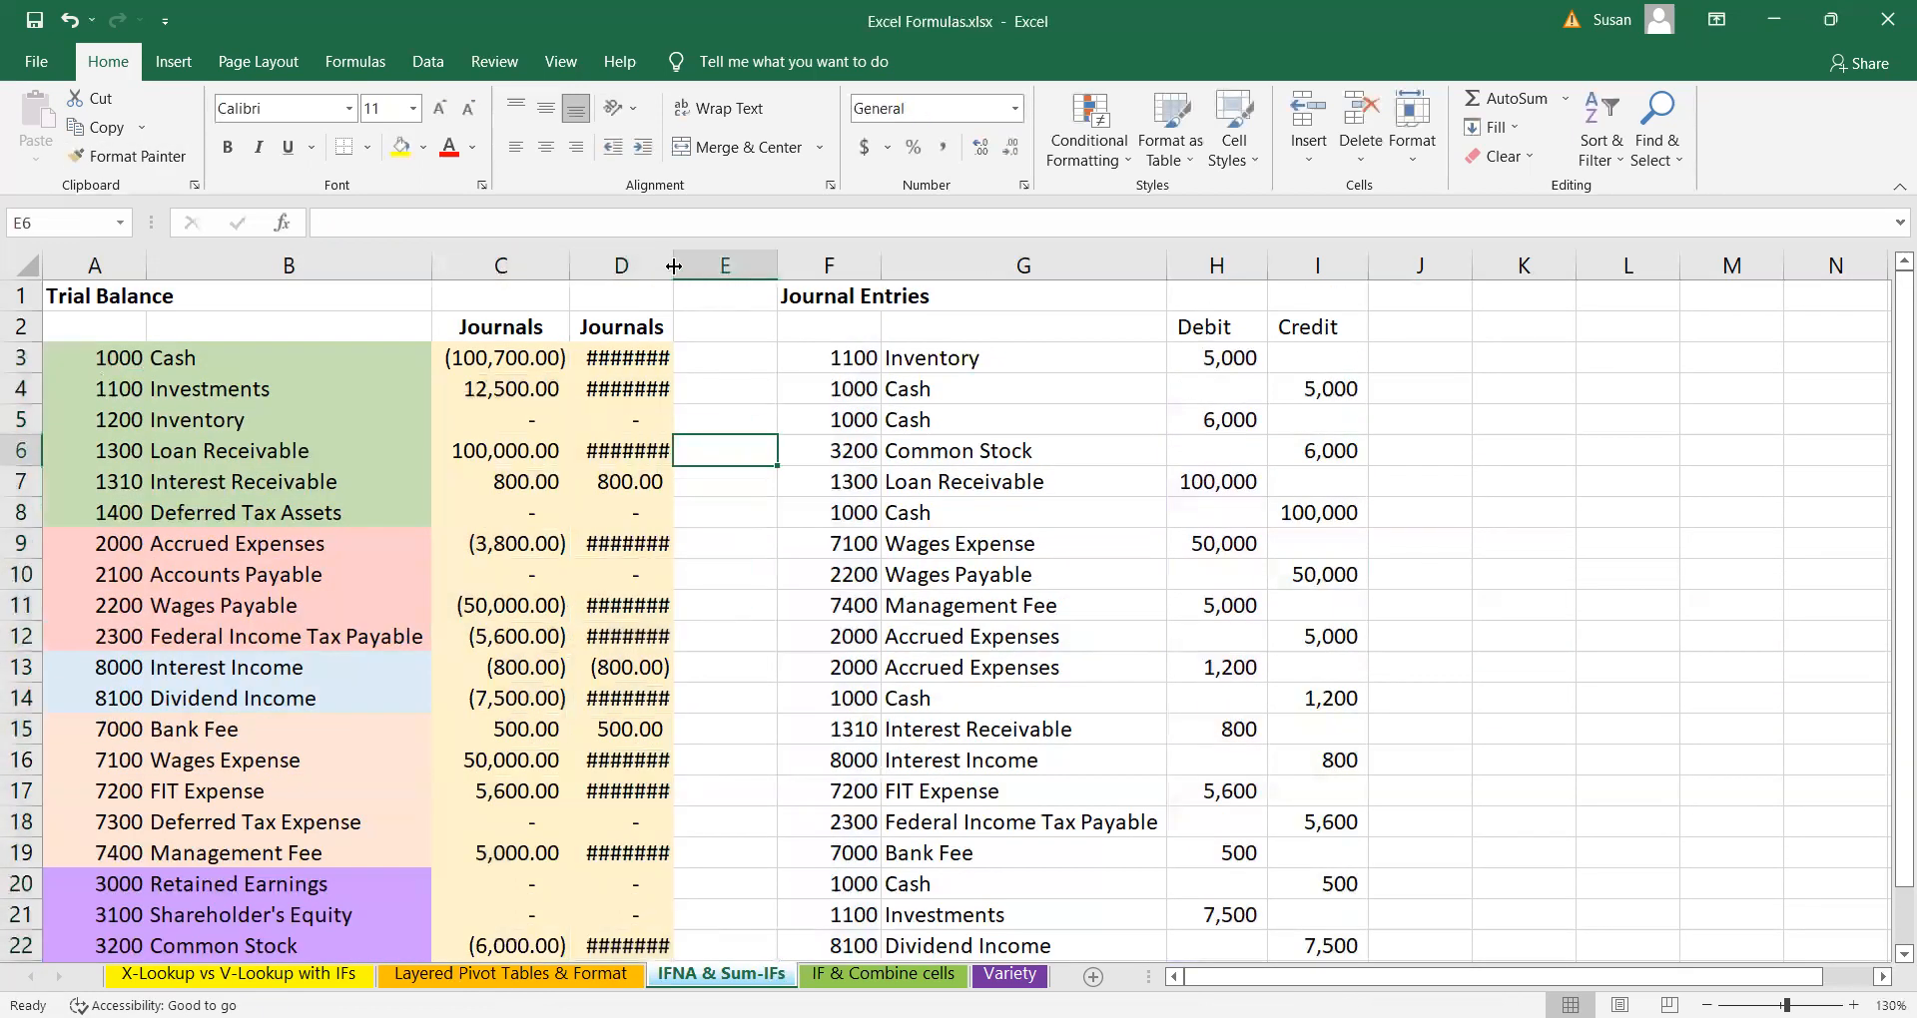
pyautogui.doubleClick(673, 265)
pyautogui.click(734, 363)
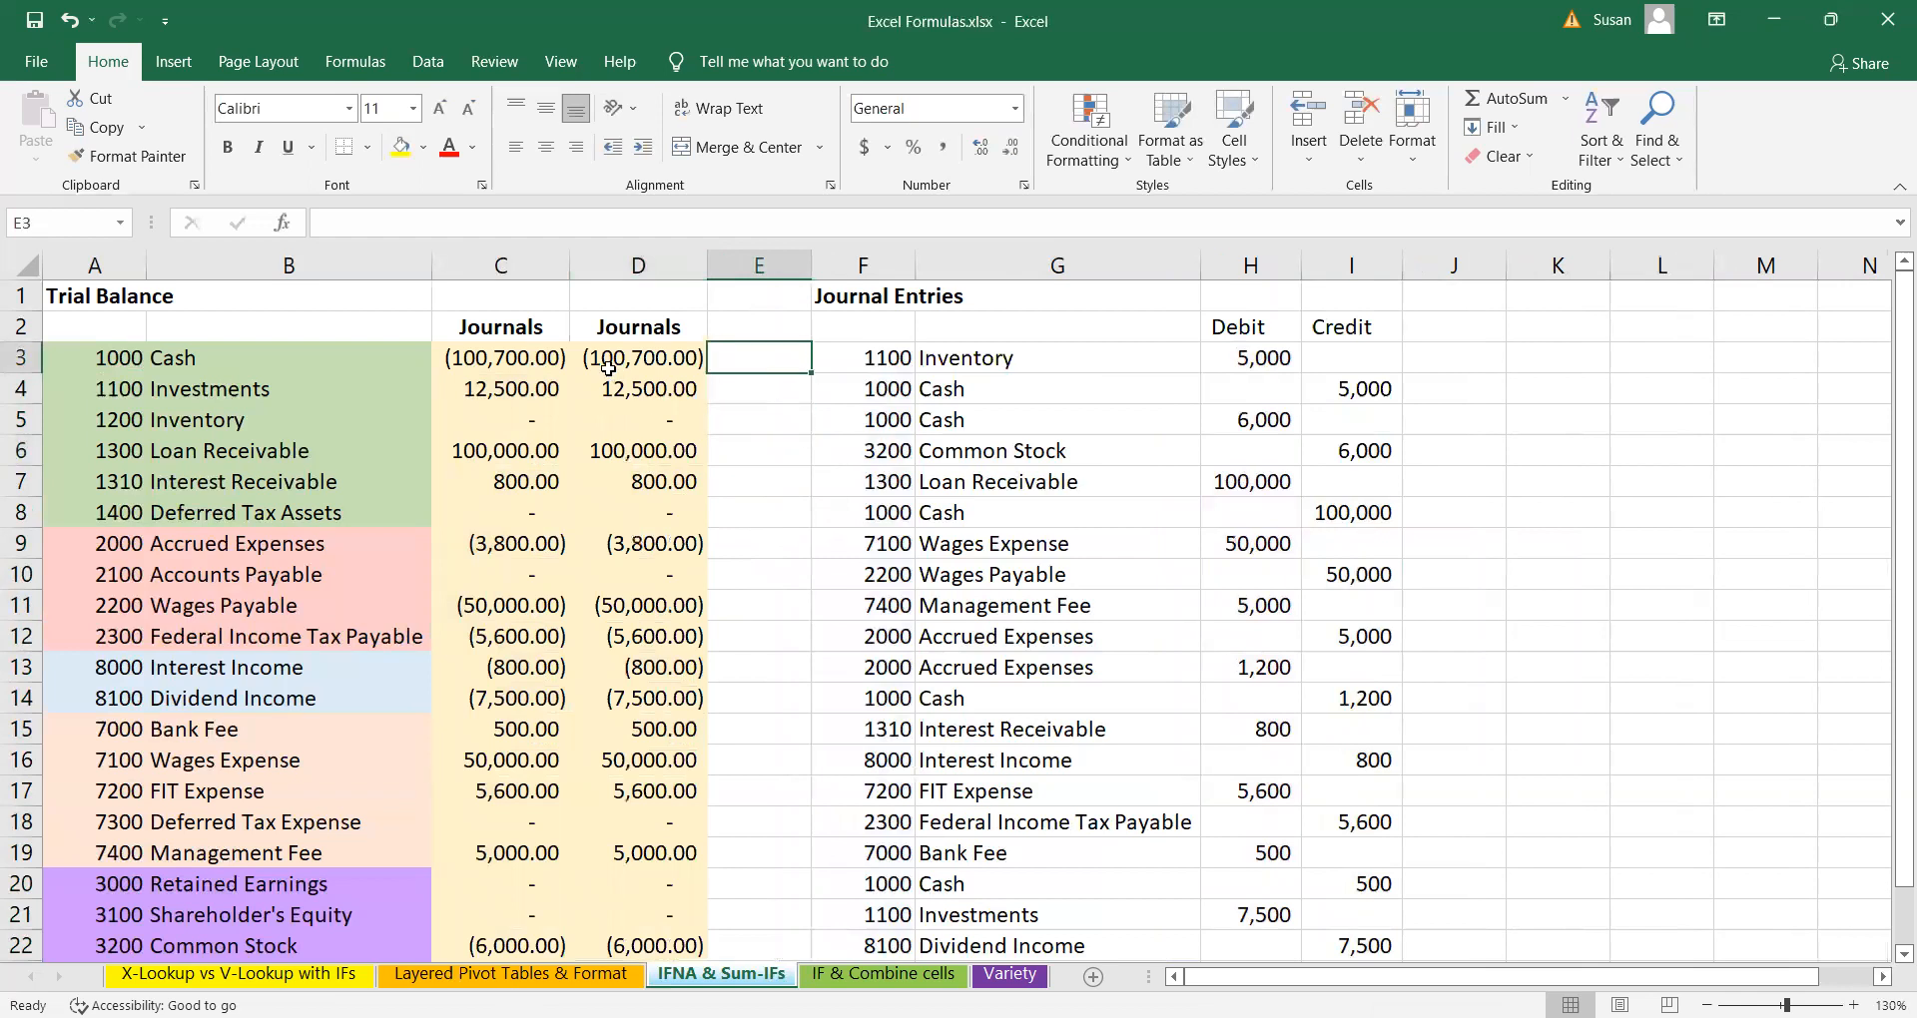
# - Enter the comparison formula =C3=D3 in E3 to check the two Journals columns against each other
pyautogui.click(501, 265)
pyautogui.click(638, 266)
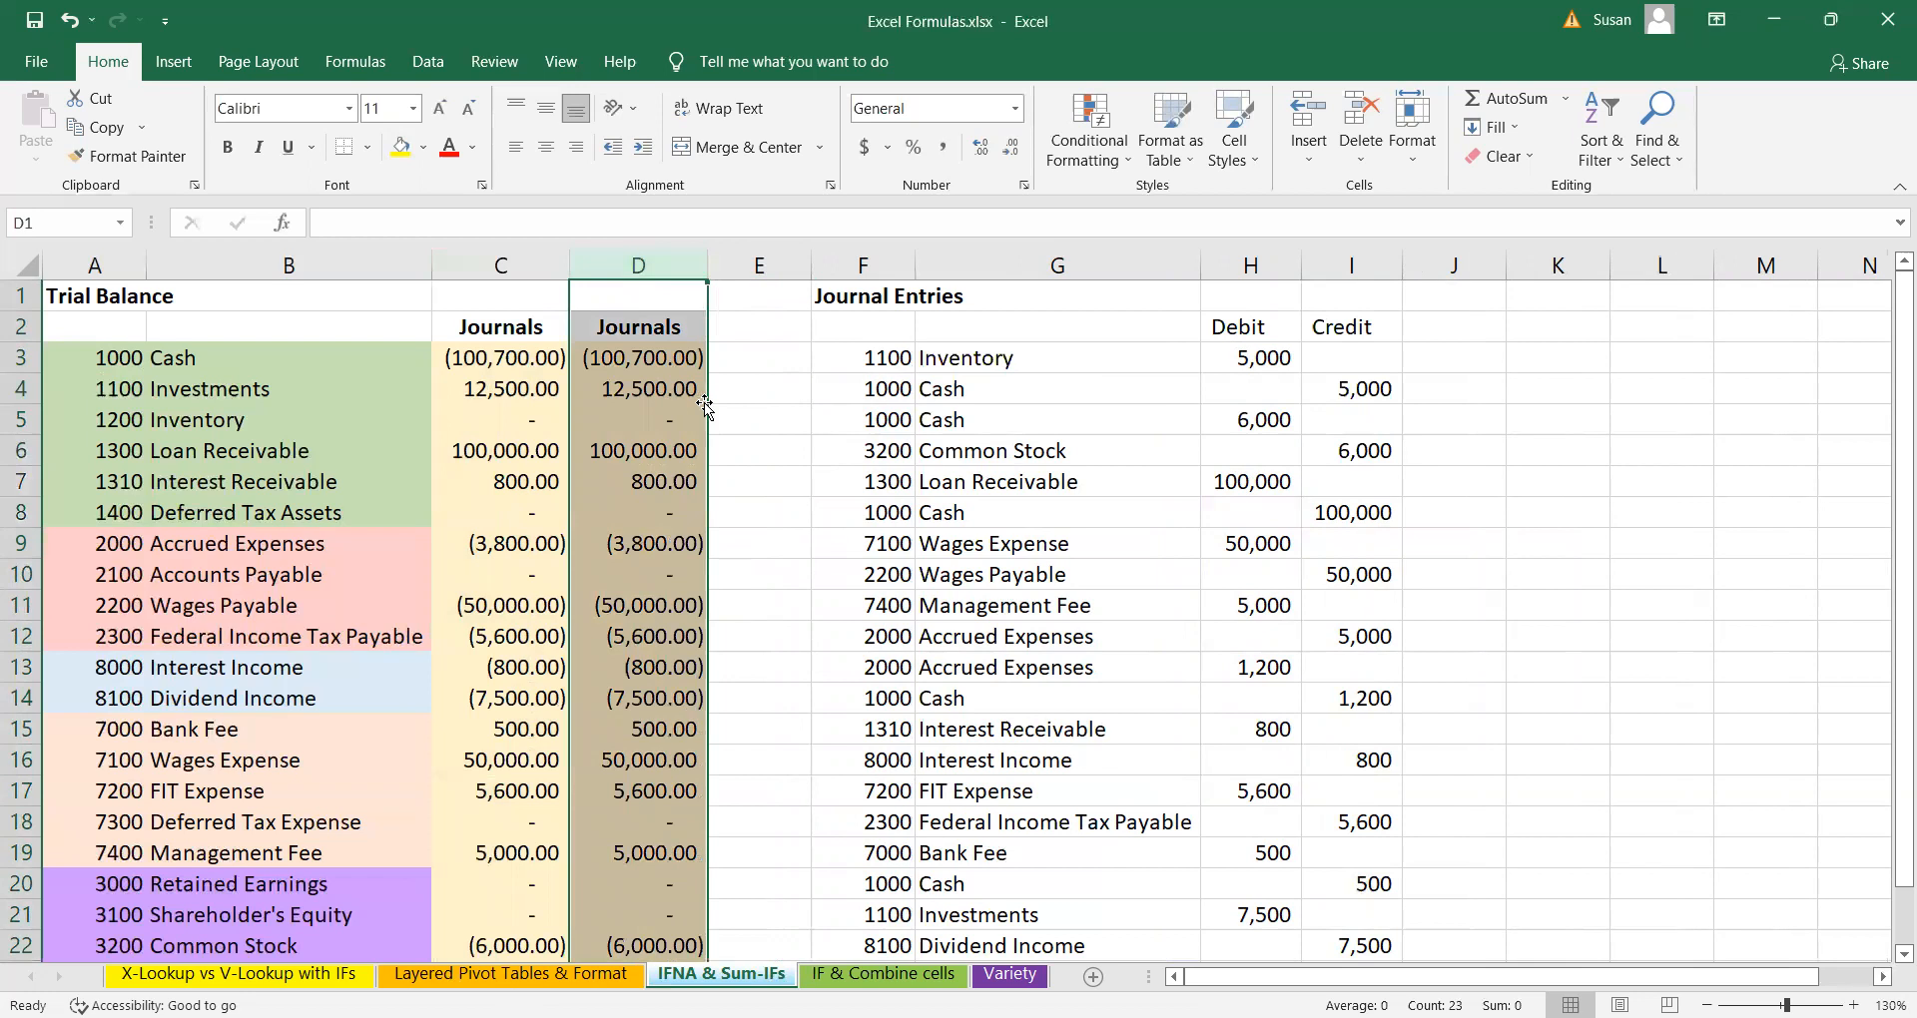
pyautogui.click(736, 367)
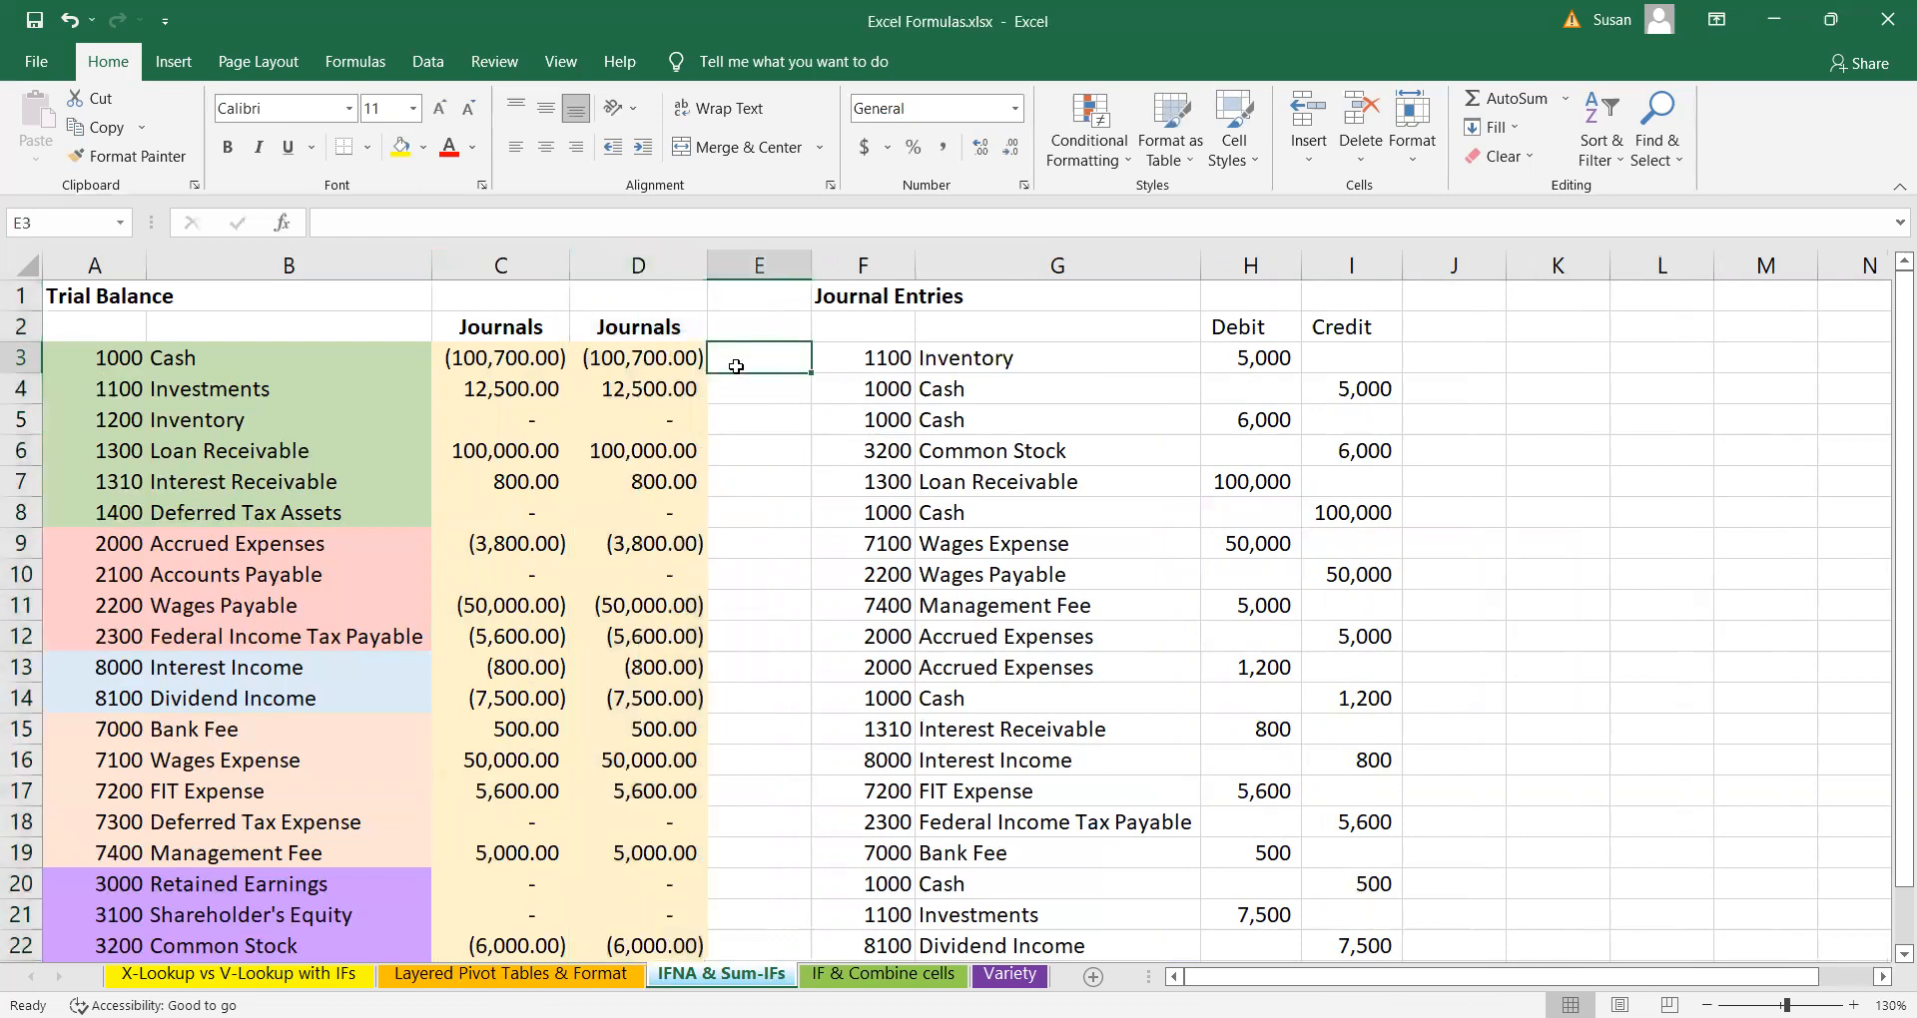
pyautogui.write('=')
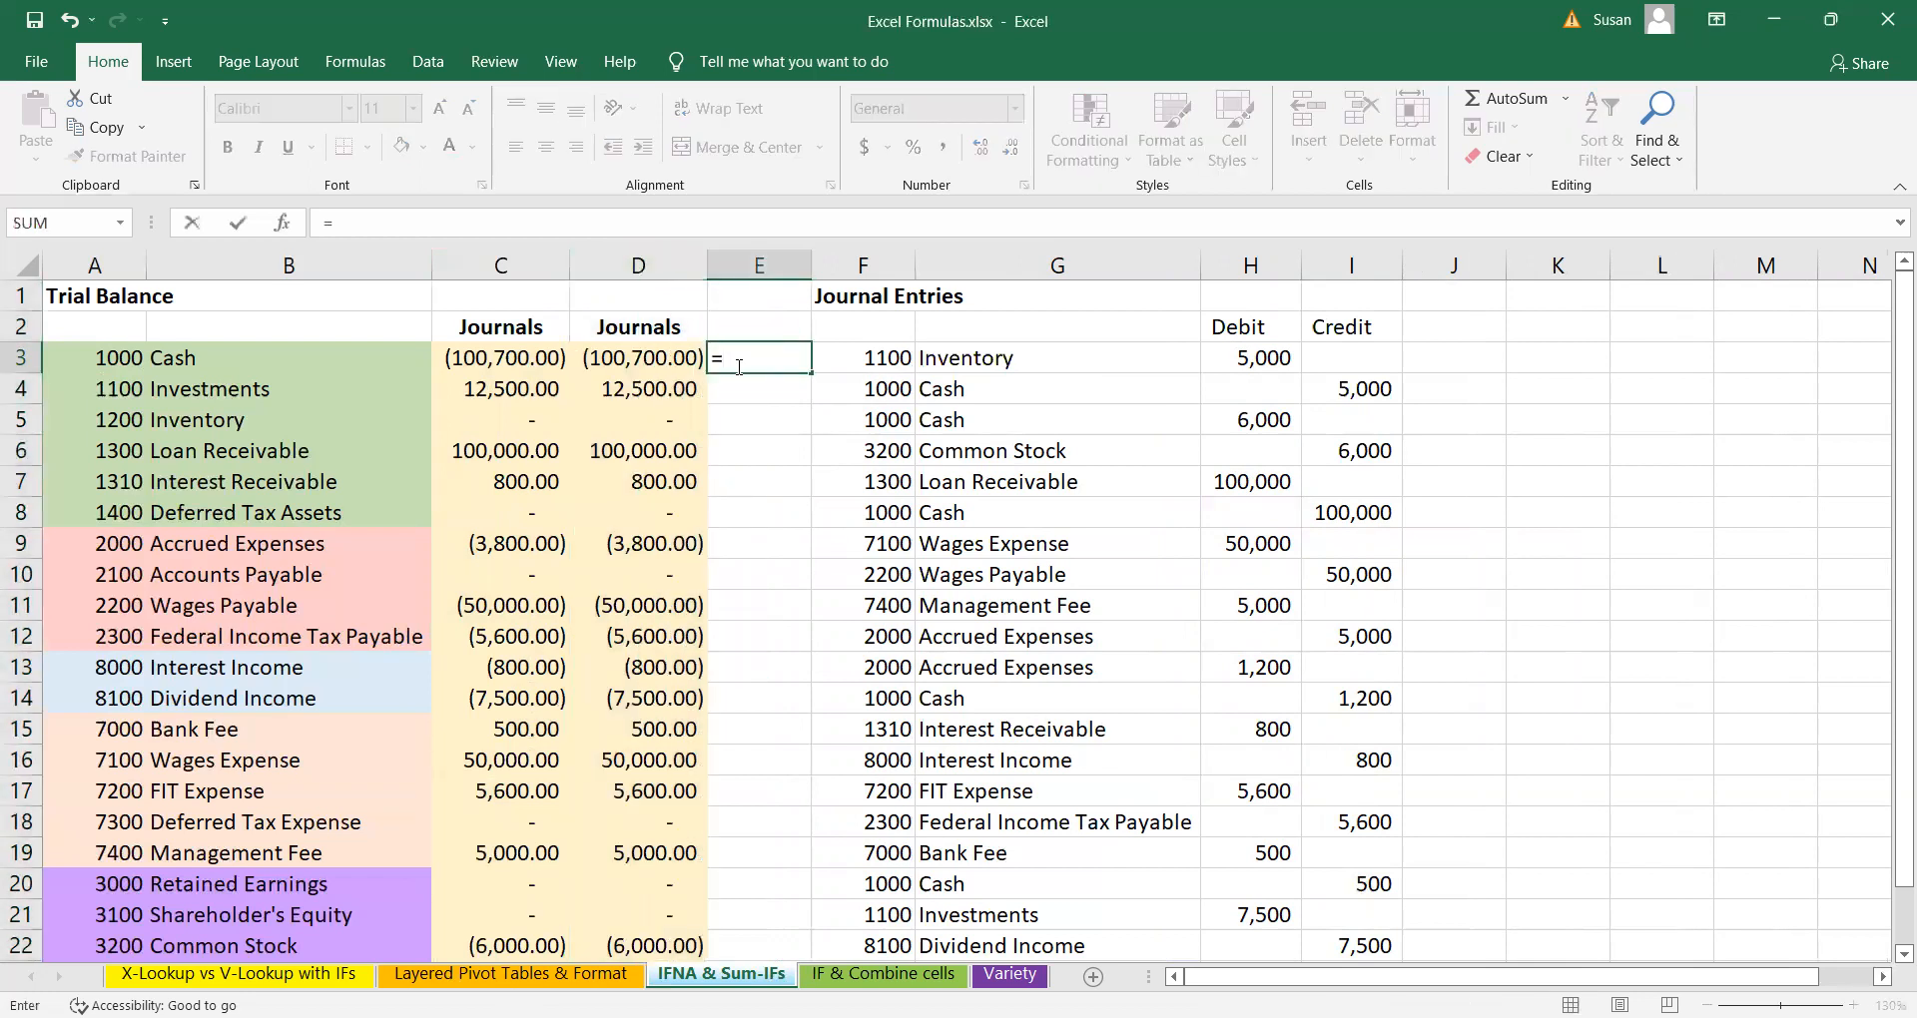
pyautogui.press('Left')
pyautogui.press('Left')
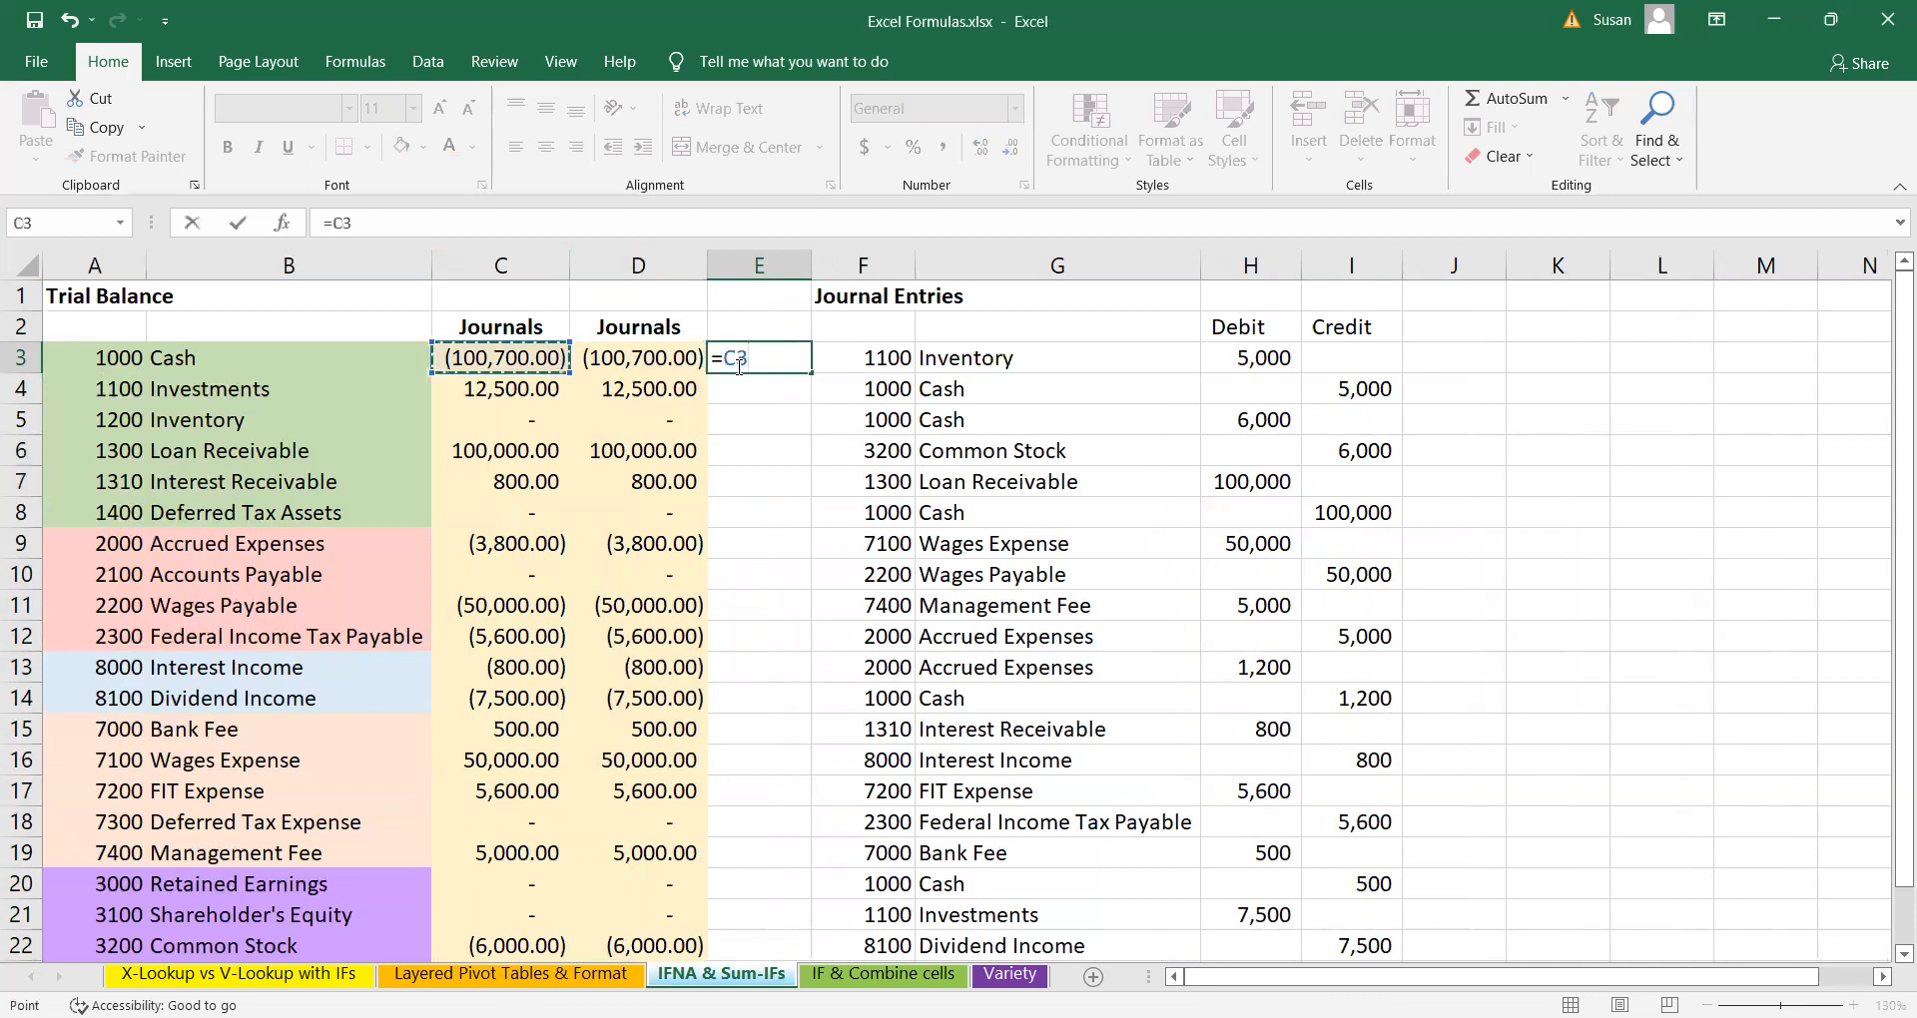
pyautogui.write('=')
pyautogui.press('Left')
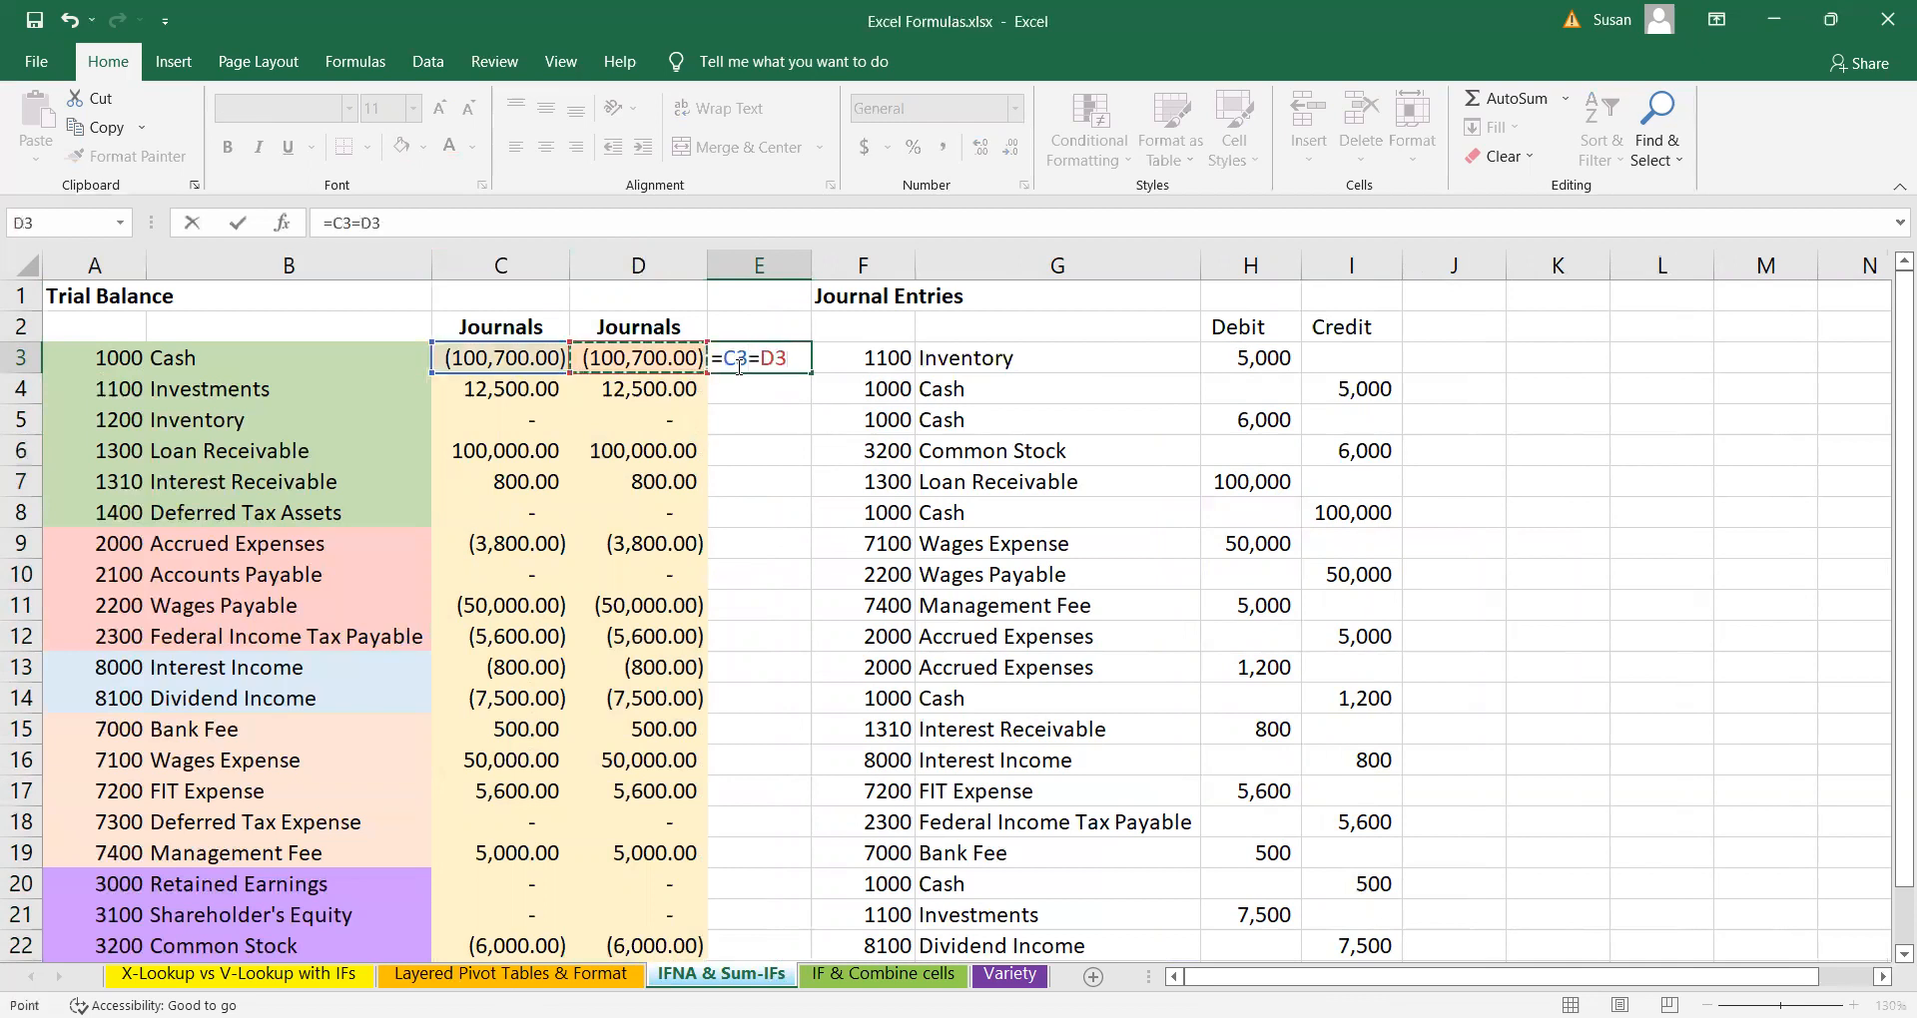
pyautogui.press('Return')
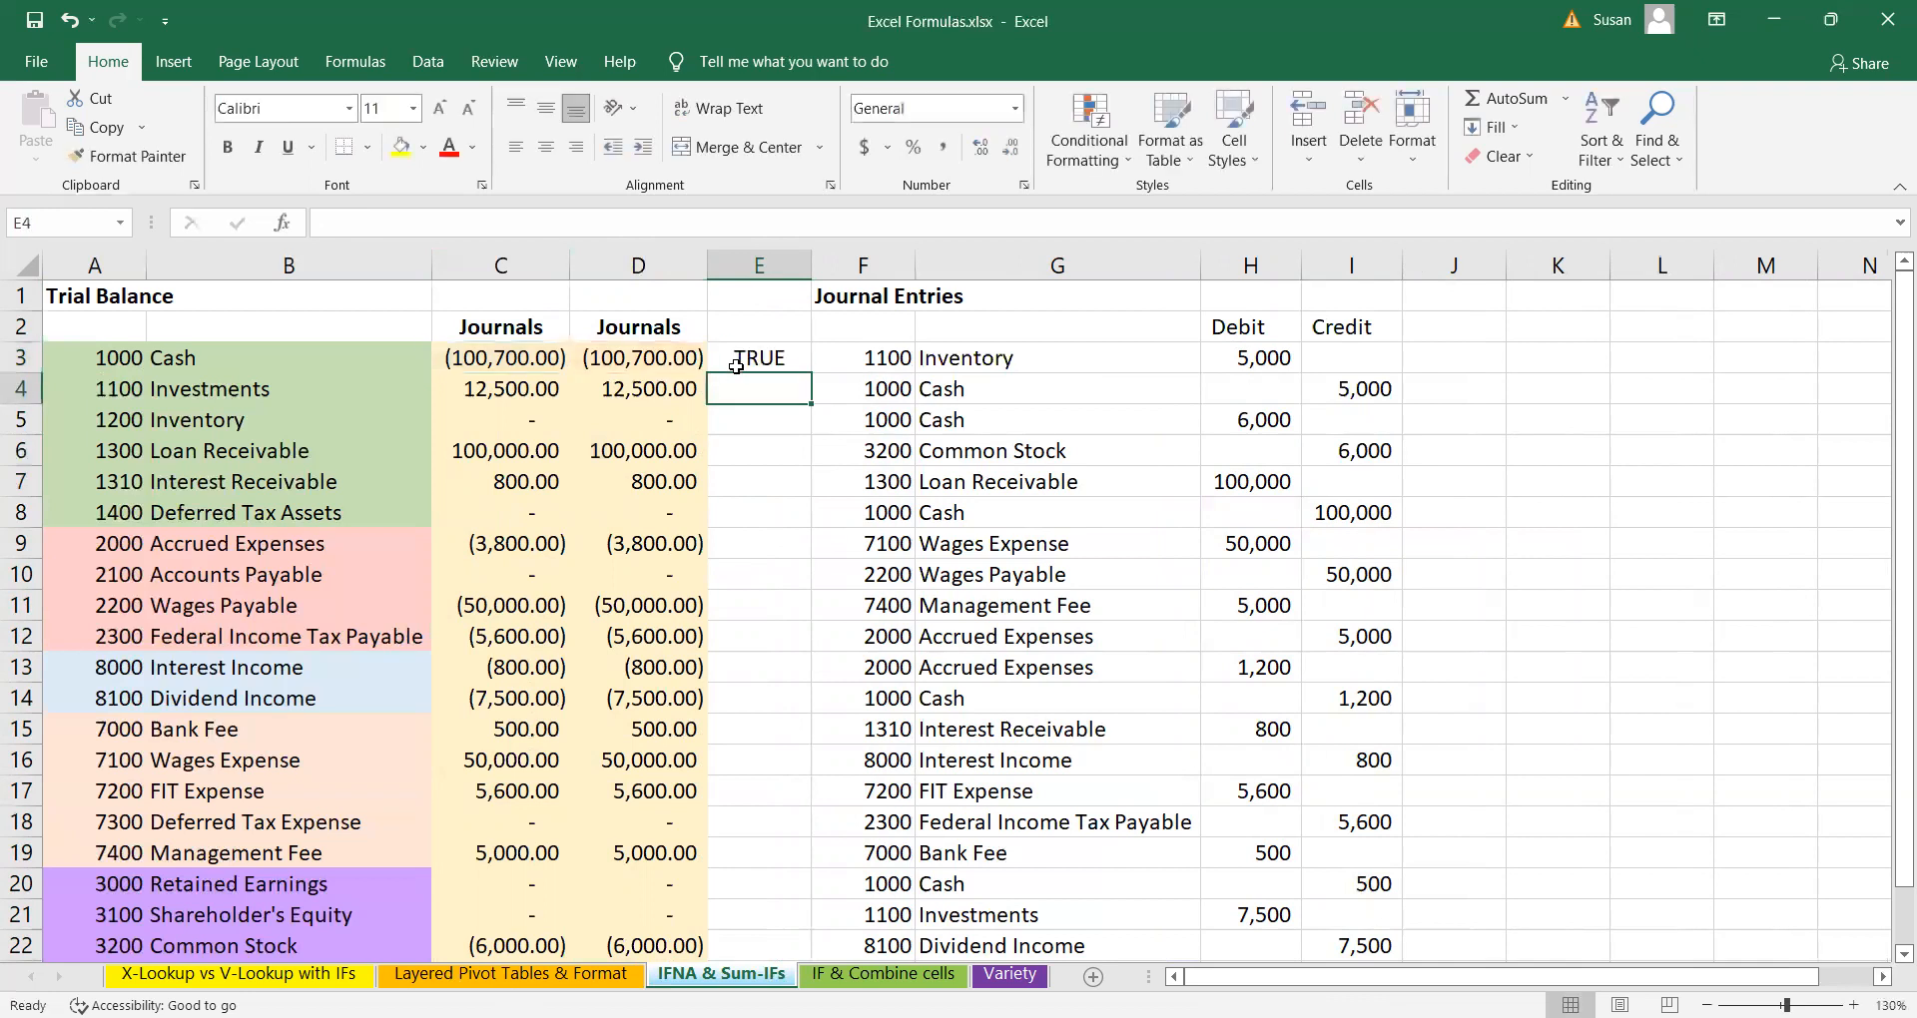
# - Fill the comparison formula in E3 down to E23 alongside the trial balance
pyautogui.click(736, 365)
pyautogui.moveTo(810, 374); pyautogui.dragTo(767, 896)
pyautogui.scroll(1, 784, 855)
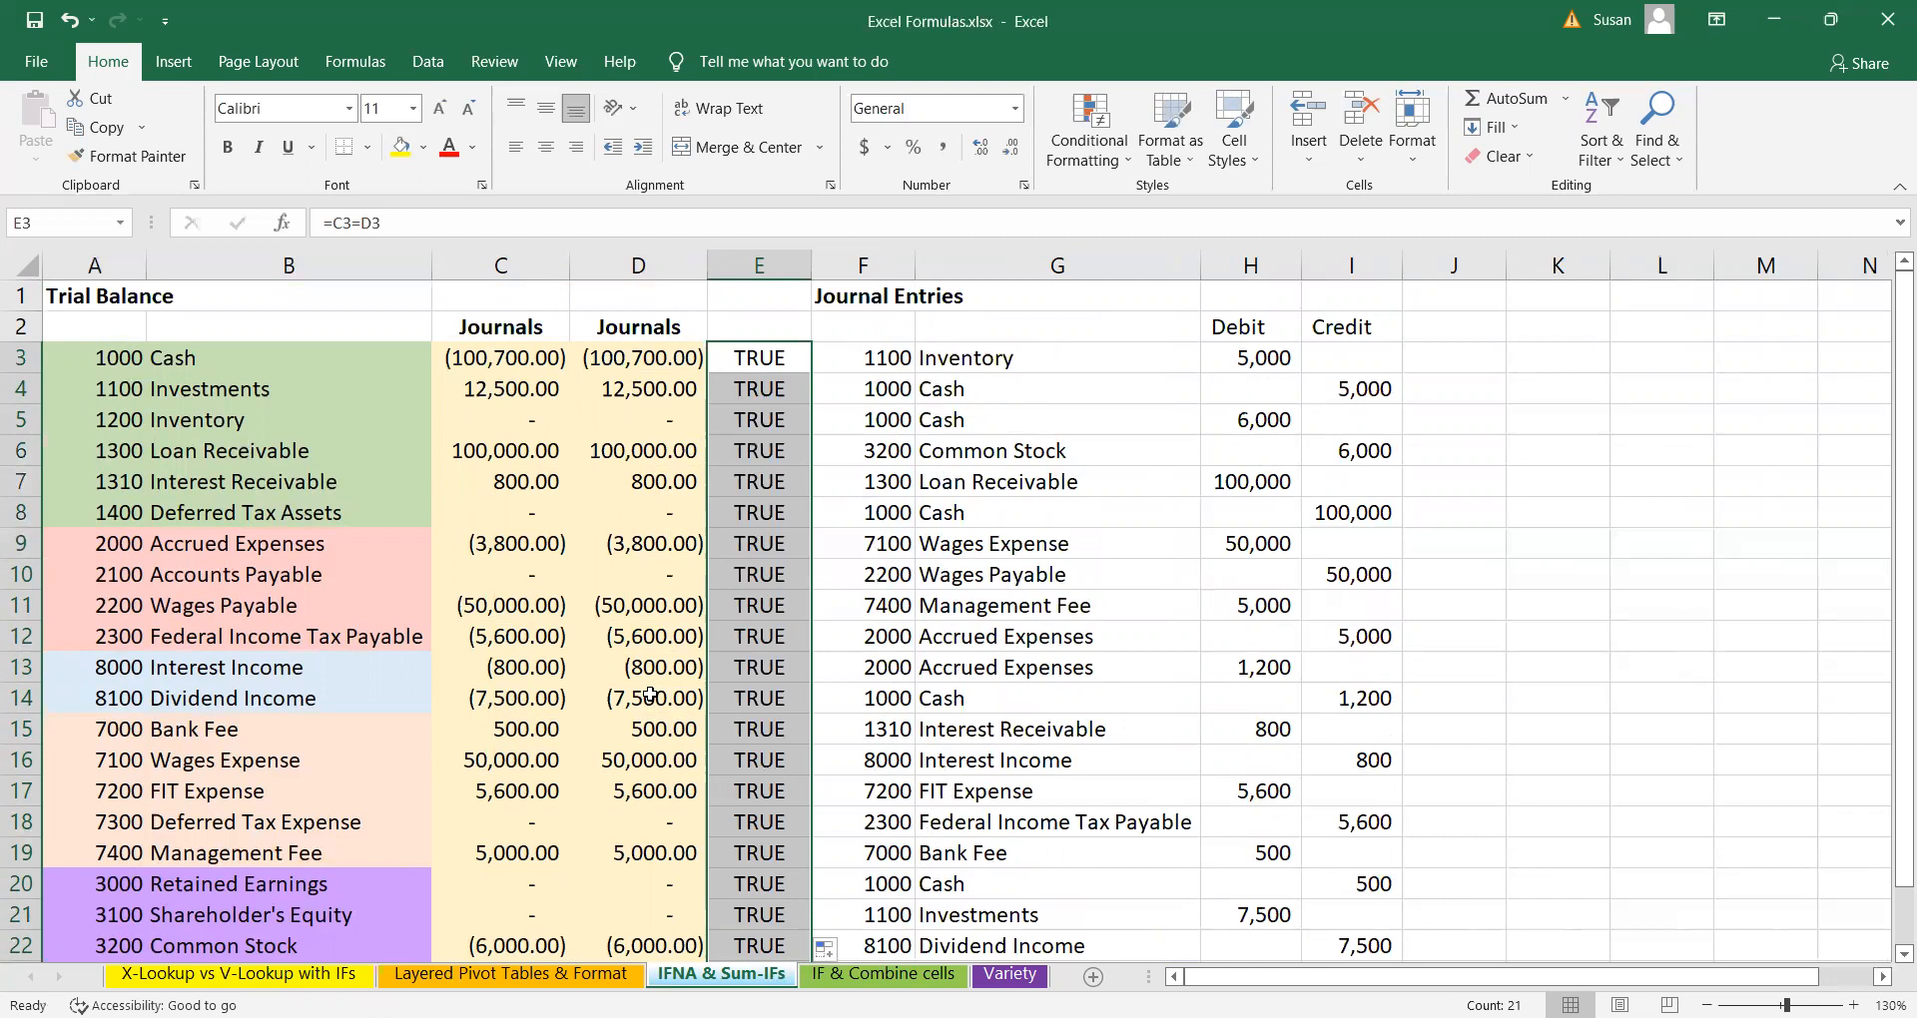
pyautogui.click(1117, 668)
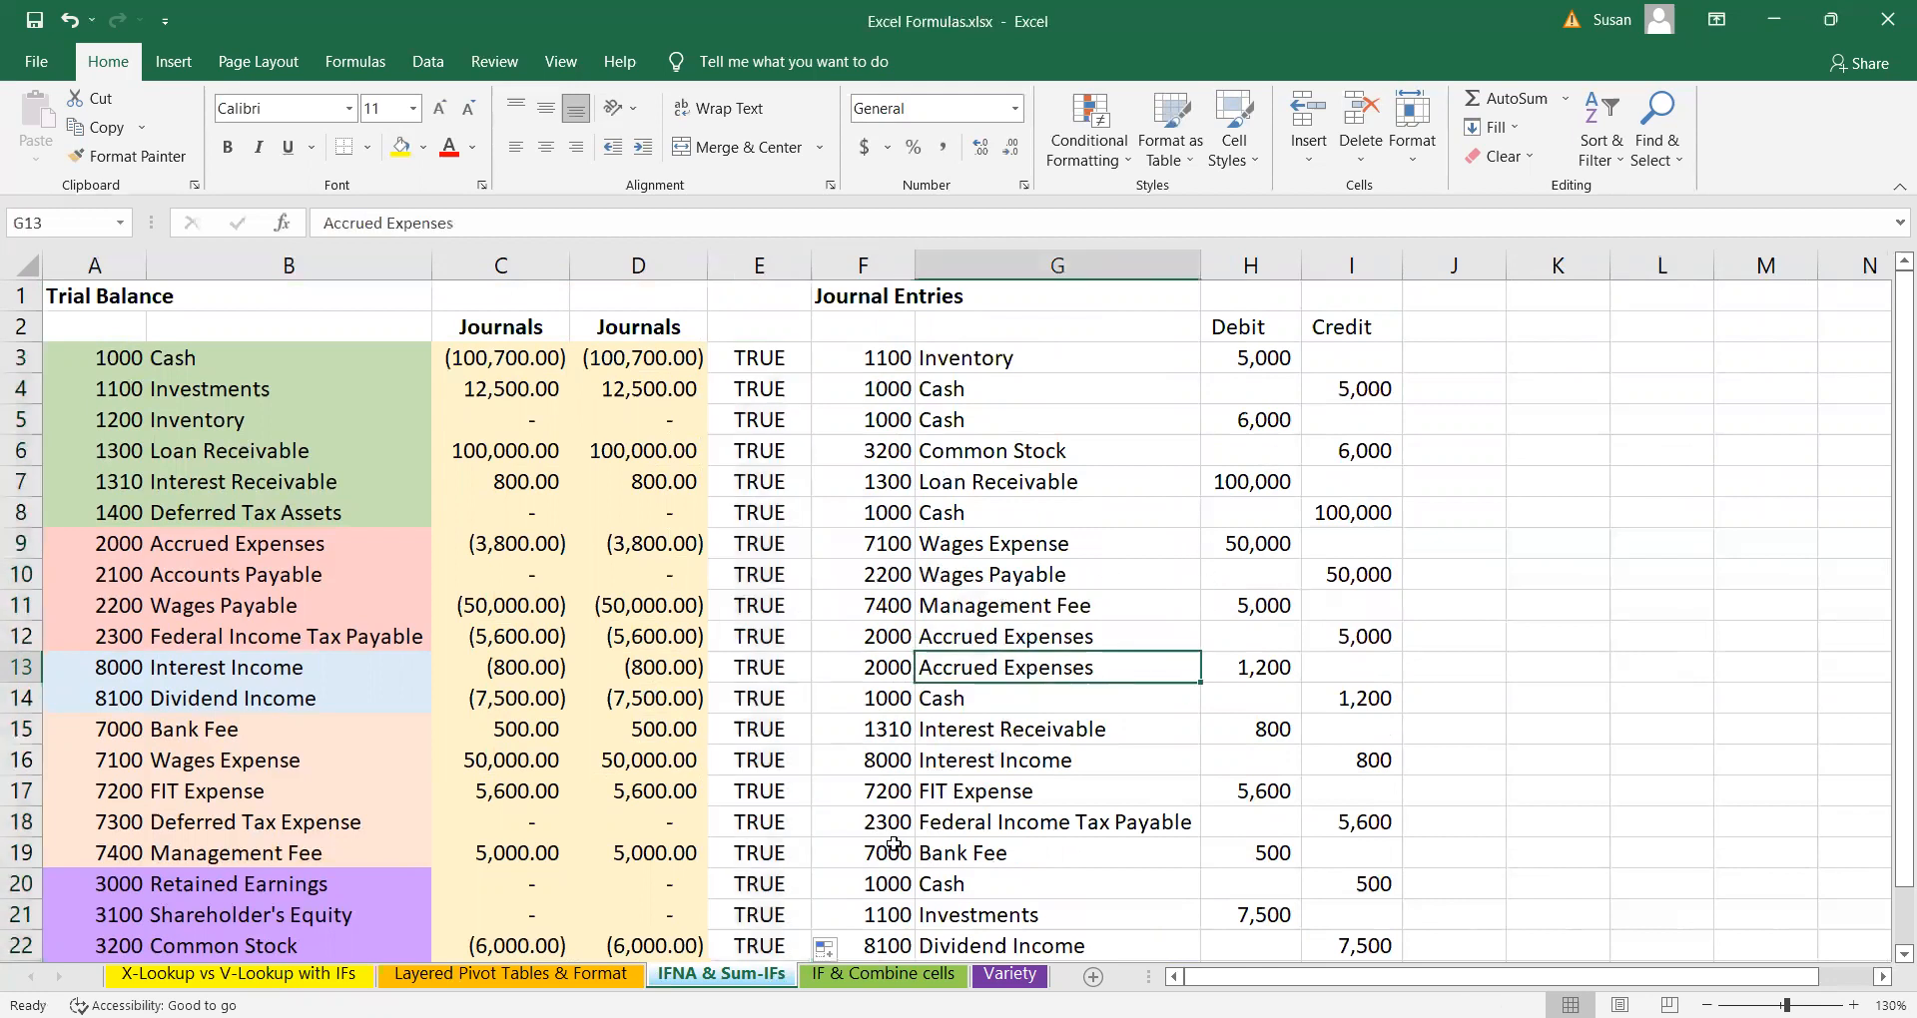
# - Open the IF & Combine cells sheet and review the policy year start and end dates in E2:F3
pyautogui.click(883, 973)
pyautogui.click(908, 841)
pyautogui.click(910, 866)
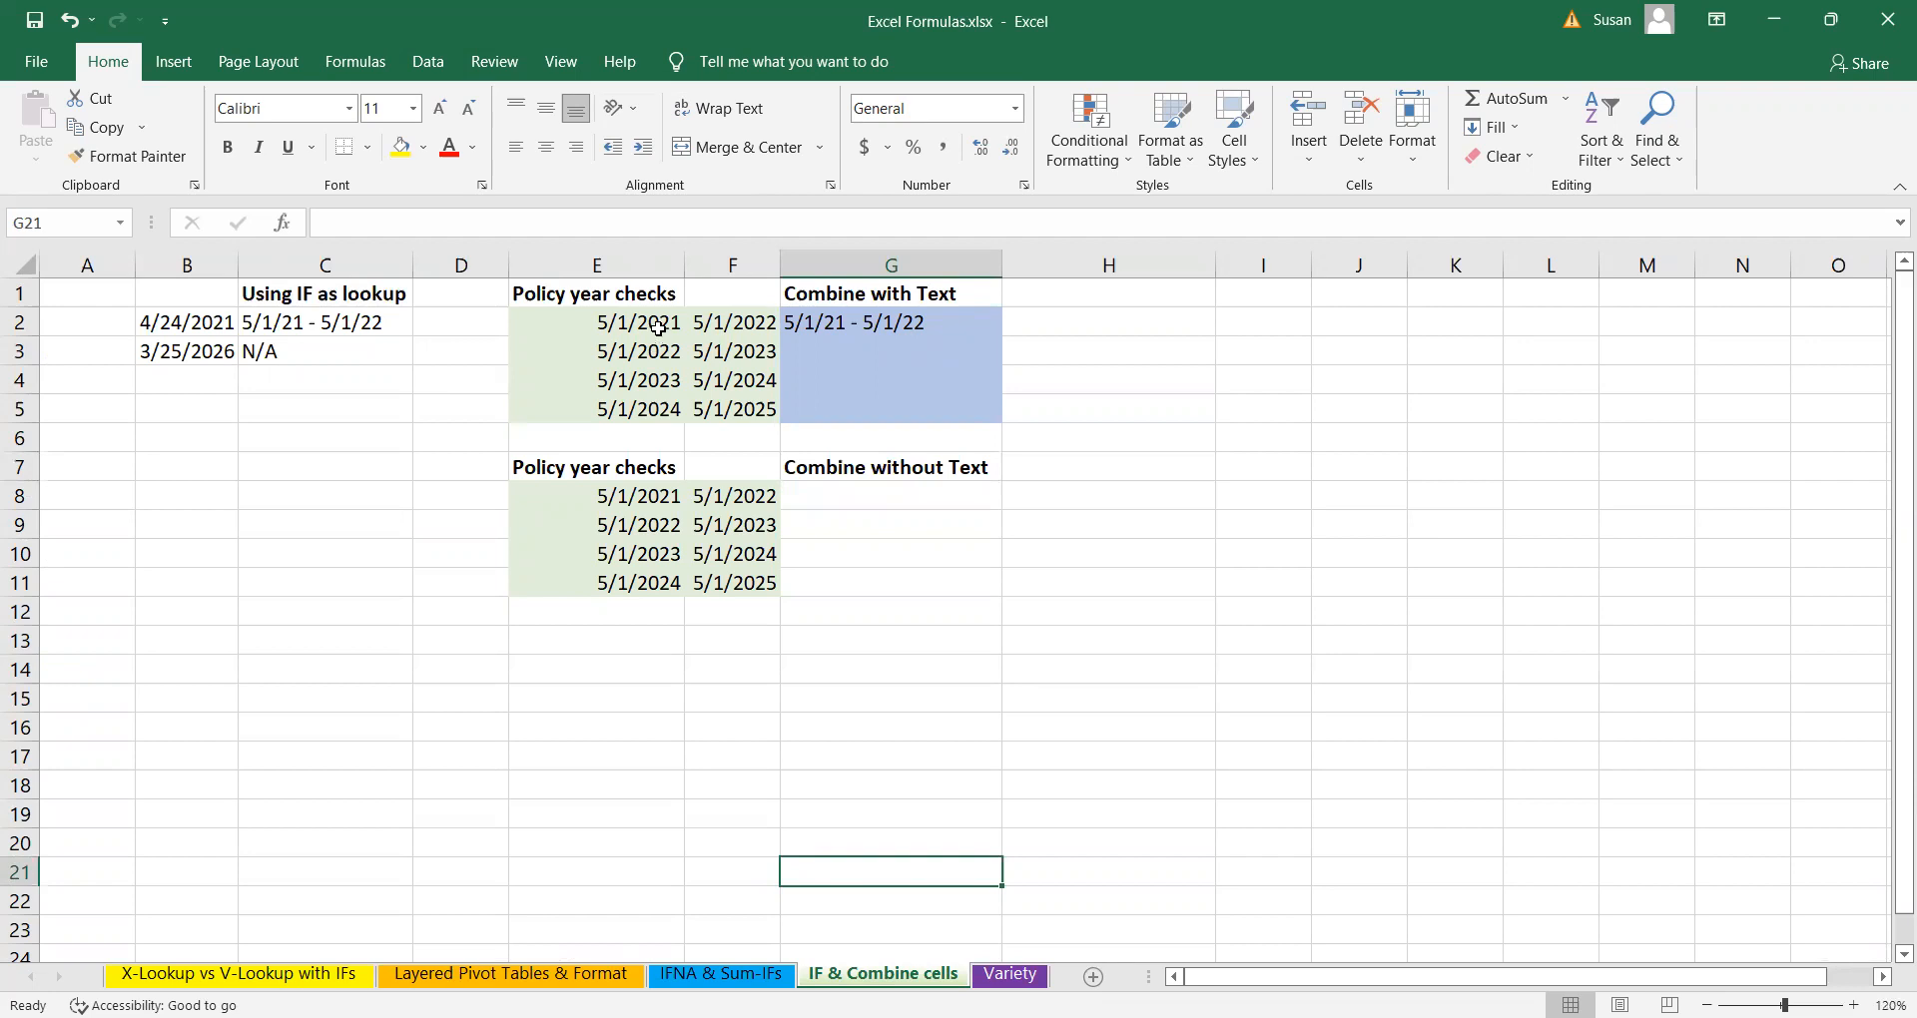
pyautogui.click(728, 320)
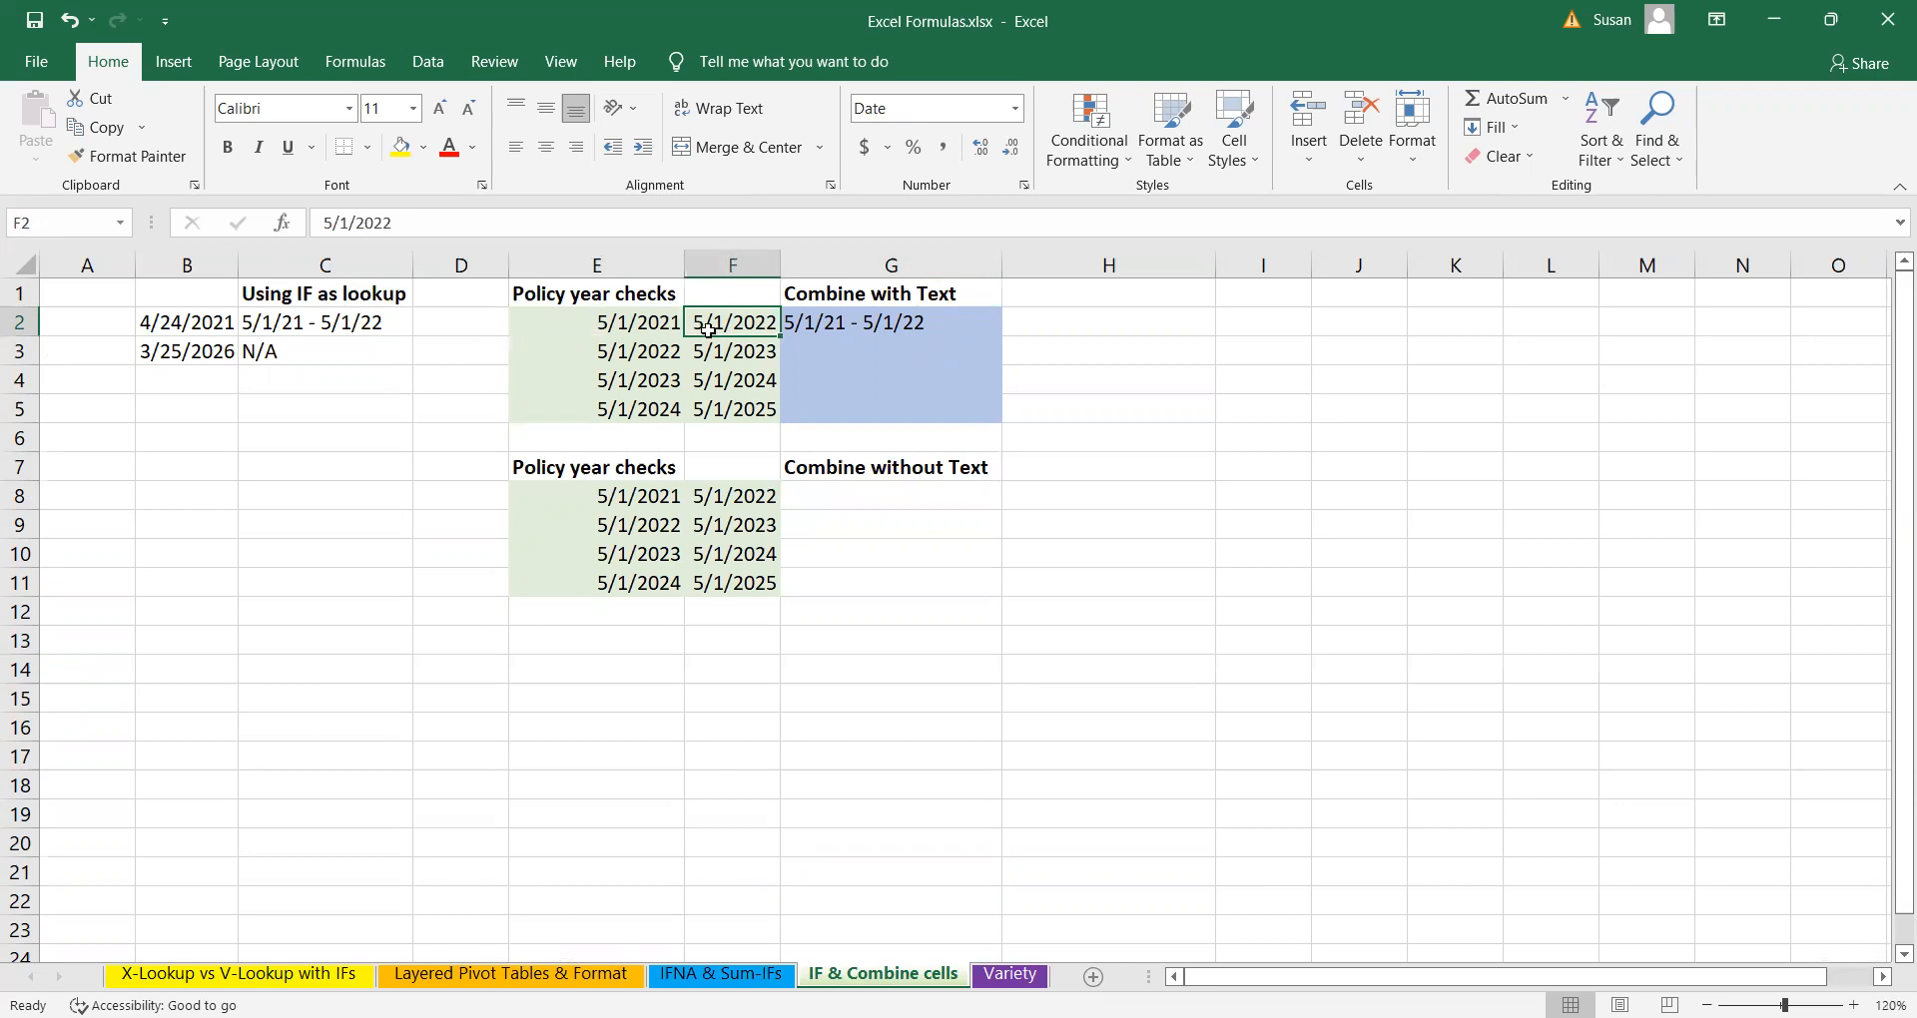
pyautogui.click(653, 319)
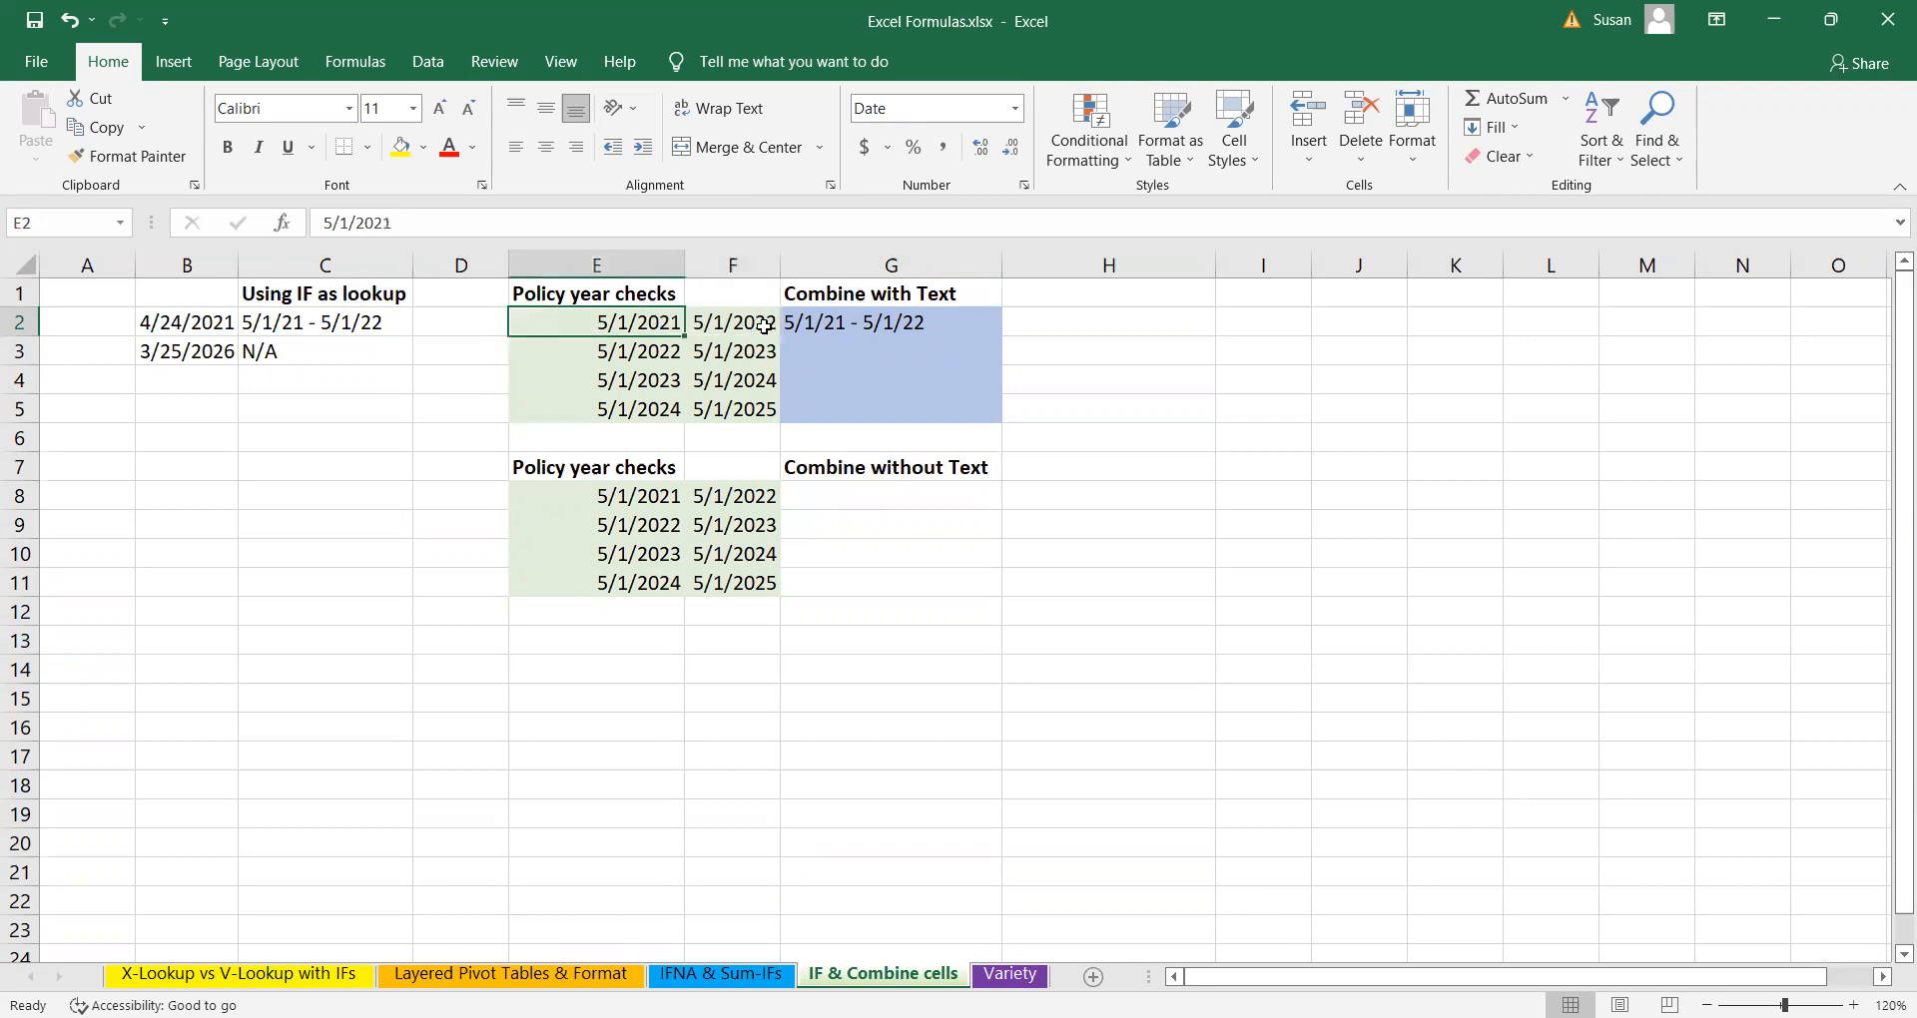
pyautogui.click(764, 325)
pyautogui.click(647, 354)
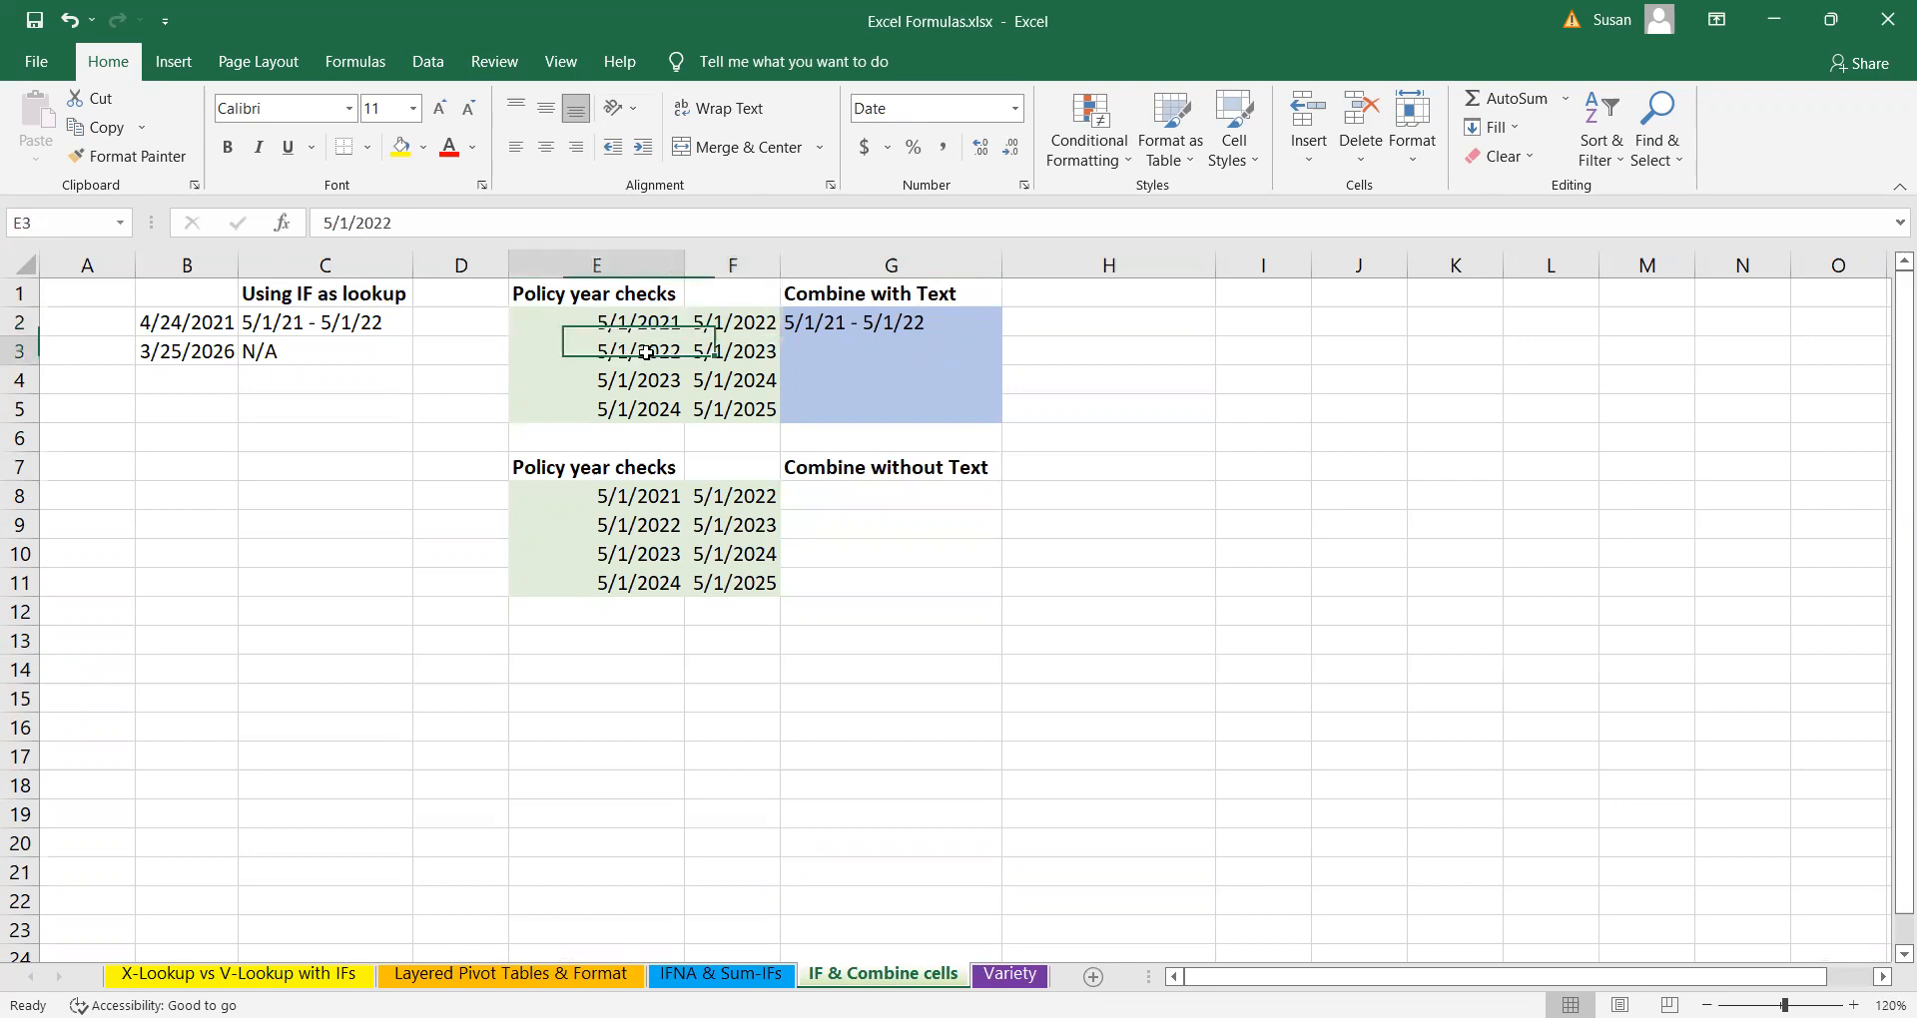
pyautogui.click(713, 362)
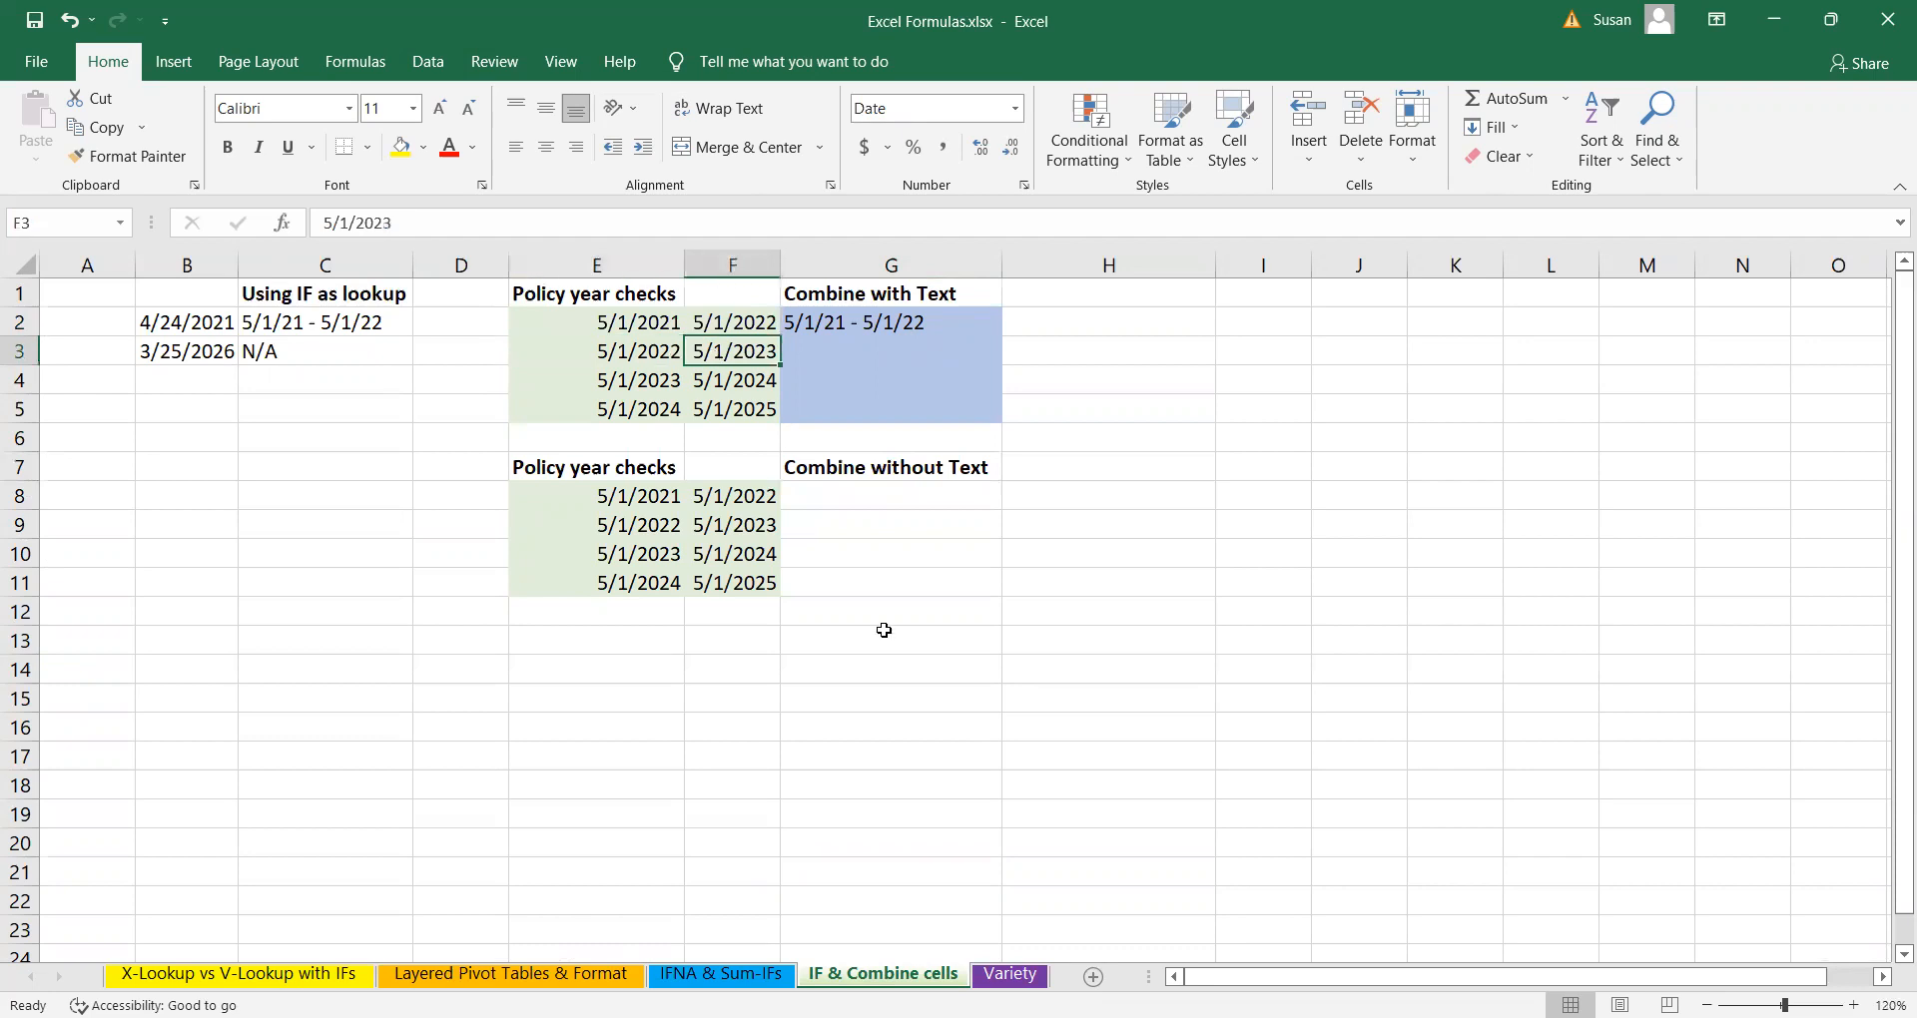
# - Examine the formula in G2 that combines the policy dates in E2 and F2 using TEXT
pyautogui.click(912, 320)
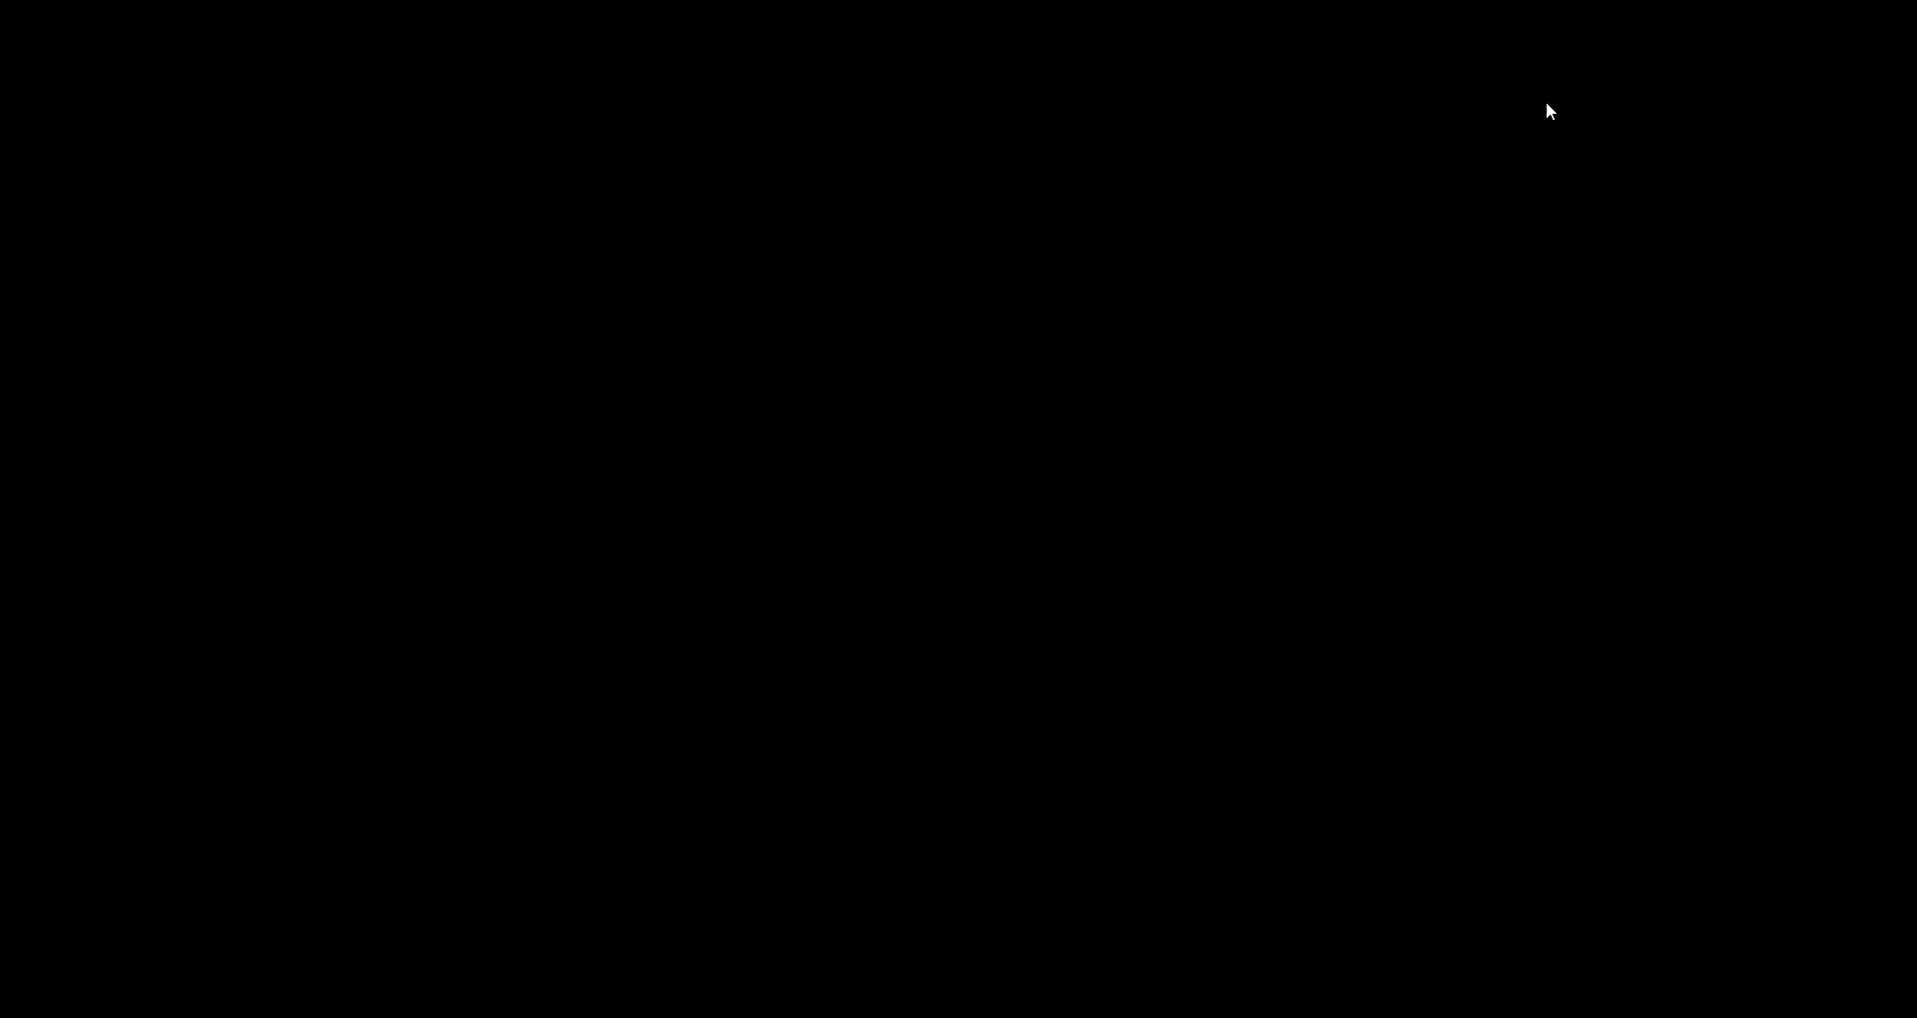
pyautogui.click(761, 210)
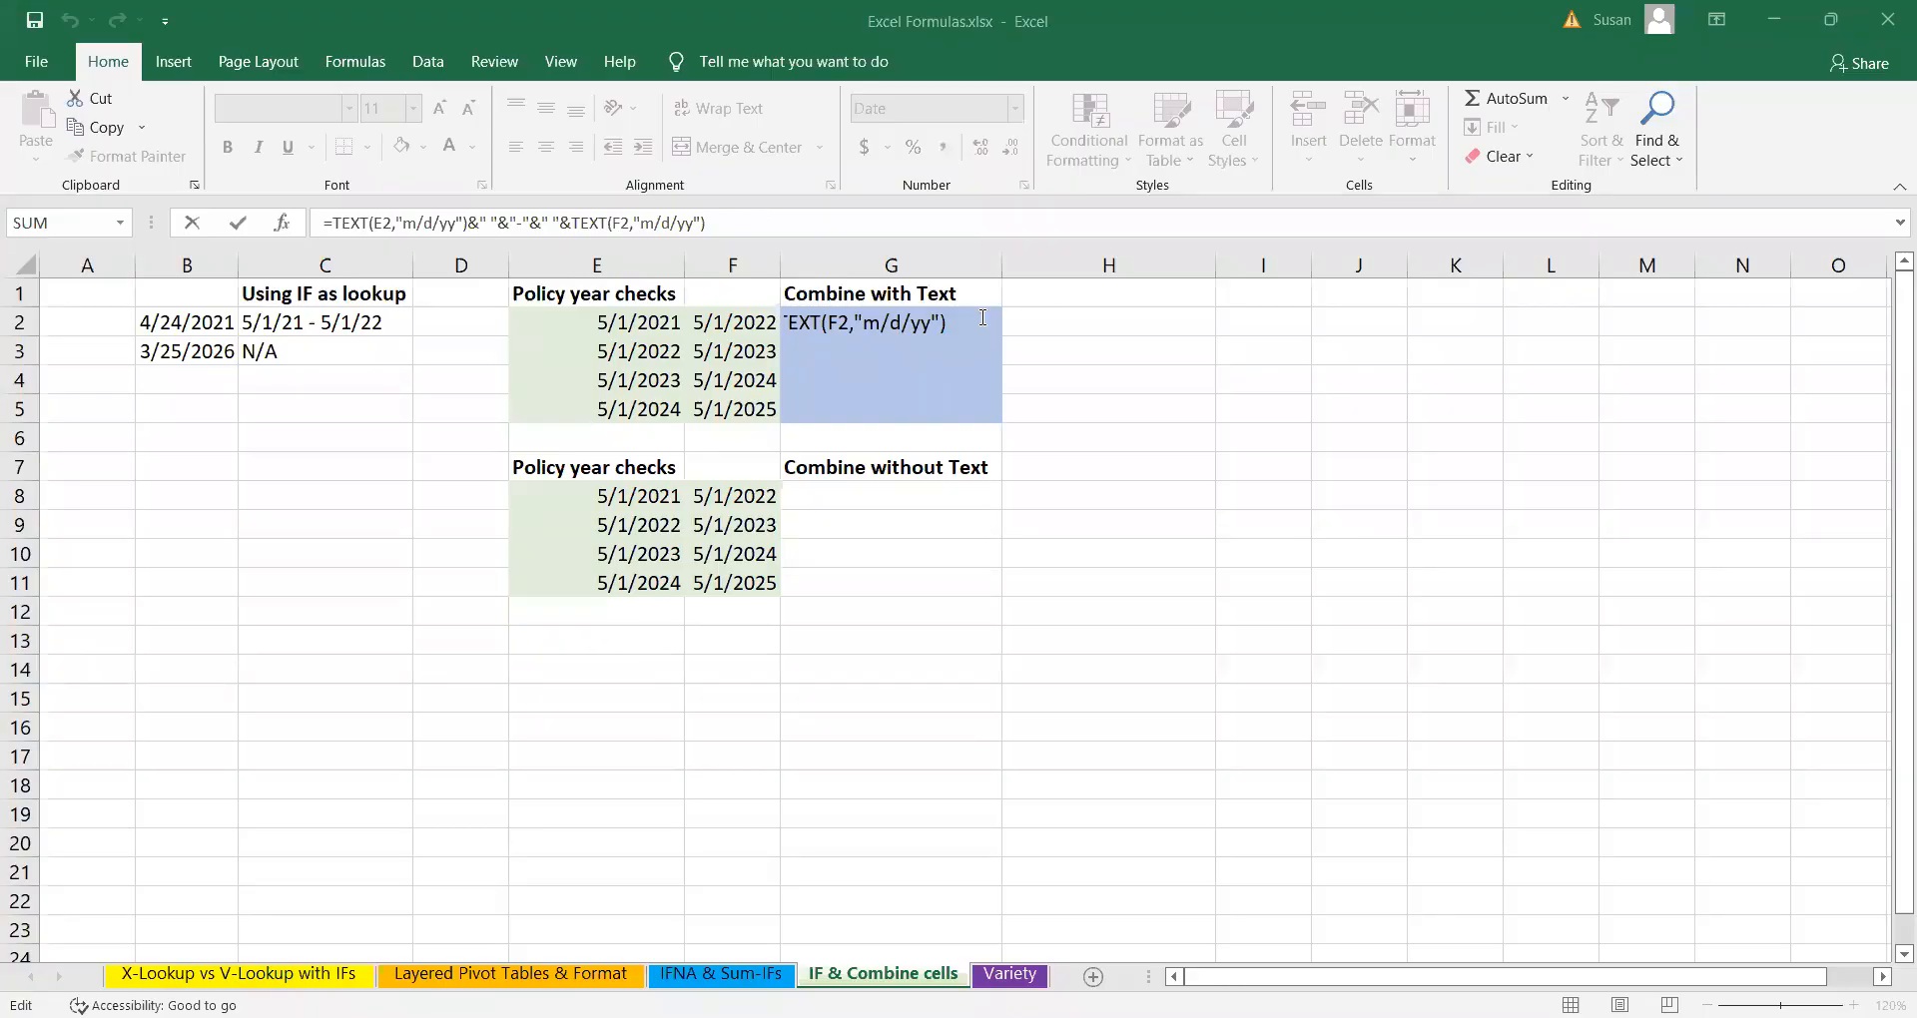
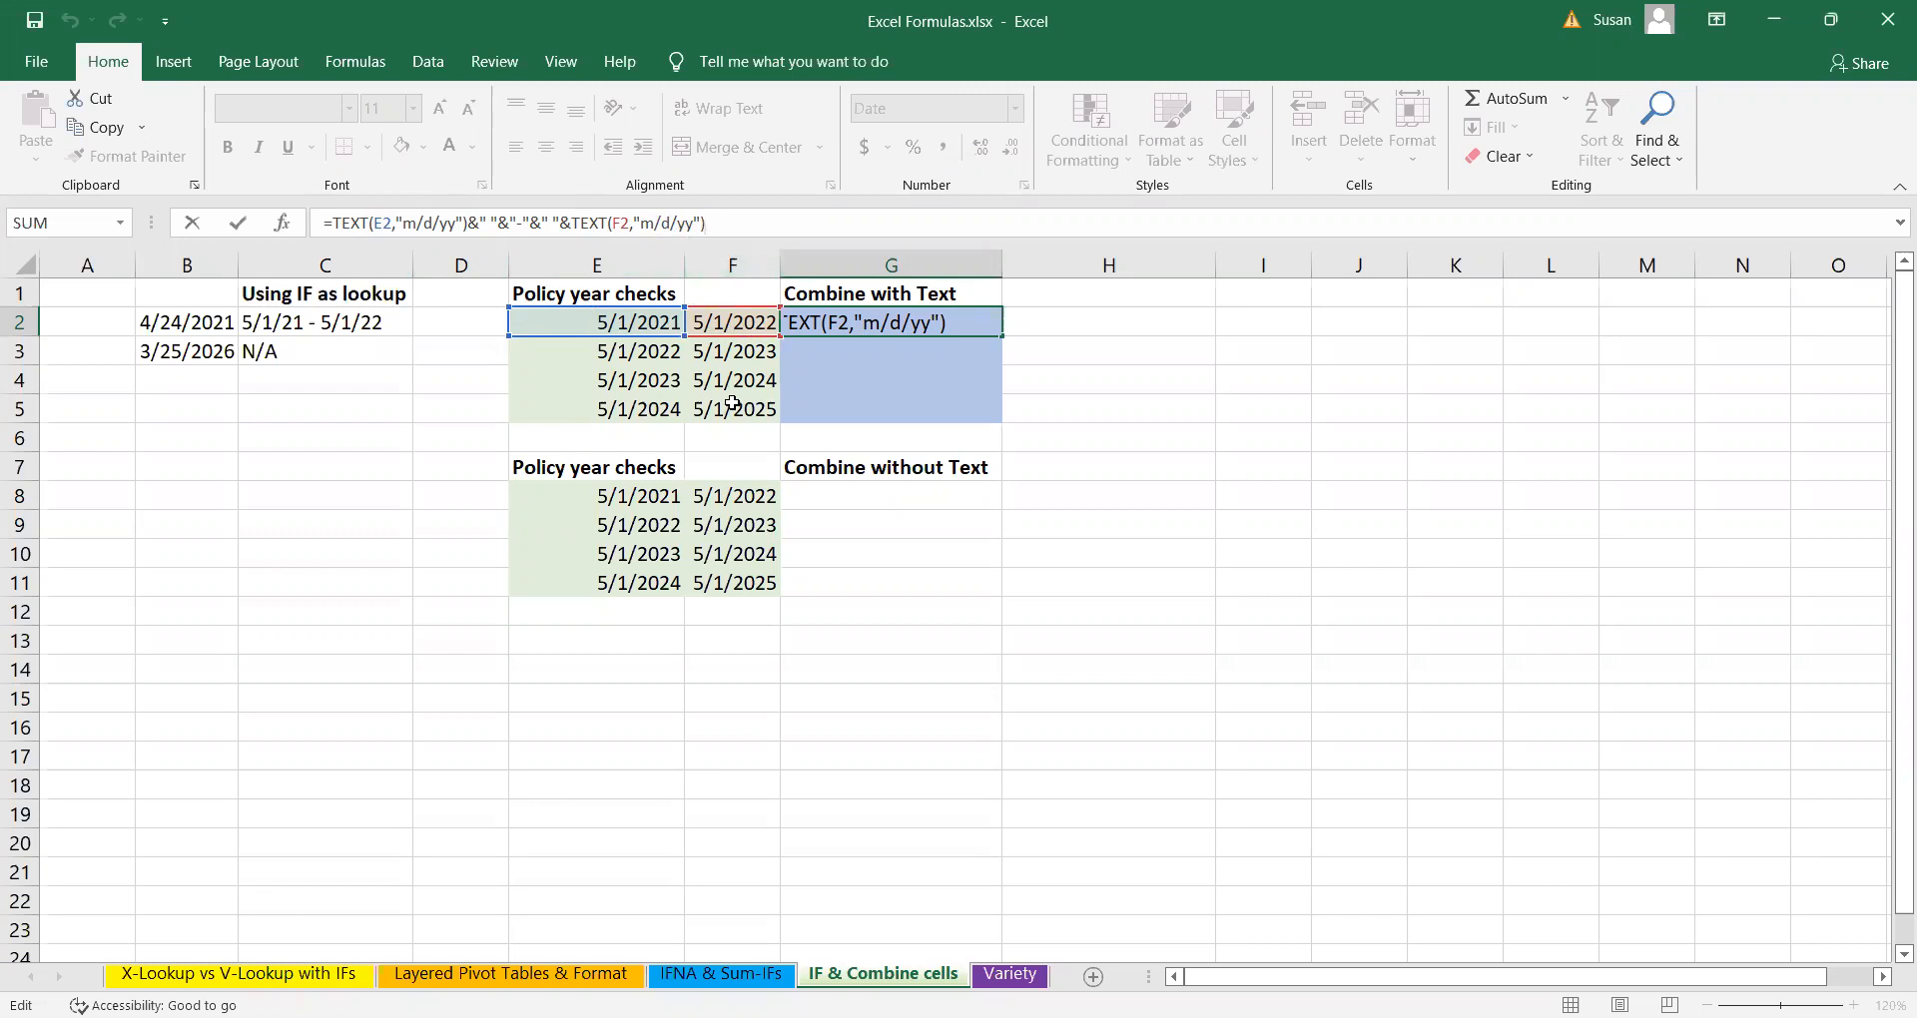
pyautogui.press('Return')
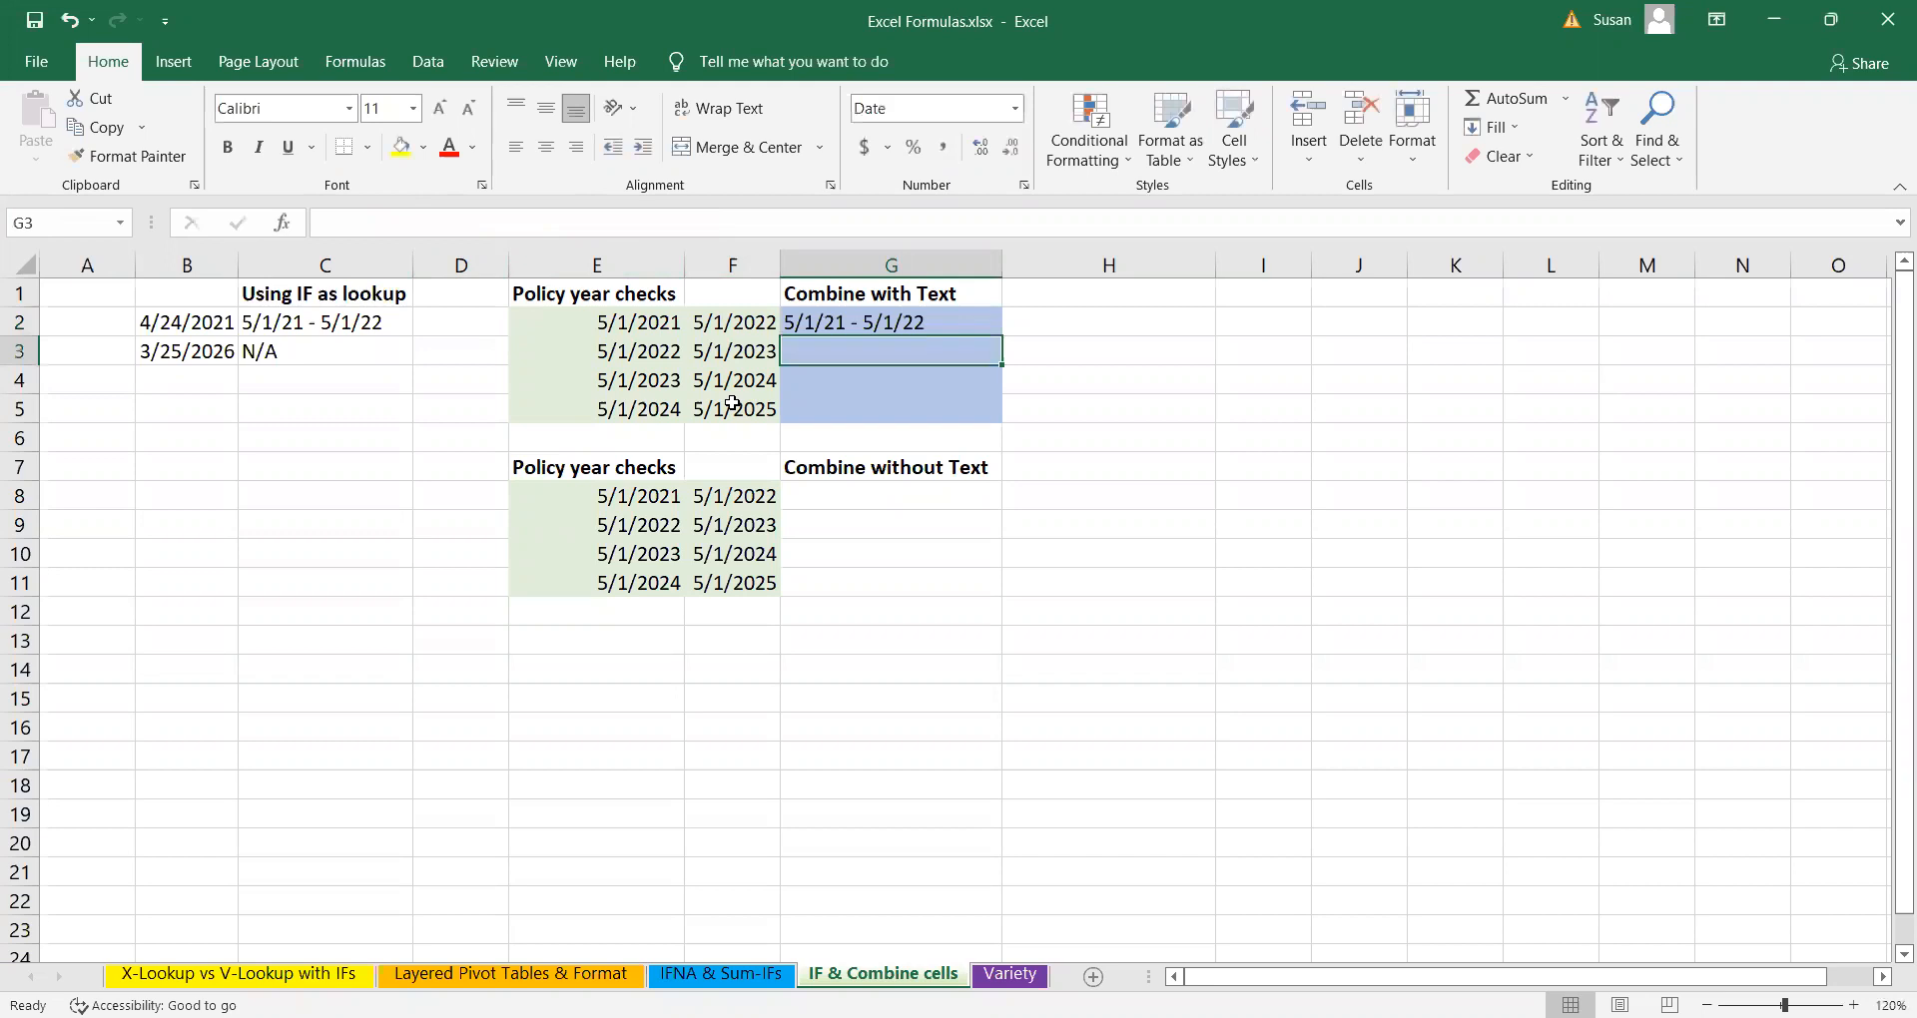
pyautogui.click(620, 318)
pyautogui.click(725, 324)
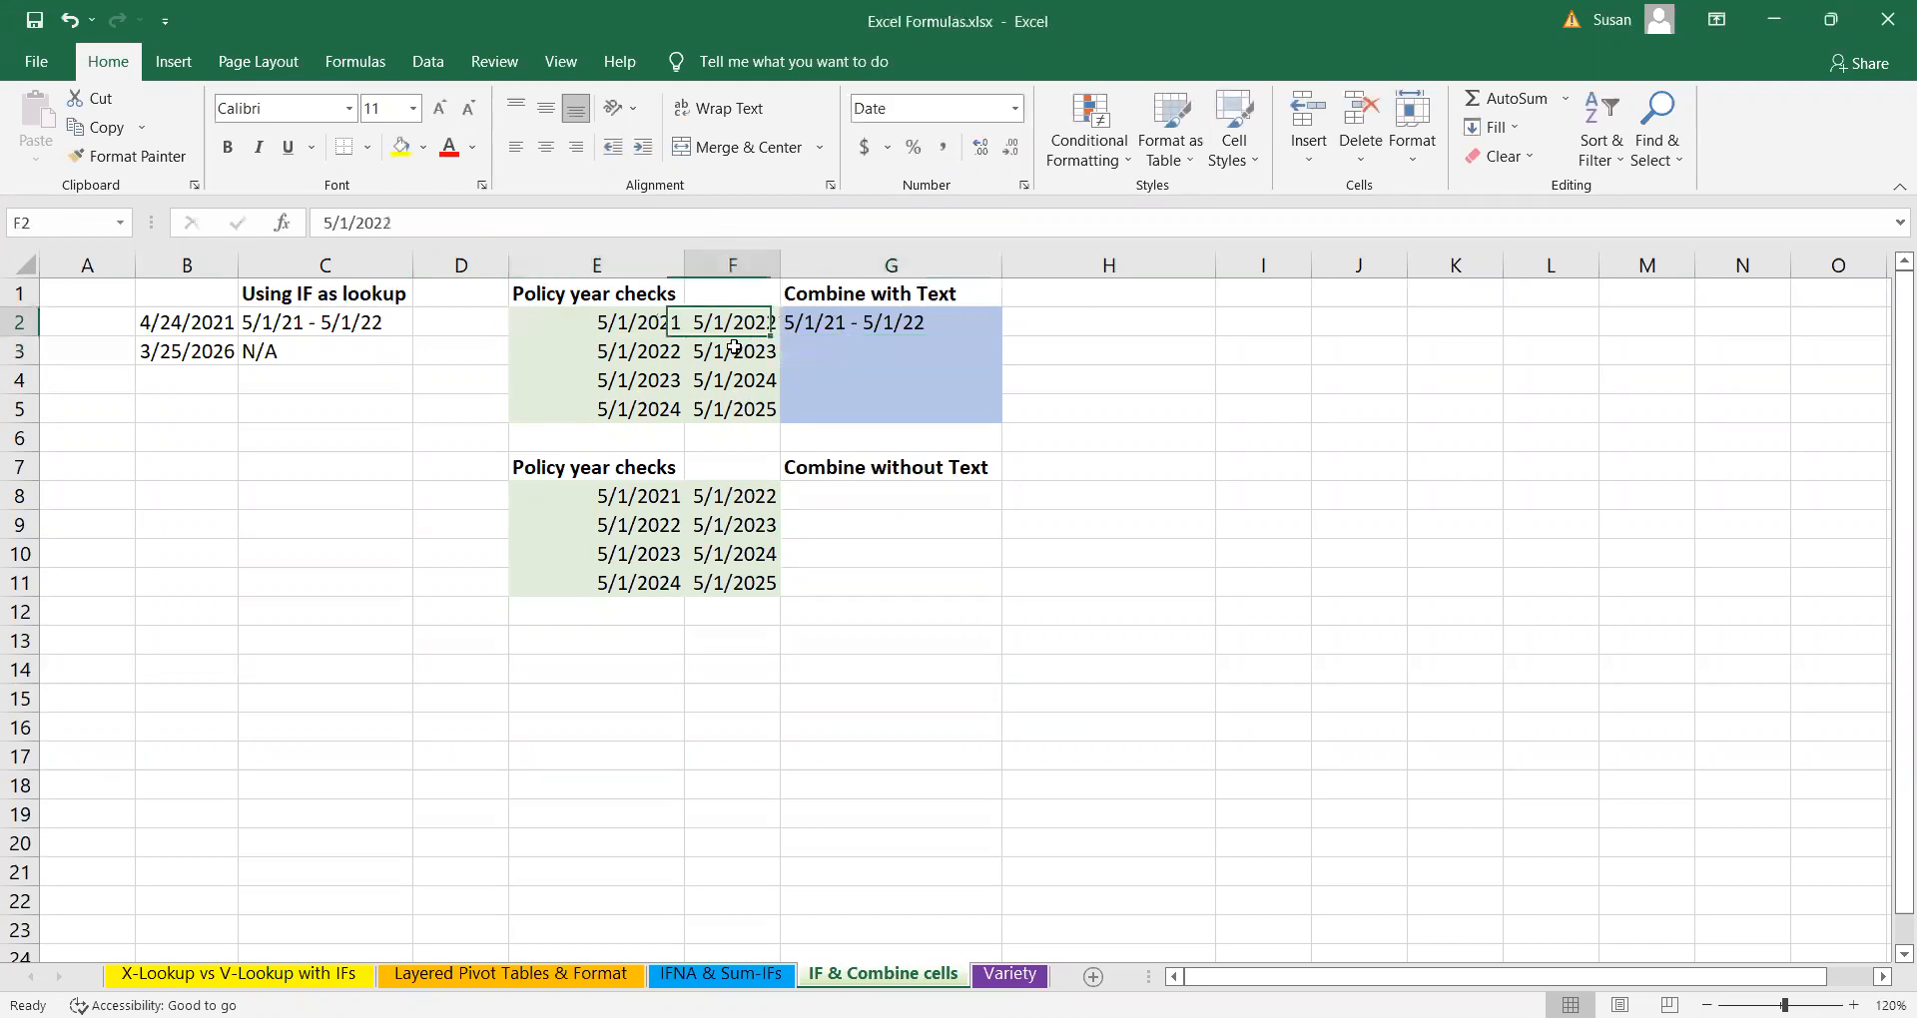
pyautogui.click(849, 316)
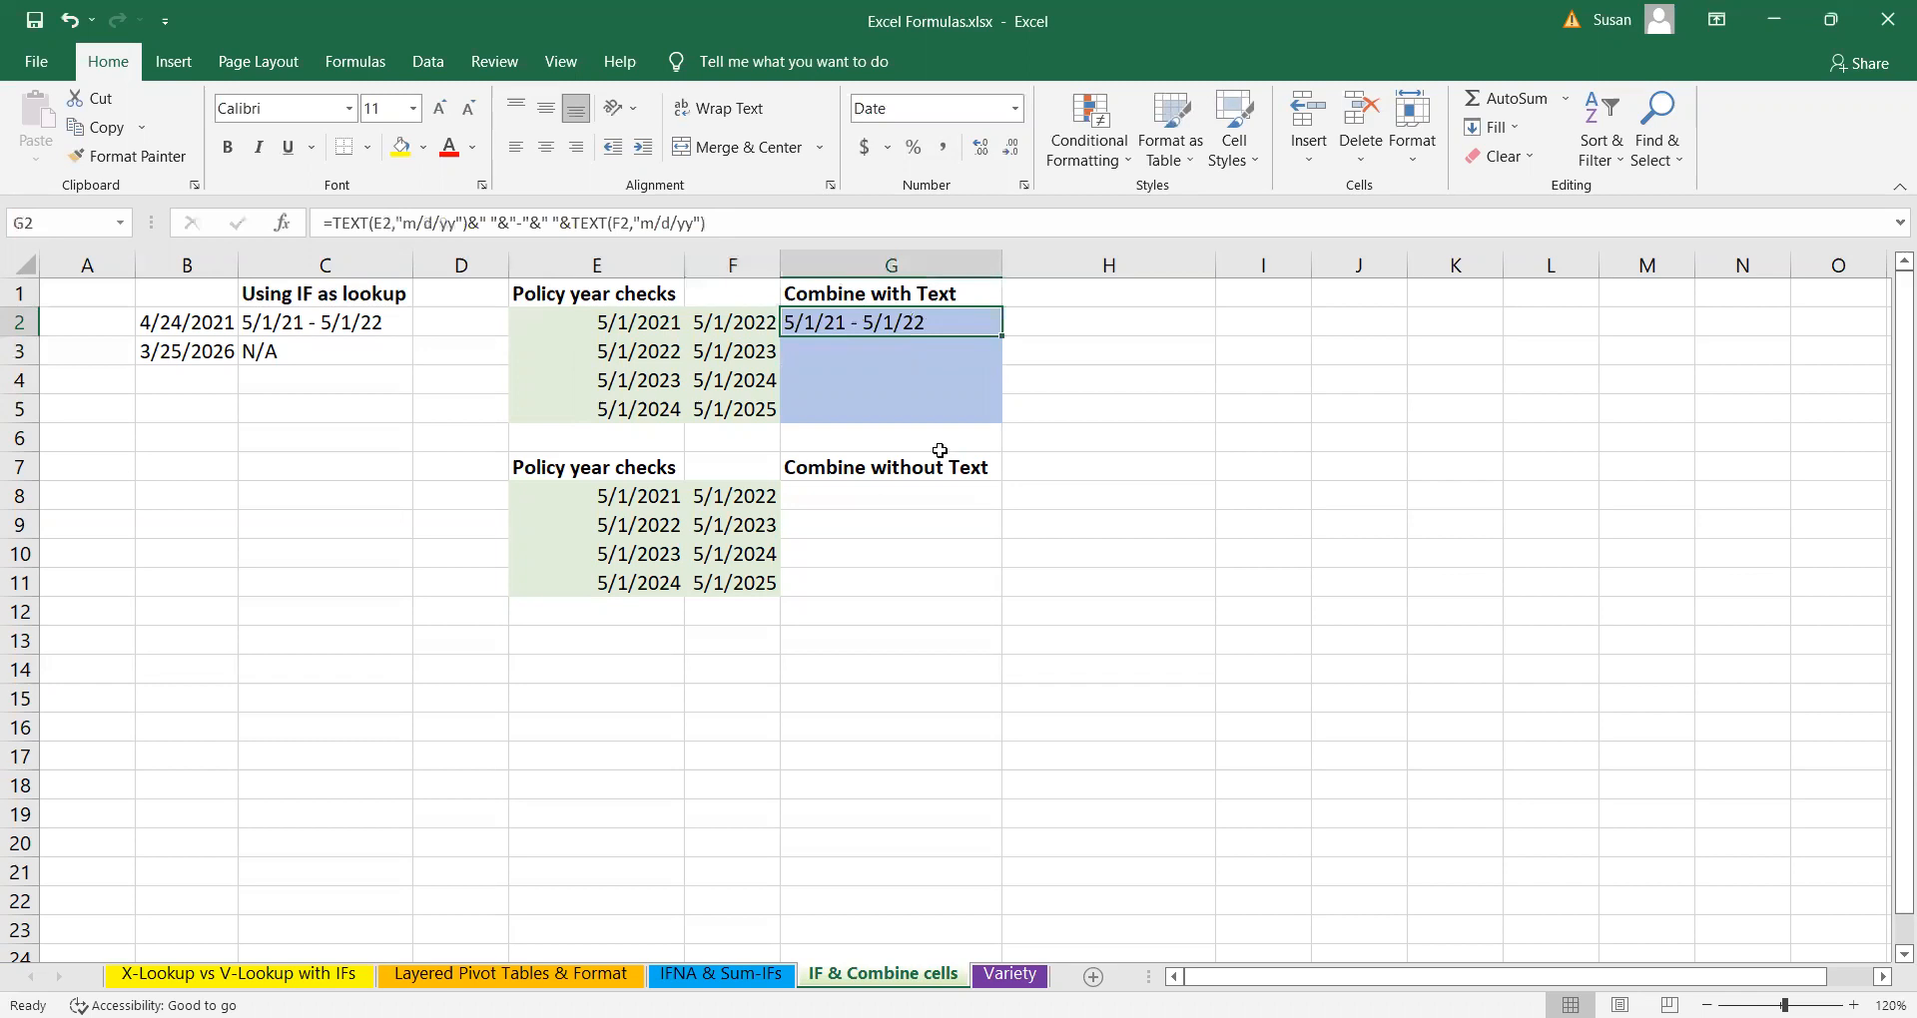
pyautogui.click(1027, 478)
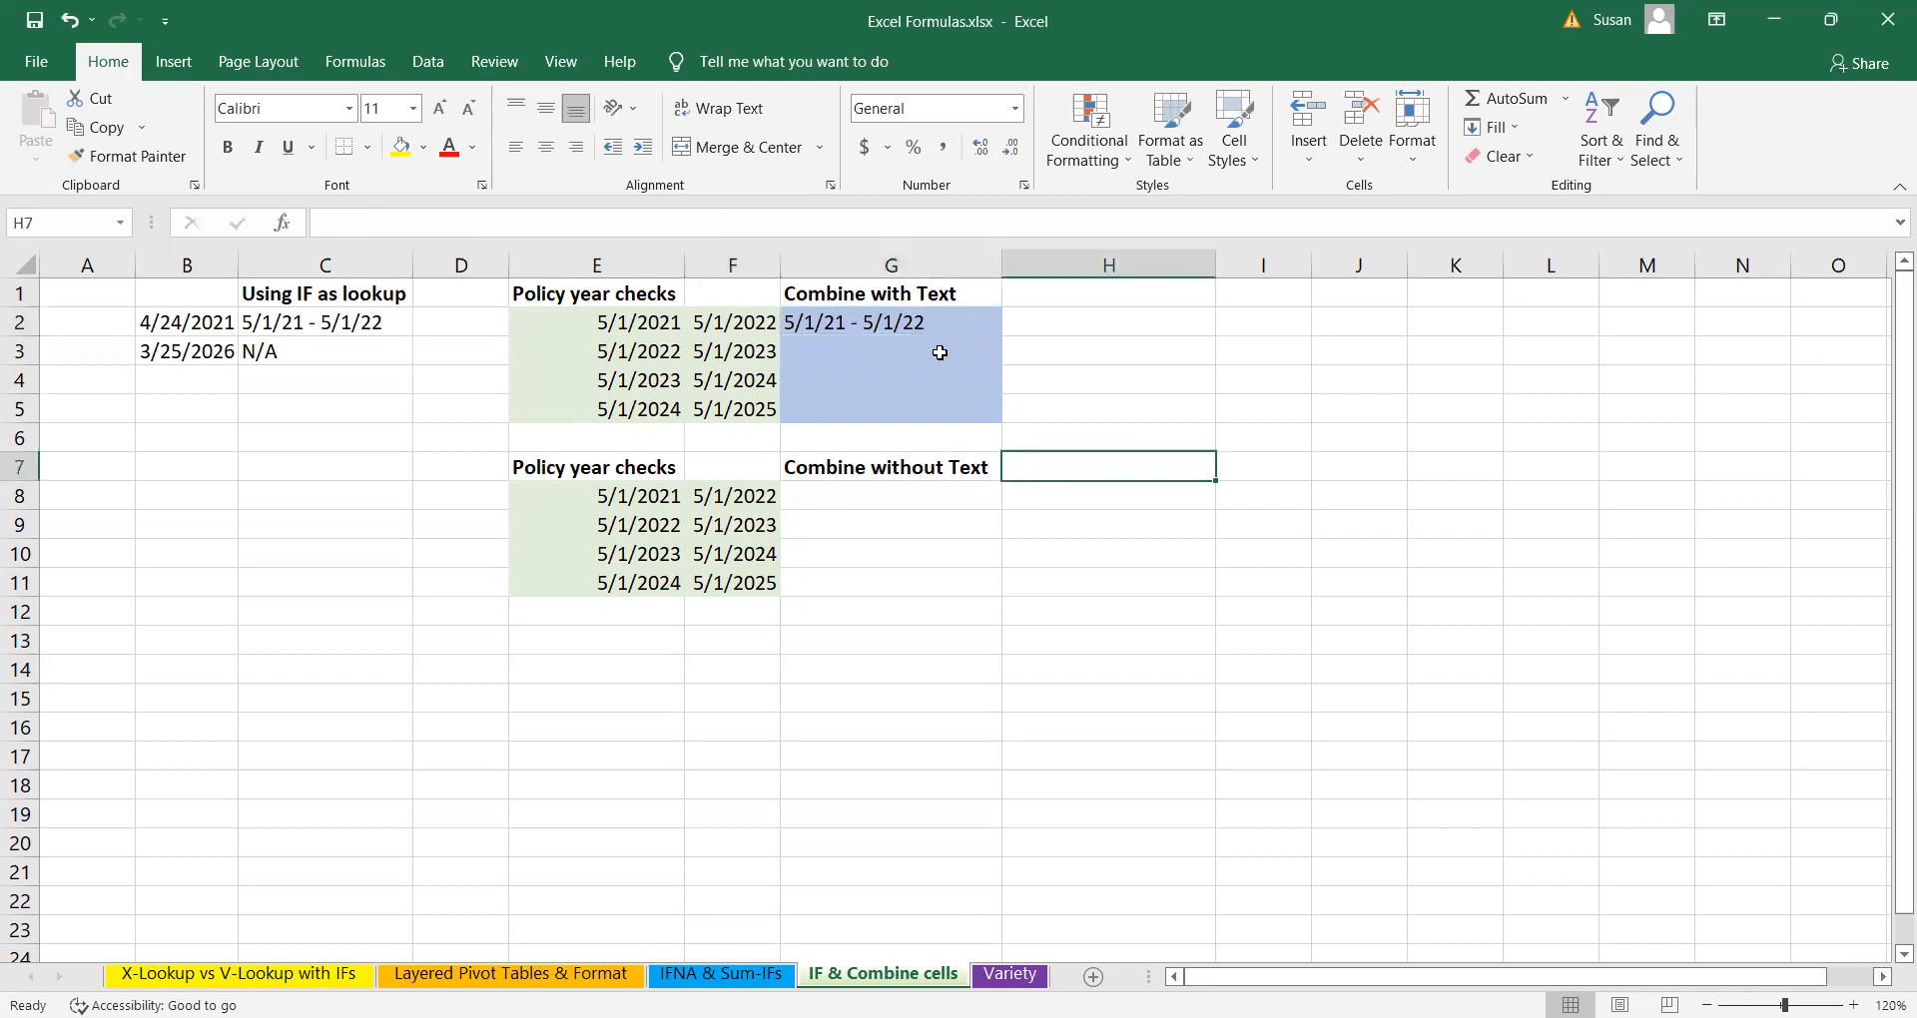
# - Start a TEXT formula in G3 with the policy start date in E3 as its value
pyautogui.click(937, 345)
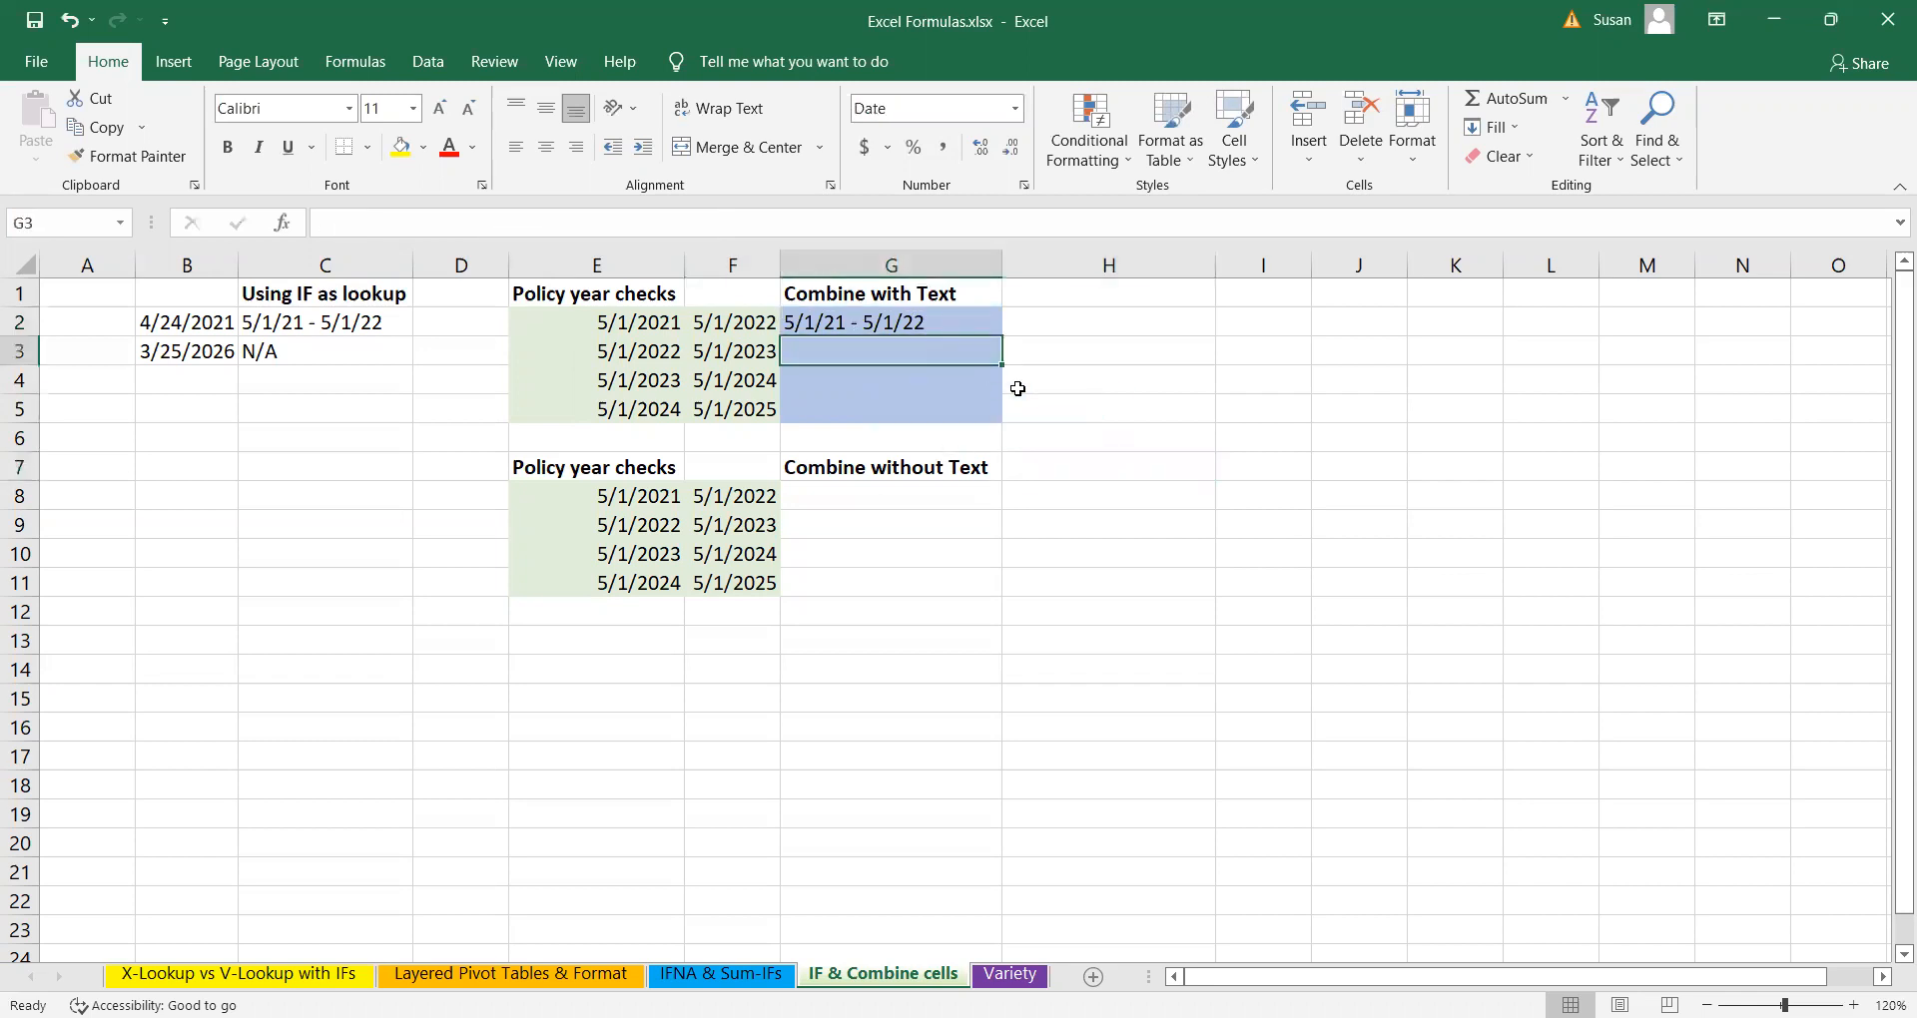
pyautogui.write('=')
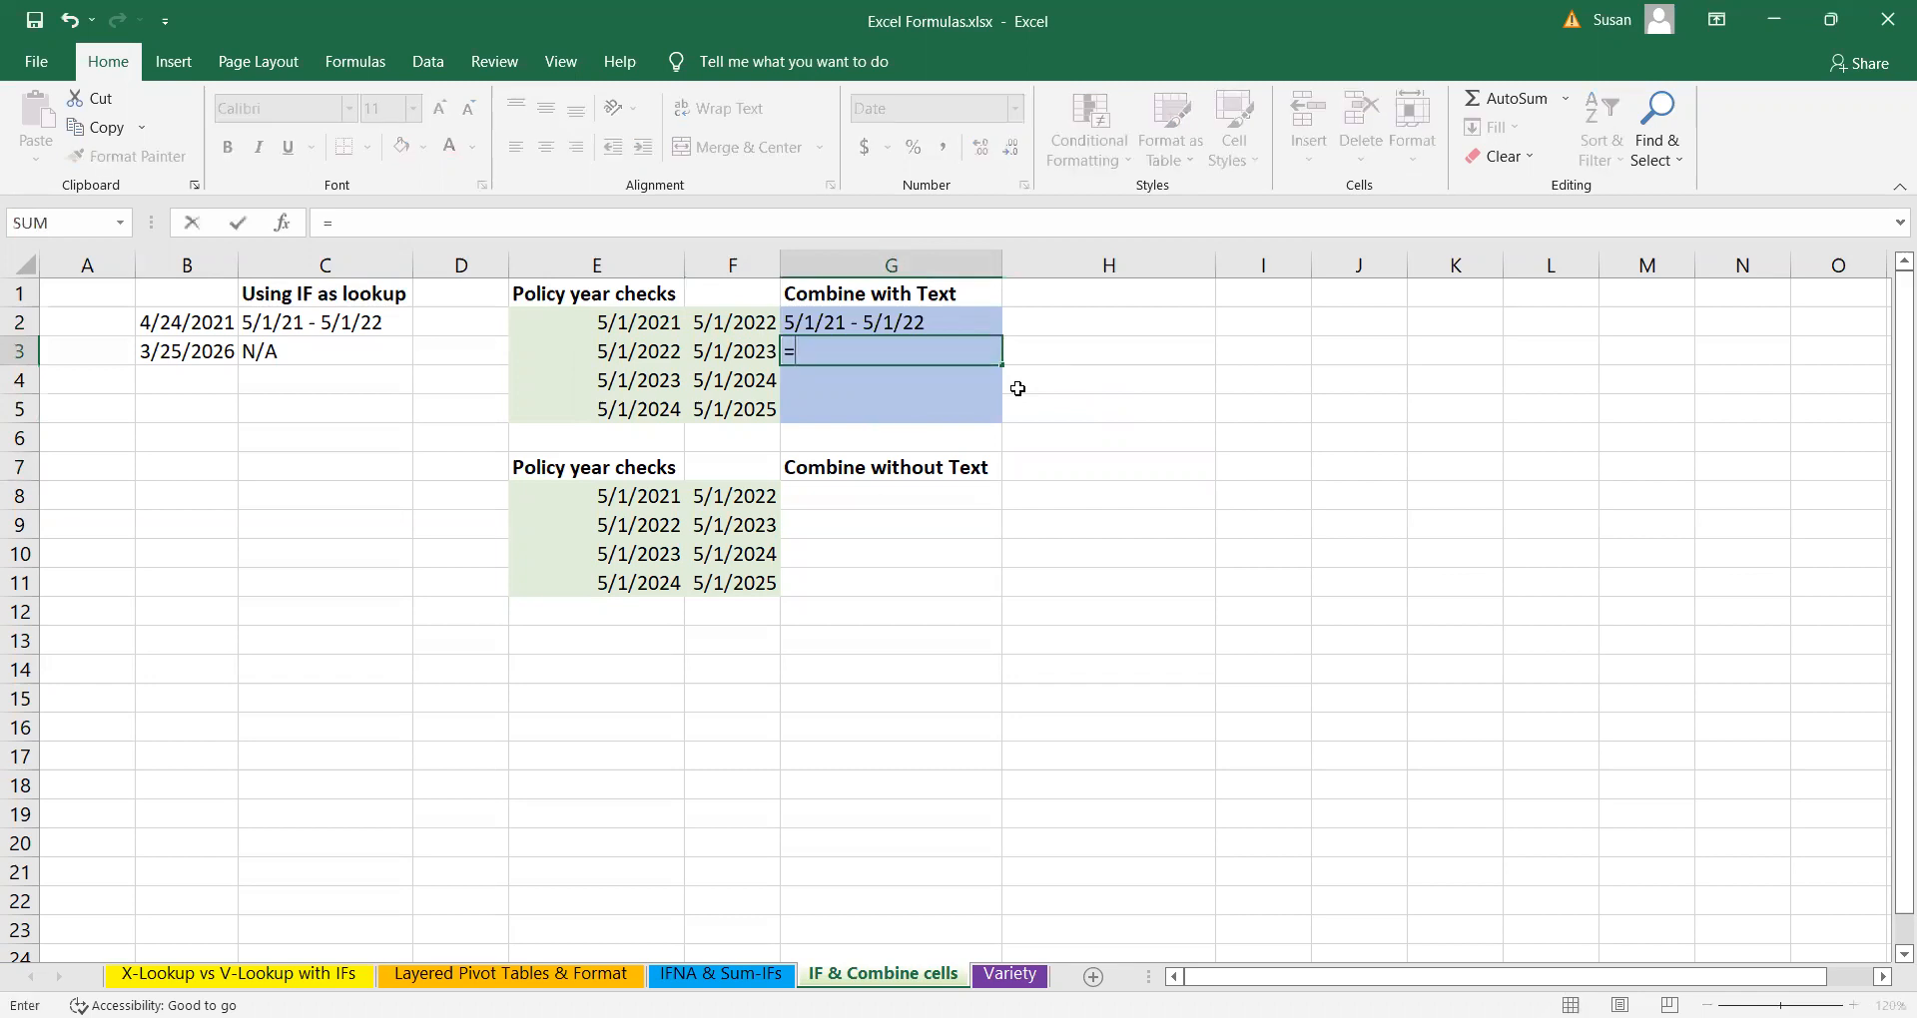
pyautogui.write('text')
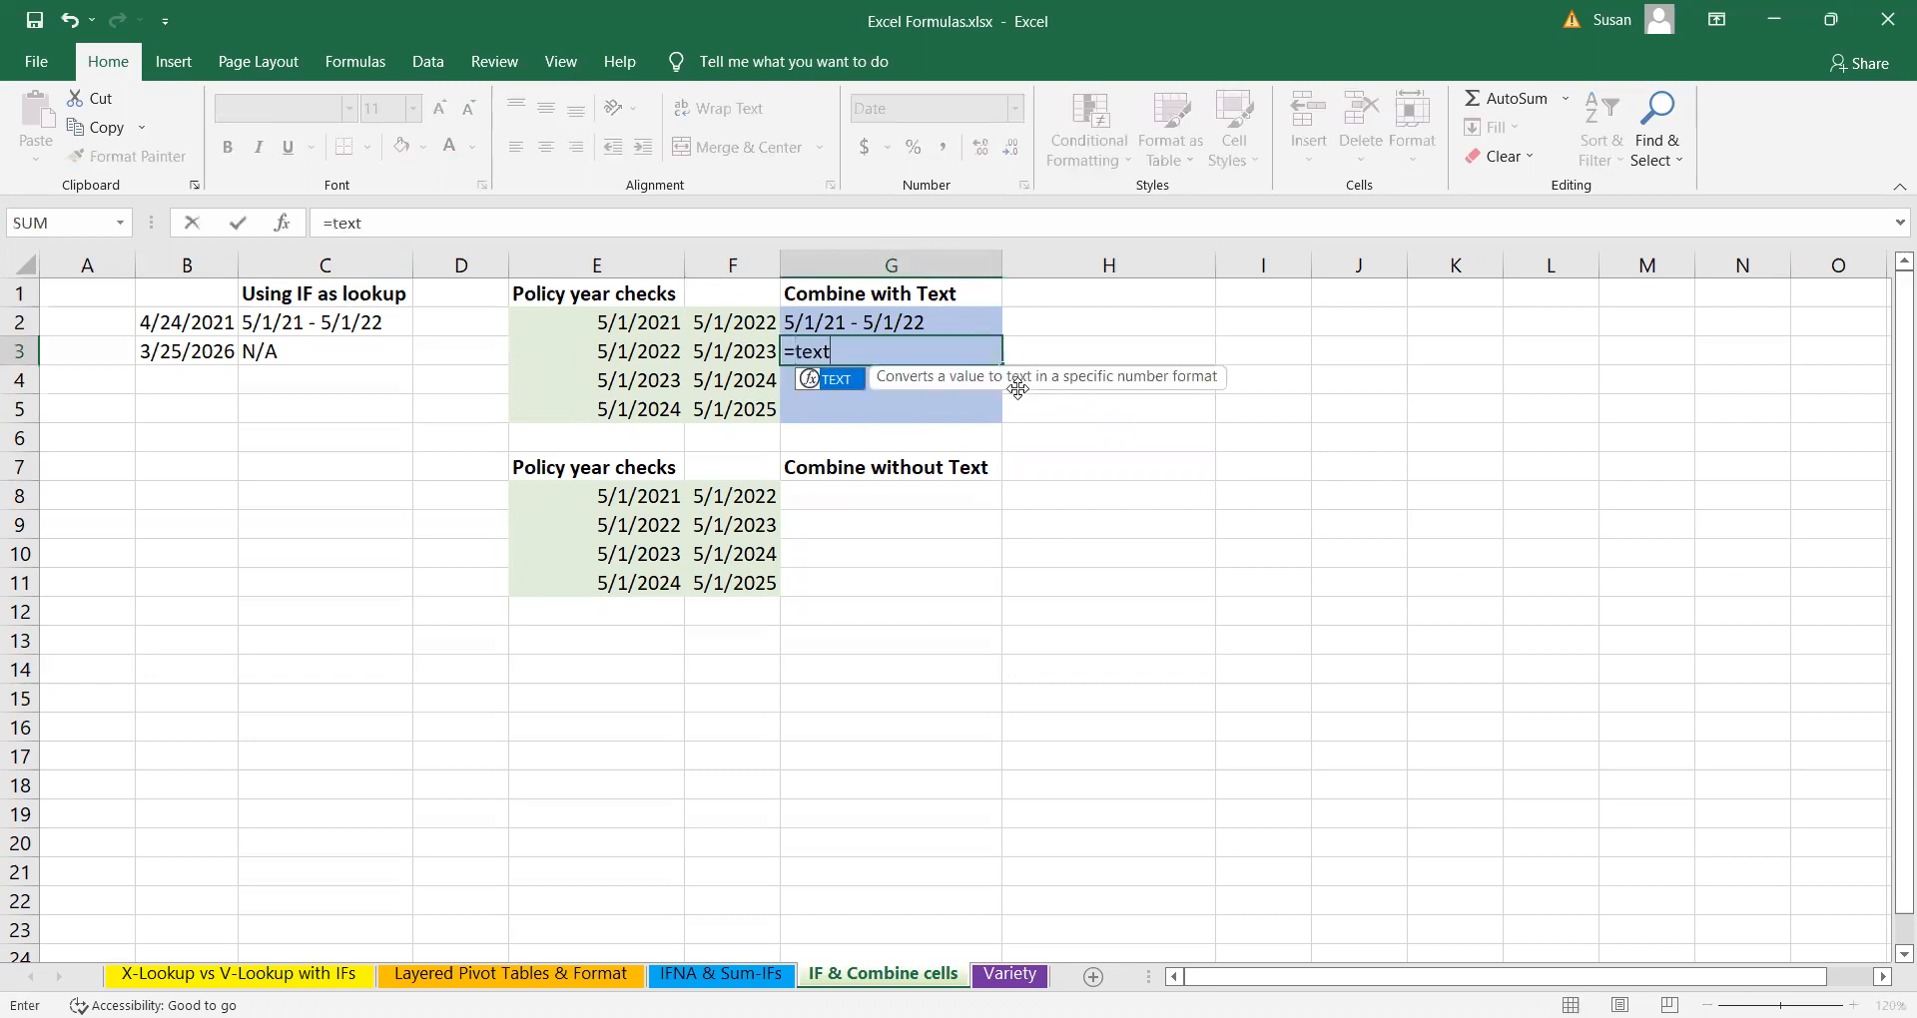
pyautogui.press('Tab')
pyautogui.click(660, 350)
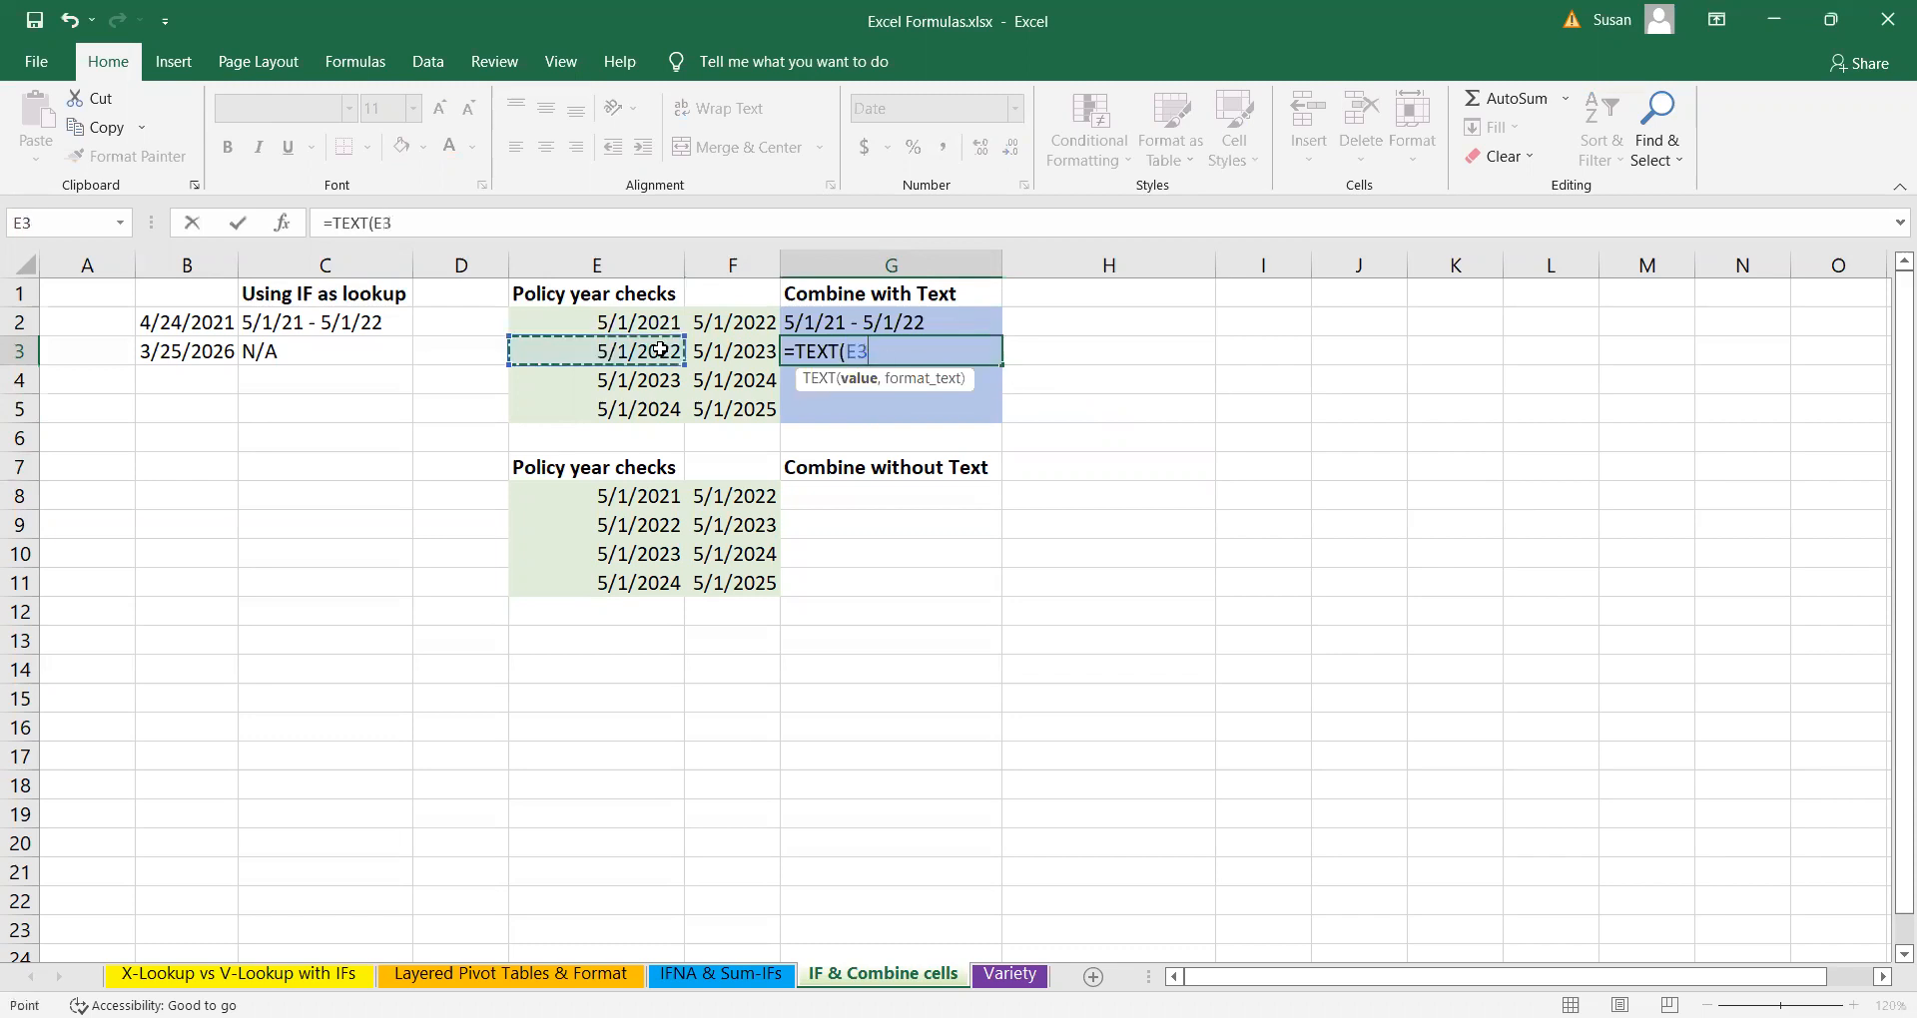
pyautogui.write(',')
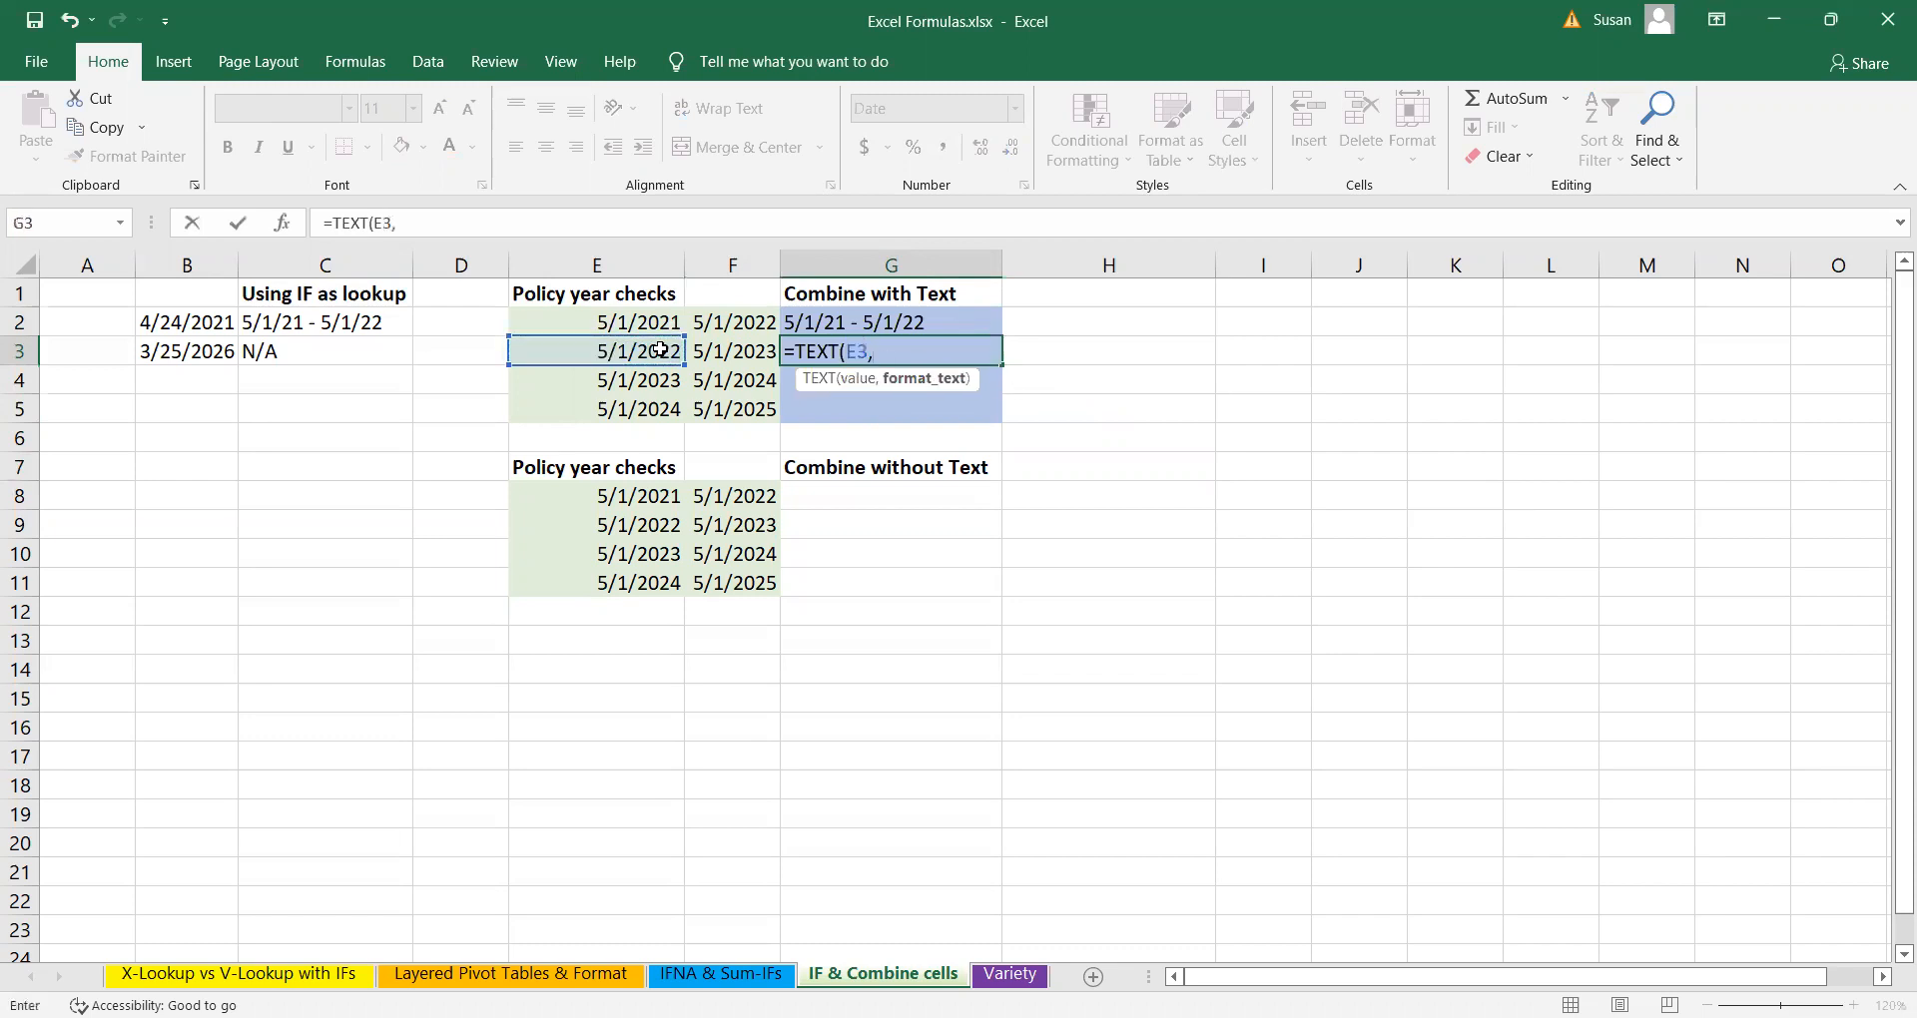
# - Complete the TEXT function in G3 with the date format "m/d/yy" and review the formula
pyautogui.write('"5')
pyautogui.press('BackSpace')
pyautogui.write('mm')
pyautogui.press('BackSpace')
pyautogui.write('/d/yy")')
pyautogui.press('Return')
pyautogui.press('Up')
pyautogui.press('F2')
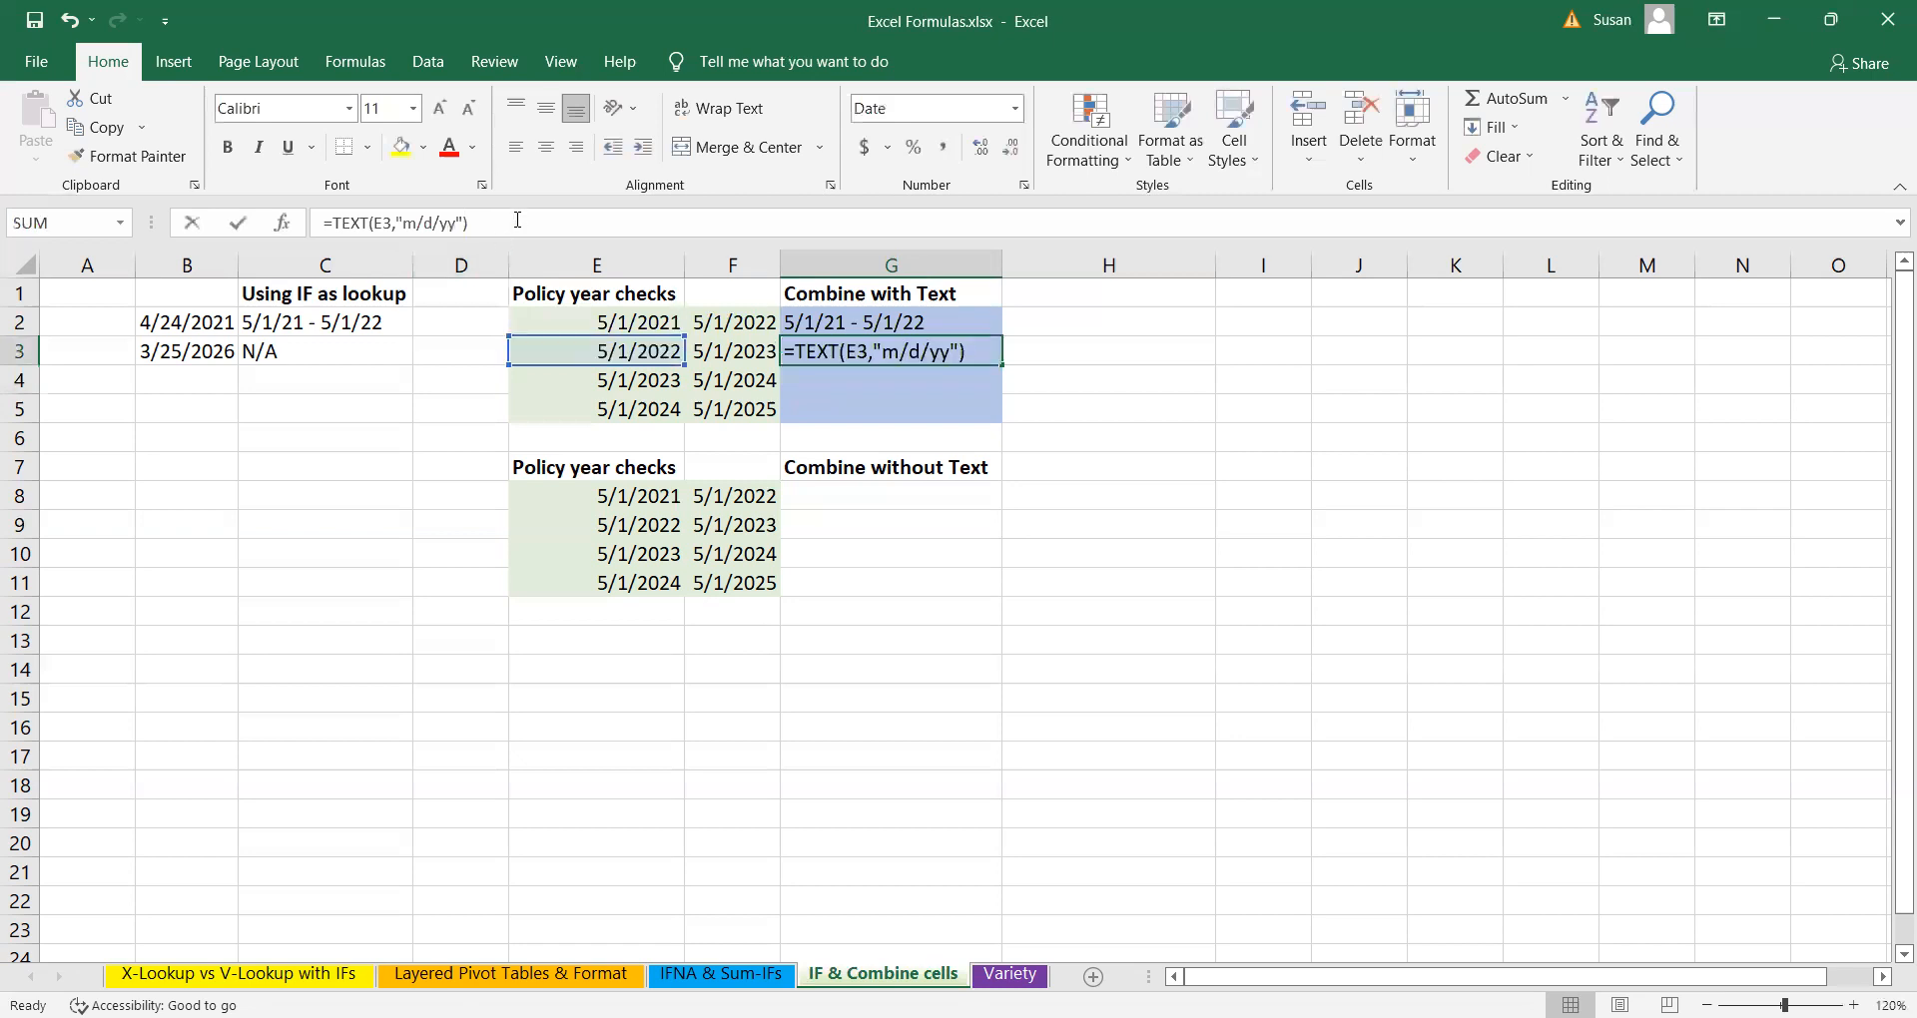
pyautogui.press('Return')
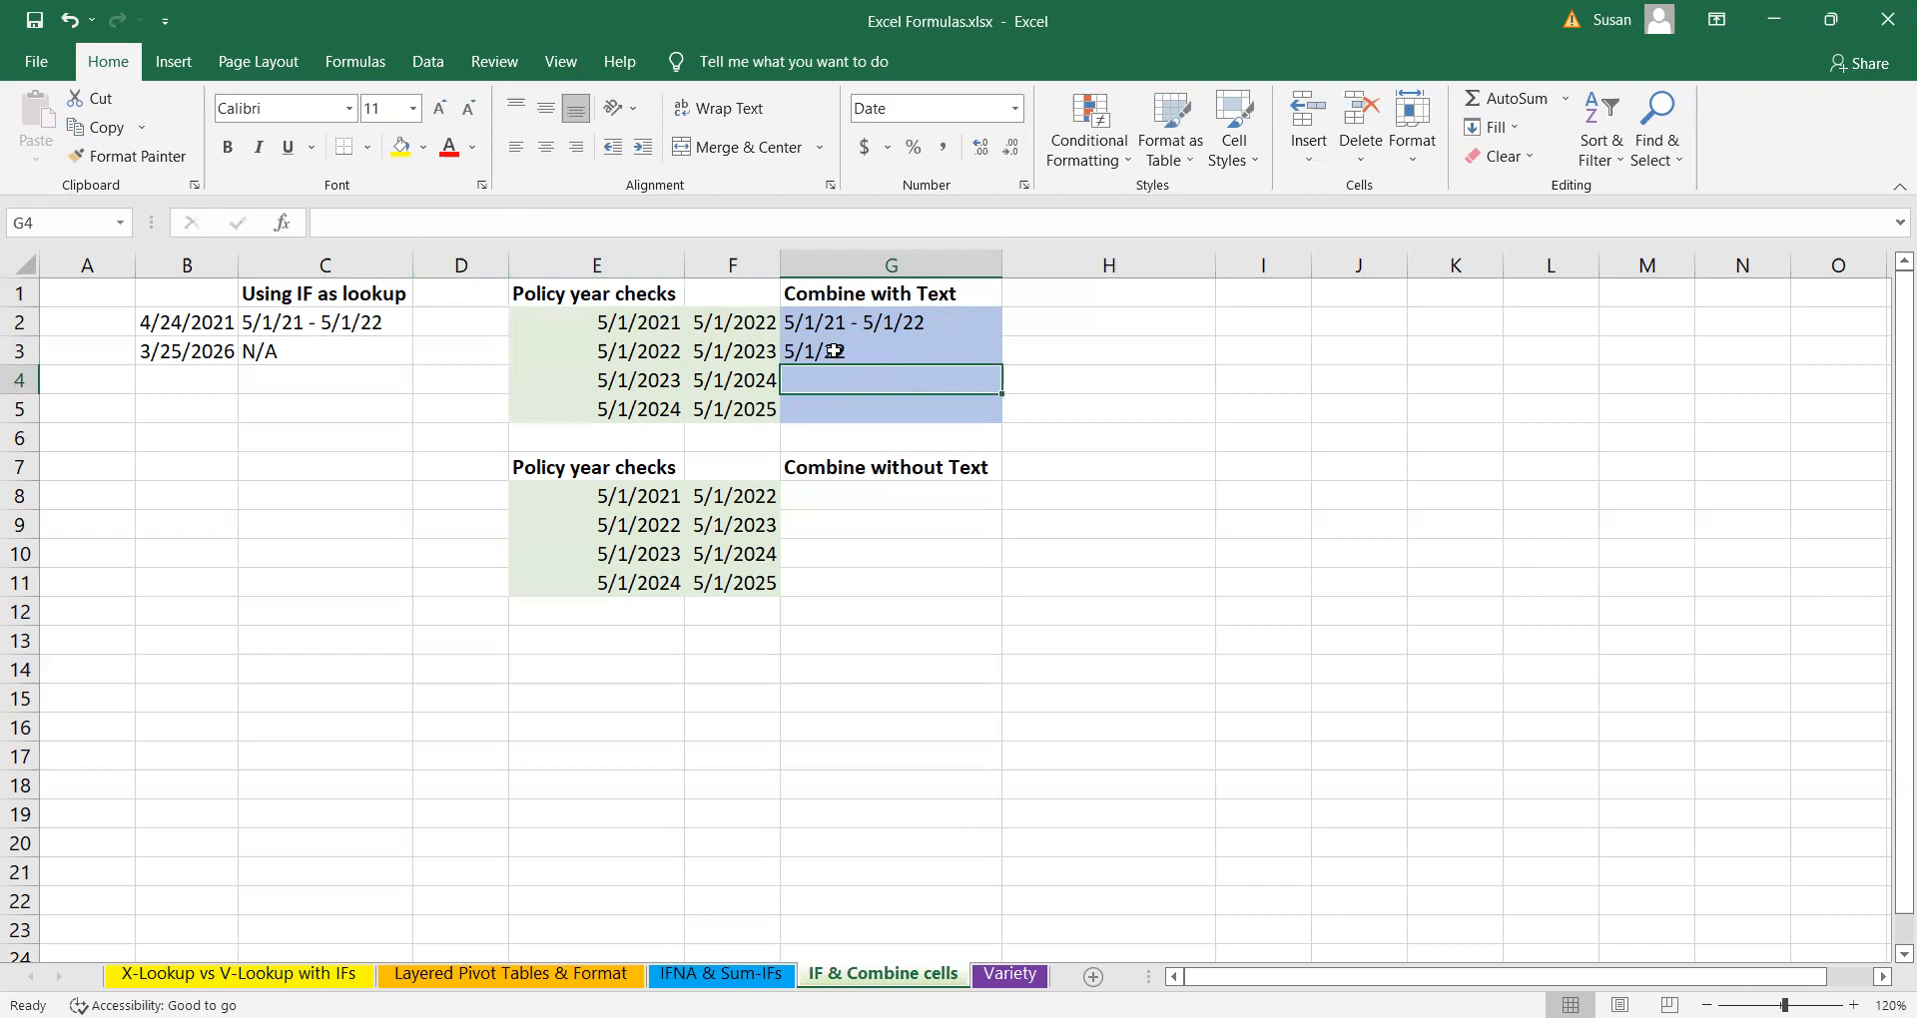
# - Append a spaced hyphen separator to the G3 formula with &" "&"-"&" "
pyautogui.hotkey('shift', 'Return')
pyautogui.click(493, 224)
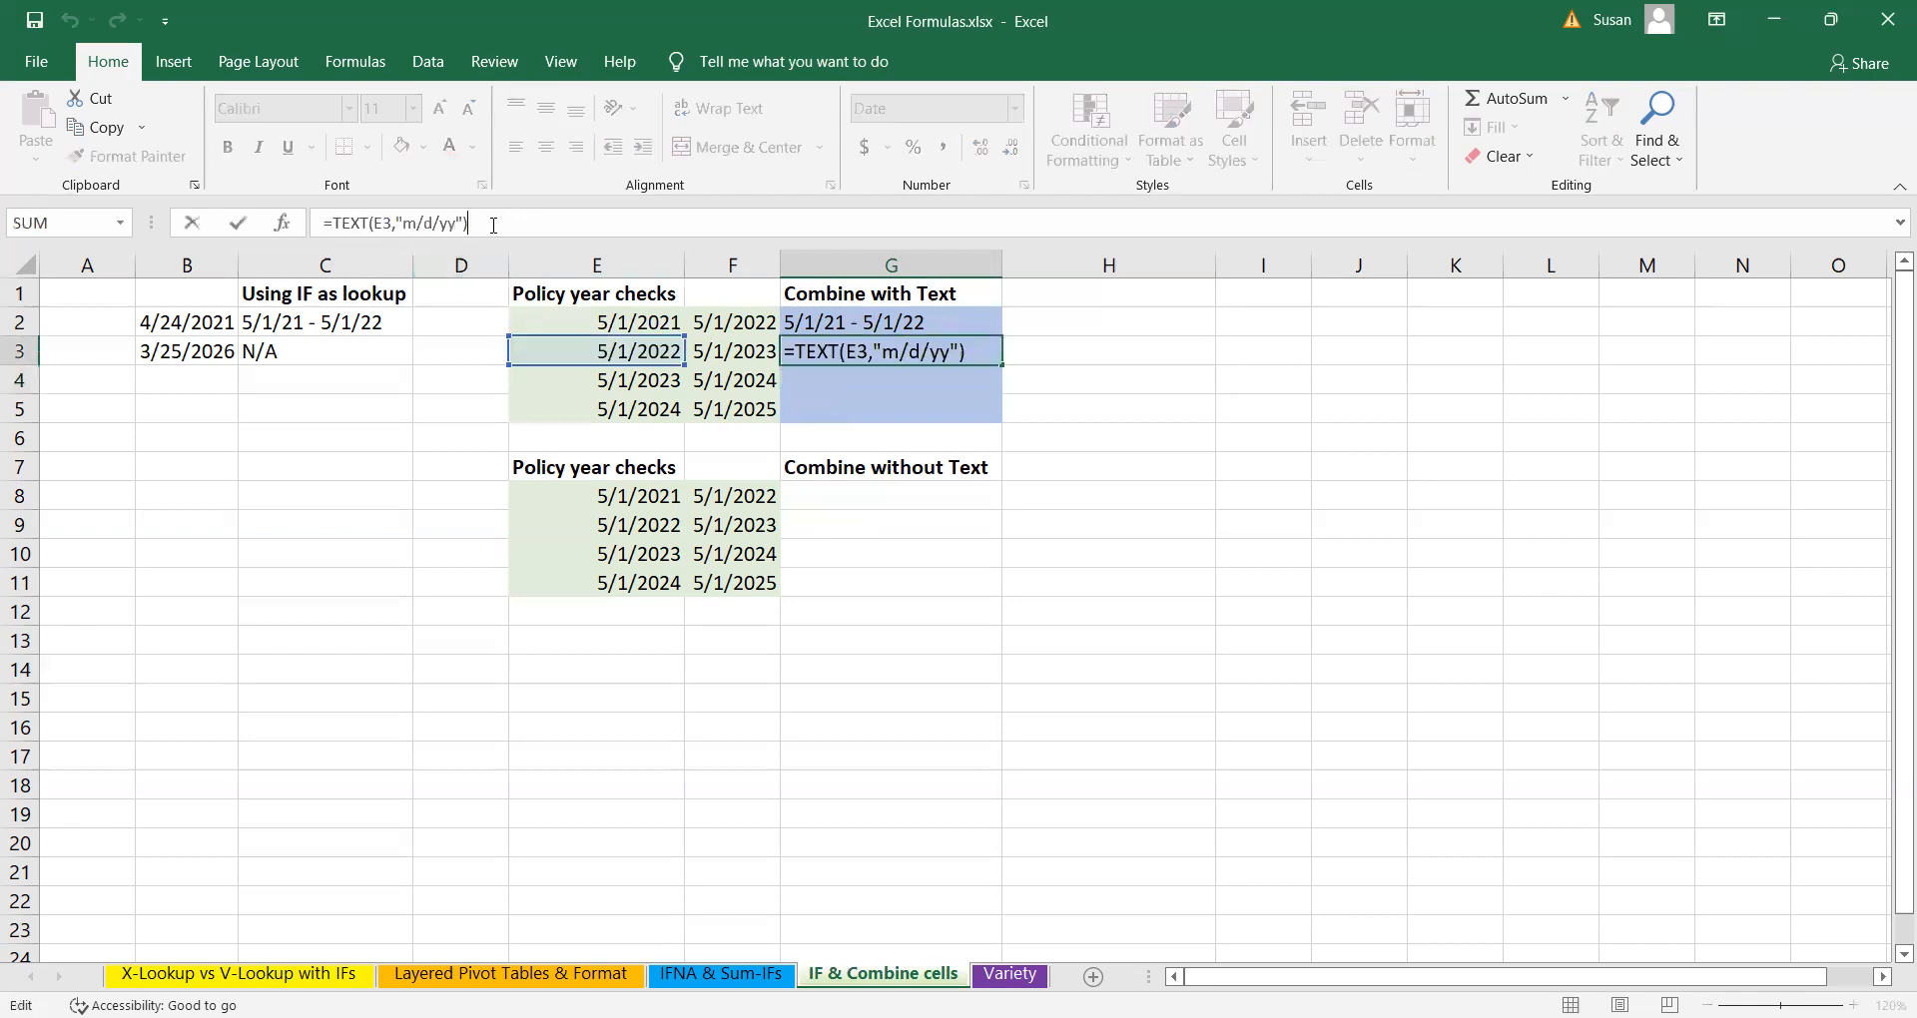
pyautogui.write('&" "{')
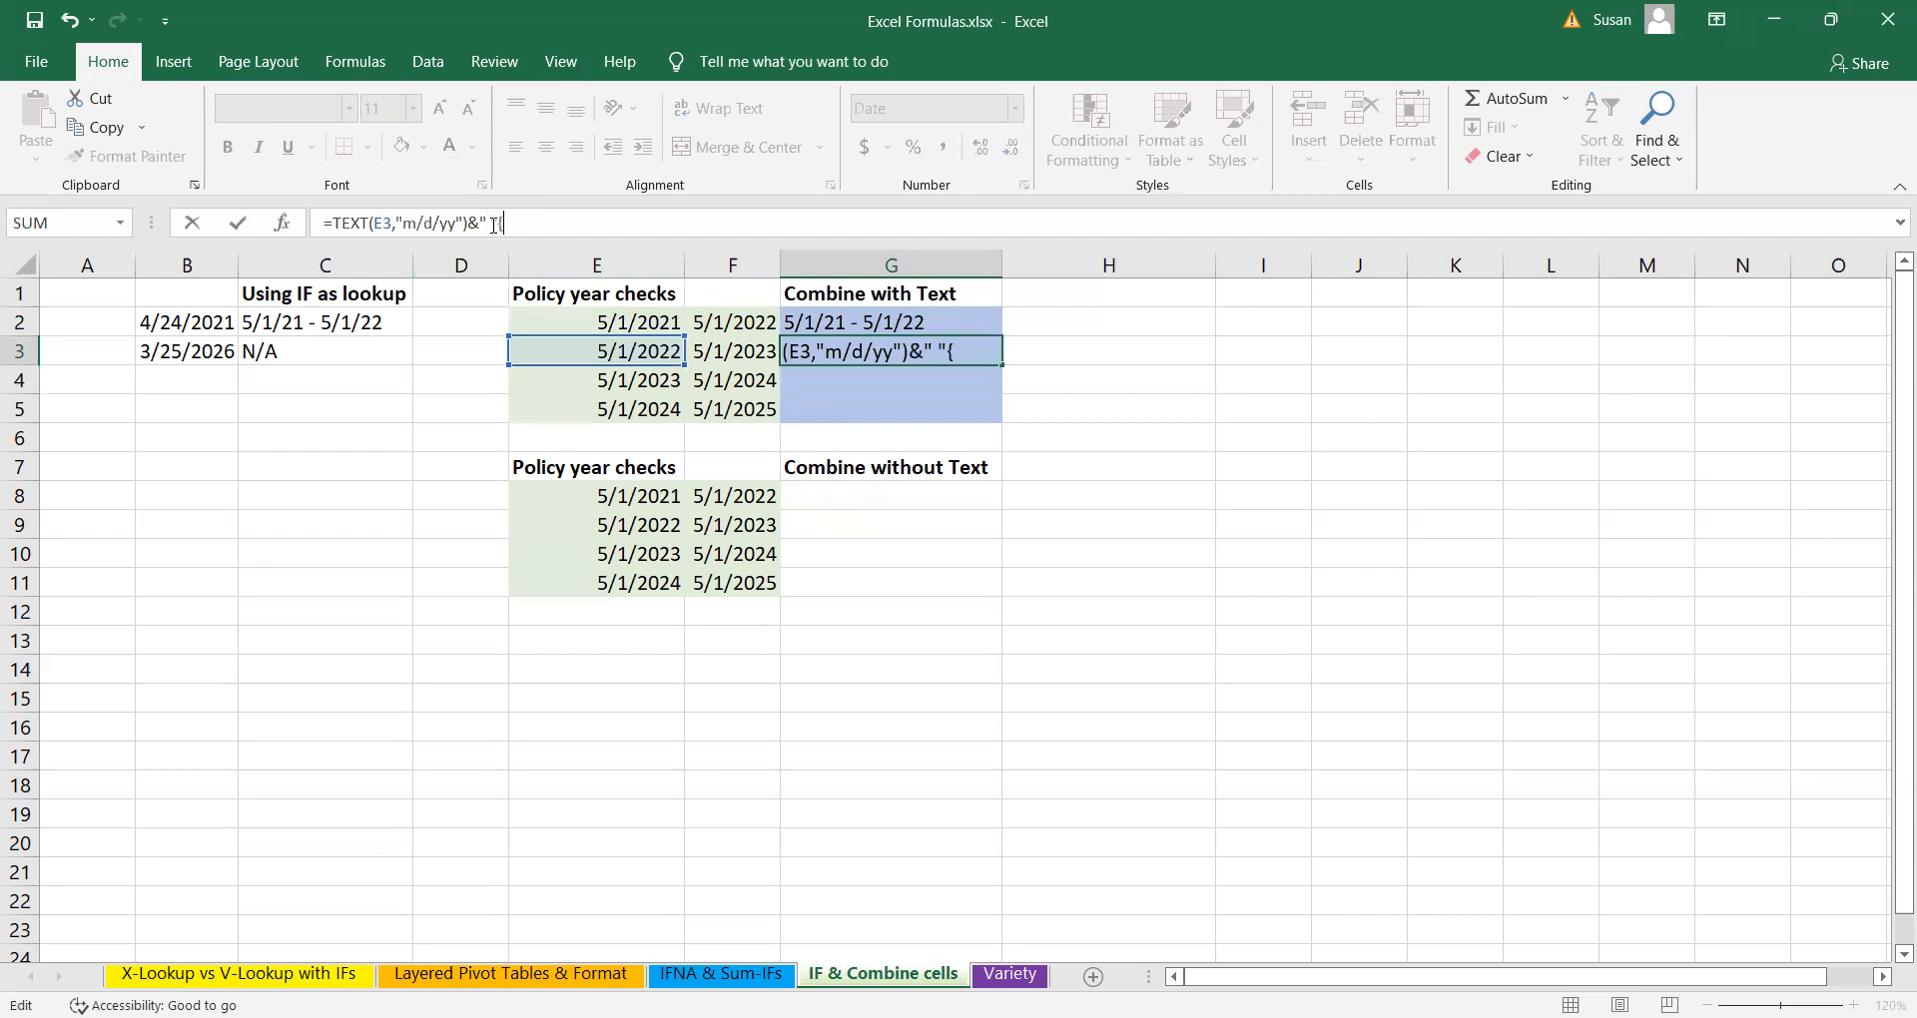
pyautogui.press('BackSpace')
pyautogui.write('&"-"&" "')
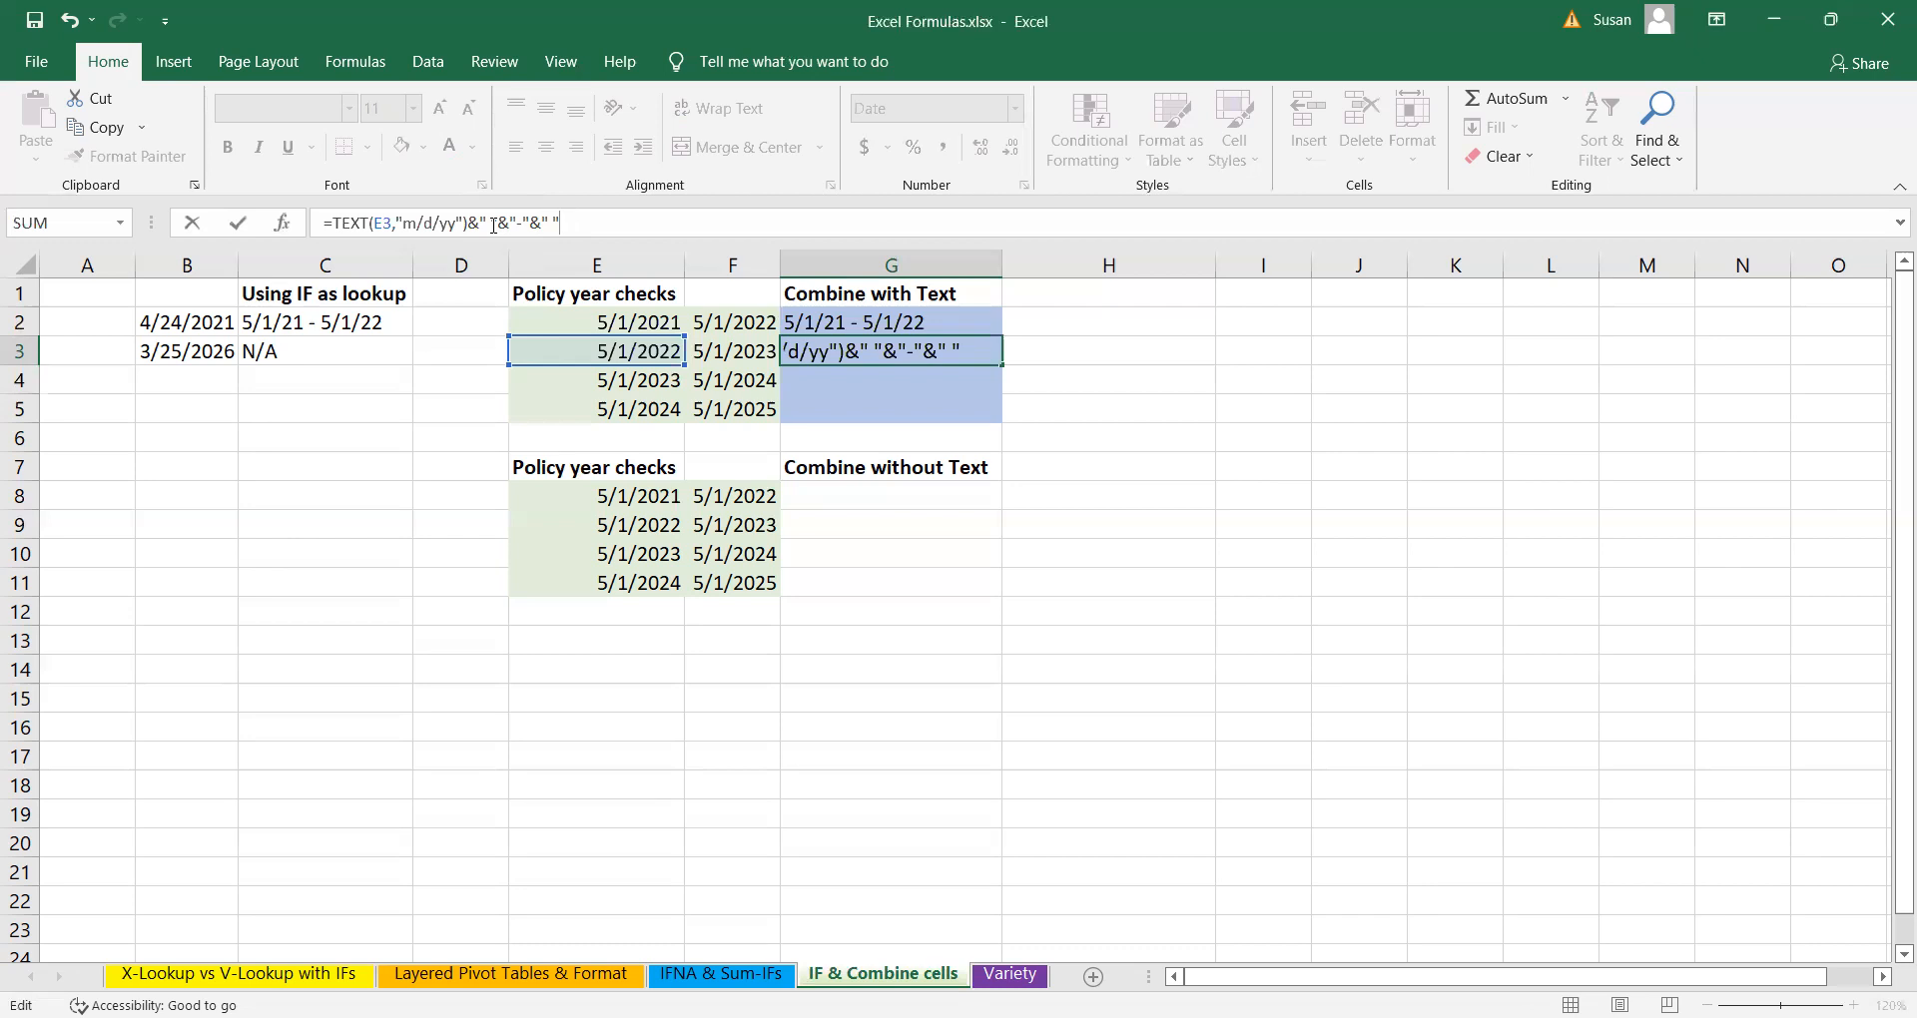
# - Finish the G3 formula by joining the policy end date with &TEXT(F3,"m/d/yy")
pyautogui.write('&TEXT(')
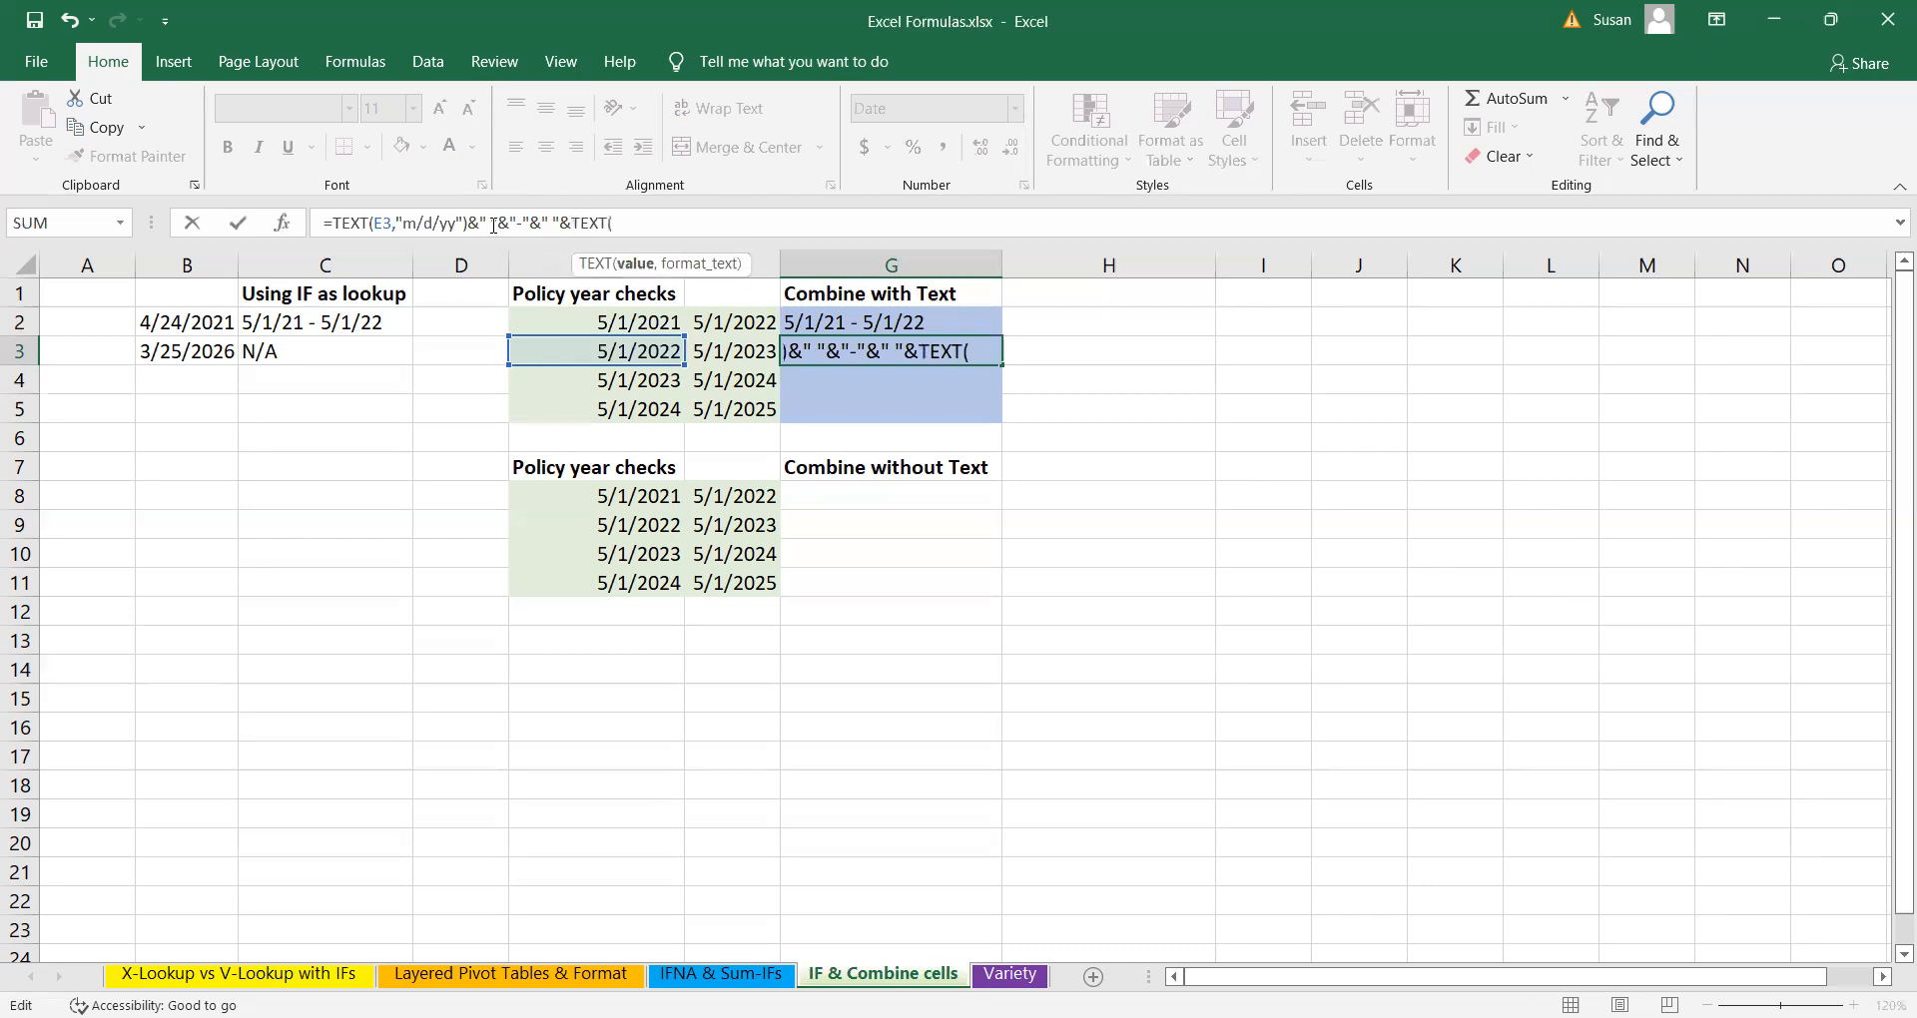
pyautogui.click(740, 352)
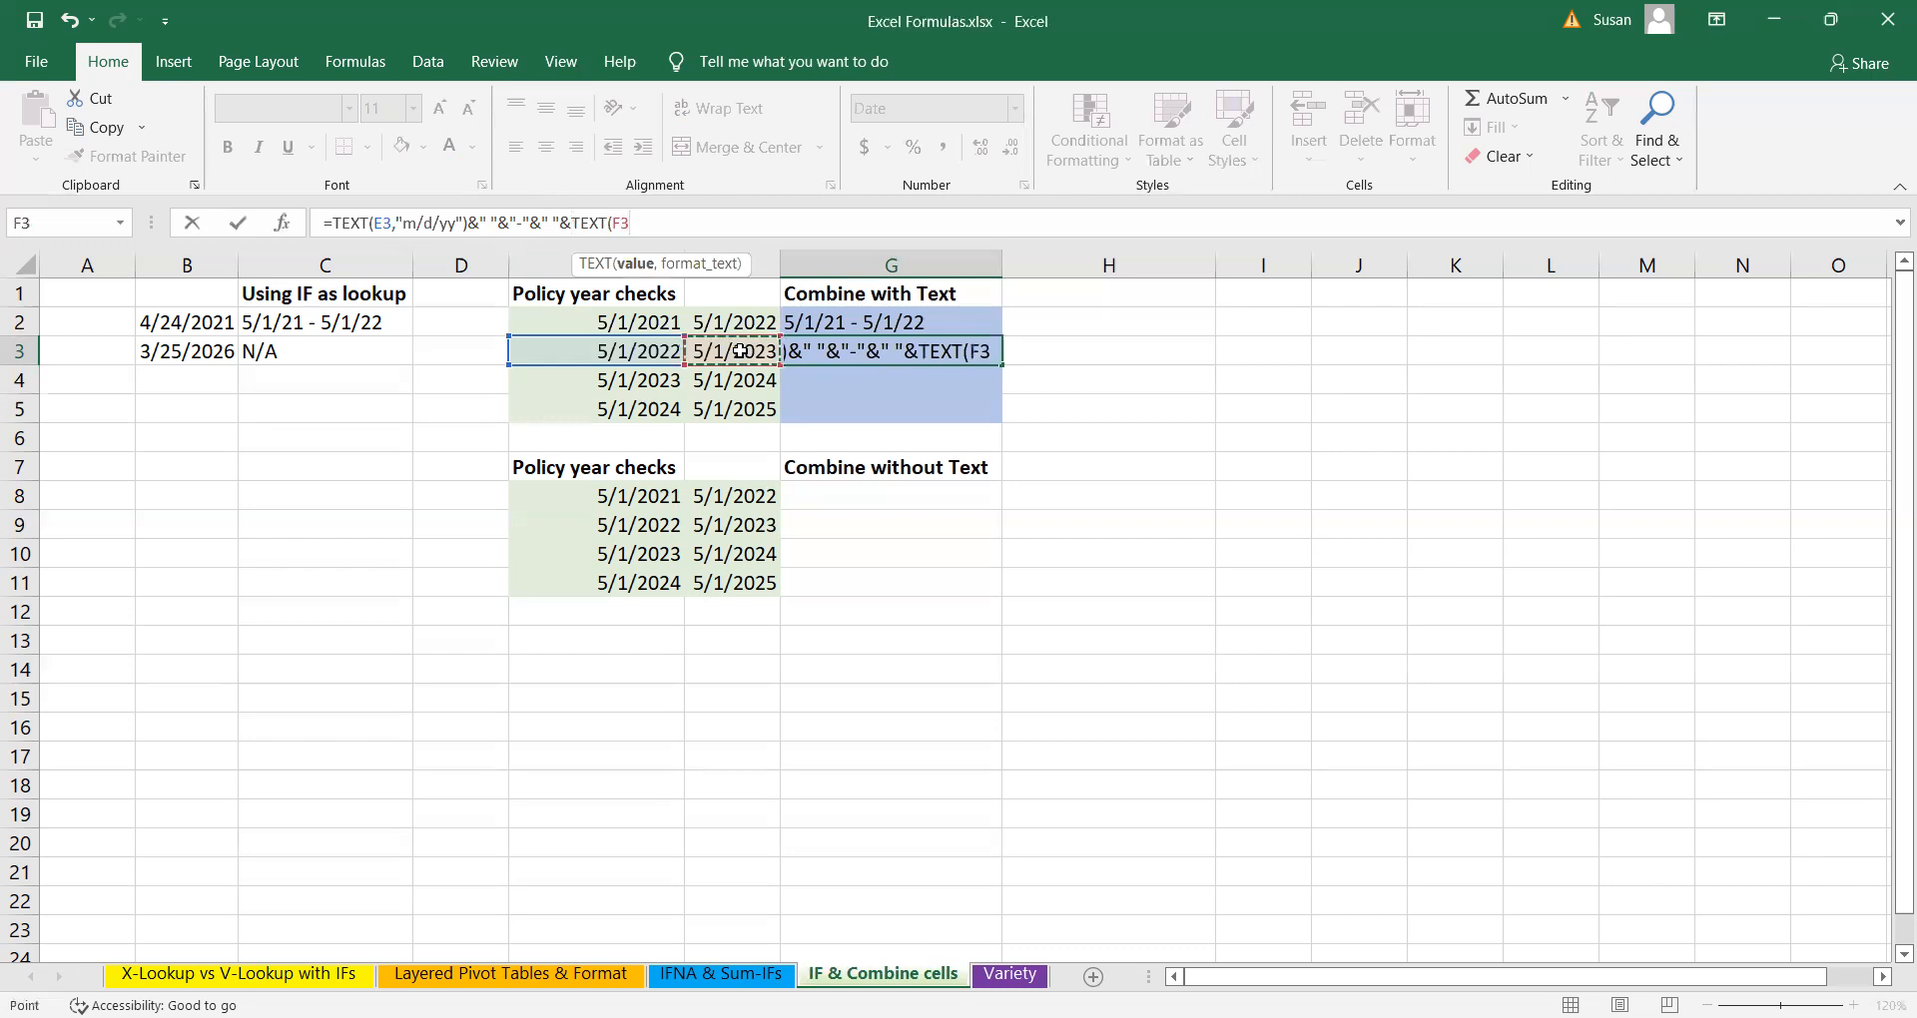
pyautogui.write(',"')
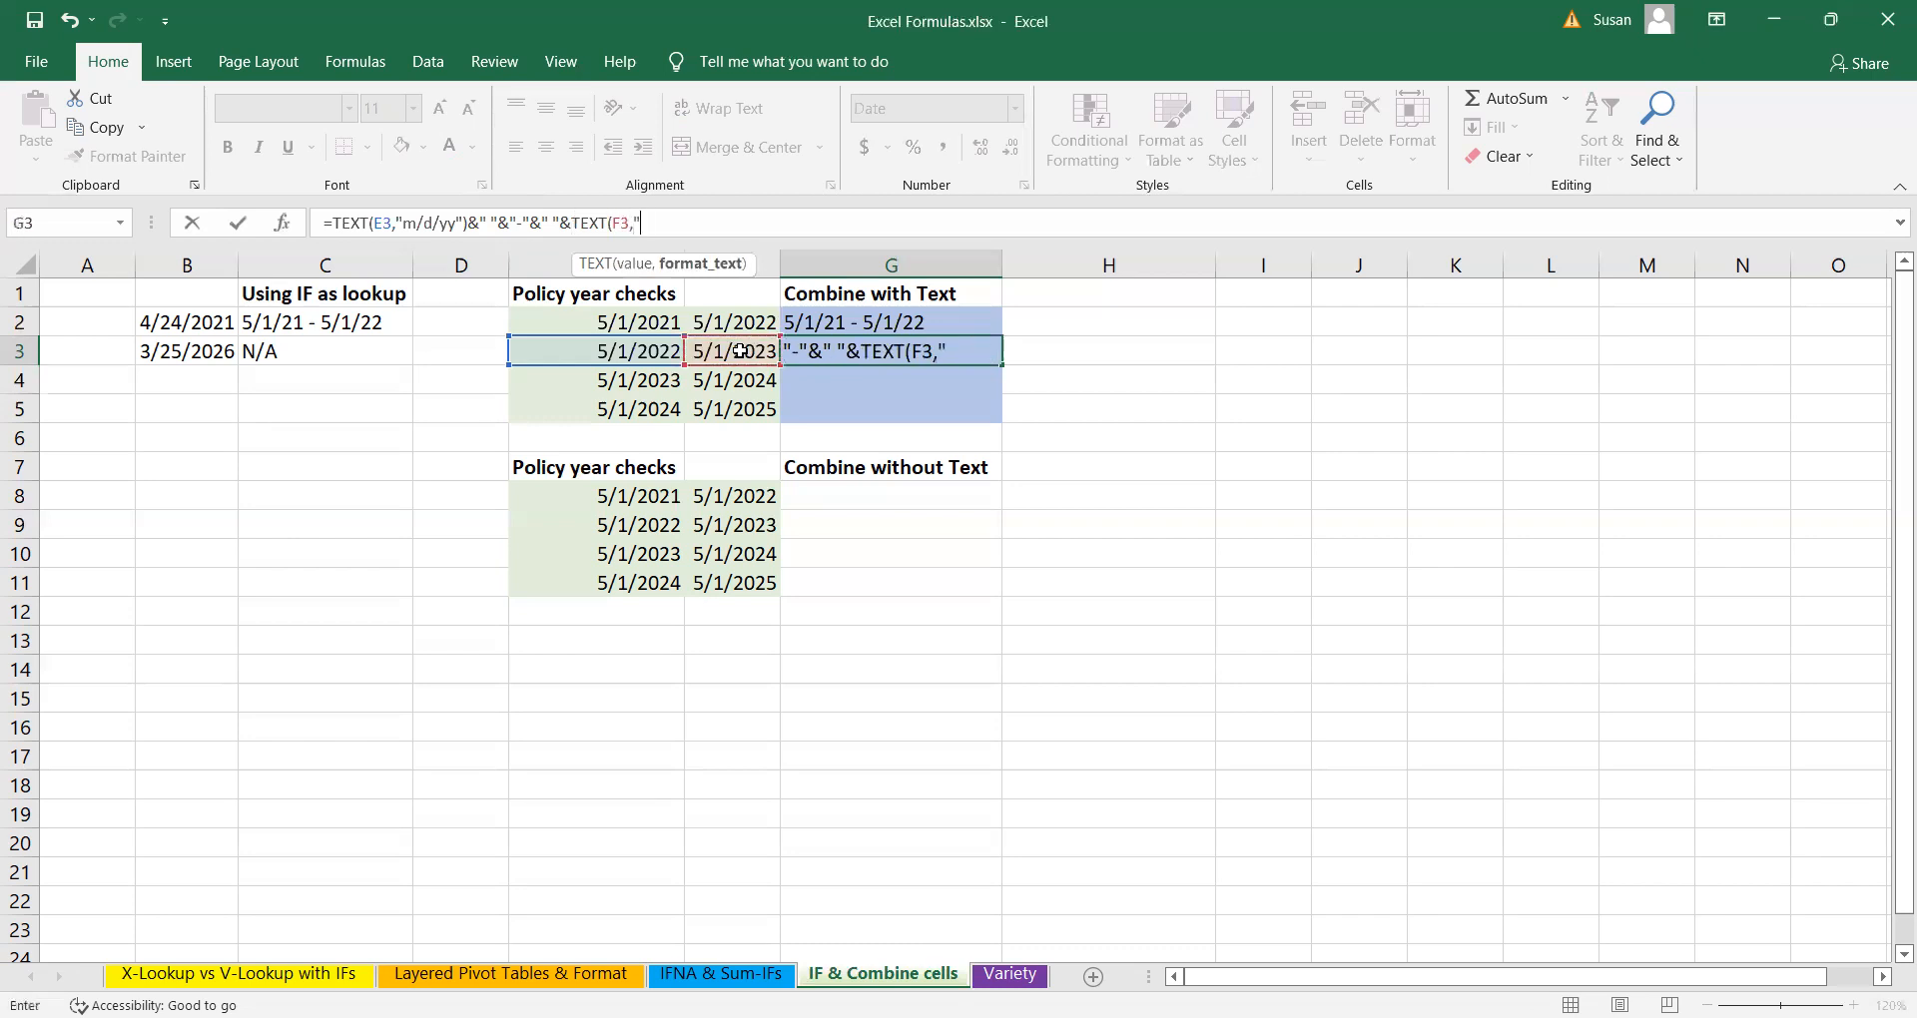
pyautogui.write('m/d/yy')
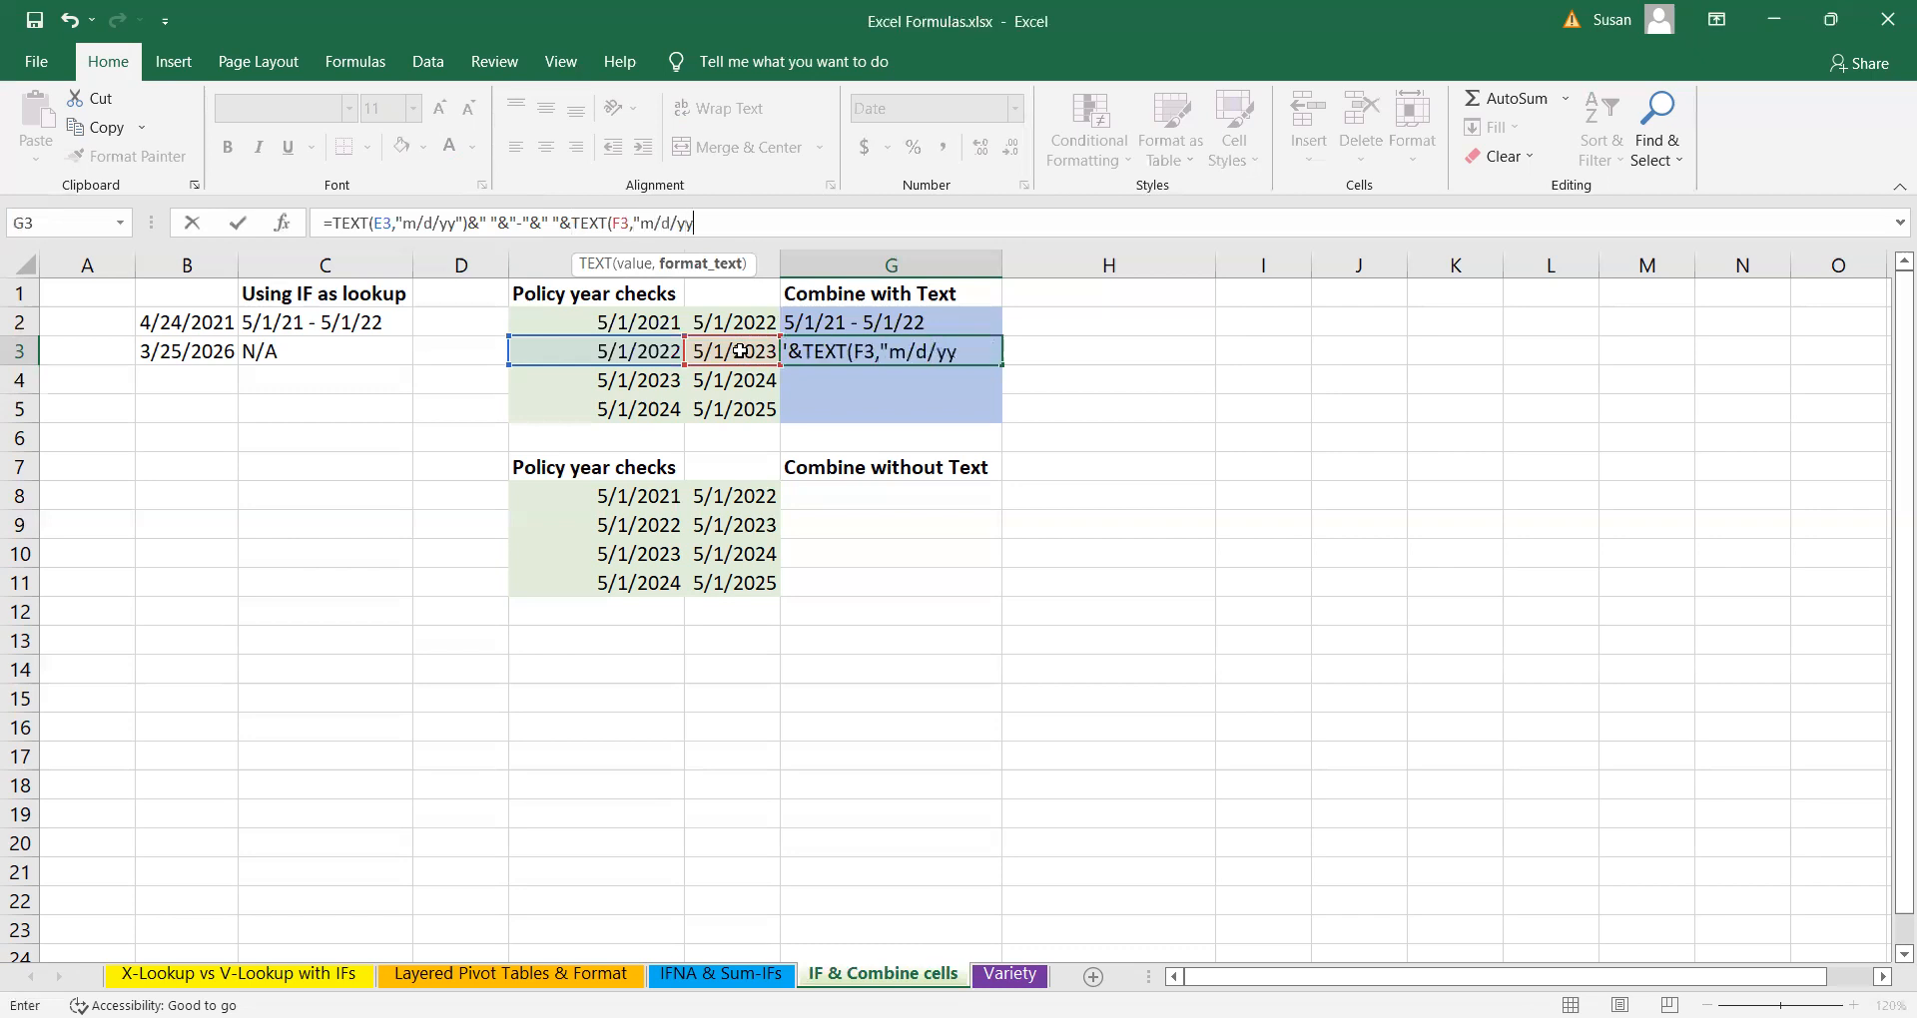
pyautogui.write('")')
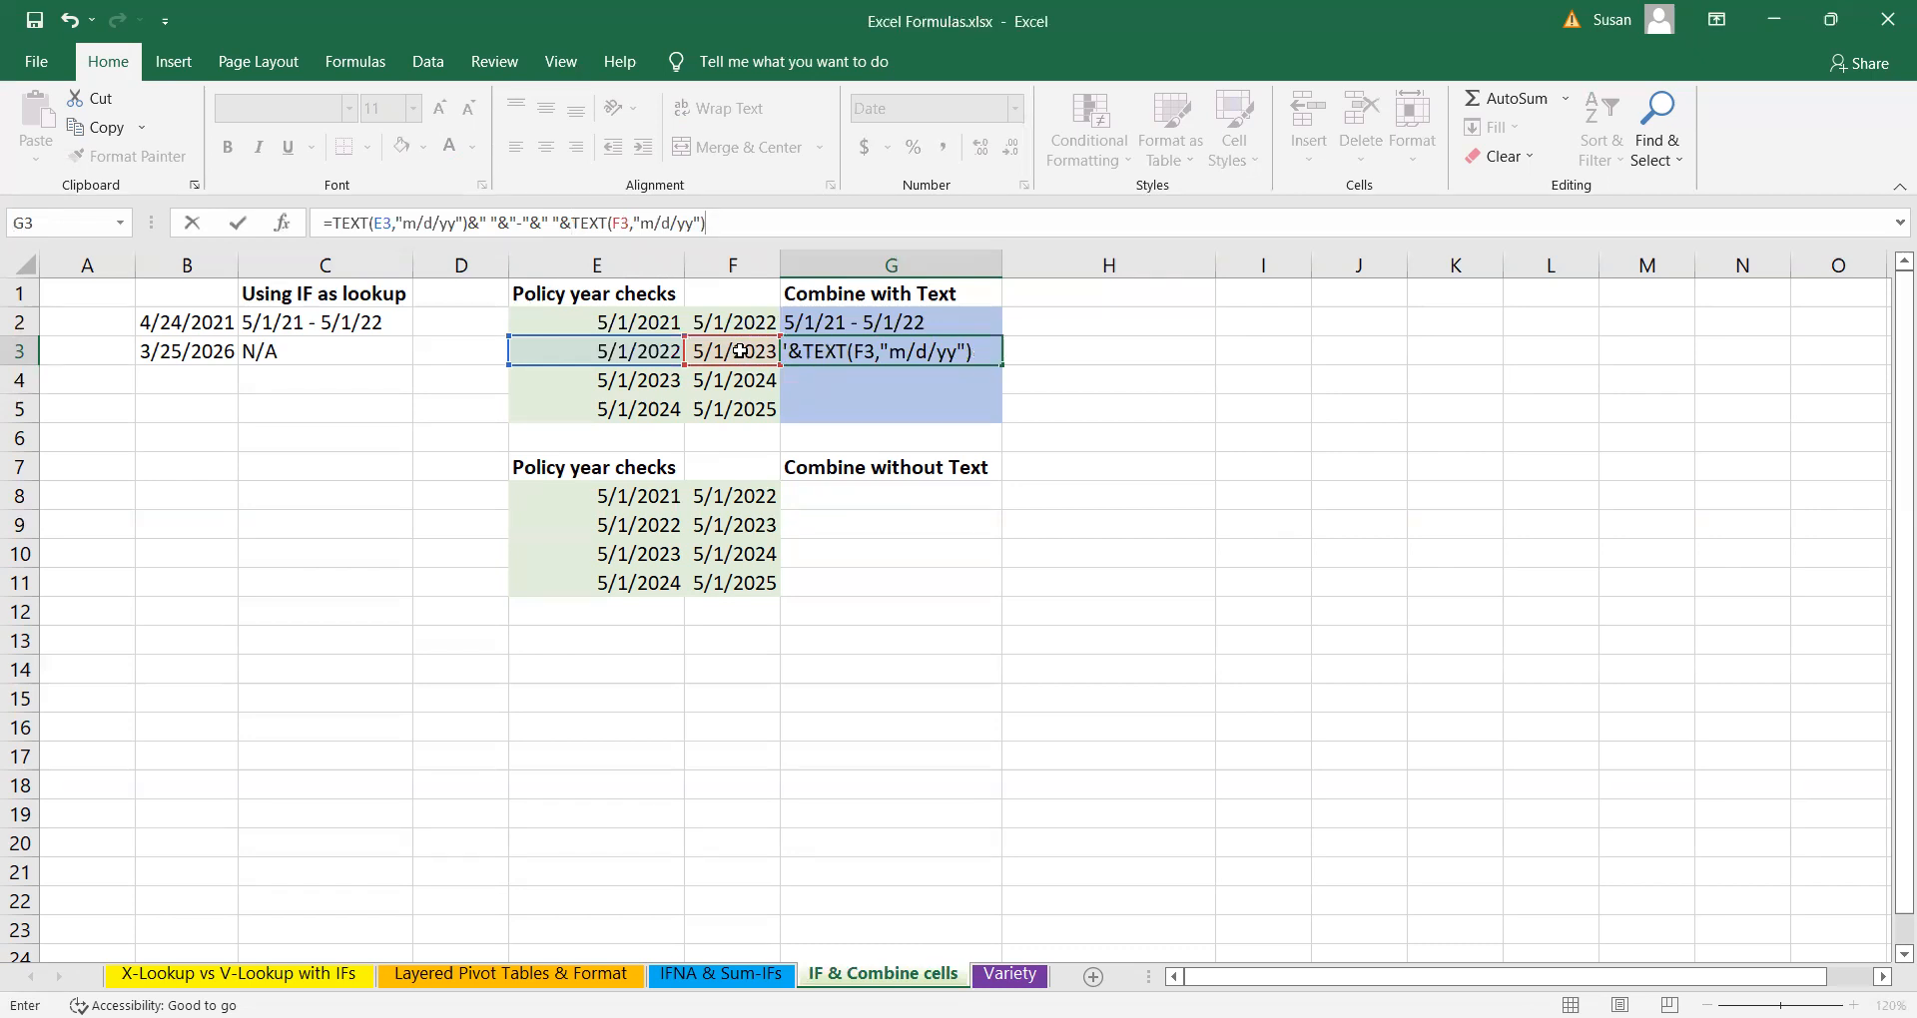
pyautogui.press('Return')
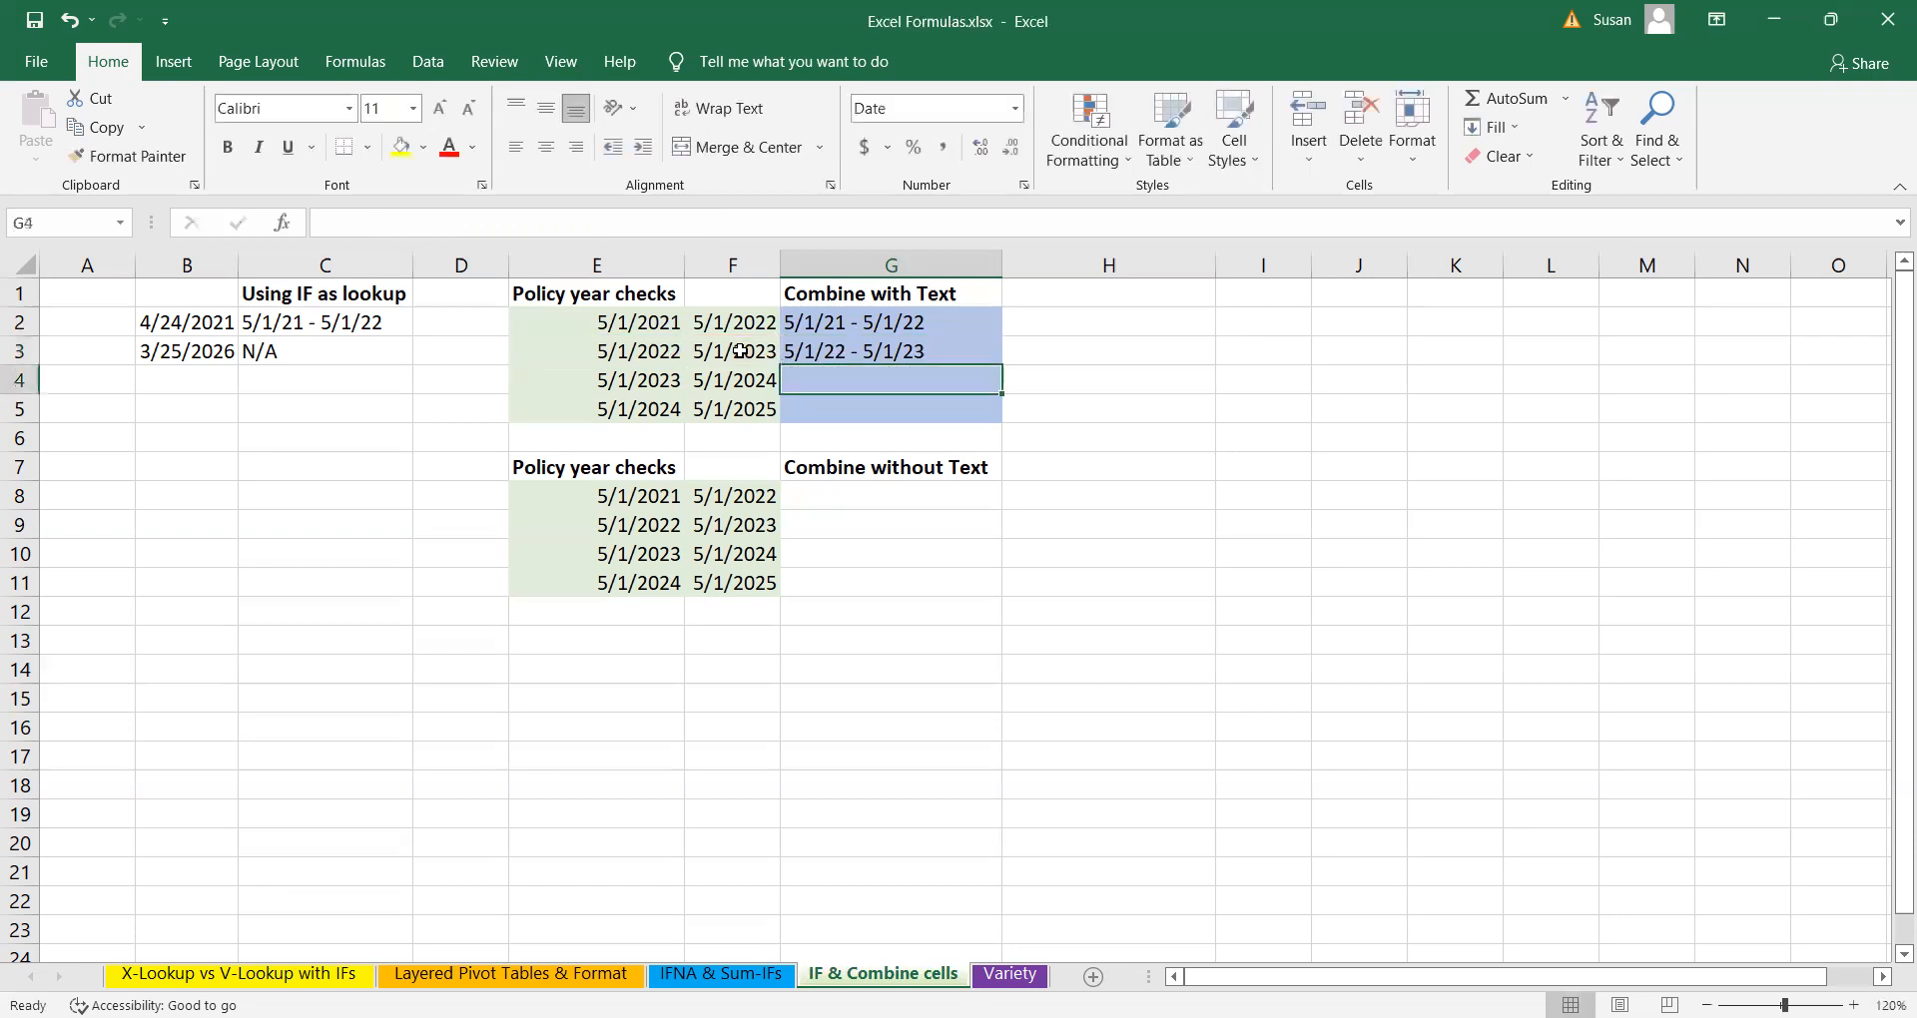
pyautogui.hotkey('shift', 'Return')
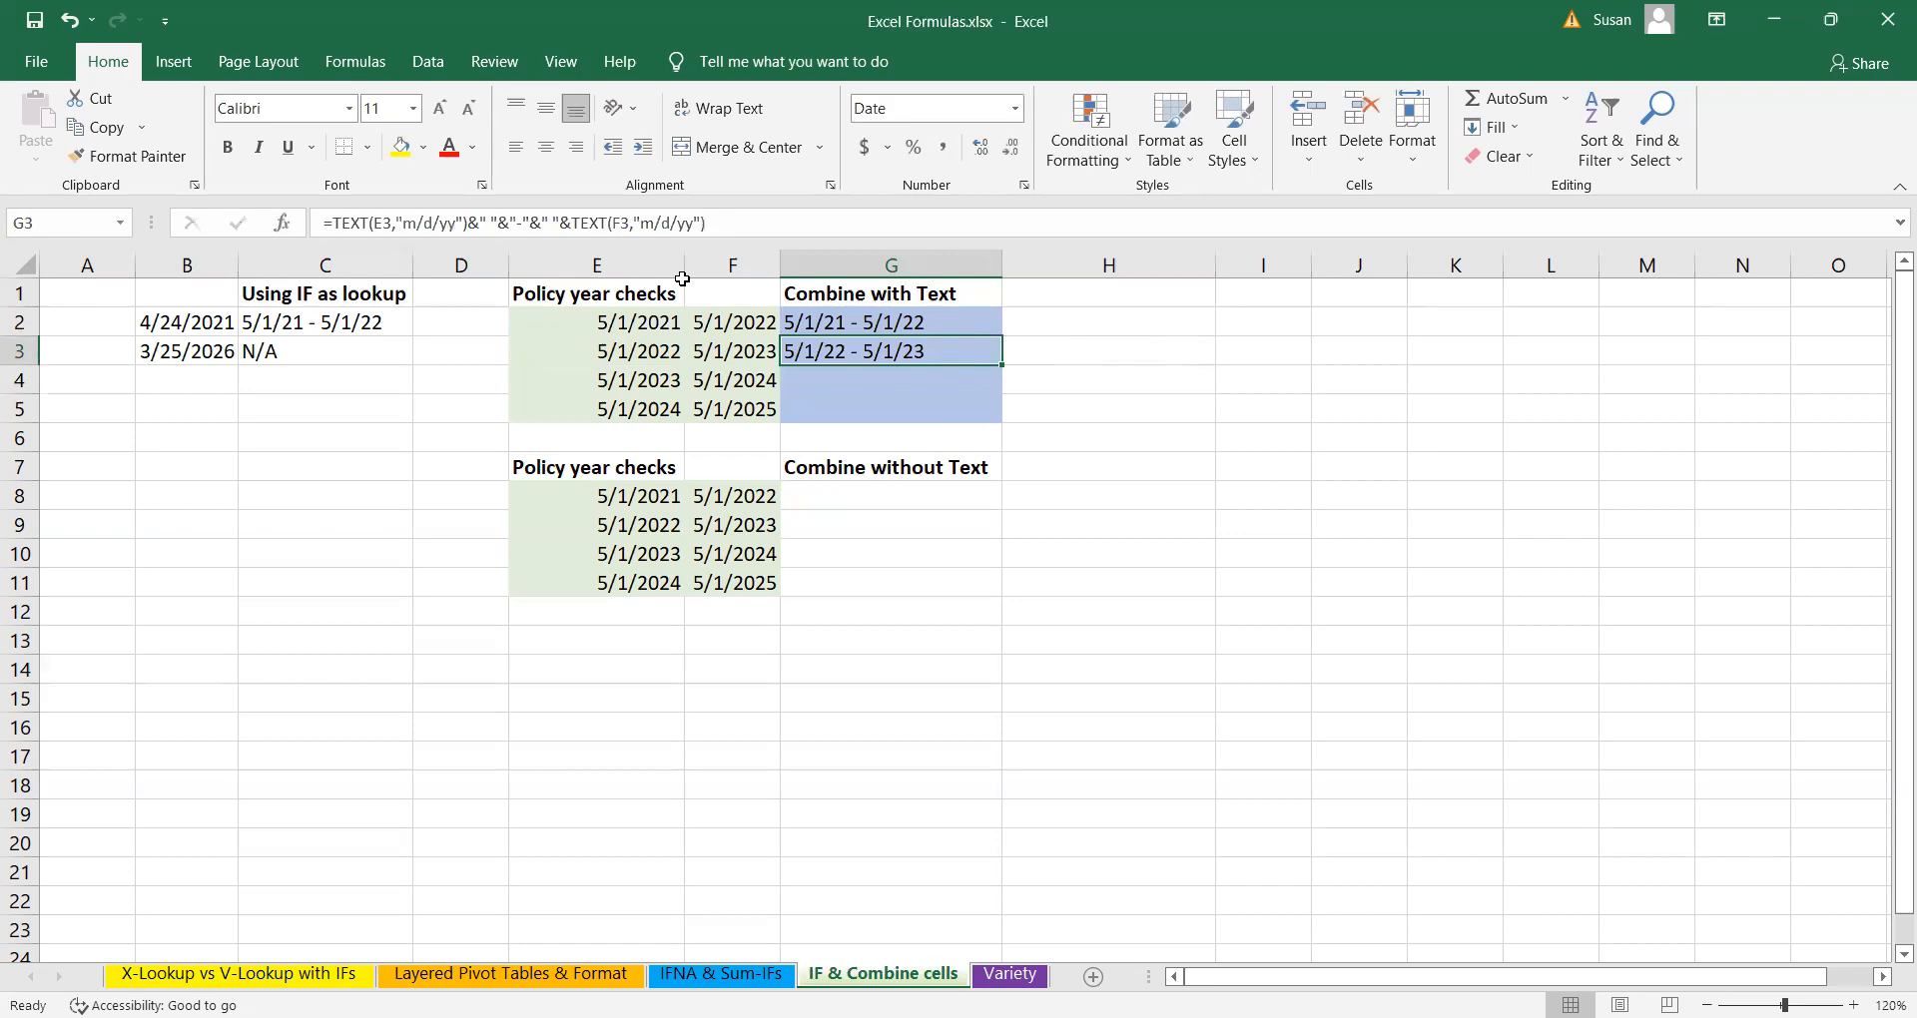
# - Change the start date format in G3's TEXT formula to mm/d/yy
pyautogui.click(417, 226)
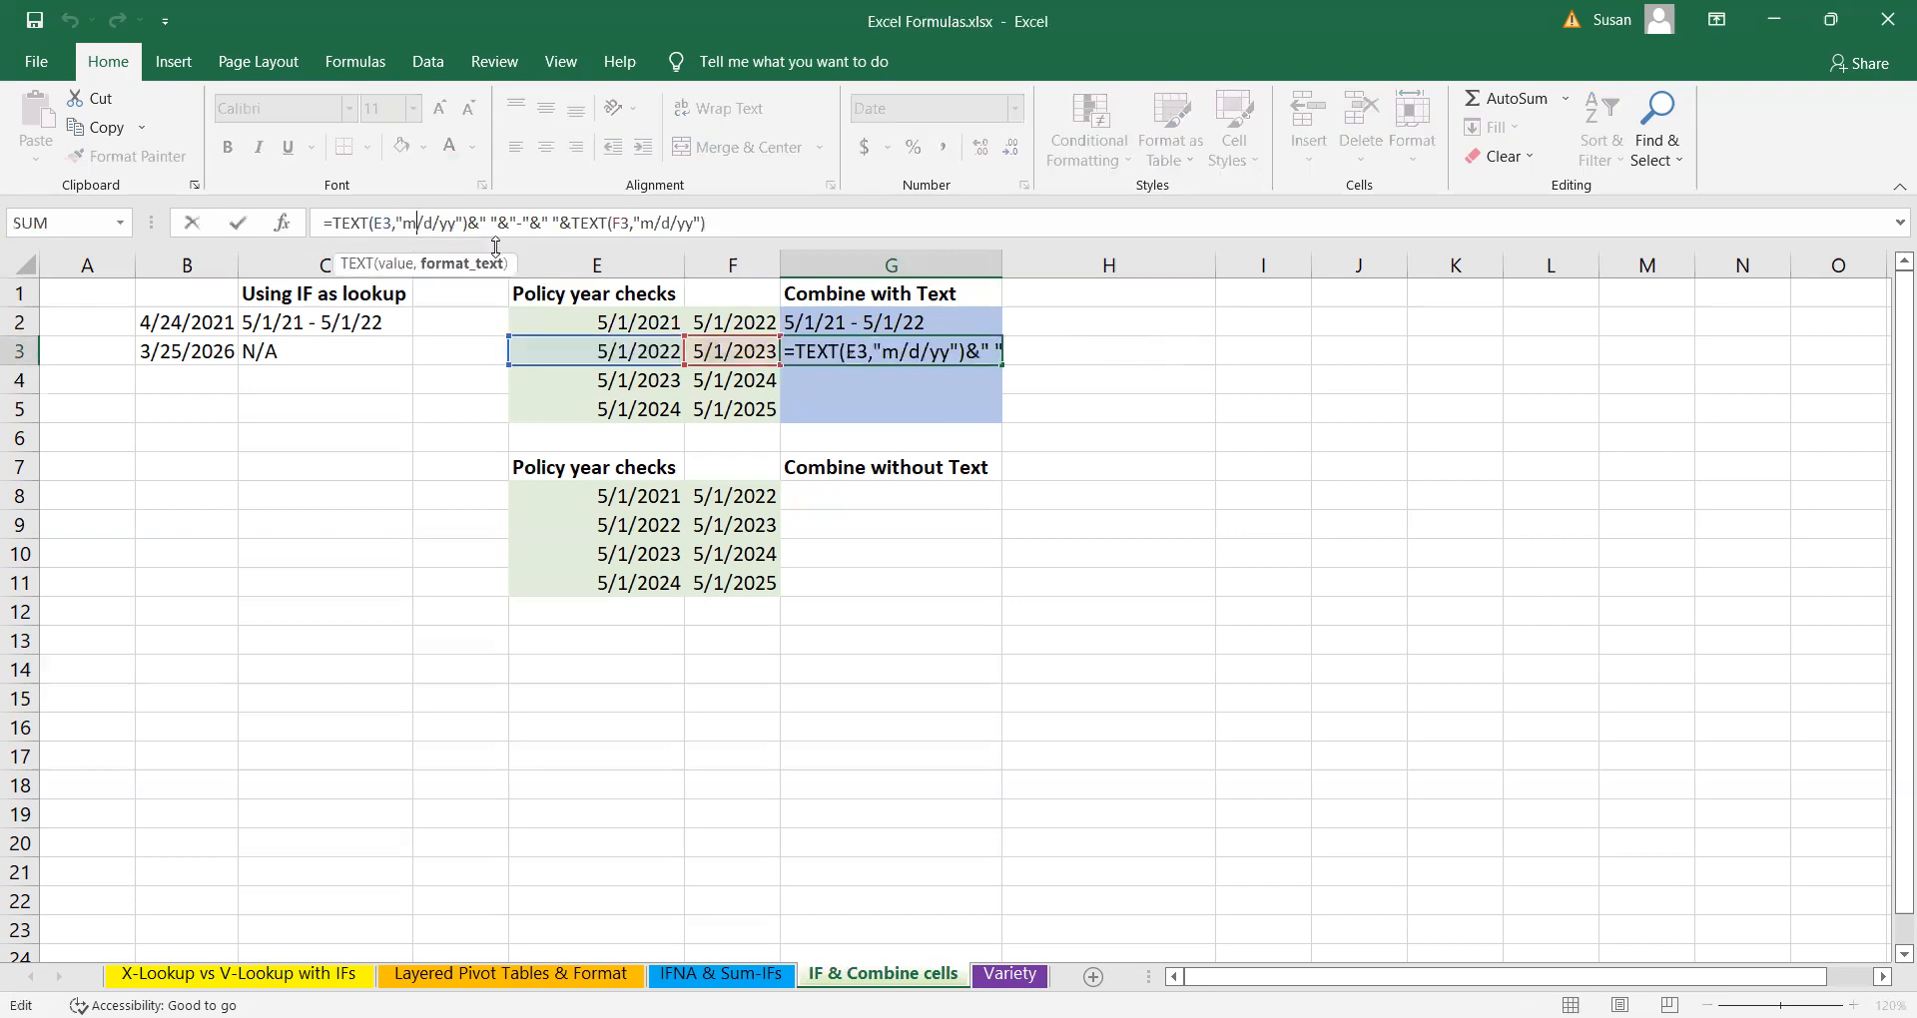
pyautogui.write('m')
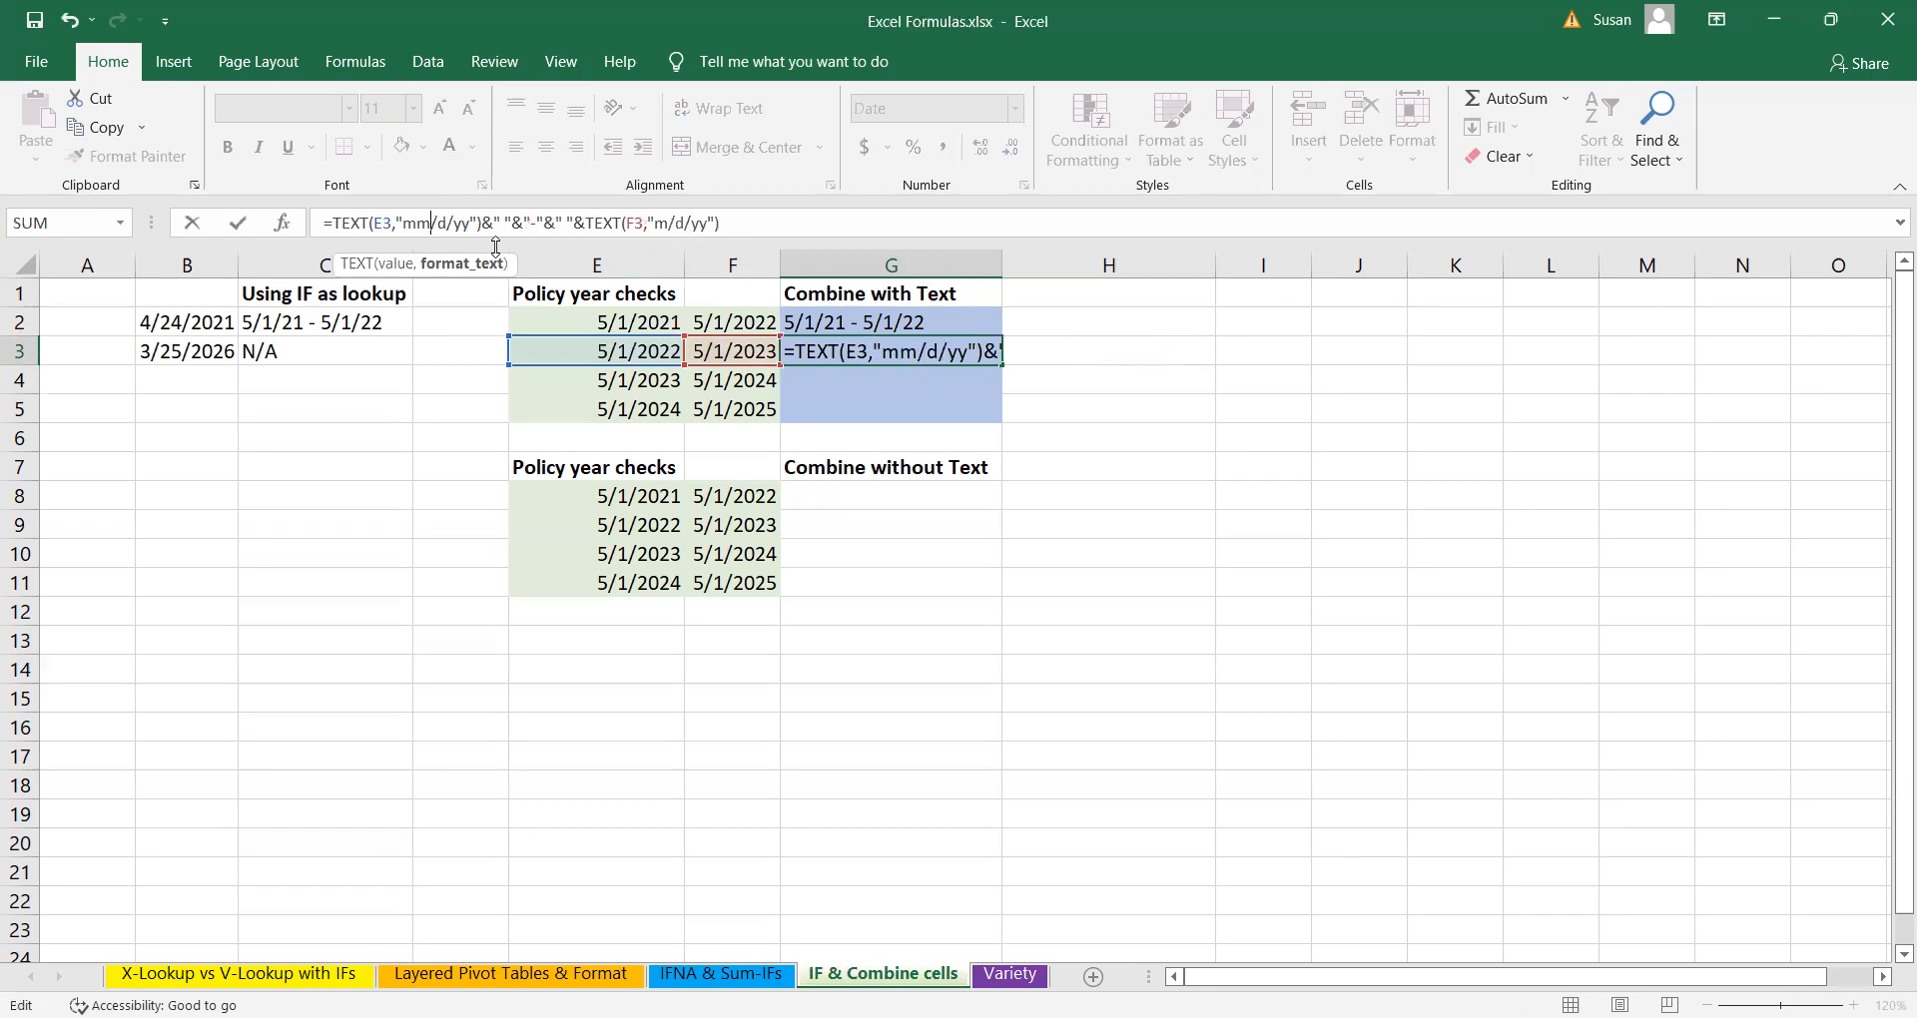
pyautogui.press('Return')
pyautogui.press('Return')
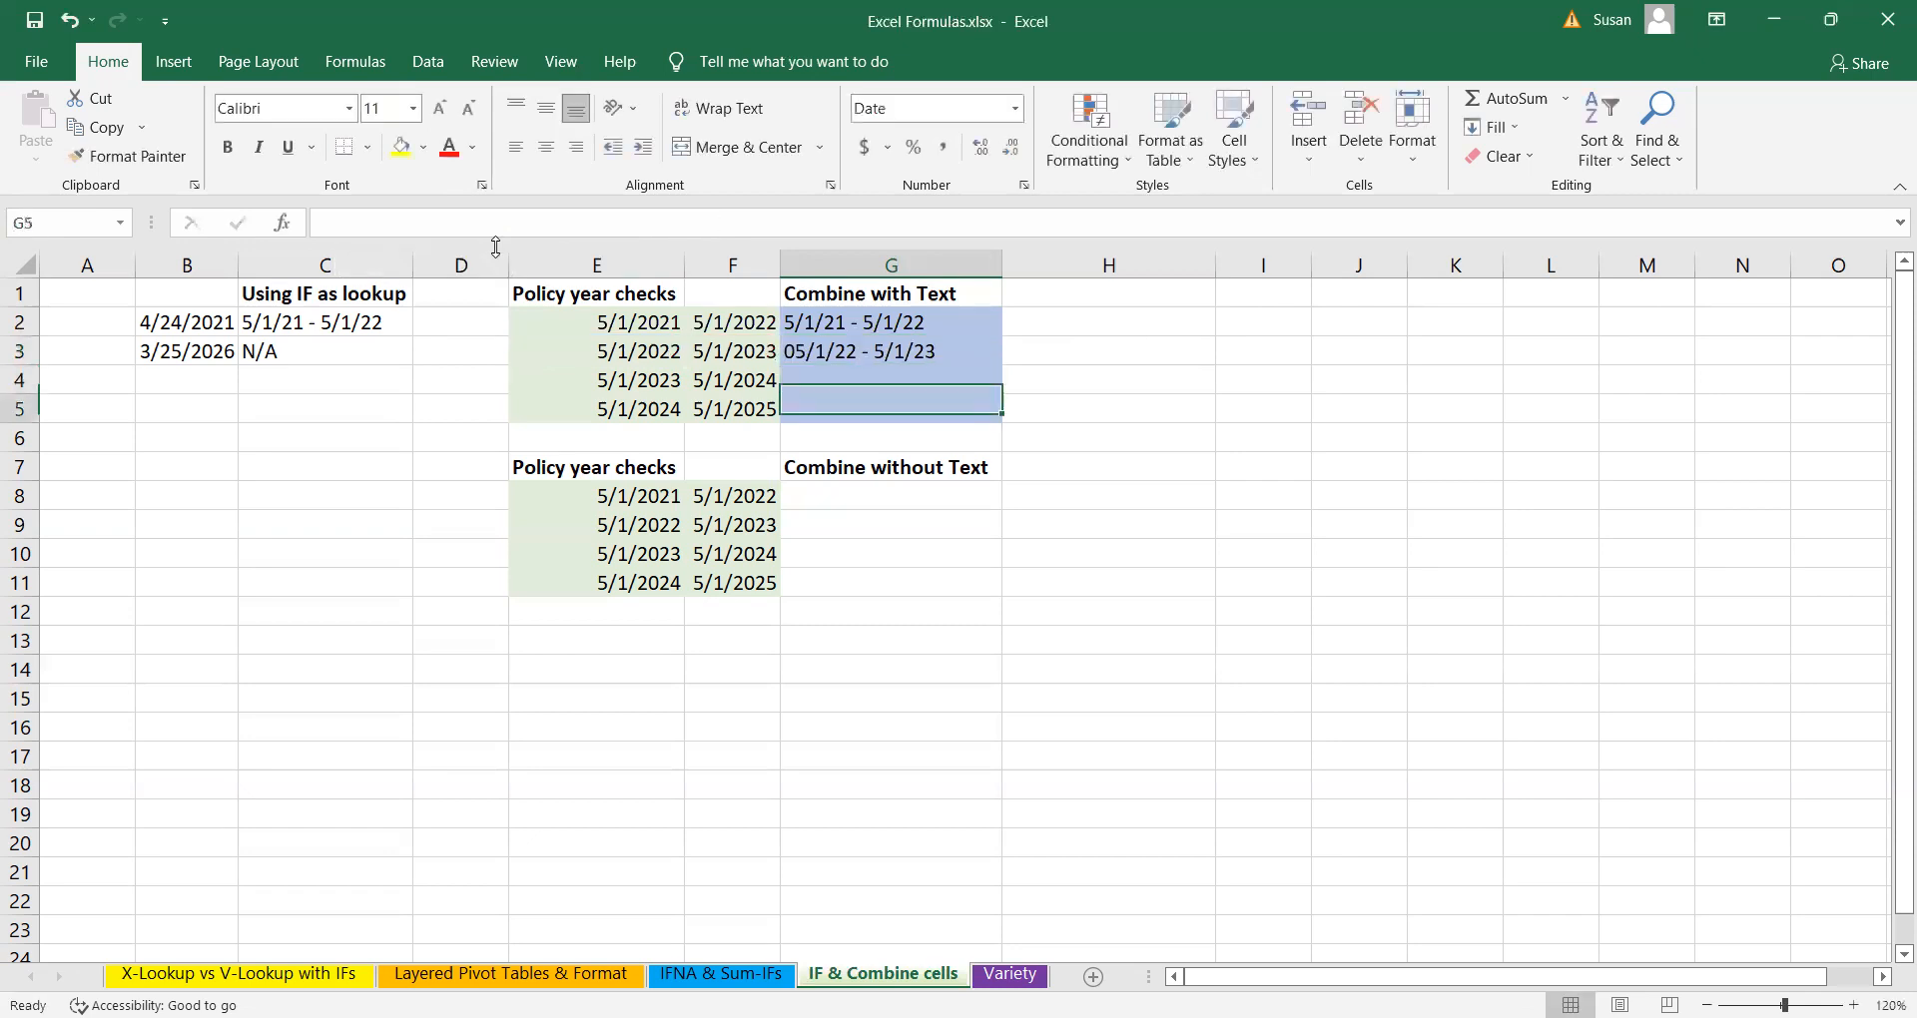
# - Change the start date format in G3's TEXT formula to mm/dd/yyyy
pyautogui.press('Up')
pyautogui.press('Up')
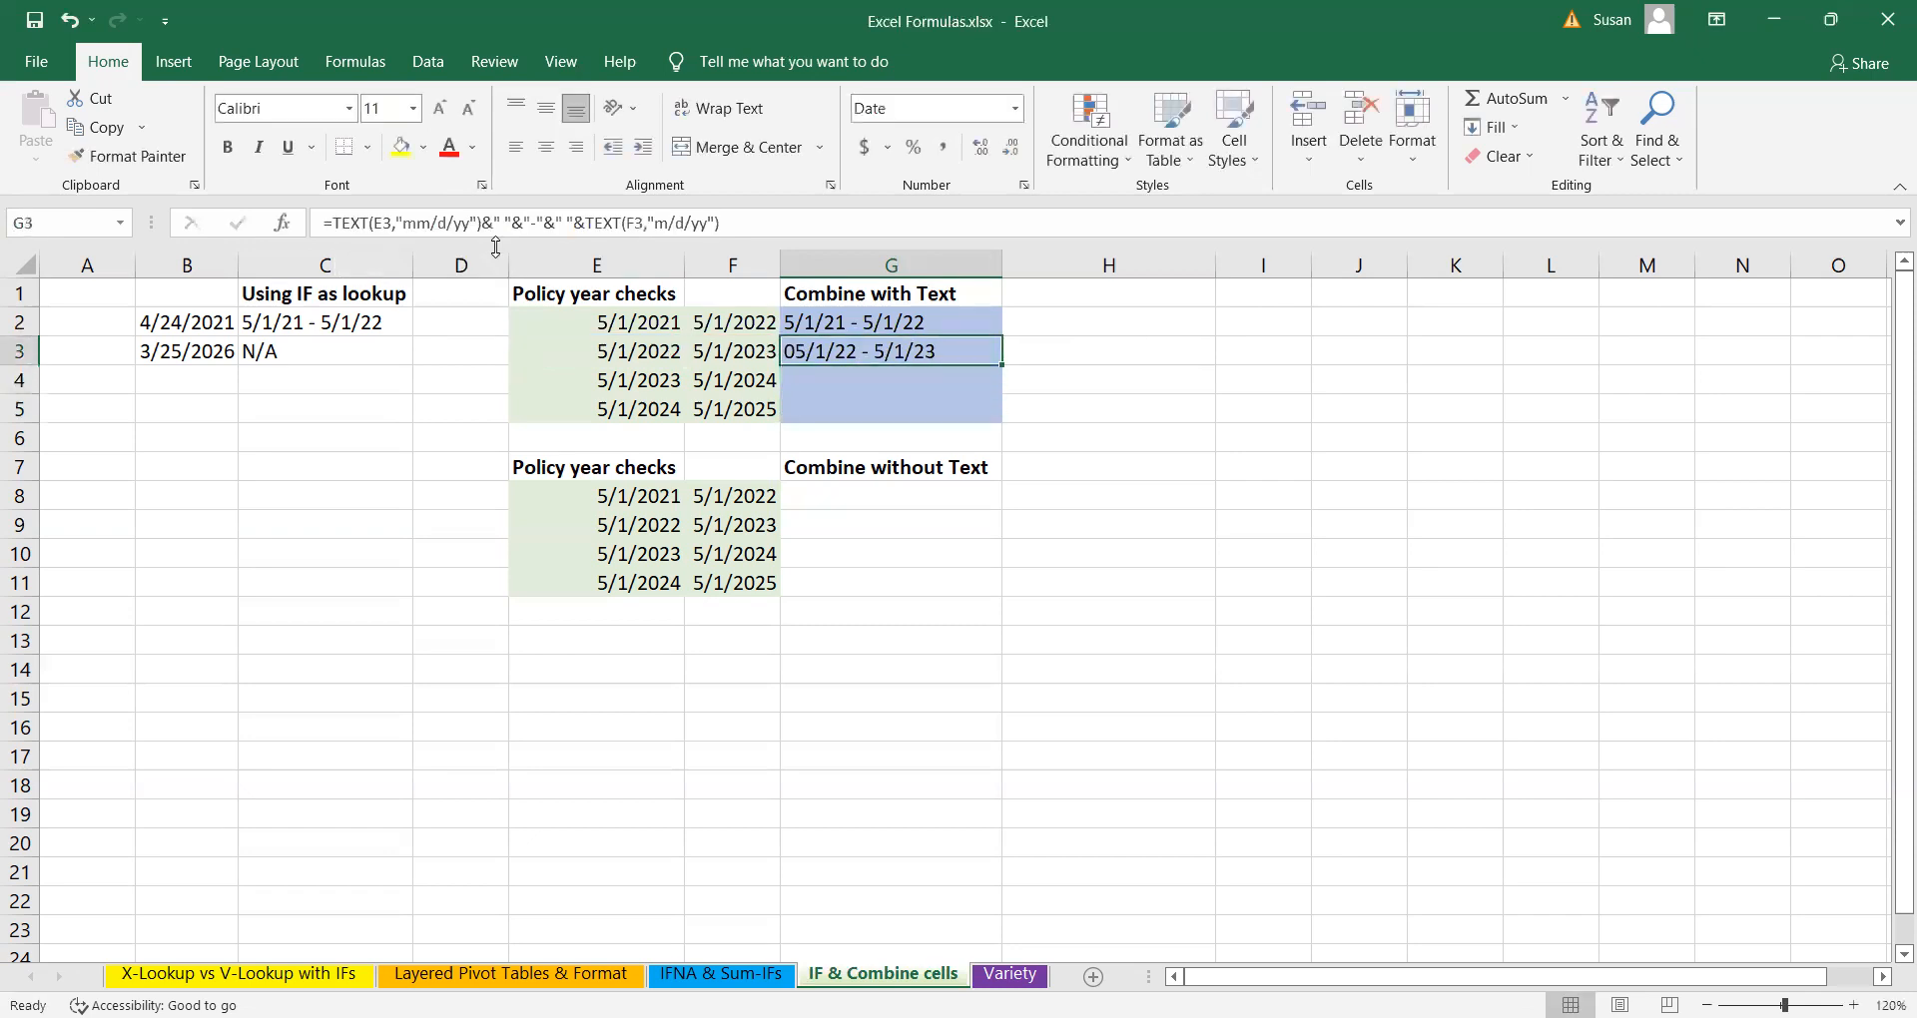
pyautogui.click(444, 222)
pyautogui.write('d/')
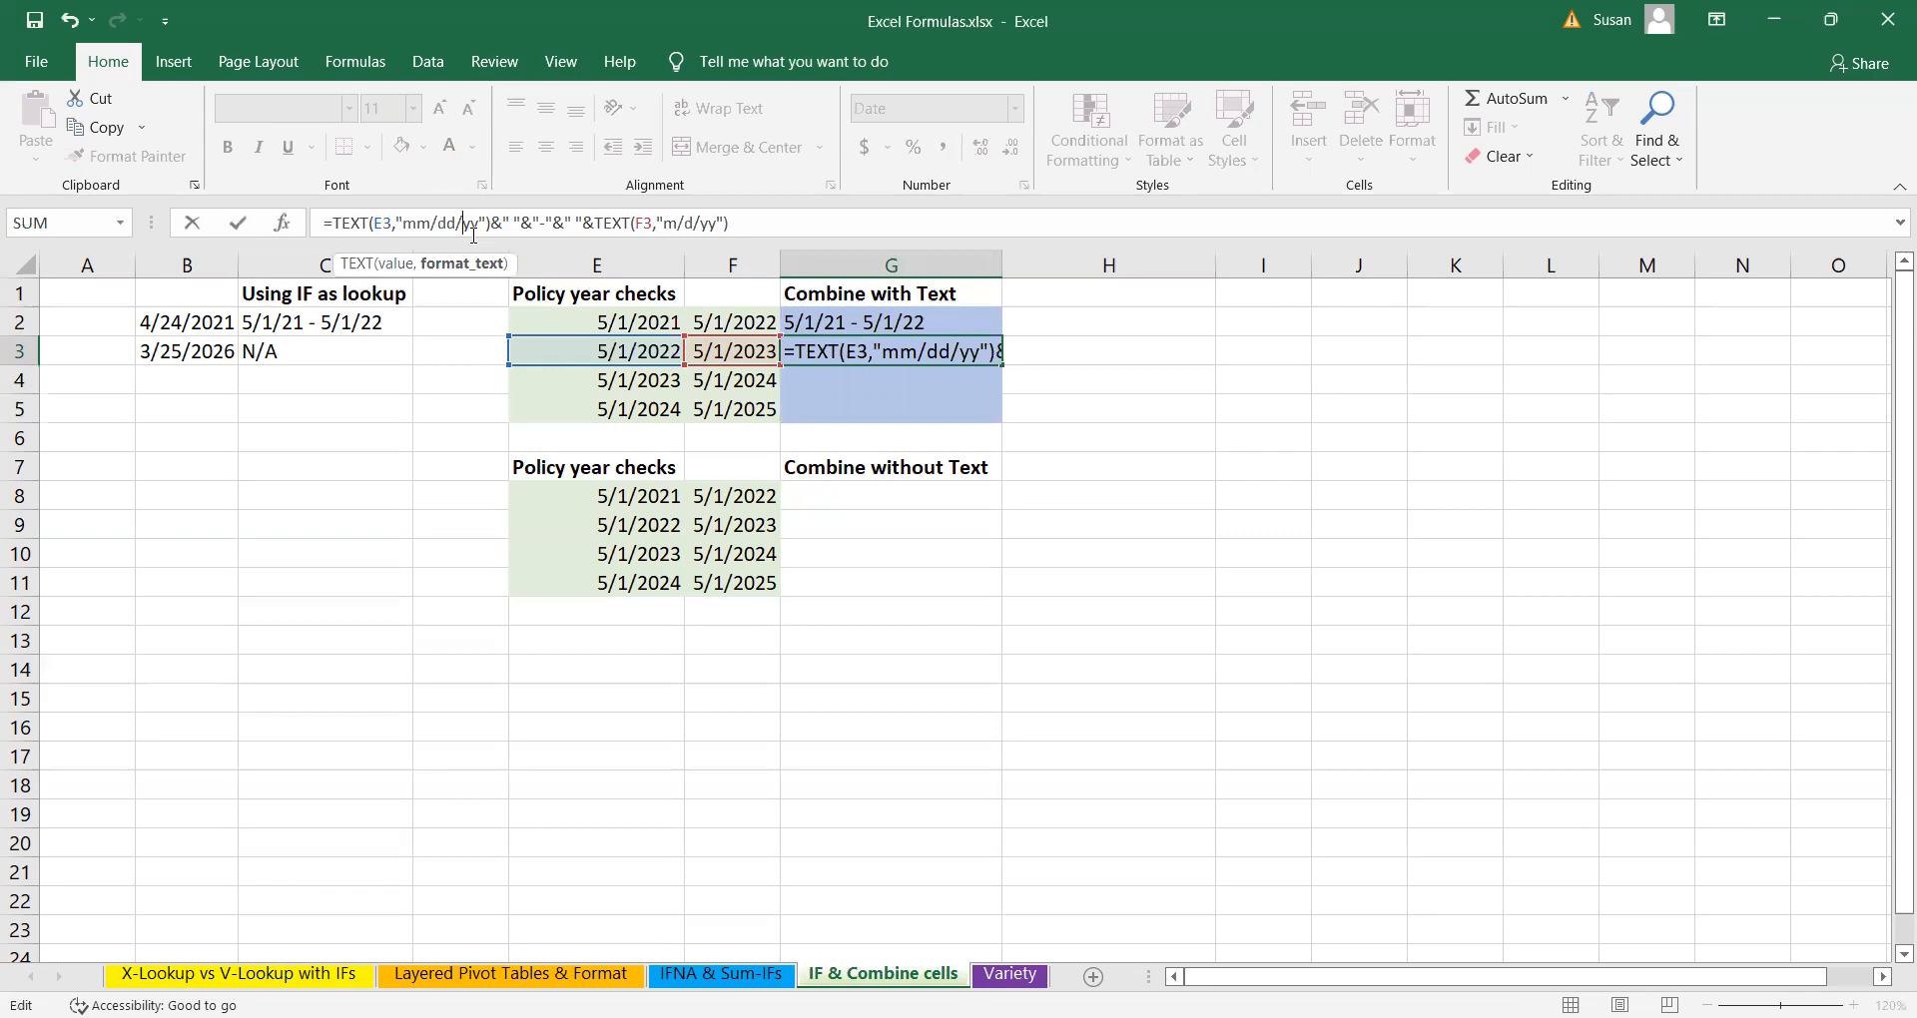
pyautogui.write('yy')
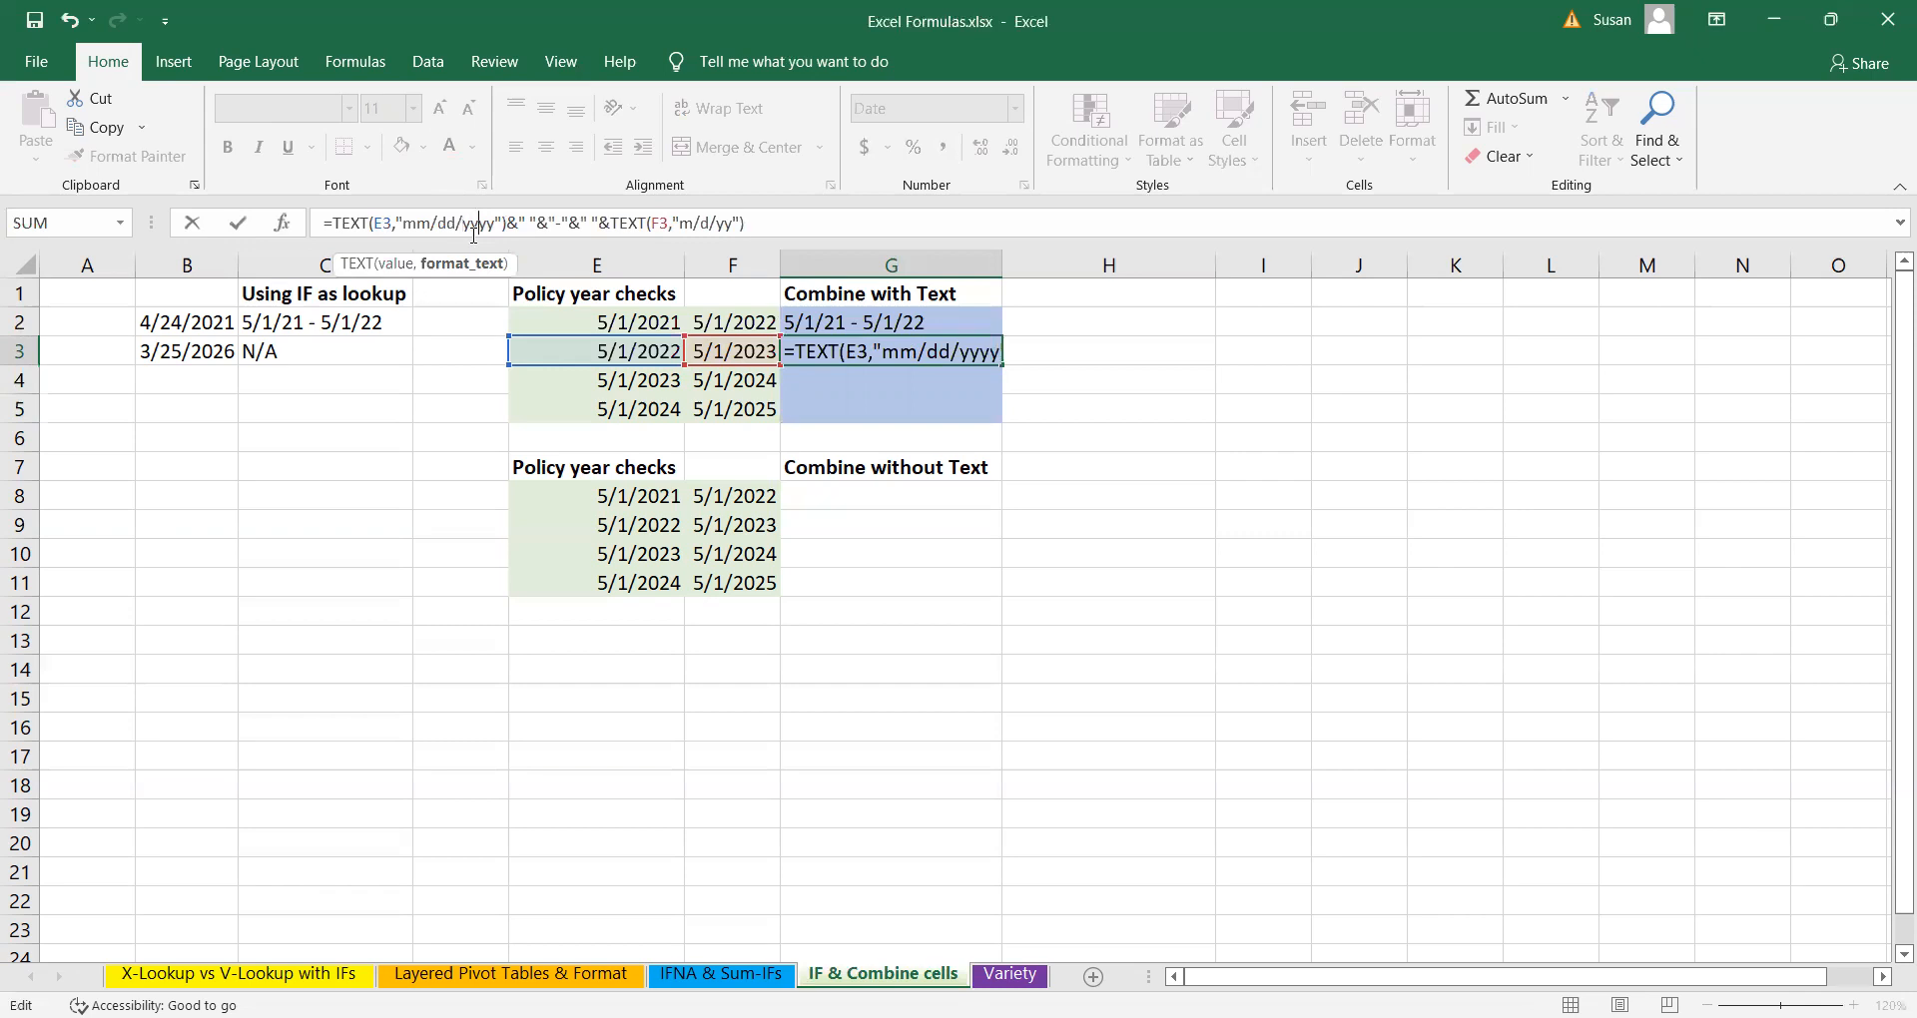
pyautogui.press('Return')
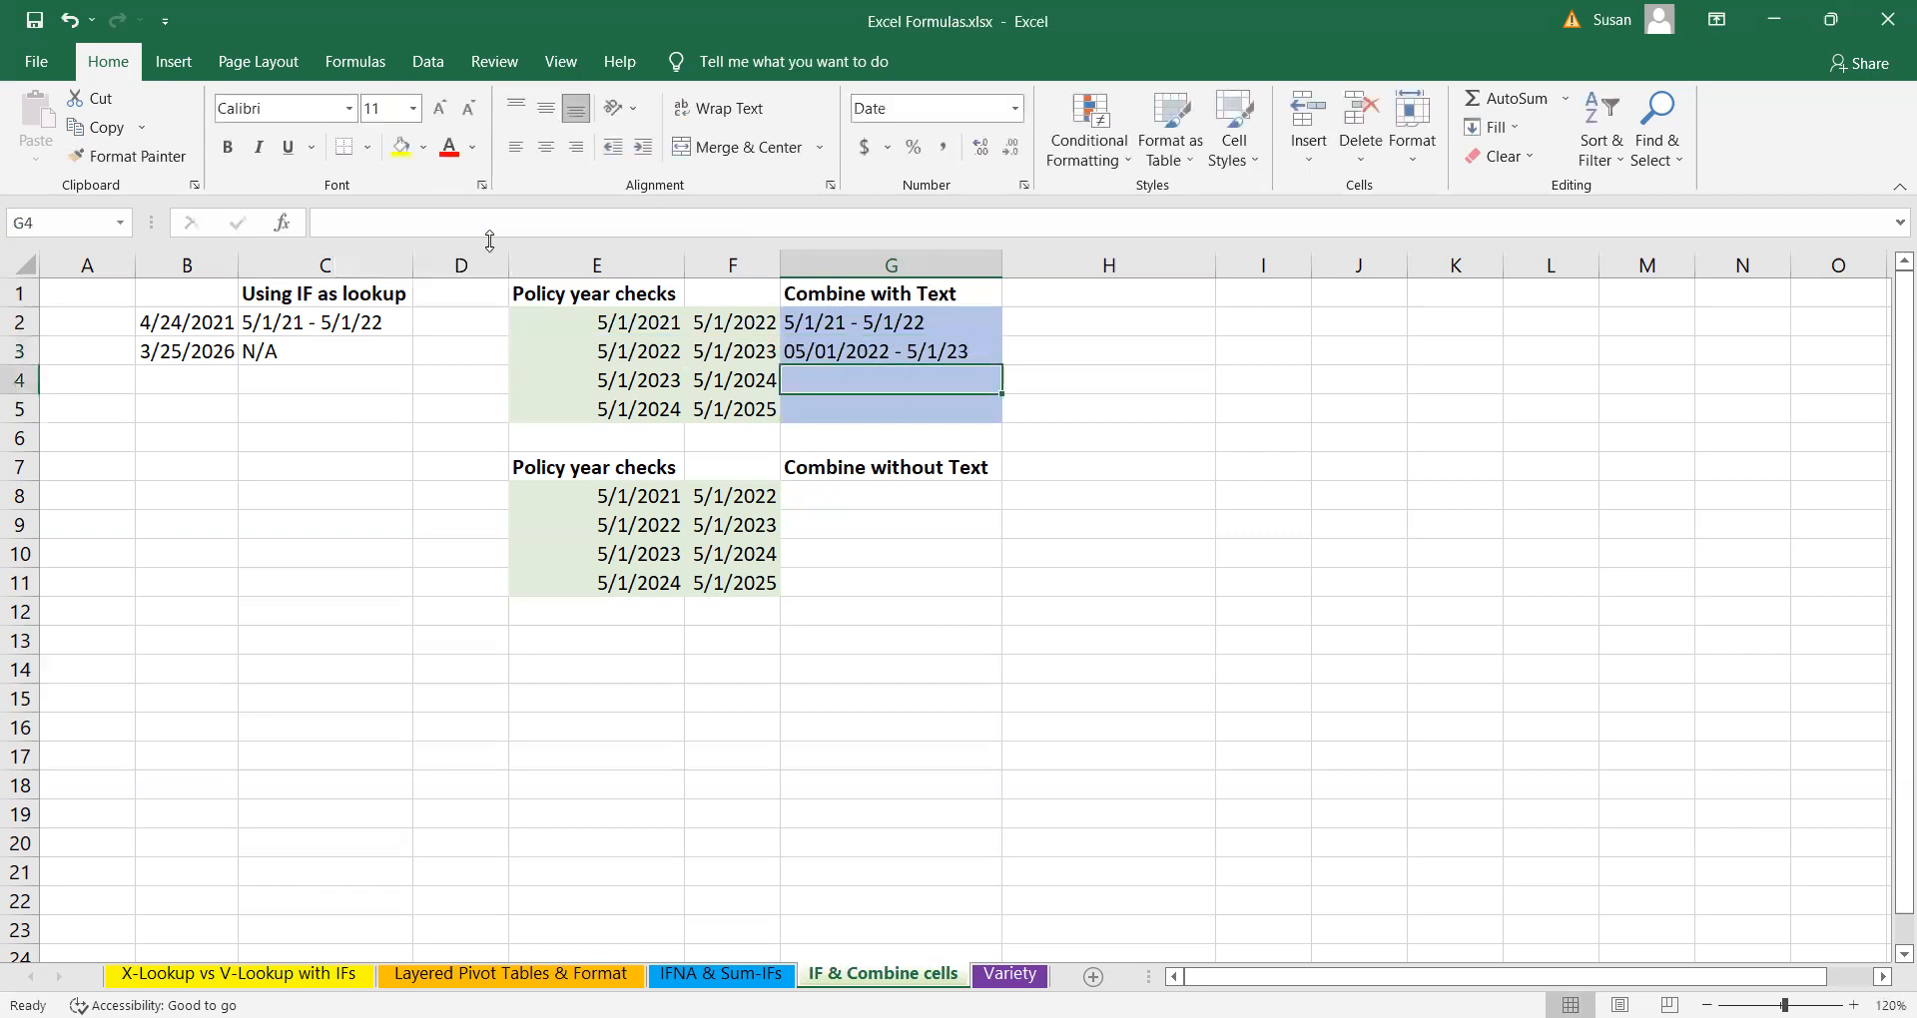
# - Restore the start date format in G3's TEXT formula to m/d/yy
pyautogui.click(851, 352)
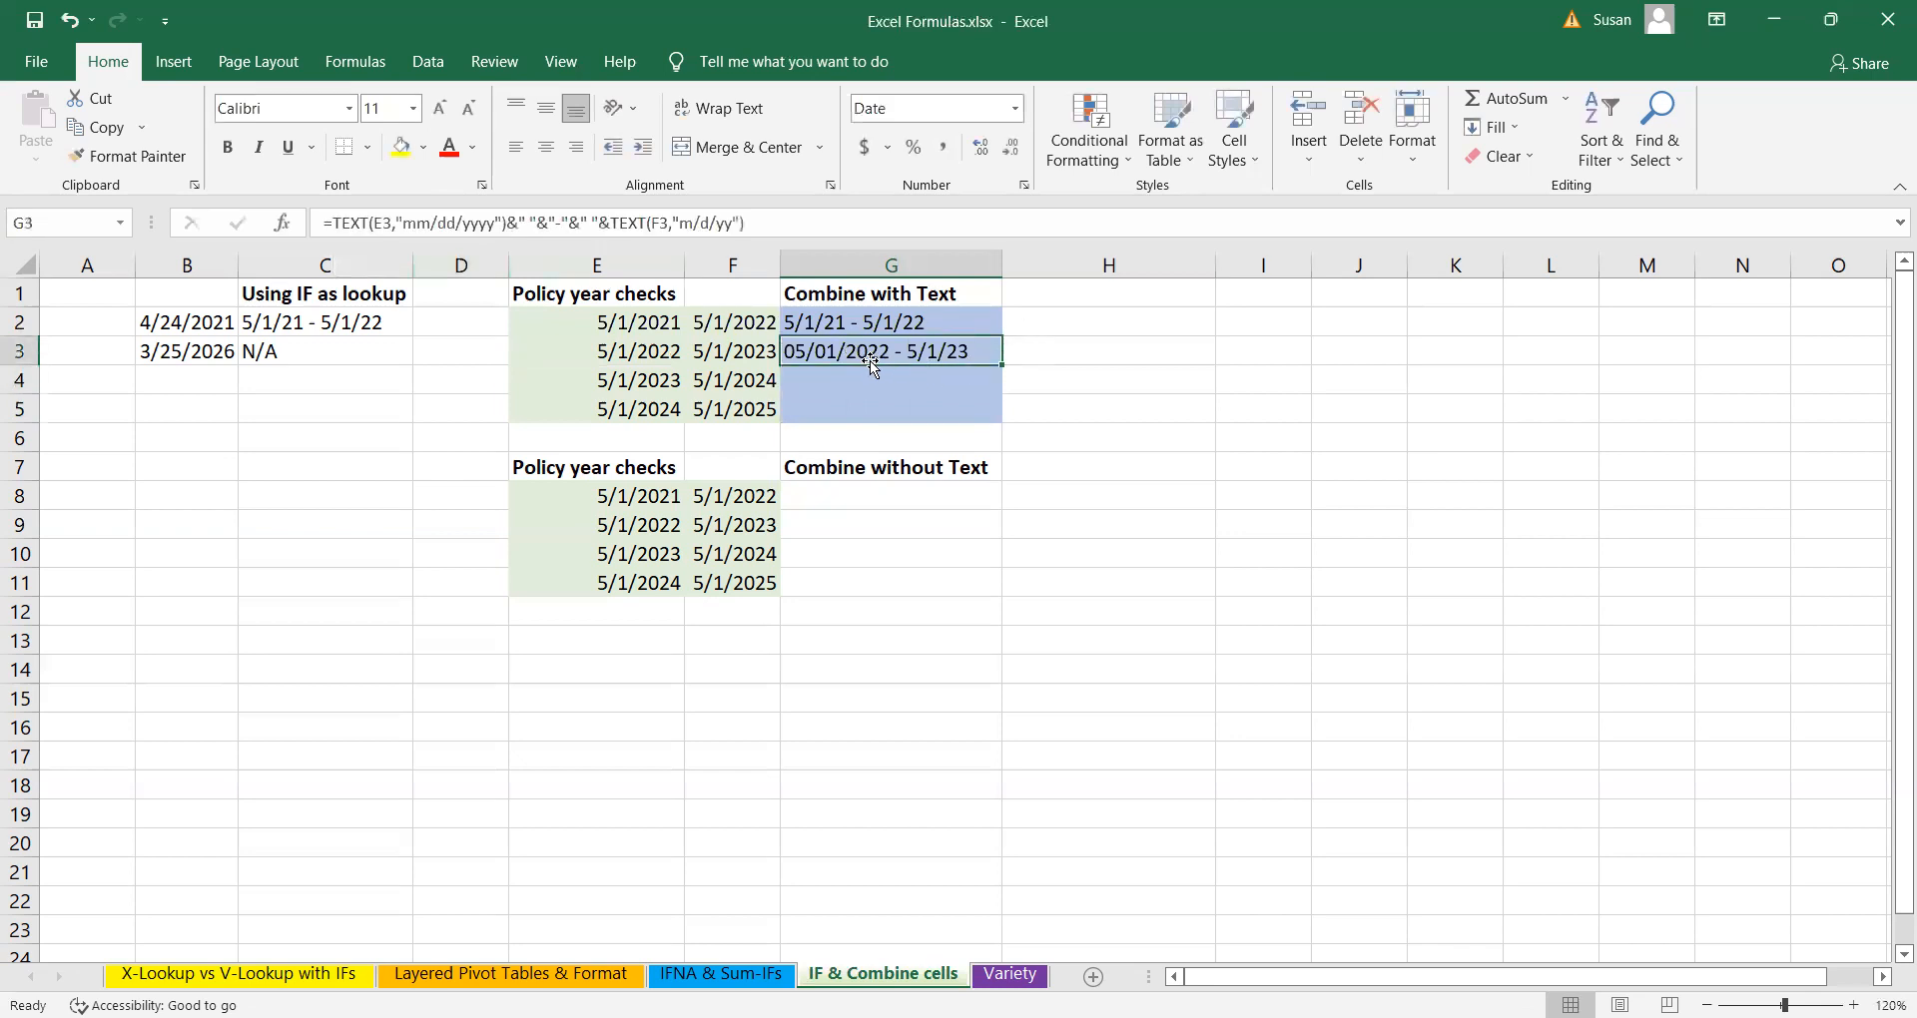
pyautogui.click(489, 223)
pyautogui.press('BackSpace')
pyautogui.press('BackSpace')
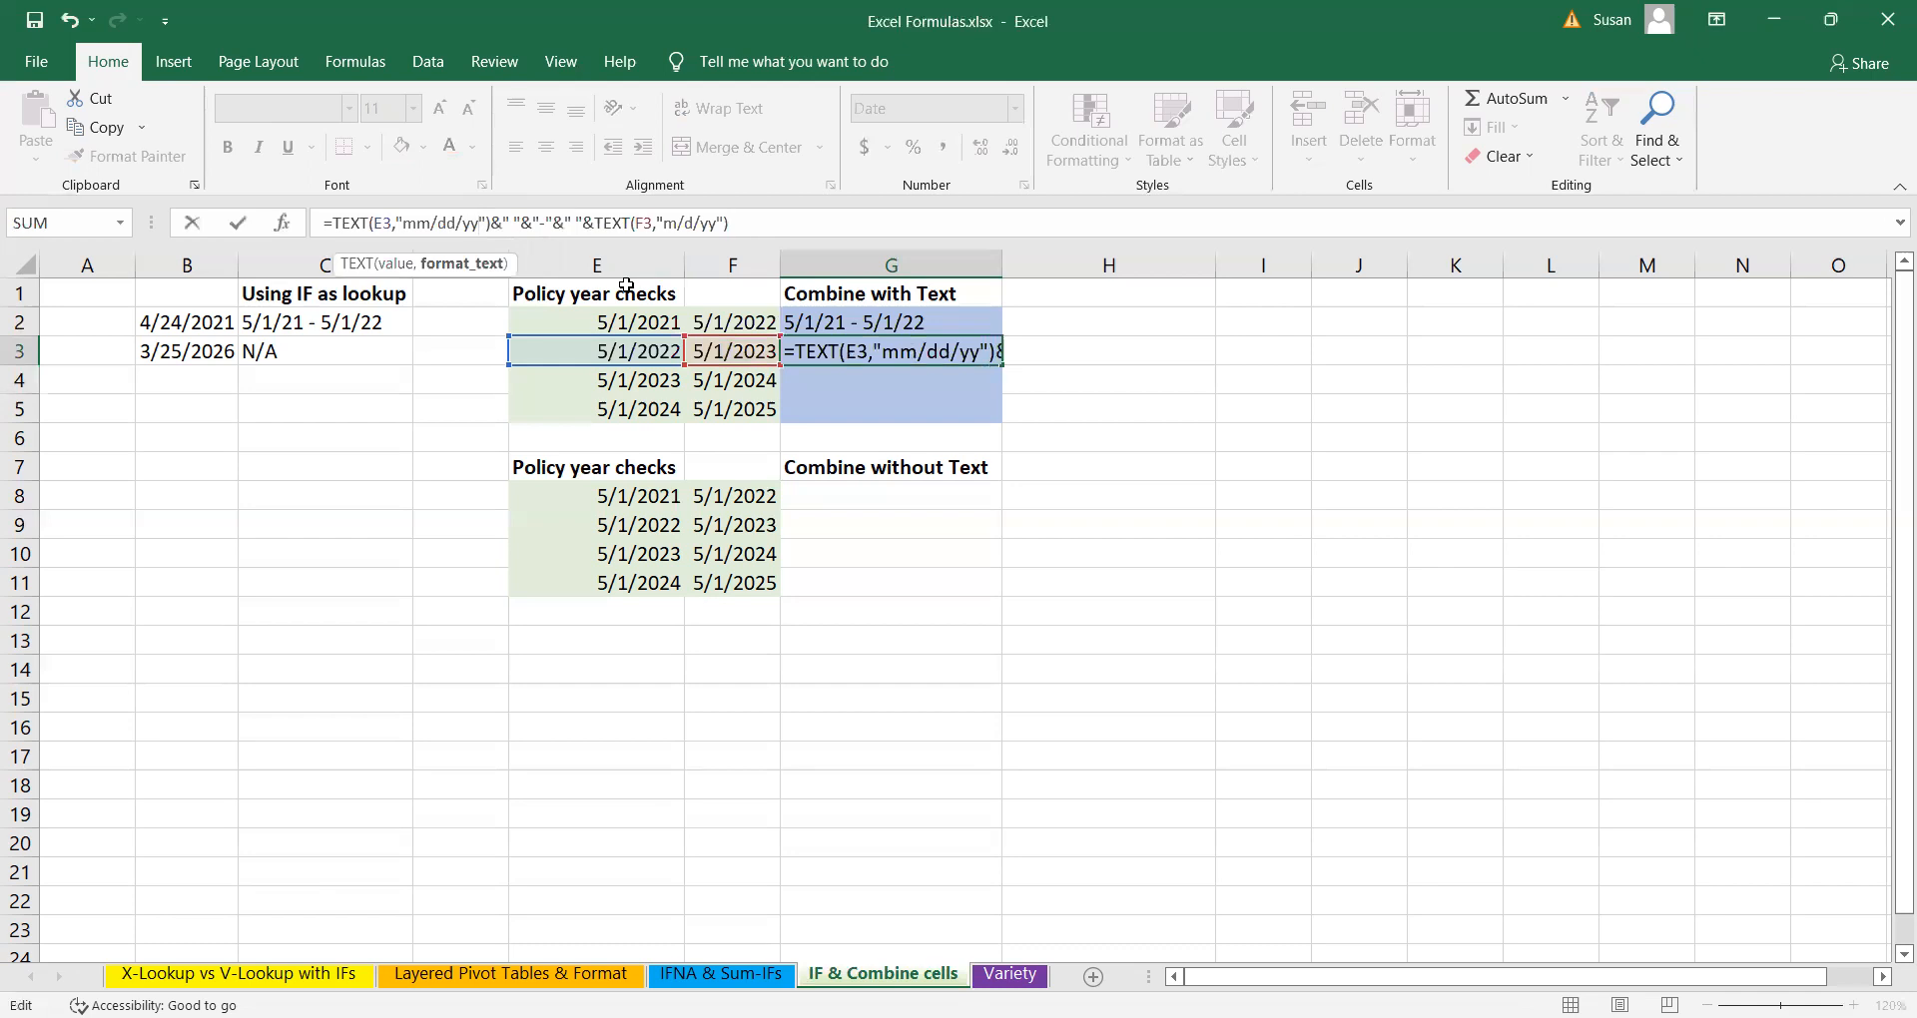
pyautogui.press('BackSpace')
pyautogui.press('BackSpace')
pyautogui.press('Return')
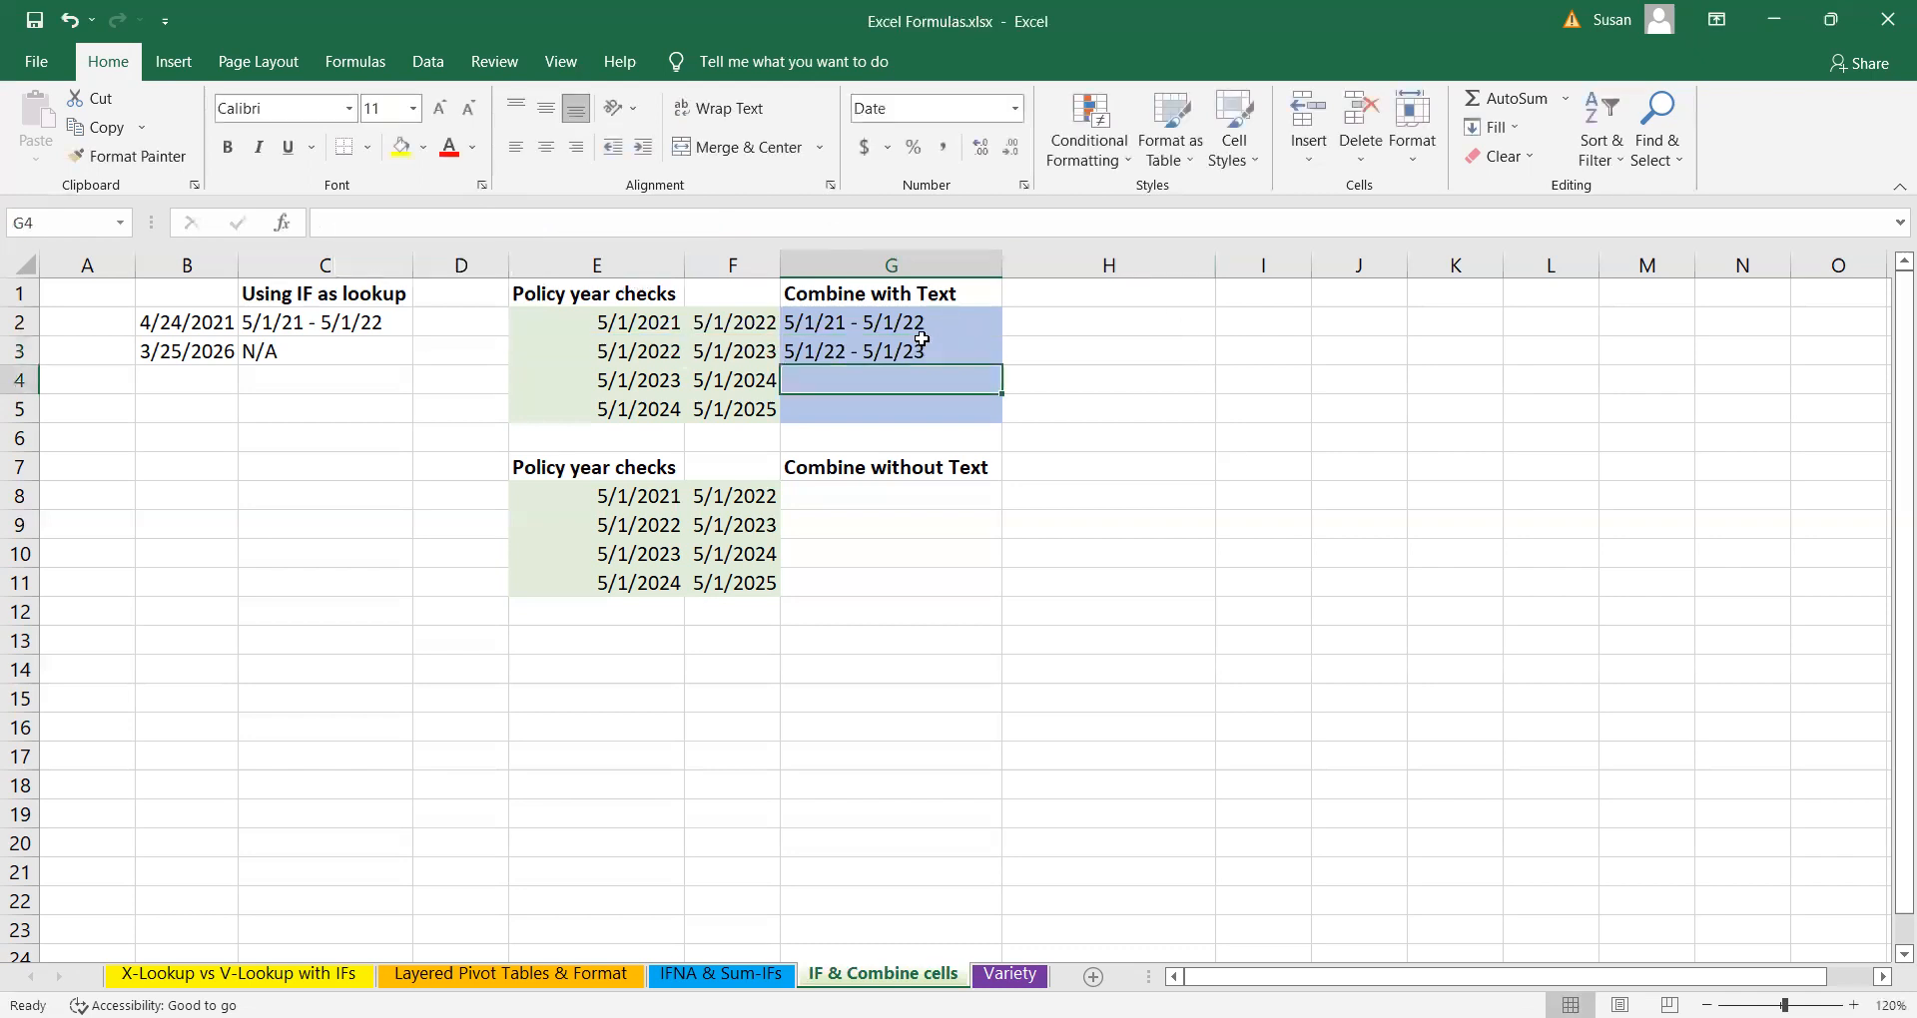
# - Try the dash-separated format m-d-yy for the start date in G3's TEXT formula, and undo the change
pyautogui.click(920, 351)
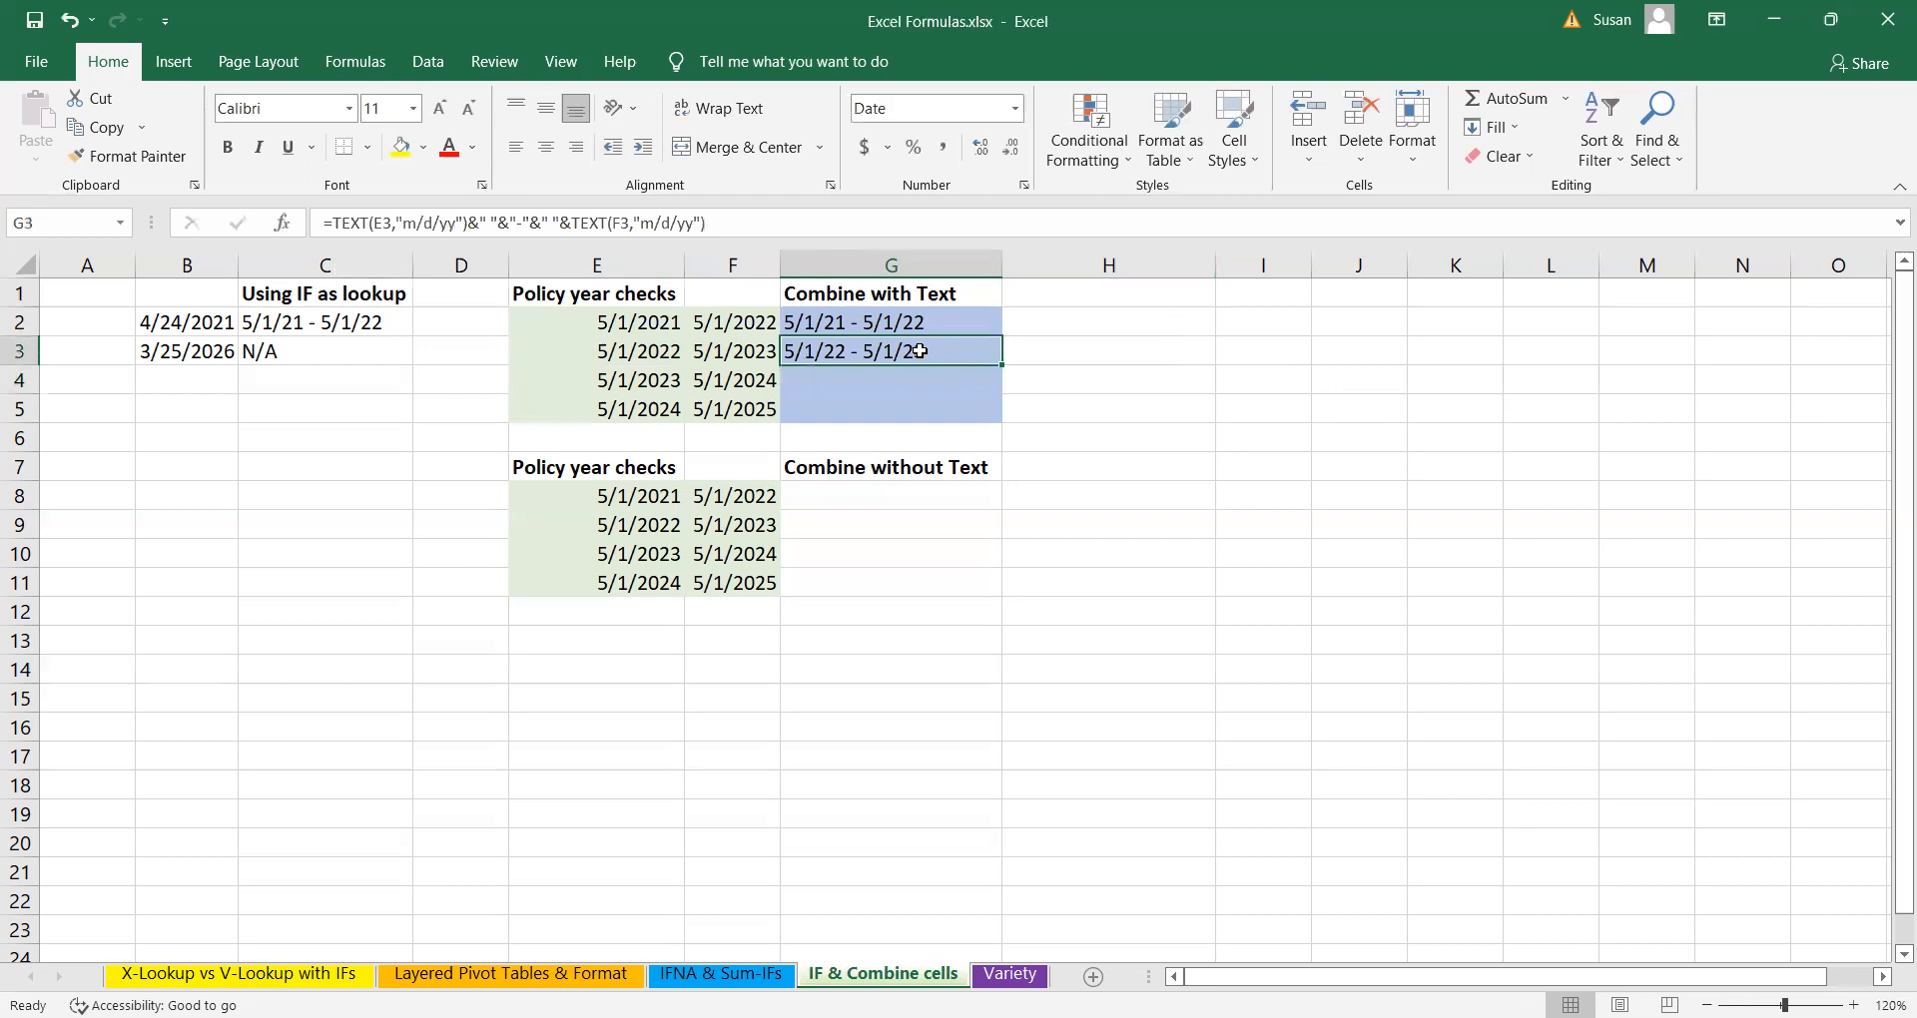
pyautogui.click(418, 230)
pyautogui.press('Delete')
pyautogui.write('-')
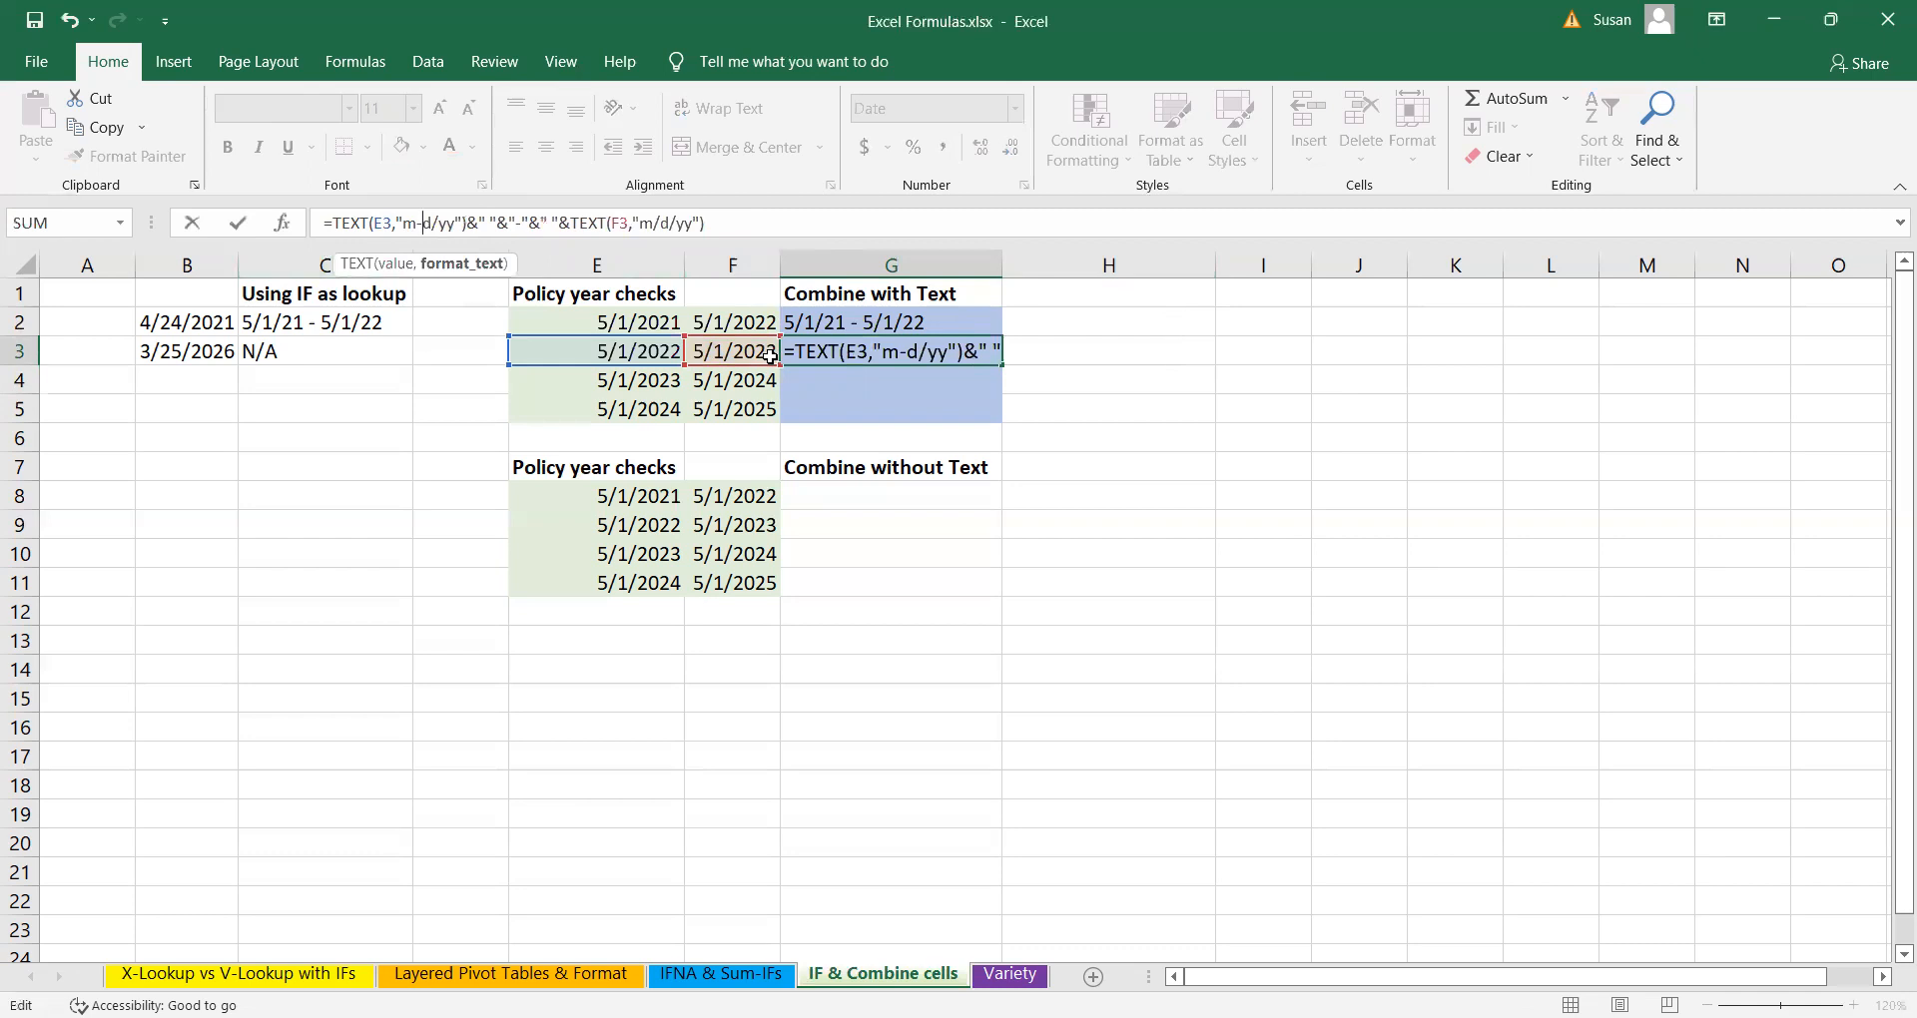
pyautogui.press('Right')
pyautogui.press('Delete')
pyautogui.write('-')
pyautogui.press('Return')
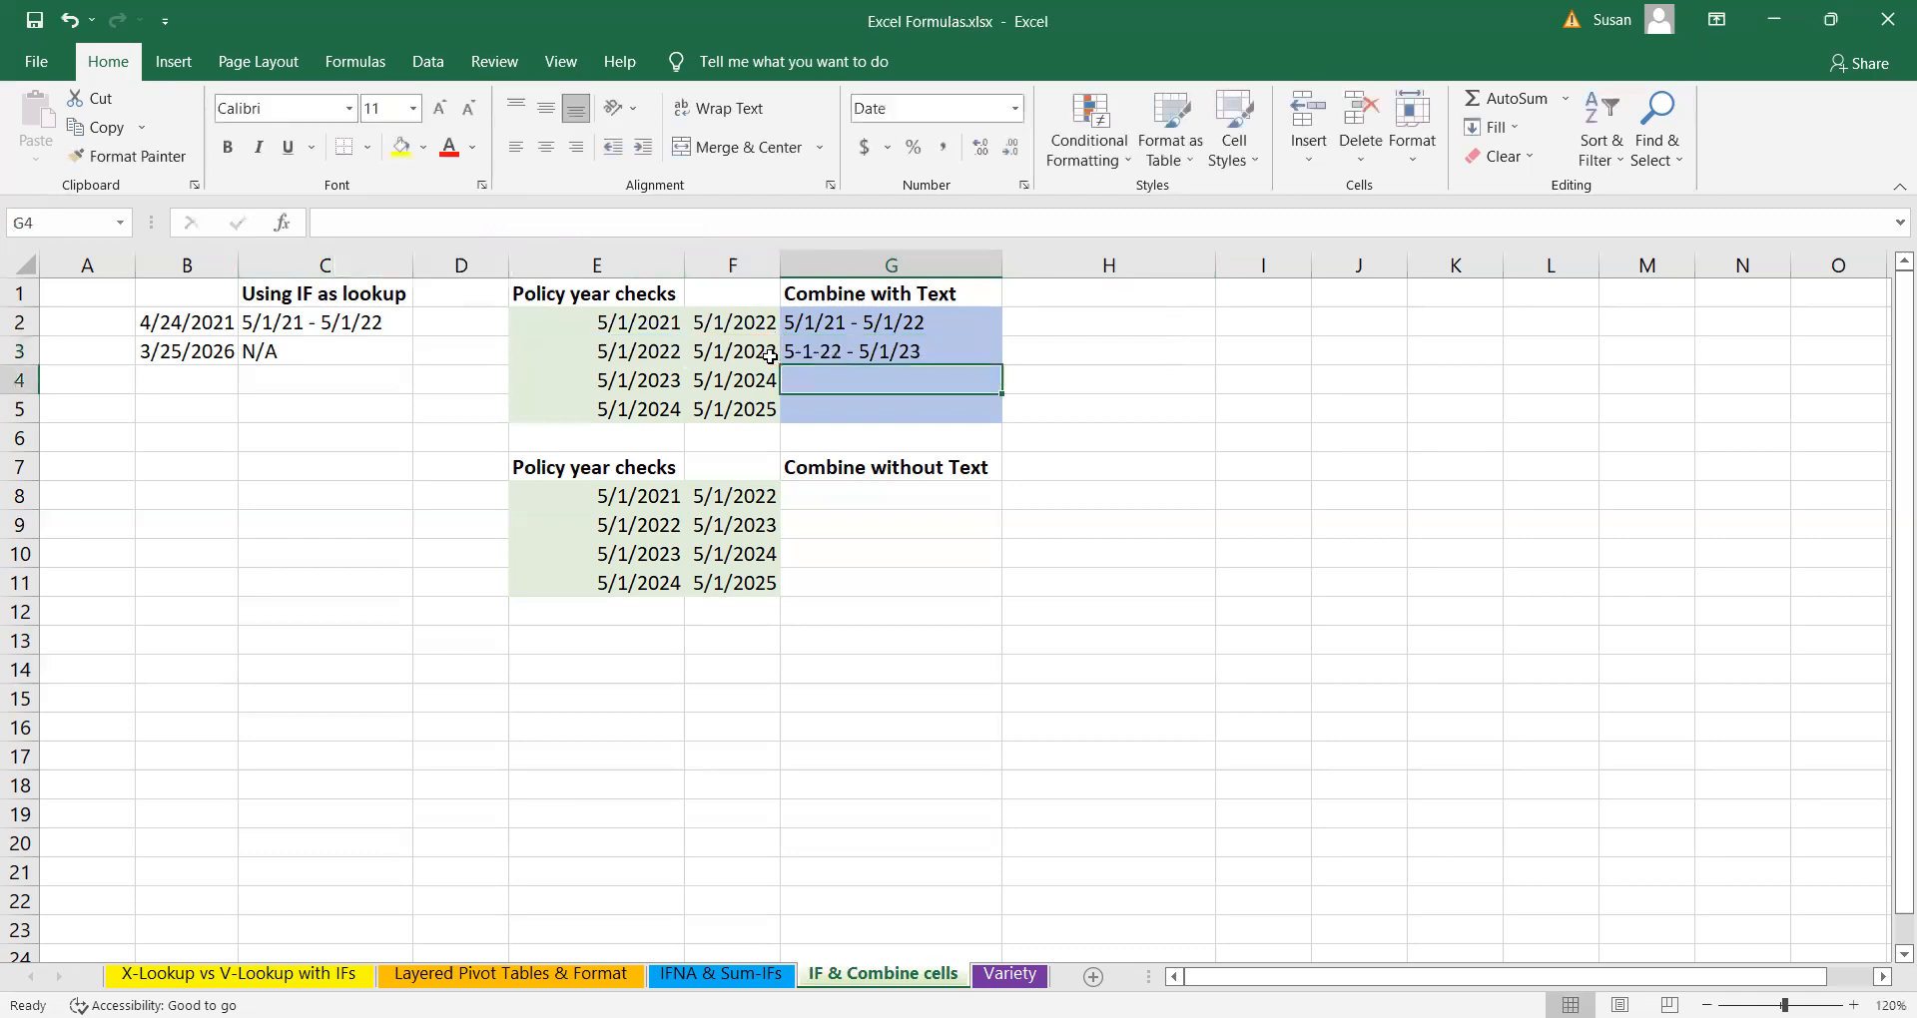
pyautogui.click(948, 354)
pyautogui.click(68, 20)
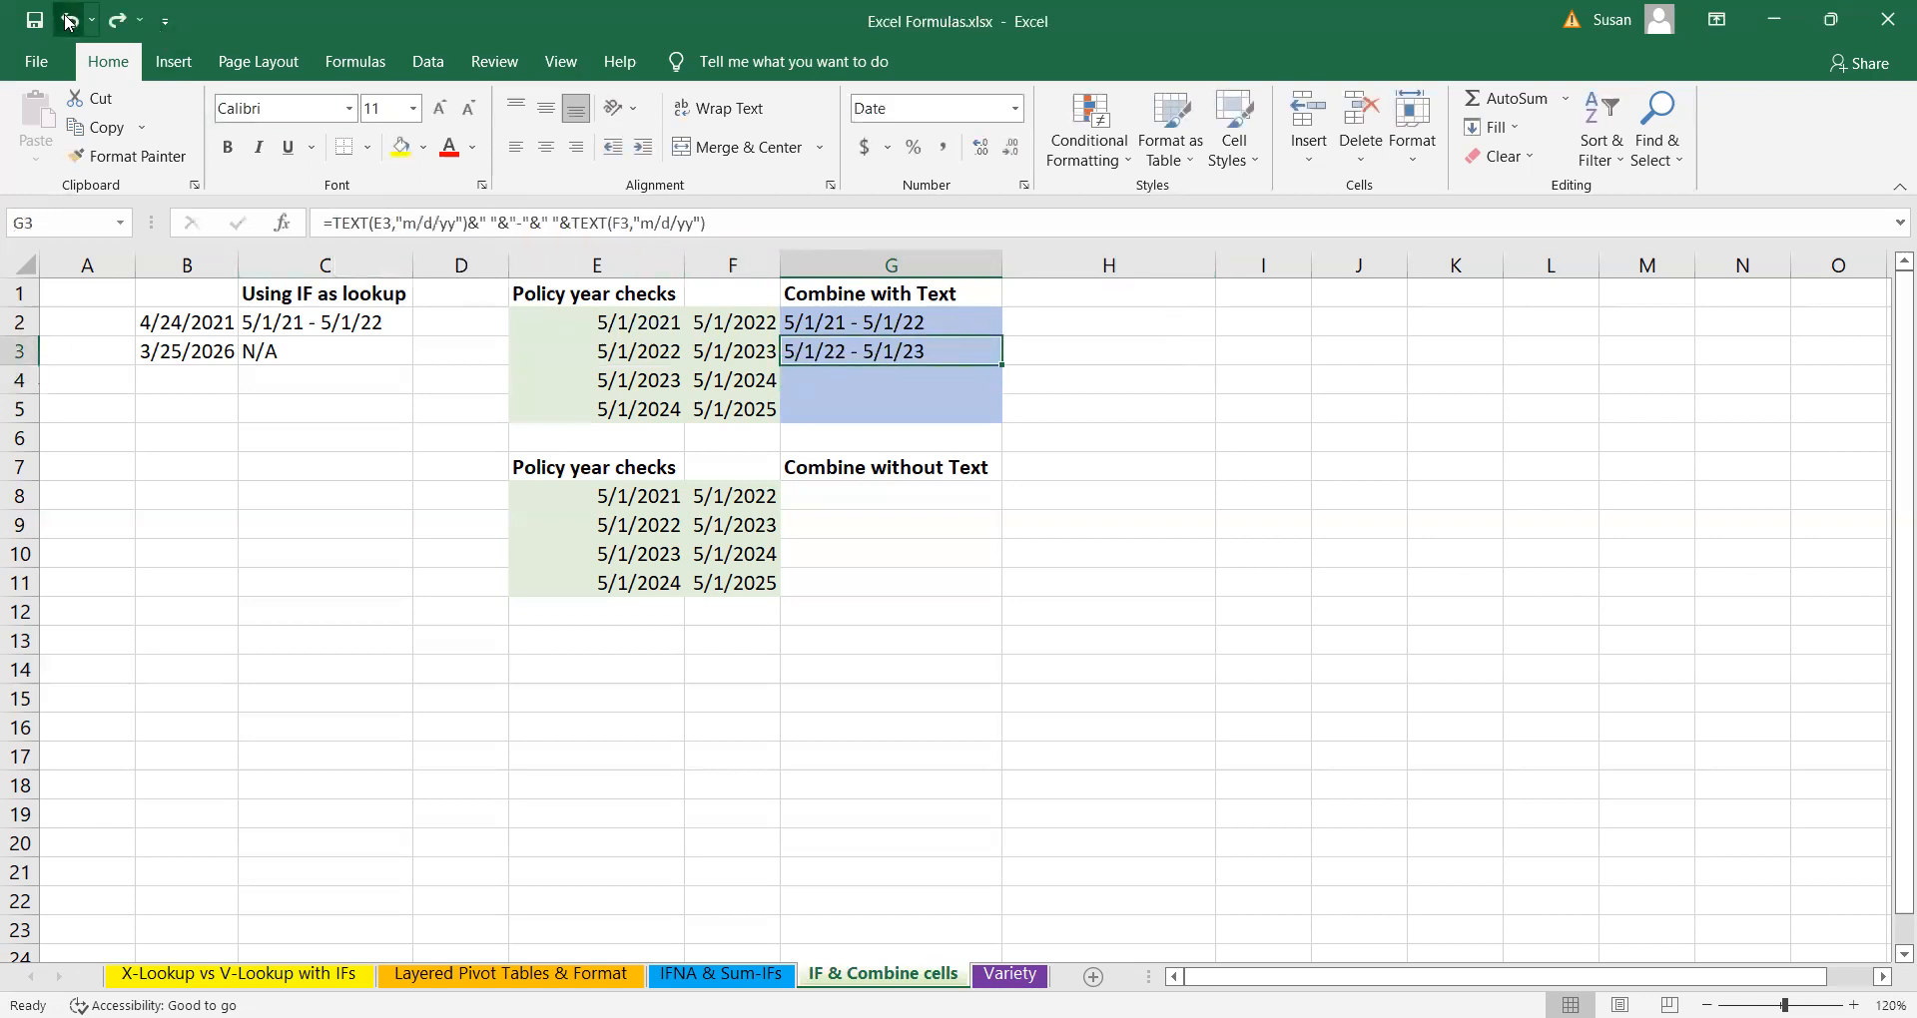
# - Fill the combined date formula from G3 down through G5
pyautogui.doubleClick(1002, 365)
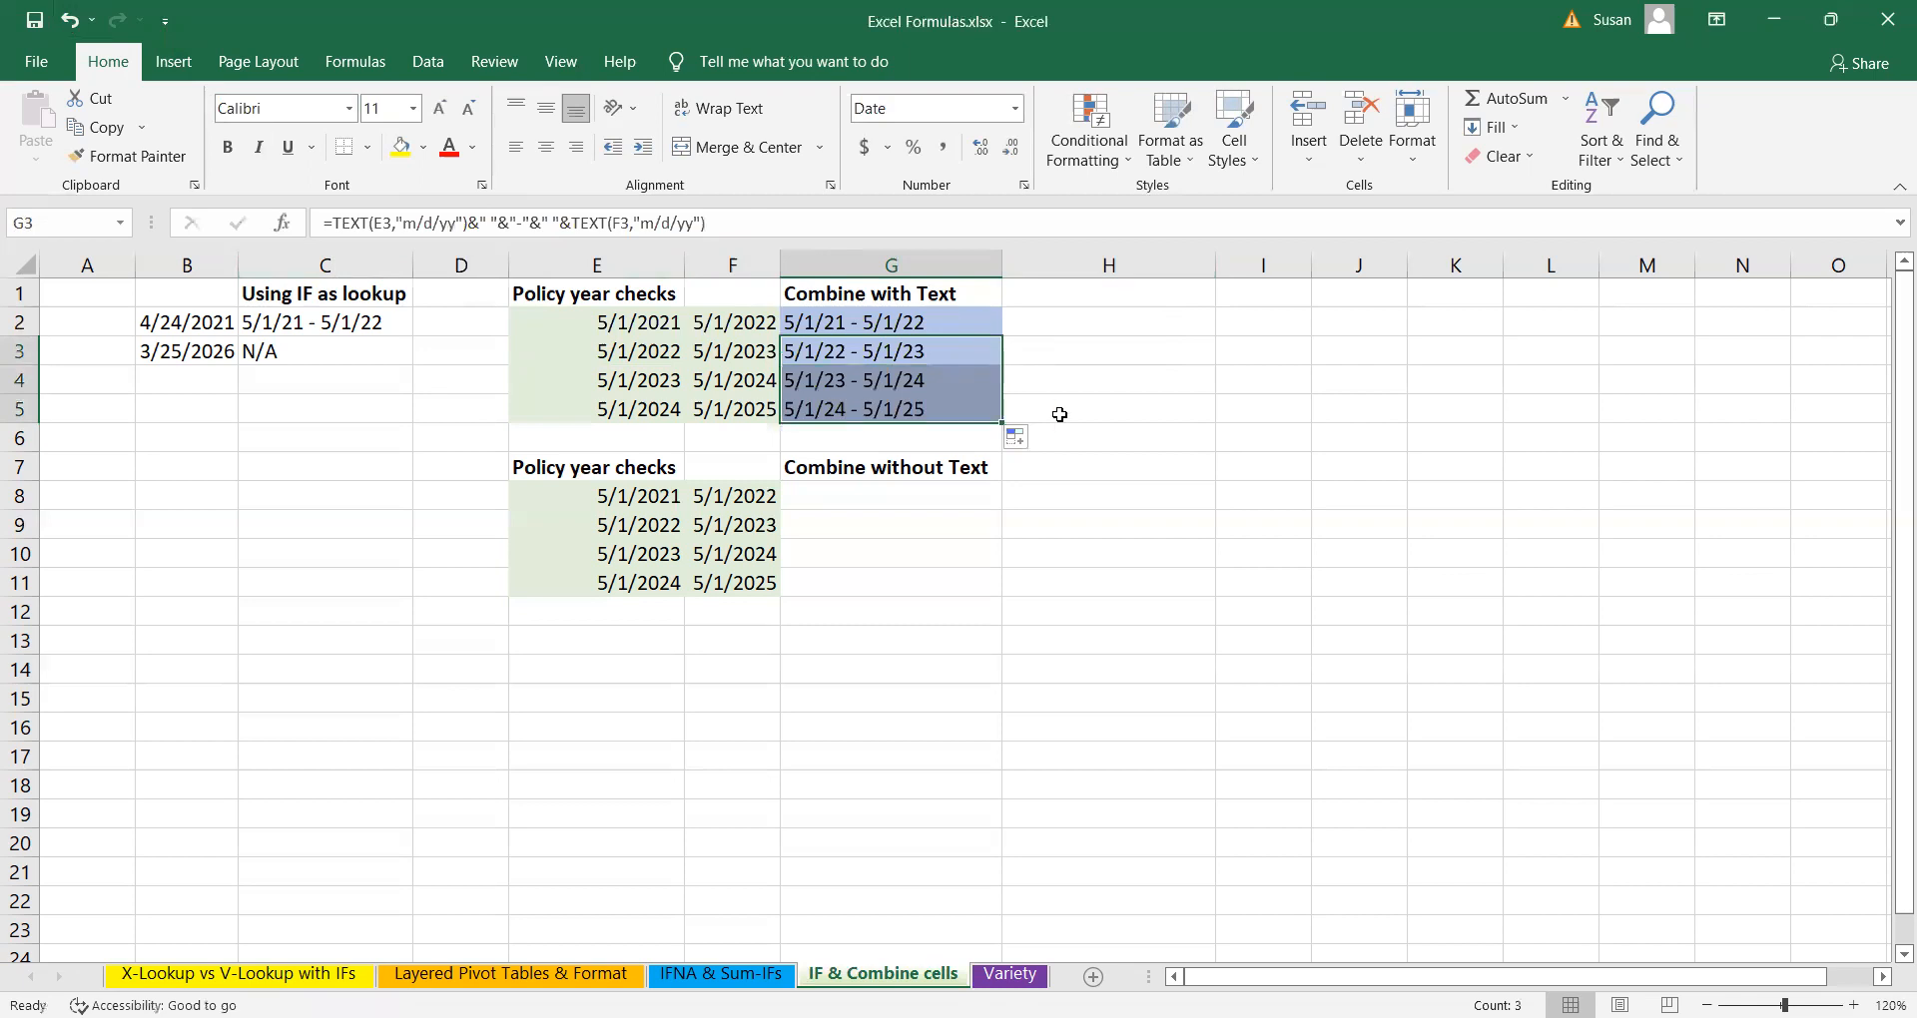
pyautogui.click(1111, 350)
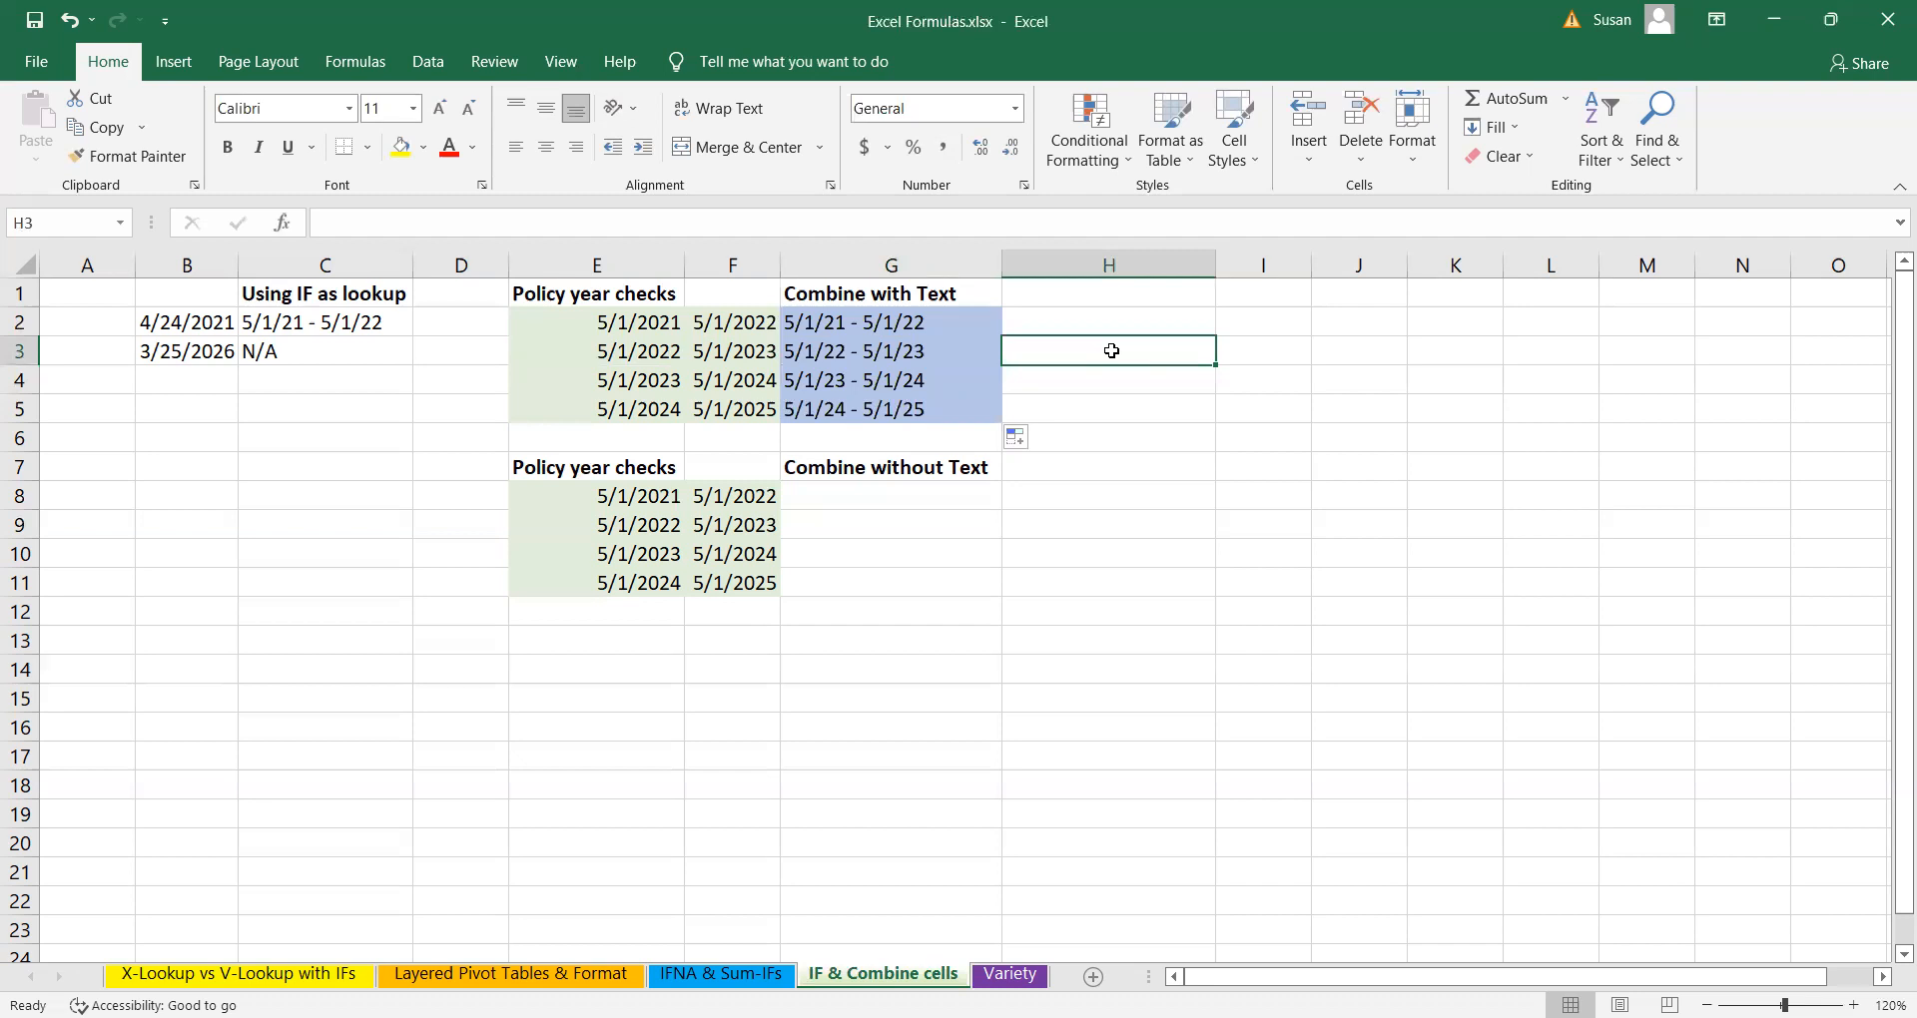
# - Review the policy dates in E2 and F2 and the TEXT formula in G2 that combines them
pyautogui.click(669, 324)
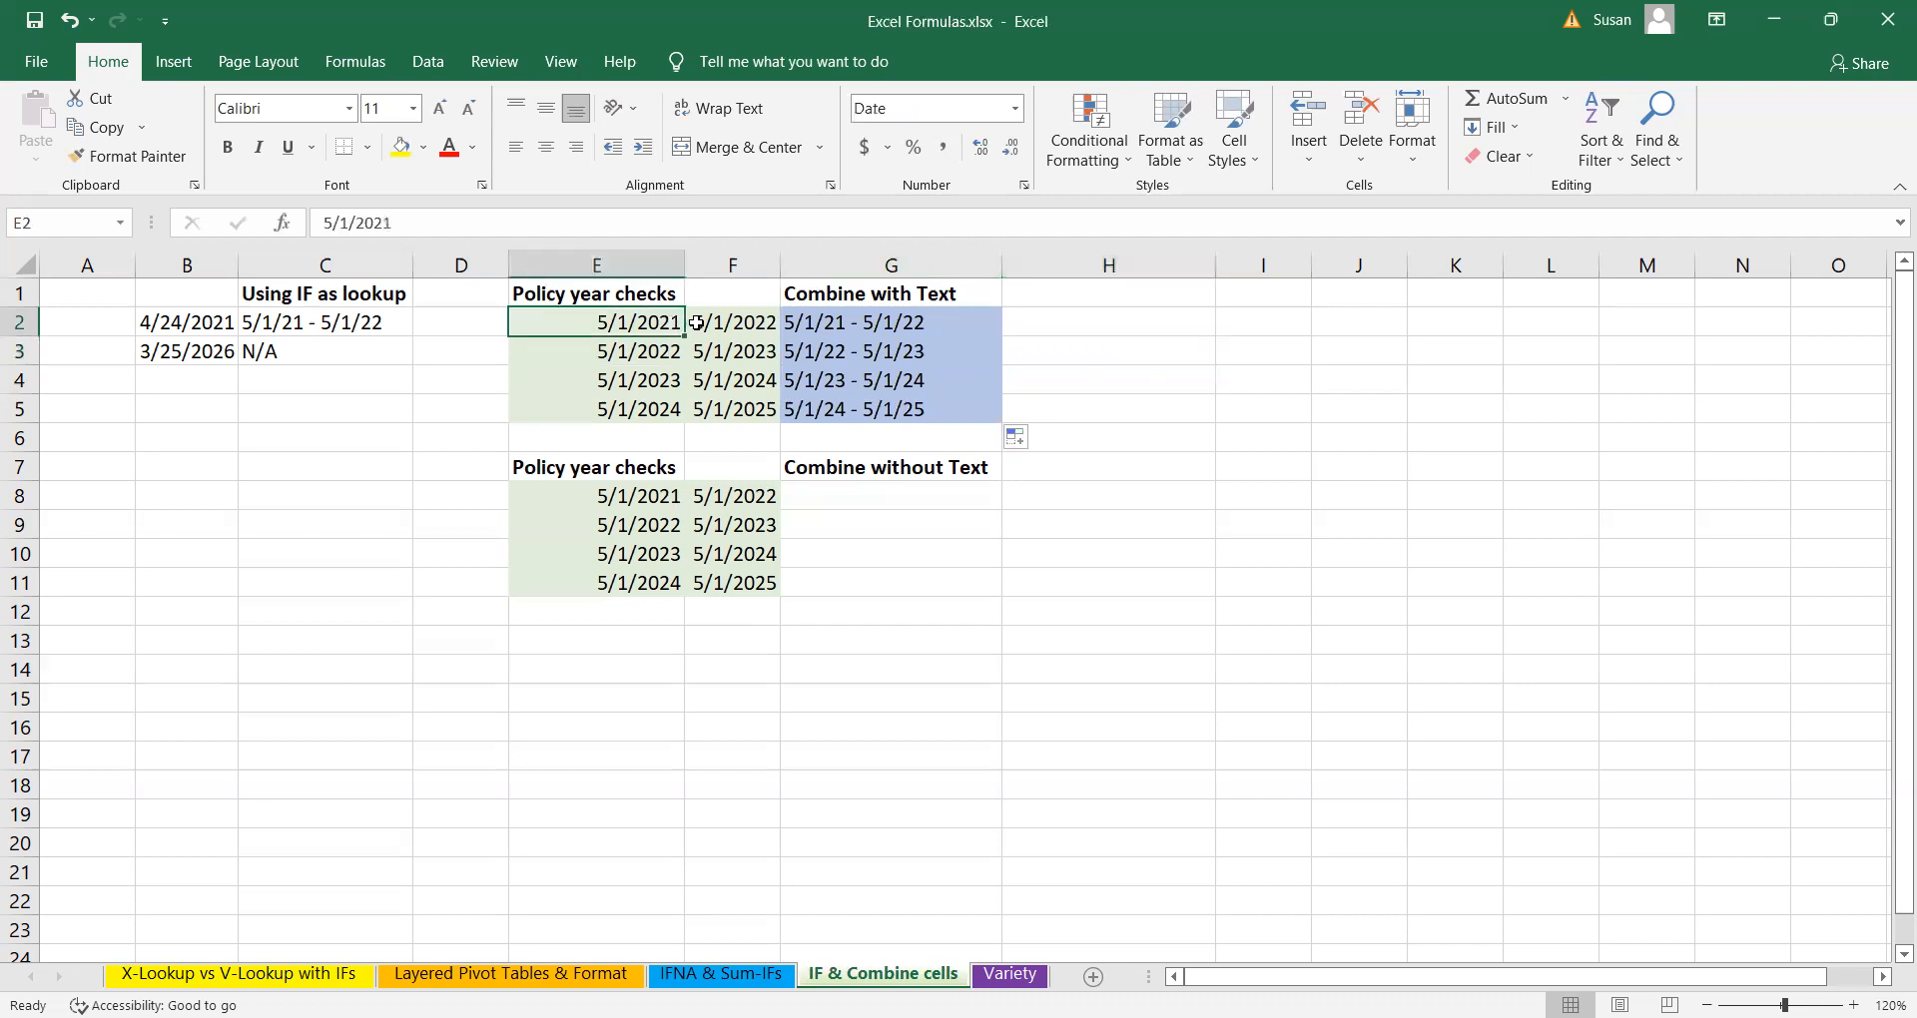
pyautogui.click(696, 323)
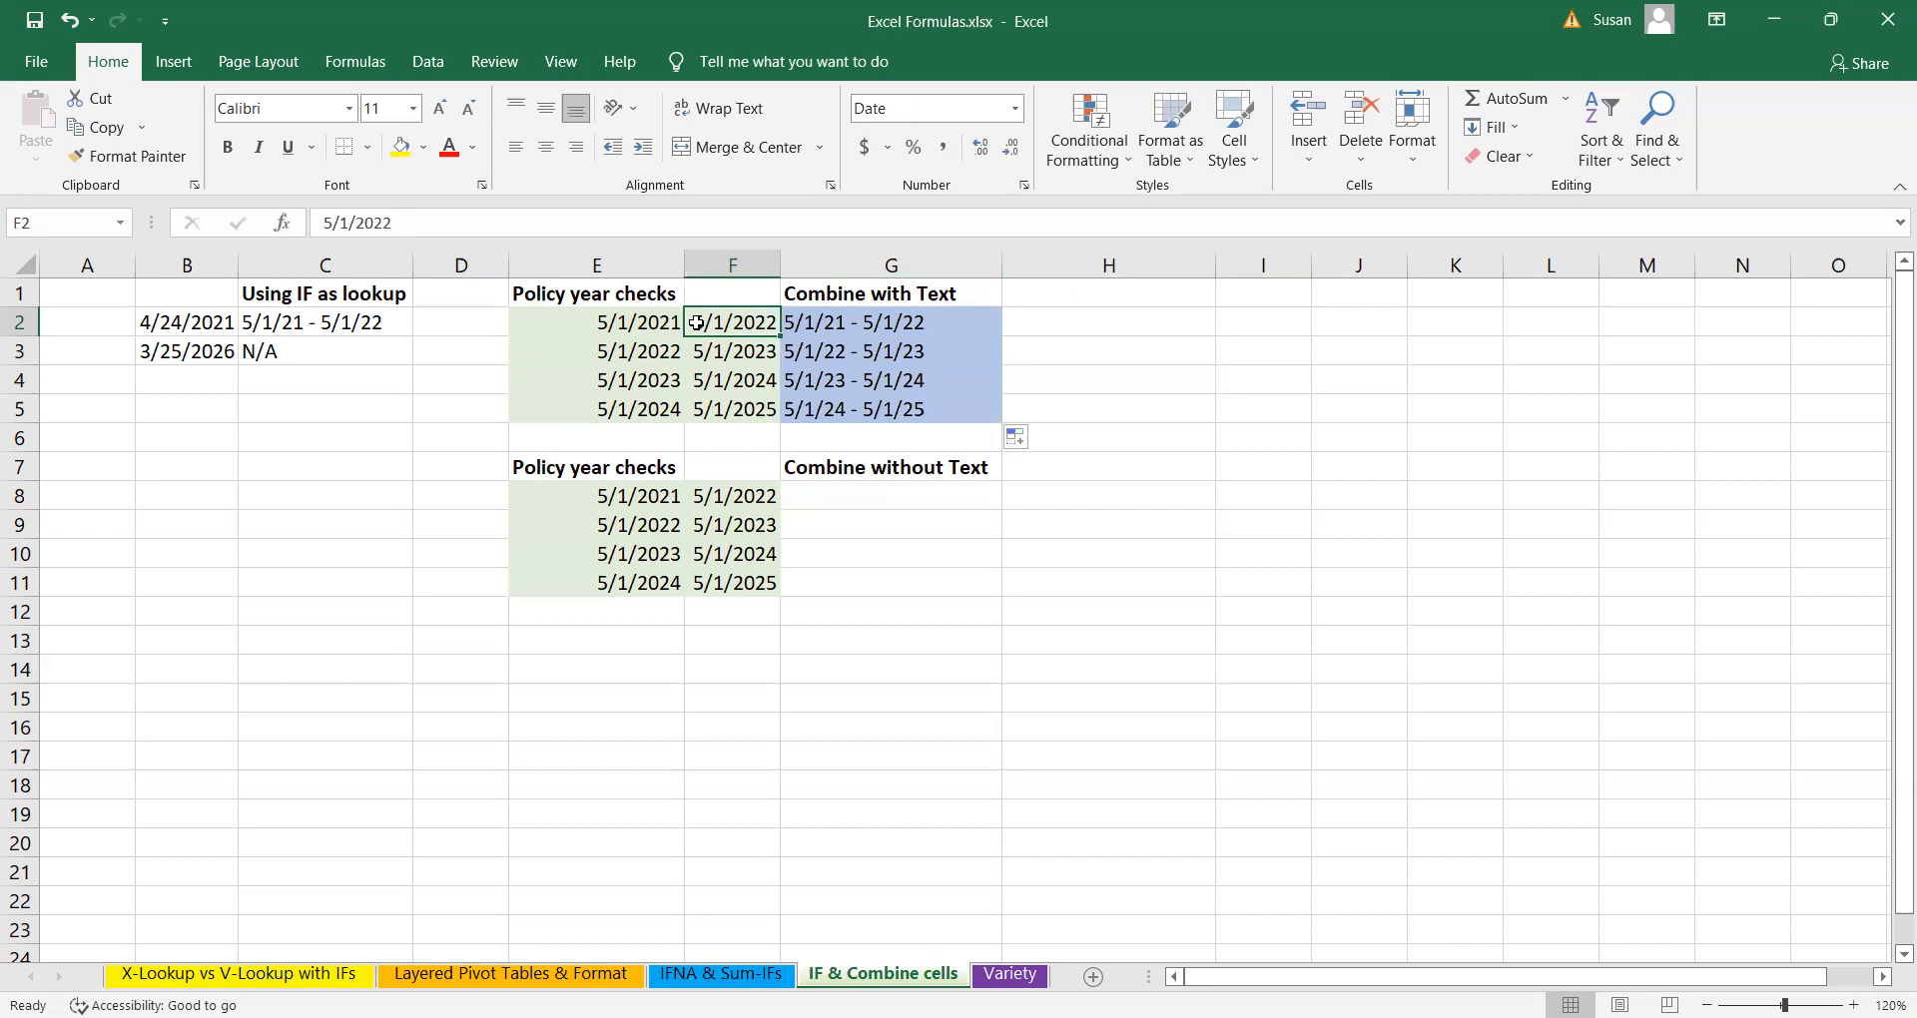
pyautogui.click(814, 320)
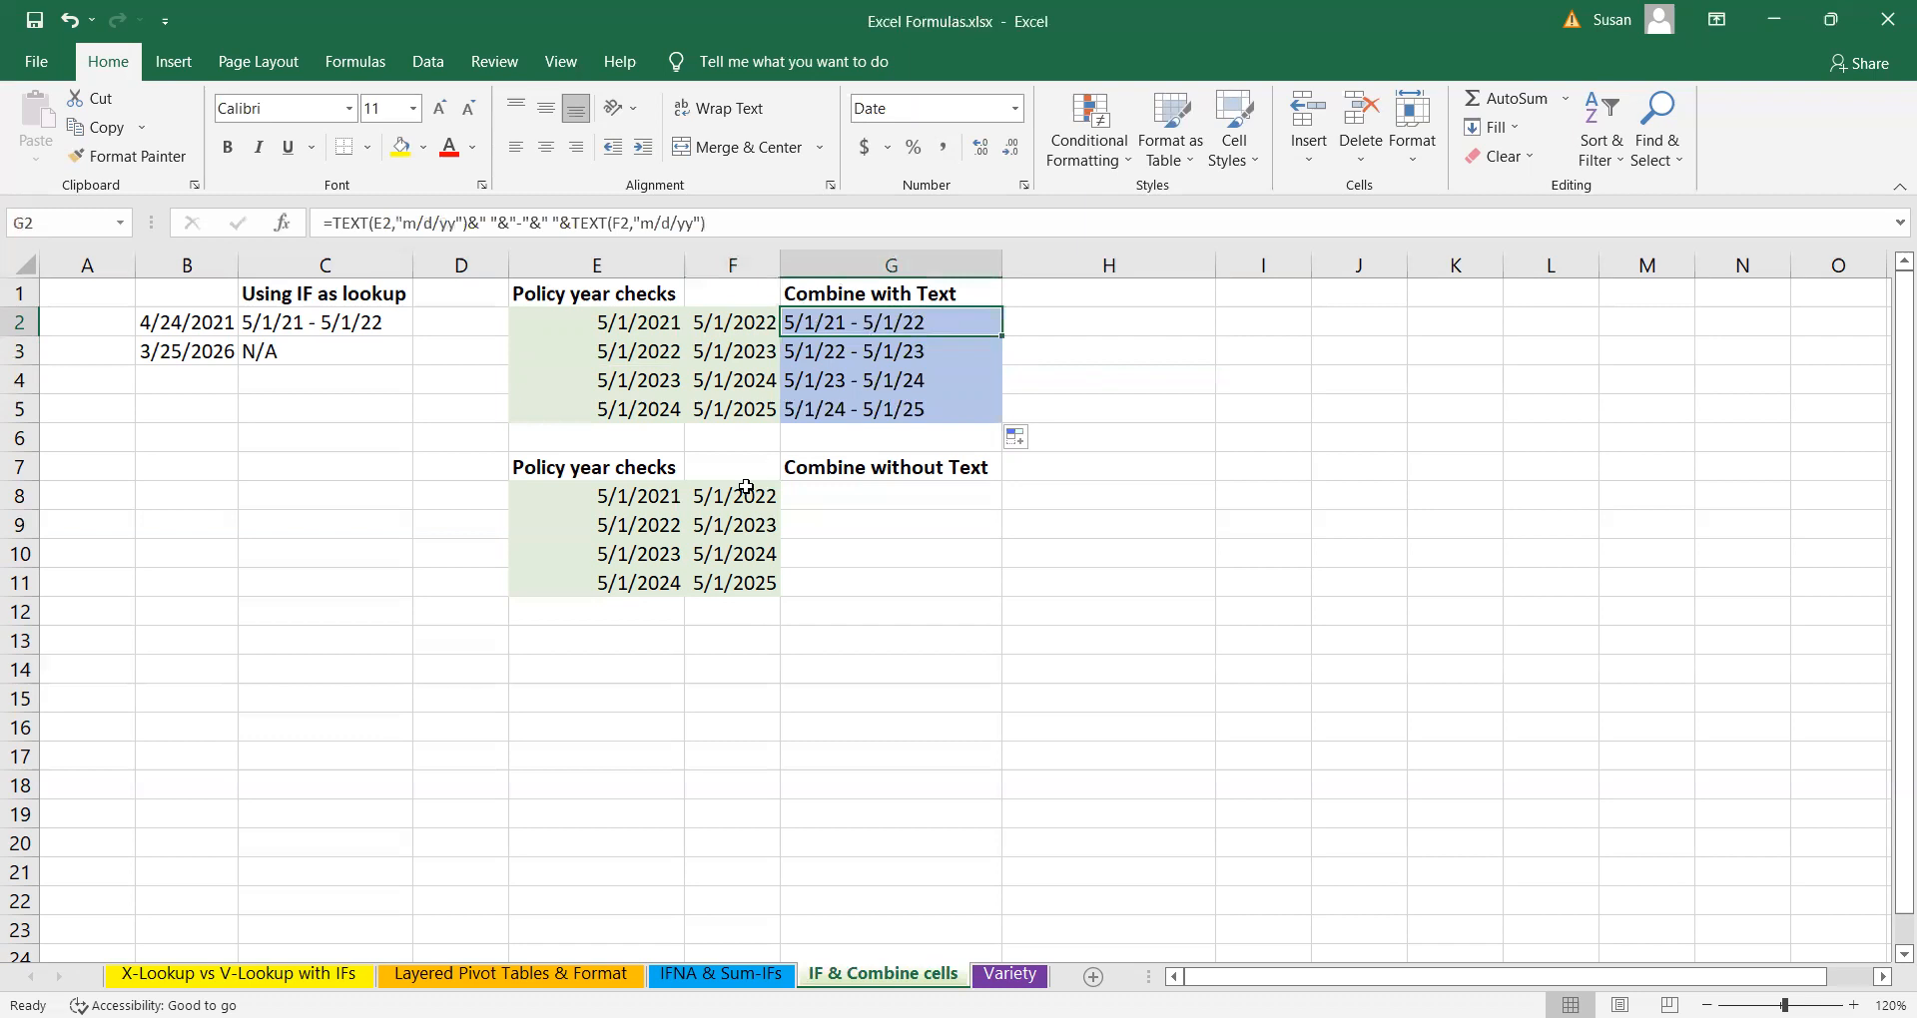
pyautogui.click(639, 489)
pyautogui.click(744, 501)
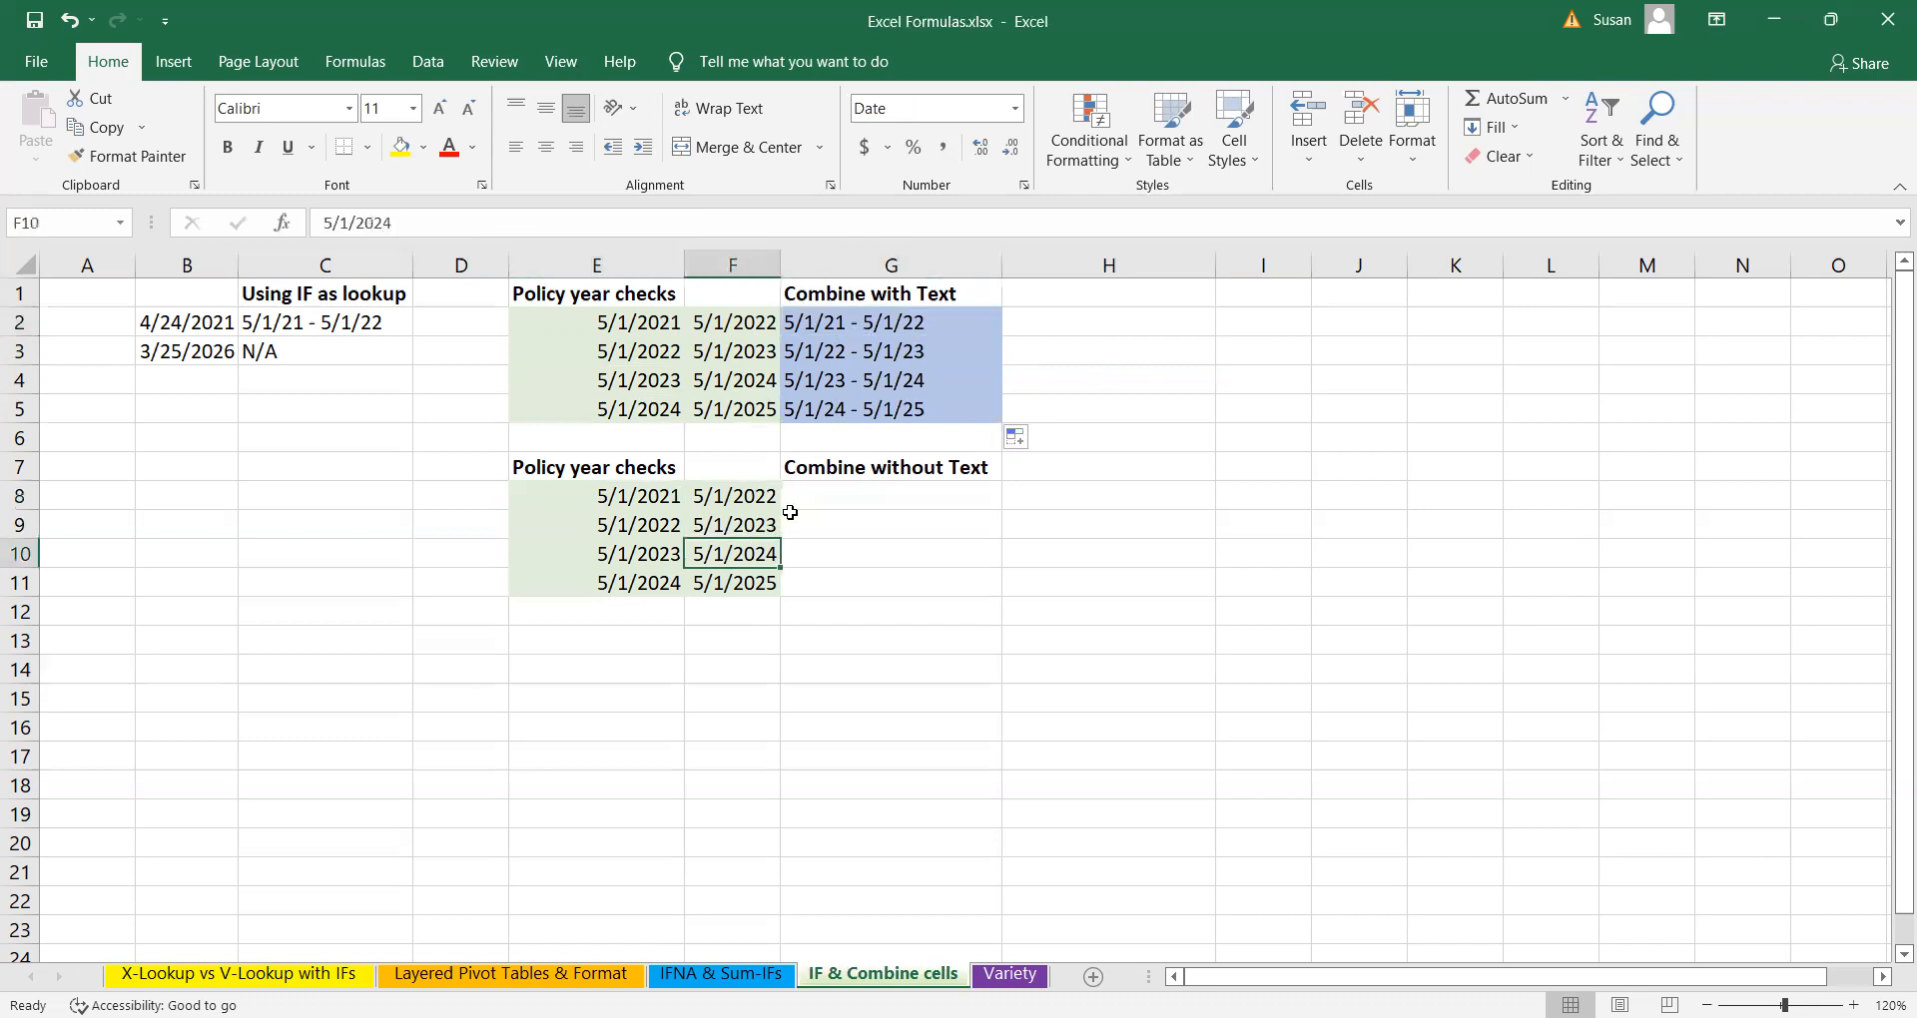
# - Enter the formula =E8&" "&"-"&" "&F8 in G8 to combine the two dates without TEXT
pyautogui.click(863, 492)
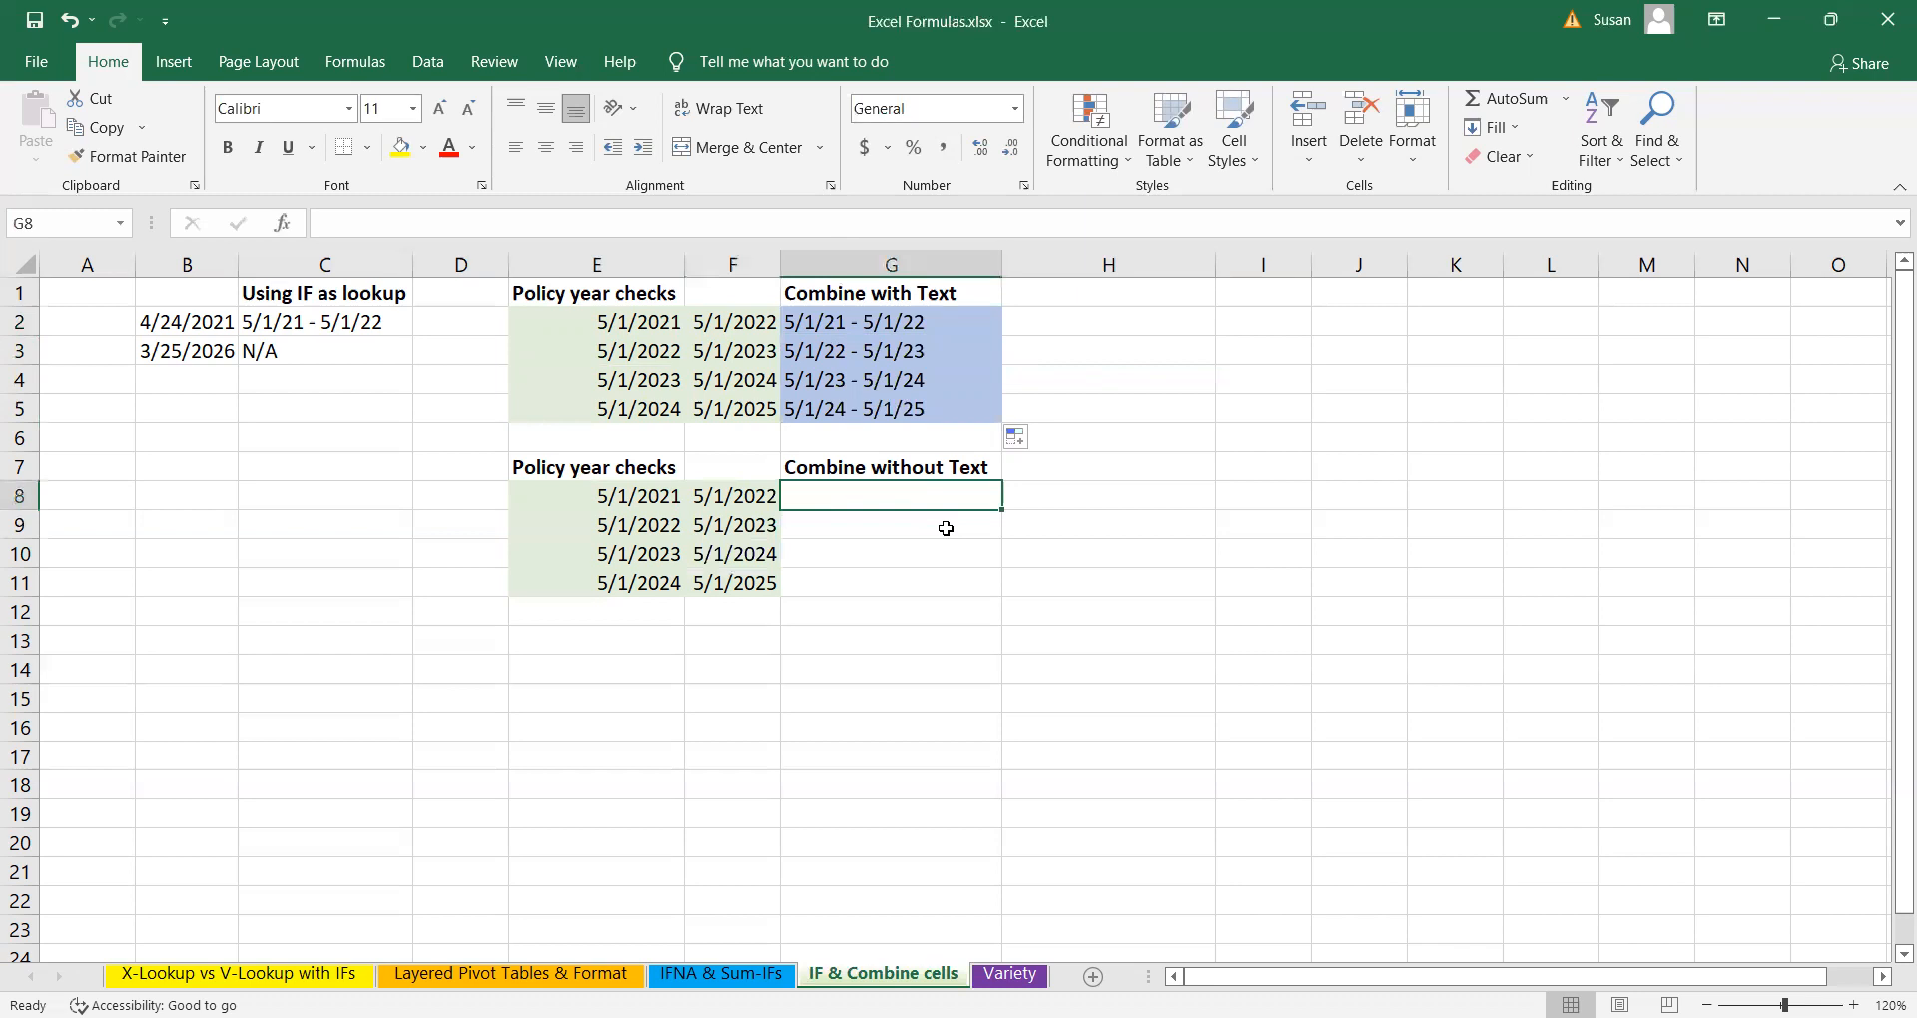
pyautogui.write('=')
pyautogui.press('Left')
pyautogui.press('Left')
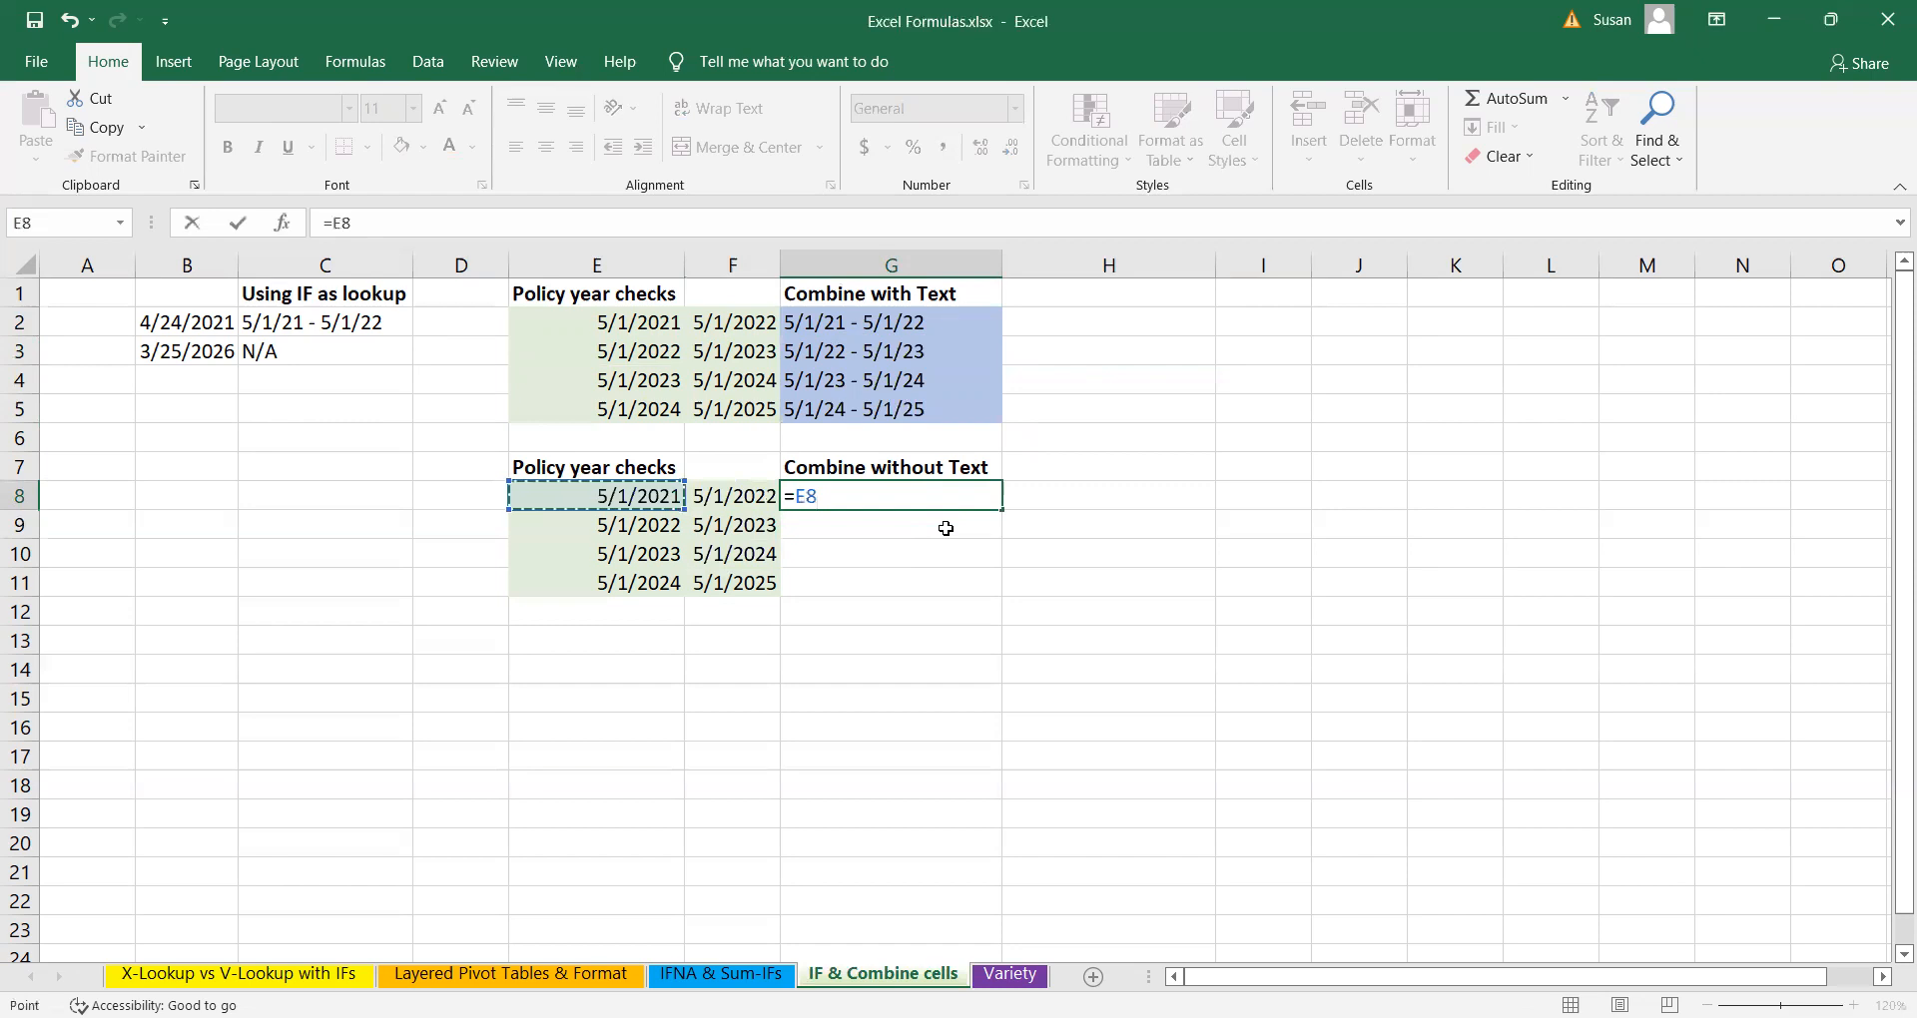
pyautogui.write('&" "&"-')
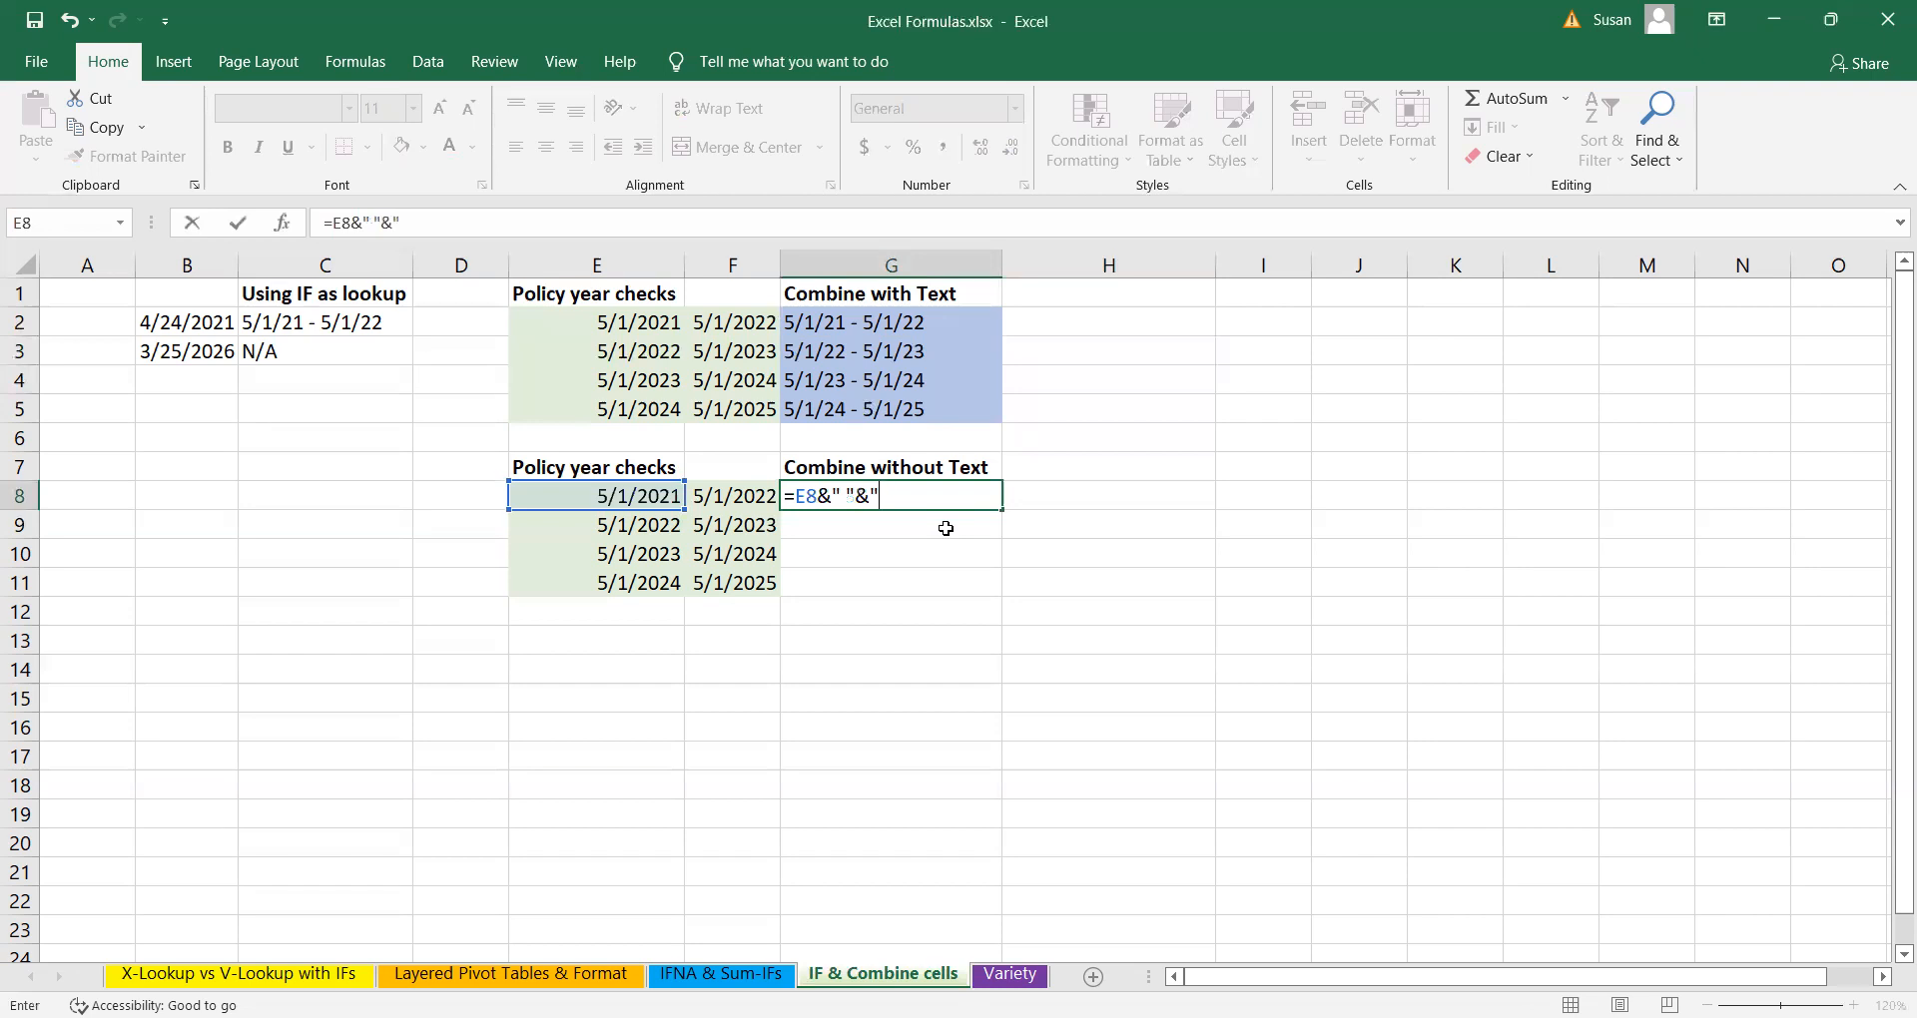
pyautogui.write('"&" "&')
pyautogui.click(758, 497)
pyautogui.press('Return')
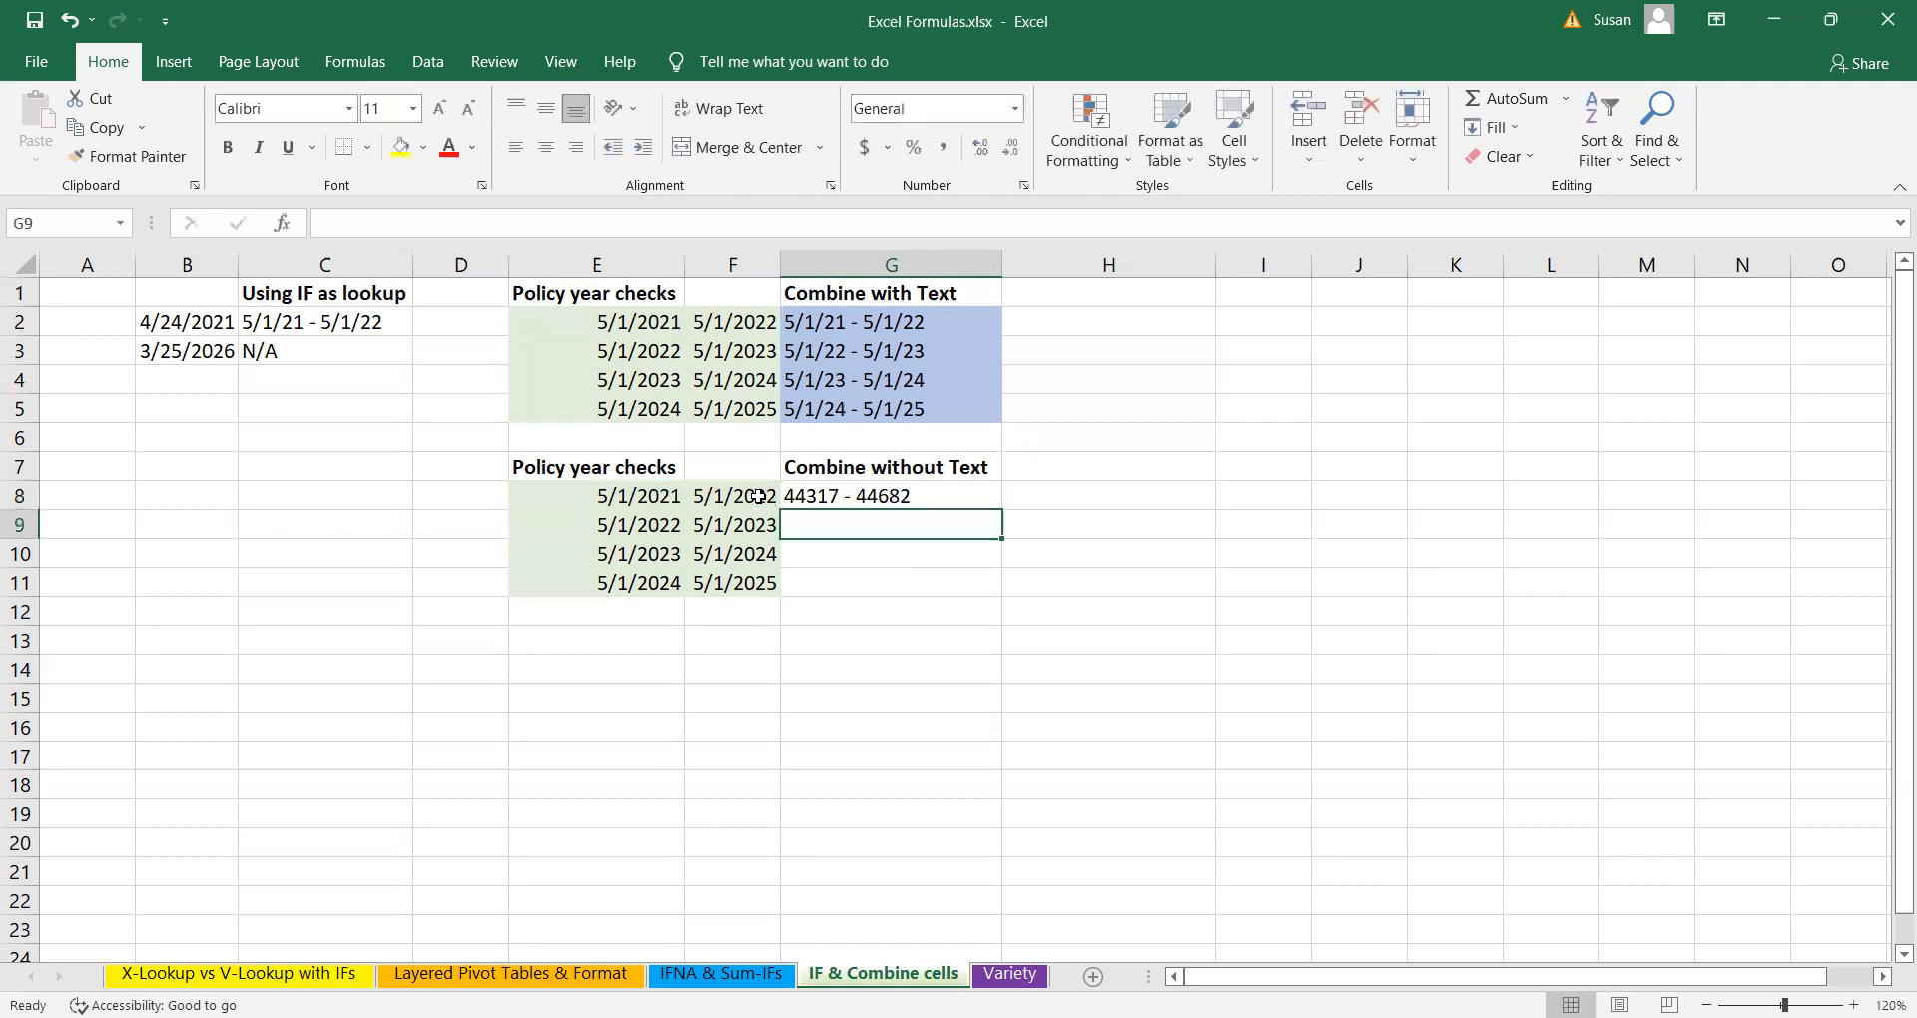
# - Compare the combined result in G8 with its source dates in E8 and F8
pyautogui.click(852, 498)
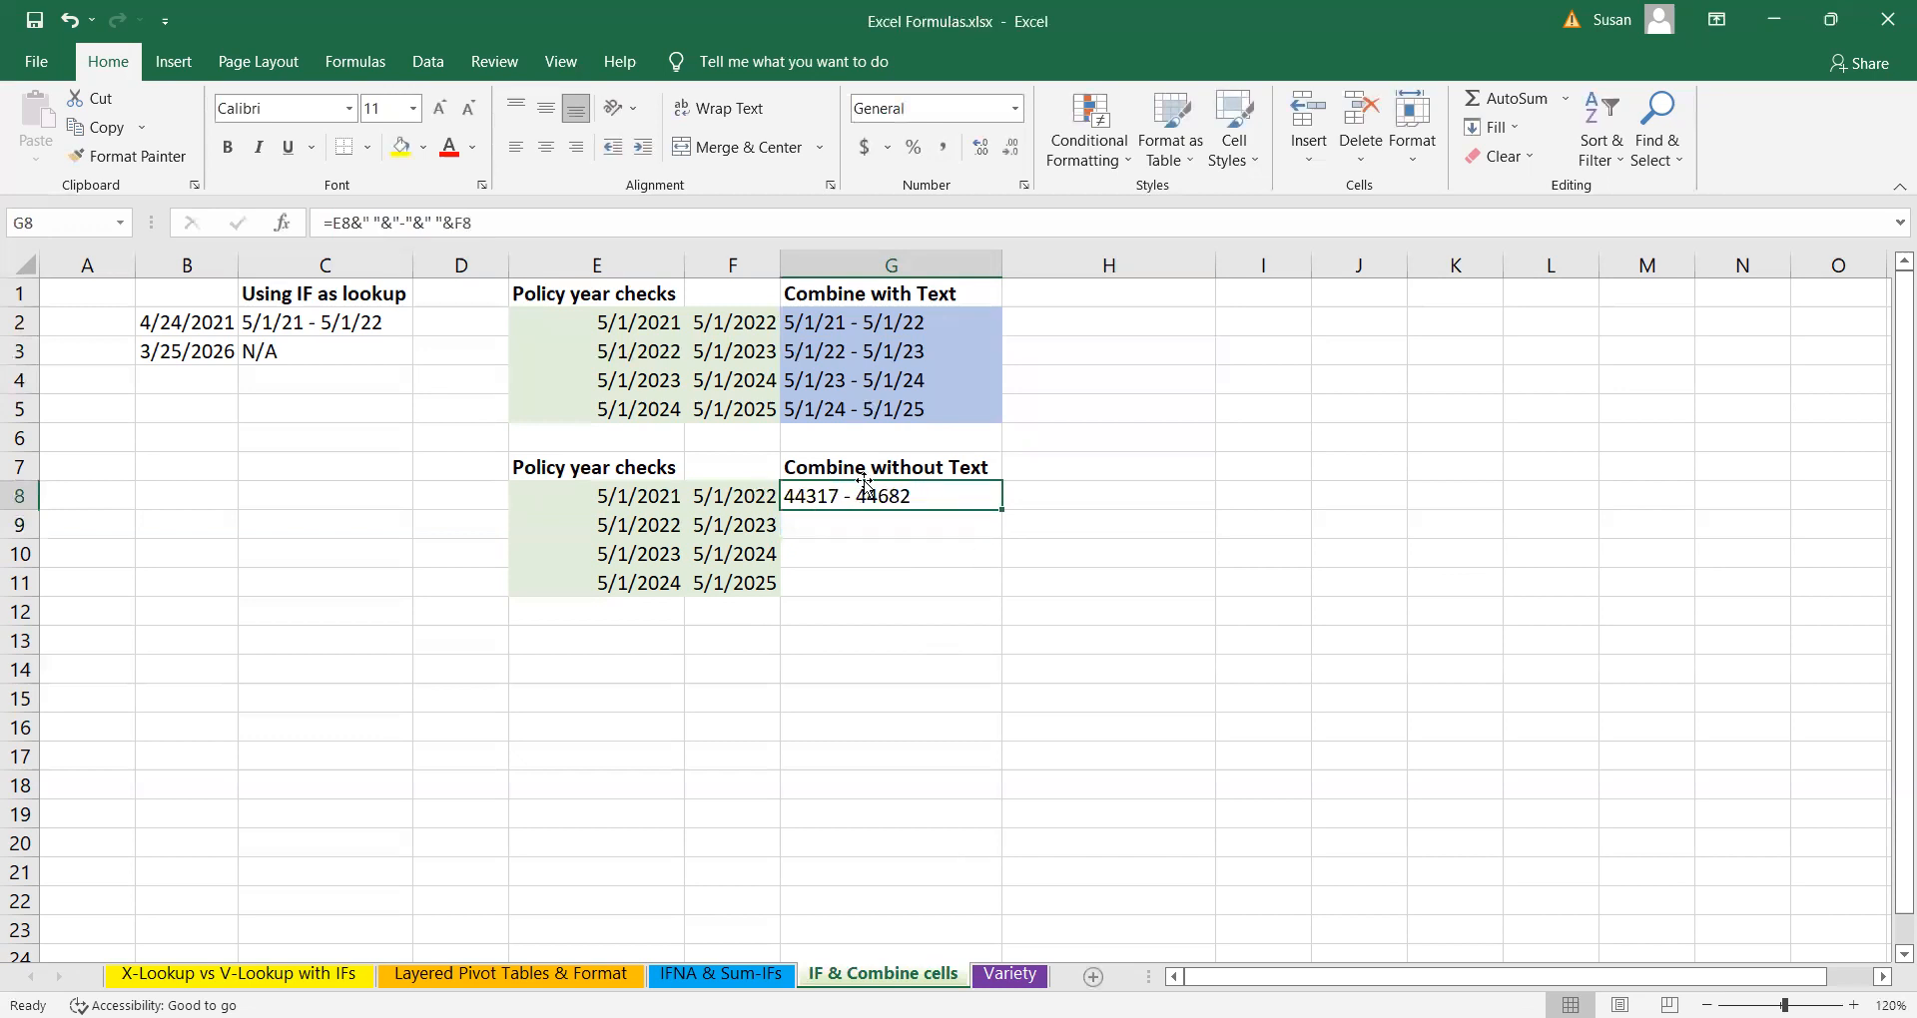
pyautogui.click(623, 498)
pyautogui.click(719, 502)
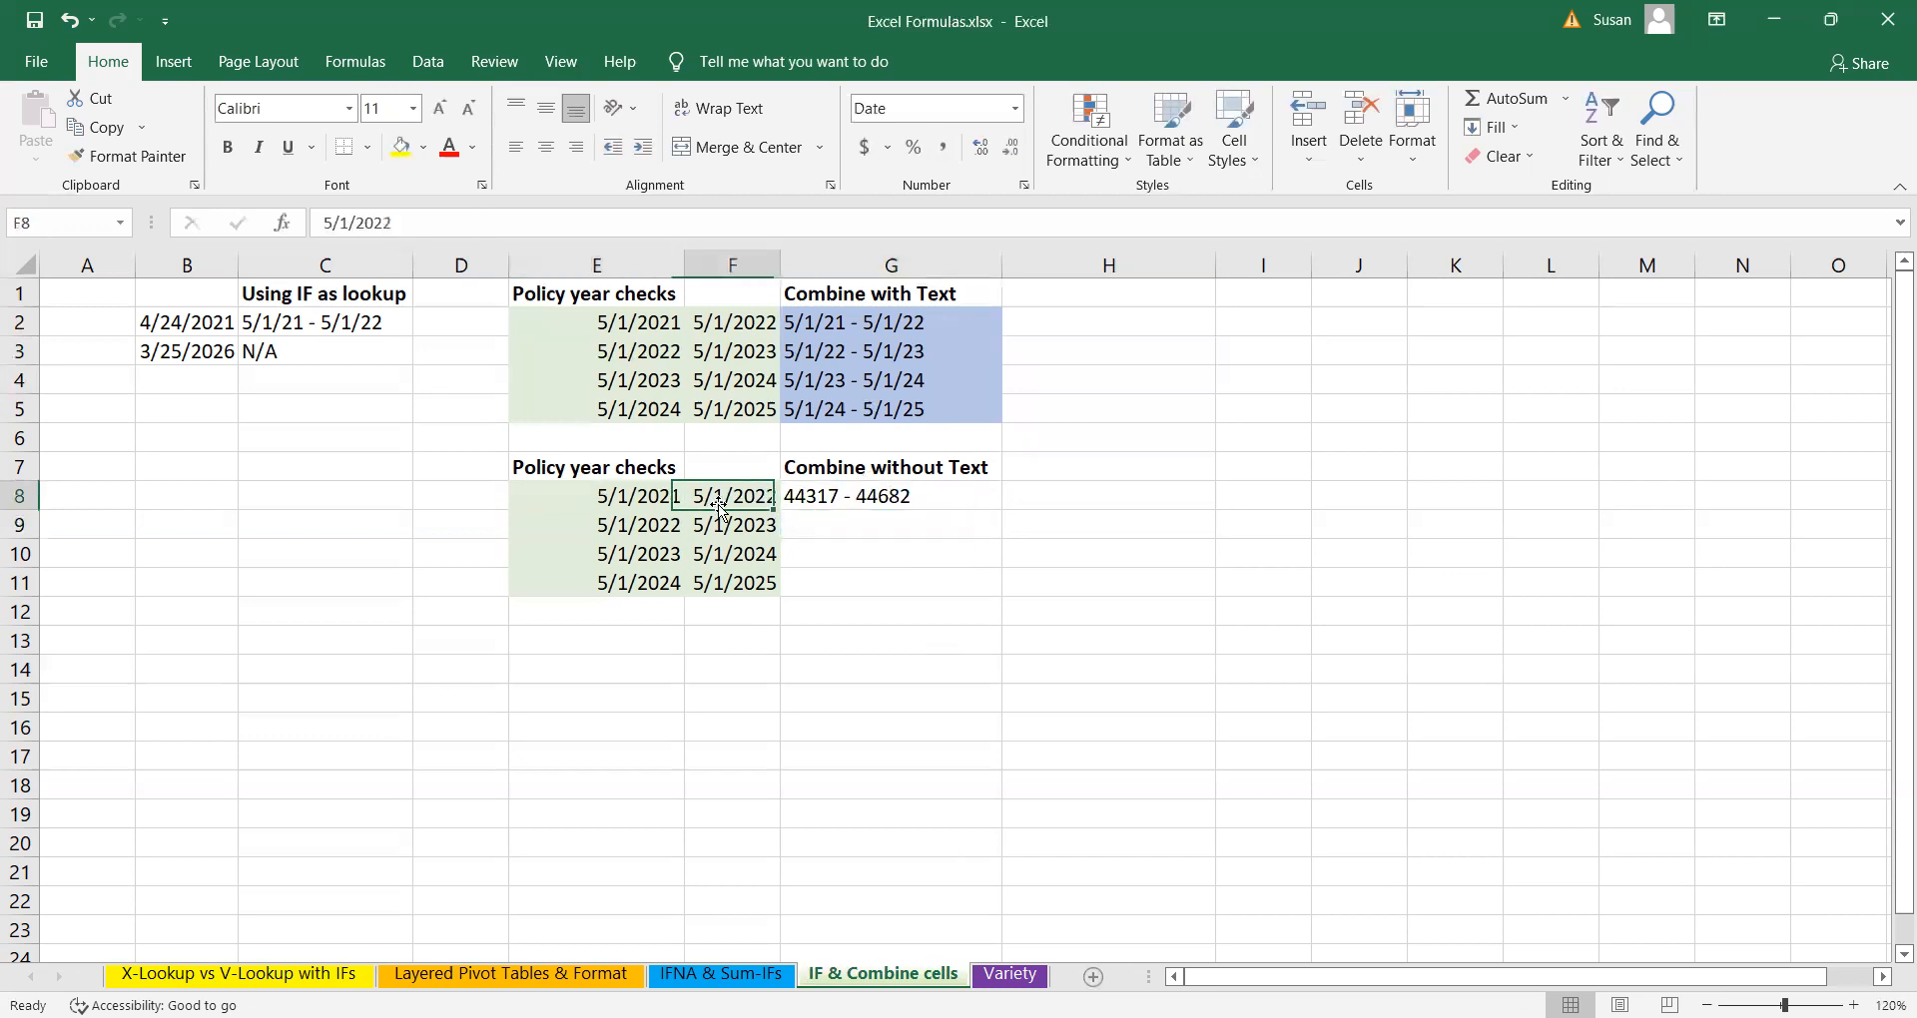
pyautogui.click(823, 497)
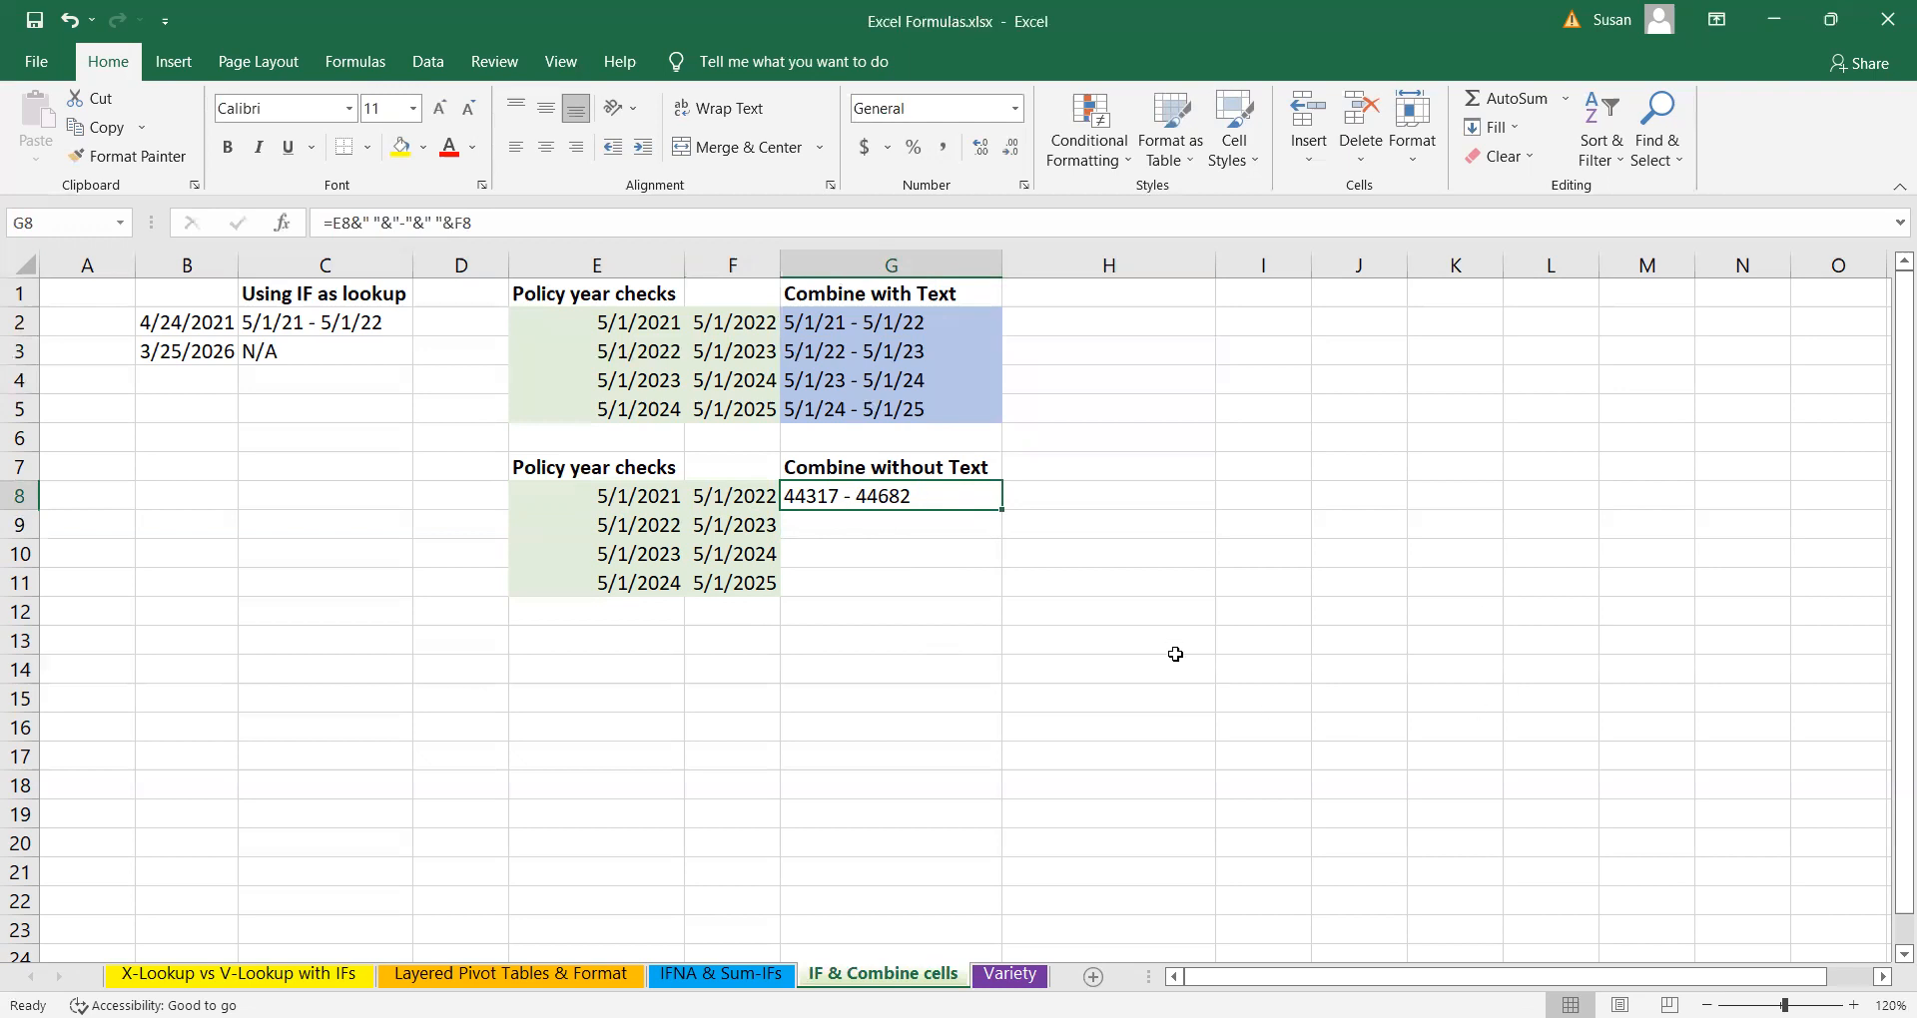
# - Convert the dates in E8 and F8 to text by prefixing each with an apostrophe
pyautogui.click(624, 492)
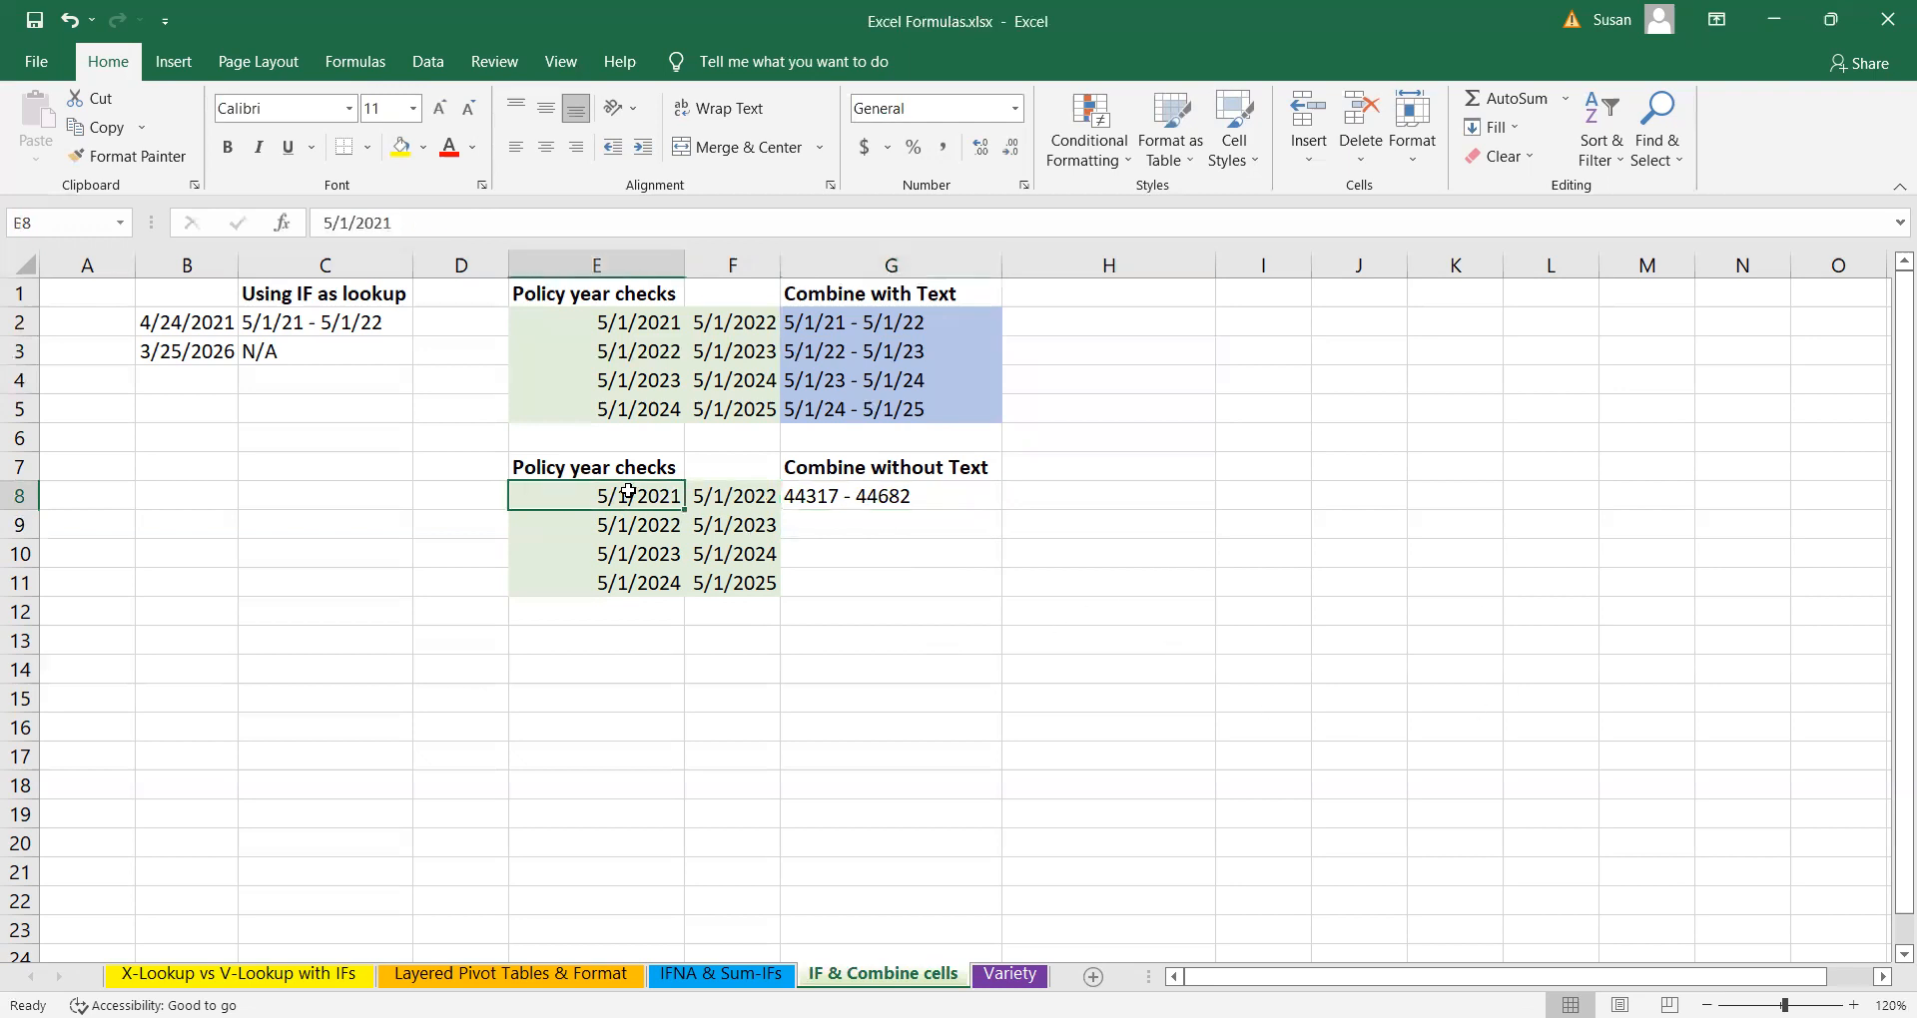
pyautogui.click(325, 227)
pyautogui.write("'")
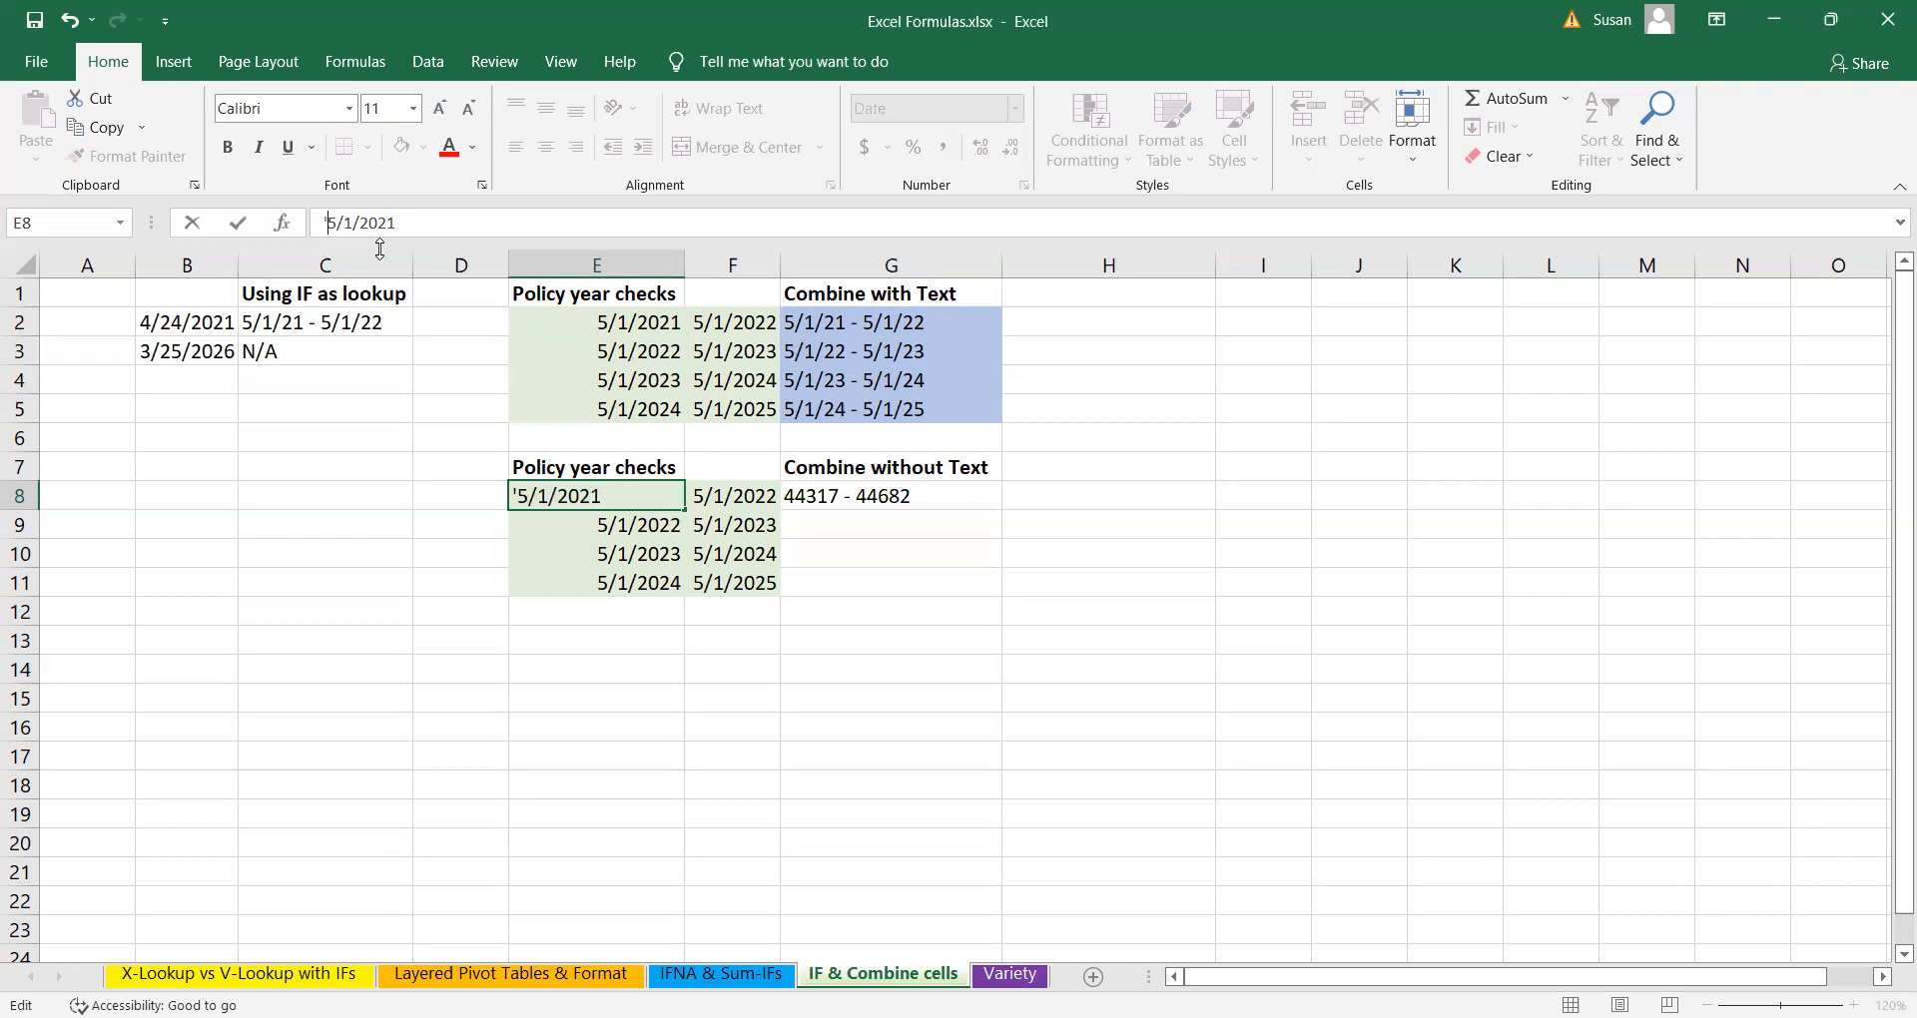
pyautogui.press('Return')
pyautogui.press('Up')
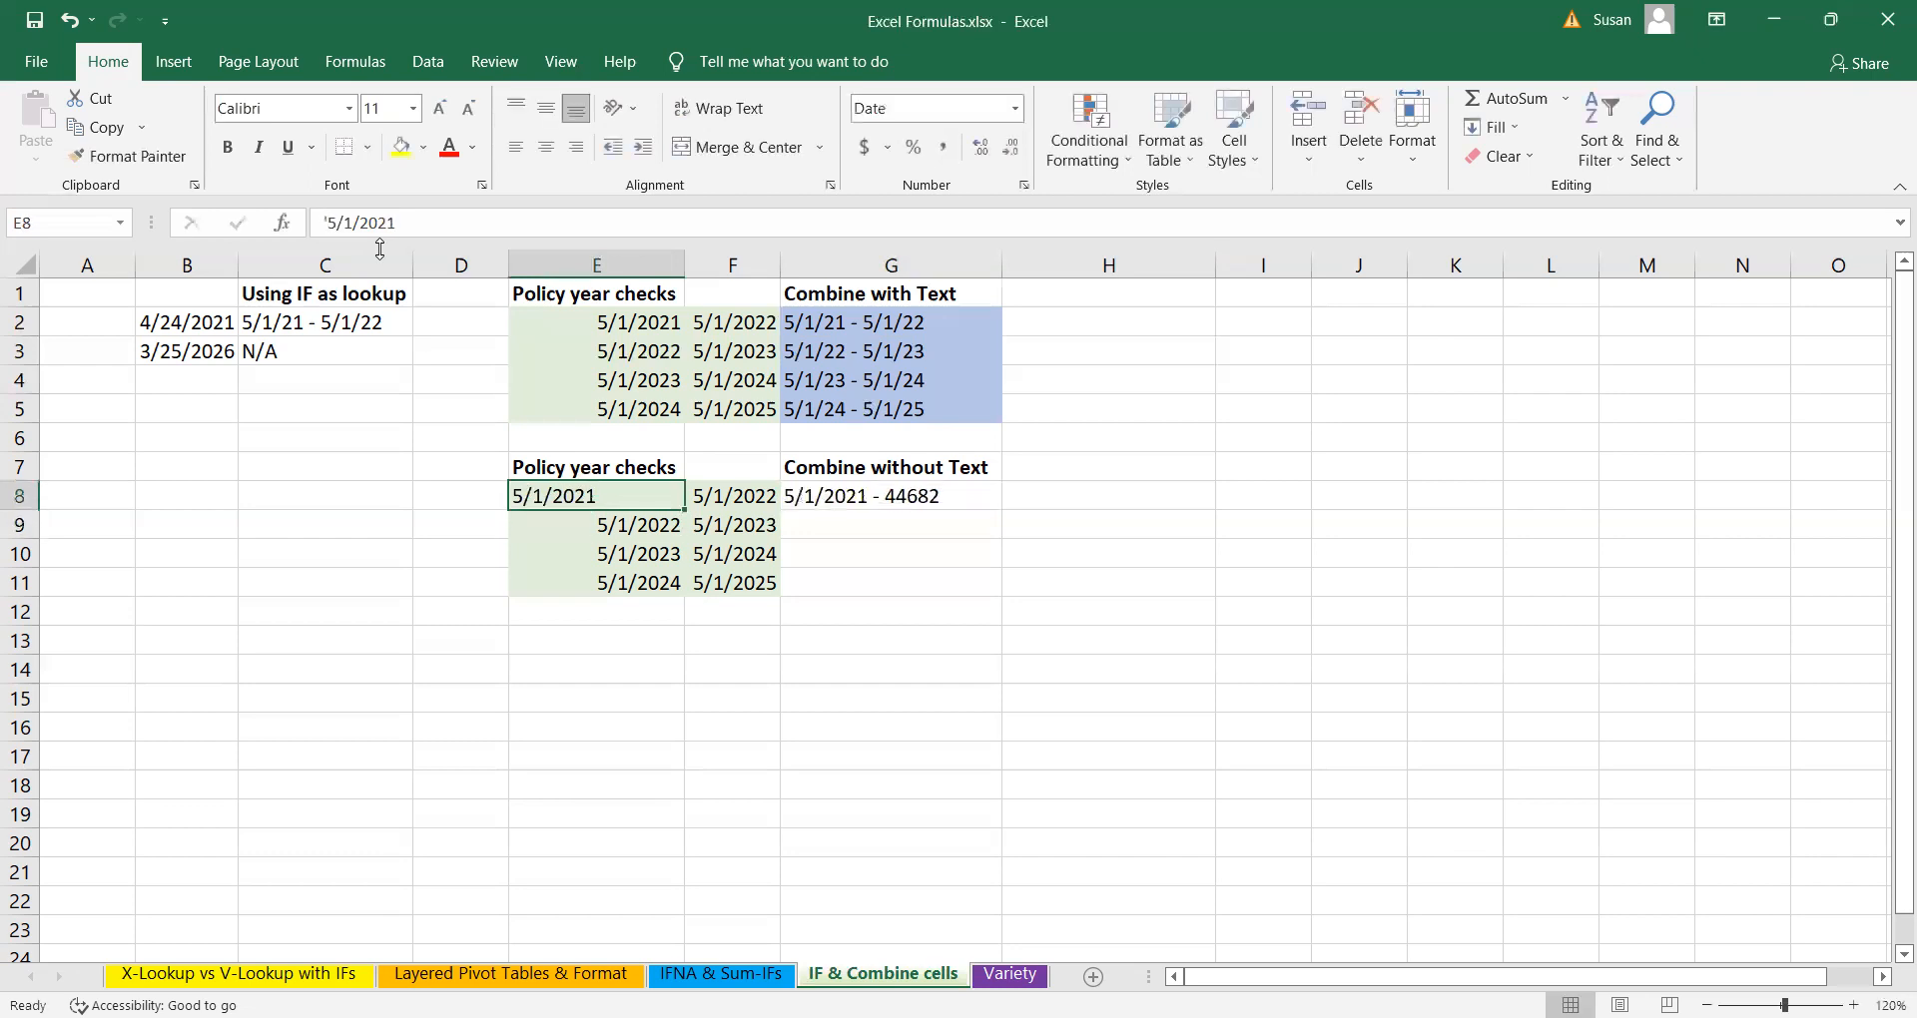
pyautogui.press('Right')
pyautogui.click(347, 227)
pyautogui.write("'")
pyautogui.press('Return')
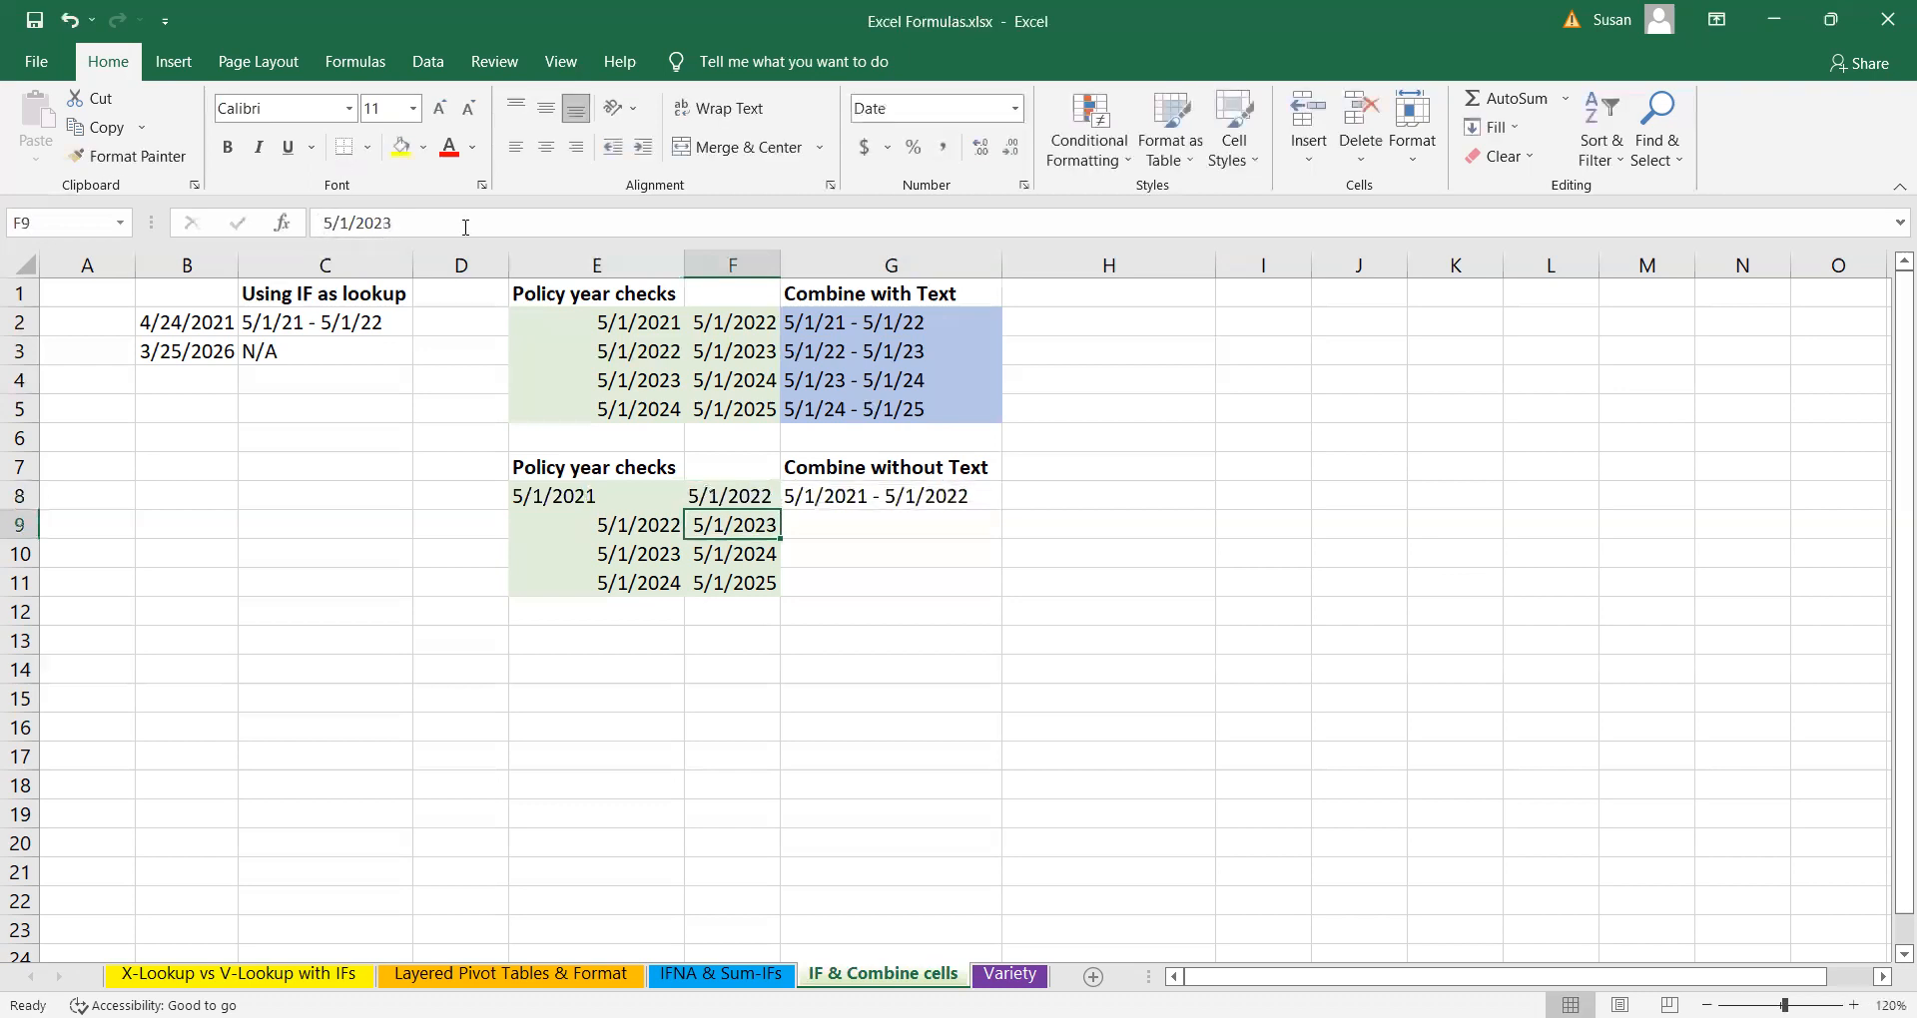
# - Examine the text dates in E8 and F8, the combined result in G8, and the TEXT-based results in G2:G5
pyautogui.click(941, 494)
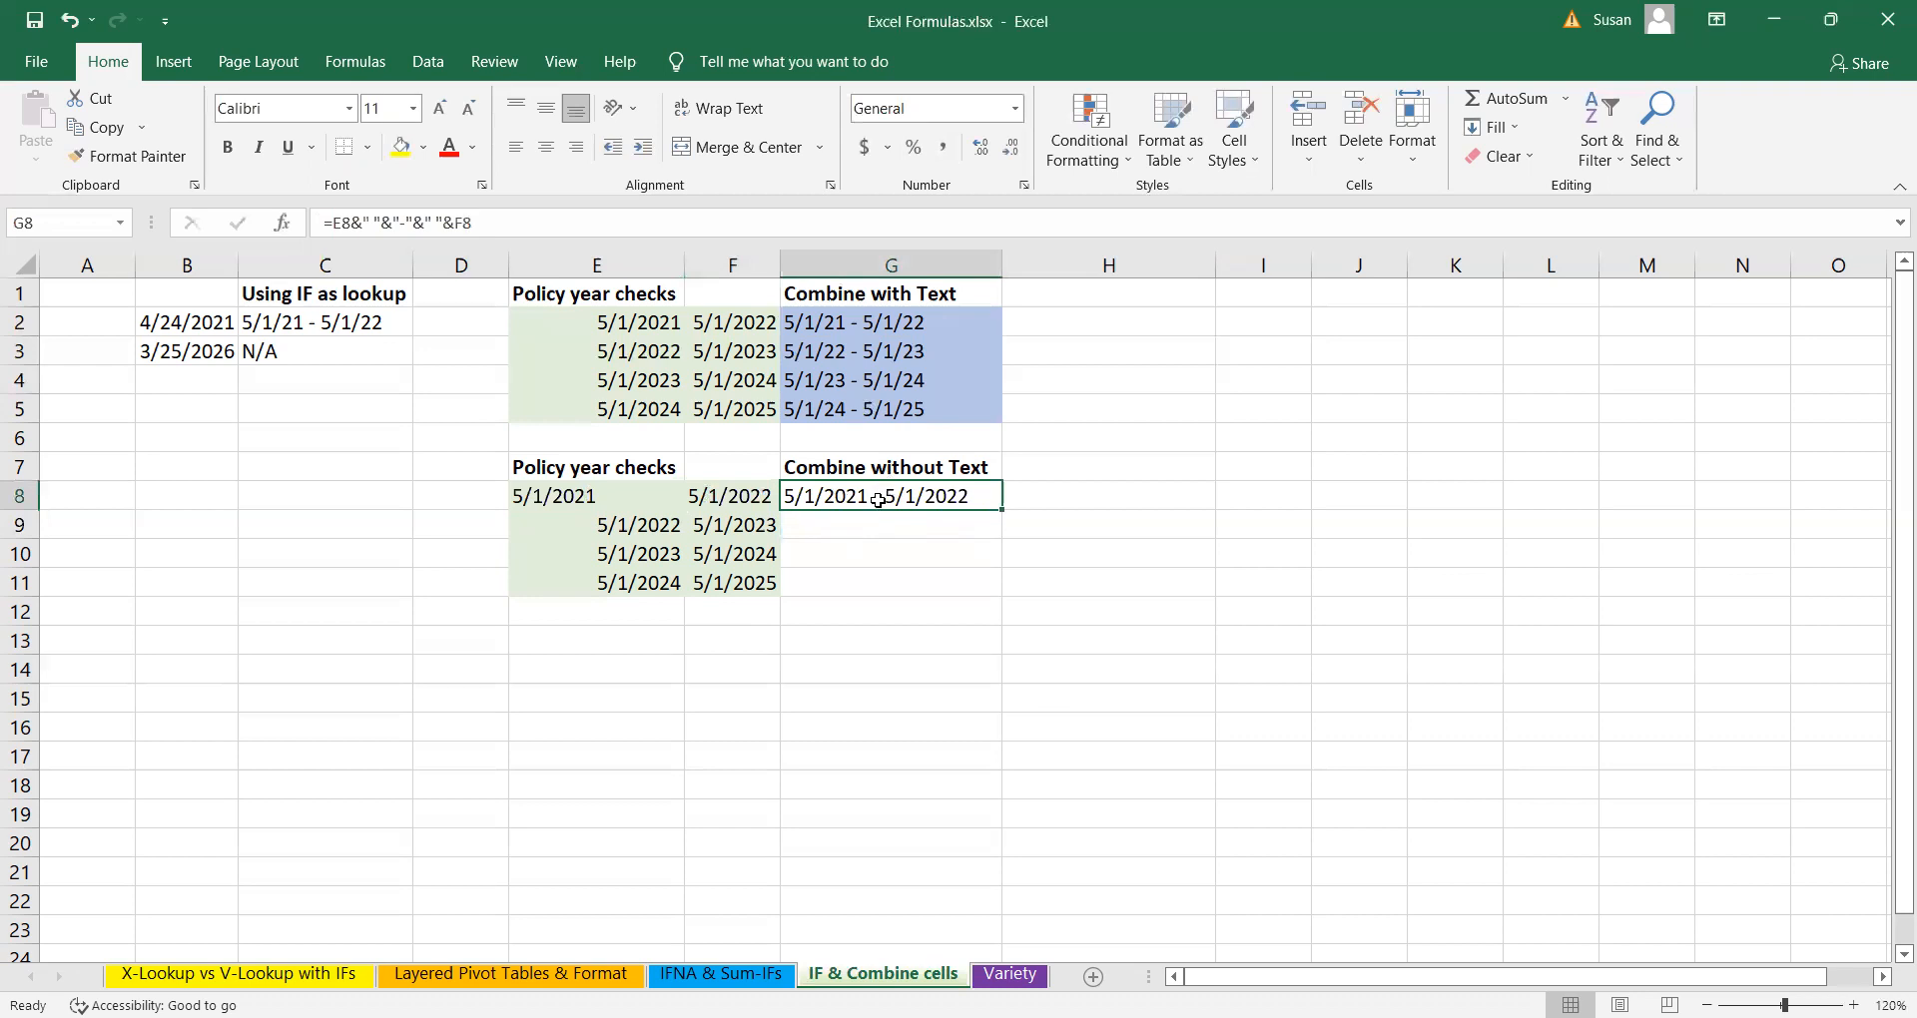
pyautogui.click(588, 488)
pyautogui.click(763, 492)
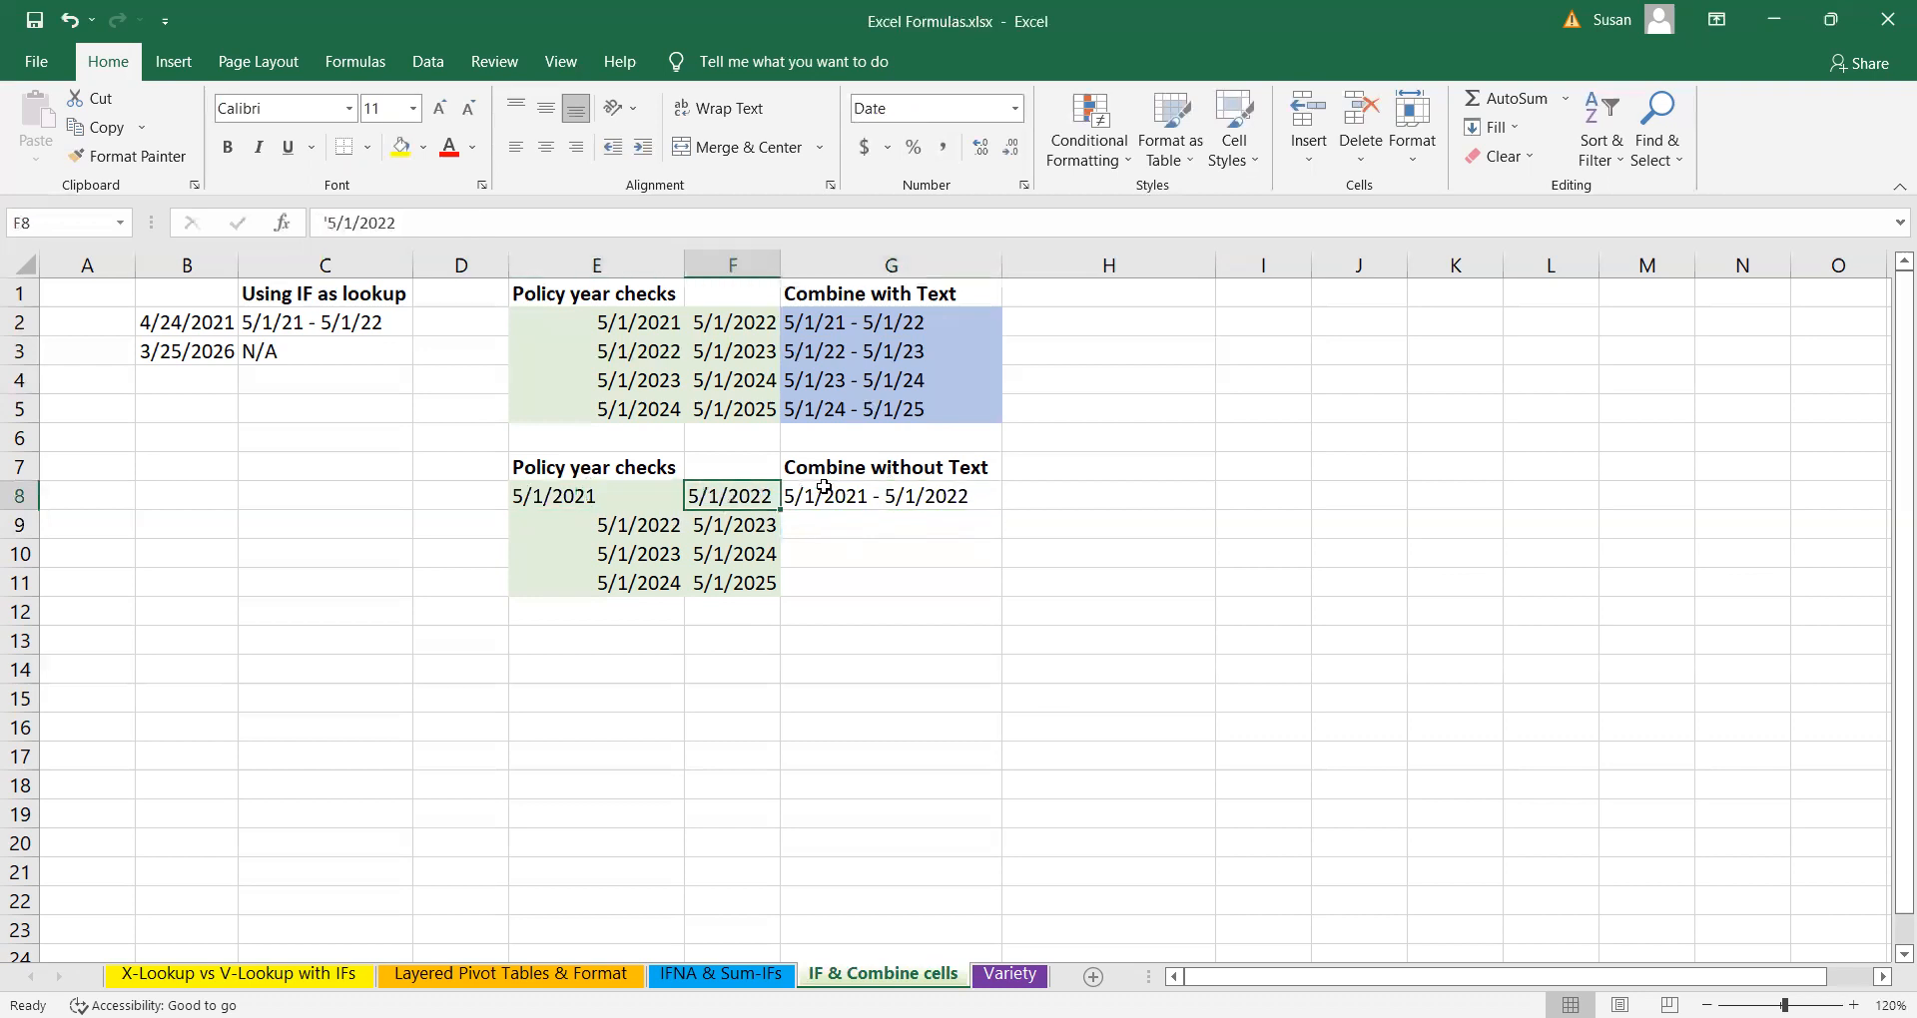
pyautogui.click(855, 491)
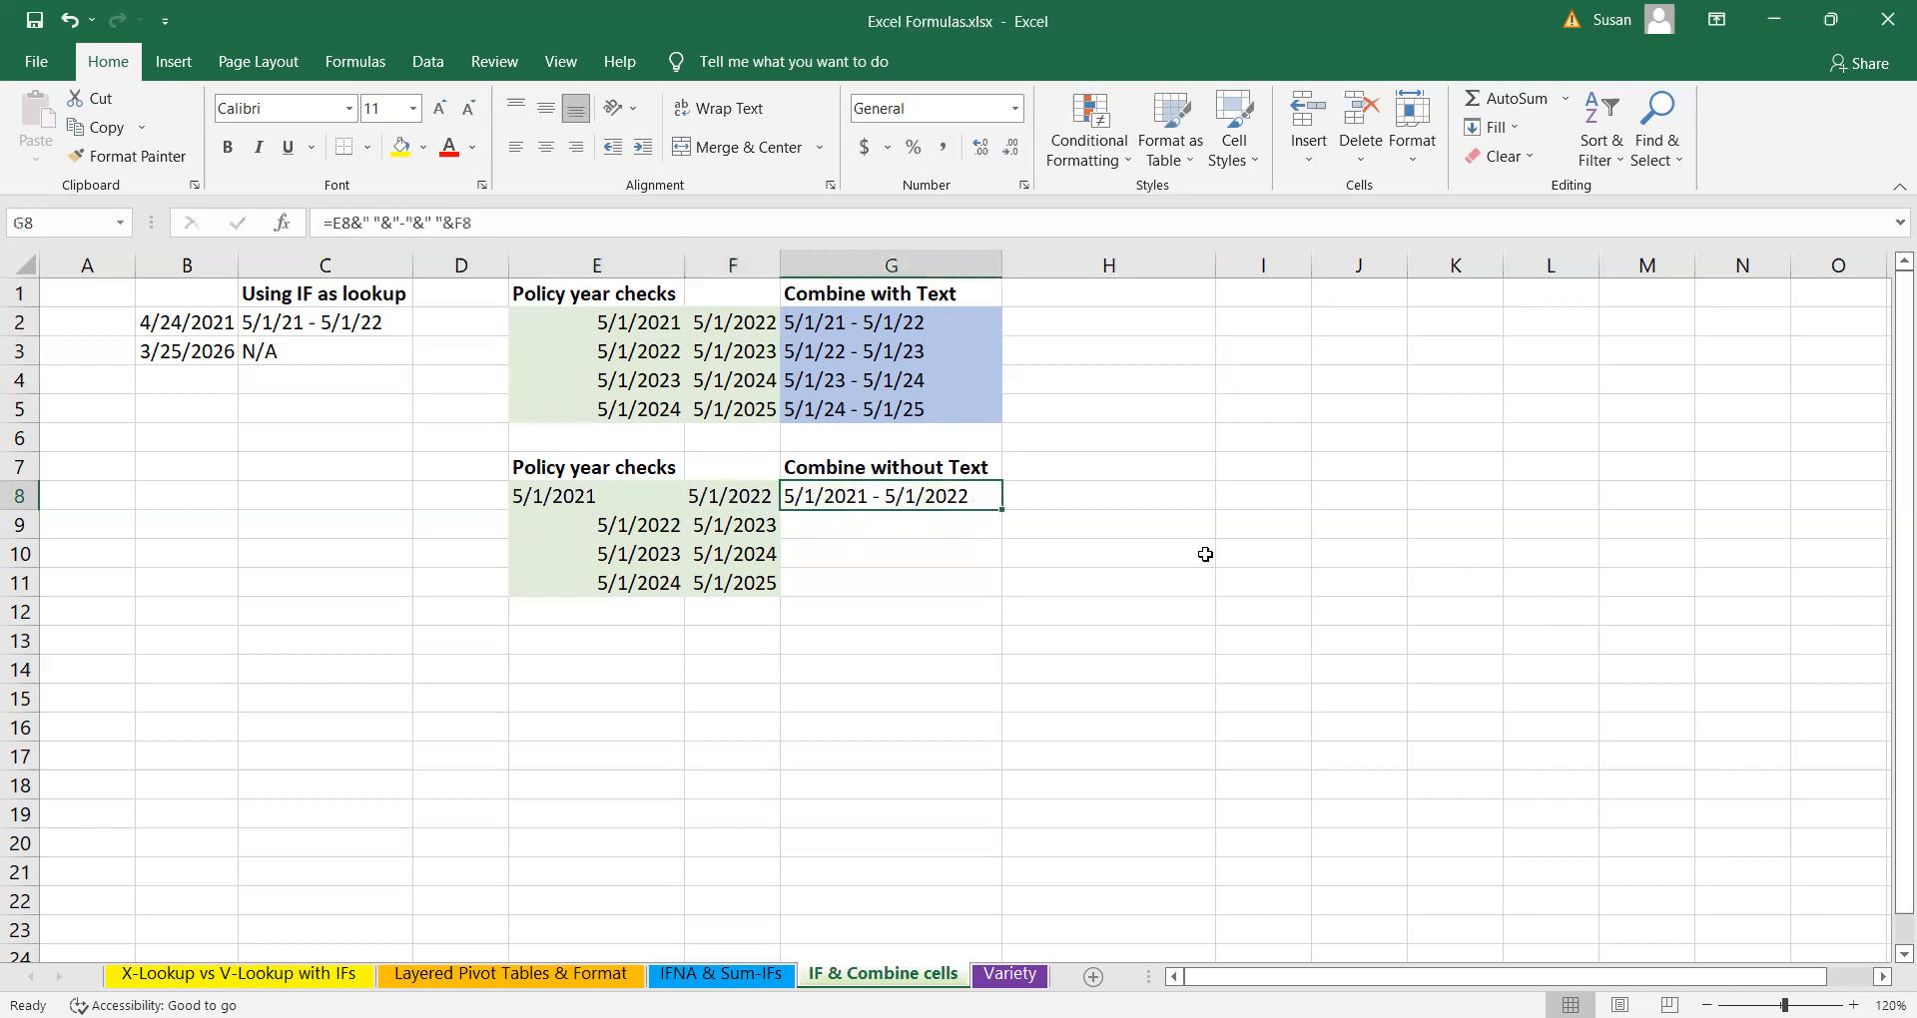
pyautogui.click(1039, 605)
pyautogui.click(936, 502)
pyautogui.moveTo(870, 321); pyautogui.dragTo(937, 401)
pyautogui.click(931, 343)
pyautogui.click(932, 376)
pyautogui.click(625, 490)
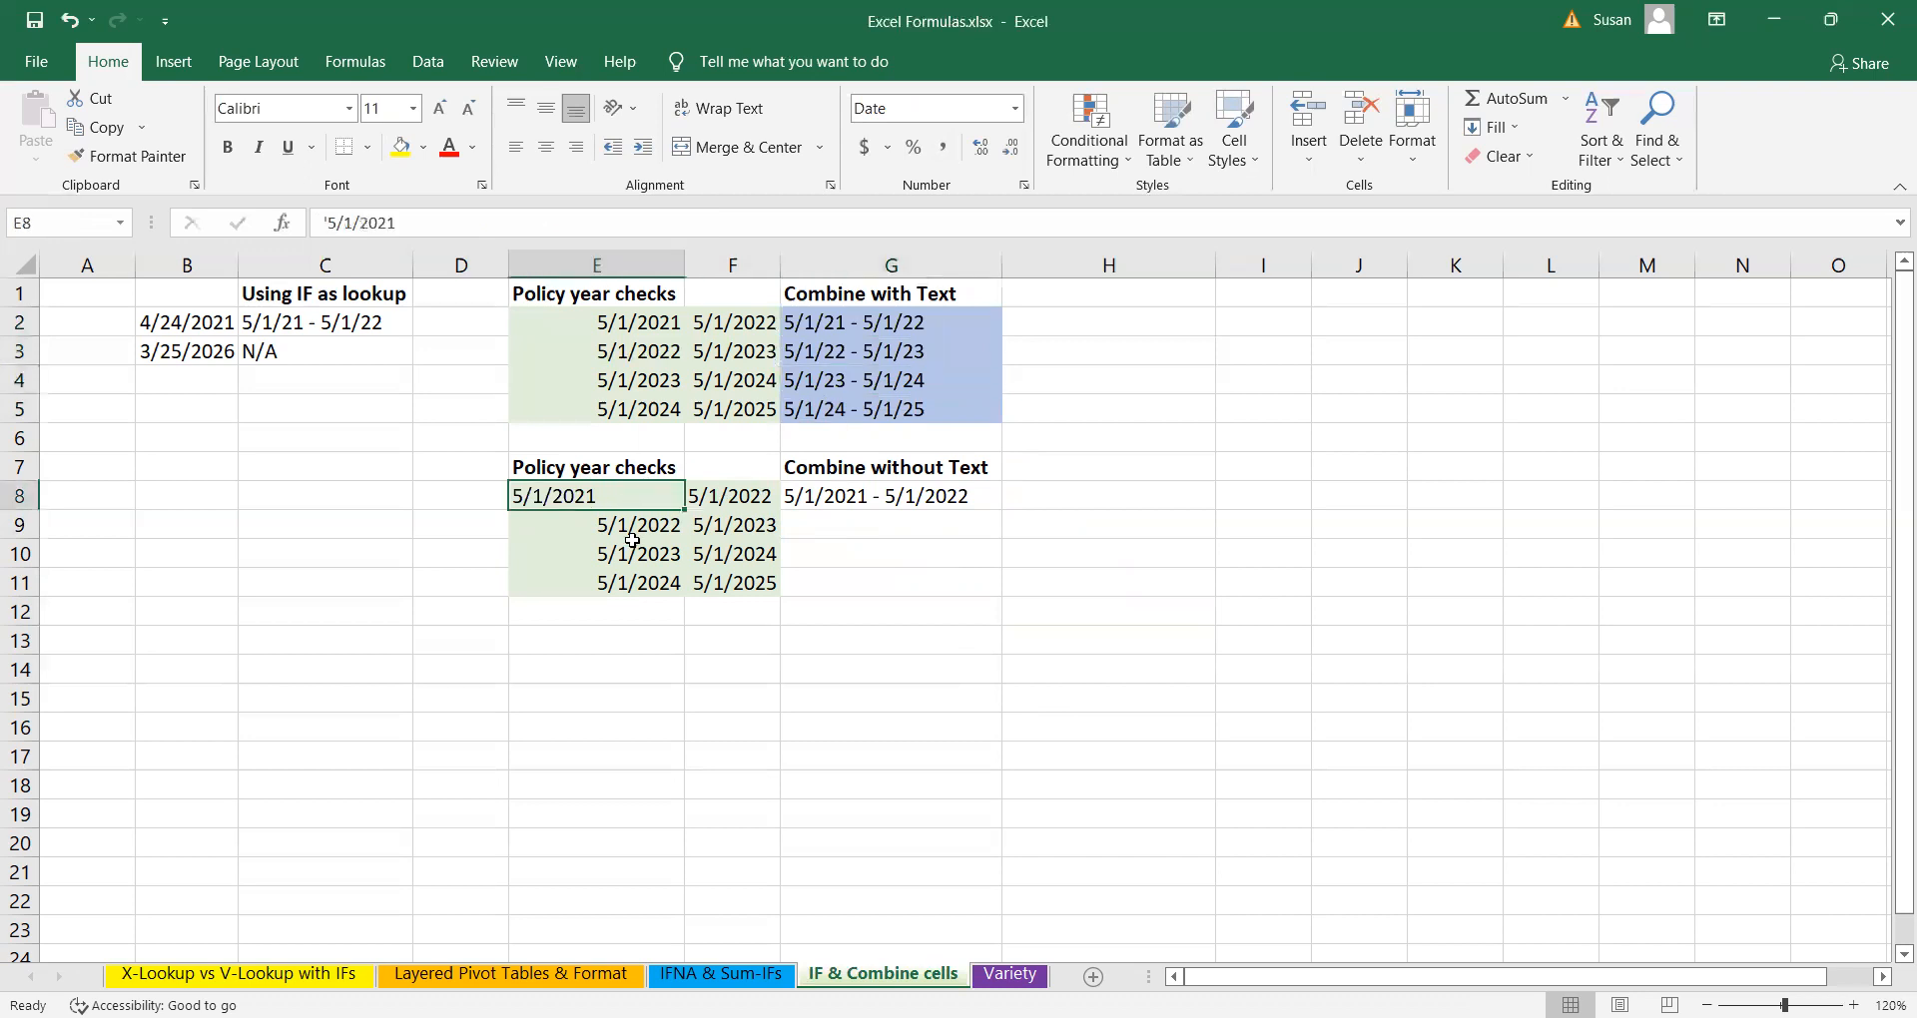
# - Review the text date in F8 and the concatenation formula in G8
pyautogui.click(752, 495)
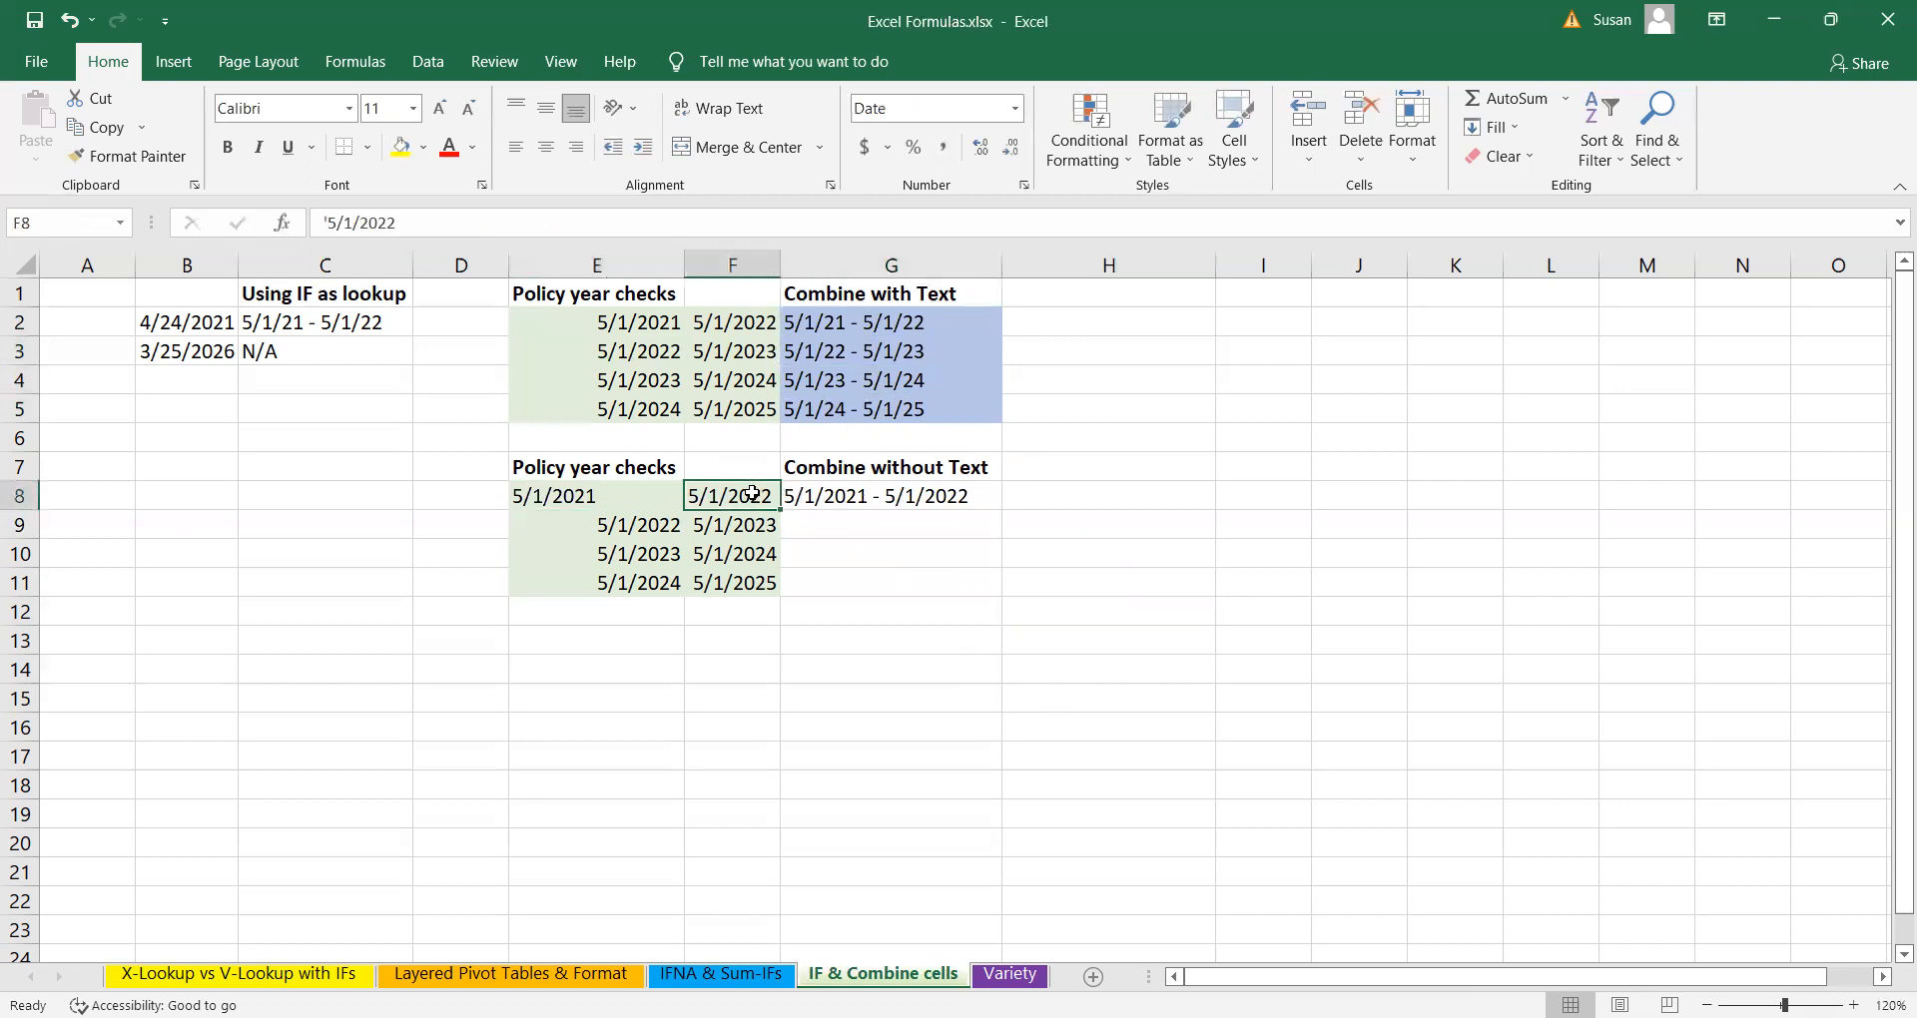
pyautogui.click(863, 601)
pyautogui.click(904, 494)
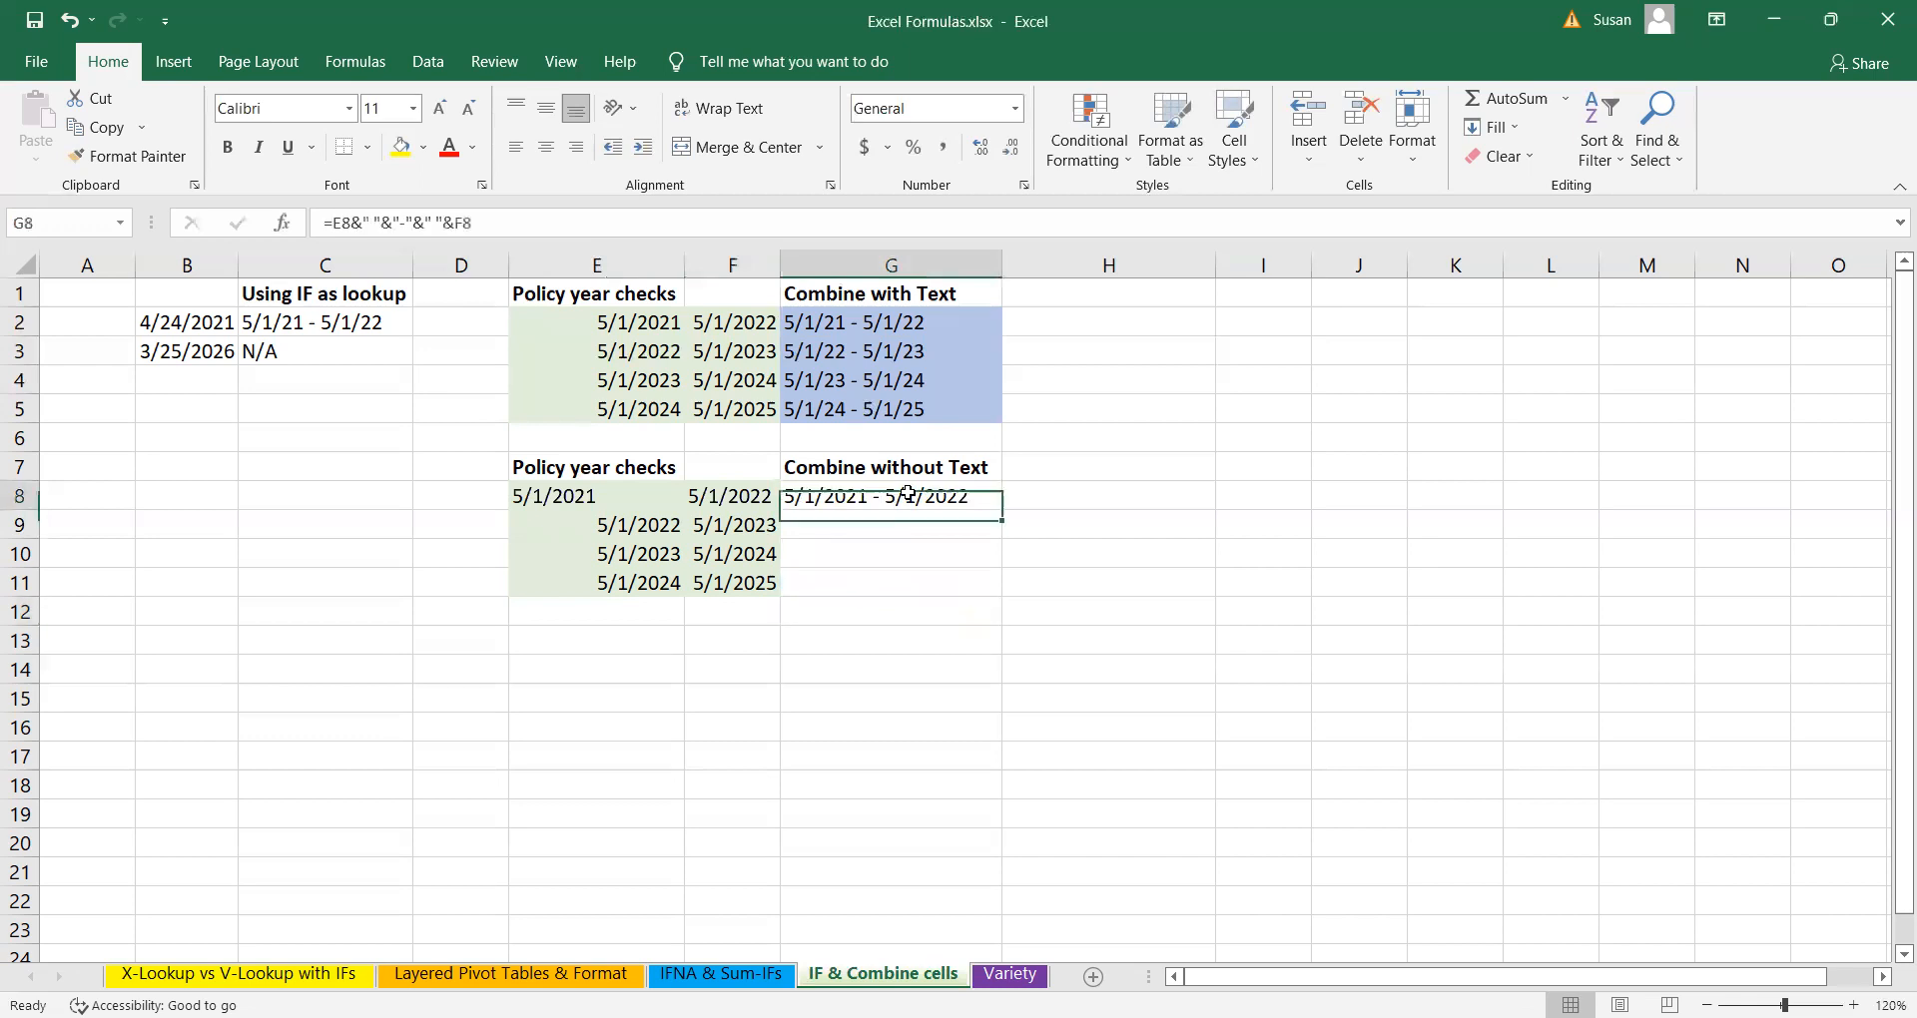
pyautogui.click(557, 223)
pyautogui.press('Return')
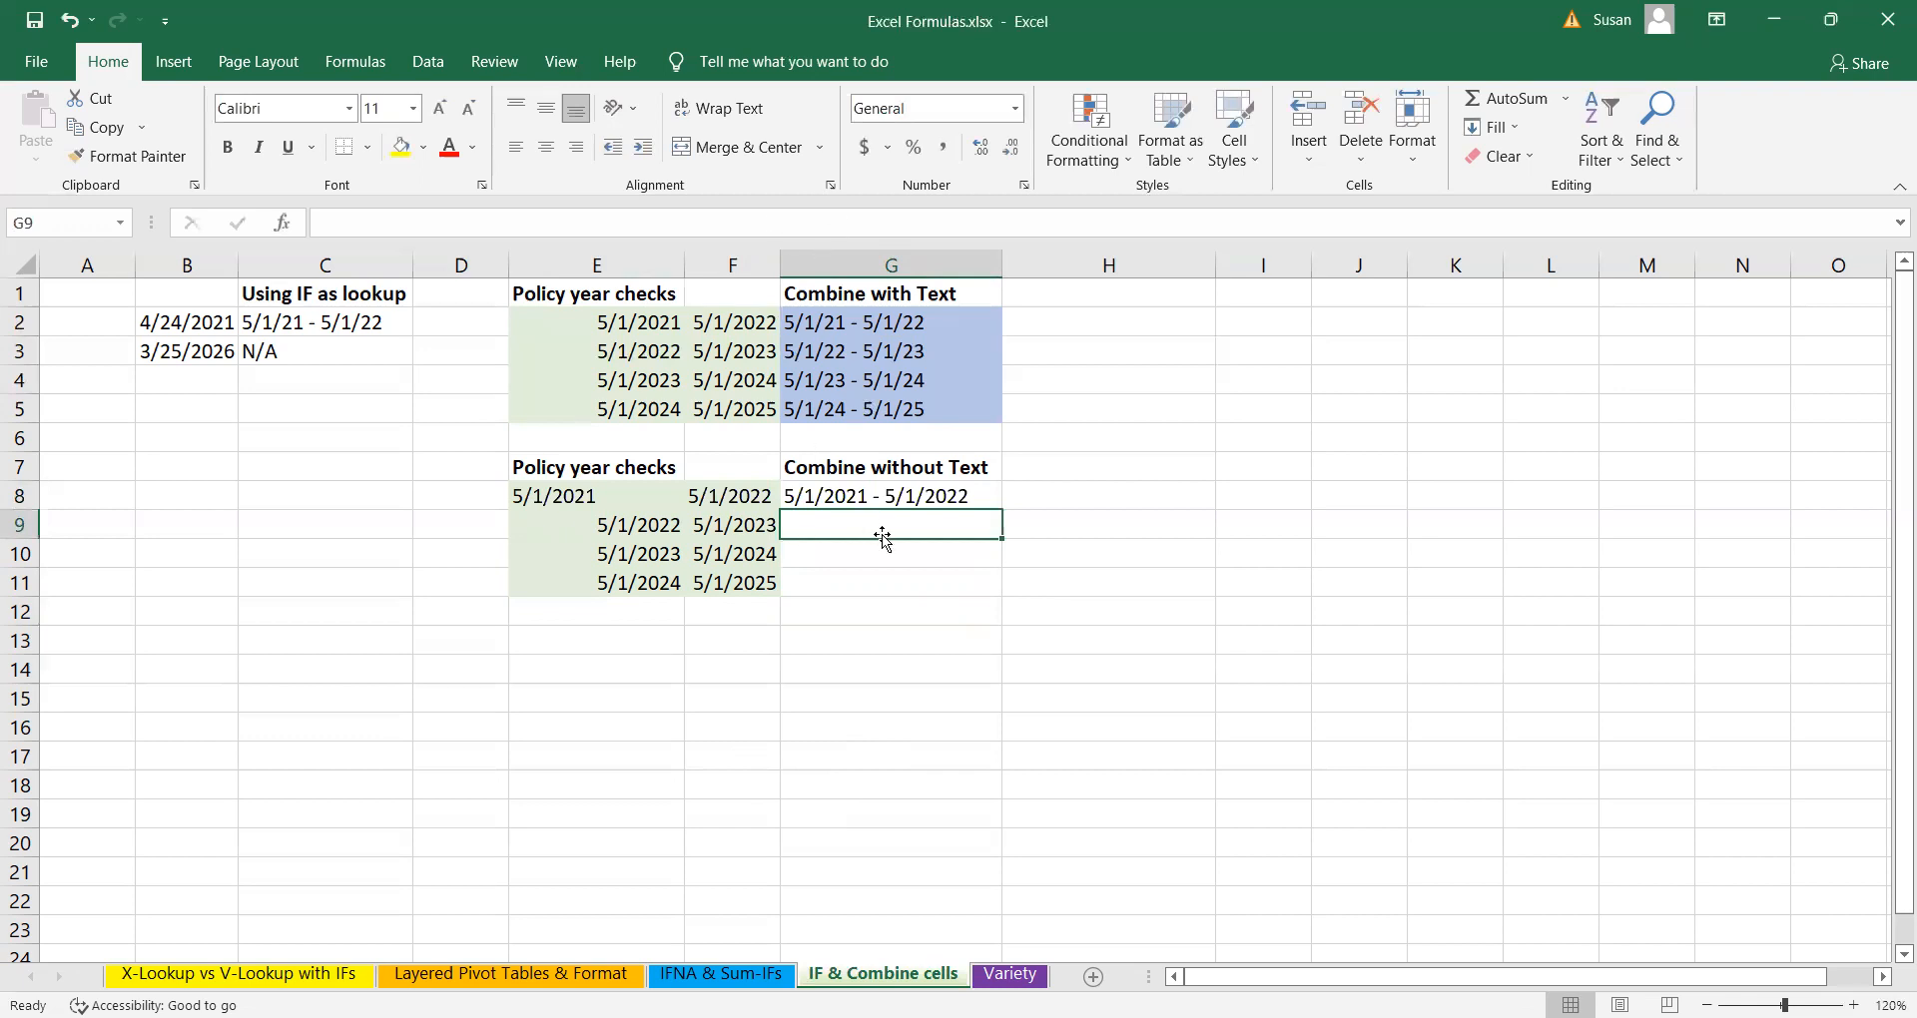
# - Enter A001 in E13 and ABC Company in F13, and fit column F to its contents
pyautogui.click(640, 642)
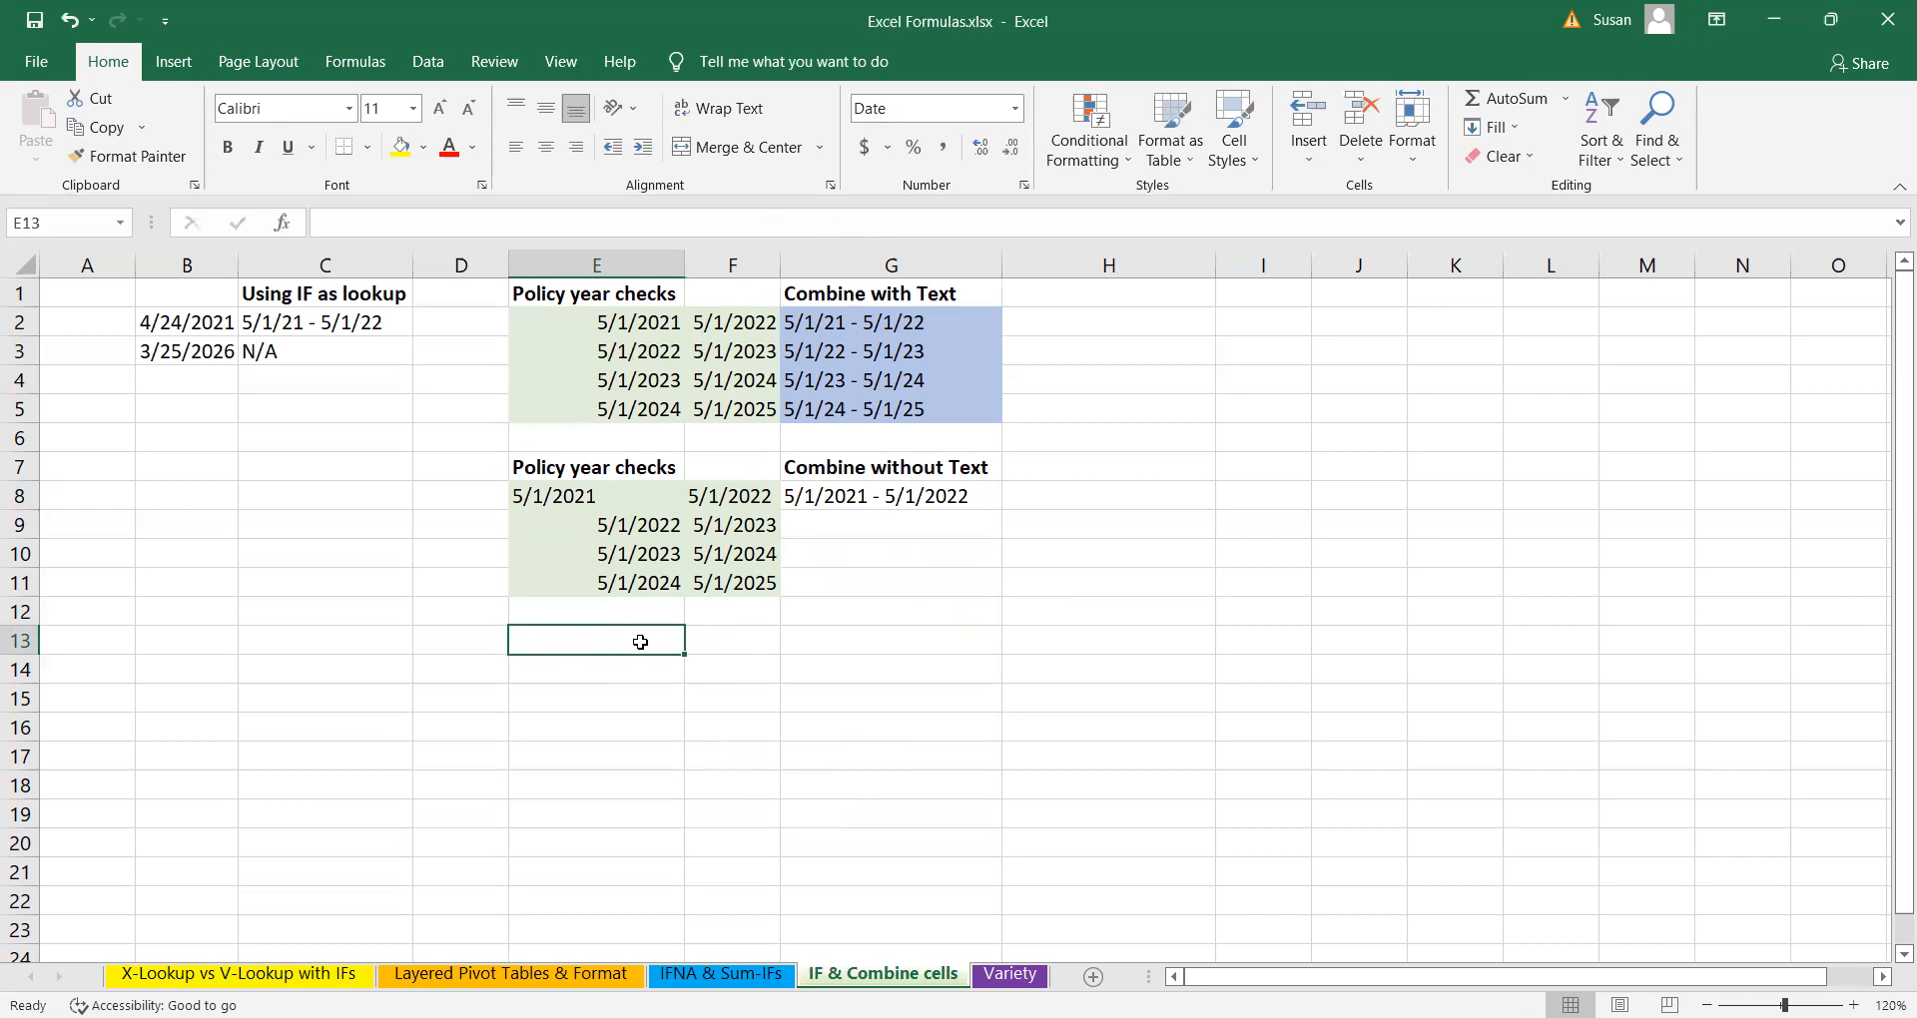
pyautogui.write('A001')
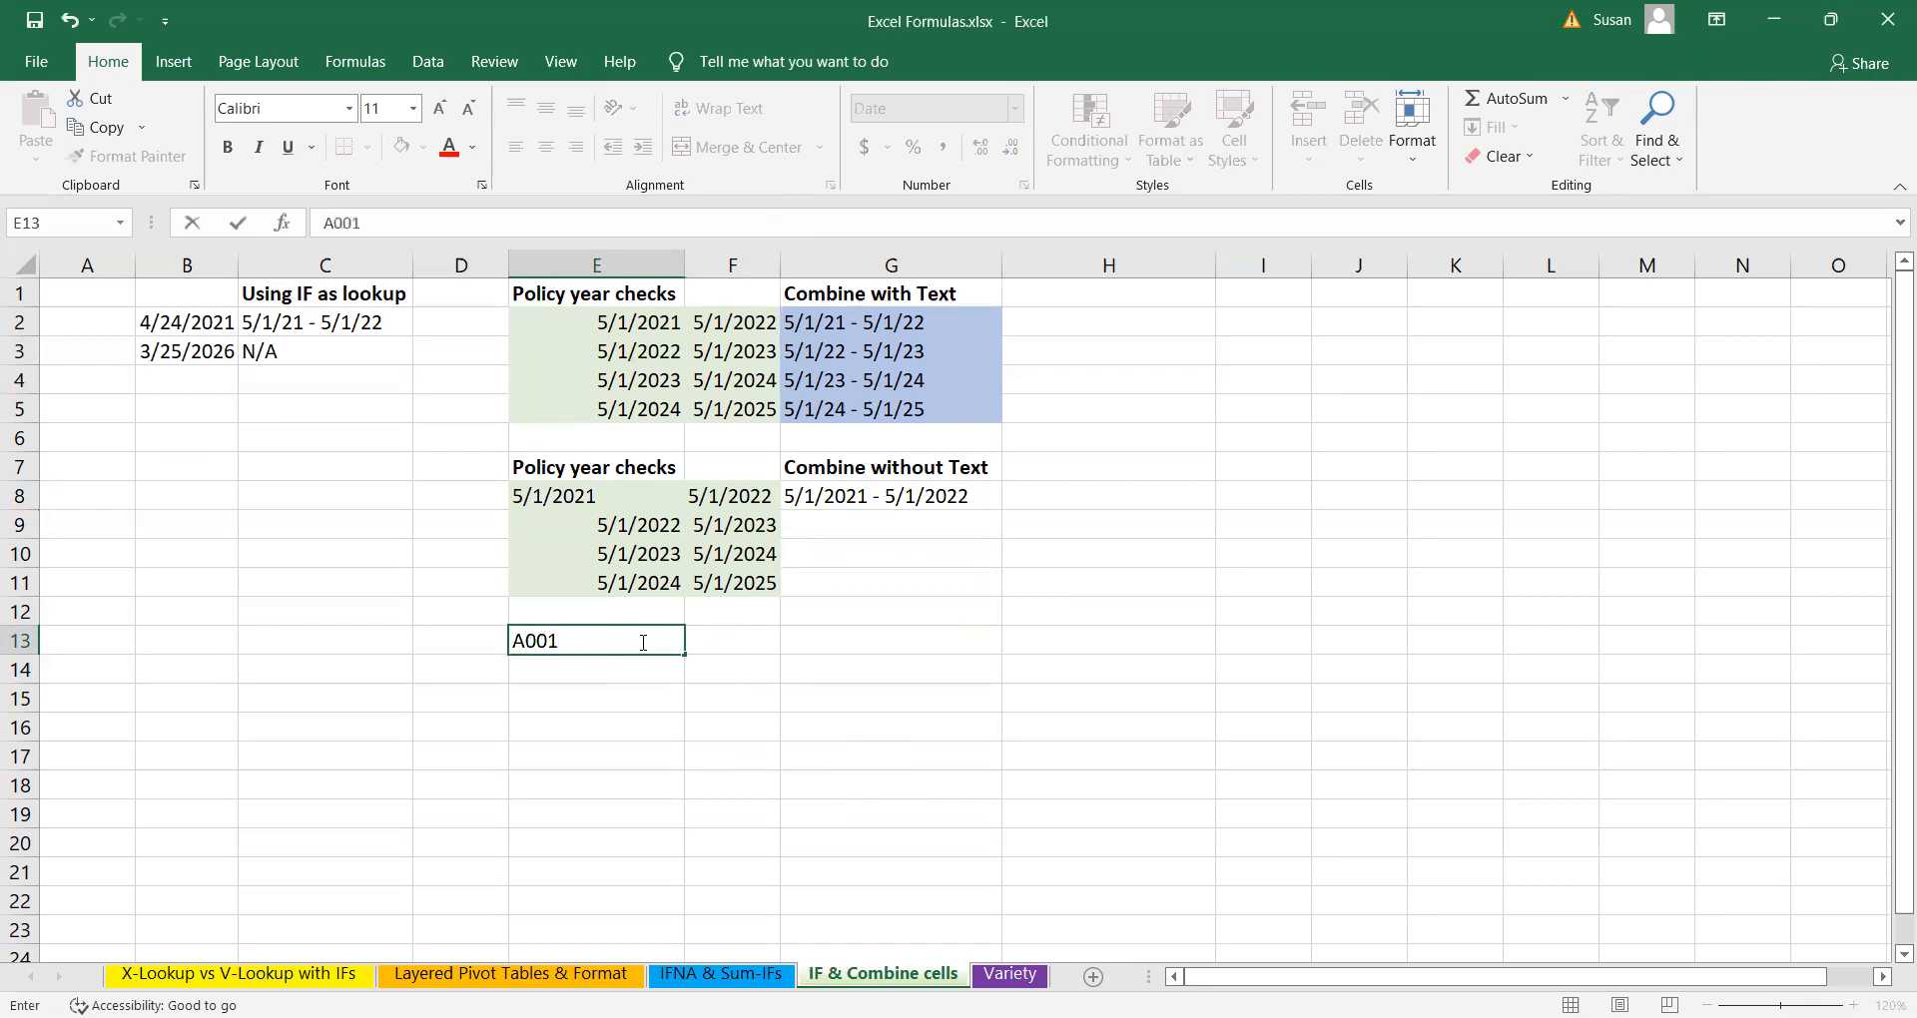
pyautogui.press('Return')
pyautogui.click(640, 642)
pyautogui.press('Right')
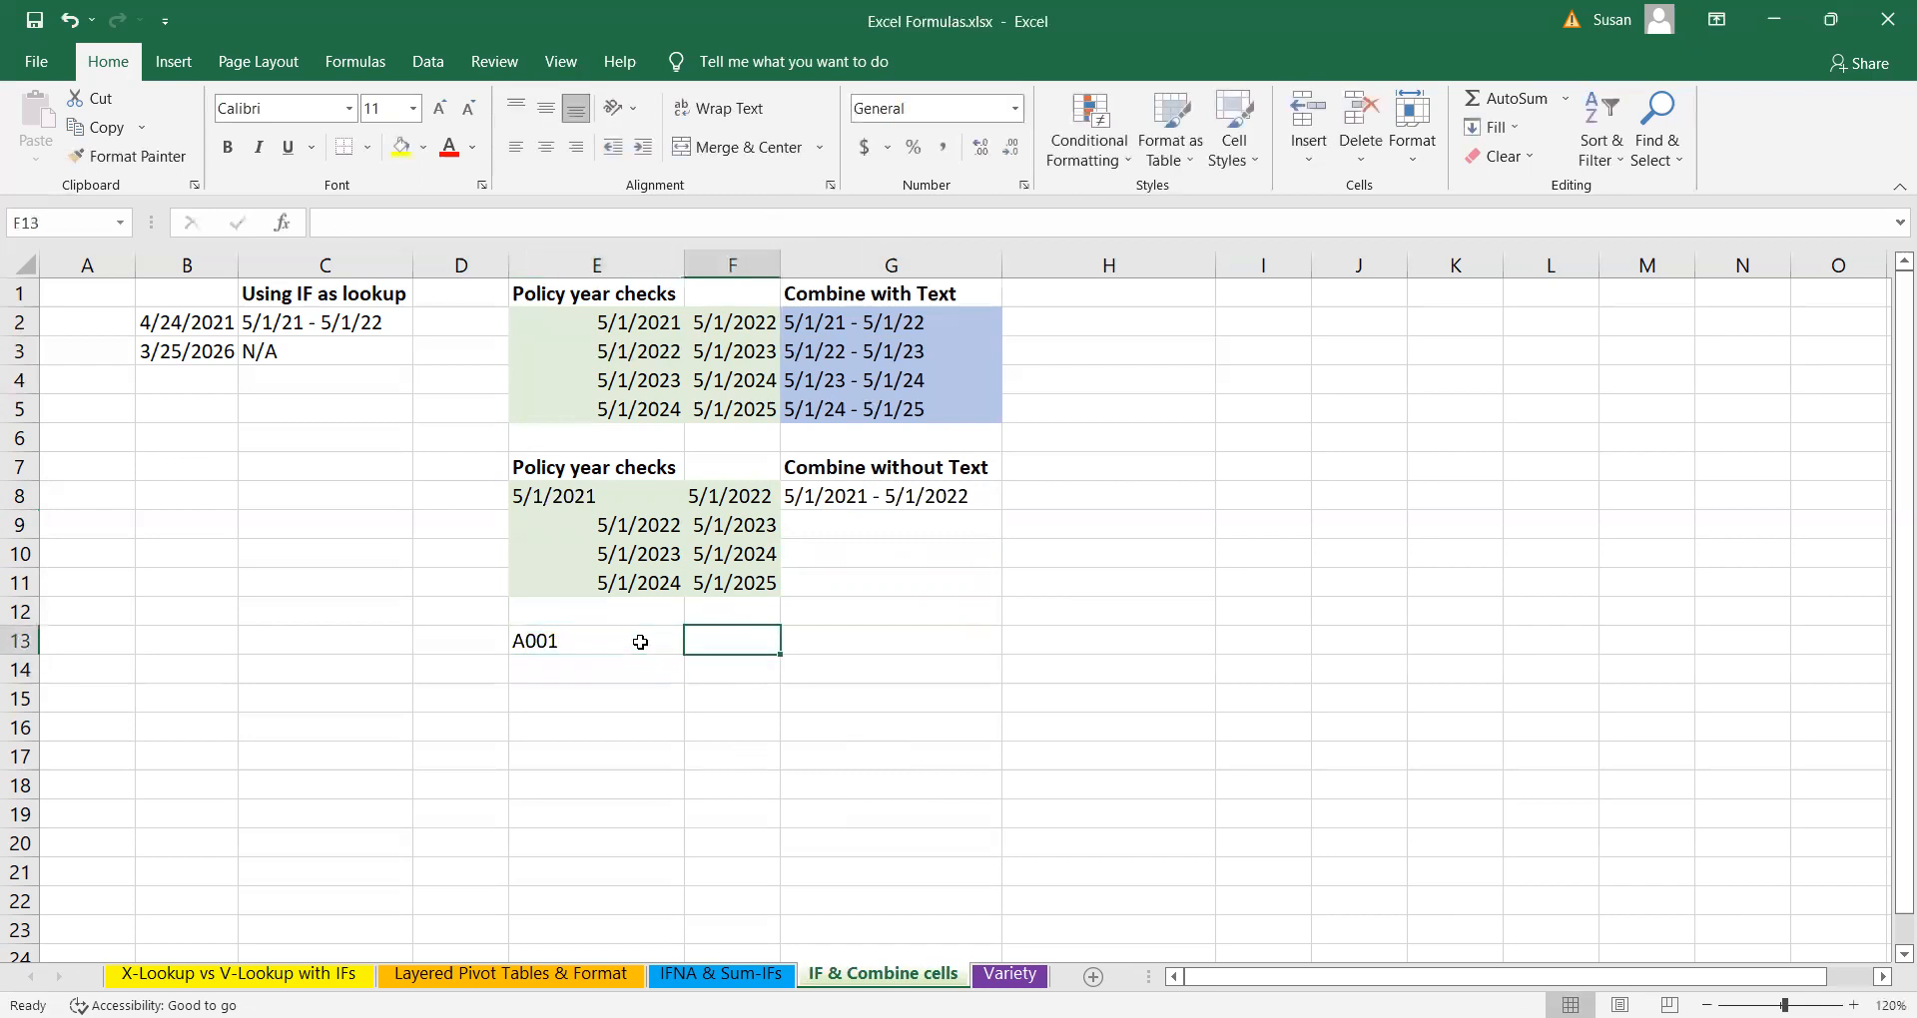
pyautogui.write('ABC')
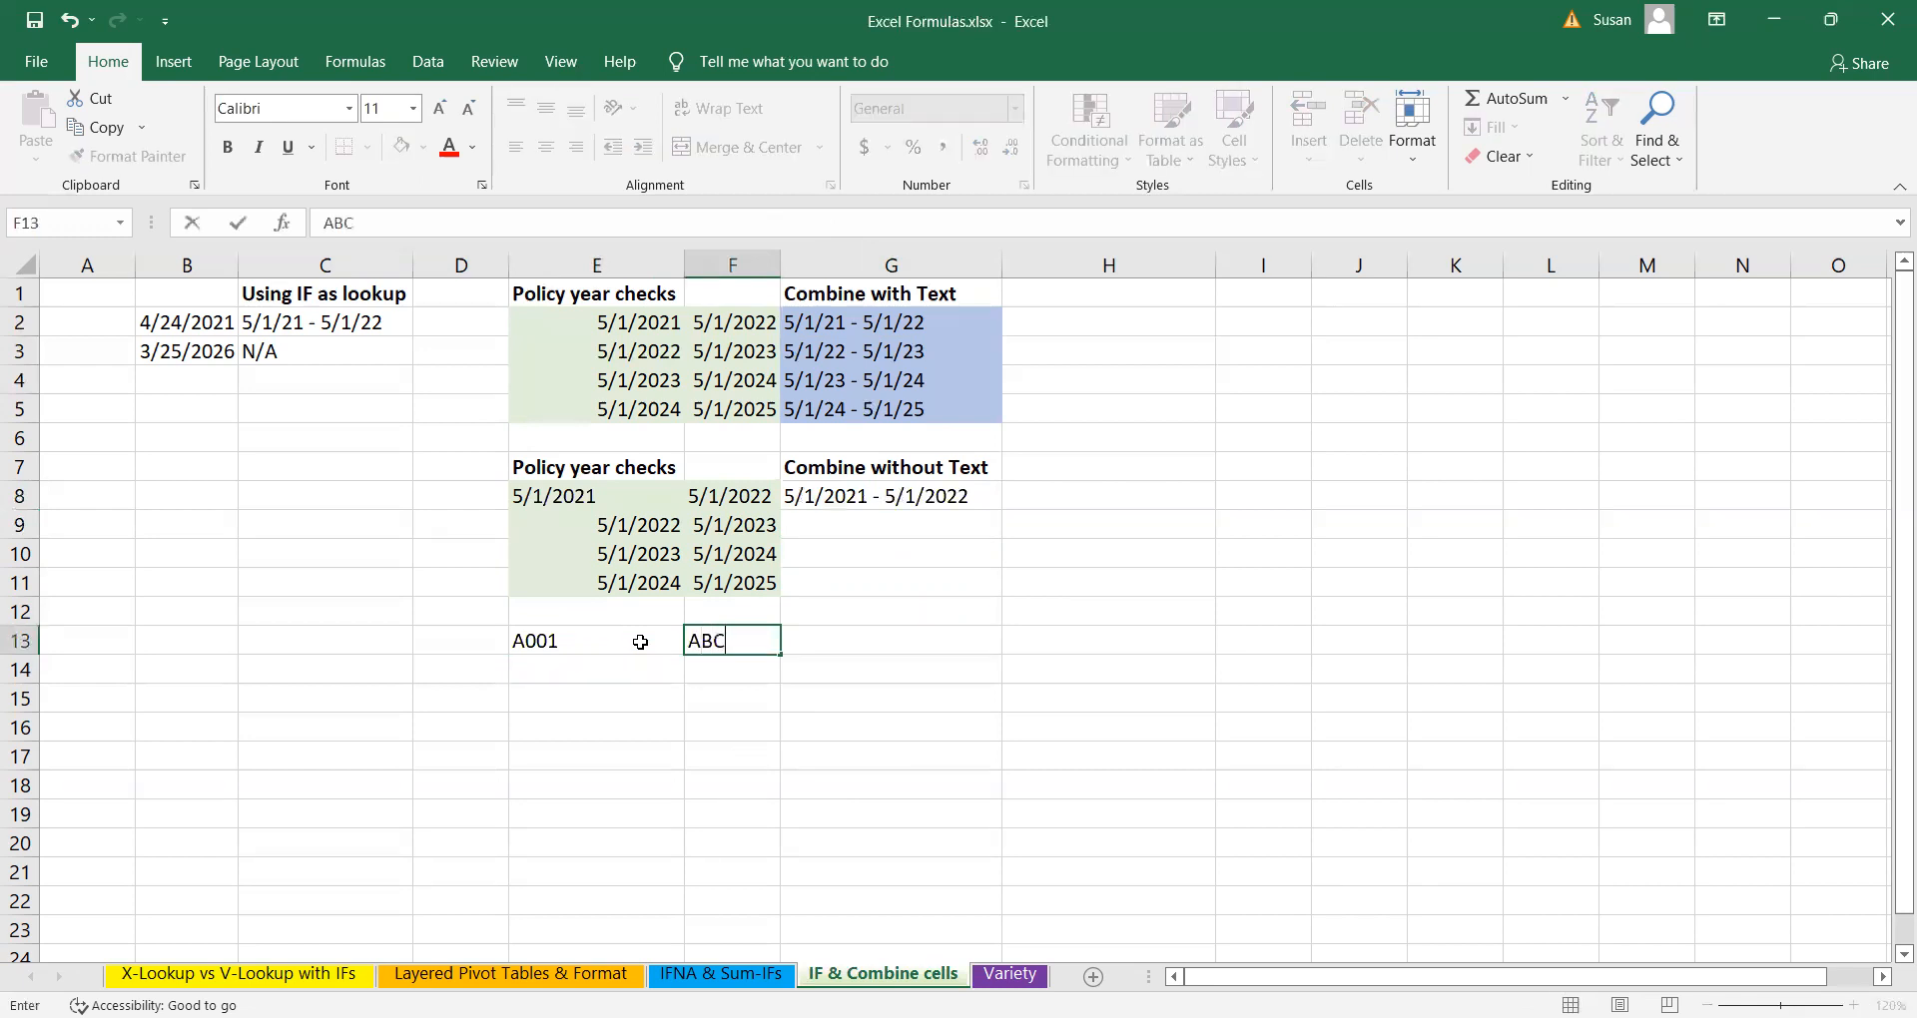
pyautogui.write(' Company')
pyautogui.press('Return')
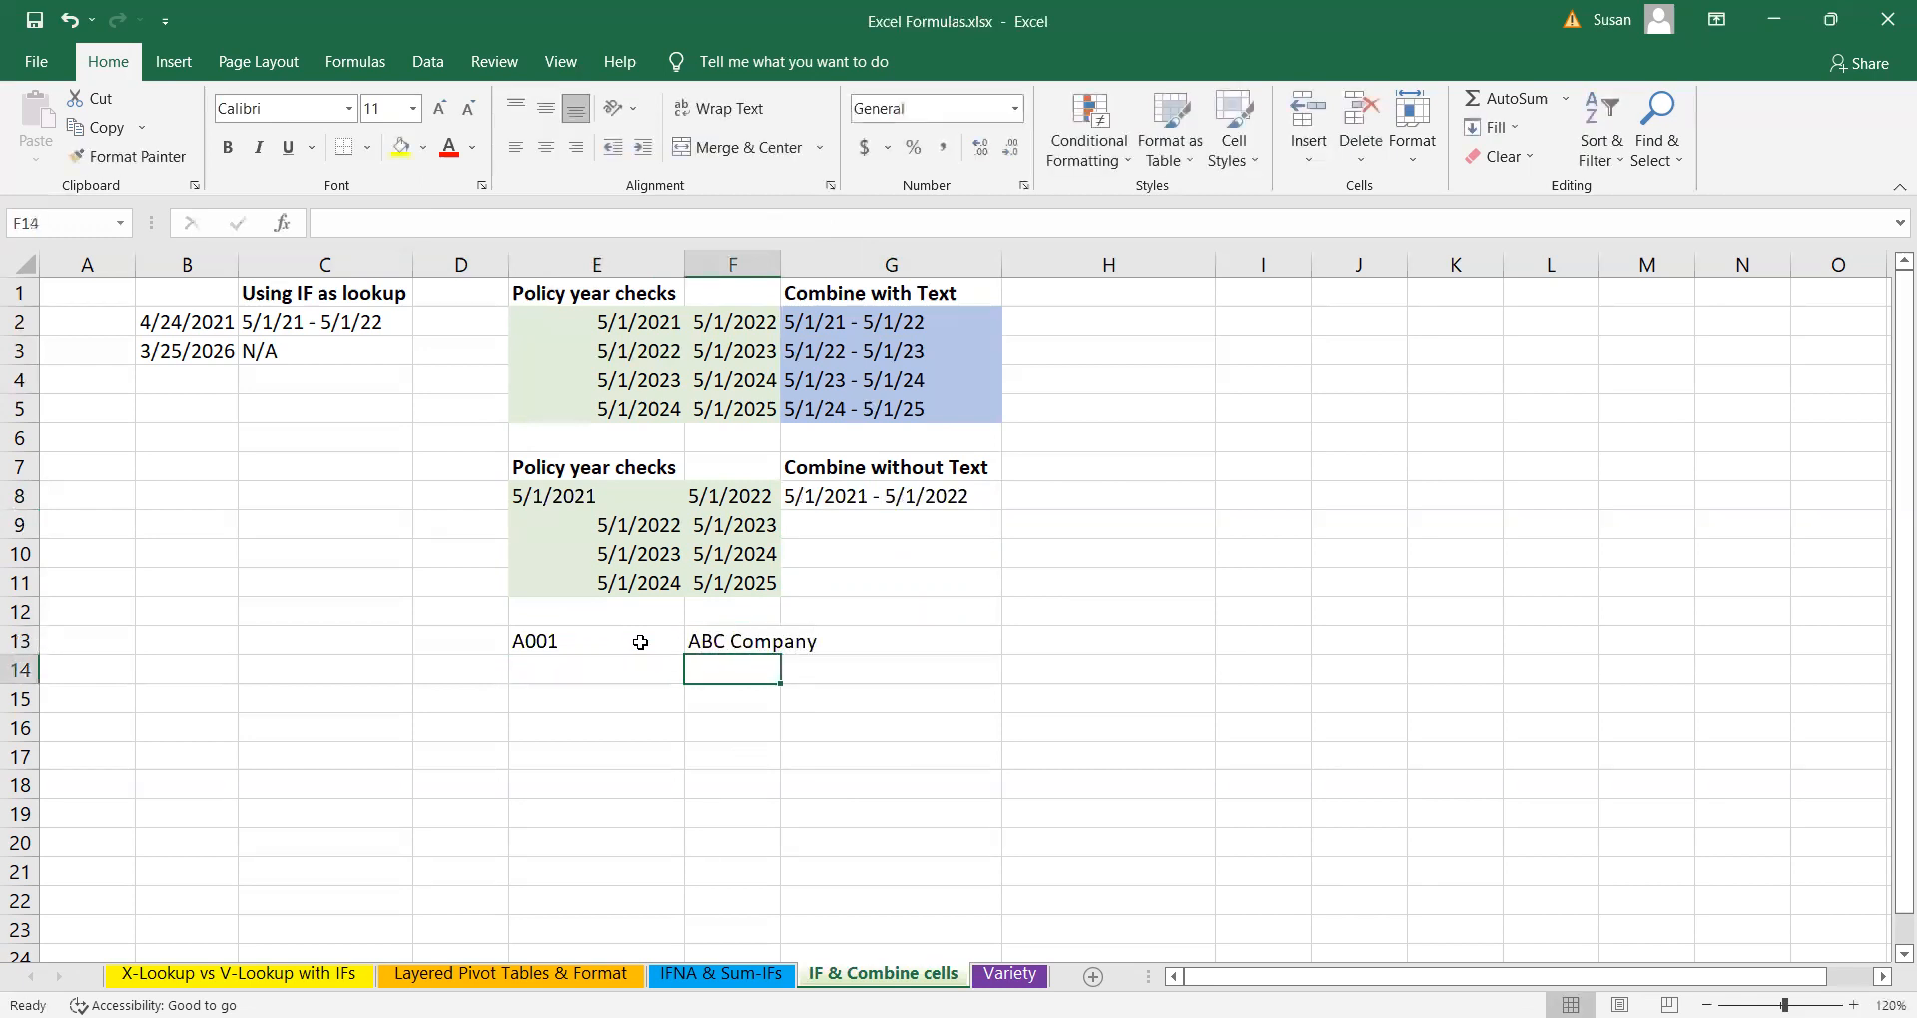
pyautogui.doubleClick(788, 262)
# - Combine the code and company name in G13 with the formula =E13&" "&F13
pyautogui.click(918, 640)
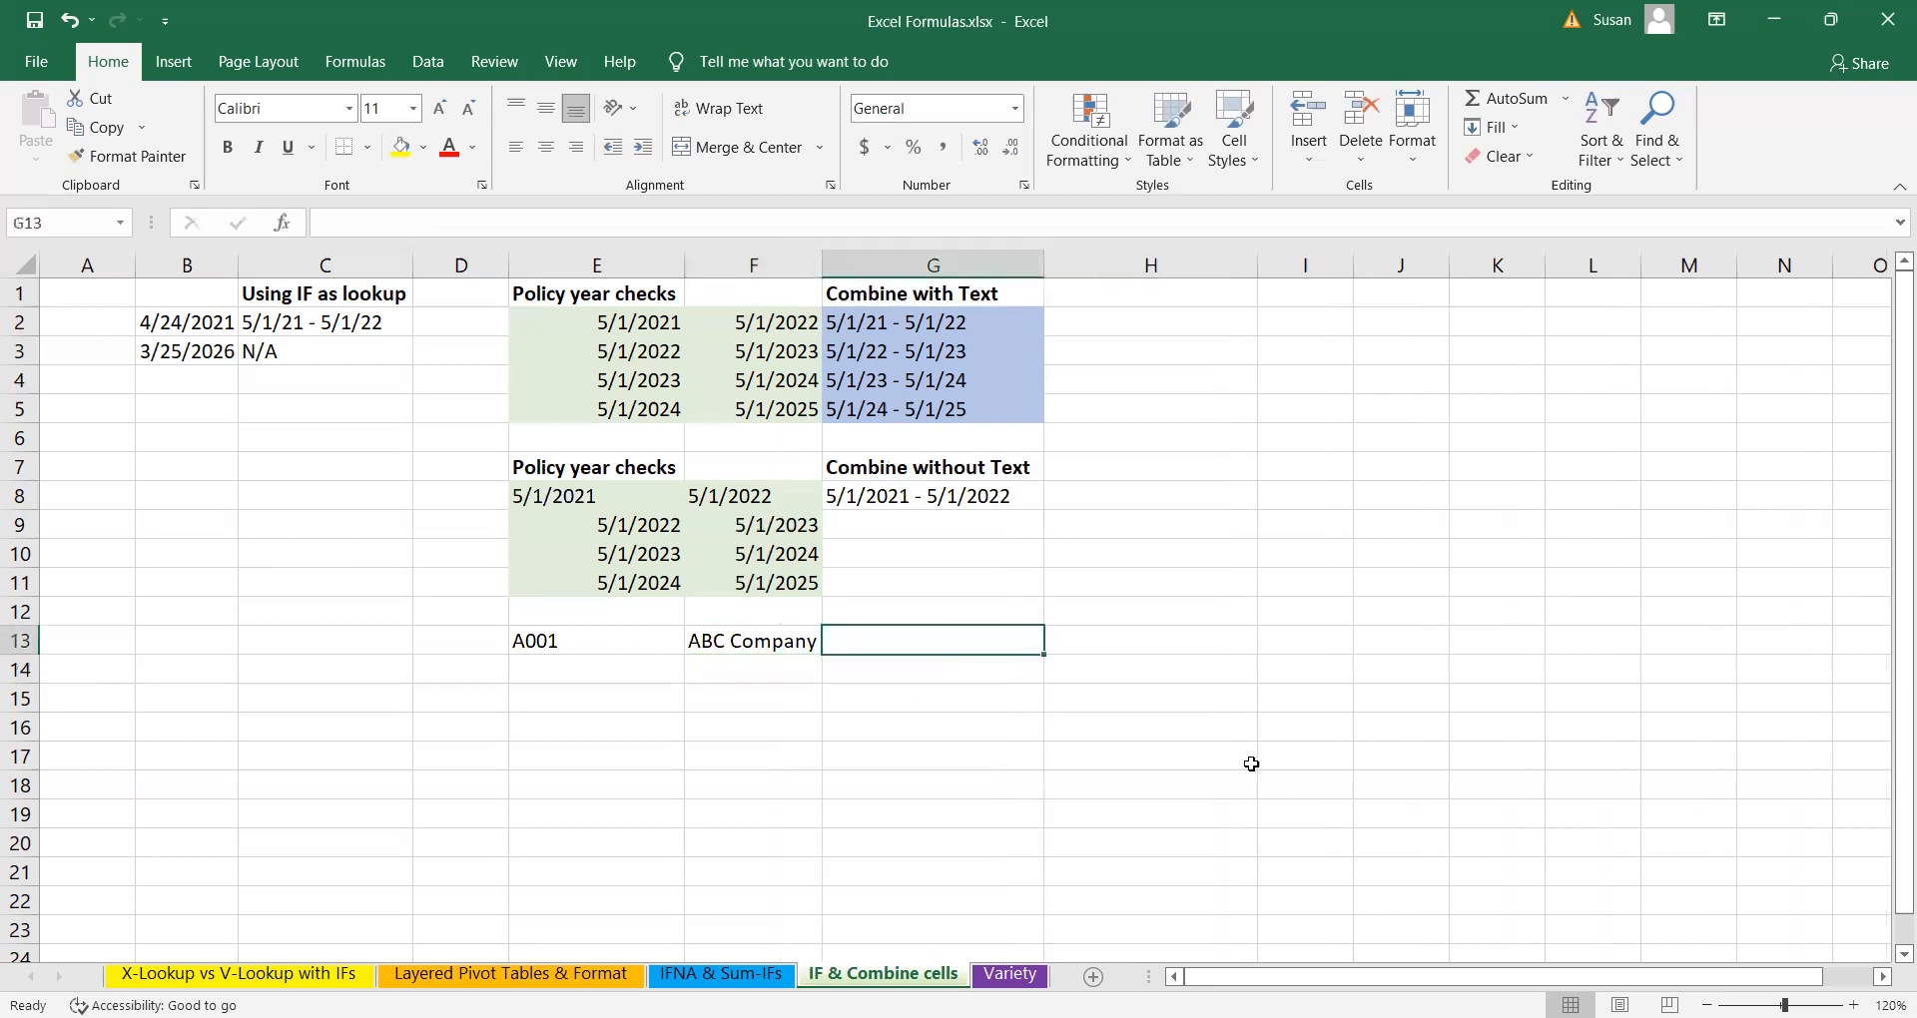
pyautogui.write('=')
pyautogui.press('Left')
pyautogui.press('Left')
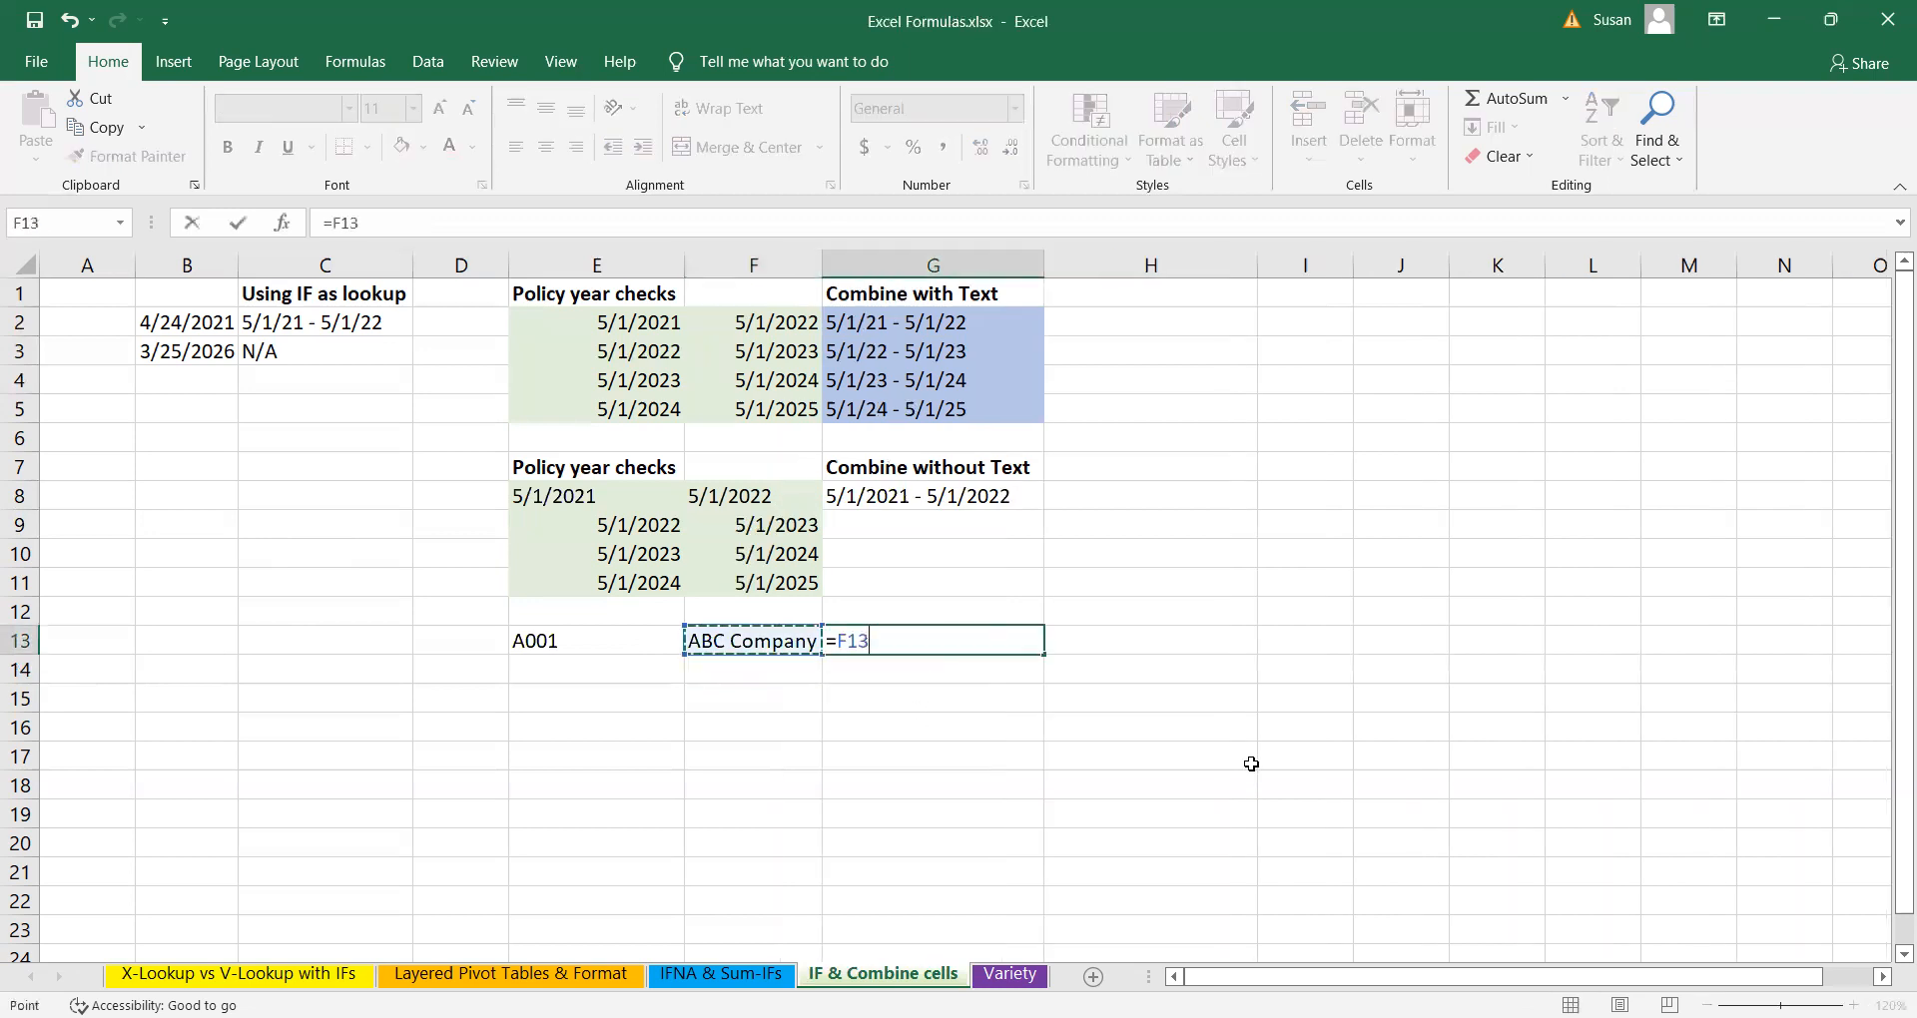
pyautogui.write('&" "')
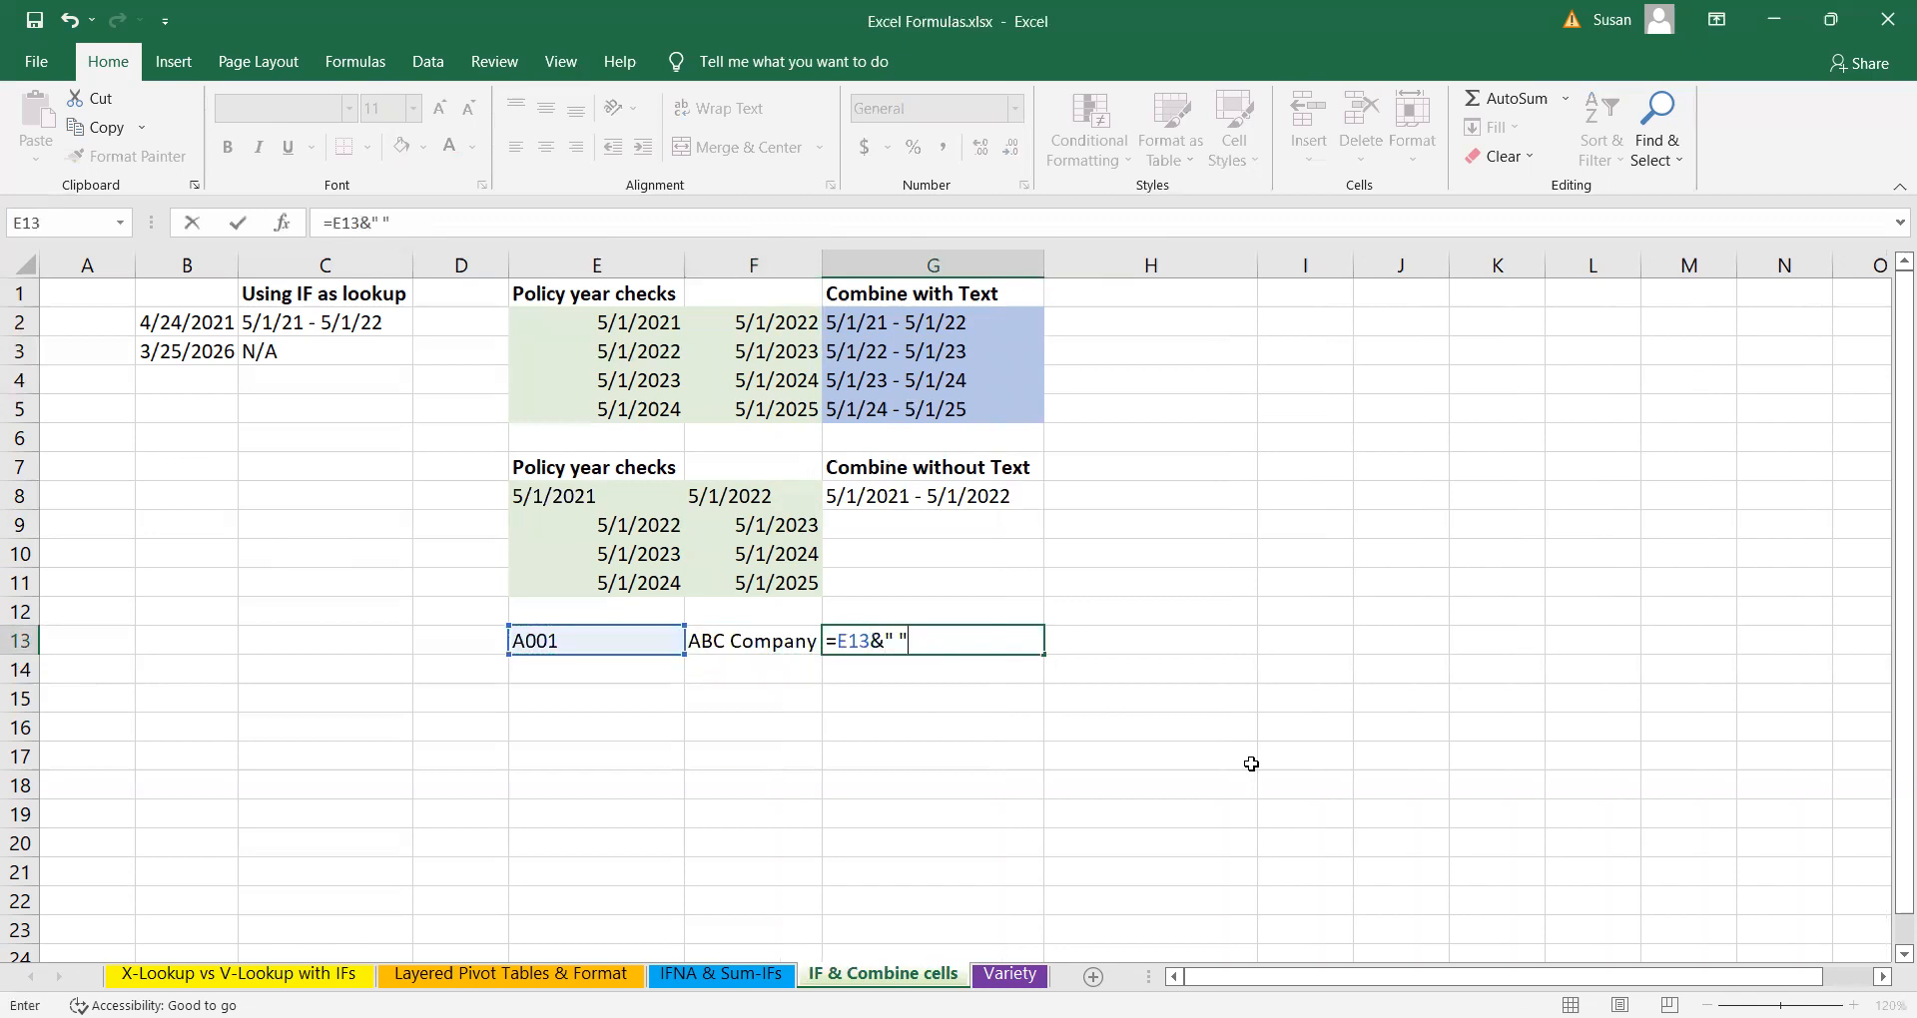
pyautogui.write('&')
pyautogui.press('Left')
pyautogui.press('Return')
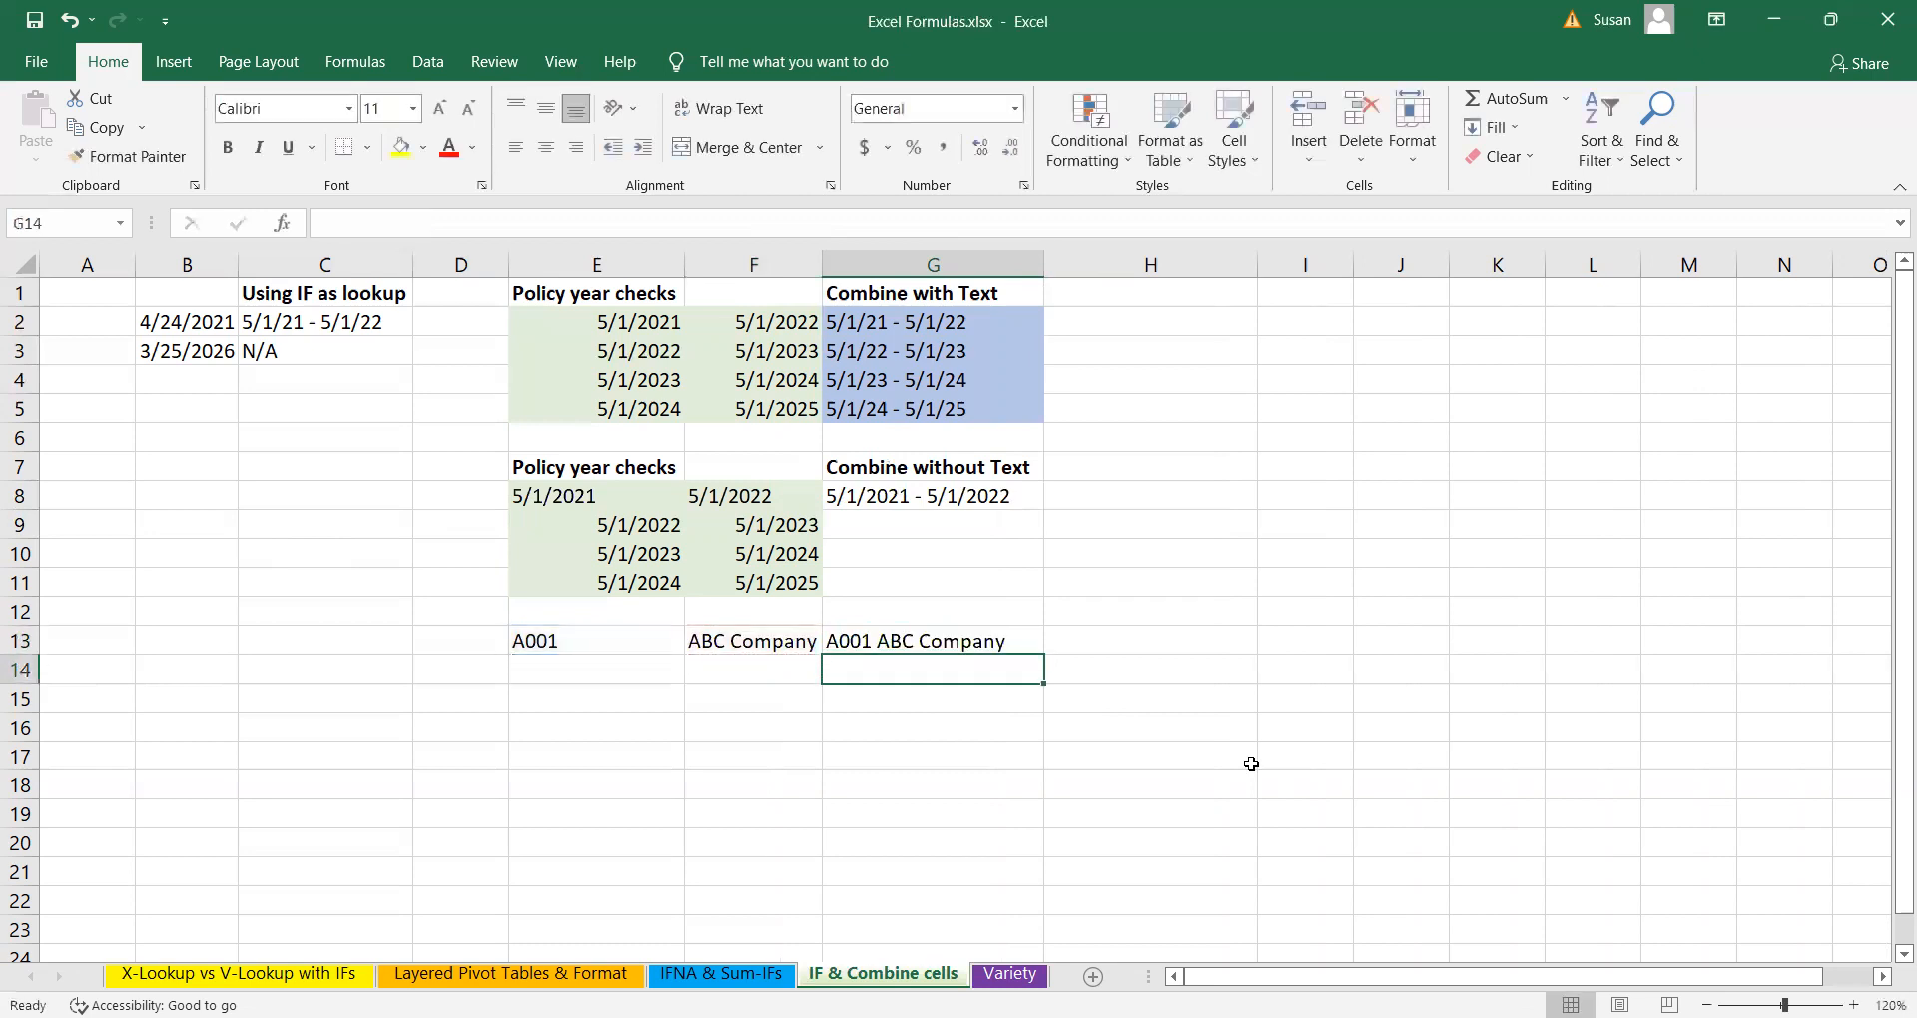
# - Add a hyphen before the company name in G13 by changing the formula to =E13&" "&"-"&F13
pyautogui.click(974, 644)
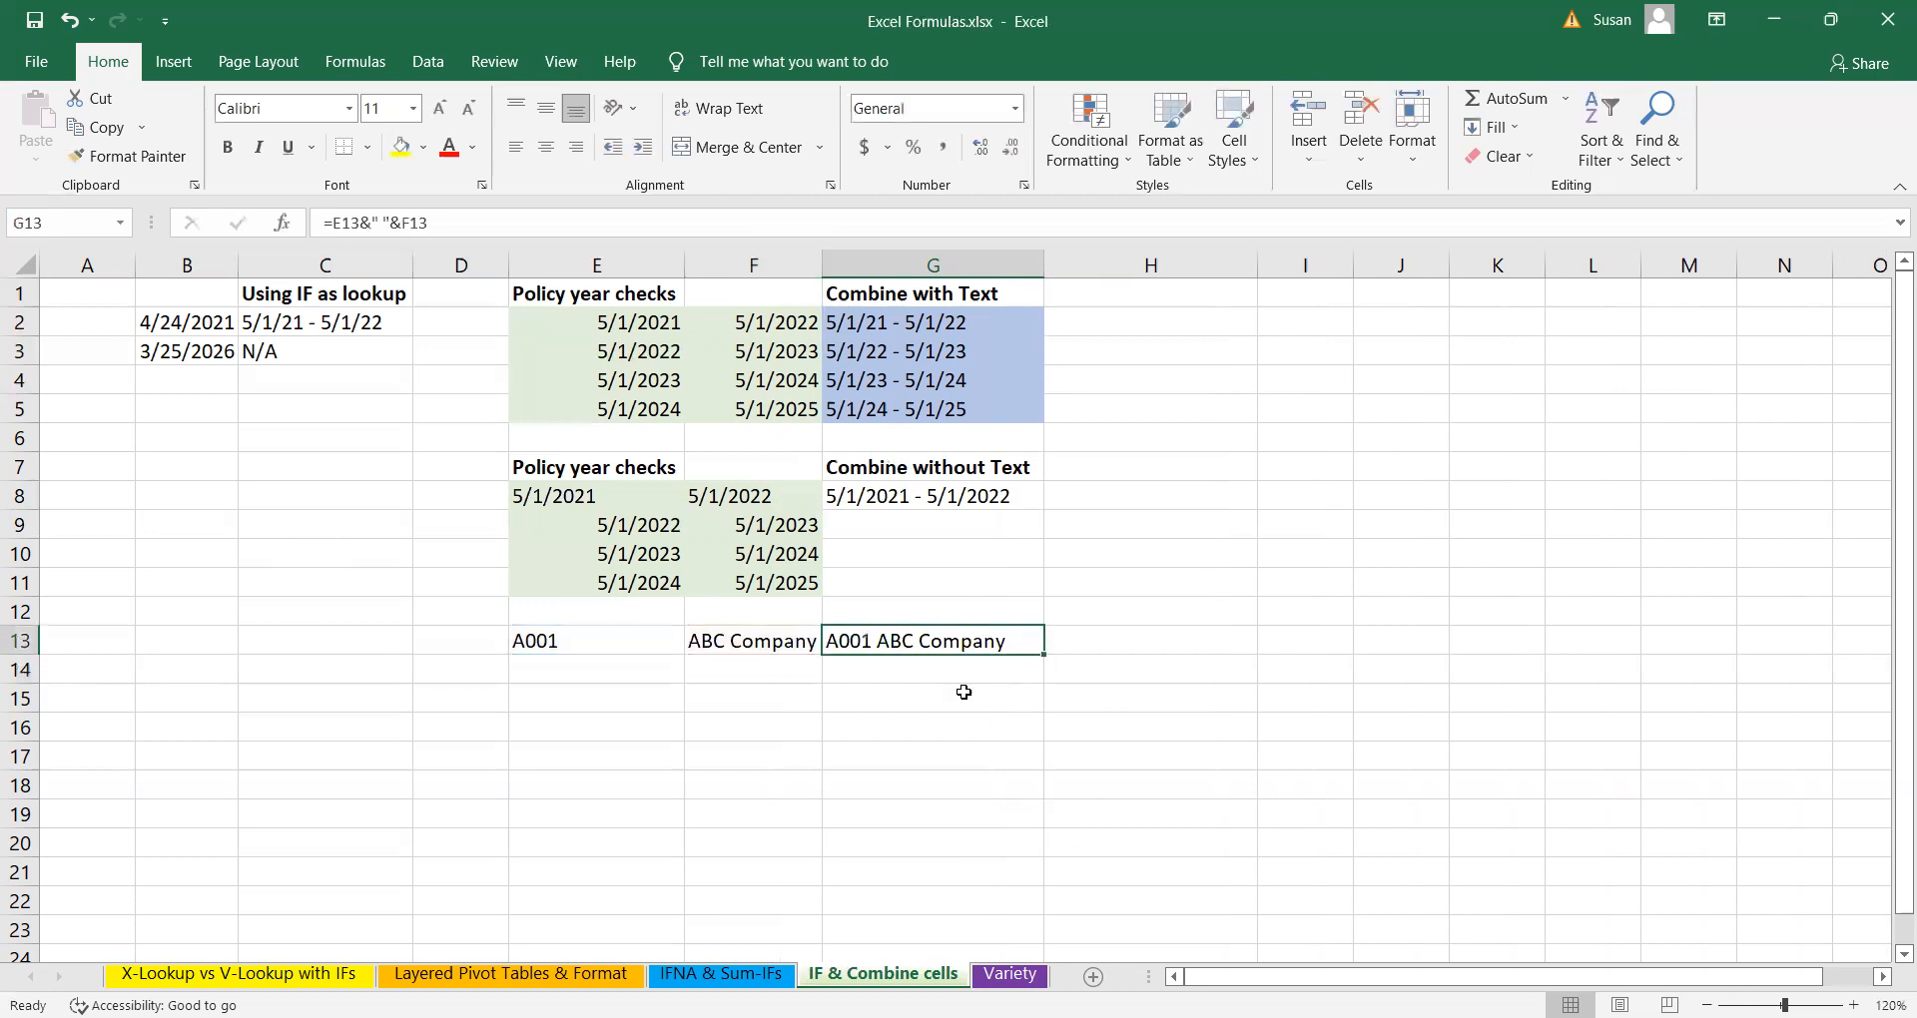
pyautogui.click(479, 217)
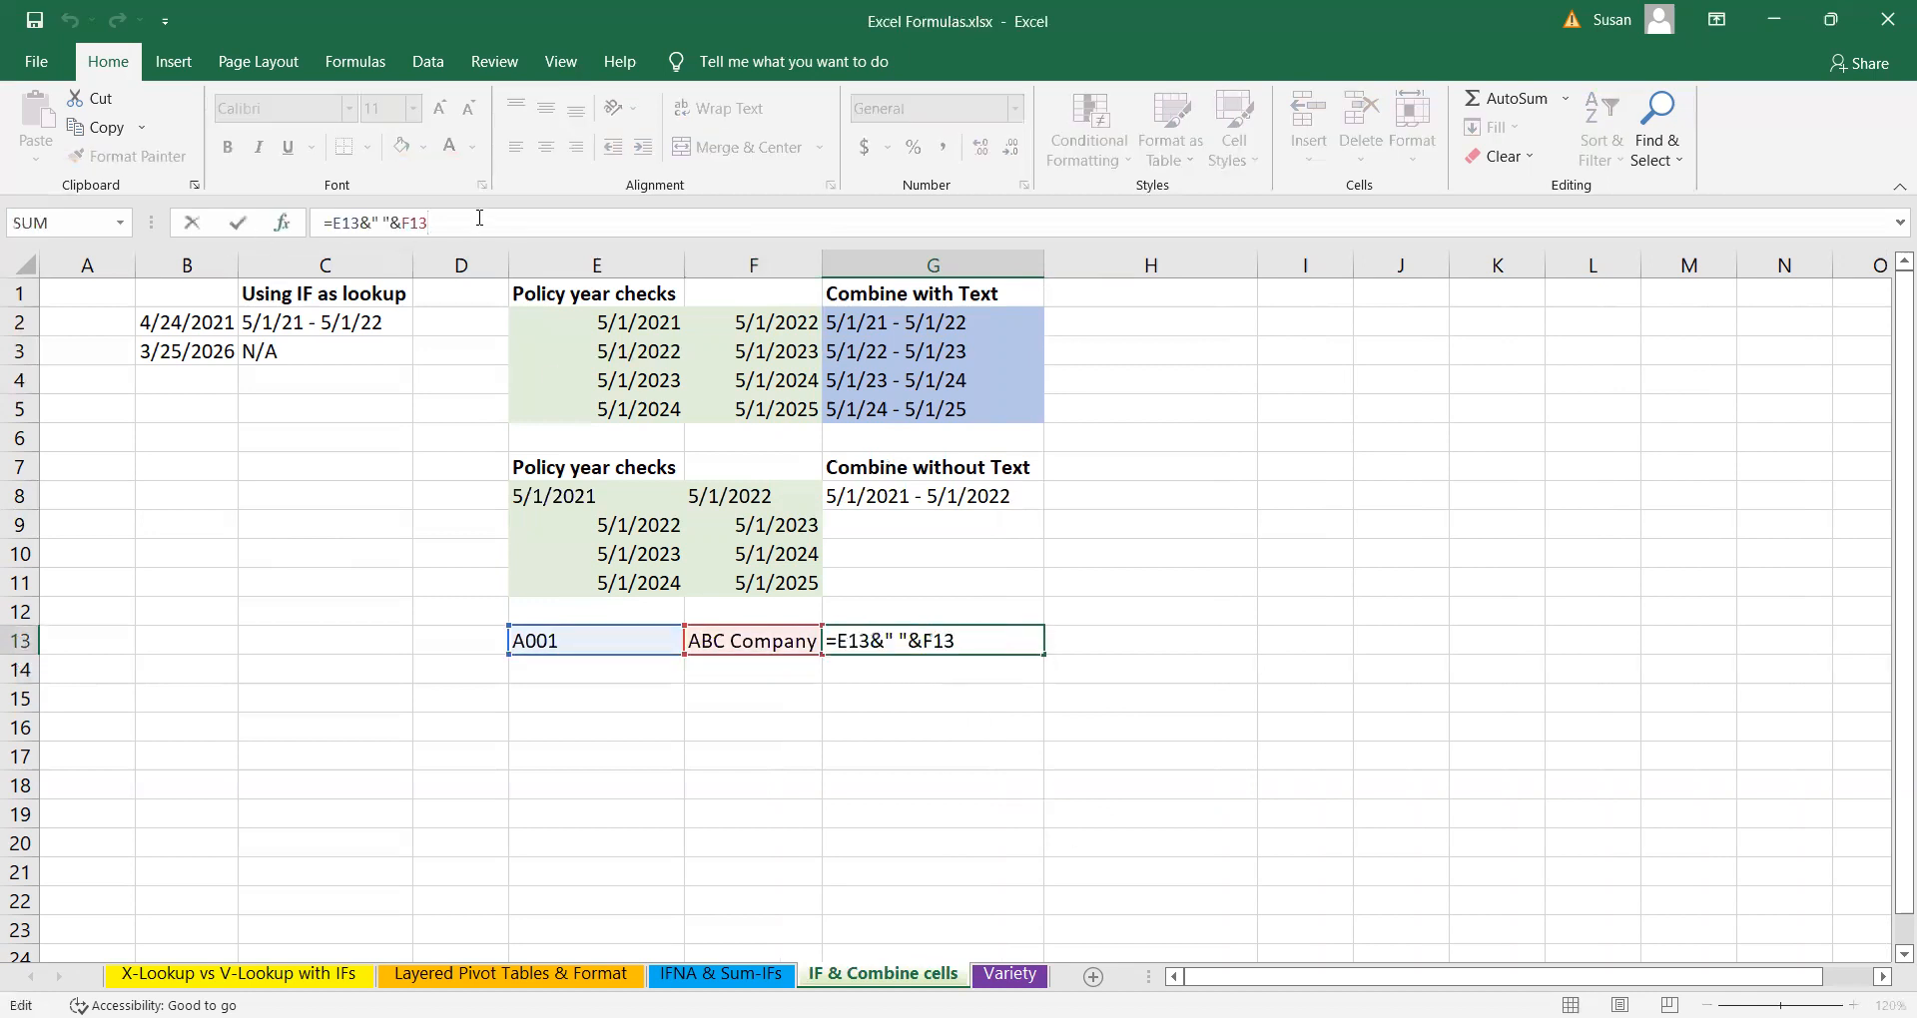
pyautogui.press('Left')
pyautogui.press('Left')
pyautogui.press('Left')
pyautogui.write('"0')
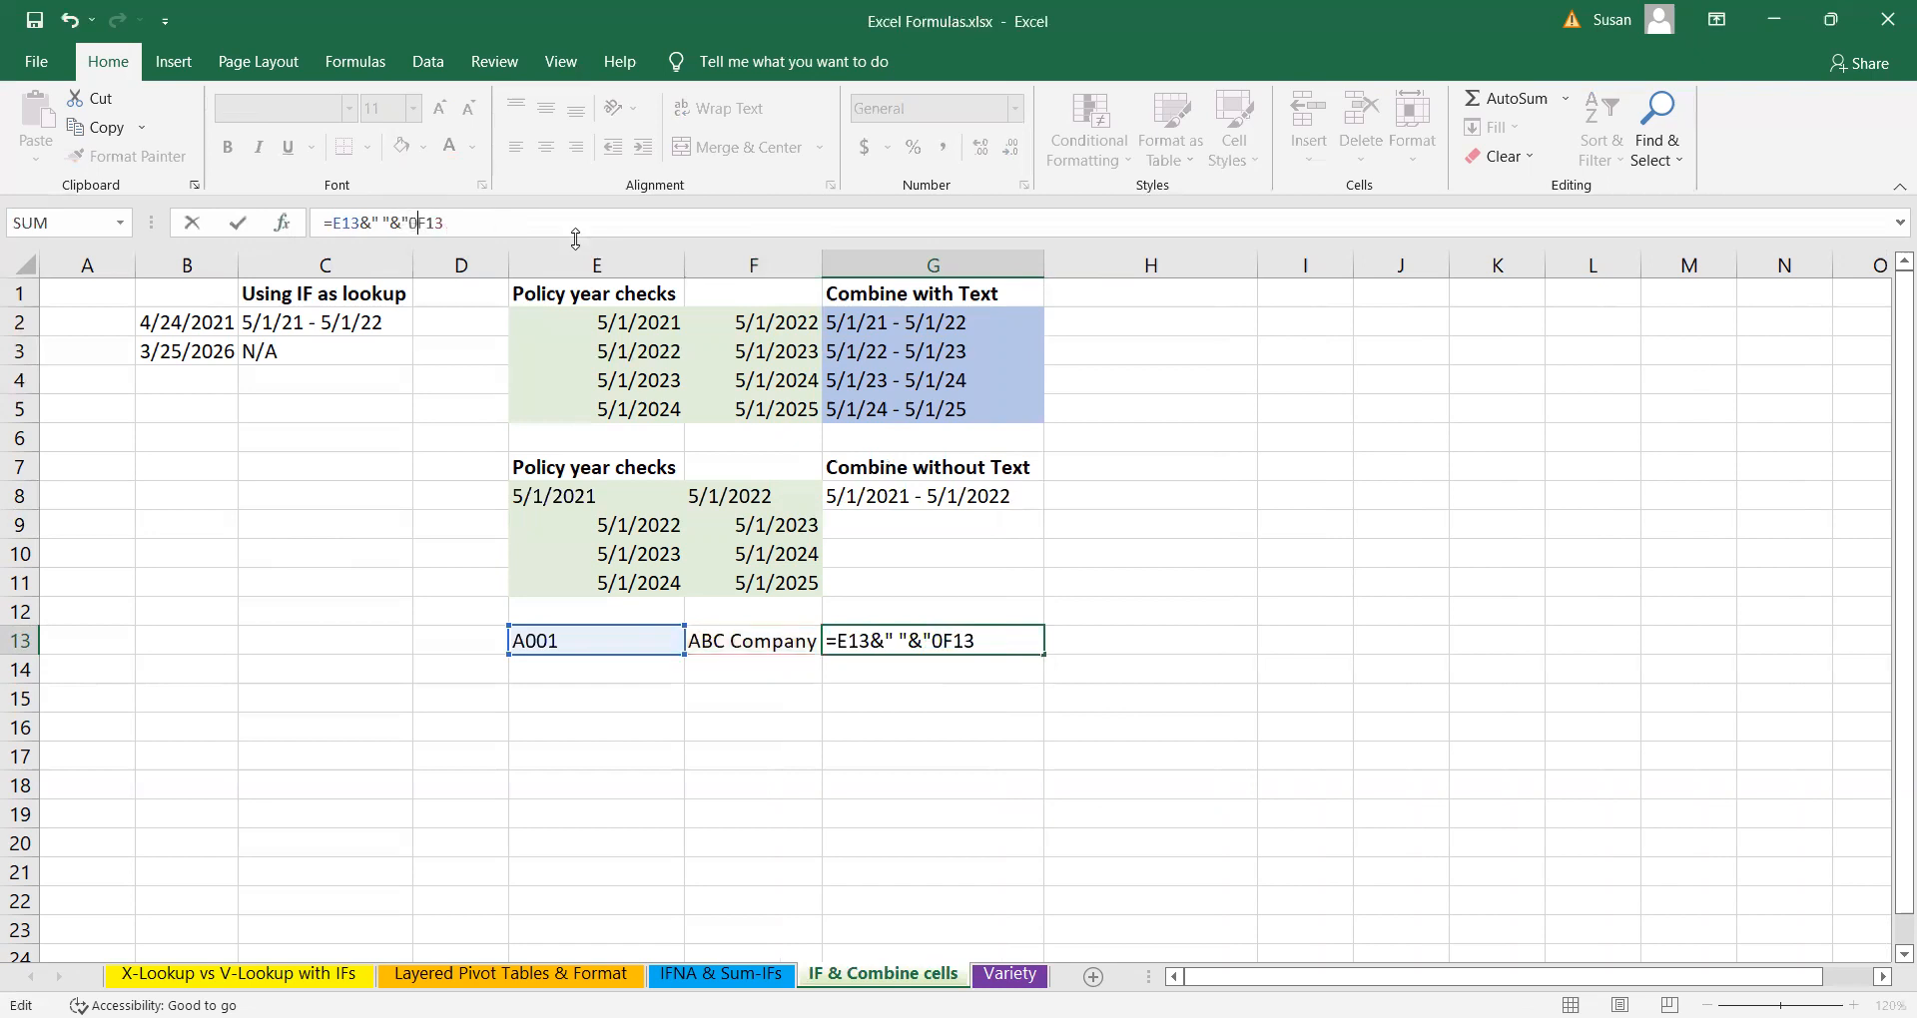
pyautogui.write('"')
pyautogui.press('BackSpace')
pyautogui.press('BackSpace')
pyautogui.write('-"')
pyautogui.press('Return')
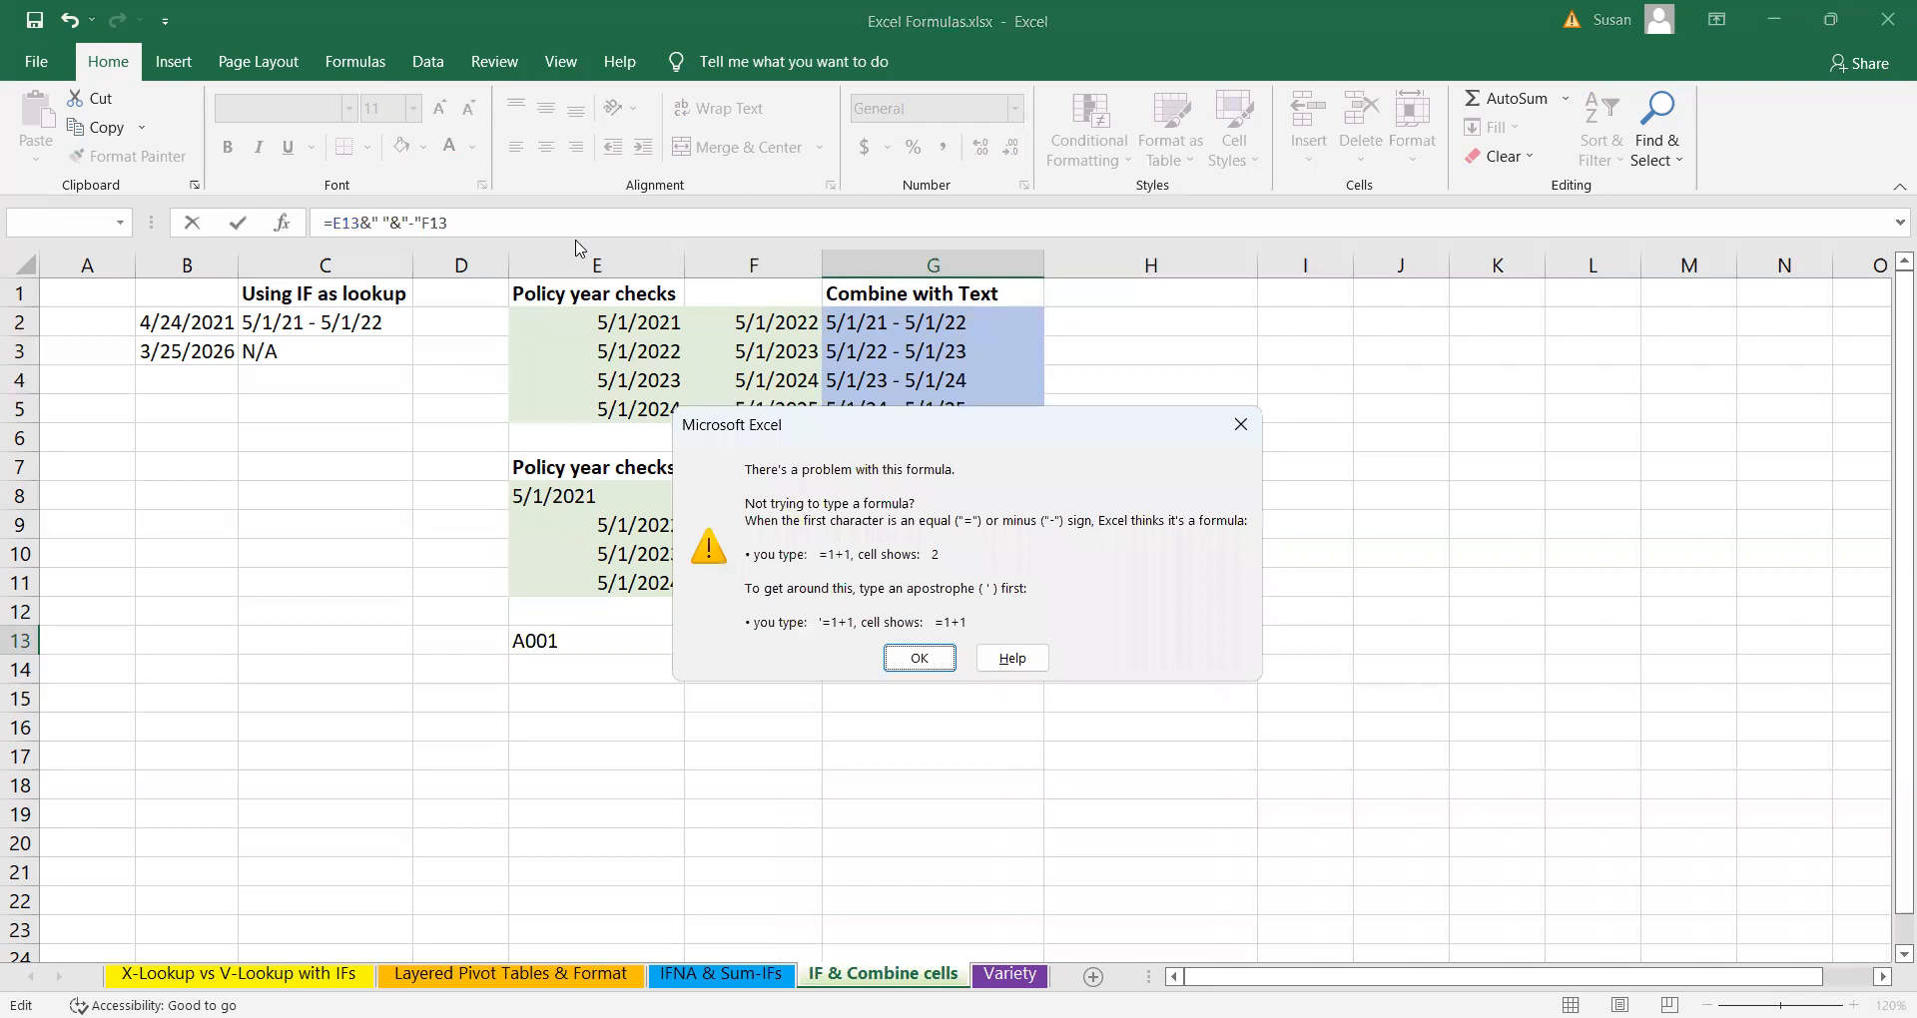
pyautogui.press('Return')
pyautogui.click(422, 224)
pyautogui.write('&')
pyautogui.press('Return')
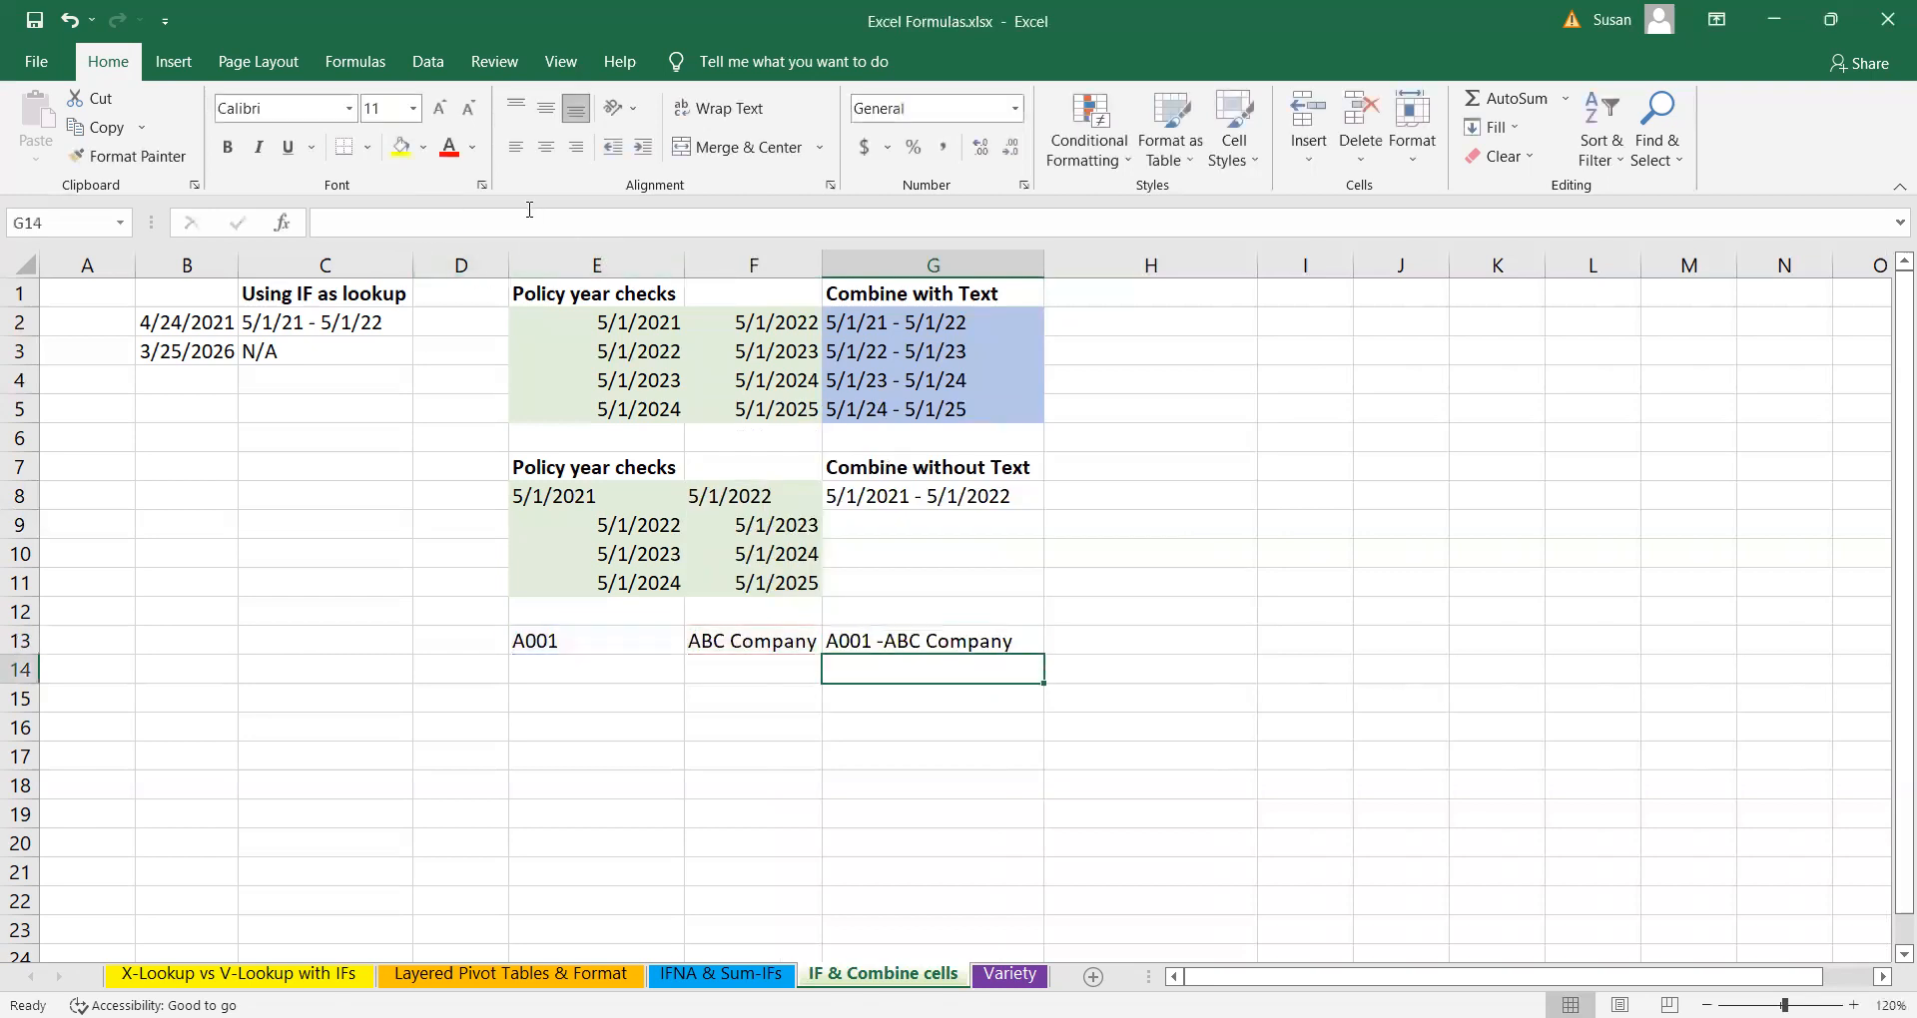
# - Examine the combined text in G13 and the TEXT formulas in the G2:G5 policy periods
pyautogui.click(952, 635)
pyautogui.click(896, 788)
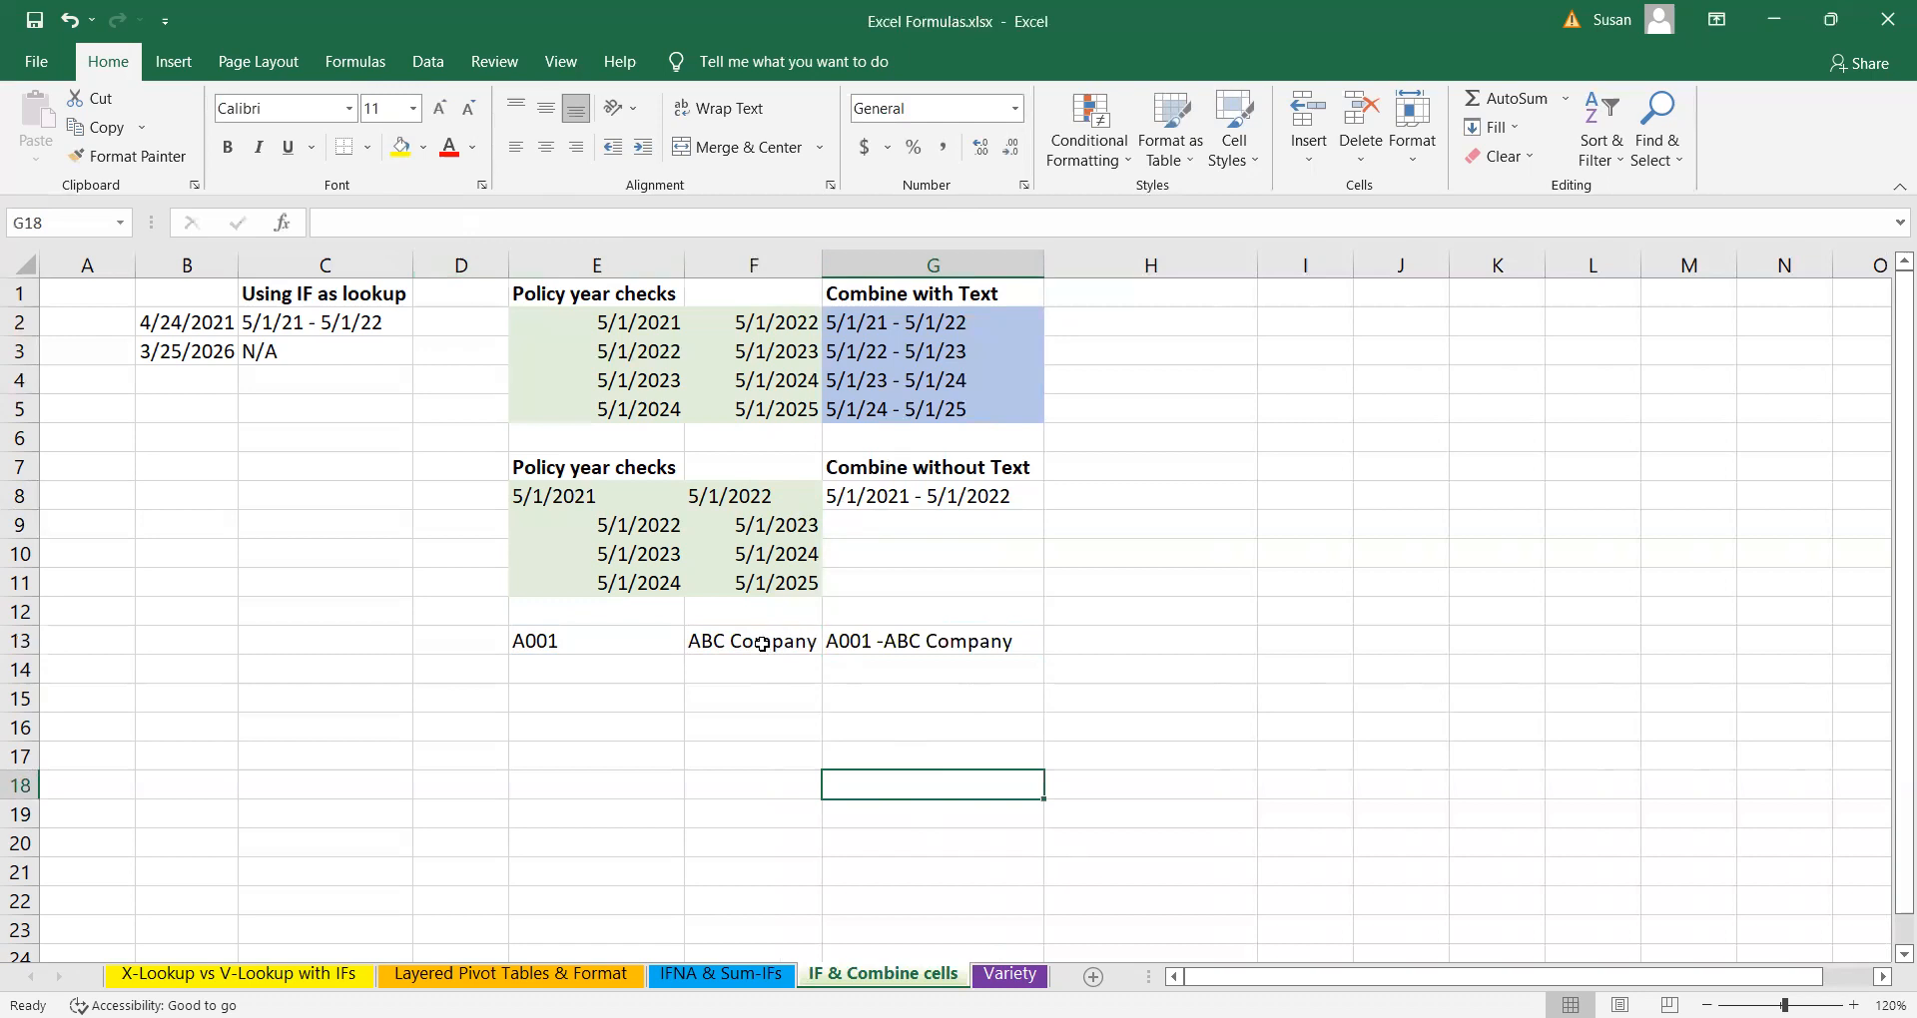
pyautogui.click(954, 322)
pyautogui.click(952, 351)
pyautogui.click(955, 409)
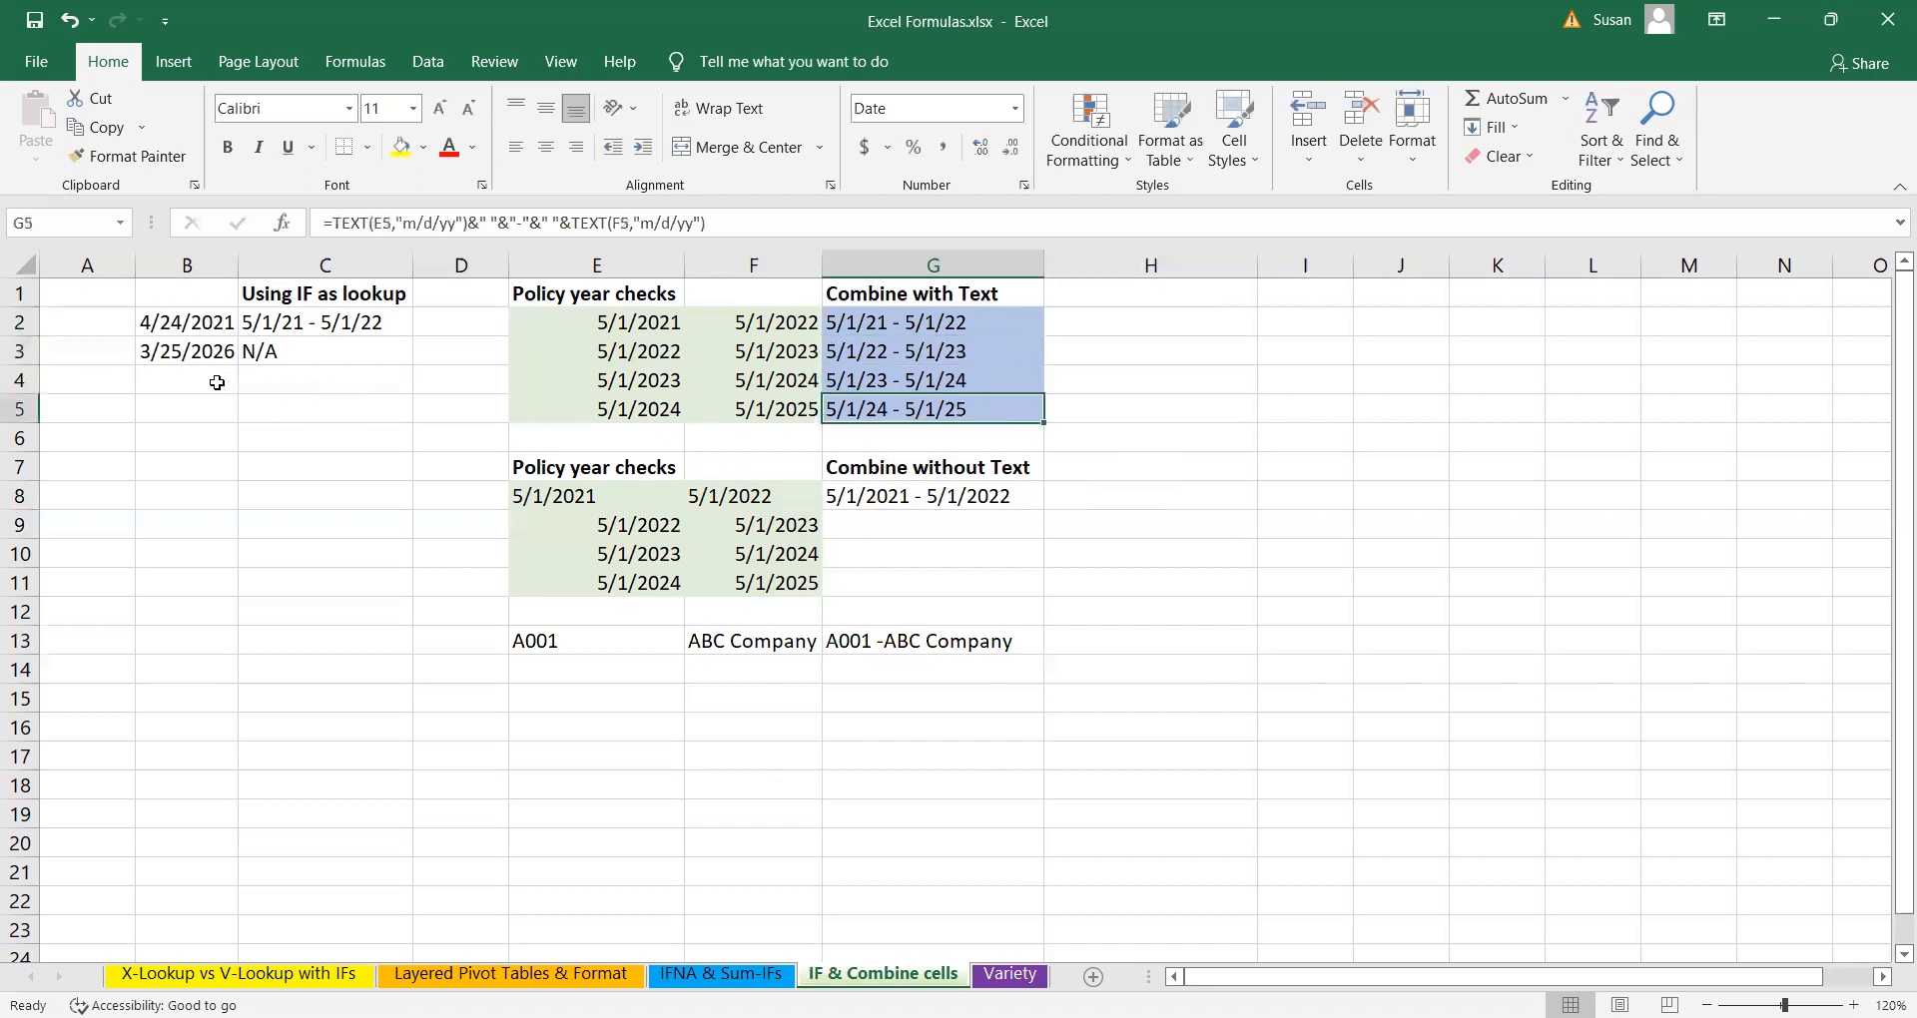
# - Add the dates 5/31/2025 in B4 and 6/15/2021 in B5 below the existing lookup dates
pyautogui.click(215, 380)
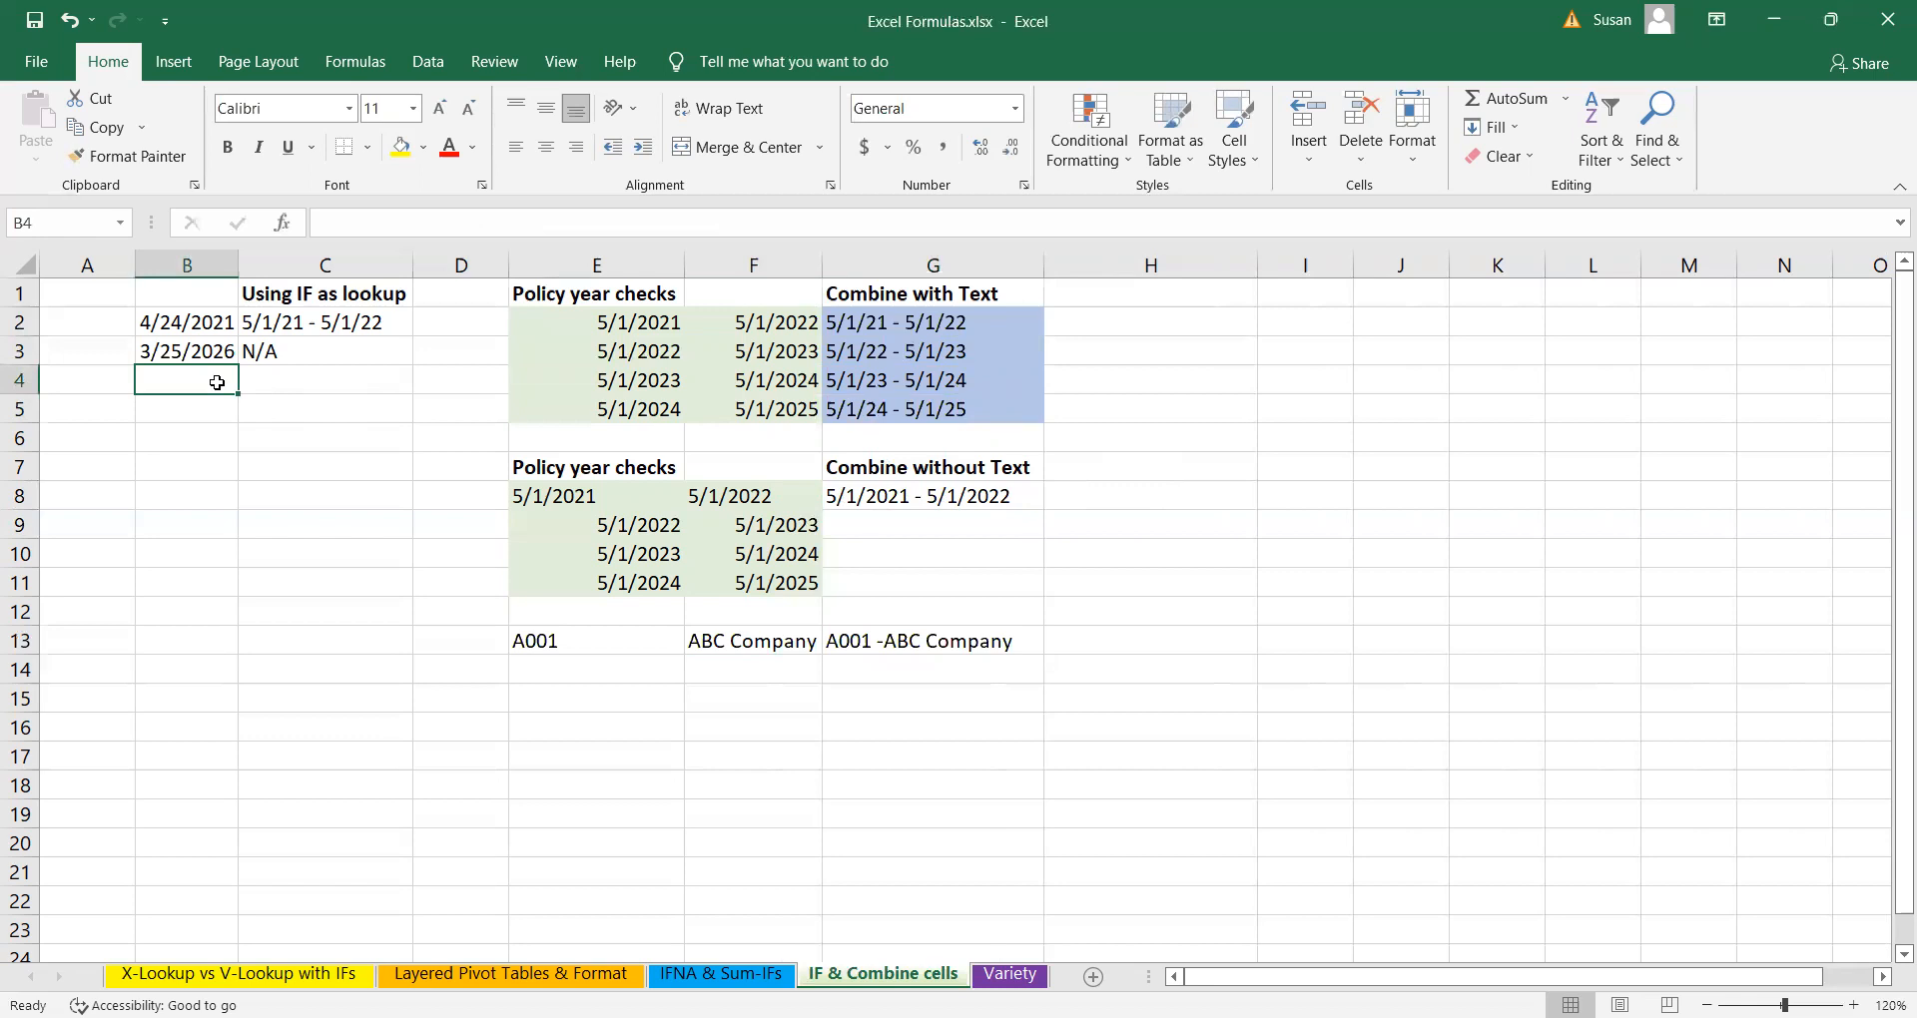
pyautogui.write('5/')
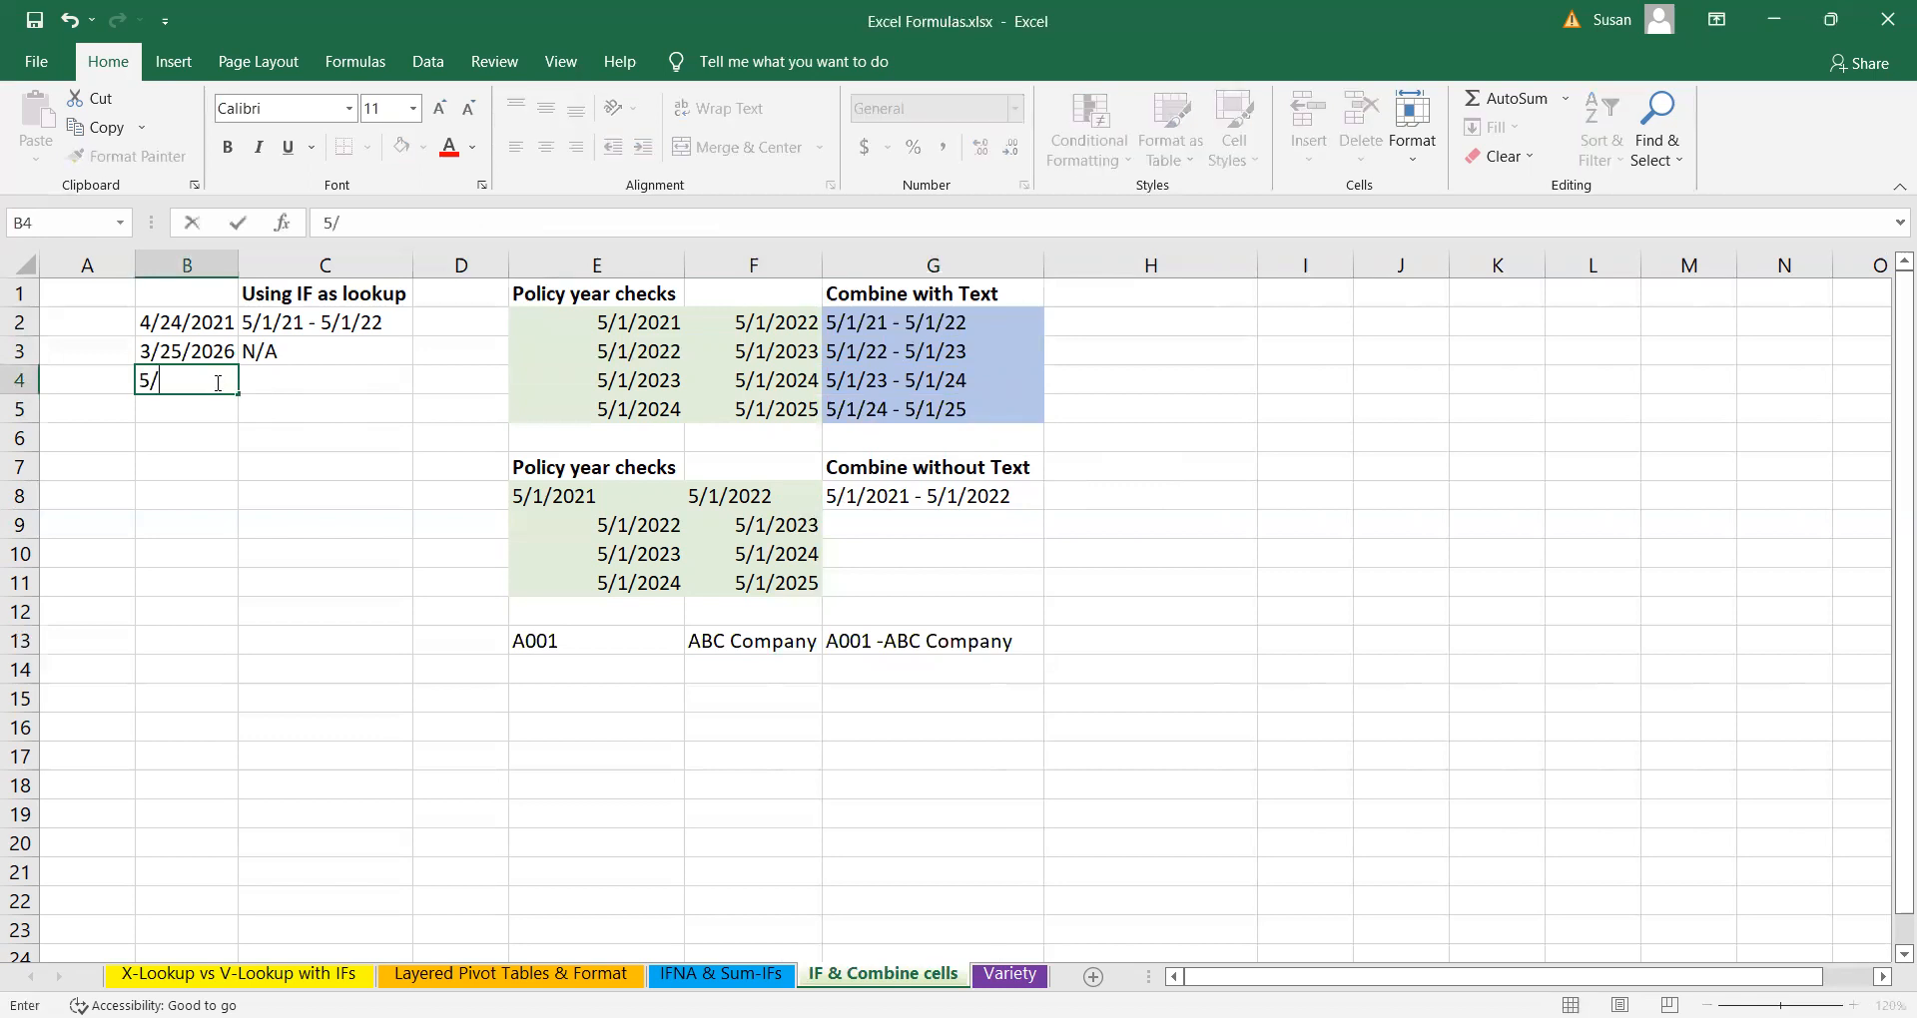
pyautogui.write('31/')
pyautogui.write('2025')
pyautogui.press('Return')
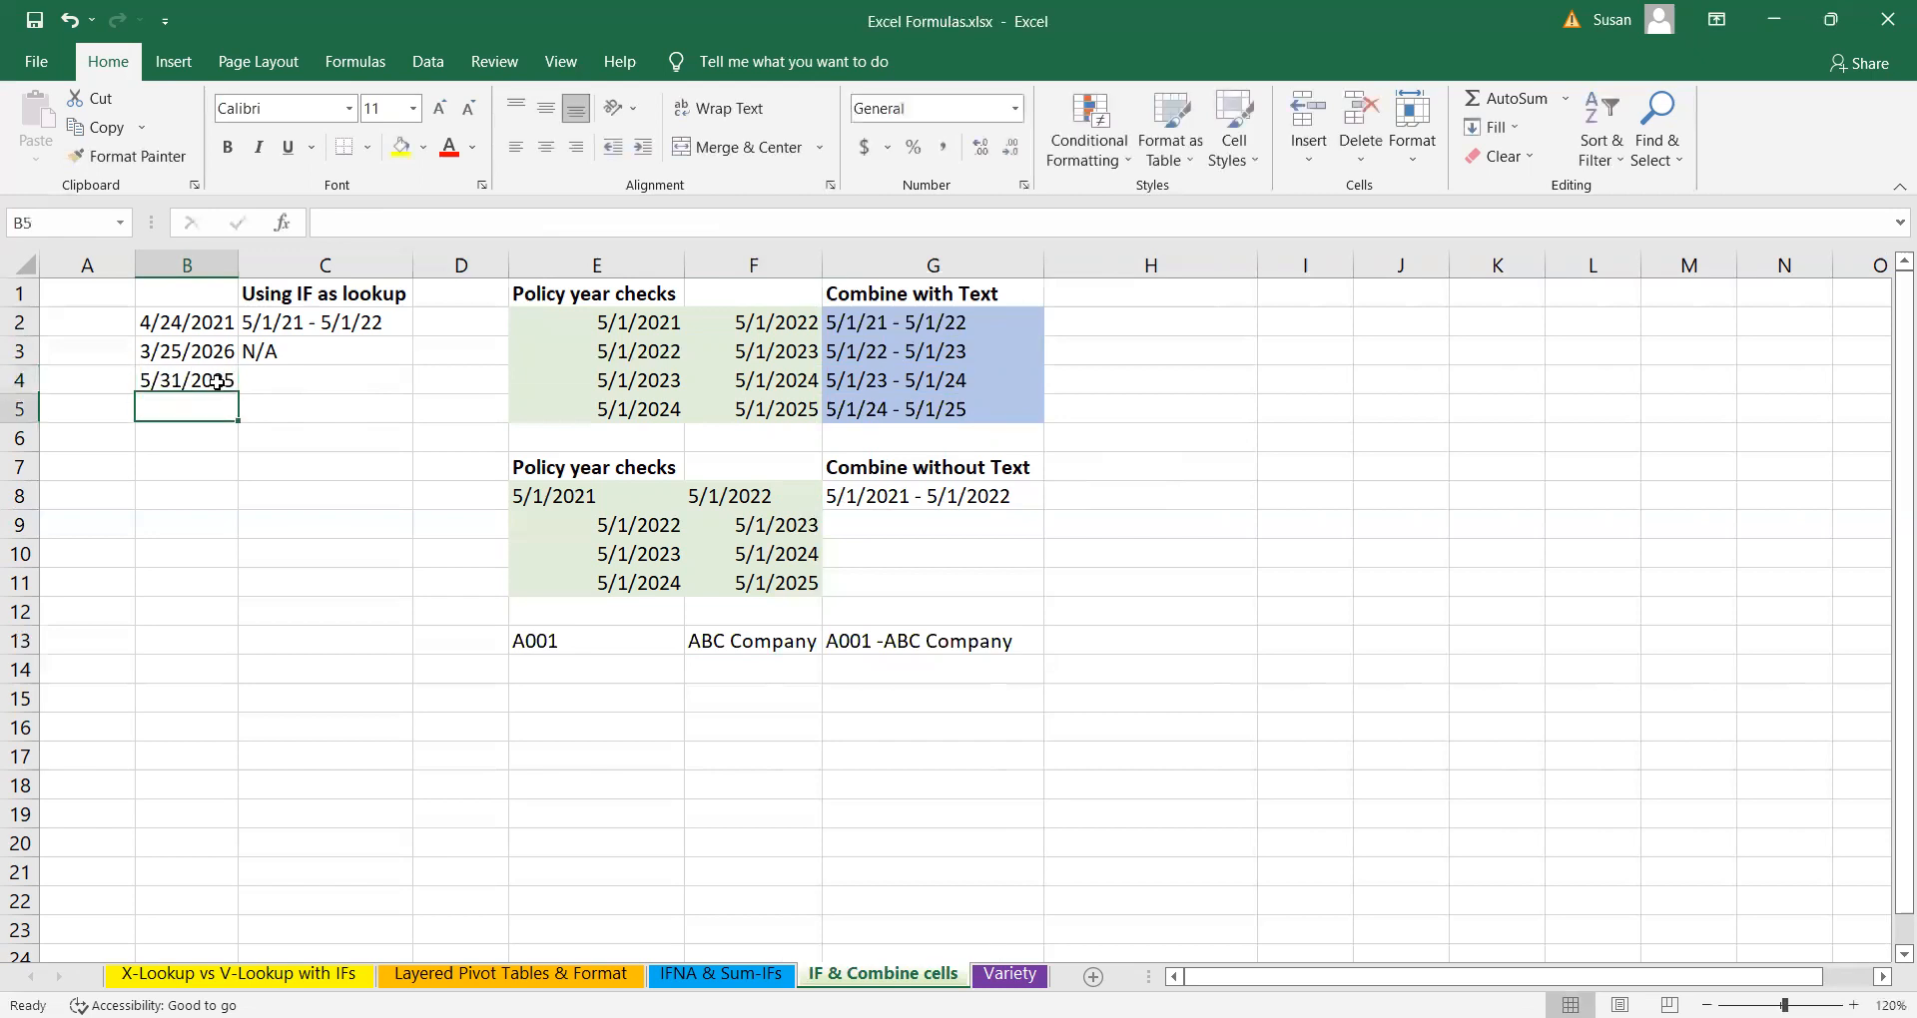
pyautogui.write('6/15')
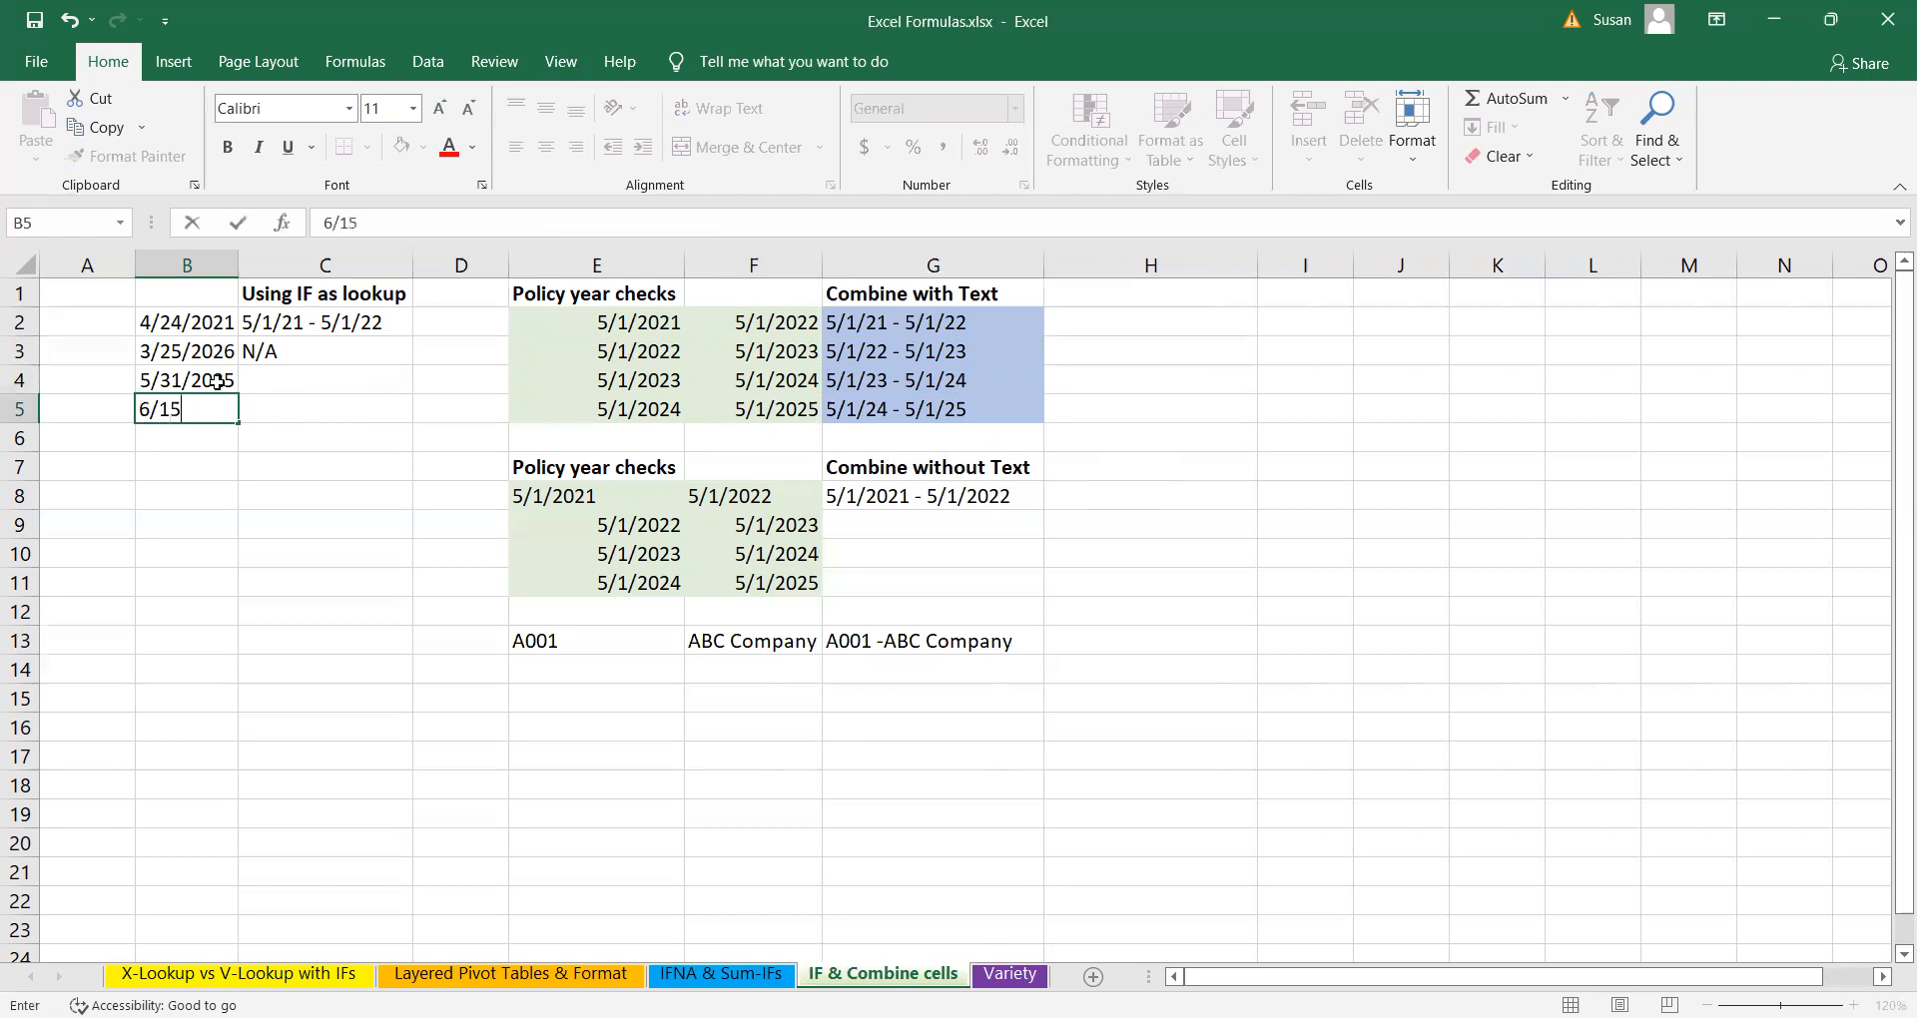
pyautogui.write('/21')
pyautogui.press('Return')
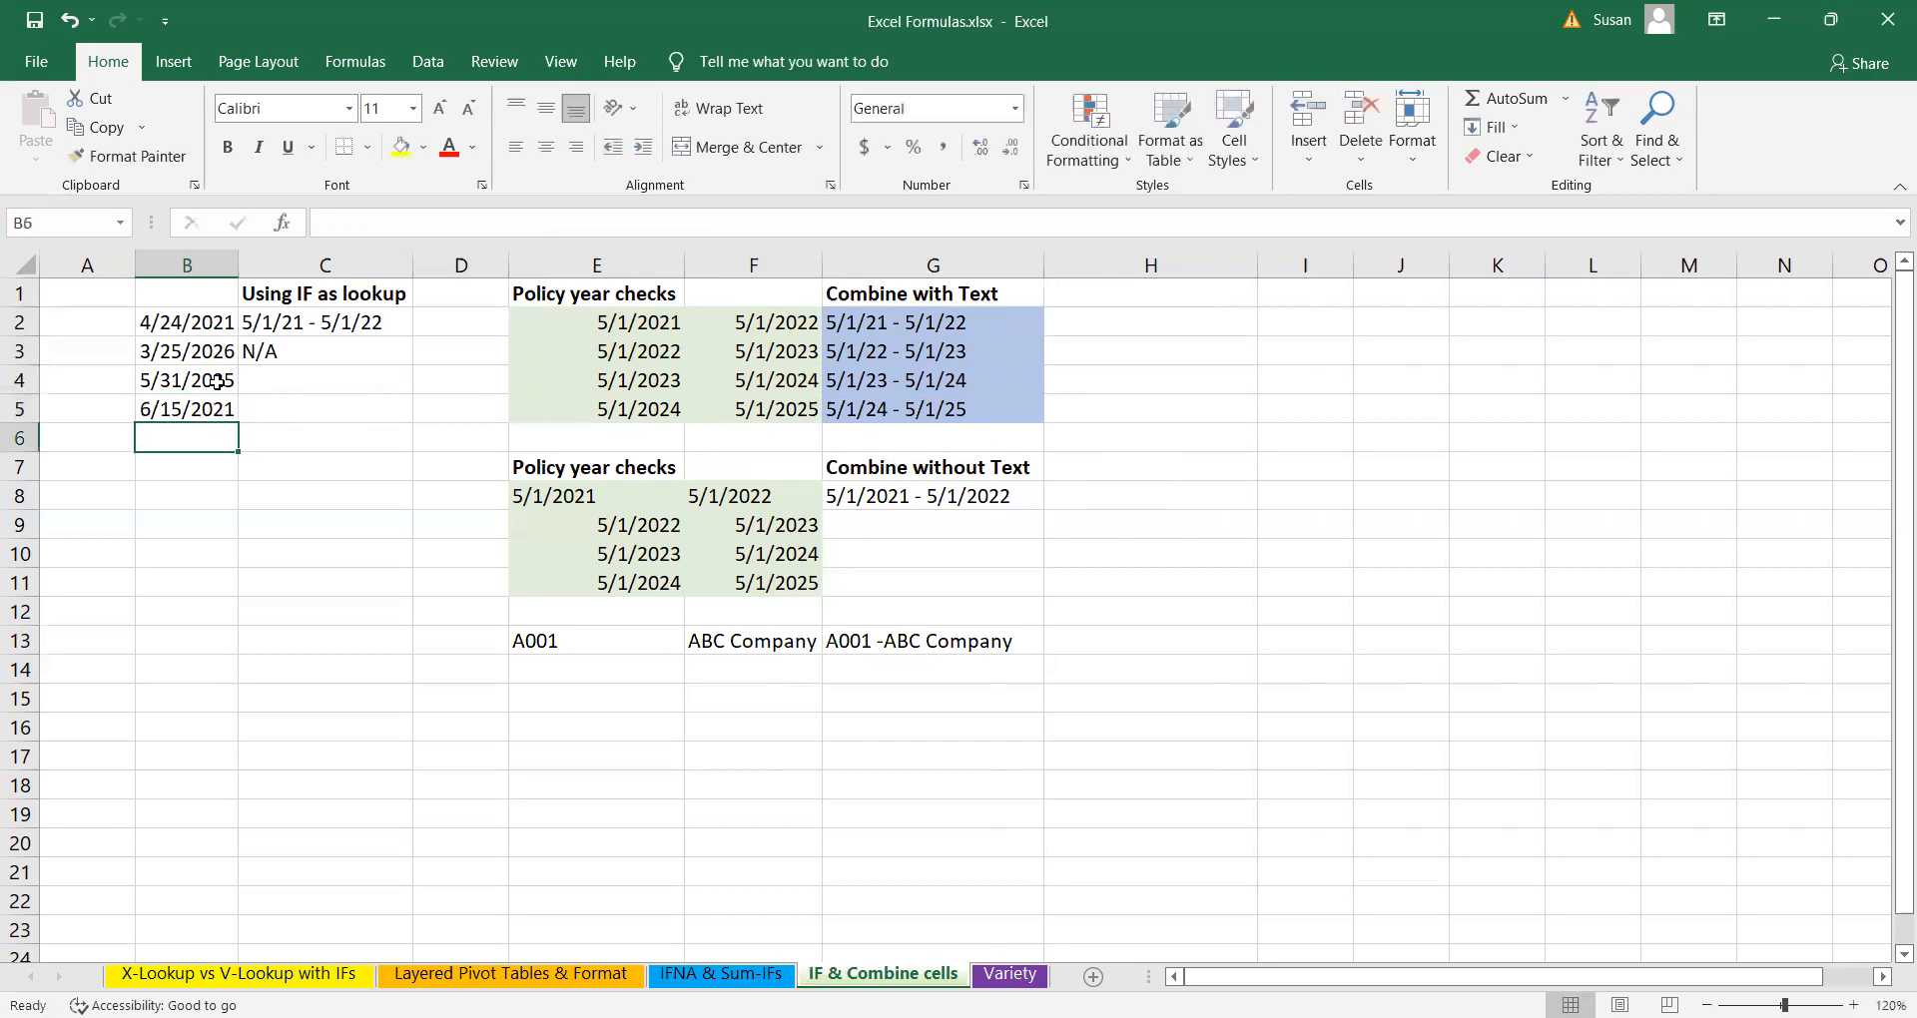
# - Continue the date list with 7/15/2023 in B6, 6/15/2022 in B7 and 8/2/2024 in B8
pyautogui.write('7/')
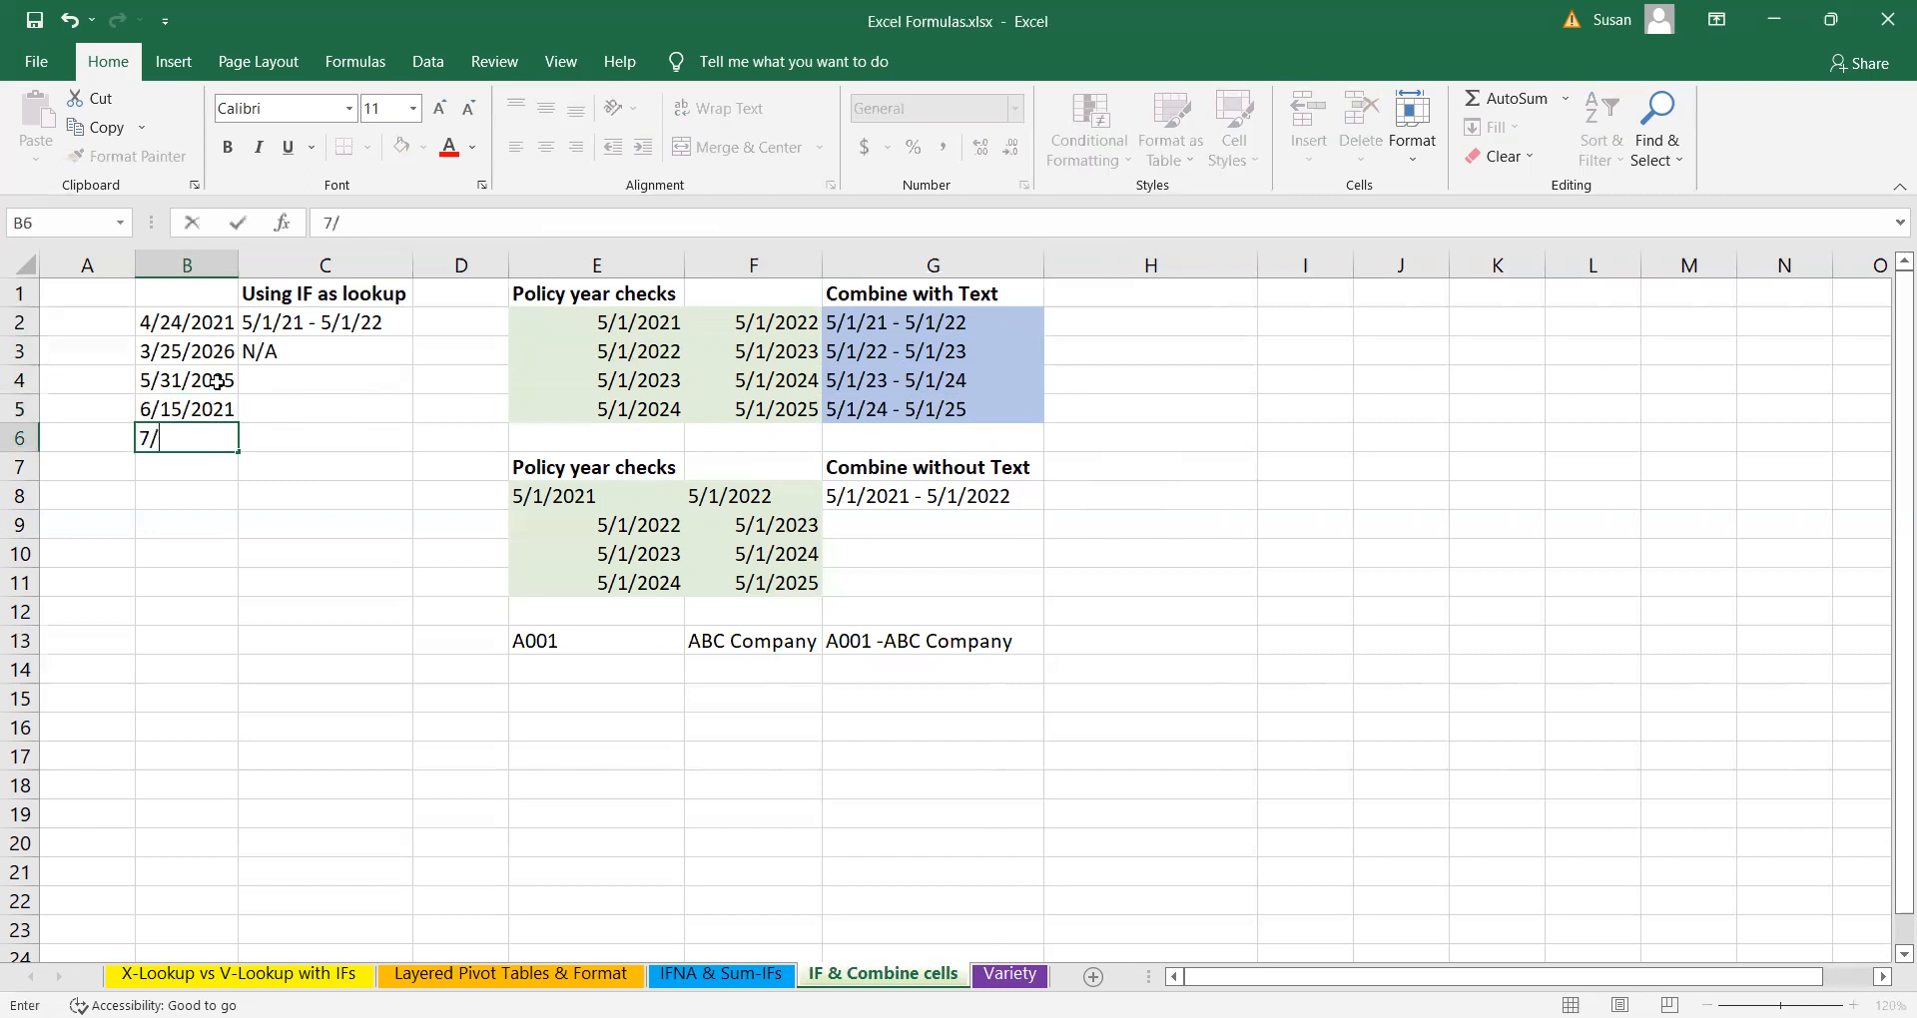
pyautogui.write('15/')
pyautogui.write('2023')
pyautogui.press('Return')
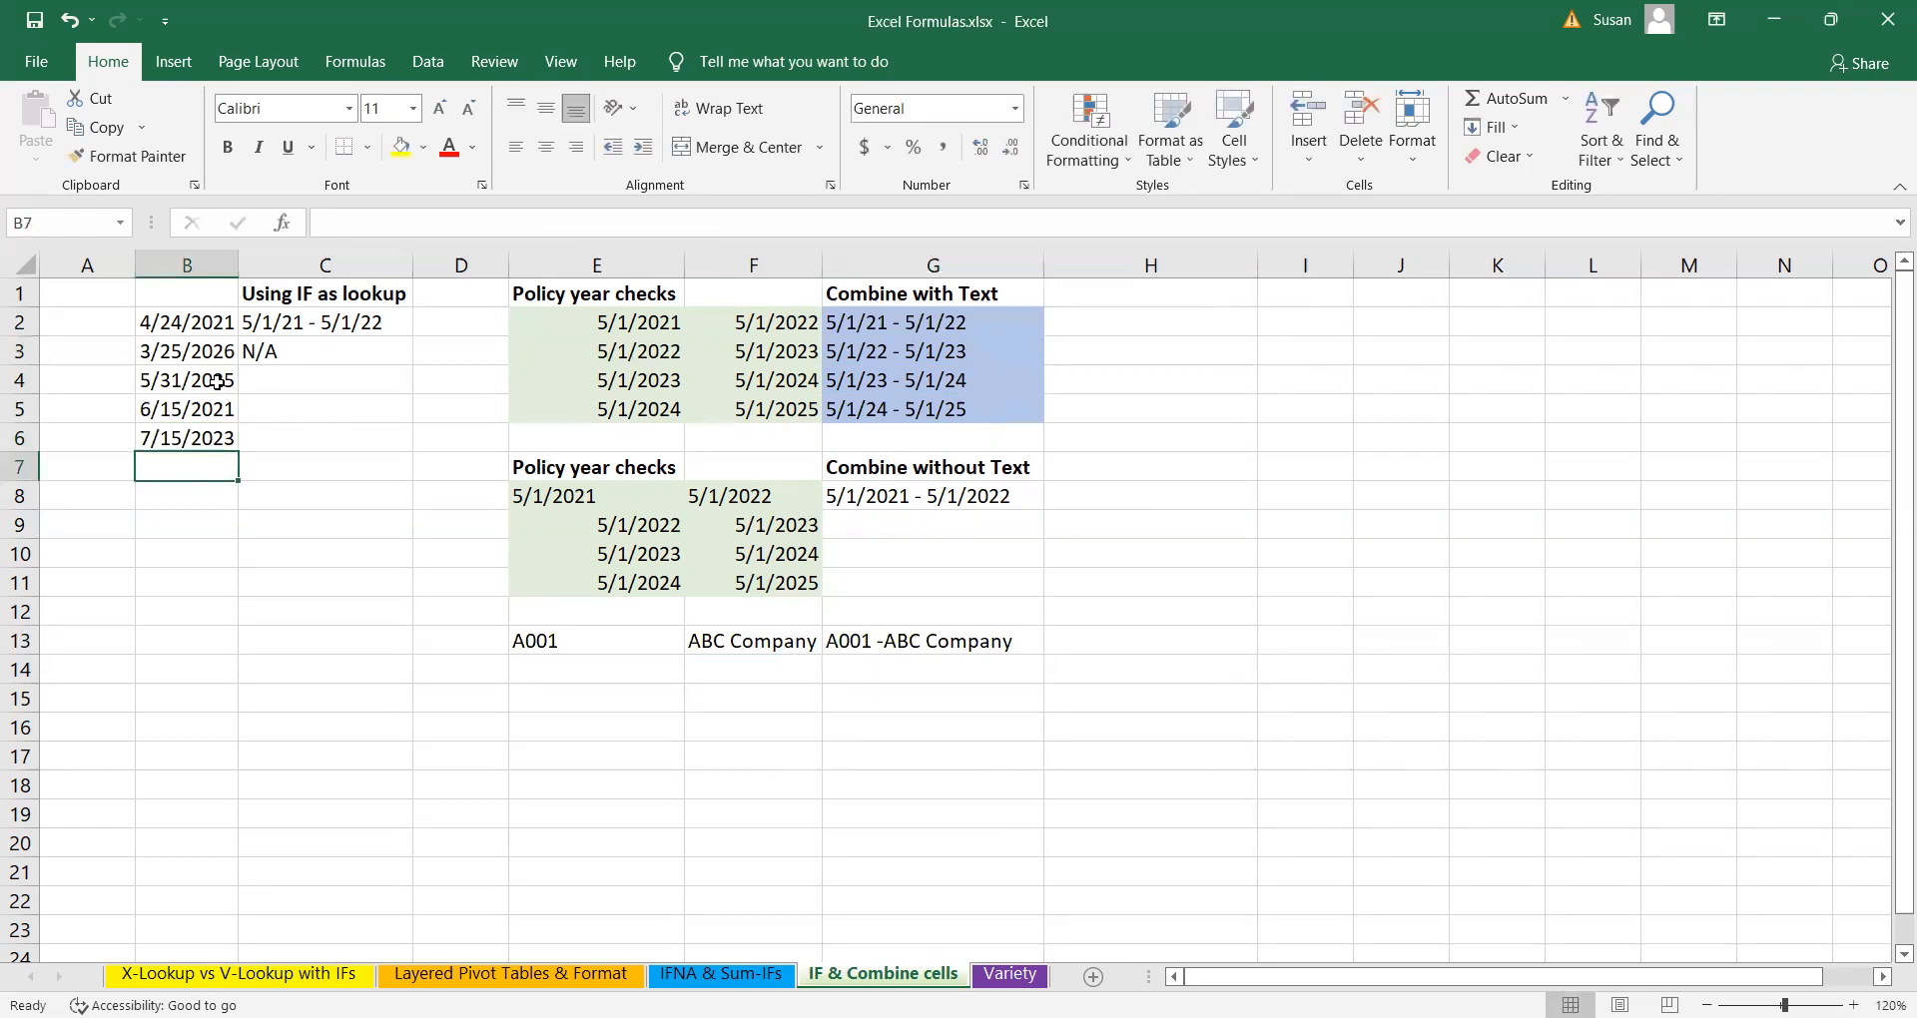
pyautogui.write('6/15/2')
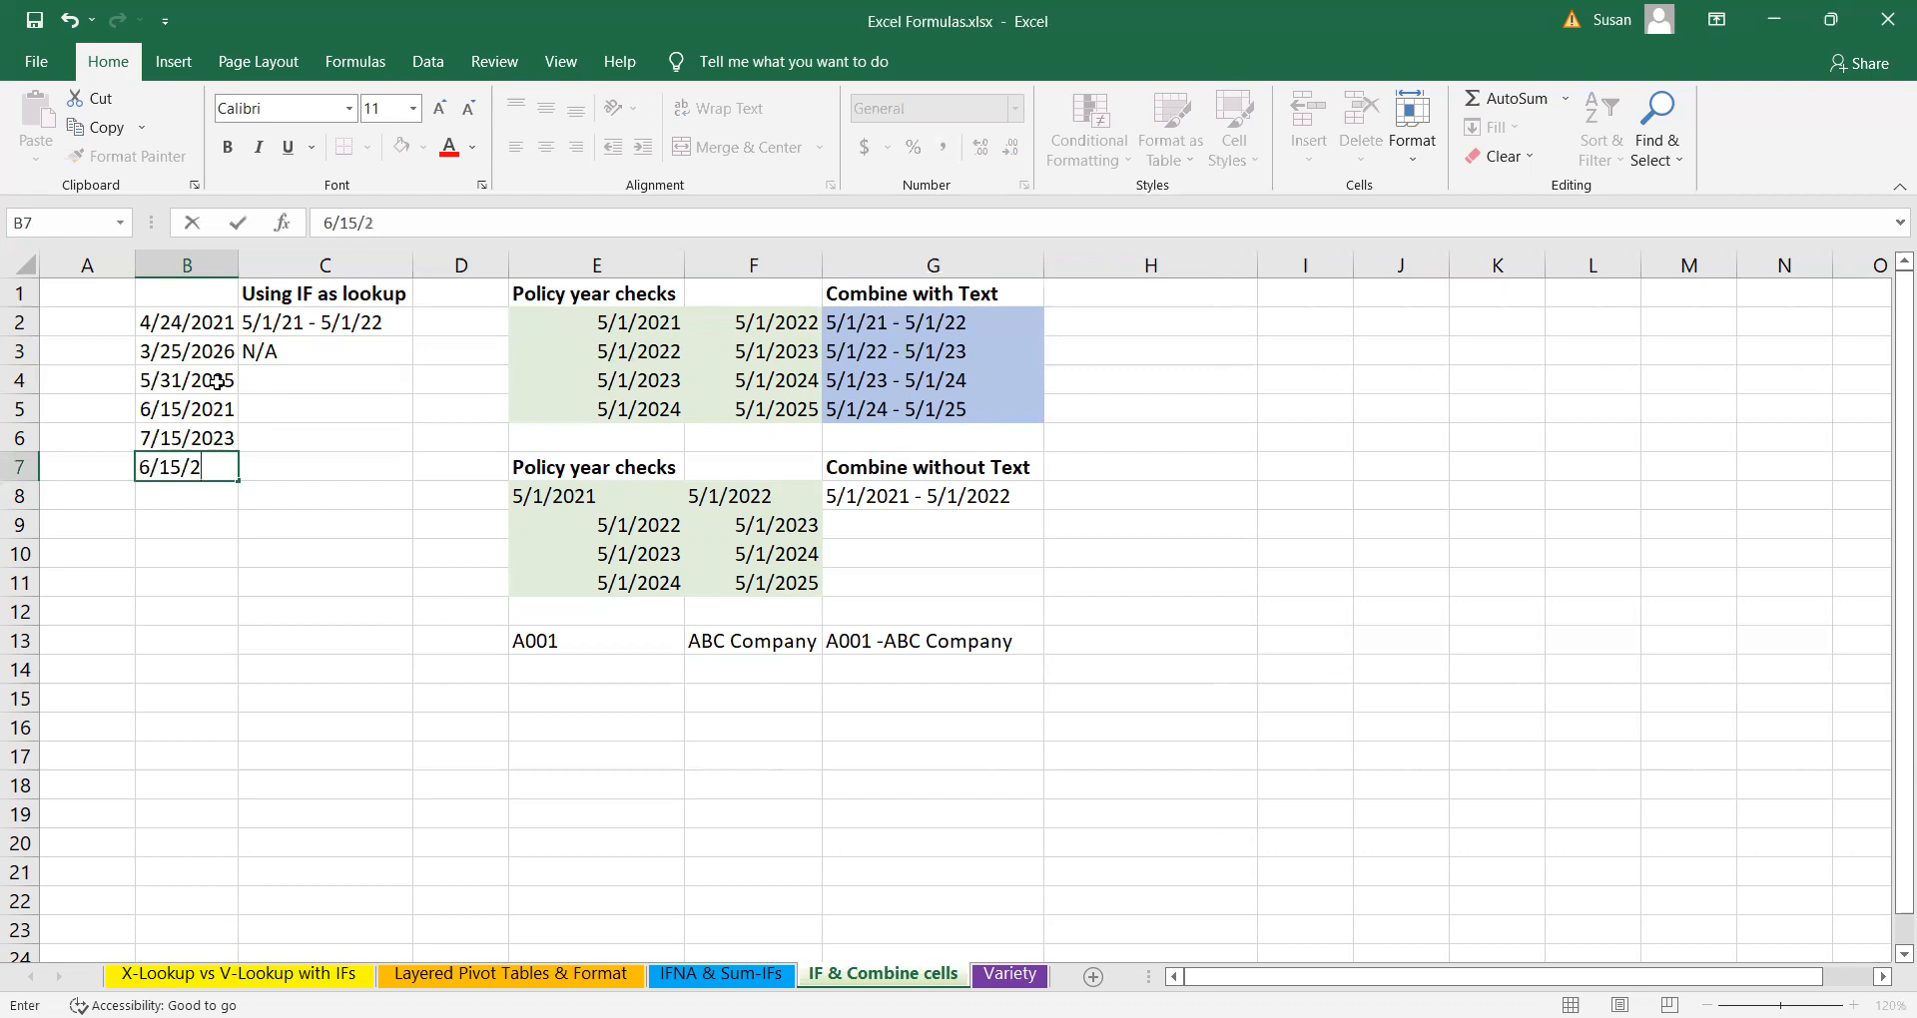
pyautogui.write('02')
pyautogui.press('Return')
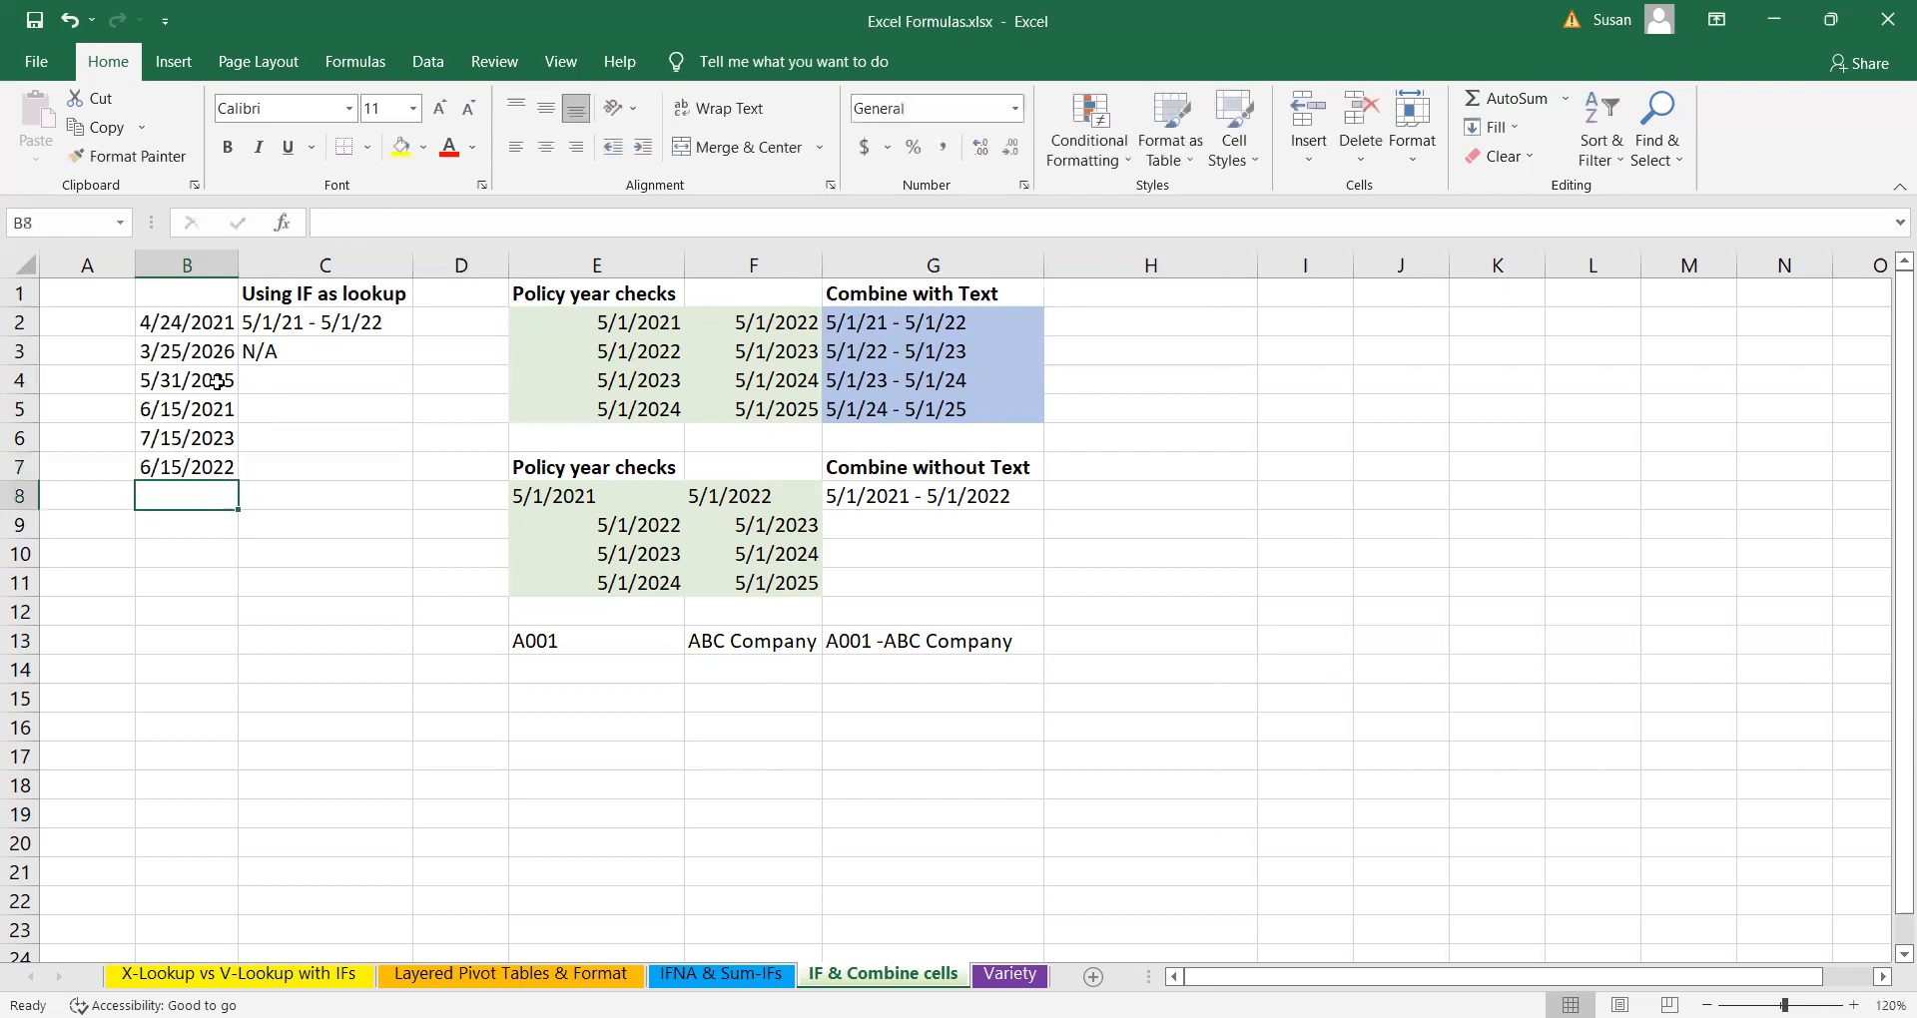
pyautogui.write('8/2')
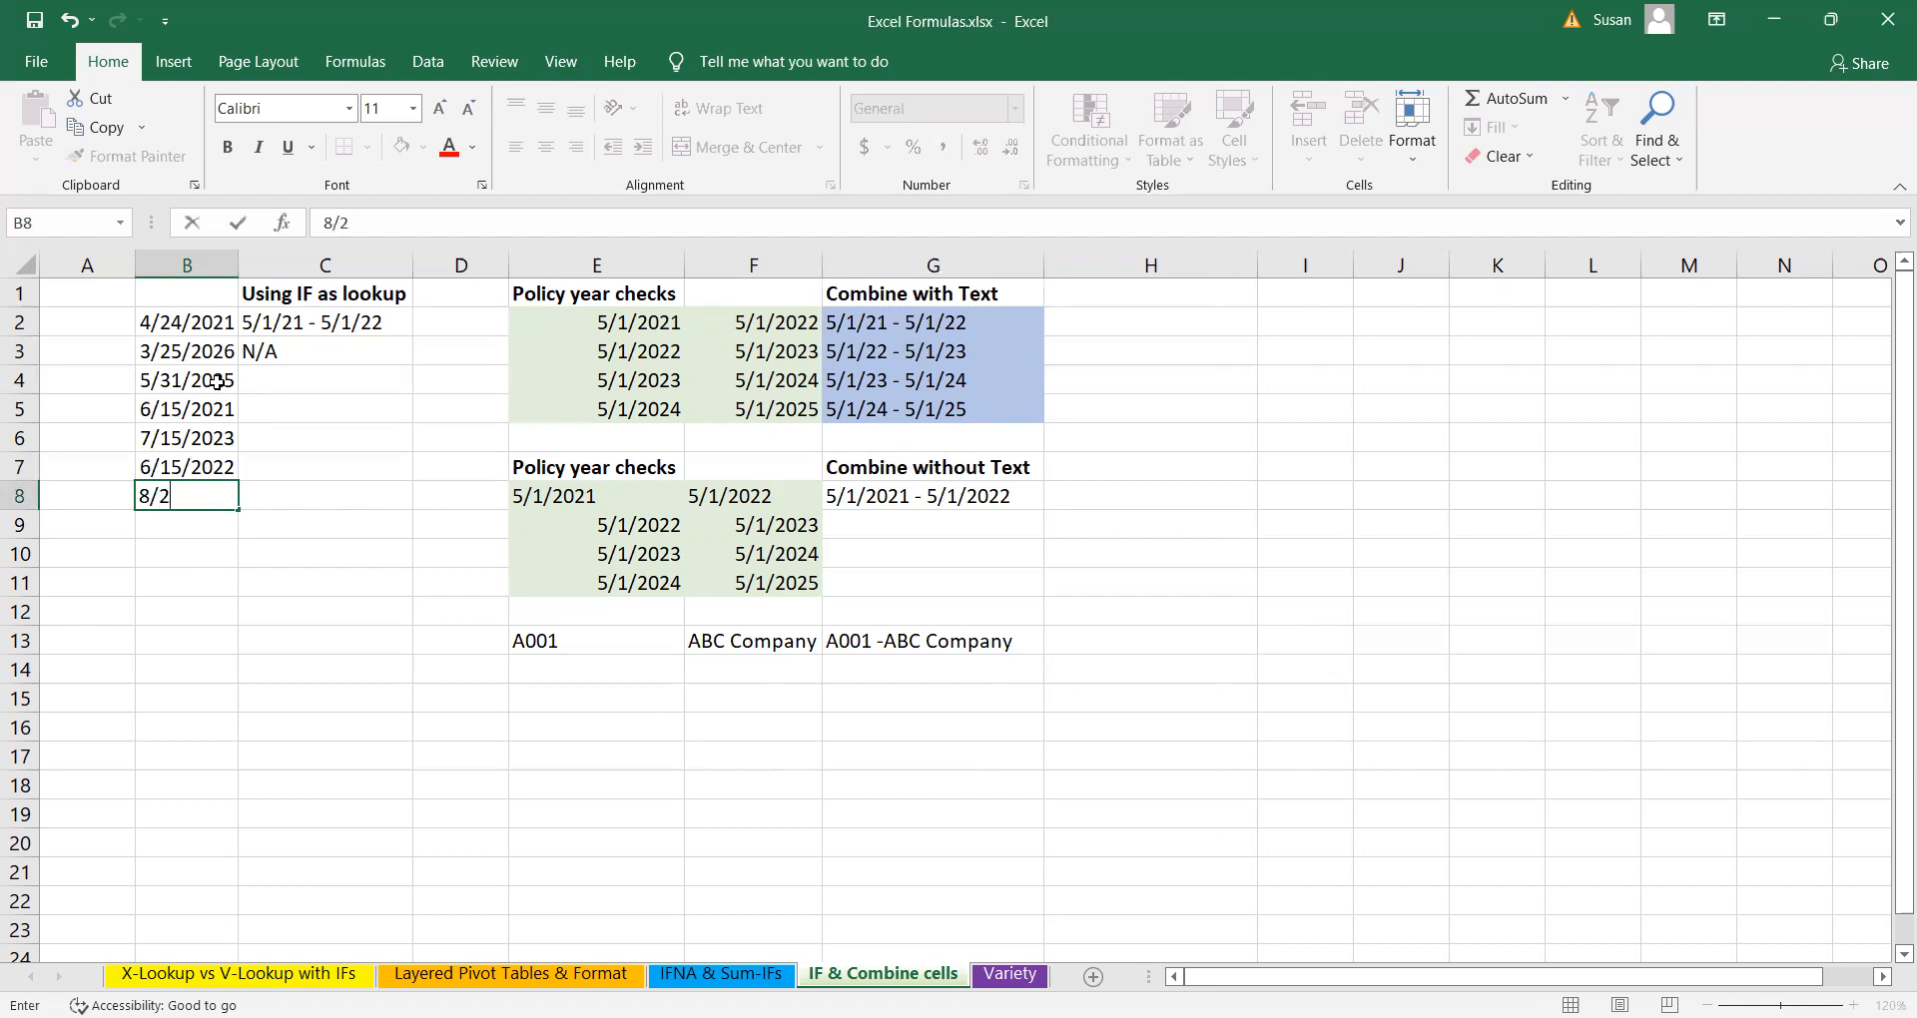
pyautogui.write('/202')
pyautogui.write('4')
pyautogui.press('Return')
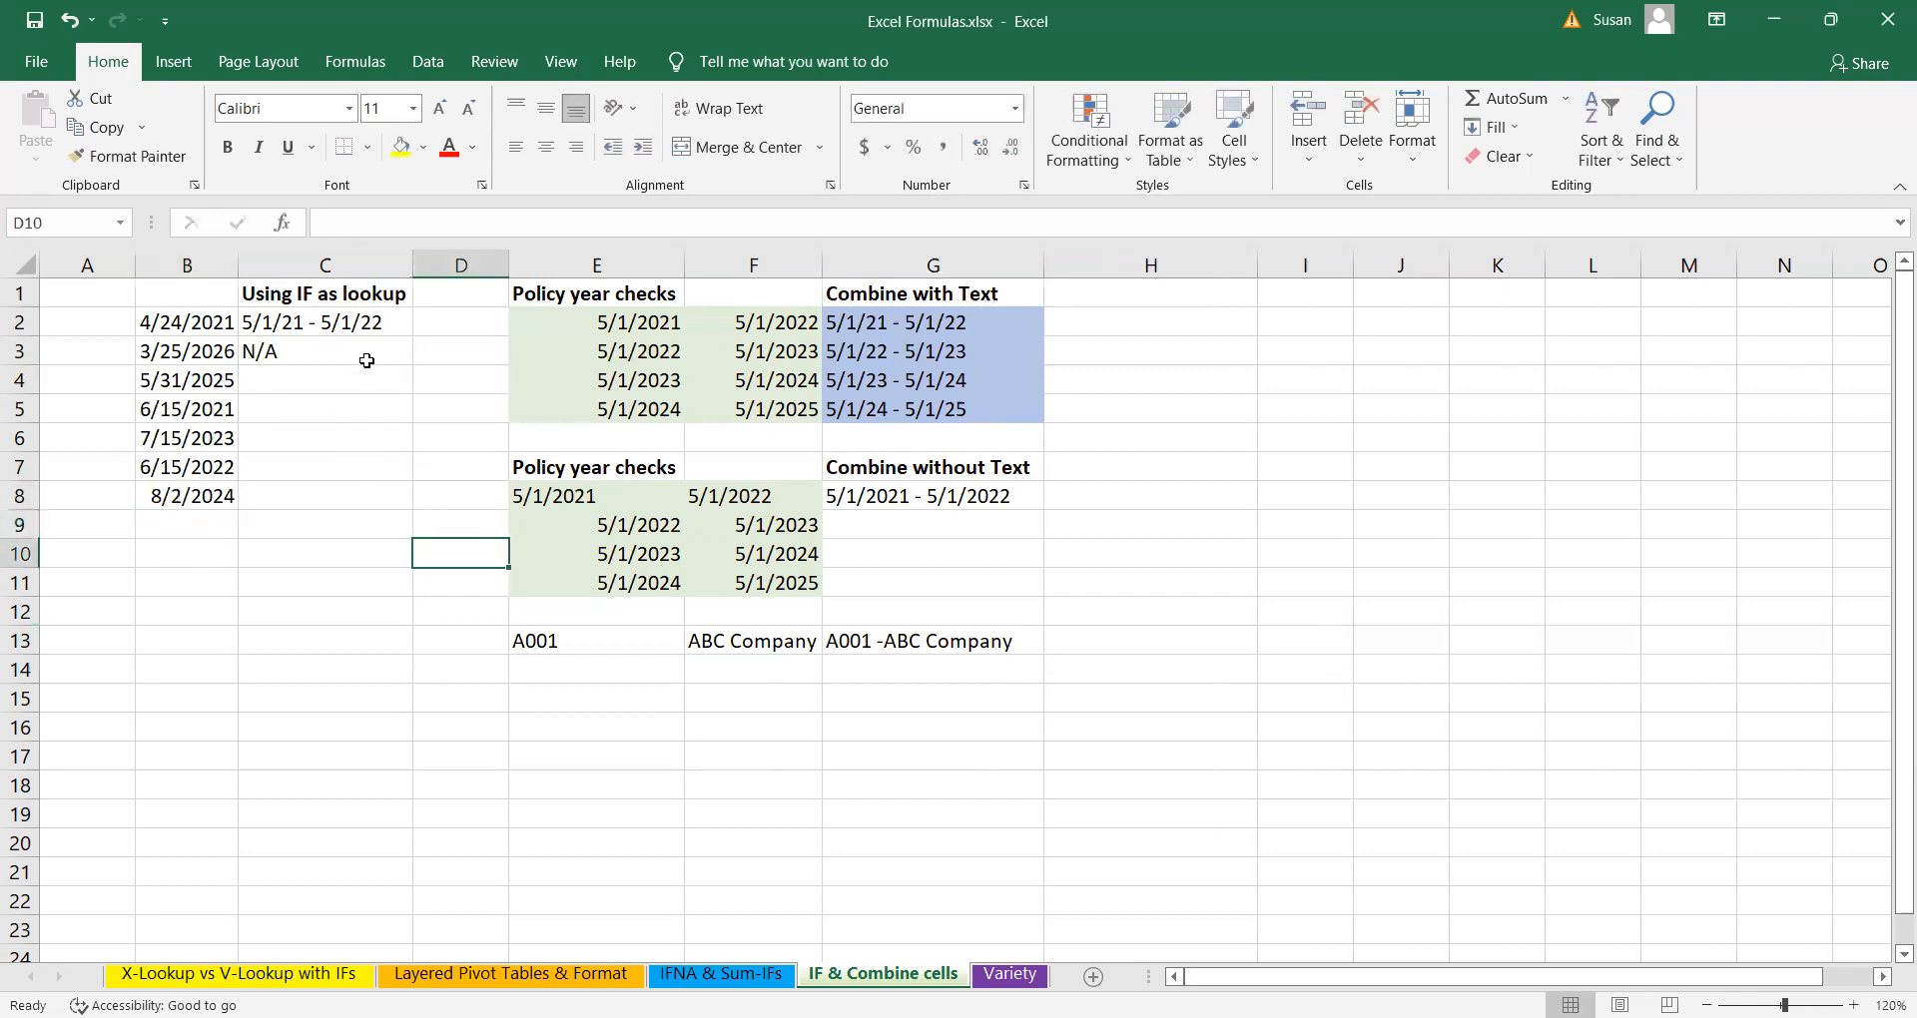
# - Check the IF formula in C2 and head column B with the title Dates in B1
pyautogui.click(377, 327)
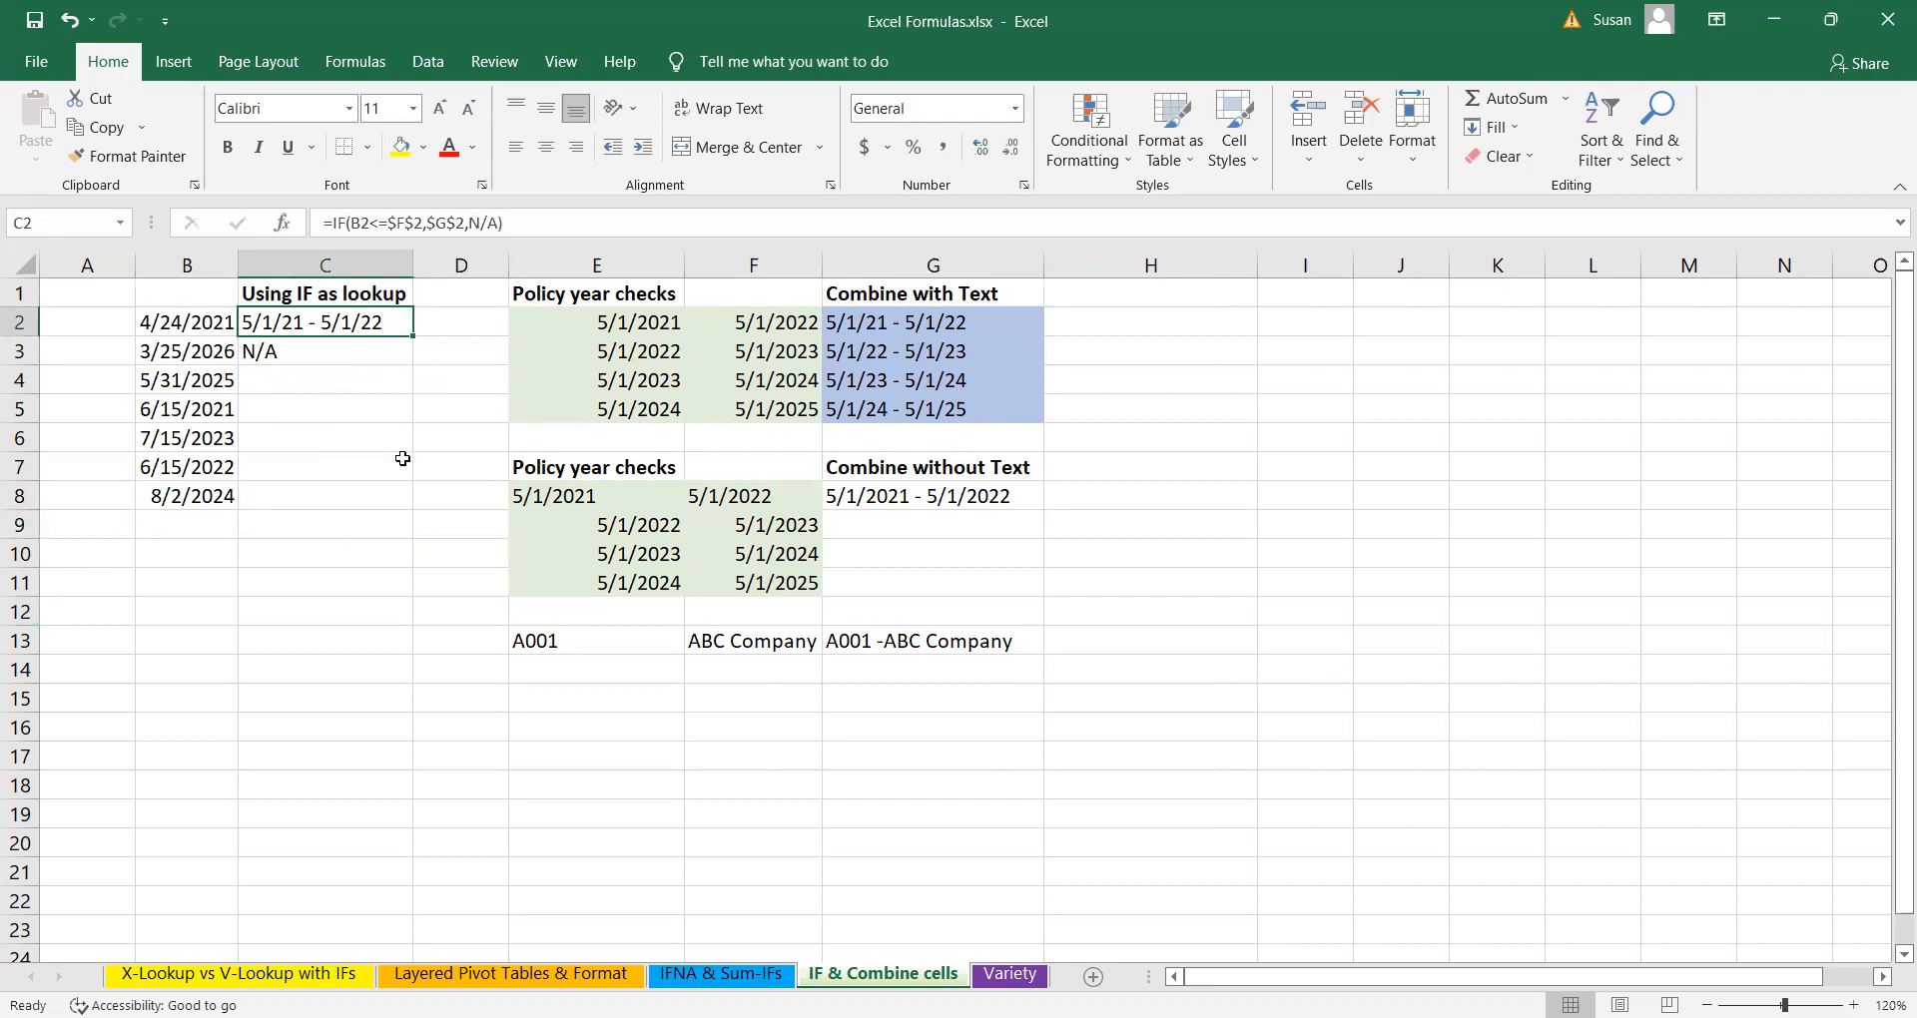
pyautogui.click(187, 297)
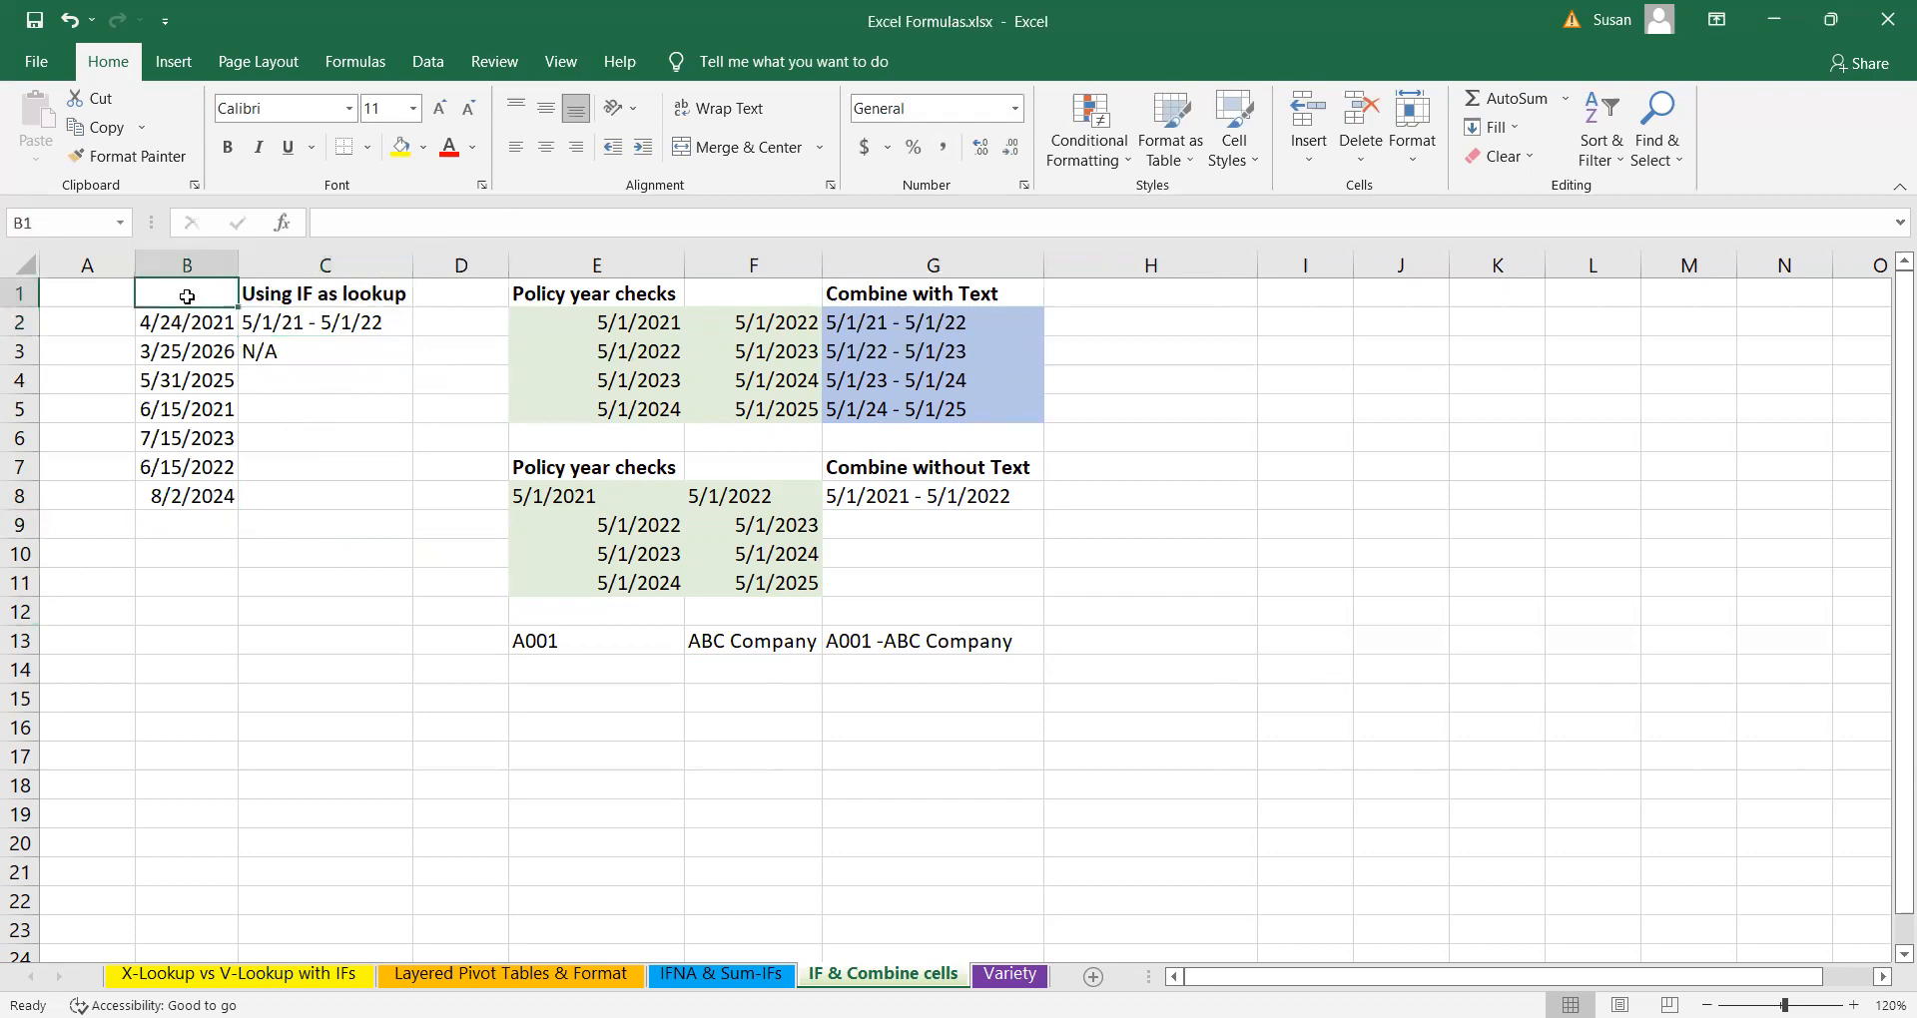
pyautogui.write('Dates')
pyautogui.press('Return')
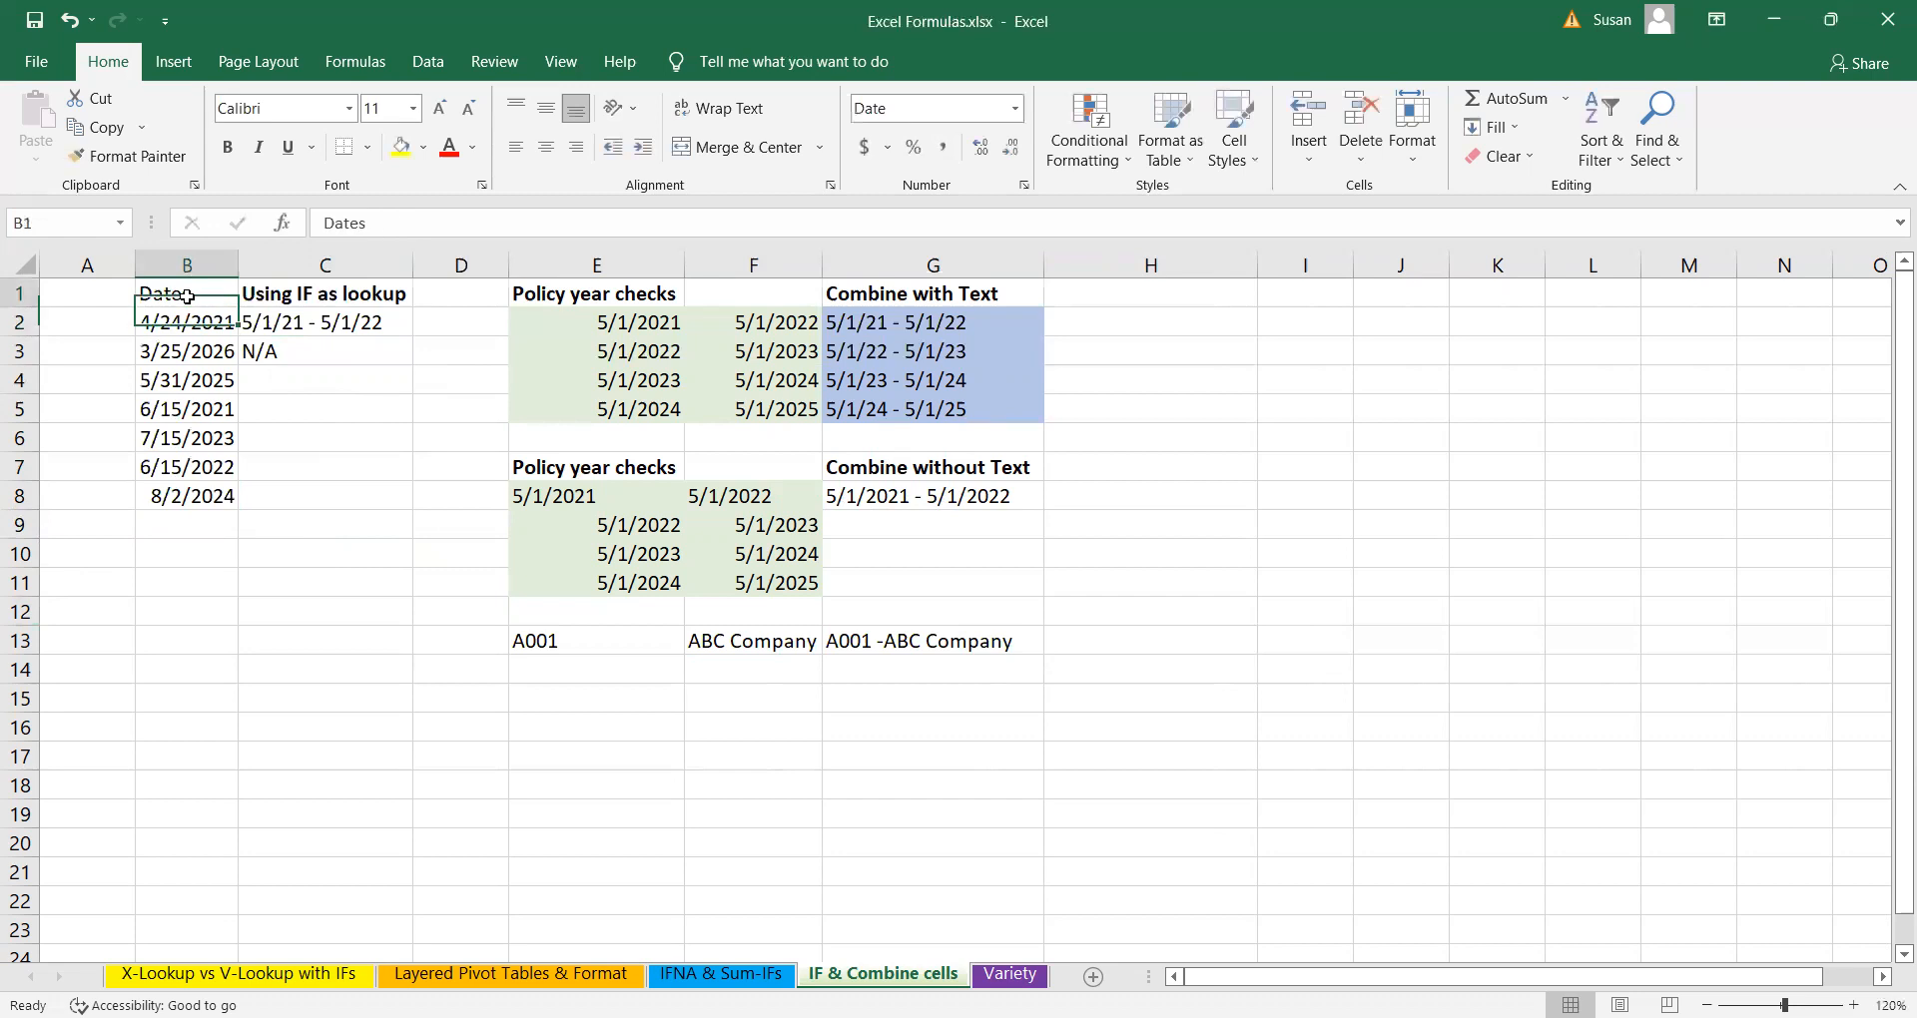
# - Review the IF lookup column heading and each combined policy period in G2:G5
pyautogui.click(279, 437)
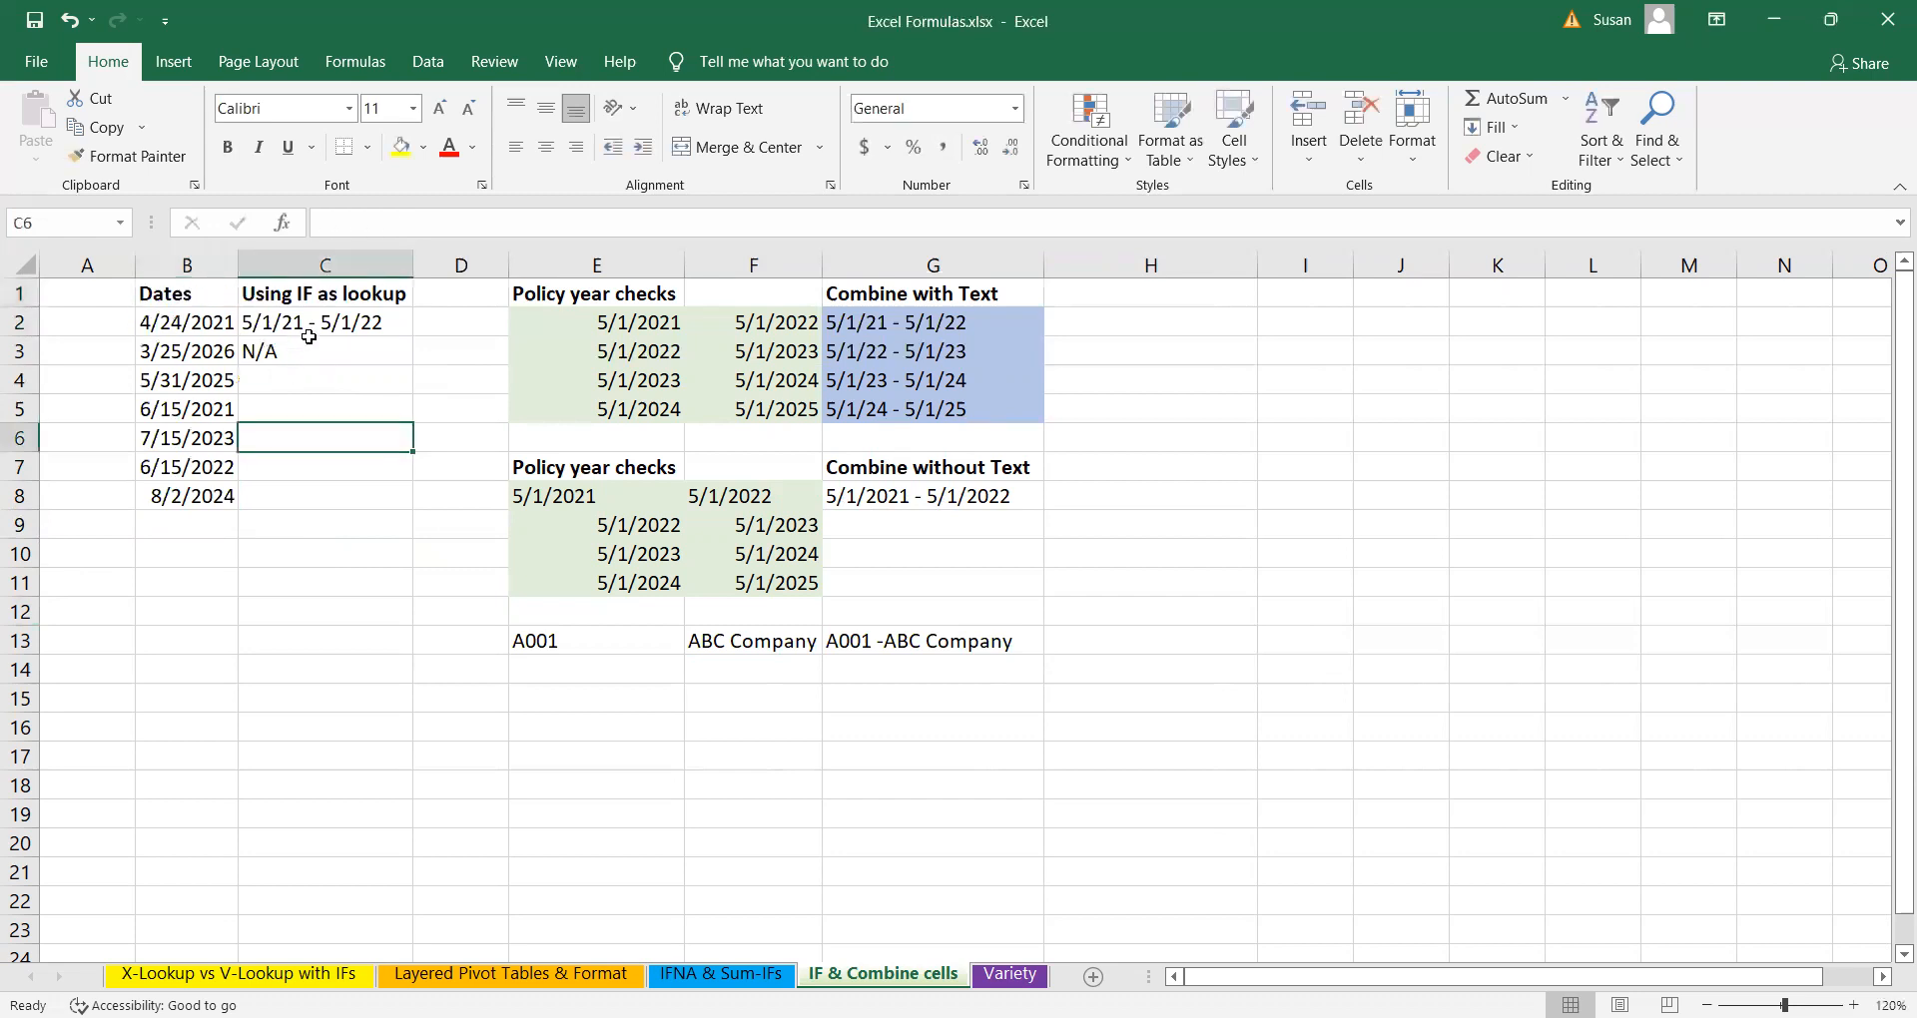
pyautogui.click(328, 285)
pyautogui.click(962, 327)
pyautogui.click(953, 355)
pyautogui.click(952, 380)
pyautogui.click(953, 403)
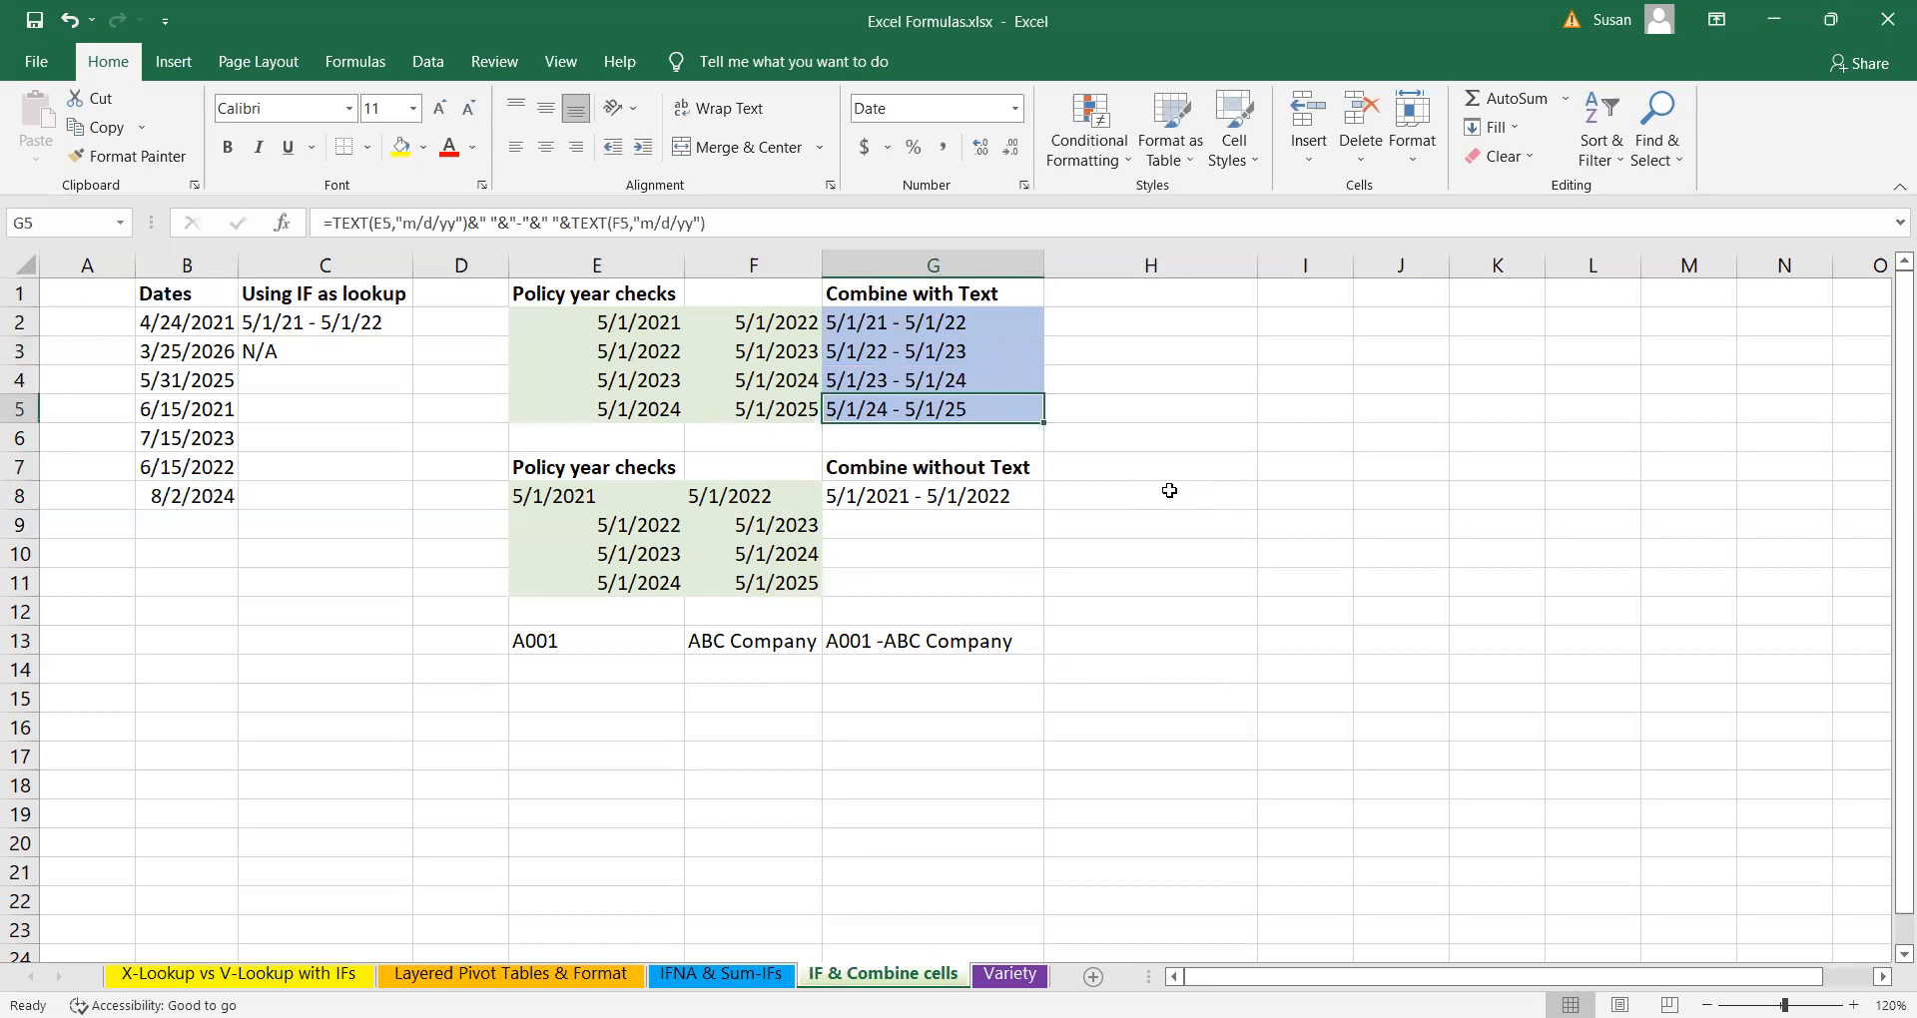
# - Compare the dates in B2 and B6 with their matching combined policy periods in G2 and G4
pyautogui.click(1168, 492)
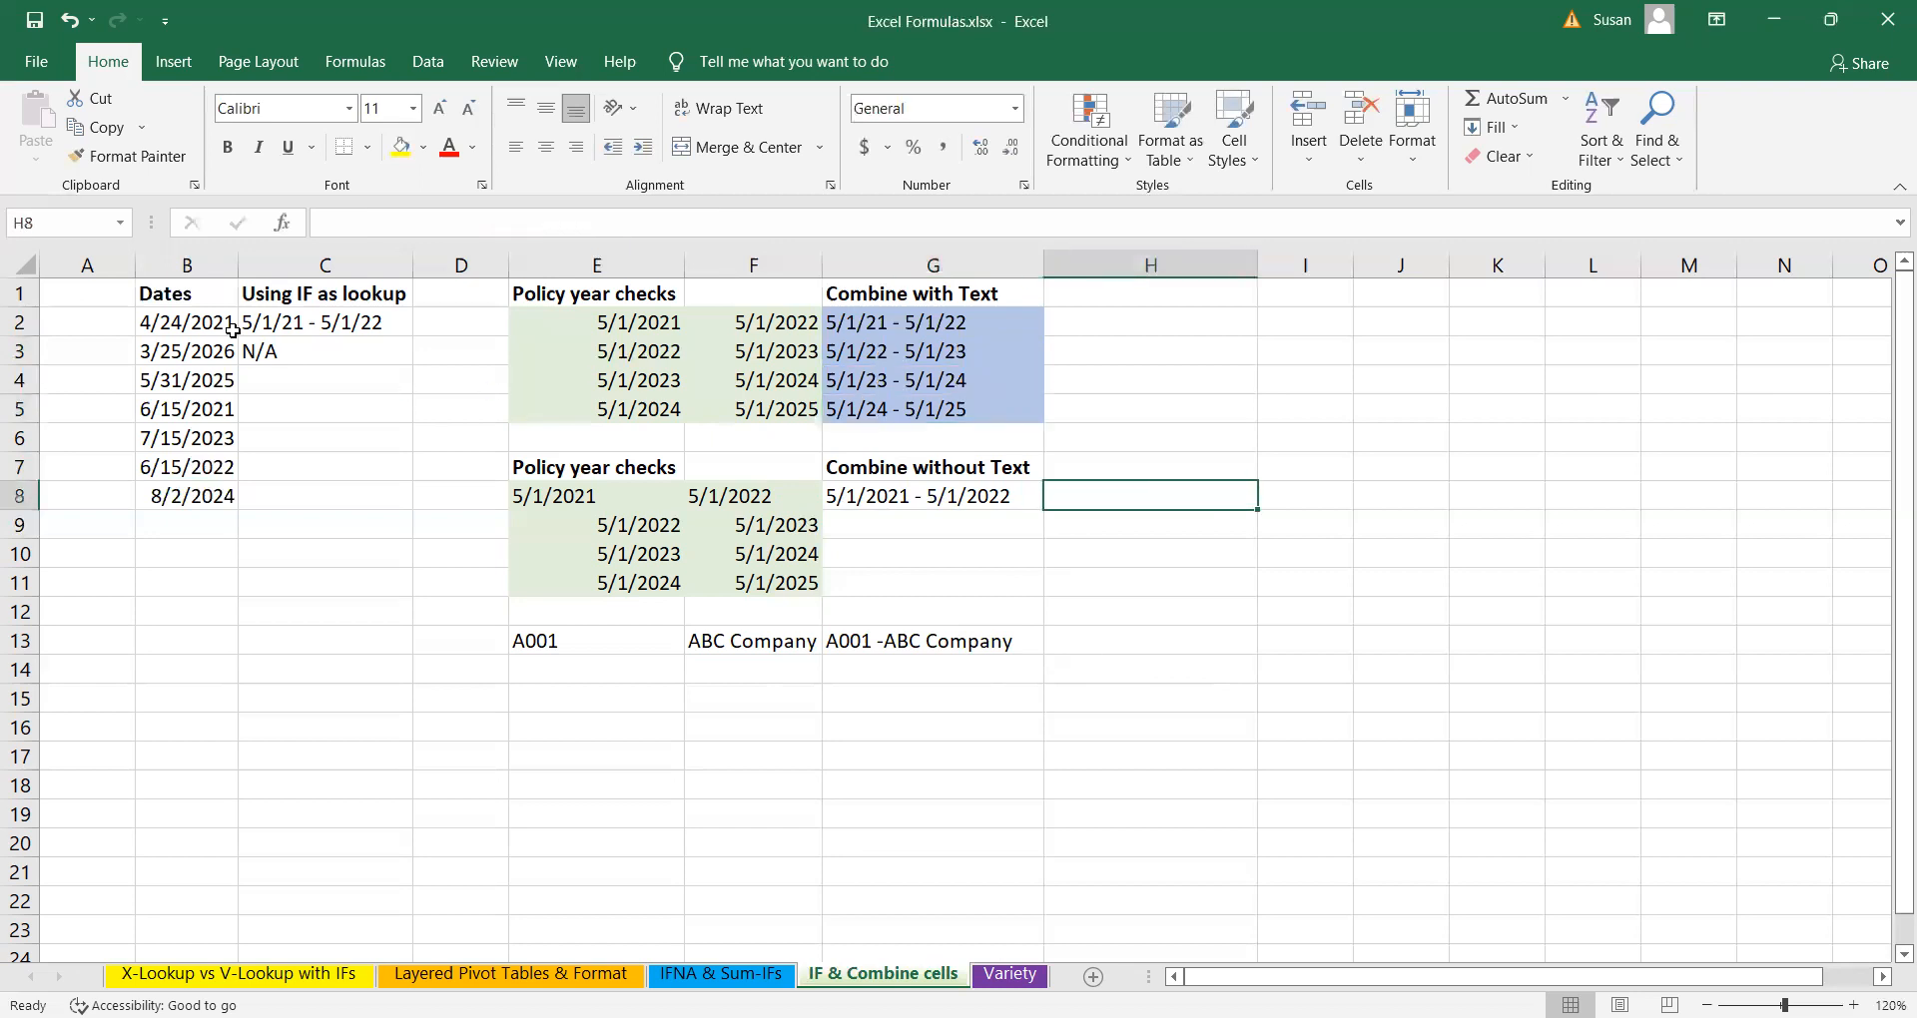
pyautogui.click(205, 326)
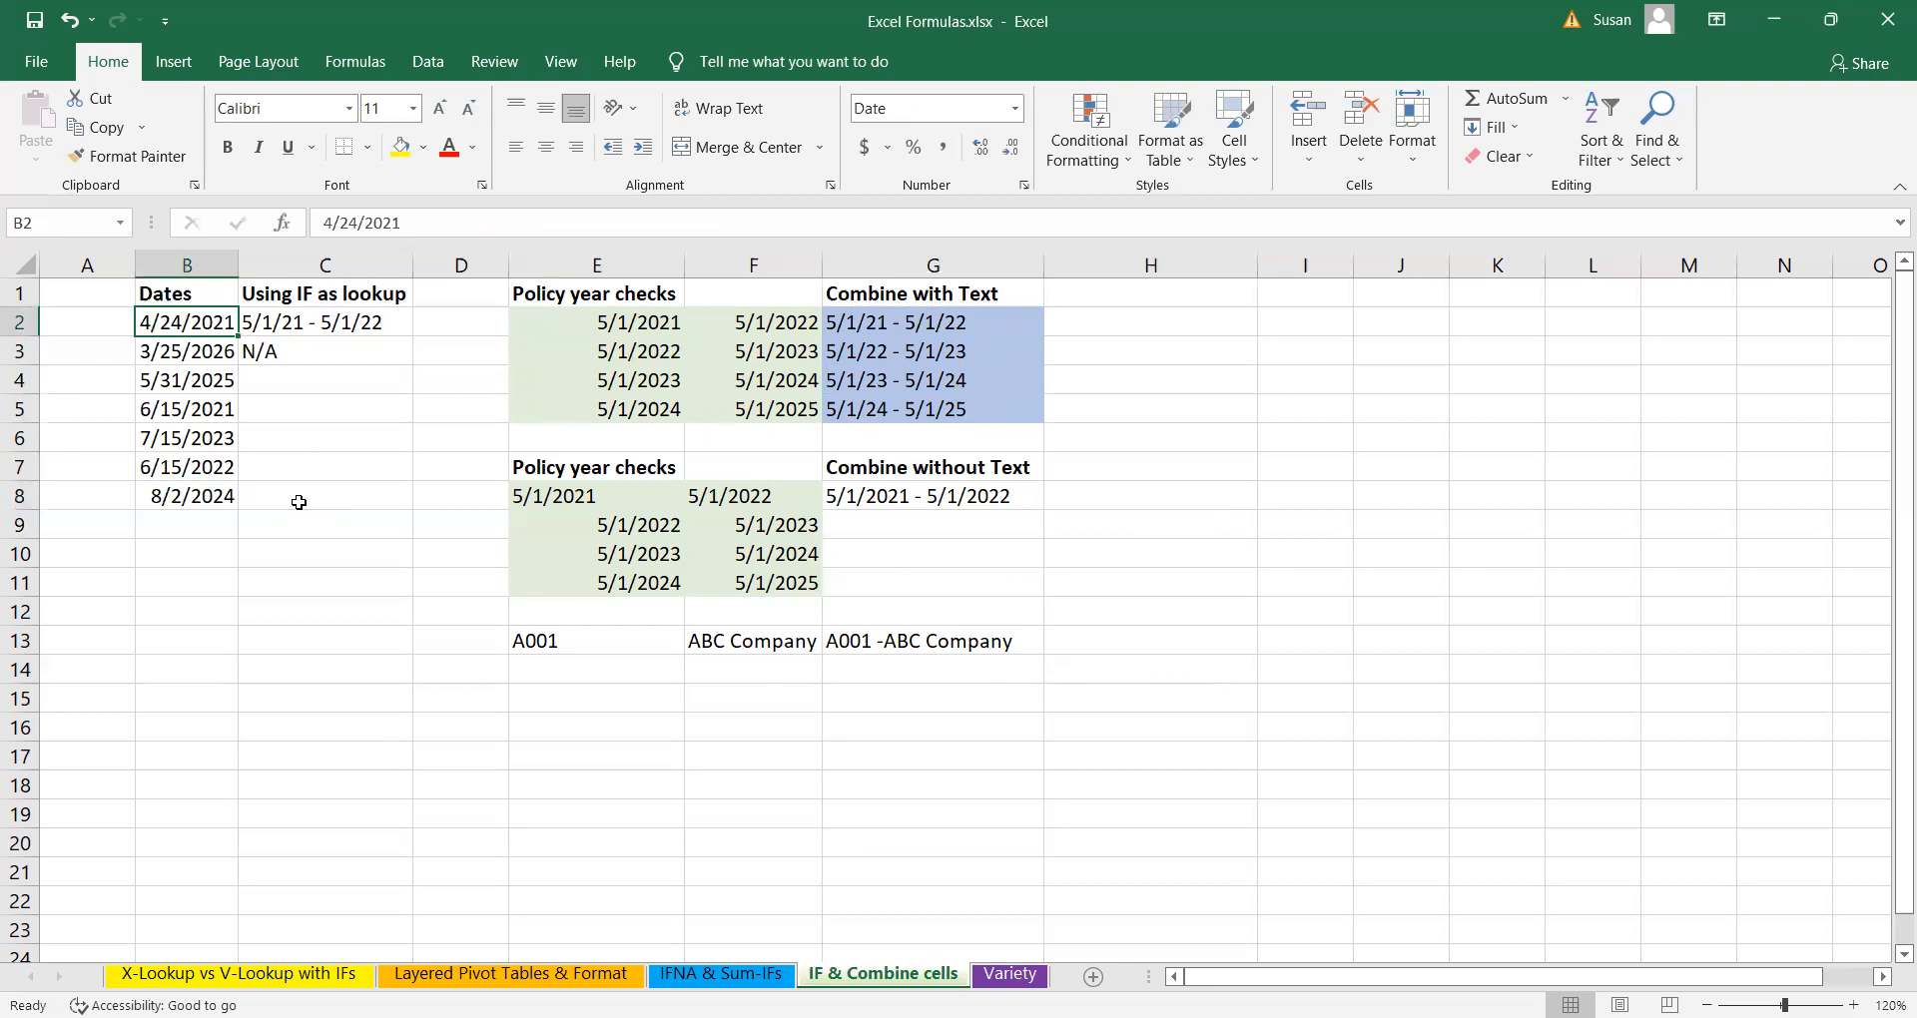
pyautogui.click(902, 322)
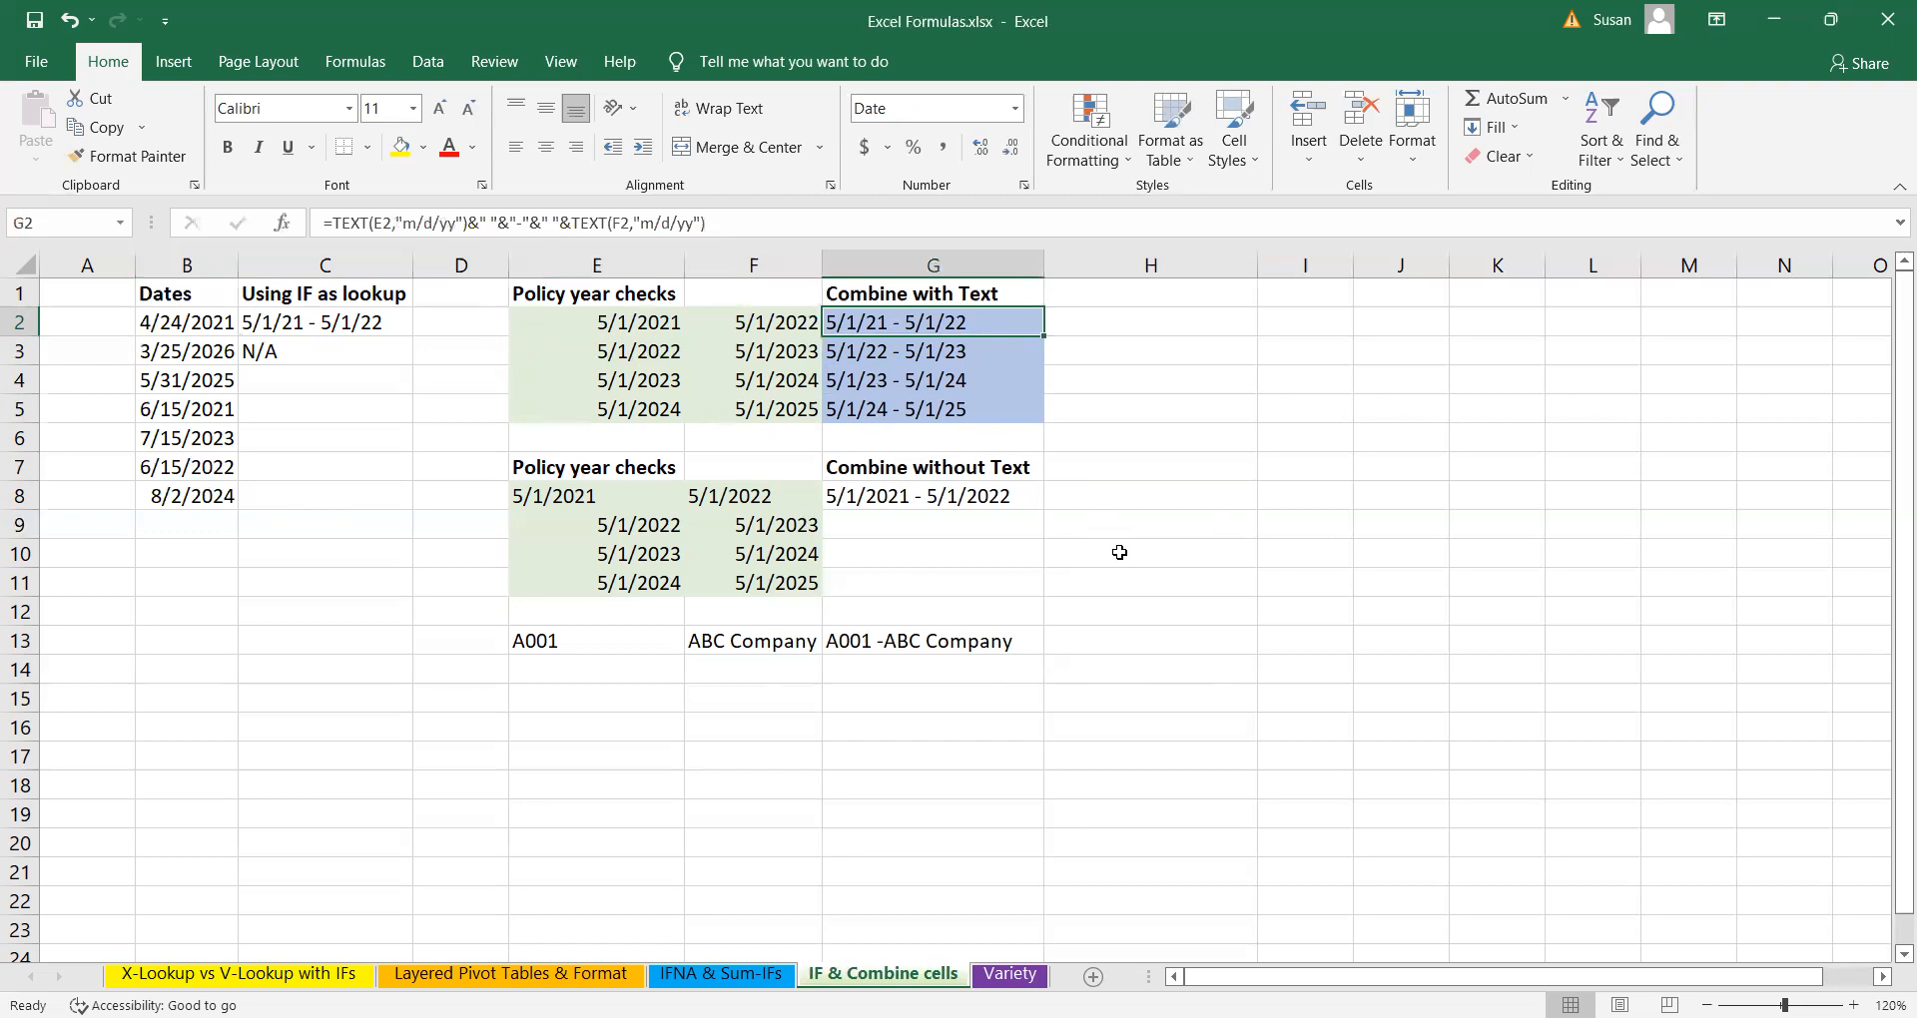
pyautogui.click(205, 439)
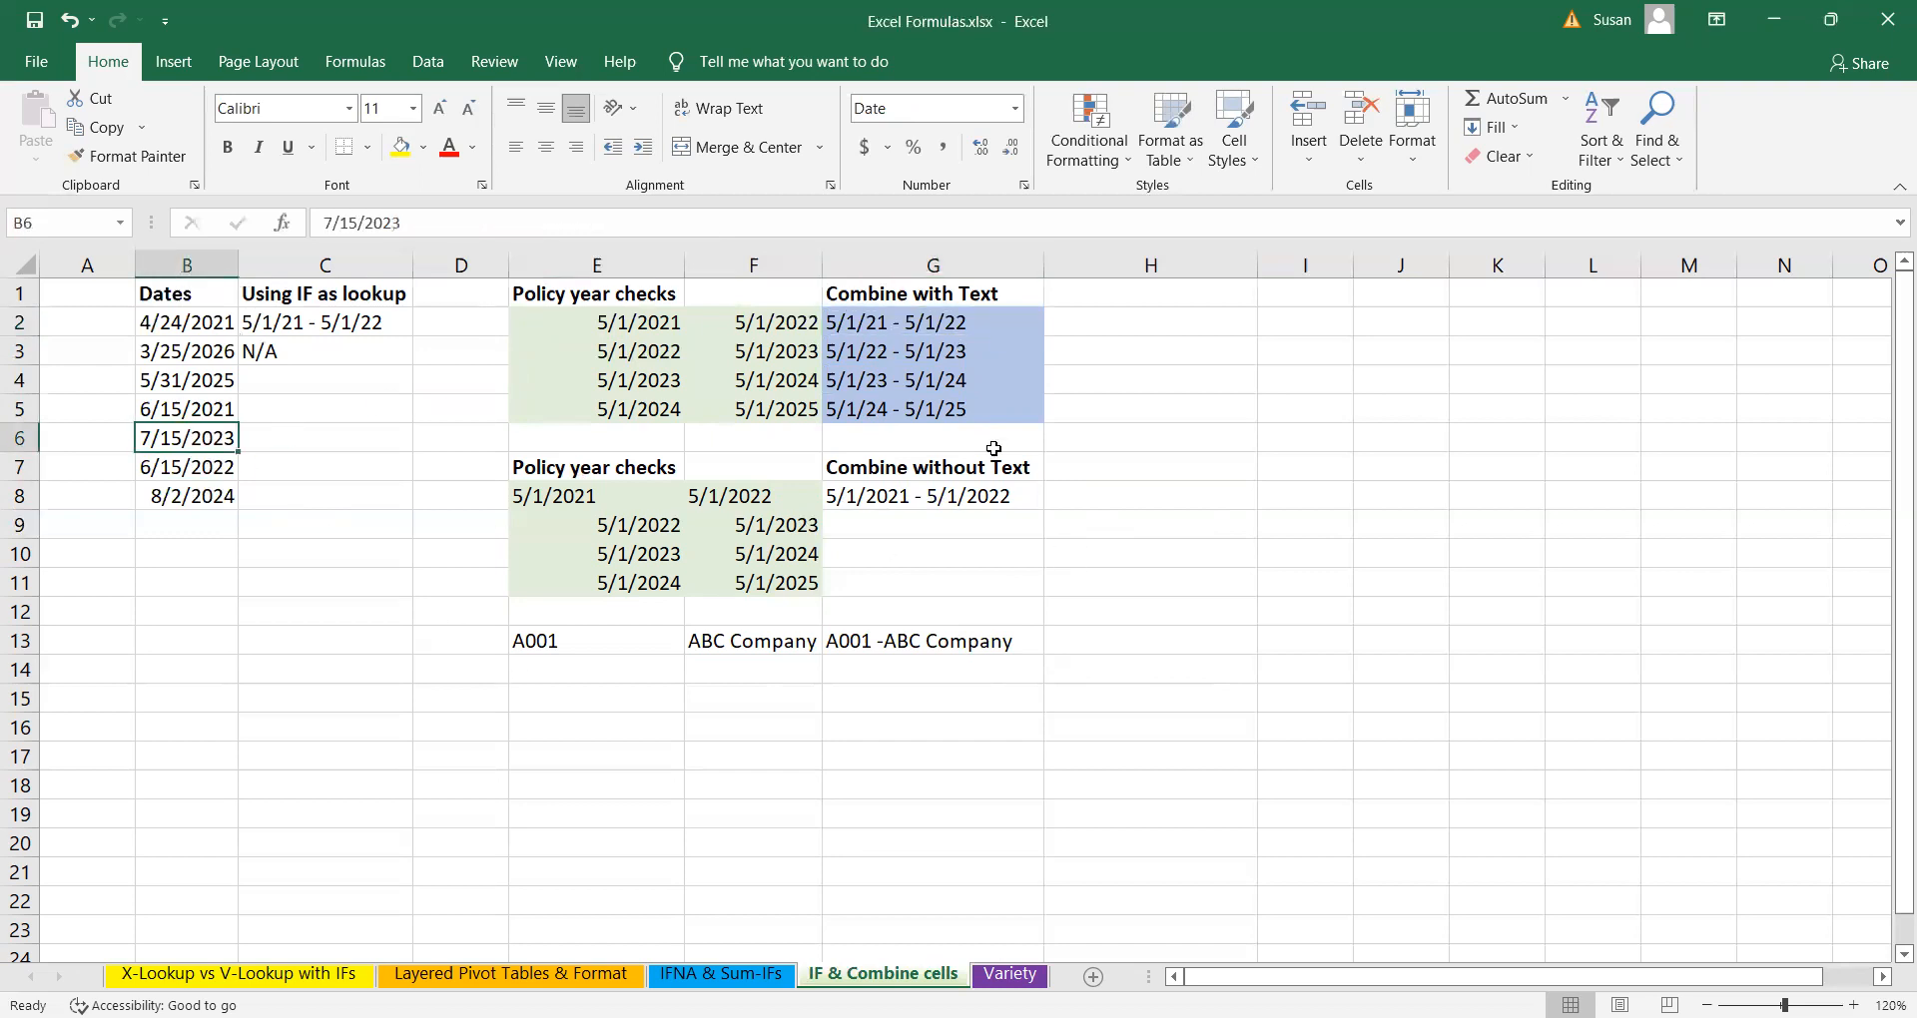
pyautogui.click(954, 381)
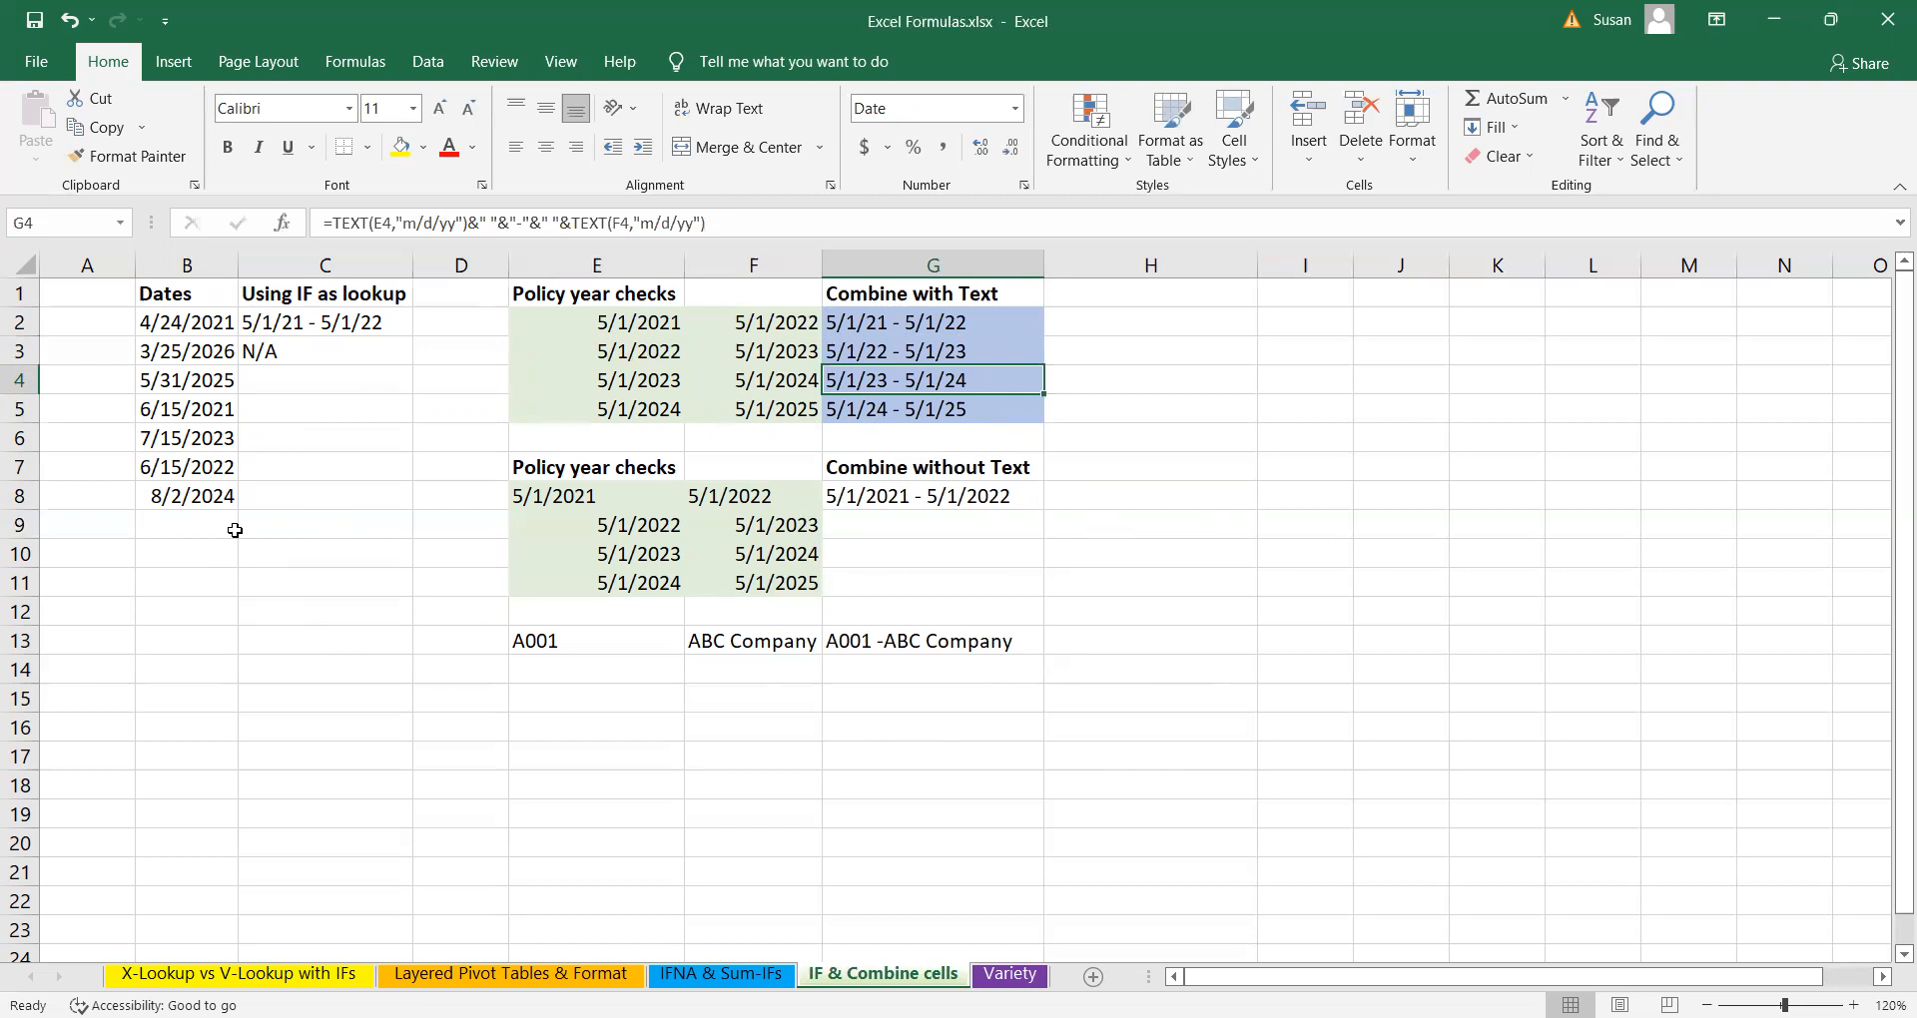
# - Replace the N/A argument of the IF formula in C2 with the start of a nested IF function
pyautogui.click(337, 323)
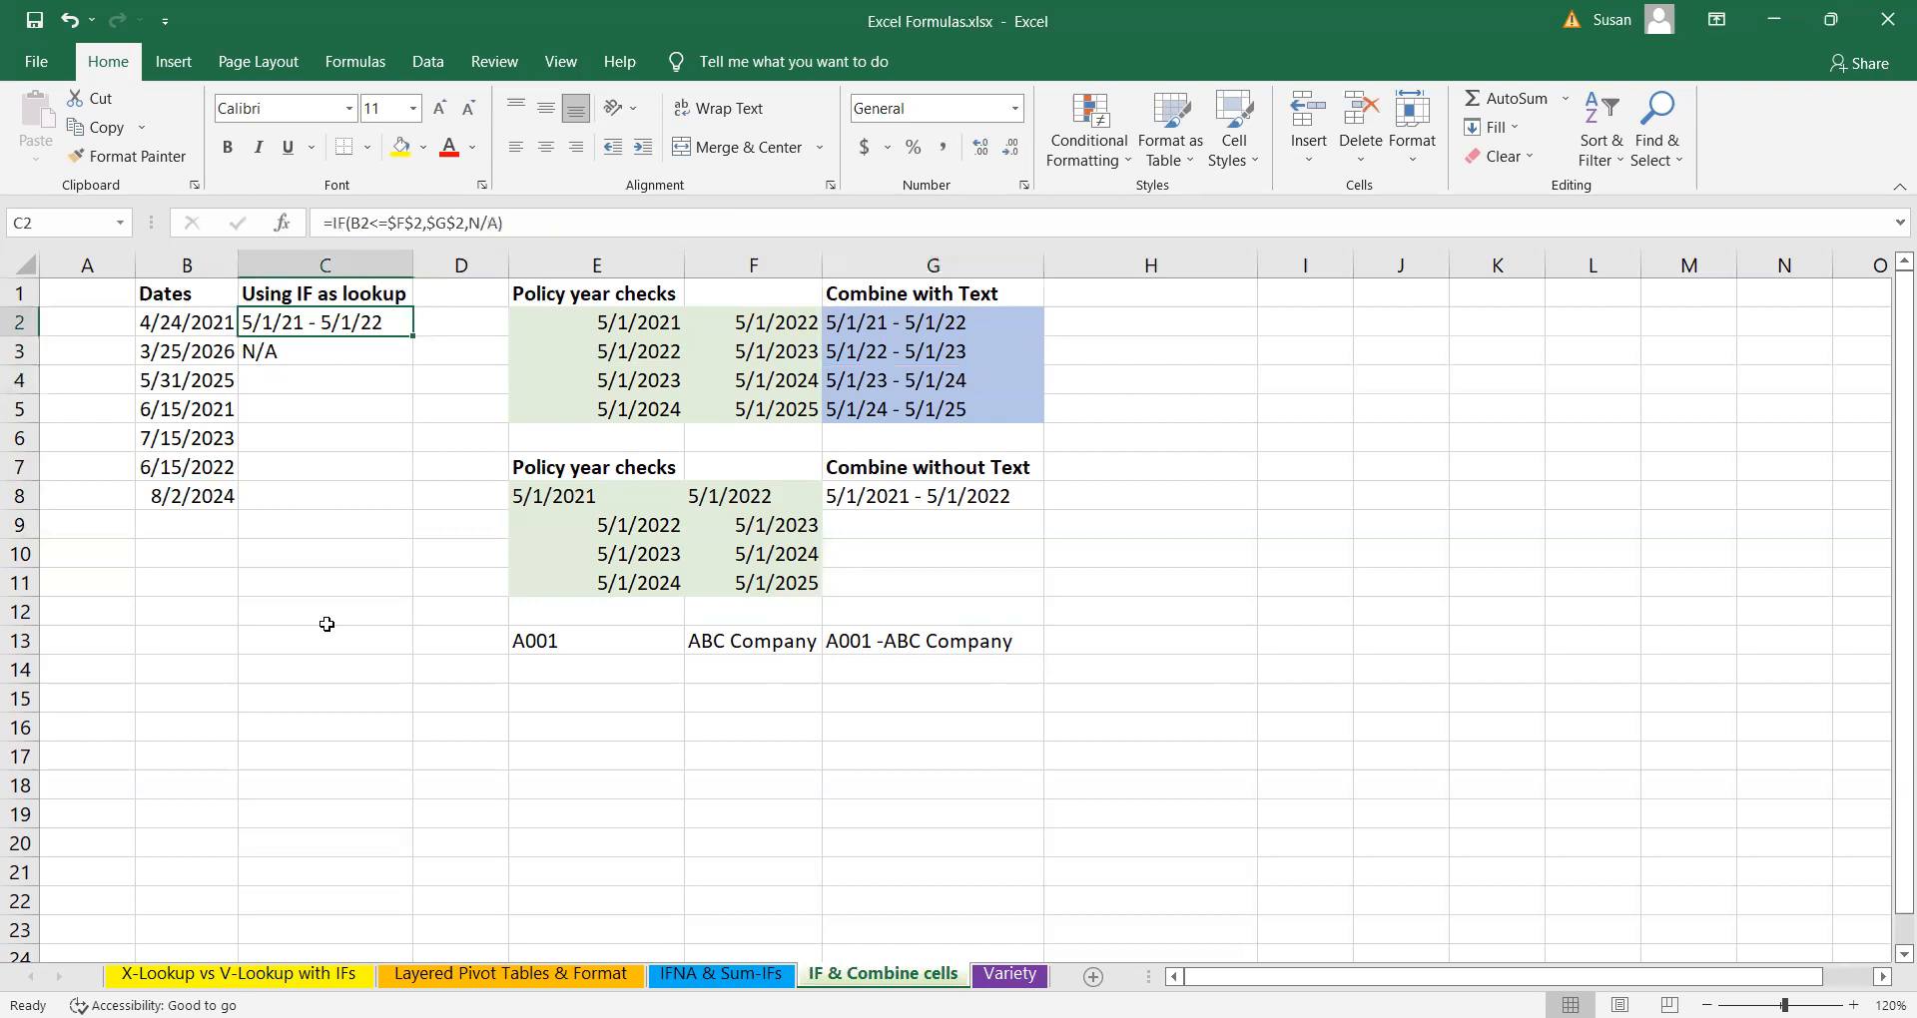
pyautogui.click(579, 221)
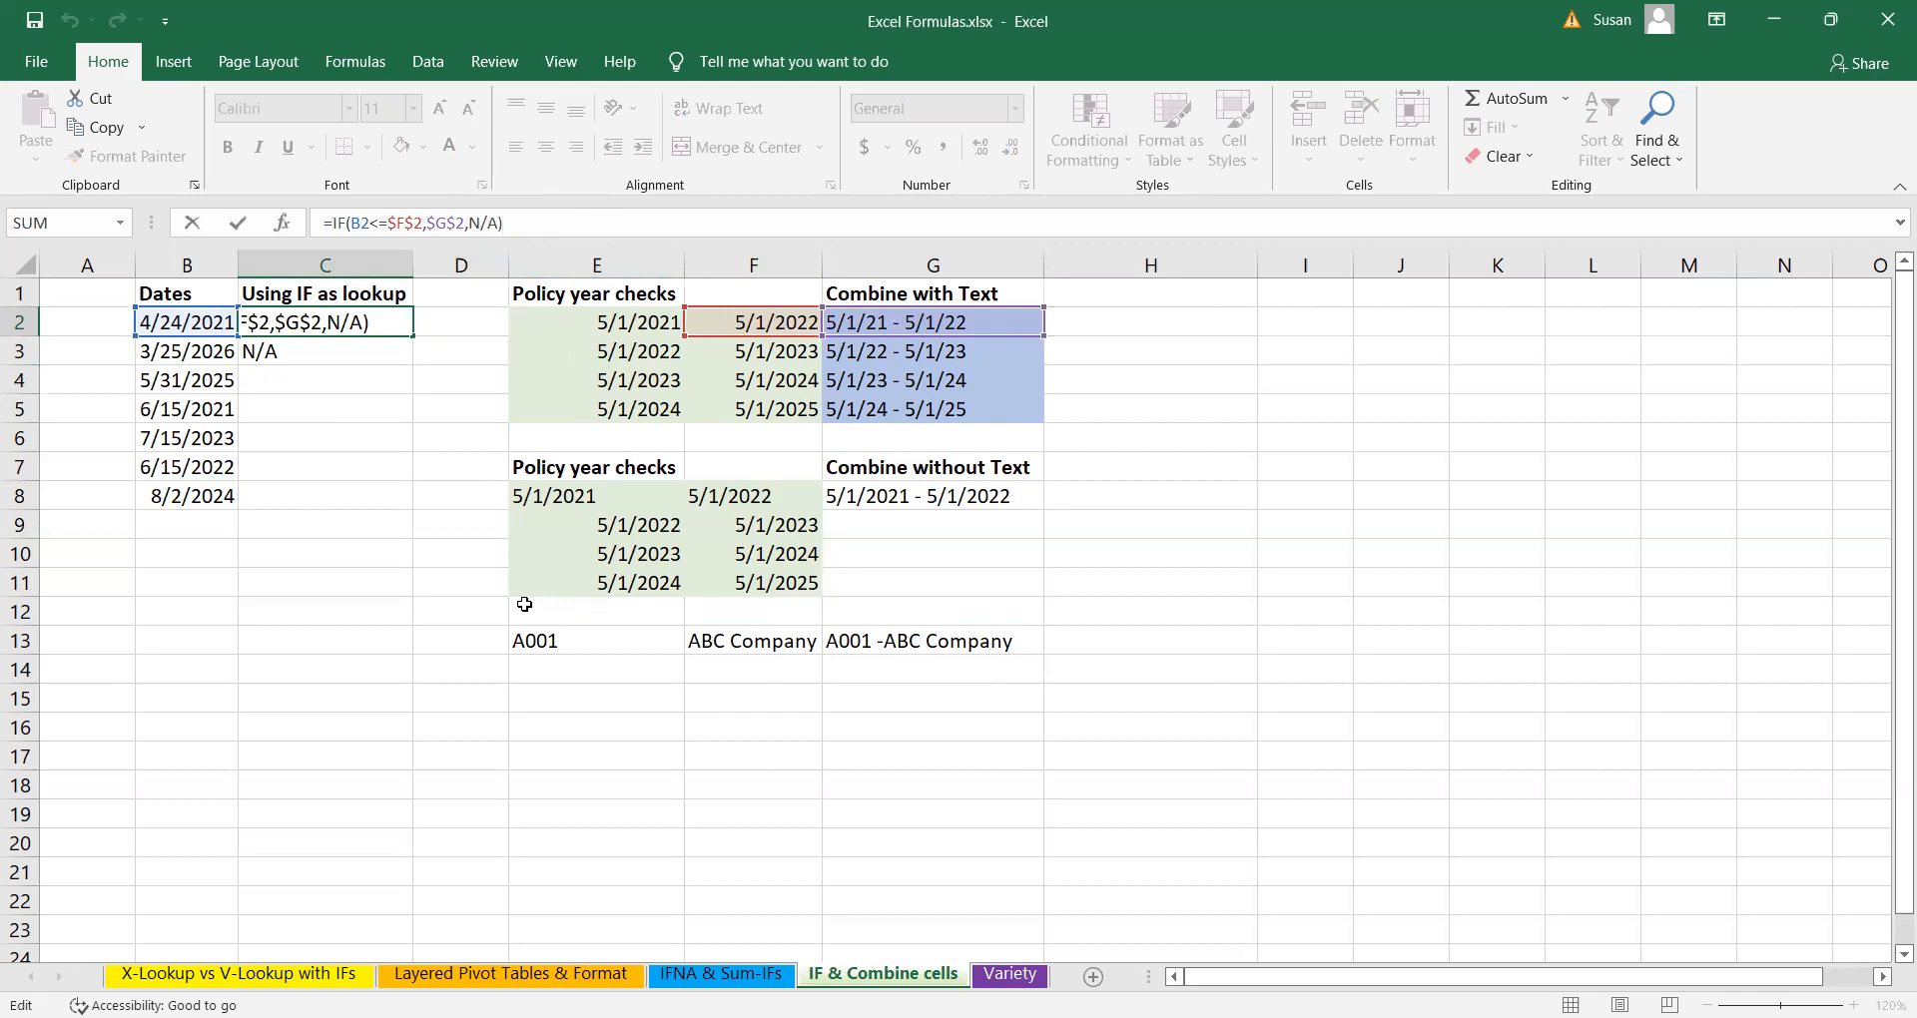
pyautogui.click(497, 223)
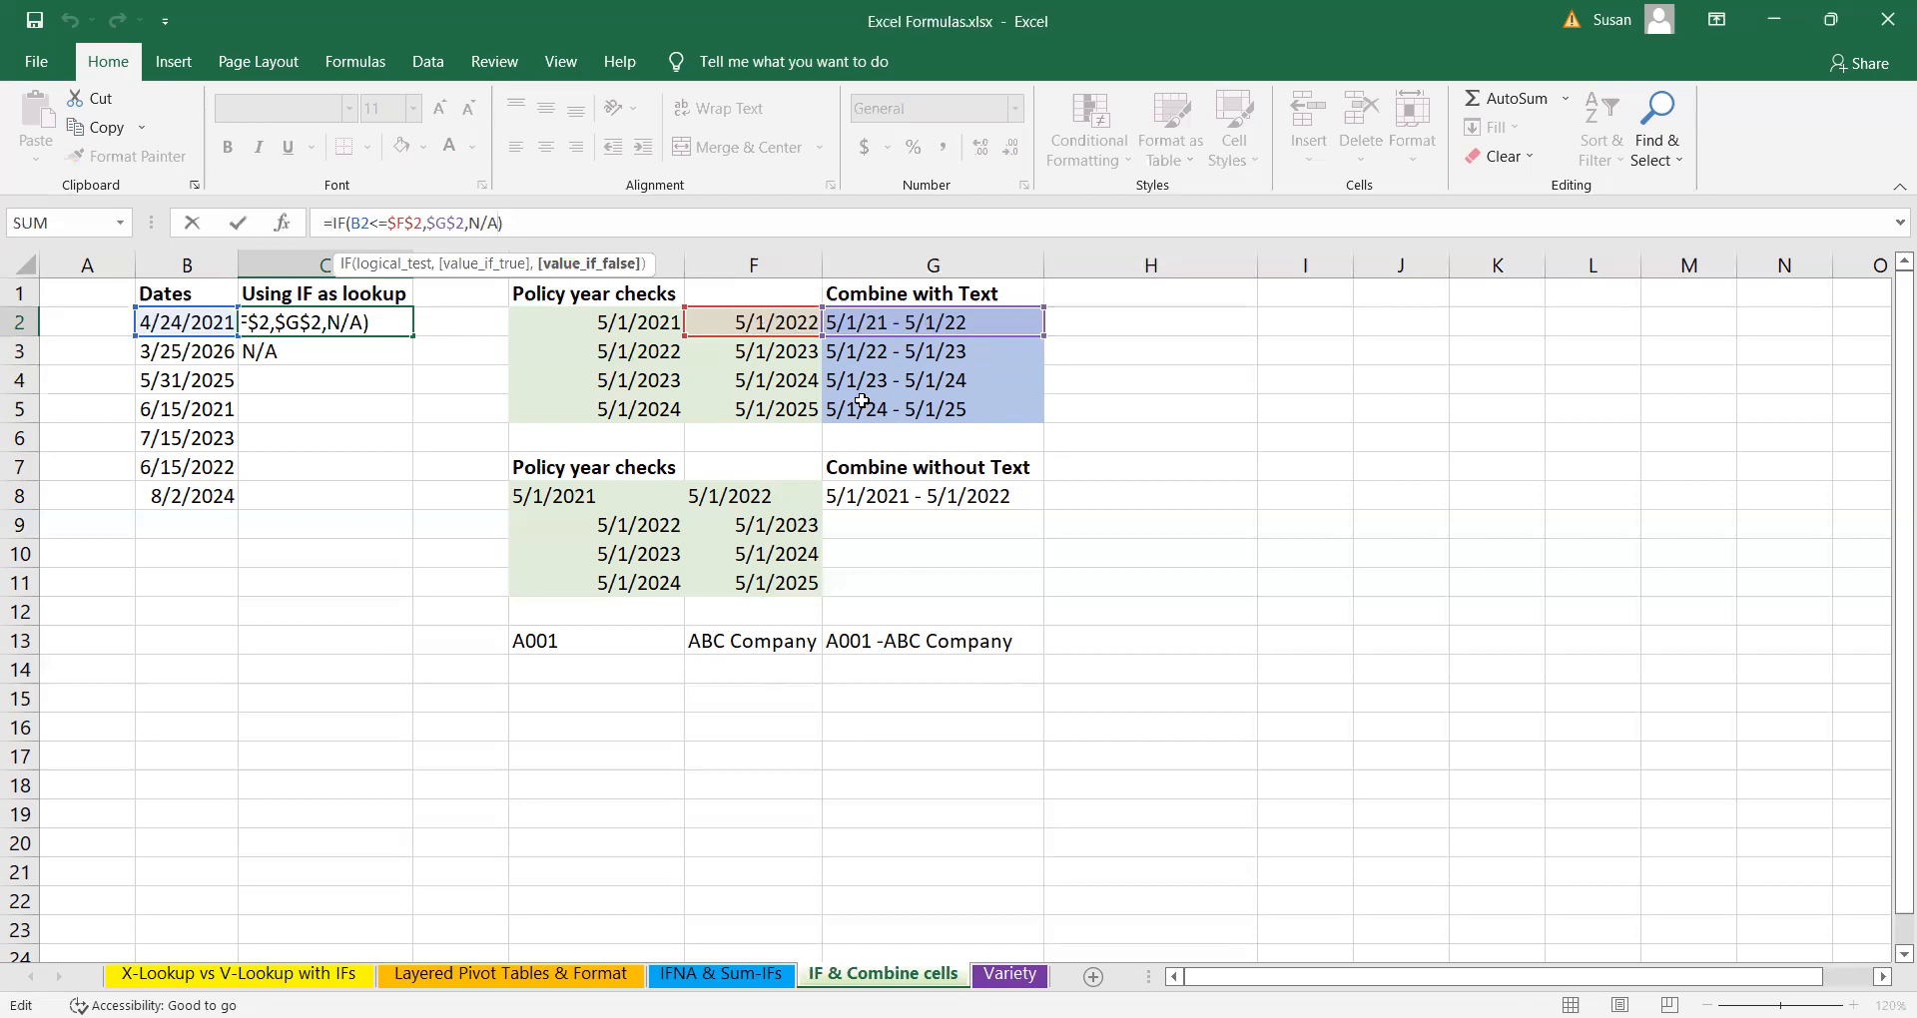
pyautogui.press('BackSpace')
pyautogui.press('BackSpace')
pyautogui.press('BackSpace')
pyautogui.write('i')
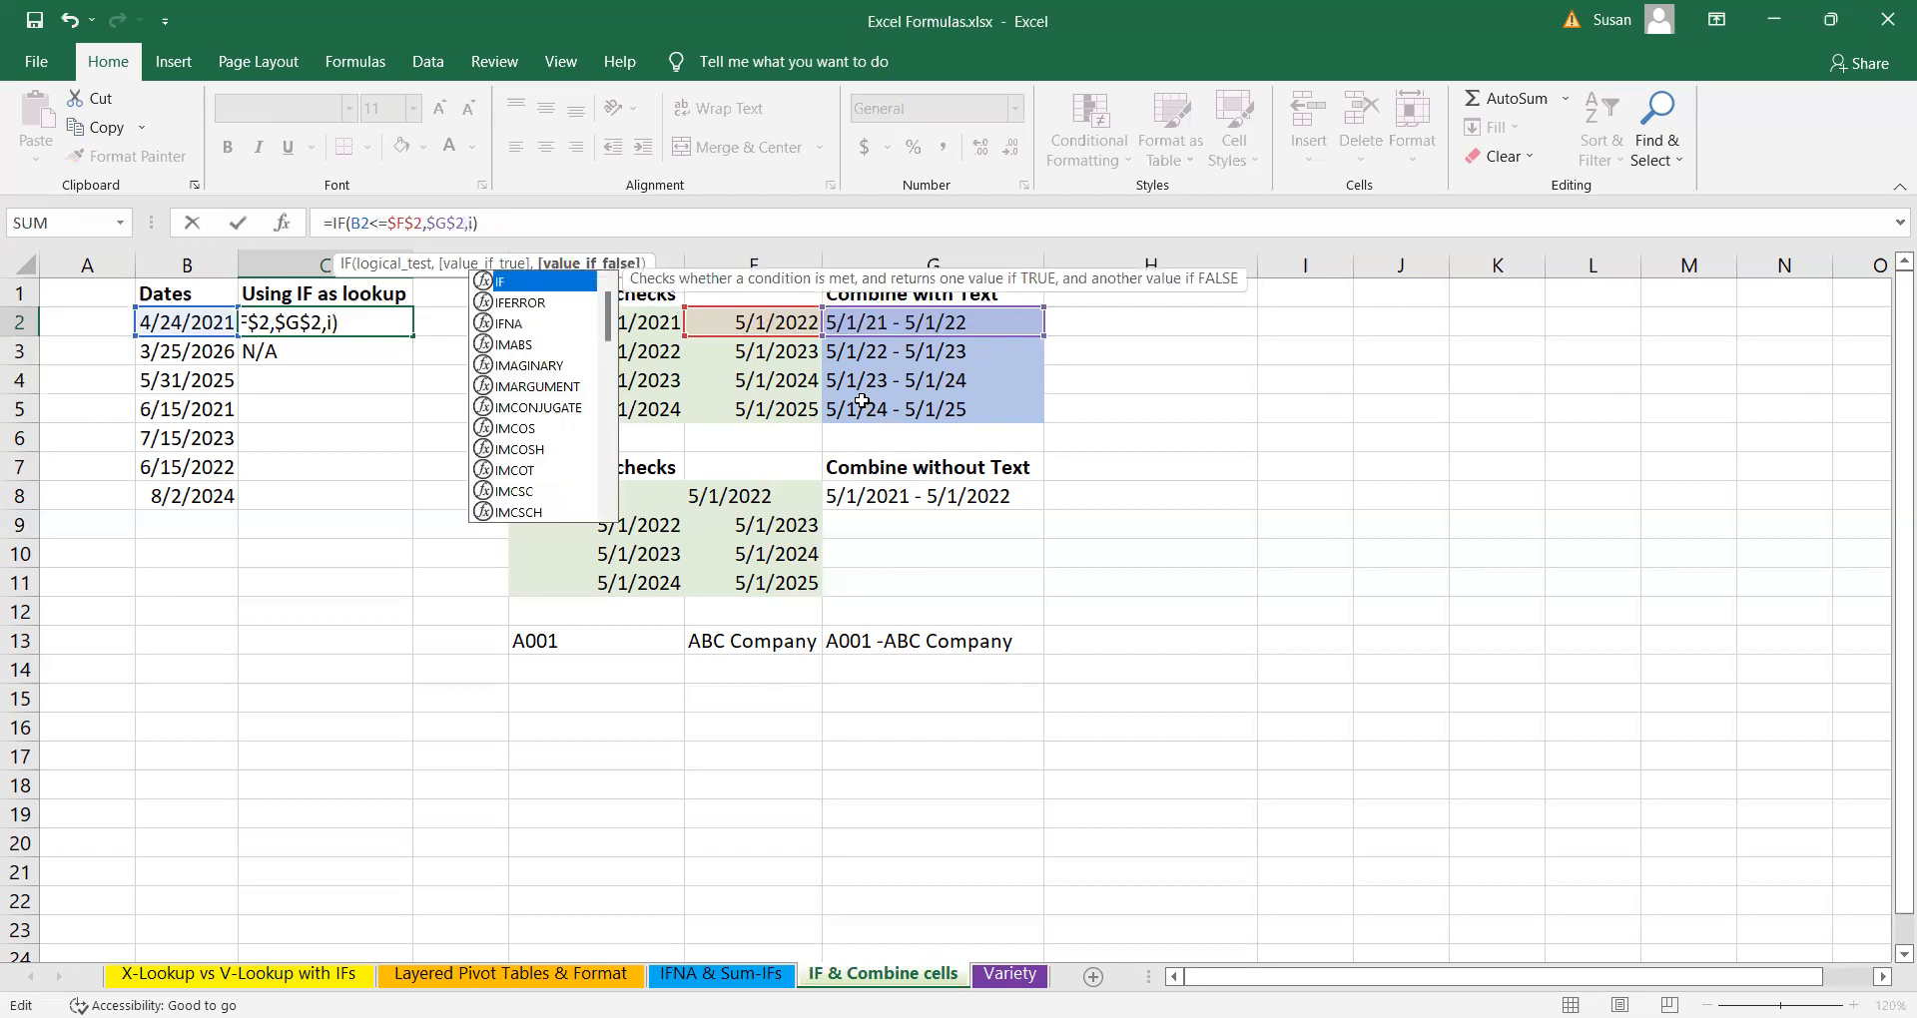
pyautogui.press('BackSpace')
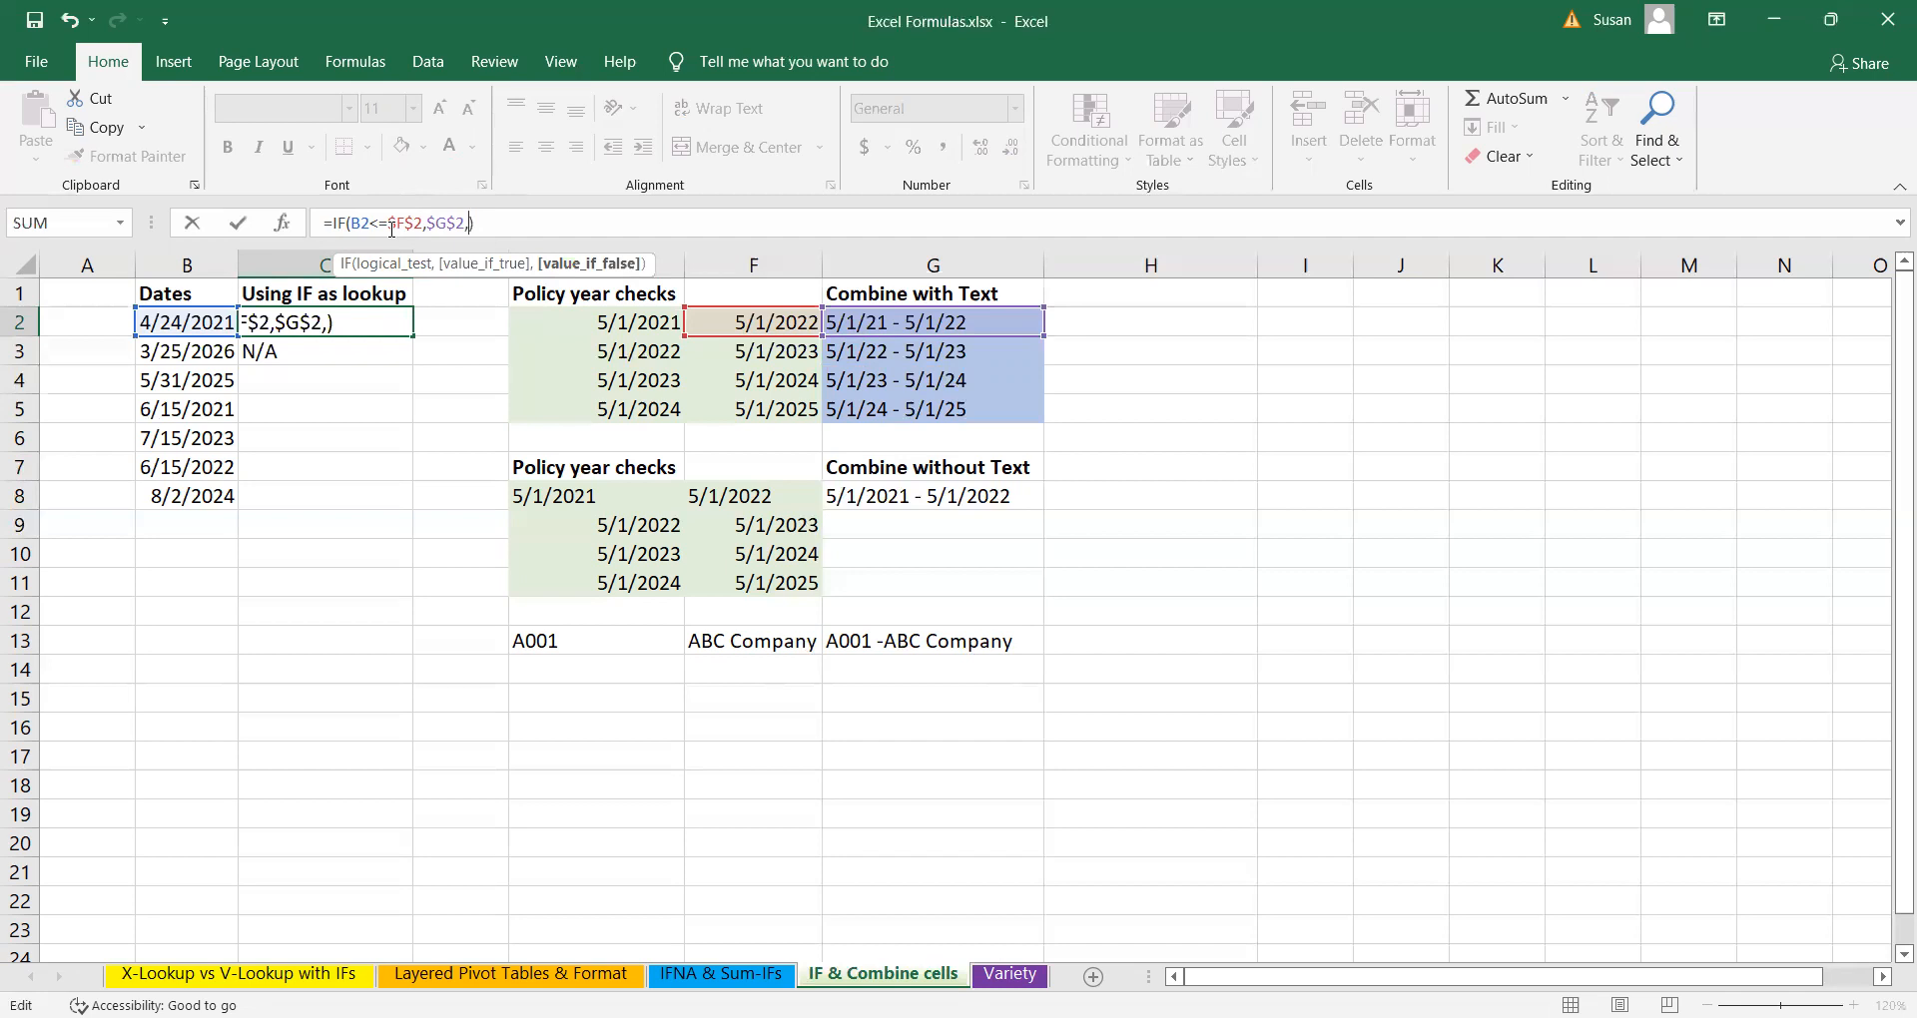
pyautogui.write('IF(')
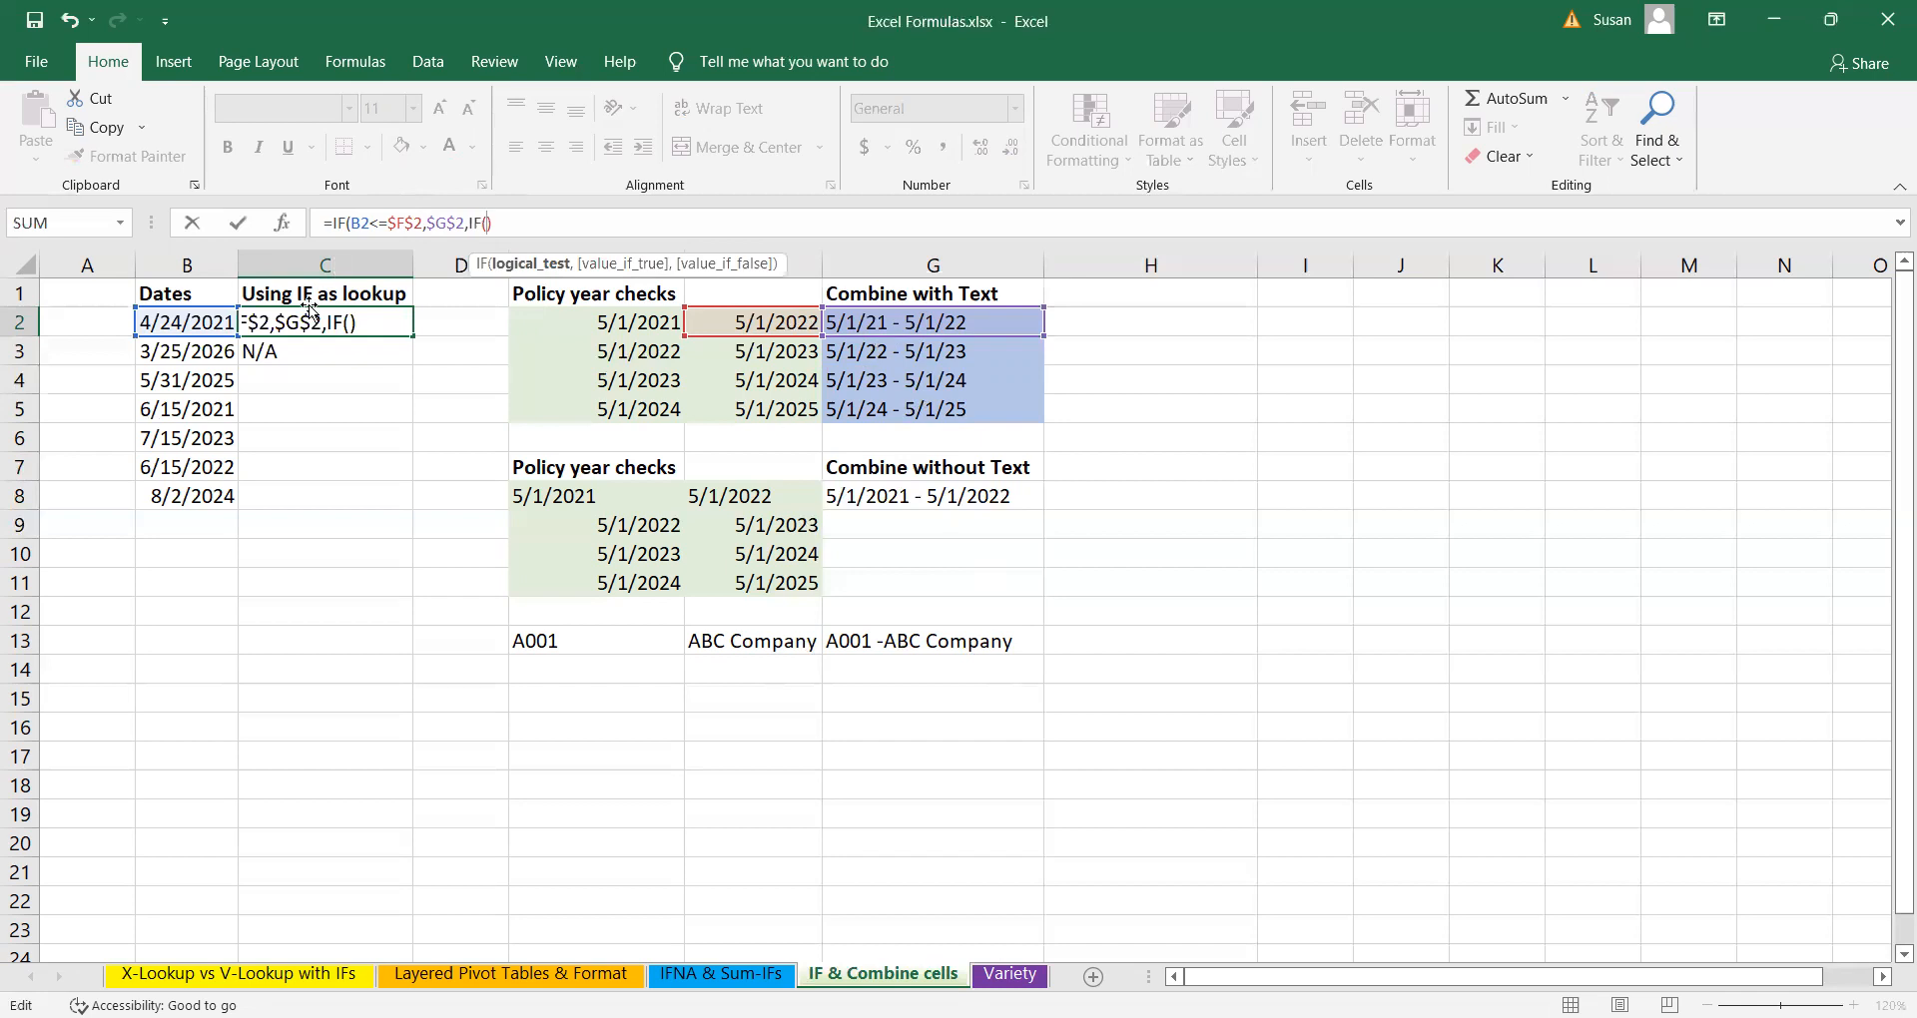
# - Make the nested IF in C2 test B2<=$F$3 and return $G$3 when true, using absolute references
pyautogui.click(180, 322)
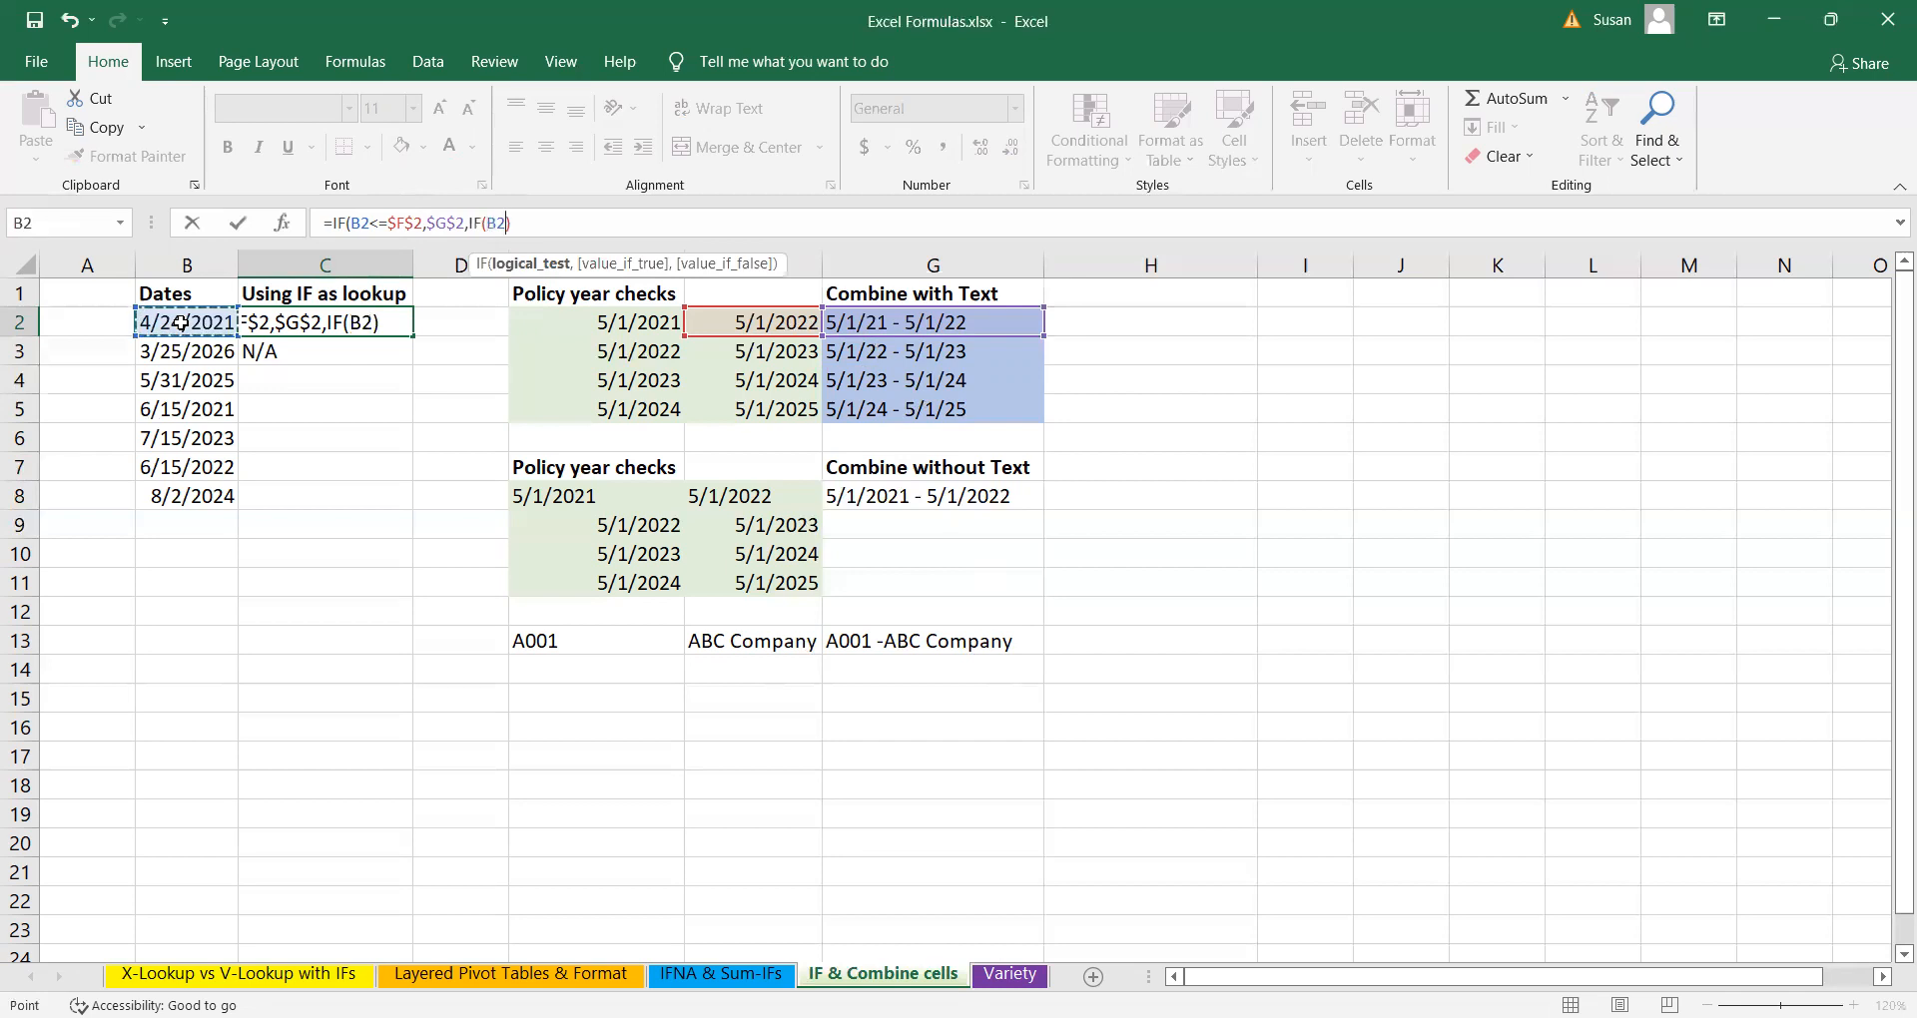
pyautogui.write('<=')
pyautogui.click(770, 351)
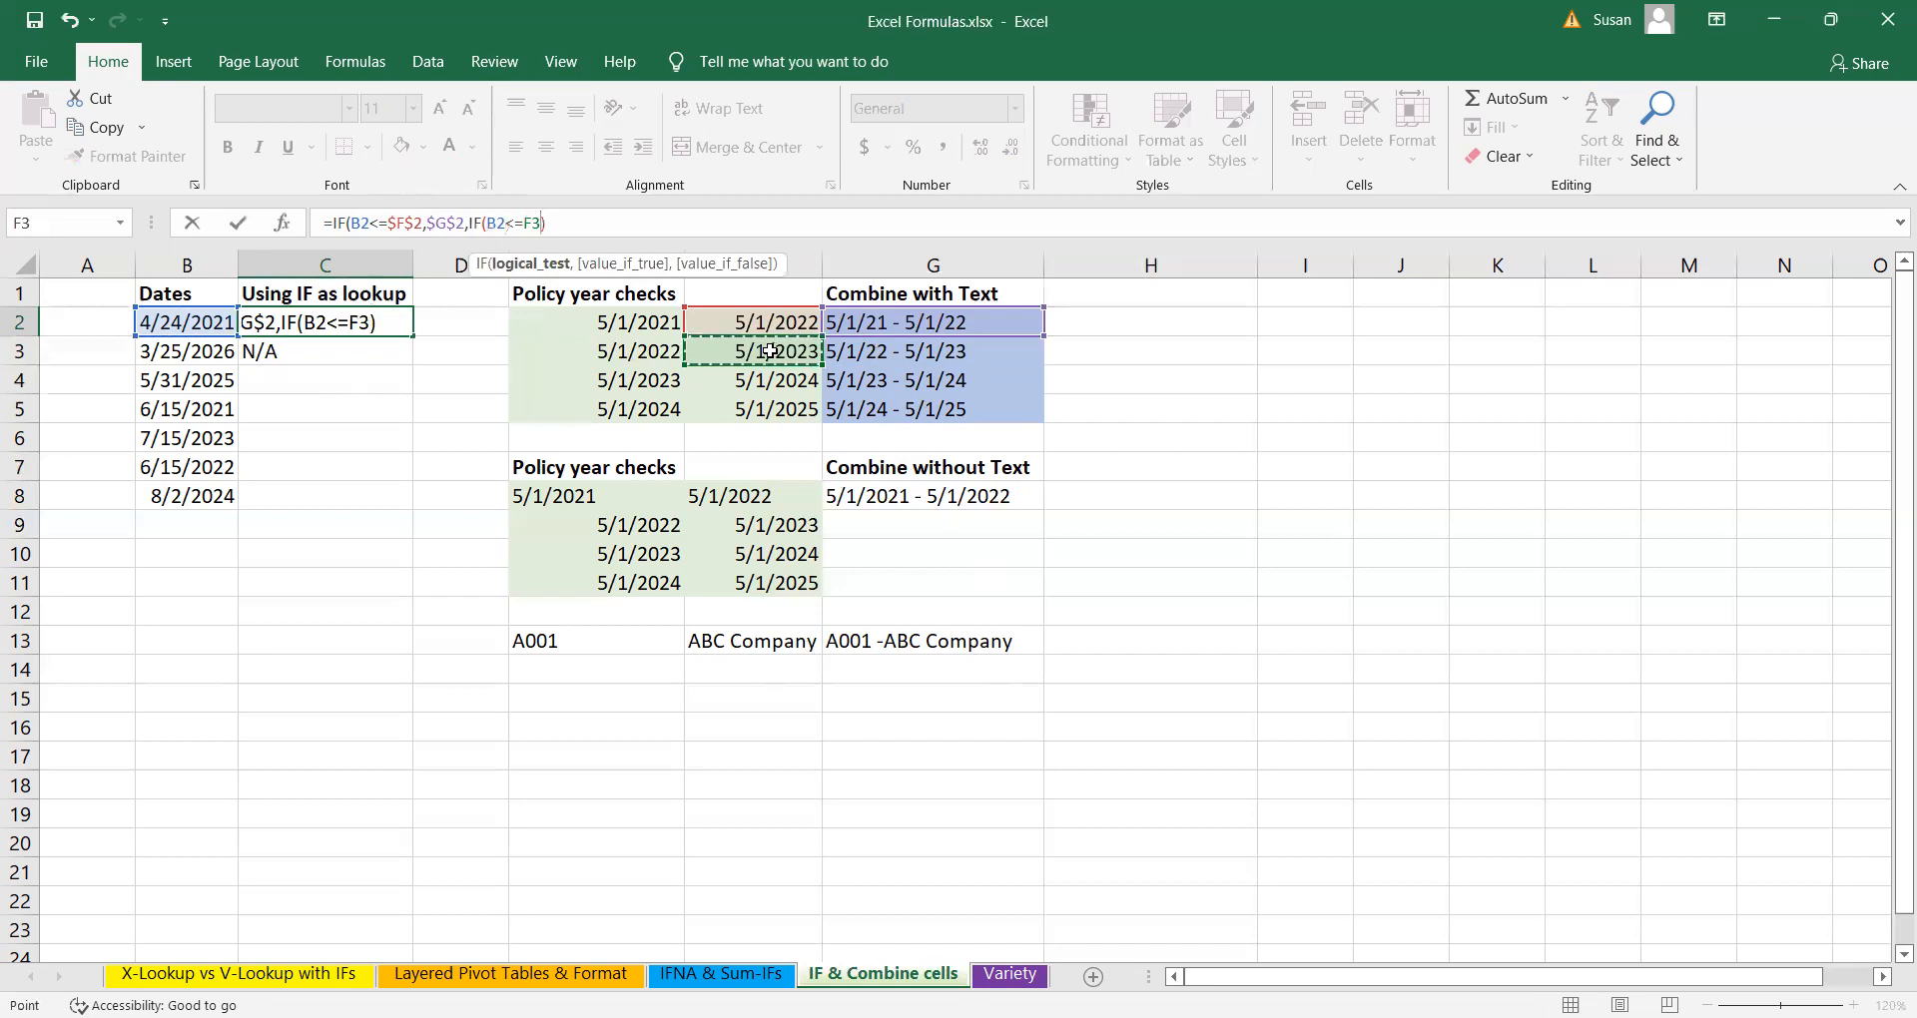
pyautogui.press('F4')
pyautogui.write(',')
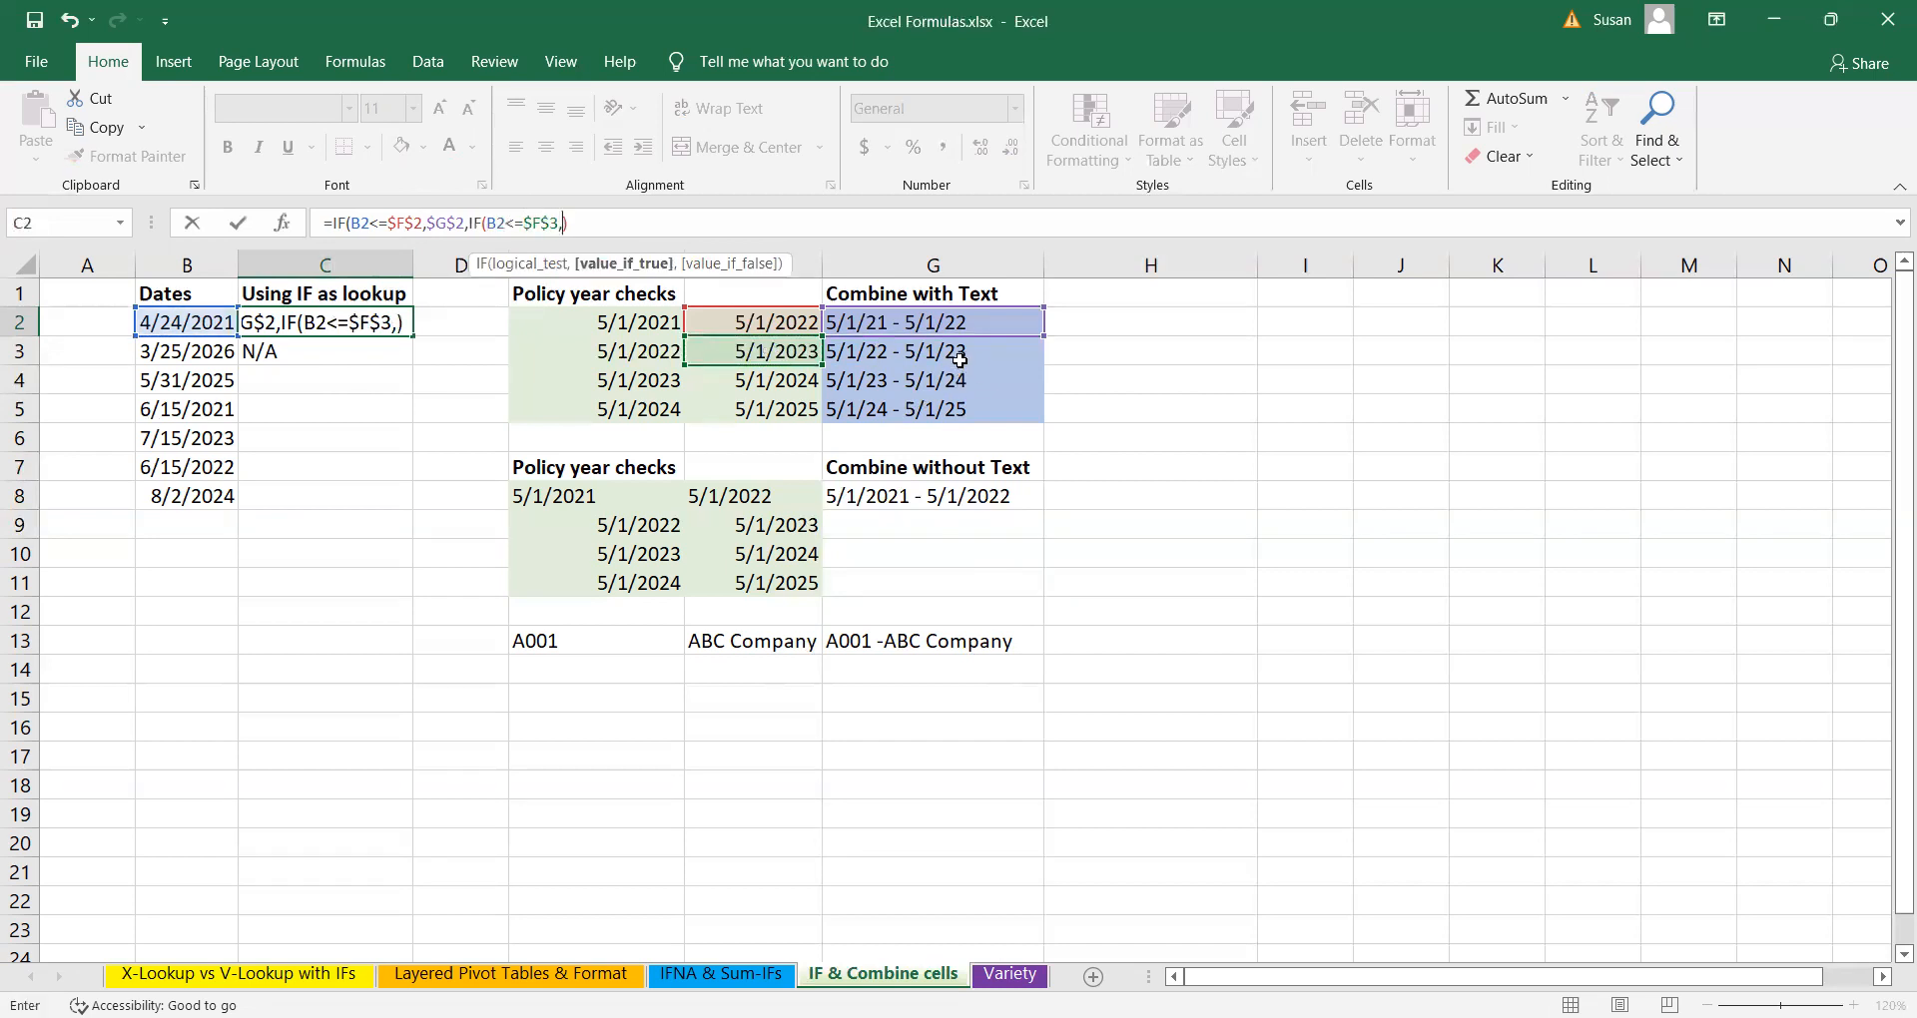
pyautogui.click(960, 356)
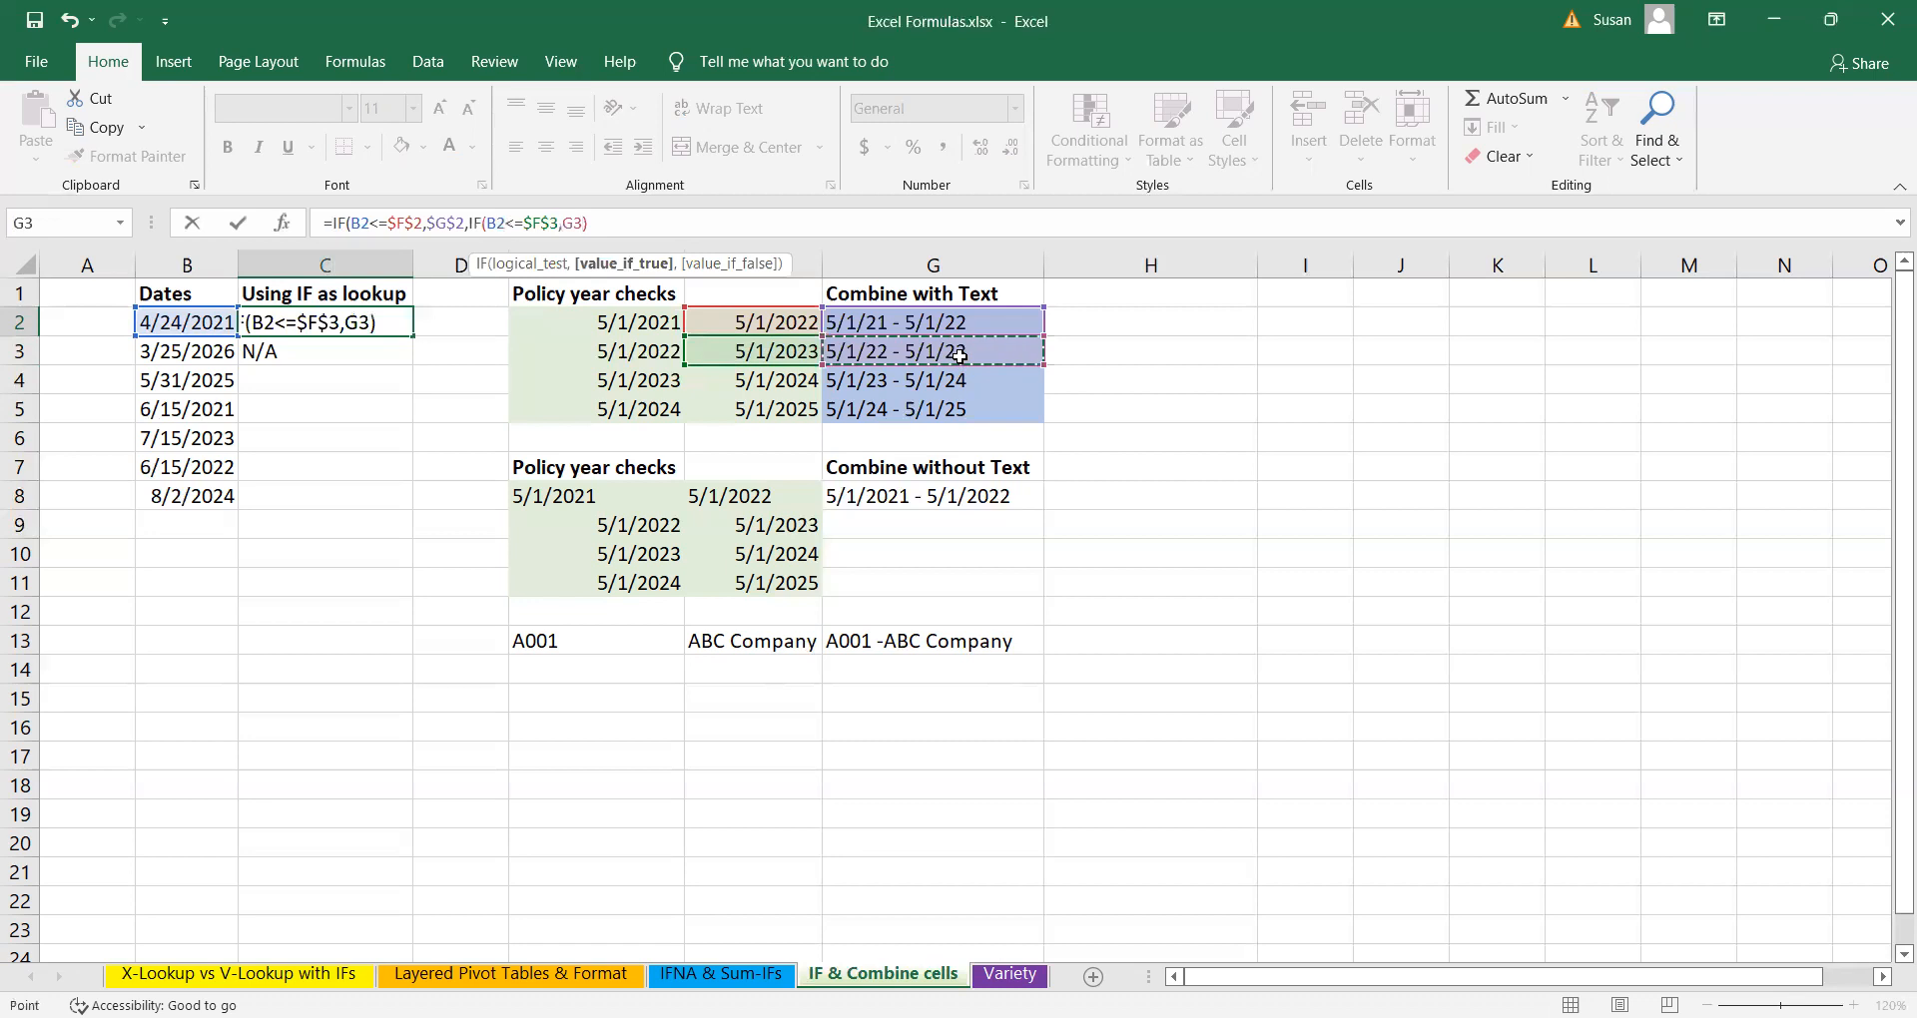
pyautogui.press('F4')
pyautogui.write(',')
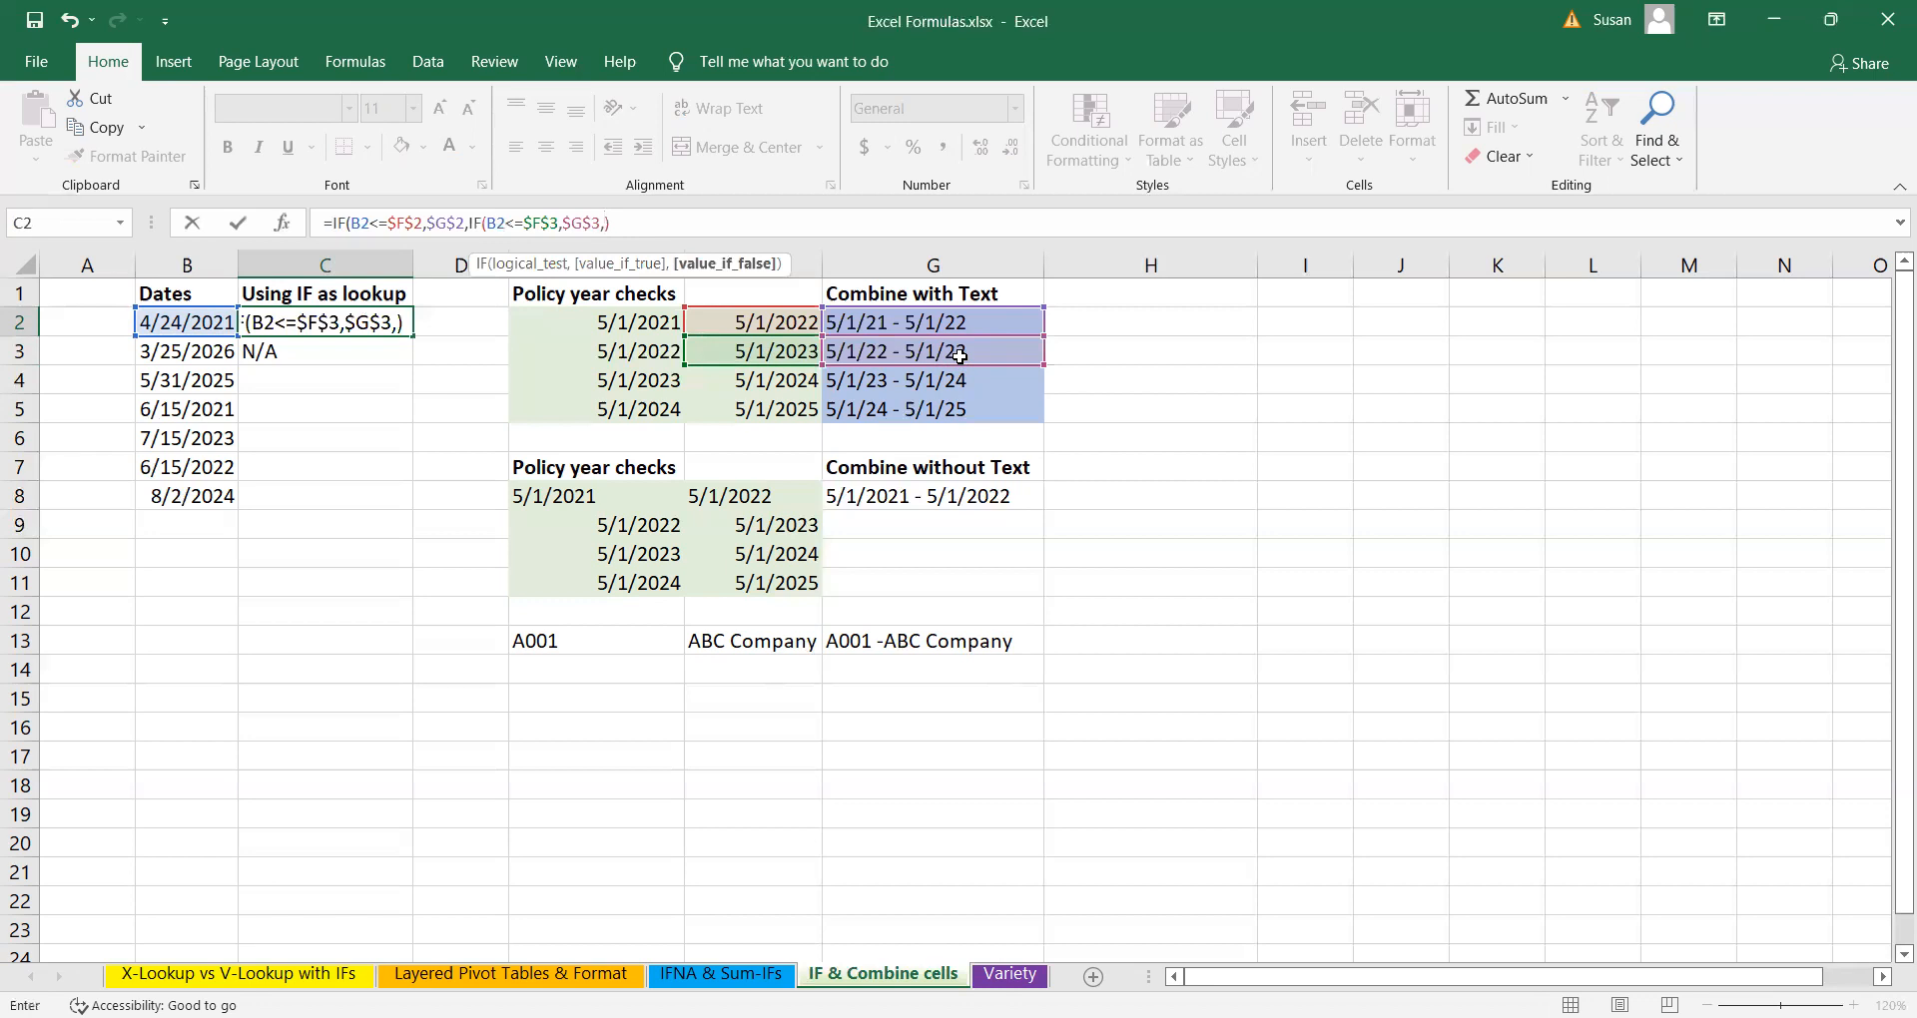
# - Nest a third IF in the C2 formula that tests B2<=$F$4 and returns $G$4 when true
pyautogui.write('IF(')
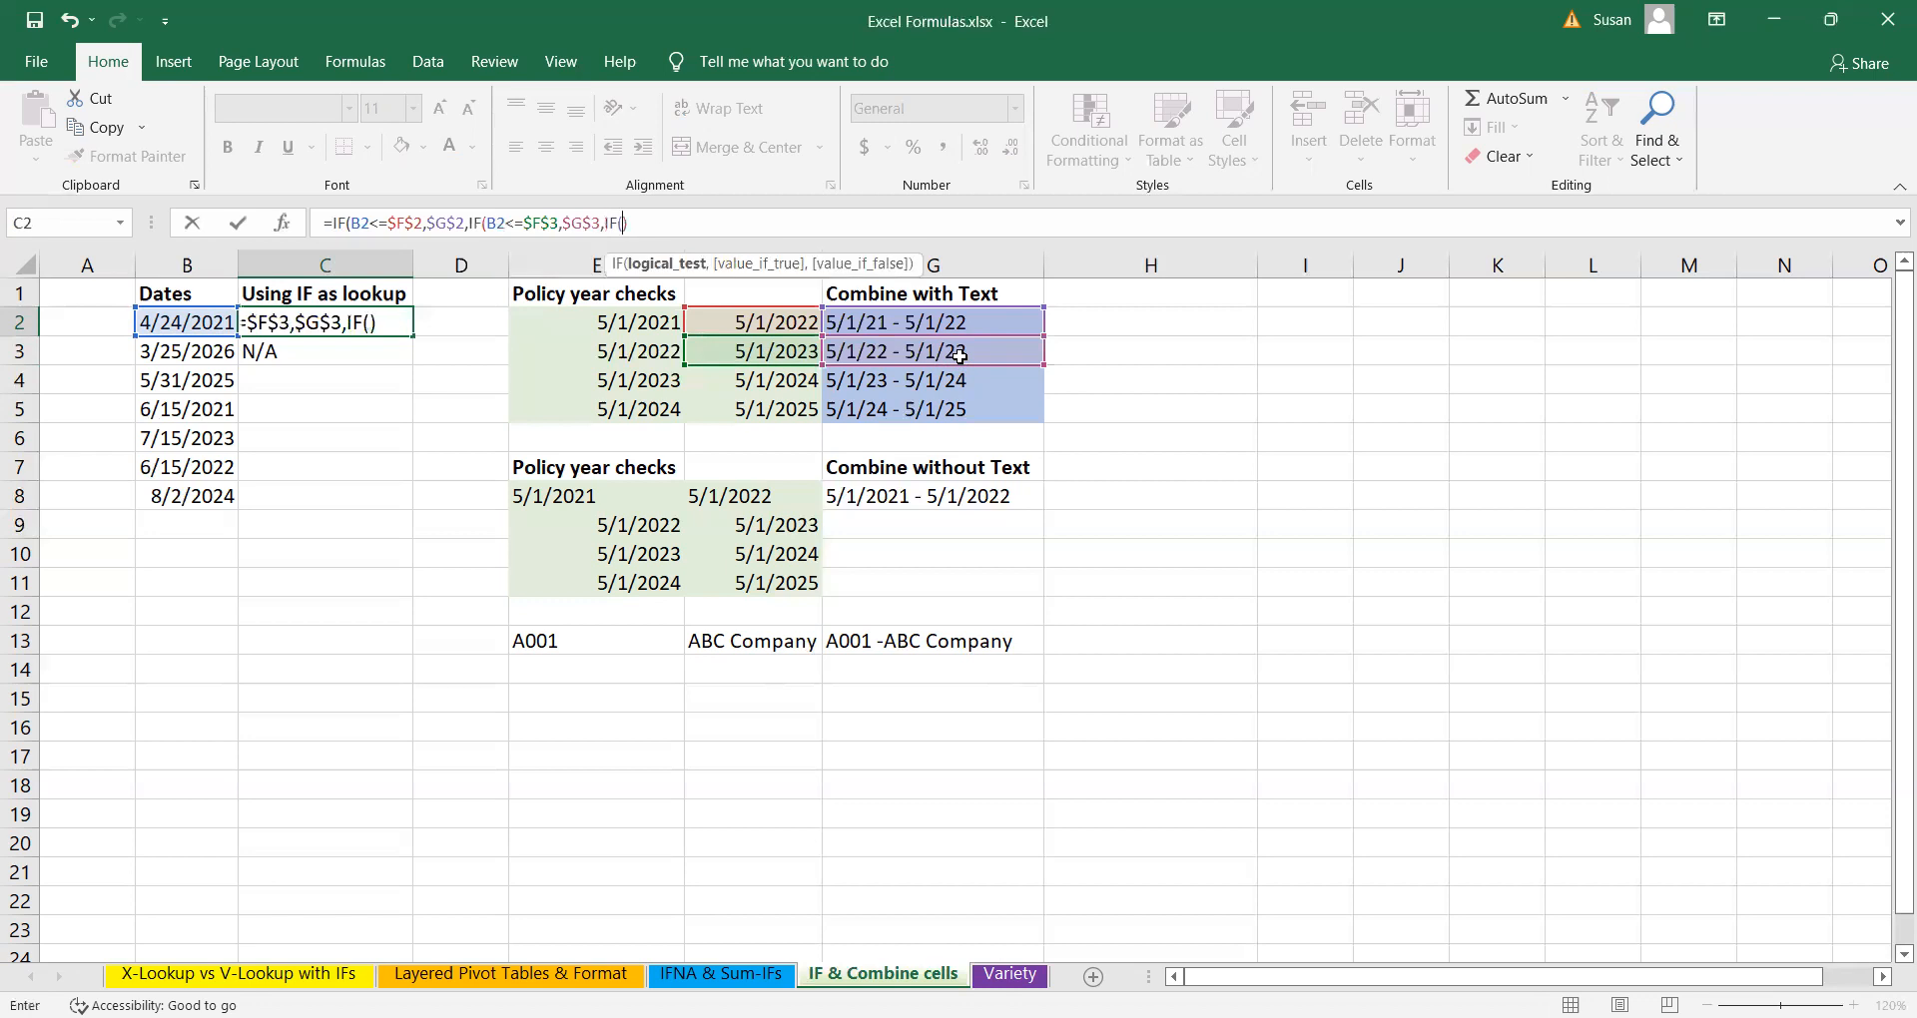
pyautogui.click(177, 323)
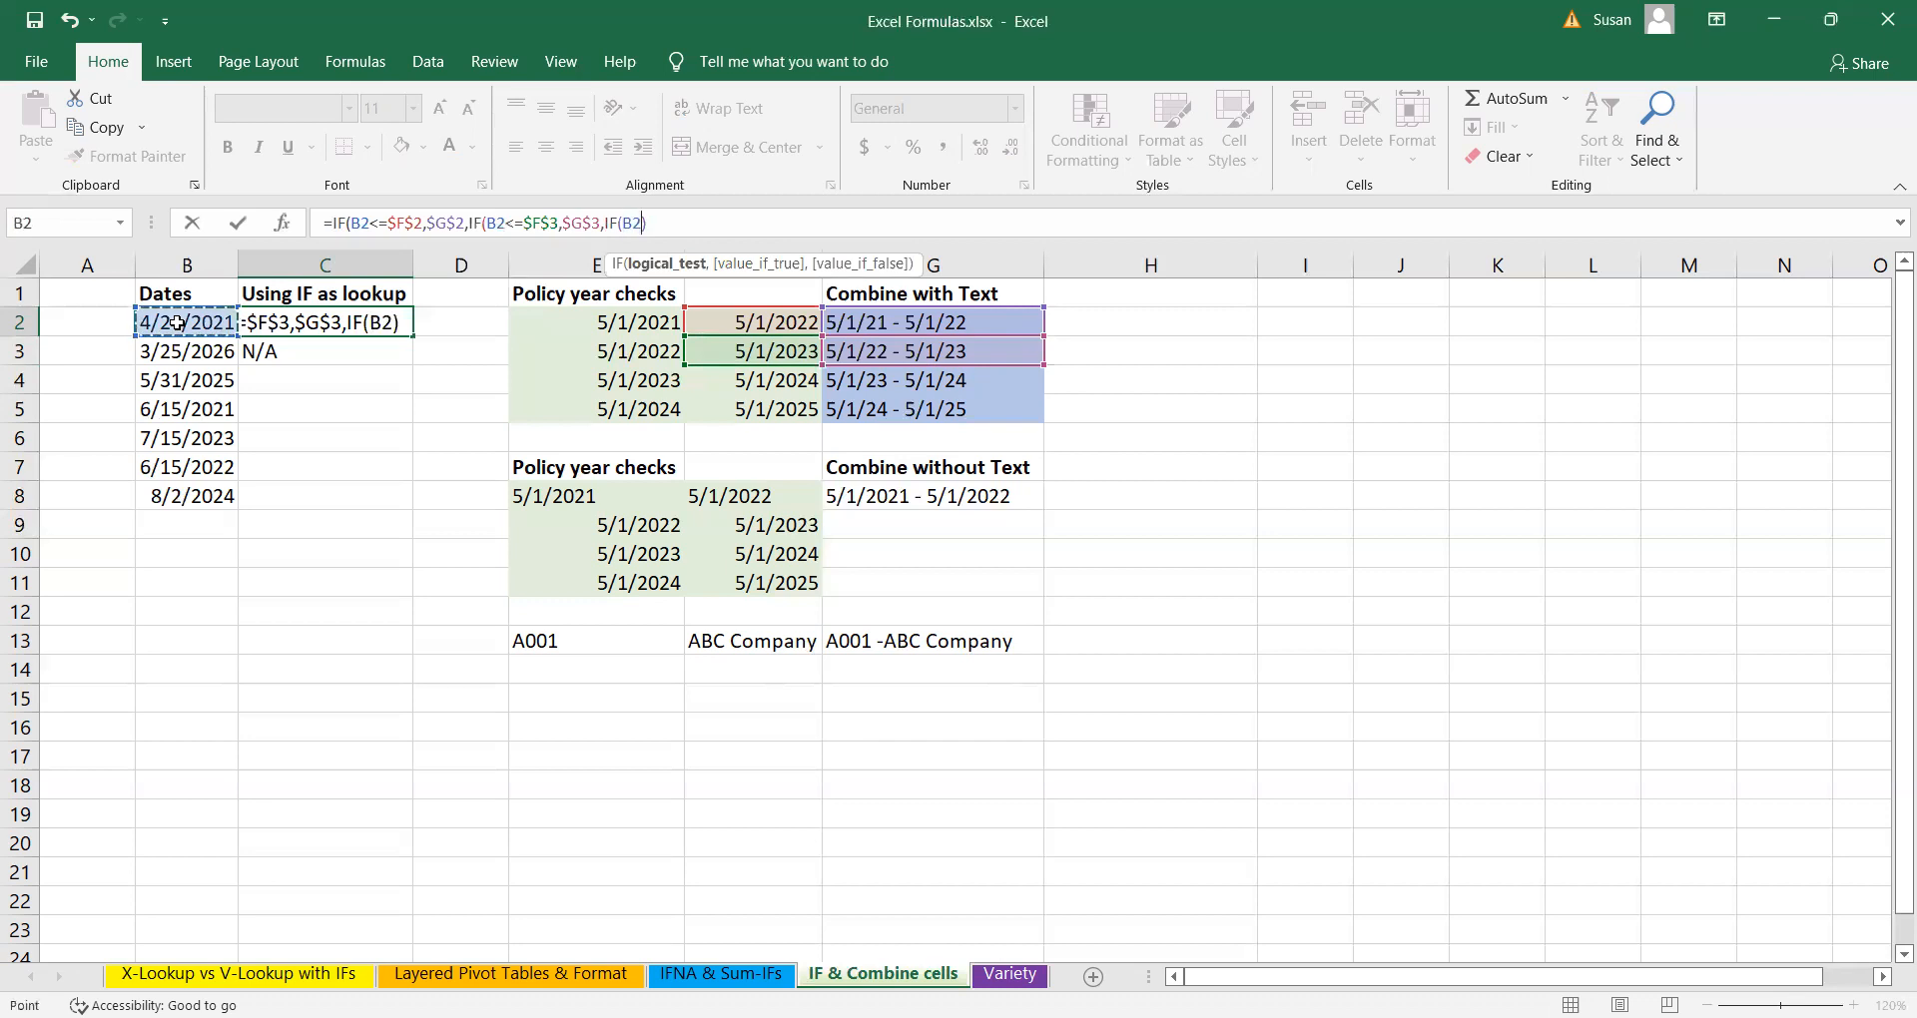
pyautogui.write('<=')
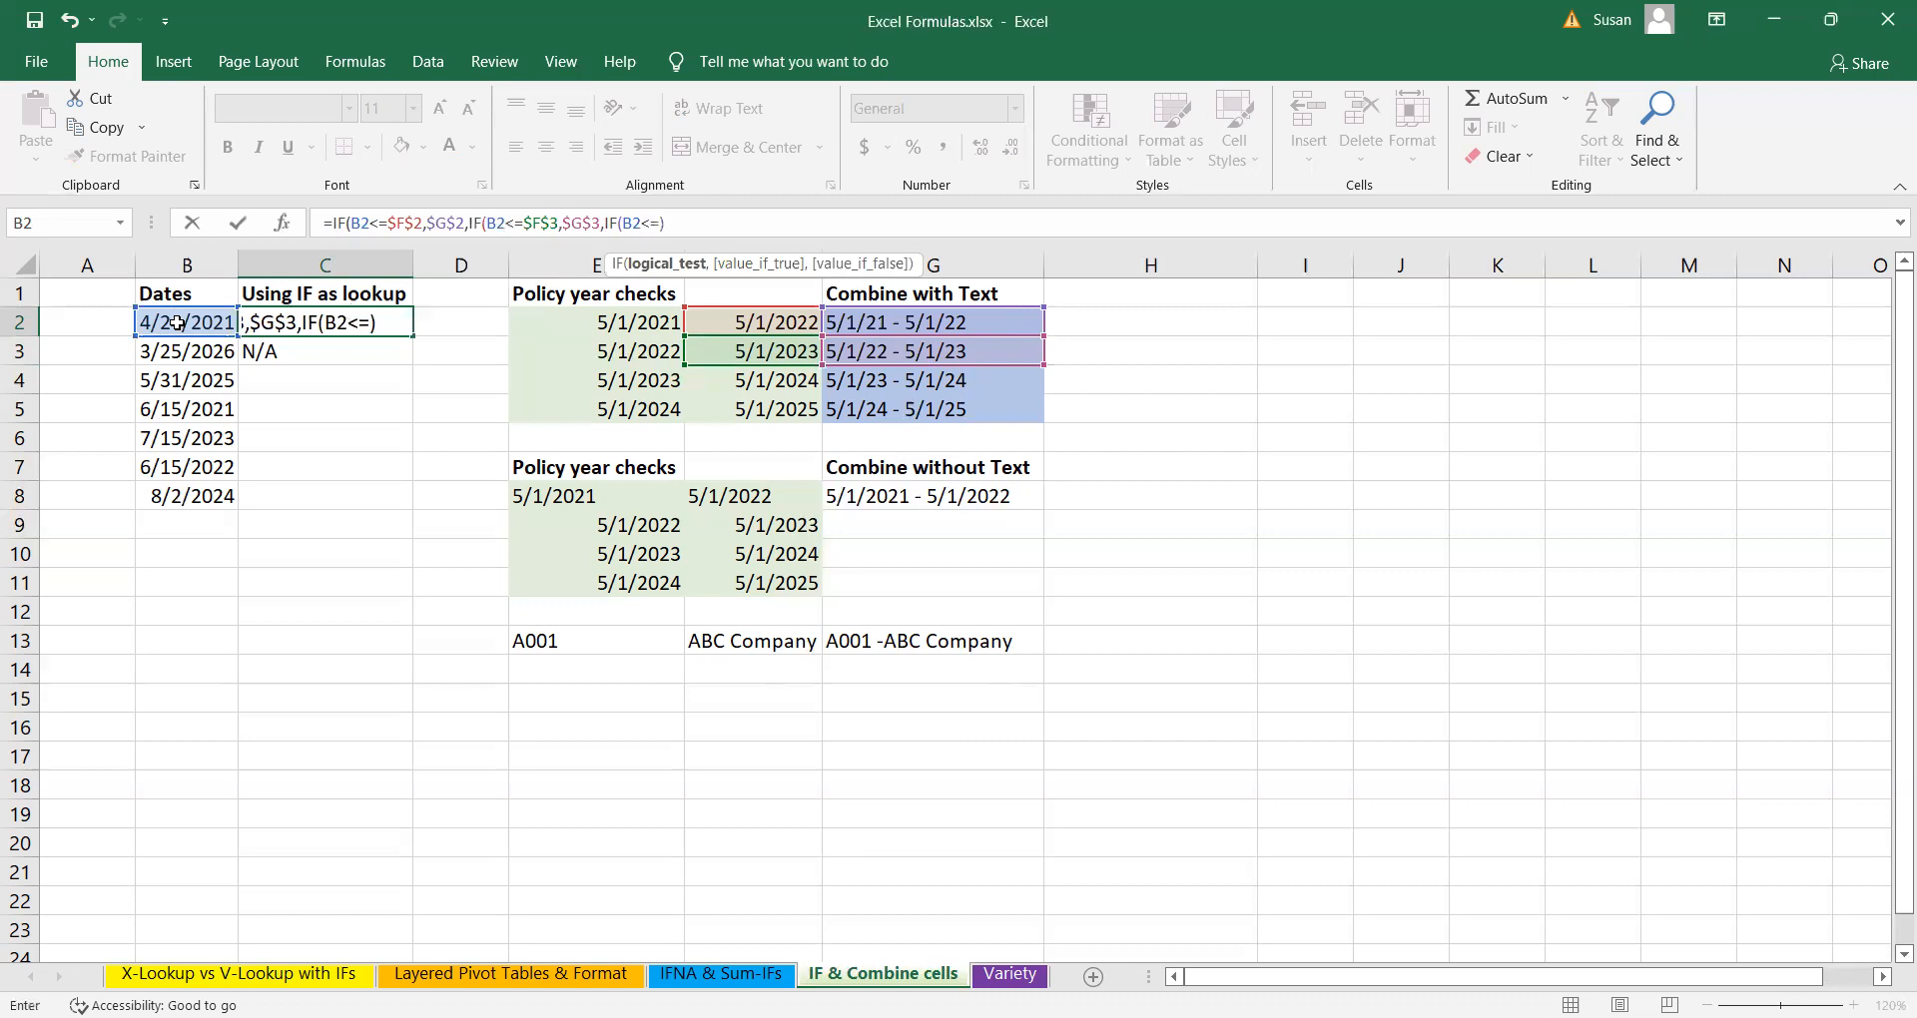
pyautogui.click(759, 385)
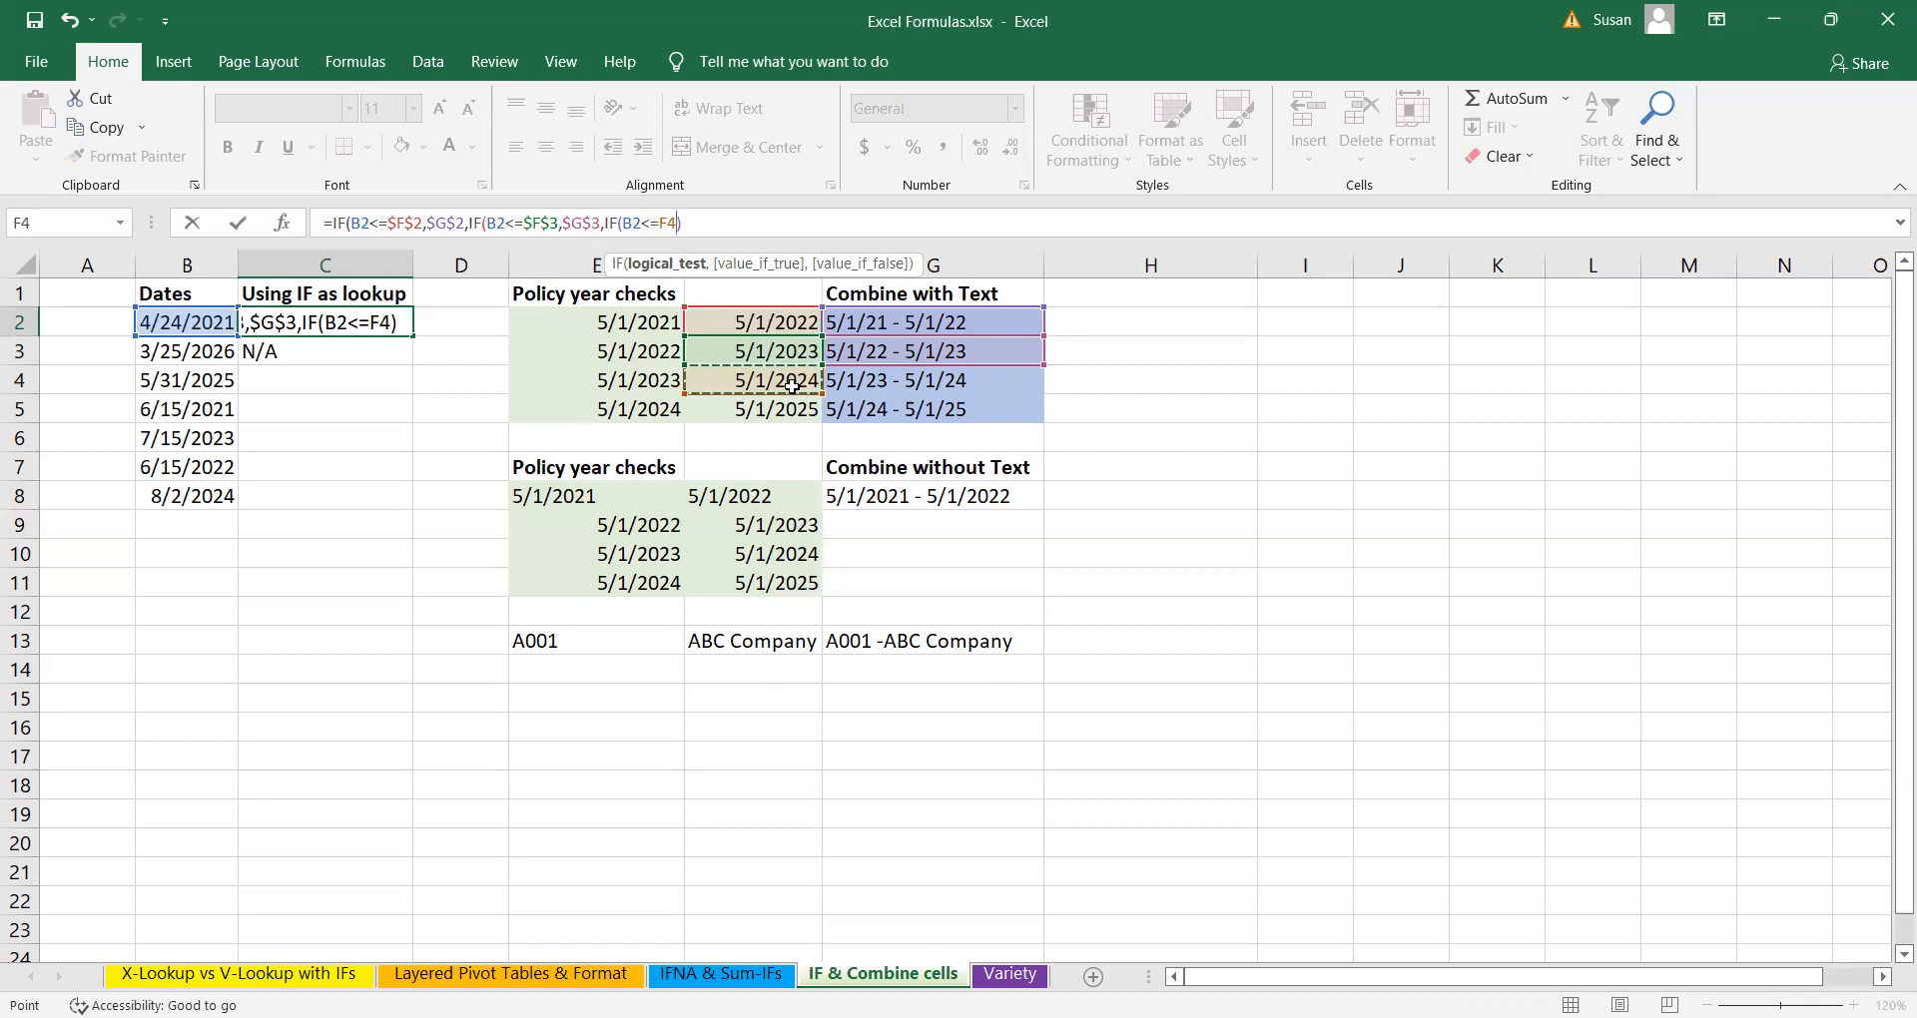
pyautogui.click(667, 222)
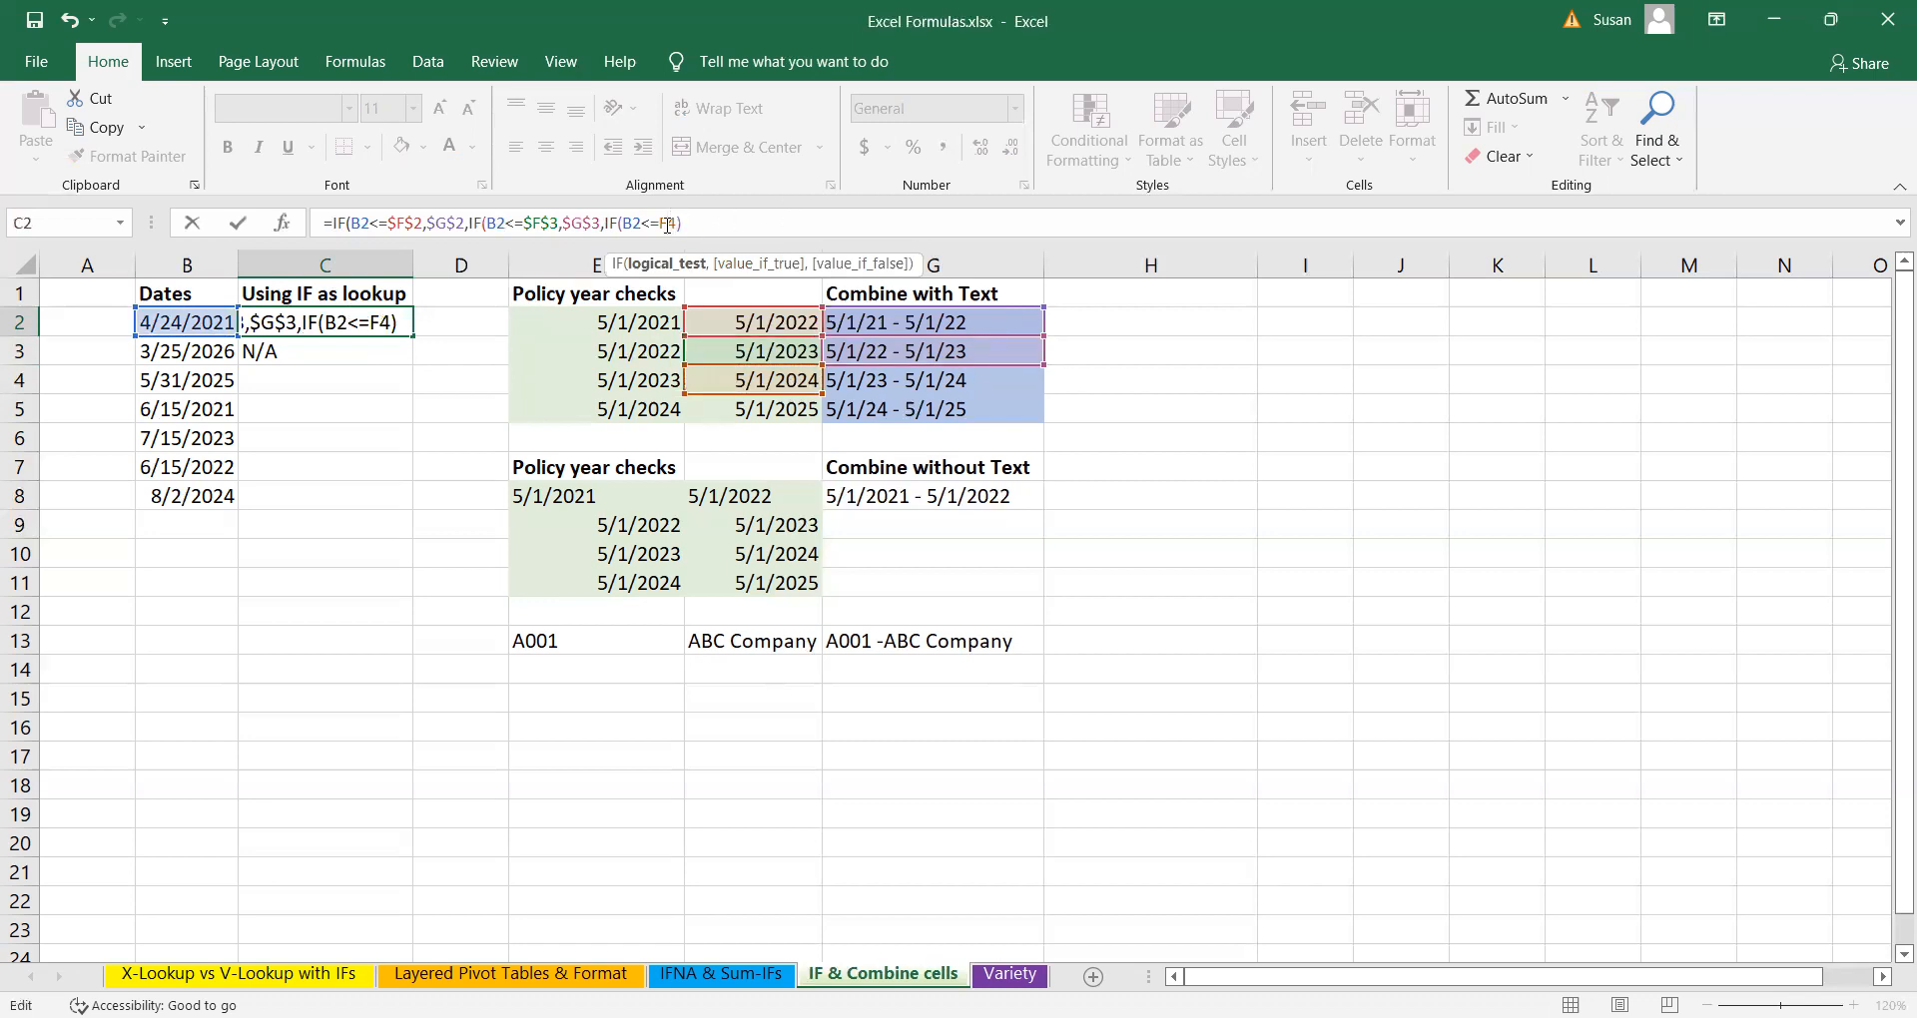
pyautogui.press('F4')
pyautogui.write(')')
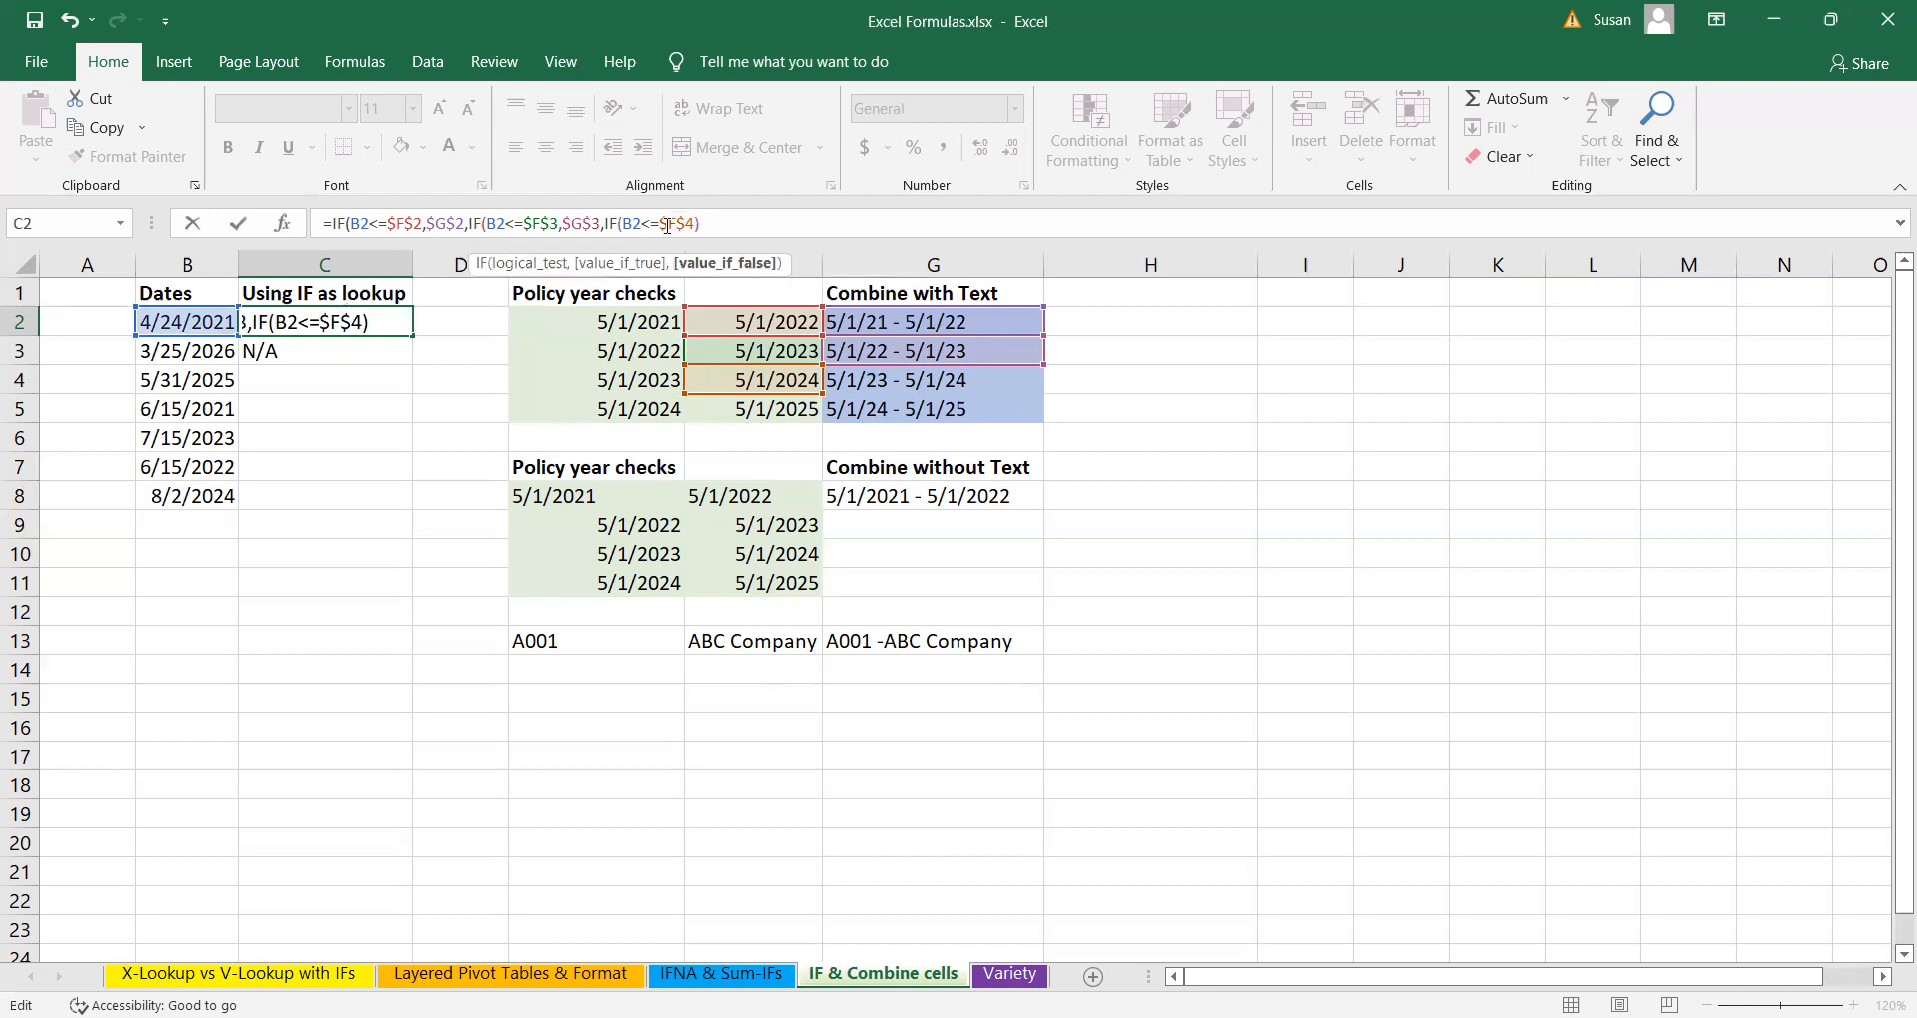
pyautogui.write(',')
pyautogui.click(964, 383)
pyautogui.click(711, 220)
pyautogui.press('F4')
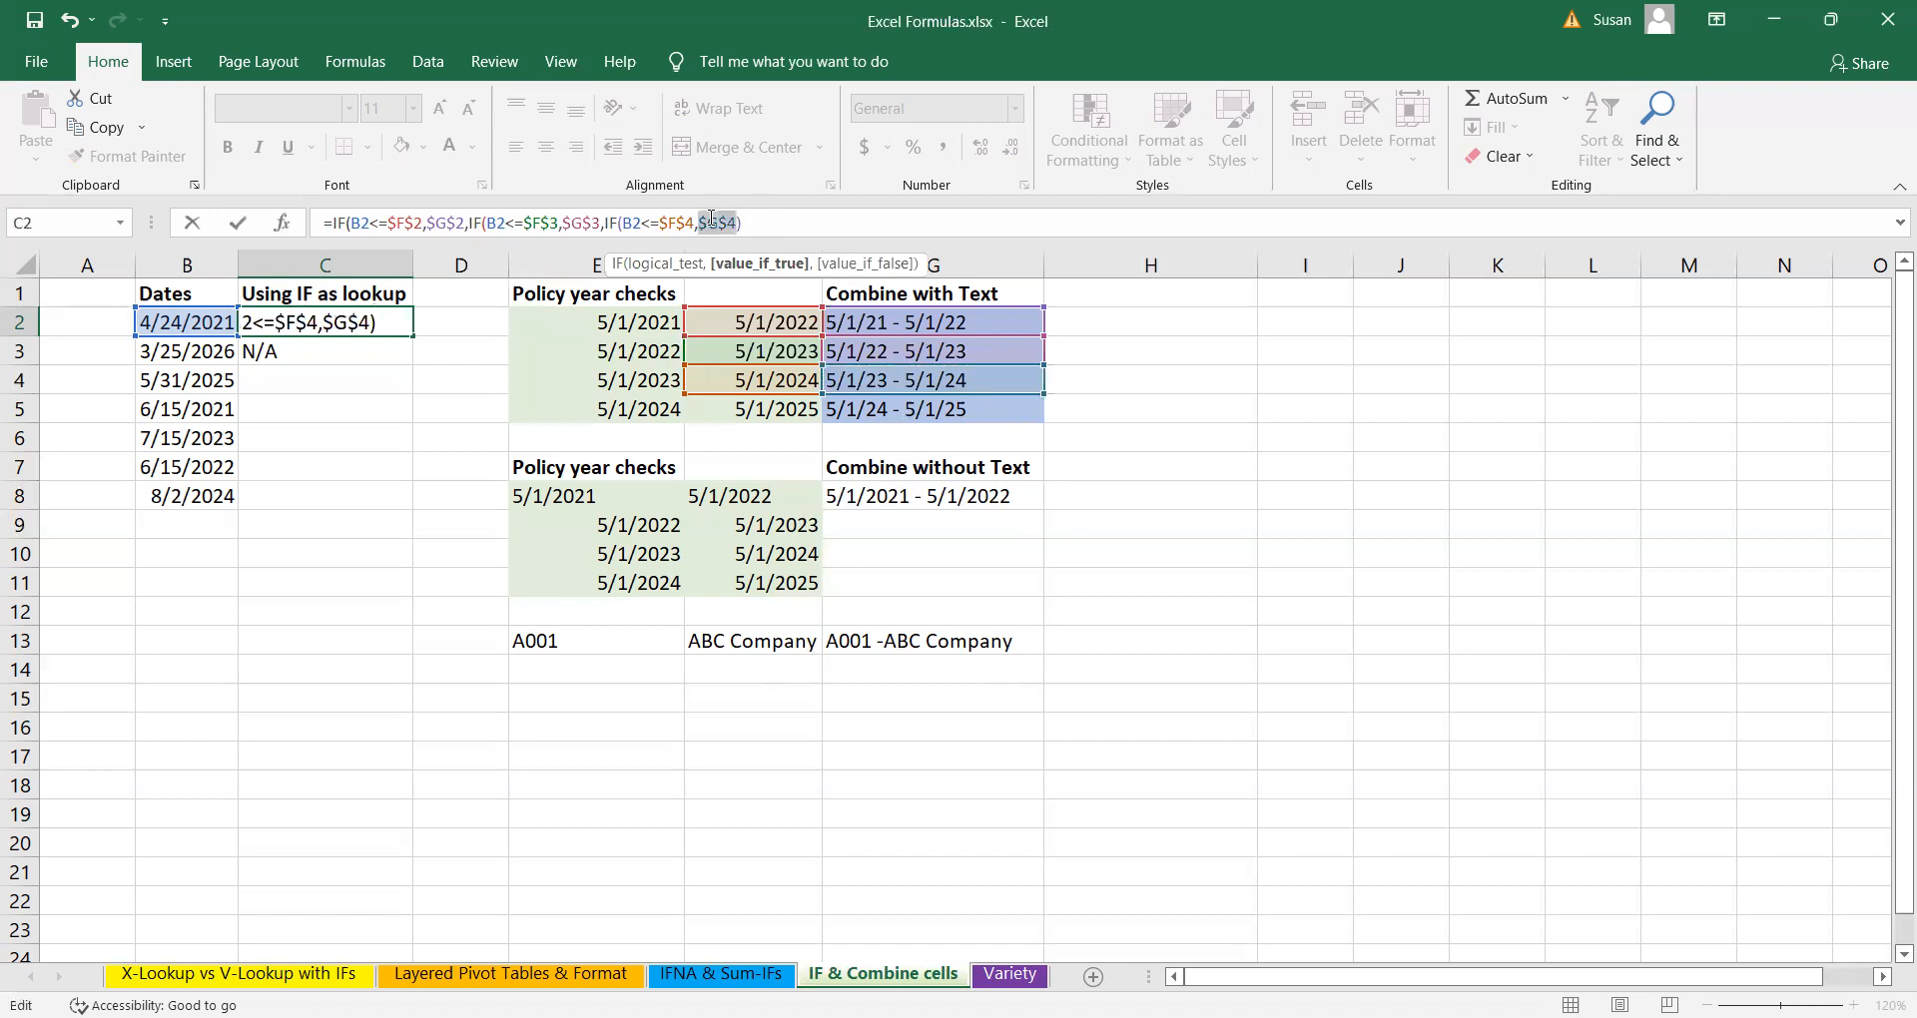
# - Nest a fourth IF in the C2 formula that tests B2<=$F$5 and returns $G$5 when true
pyautogui.click(759, 229)
pyautogui.write(',IF(')
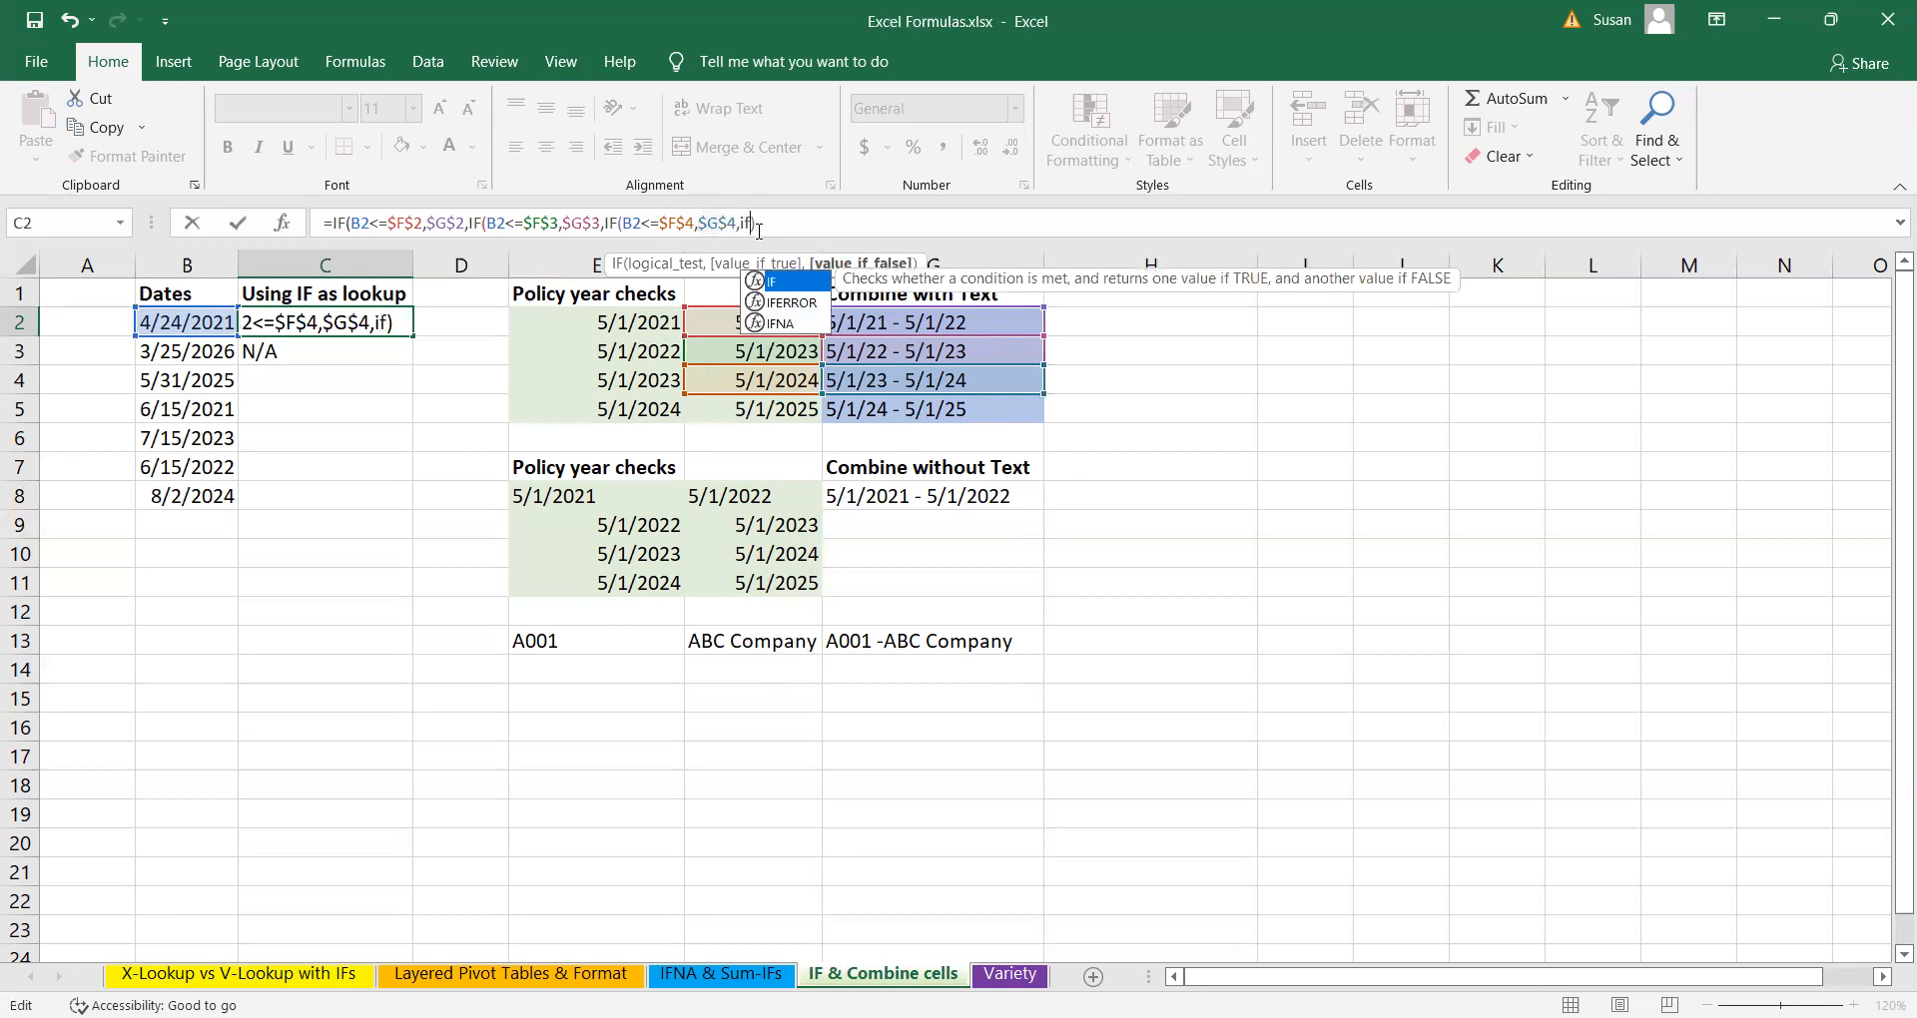
pyautogui.click(177, 323)
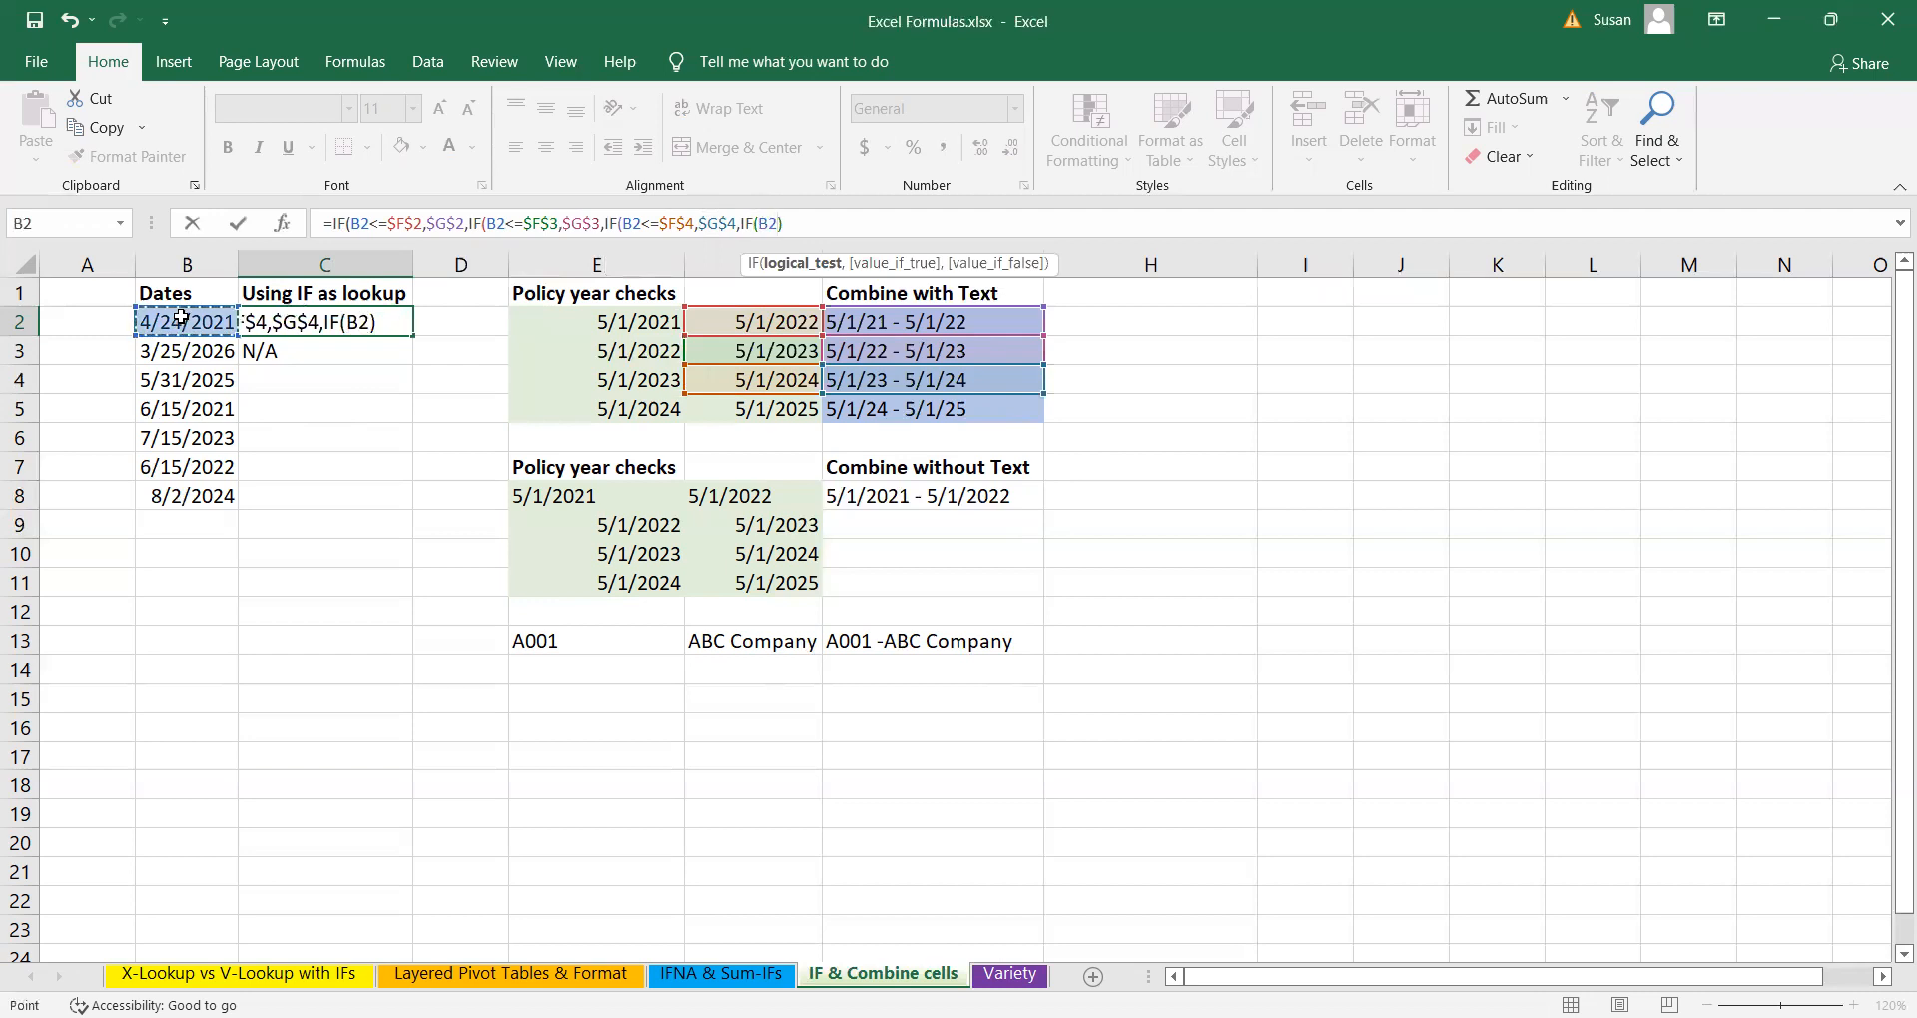
pyautogui.write('<=')
pyautogui.click(785, 410)
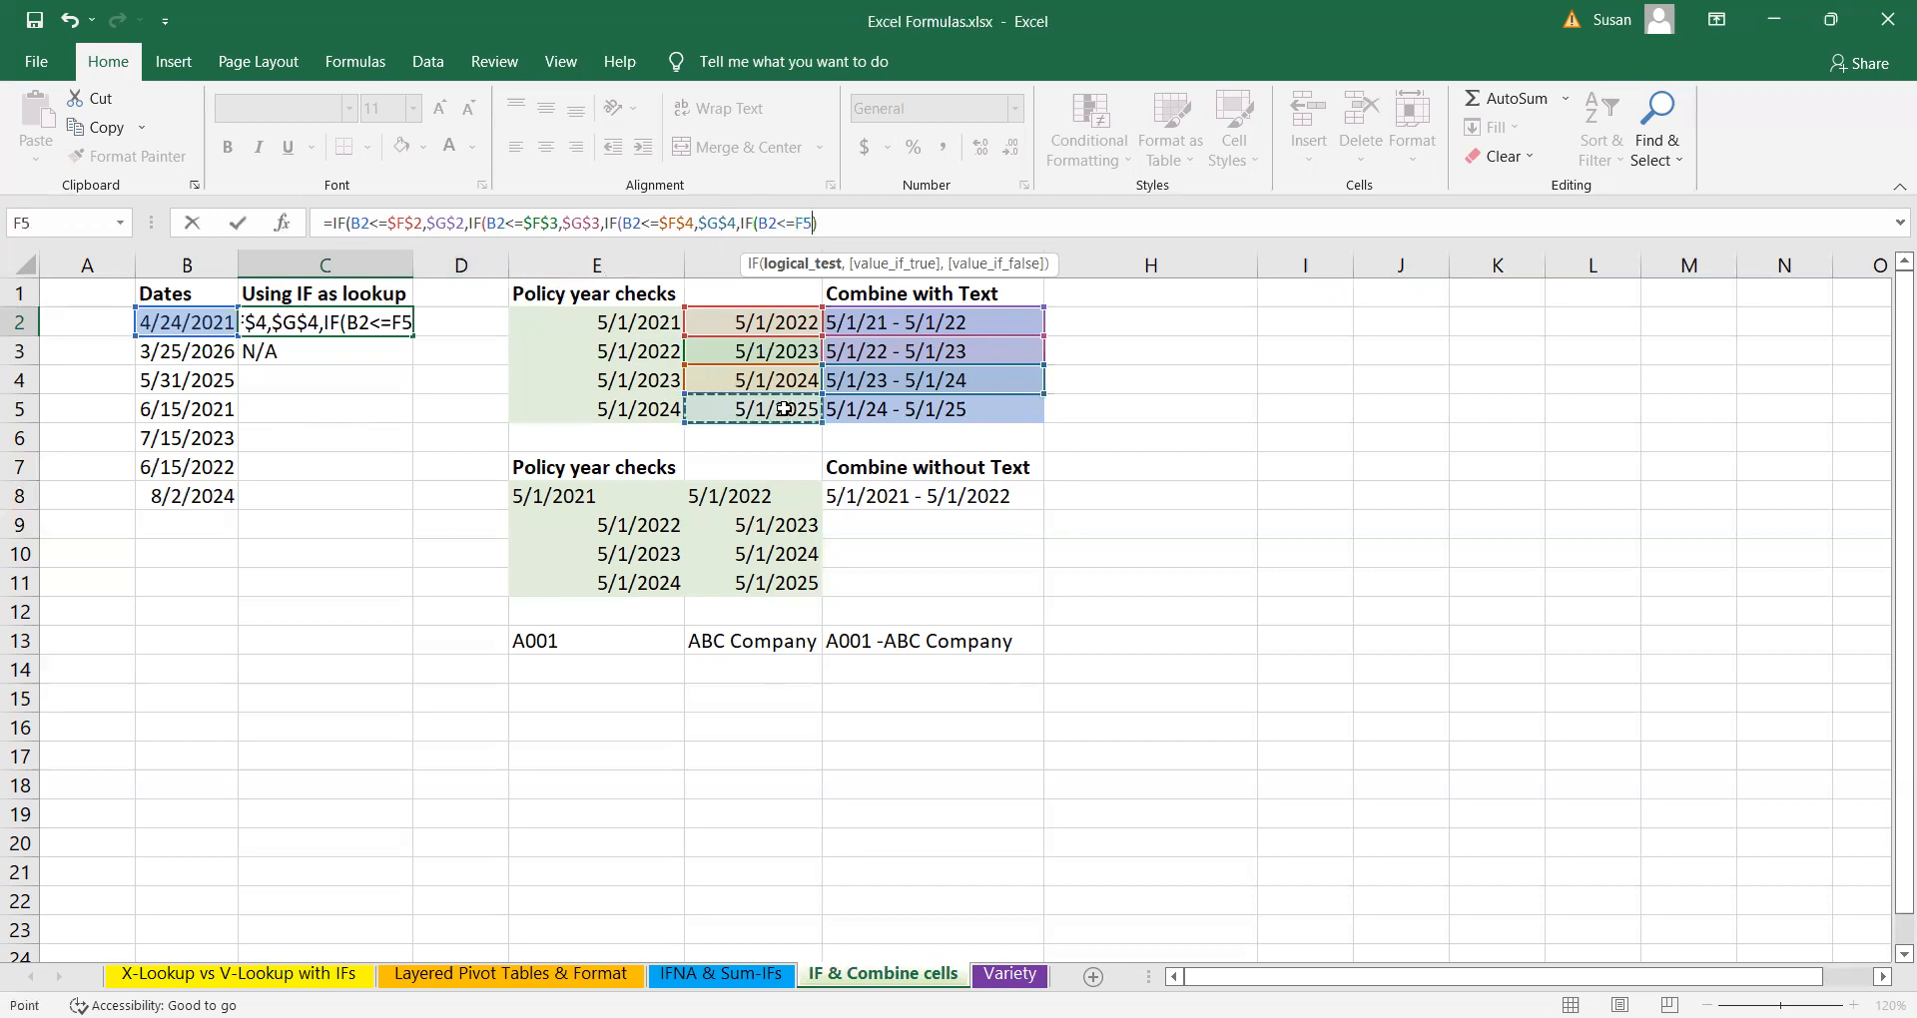
pyautogui.click(806, 223)
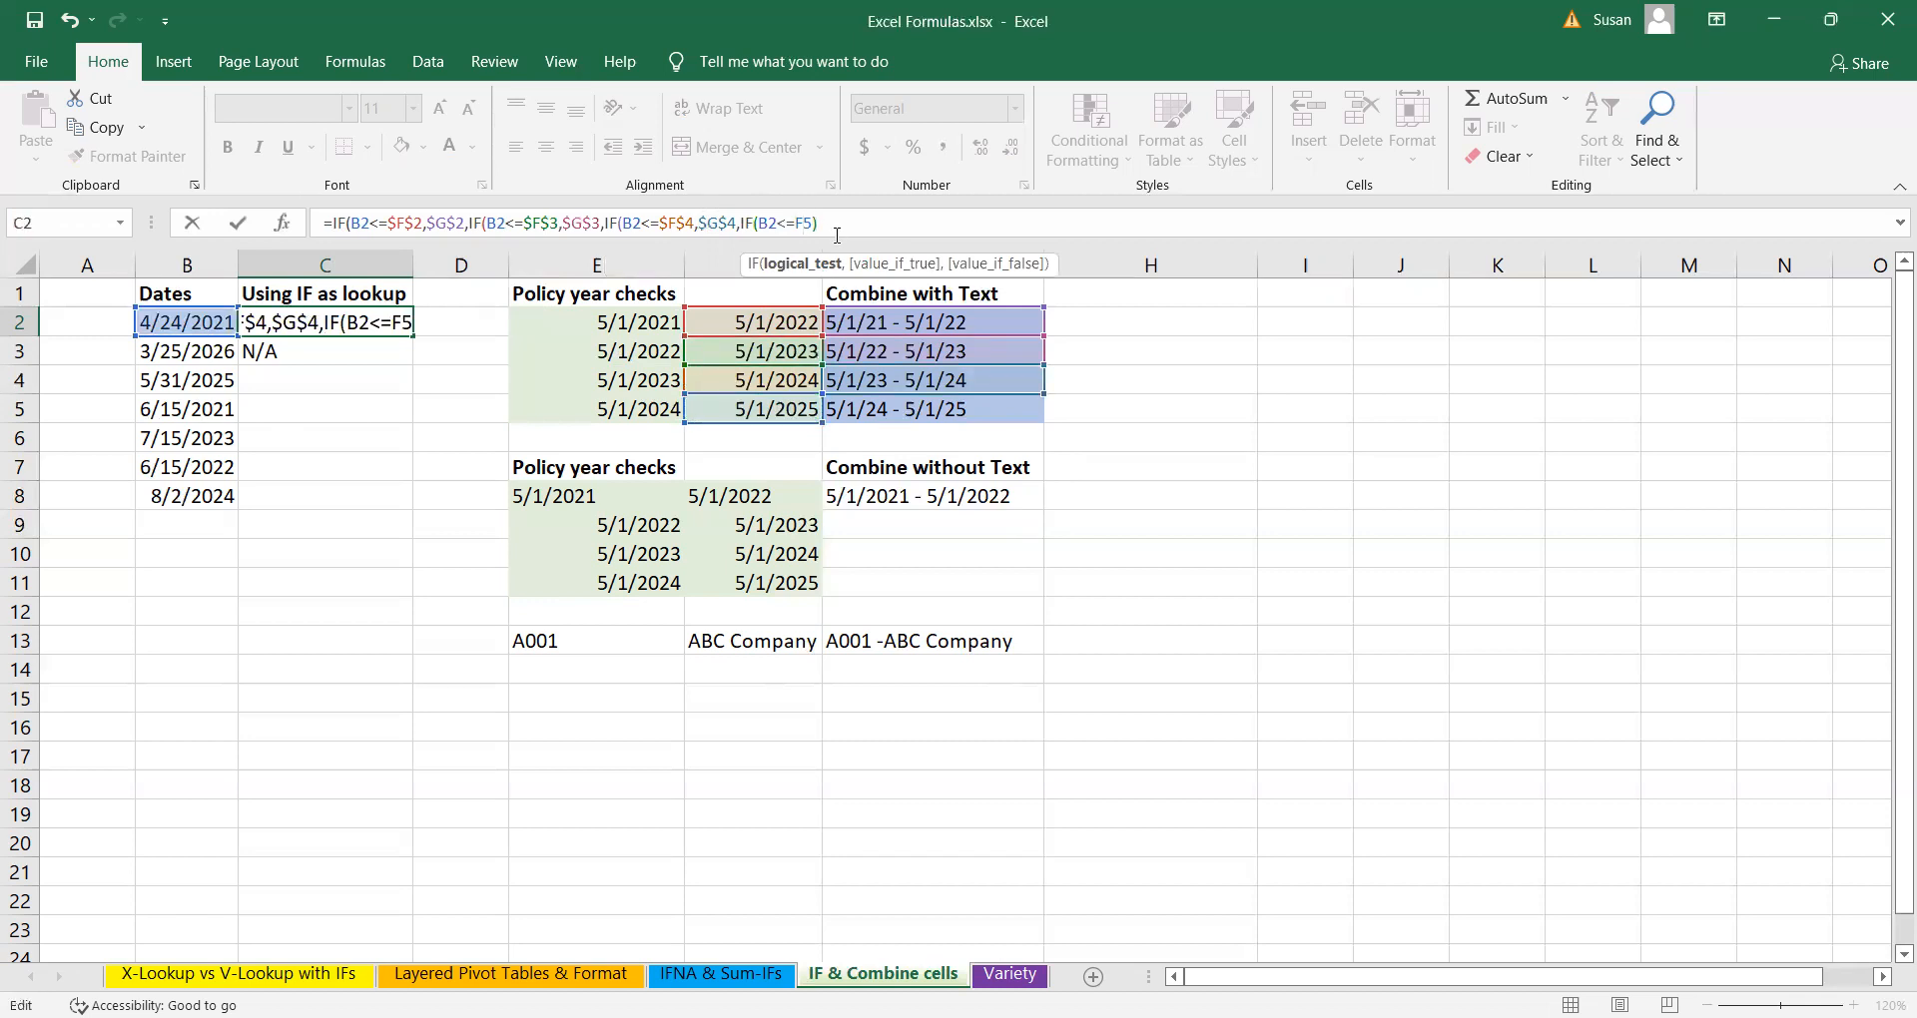
pyautogui.press('F4')
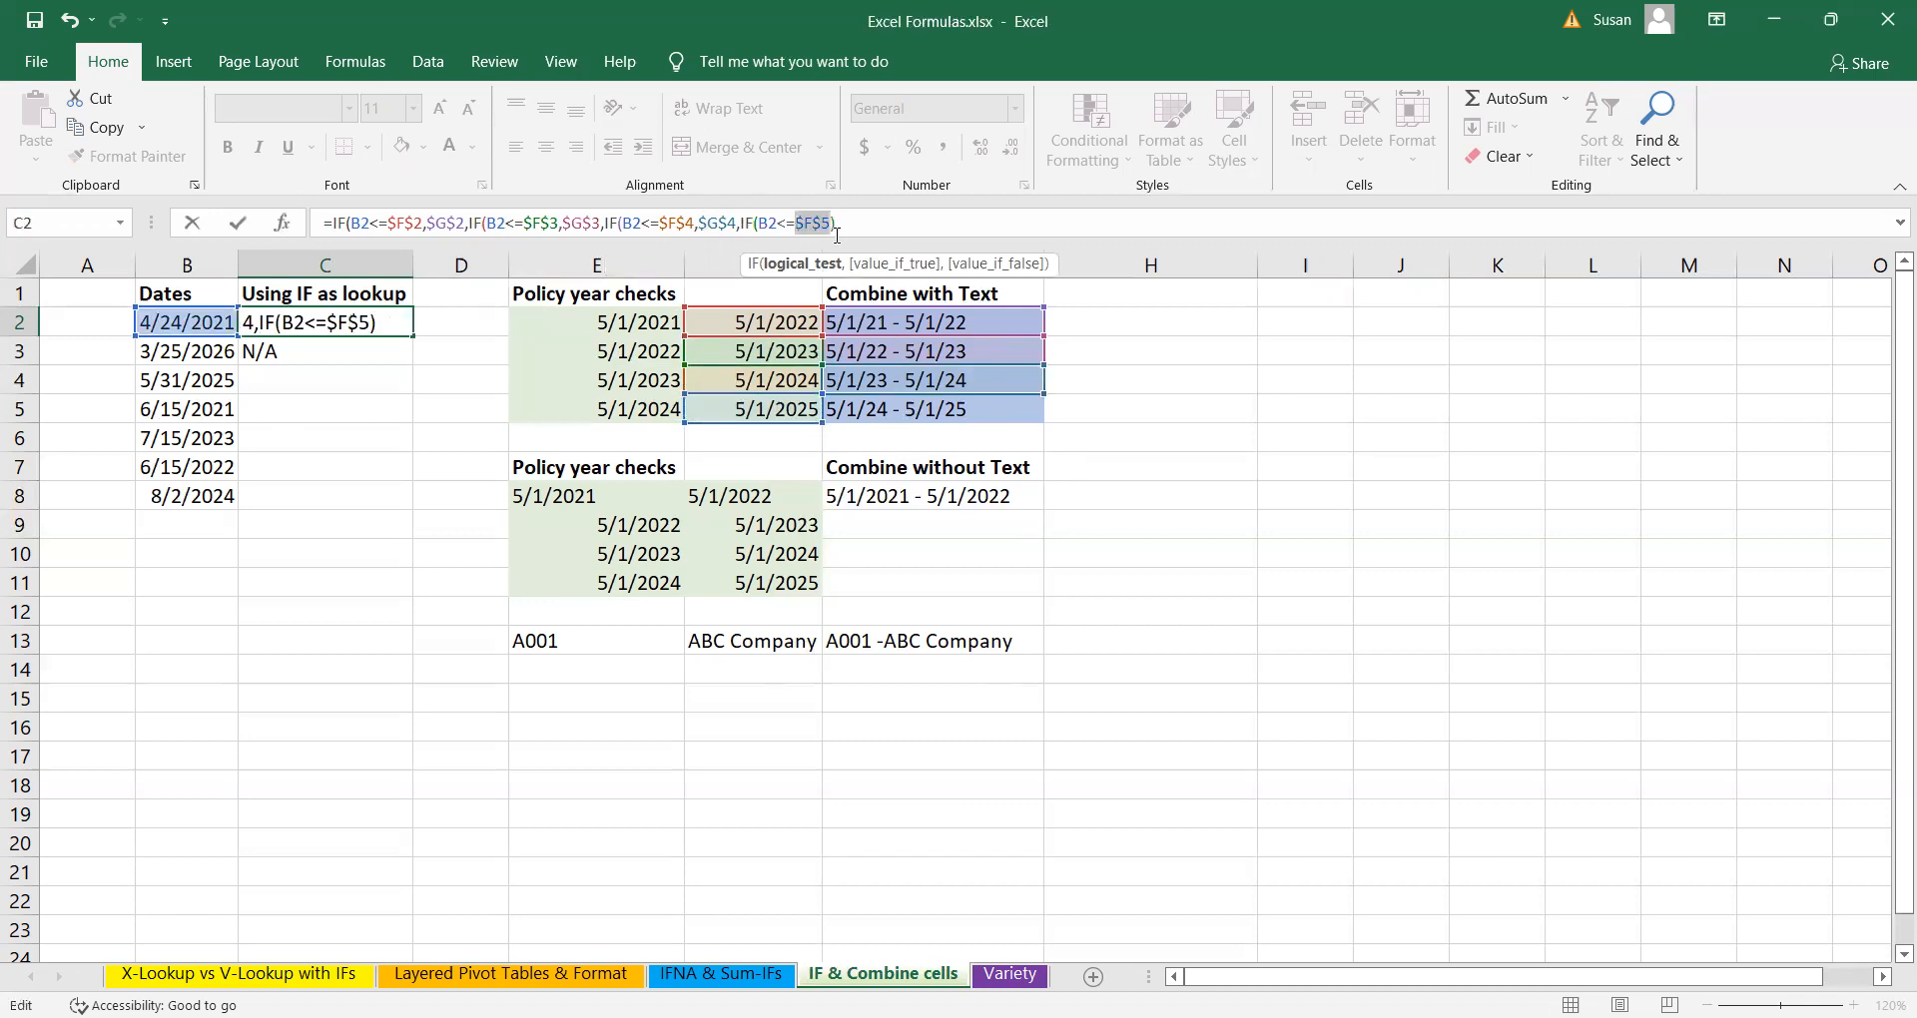
pyautogui.click(832, 222)
pyautogui.write(',')
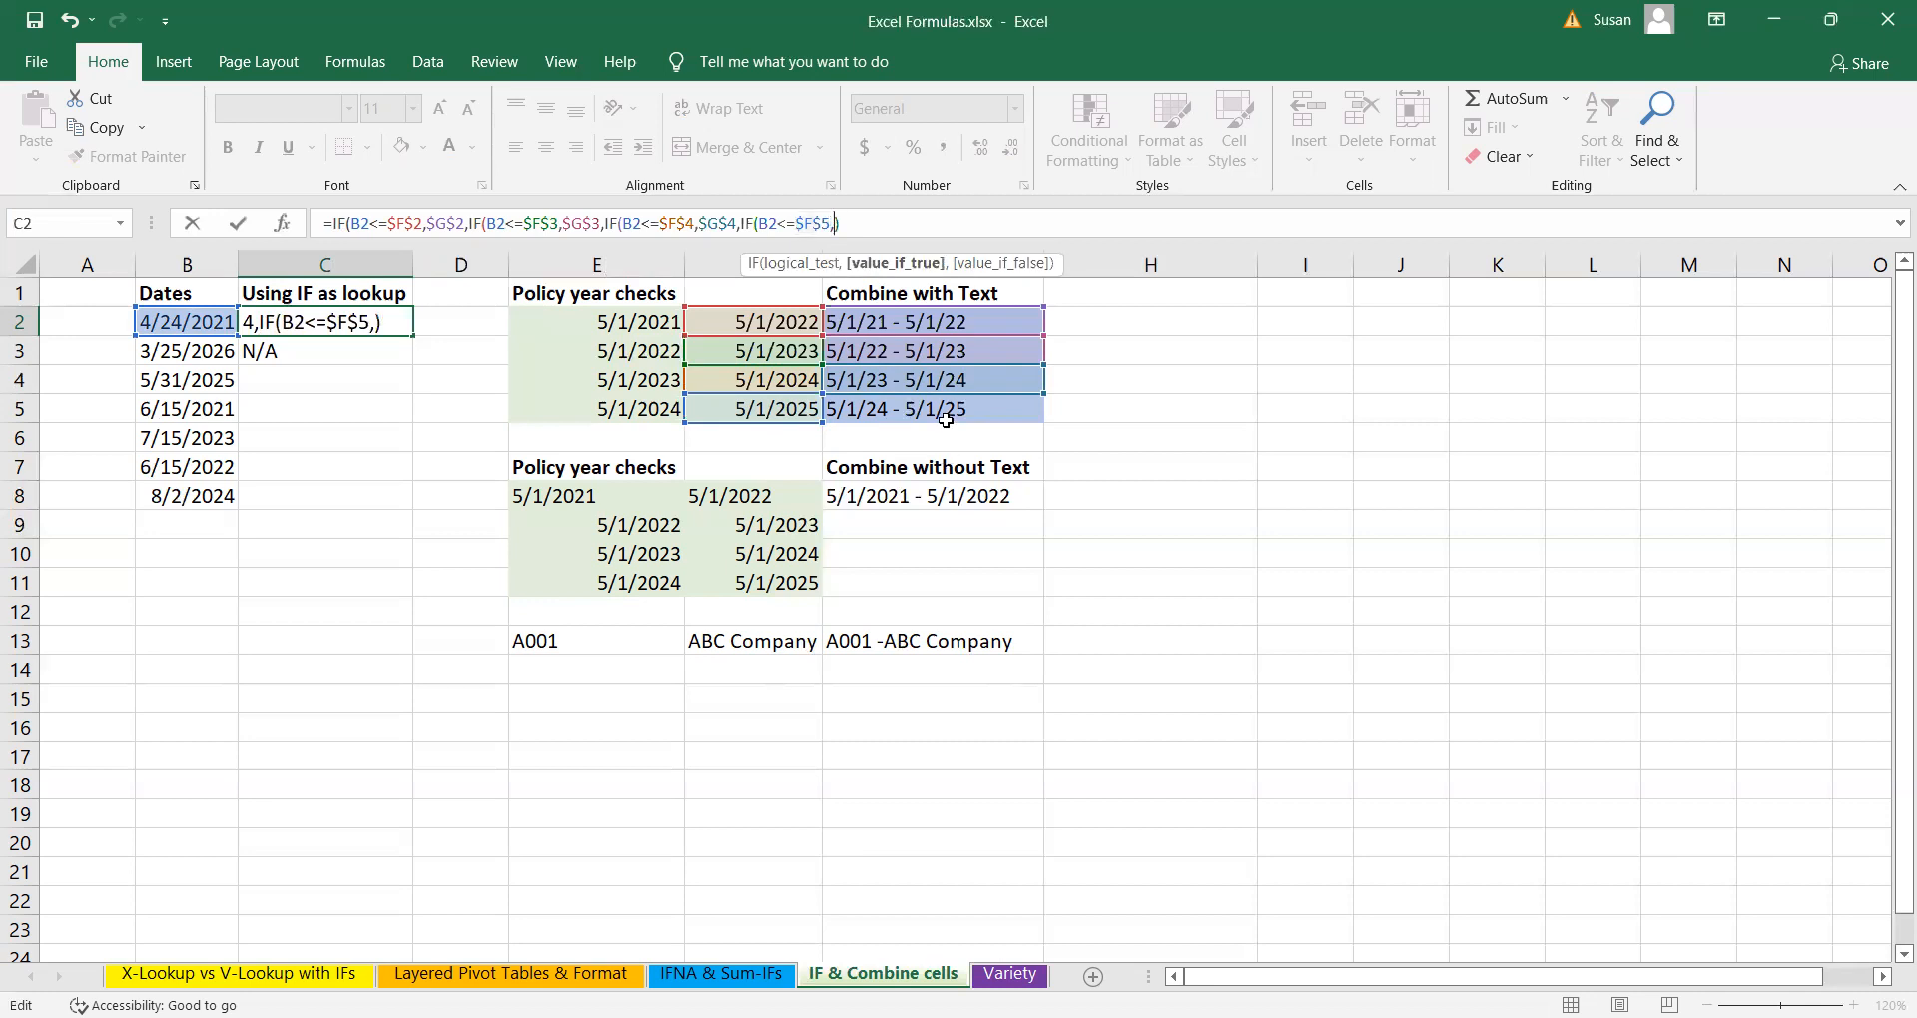
pyautogui.click(947, 415)
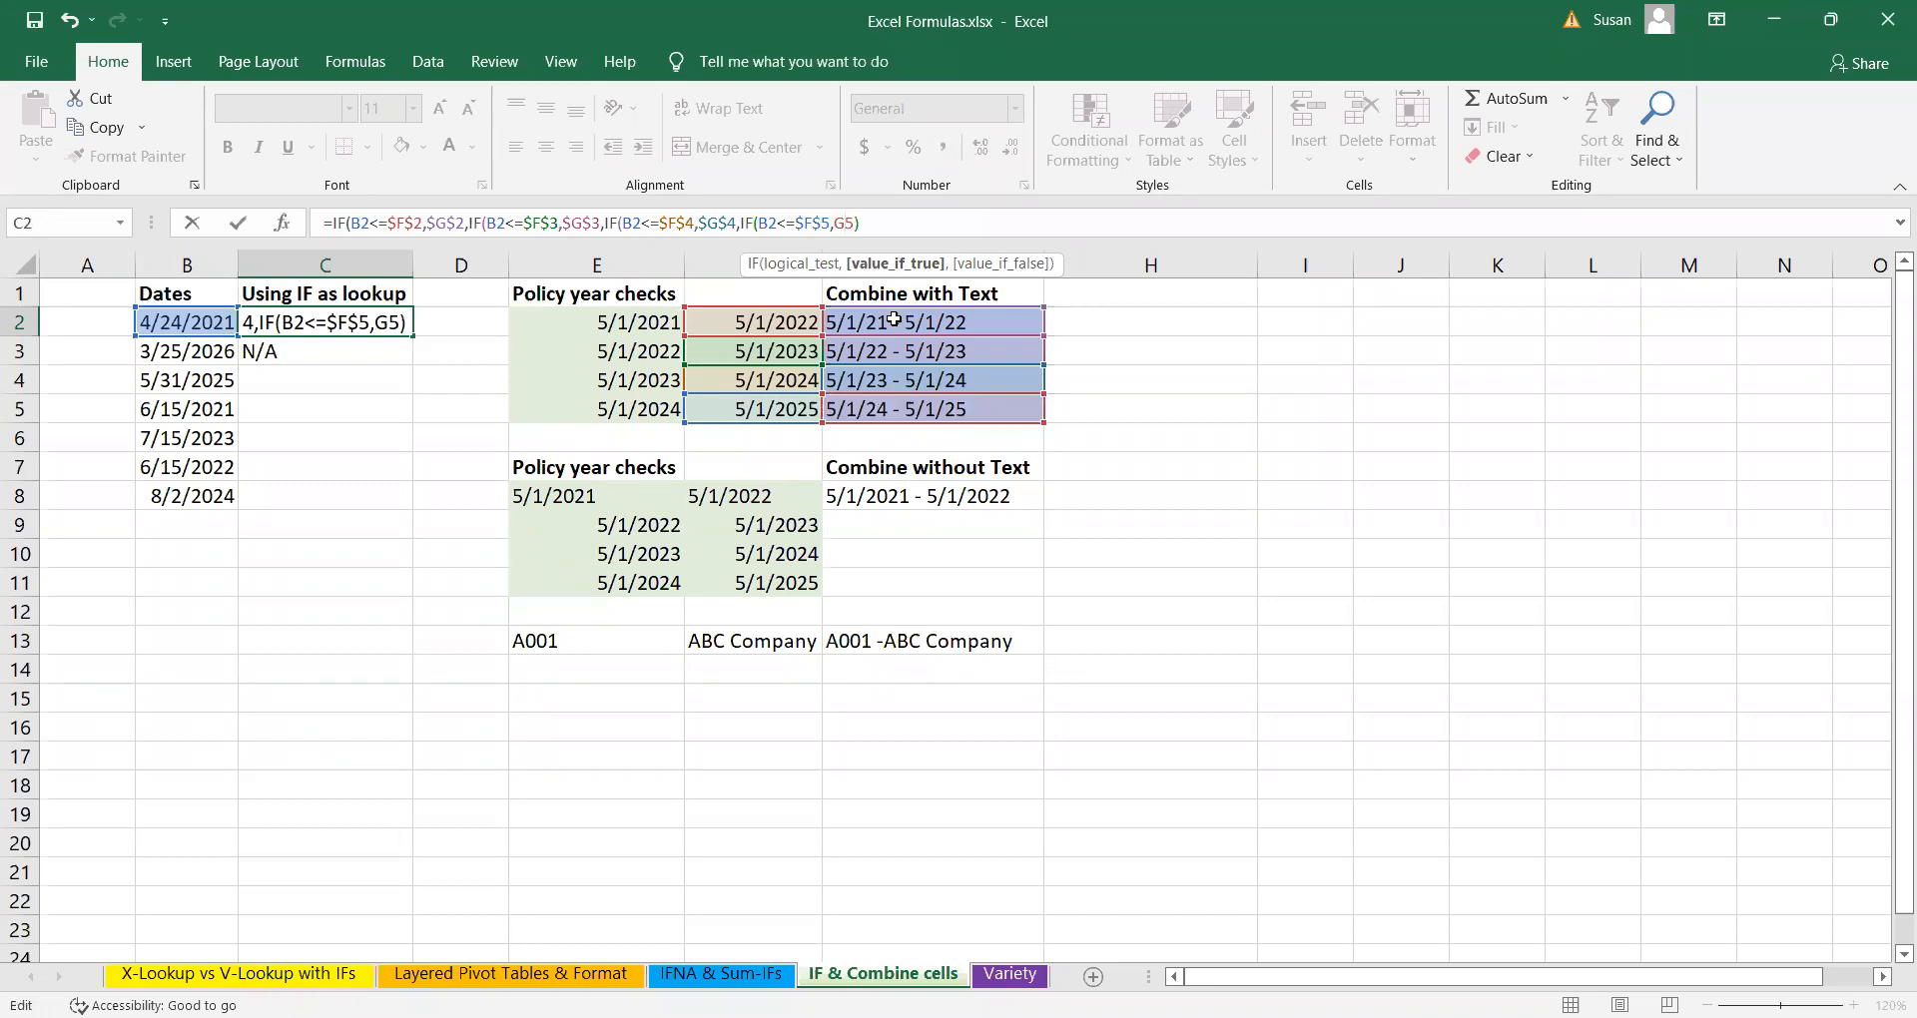
pyautogui.press('F4')
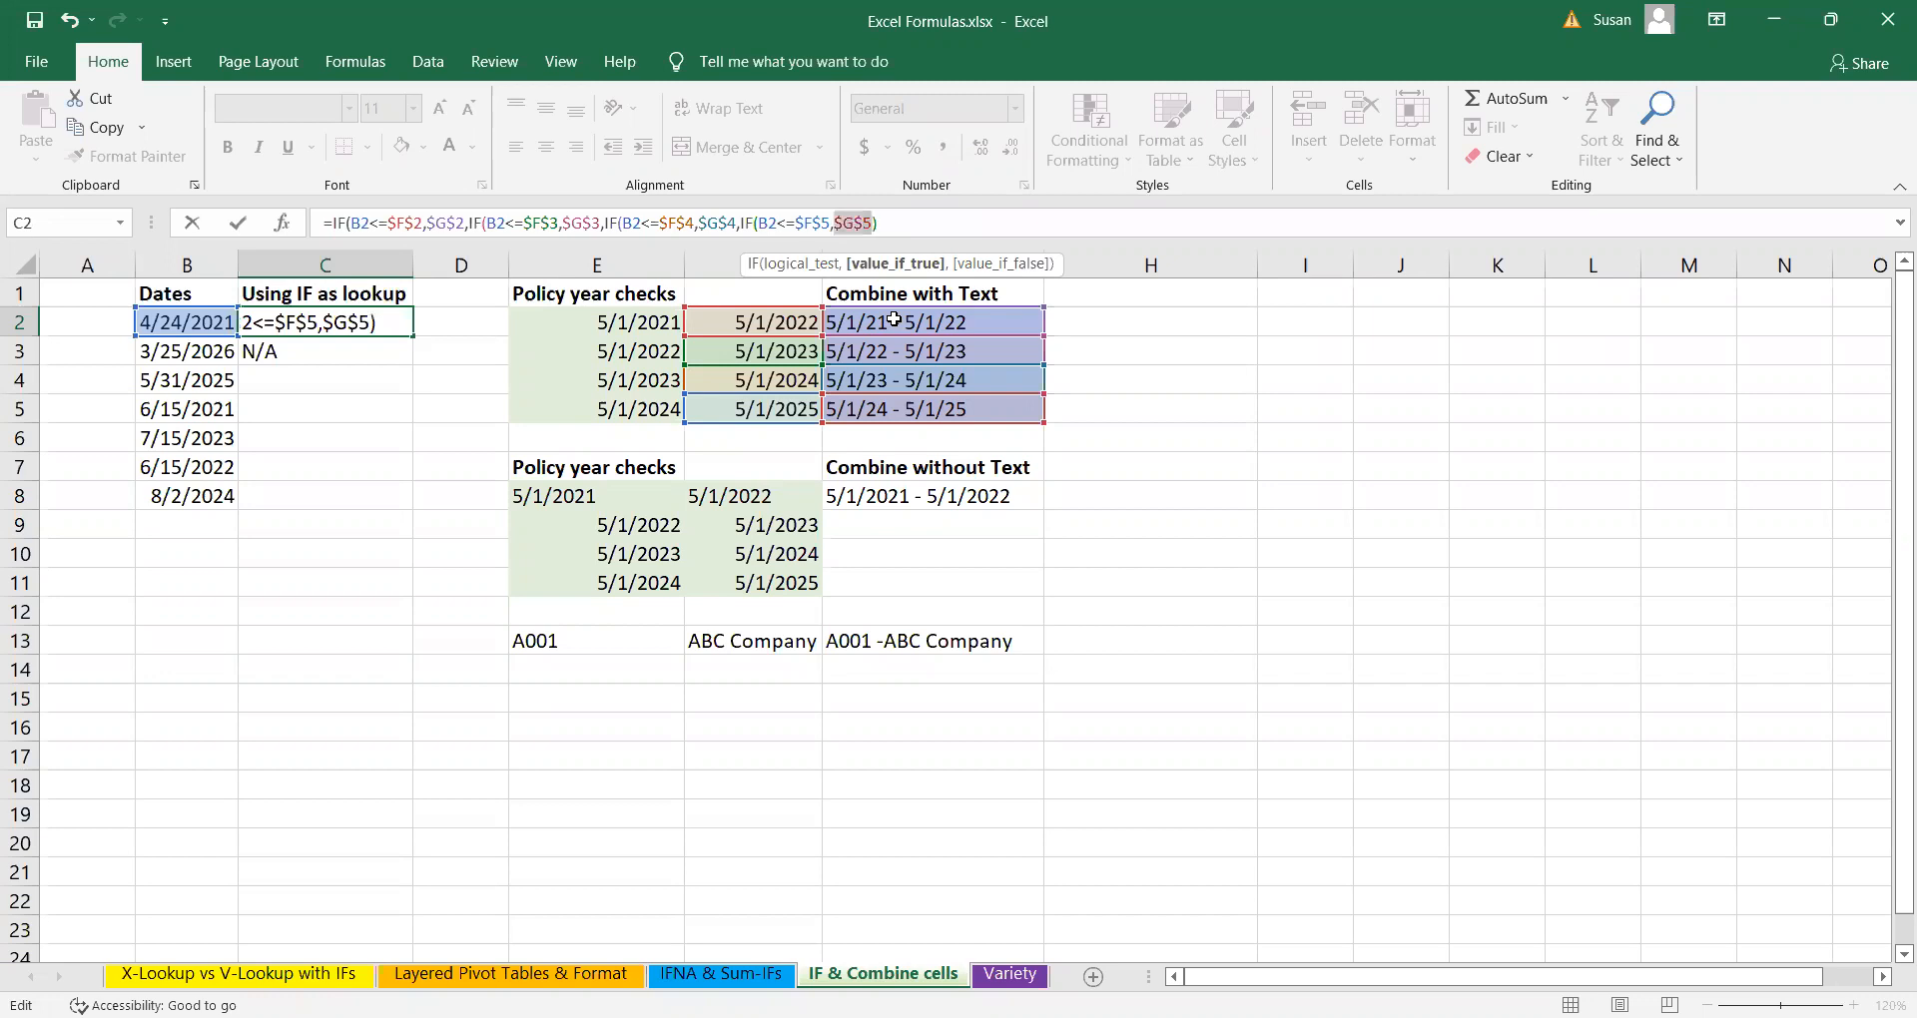
# - Complete the C2 formula with "N/A" as the final fallback and fill it down through C8
pyautogui.click(903, 226)
pyautogui.write(',')
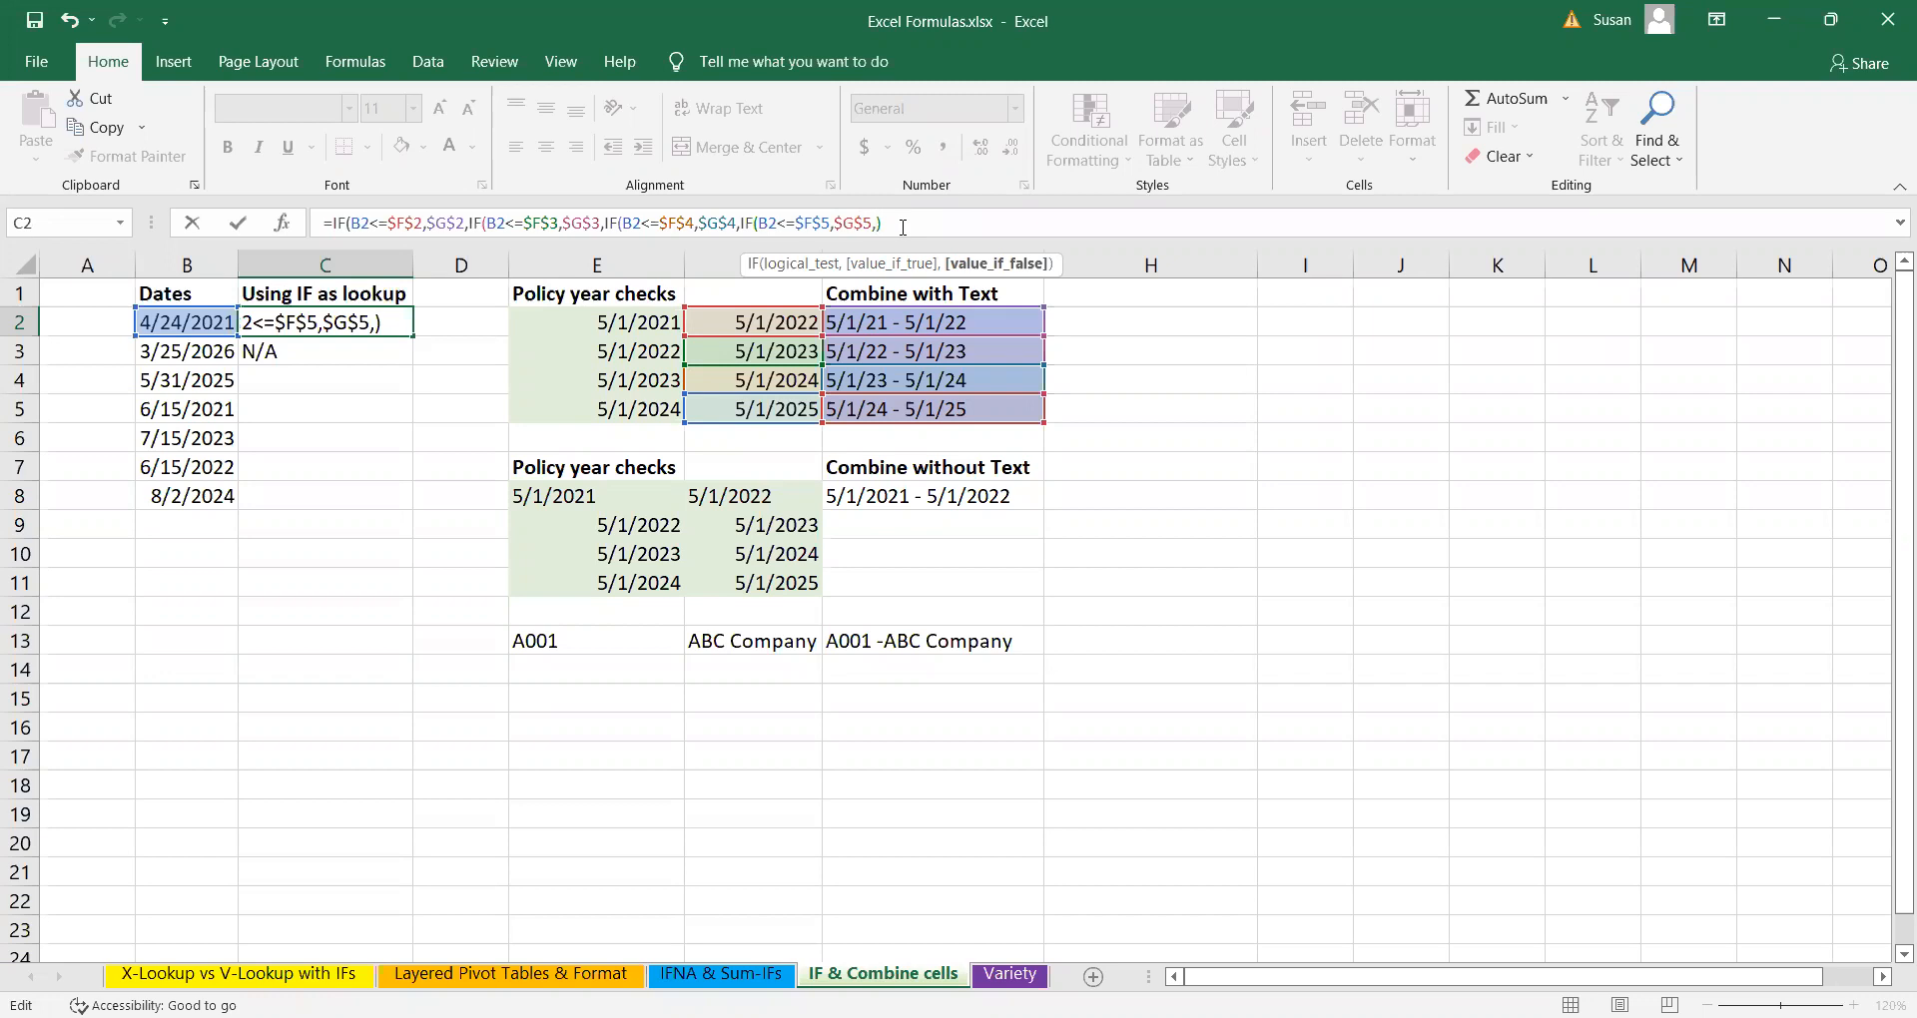
pyautogui.write('"N/A"')
pyautogui.press('Return')
pyautogui.press('Return')
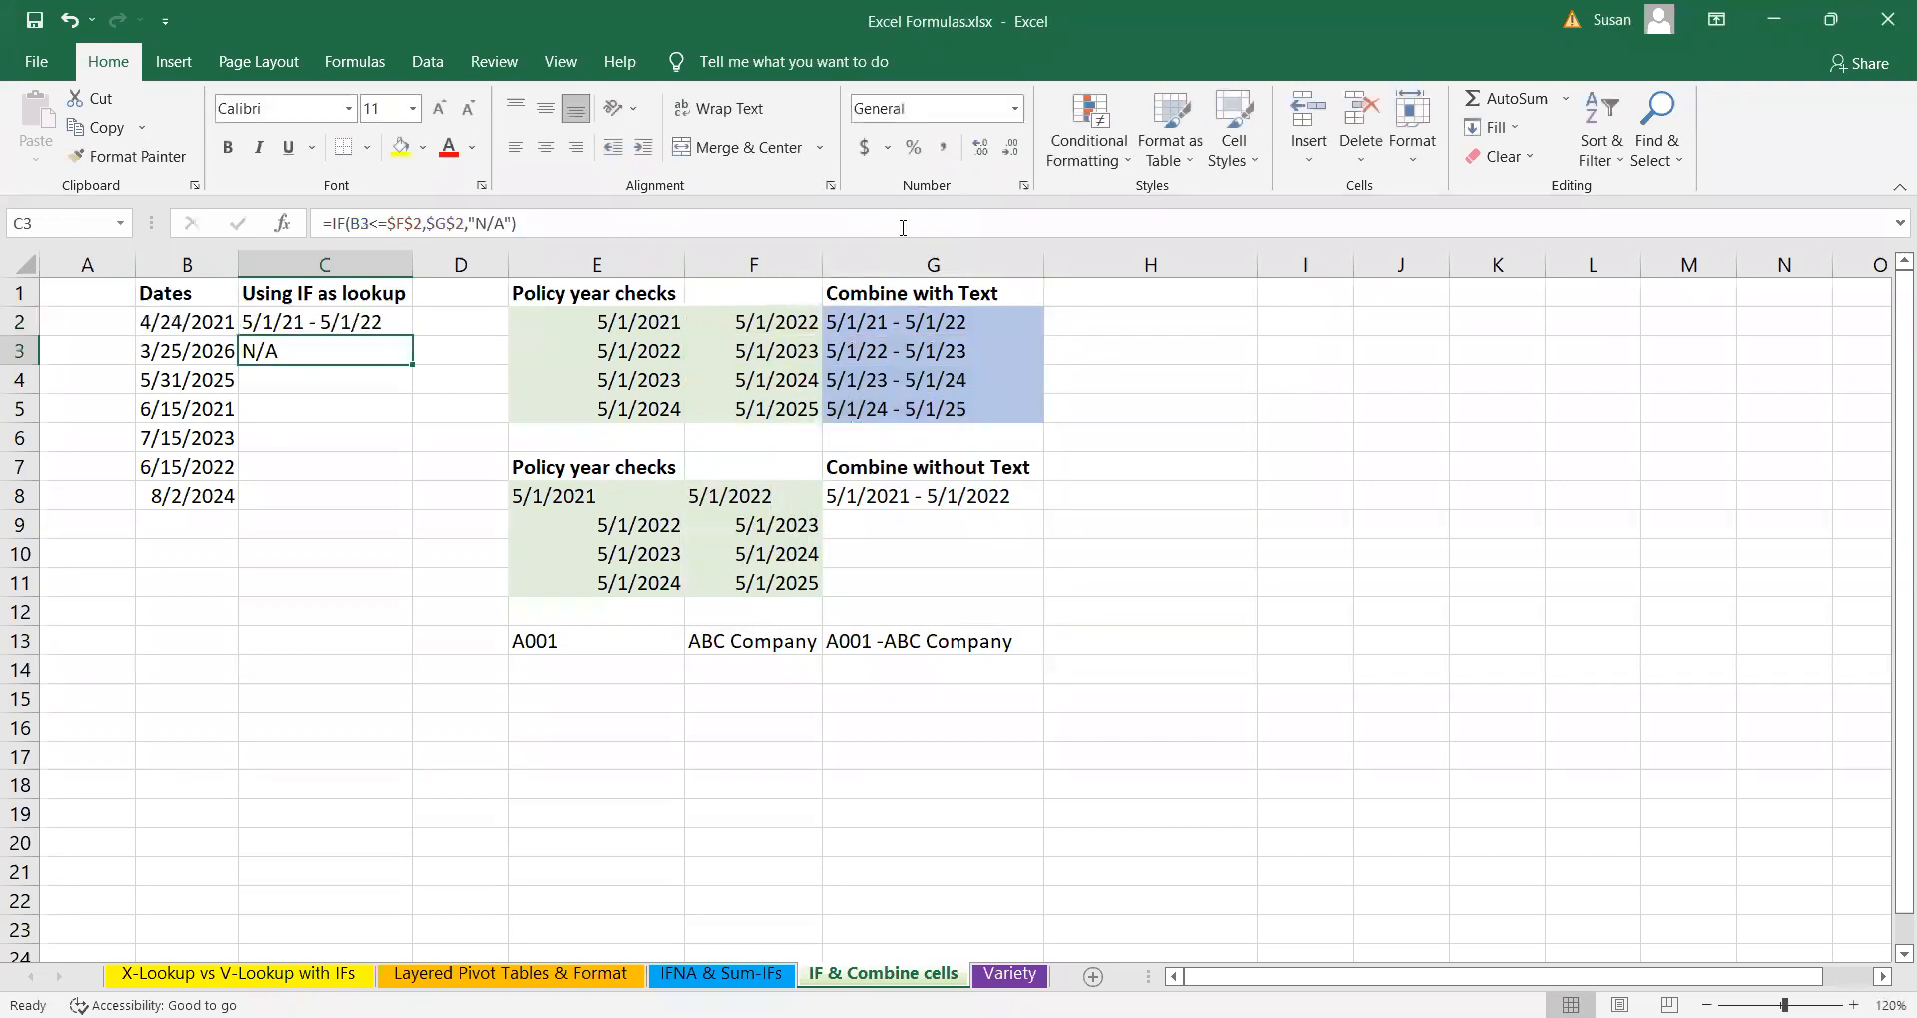
pyautogui.click(329, 323)
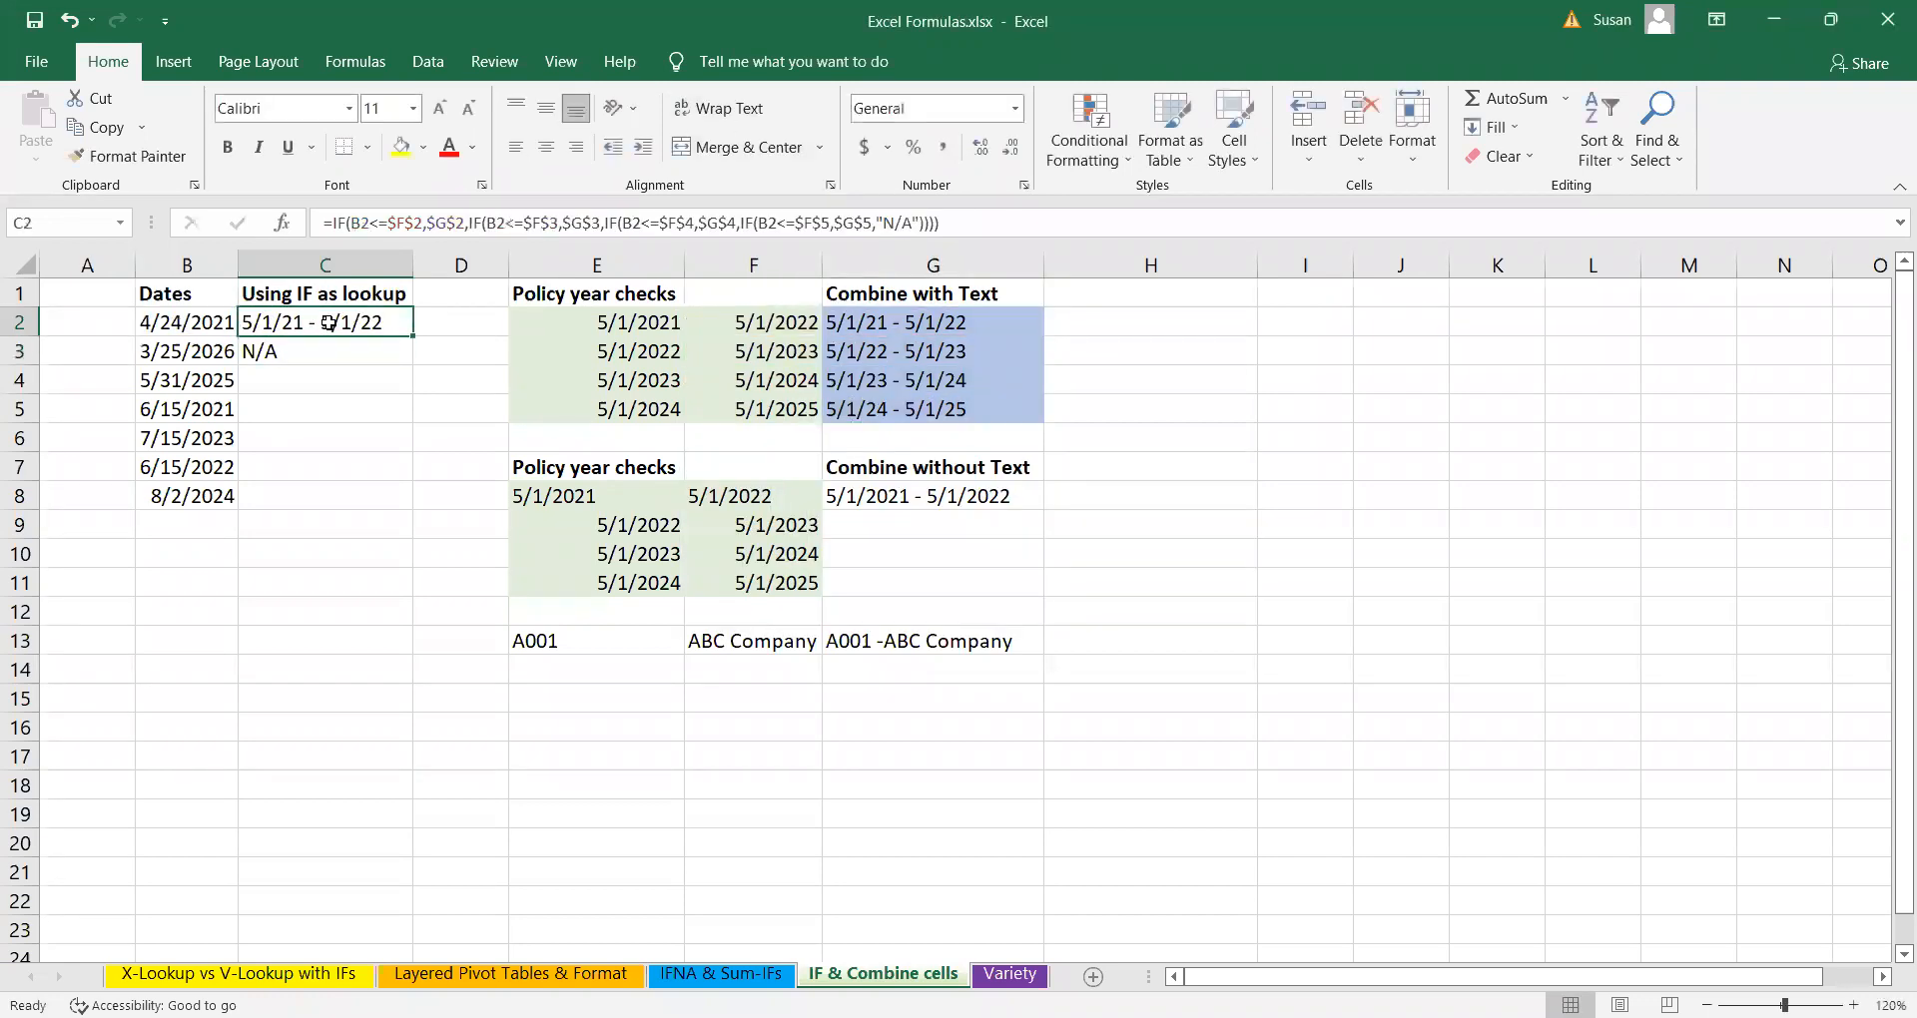
pyautogui.moveTo(413, 336); pyautogui.dragTo(402, 504)
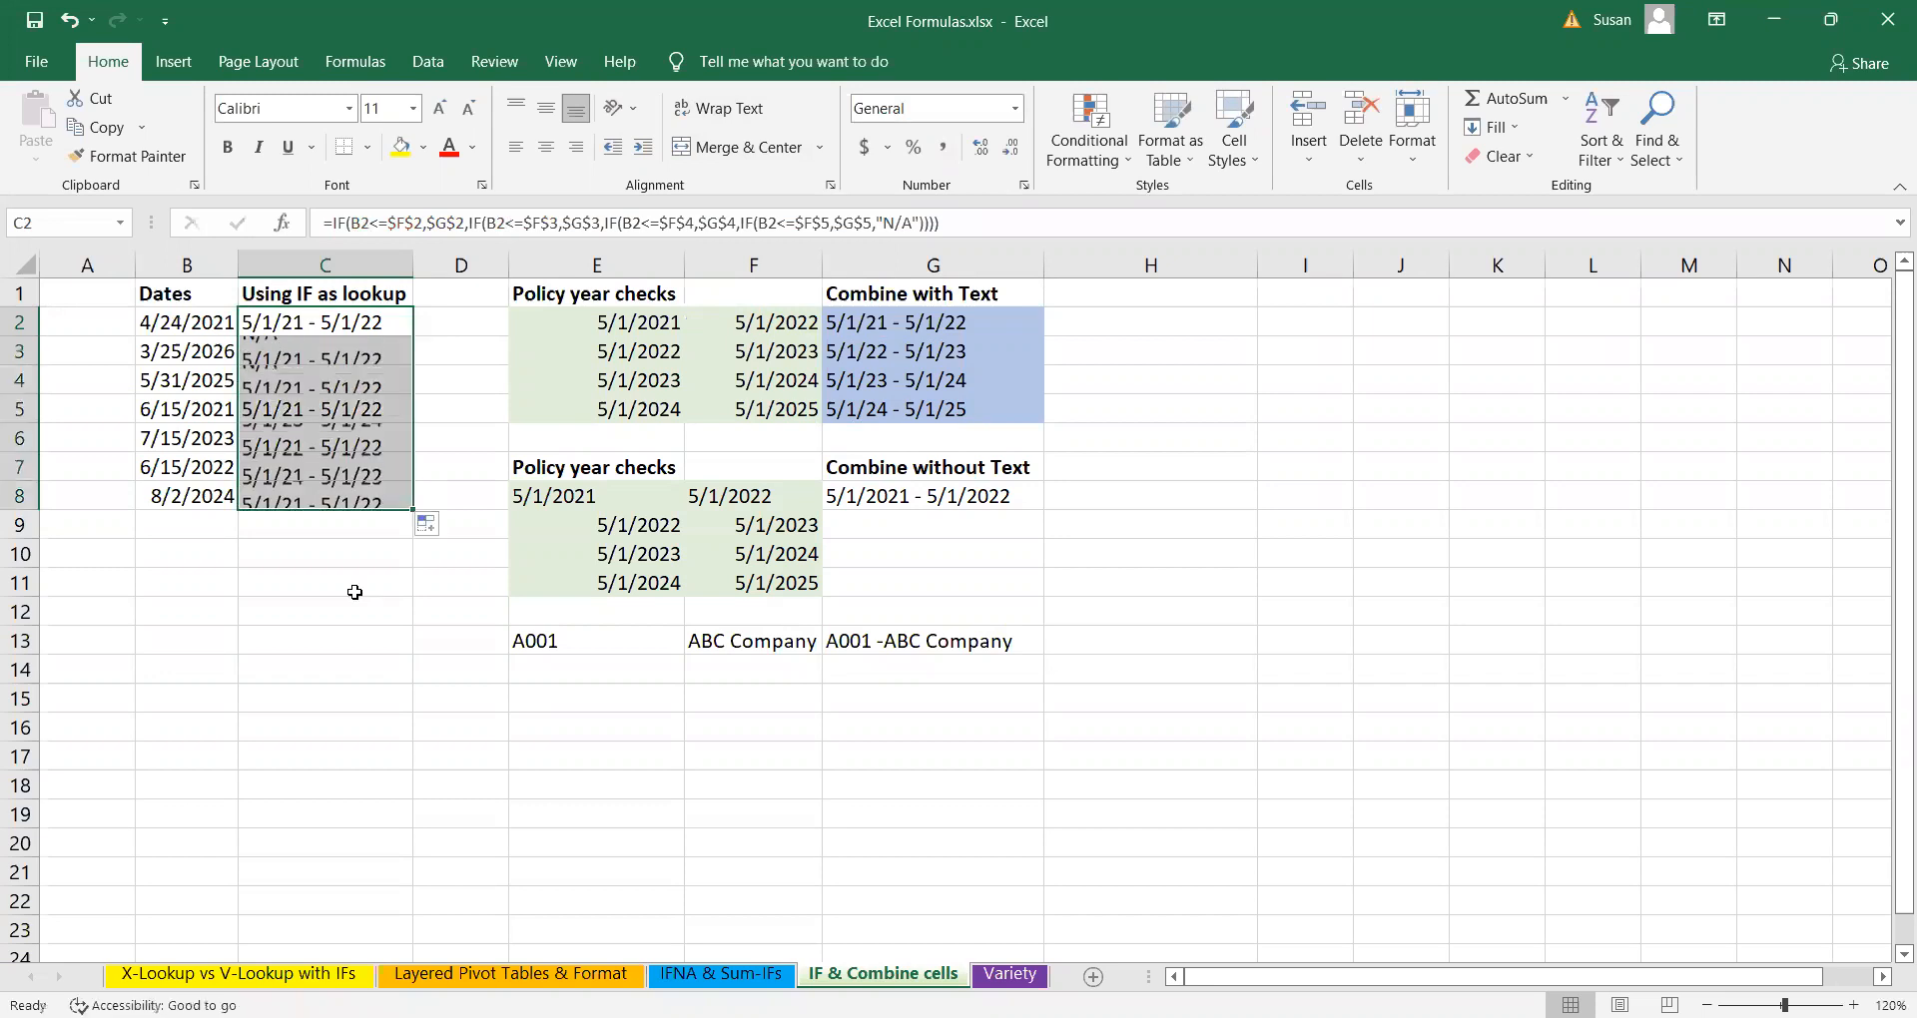
# - Check the lookup results in column C against their dates in column B and the combined policy periods in G2:G5
pyautogui.click(330, 640)
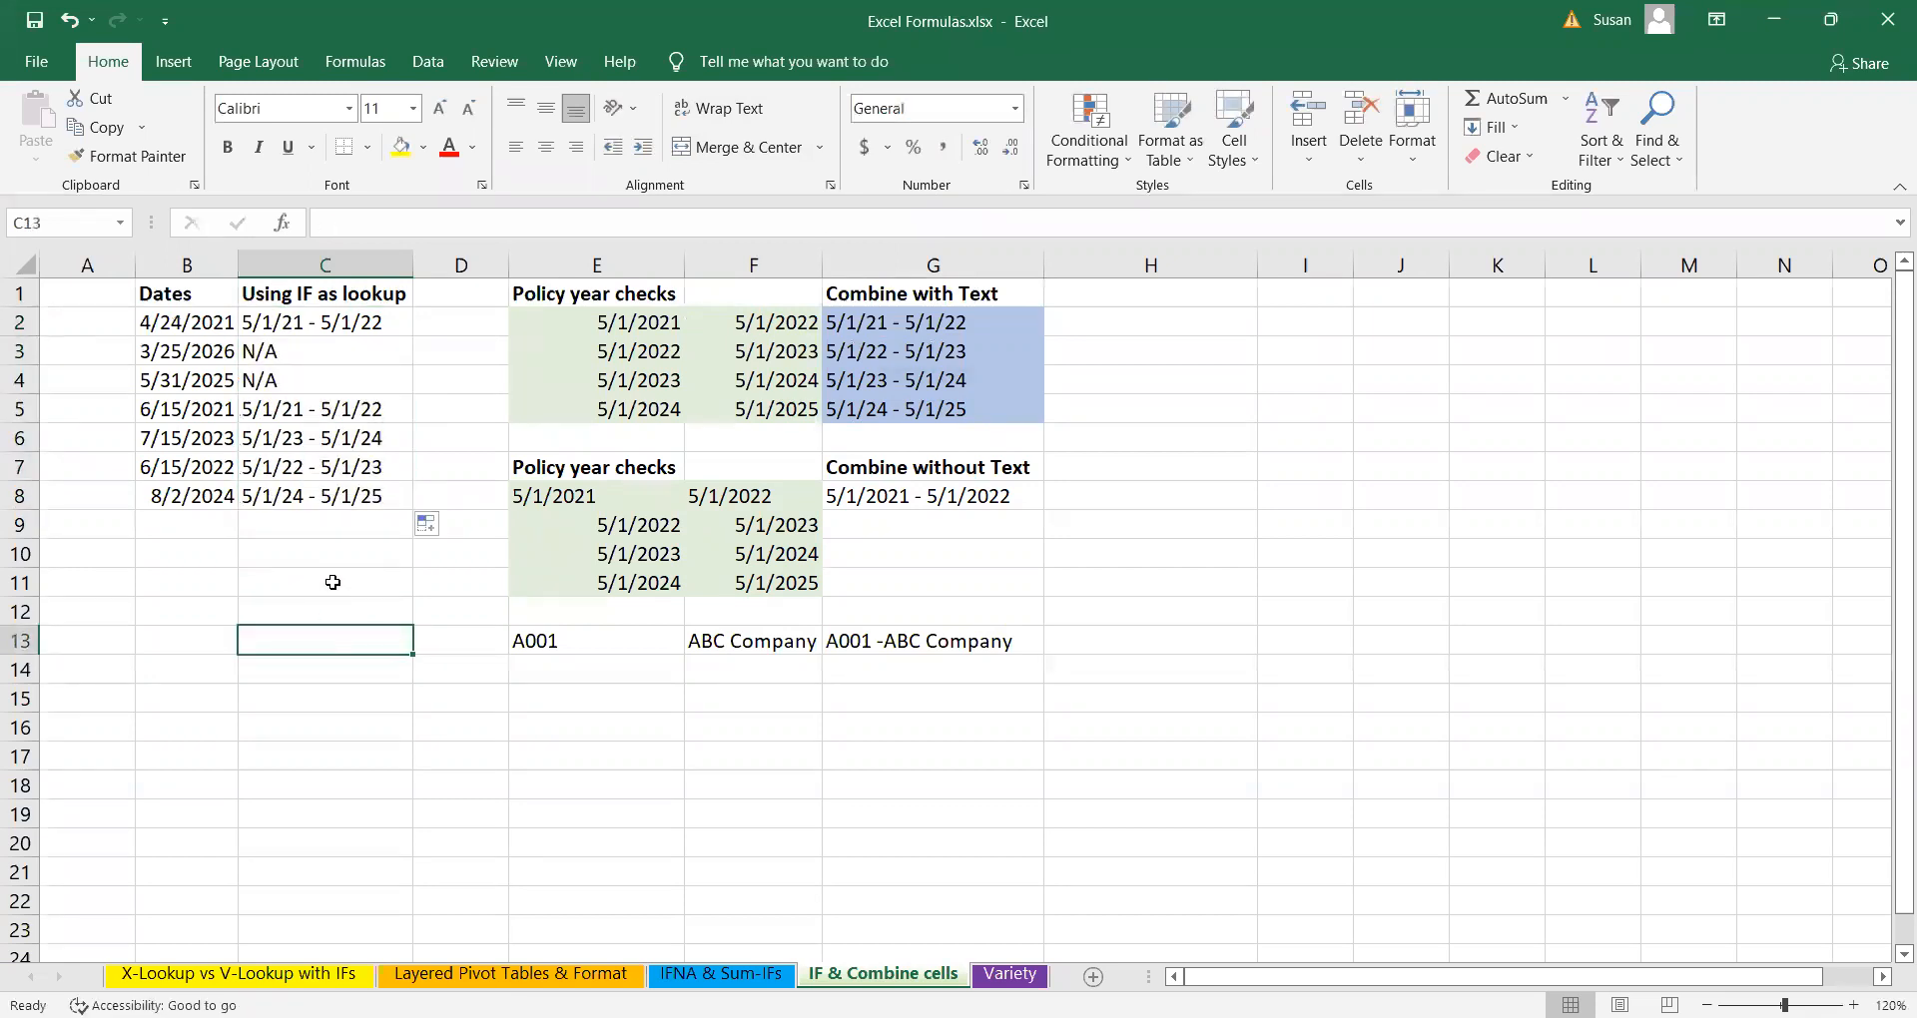
pyautogui.click(302, 404)
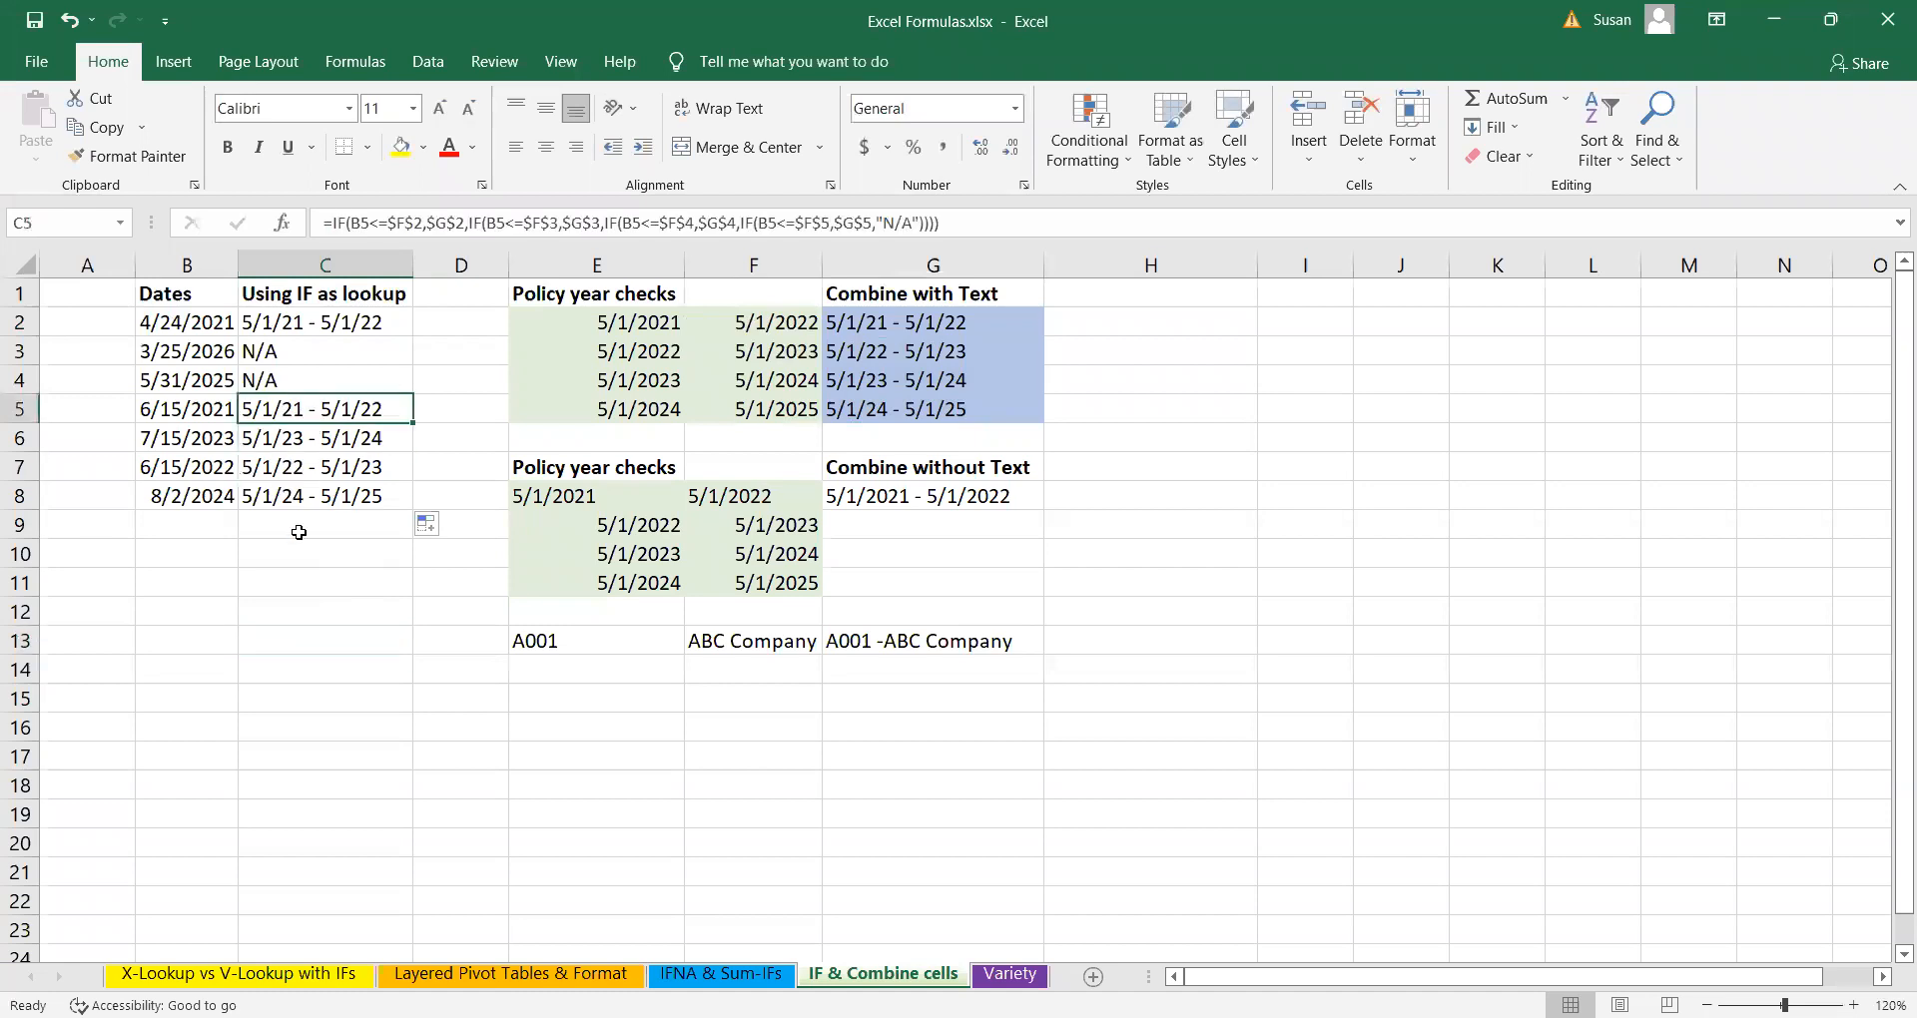
pyautogui.click(299, 635)
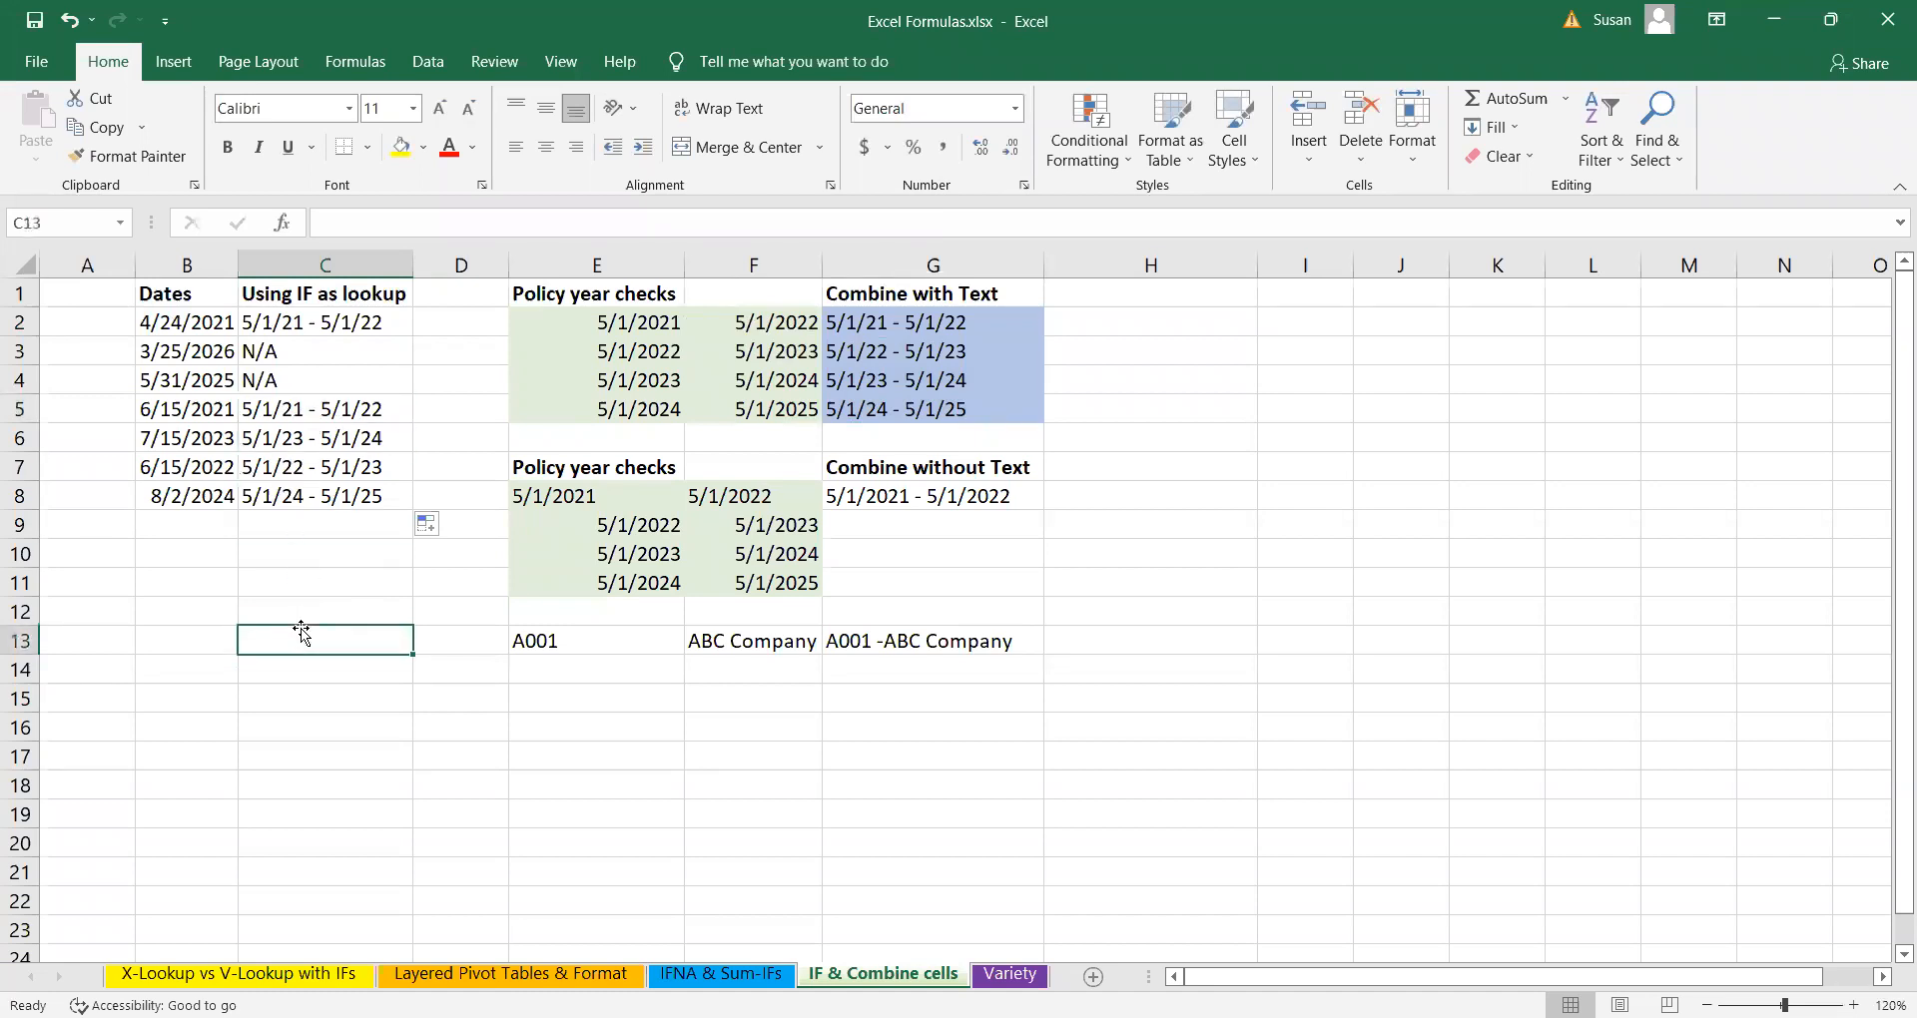
pyautogui.click(307, 457)
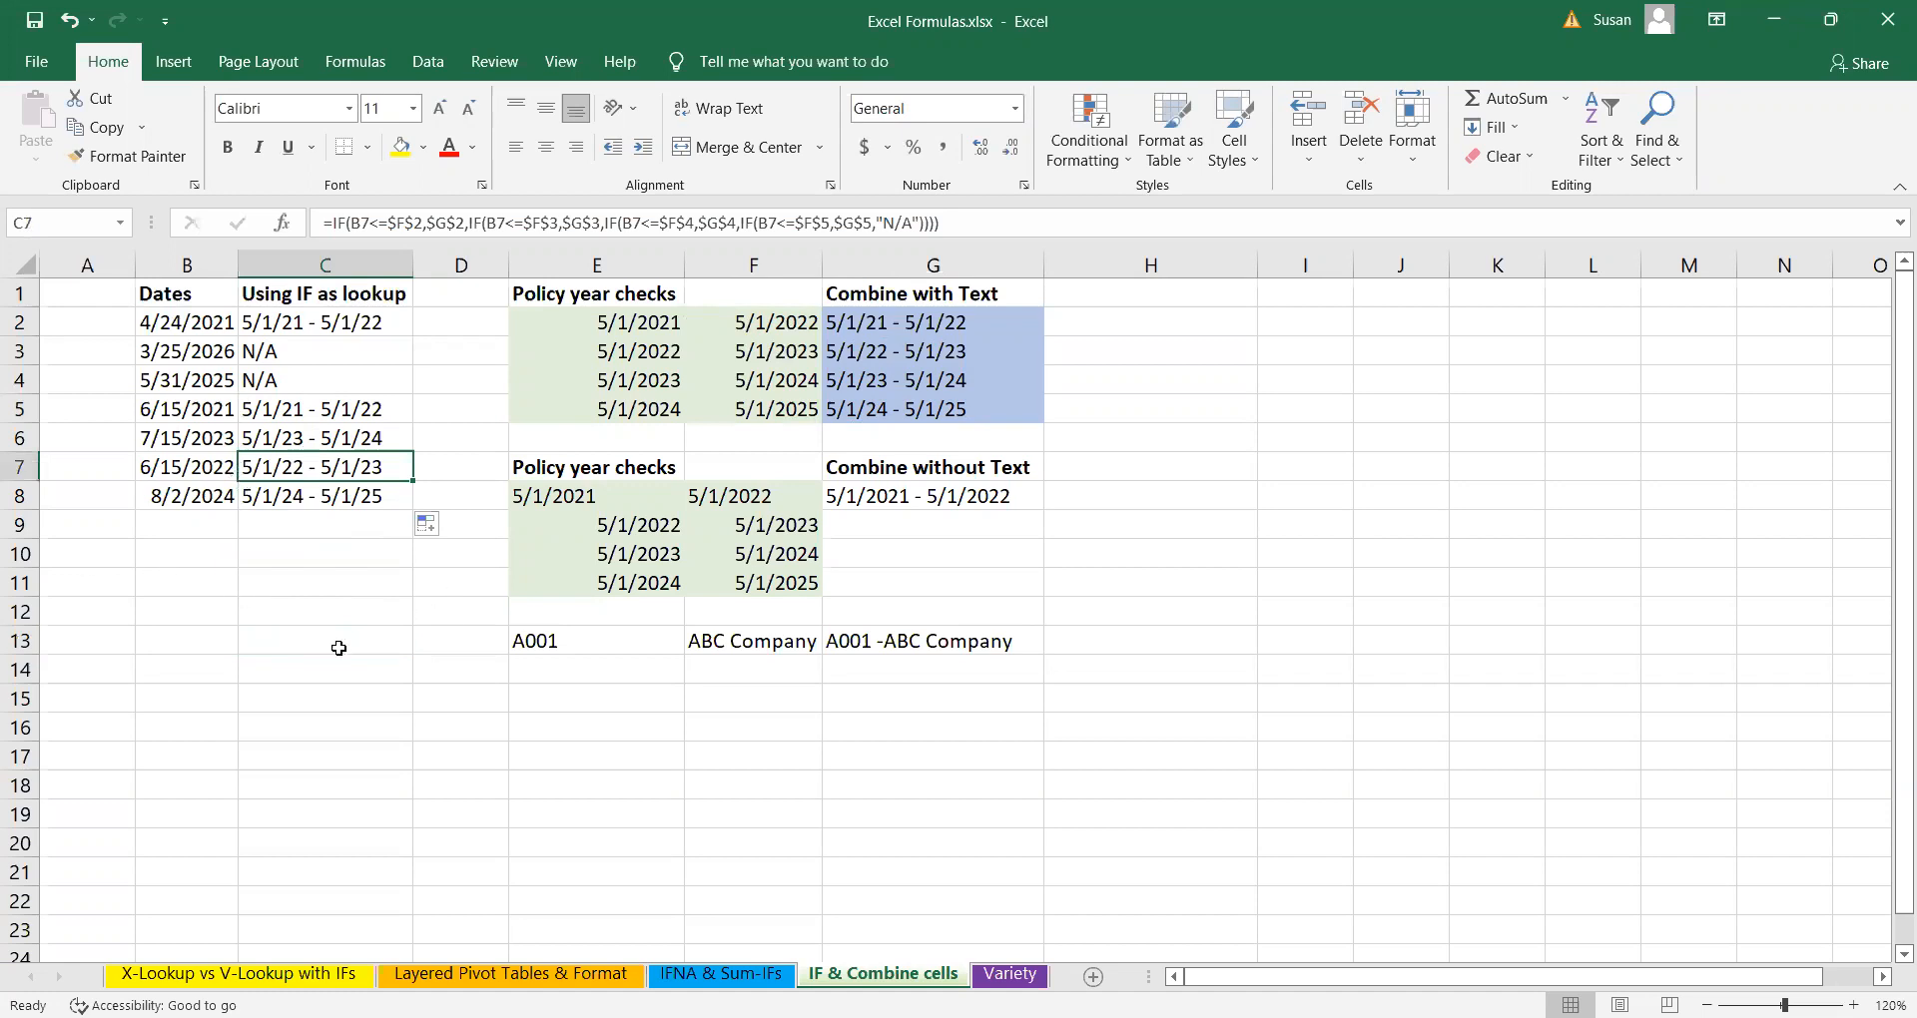
pyautogui.click(178, 435)
pyautogui.click(200, 493)
pyautogui.click(993, 322)
pyautogui.click(1007, 347)
pyautogui.click(1020, 317)
pyautogui.click(1014, 349)
pyautogui.click(1013, 385)
pyautogui.click(1020, 412)
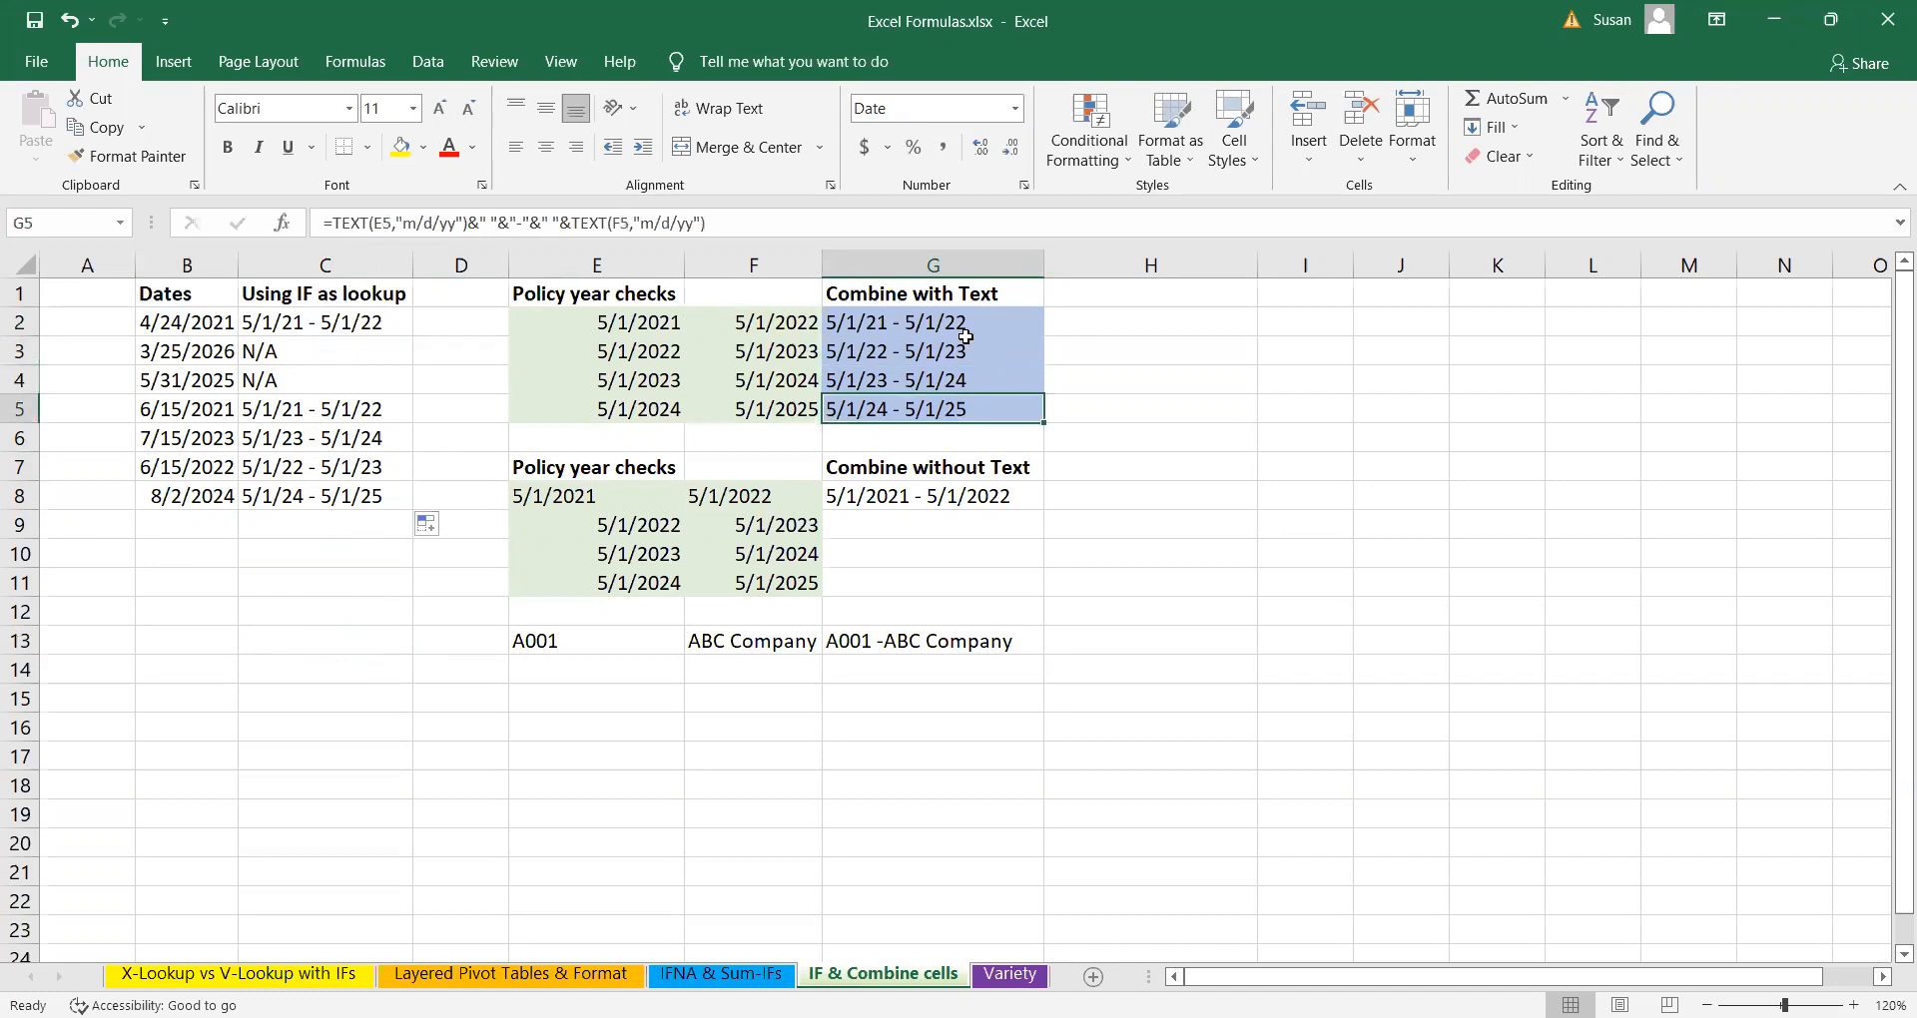
# - Examine the N/A results in C3:C4 by comparing their dates with the last policy period in G5
pyautogui.moveTo(262, 354); pyautogui.dragTo(274, 385)
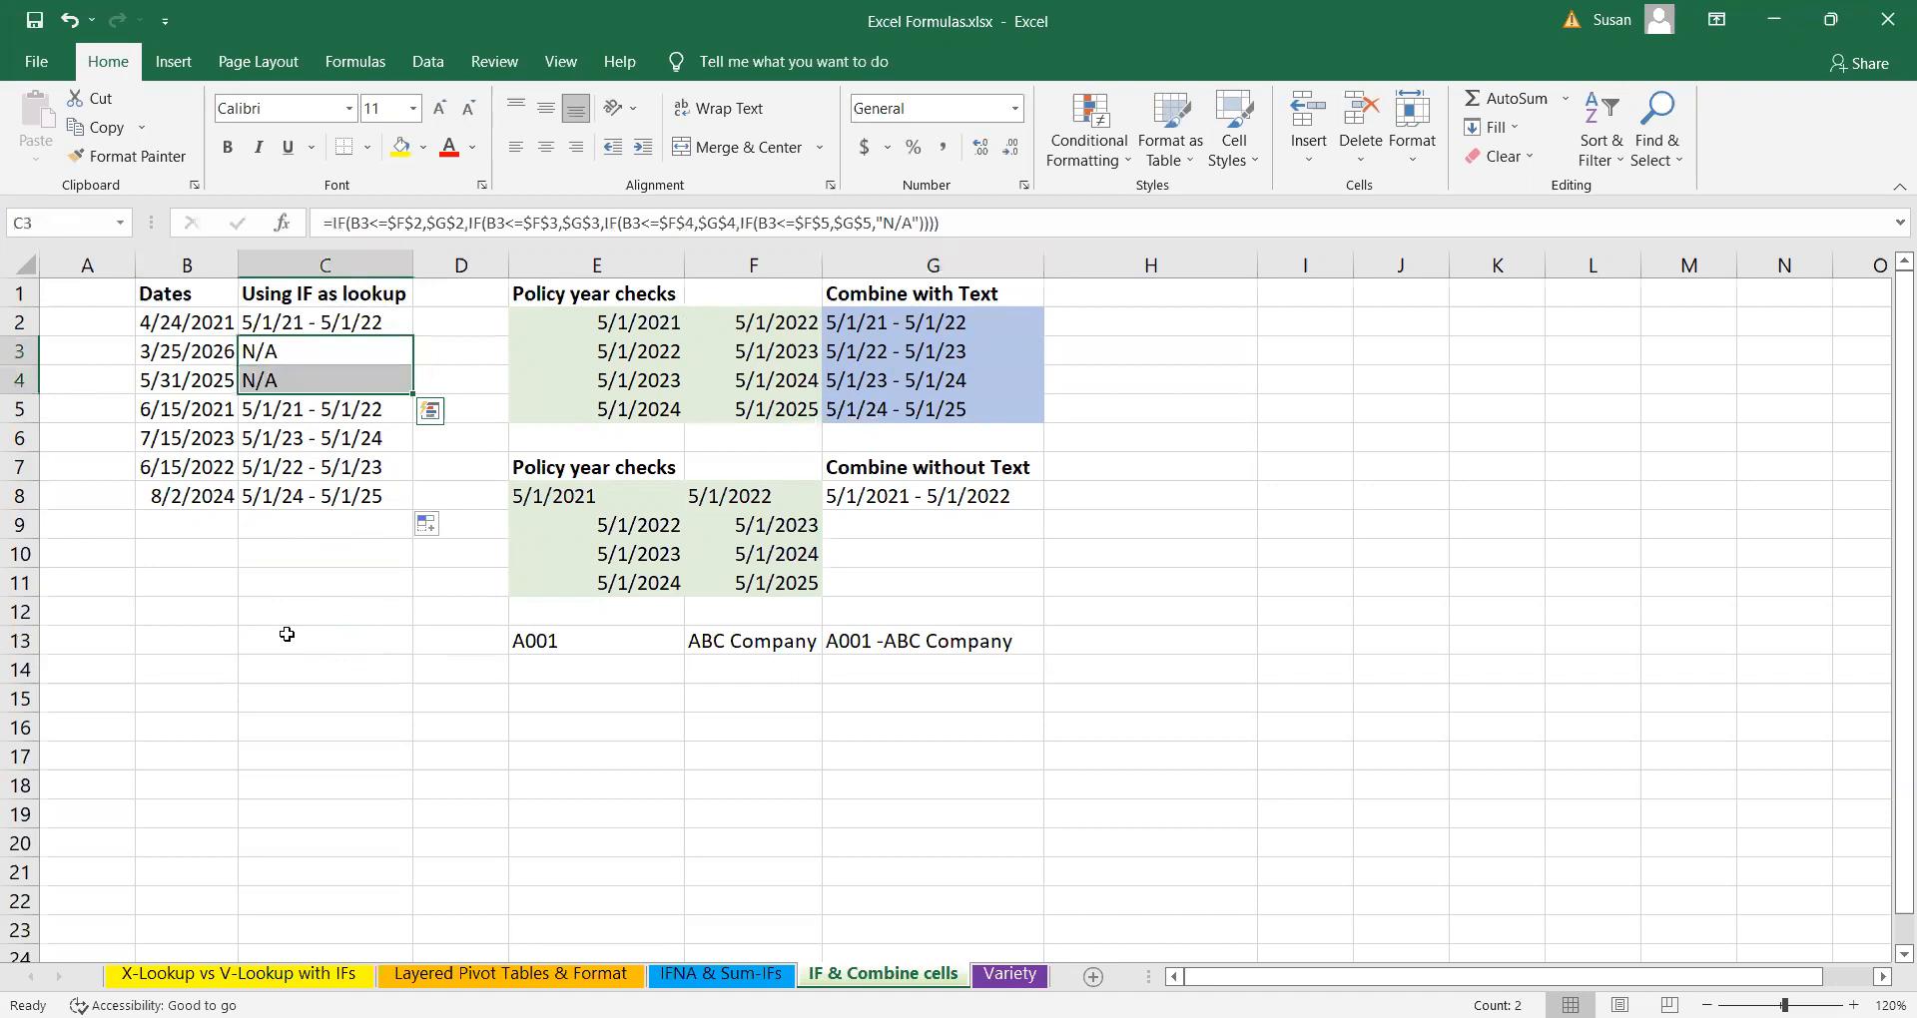
pyautogui.click(287, 636)
pyautogui.click(158, 351)
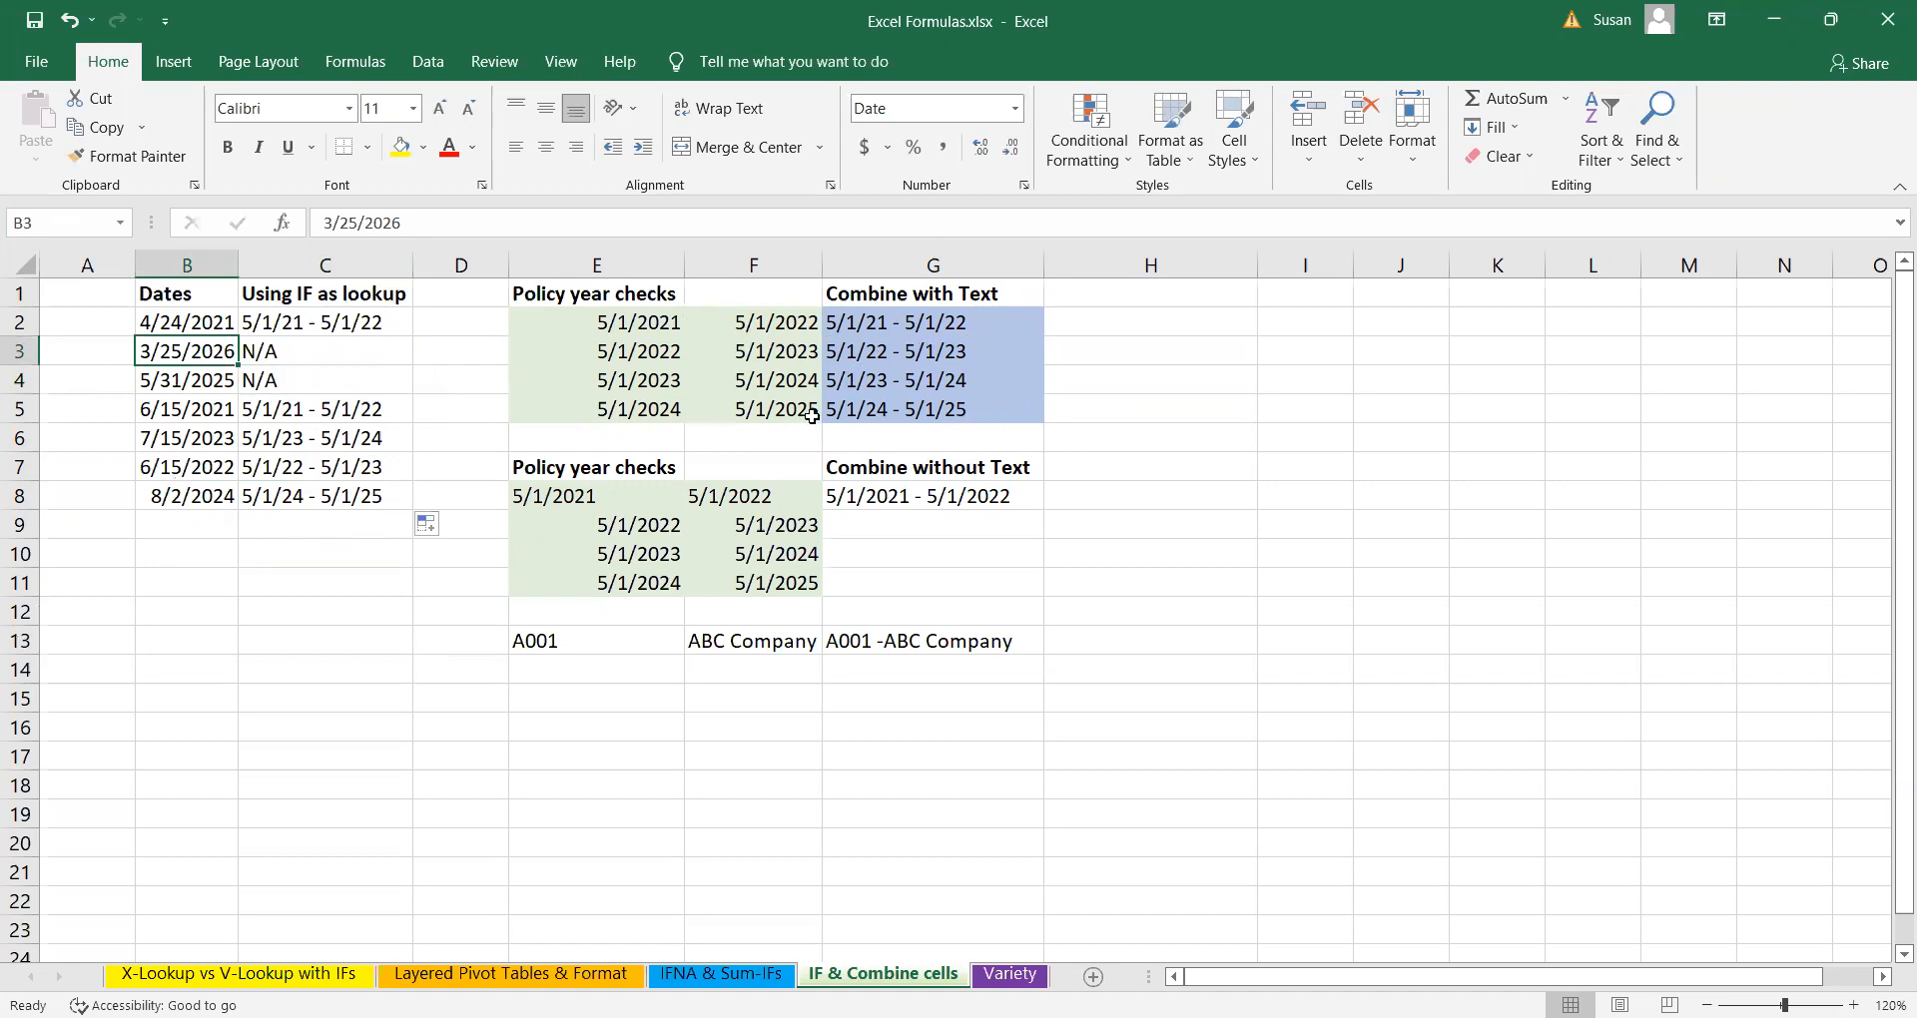
pyautogui.click(960, 405)
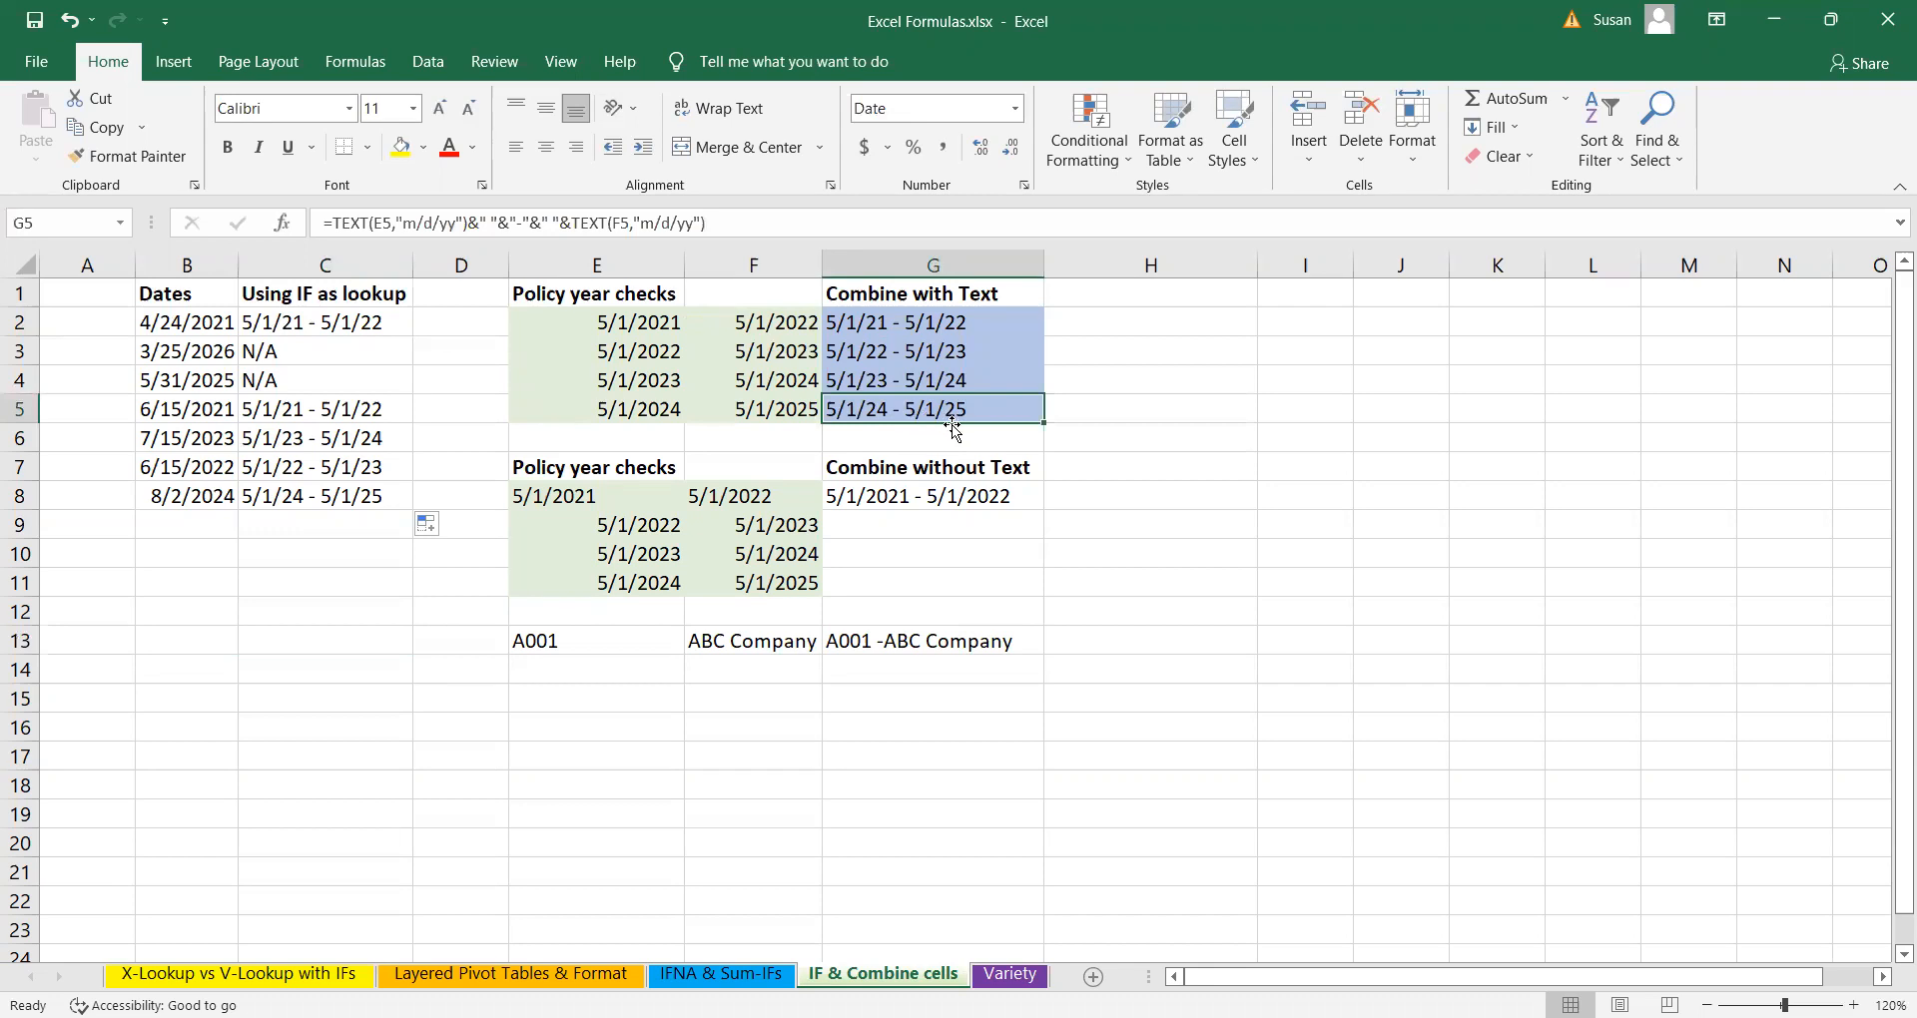
pyautogui.click(176, 365)
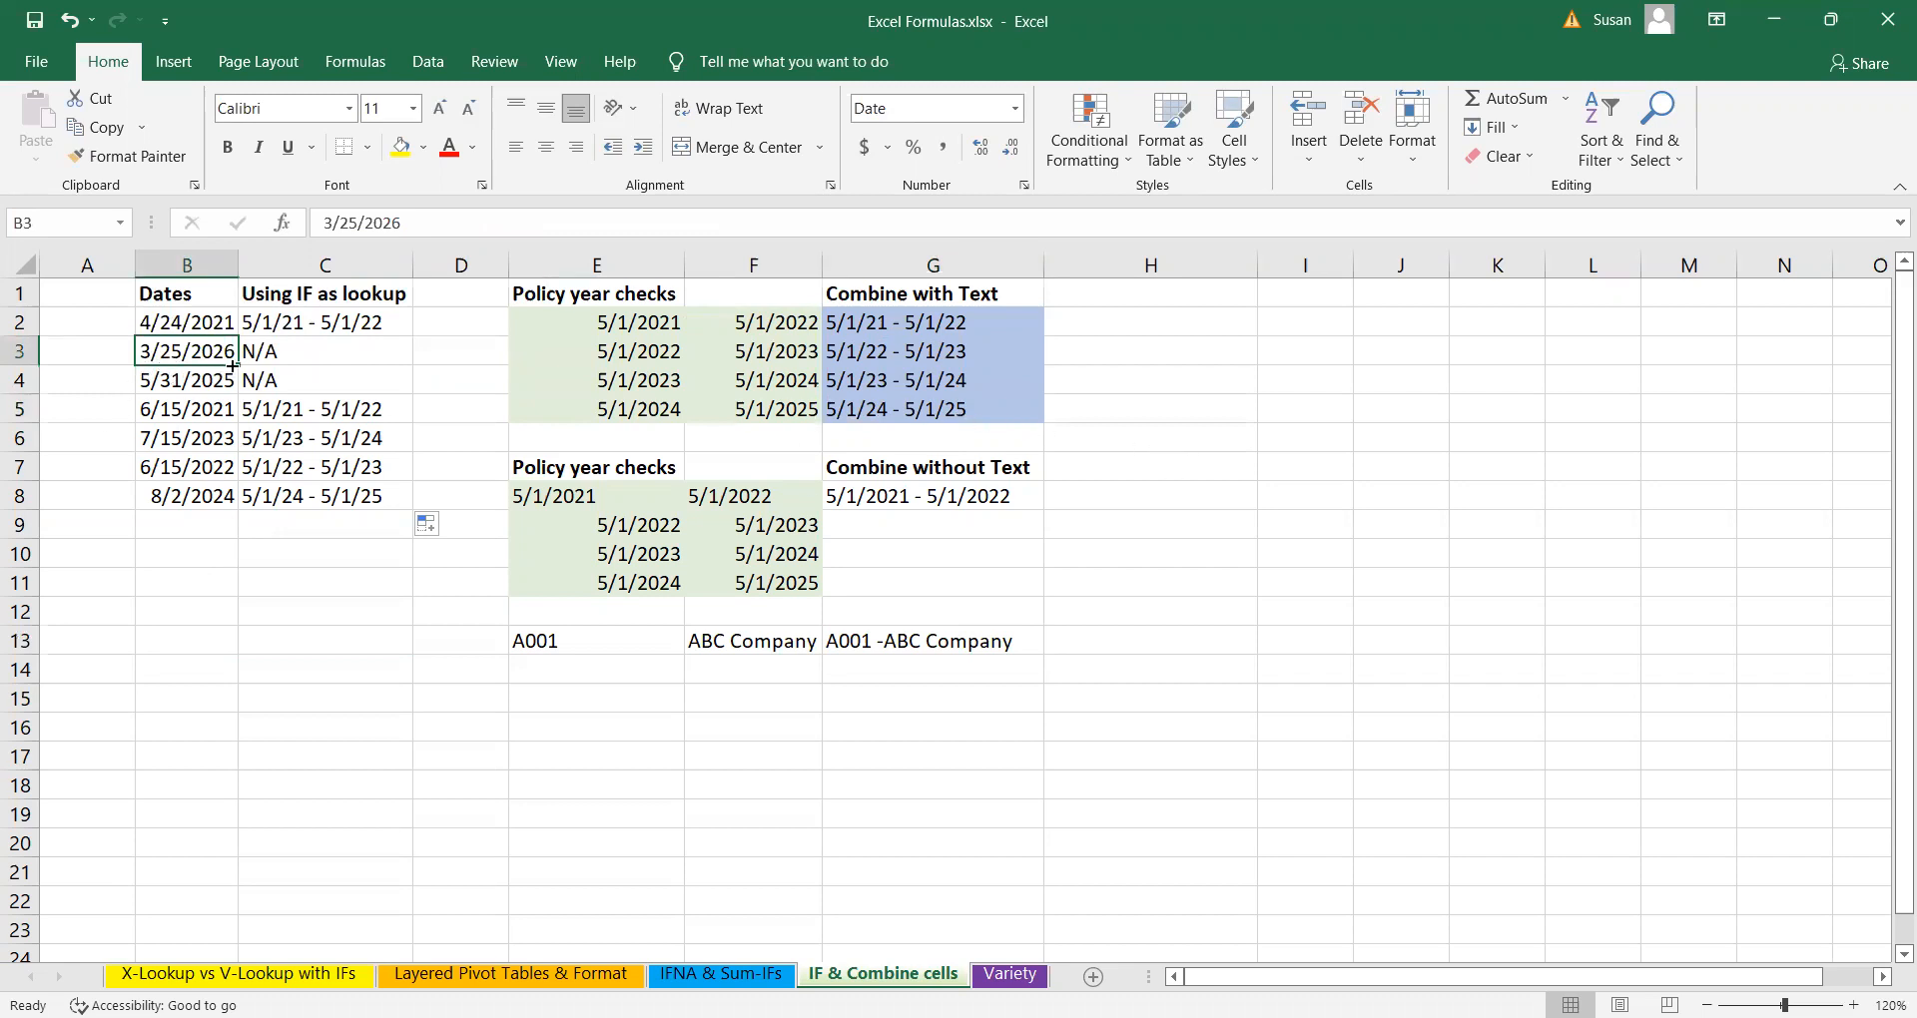
pyautogui.click(192, 386)
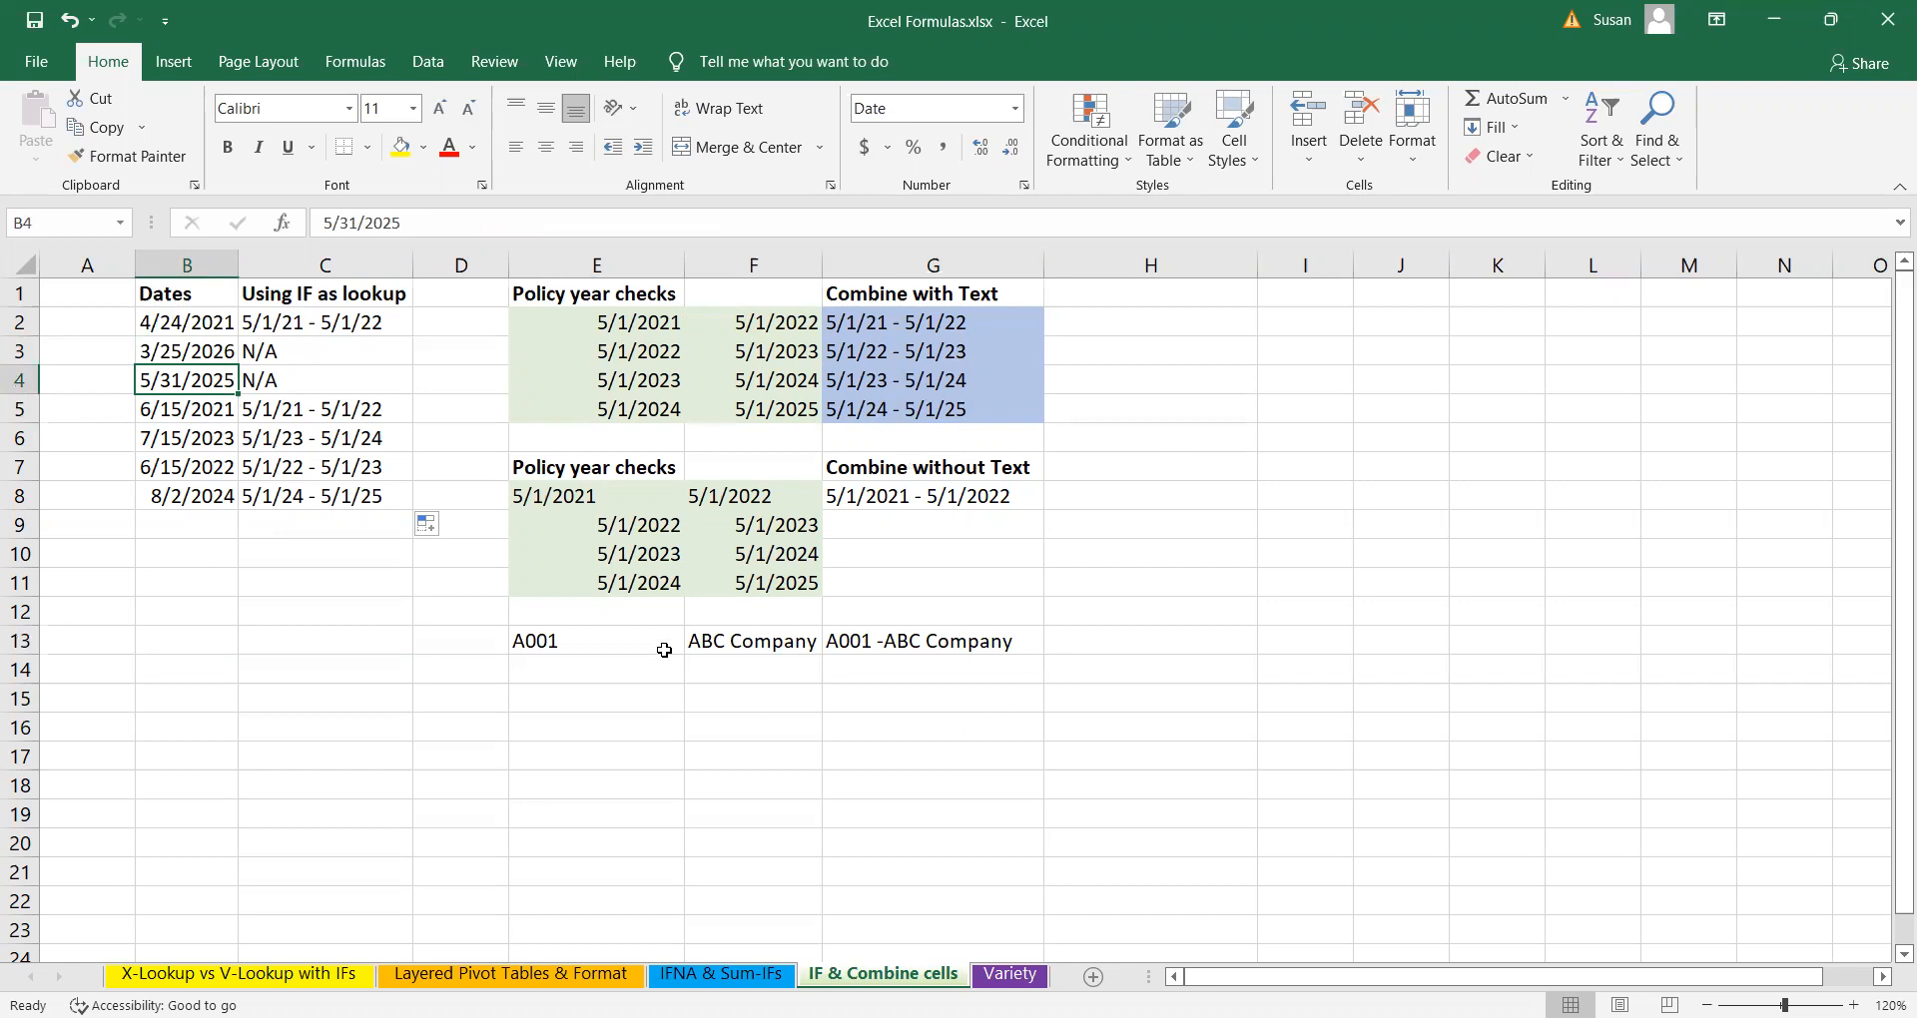
pyautogui.click(352, 431)
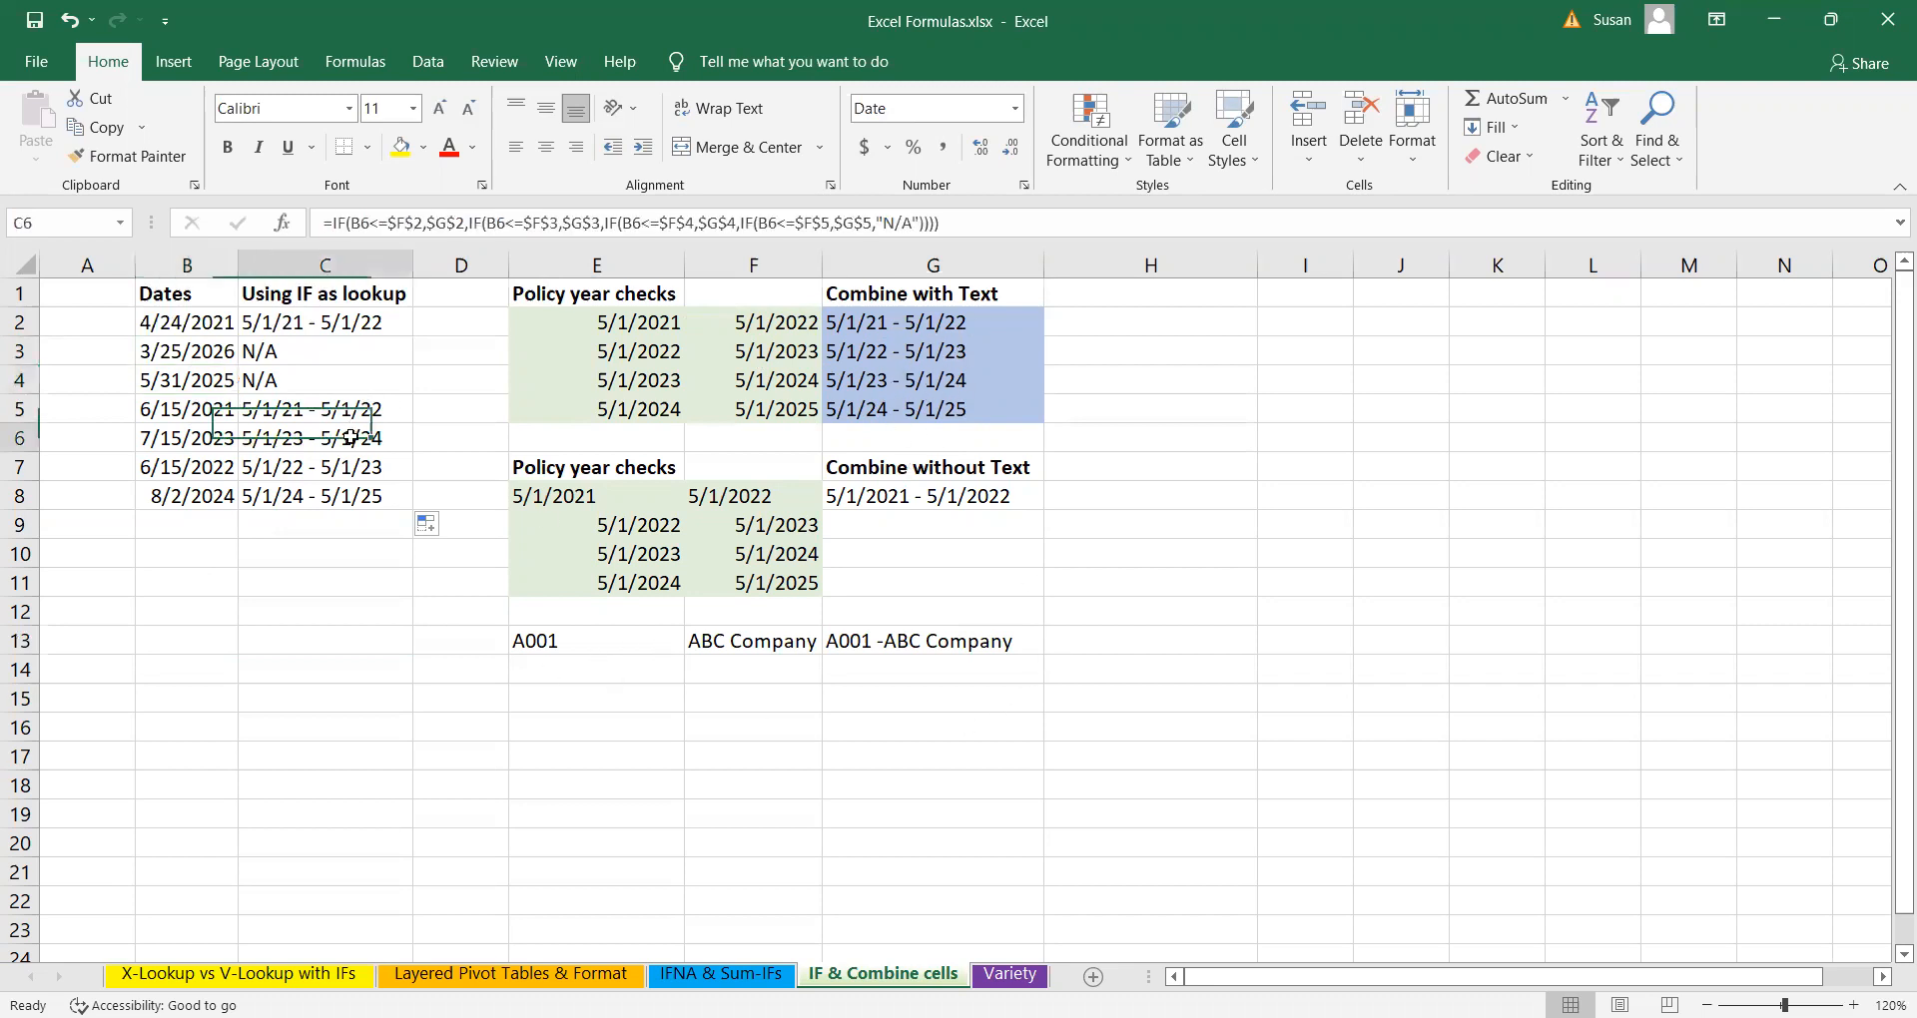
pyautogui.click(348, 490)
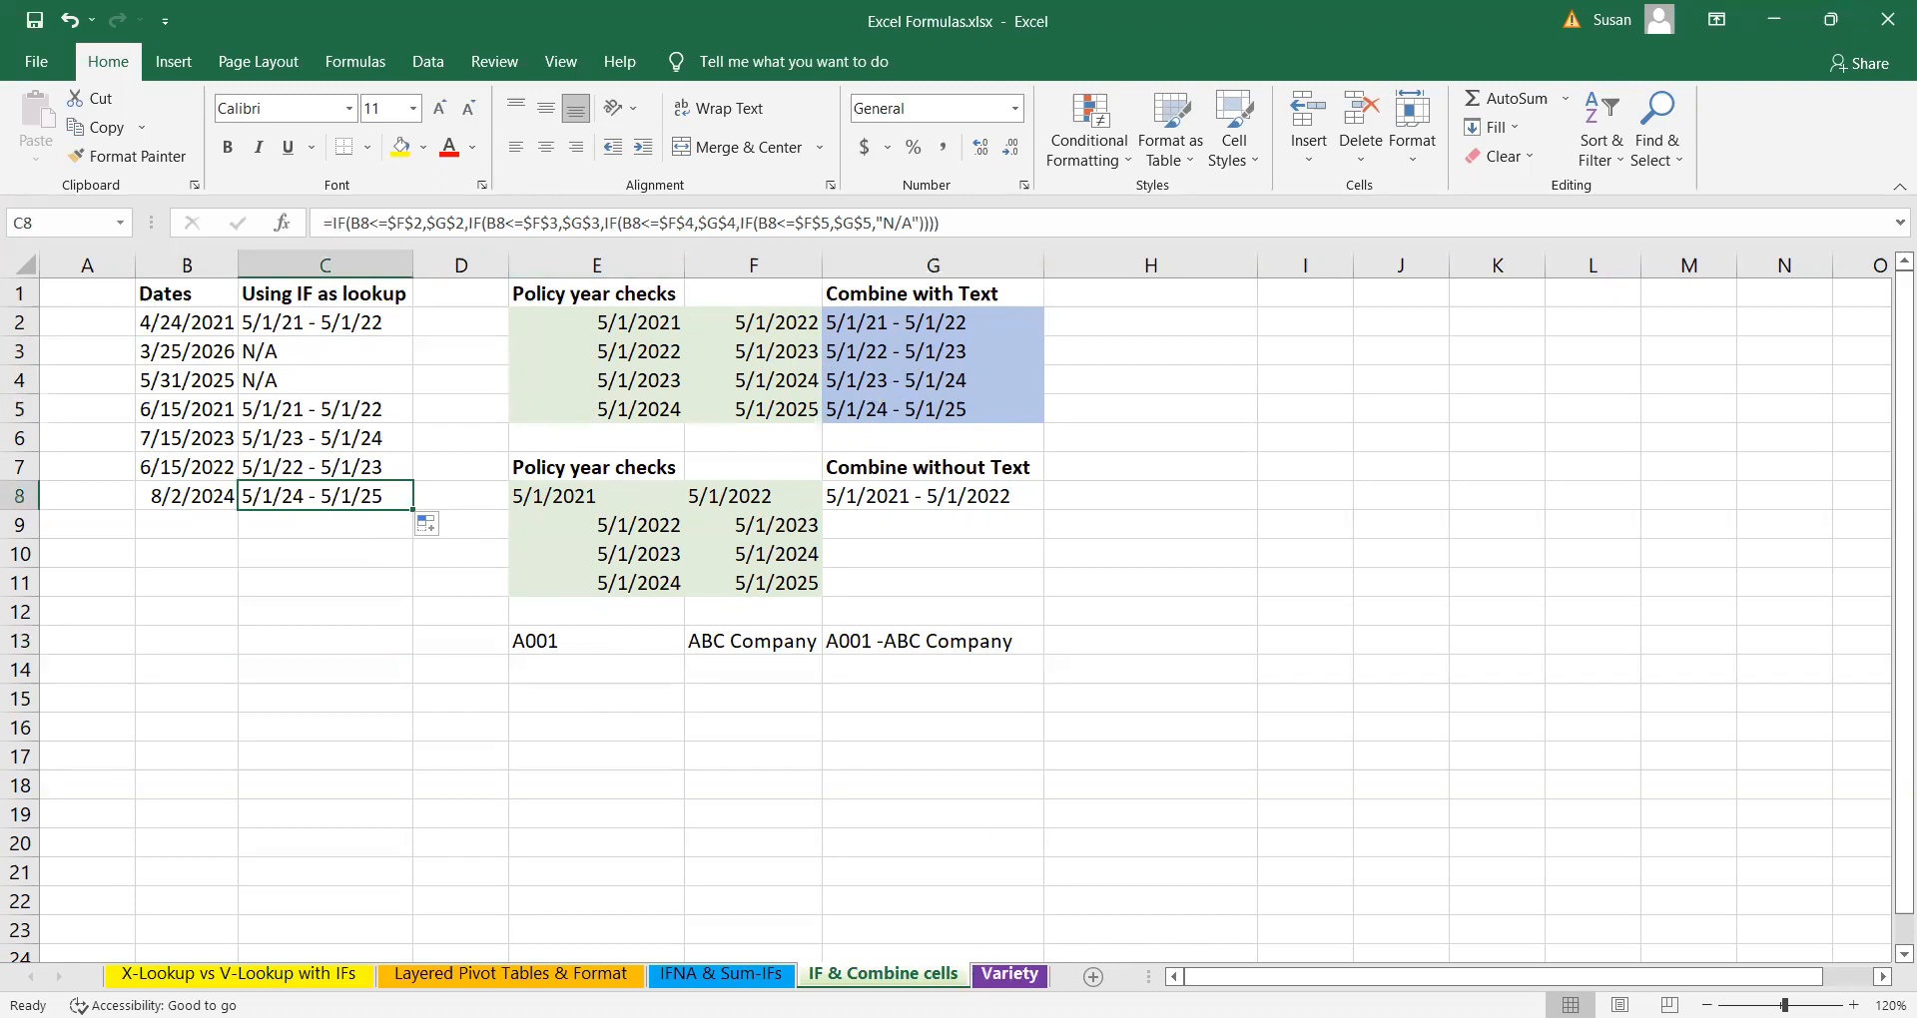
# - On the Variety sheet, copy the security names in A3:A10 into the After column starting at C3
pyautogui.click(1010, 974)
pyautogui.click(791, 822)
pyautogui.scroll(15, 792, 822)
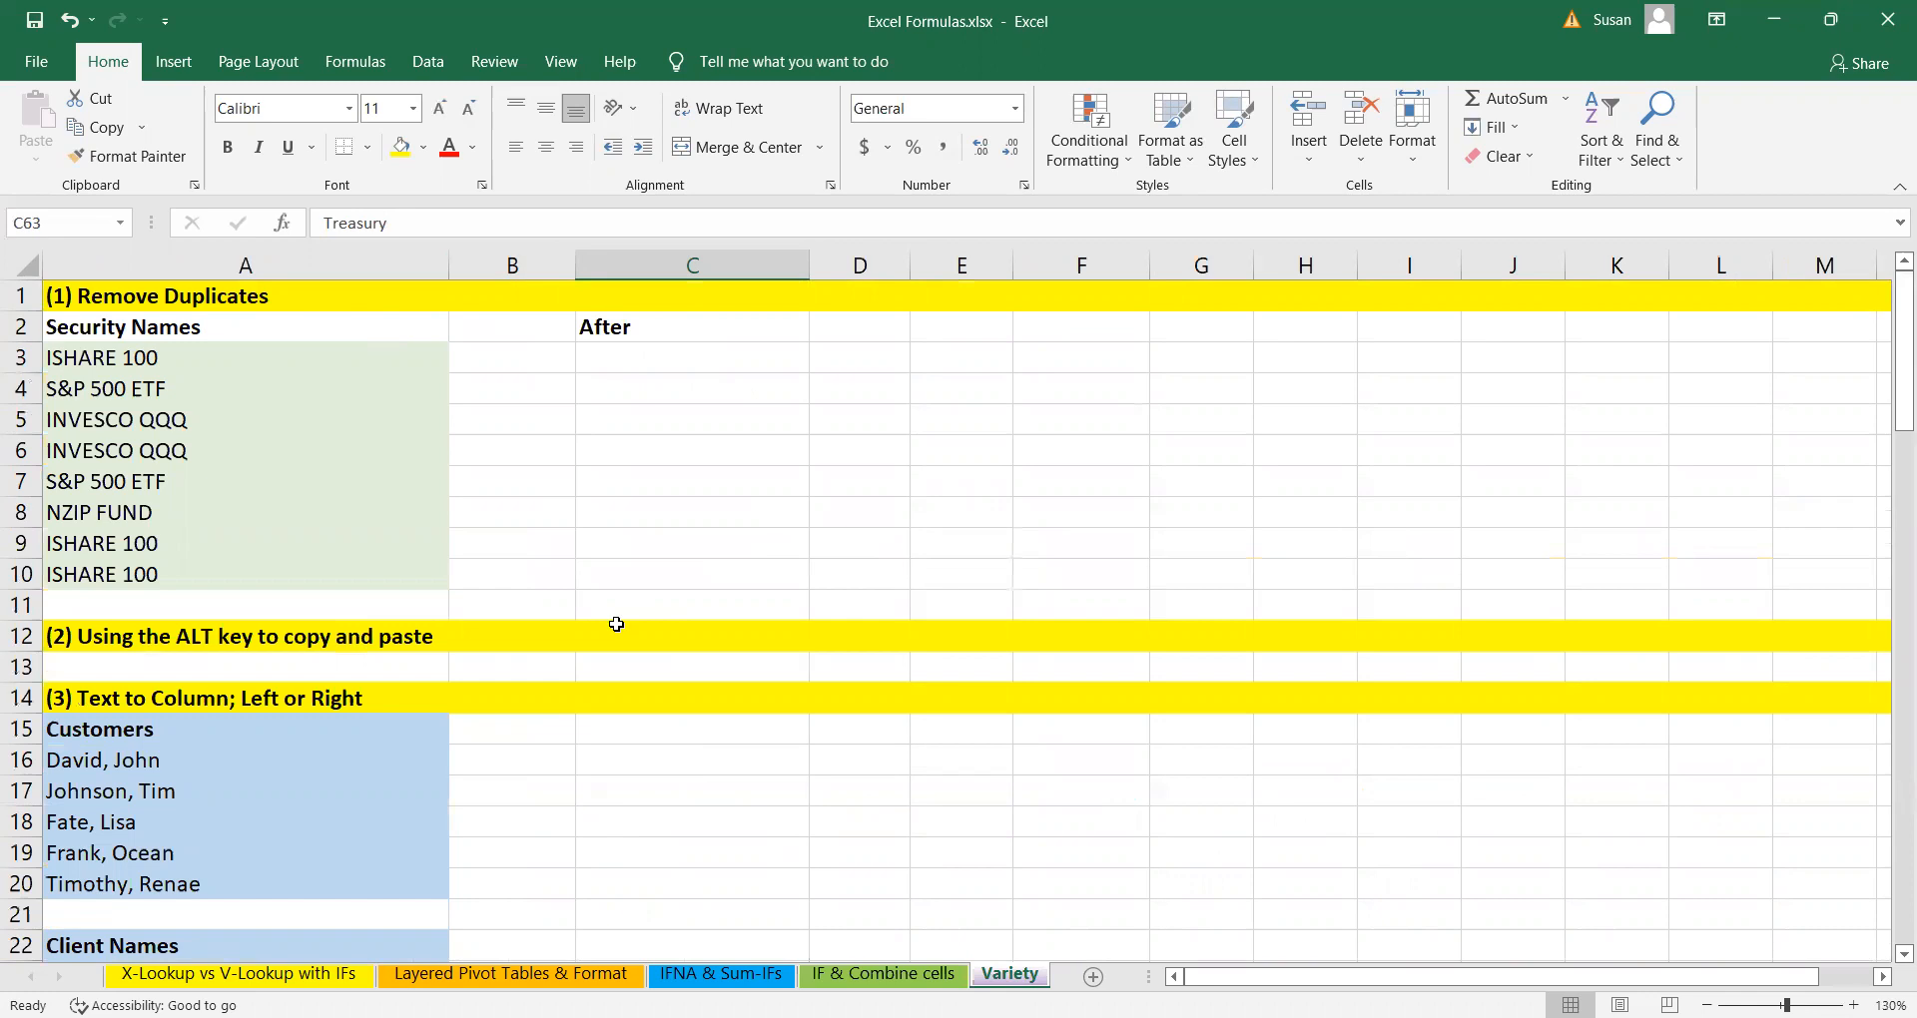
pyautogui.moveTo(245, 386); pyautogui.dragTo(278, 577)
pyautogui.click(762, 543)
pyautogui.moveTo(257, 355); pyautogui.dragTo(249, 574)
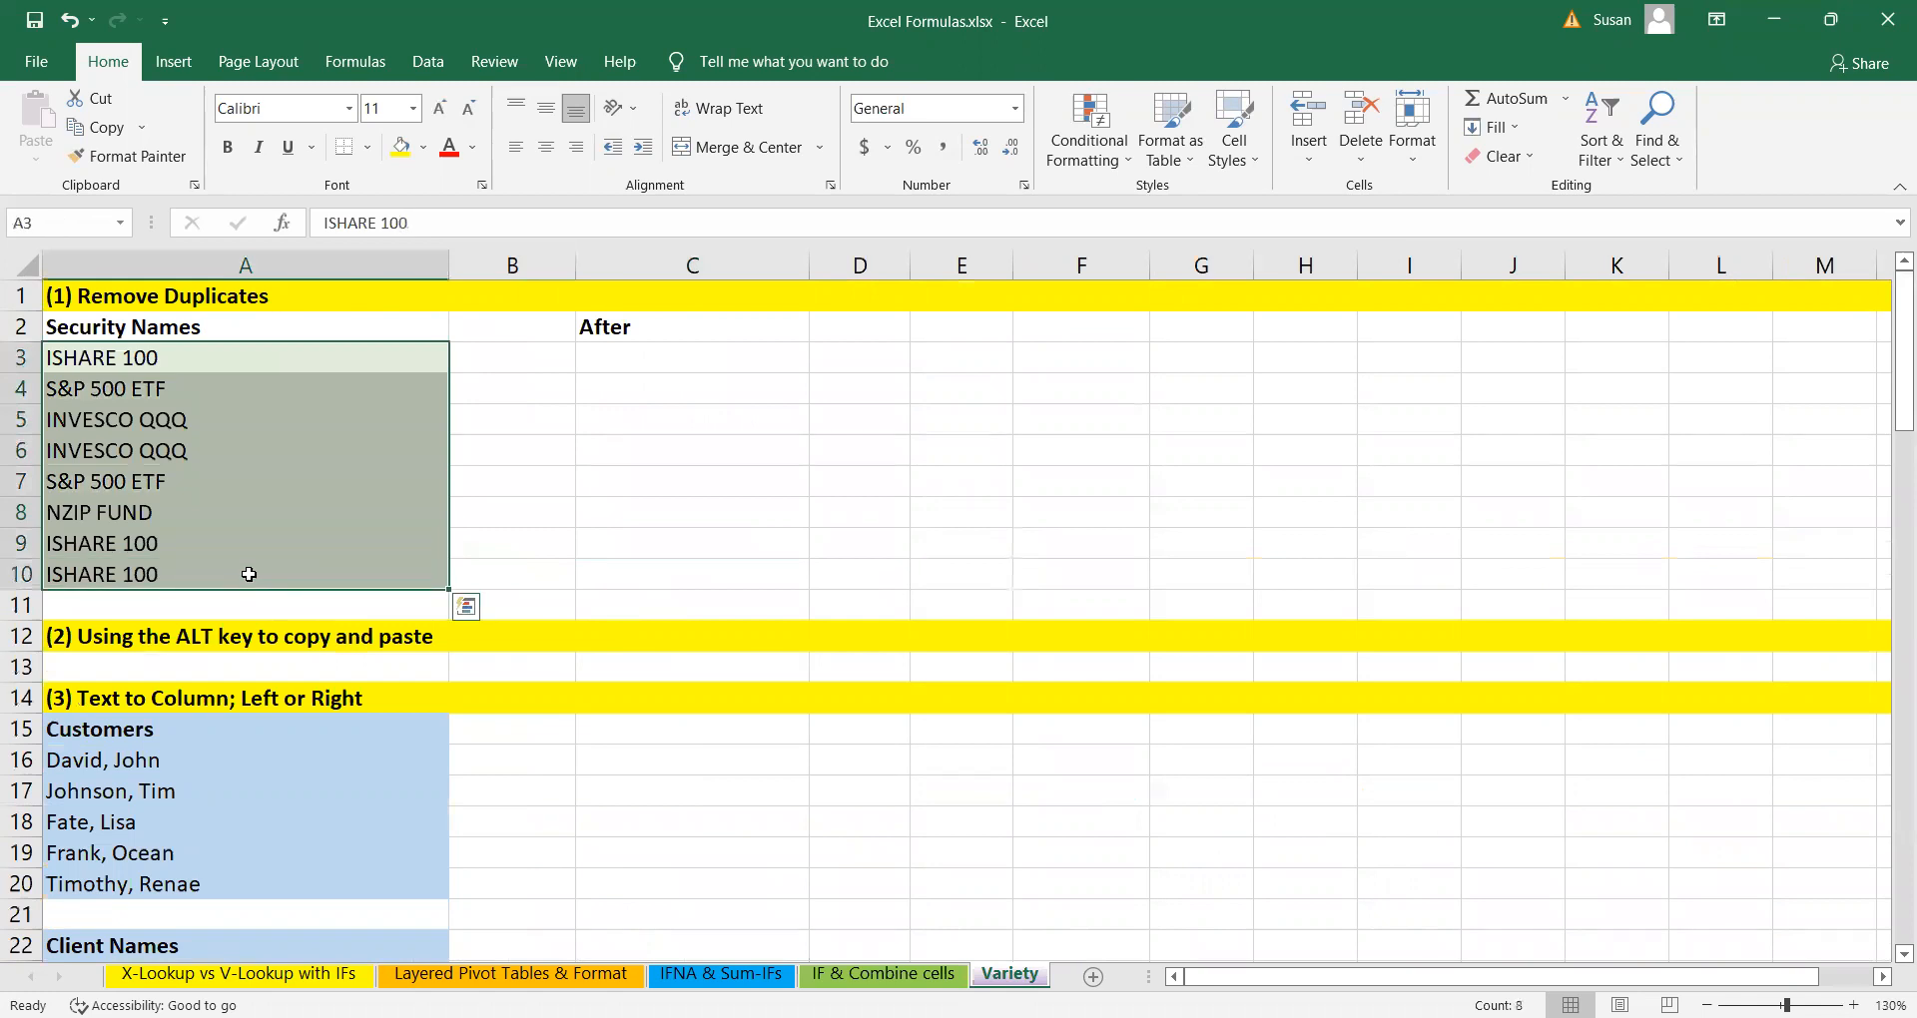
pyautogui.hotkey('ctrl', 'c')
pyautogui.click(633, 358)
pyautogui.hotkey('ctrl', 'v')
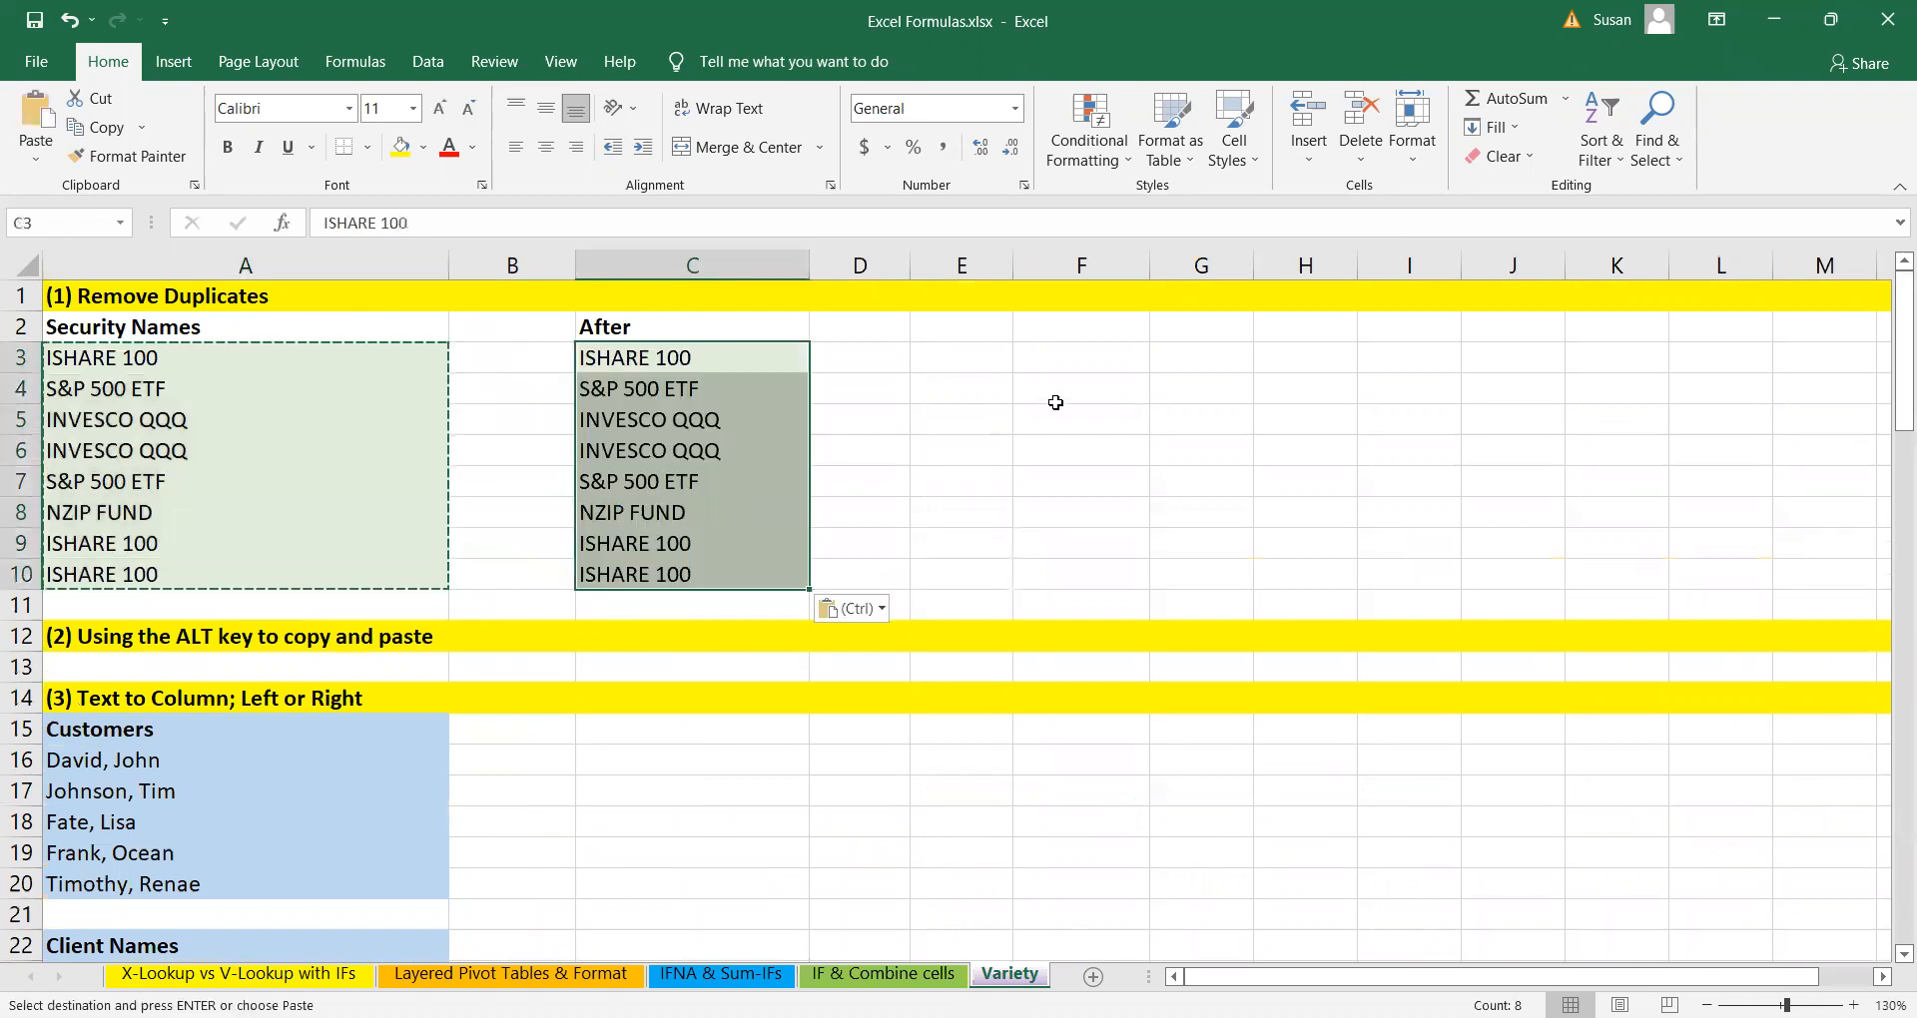
pyautogui.click(988, 471)
pyautogui.press('Escape')
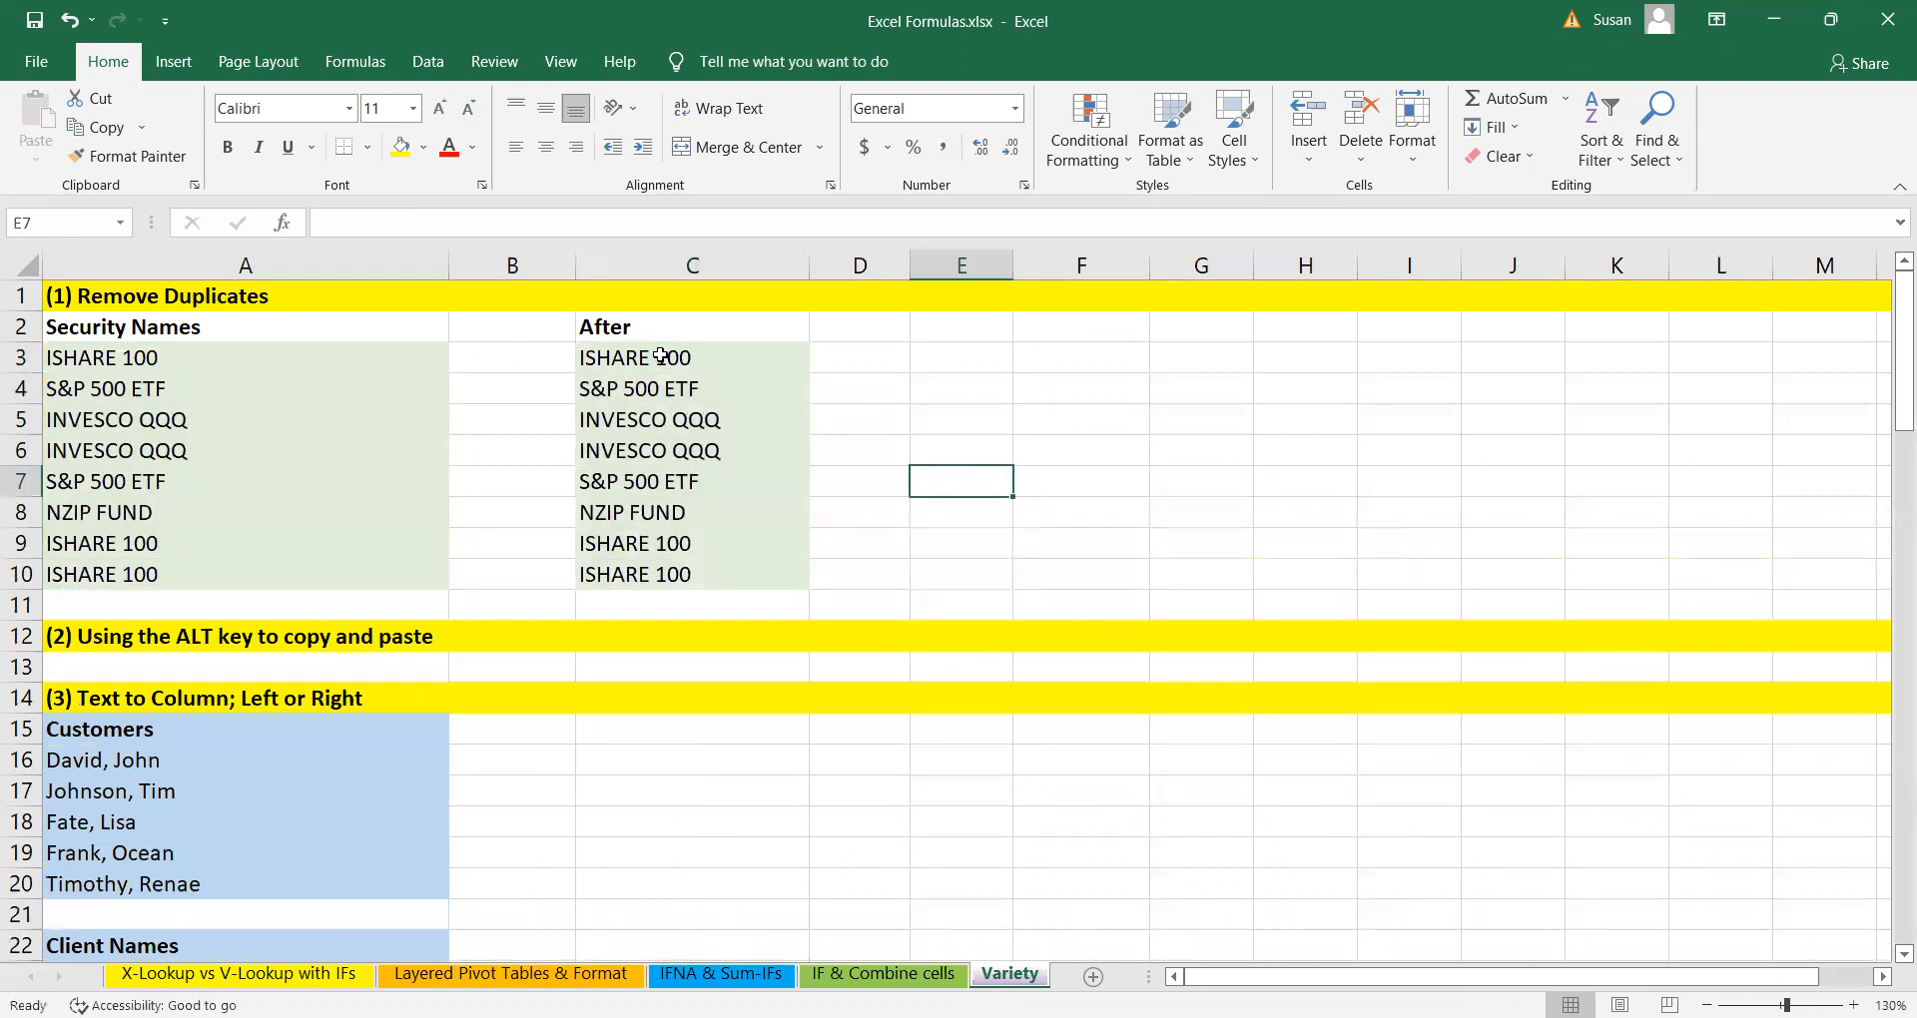
# - Remove the duplicate security names from C3:C10 in the After column
pyautogui.moveTo(655, 357); pyautogui.dragTo(660, 587)
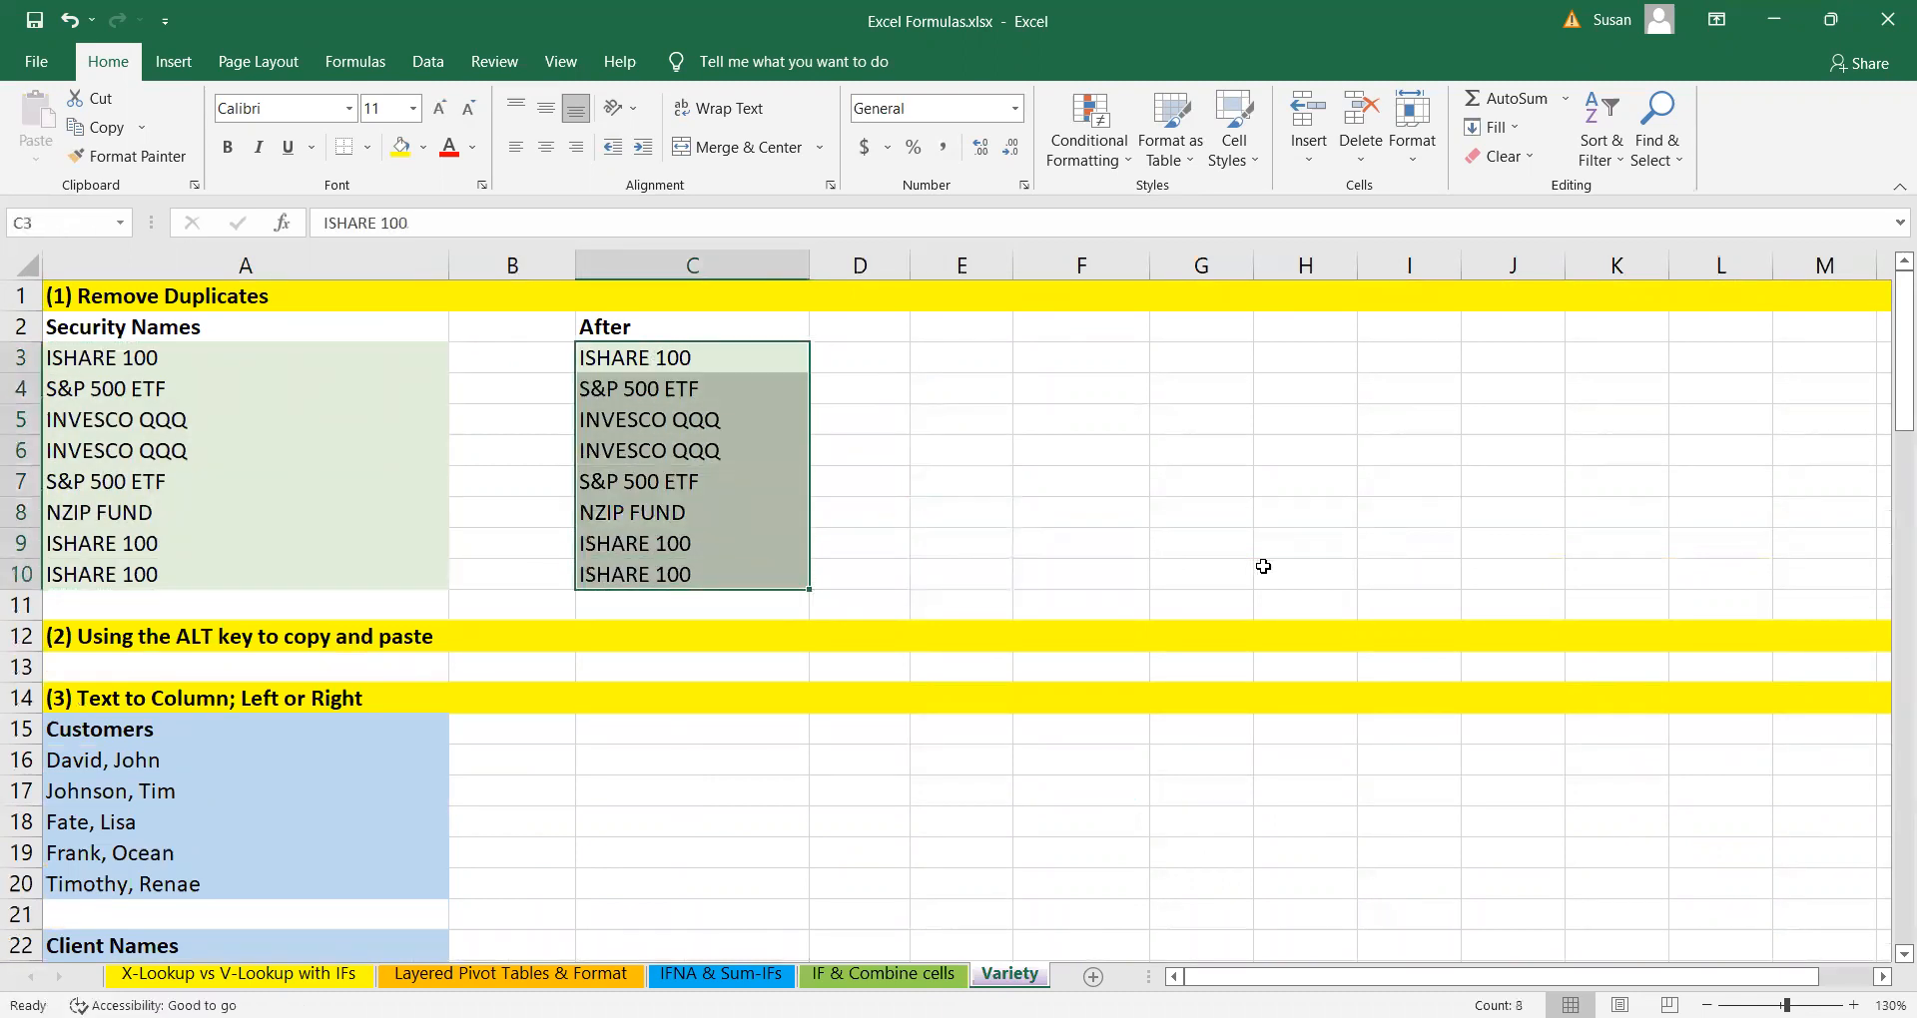
pyautogui.click(429, 61)
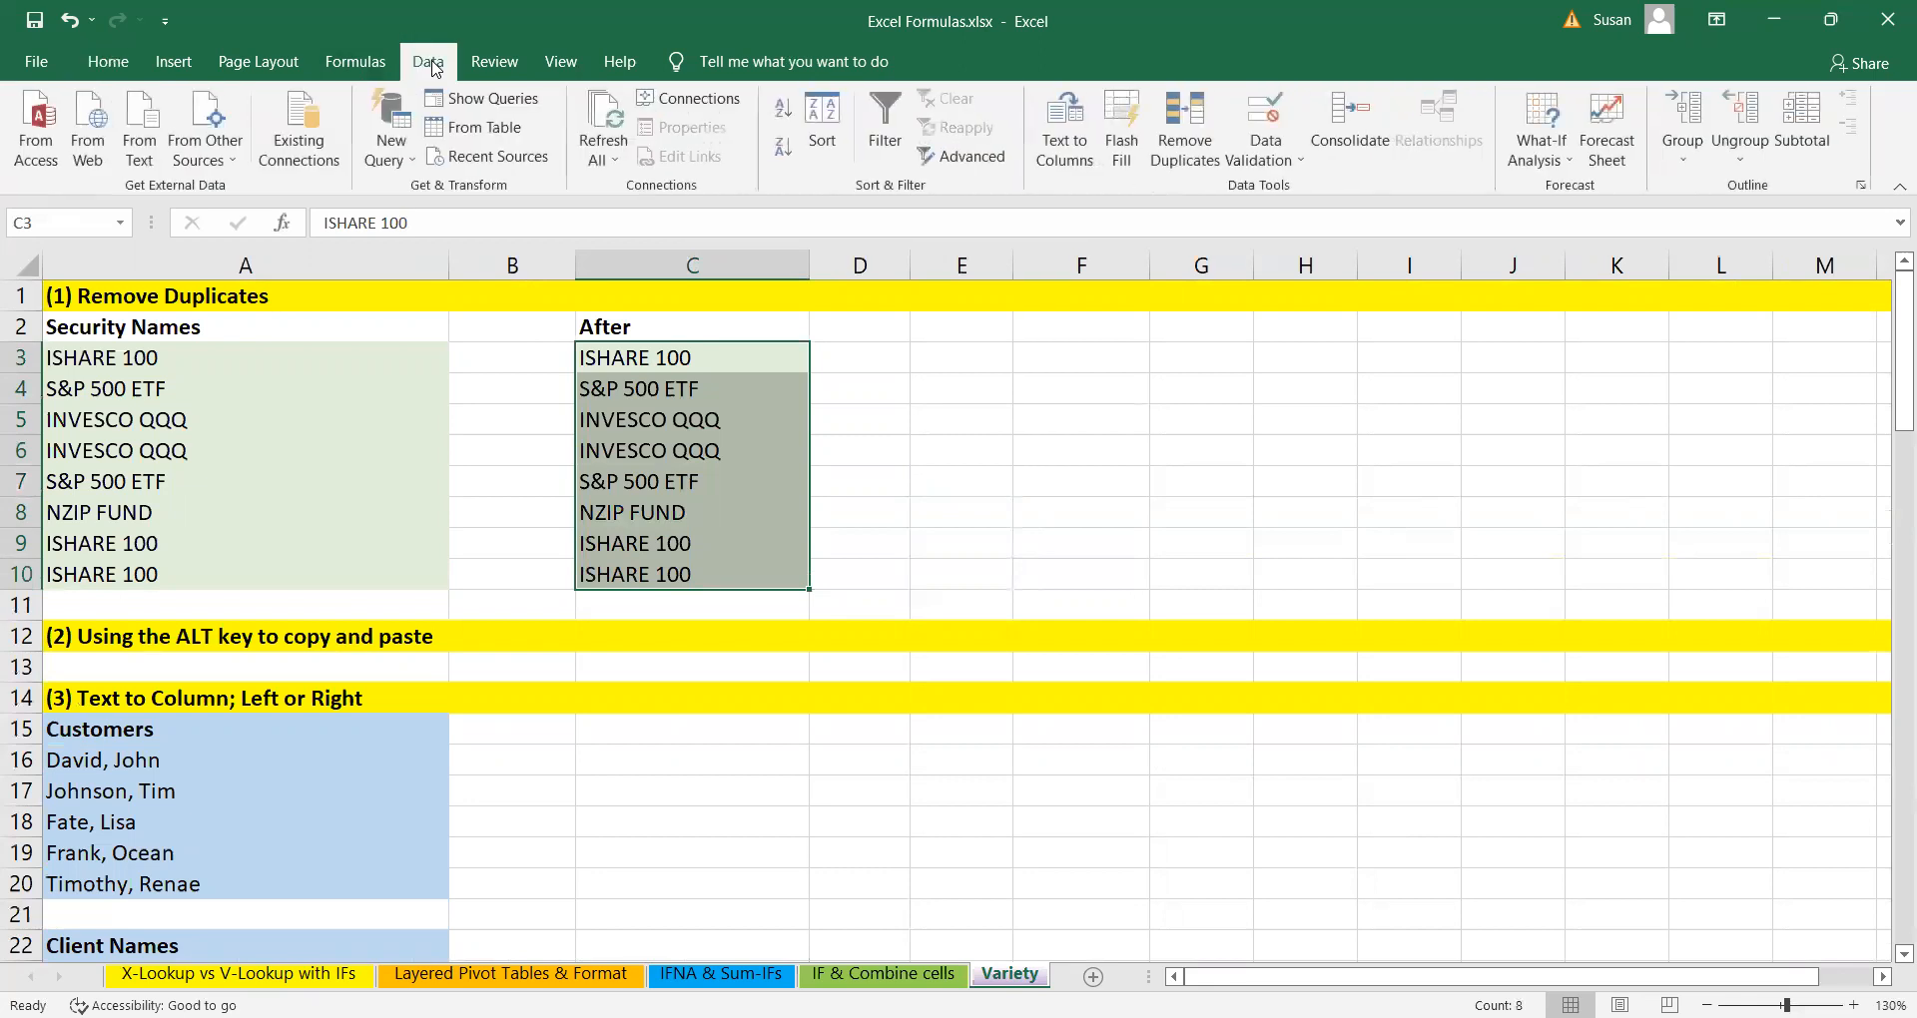
pyautogui.click(1185, 125)
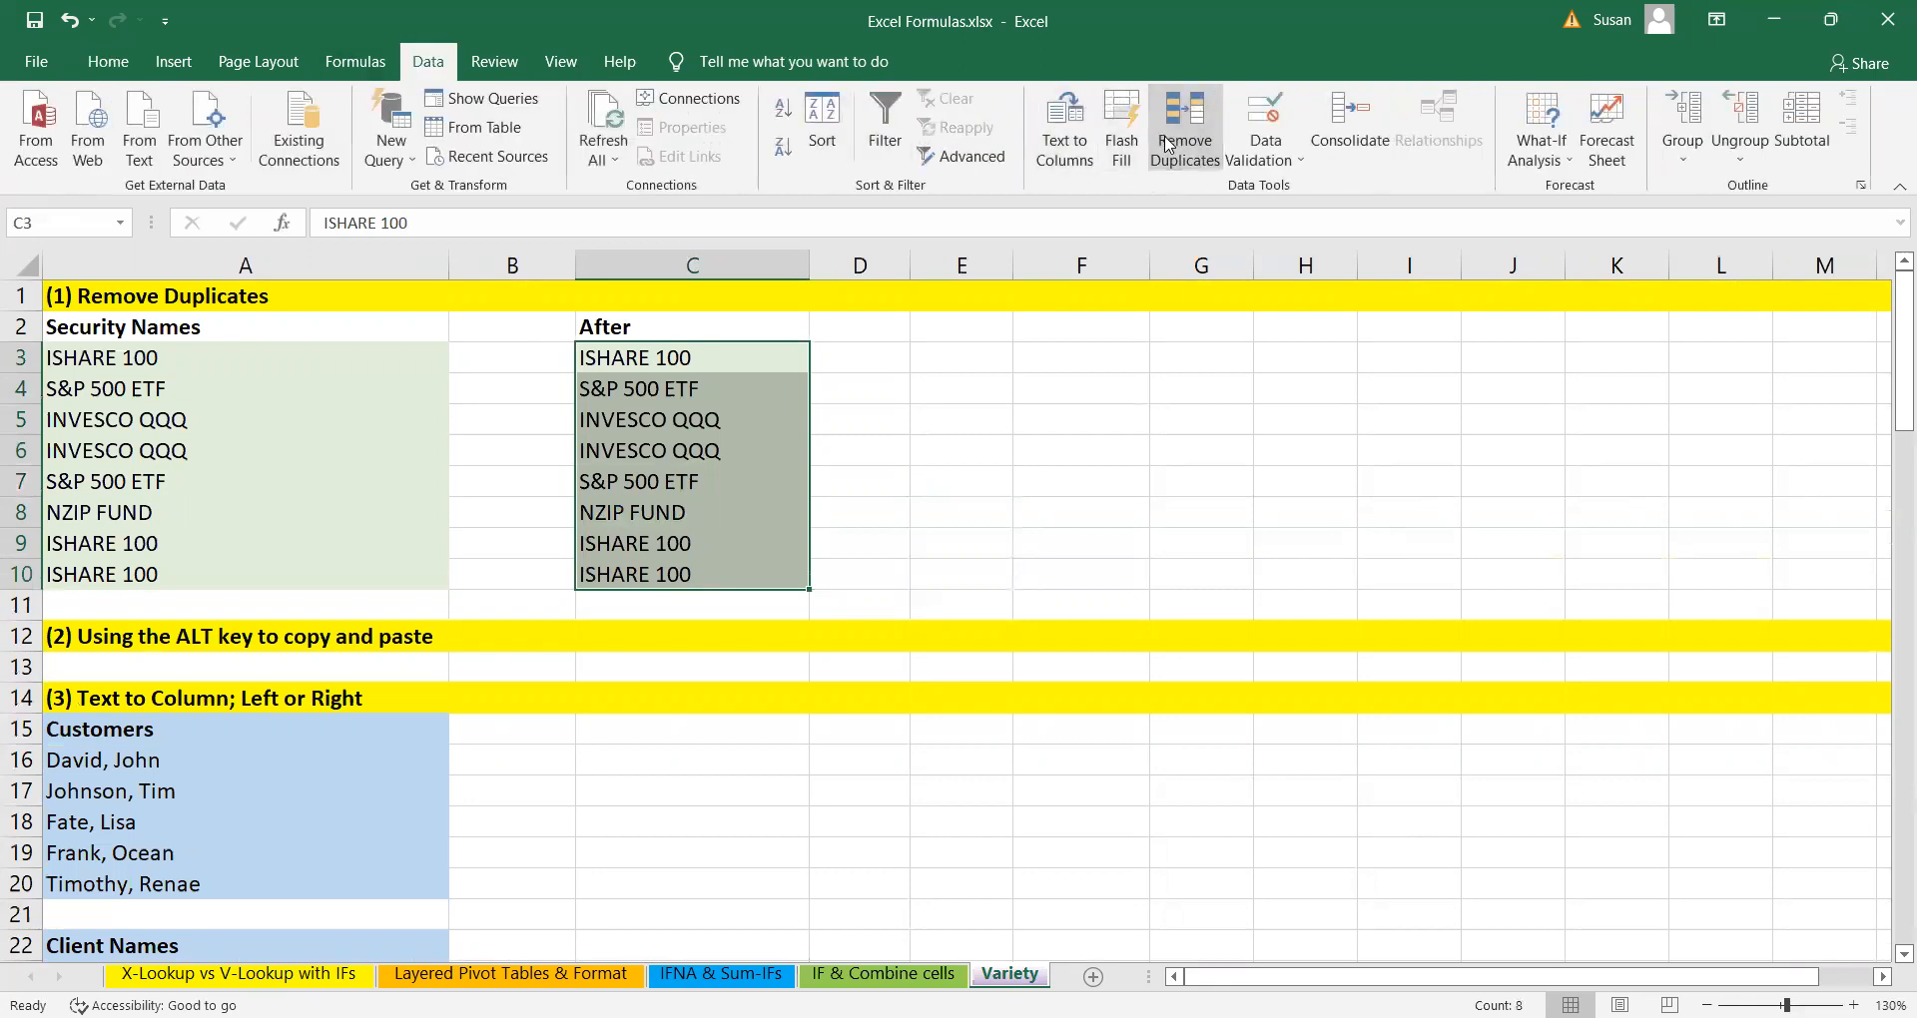
pyautogui.click(1201, 663)
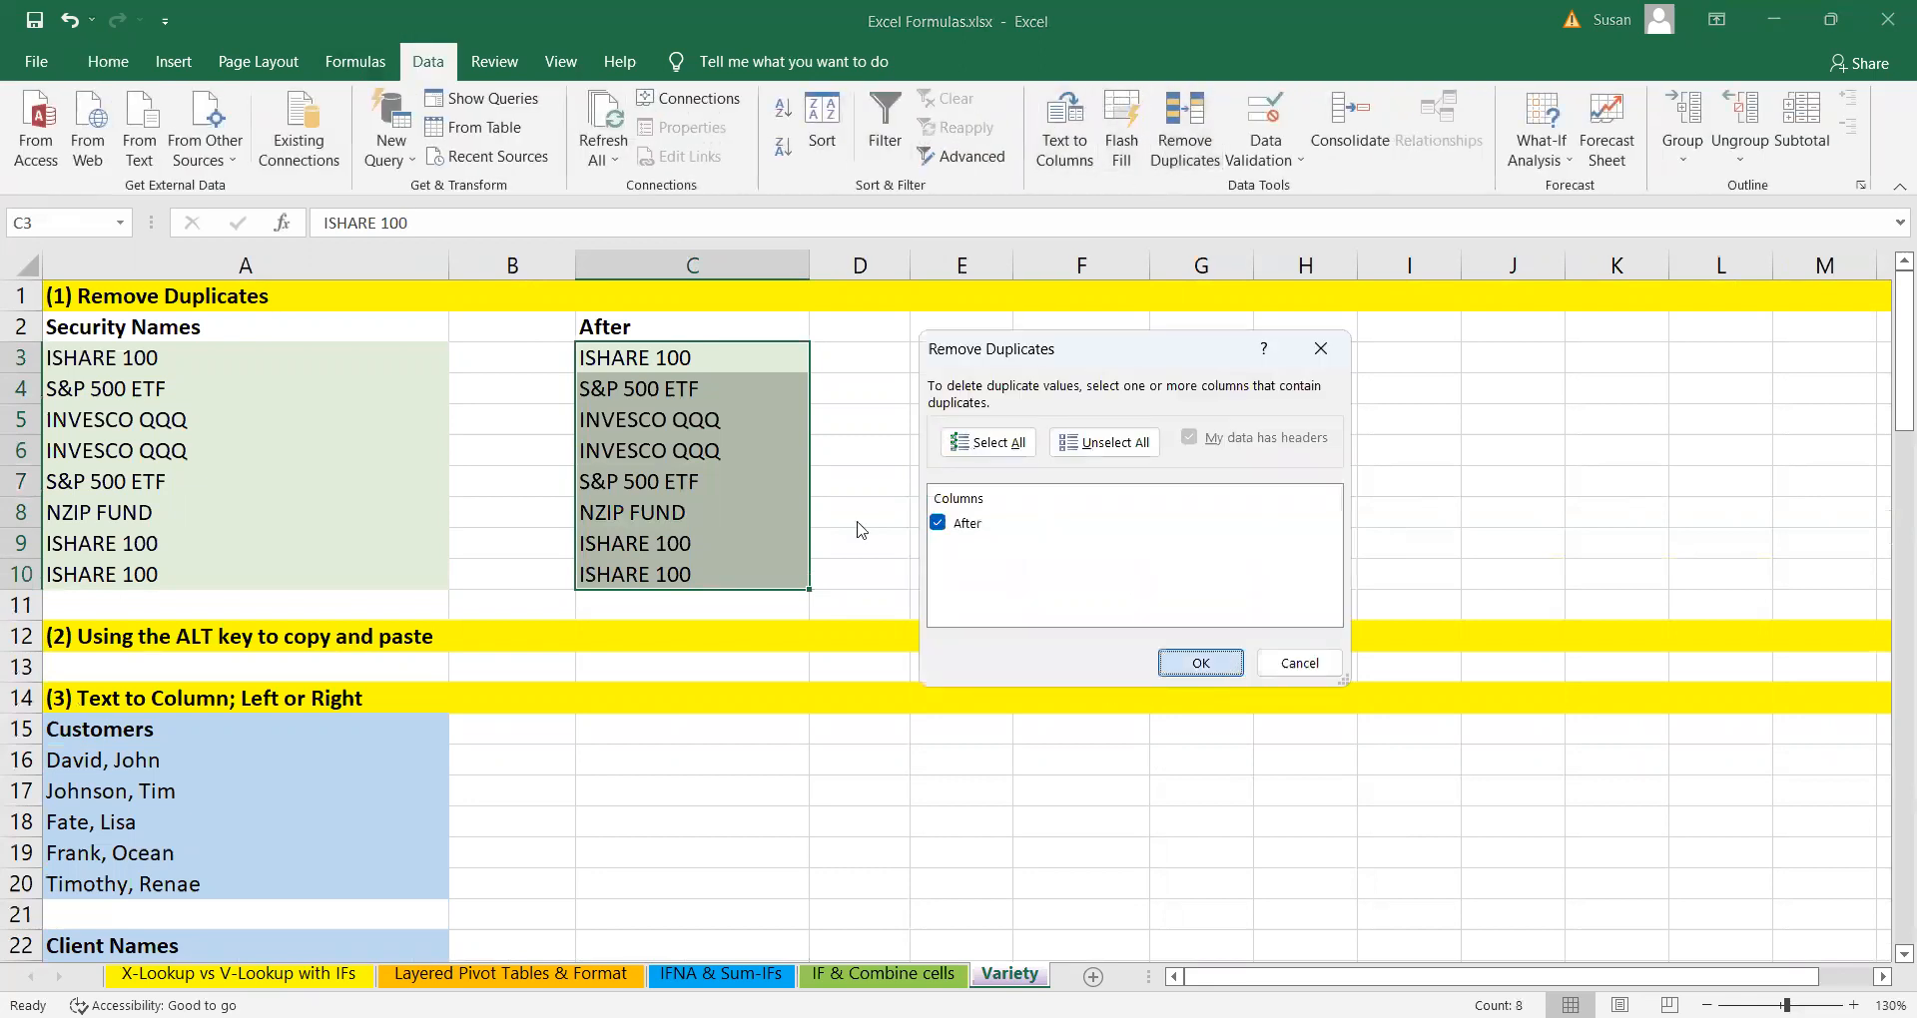
pyautogui.click(948, 596)
# - Review the remaining unique security names in the After column
pyautogui.press('Down')
pyautogui.press('Down')
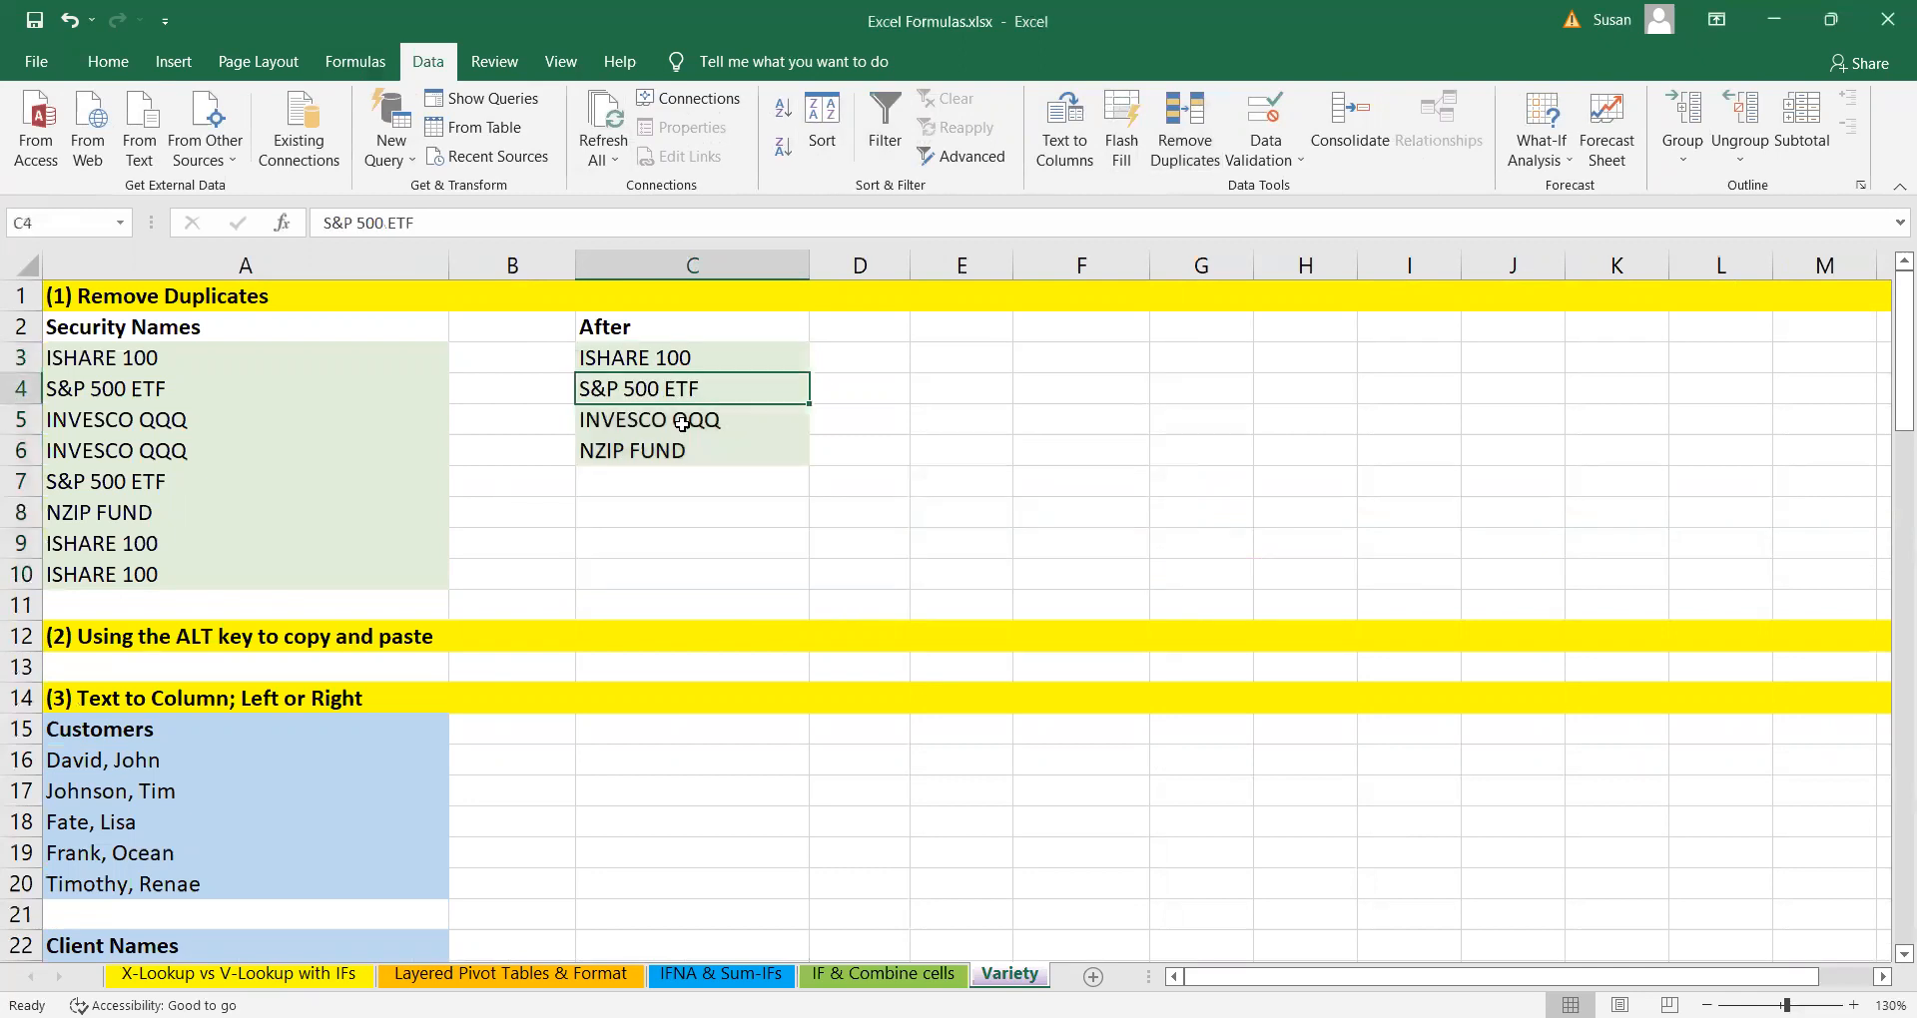
pyautogui.click(756, 464)
pyautogui.moveTo(704, 365); pyautogui.dragTo(709, 454)
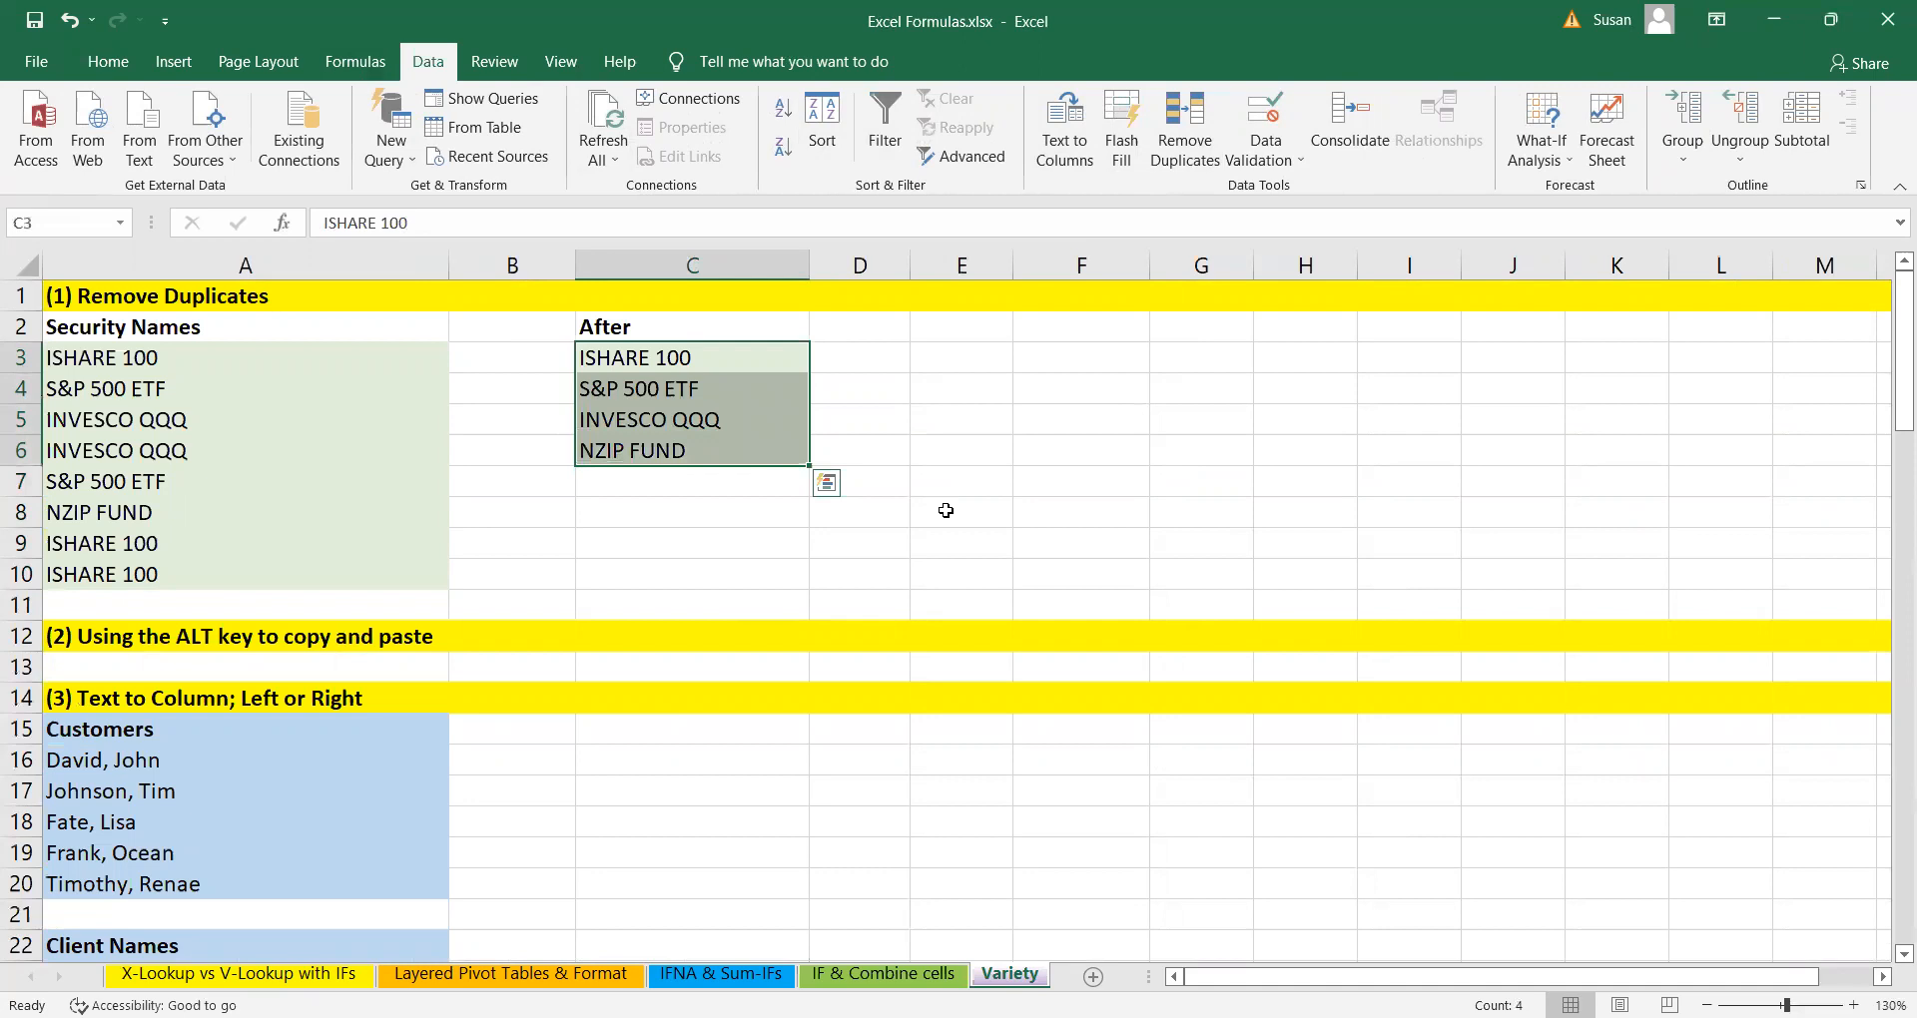
pyautogui.click(945, 510)
pyautogui.click(608, 362)
pyautogui.click(619, 405)
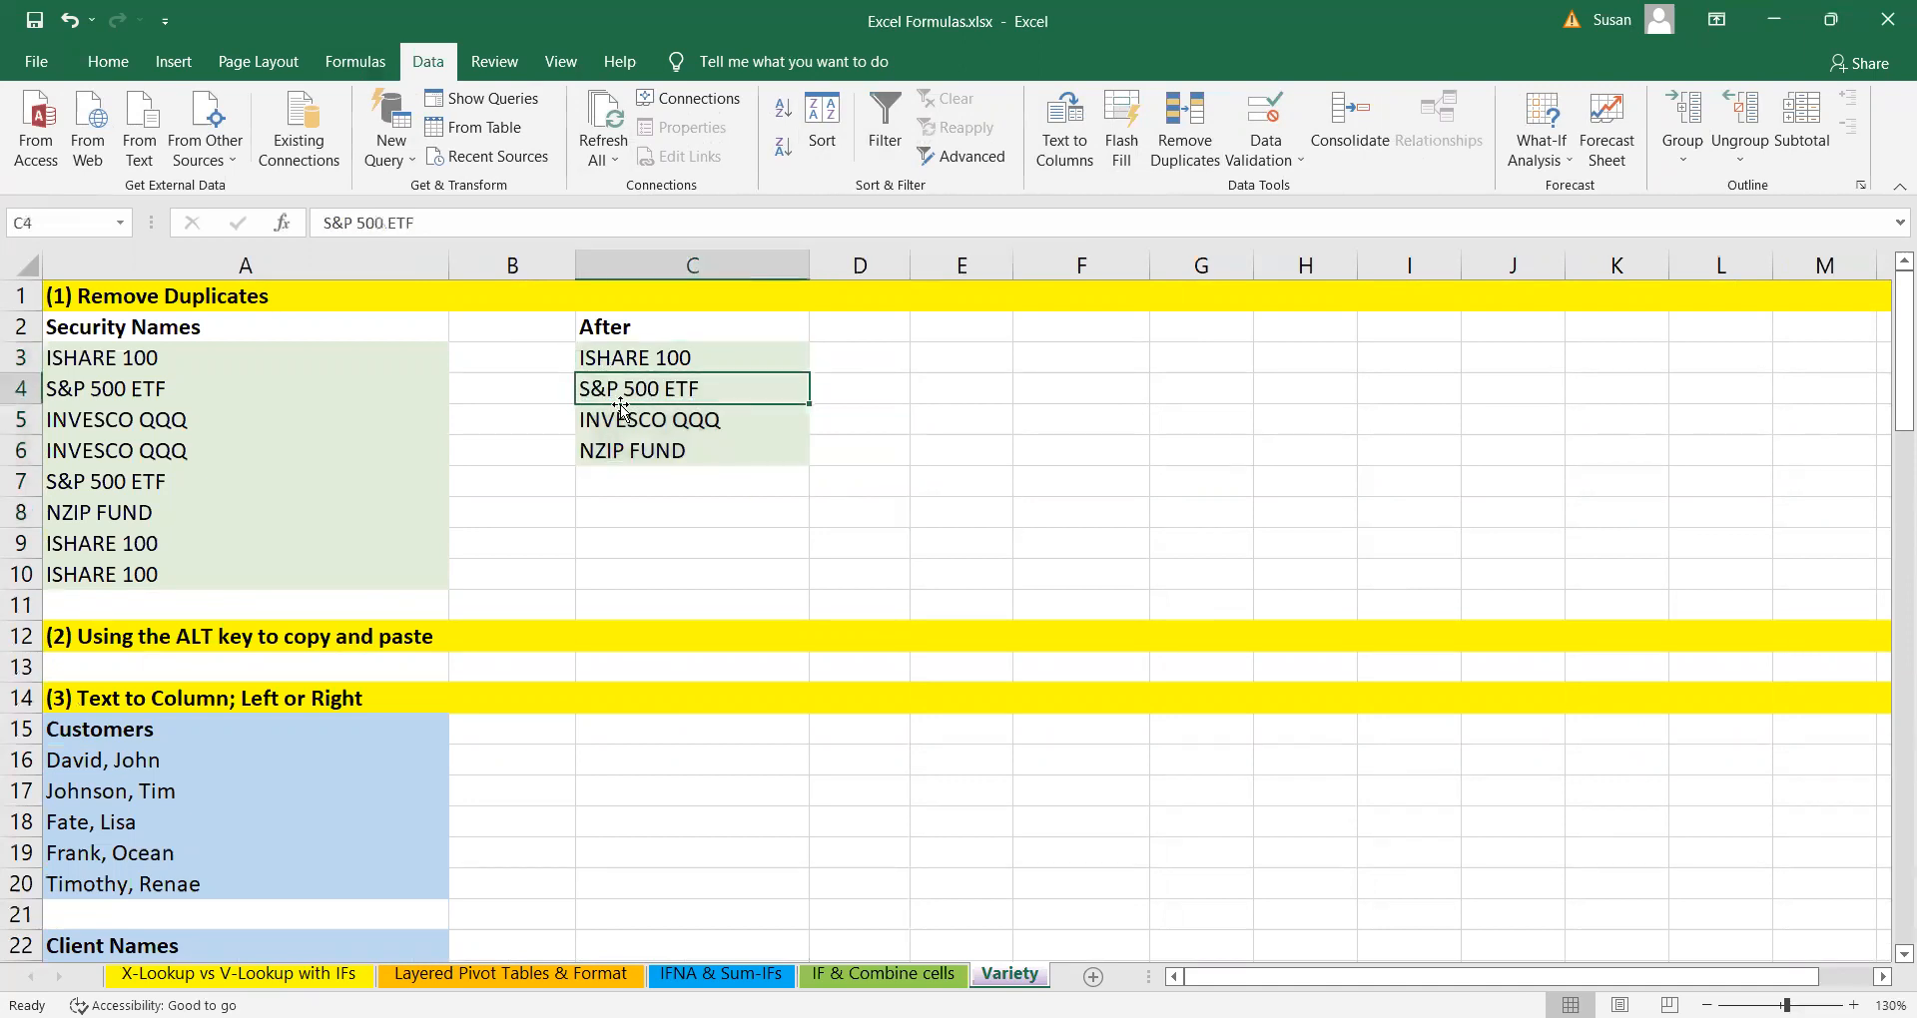
pyautogui.click(640, 428)
pyautogui.click(656, 456)
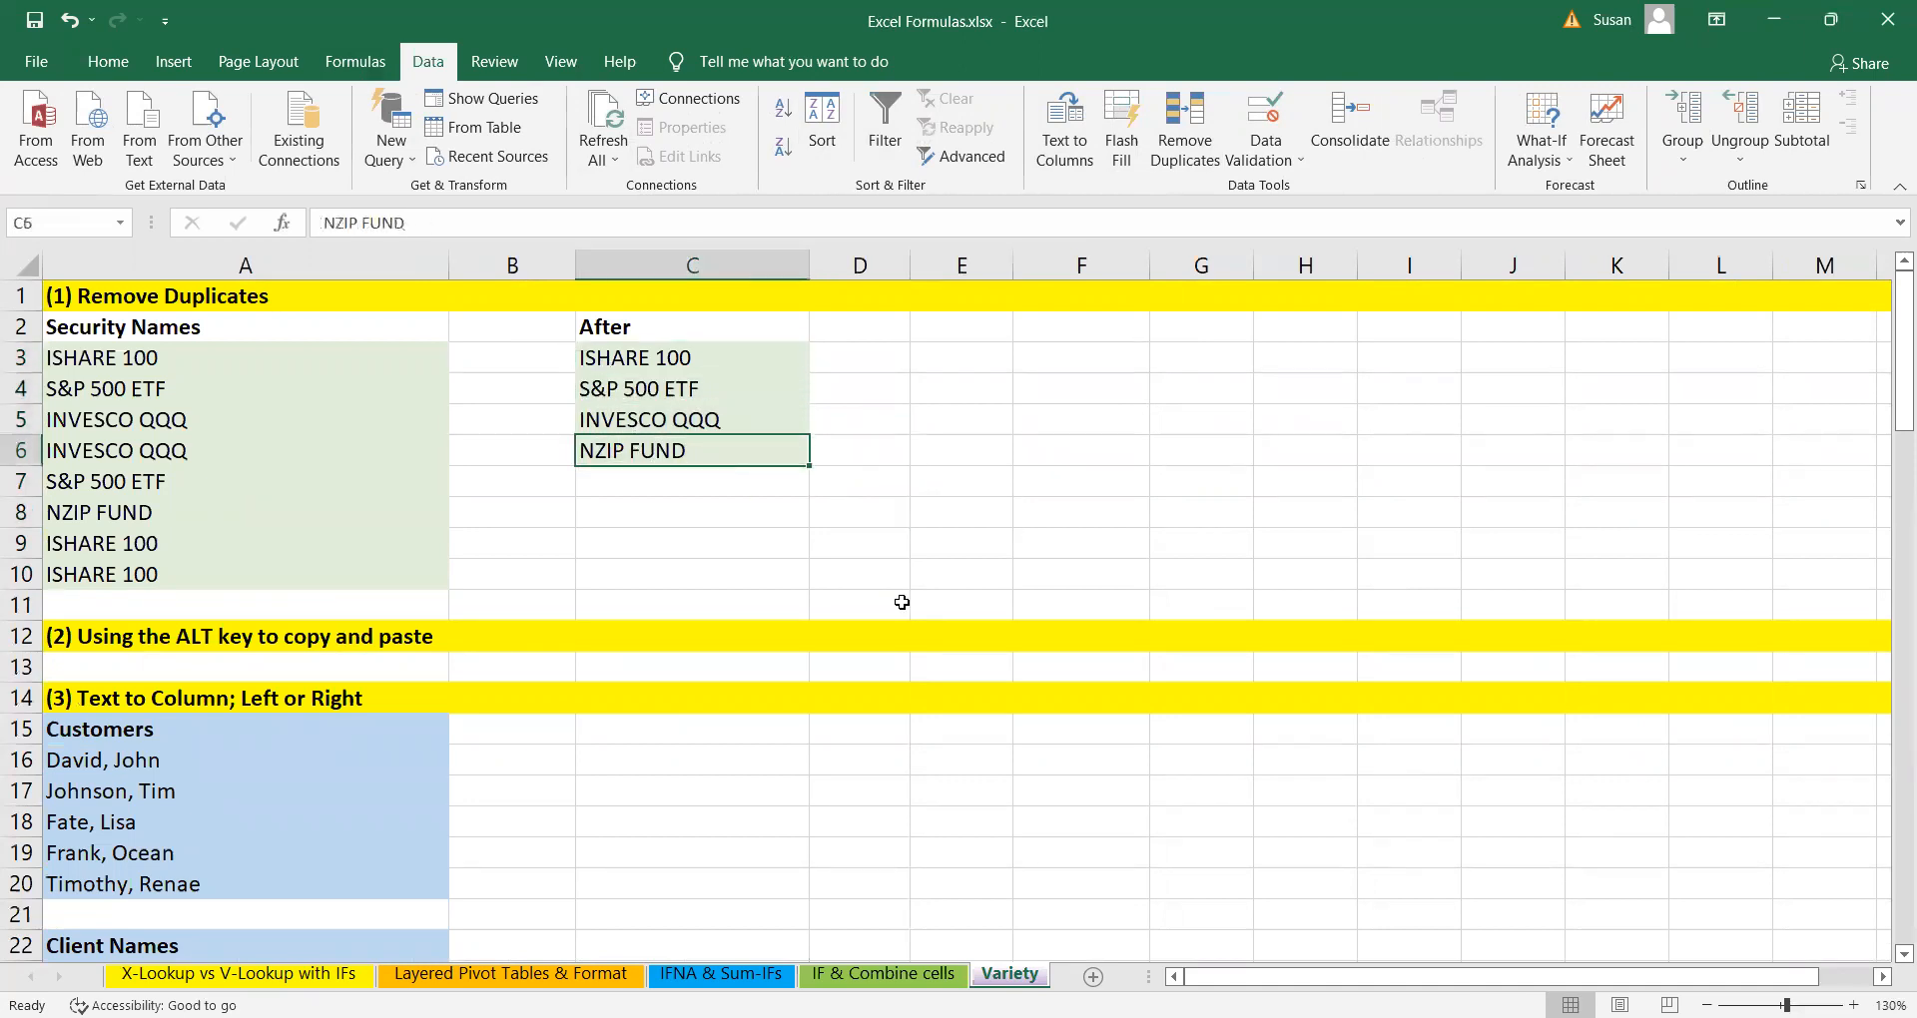
# - Look over the ALT key copy-and-paste section and the Text to Column section below it
pyautogui.scroll(-1, 901, 602)
pyautogui.click(892, 603)
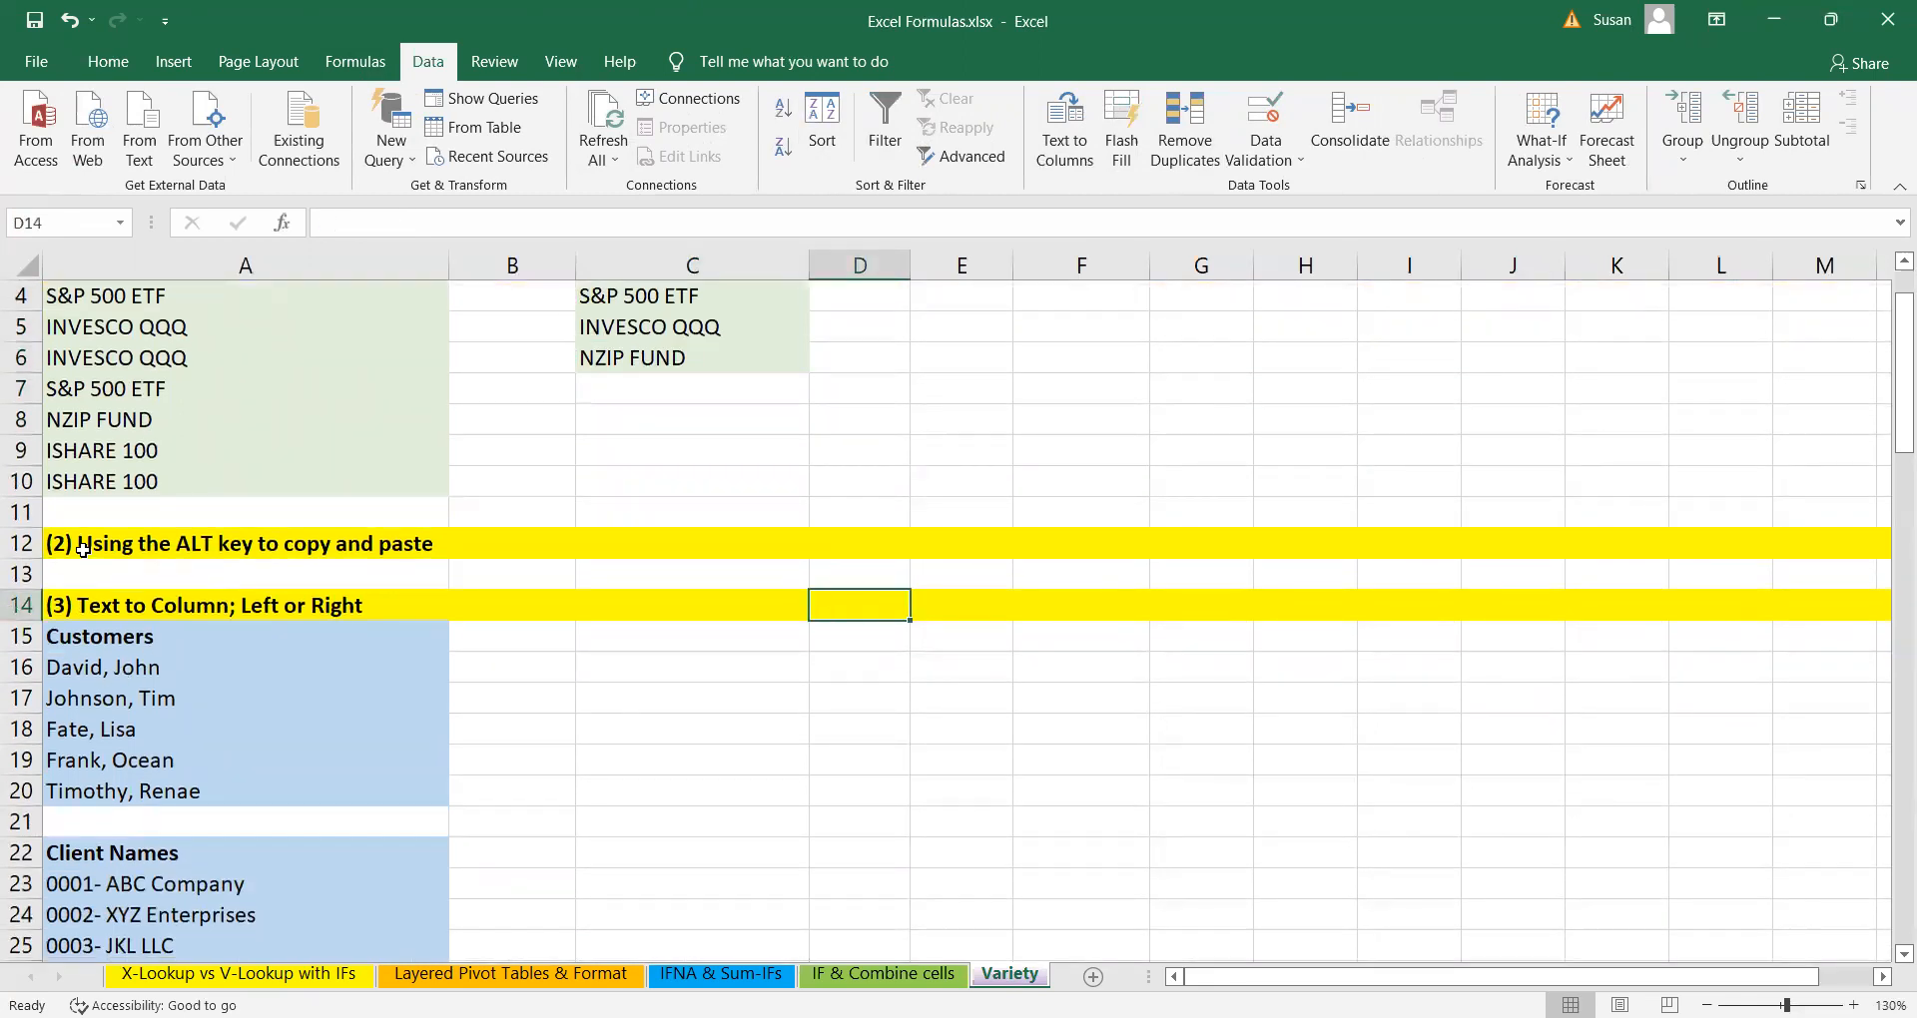
pyautogui.click(202, 545)
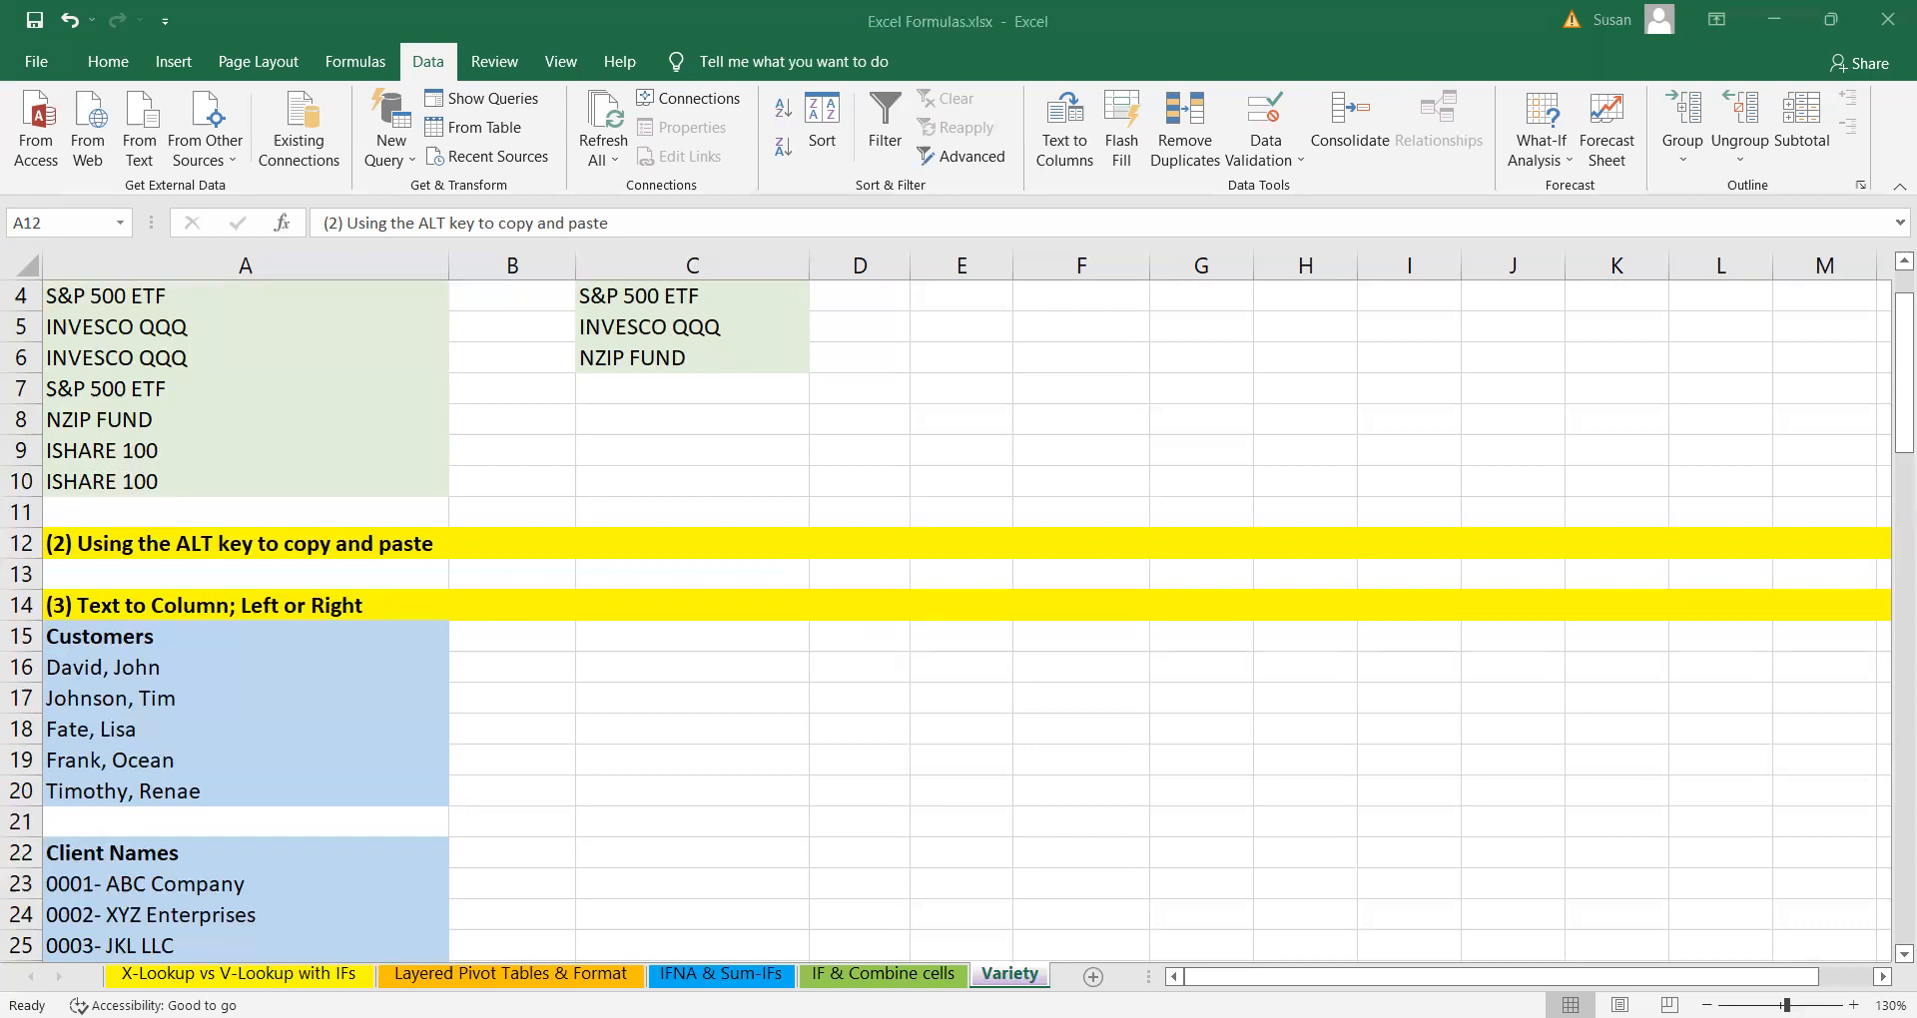
pyautogui.click(476, 668)
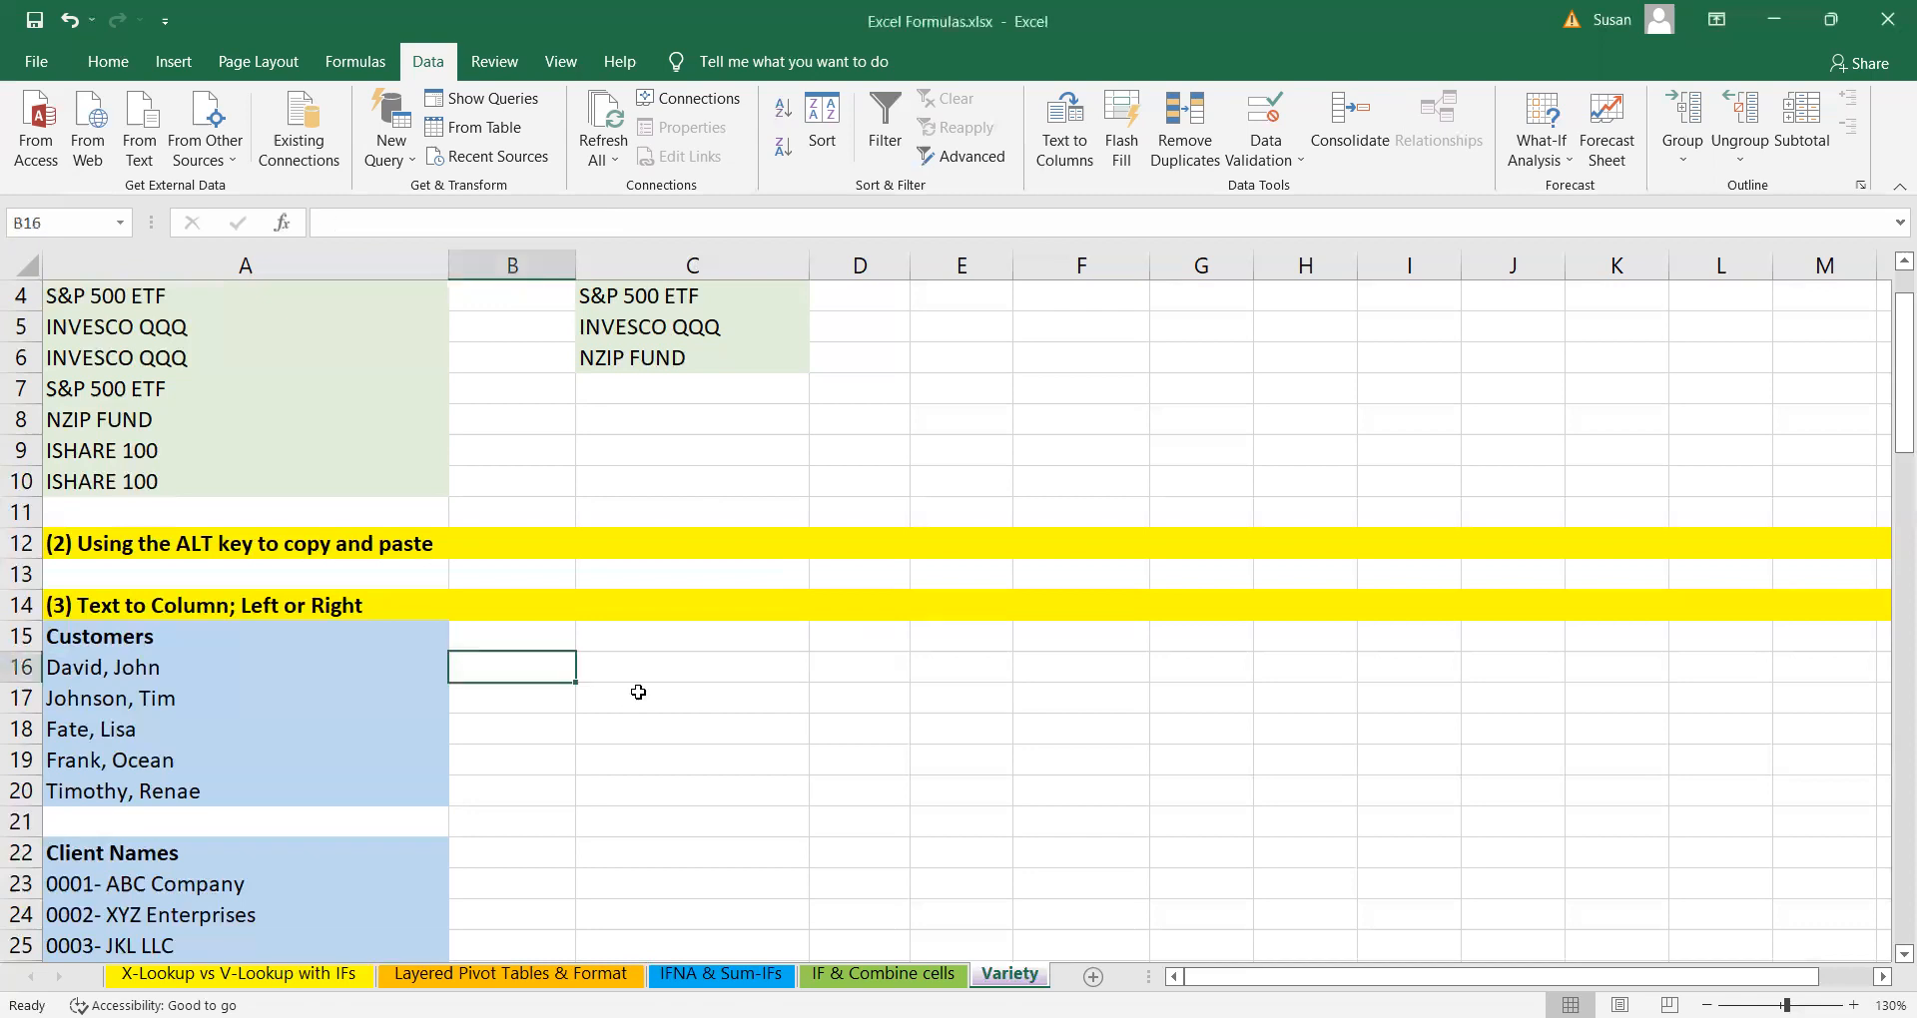
pyautogui.scroll(-2, 638, 692)
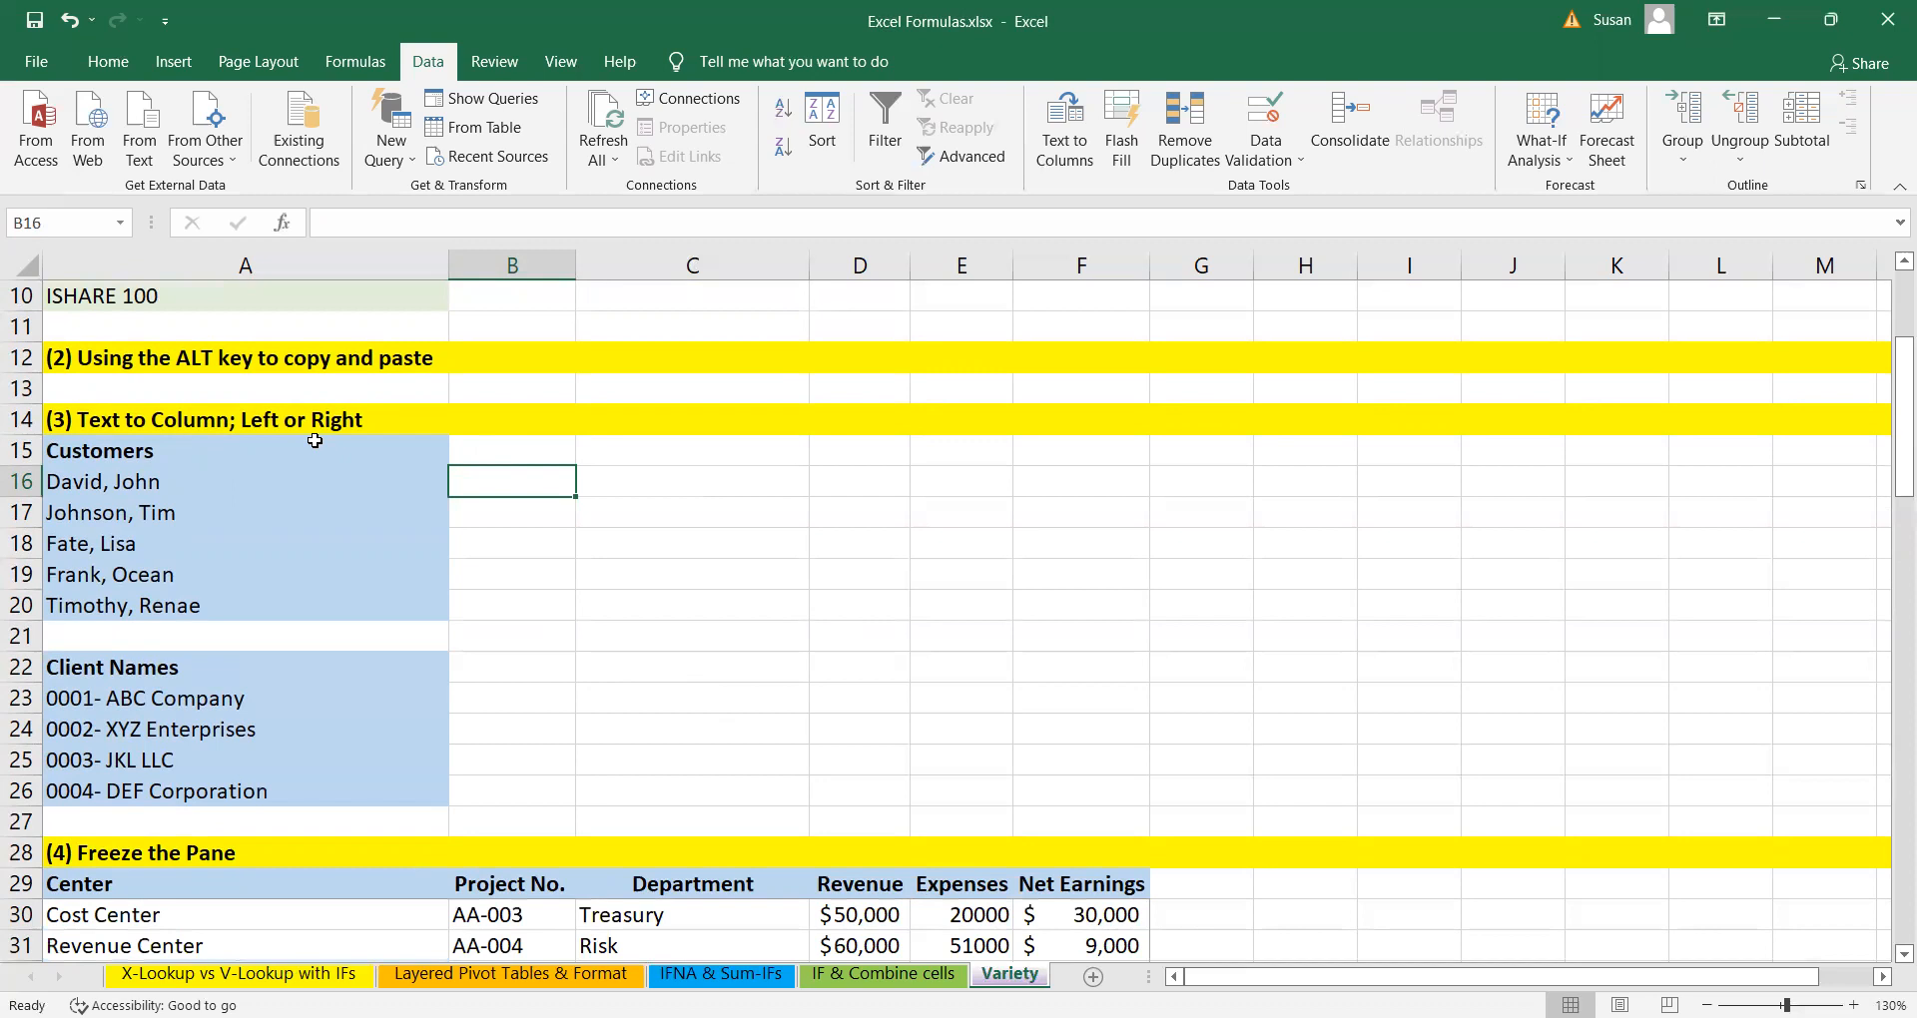
pyautogui.click(890, 667)
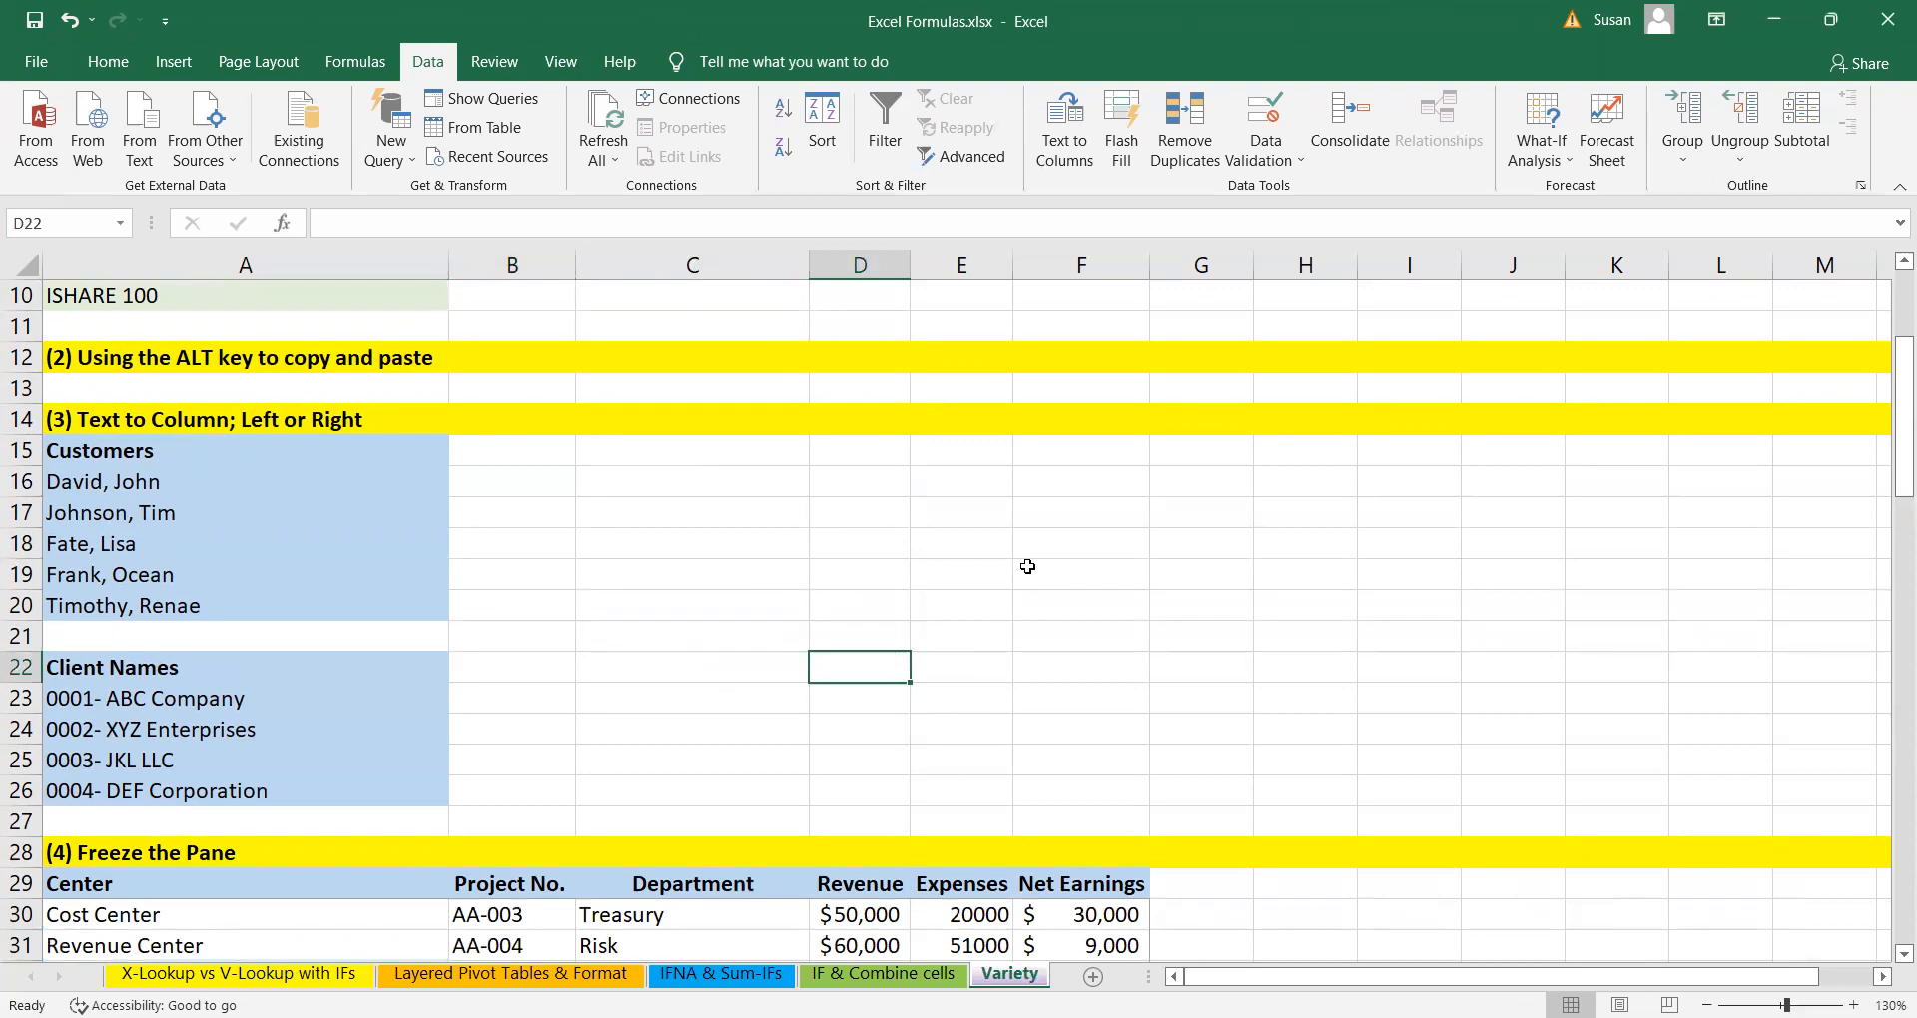
pyautogui.click(654, 636)
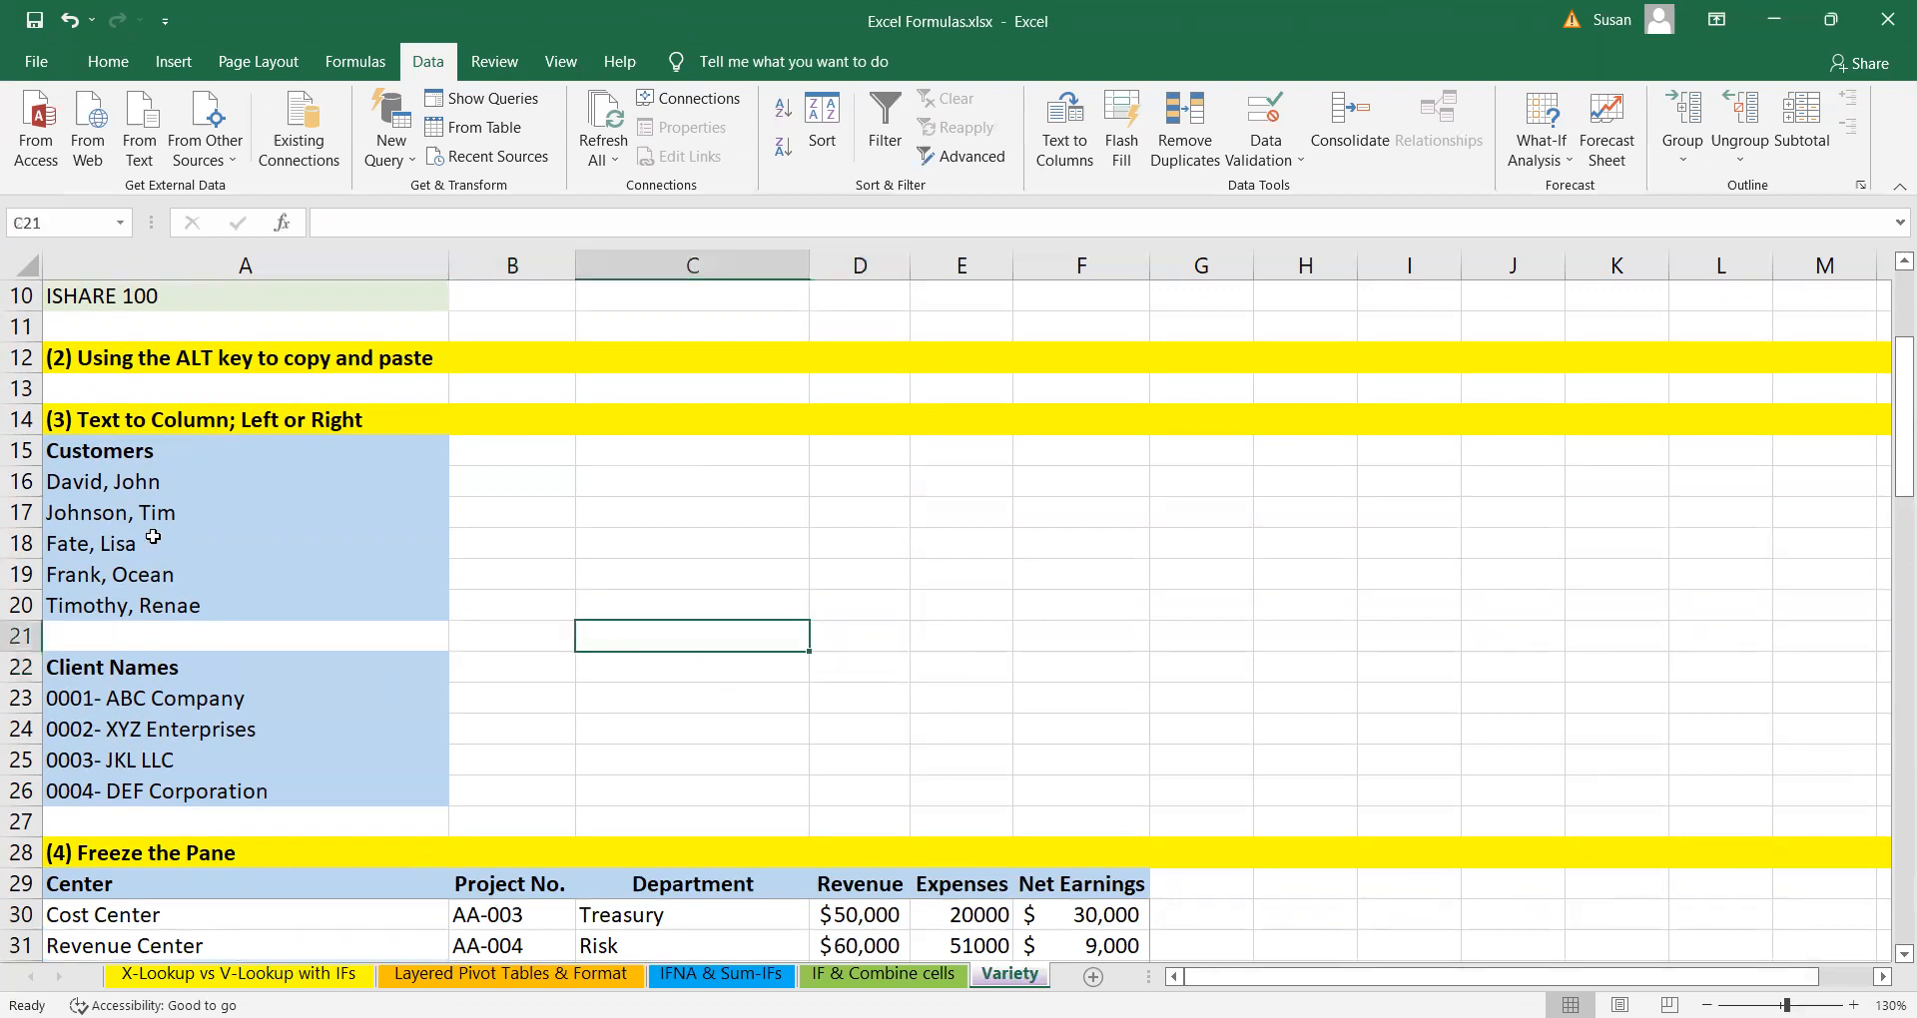
# - Examine the comma-separated customer names in A16:A20 and the empty cells beside them
pyautogui.click(154, 482)
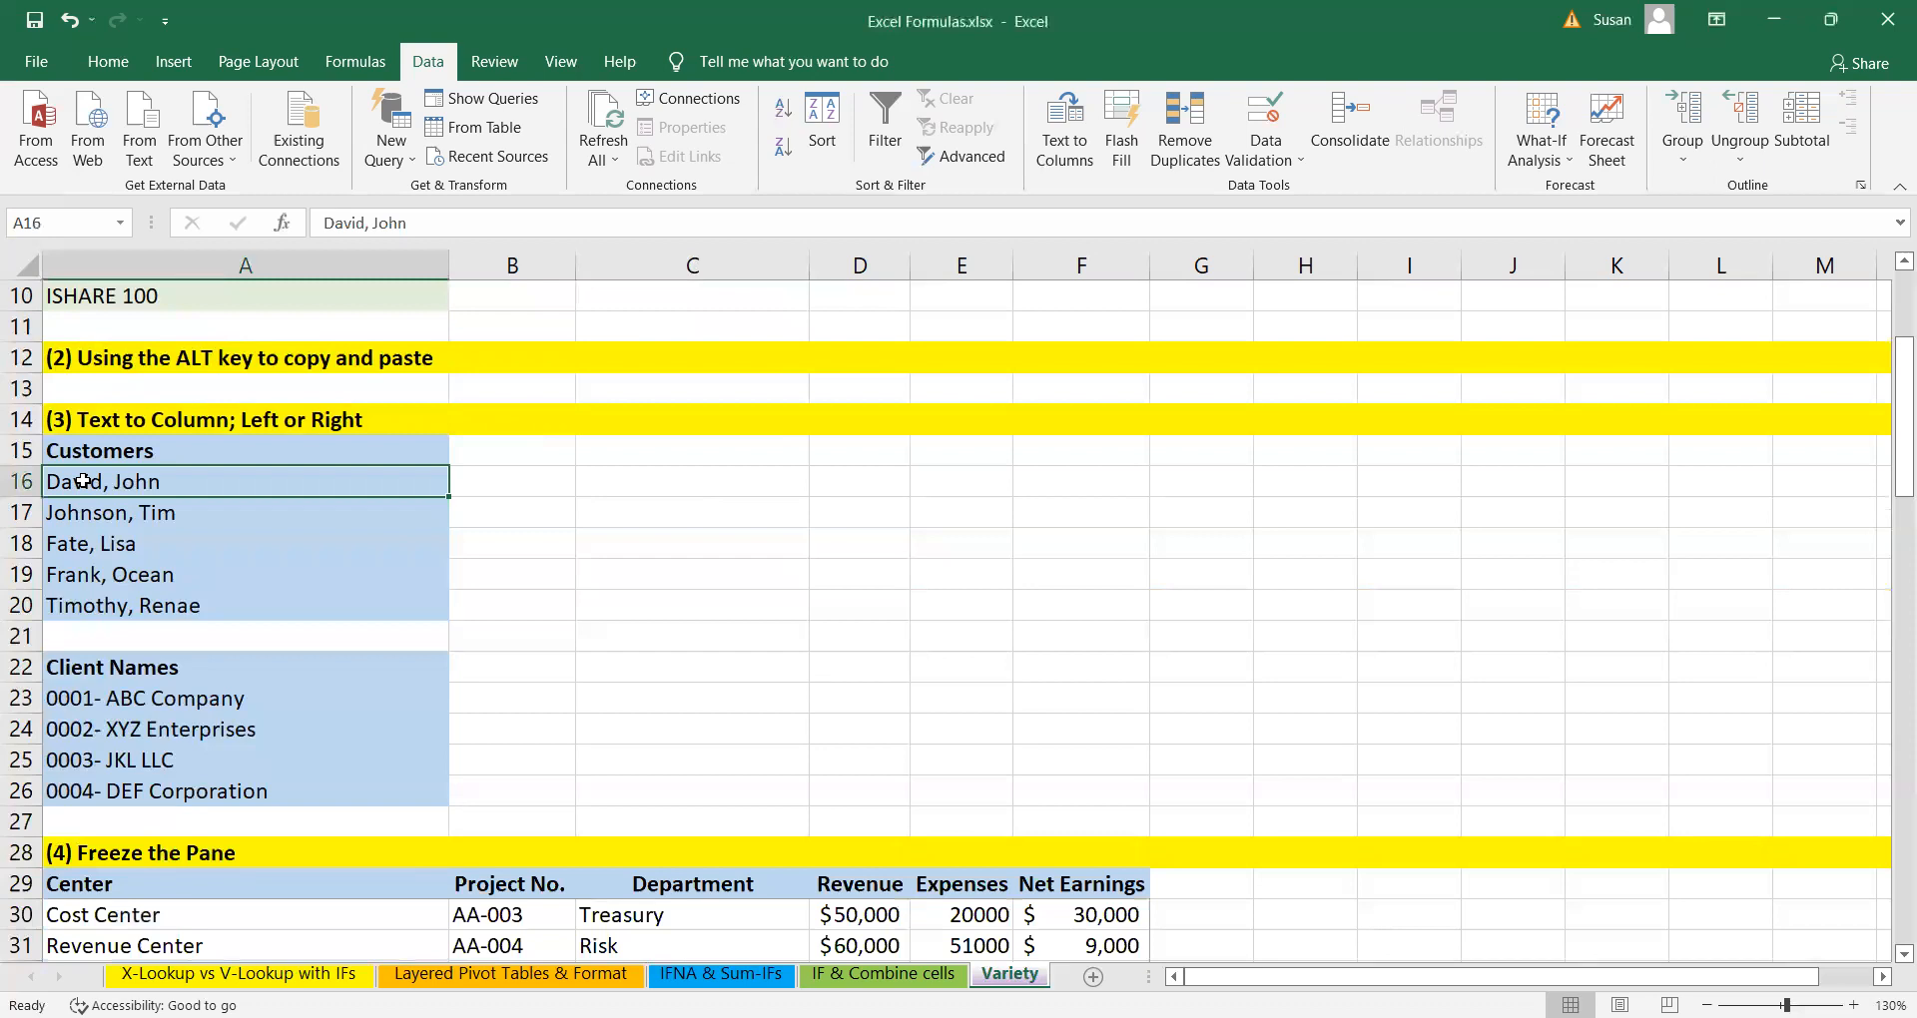
pyautogui.click(76, 512)
pyautogui.click(80, 546)
pyautogui.click(99, 576)
pyautogui.press('Down')
pyautogui.click(654, 636)
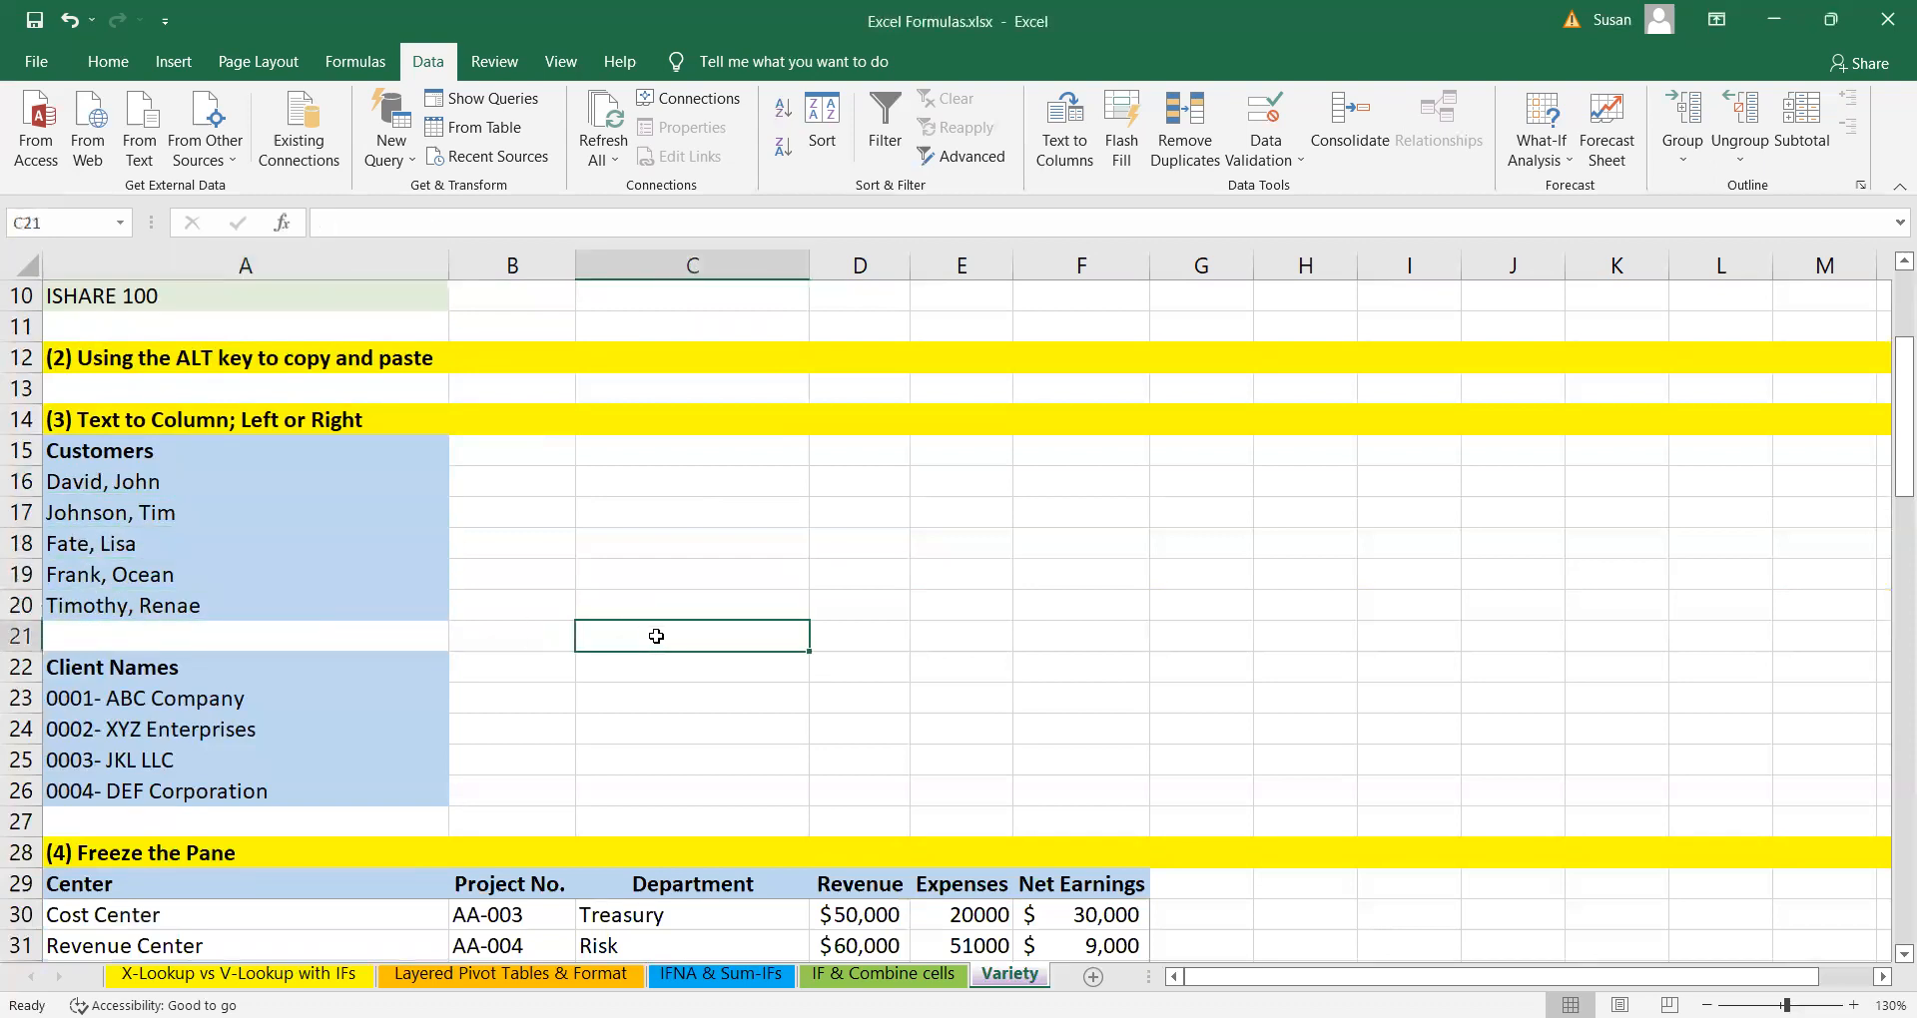
pyautogui.click(515, 476)
pyautogui.click(528, 520)
pyautogui.press('Down')
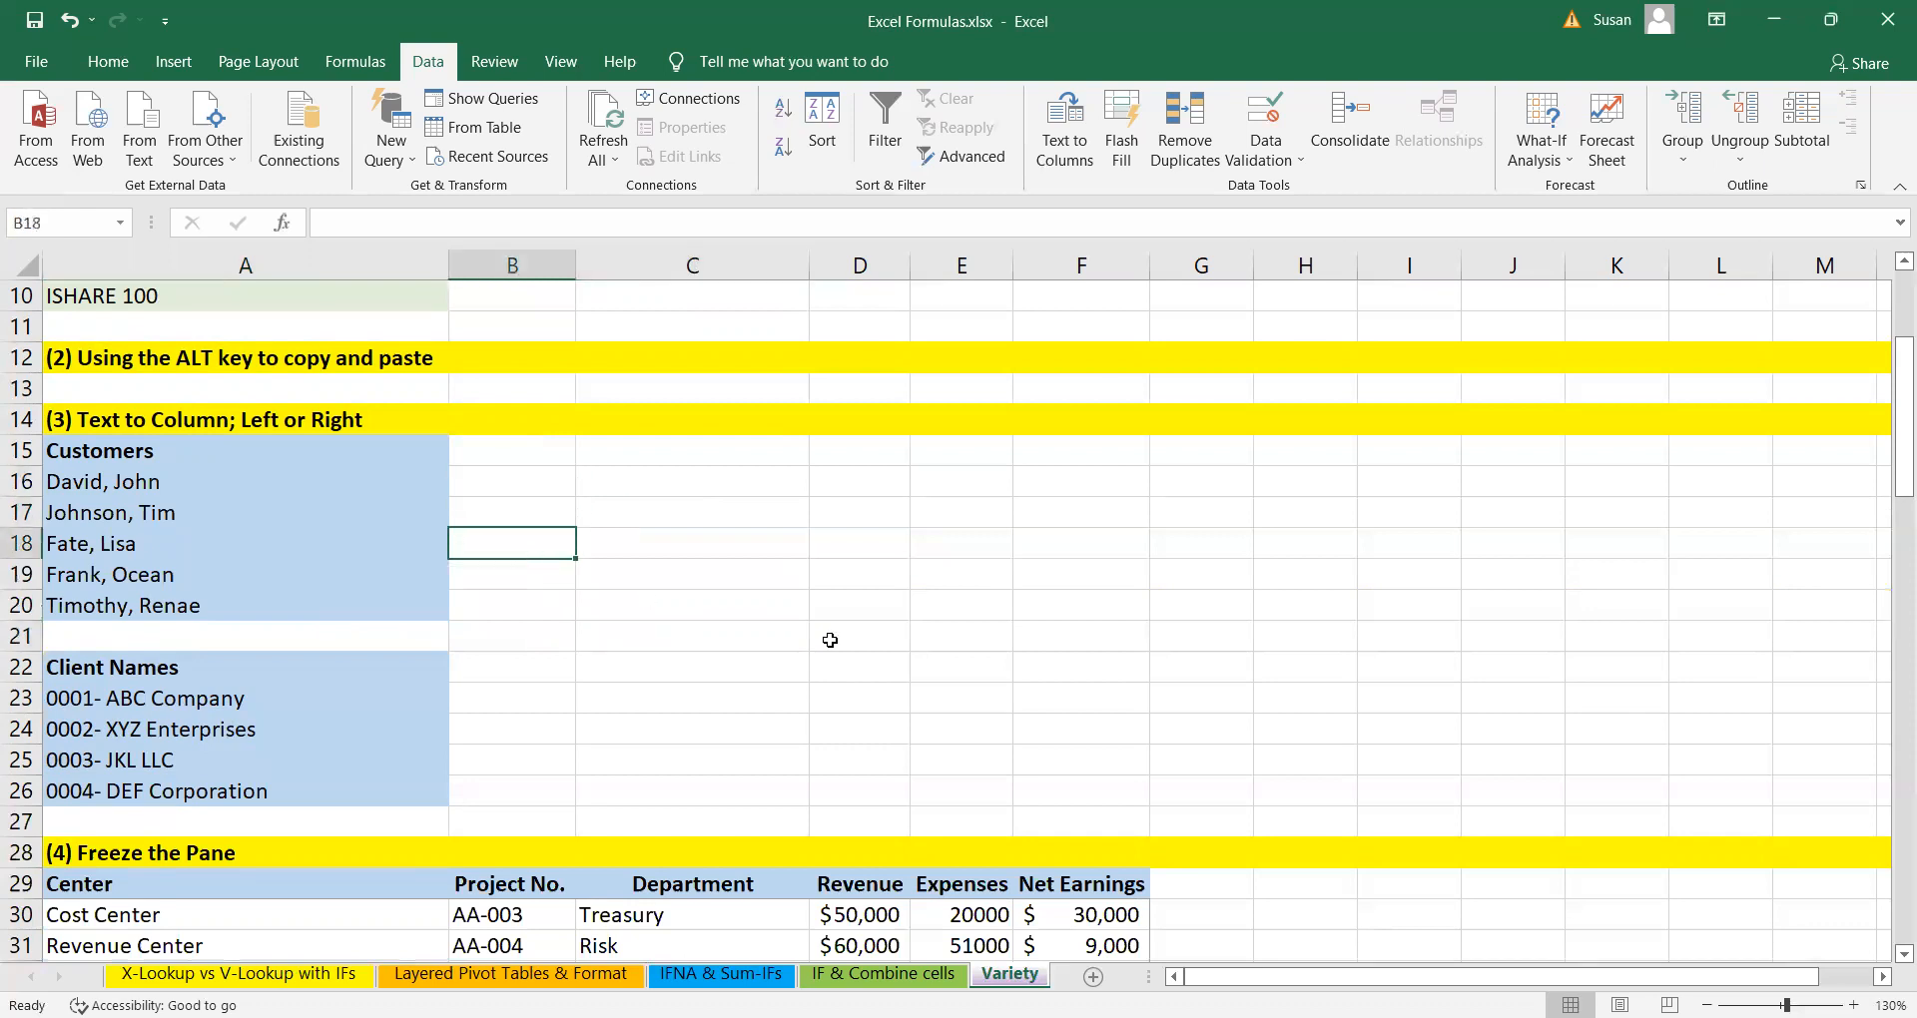
pyautogui.click(890, 598)
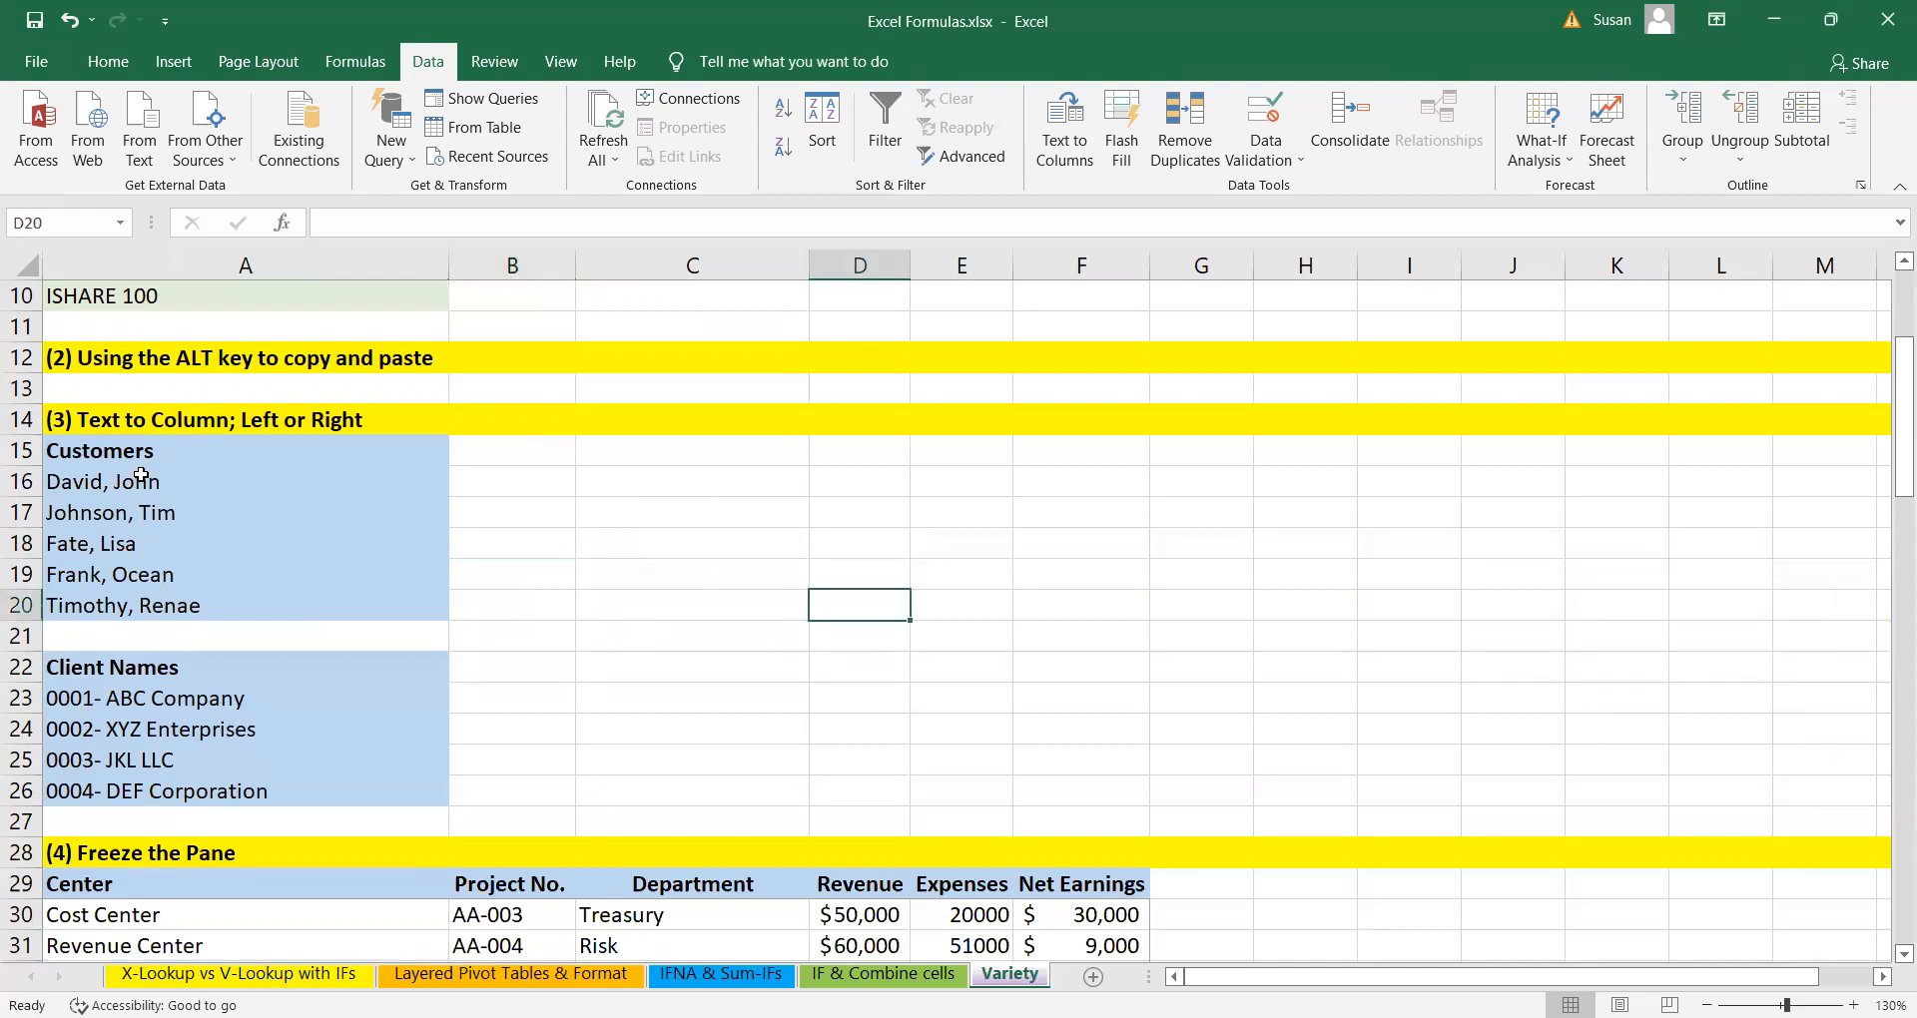
# - Split the customer names in A16:A20 with Text to Columns as delimited text, keeping the comma delimiter and turning off the Other delimiter
pyautogui.moveTo(155, 483); pyautogui.dragTo(189, 620)
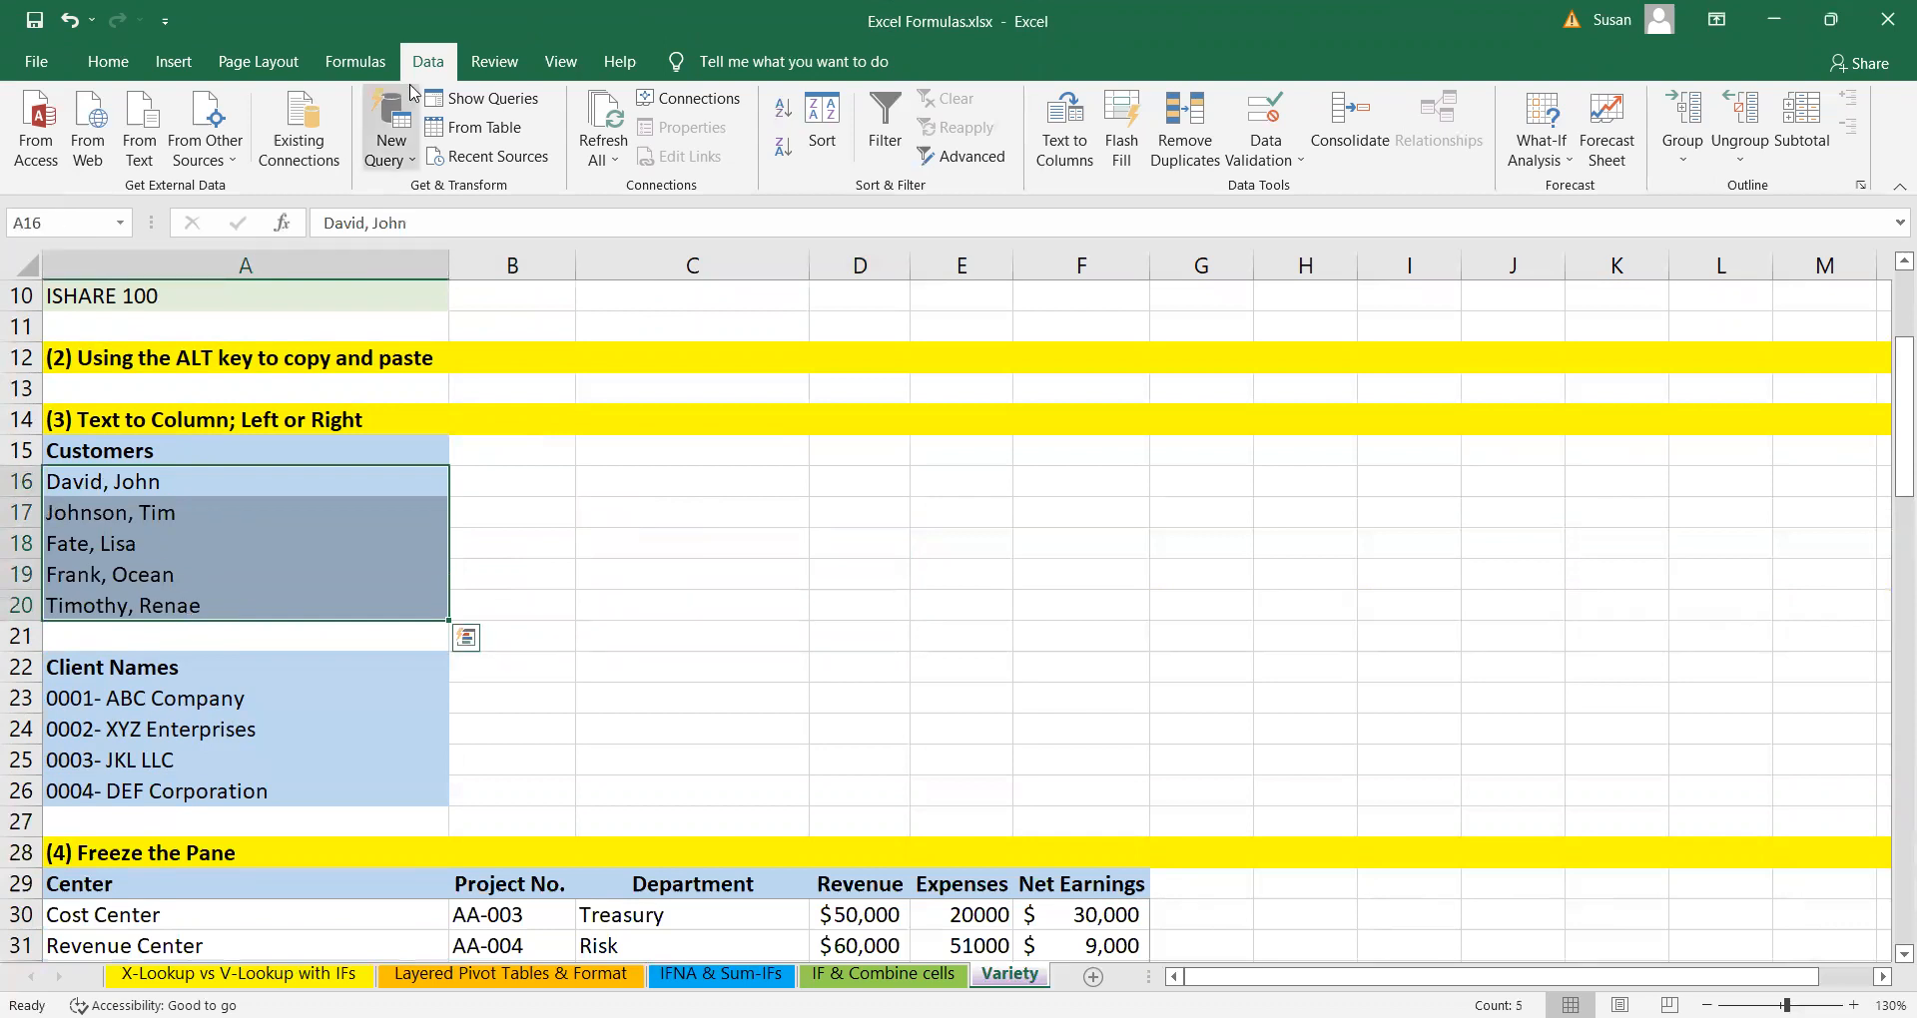
pyautogui.click(1046, 155)
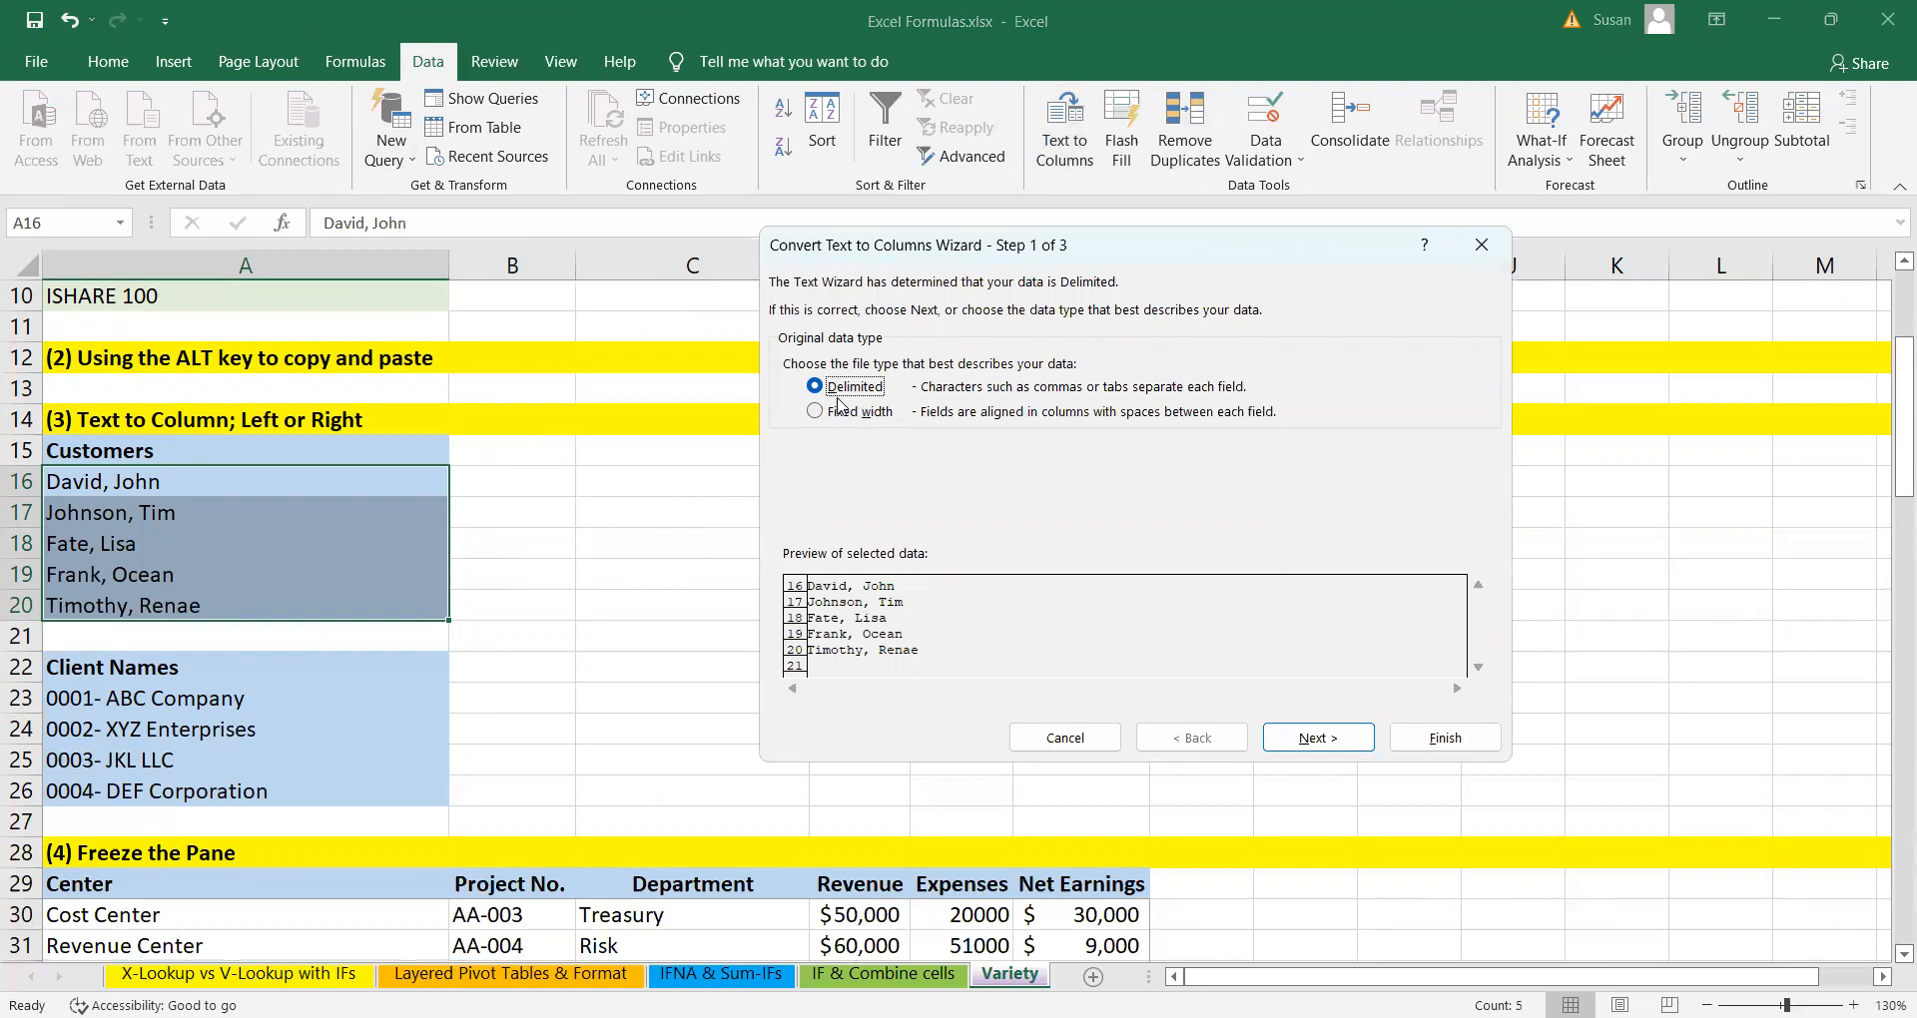
pyautogui.click(1332, 744)
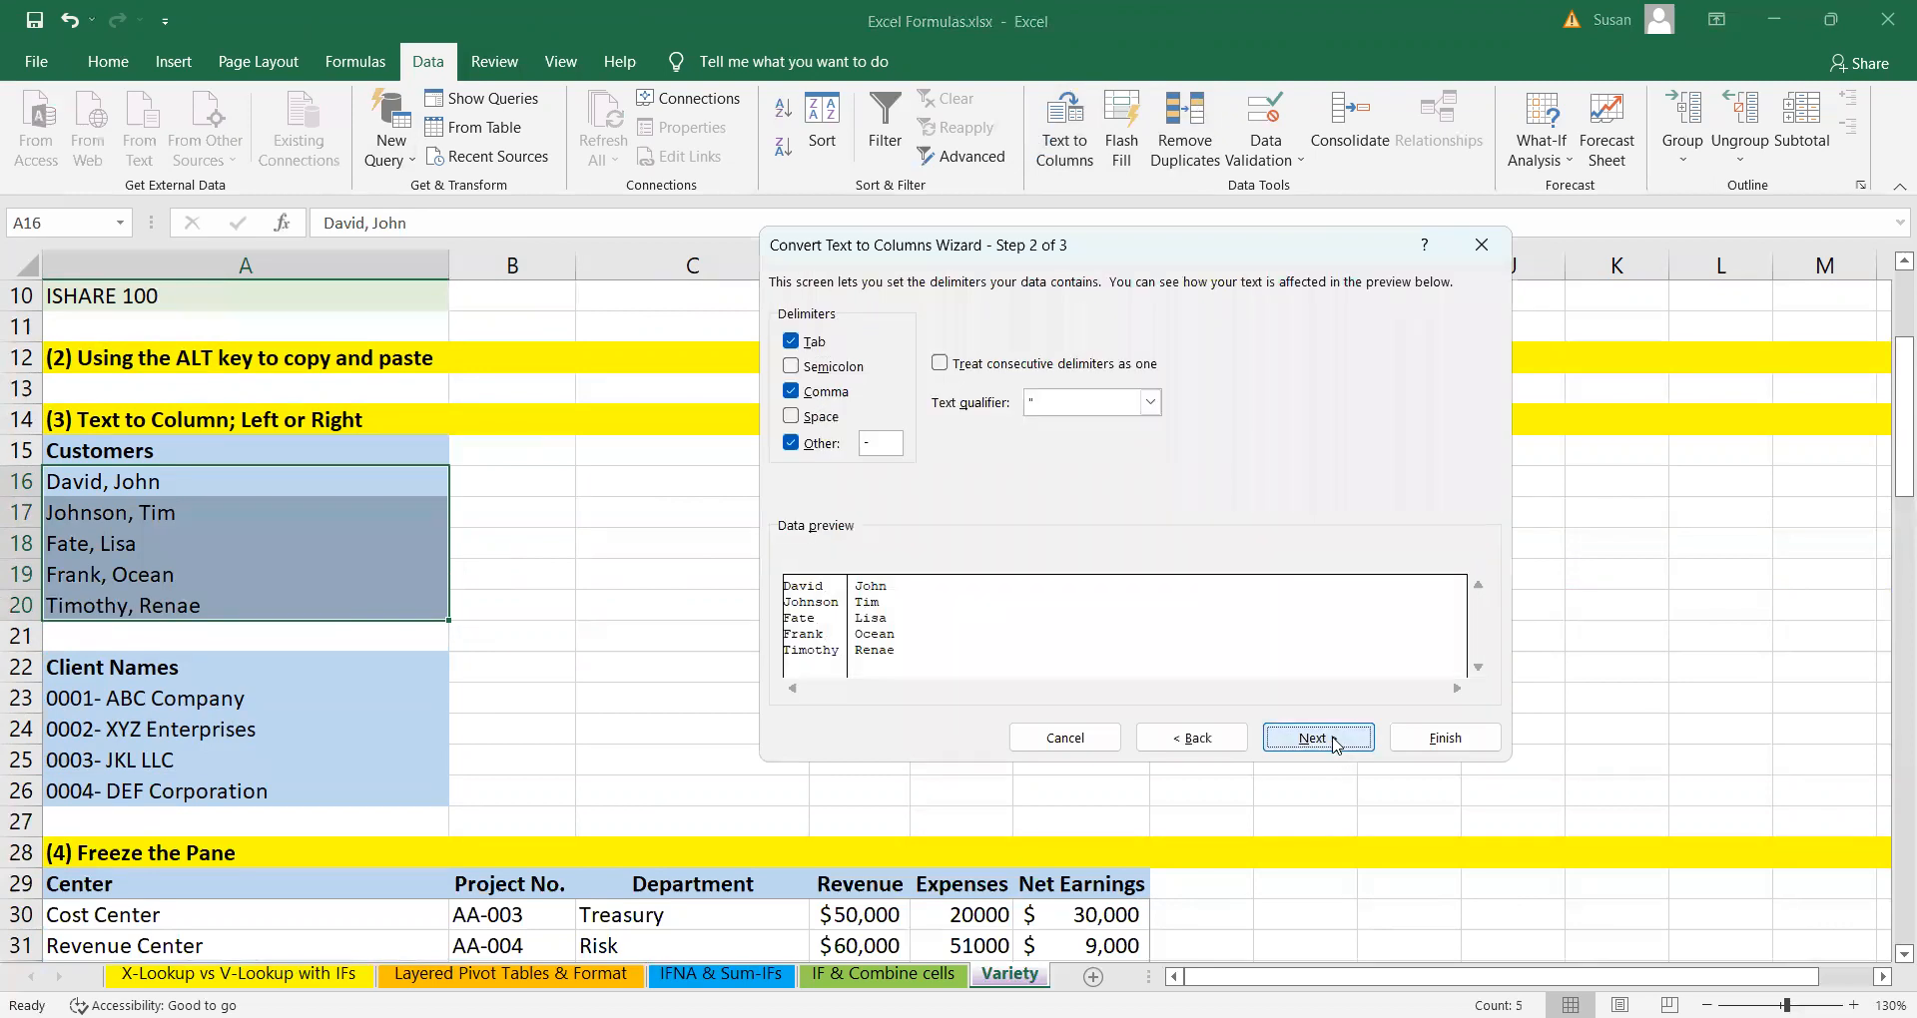
pyautogui.click(791, 391)
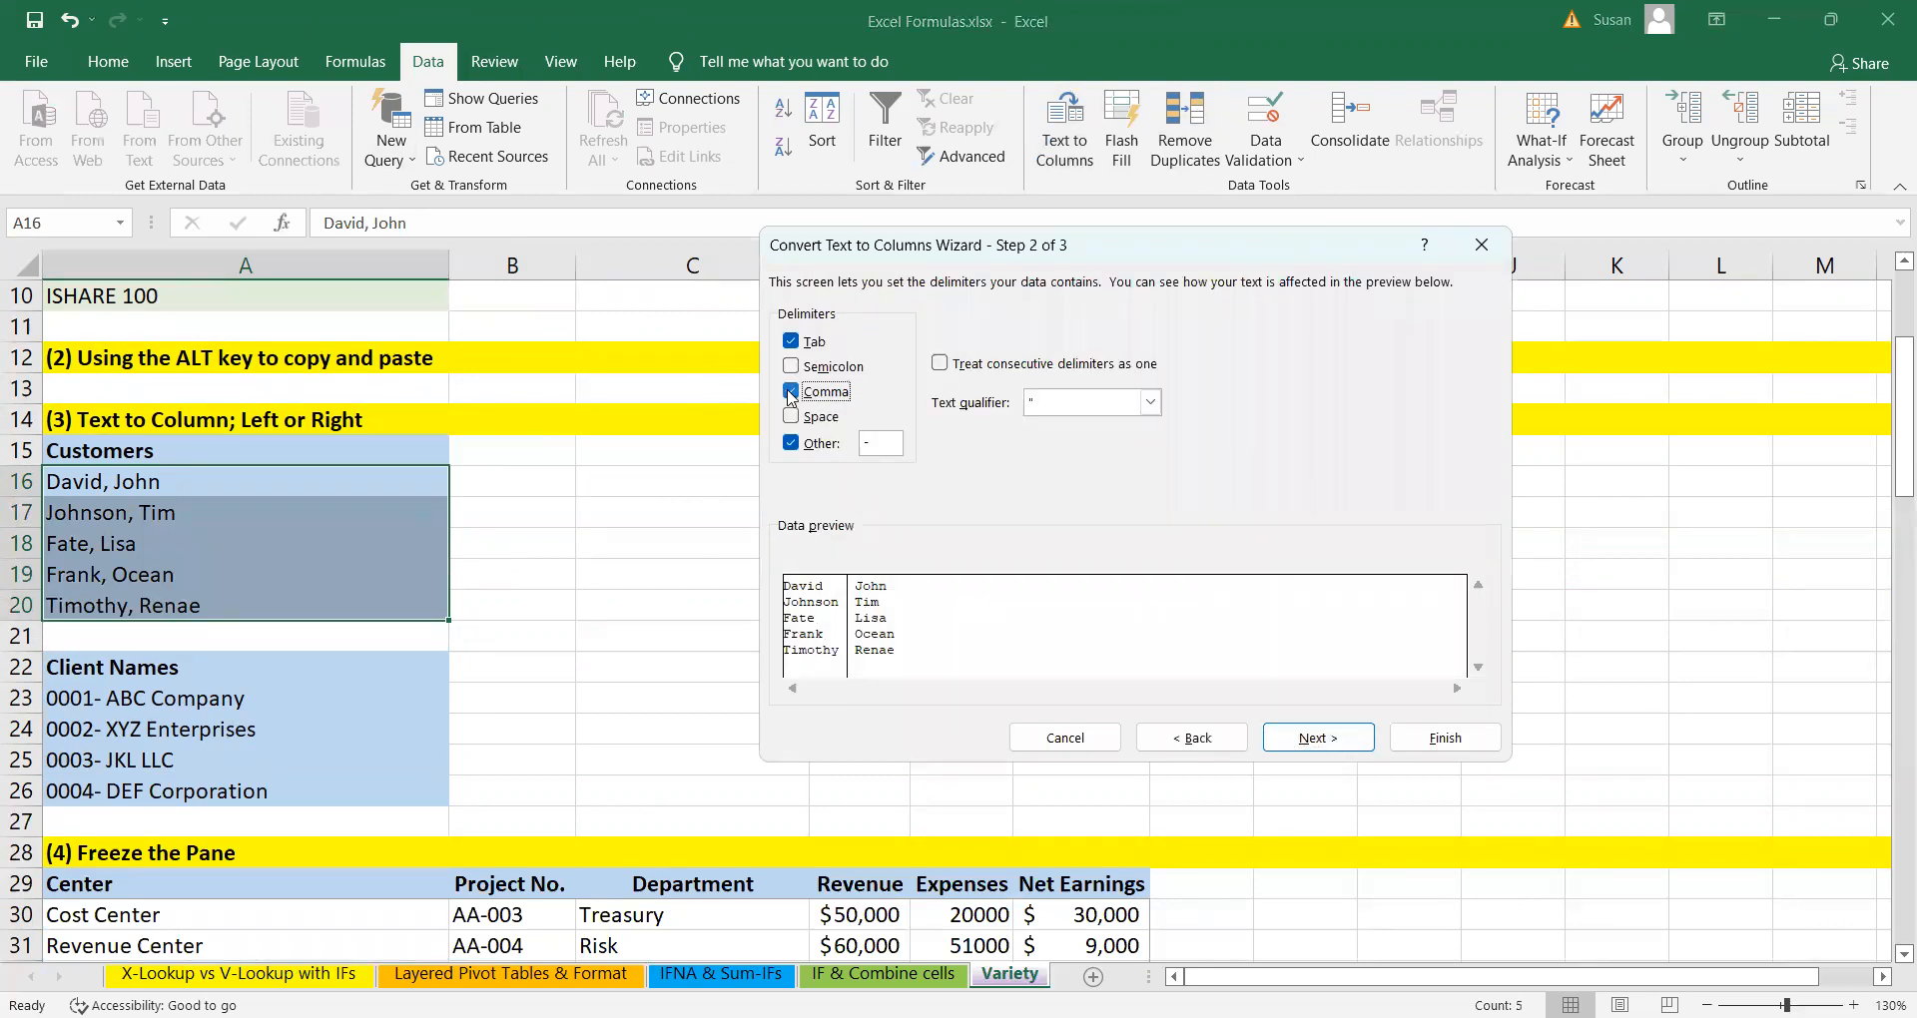
pyautogui.click(790, 443)
pyautogui.click(791, 392)
pyautogui.click(1428, 744)
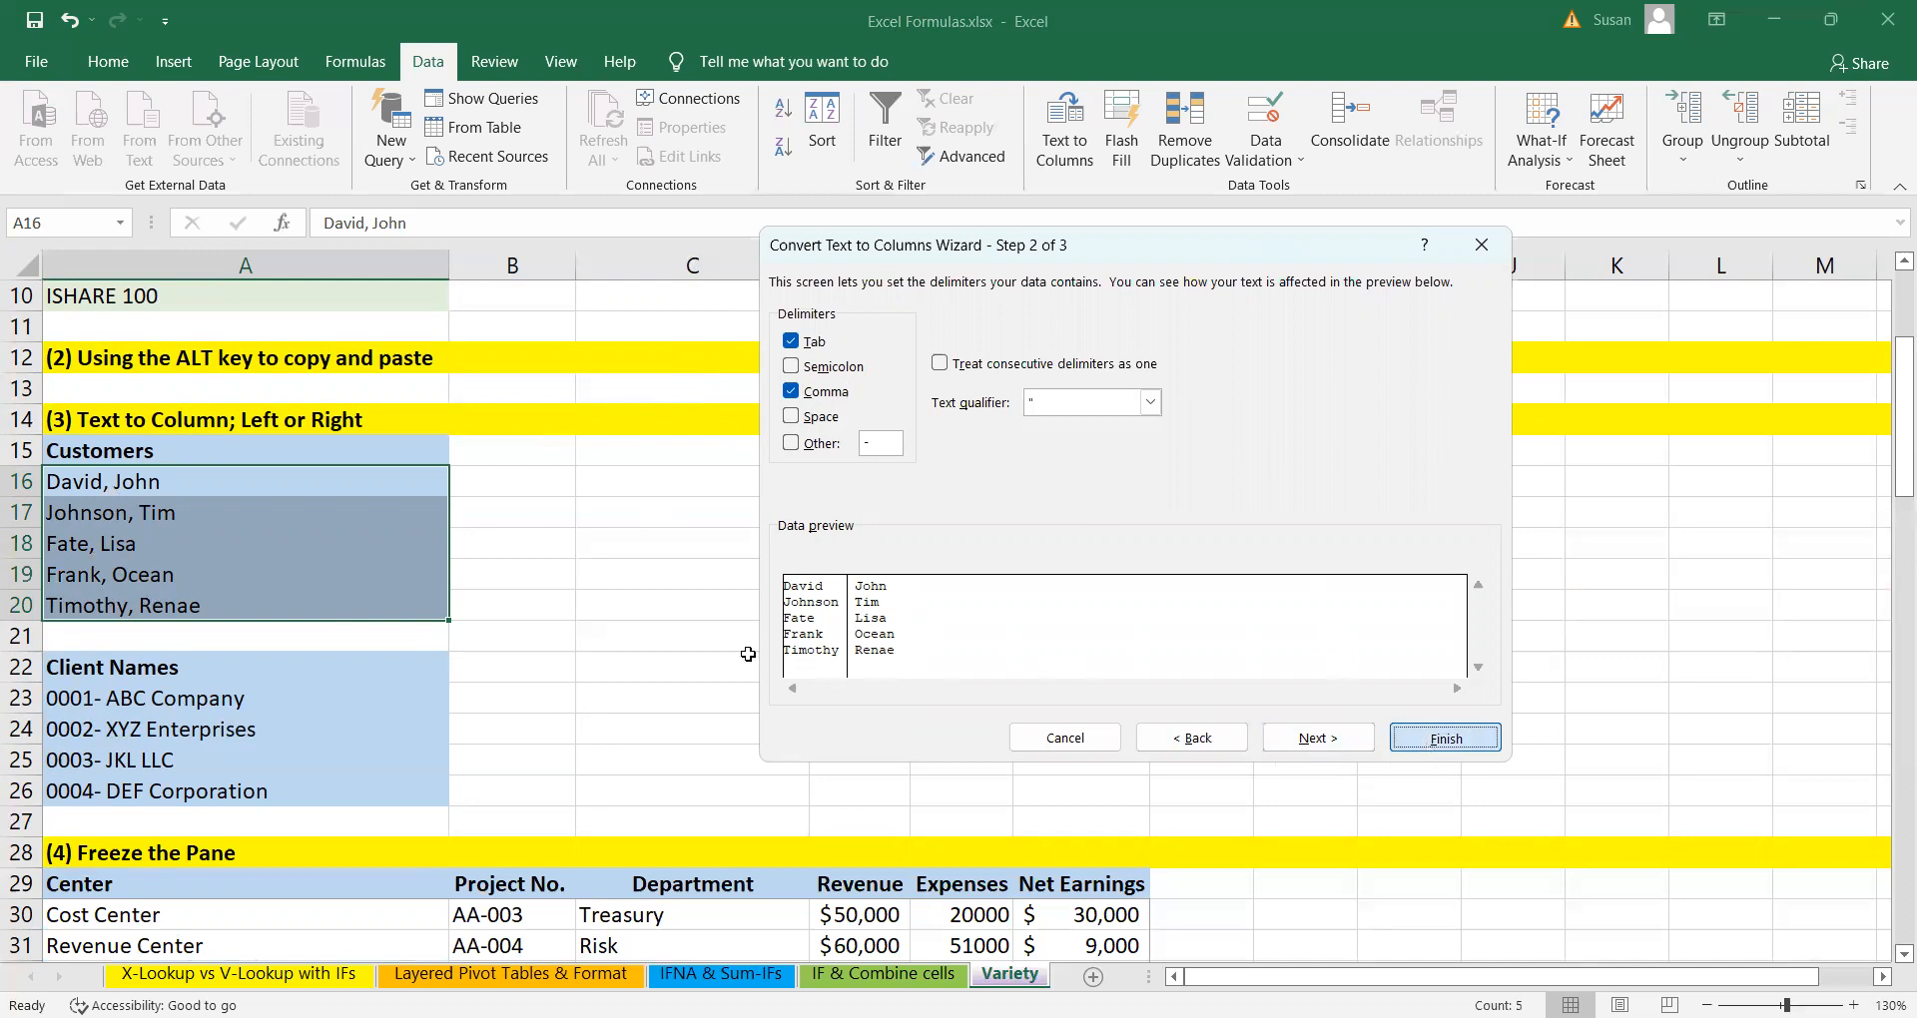
pyautogui.click(774, 629)
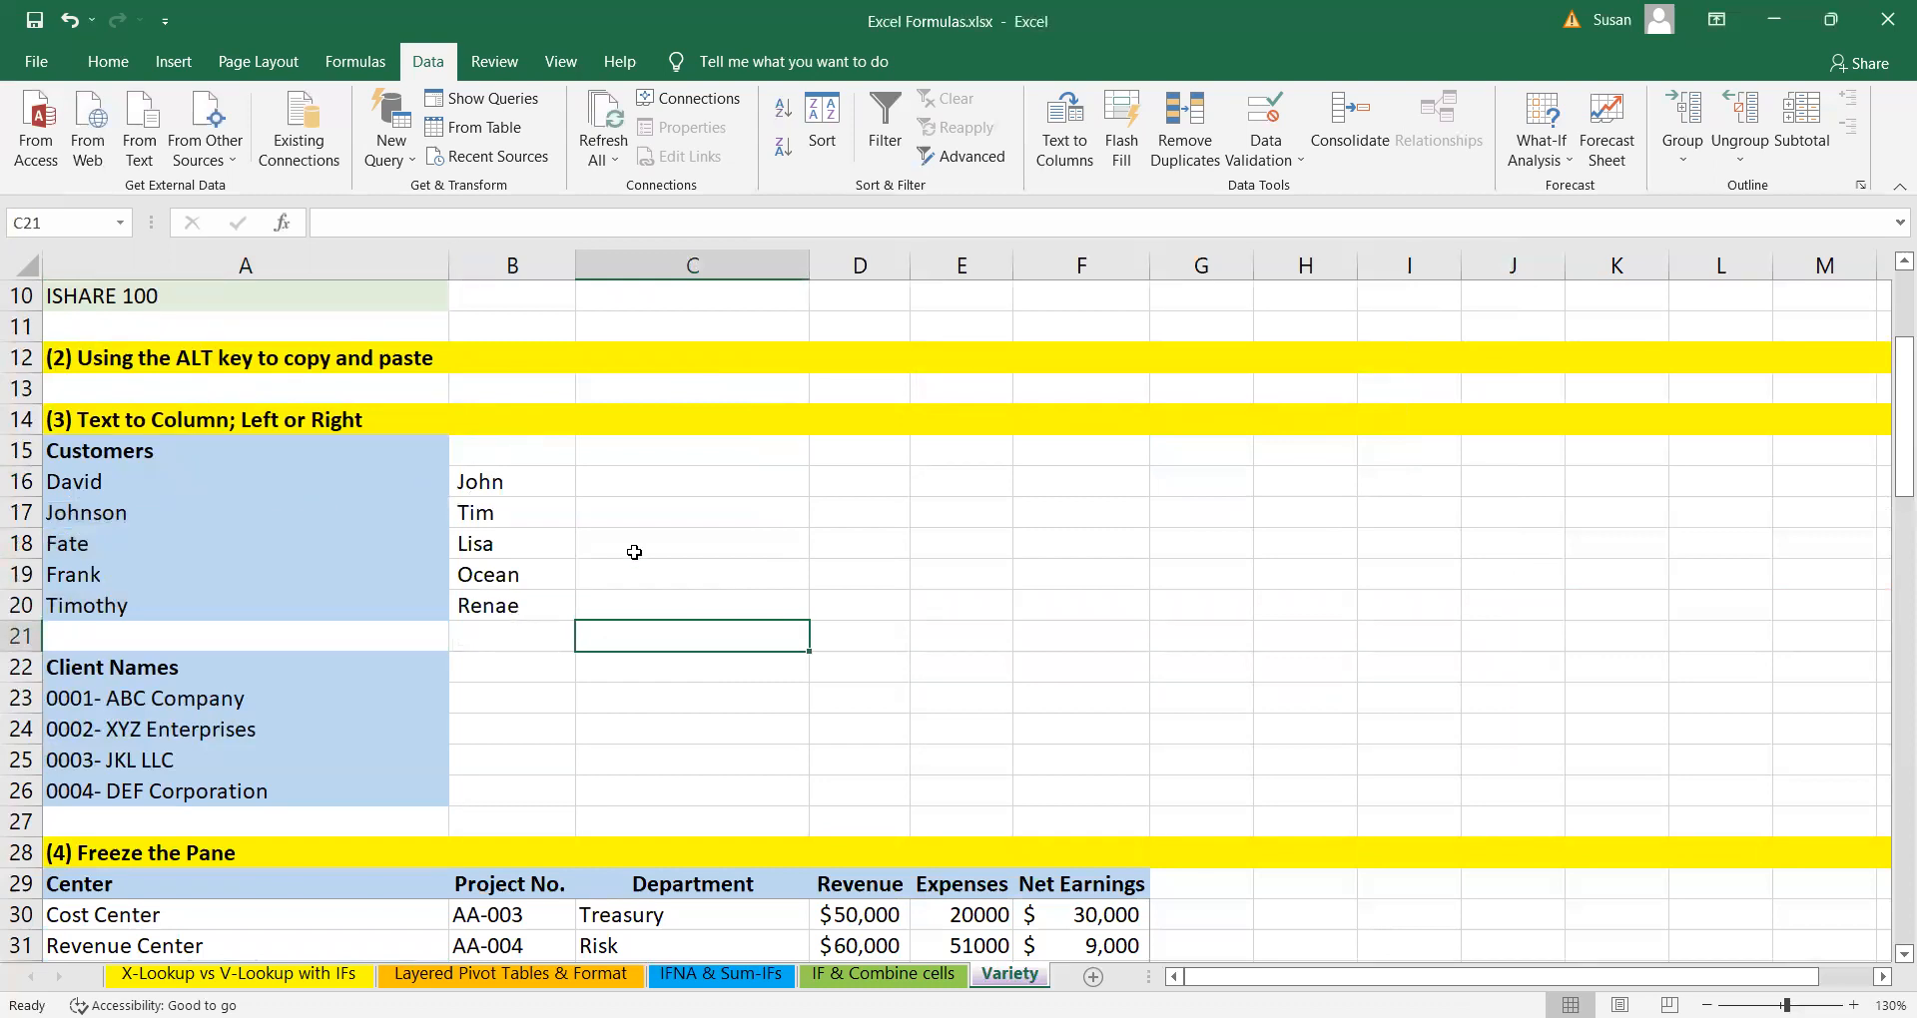
# - Copy the split names from A16:A20 into C16:C20 so they follow the names in column B
pyautogui.moveTo(320, 451); pyautogui.dragTo(256, 619)
pyautogui.moveTo(183, 481); pyautogui.dragTo(256, 604)
pyautogui.hotkey('ctrl', 'c')
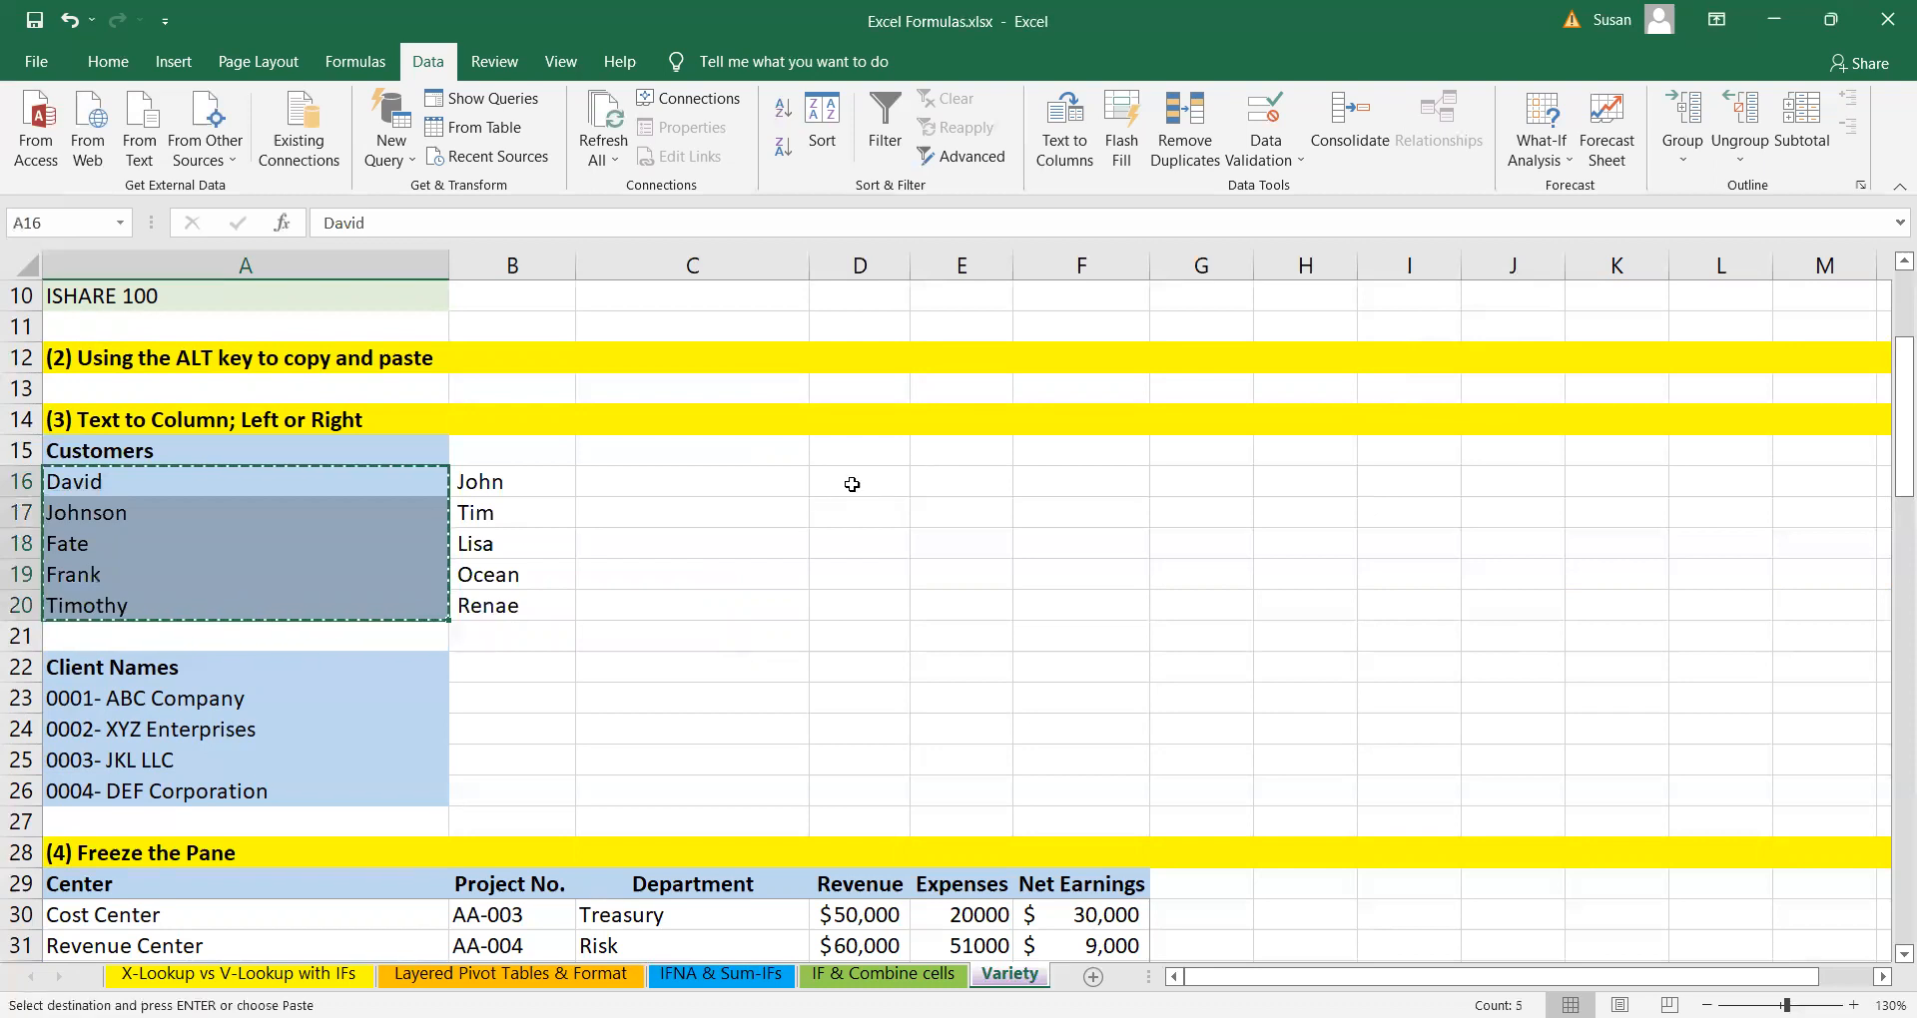
pyautogui.click(681, 486)
pyautogui.hotkey('ctrl', 'v')
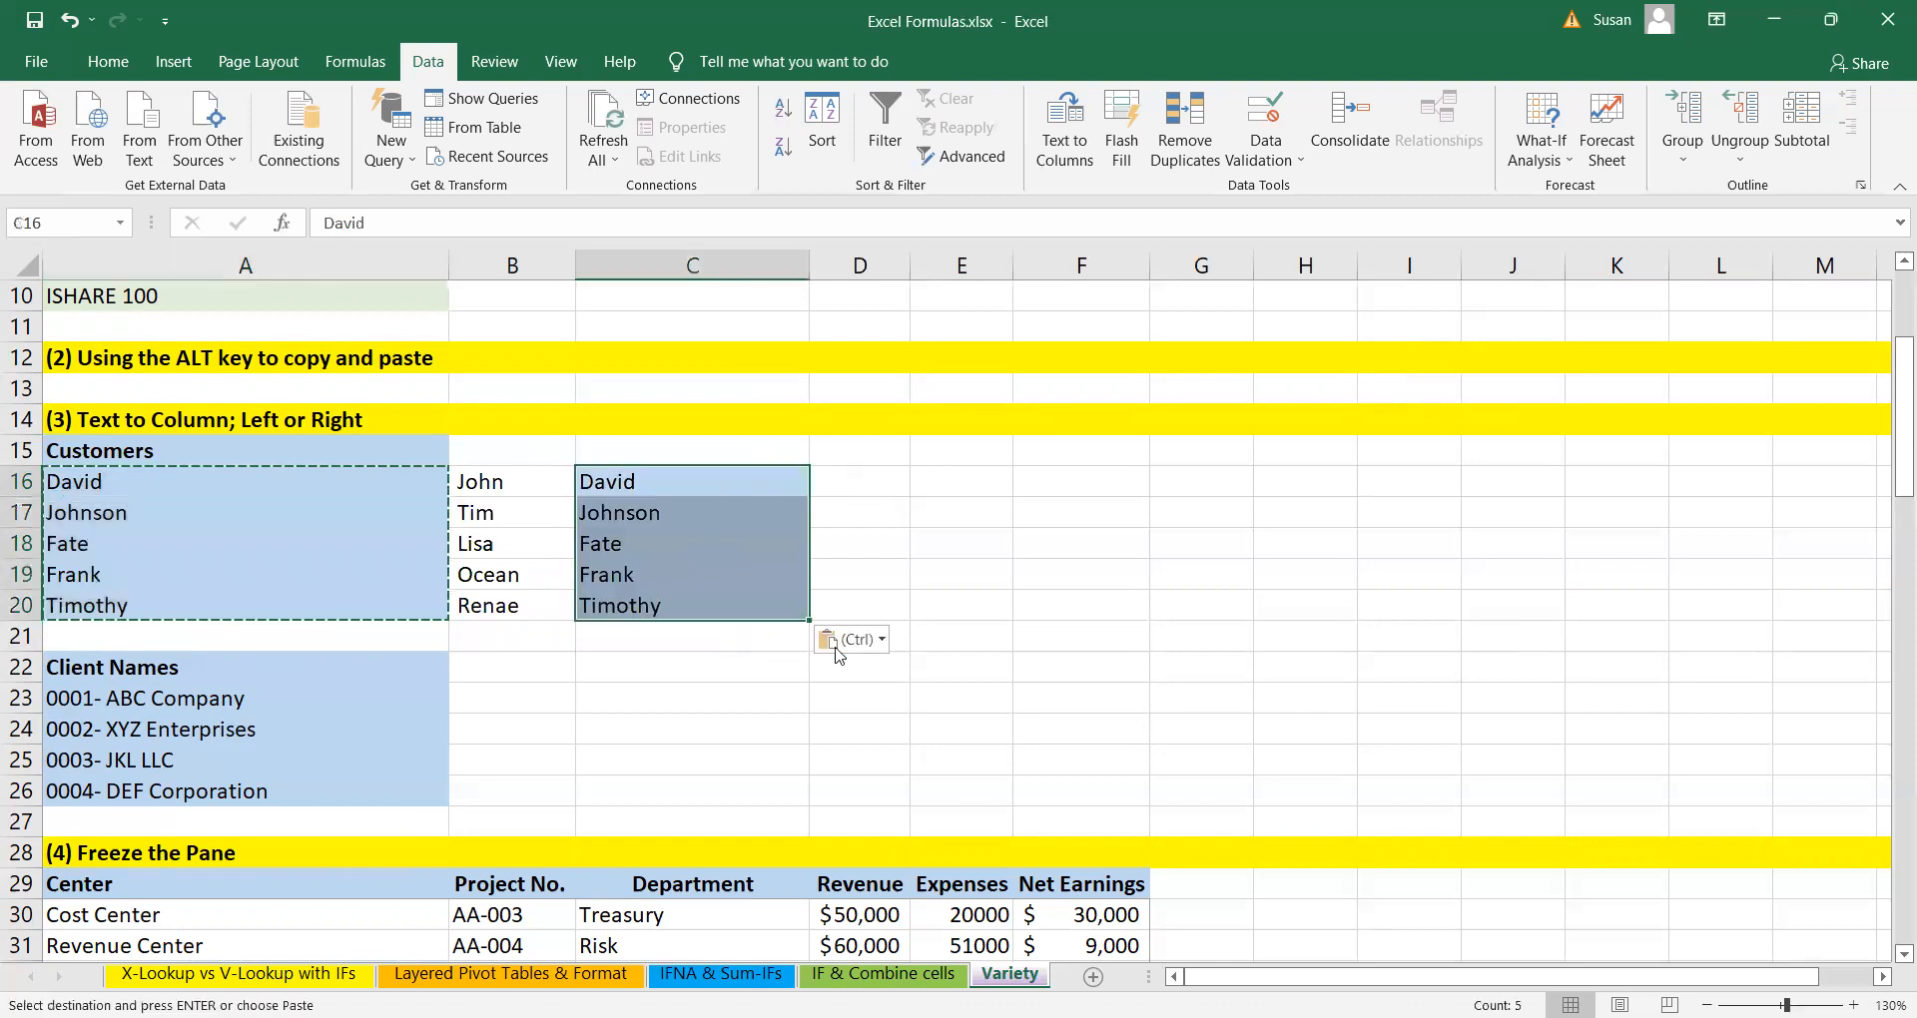
pyautogui.click(884, 611)
pyautogui.click(1108, 552)
pyautogui.press('Escape')
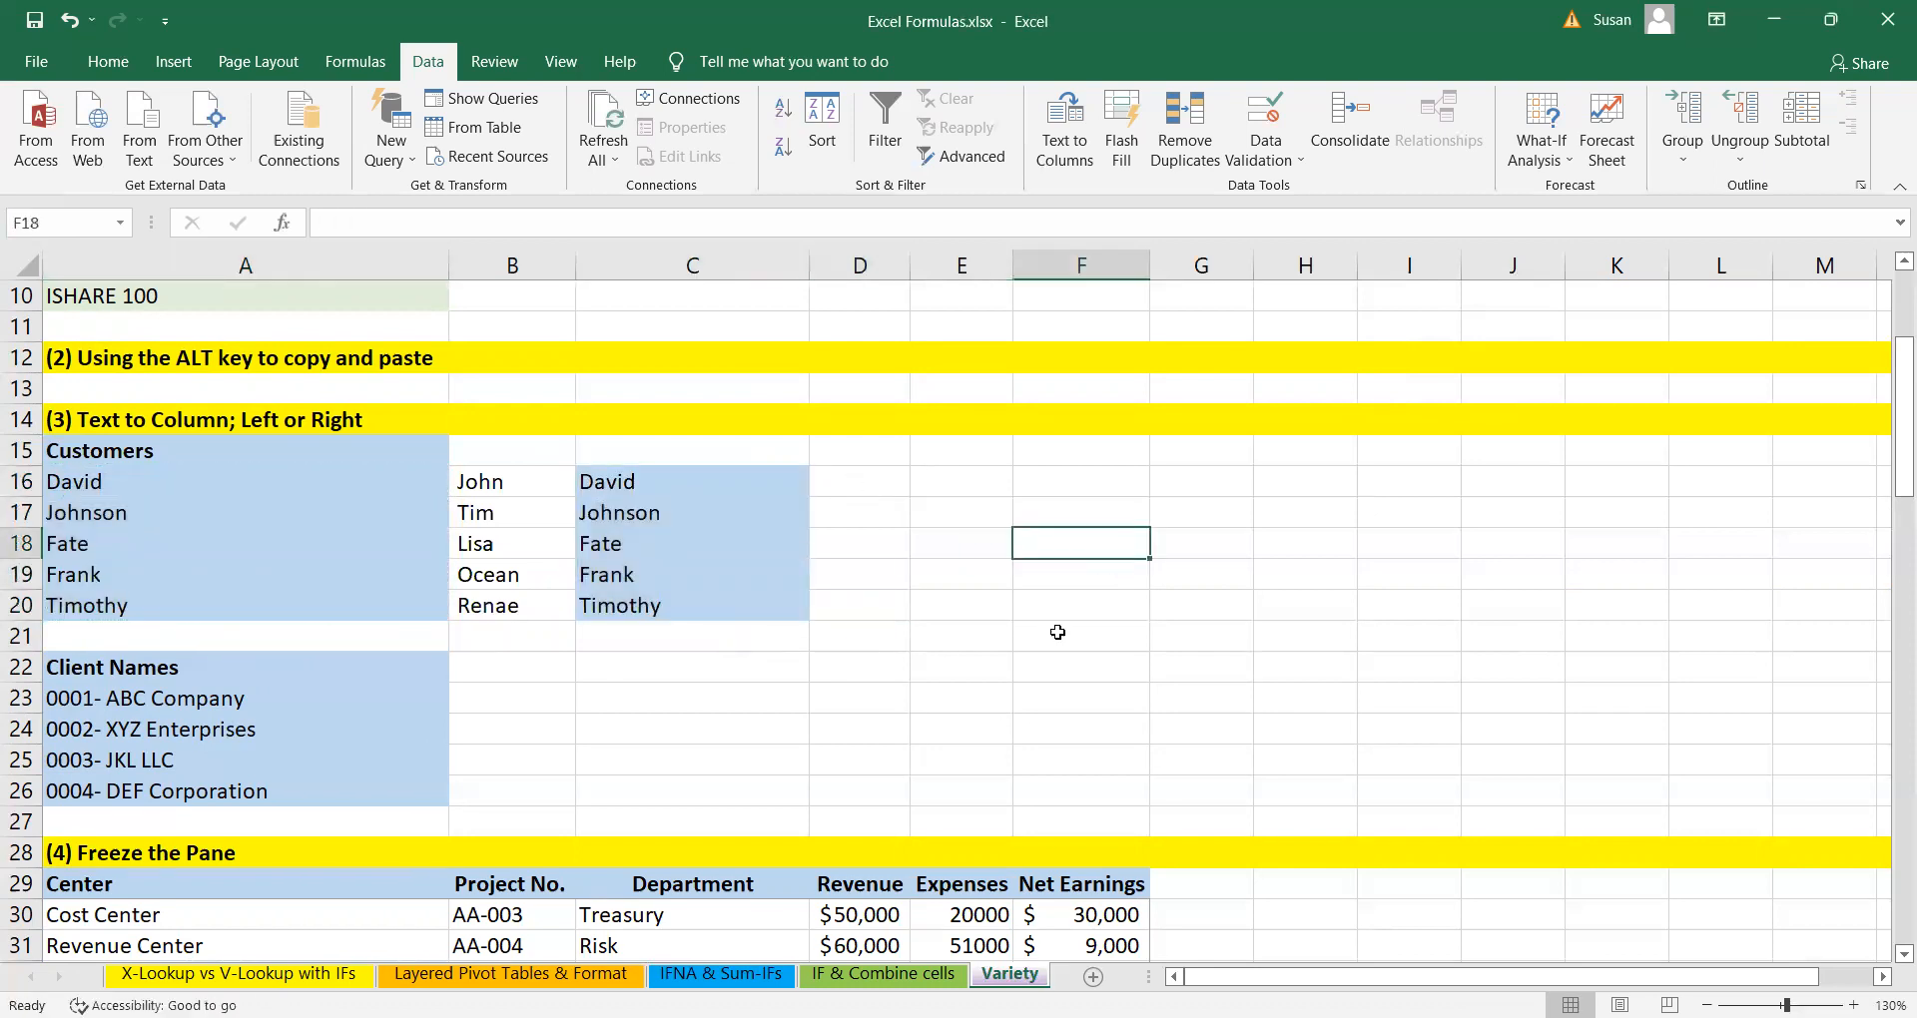
# - Examine the client entries in A23:A26, with their number prefixes and hyphens, and the empty cells beside them
pyautogui.scroll(-2, 589, 599)
pyautogui.click(596, 582)
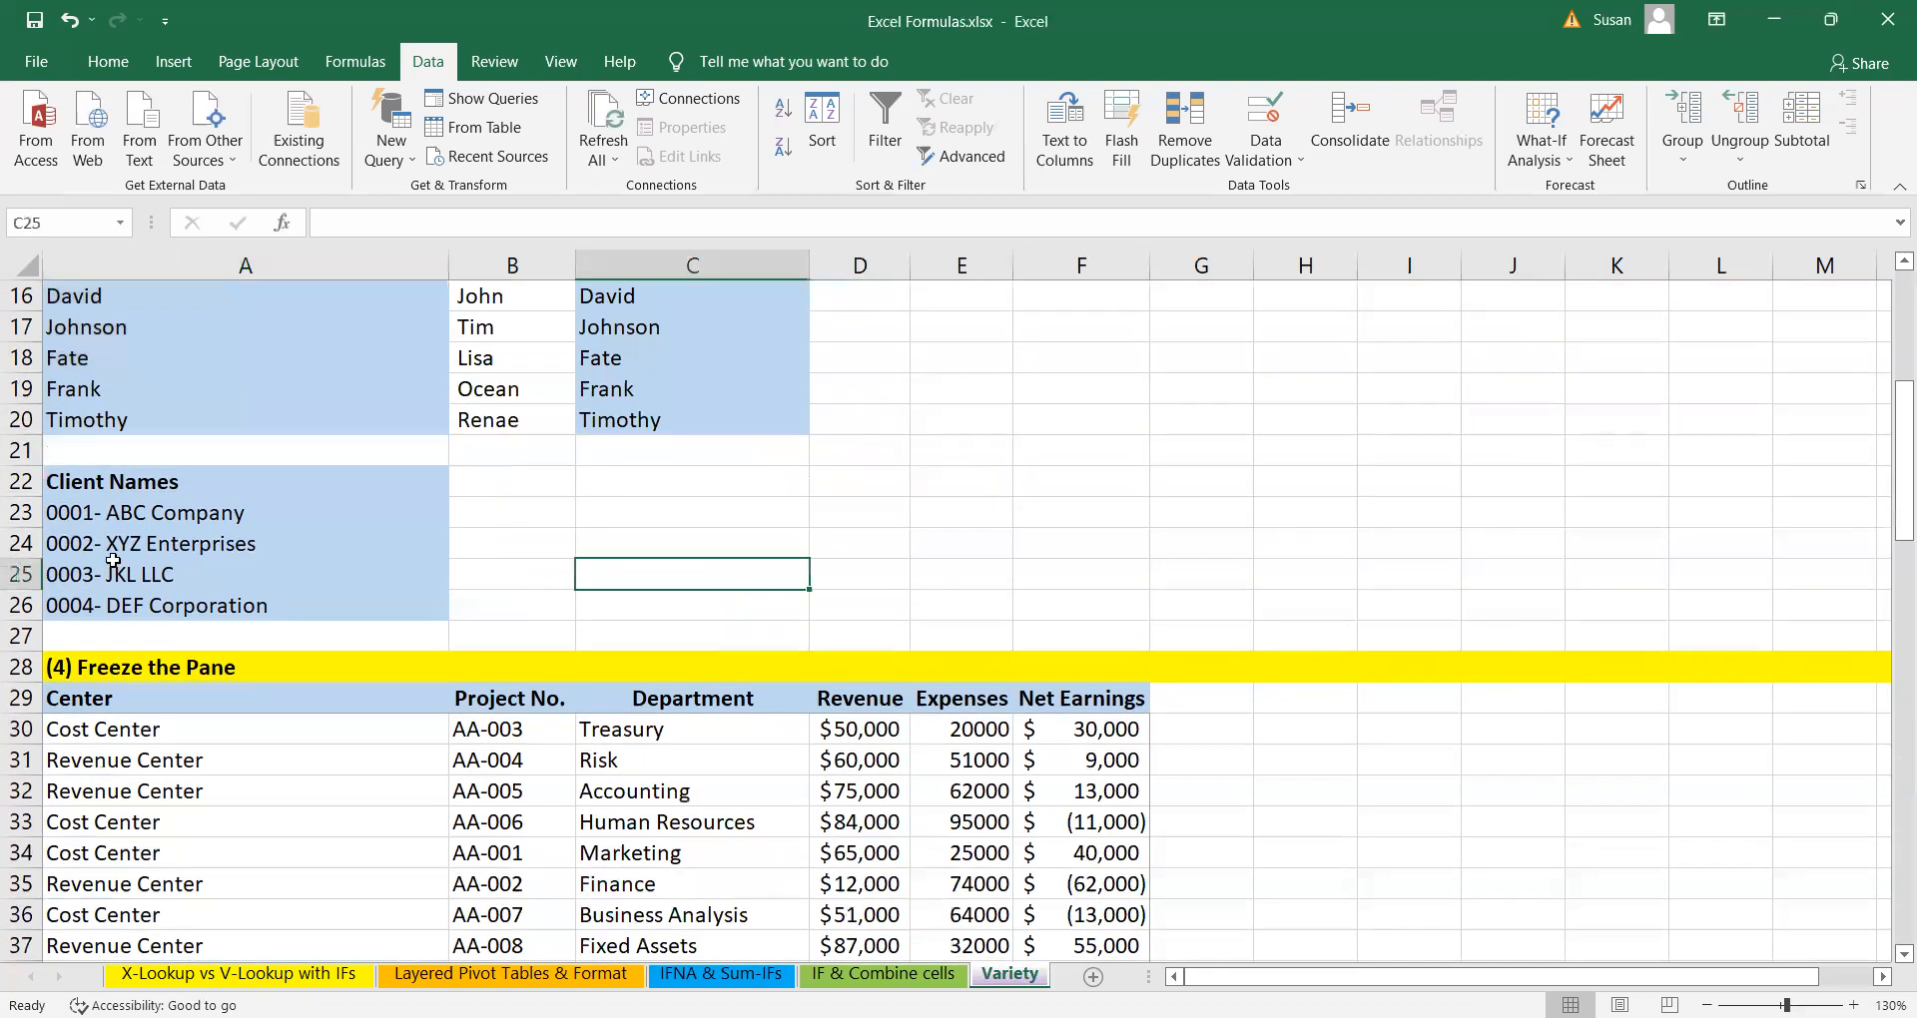
pyautogui.click(162, 511)
pyautogui.click(190, 544)
pyautogui.click(203, 571)
pyautogui.click(201, 599)
pyautogui.click(216, 519)
pyautogui.click(239, 547)
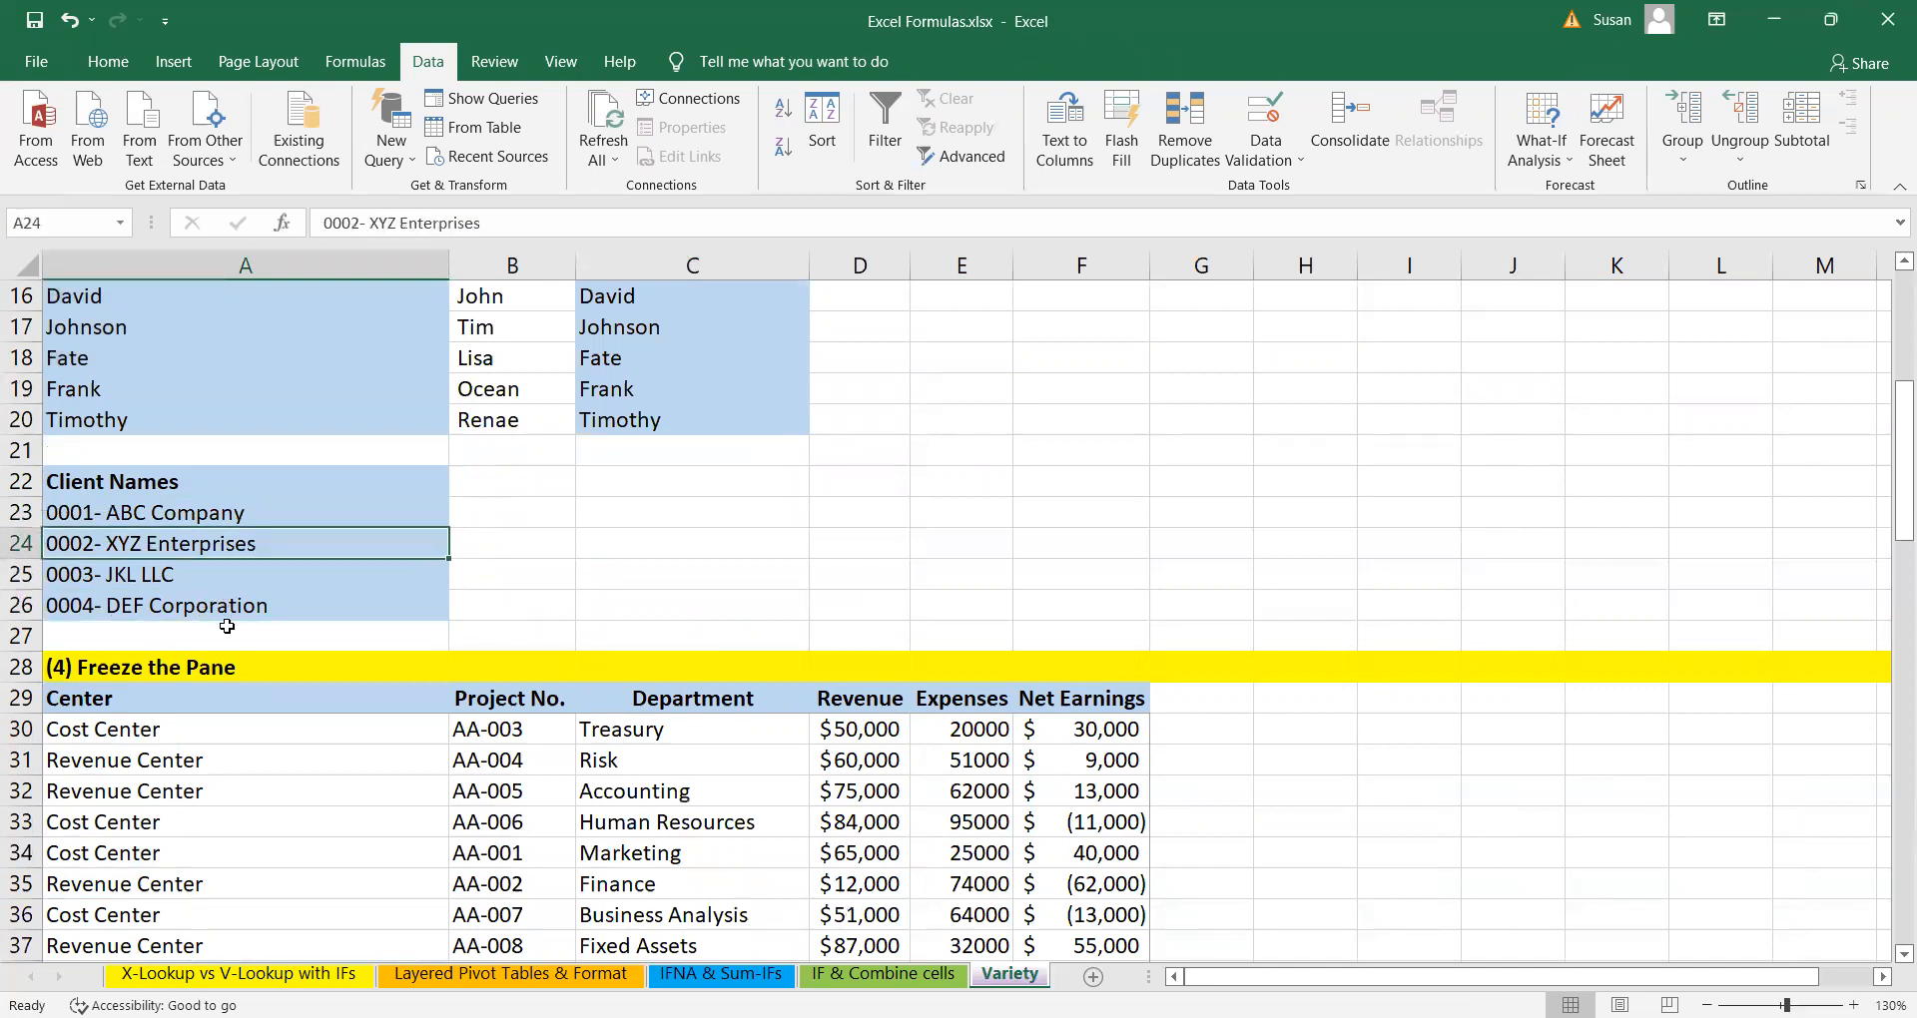
pyautogui.click(243, 582)
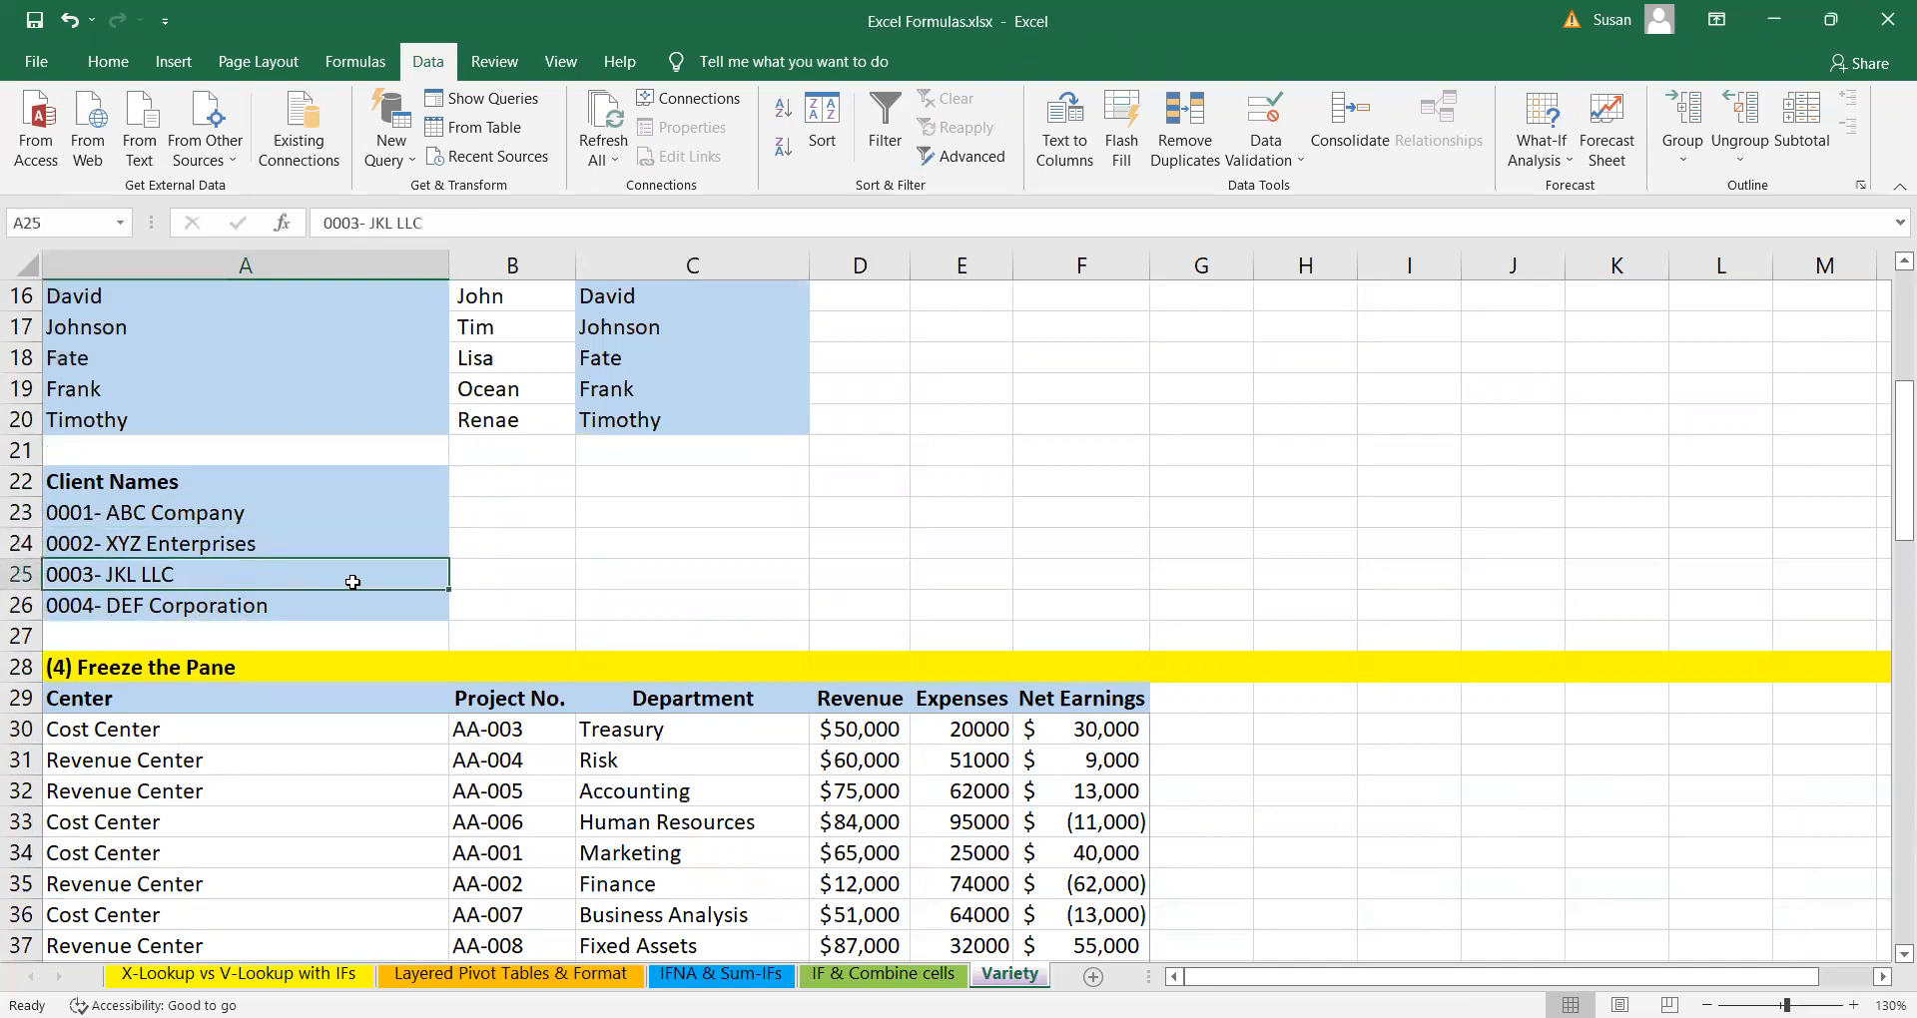
pyautogui.click(81, 519)
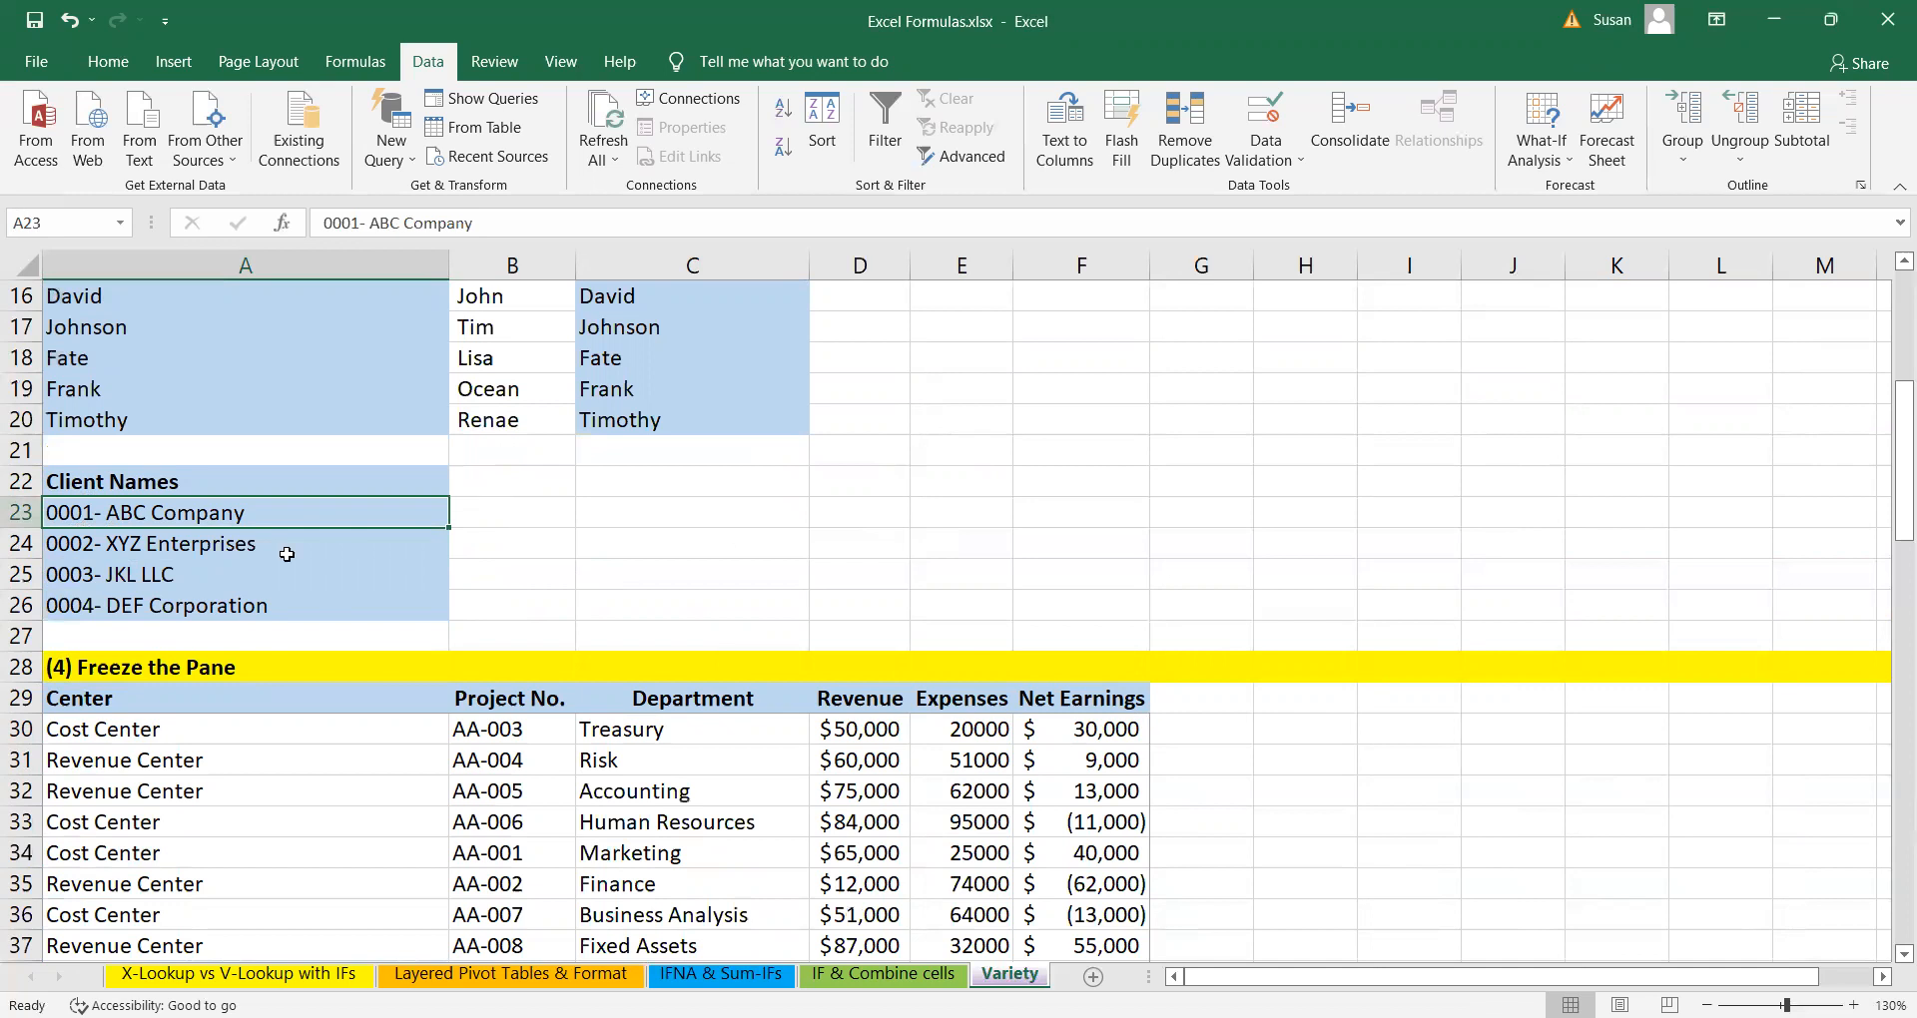
pyautogui.click(804, 522)
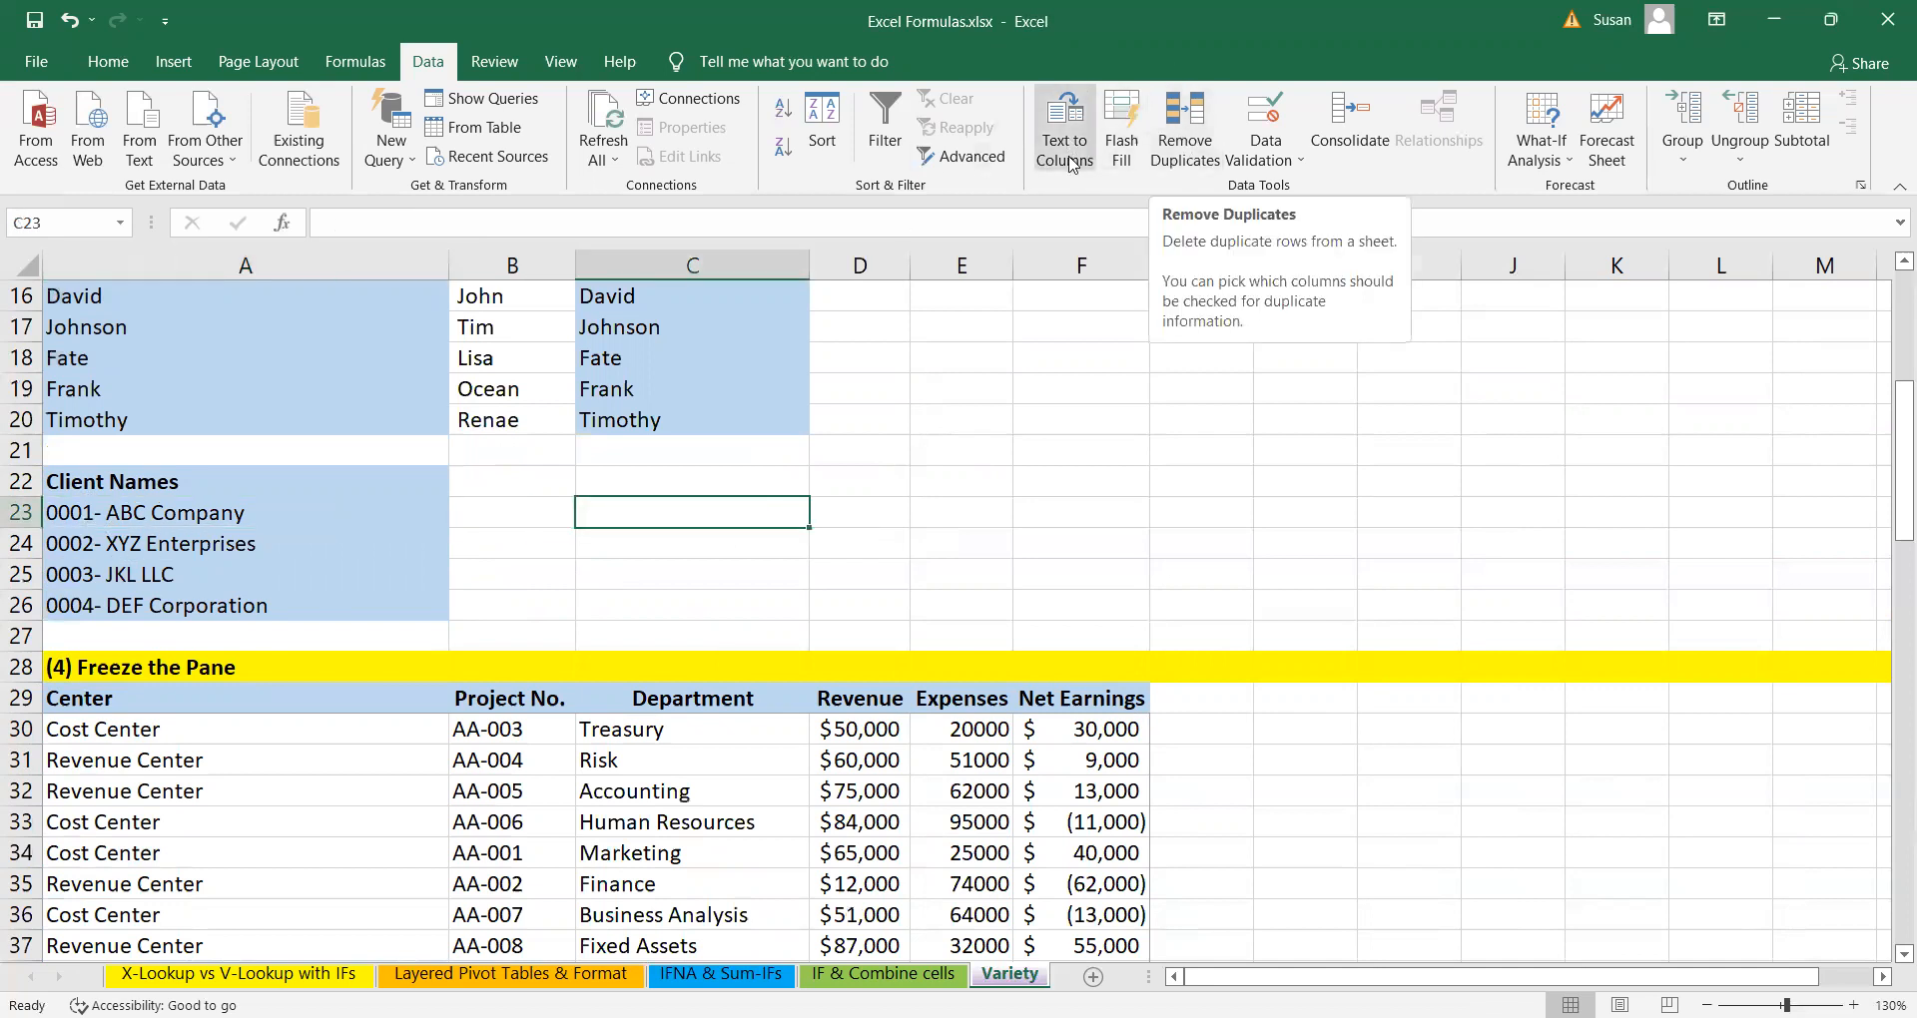
pyautogui.click(817, 535)
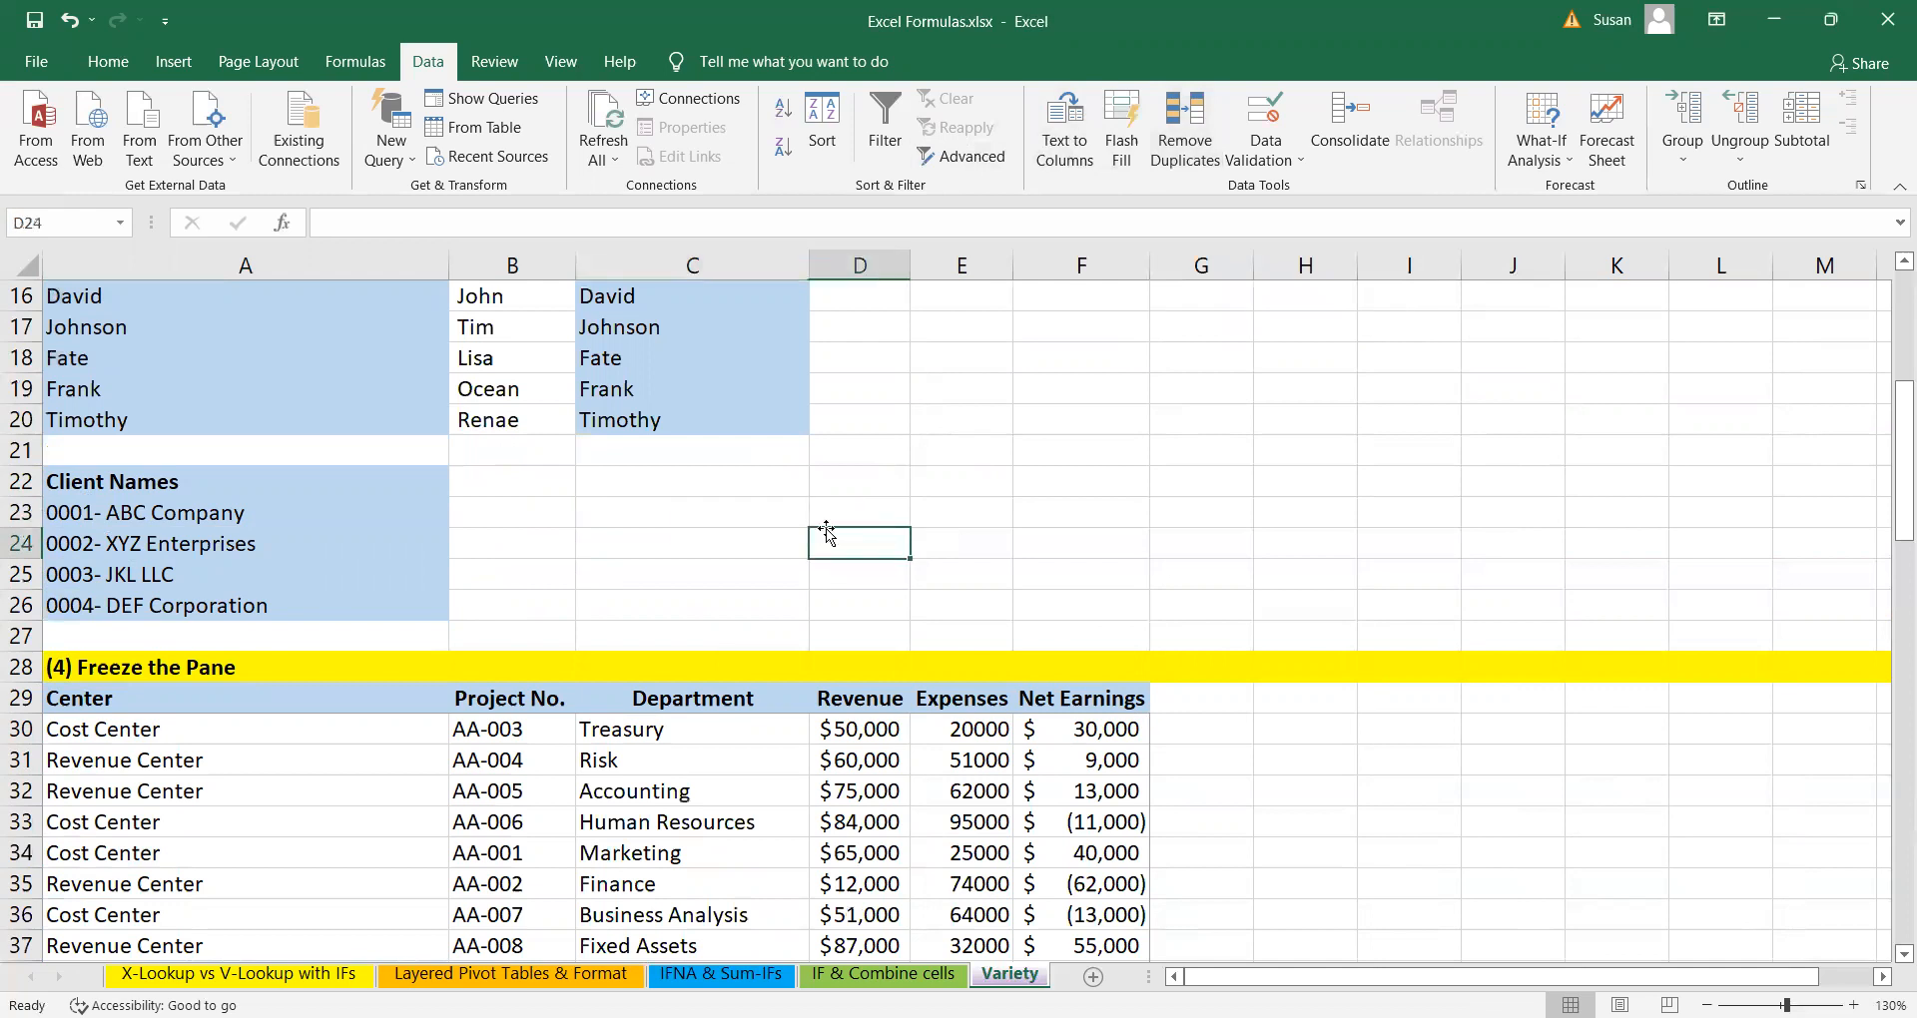
pyautogui.click(642, 484)
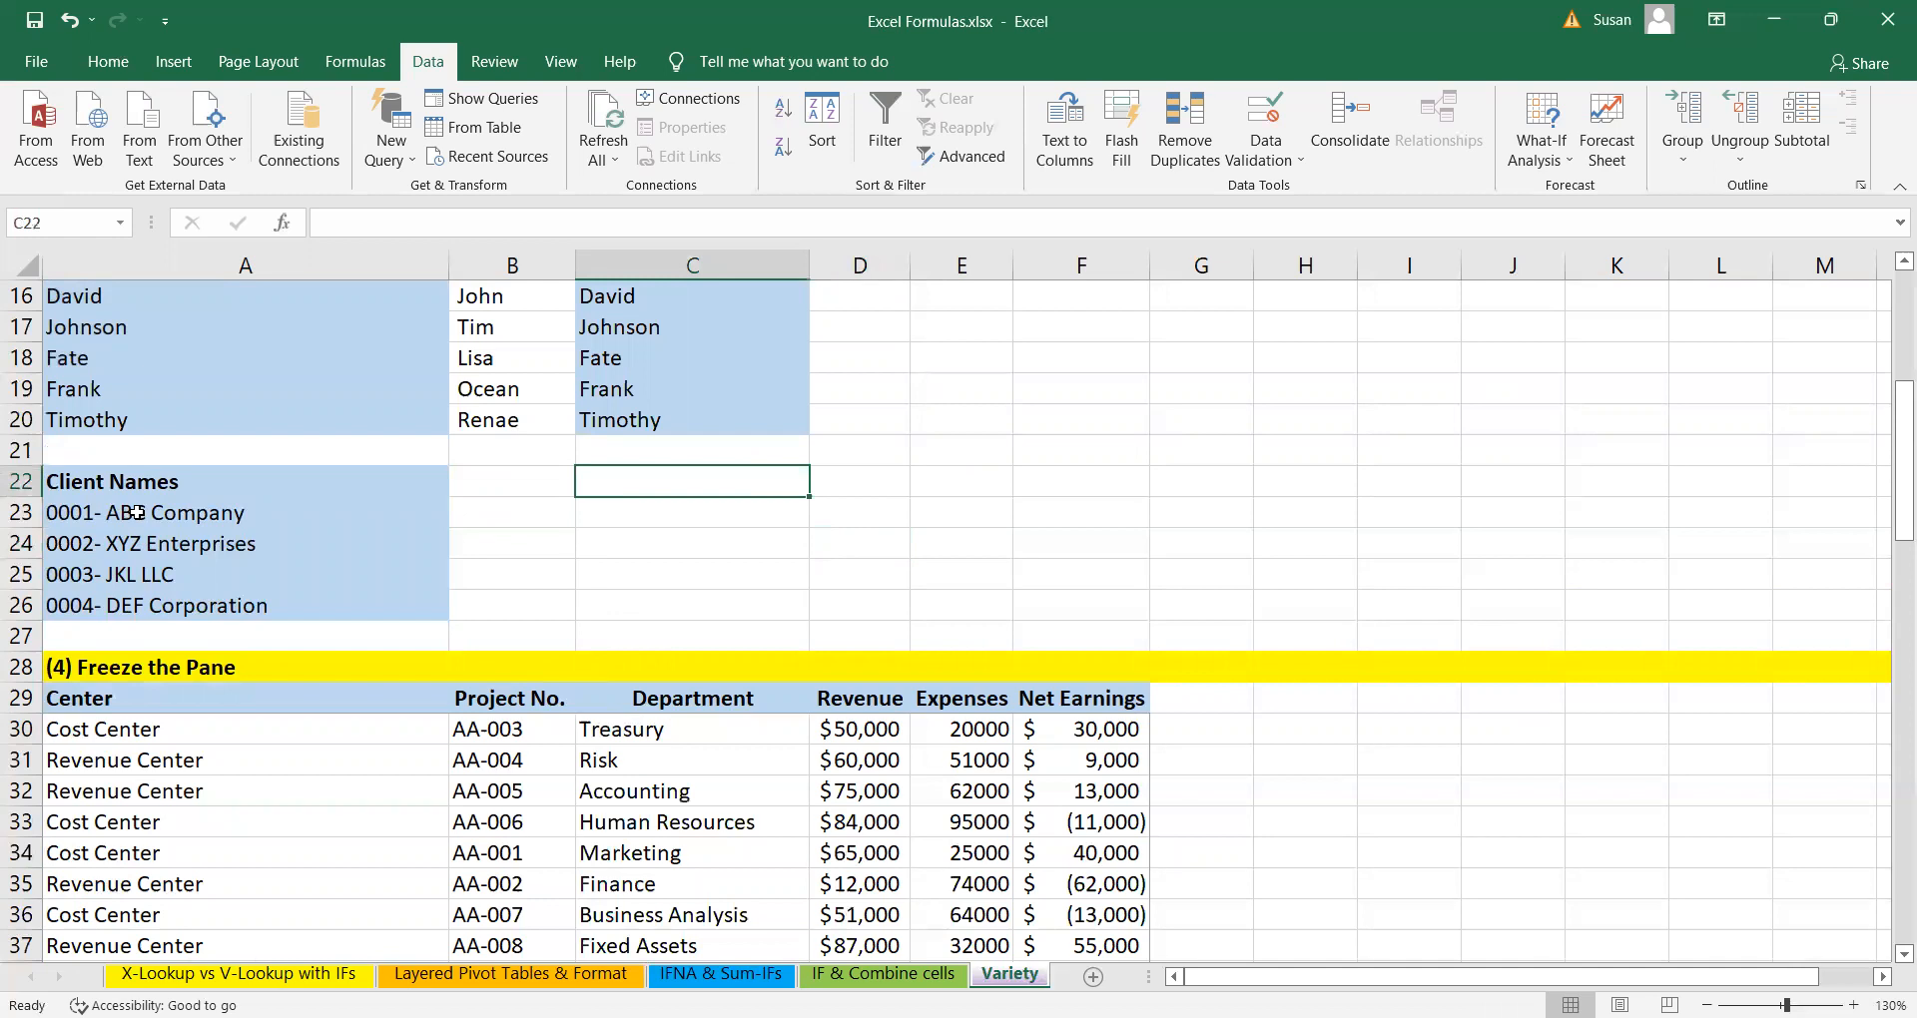
# - Split the client entries in A23:A26 with Text to Columns as delimited text, using a hyphen as the Other delimiter without comma or space
pyautogui.moveTo(137, 513); pyautogui.dragTo(155, 611)
pyautogui.click(1067, 149)
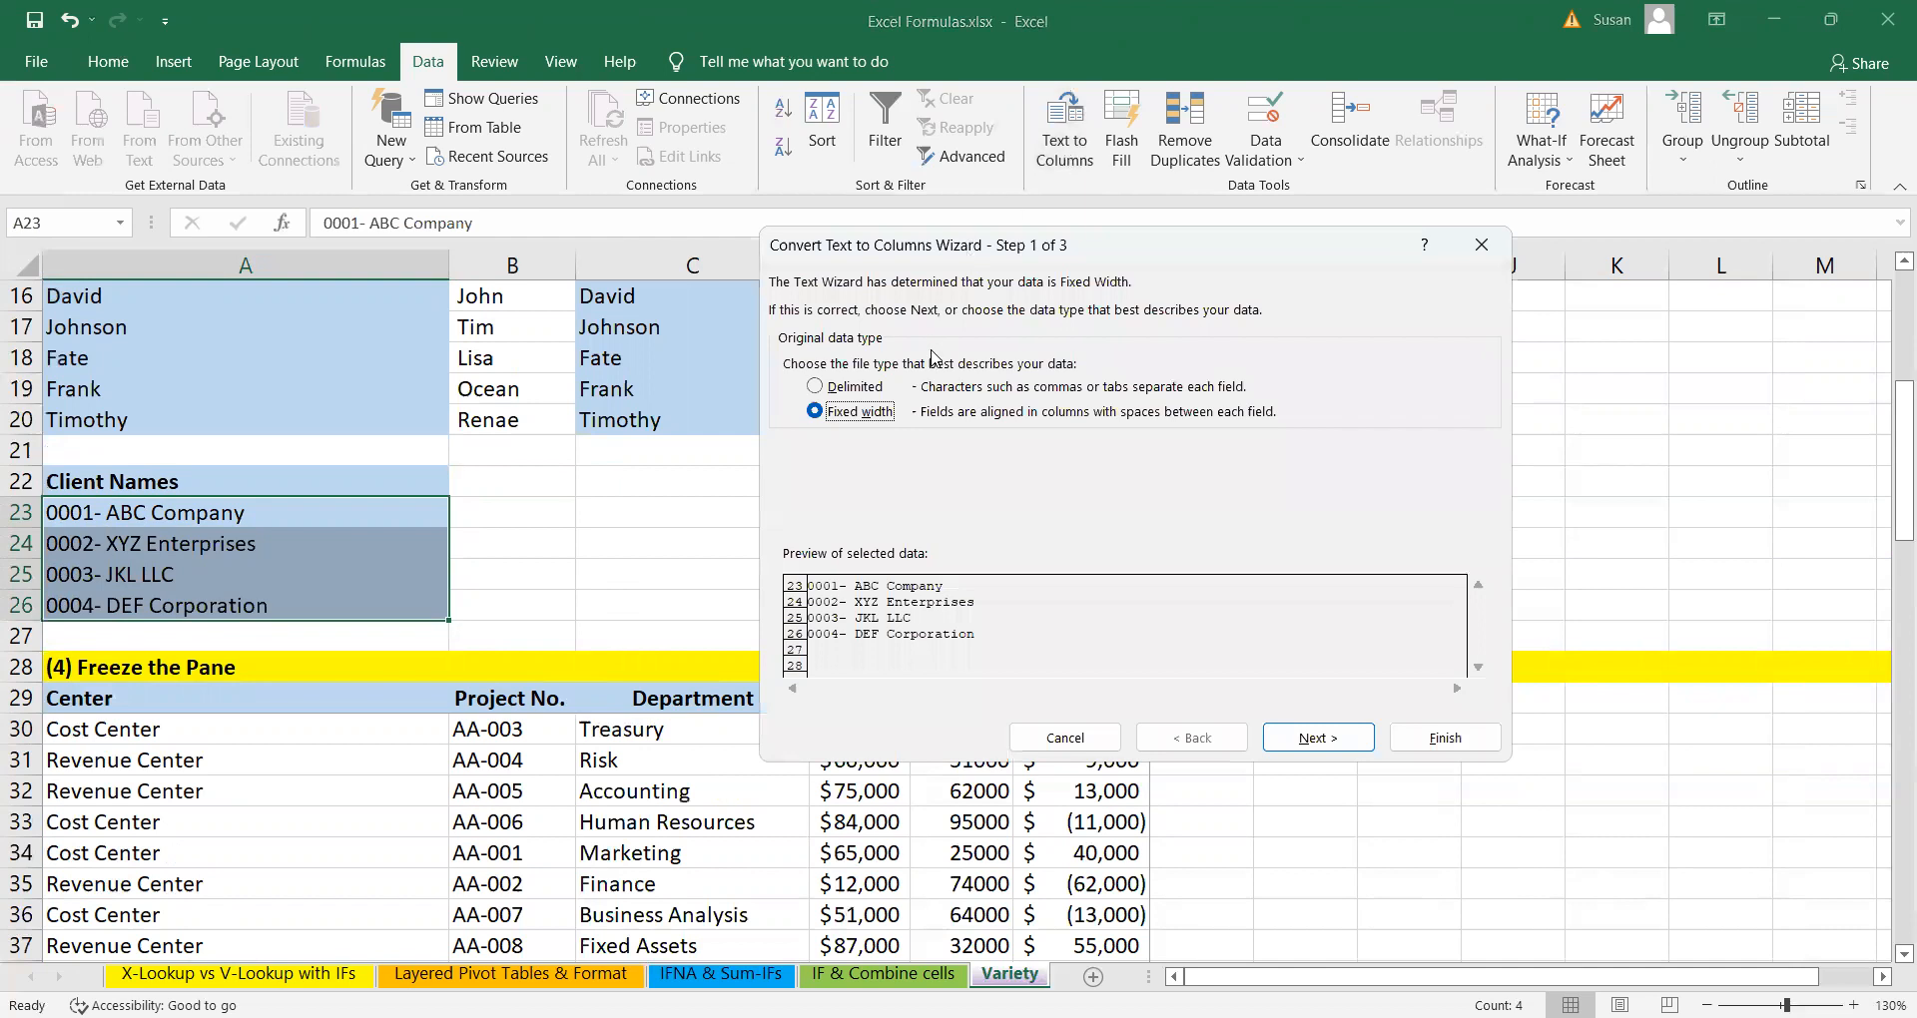
pyautogui.click(873, 389)
pyautogui.click(1334, 741)
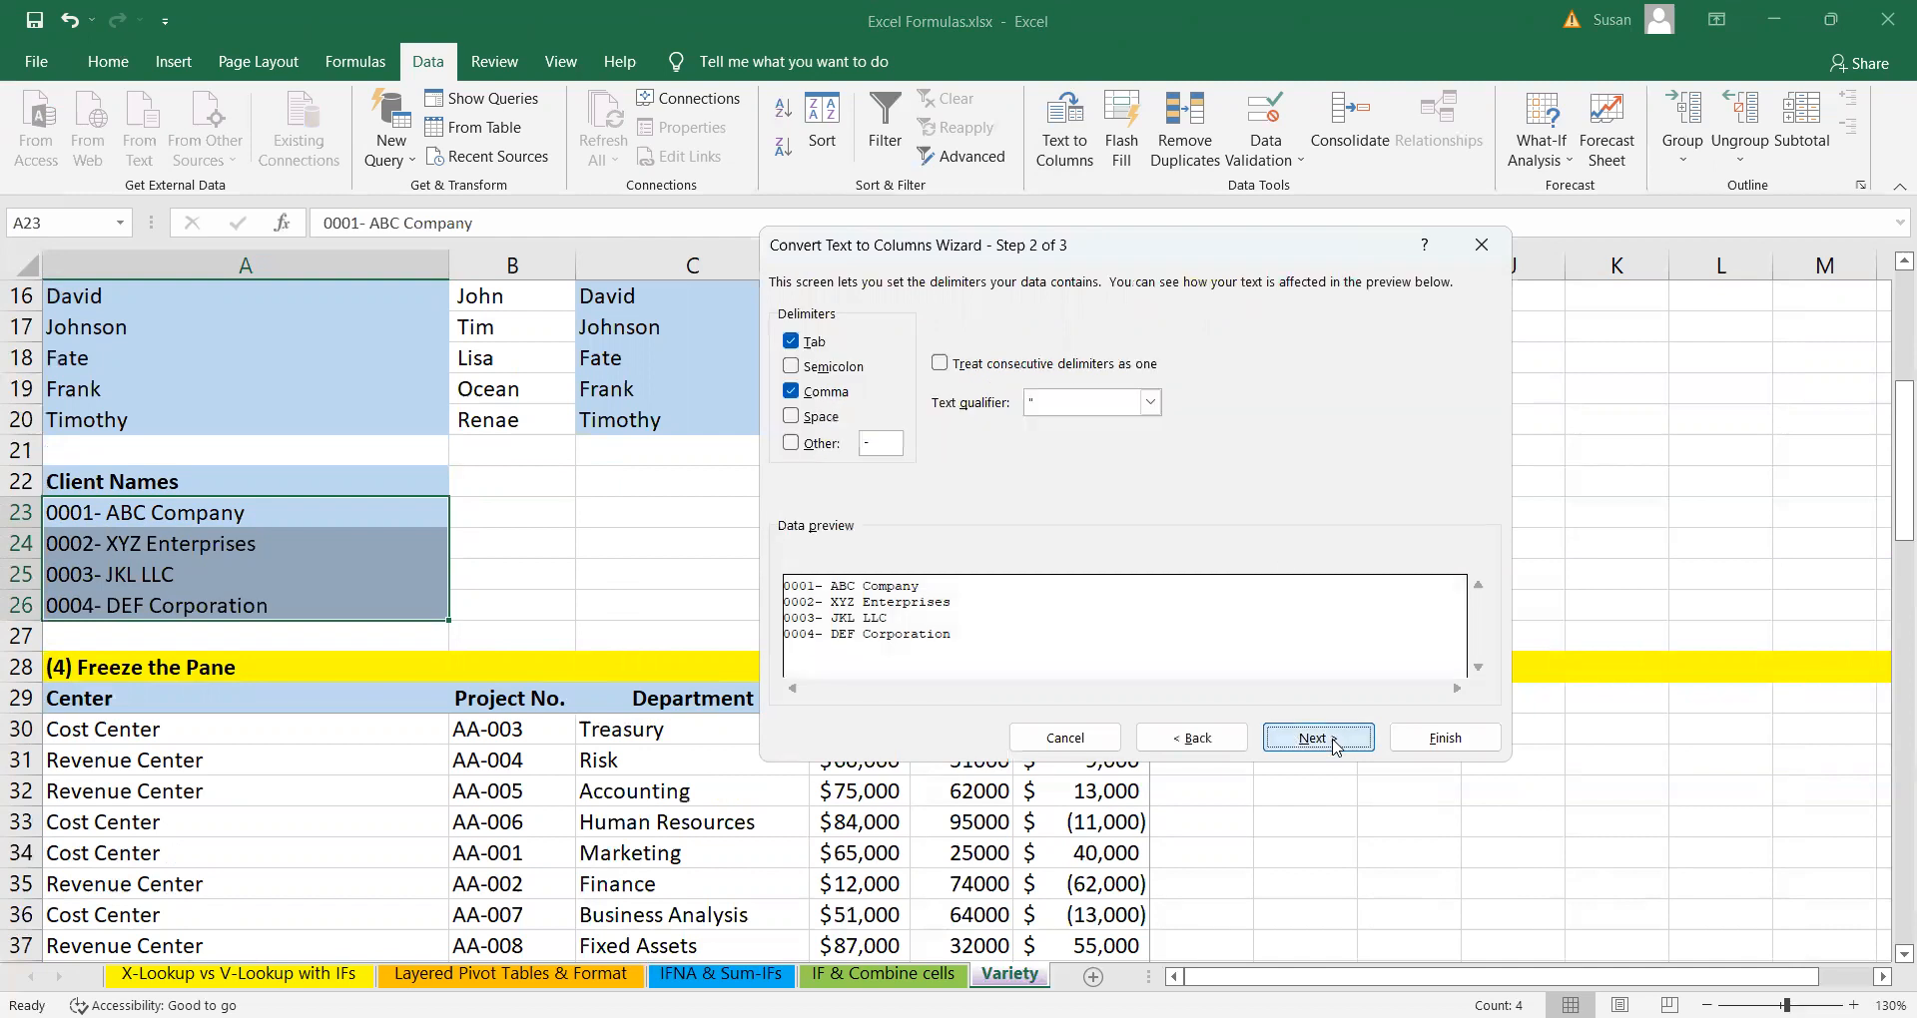
pyautogui.click(794, 392)
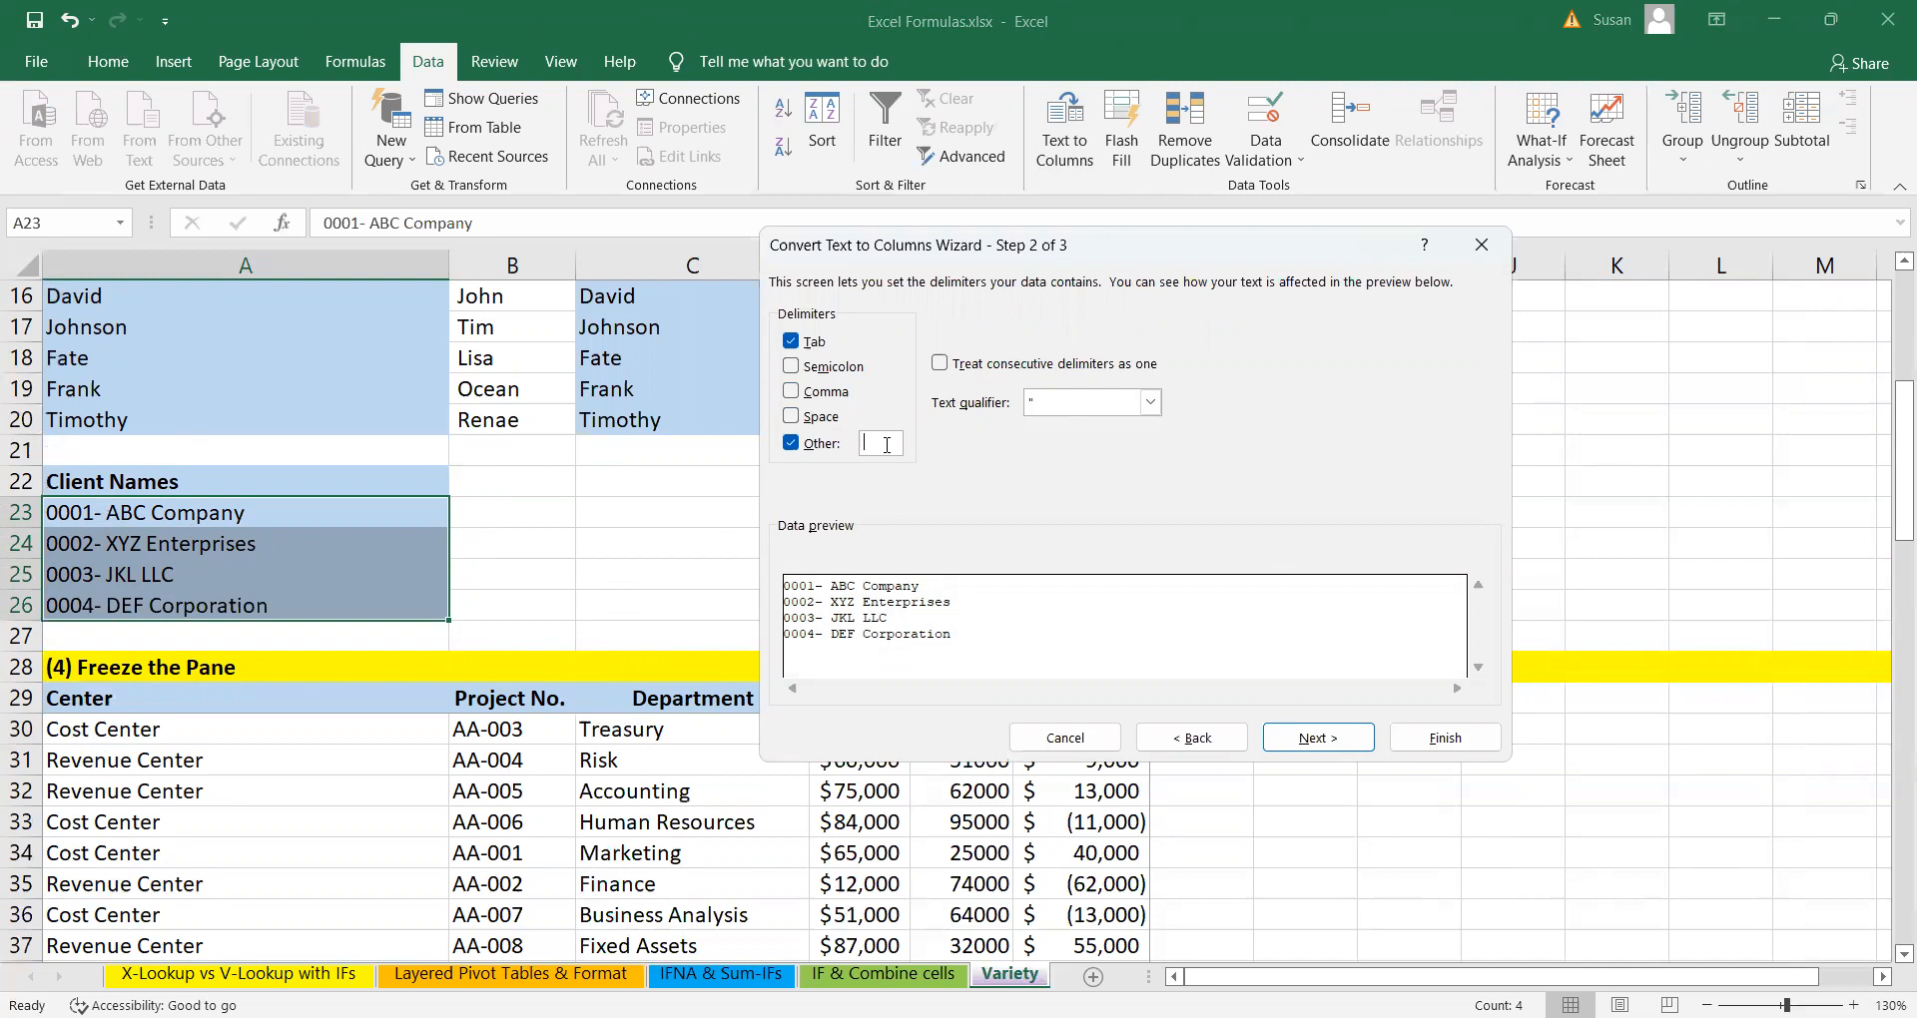
pyautogui.write('-')
pyautogui.click(793, 416)
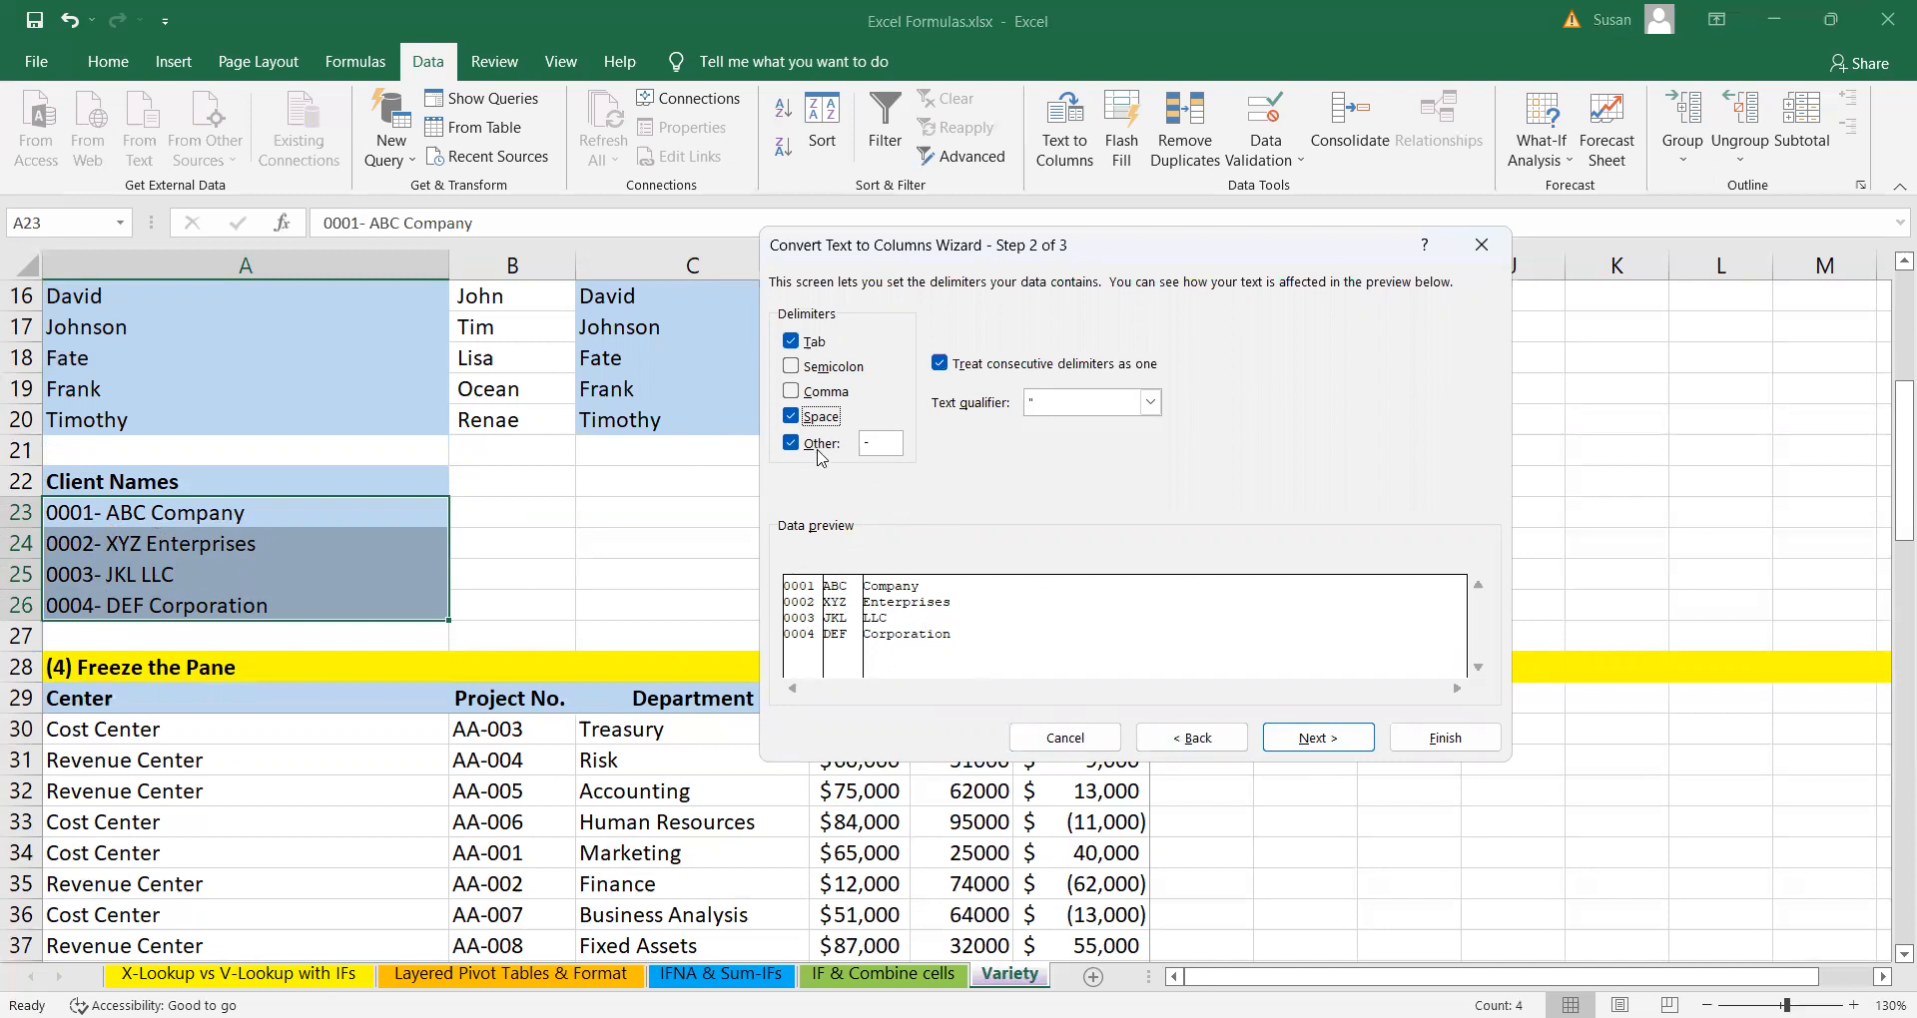
pyautogui.click(791, 419)
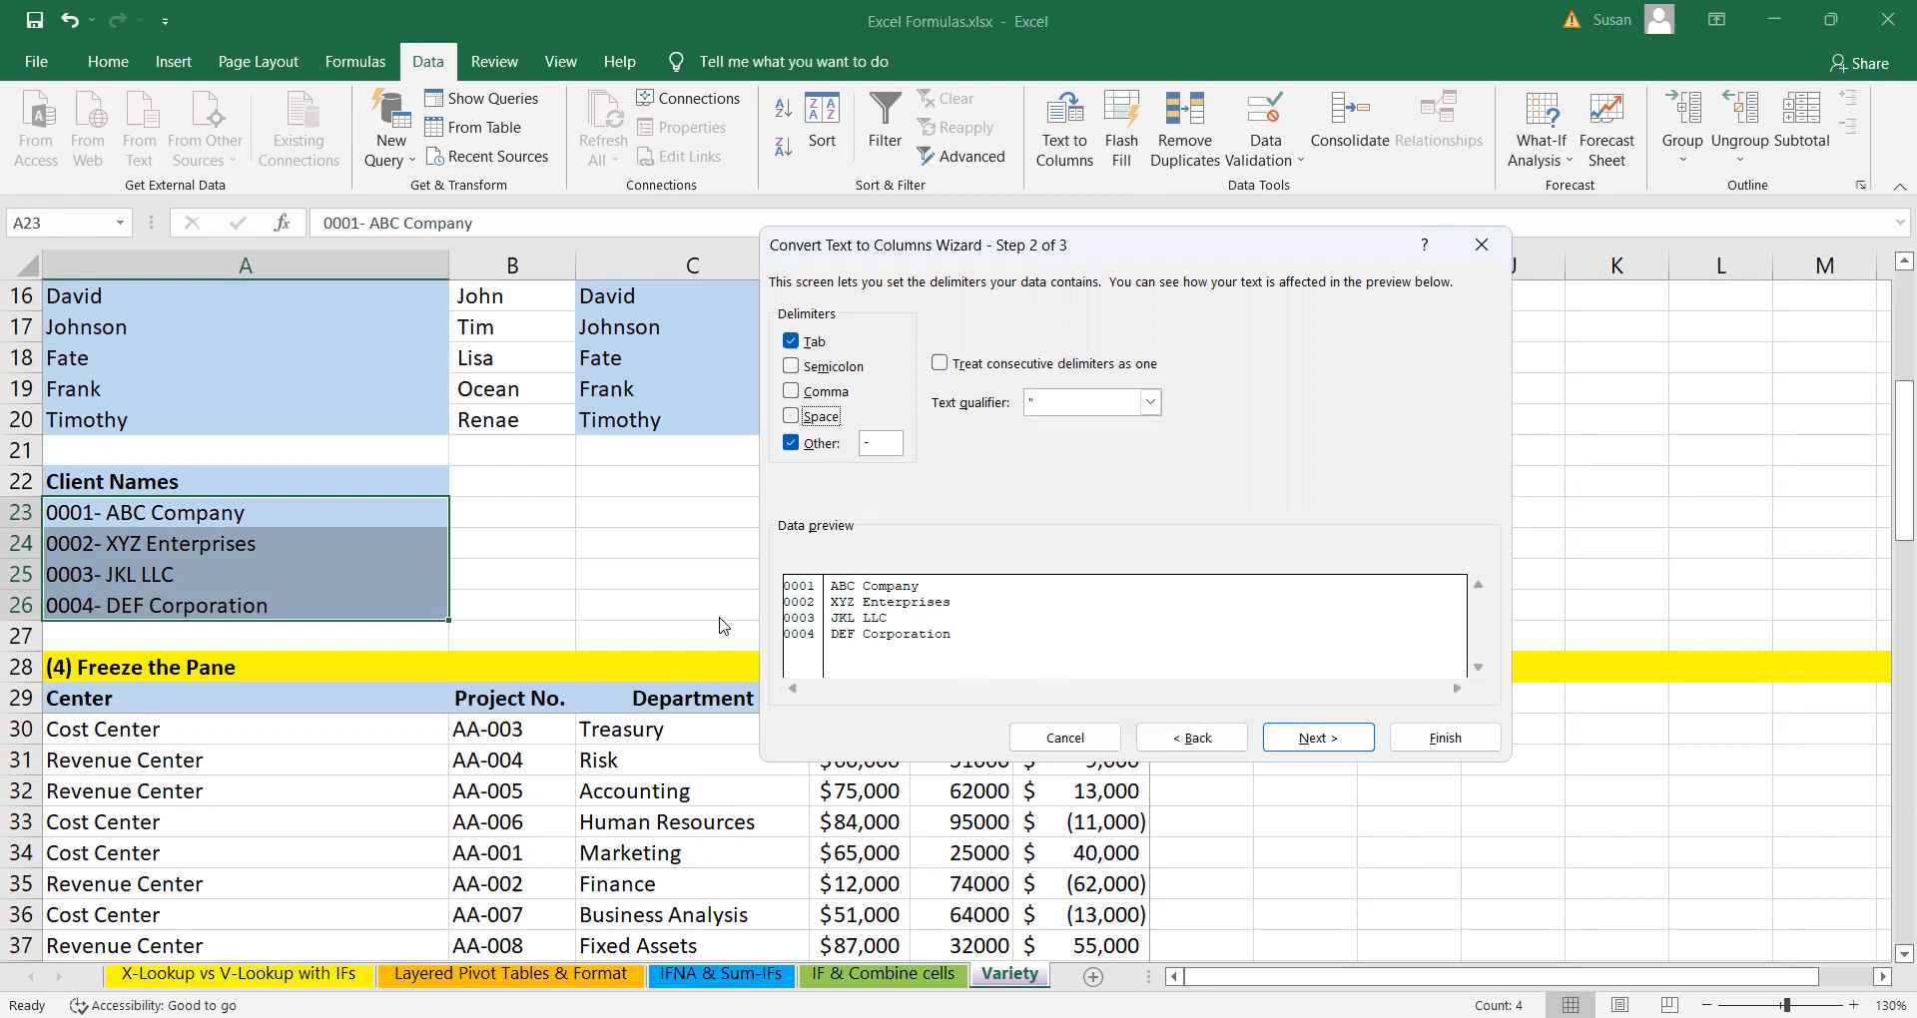
pyautogui.click(1441, 739)
pyautogui.click(707, 562)
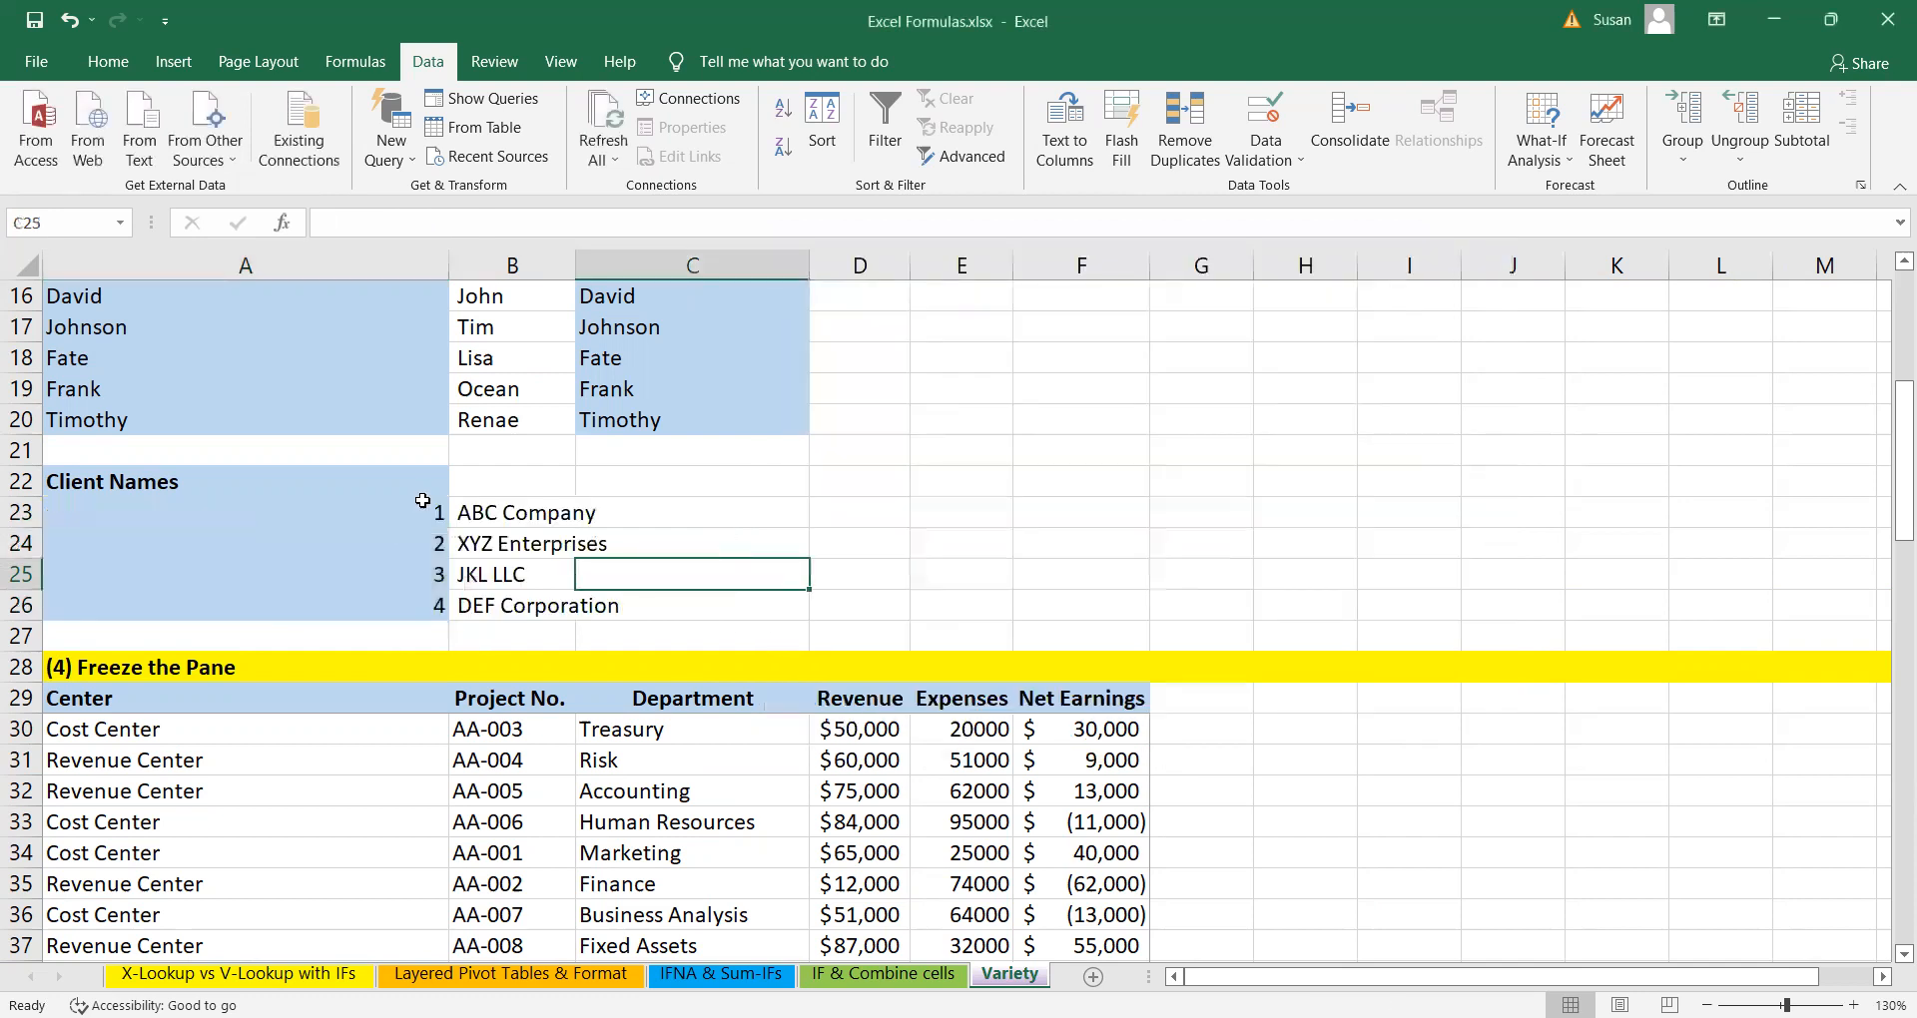
# - Autofit column B to the width of the separated company names
pyautogui.click(485, 511)
pyautogui.click(493, 553)
pyautogui.click(510, 518)
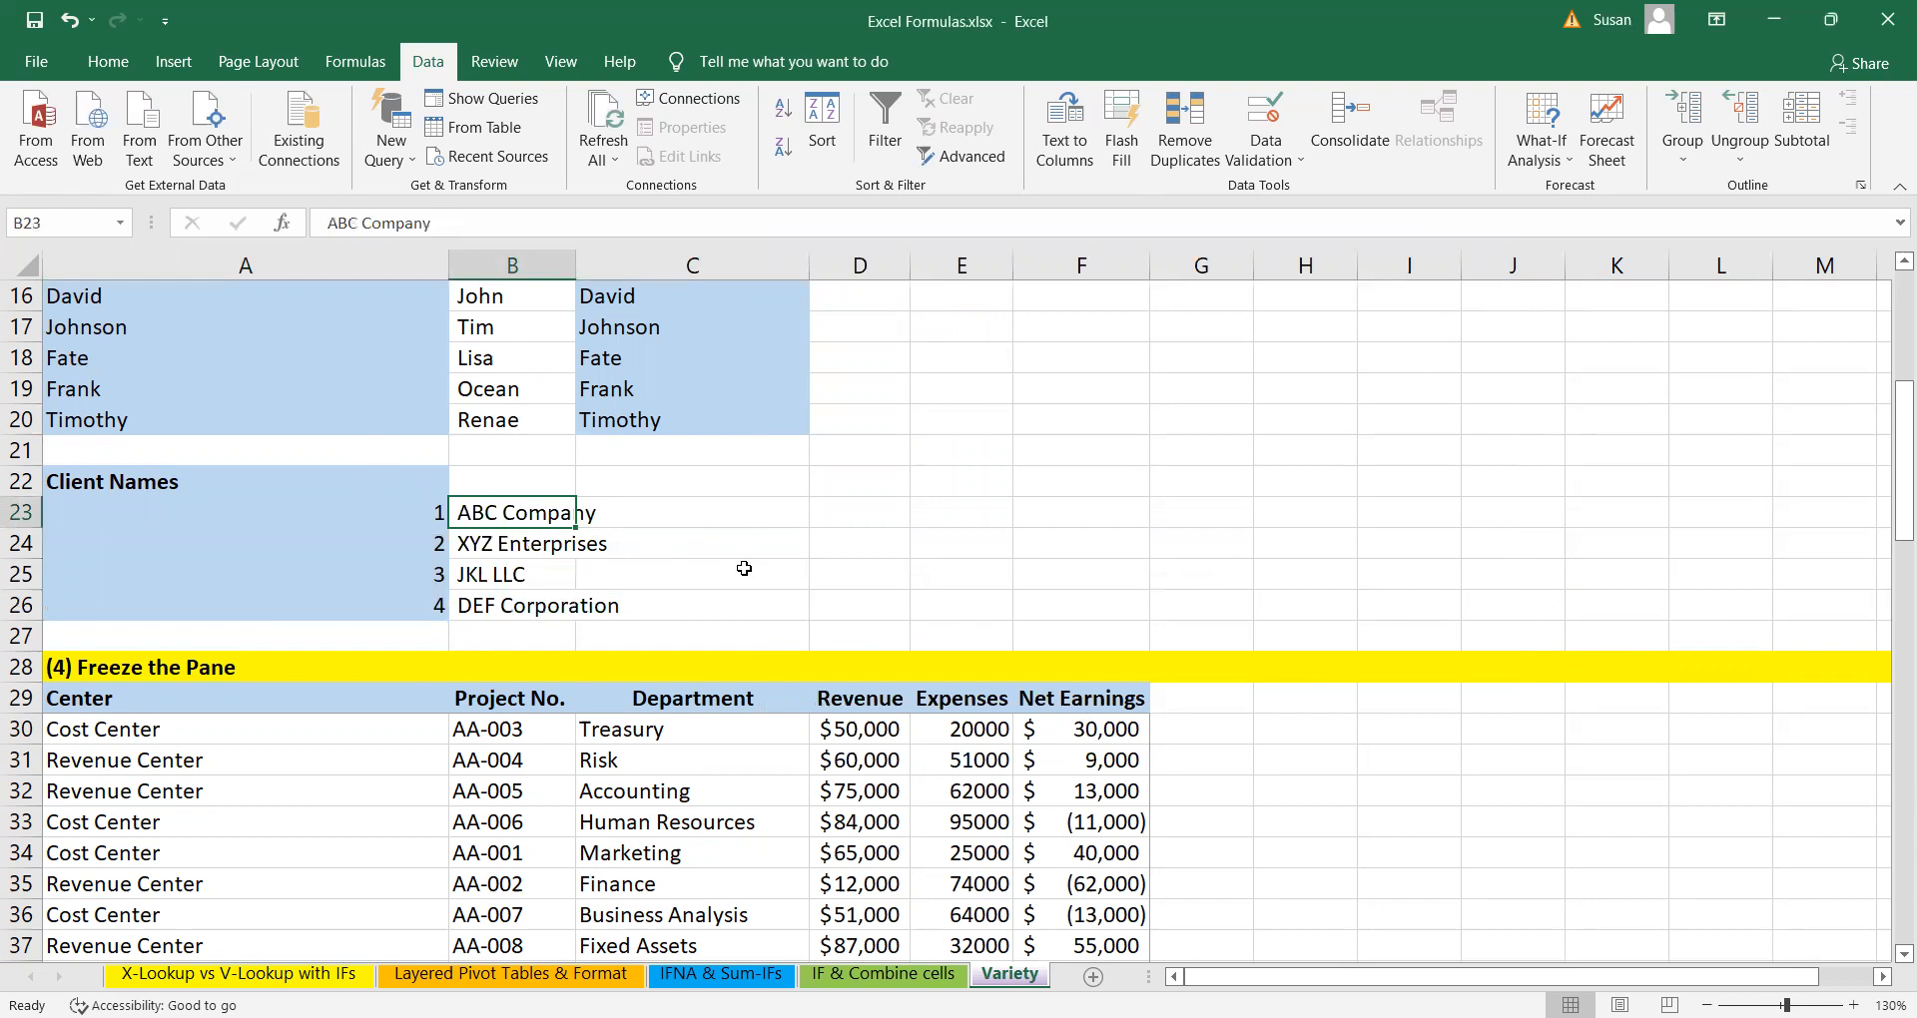
pyautogui.doubleClick(575, 256)
pyautogui.click(759, 536)
pyautogui.click(749, 515)
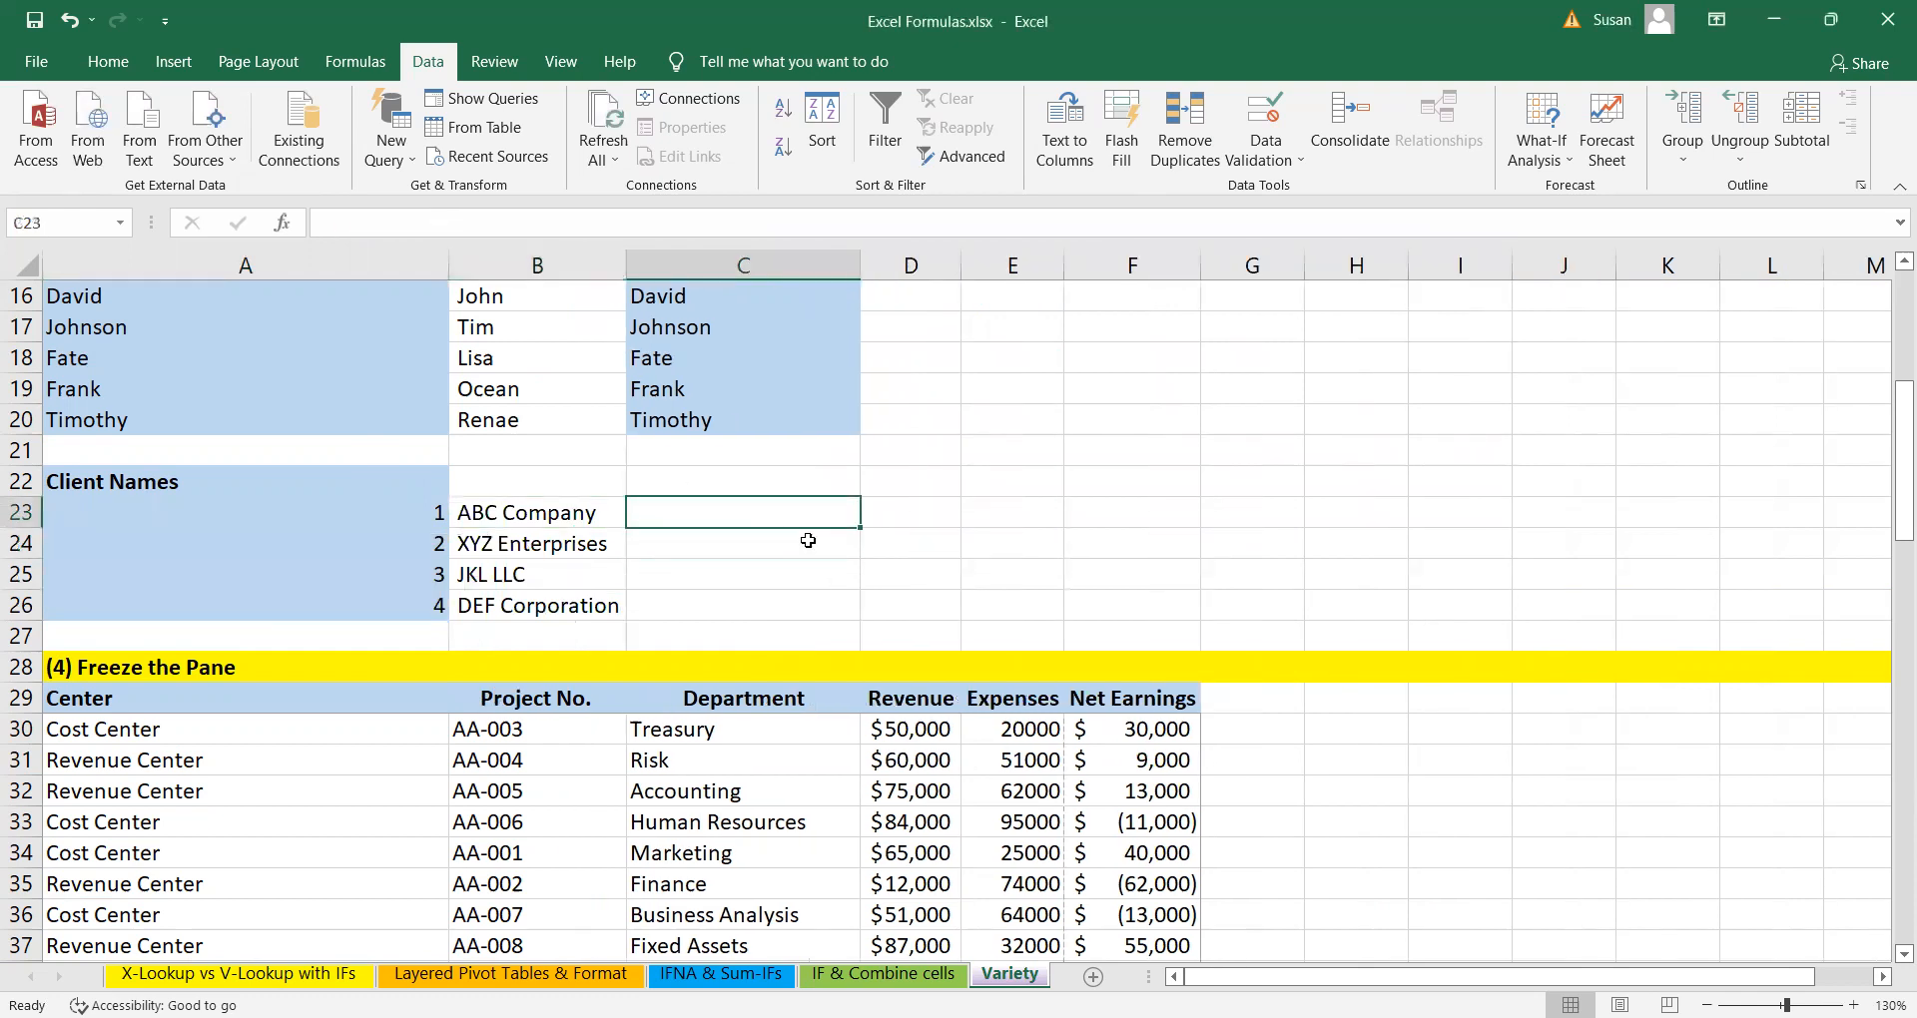
# - Review the separated client numbers and company names alongside the split customer names above
pyautogui.click(390, 506)
pyautogui.click(554, 521)
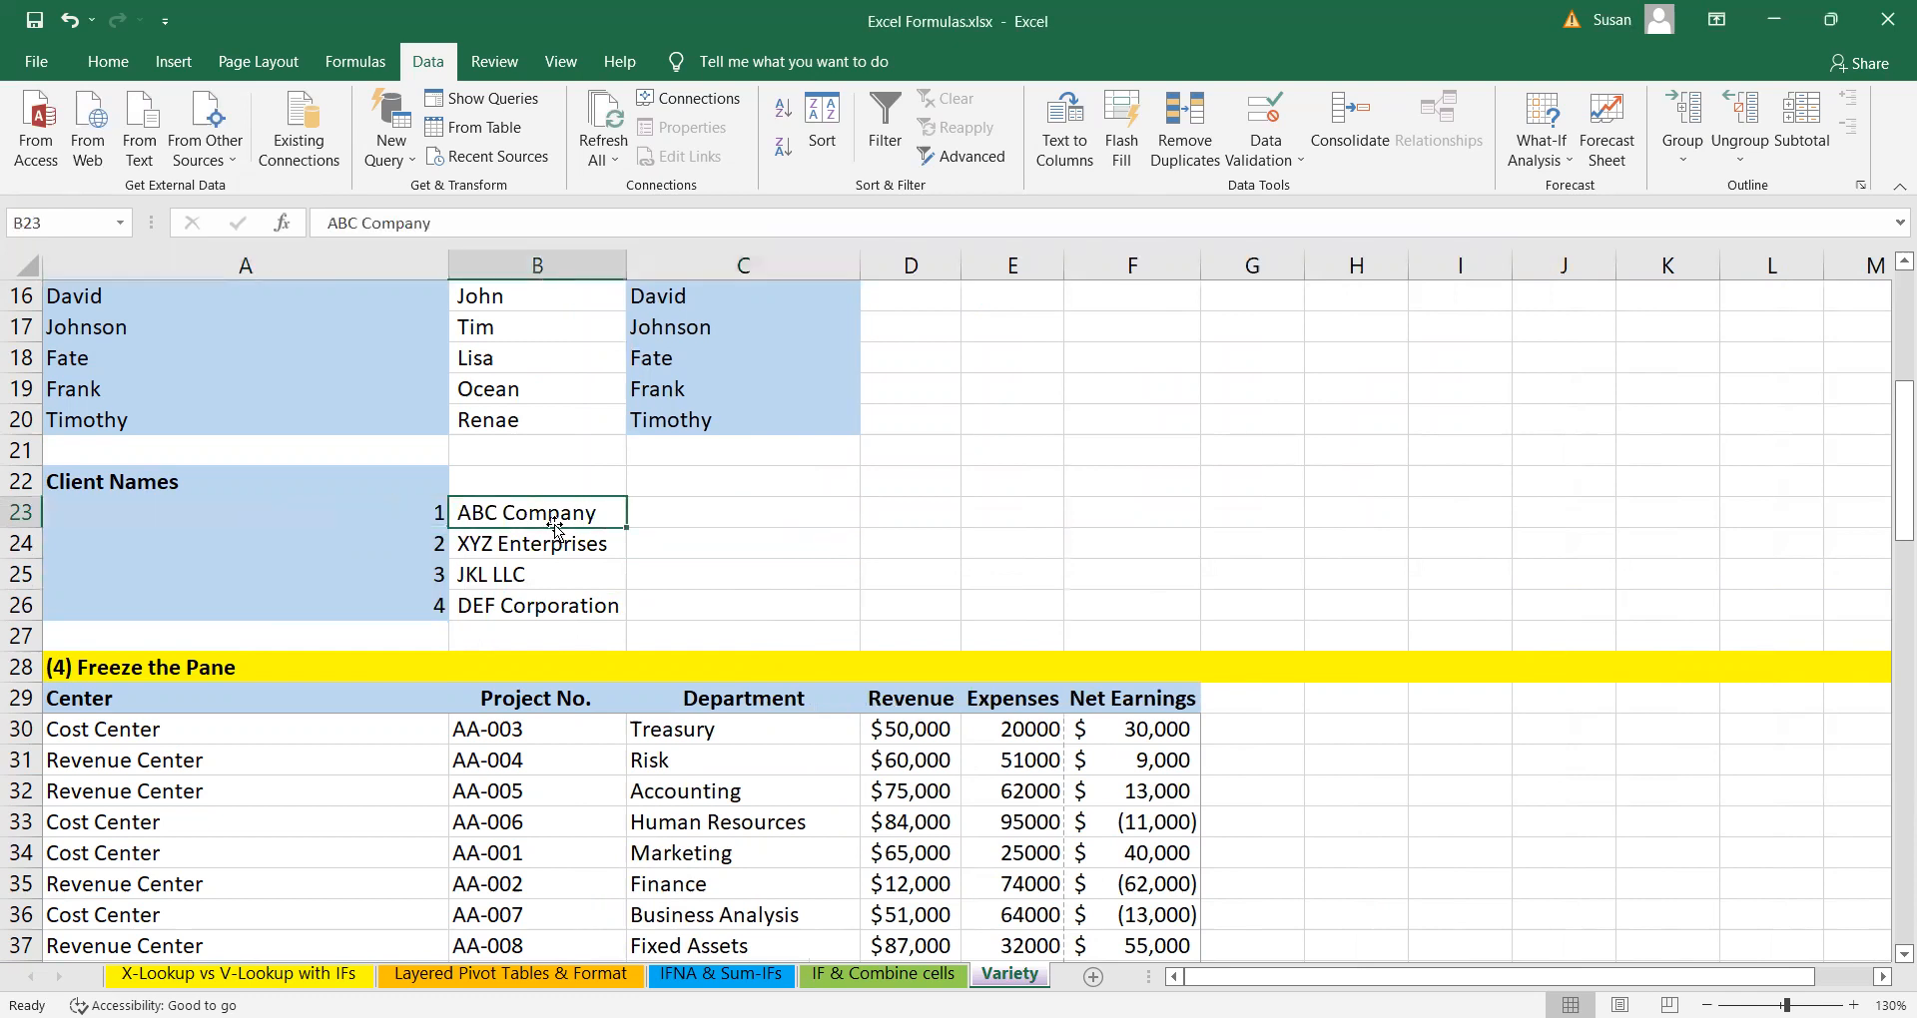
pyautogui.scroll(3, 615, 513)
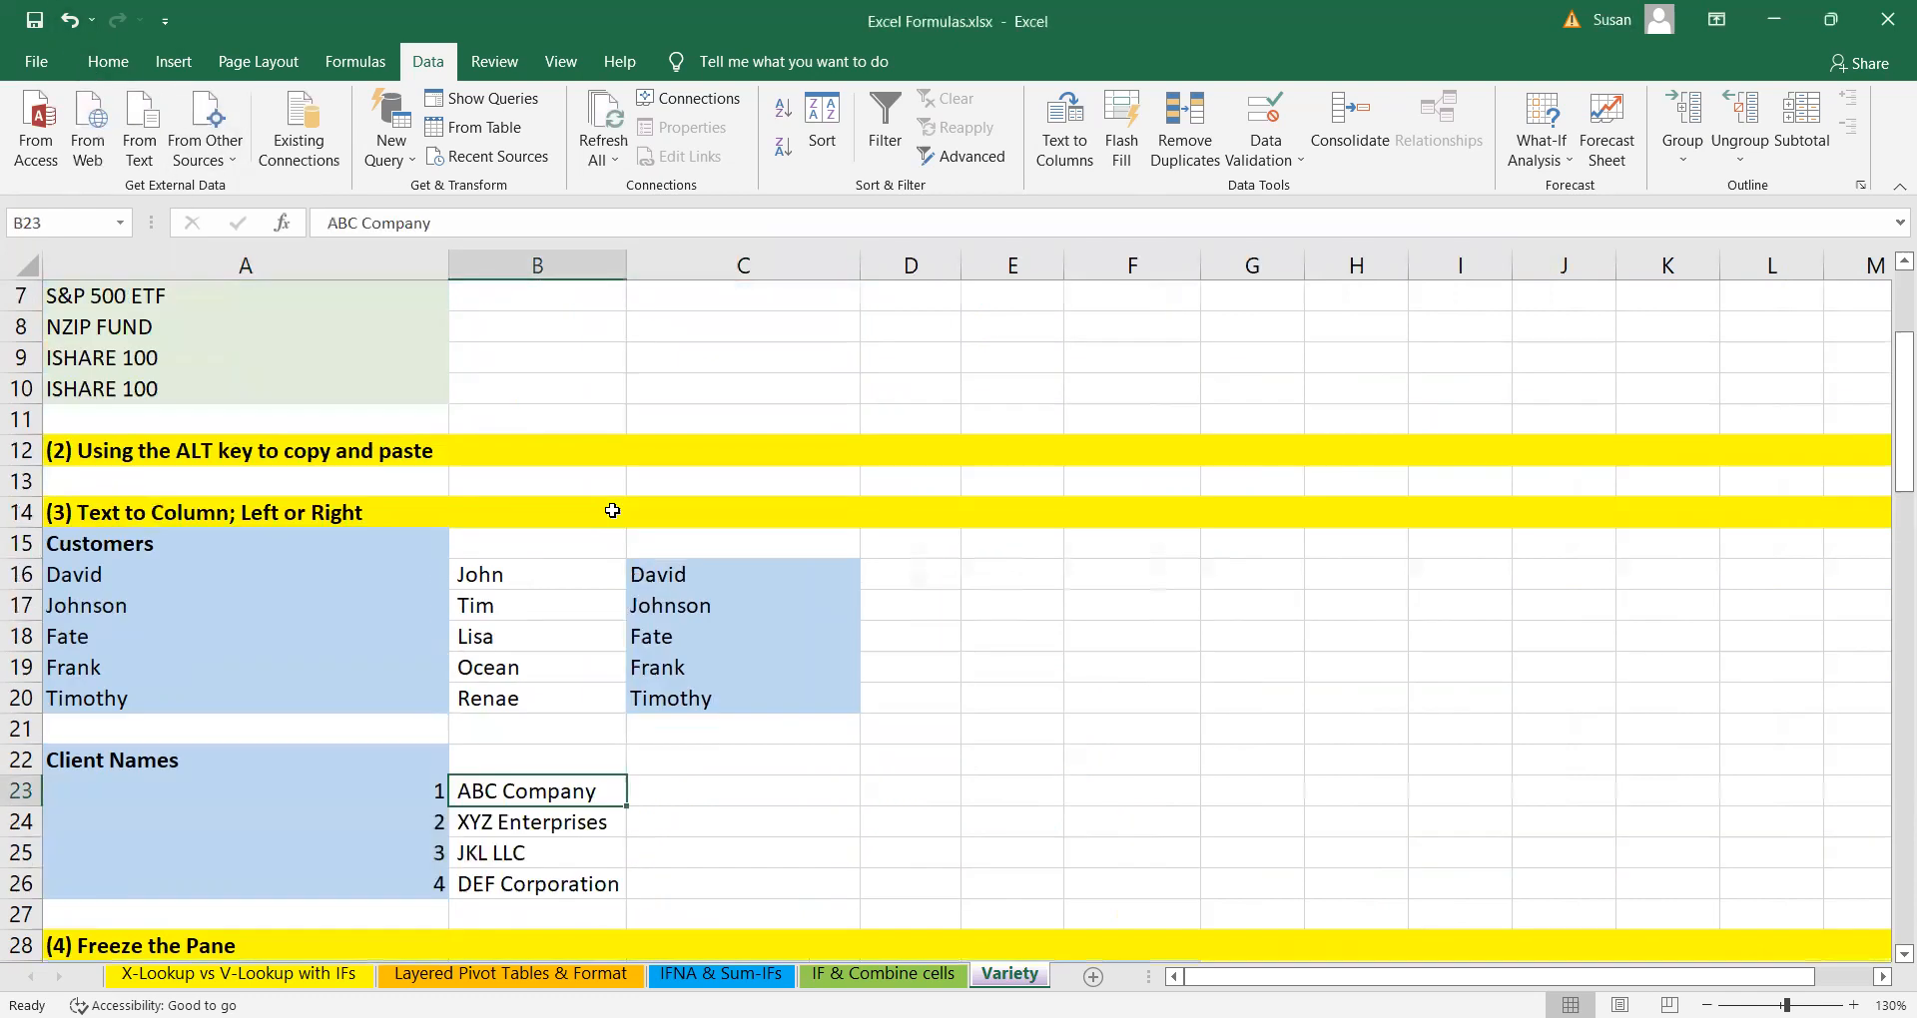
pyautogui.scroll(-2, 614, 512)
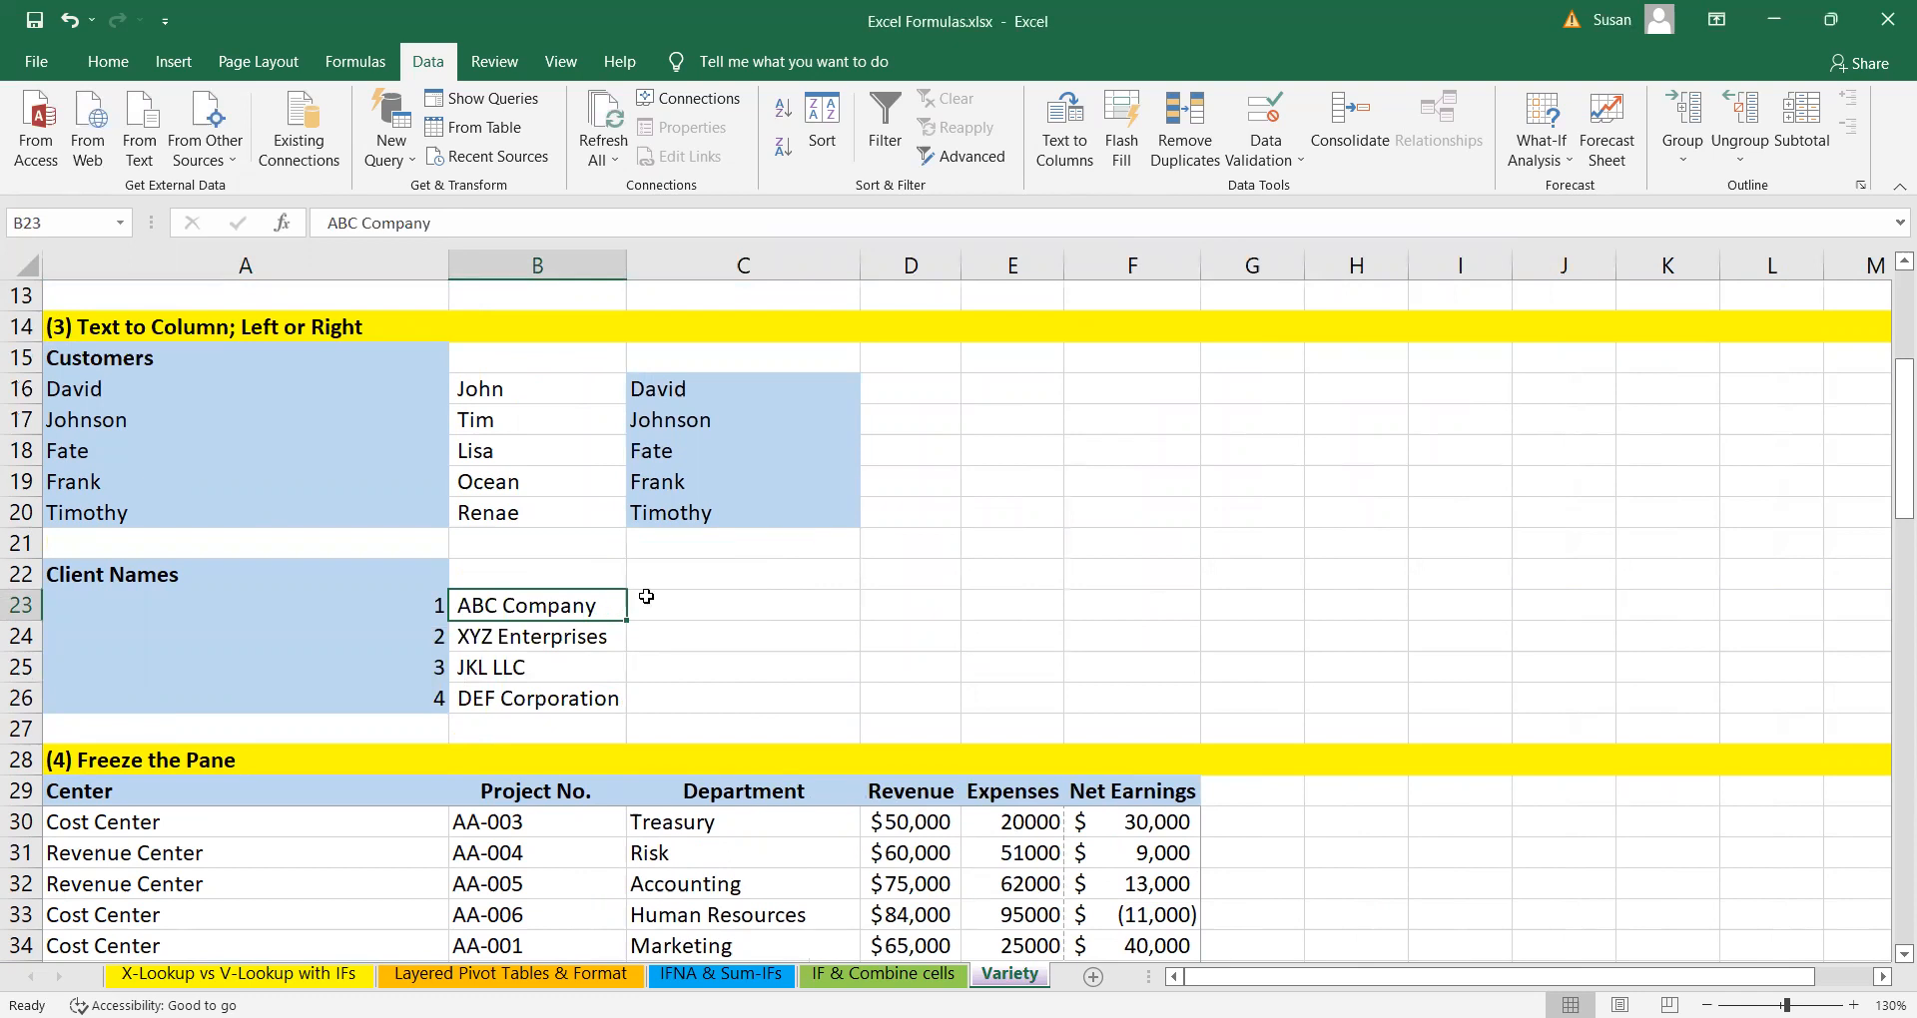
pyautogui.scroll(-3, 646, 596)
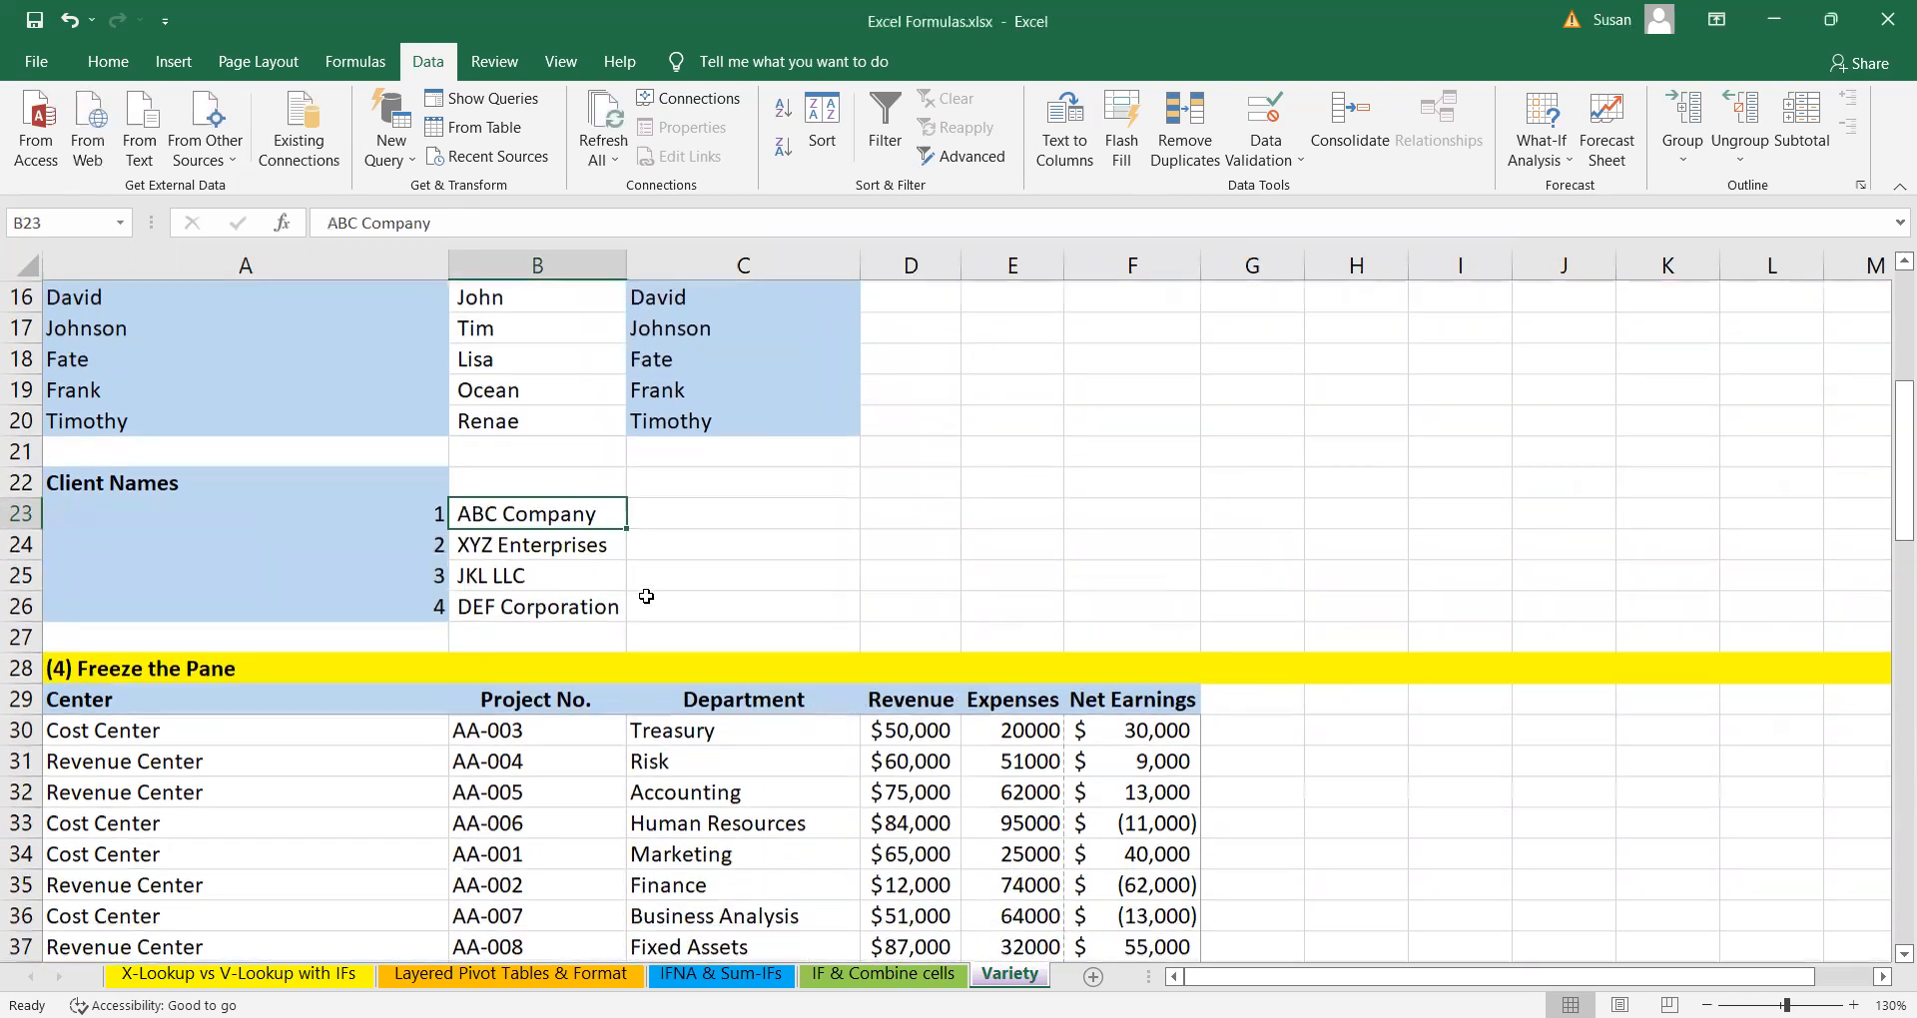
pyautogui.scroll(3, 646, 596)
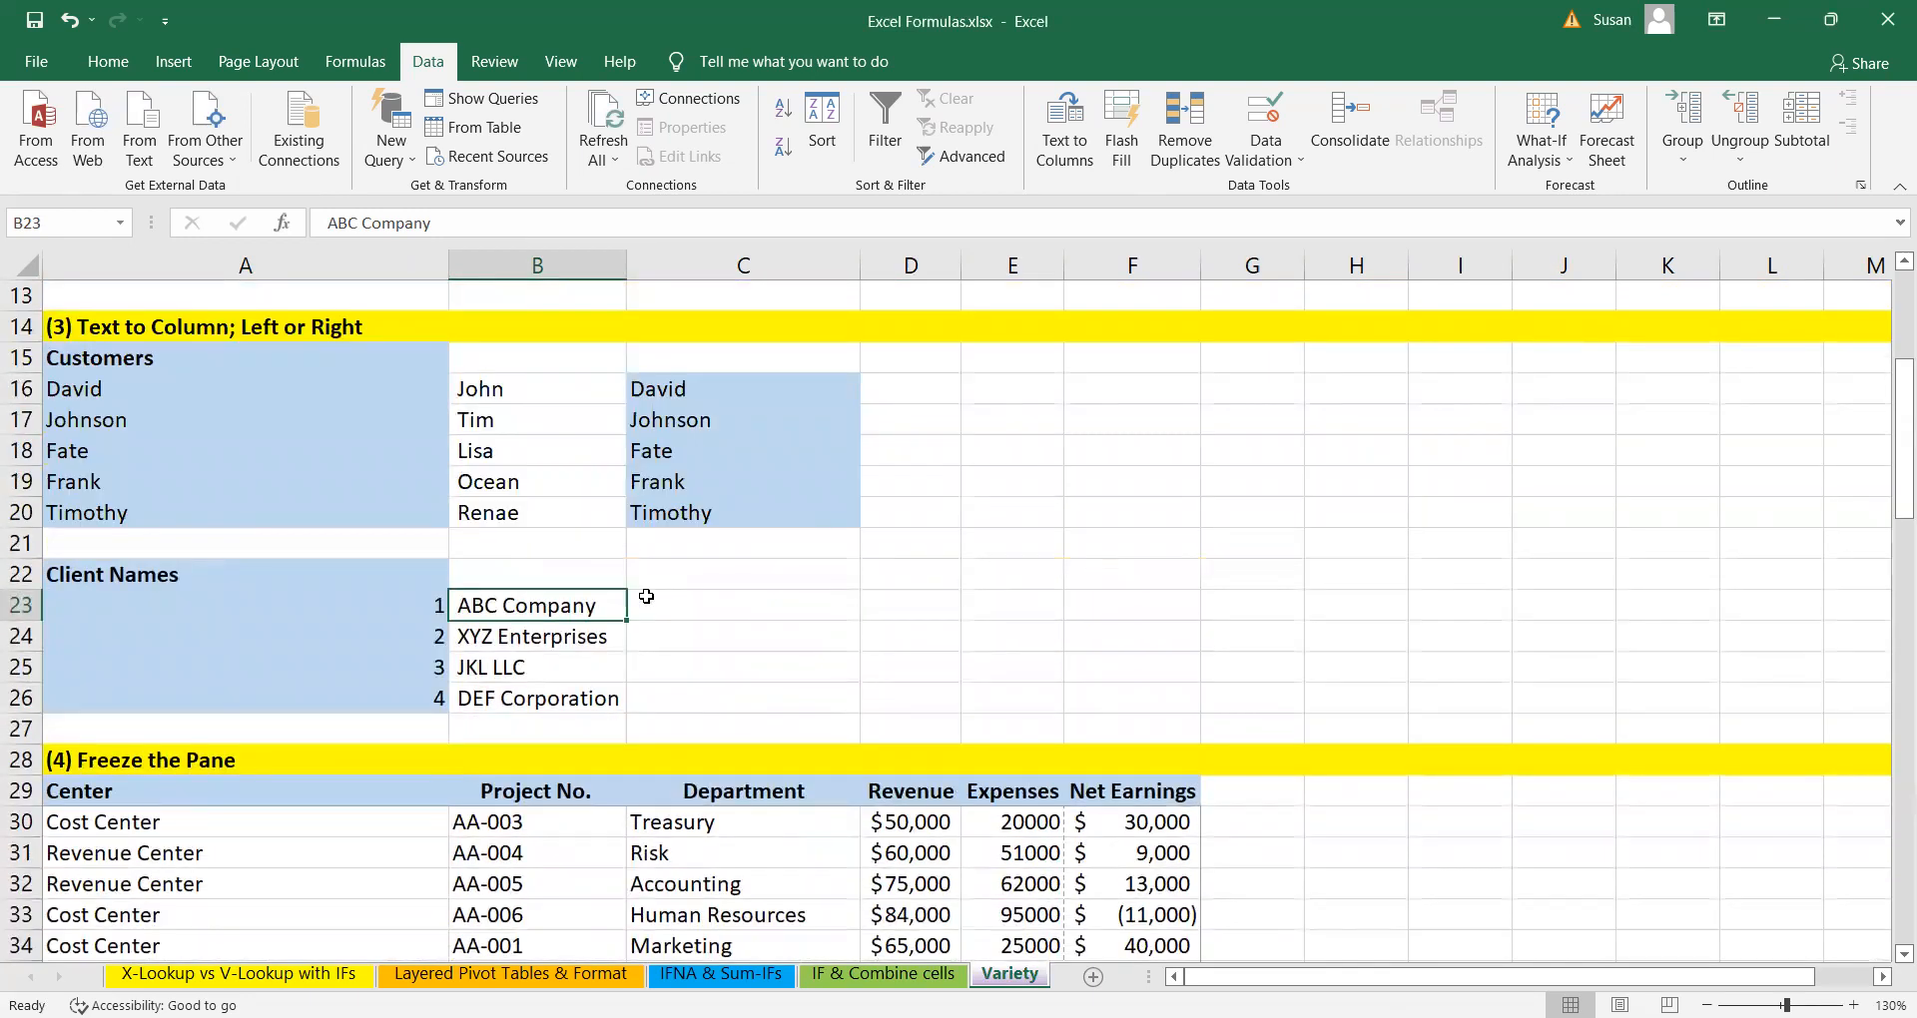
# - Undo the column B width change and the Text to Columns split of the client entries
pyautogui.click(68, 24)
pyautogui.click(68, 24)
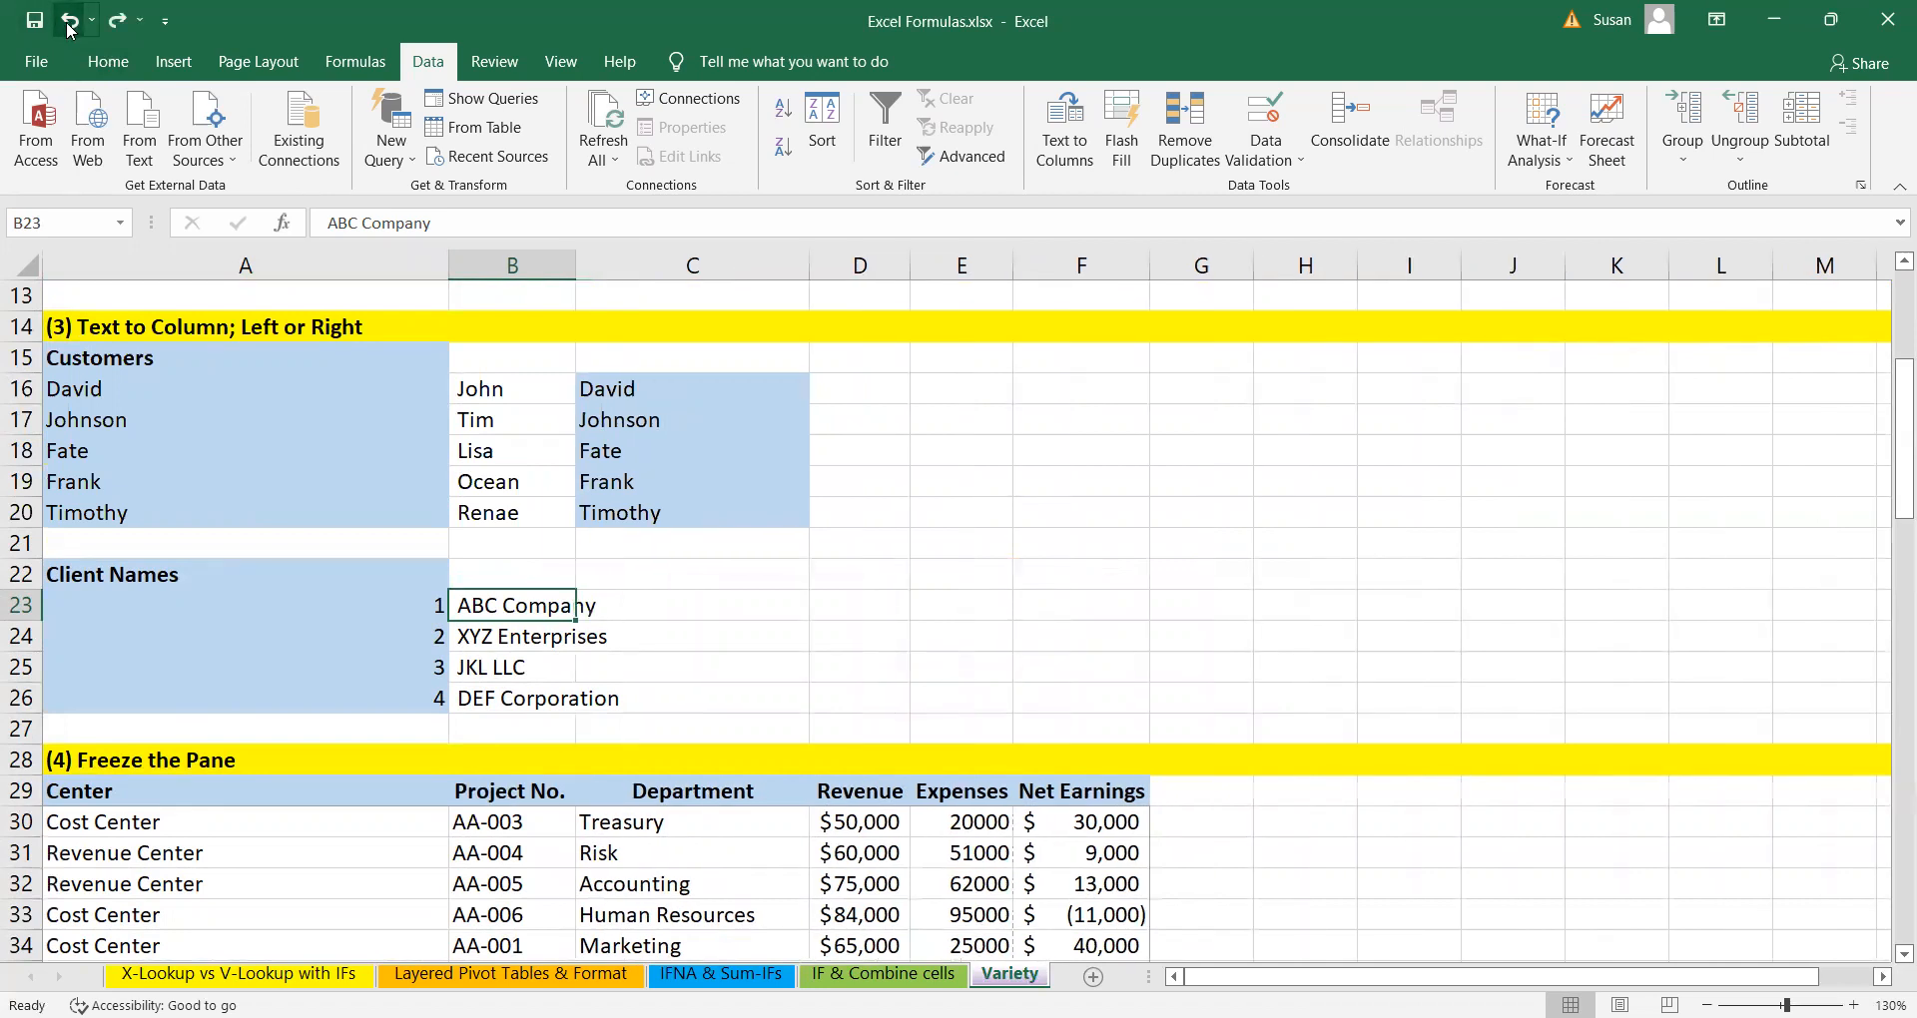
pyautogui.click(68, 24)
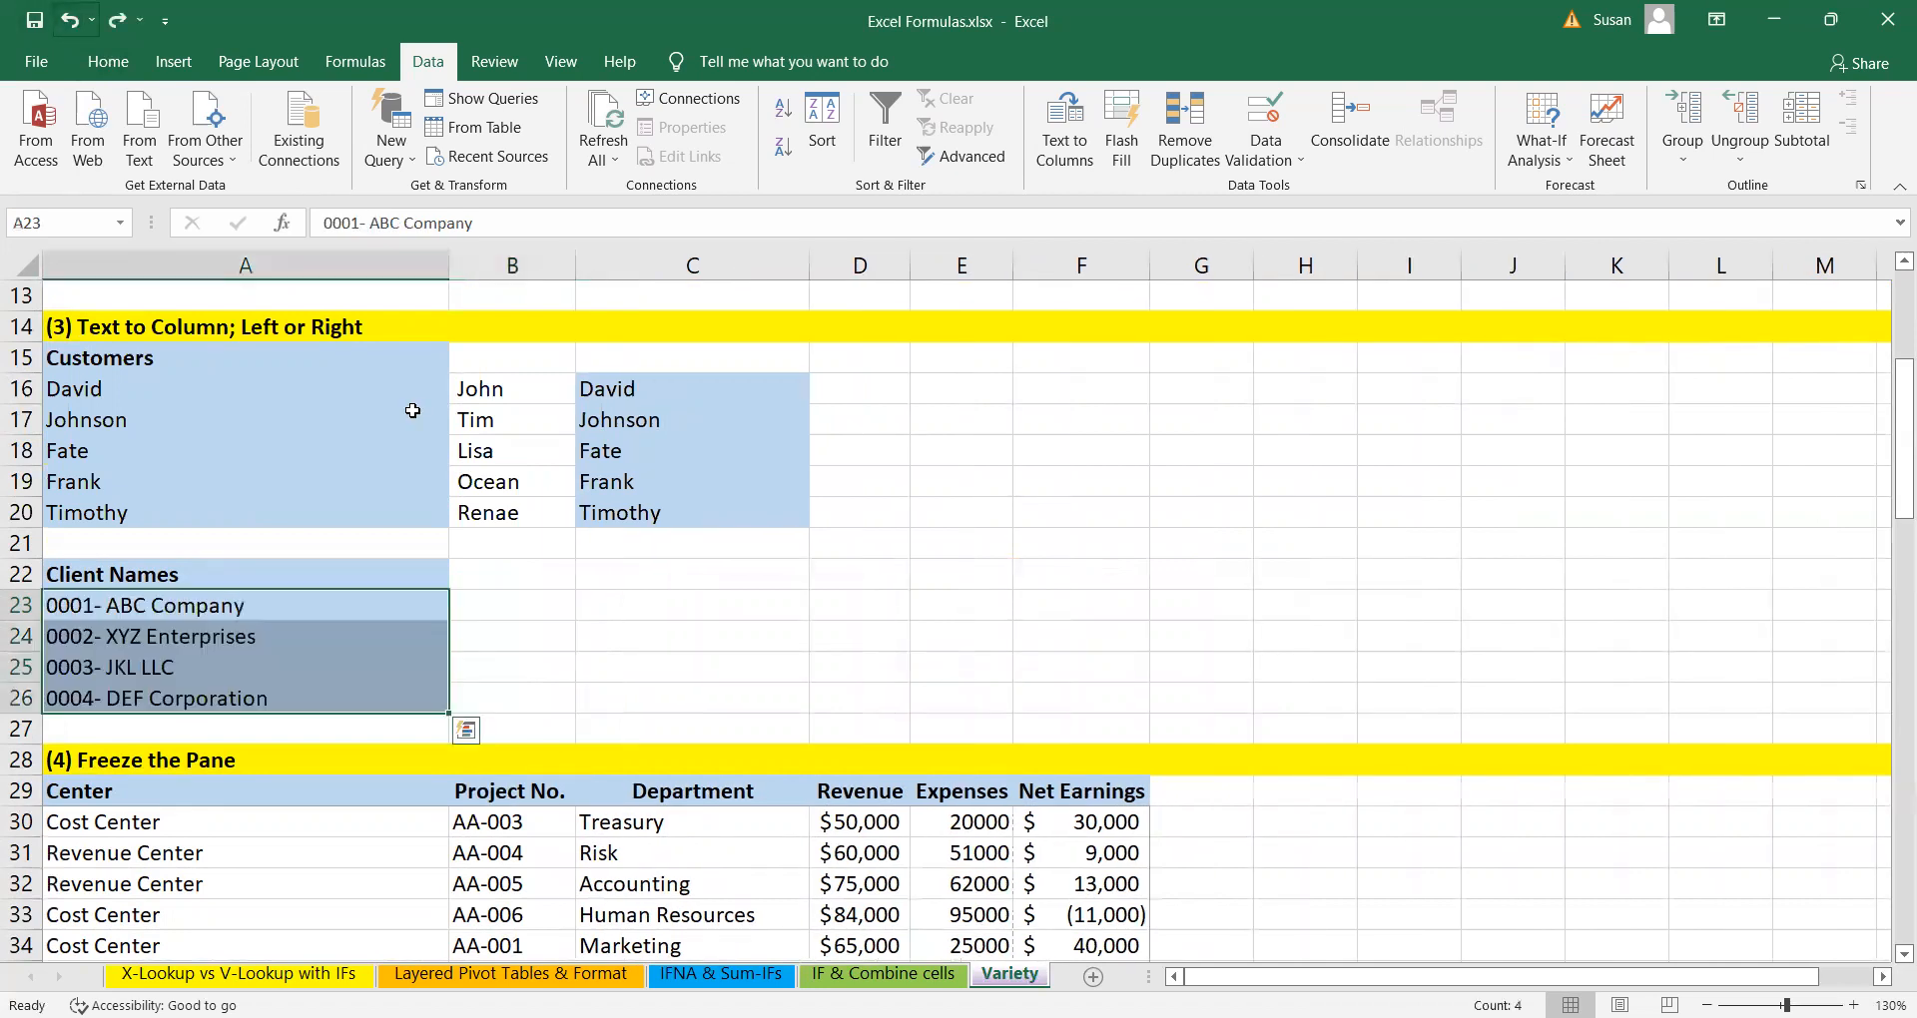
pyautogui.click(659, 629)
pyautogui.click(739, 605)
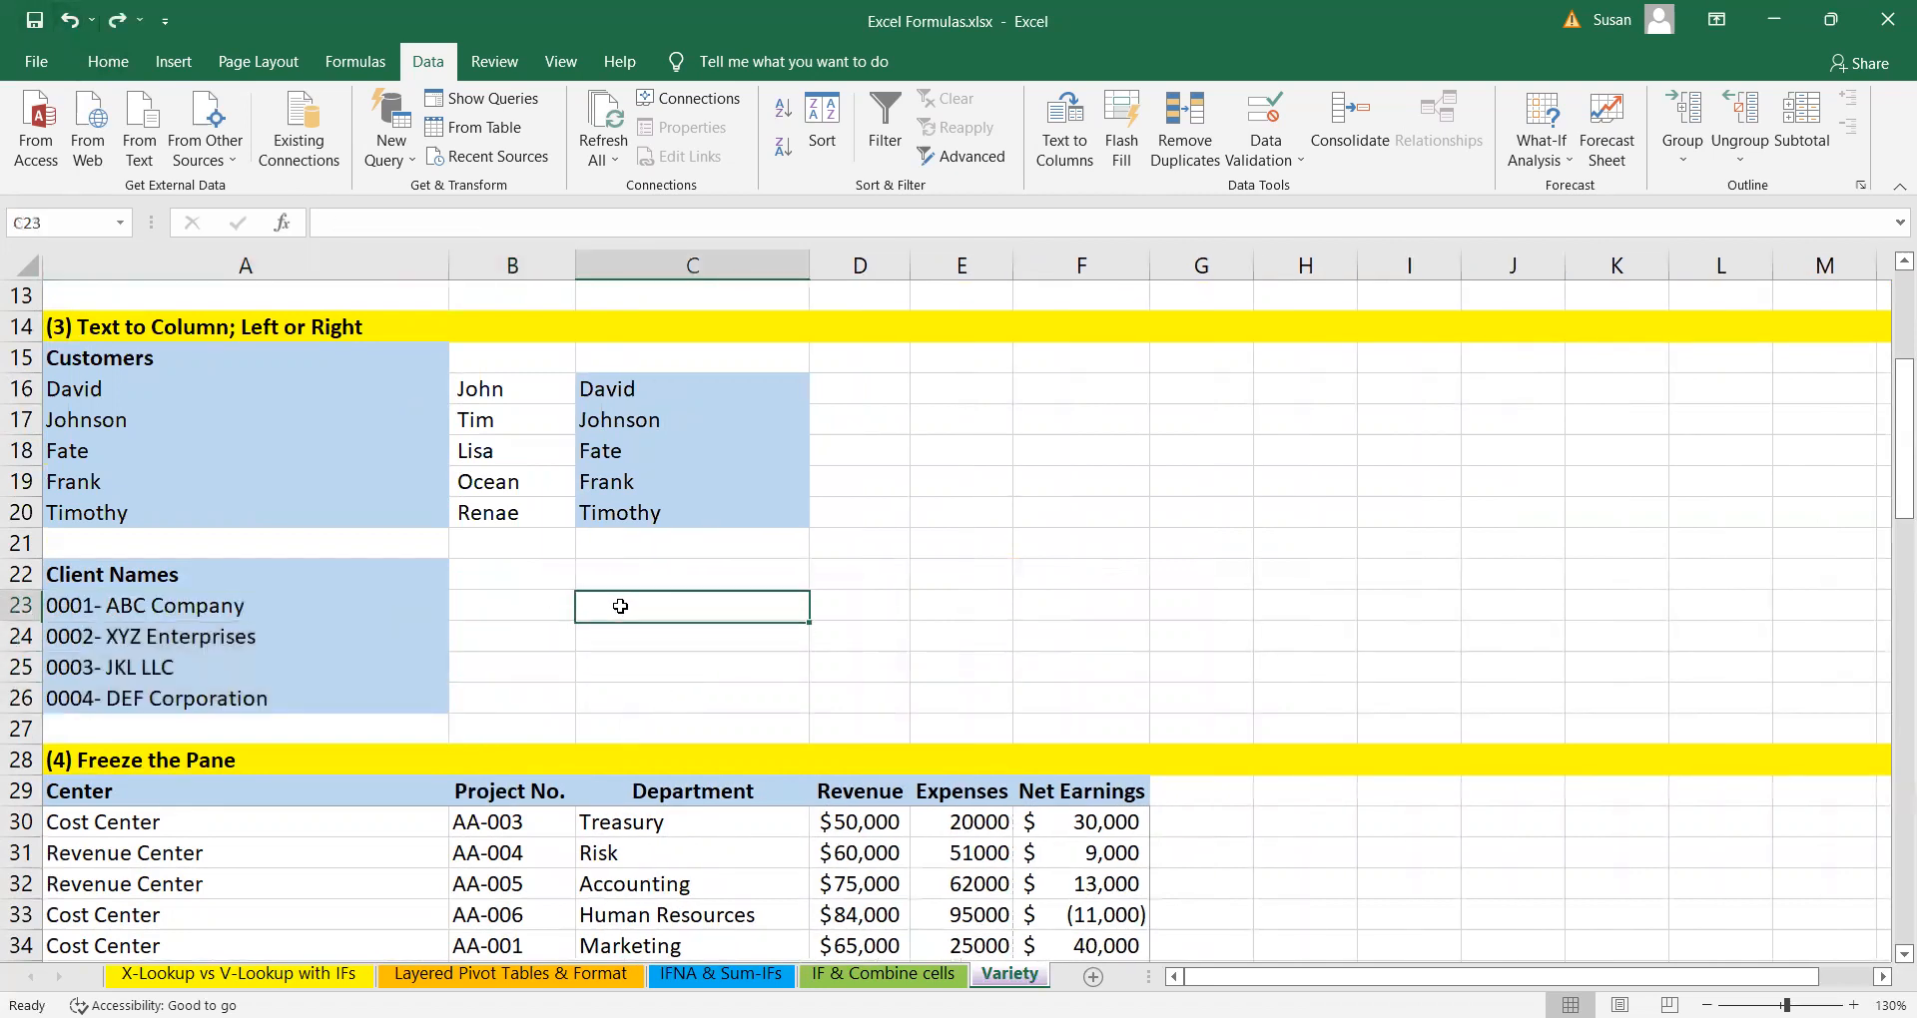
# - Check the length of the number prefix in each client entry in A23:A26 and the target cell B23
pyautogui.click(80, 608)
pyautogui.click(87, 633)
pyautogui.click(106, 667)
pyautogui.click(105, 698)
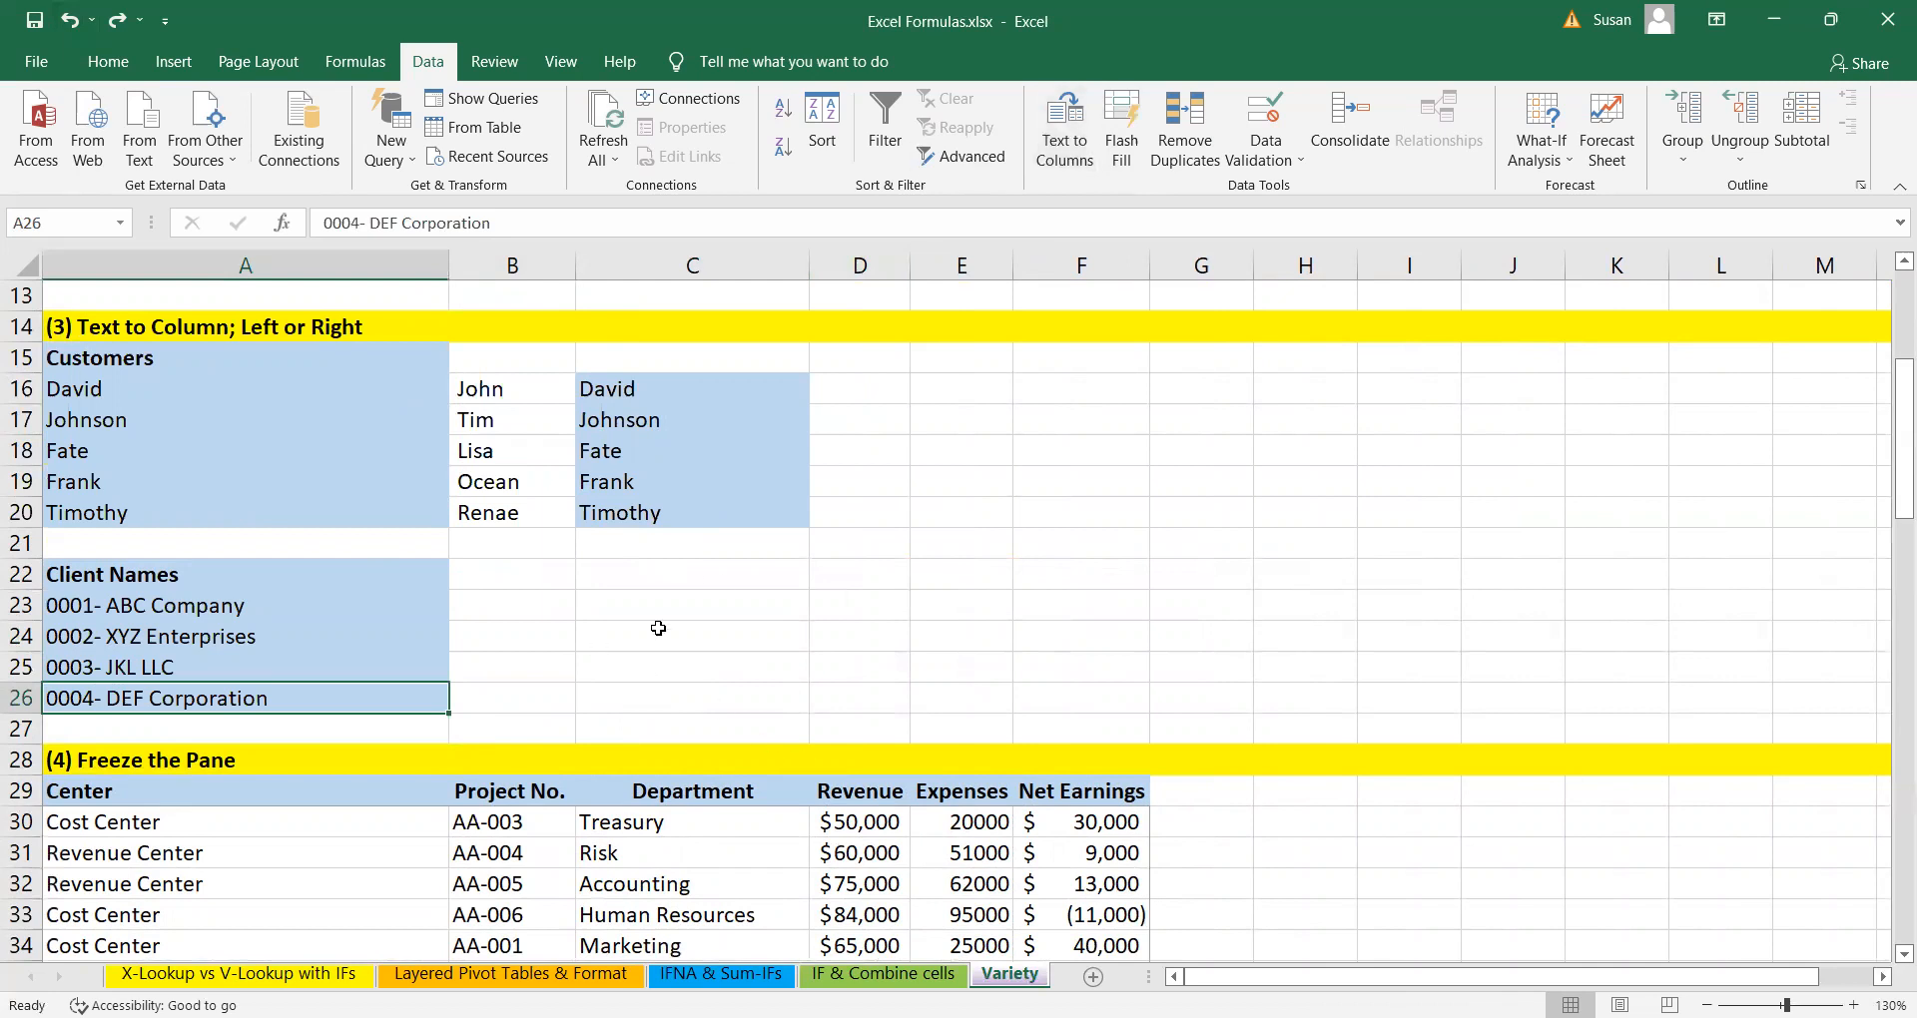
pyautogui.click(87, 607)
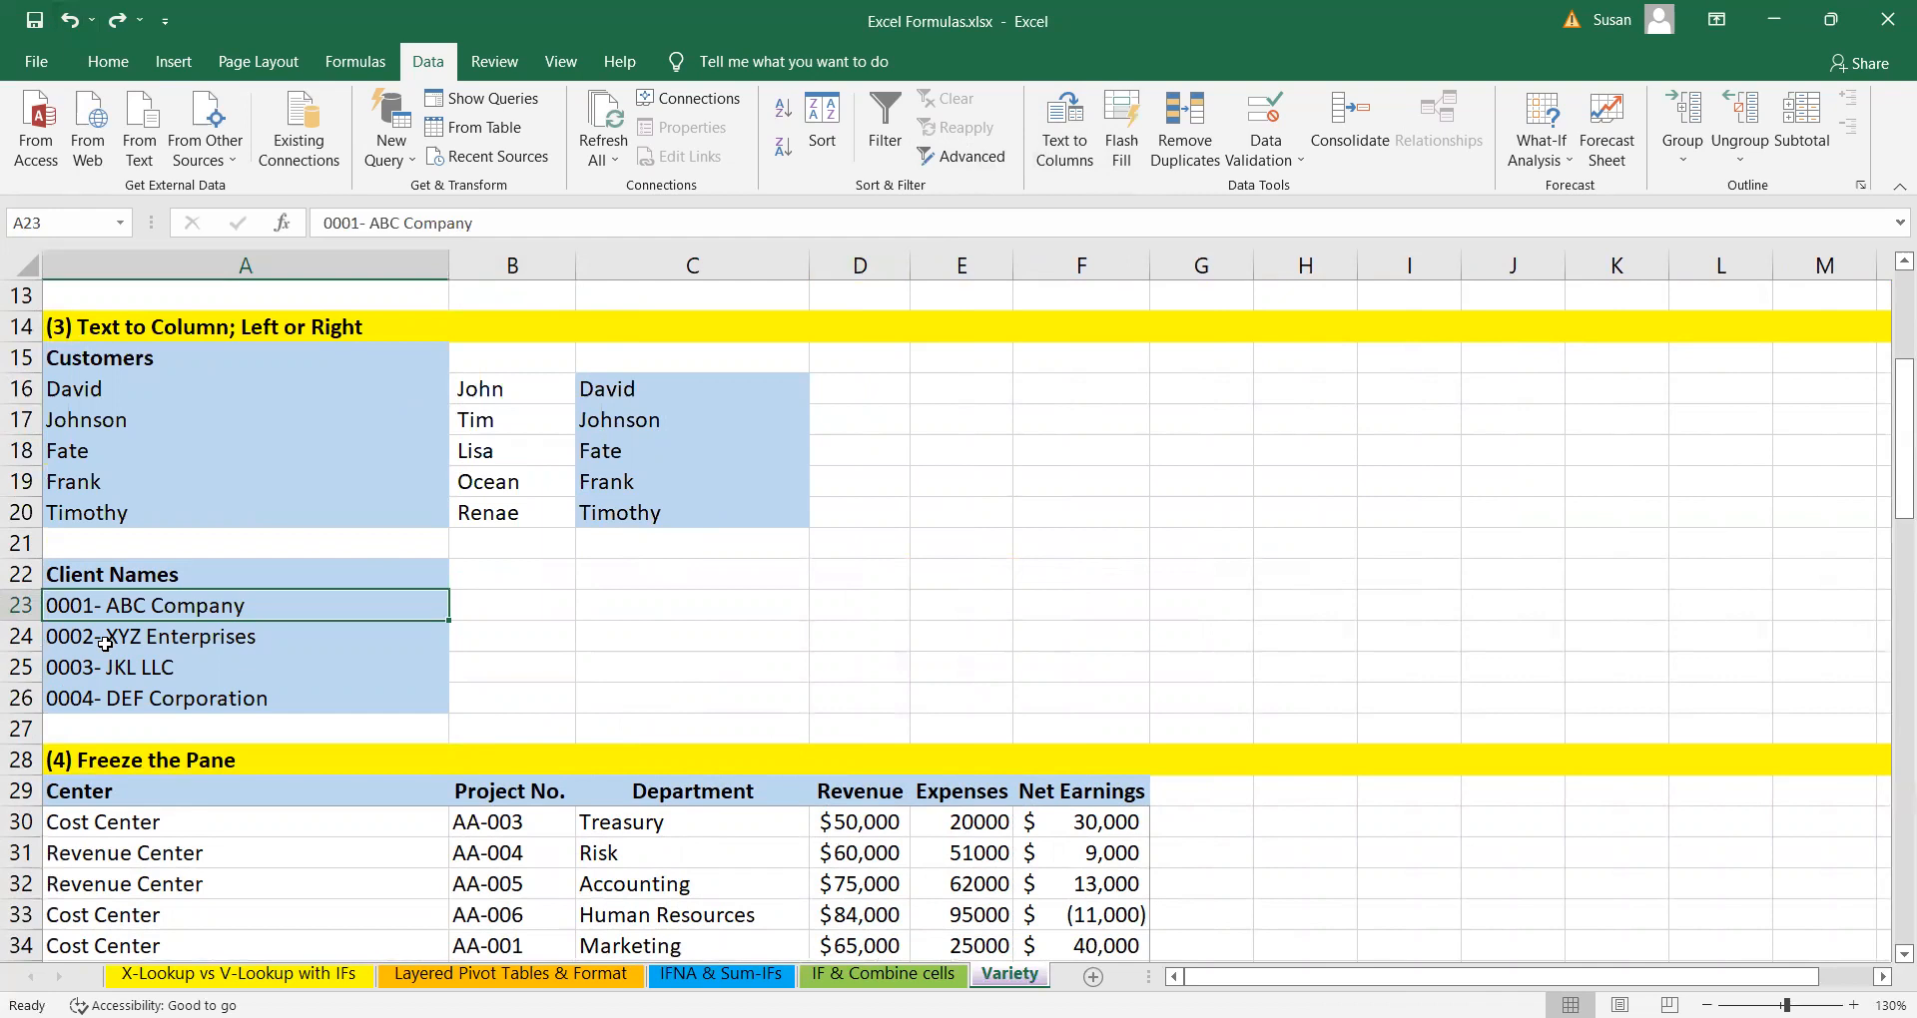
pyautogui.click(536, 610)
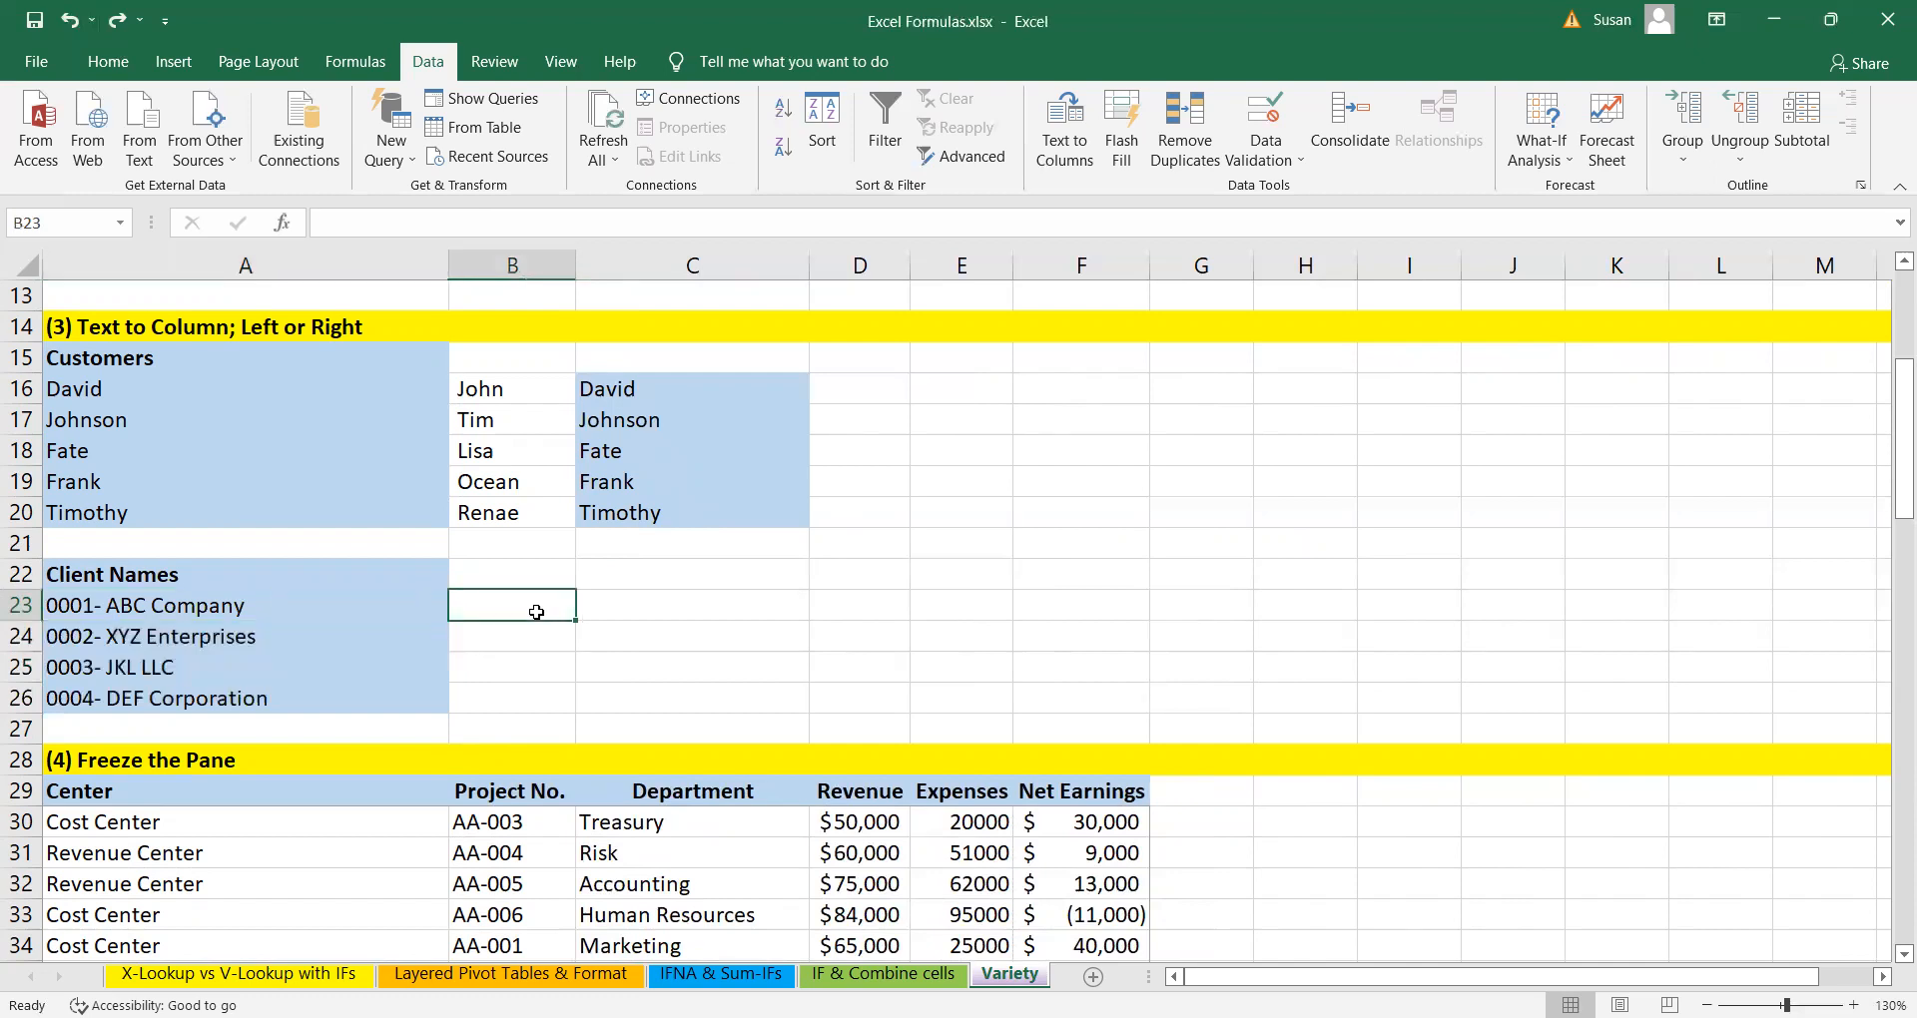
# - Extract the four-character client number from A23 into B23 with the formula =LEFT(A23,4)
pyautogui.write('=')
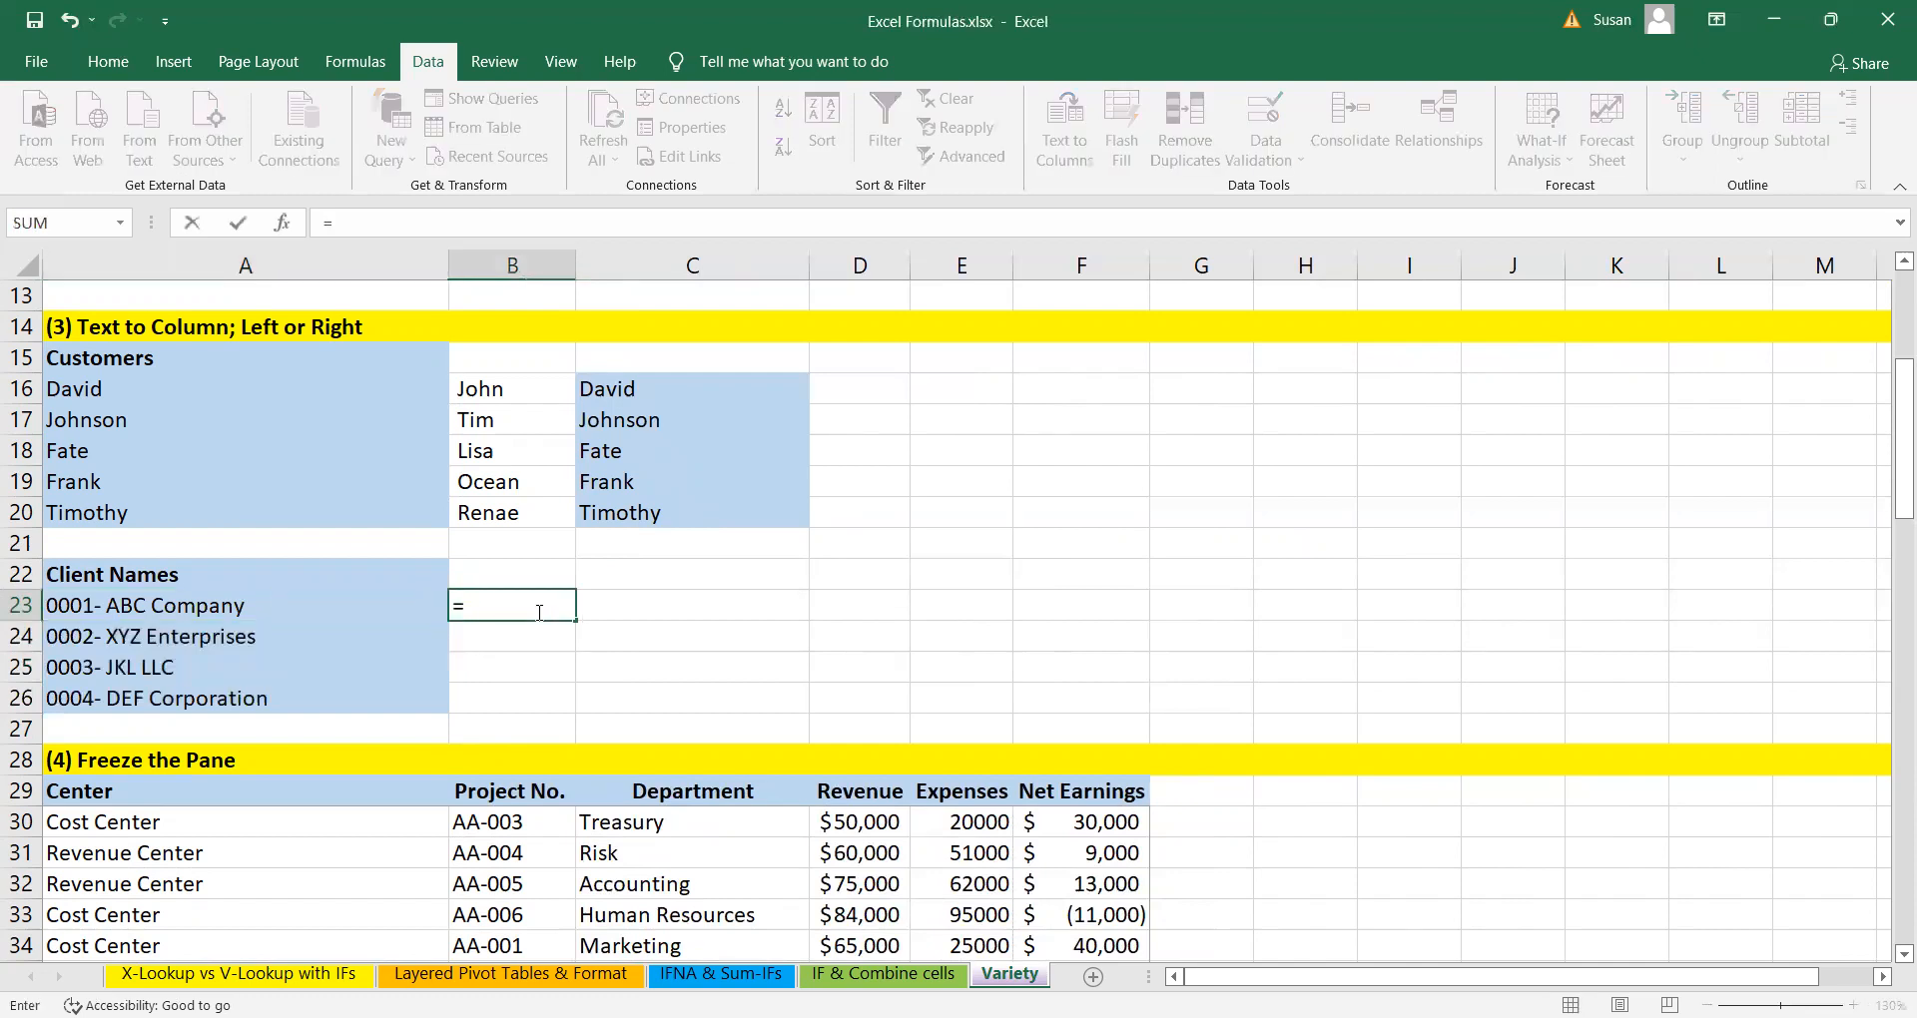
pyautogui.write('LEFT(')
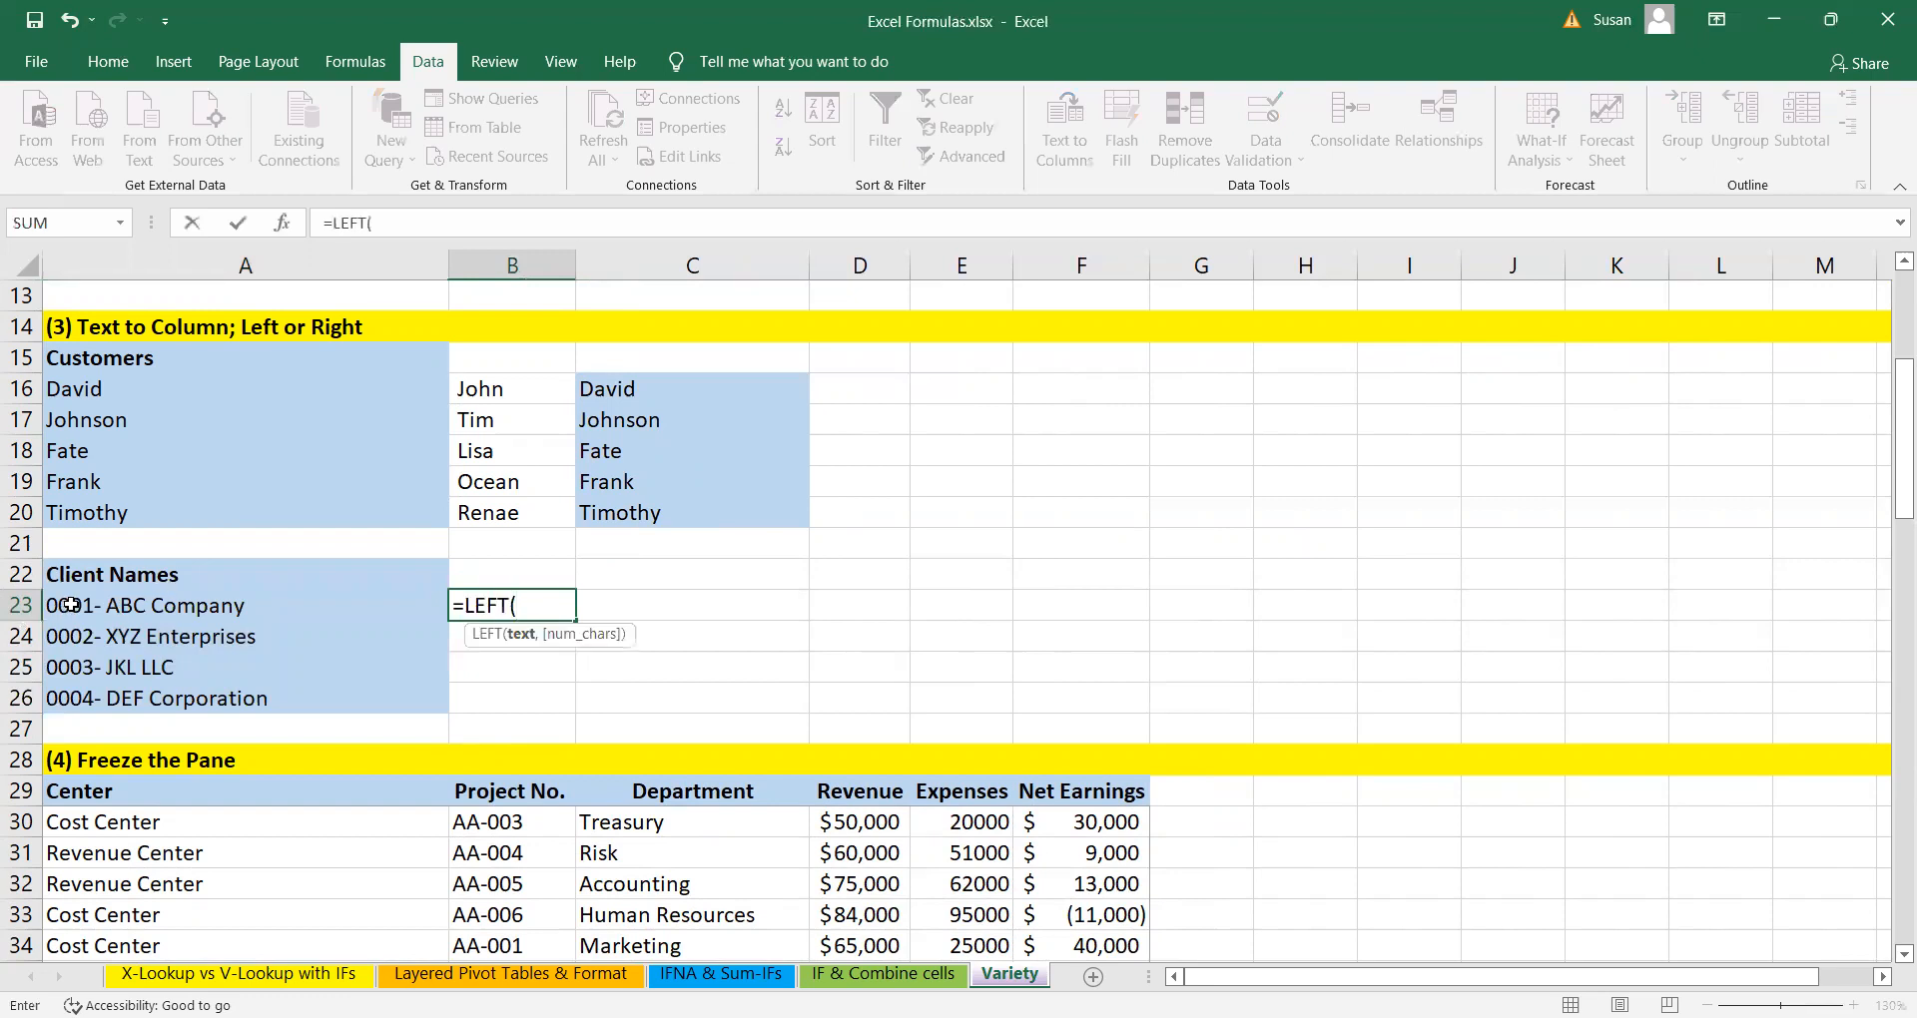
pyautogui.click(129, 605)
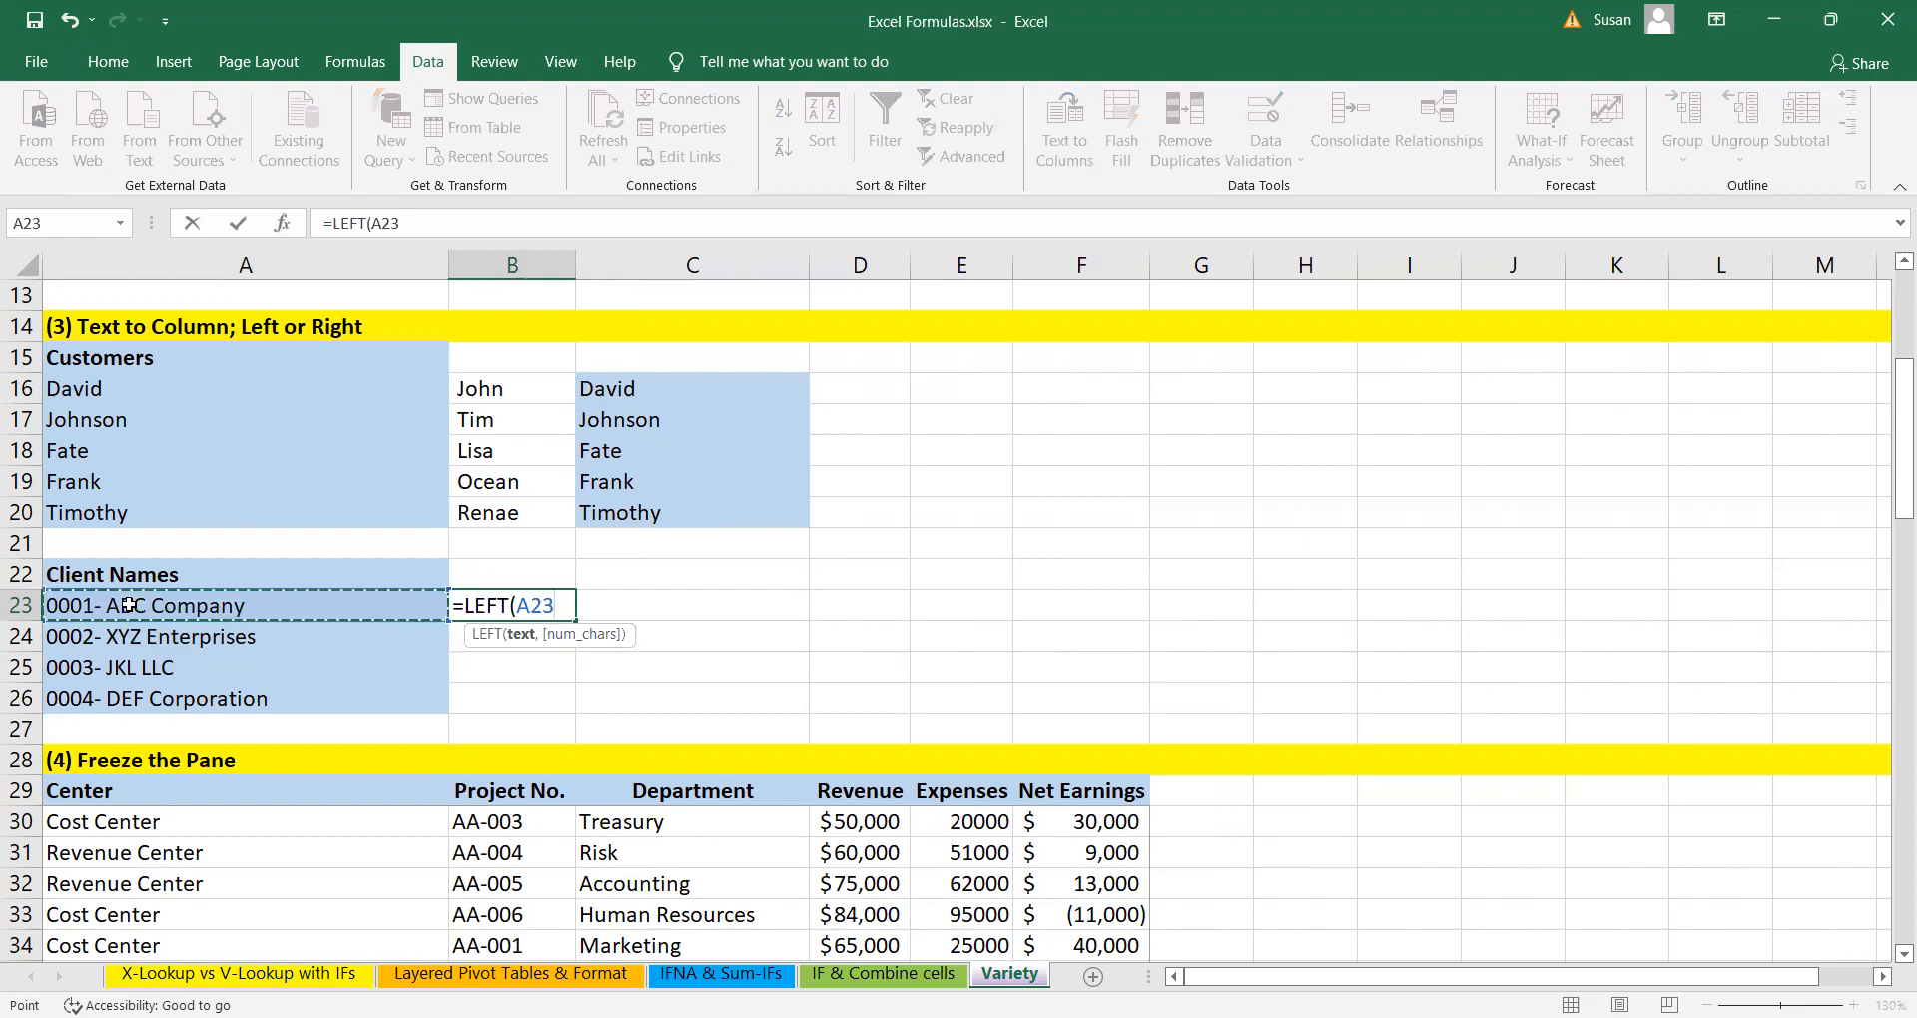
pyautogui.write(',')
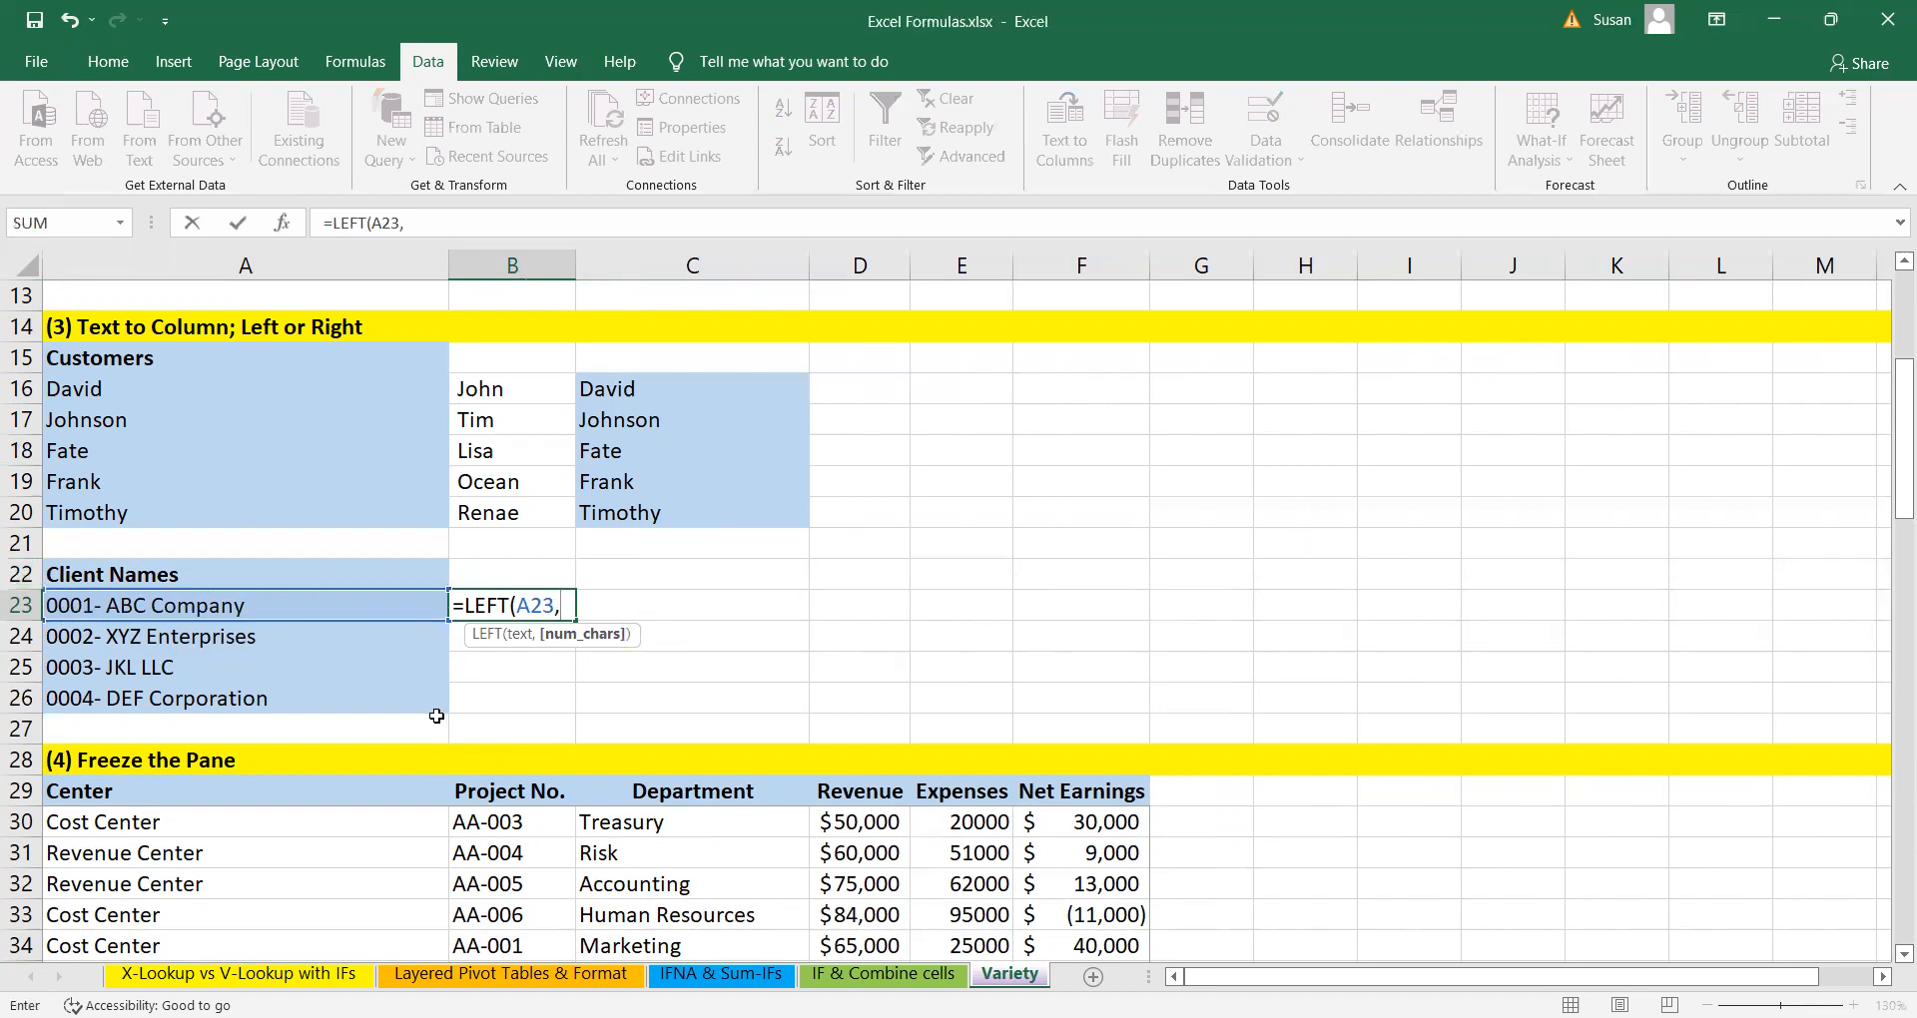
pyautogui.write('4)')
pyautogui.press('Return')
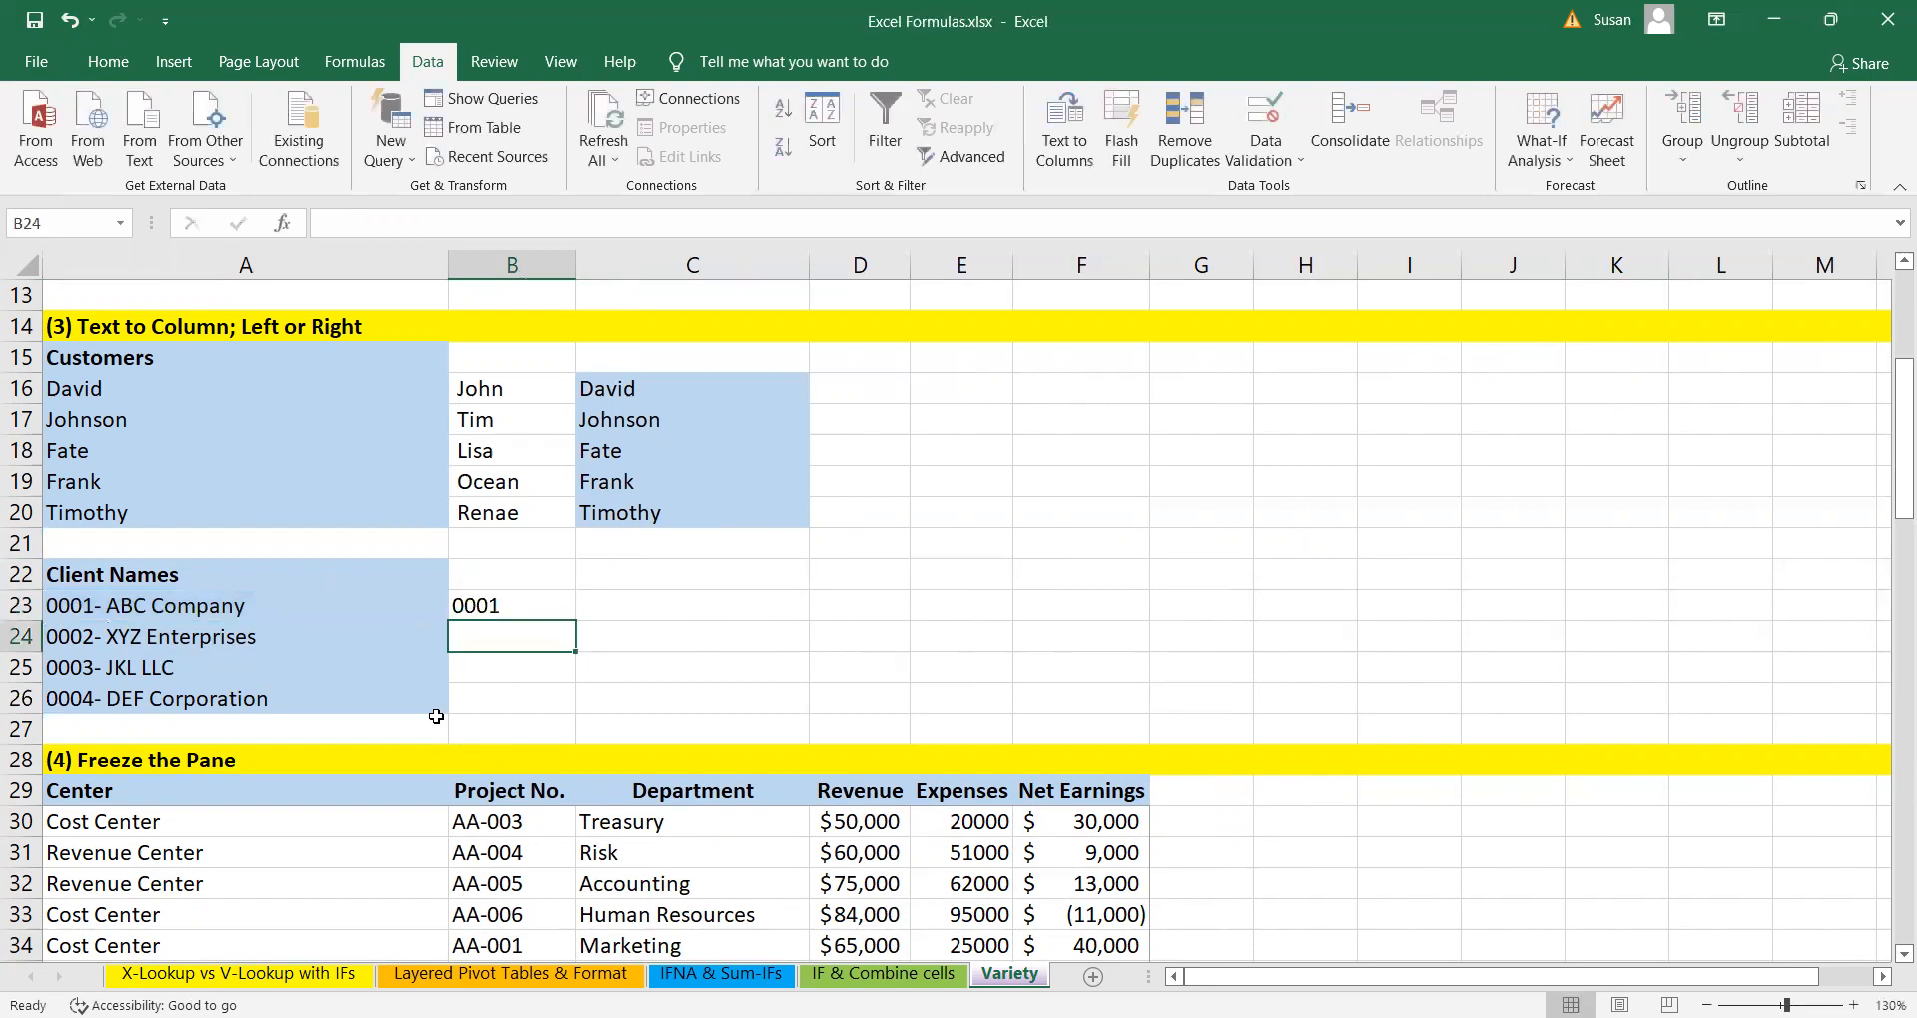
# - Copy the LEFT formula from B23 down through B26 for the remaining client entries
pyautogui.click(545, 611)
pyautogui.moveTo(576, 621); pyautogui.dragTo(578, 698)
pyautogui.click(871, 680)
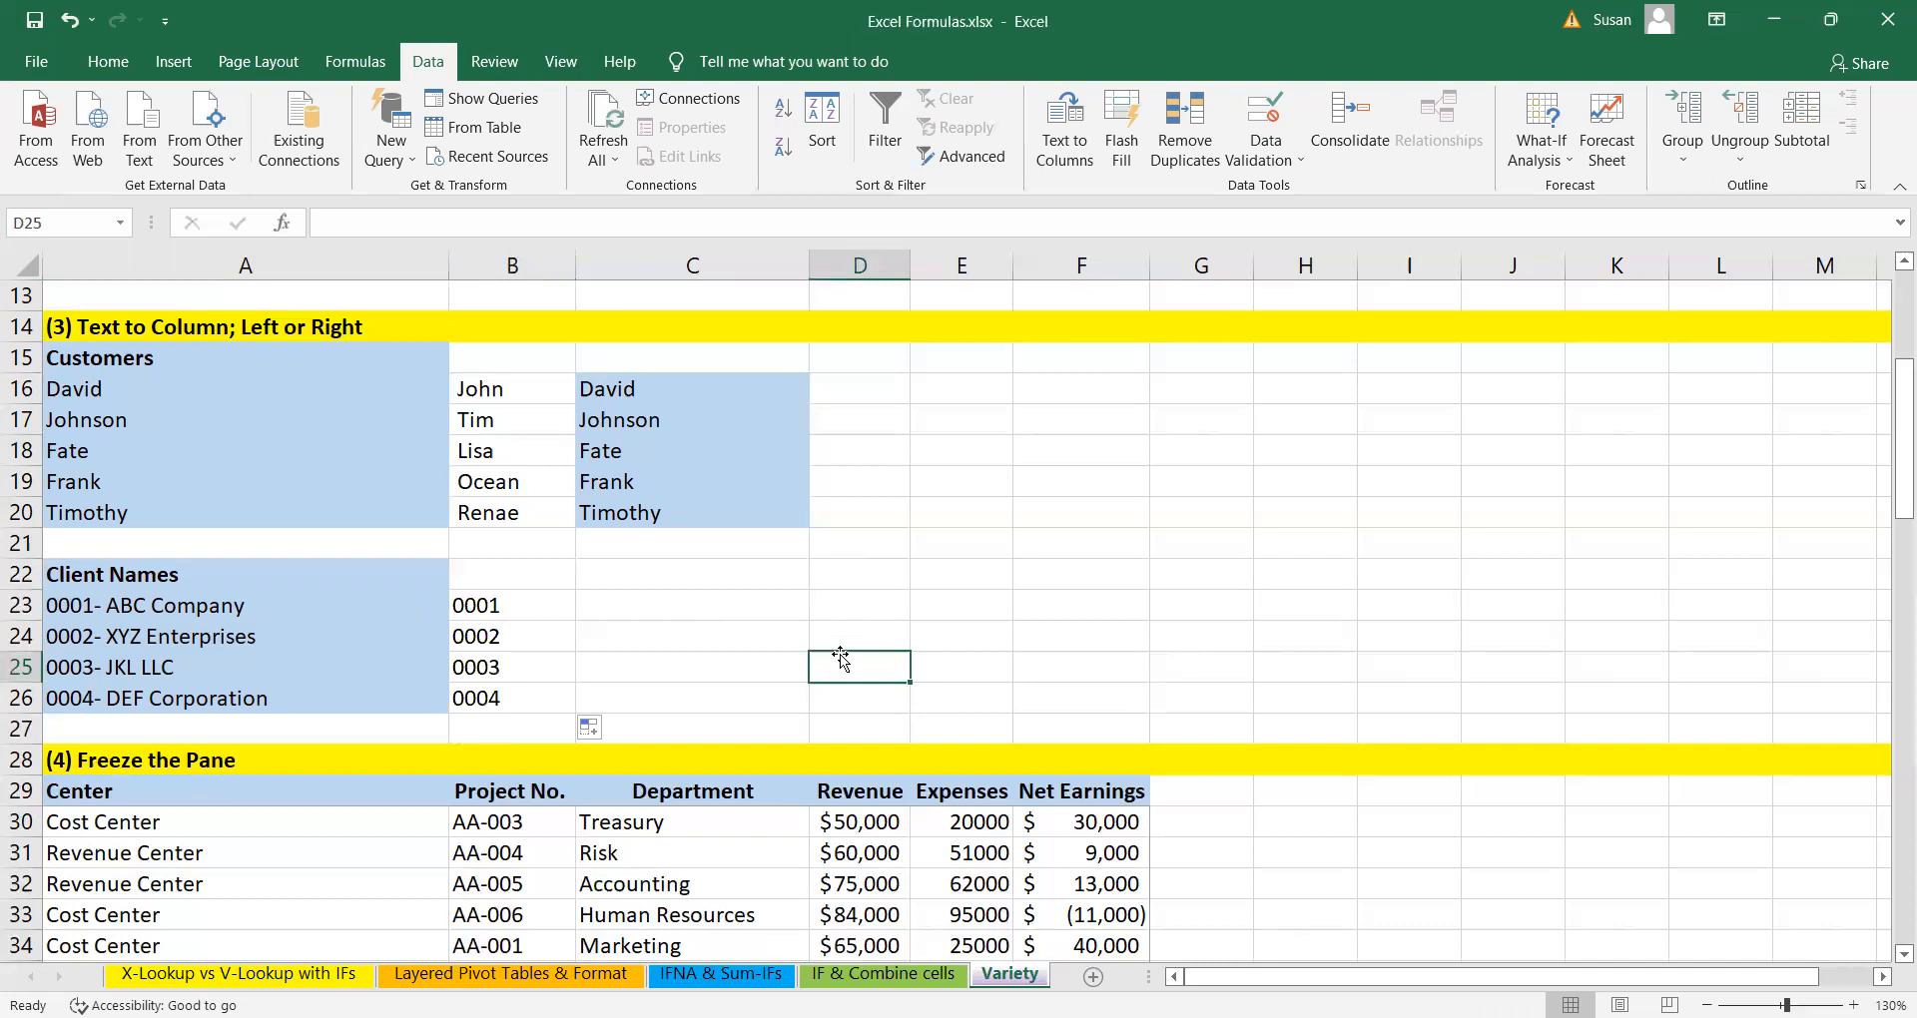
pyautogui.click(484, 608)
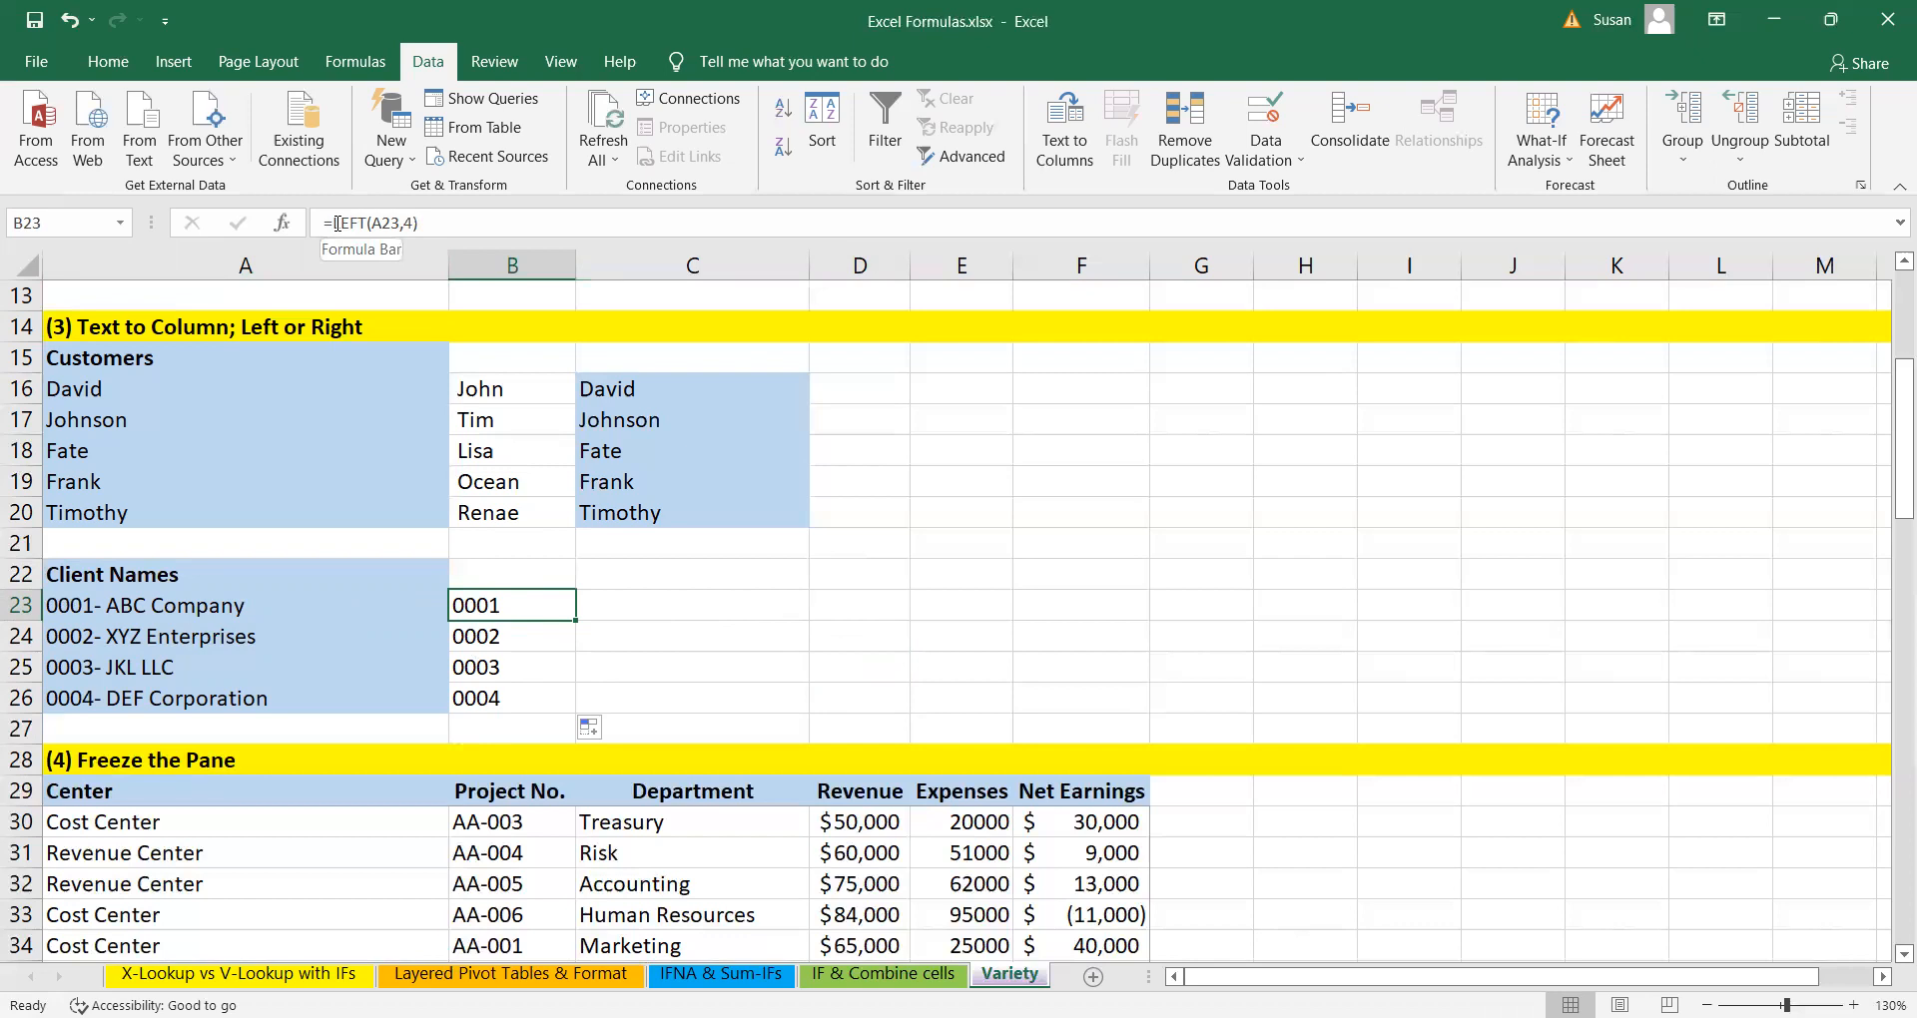
# - Combine the customer name in C16 with the client number in B23 by entering =C16&B23 in C23
pyautogui.click(758, 610)
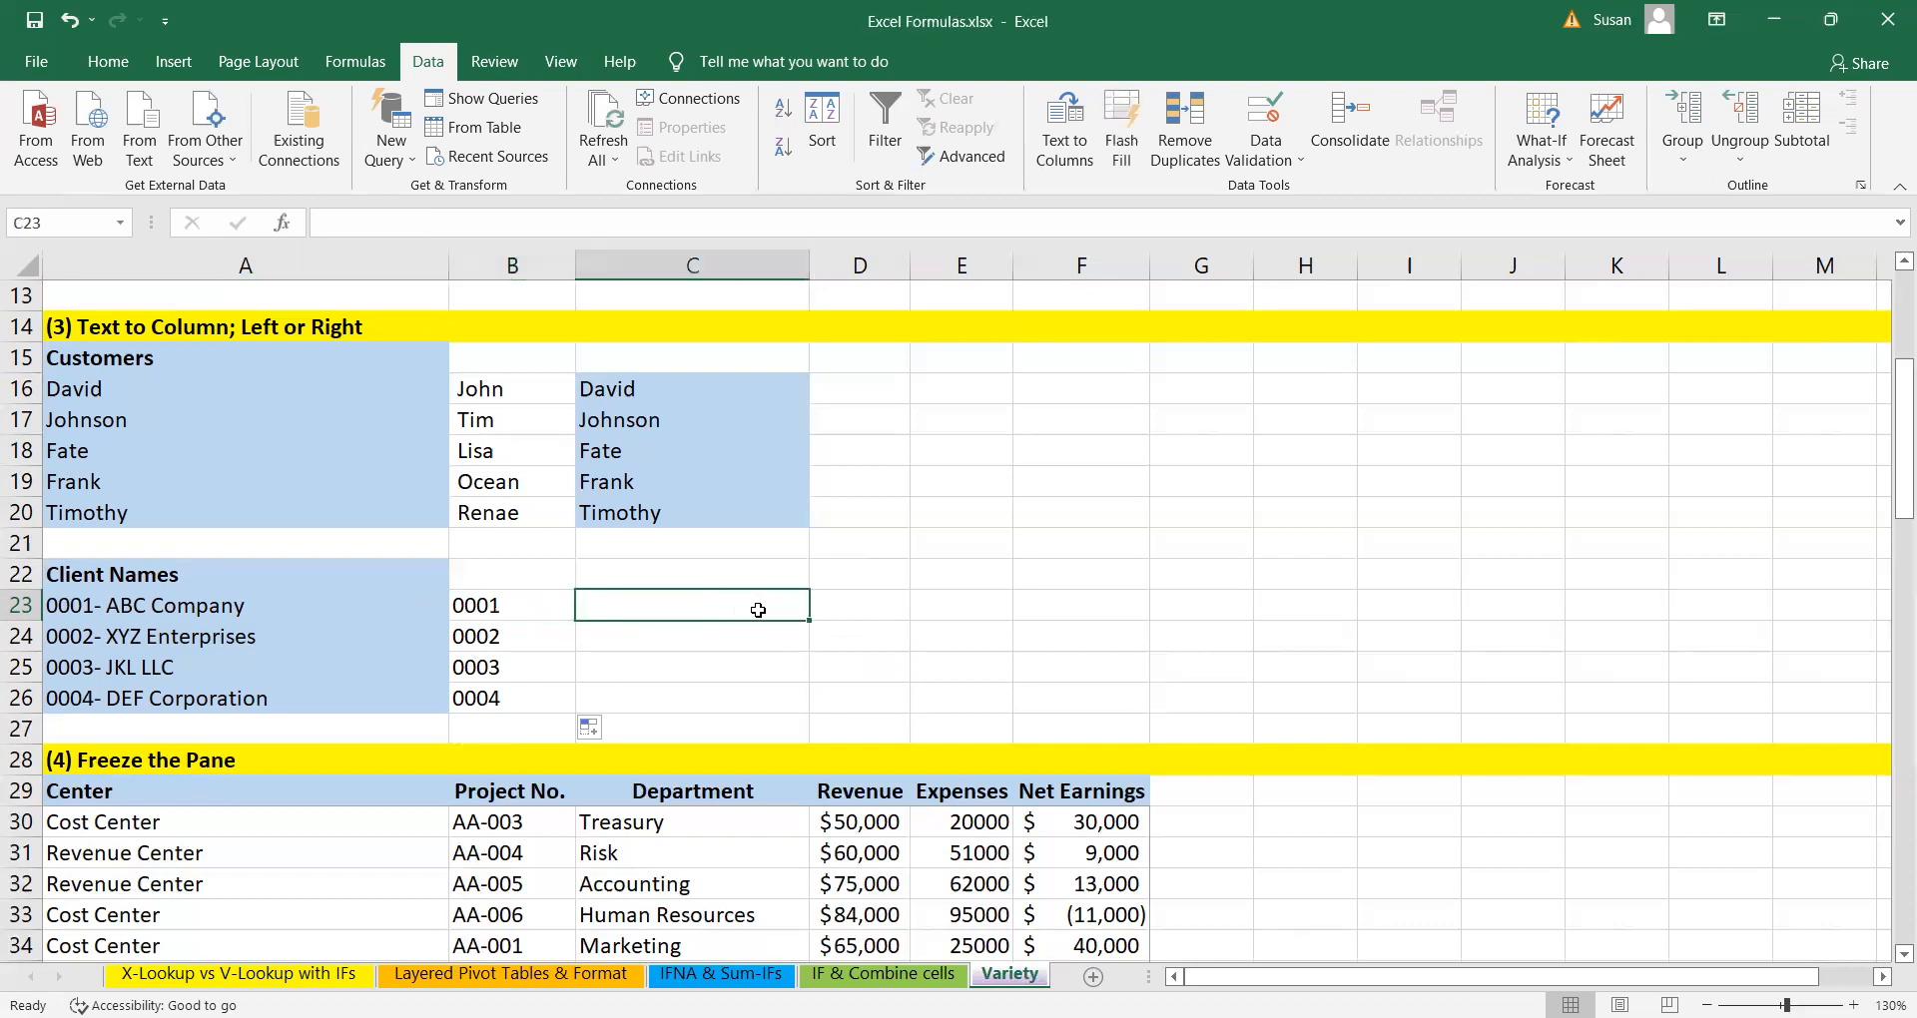
pyautogui.write('=')
pyautogui.press('Up')
pyautogui.press('Up')
pyautogui.press('Up')
pyautogui.press('Up')
pyautogui.press('Up')
pyautogui.press('Up')
pyautogui.press('Up')
pyautogui.write('&')
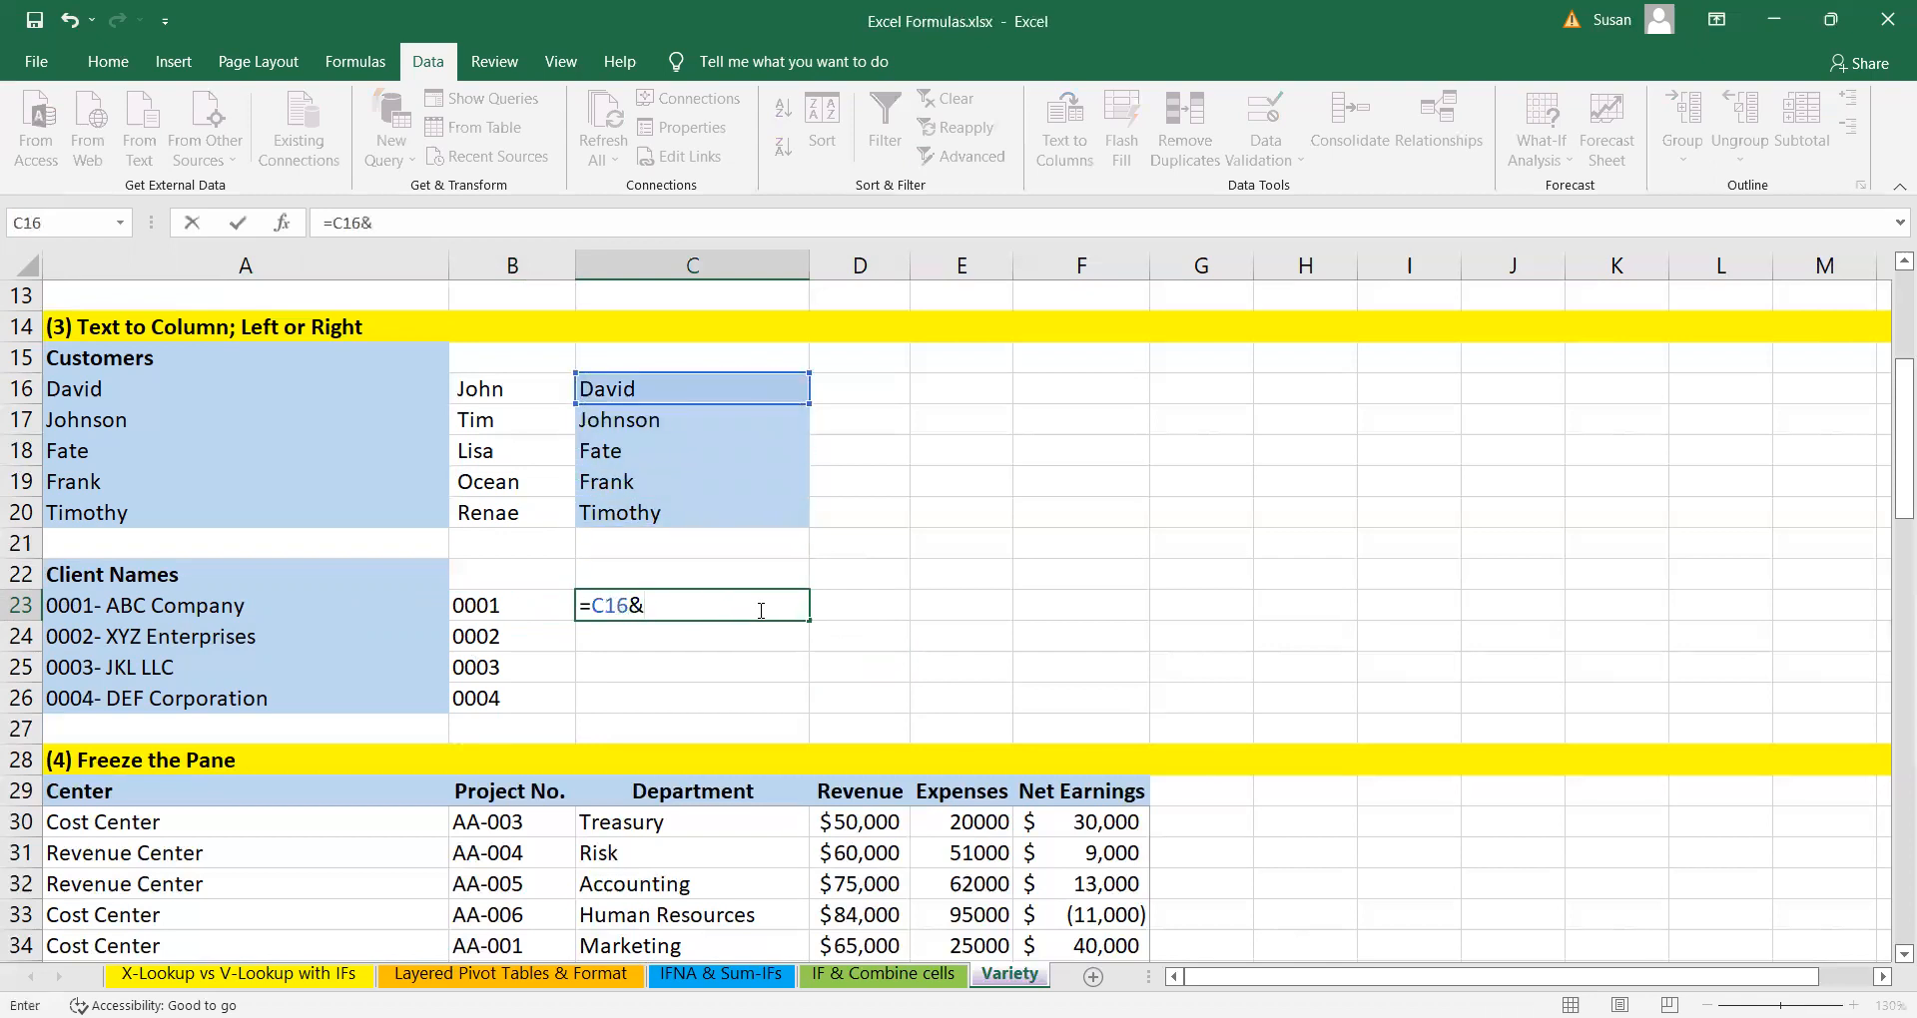
pyautogui.click(527, 605)
pyautogui.press('Return')
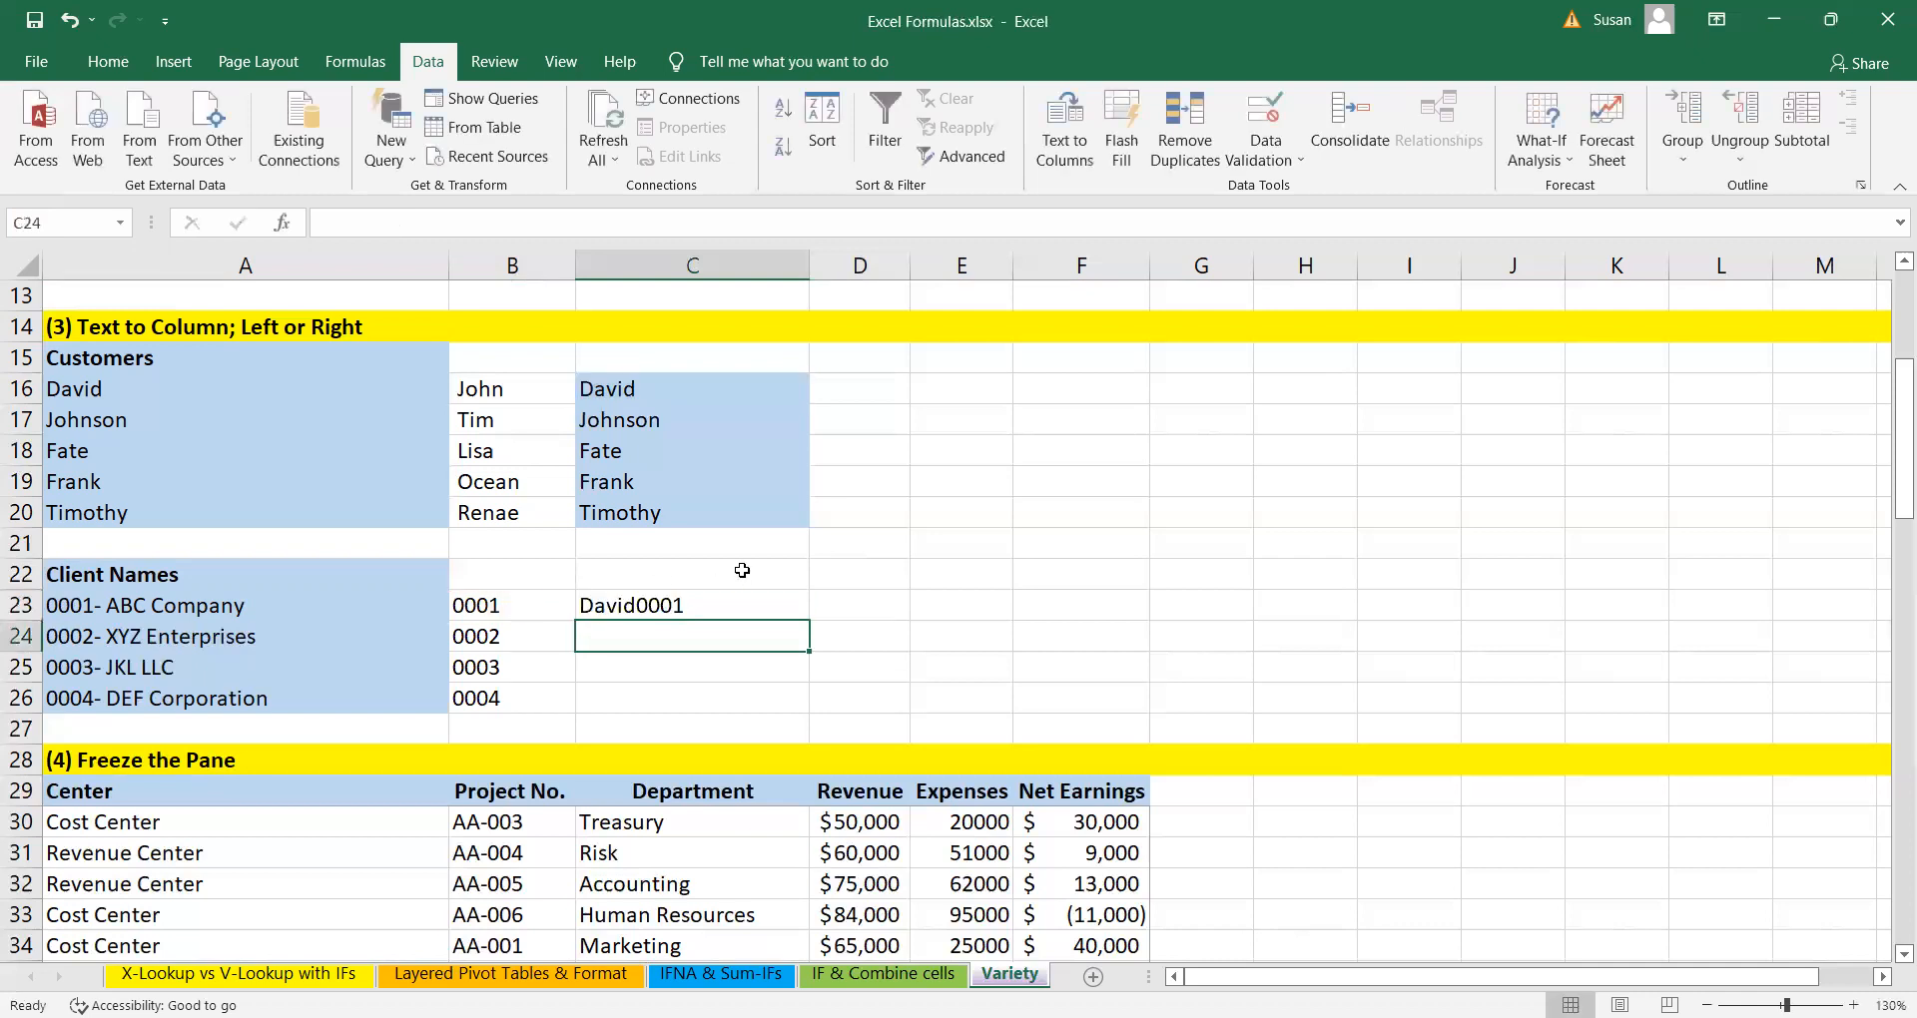
# - Copy the combining formula from C23 down through C26 and check each copied cell
pyautogui.click(722, 604)
pyautogui.moveTo(809, 621); pyautogui.dragTo(809, 711)
pyautogui.click(963, 667)
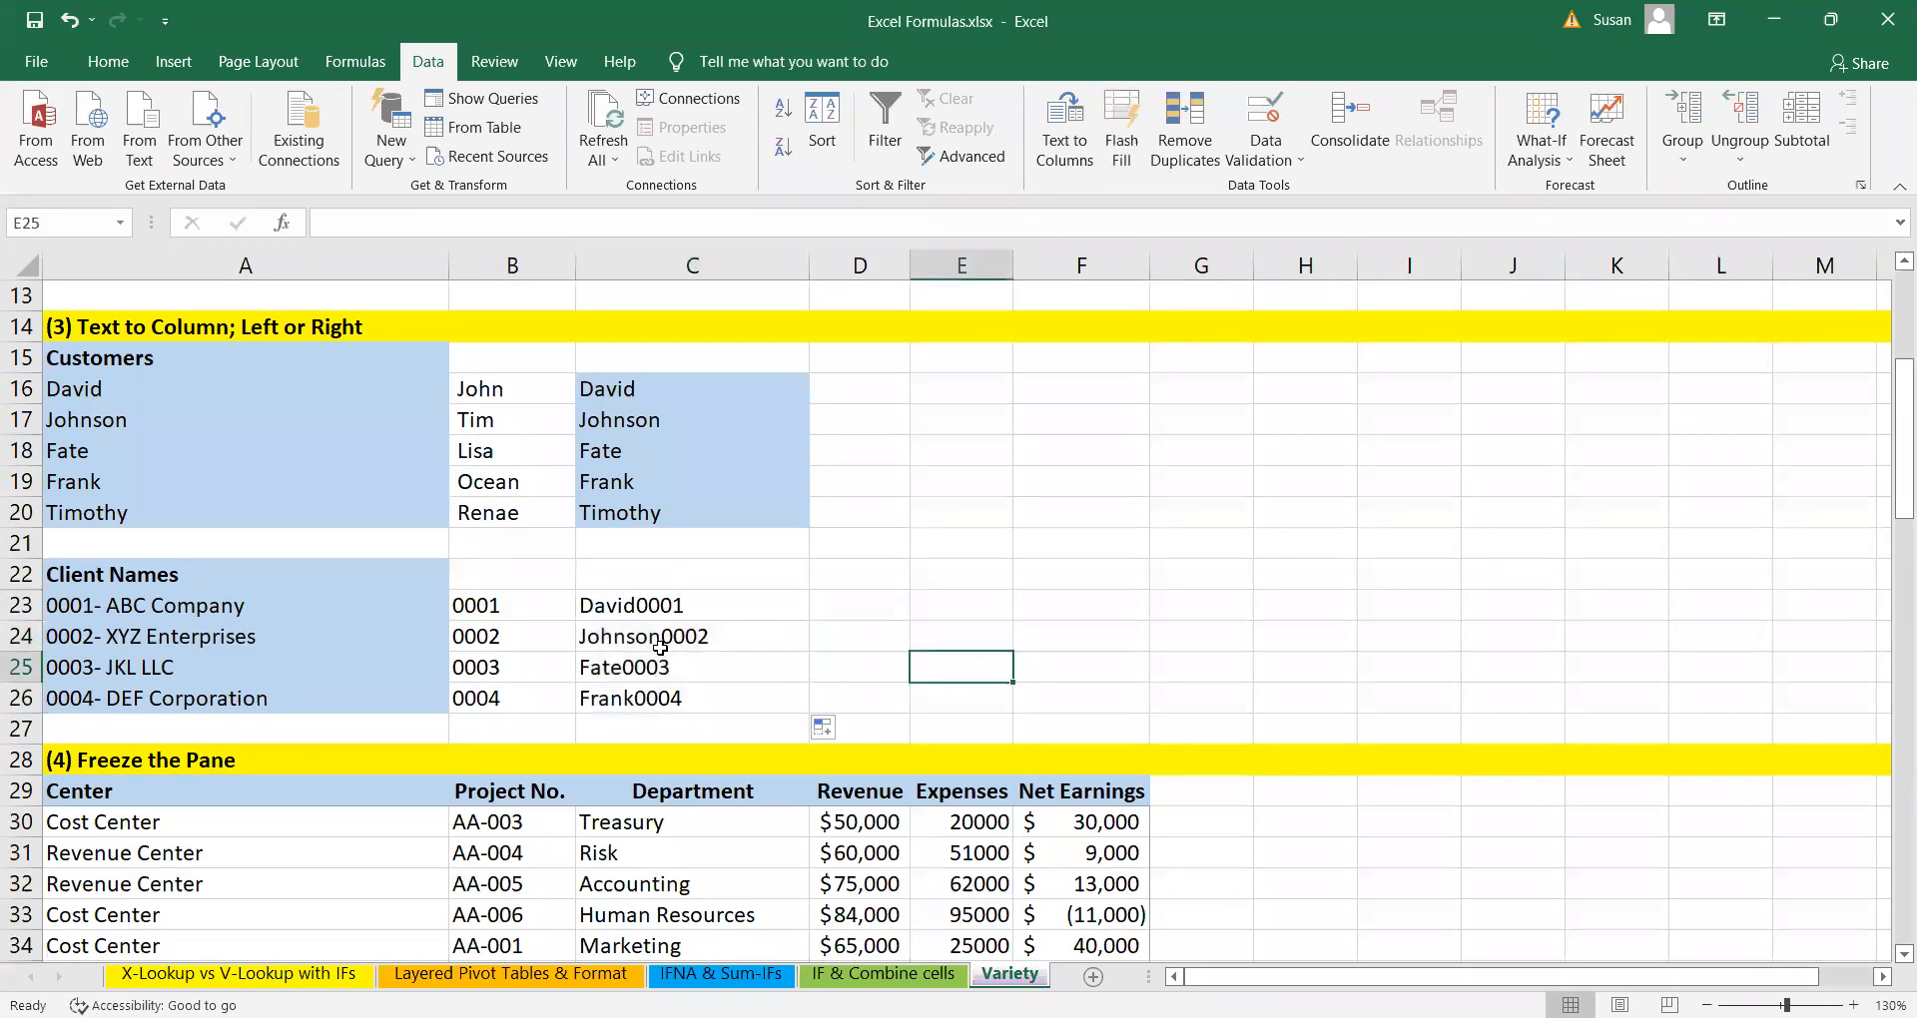
pyautogui.click(660, 615)
pyautogui.click(672, 642)
pyautogui.click(677, 671)
pyautogui.click(690, 697)
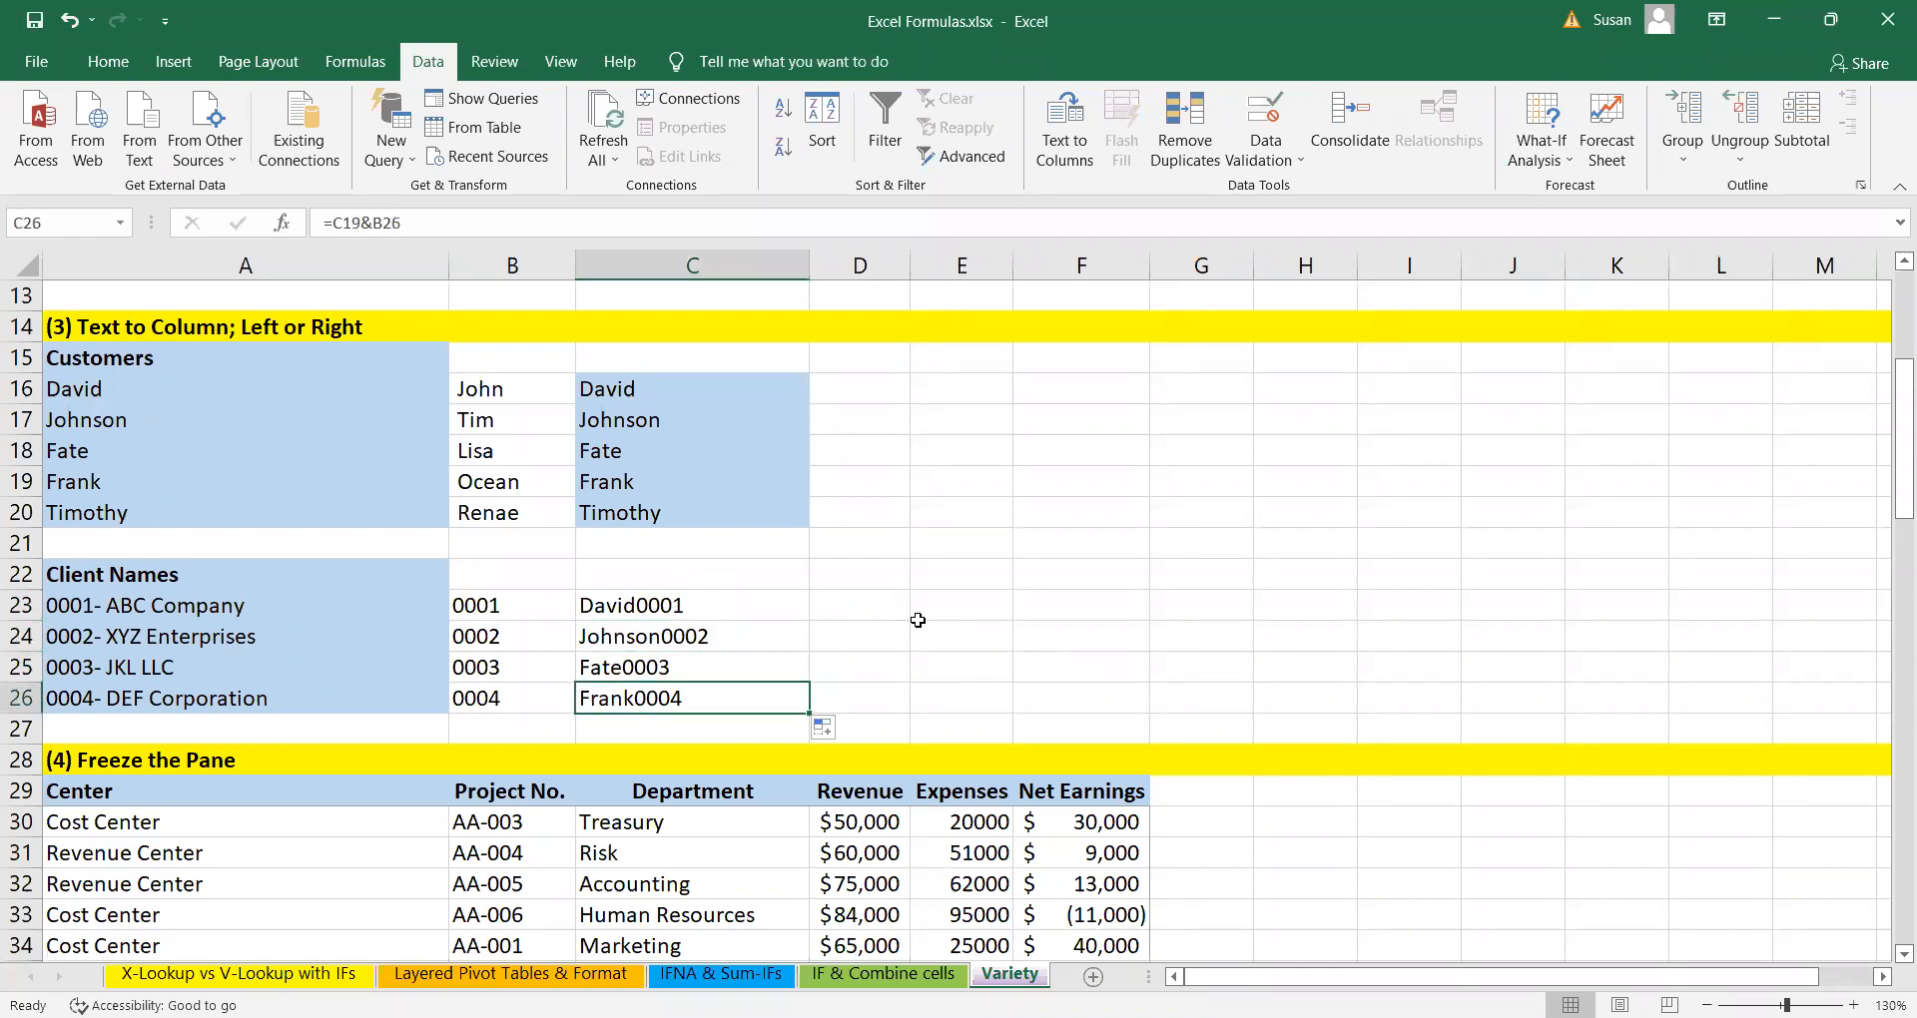
# - Extract the last four characters of the combined text into D23 with the formula =RIGHT(C23,4)
pyautogui.click(890, 602)
pyautogui.write('=')
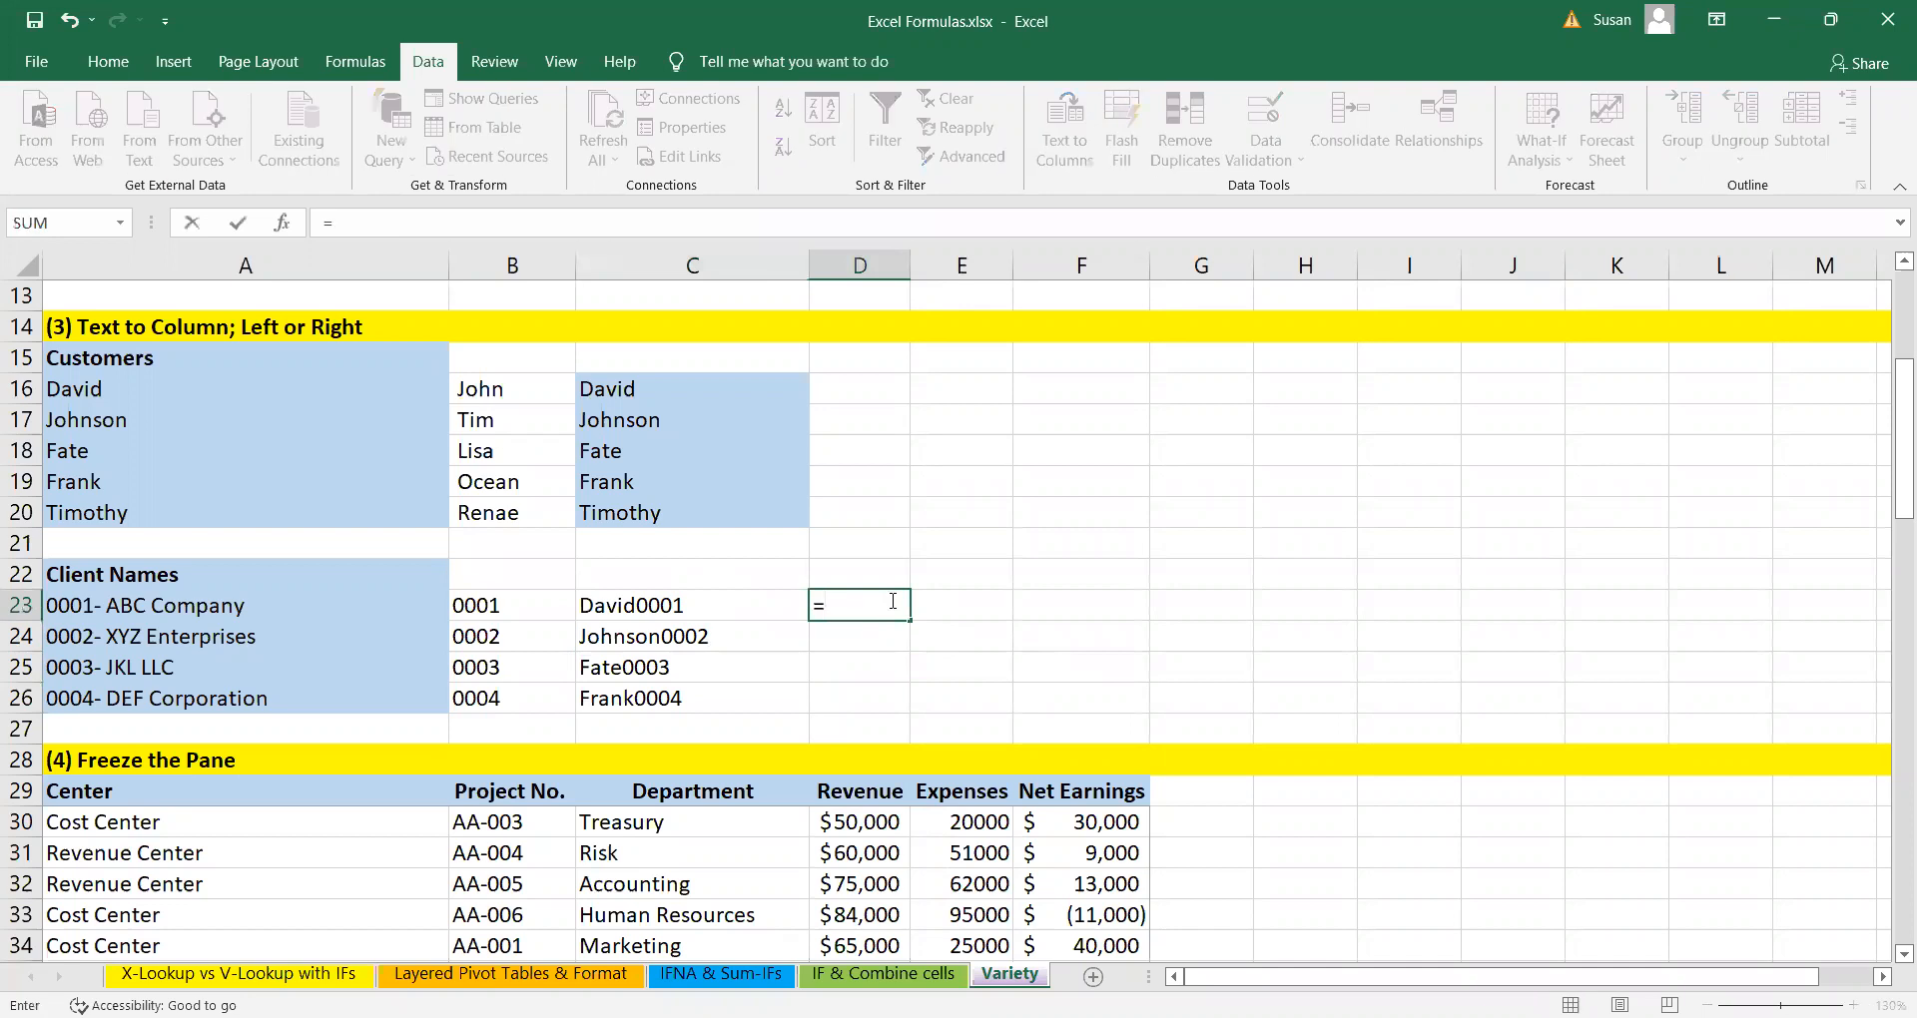
pyautogui.write('RIGHT(')
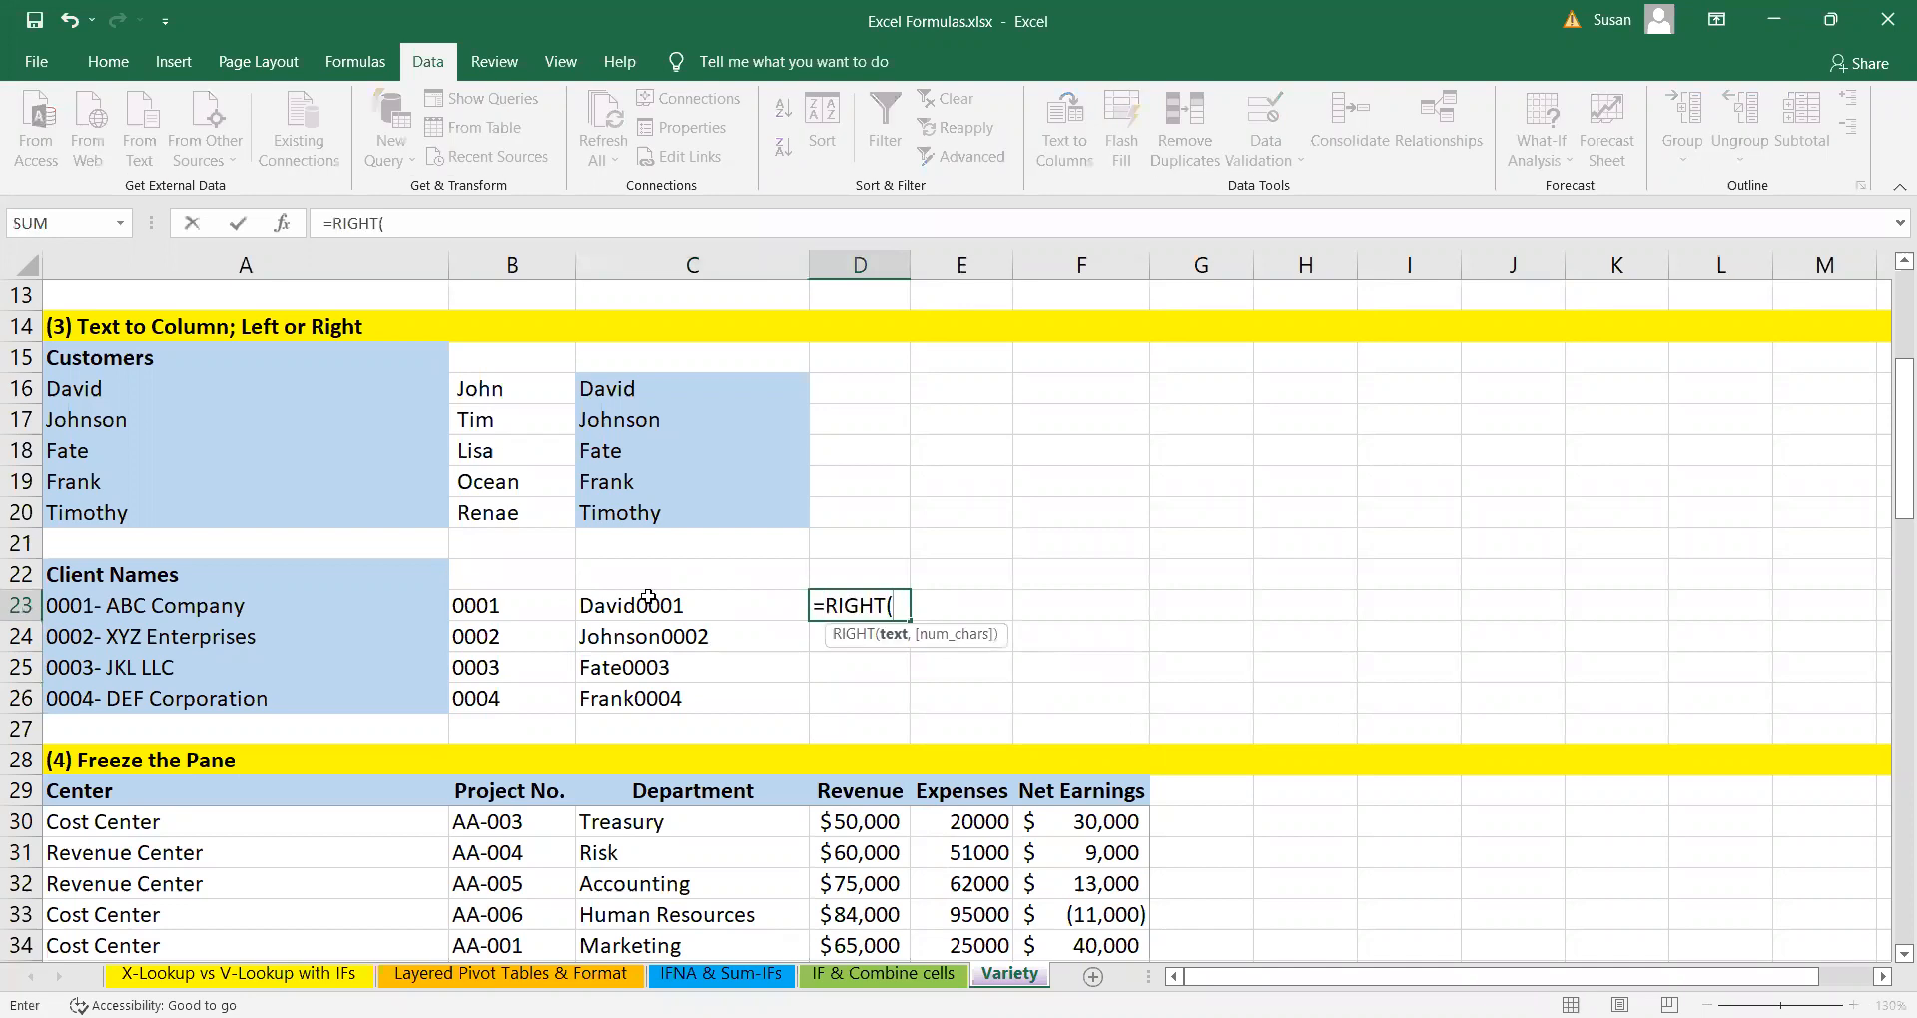
pyautogui.click(650, 602)
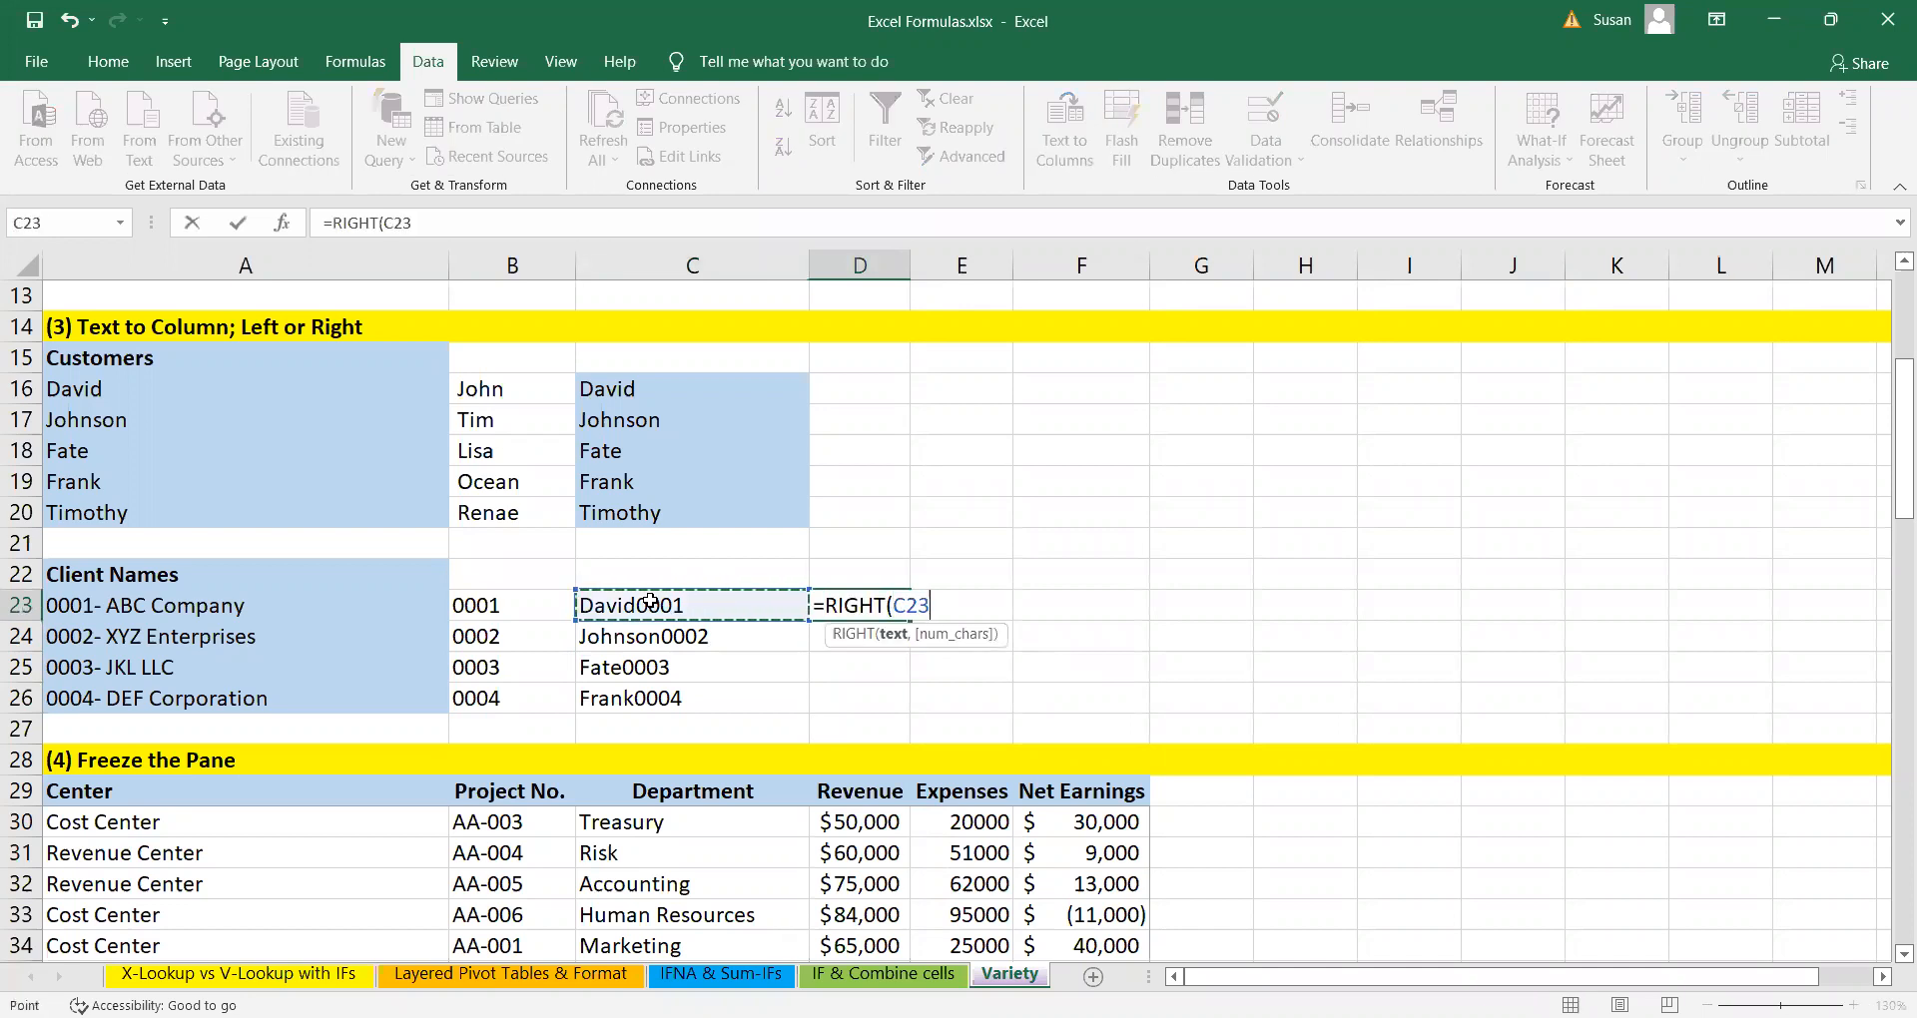
pyautogui.write(',4')
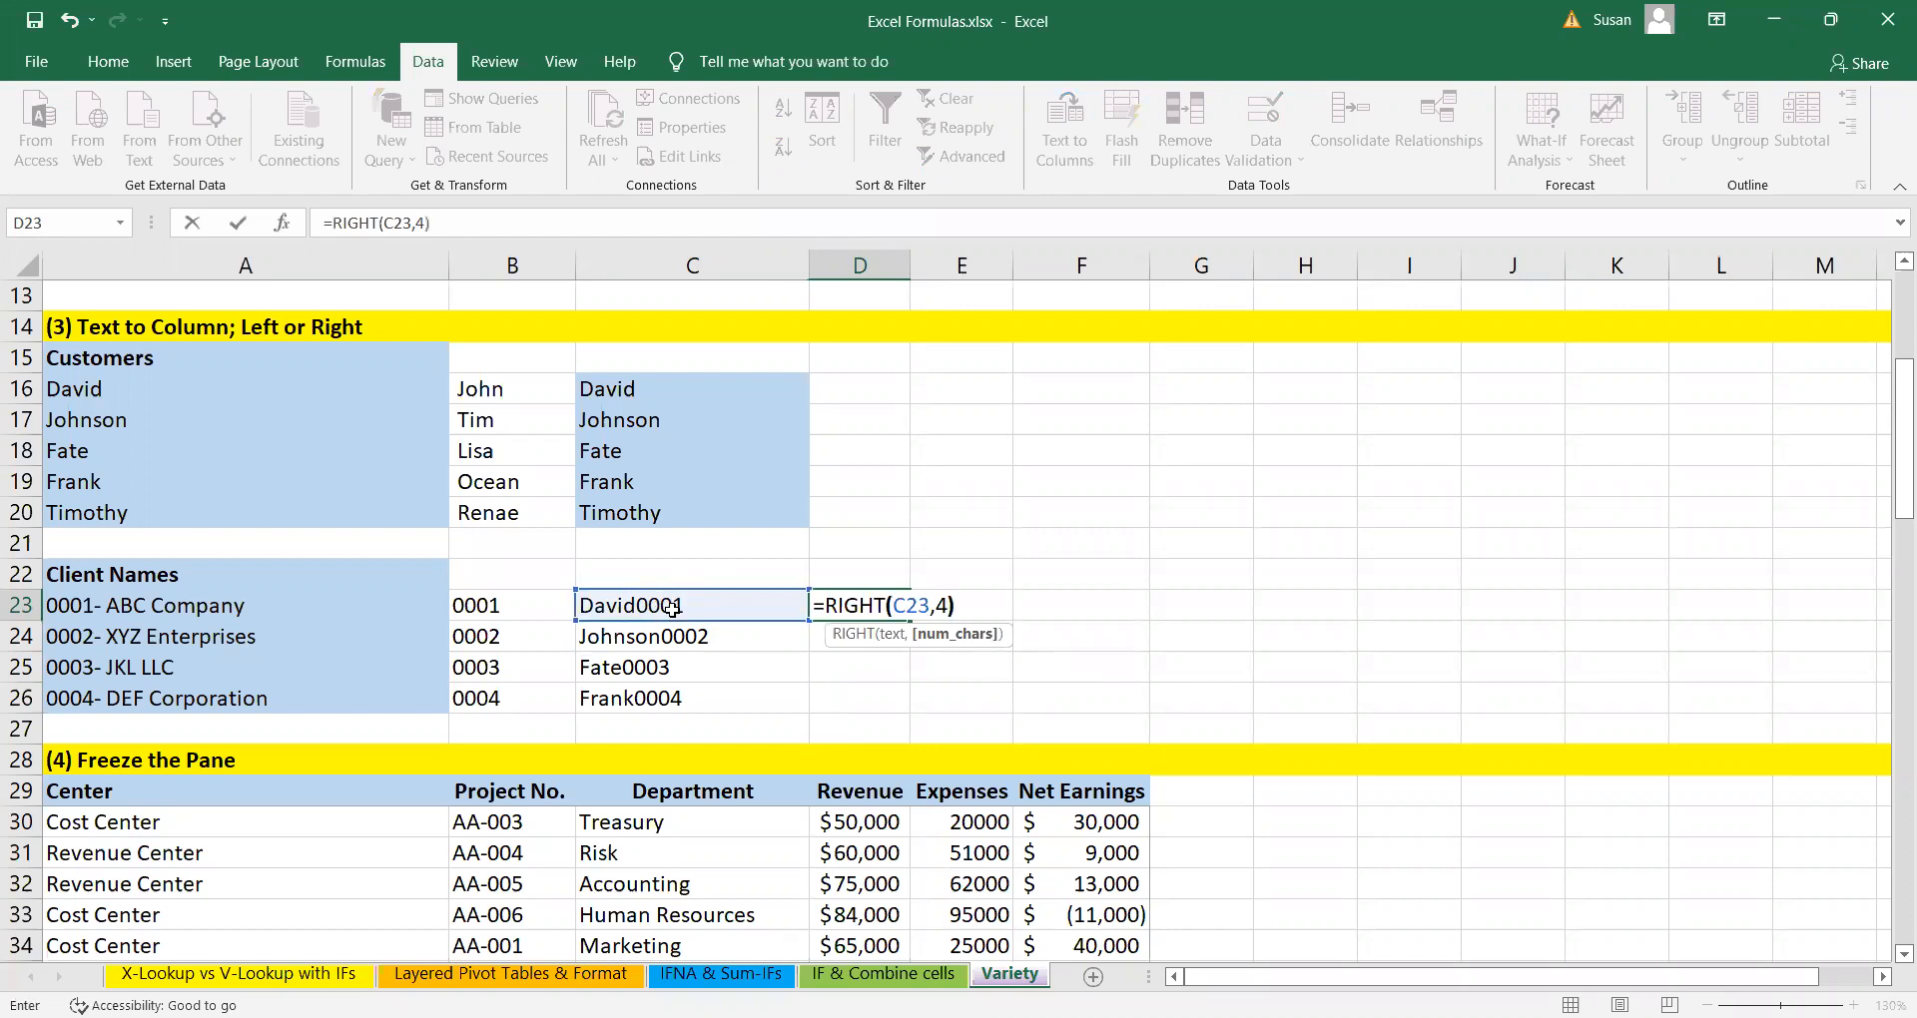
pyautogui.write(')')
pyautogui.press('Return')
# - Copy the RIGHT formula from D23 down through D26
pyautogui.click(872, 607)
pyautogui.moveTo(910, 620); pyautogui.dragTo(911, 711)
pyautogui.click(1067, 657)
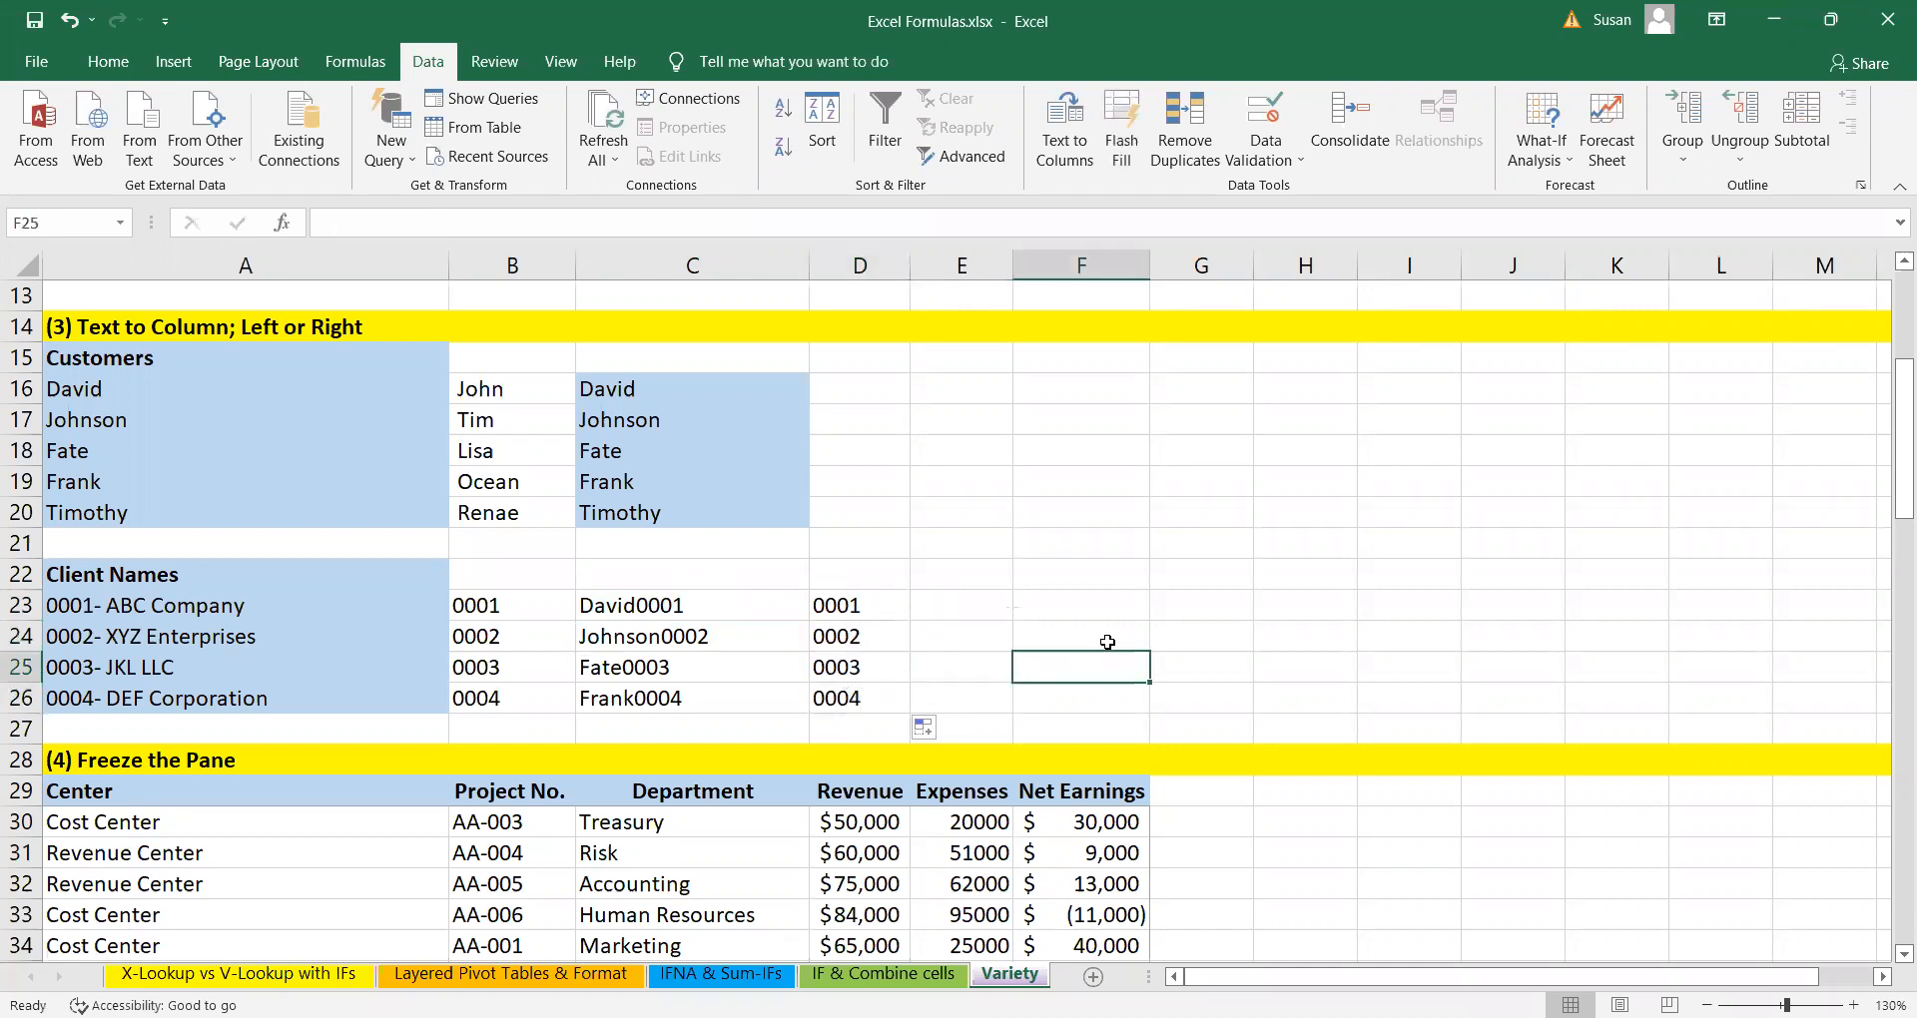
pyautogui.click(1139, 596)
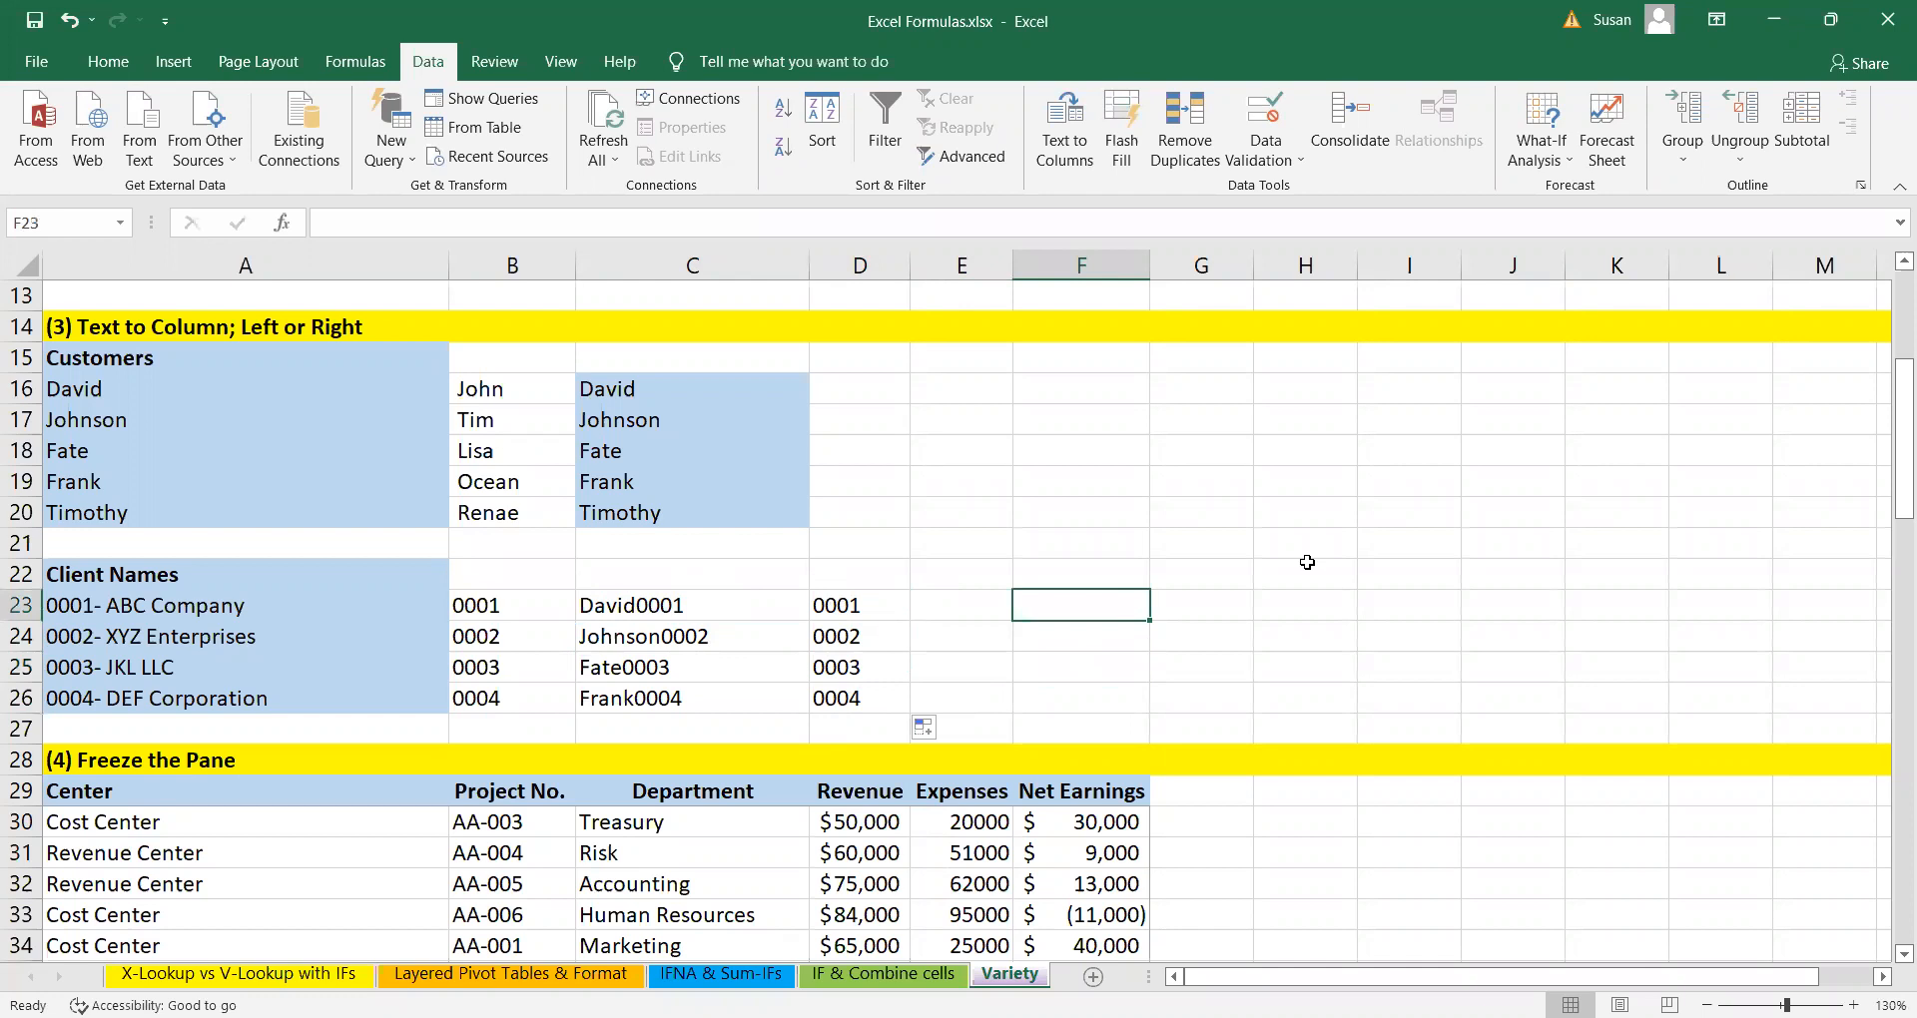
# - Look through the Freeze the Pane table and the print-area table below it, down to the last data rows
pyautogui.scroll(-1, 973, 690)
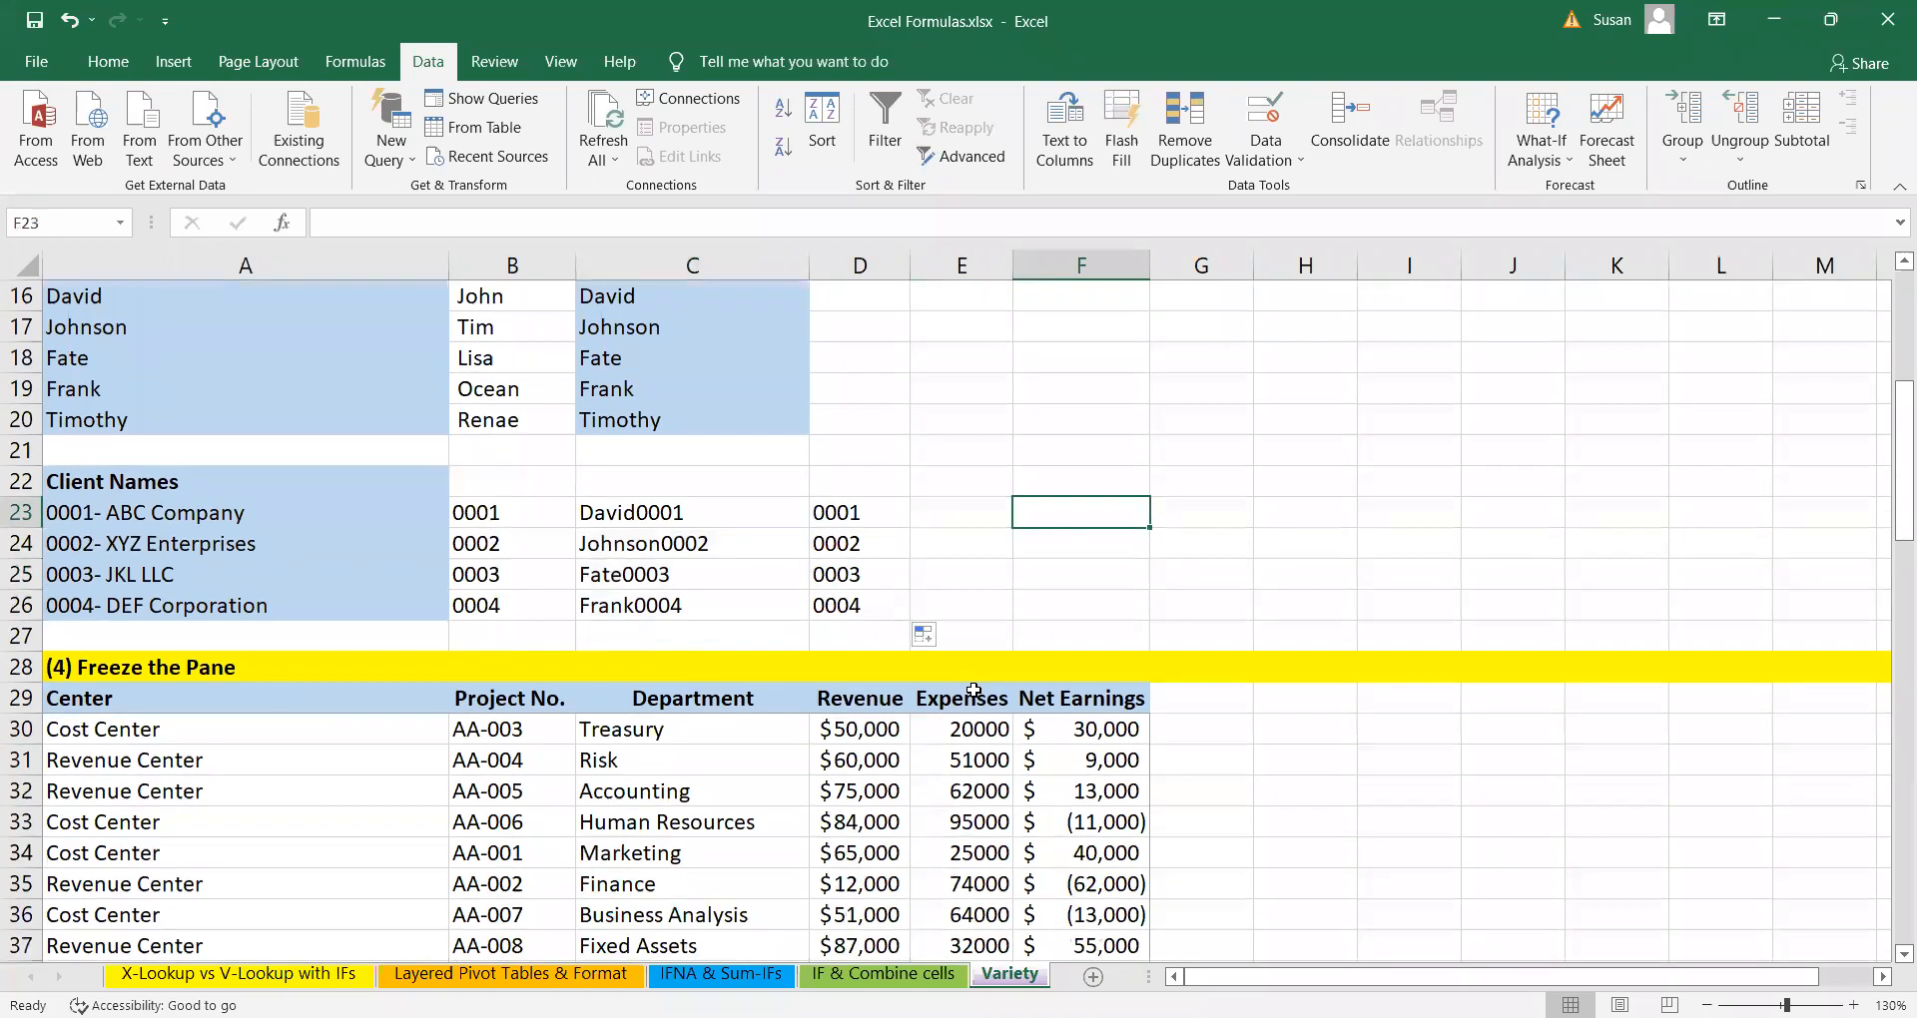
pyautogui.scroll(-5, 973, 690)
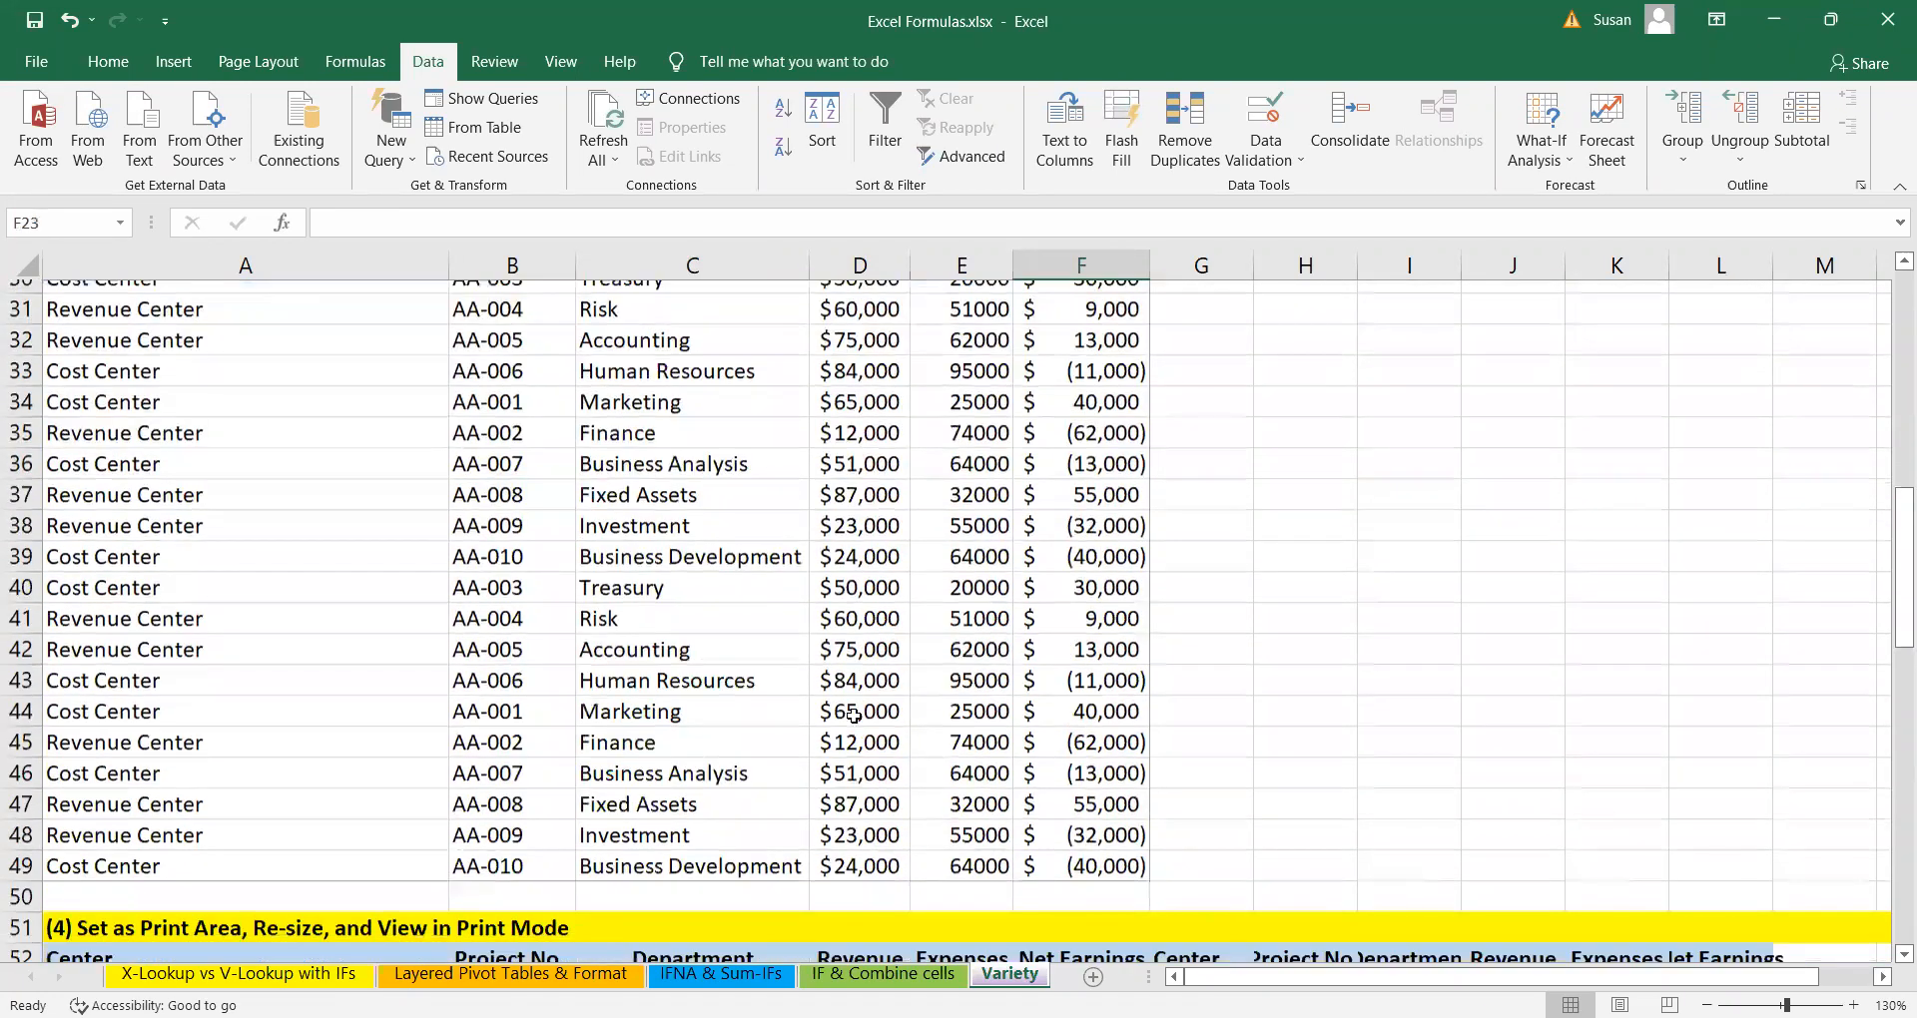
pyautogui.click(377, 688)
pyautogui.scroll(3, 377, 689)
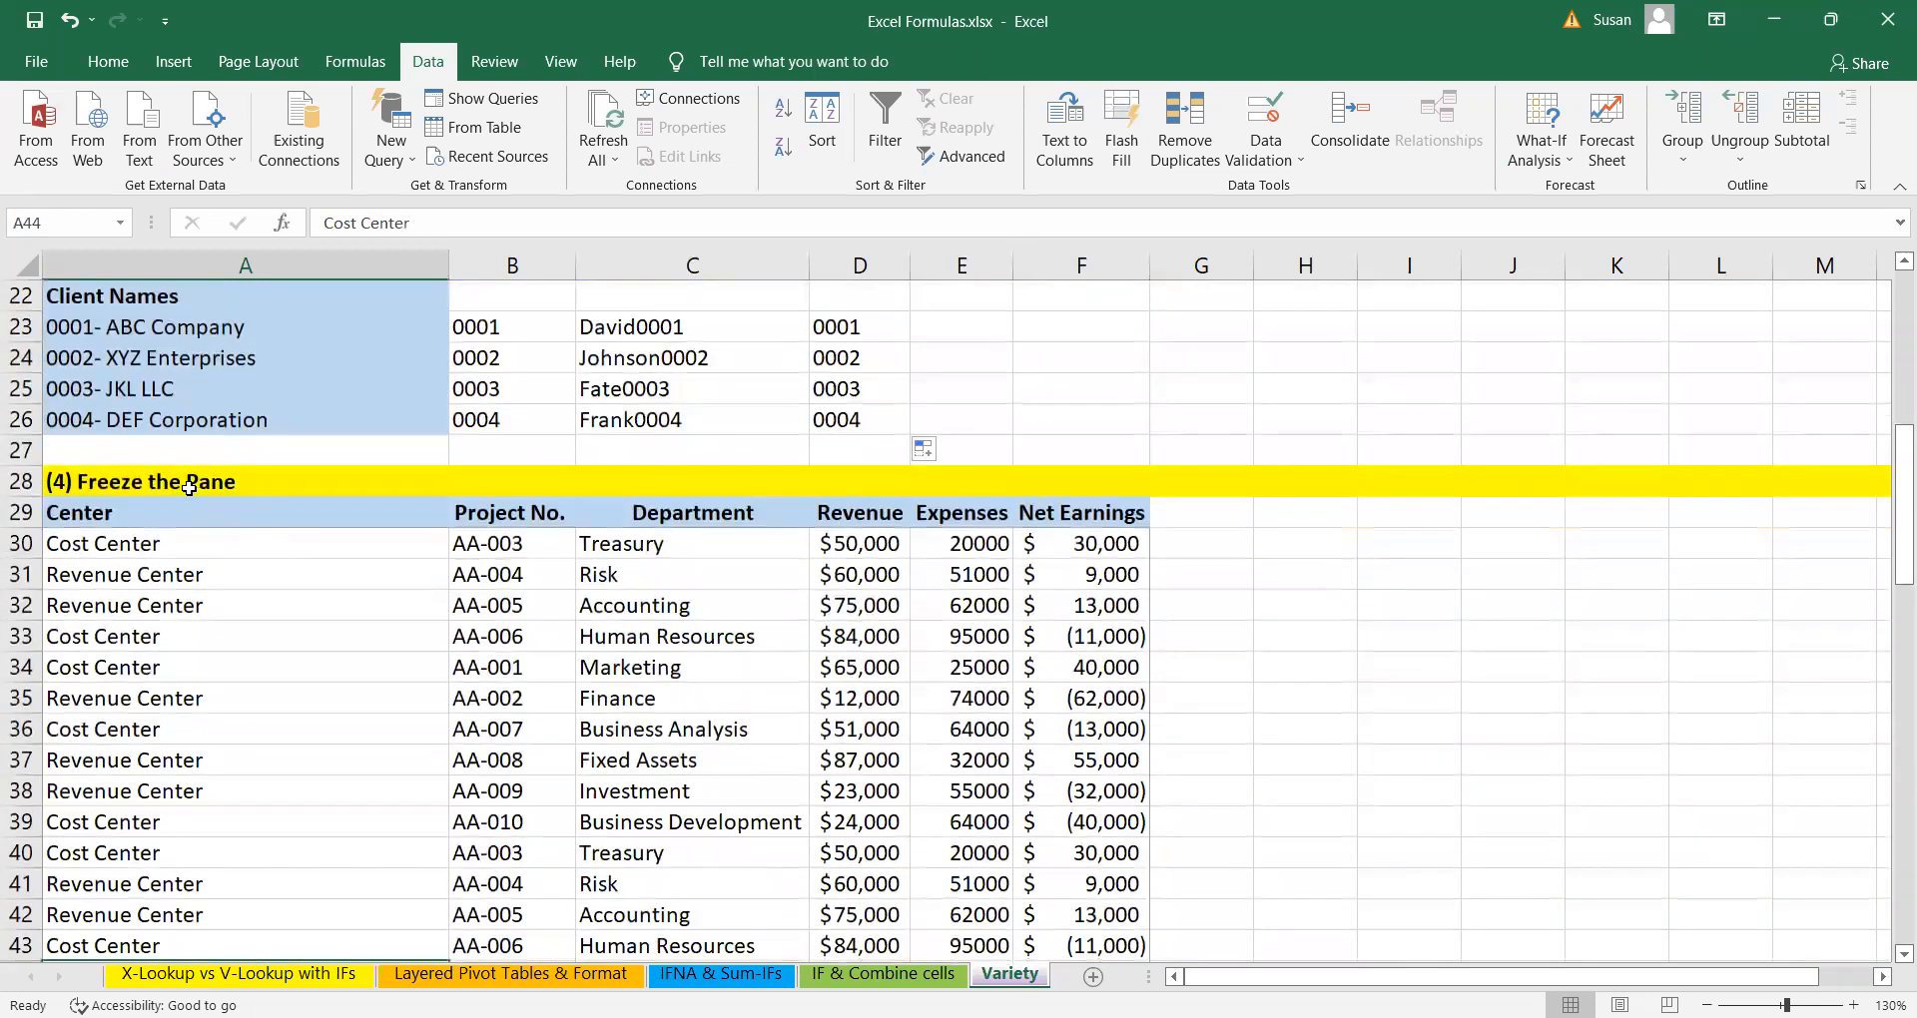
pyautogui.click(792, 696)
pyautogui.scroll(-7, 796, 706)
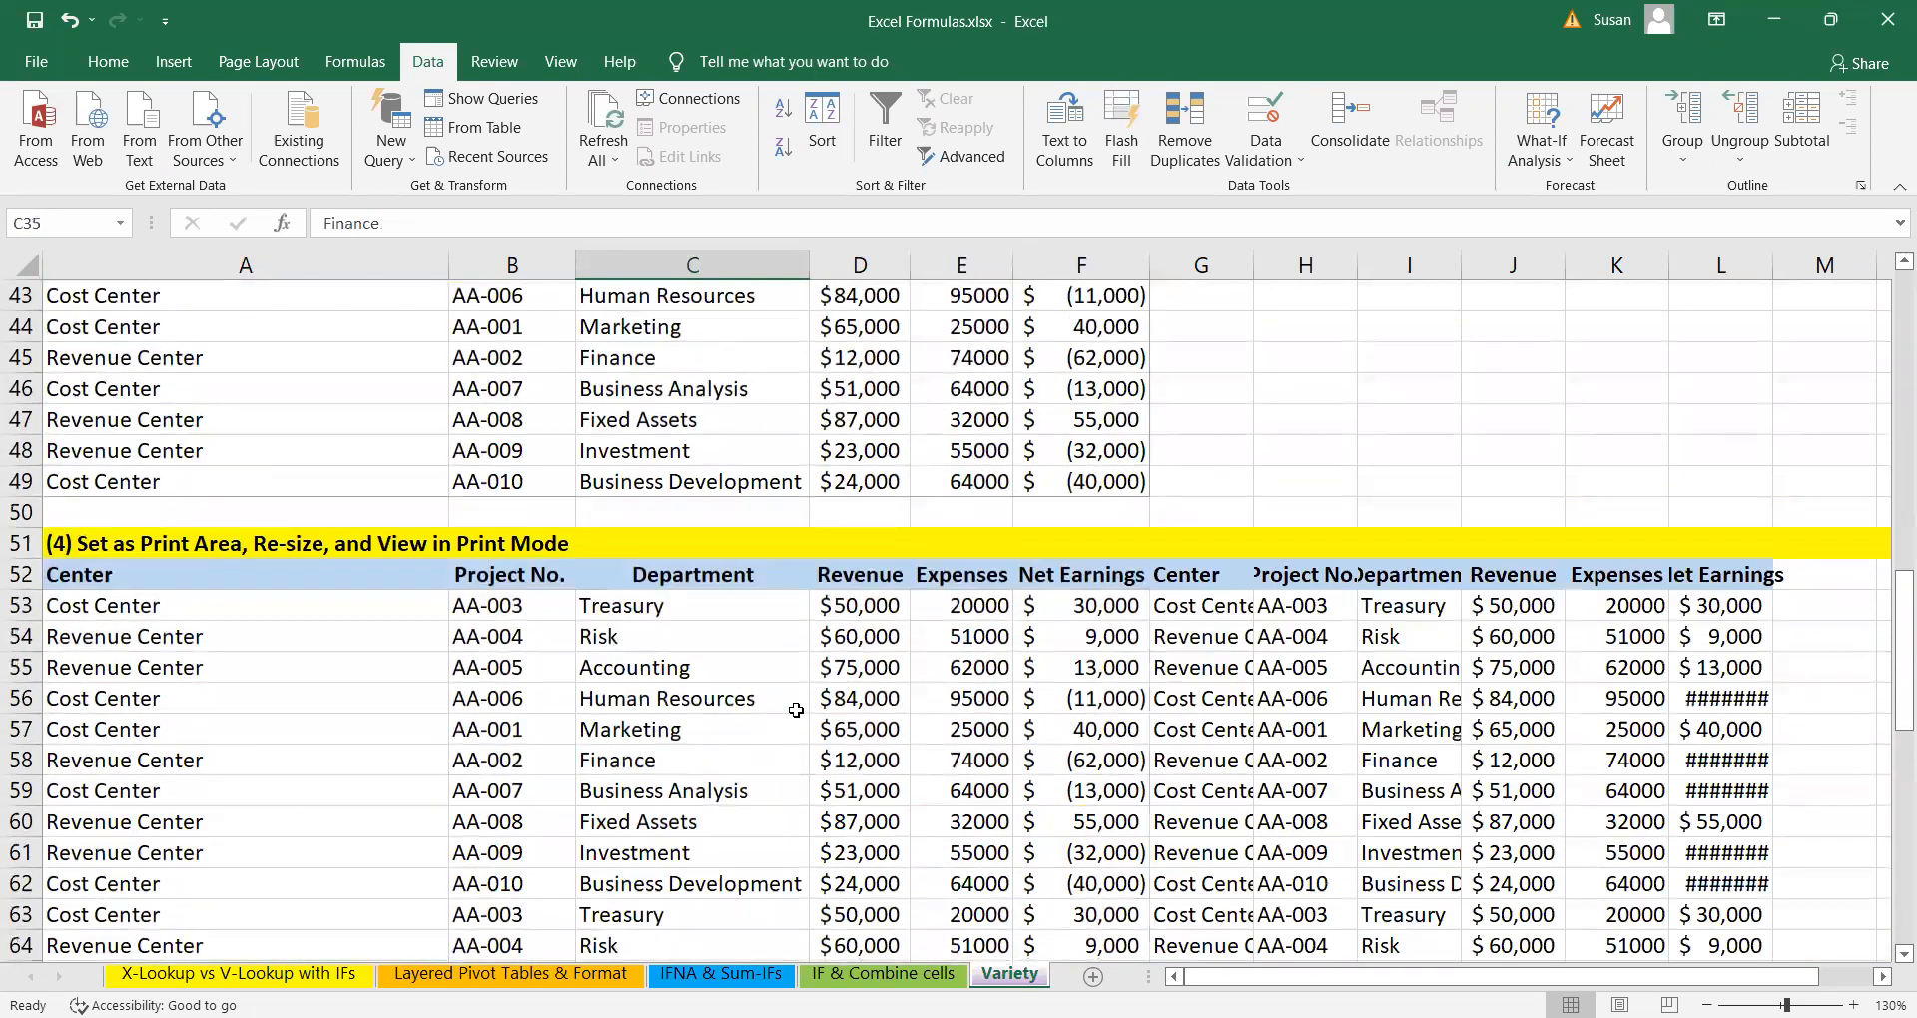
pyautogui.scroll(-2, 796, 710)
pyautogui.scroll(10, 795, 710)
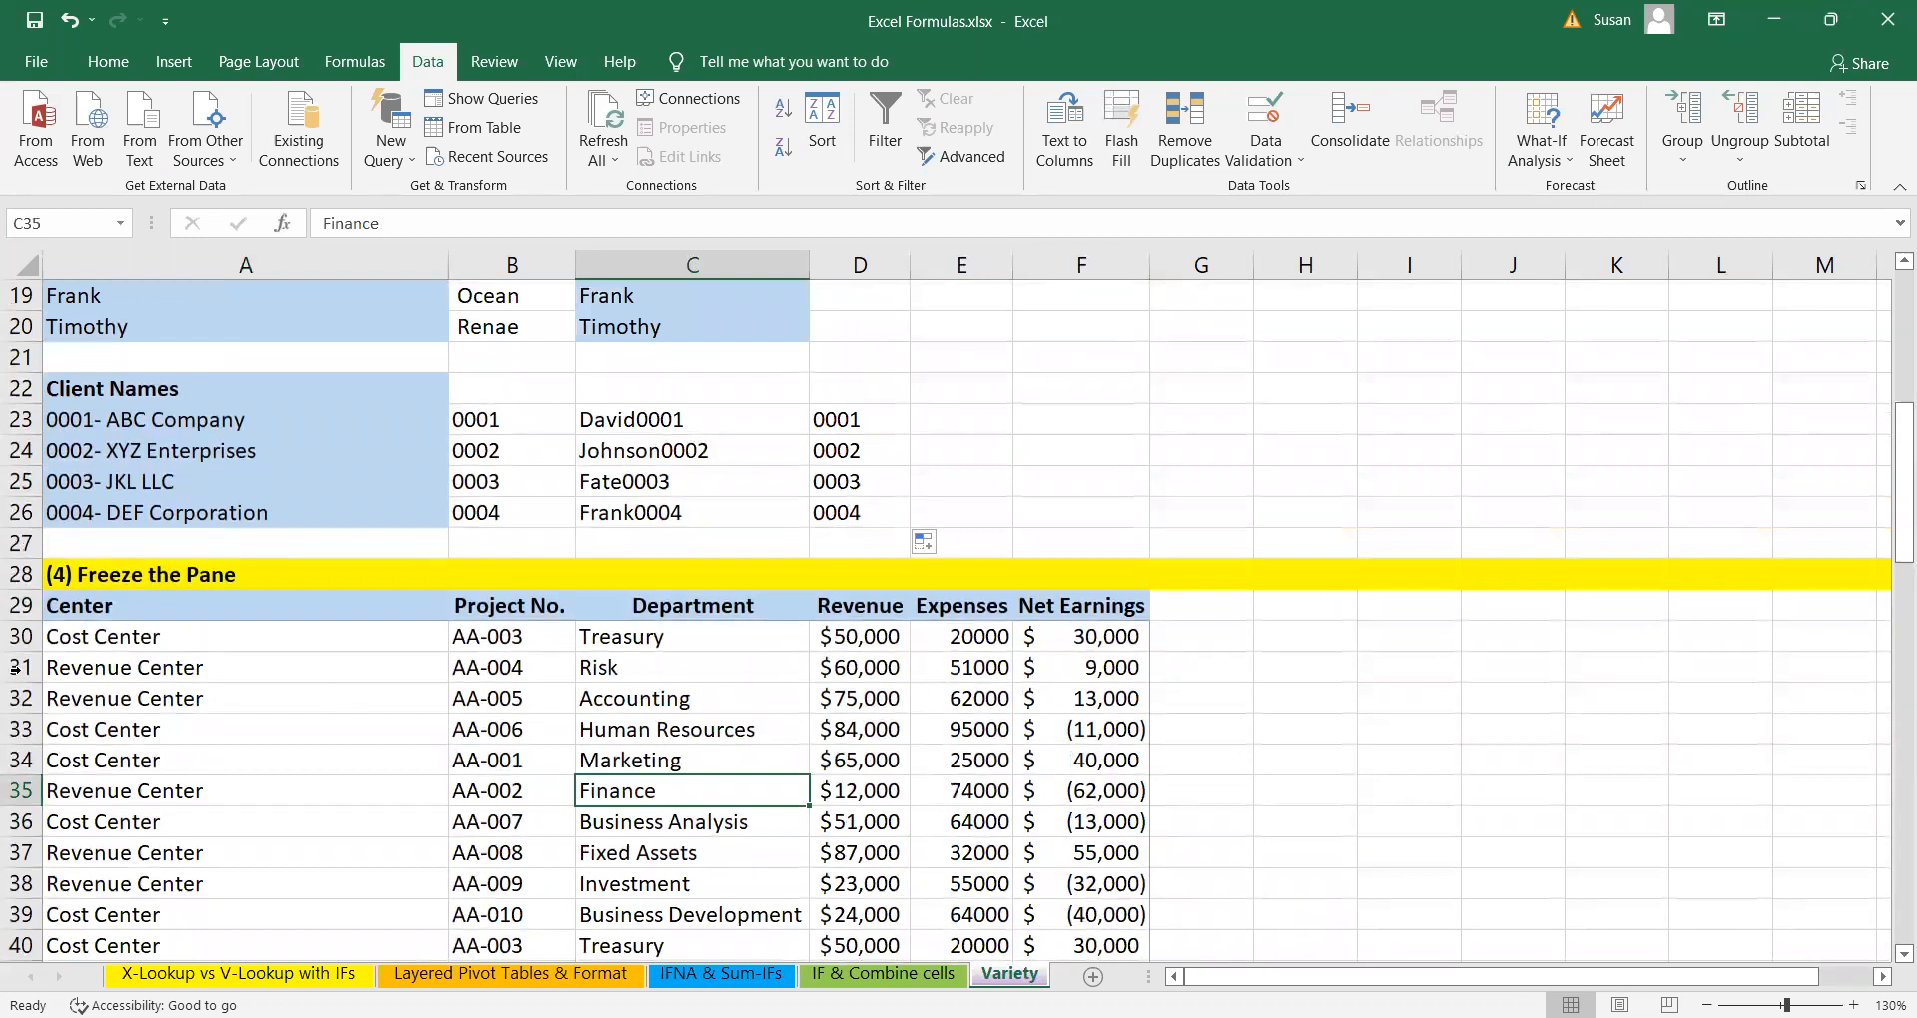
pyautogui.click(625, 663)
pyautogui.scroll(-3, 626, 659)
pyautogui.scroll(-8, 626, 657)
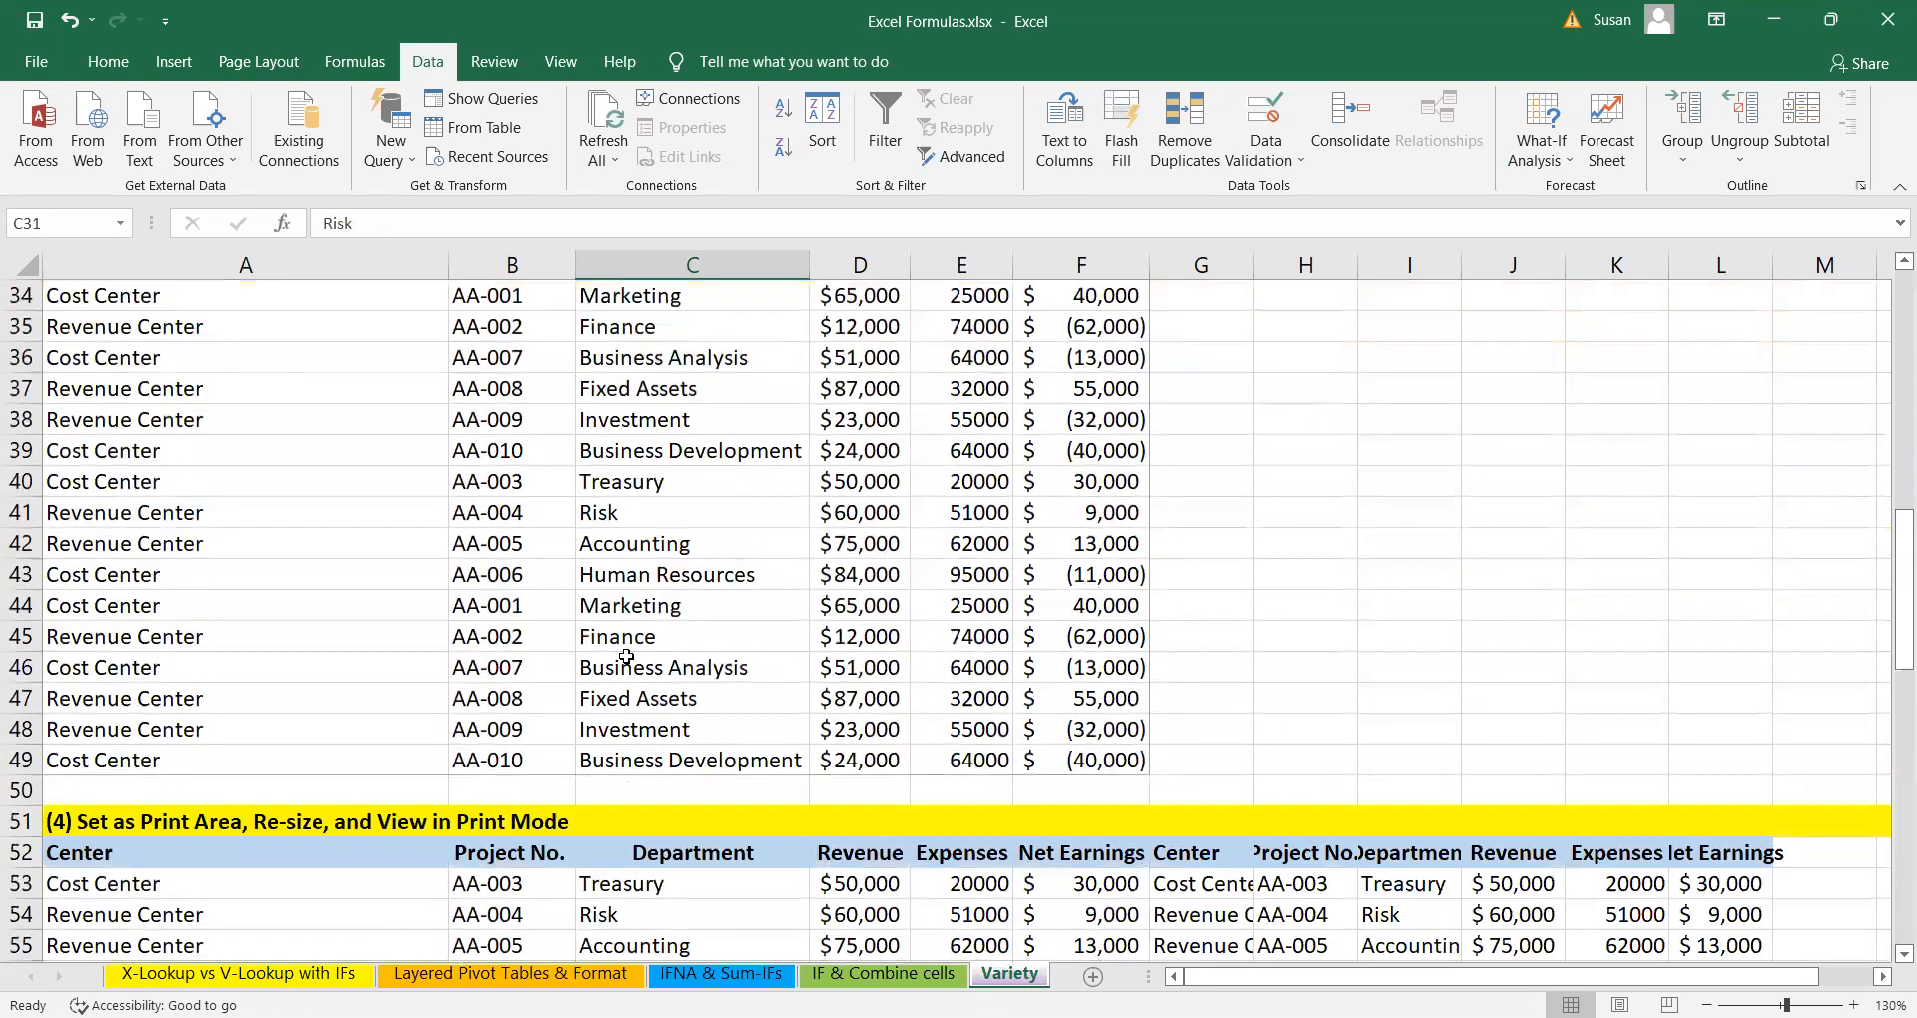
pyautogui.scroll(1, 626, 657)
pyautogui.scroll(-8, 626, 657)
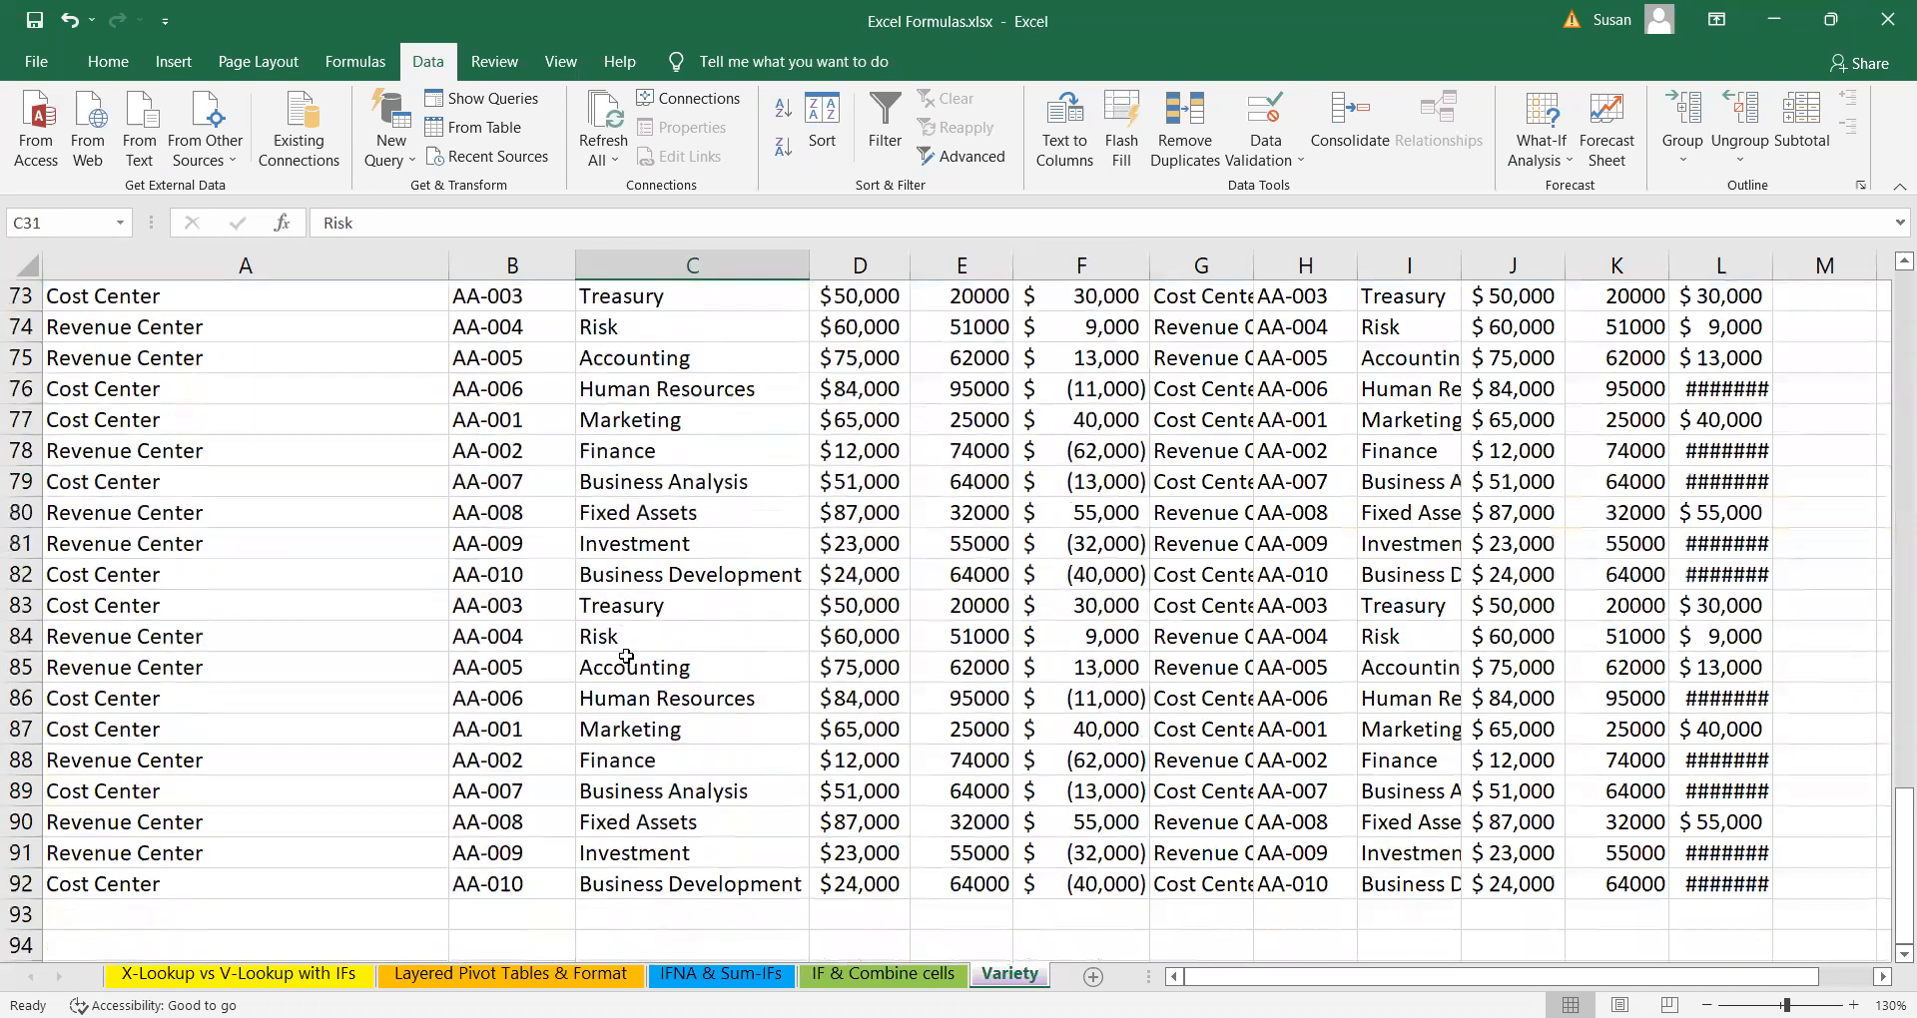
pyautogui.scroll(1, 626, 657)
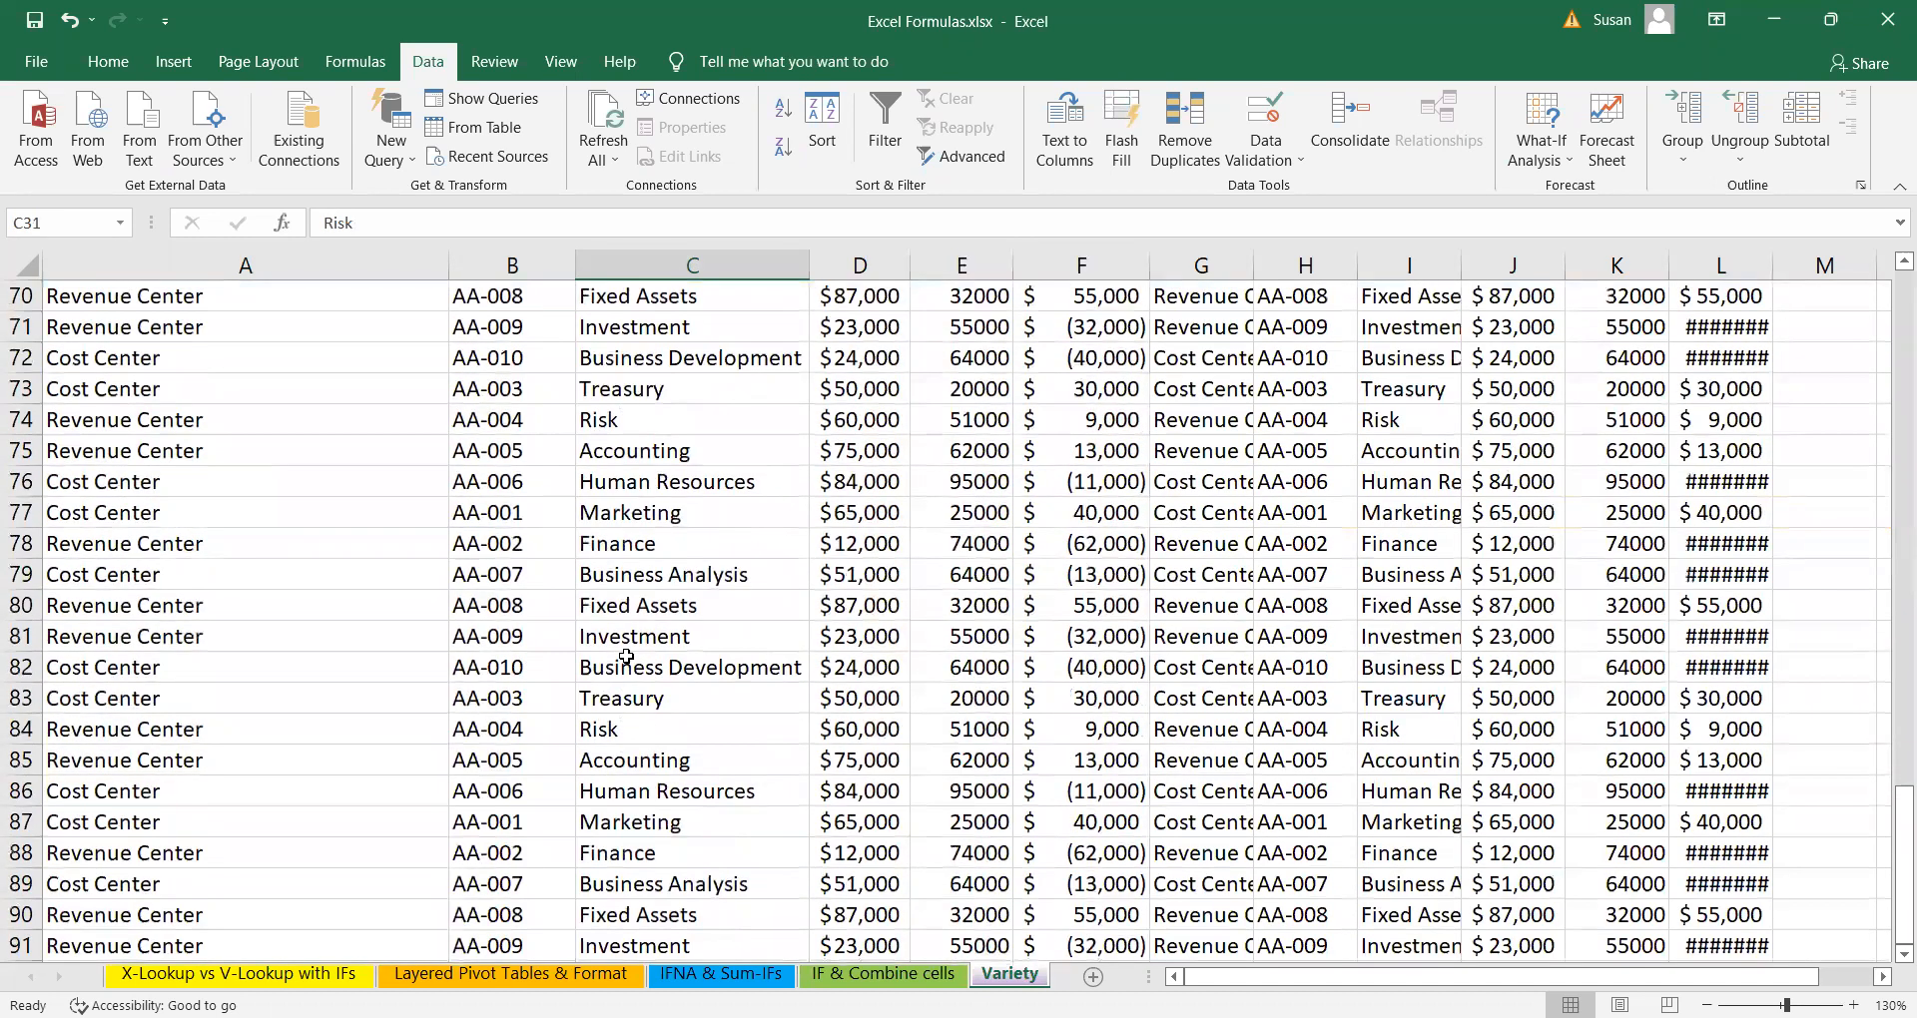
pyautogui.scroll(4, 626, 657)
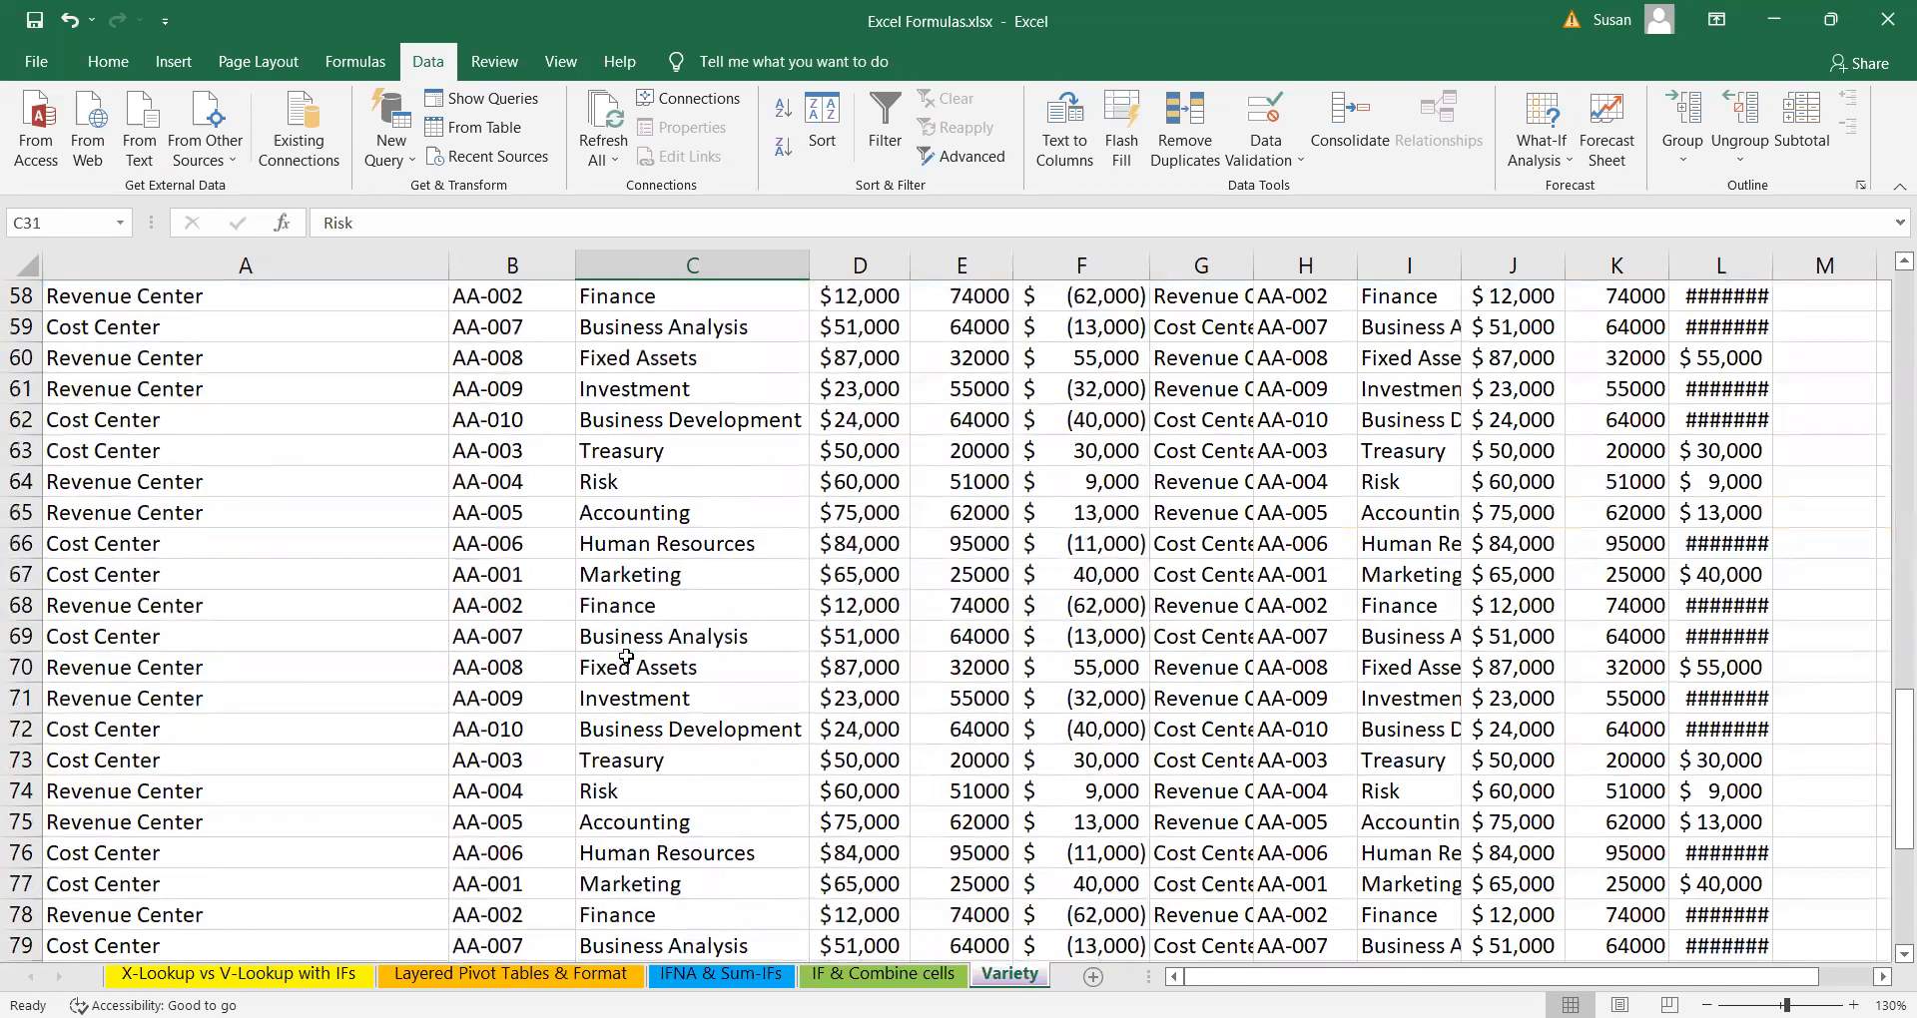
pyautogui.scroll(4, 627, 657)
# - Examine header row 52 of the print-area table and compare the section with the Freeze the Pane table above
pyautogui.click(30, 481)
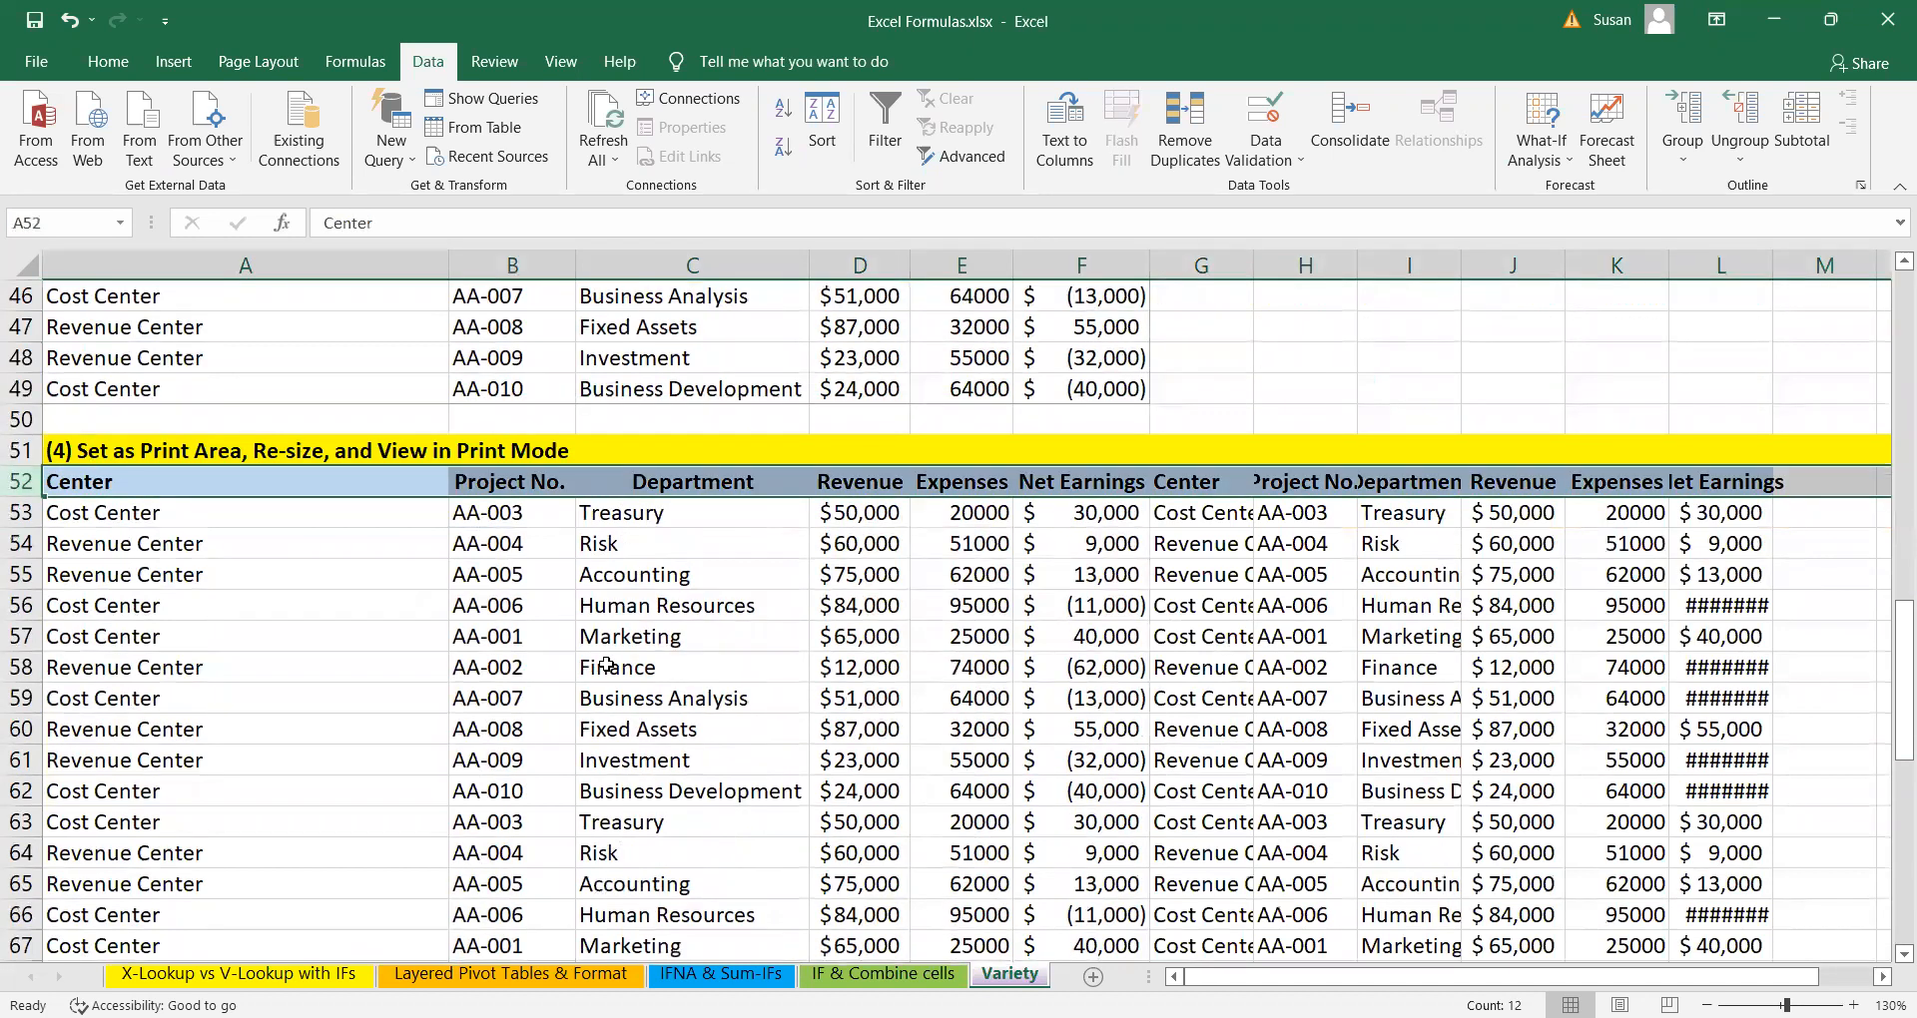
pyautogui.click(680, 611)
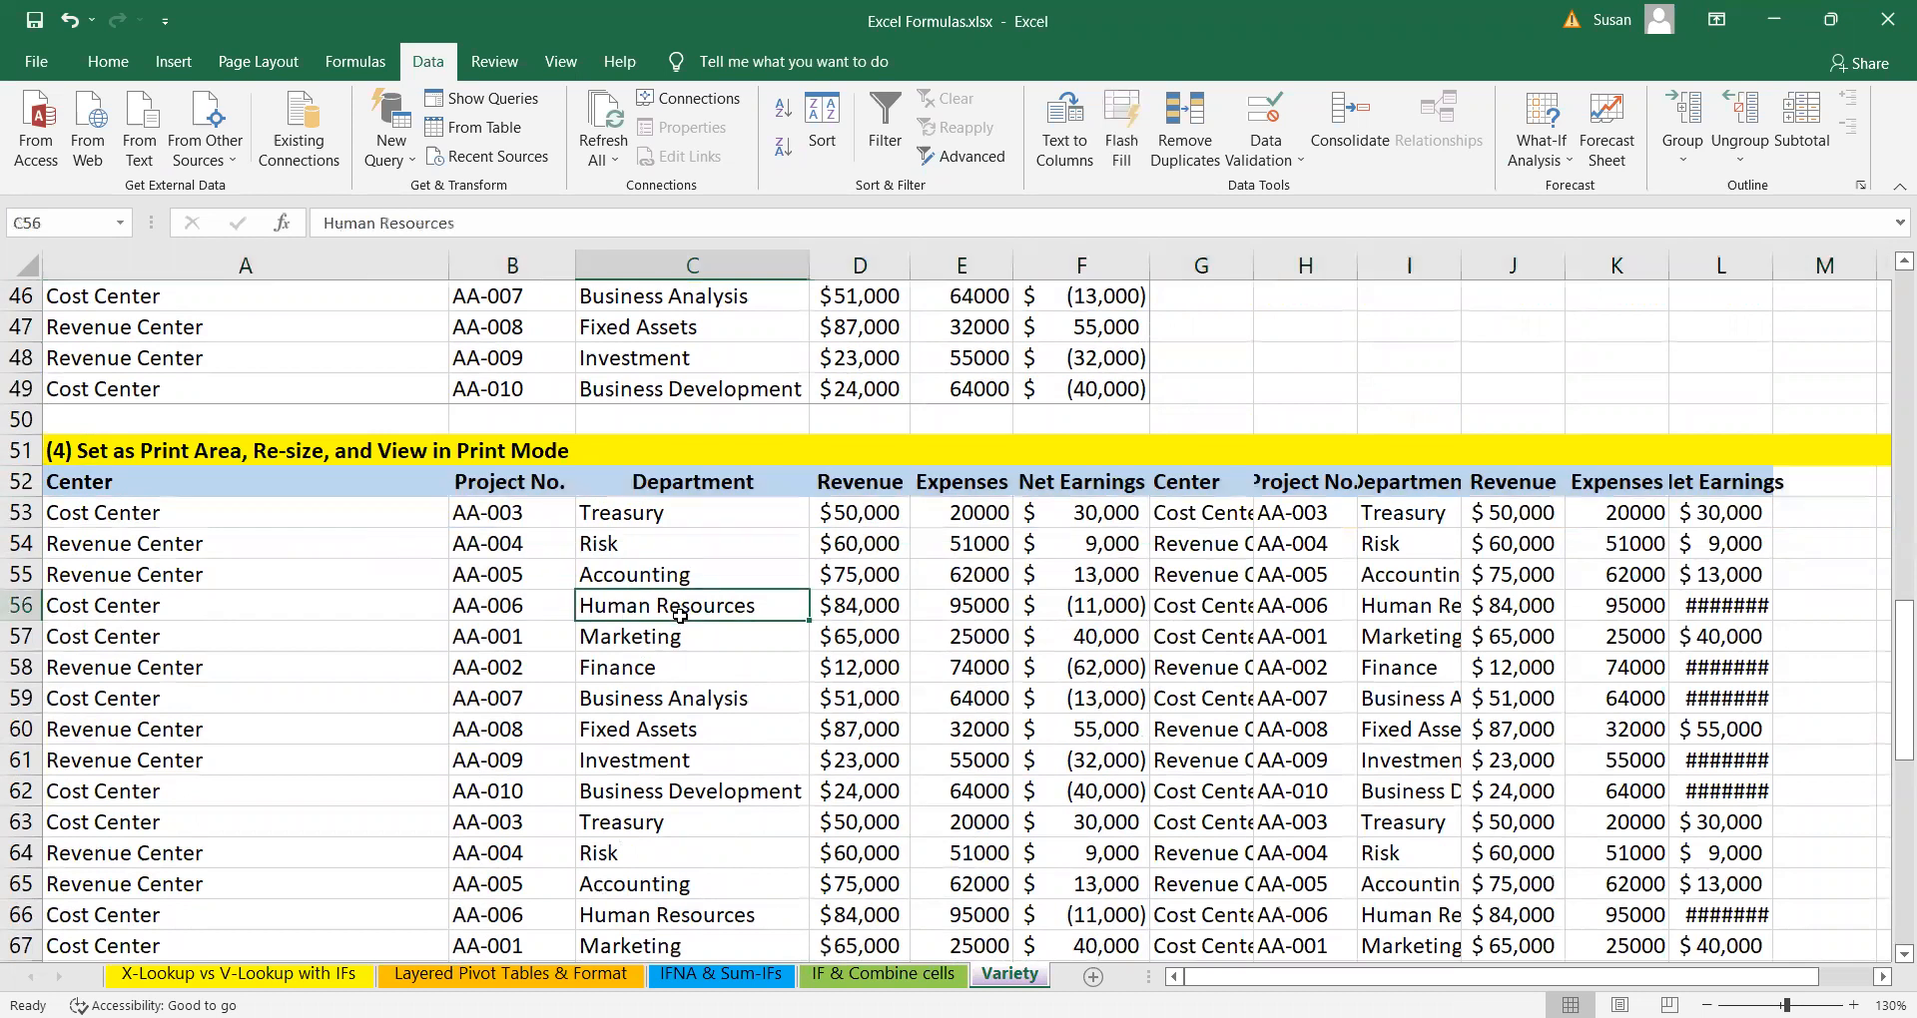
pyautogui.scroll(-9, 680, 617)
pyautogui.scroll(15, 680, 616)
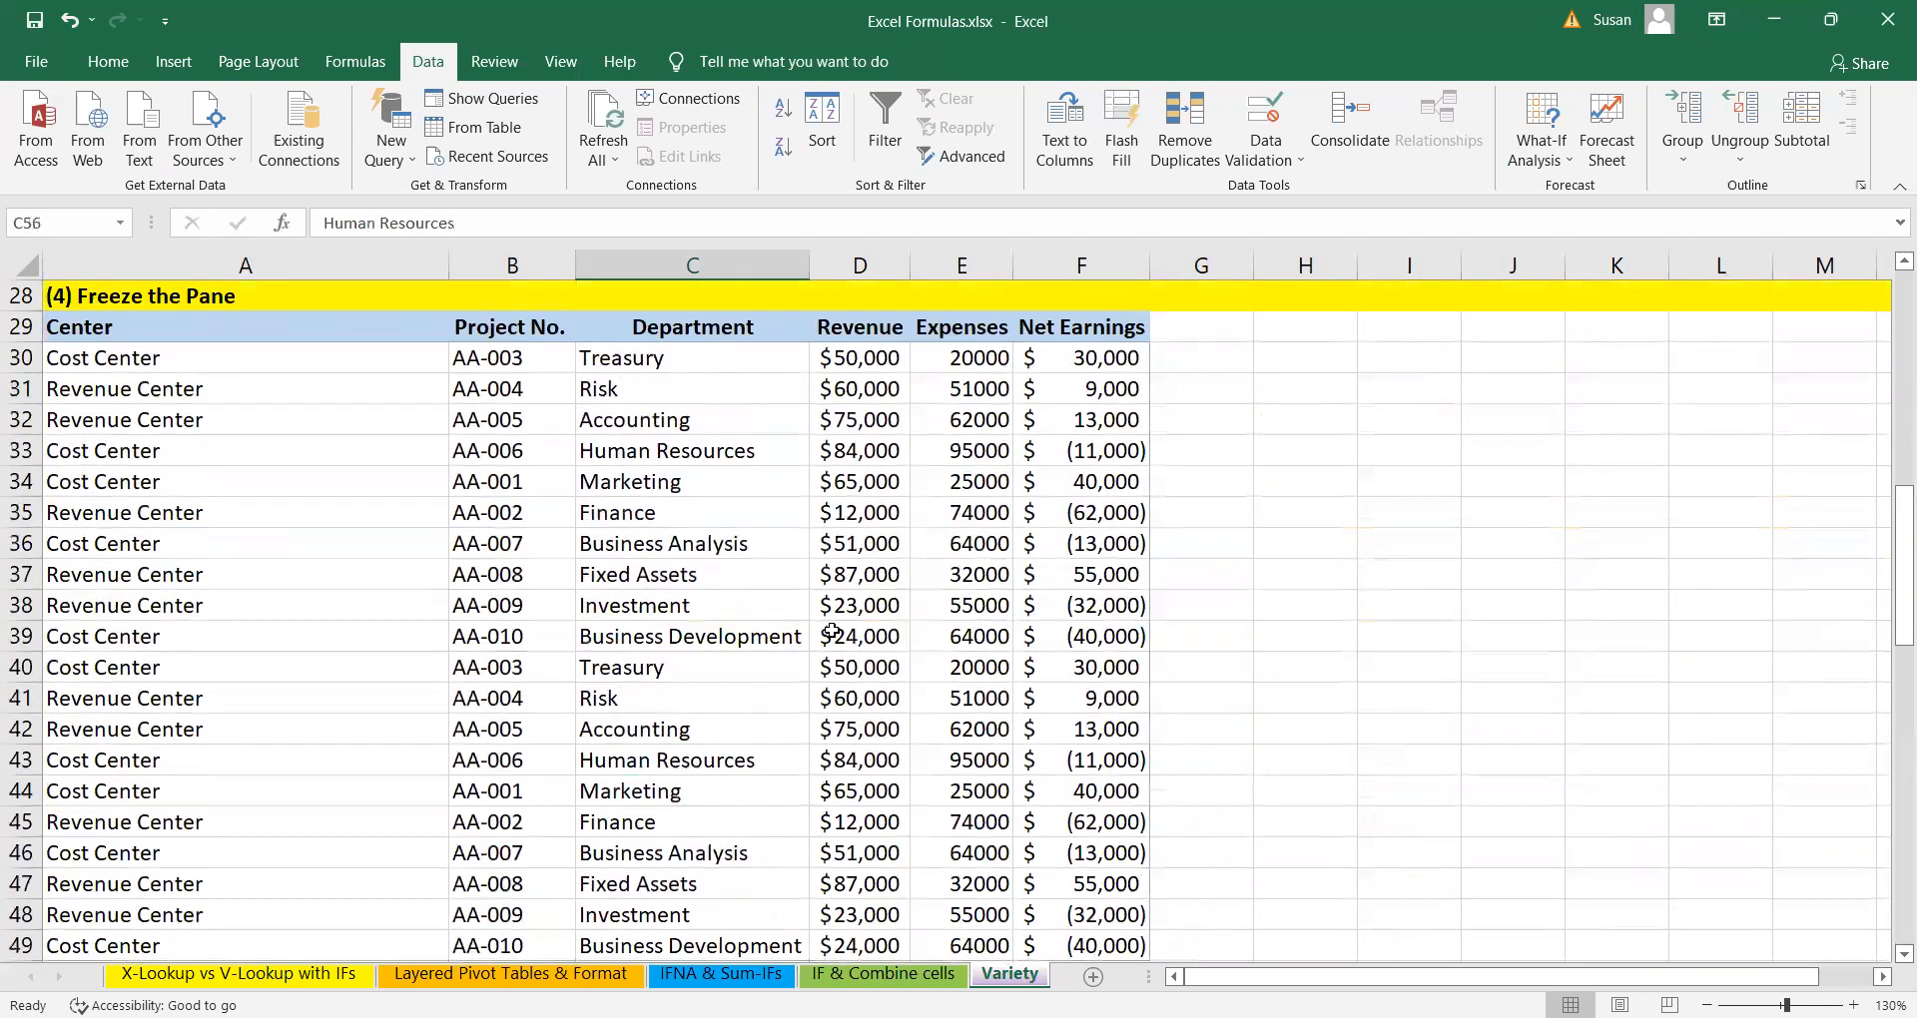
pyautogui.scroll(-7, 889, 611)
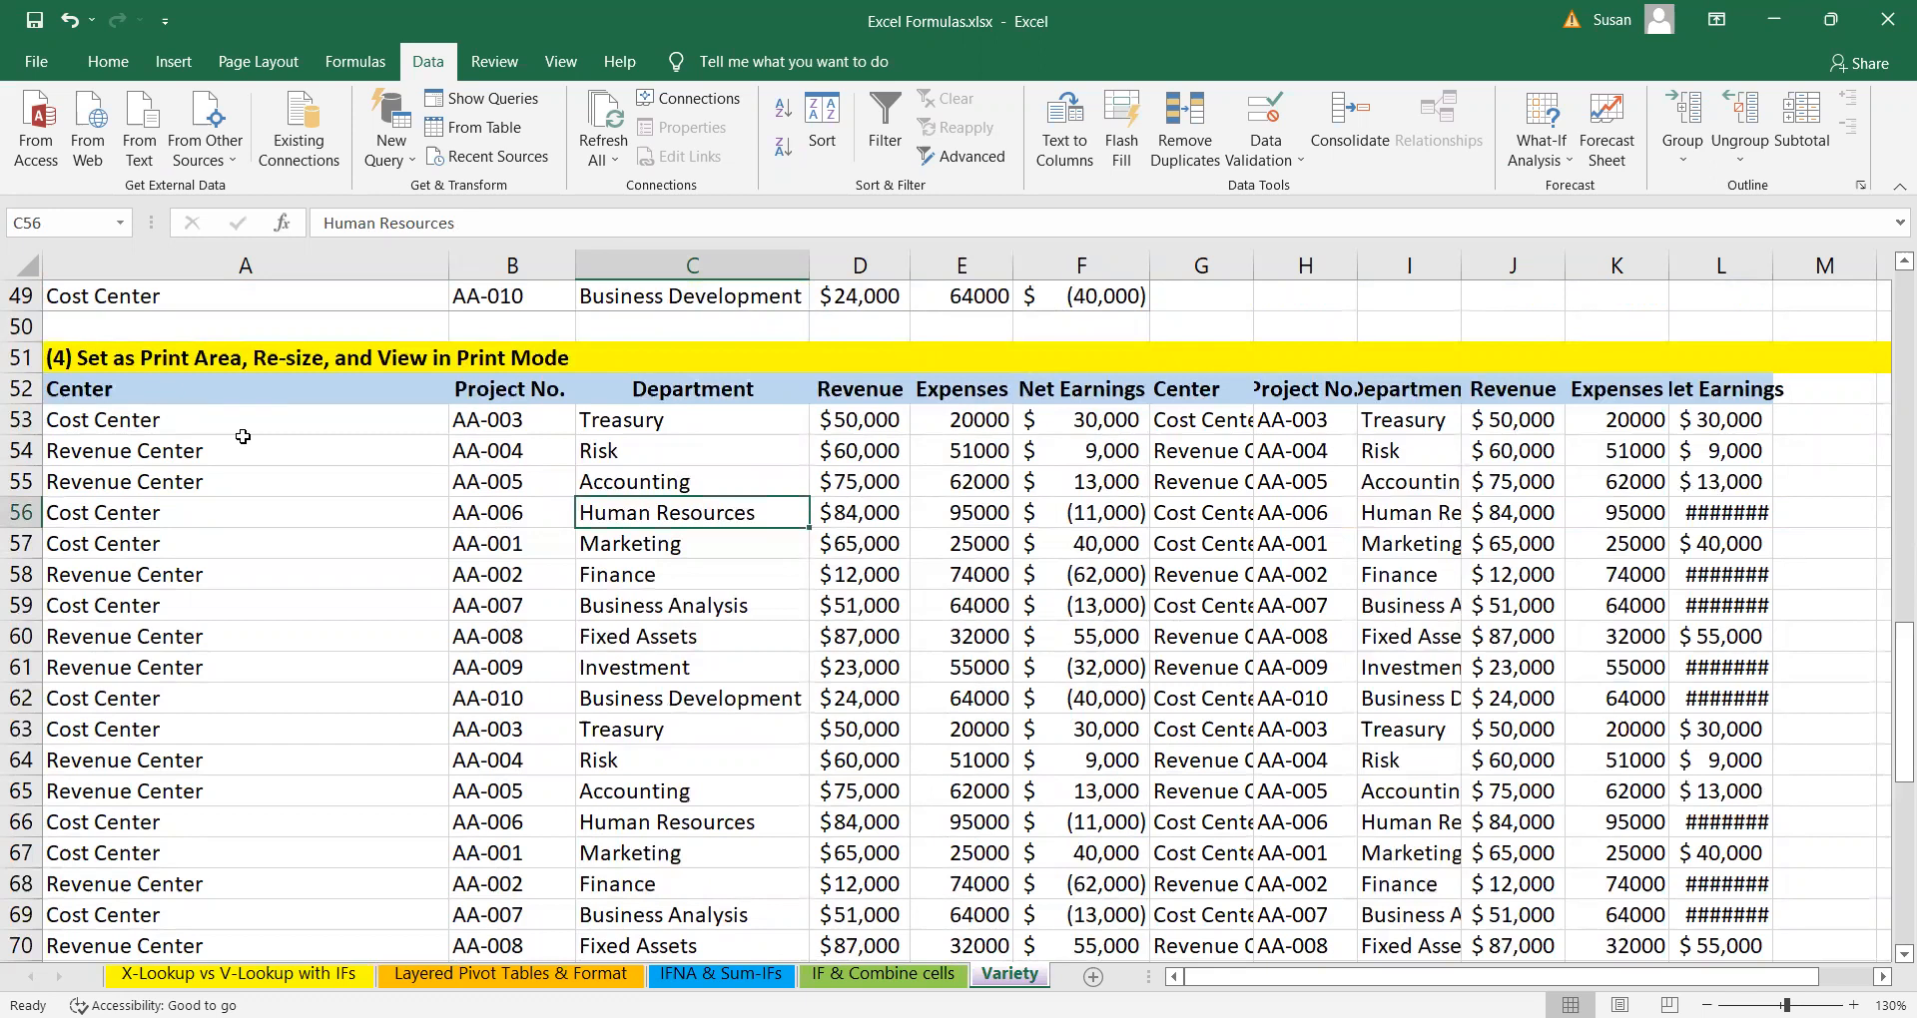
pyautogui.scroll(1, 243, 436)
pyautogui.scroll(7, 243, 436)
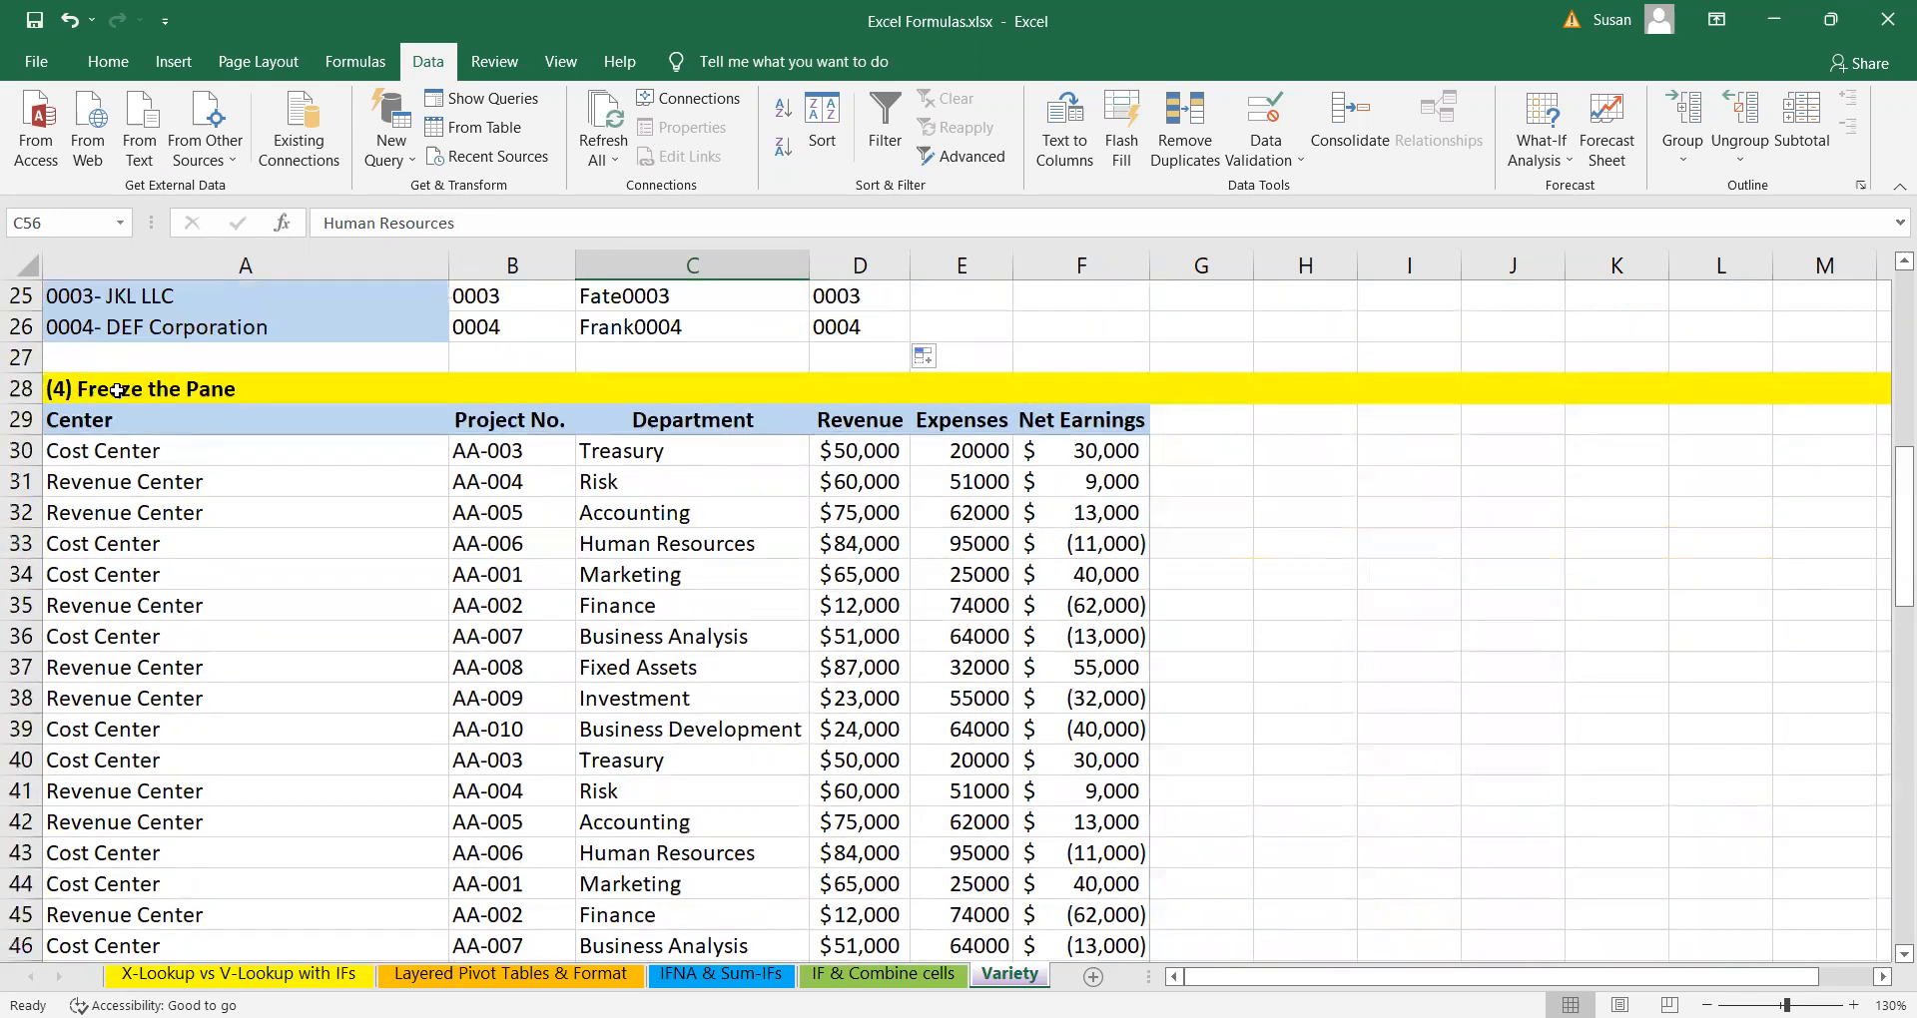
pyautogui.scroll(-5, 210, 499)
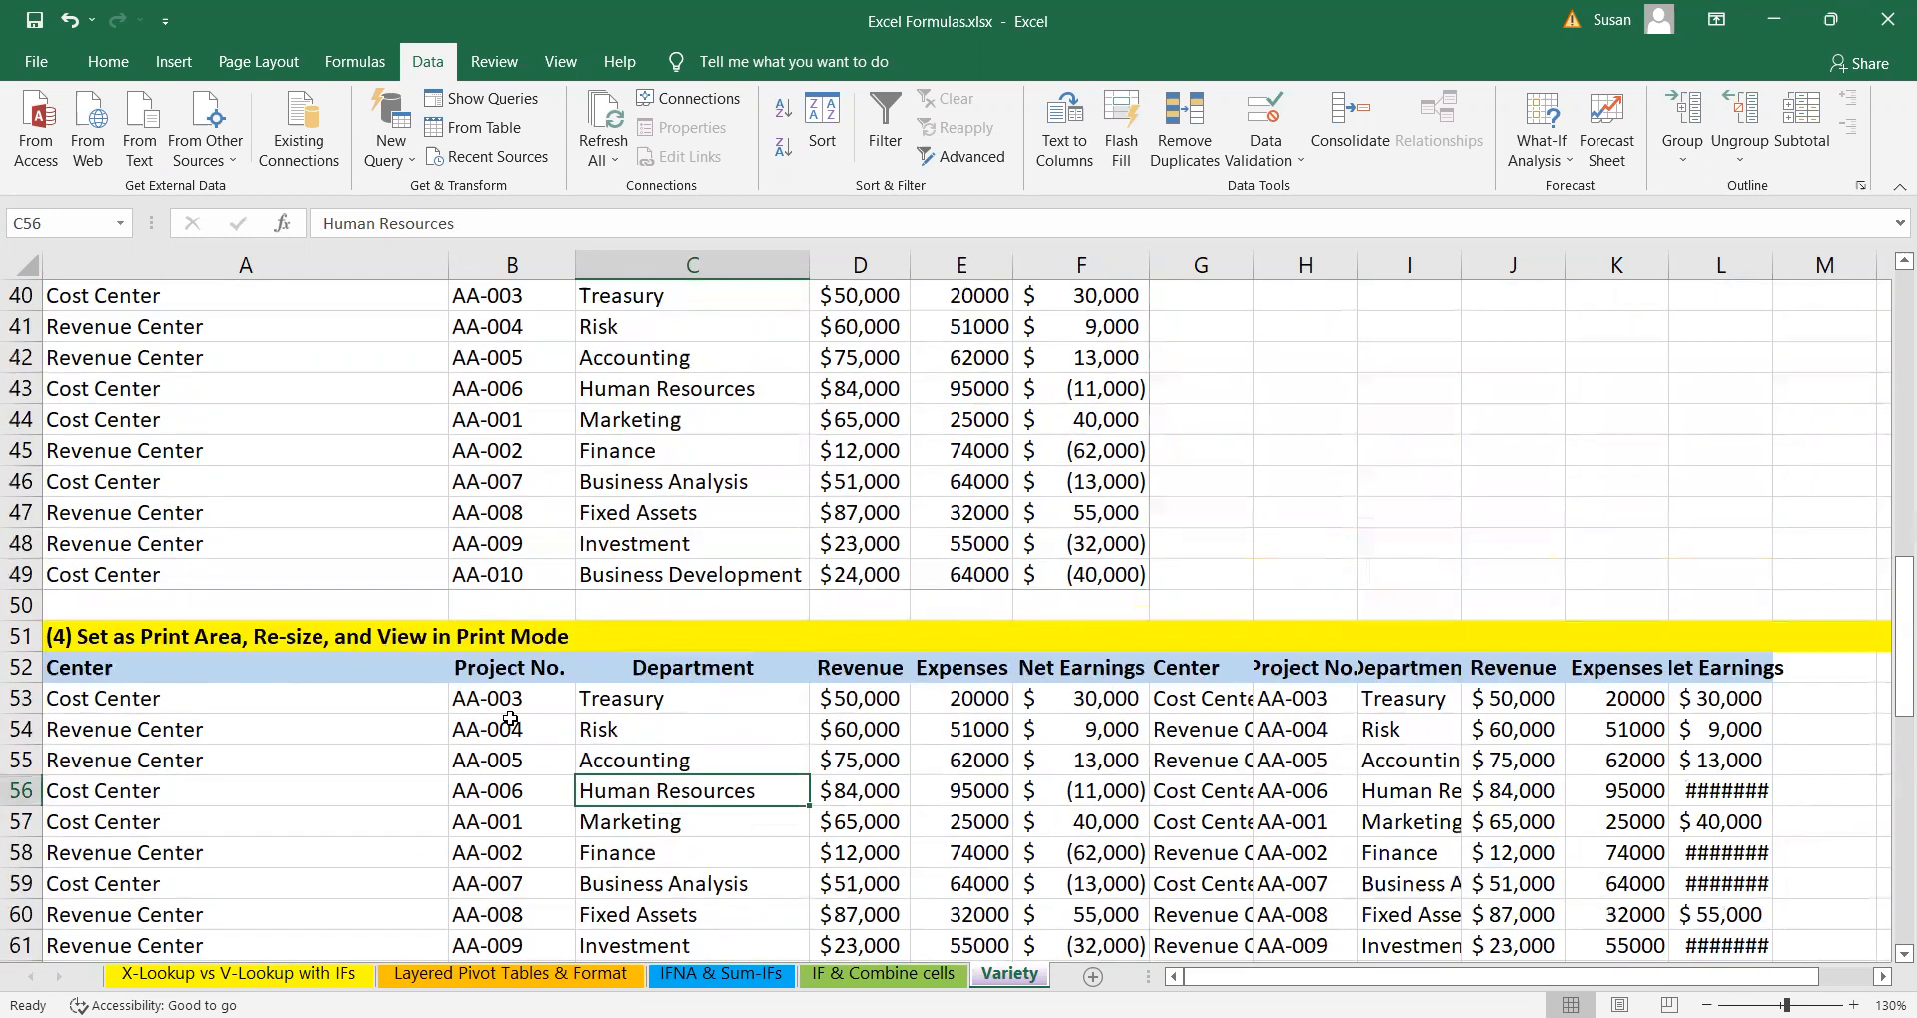
# - Freeze the panes at cell B53 to lock the rows through header row 52 together with column A
pyautogui.scroll(-1, 1303, 749)
pyautogui.scroll(-1, 1303, 749)
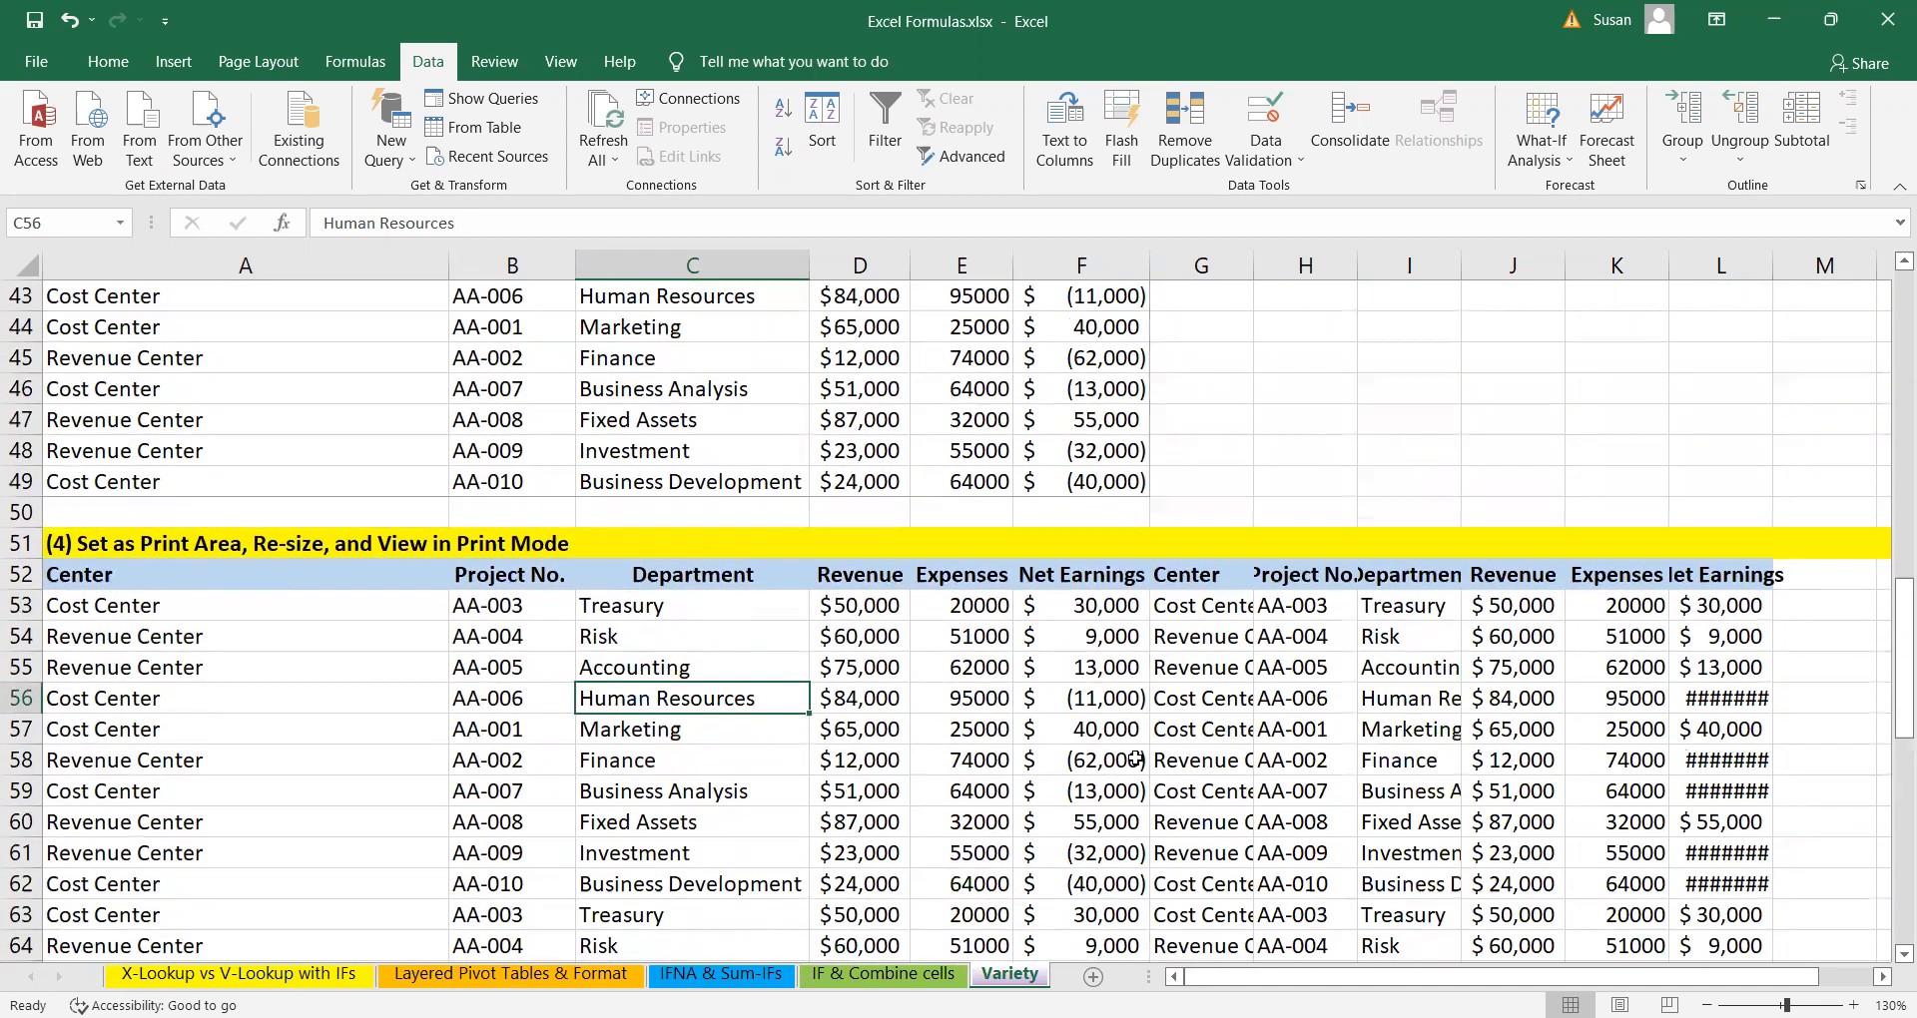
pyautogui.click(469, 606)
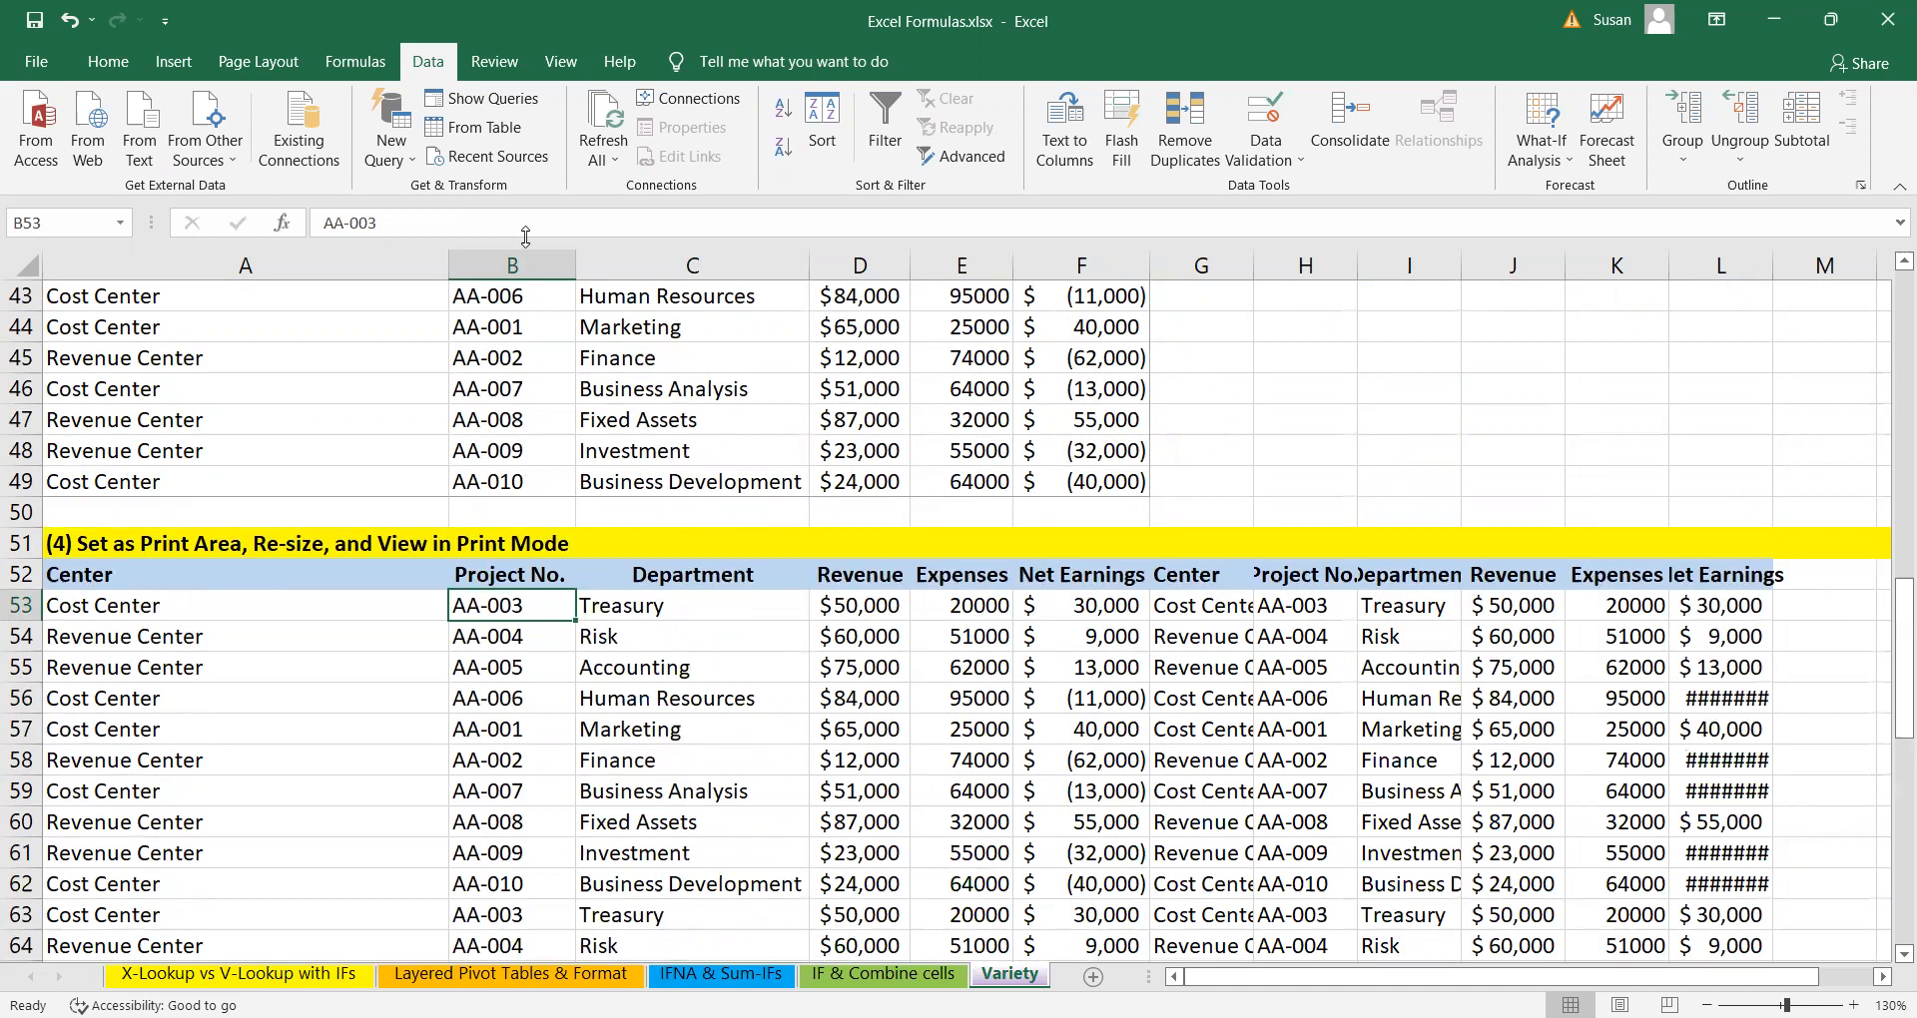
pyautogui.click(564, 62)
pyautogui.click(825, 140)
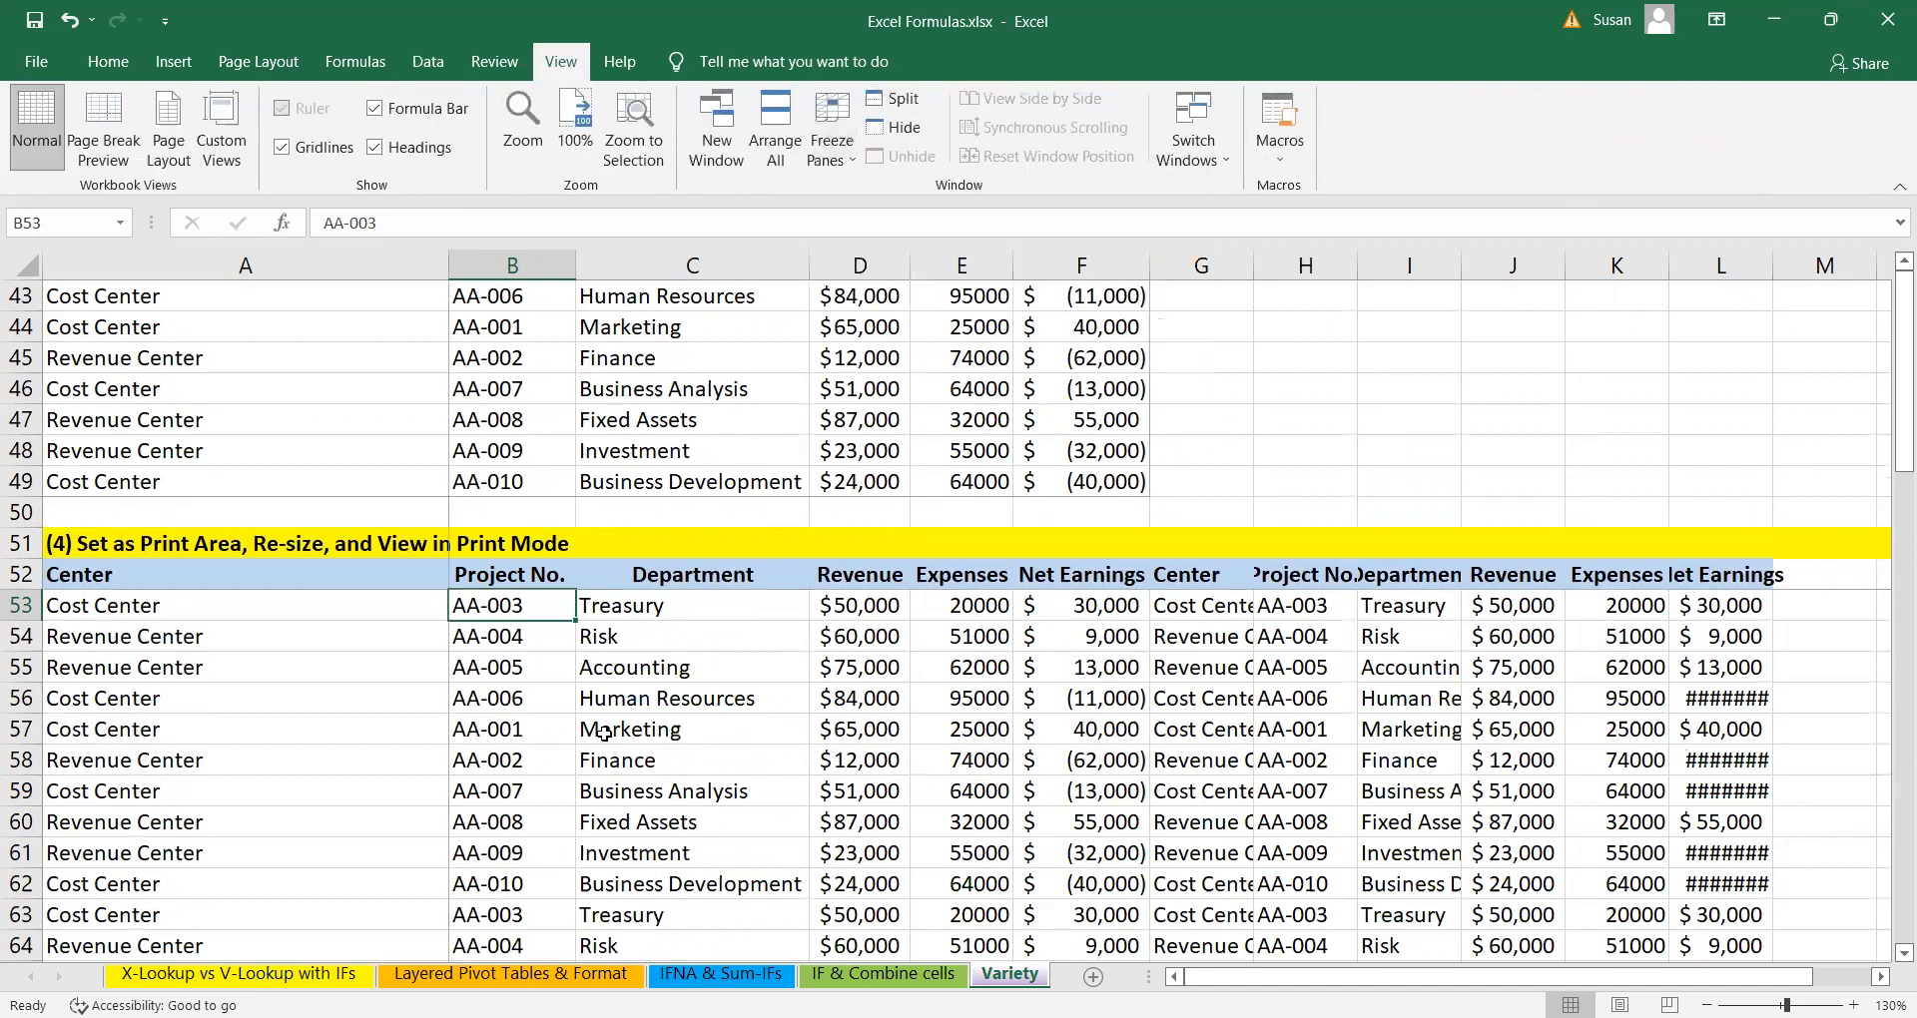
pyautogui.scroll(-7, 604, 734)
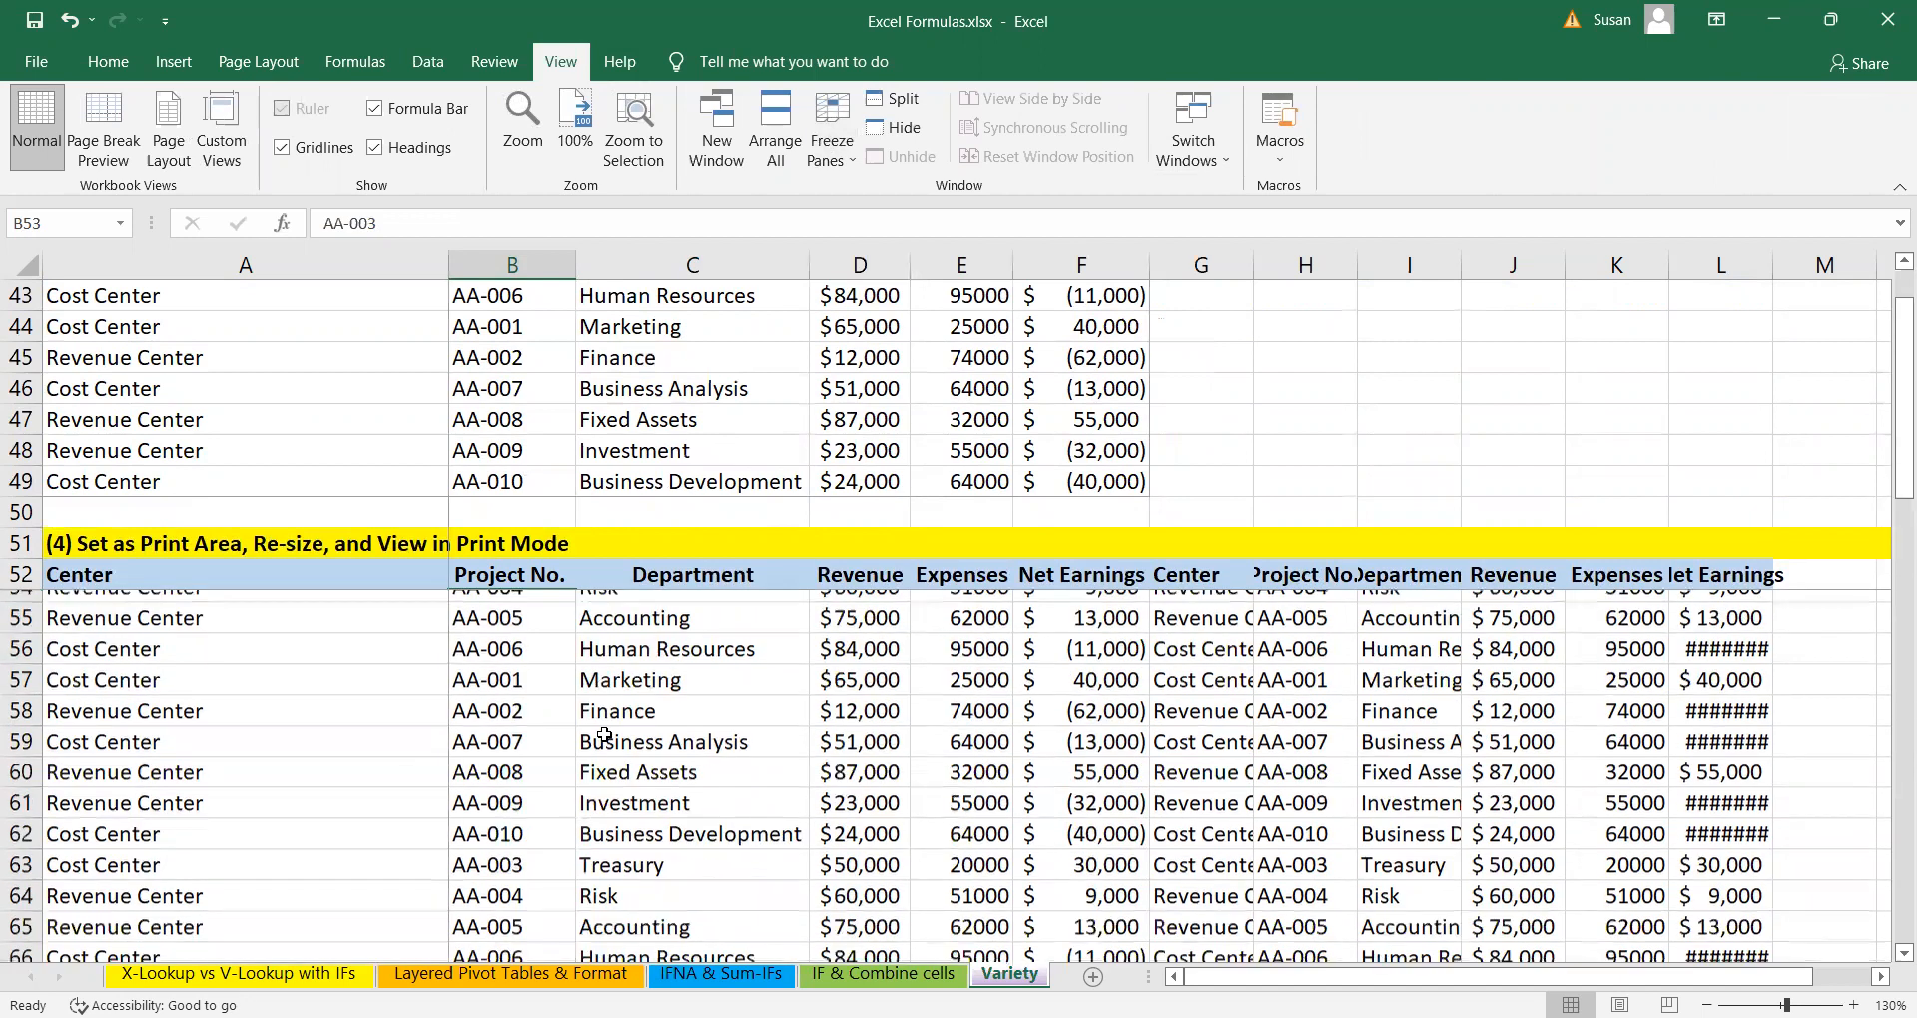
pyautogui.scroll(7, 604, 734)
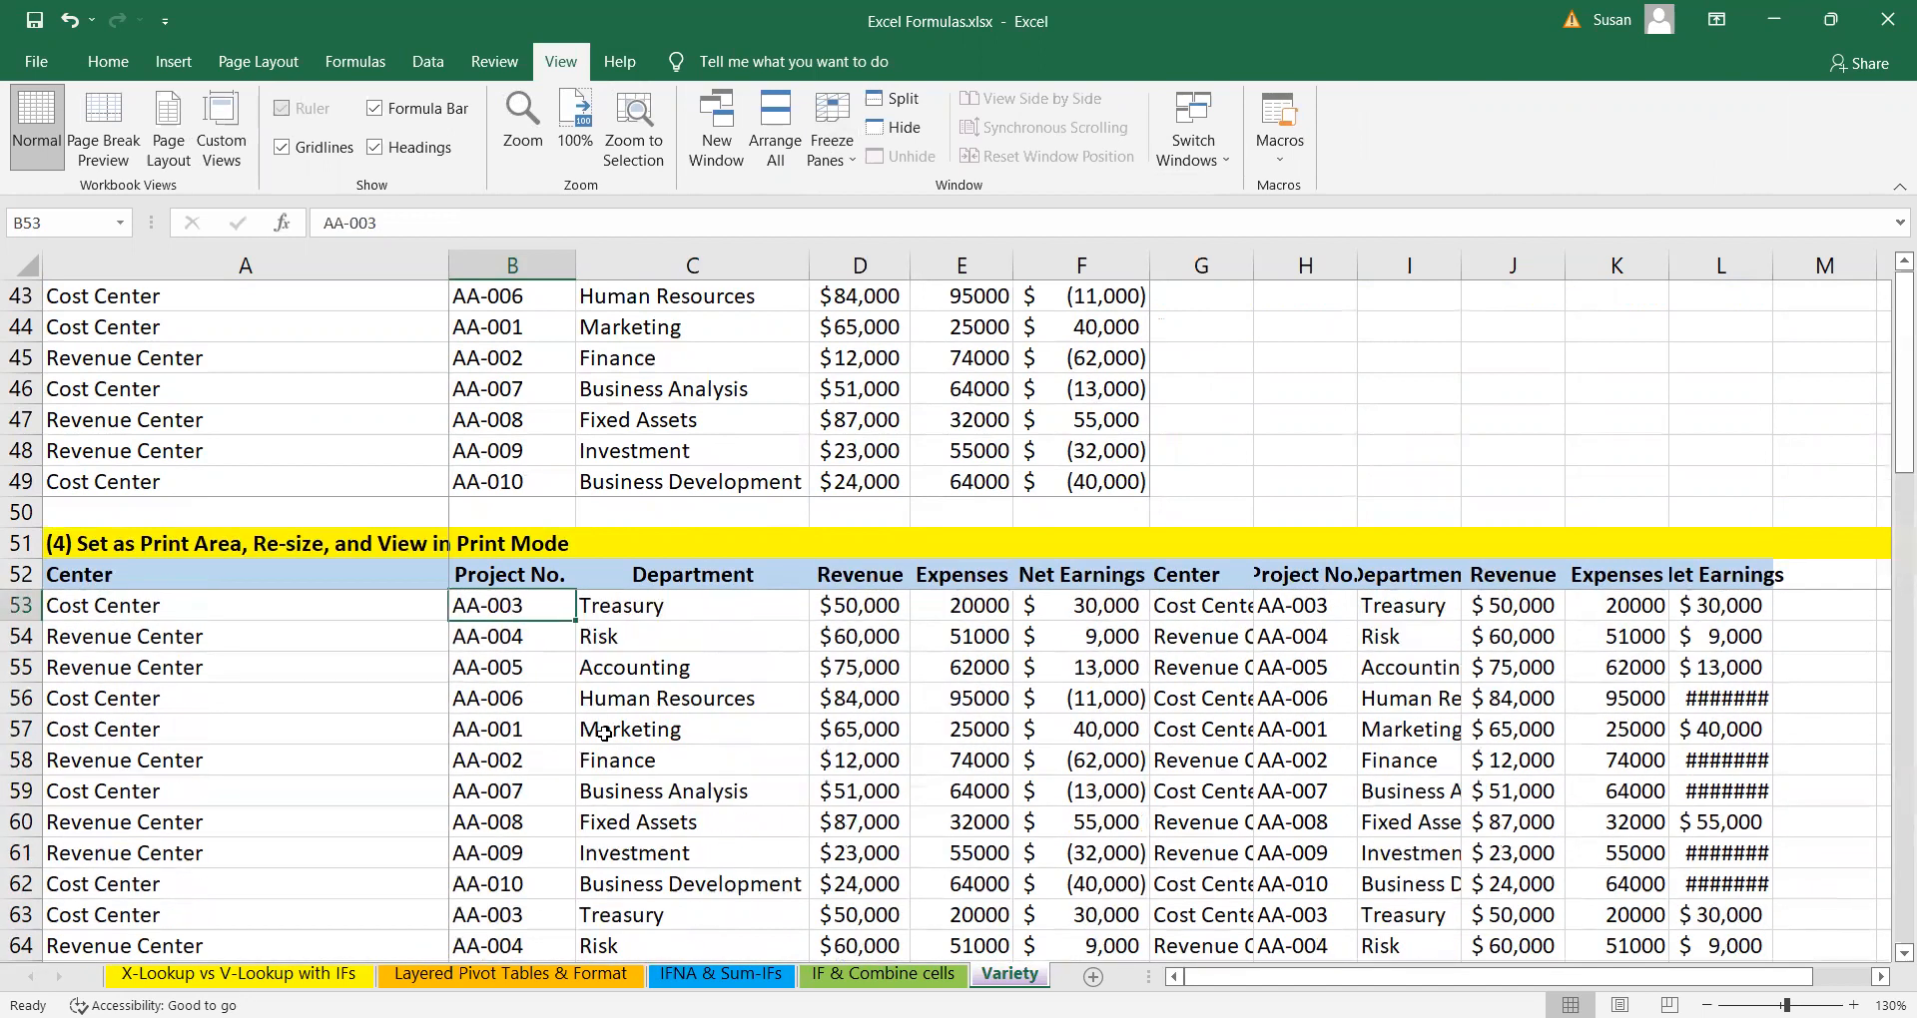
pyautogui.scroll(-14, 604, 734)
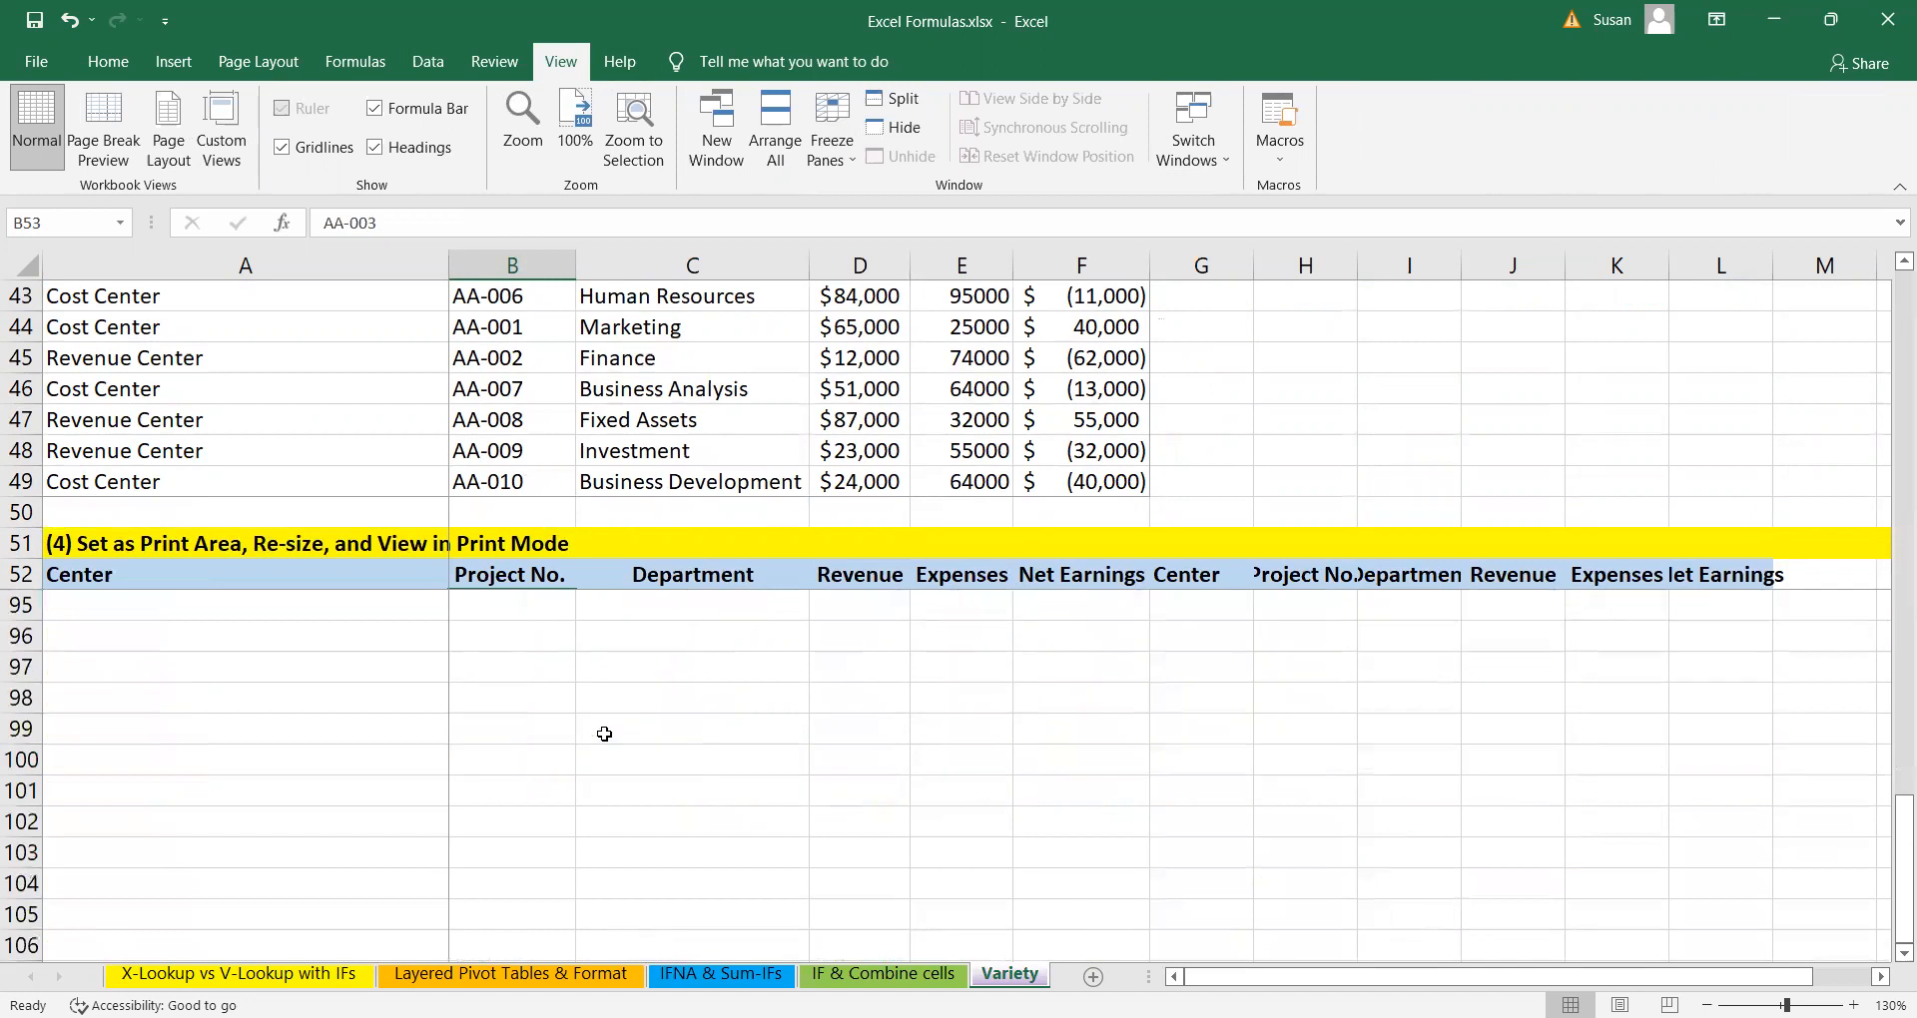
pyautogui.scroll(14, 604, 734)
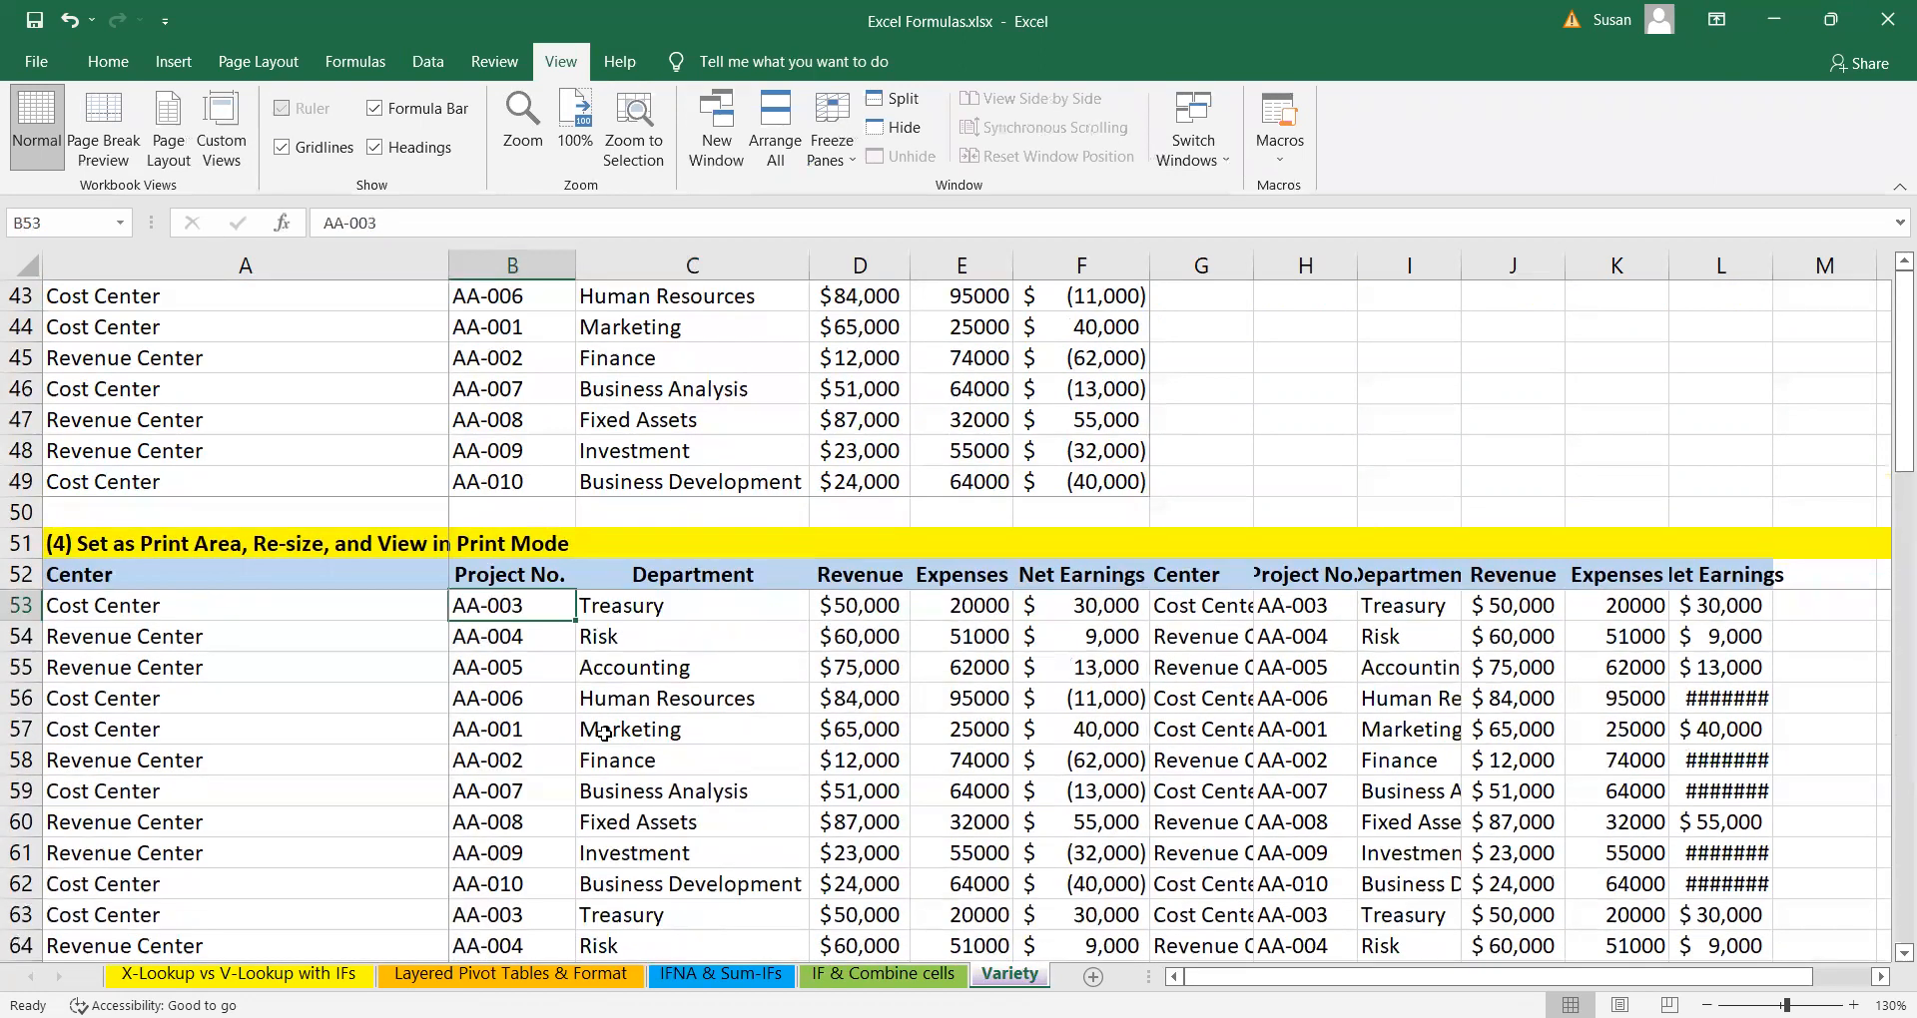
# - Unfreeze the panes and freeze only the rows above cell A53, without locking any column
pyautogui.click(222, 613)
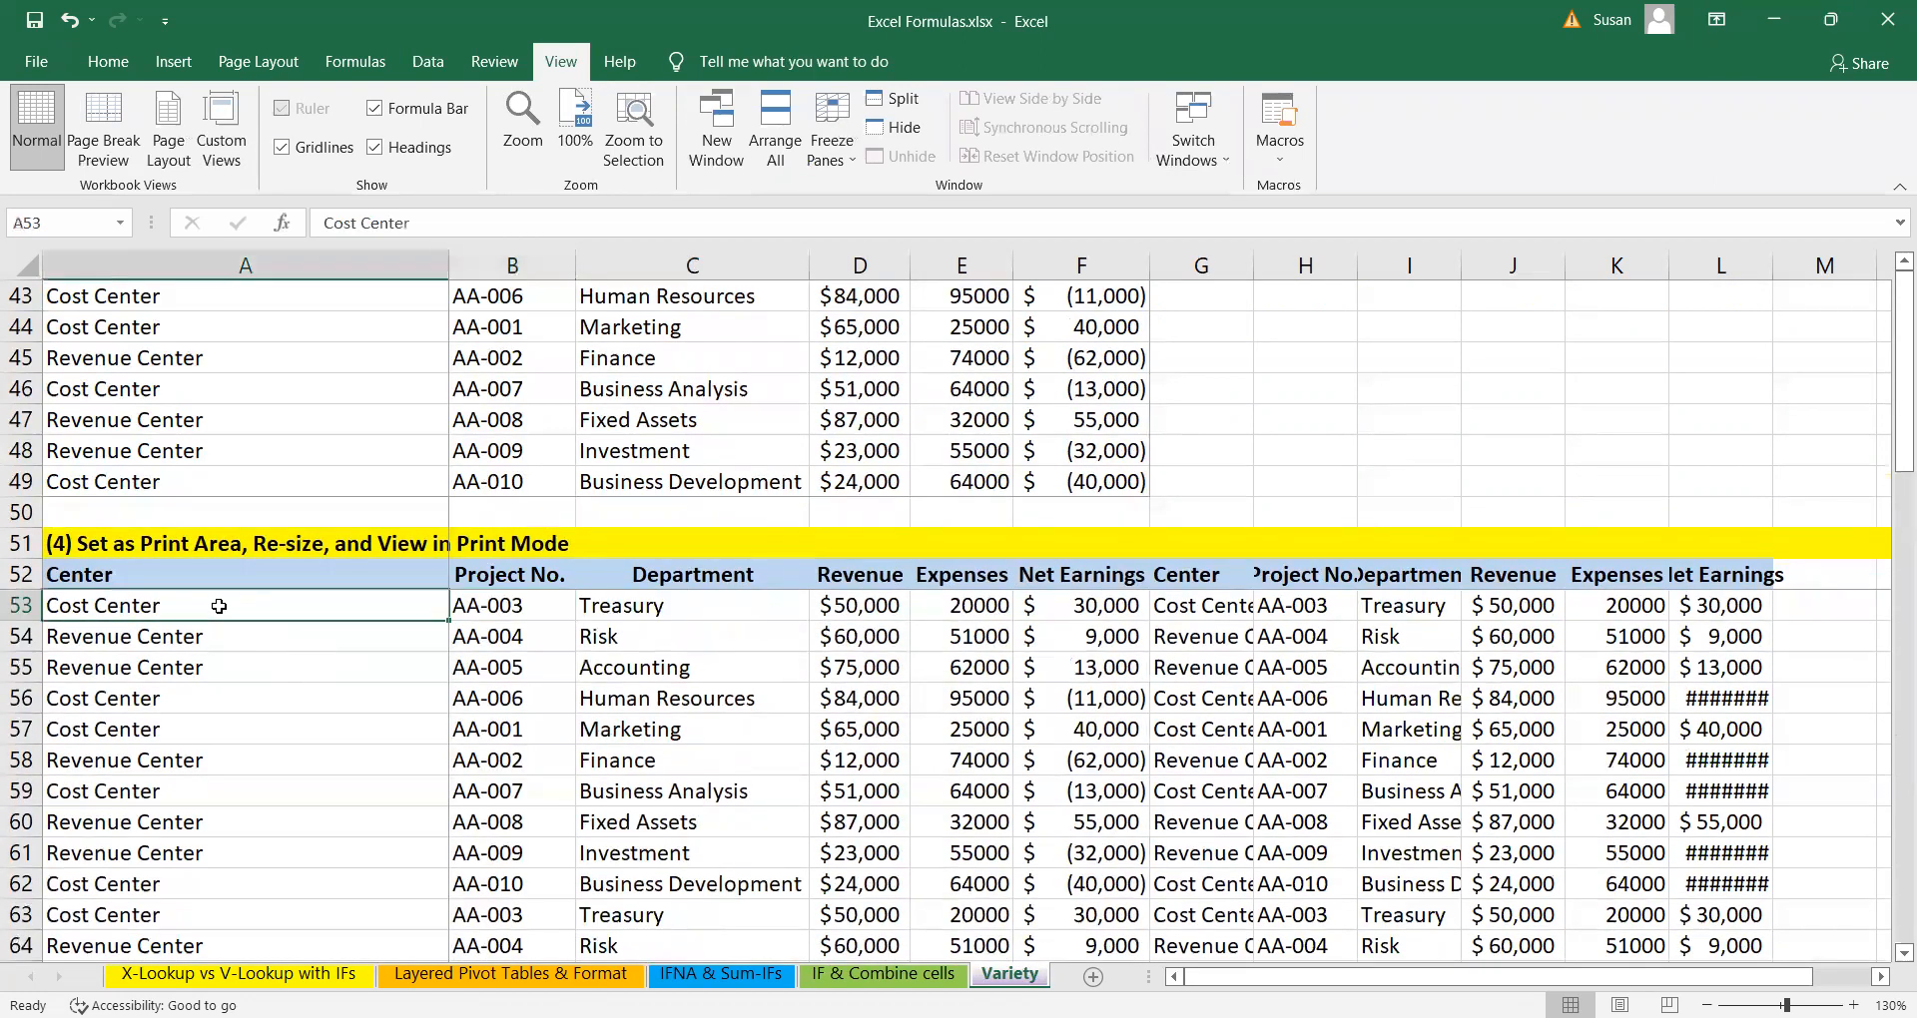
pyautogui.click(815, 165)
pyautogui.click(840, 209)
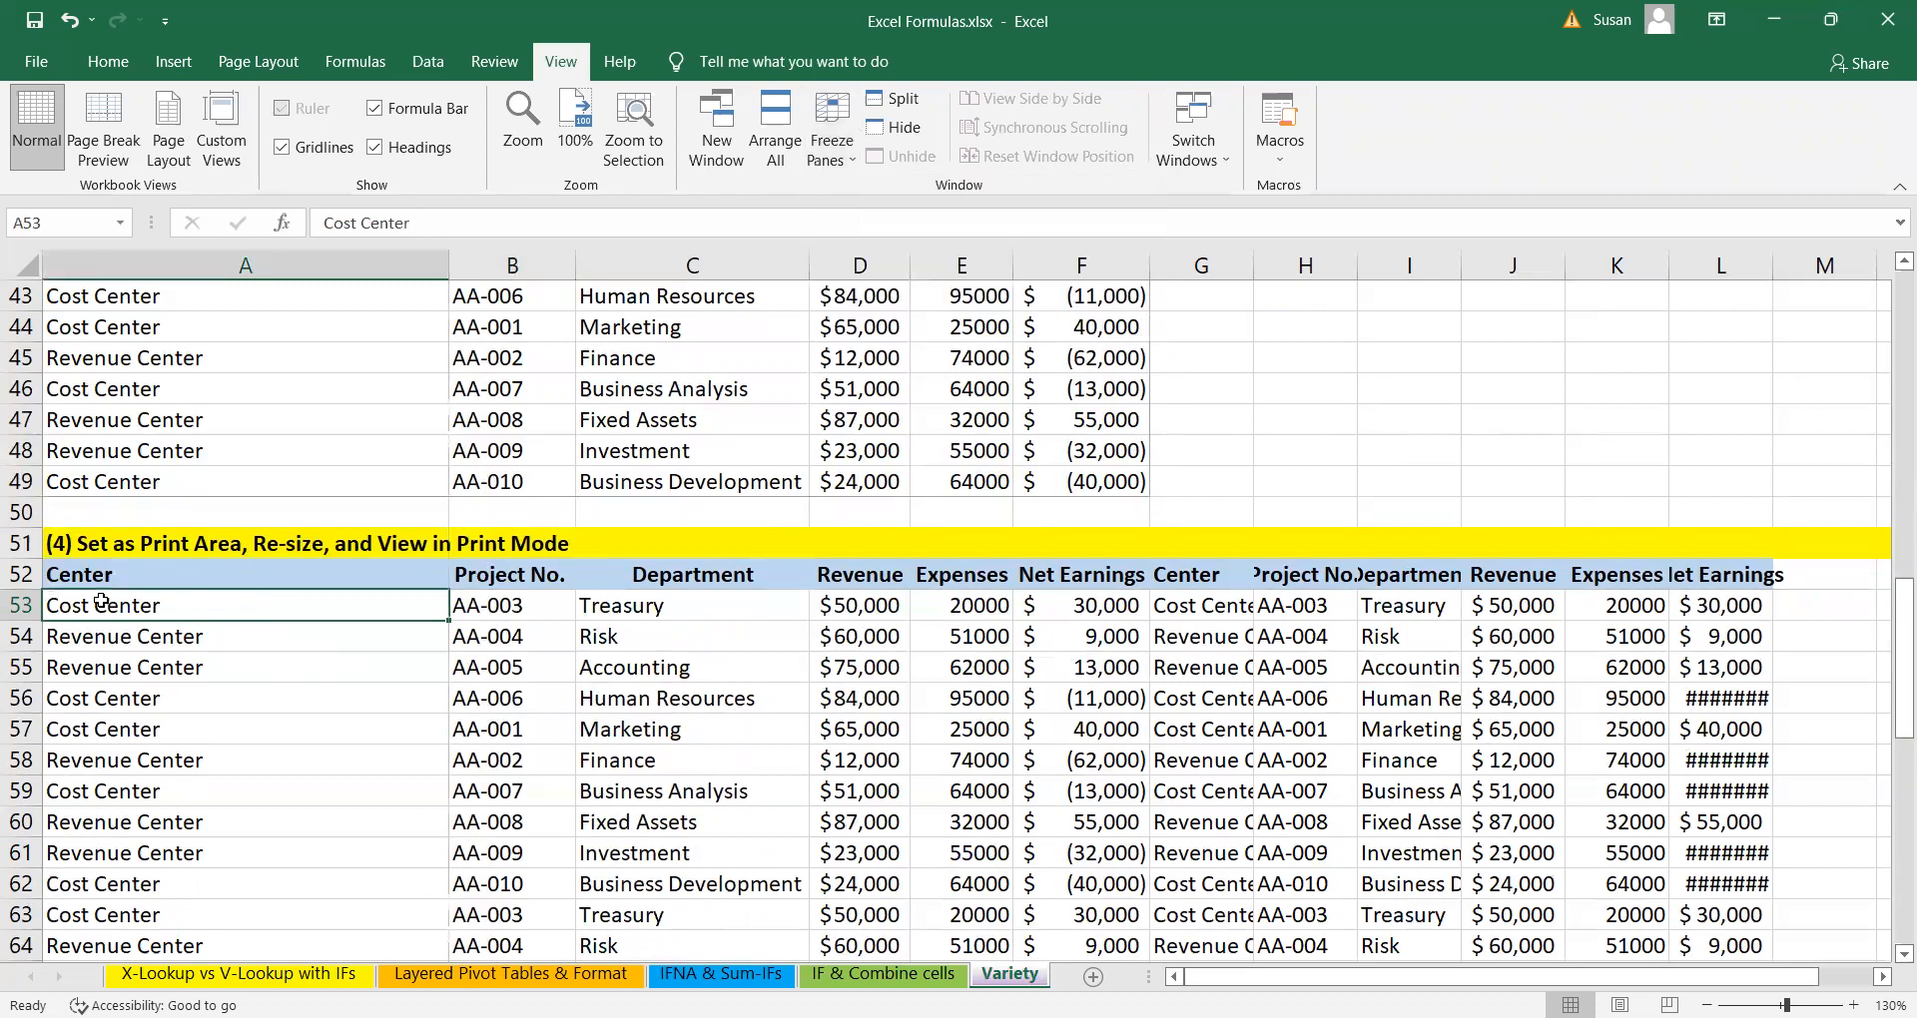
pyautogui.click(162, 574)
pyautogui.click(112, 611)
pyautogui.click(828, 150)
pyautogui.click(872, 220)
pyautogui.scroll(-13, 385, 674)
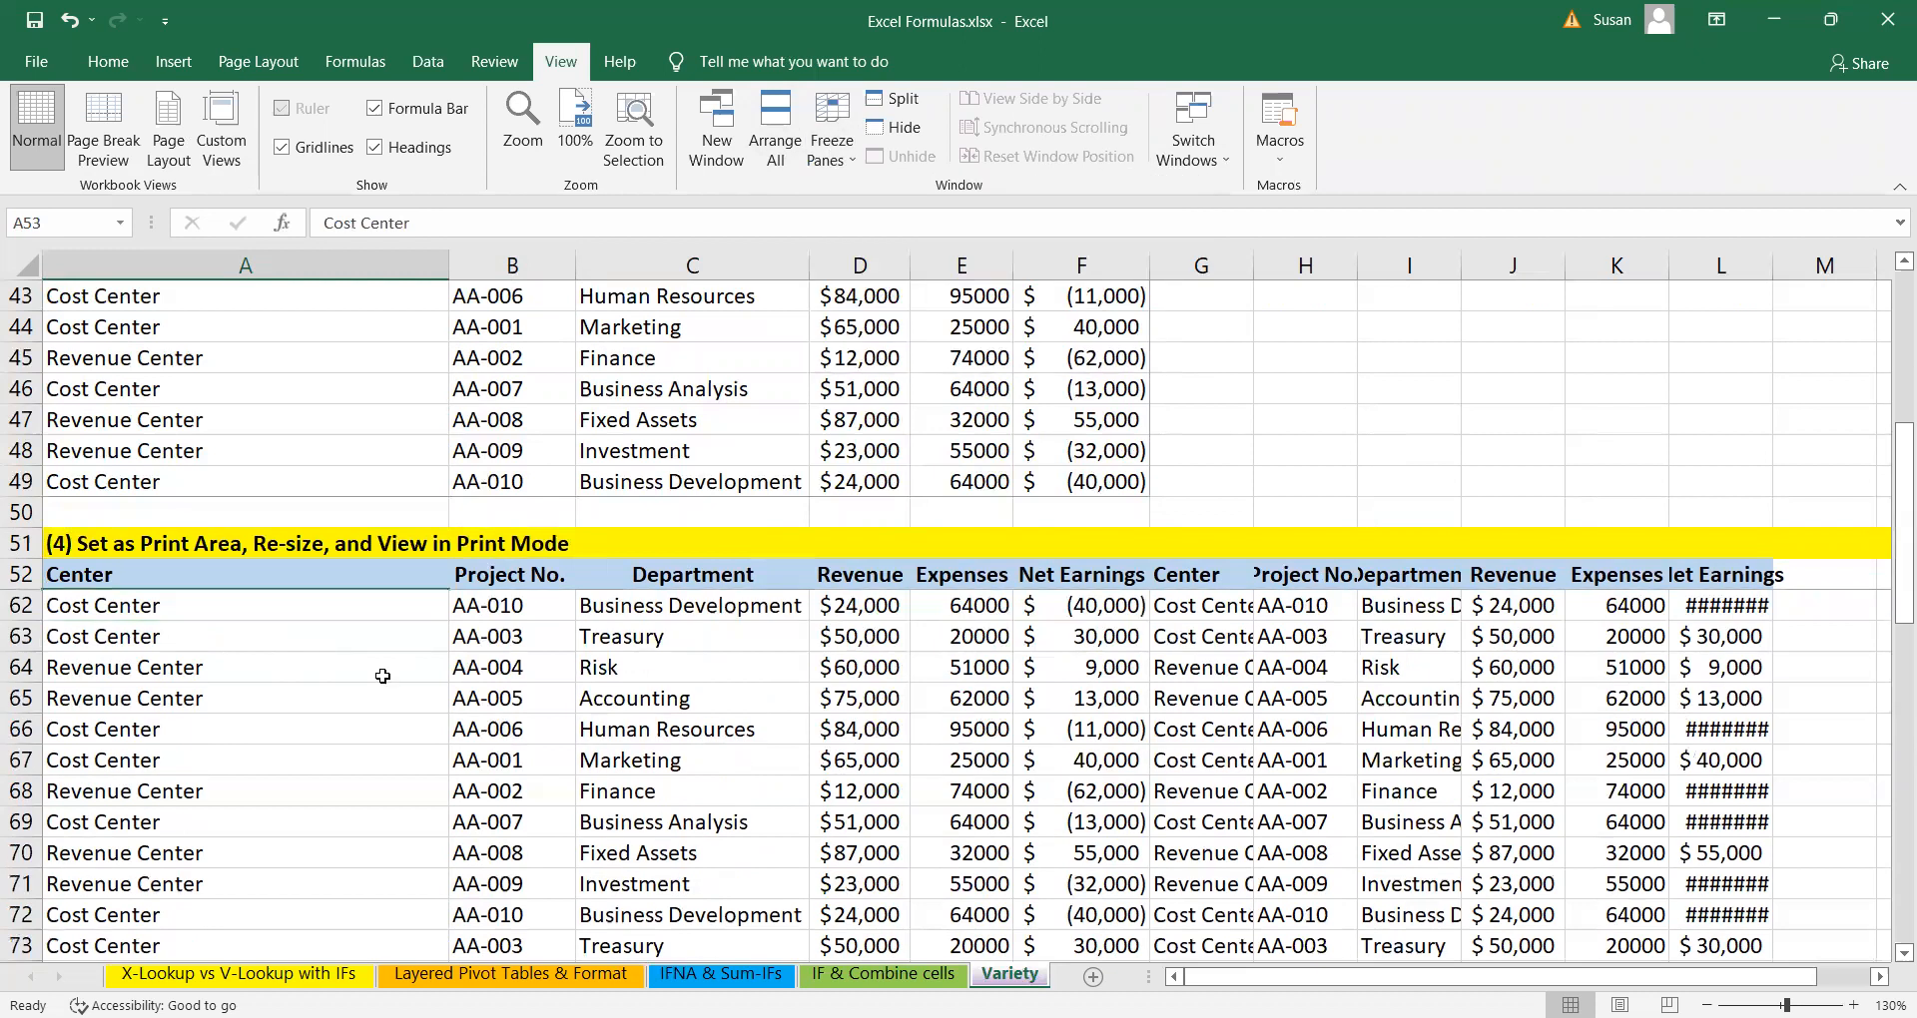
pyautogui.scroll(13, 385, 674)
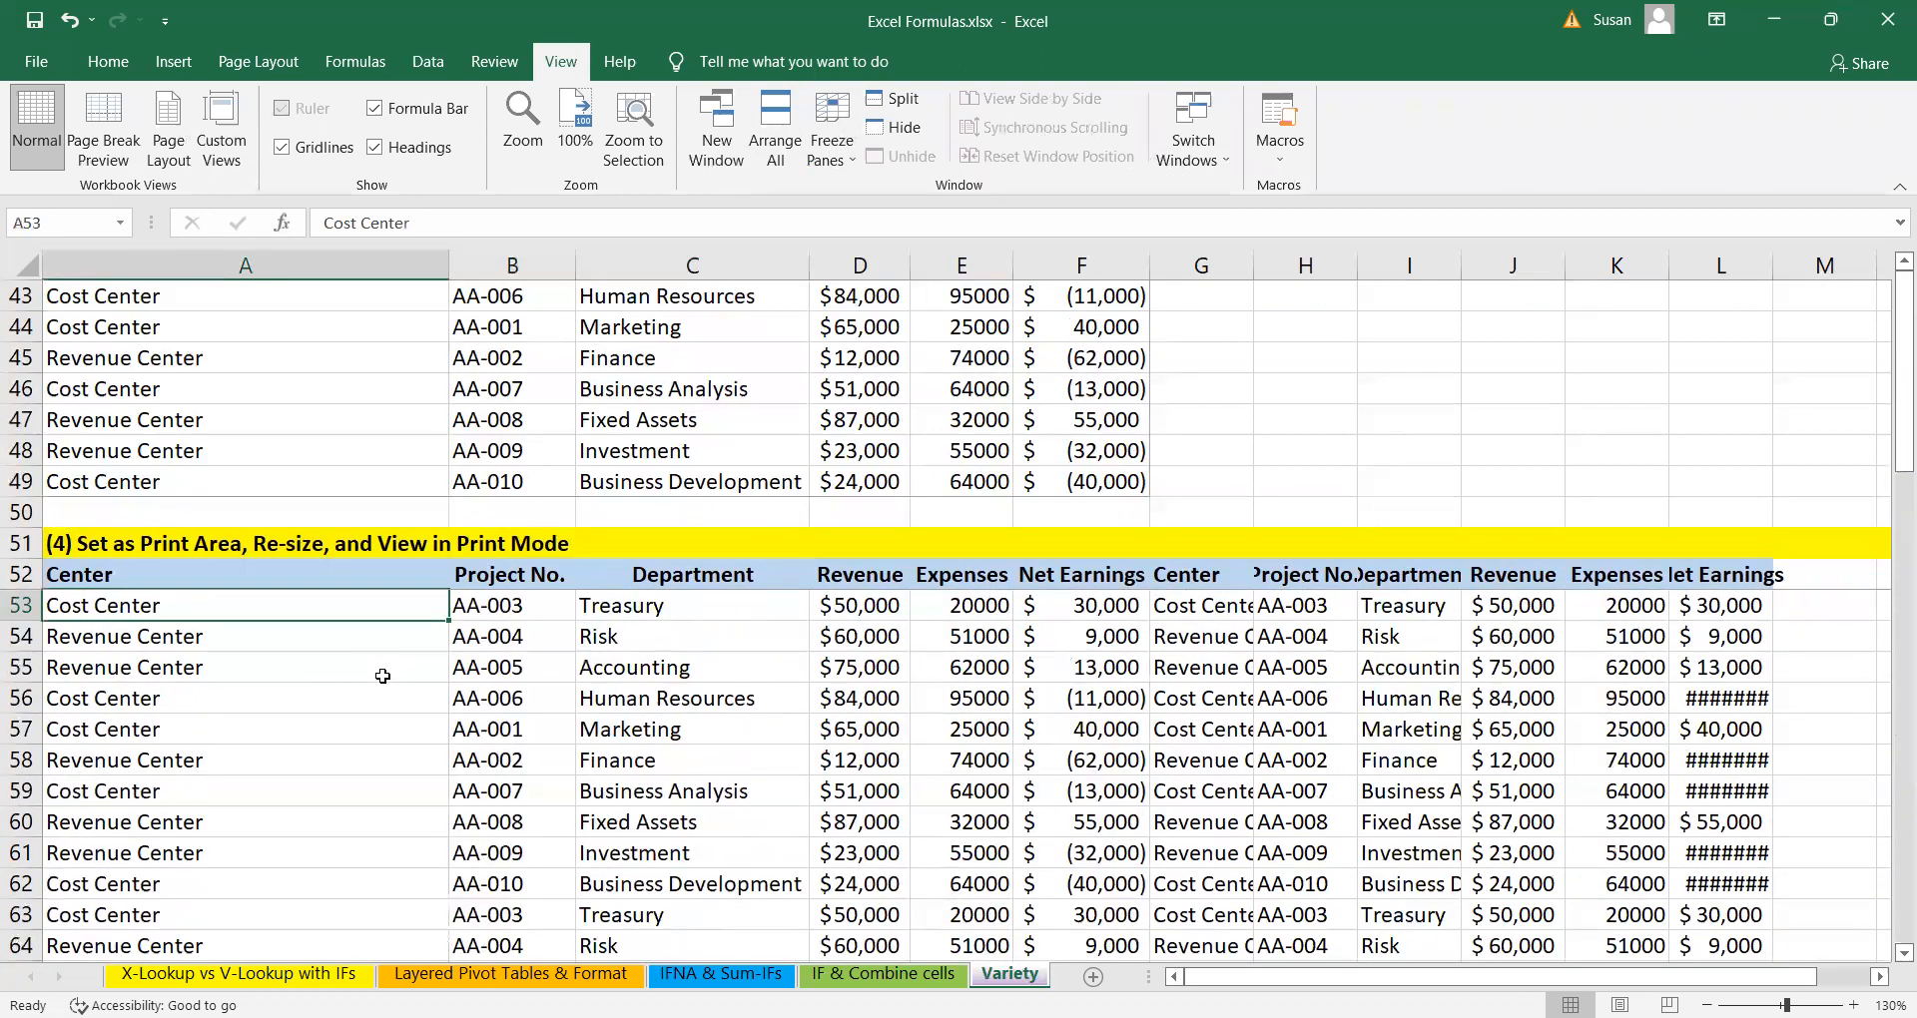
# - Remove the rows-only freeze and freeze the panes at B53, locking both the rows above and column A
pyautogui.click(521, 606)
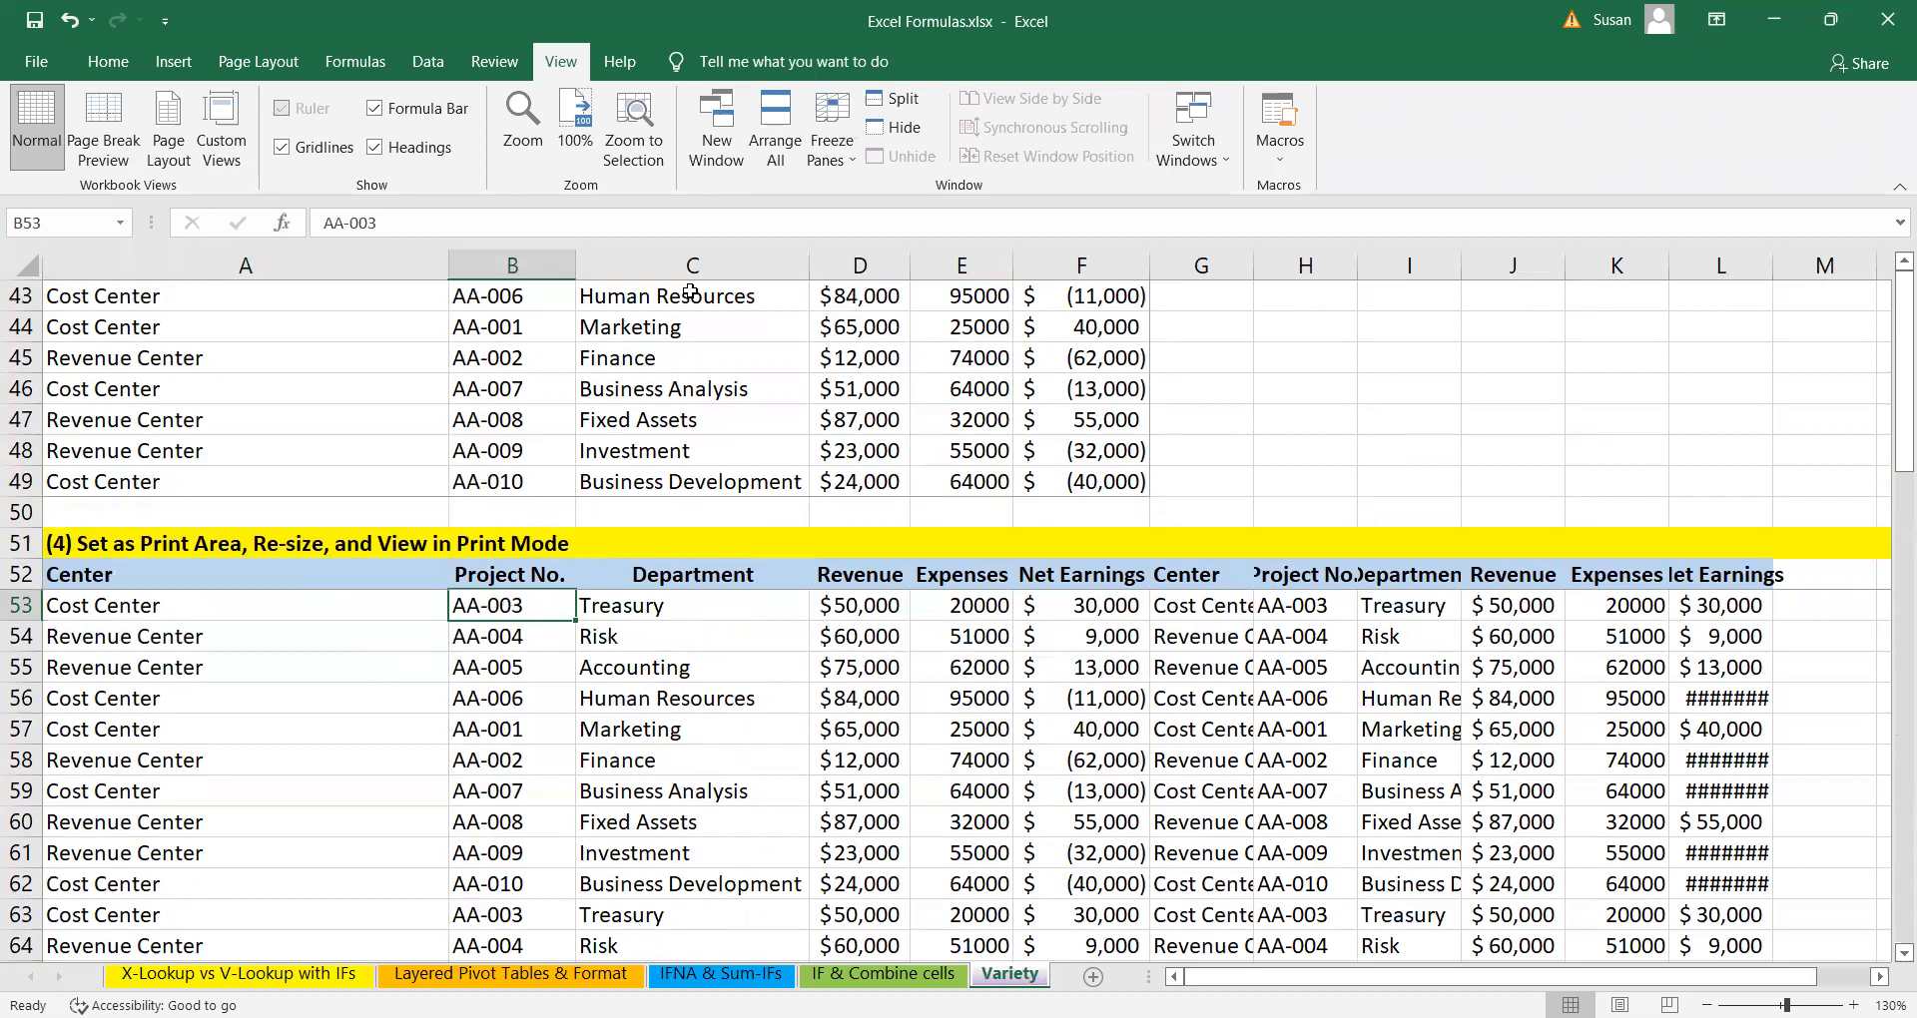
pyautogui.click(817, 166)
pyautogui.click(867, 207)
pyautogui.click(837, 137)
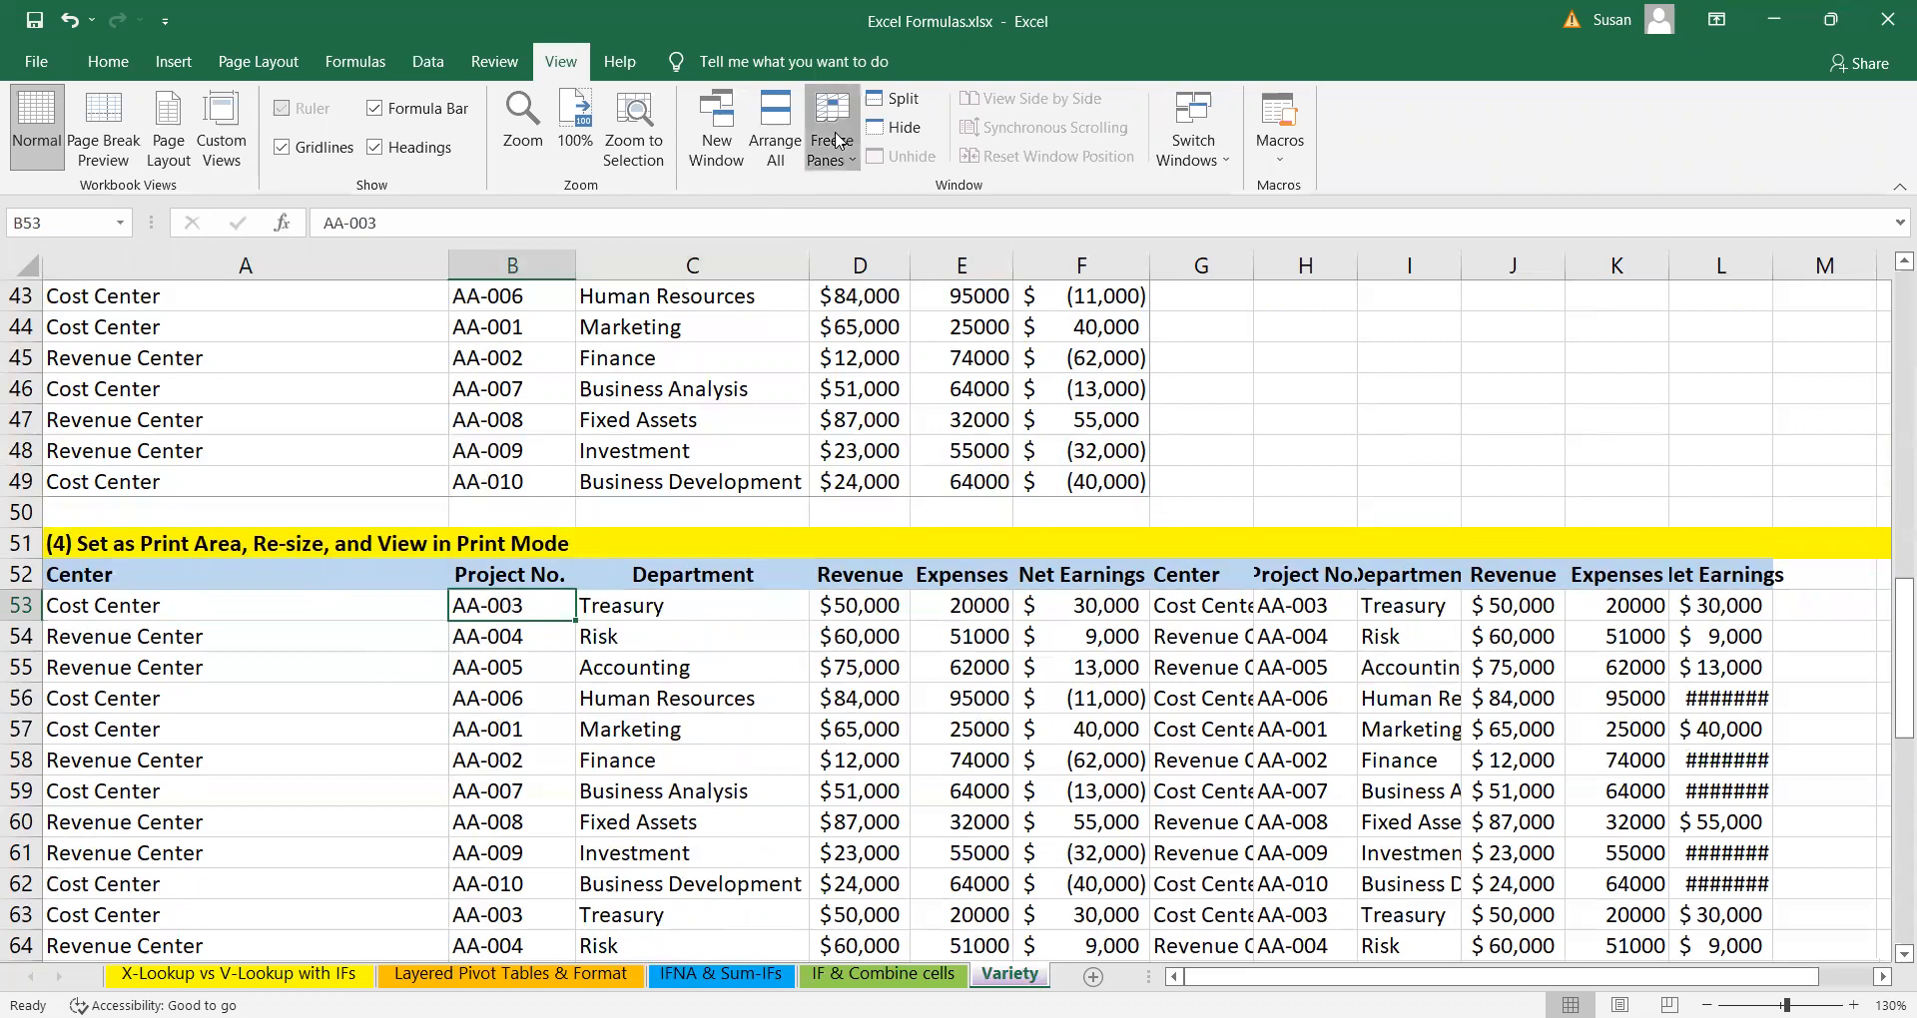
pyautogui.click(852, 150)
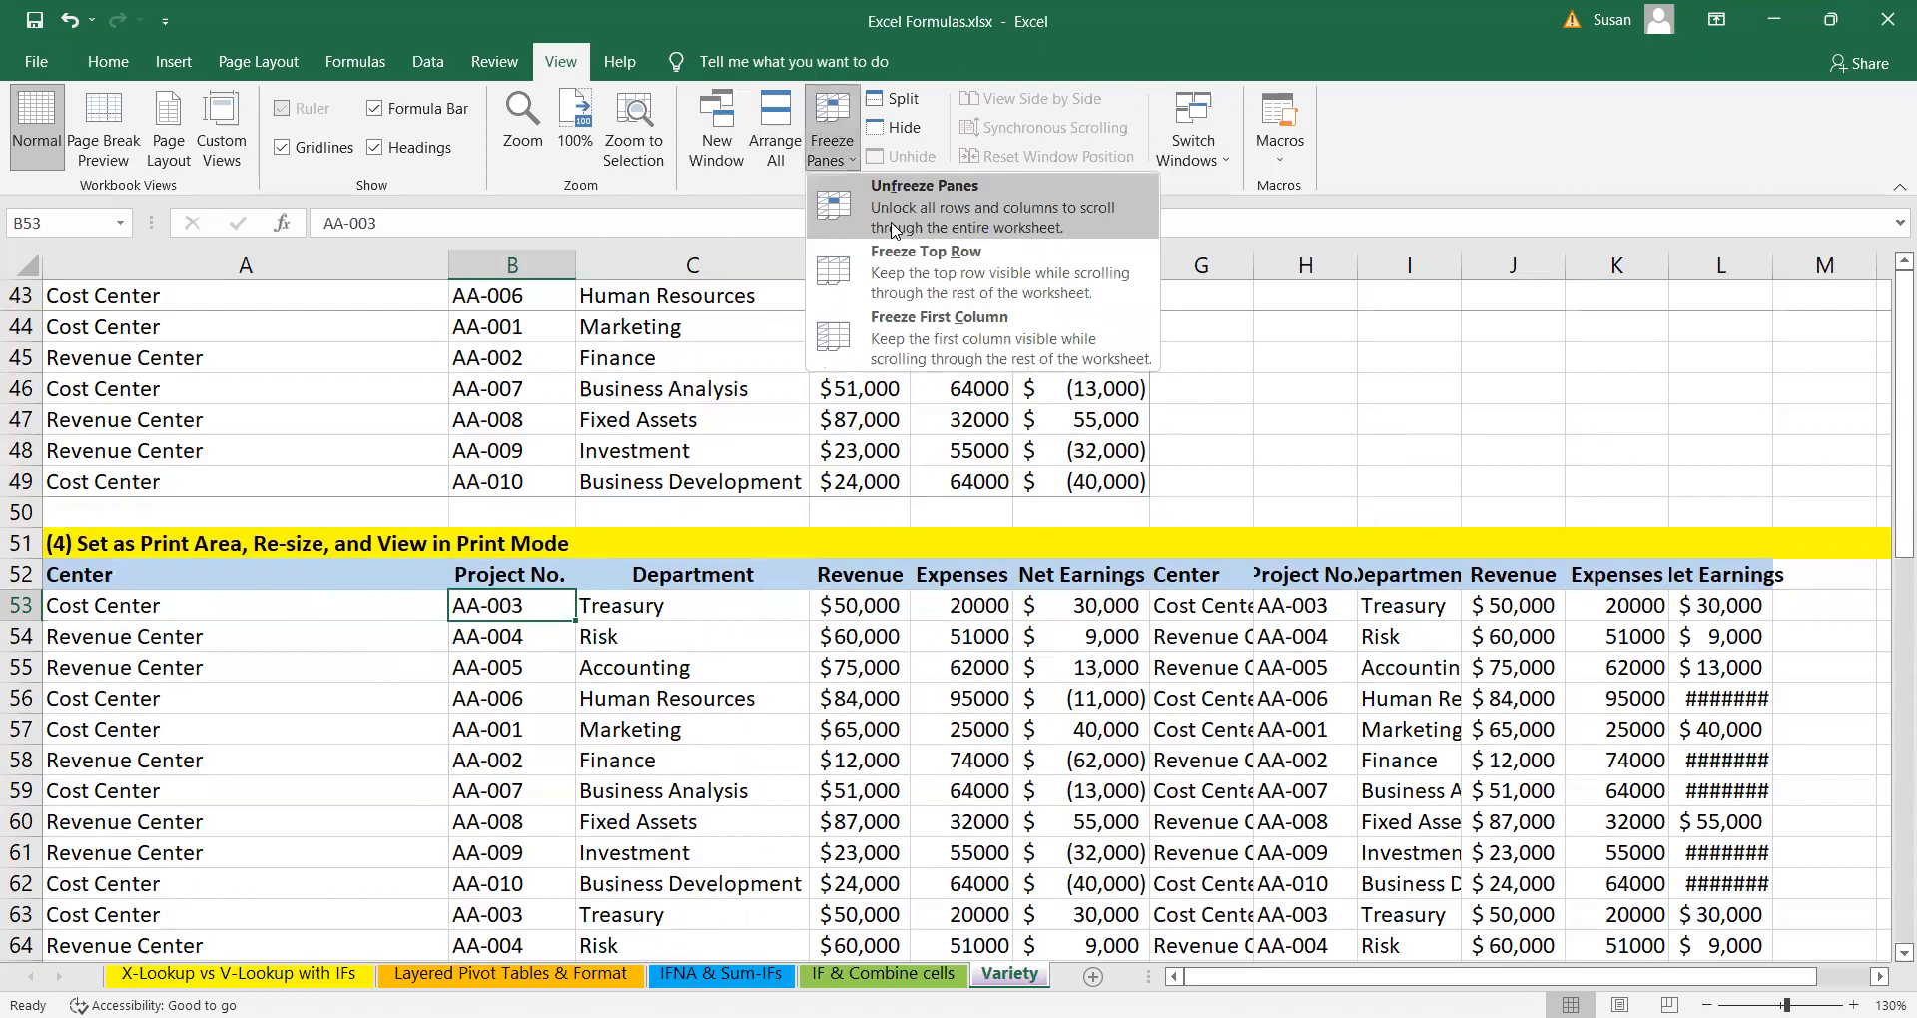
pyautogui.click(731, 588)
pyautogui.scroll(-11, 720, 639)
pyautogui.scroll(11, 720, 639)
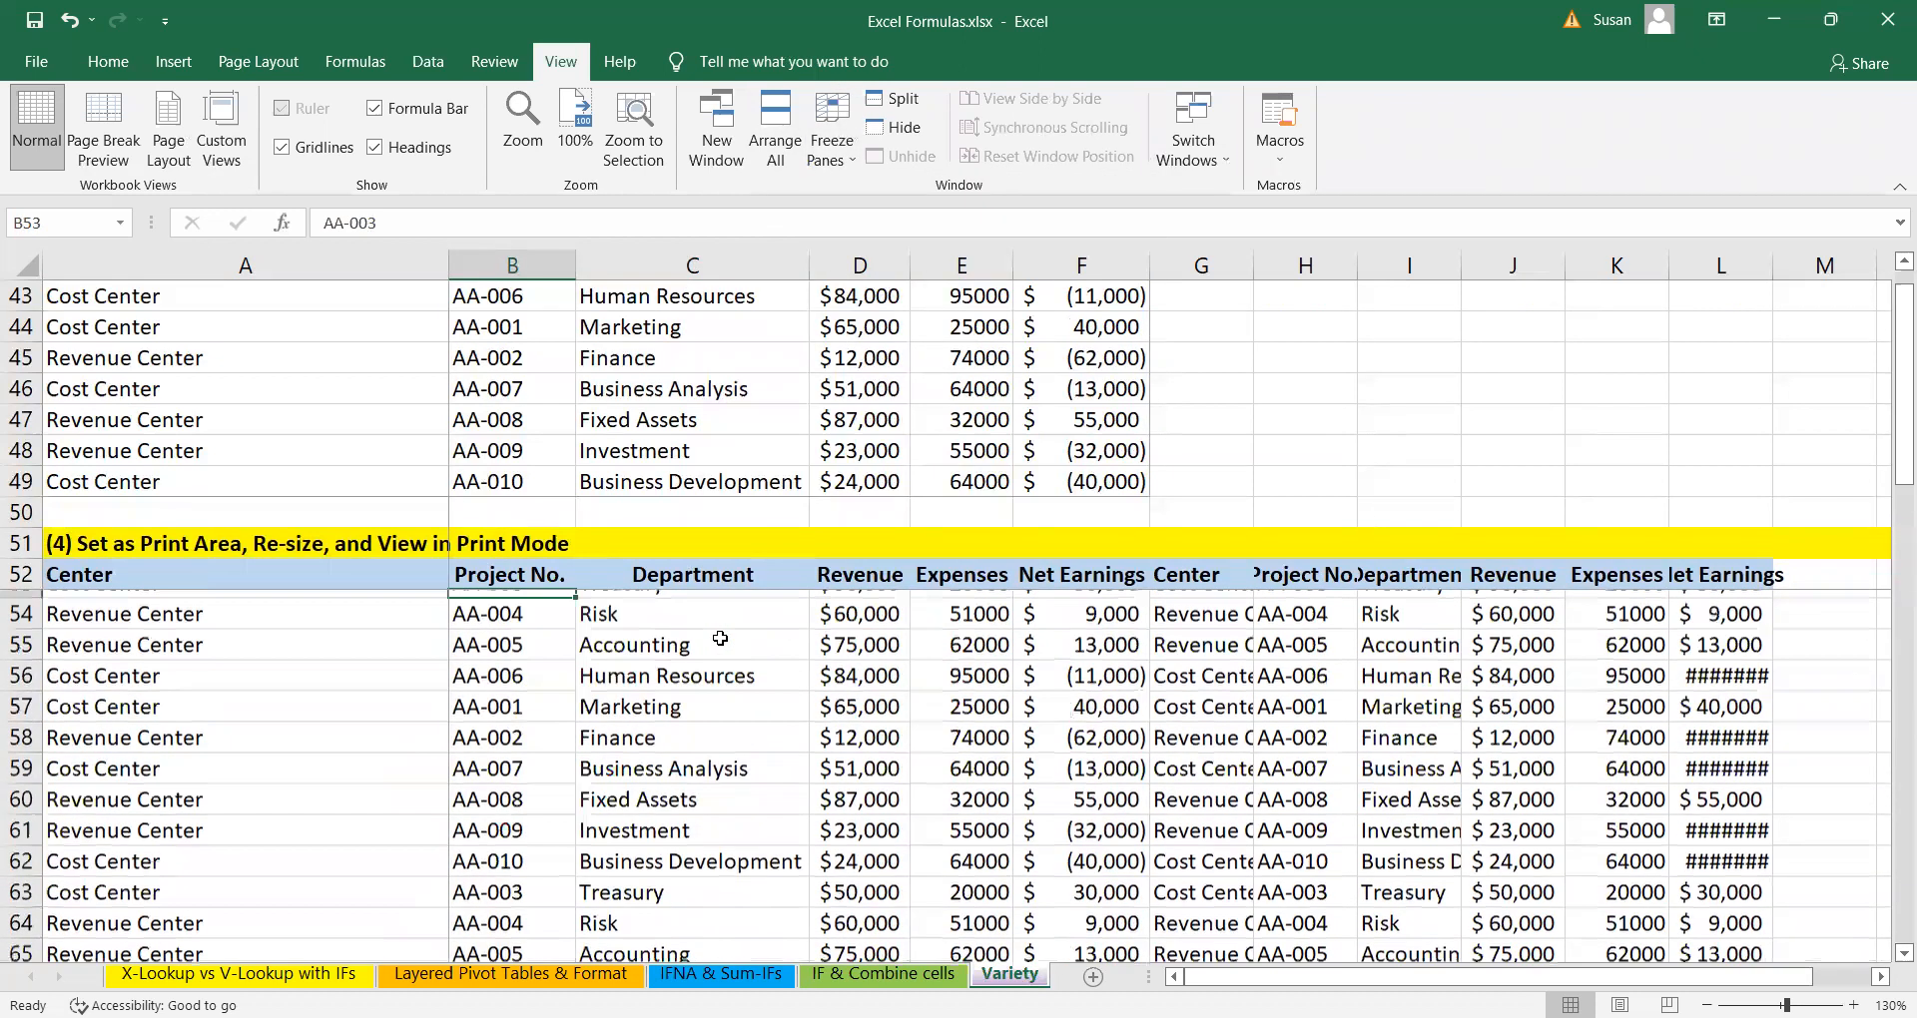
pyautogui.click(786, 729)
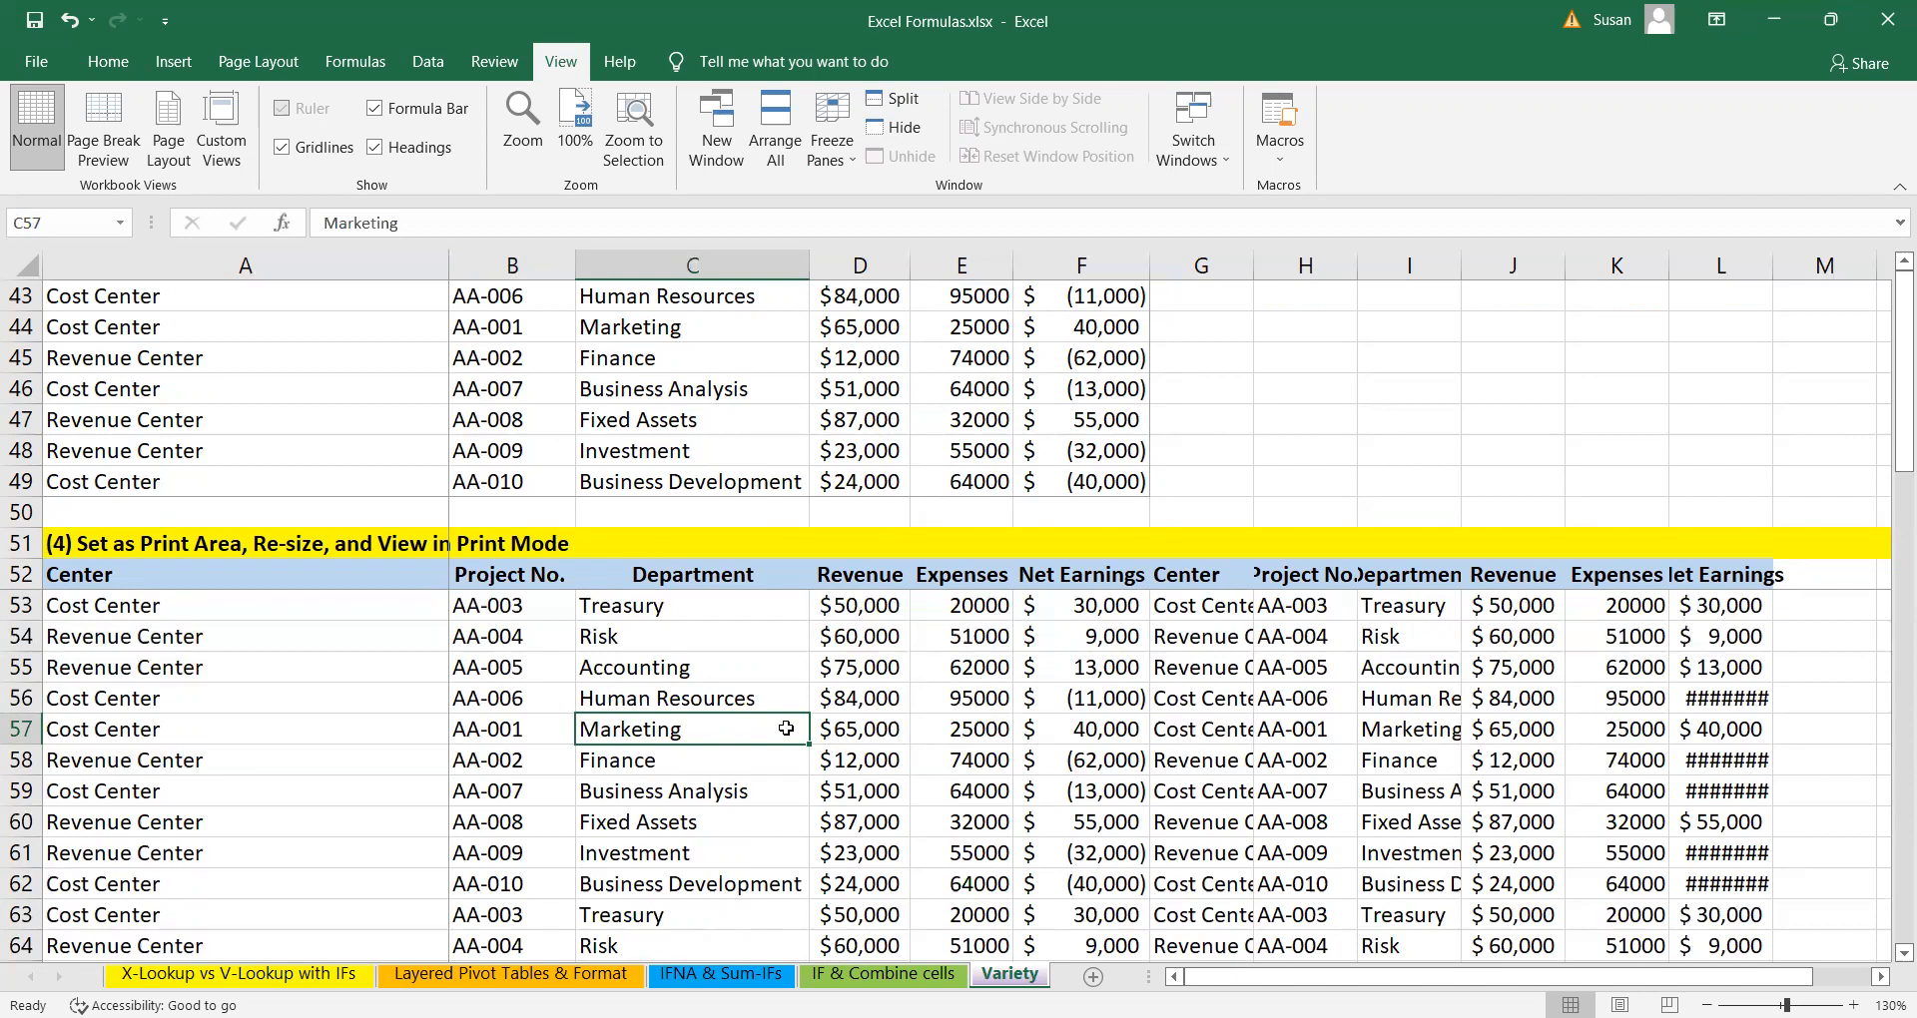
pyautogui.scroll(-4, 845, 774)
pyautogui.scroll(-4, 846, 774)
pyautogui.scroll(8, 846, 774)
pyautogui.click(1384, 662)
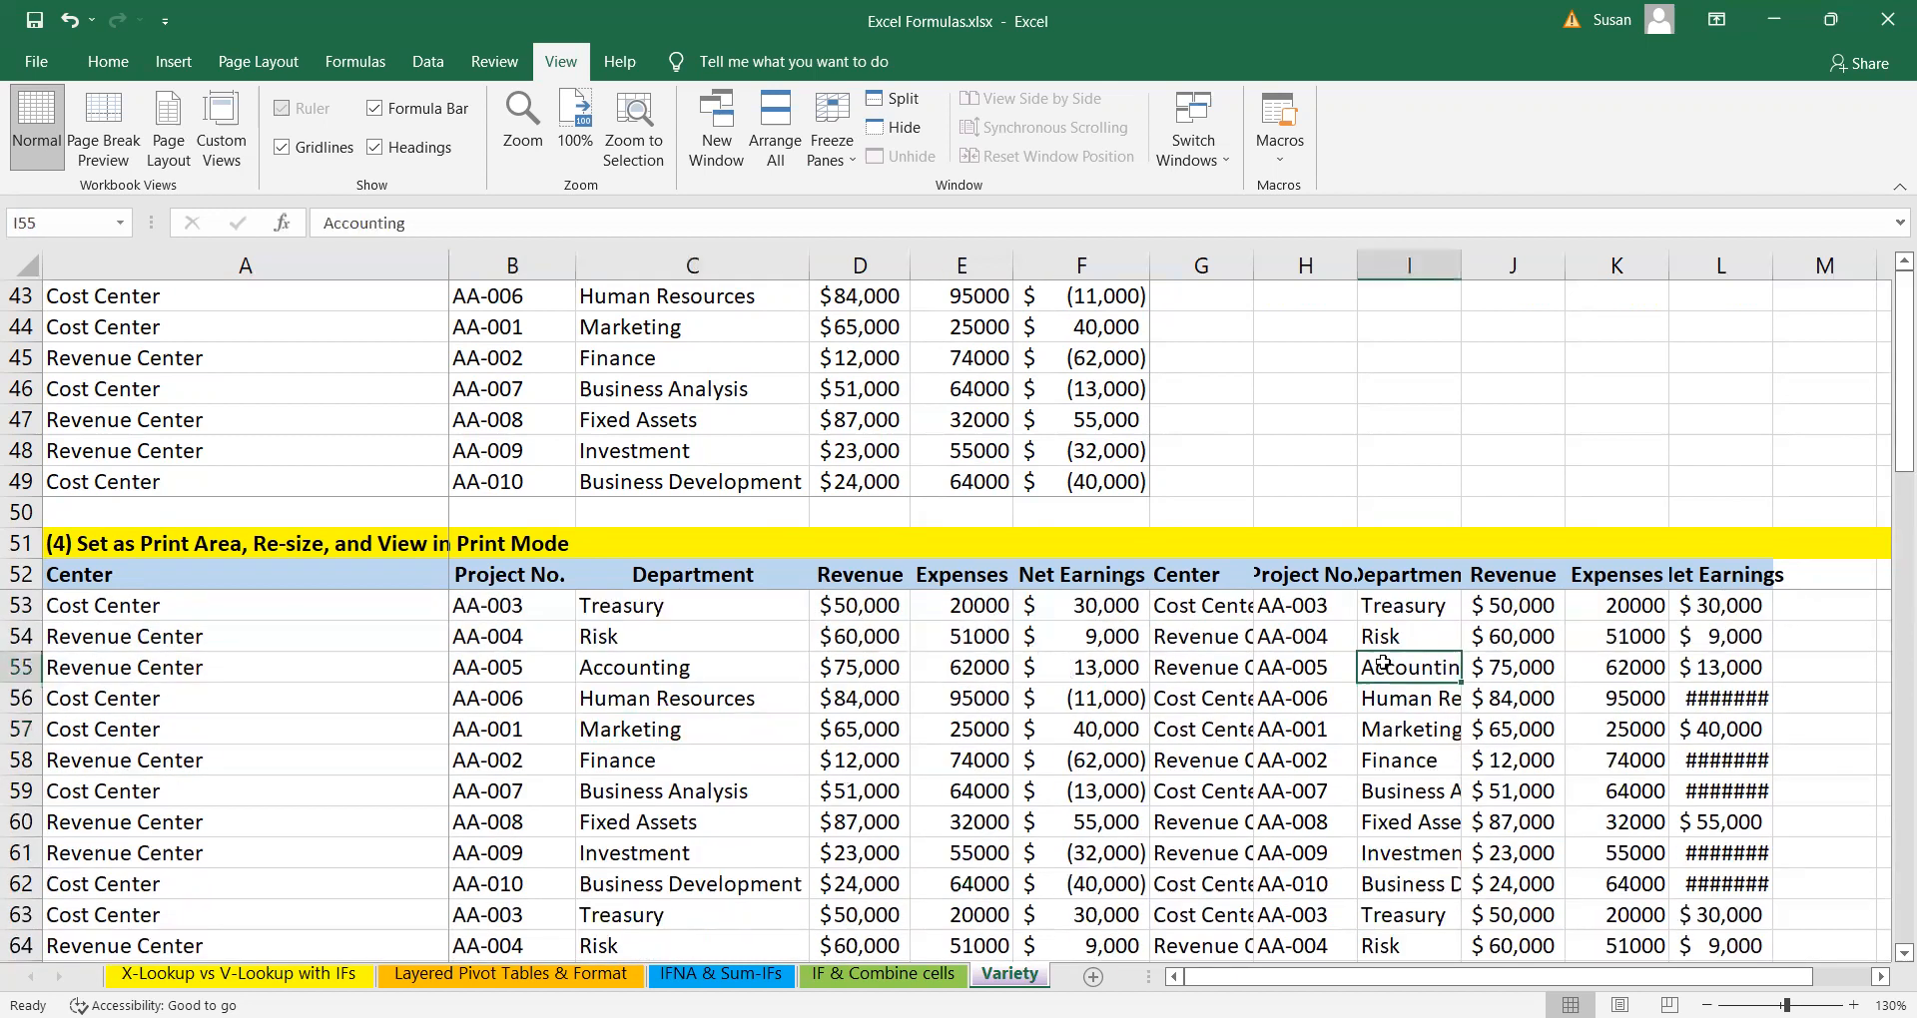
# - Set A52:F92, from the Center header through the last Net Earnings row, as the print area
pyautogui.click(143, 574)
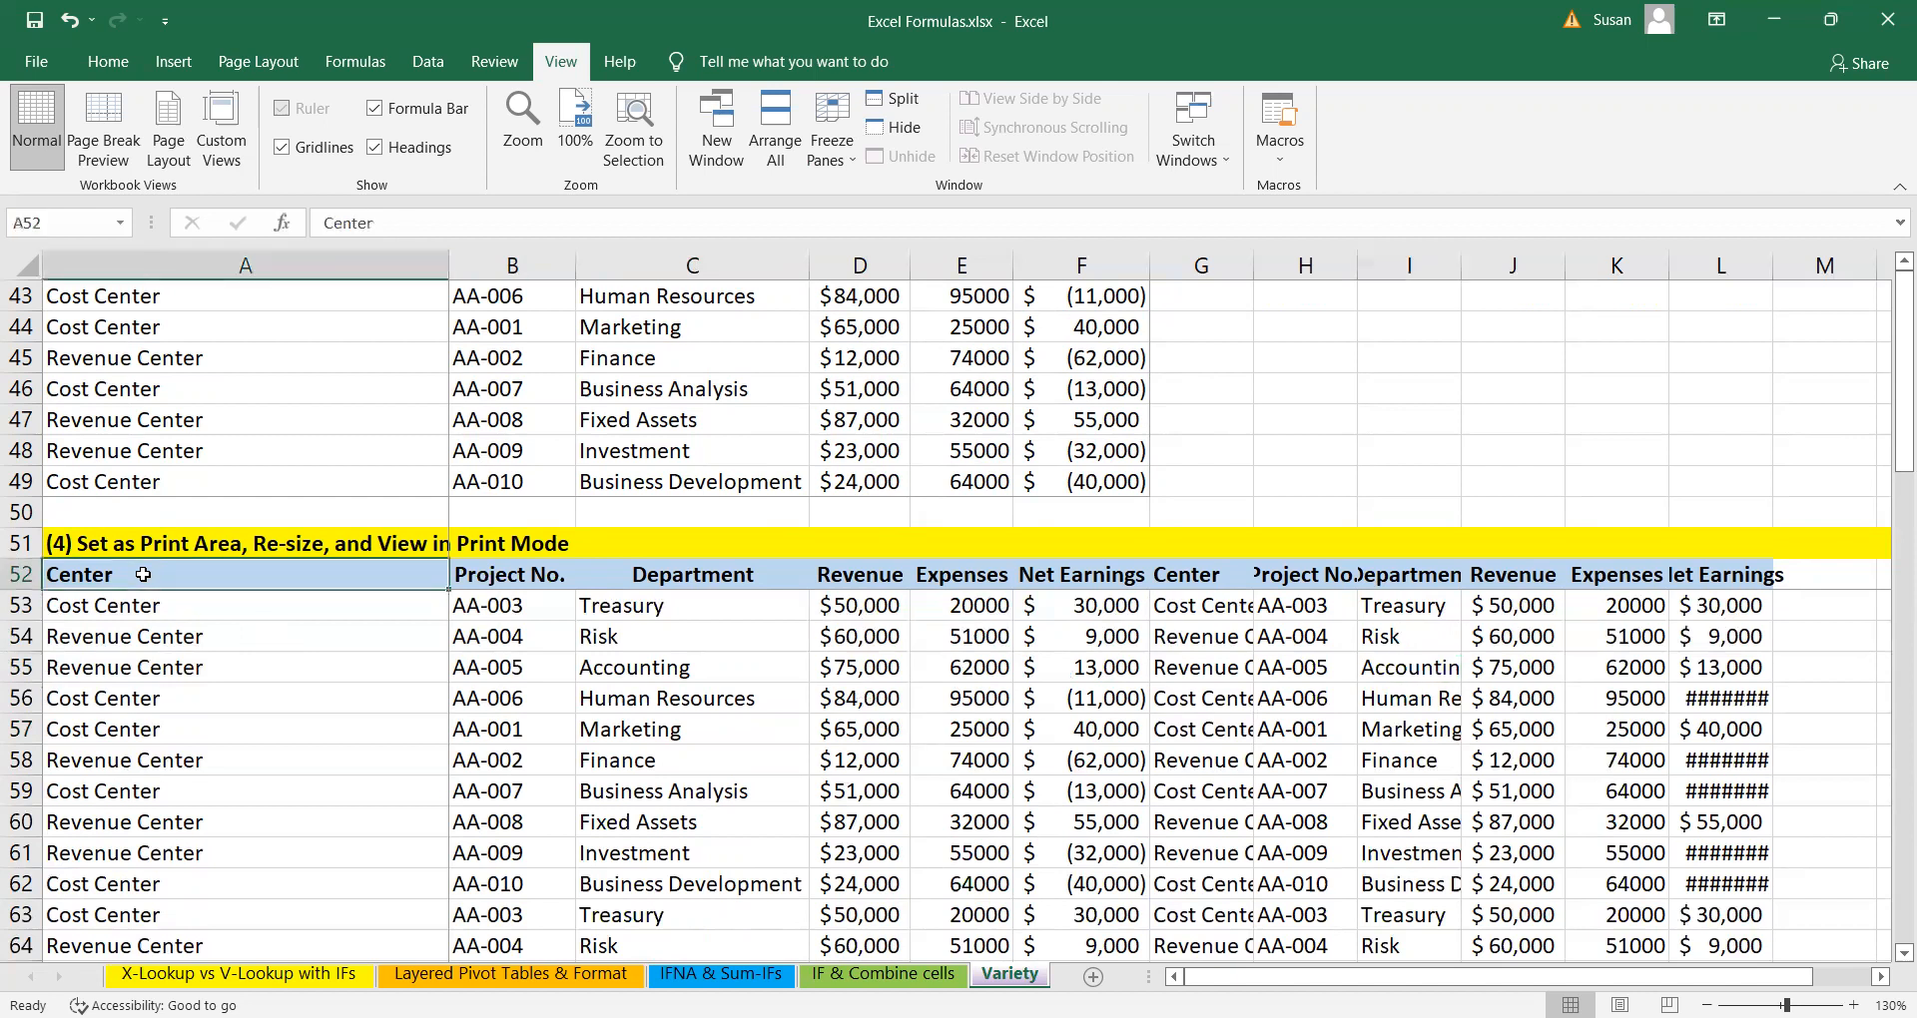
pyautogui.moveTo(143, 574); pyautogui.dragTo(445, 595)
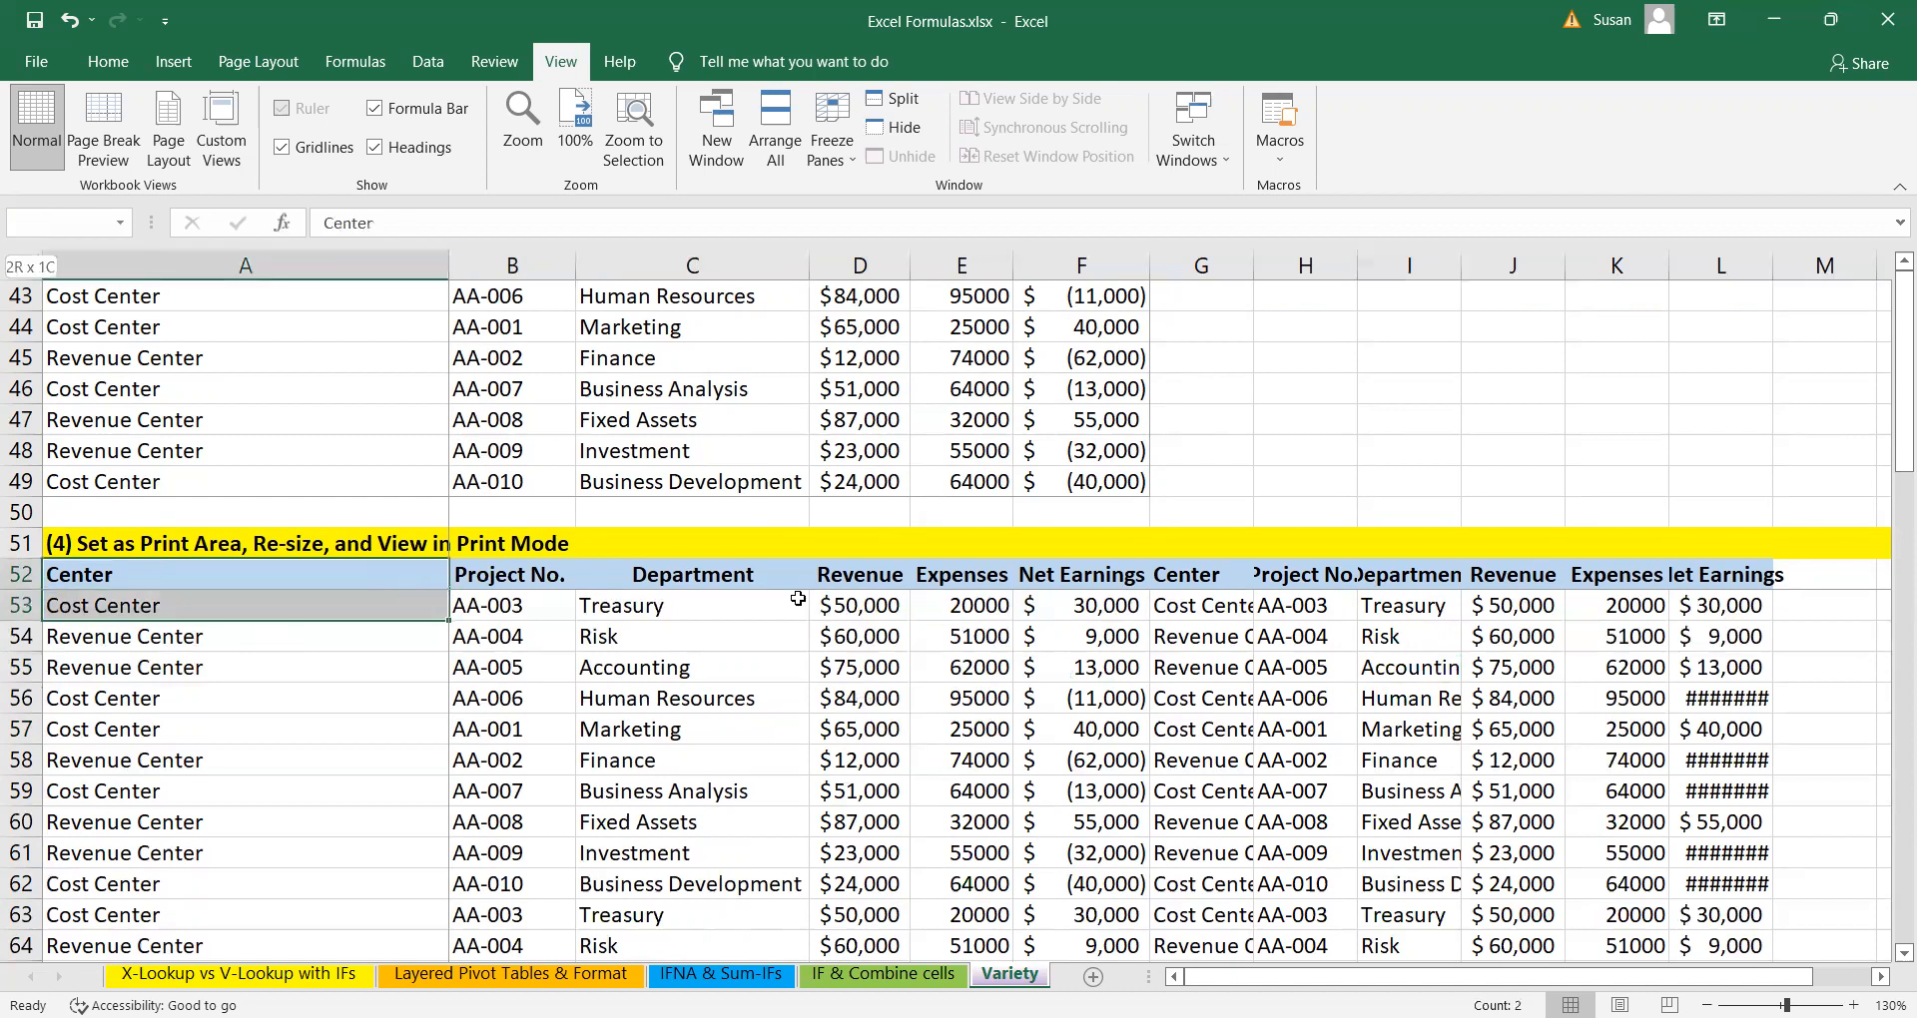
pyautogui.moveTo(962, 597); pyautogui.dragTo(1113, 603)
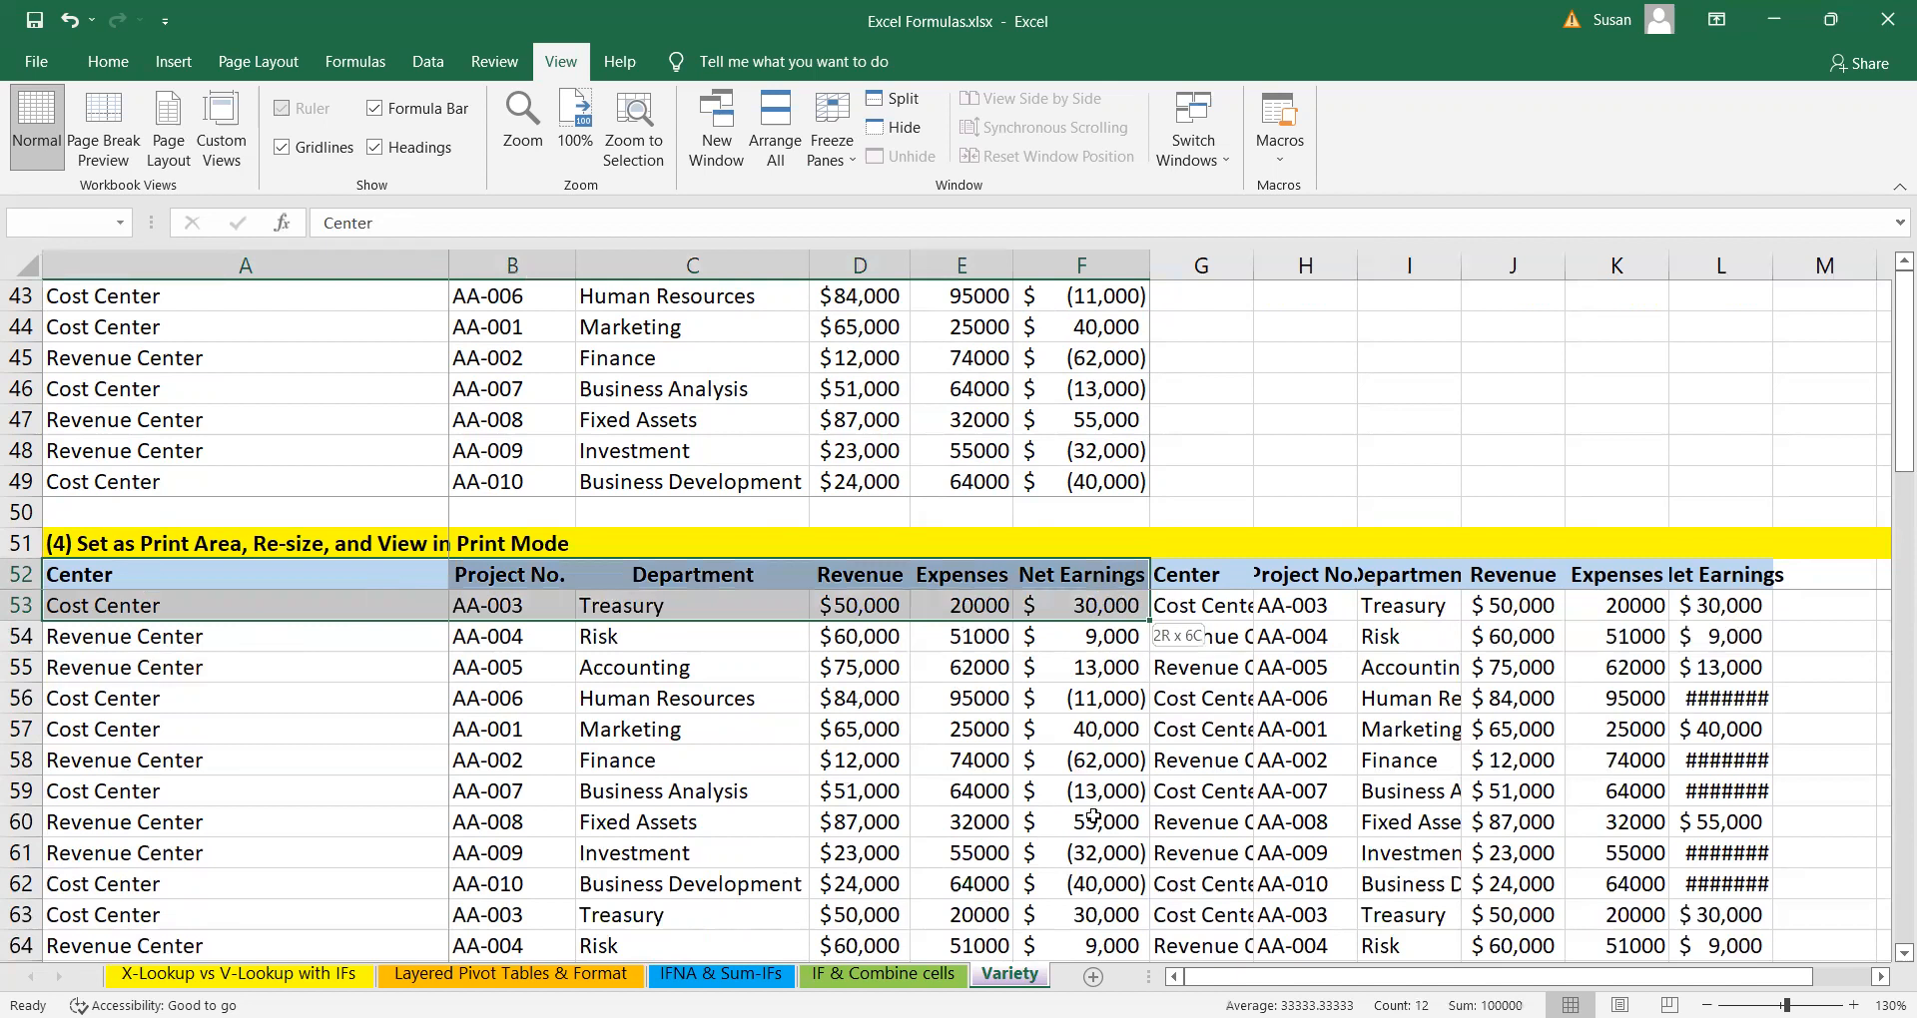
pyautogui.moveTo(1113, 949); pyautogui.dragTo(950, 835)
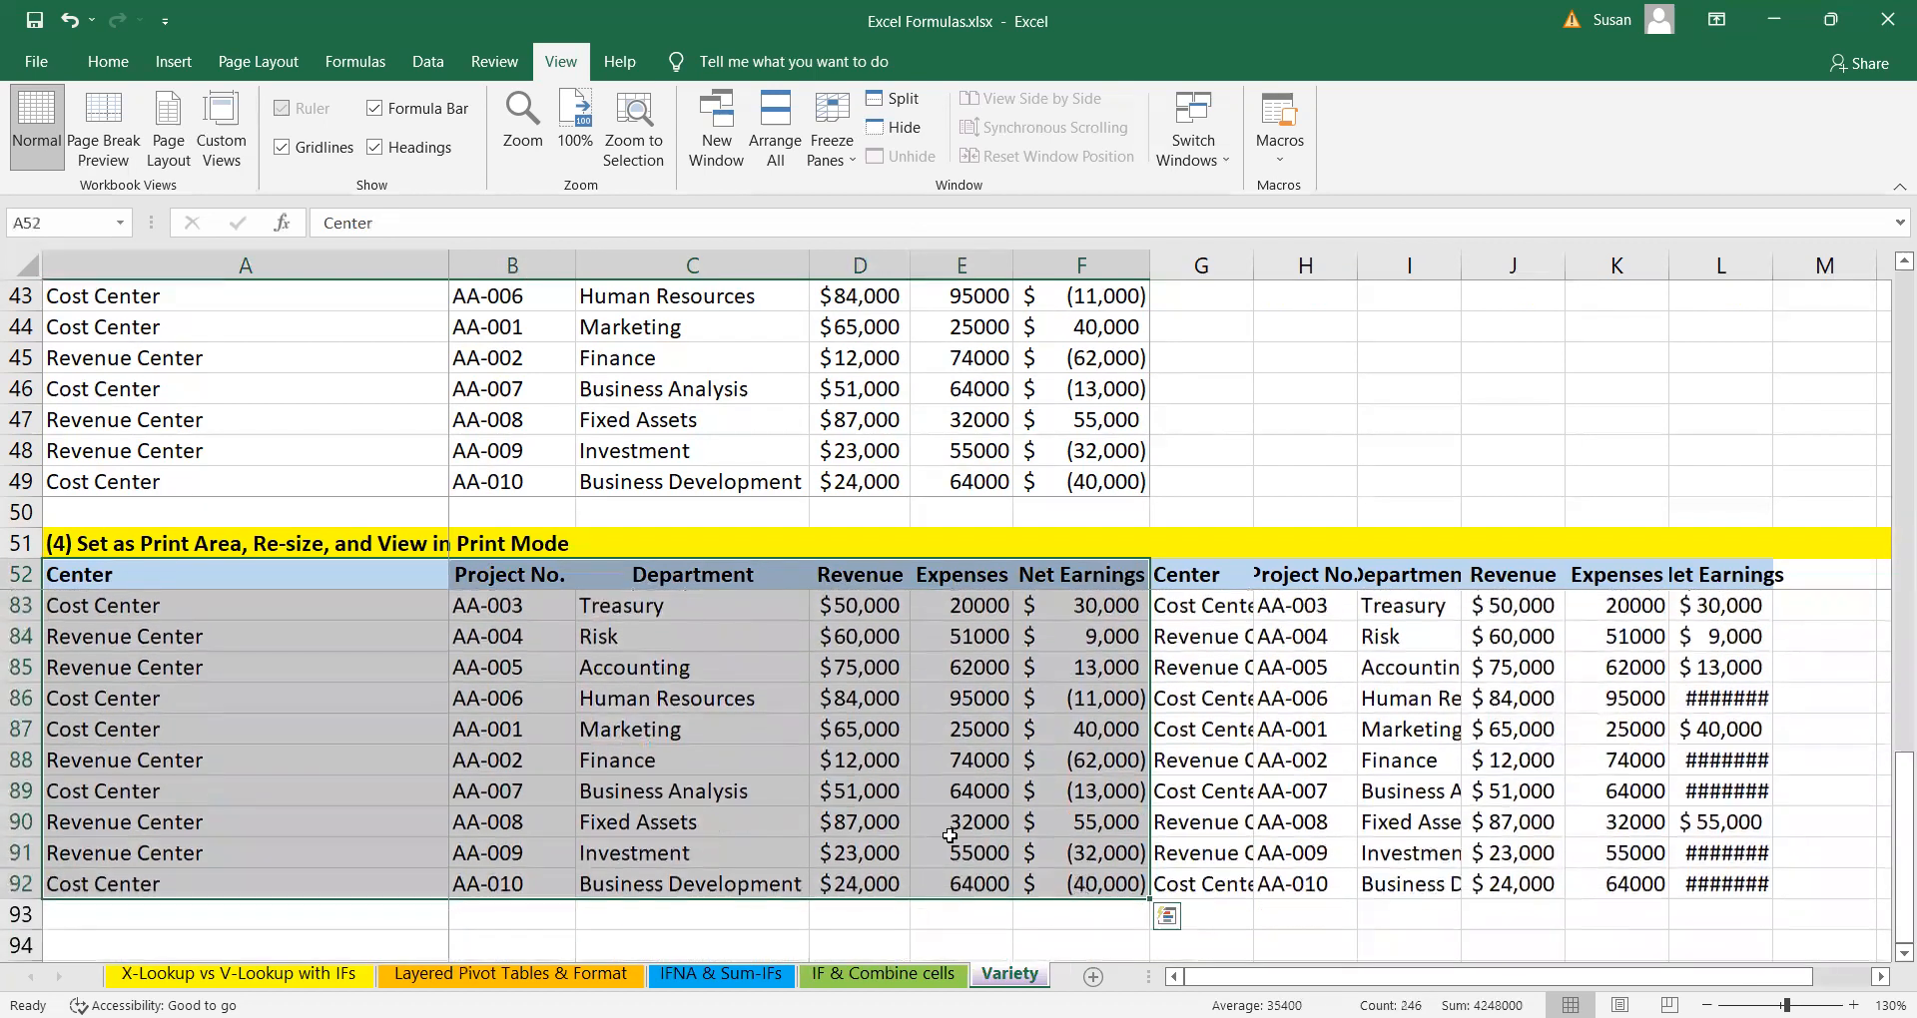
pyautogui.scroll(10, 950, 834)
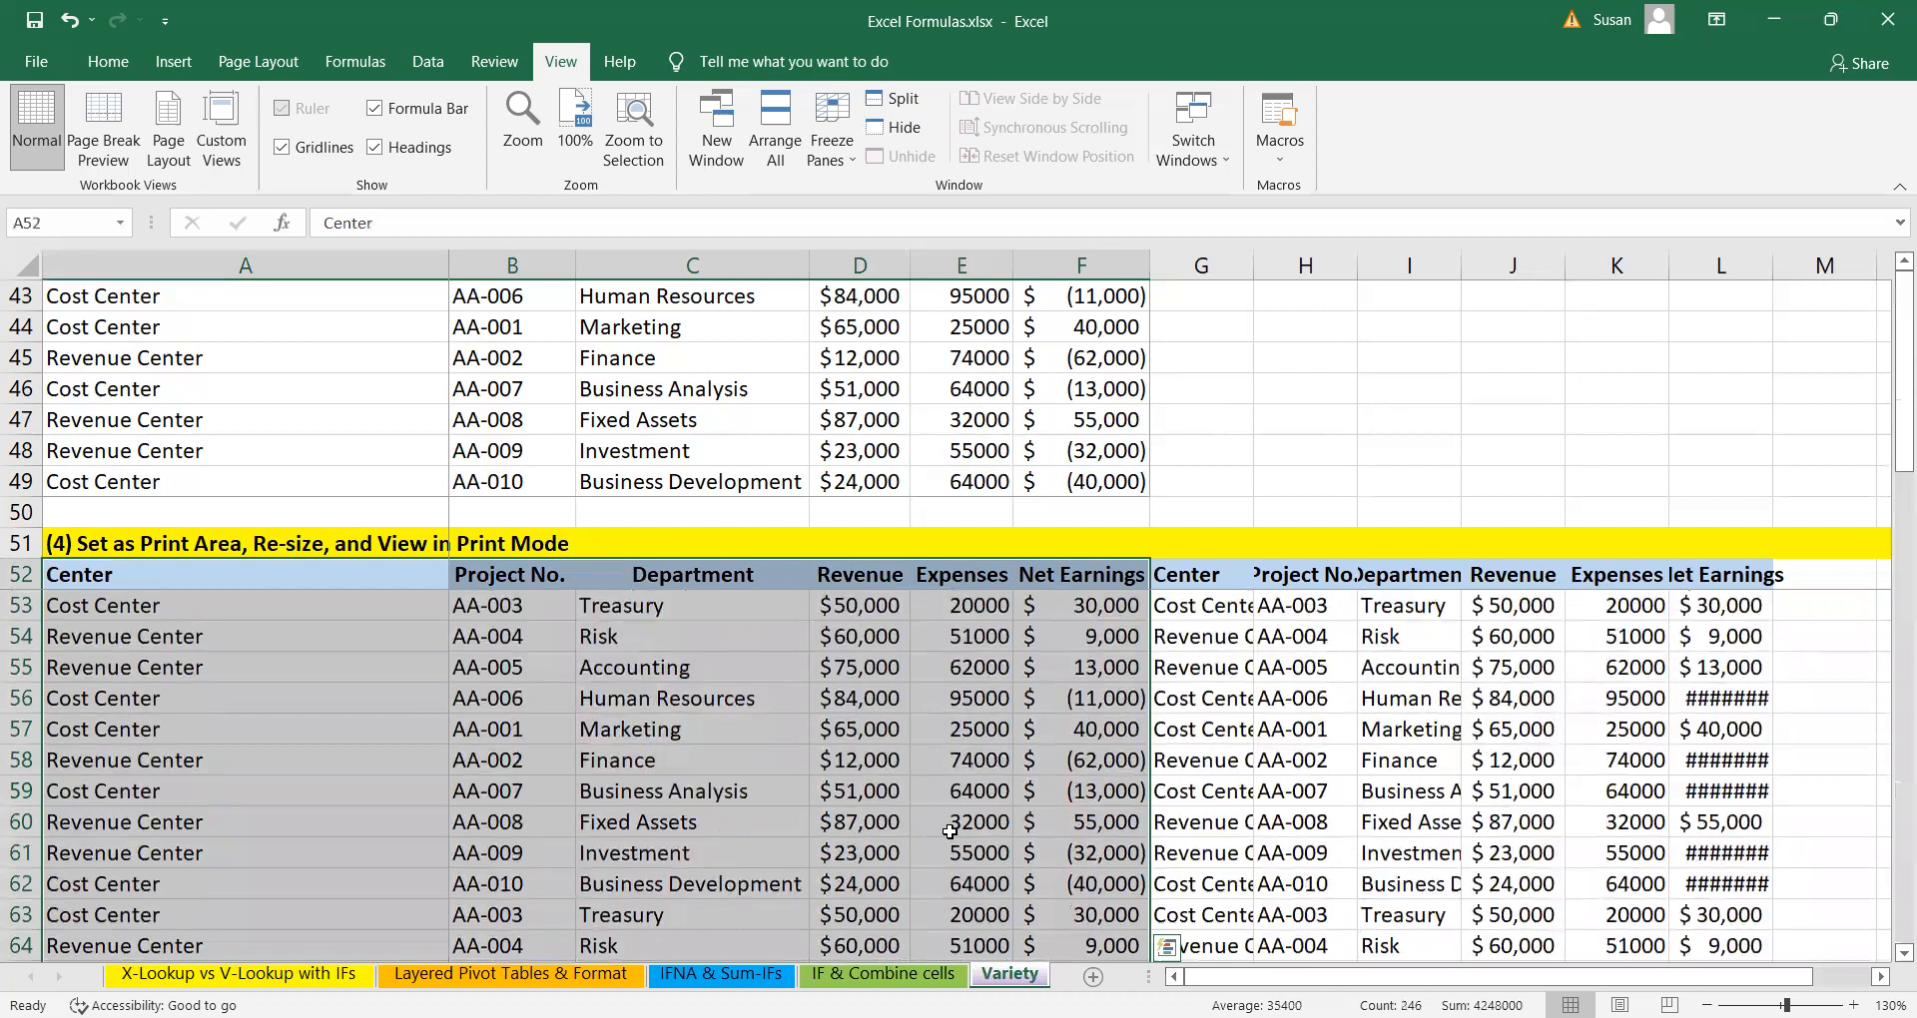
pyautogui.click(258, 62)
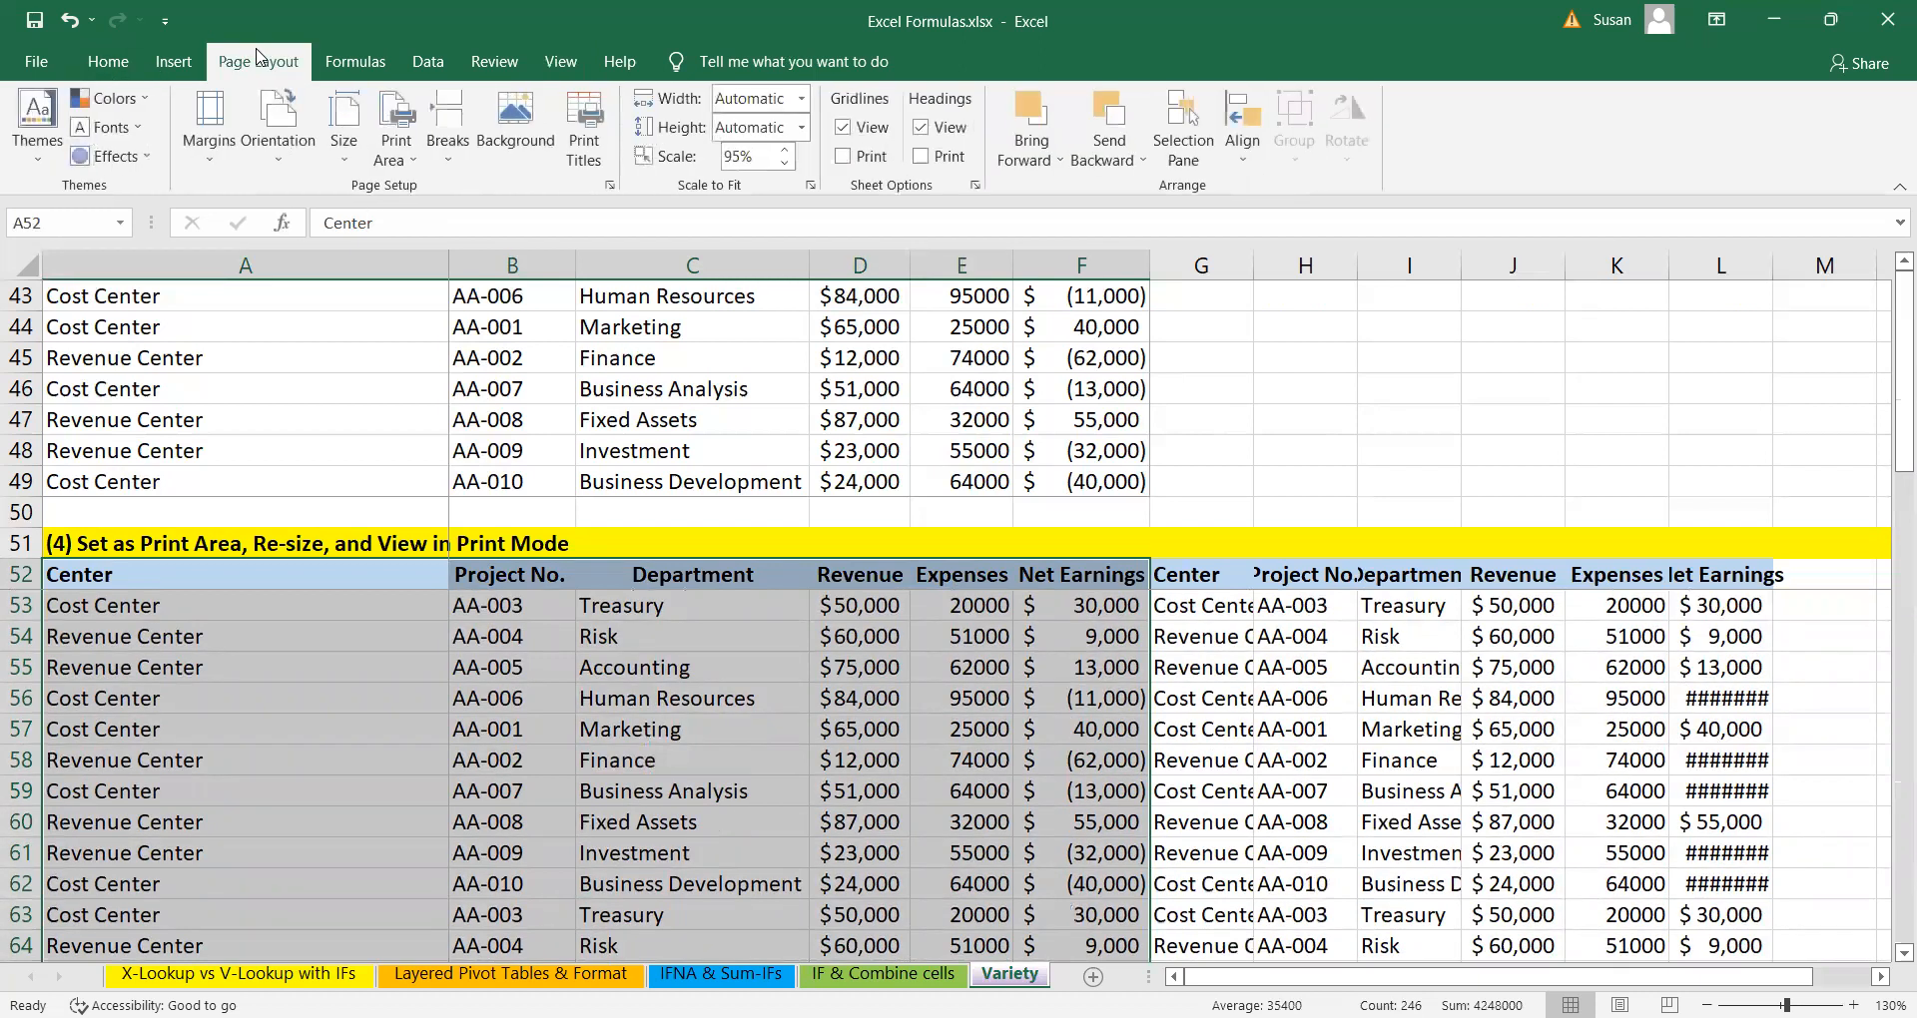
pyautogui.click(397, 158)
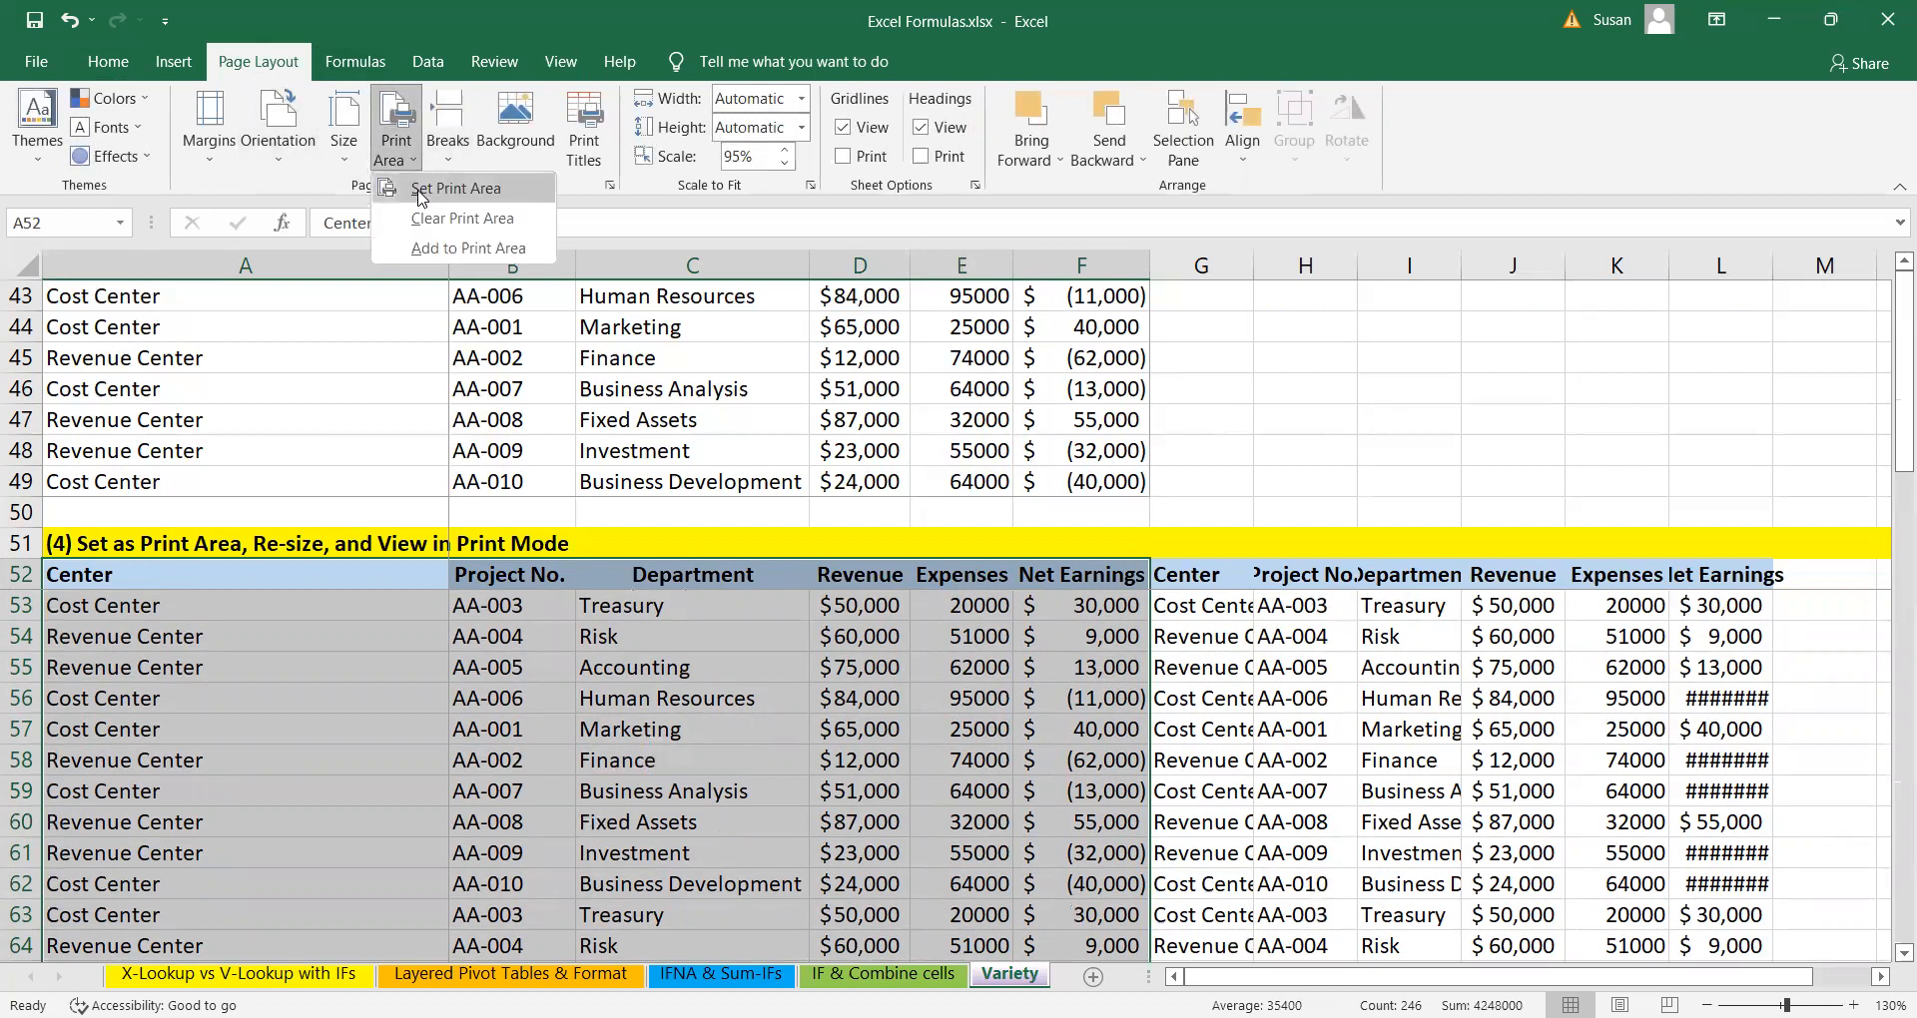
pyautogui.click(419, 190)
pyautogui.scroll(-3, 809, 717)
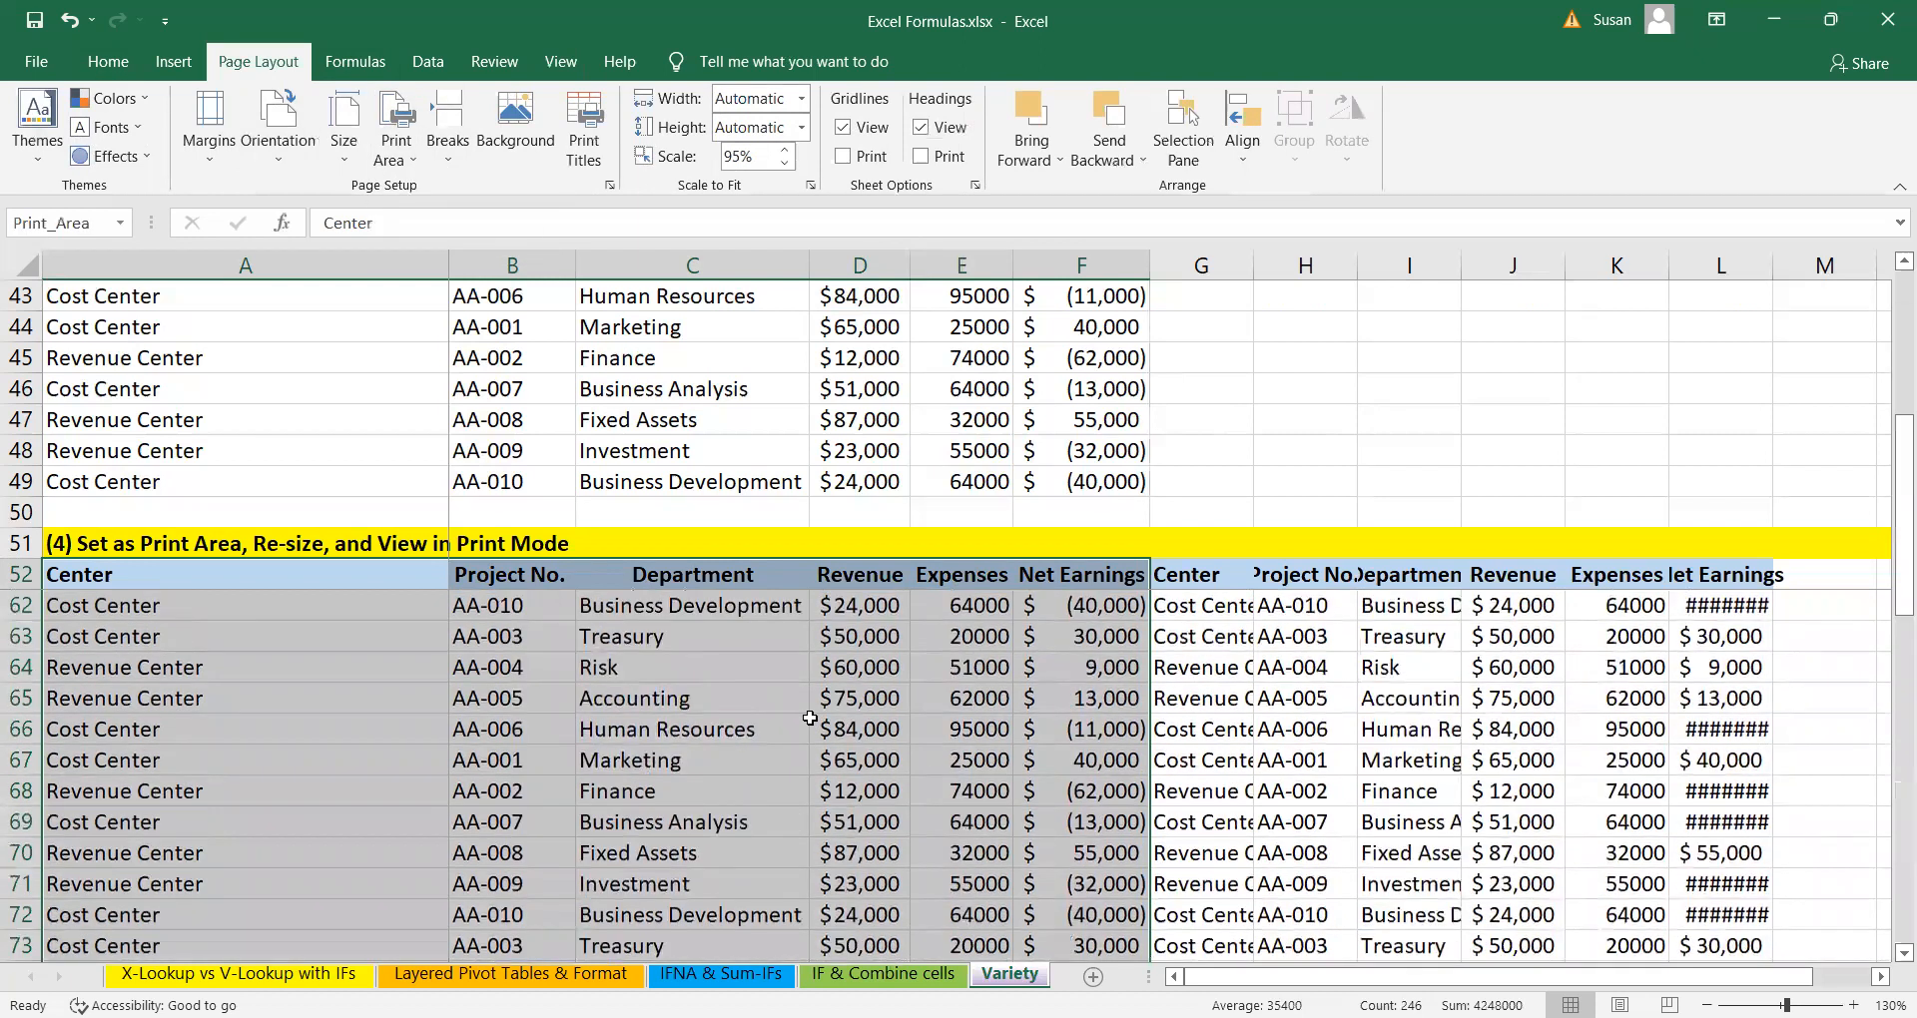
pyautogui.scroll(3, 810, 718)
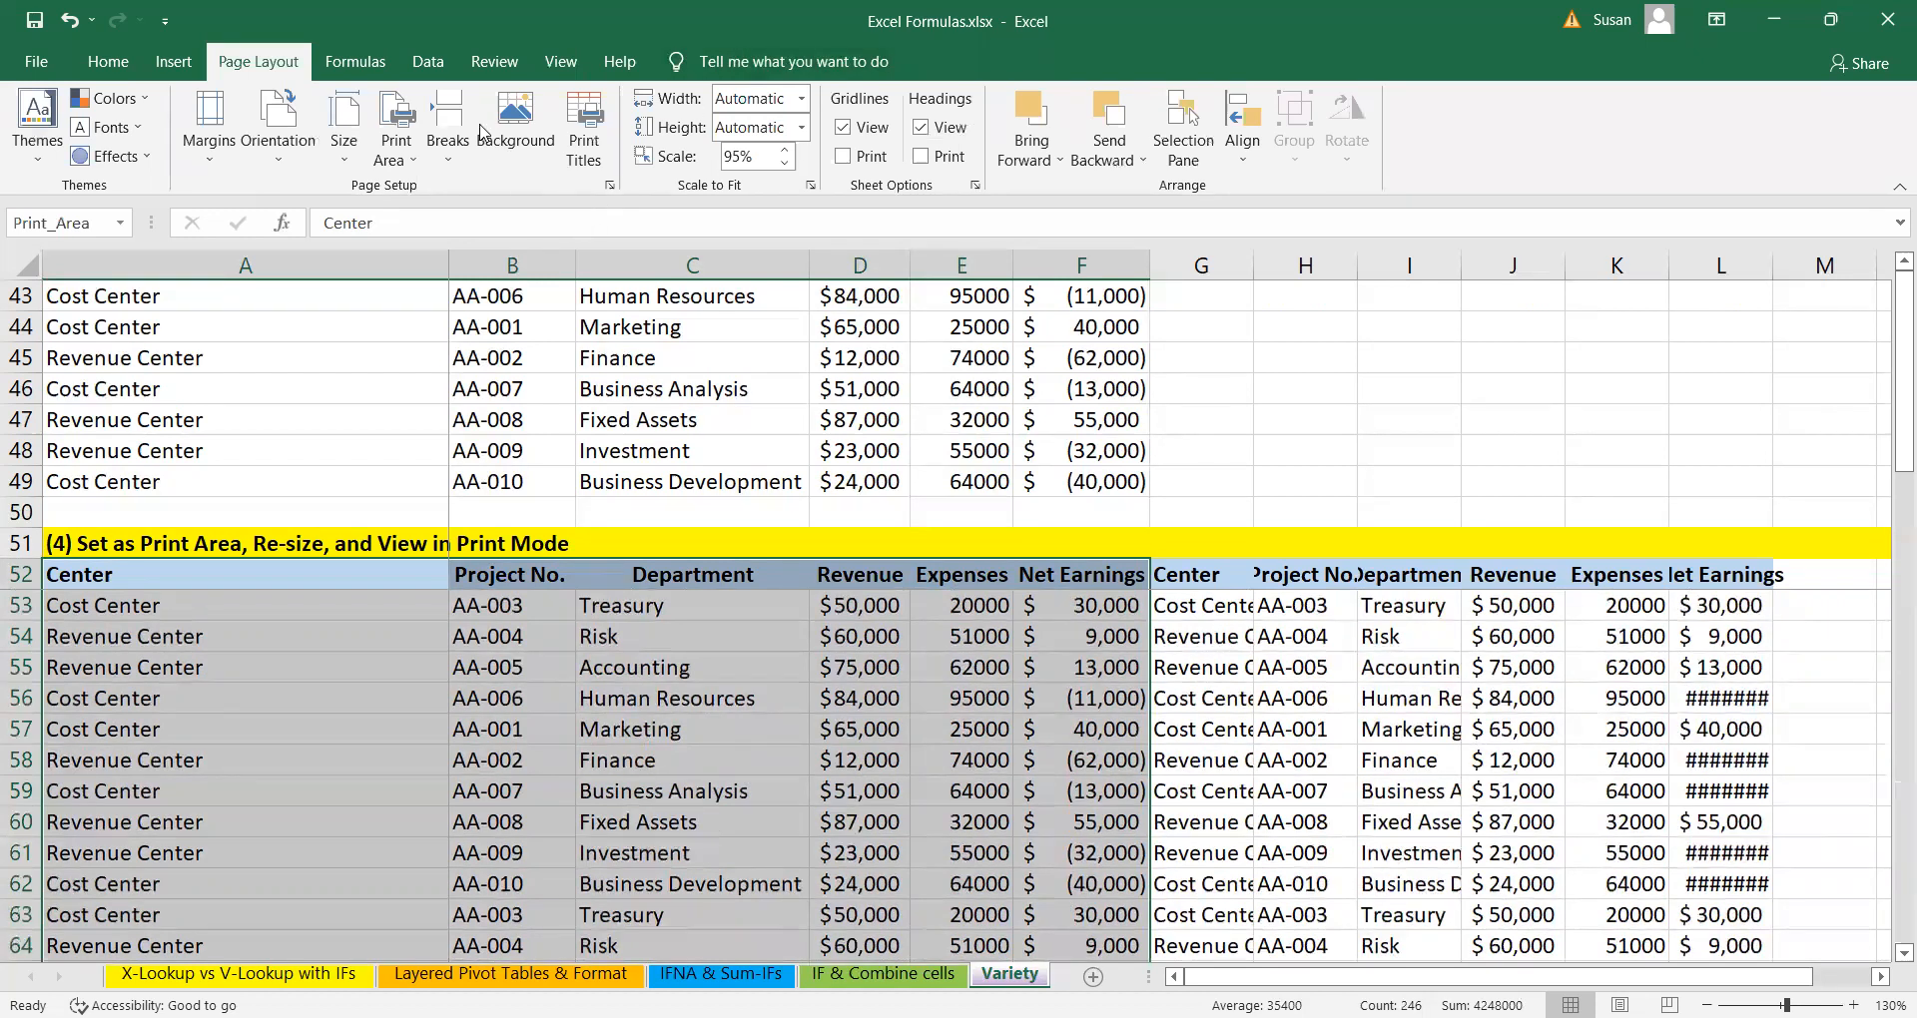
# - Show the sheet in Page Break Preview and check how the print area is divided into pages
pyautogui.click(502, 69)
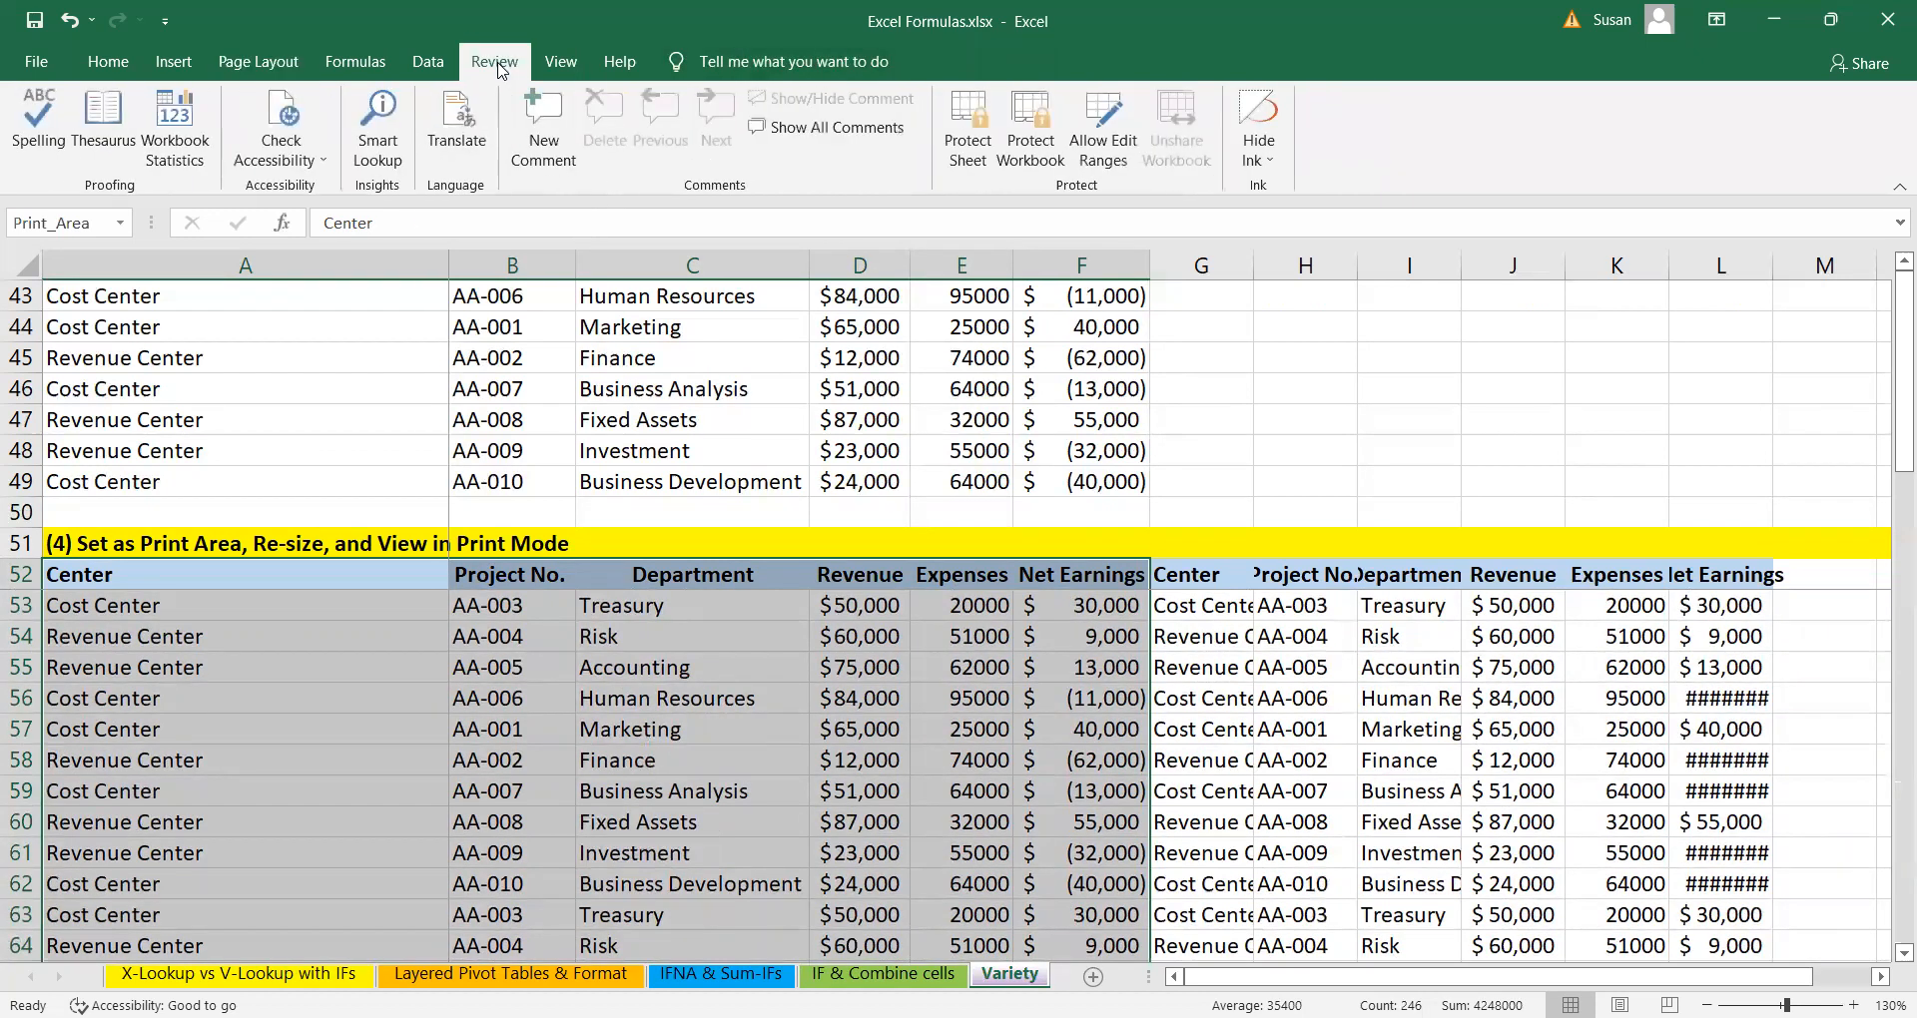
pyautogui.click(560, 63)
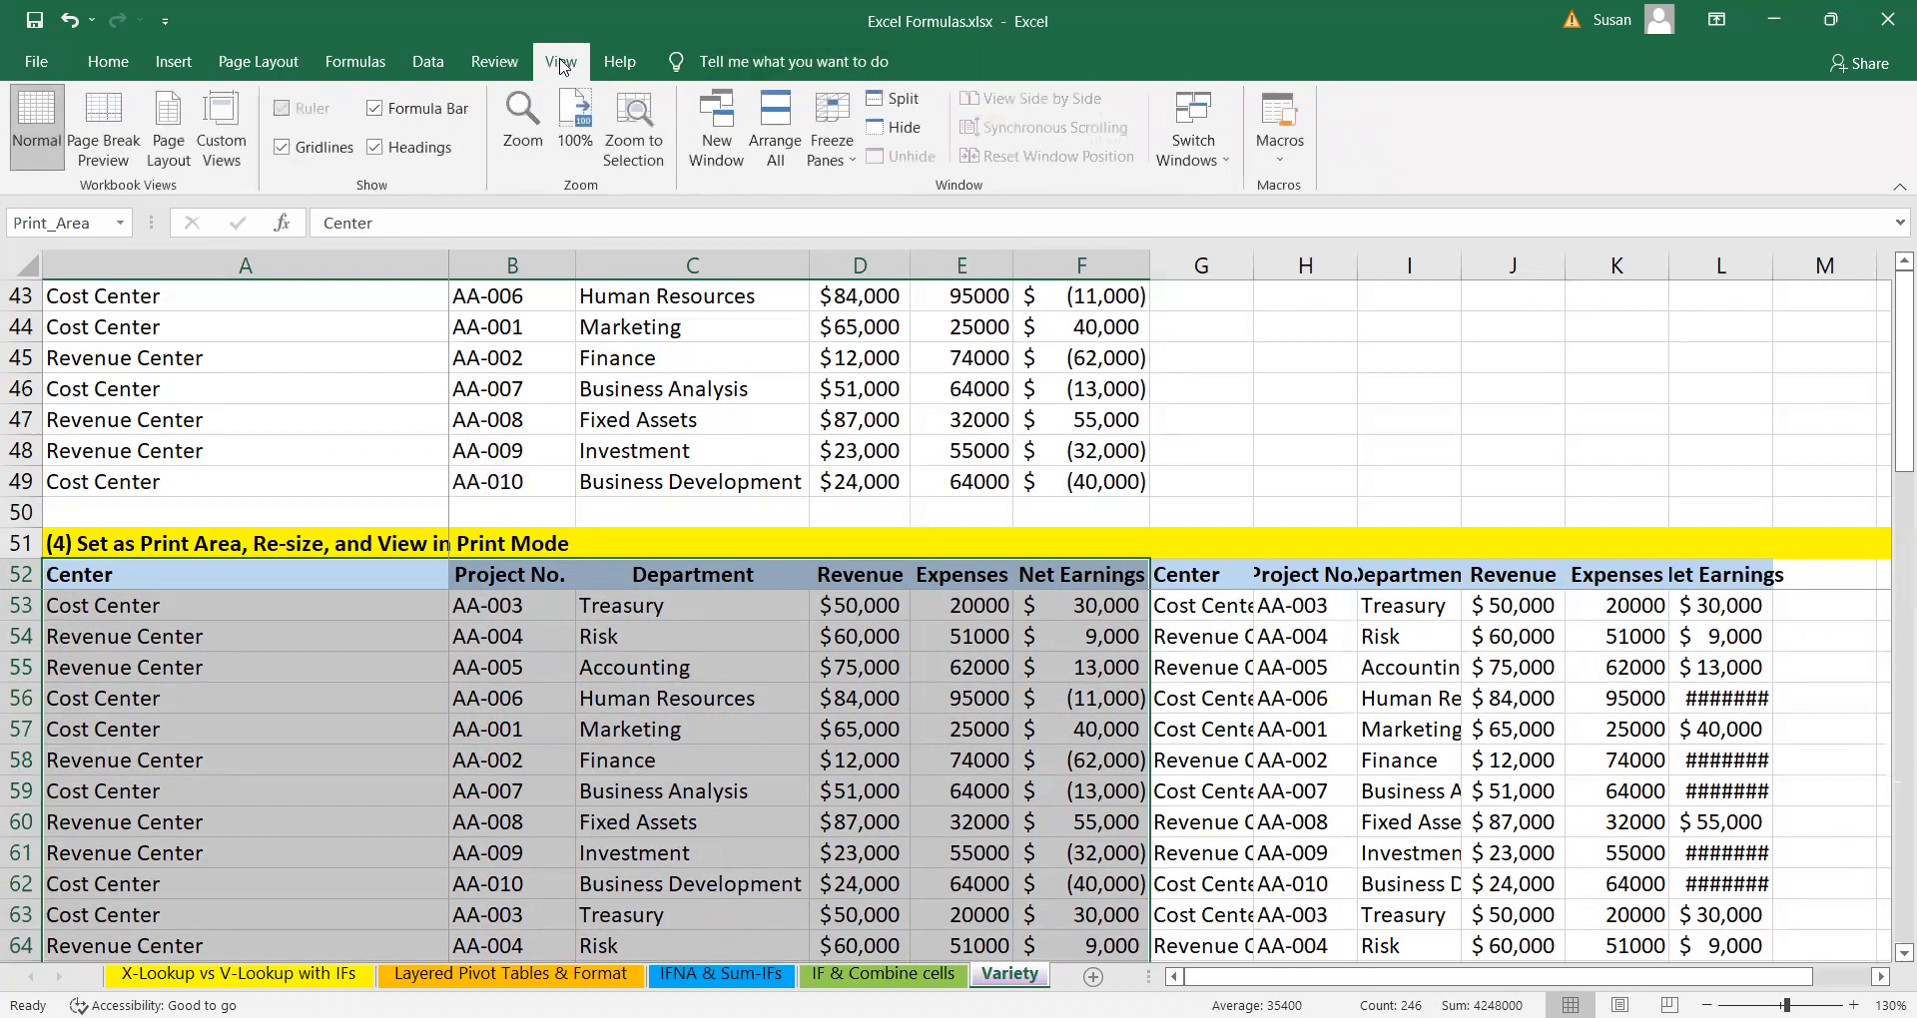
pyautogui.click(90, 152)
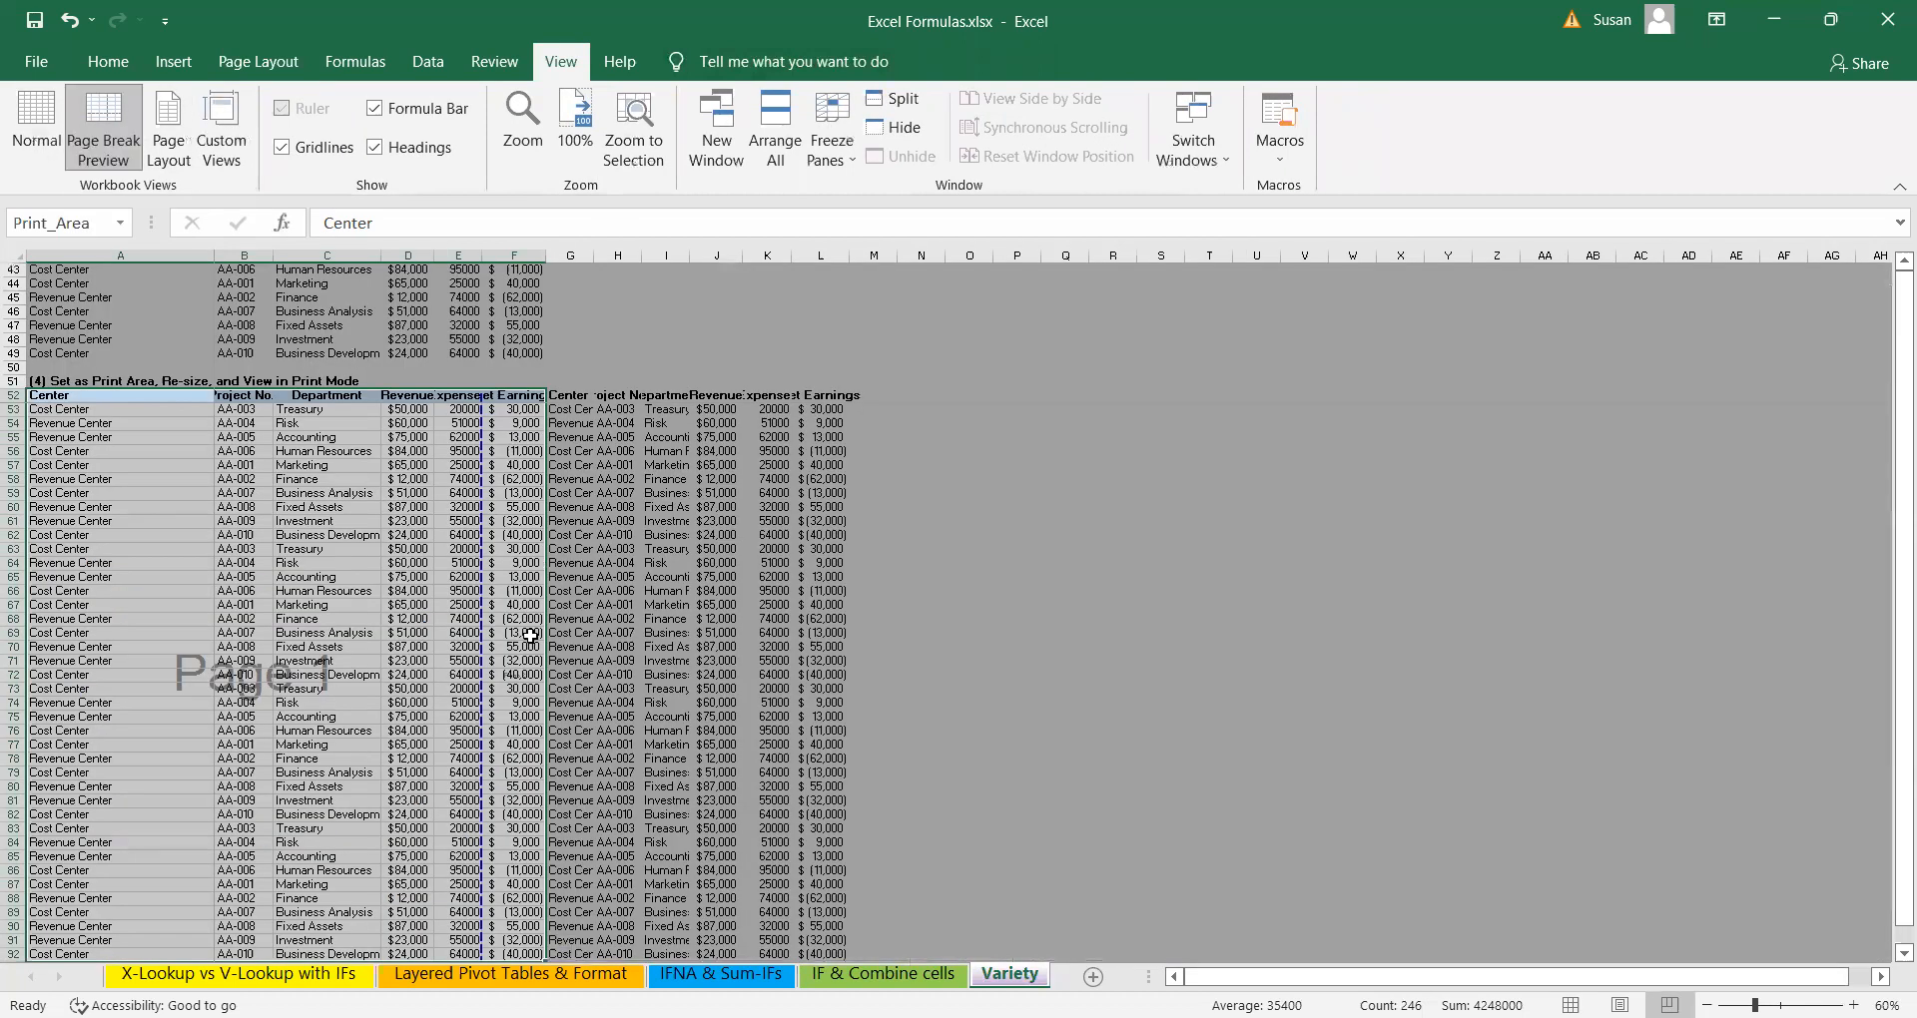
pyautogui.scroll(-4, 530, 636)
pyautogui.scroll(4, 530, 636)
pyautogui.scroll(-2, 489, 769)
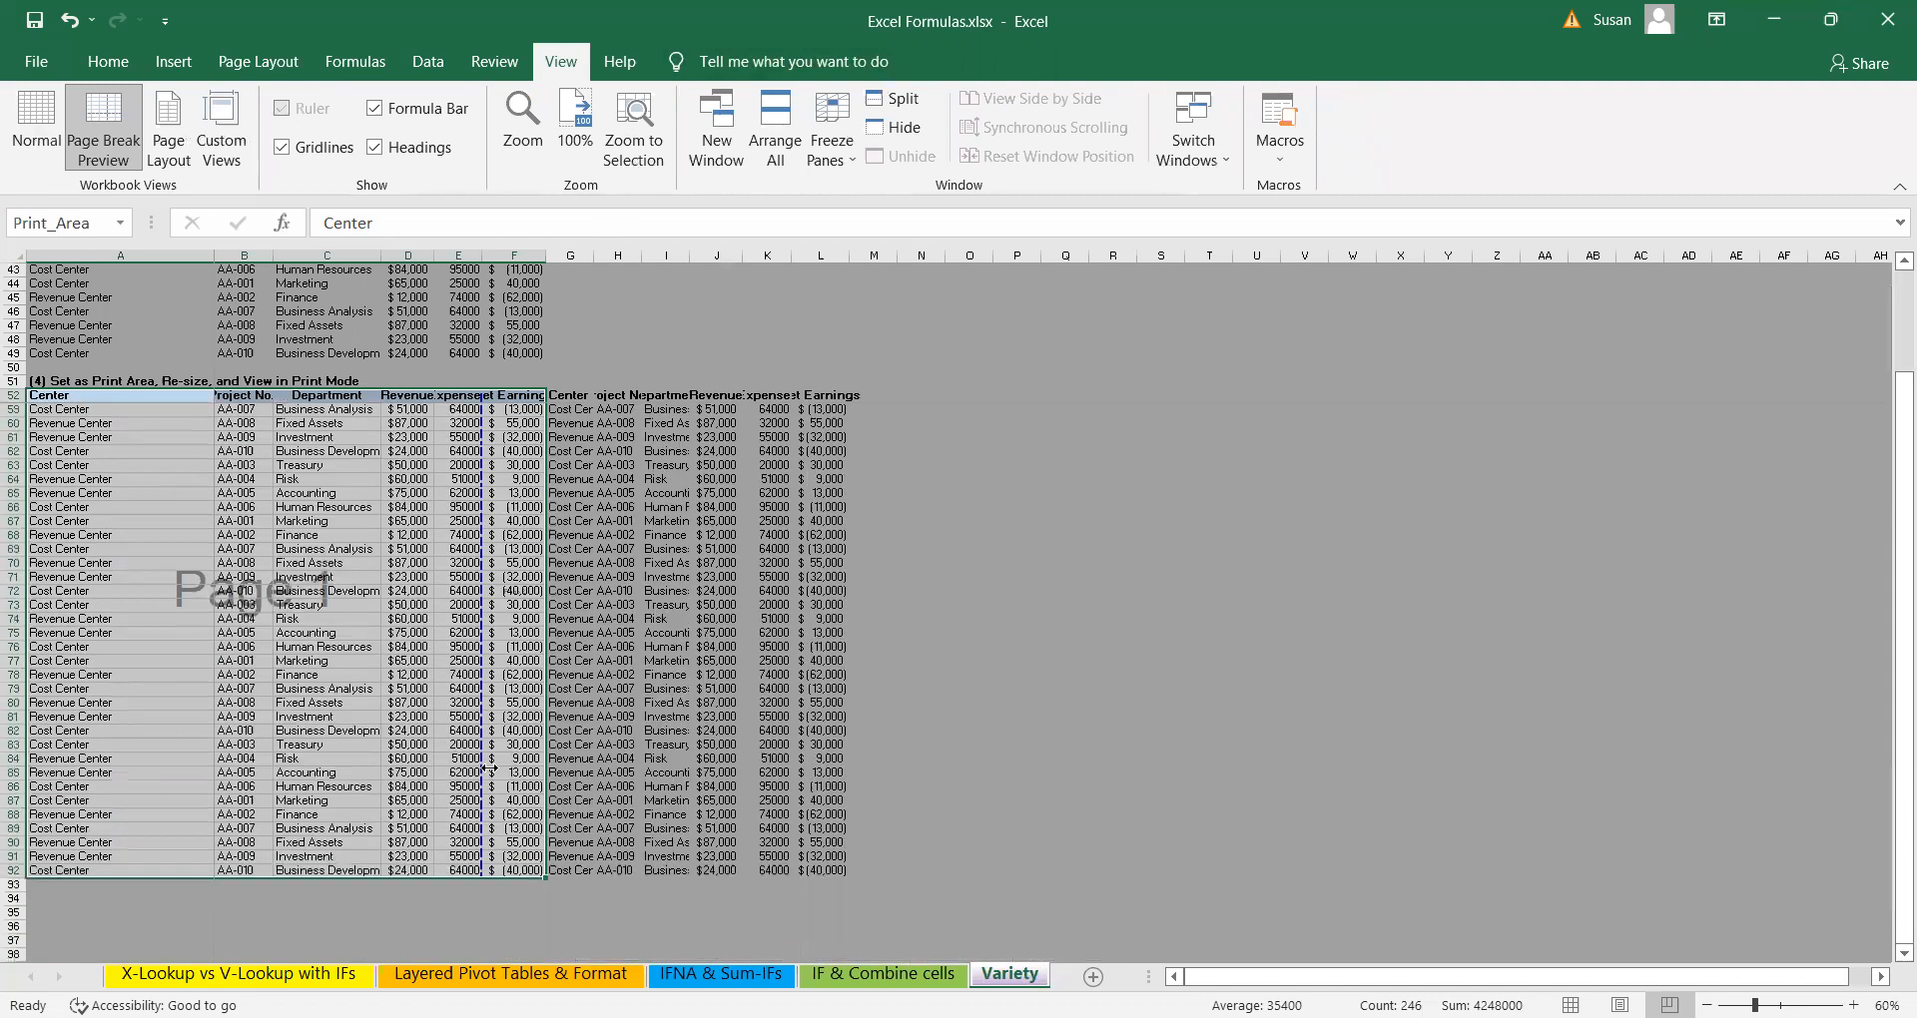
pyautogui.scroll(2, 489, 769)
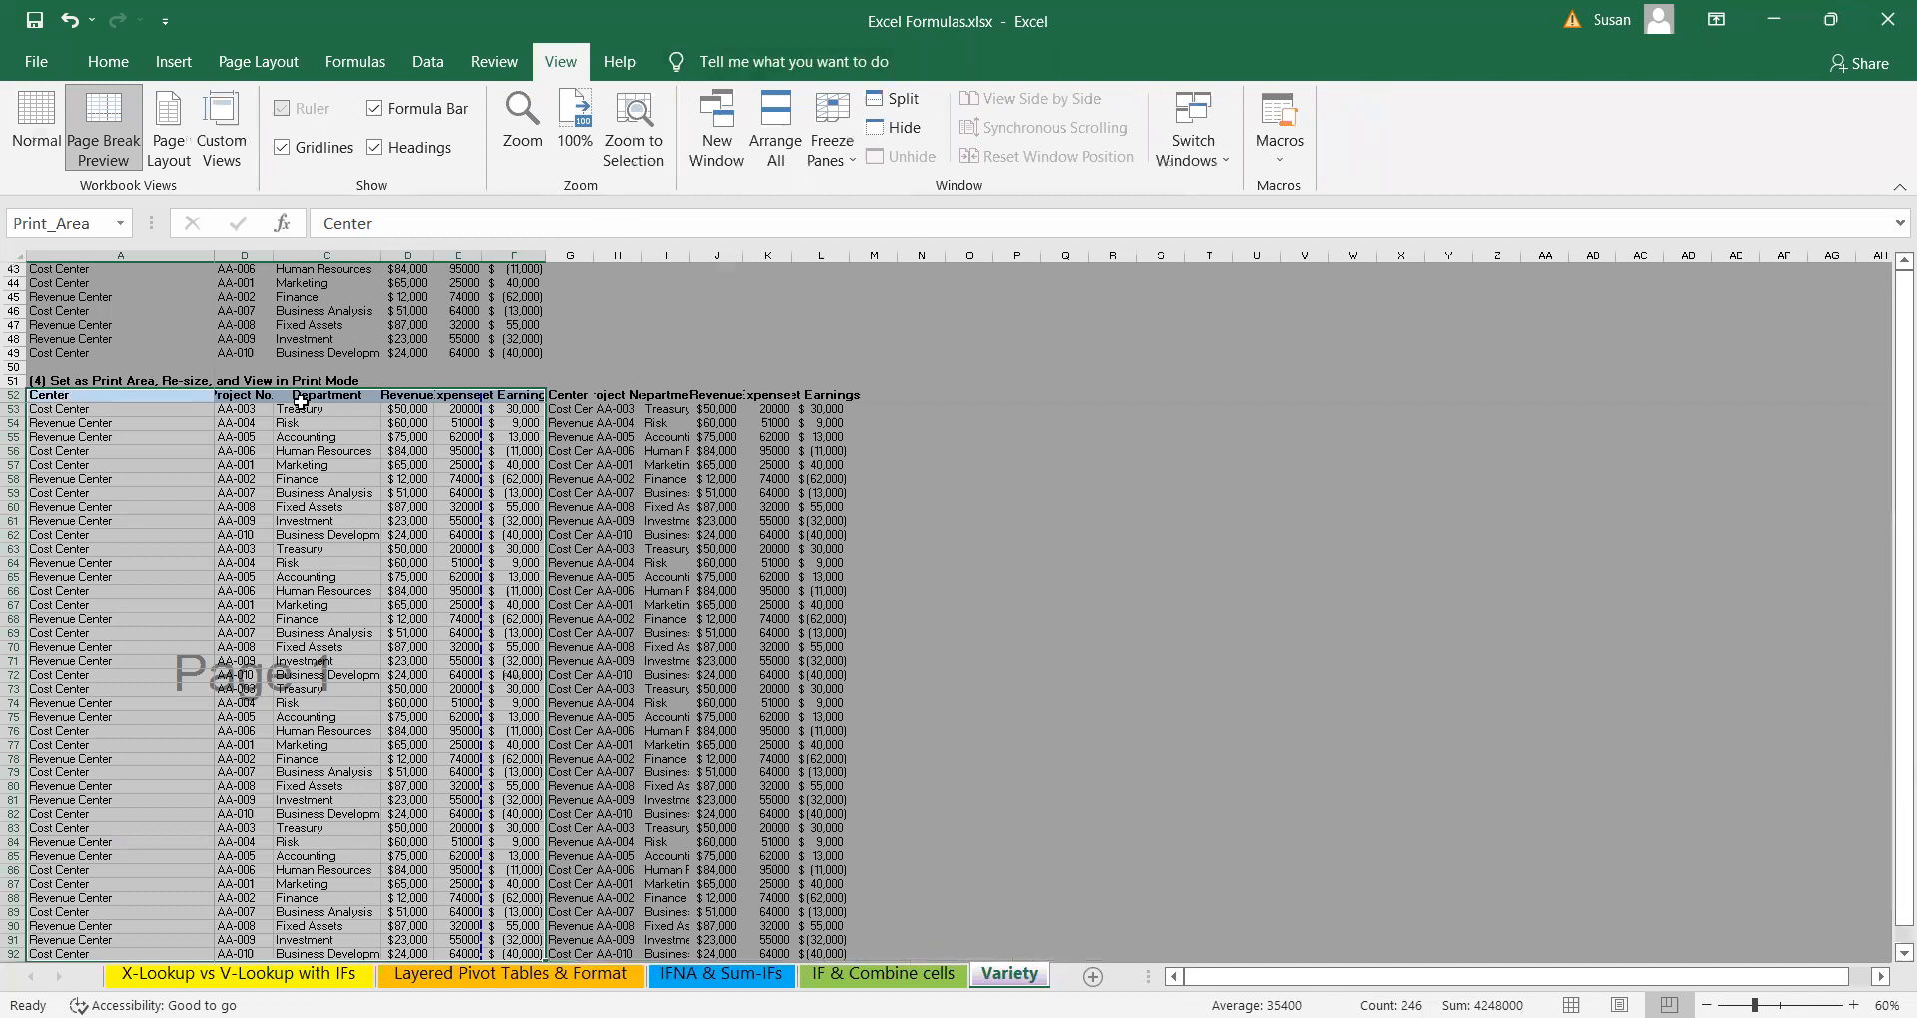
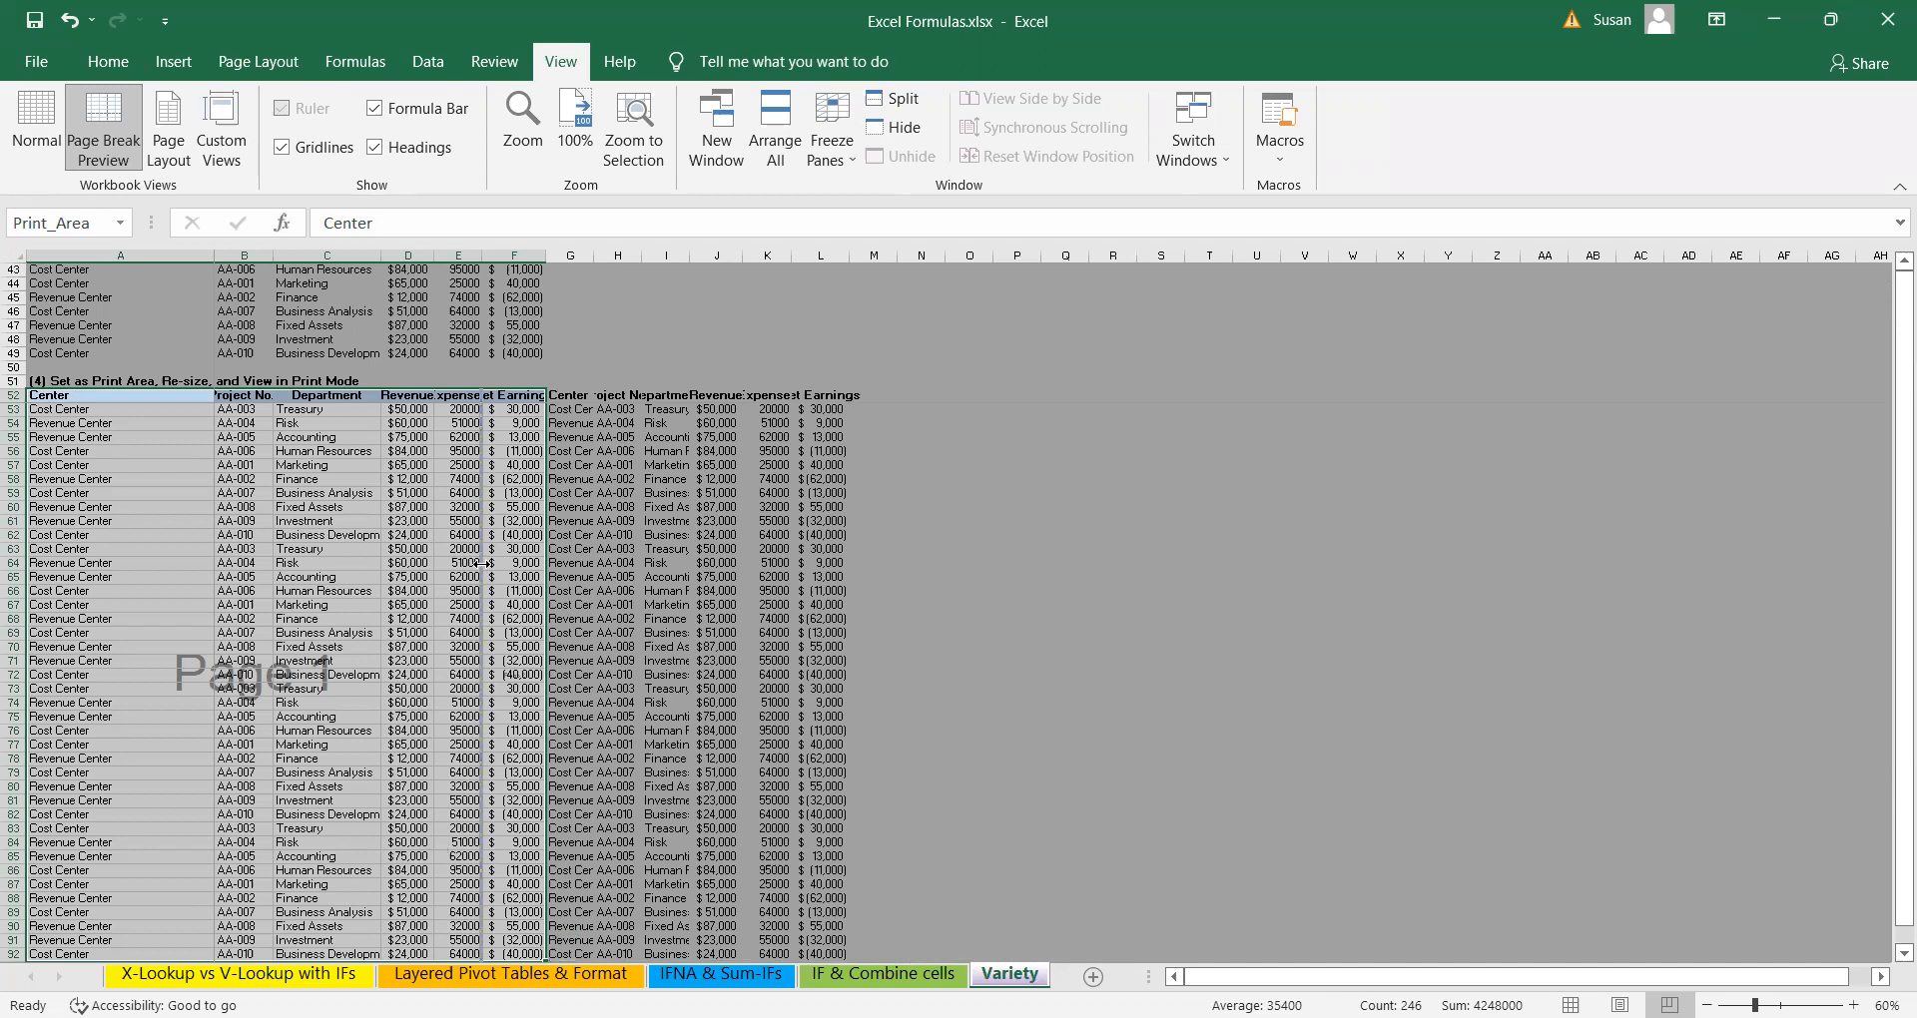
# - Move the vertical page break from between Expenses and Net Earnings to the outer edge of column F
pyautogui.moveTo(529, 575); pyautogui.dragTo(558, 578)
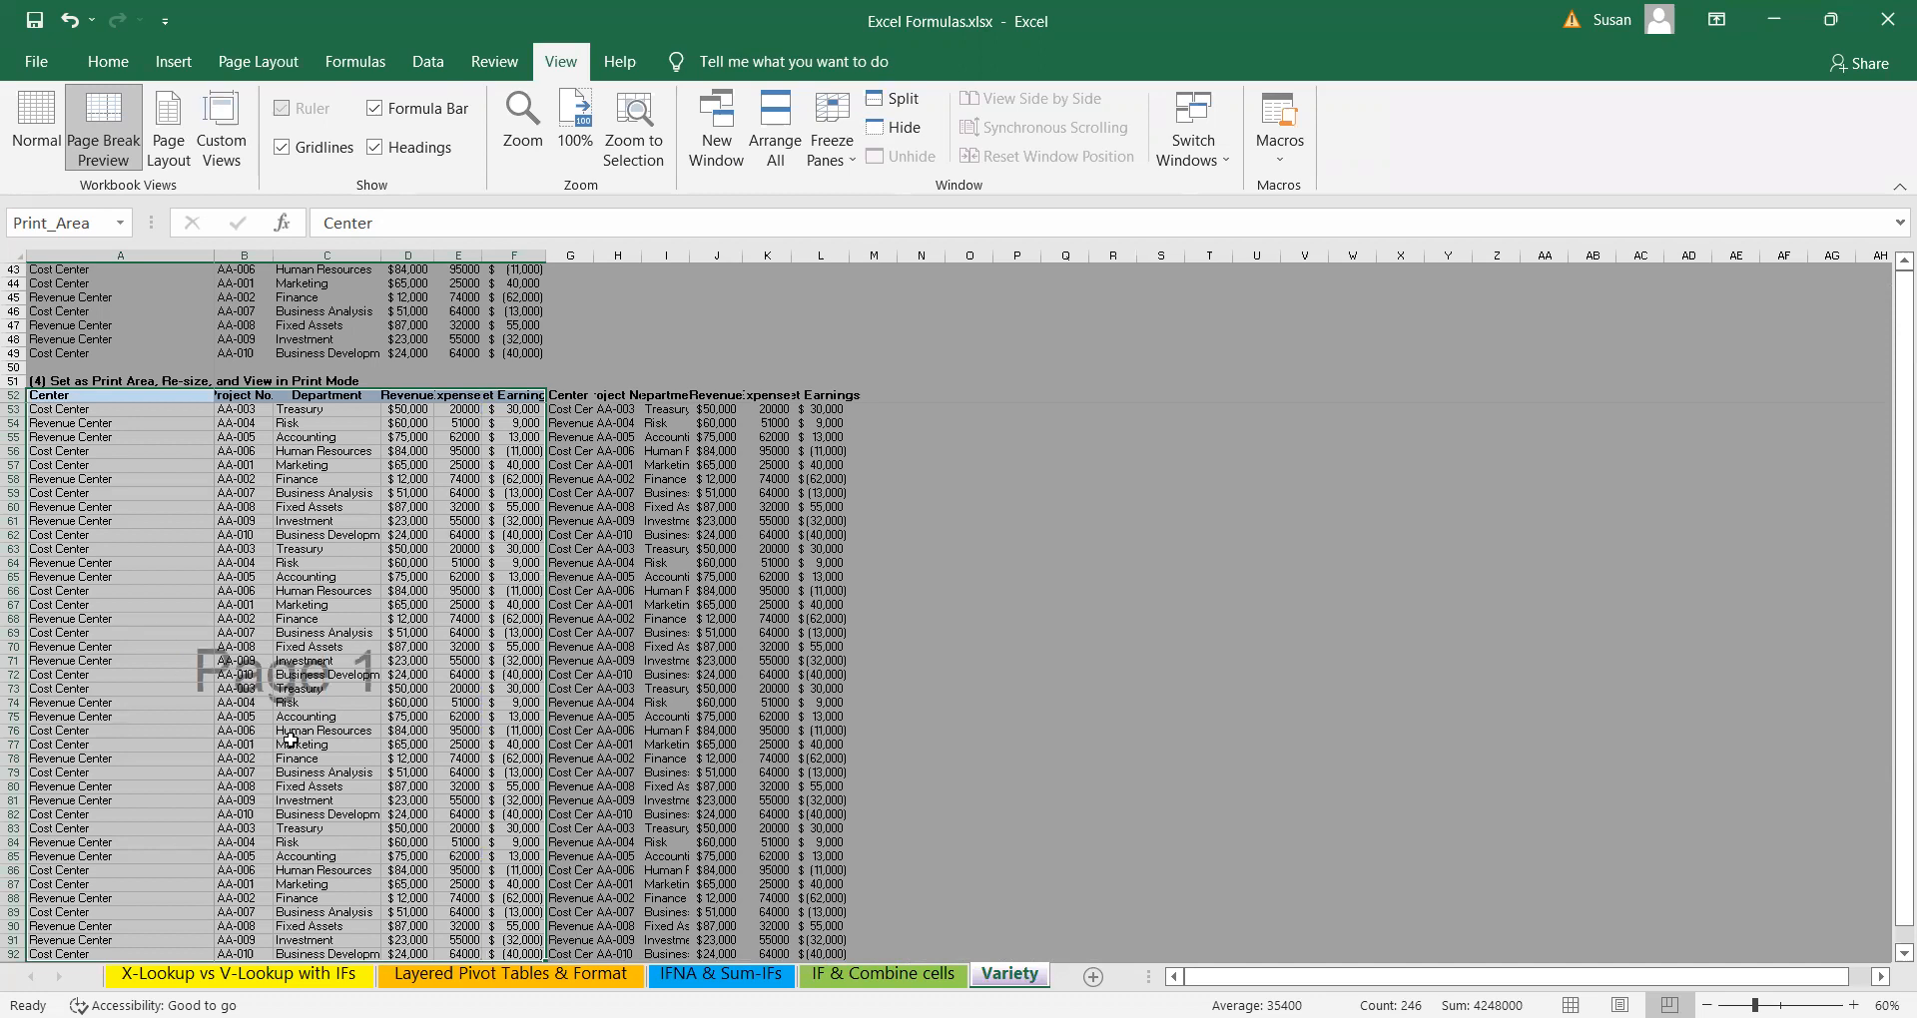
pyautogui.scroll(-1, 313, 718)
pyautogui.scroll(1, 313, 718)
# - Set the print scale to 100%, and again move the vertical page break to the outer edge of Net Earnings
pyautogui.click(262, 64)
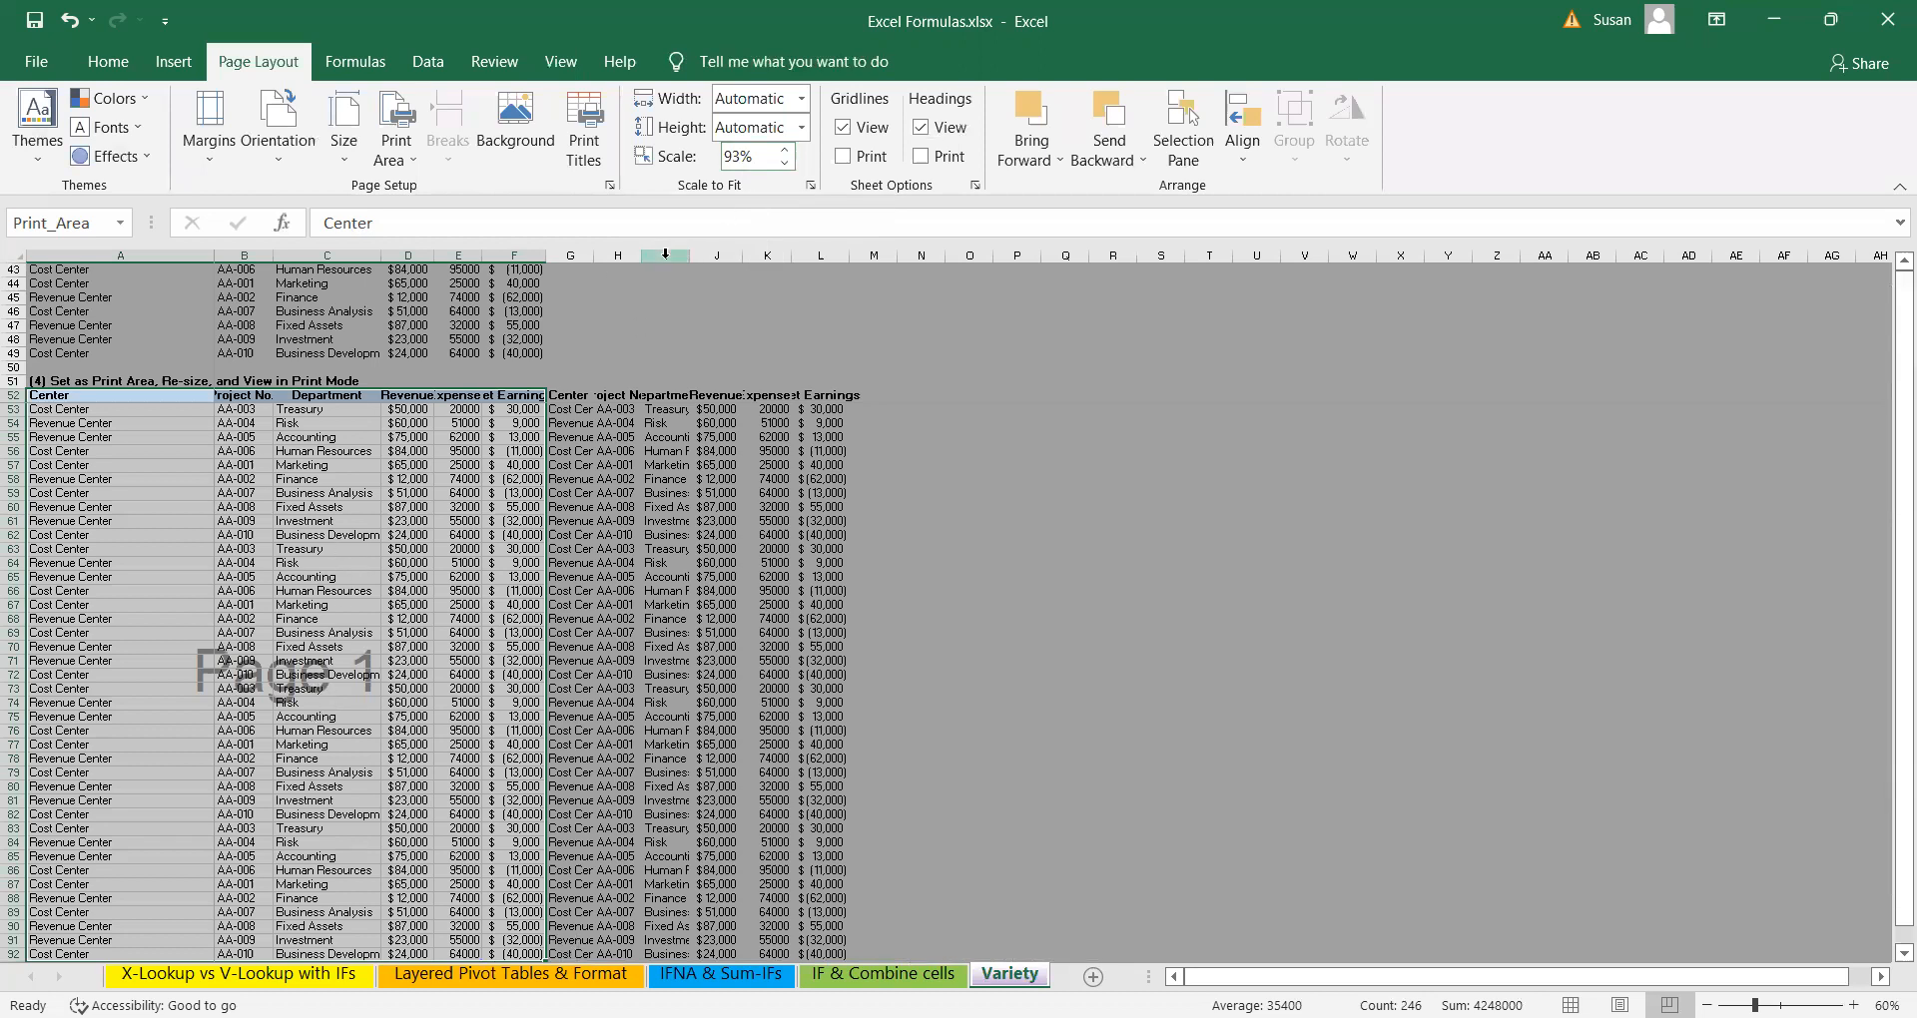
pyautogui.click(740, 158)
pyautogui.write('100')
pyautogui.press('Return')
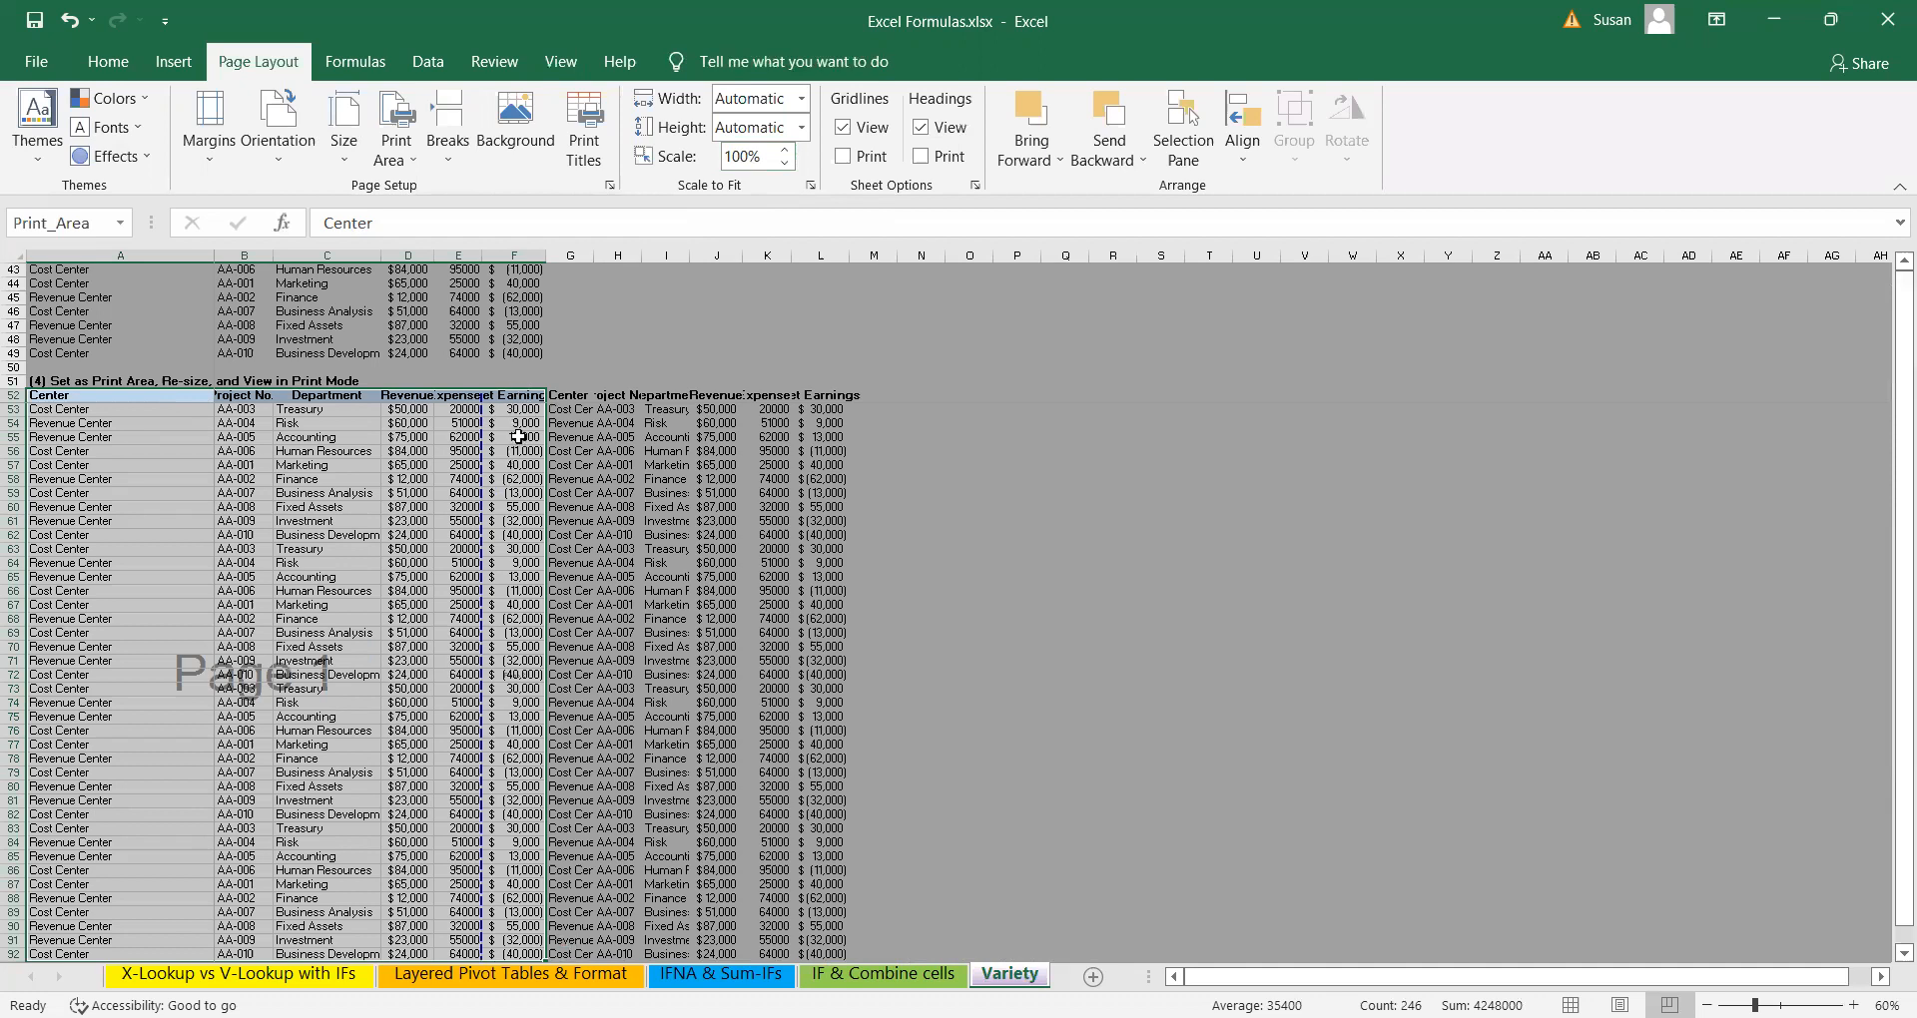
pyautogui.moveTo(481, 507); pyautogui.dragTo(546, 511)
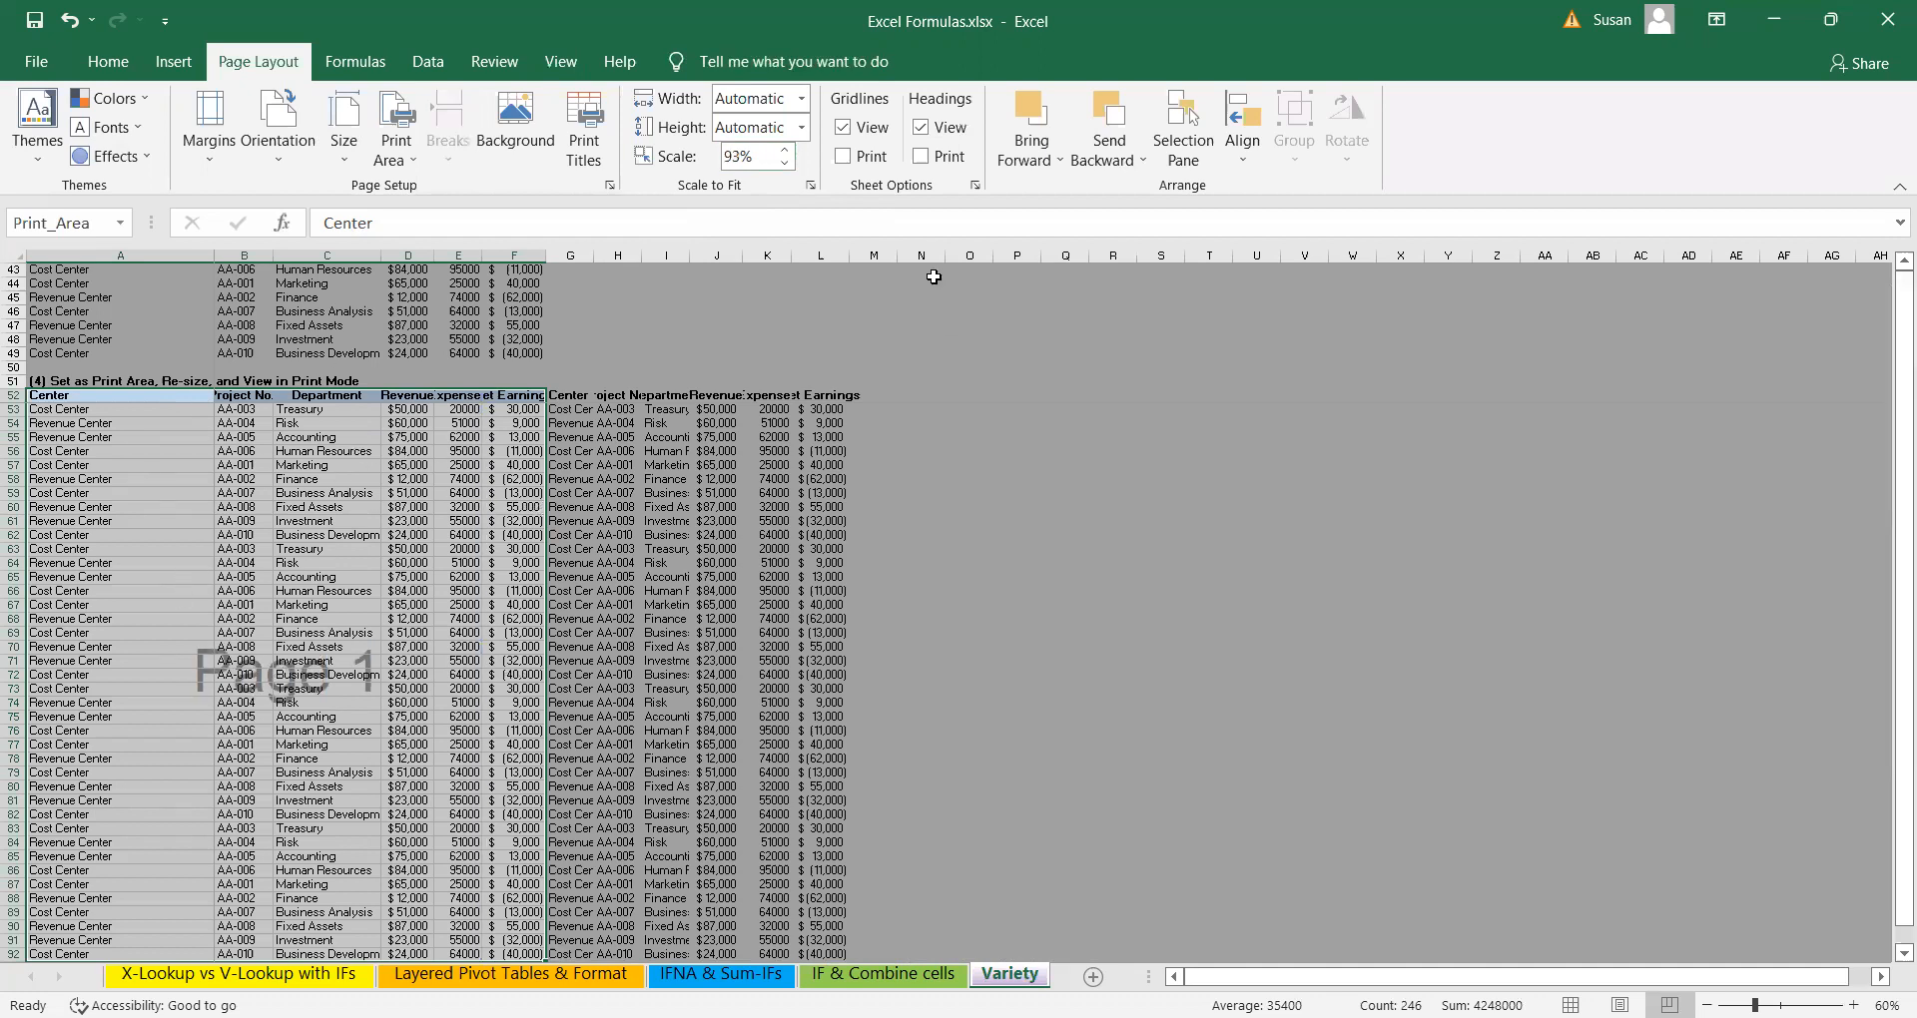
# - Try a print scale of 50% and set it back to 93%
pyautogui.click(763, 157)
pyautogui.write('50')
pyautogui.press('Return')
pyautogui.click(770, 160)
pyautogui.write('93')
pyautogui.press('Return')
# - Return the worksheet to Normal view and select cell C84 to clear the range selection
pyautogui.click(496, 64)
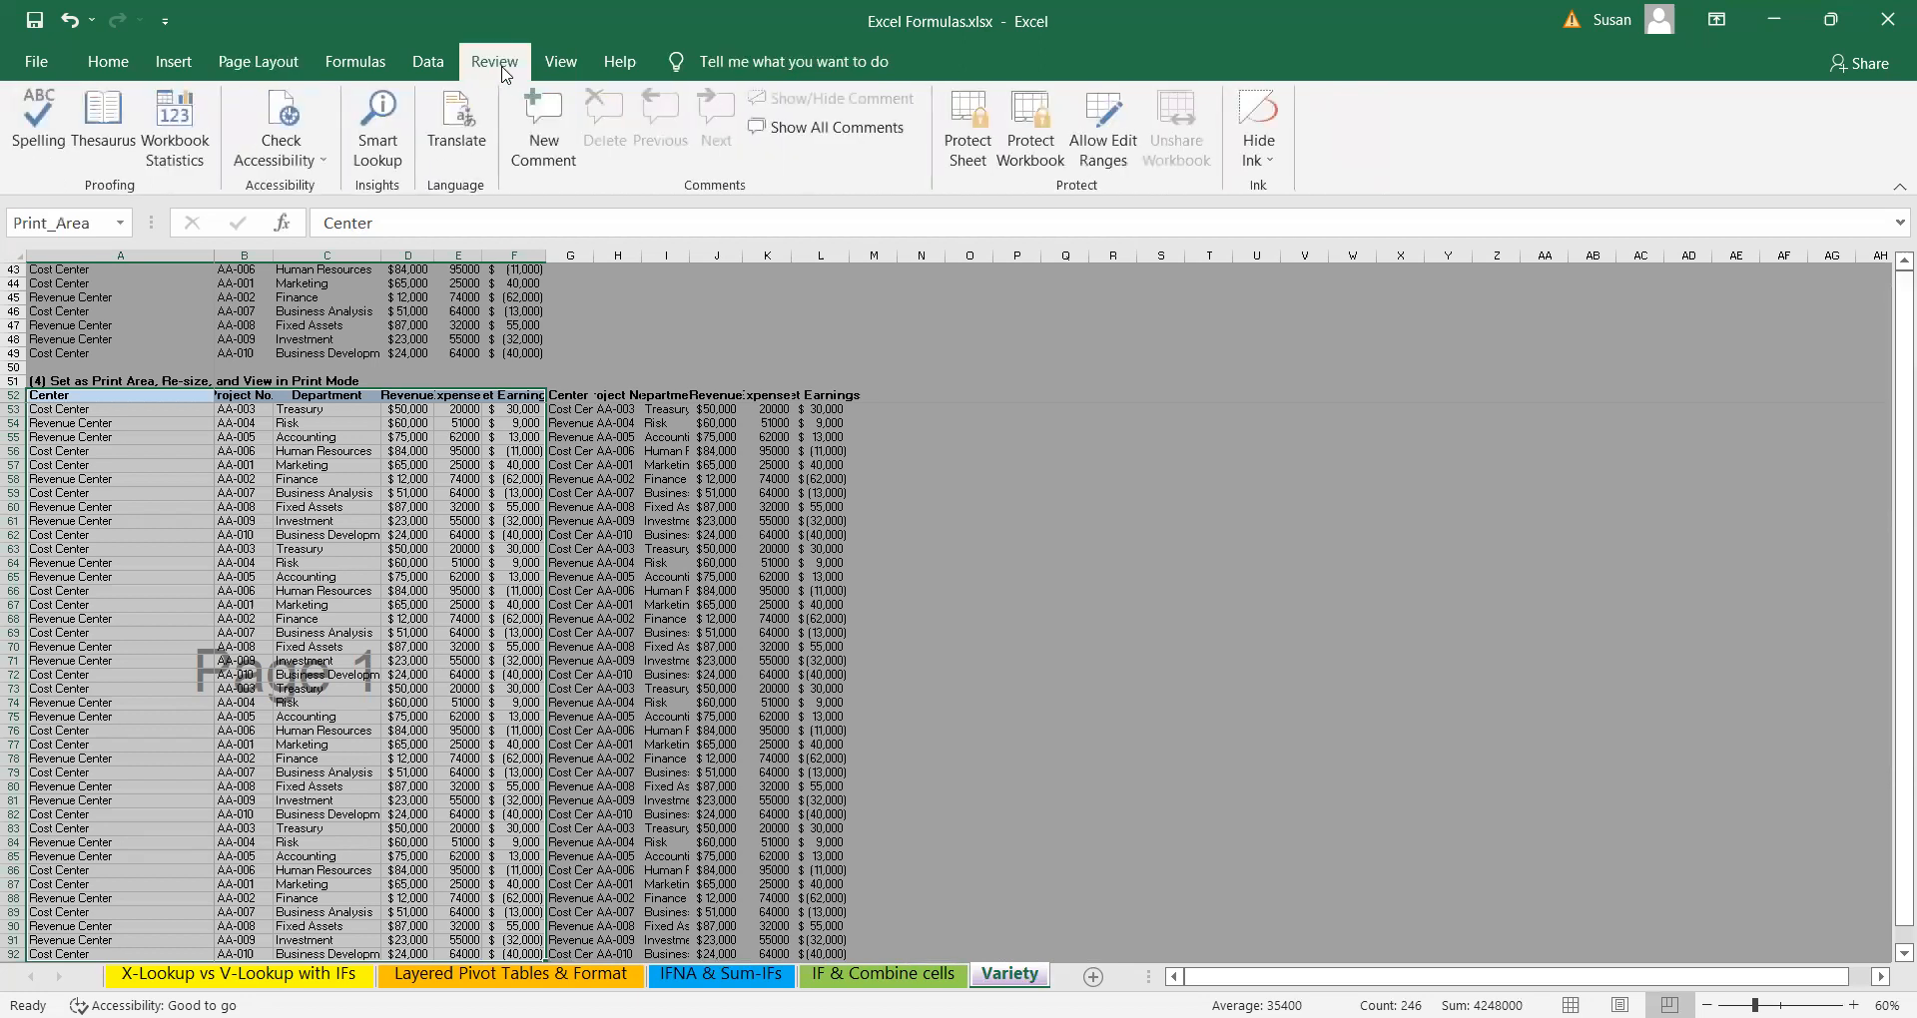
pyautogui.click(560, 61)
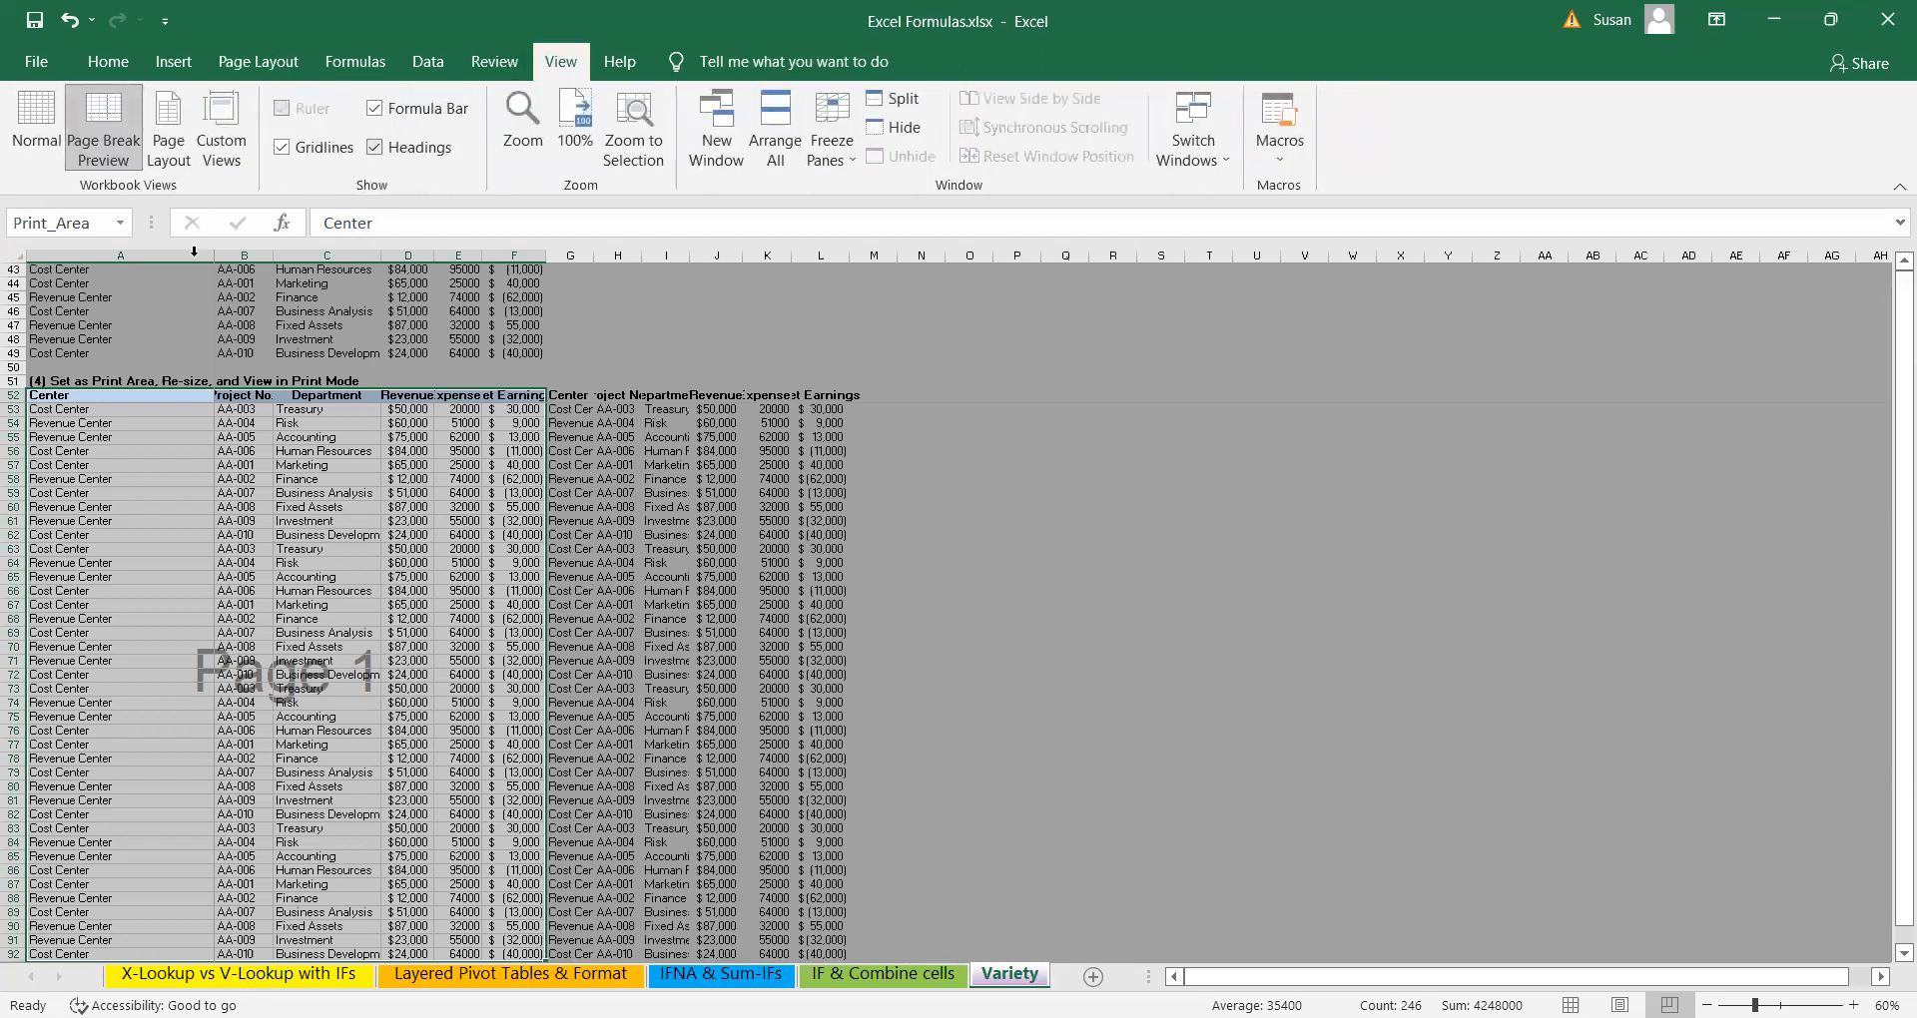
pyautogui.click(44, 142)
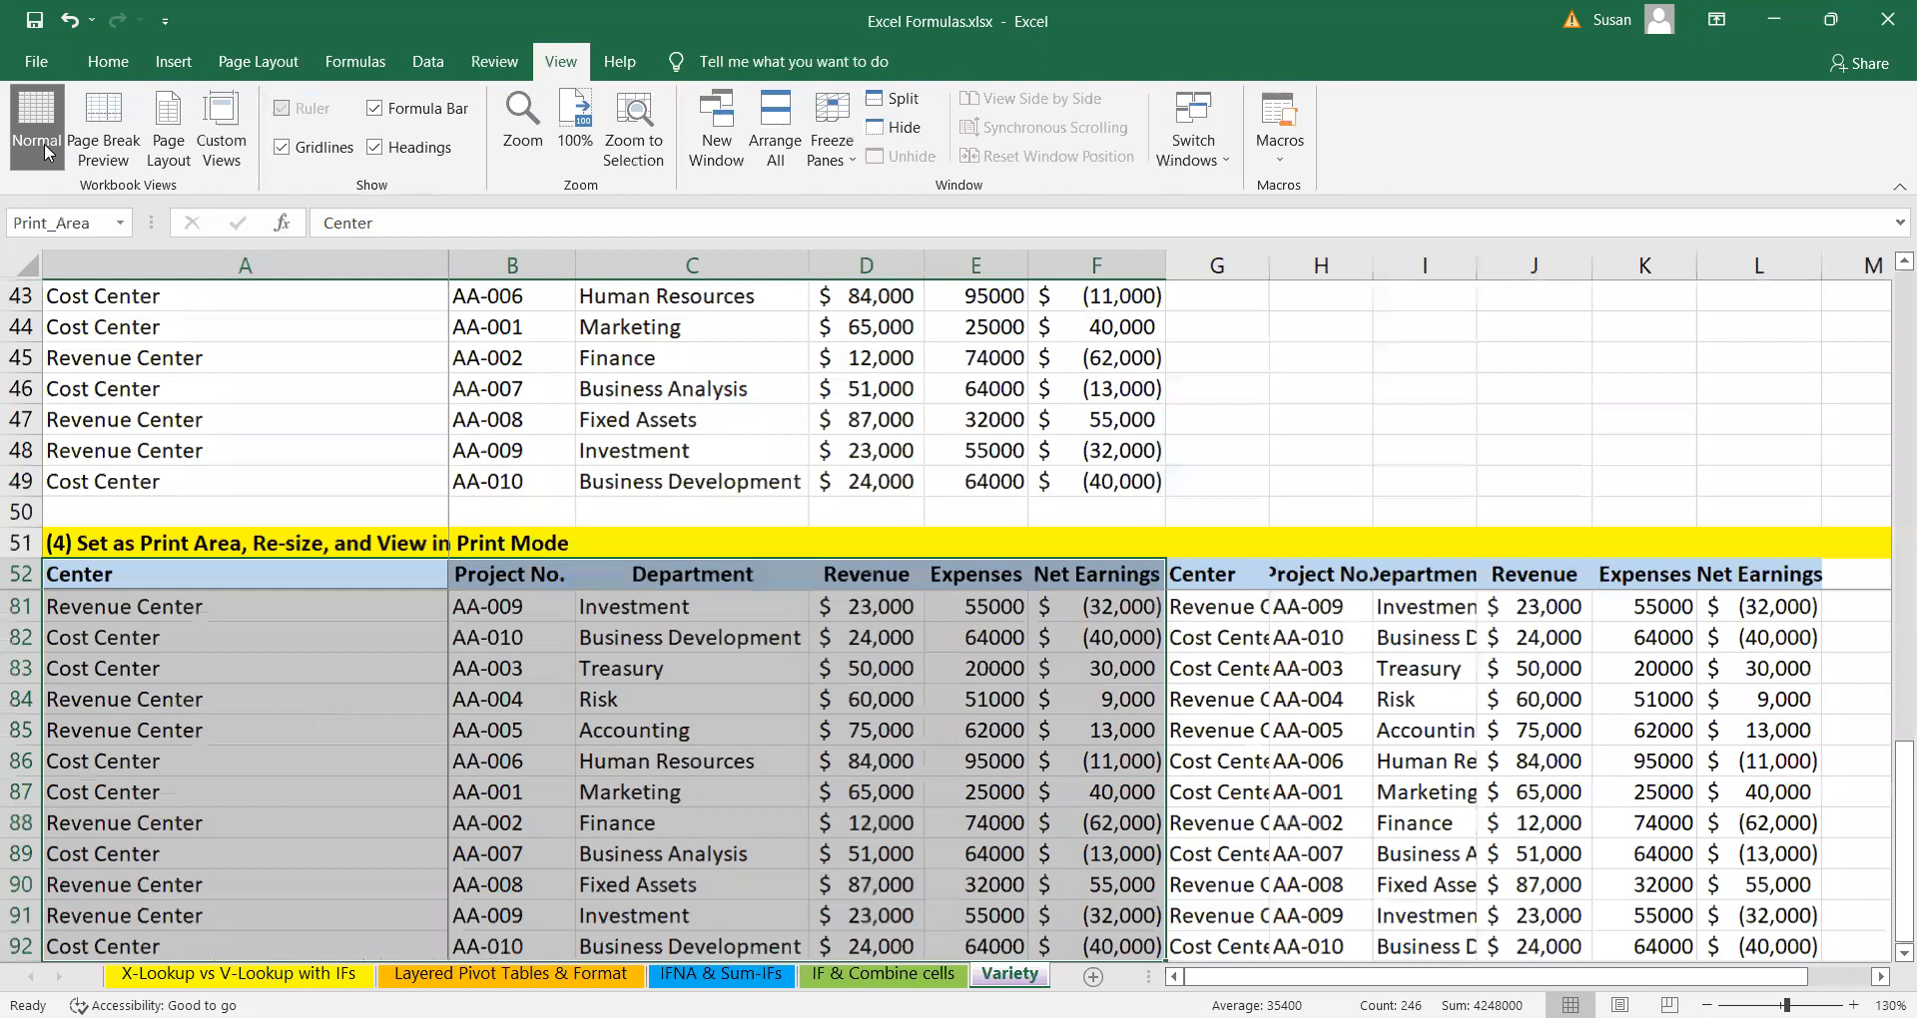
pyautogui.click(771, 702)
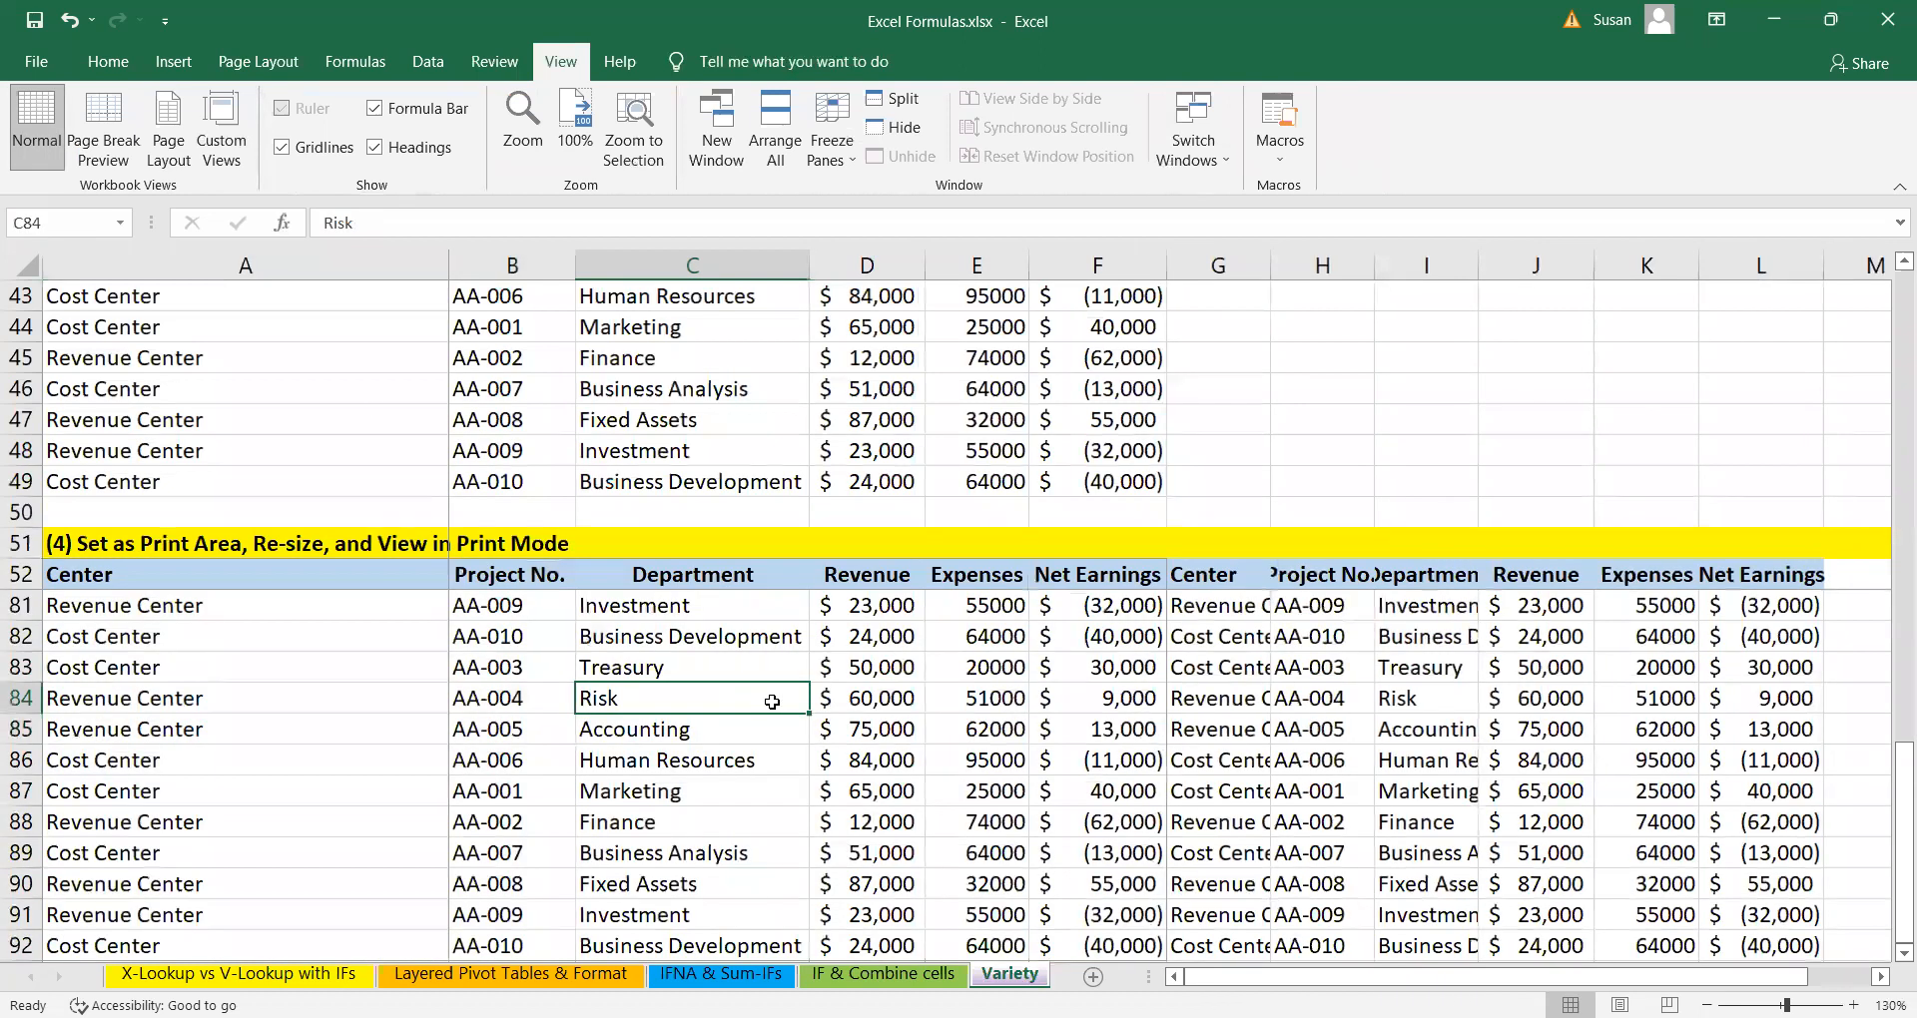